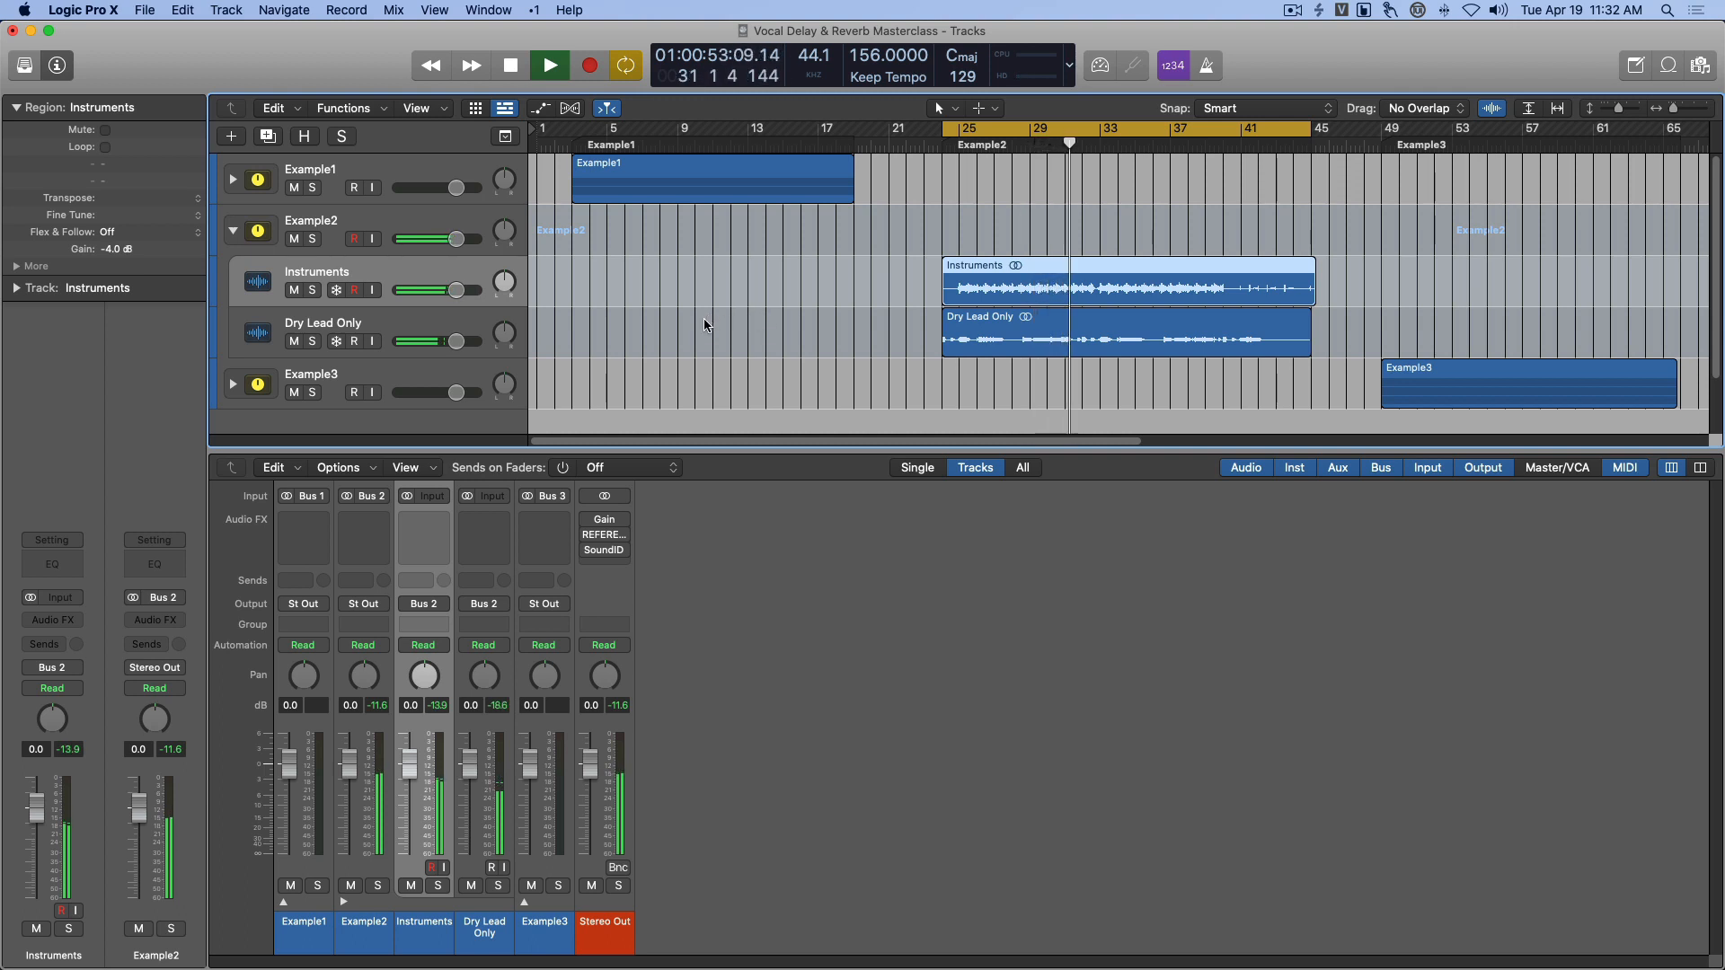
Stop playback and add a send to Bus 4 on the Dry Lead Only channel at 0.0 dB.
key("space")
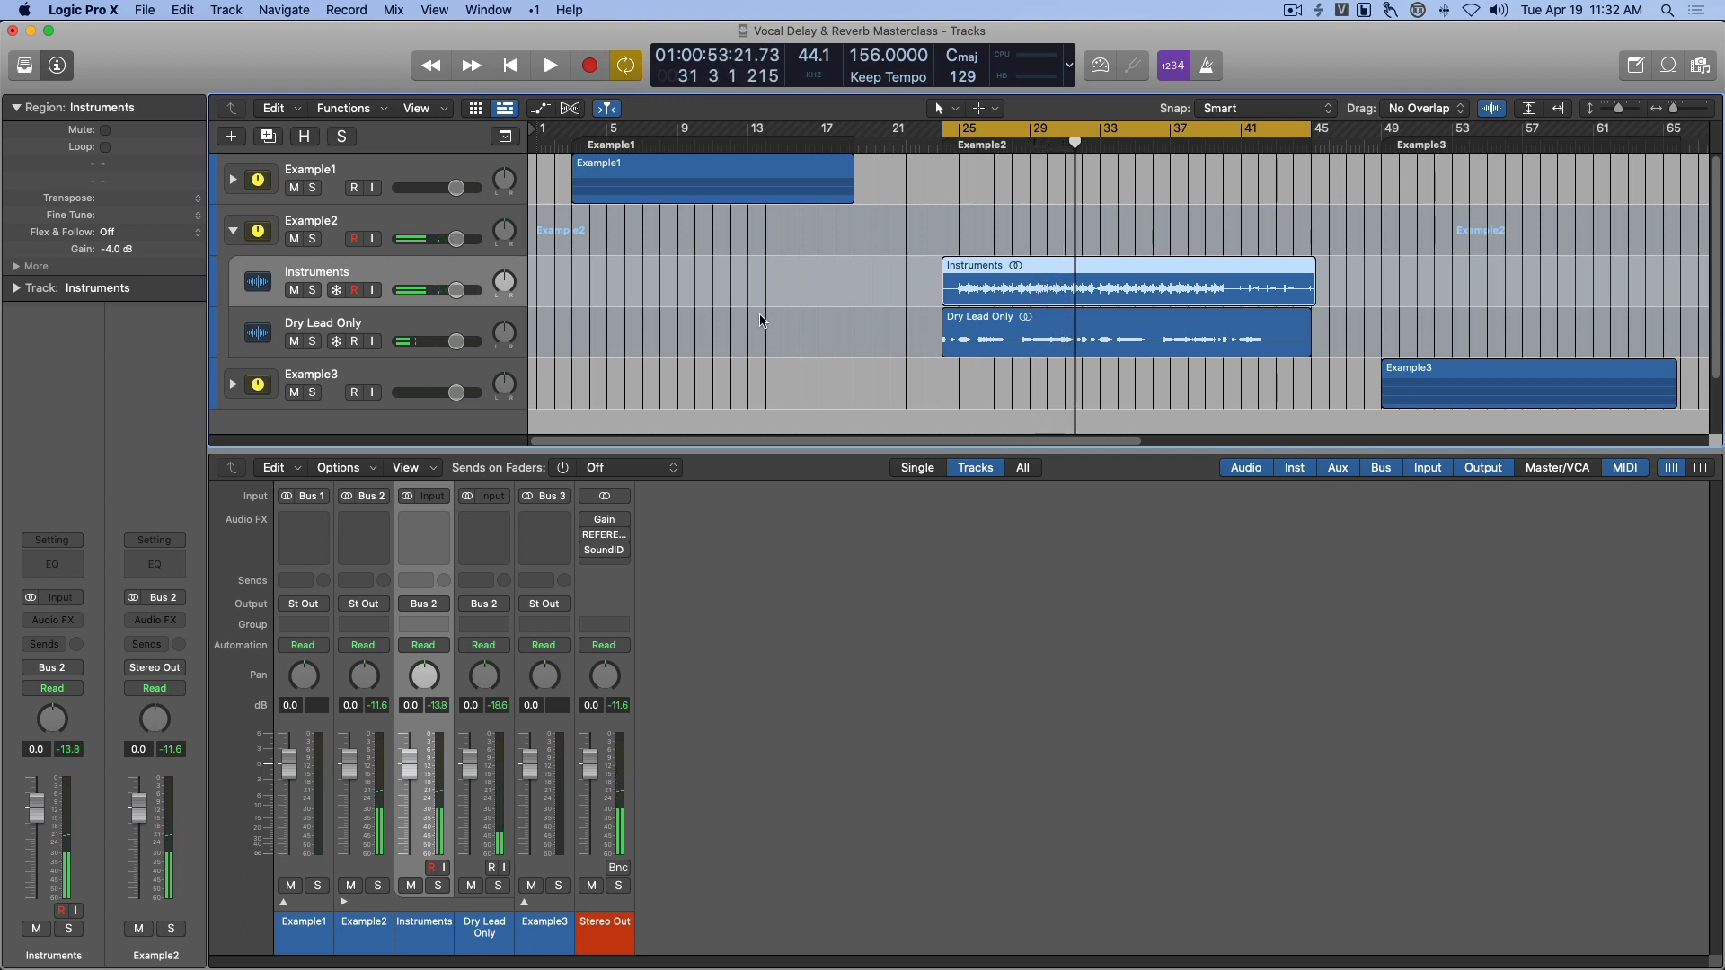
left_click(864, 299)
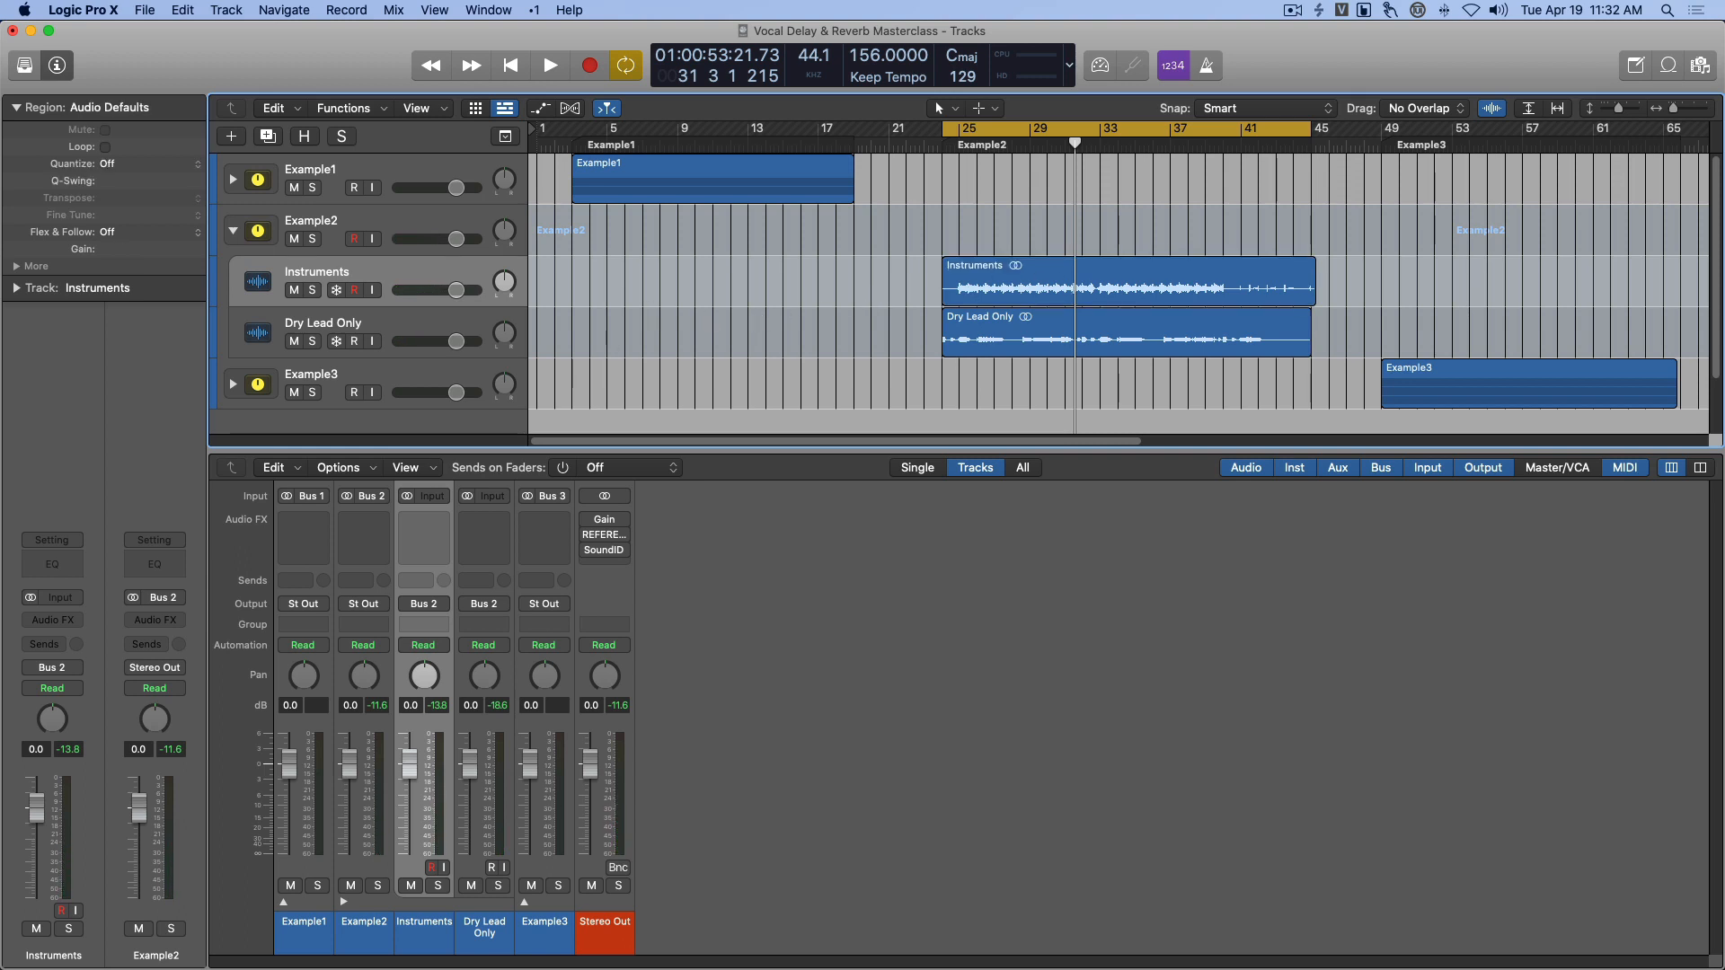
left_click(481, 934)
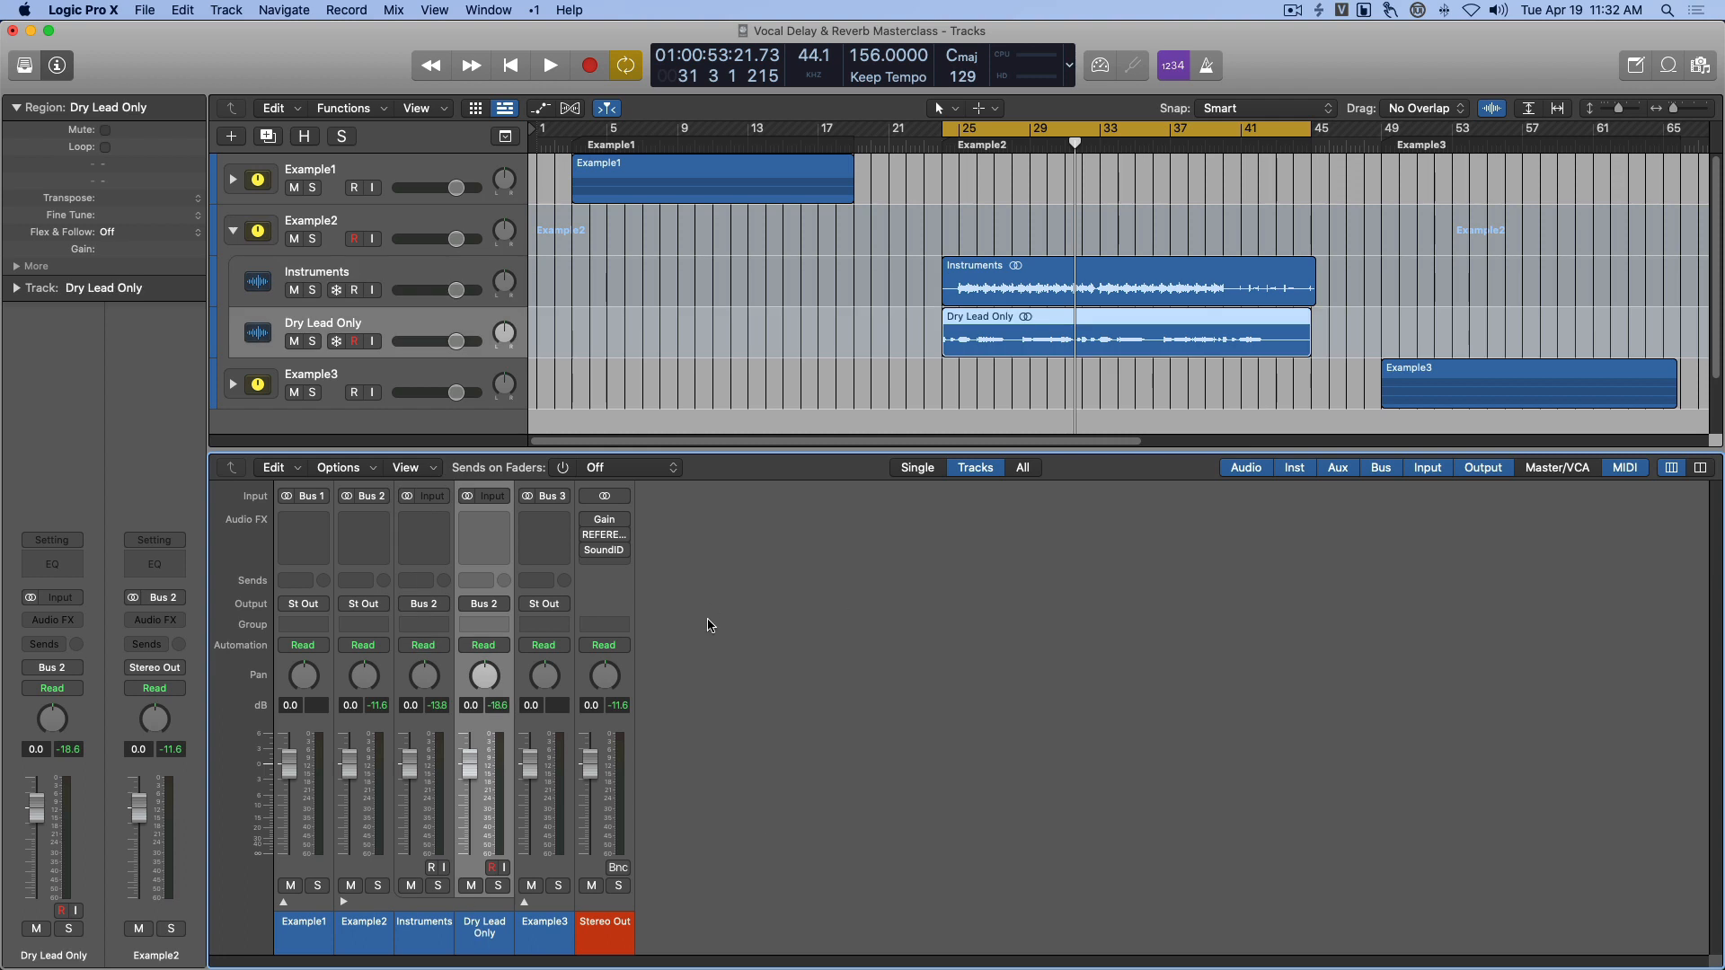
left_click(481, 588)
mouse_move(477, 603)
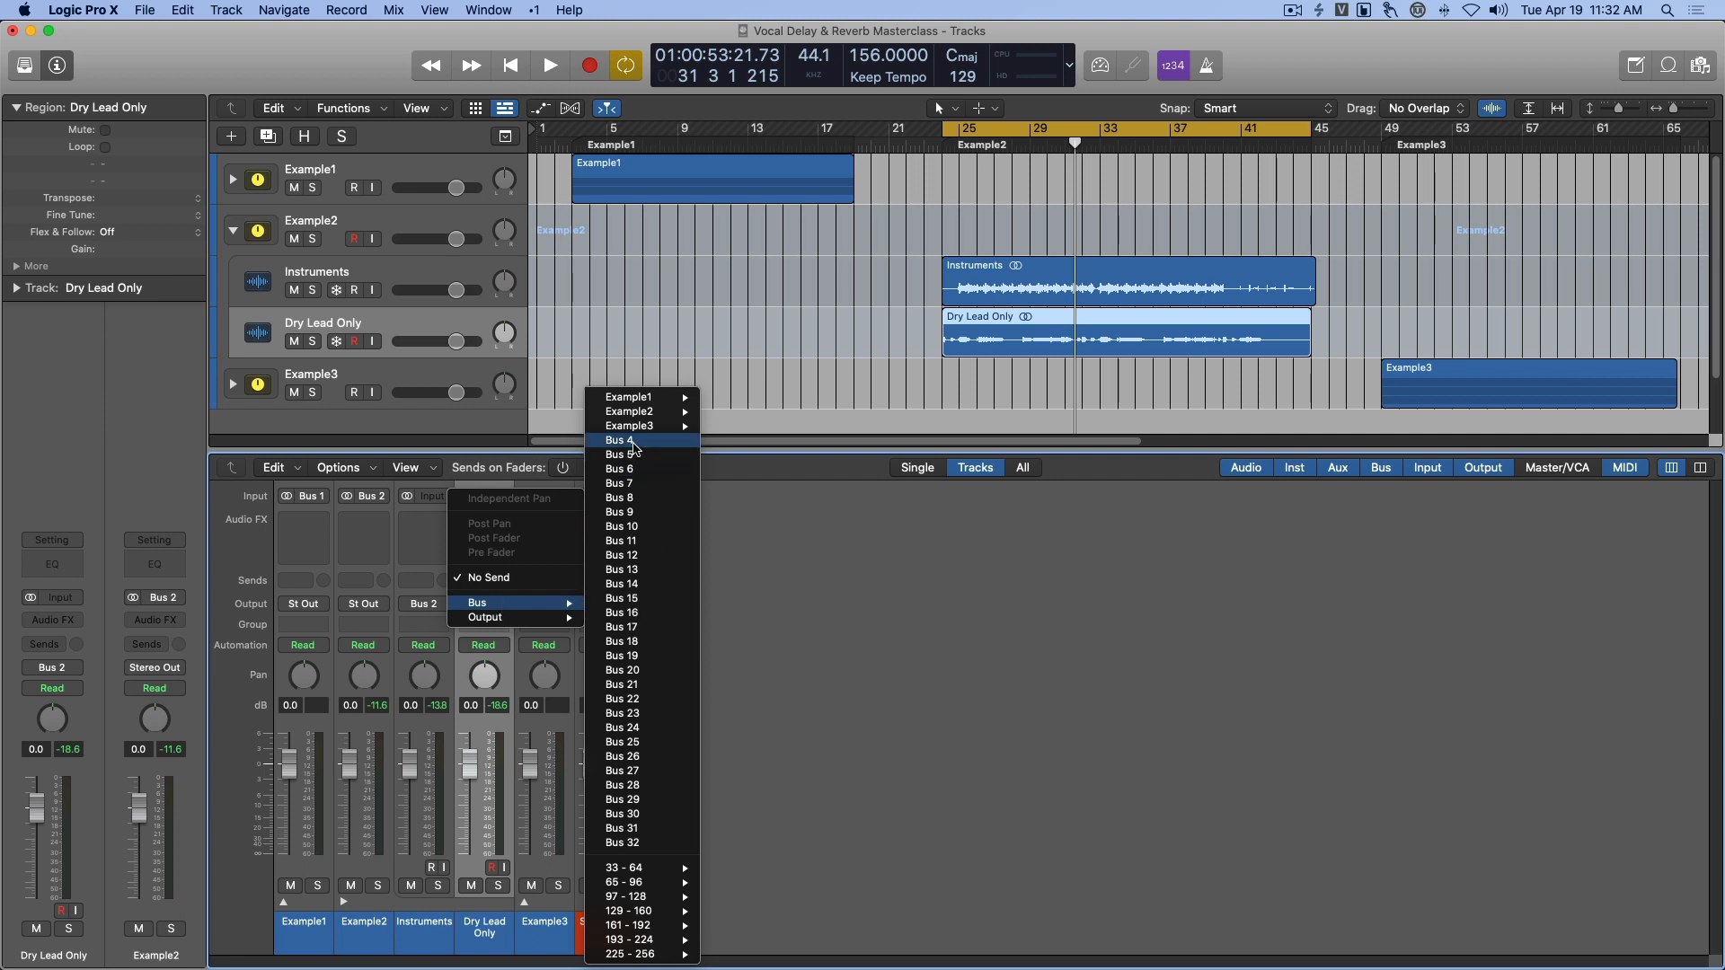
left_click(633, 441)
Rename the aux channel fed by Bus 4 as Short Verb.
left_click(608, 943)
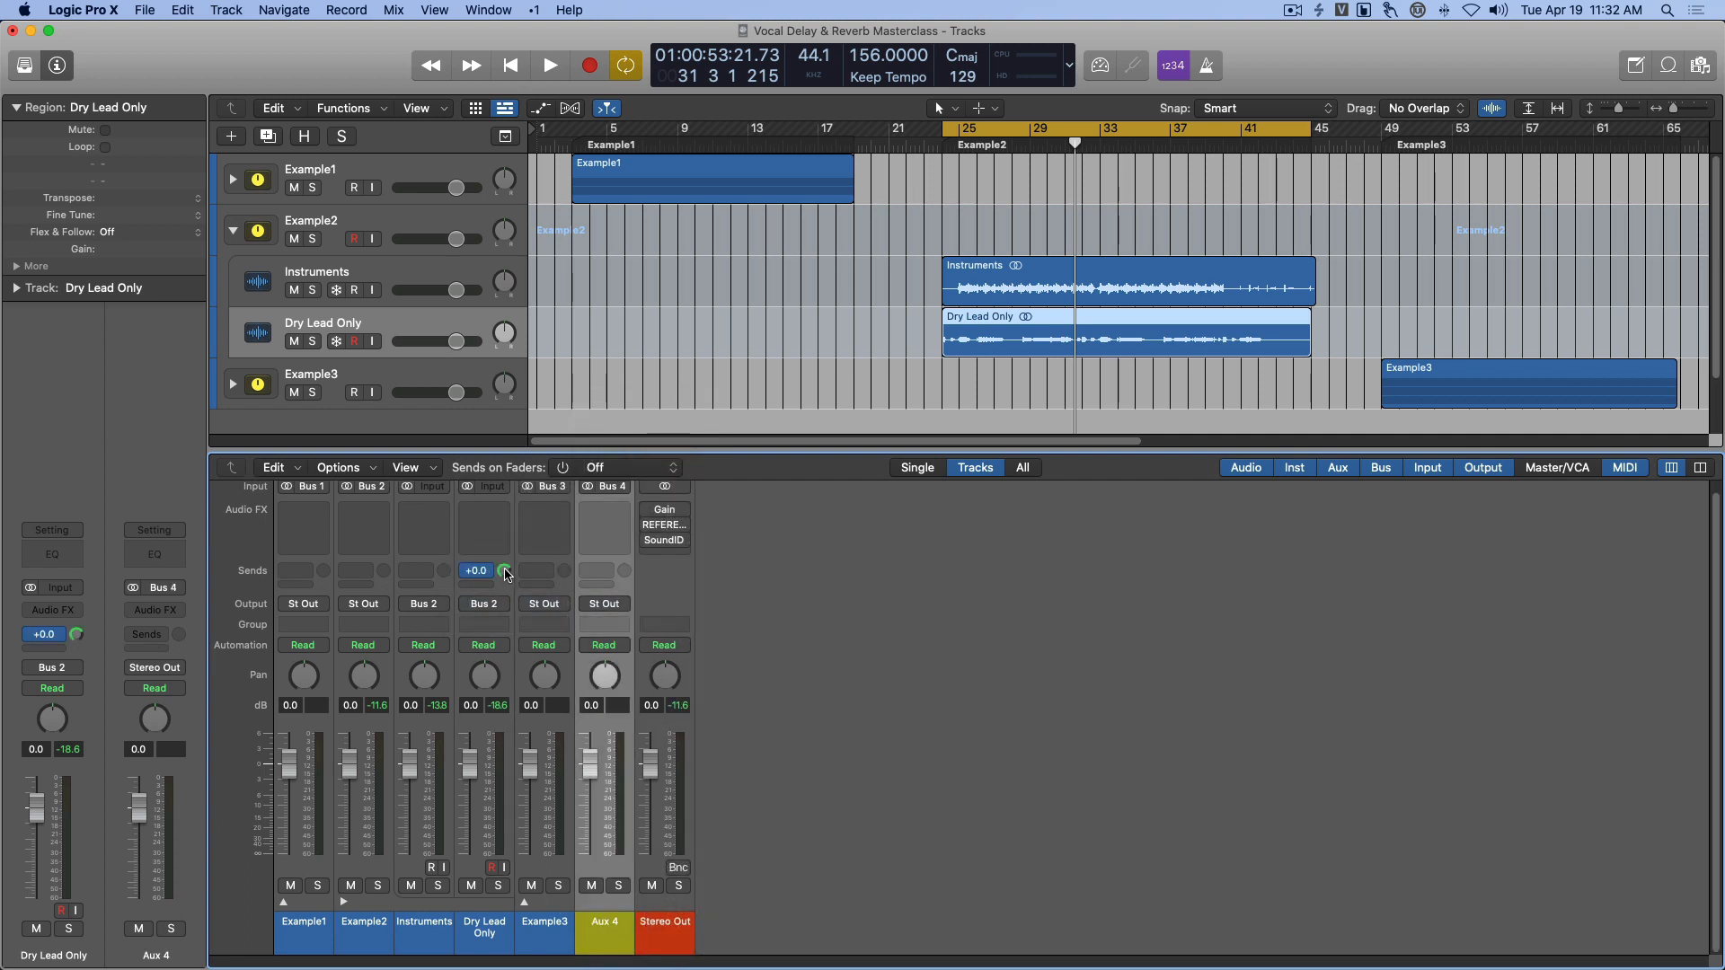
double_click(609, 936)
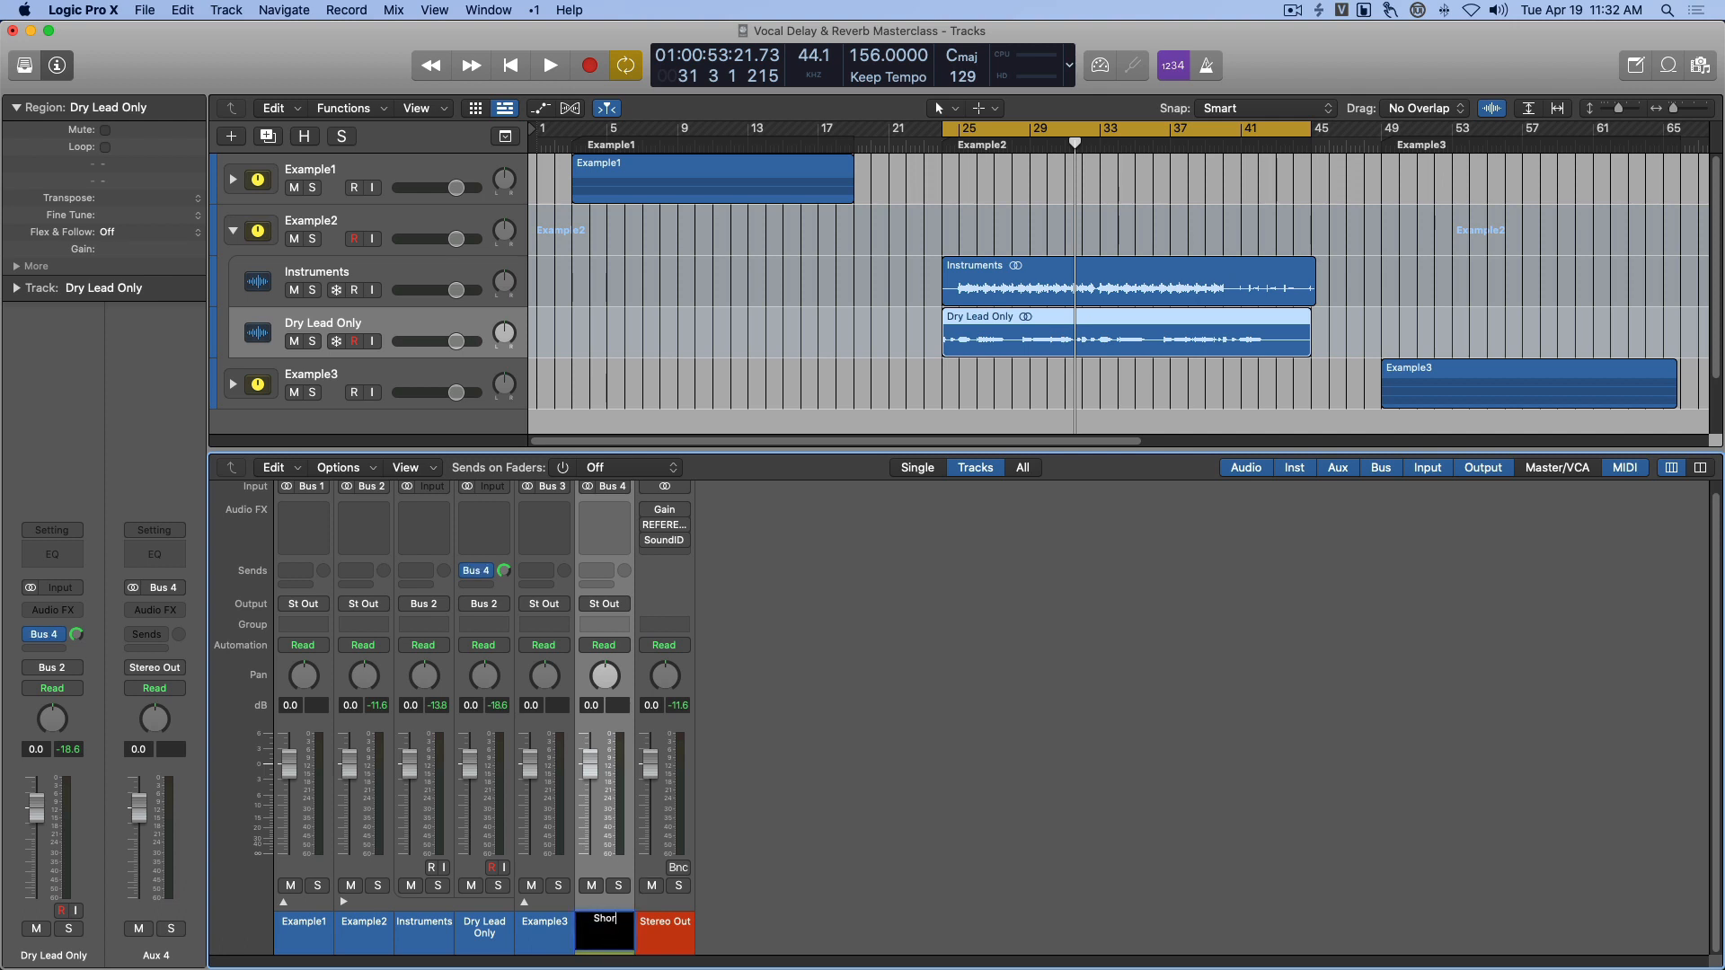
type("Short Verb")
key("Return")
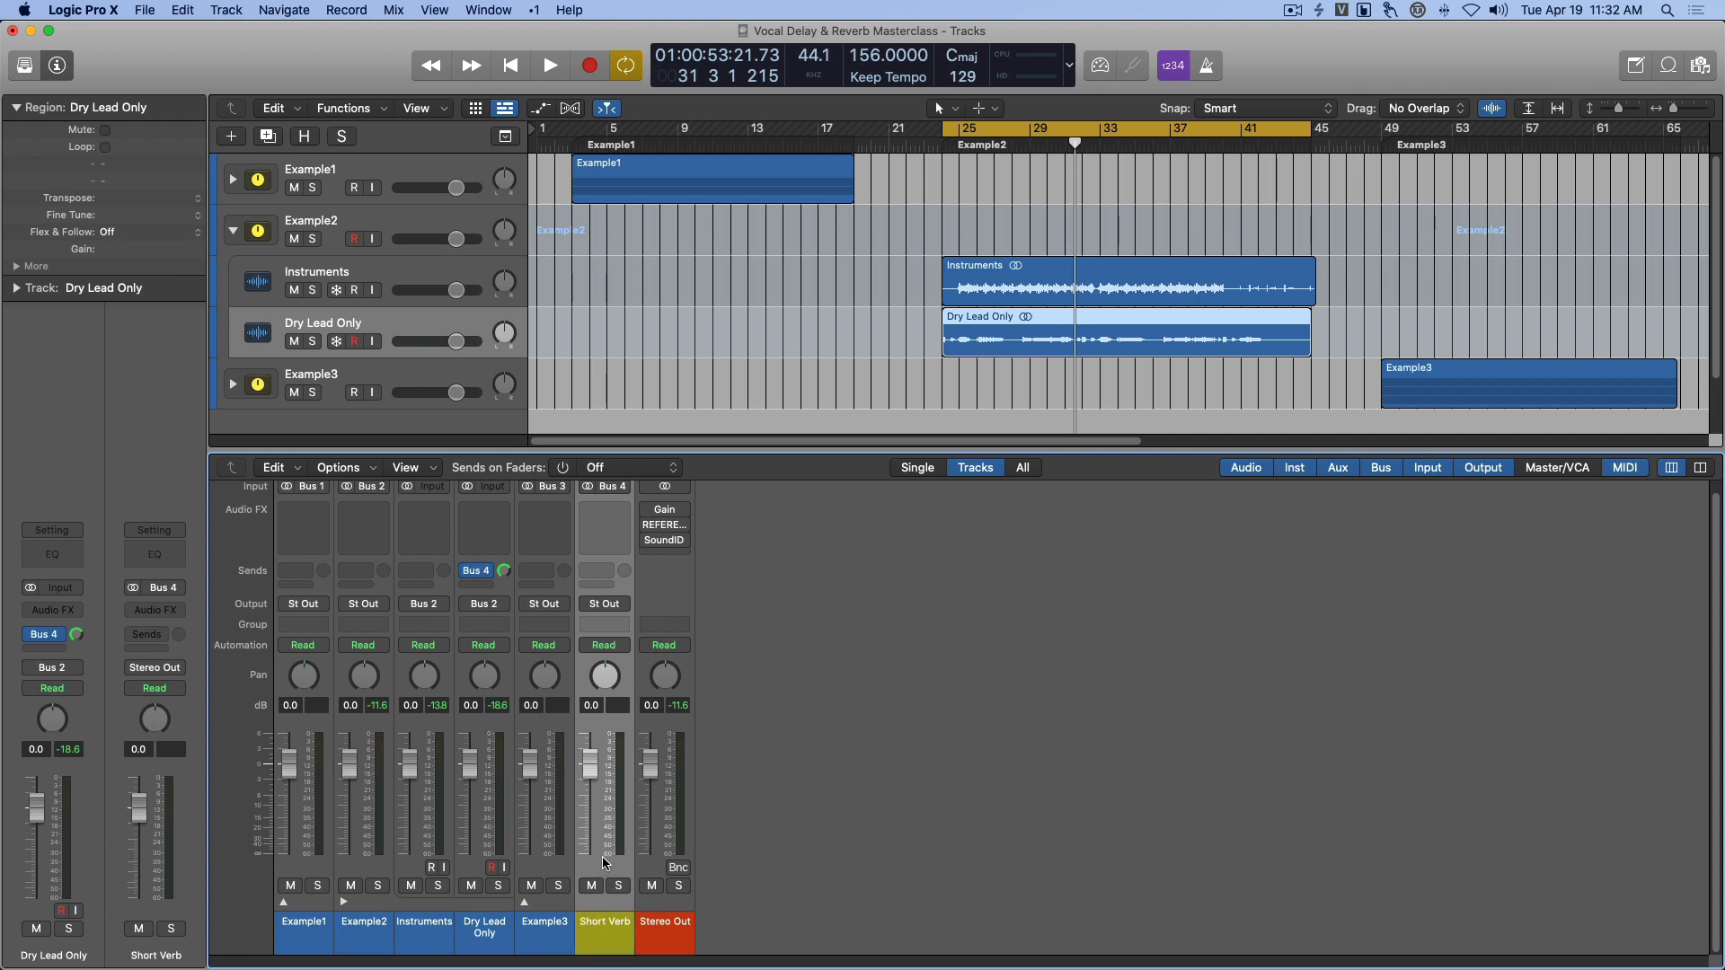
Insert the VerbSuite reverb plug-in on the Short Verb channel and move its window clear of the track regions.
left_click(603, 515)
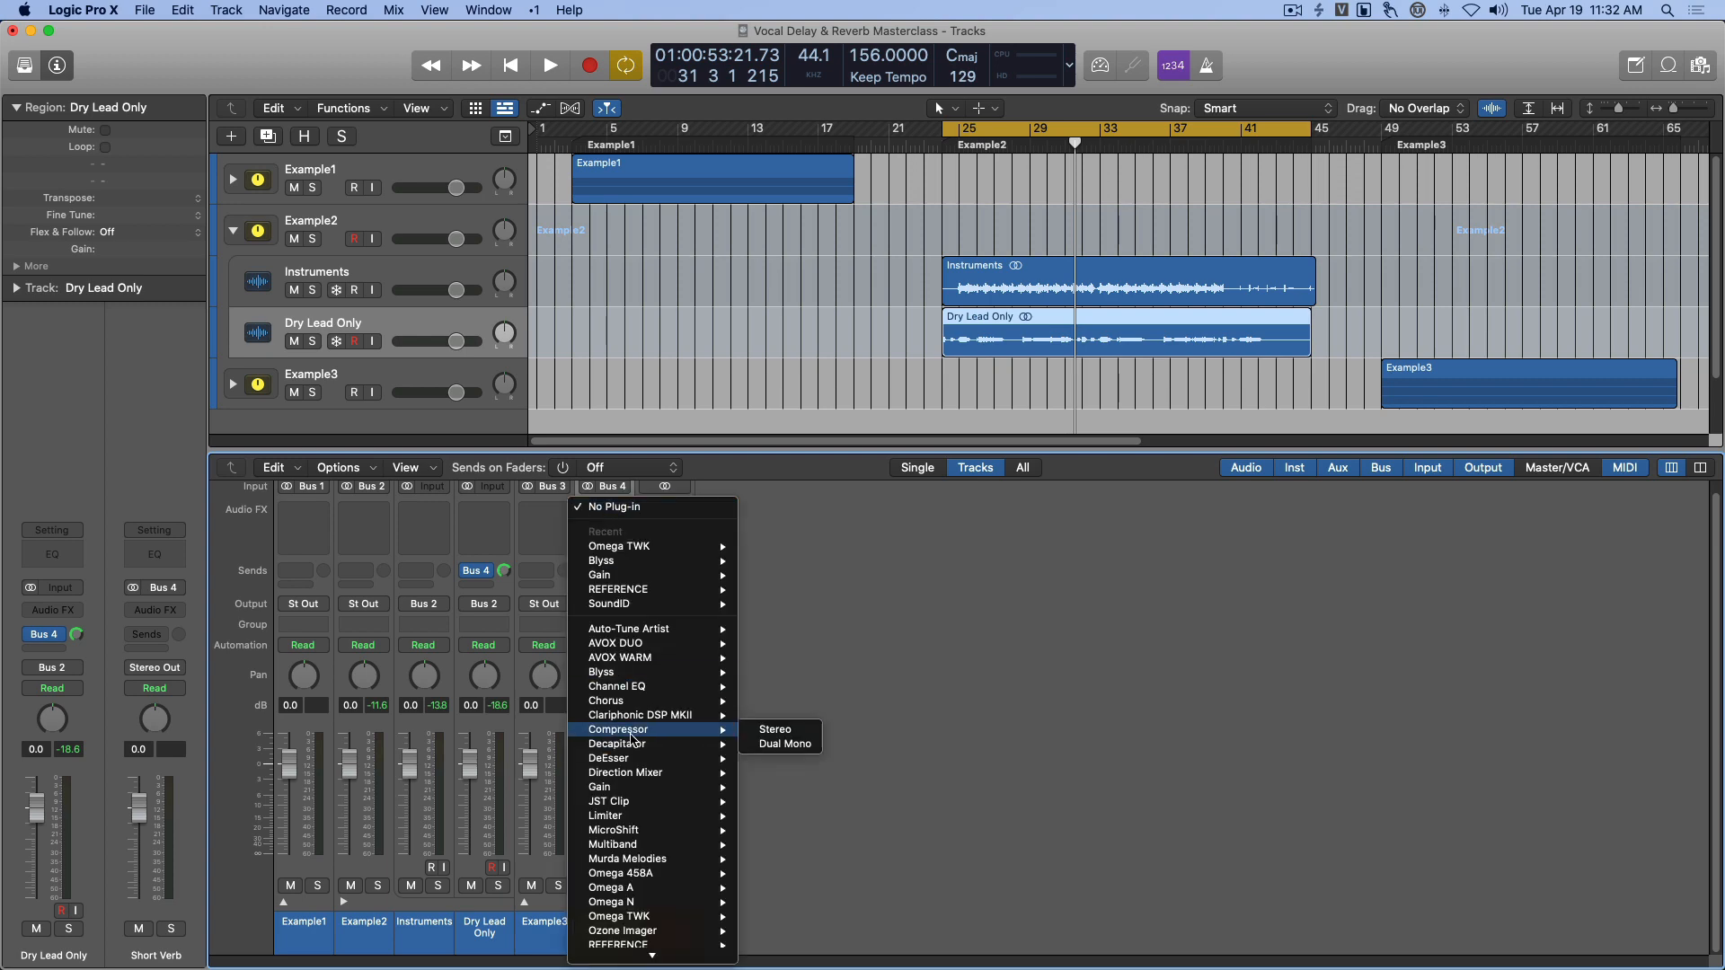
mouse_move(651, 958)
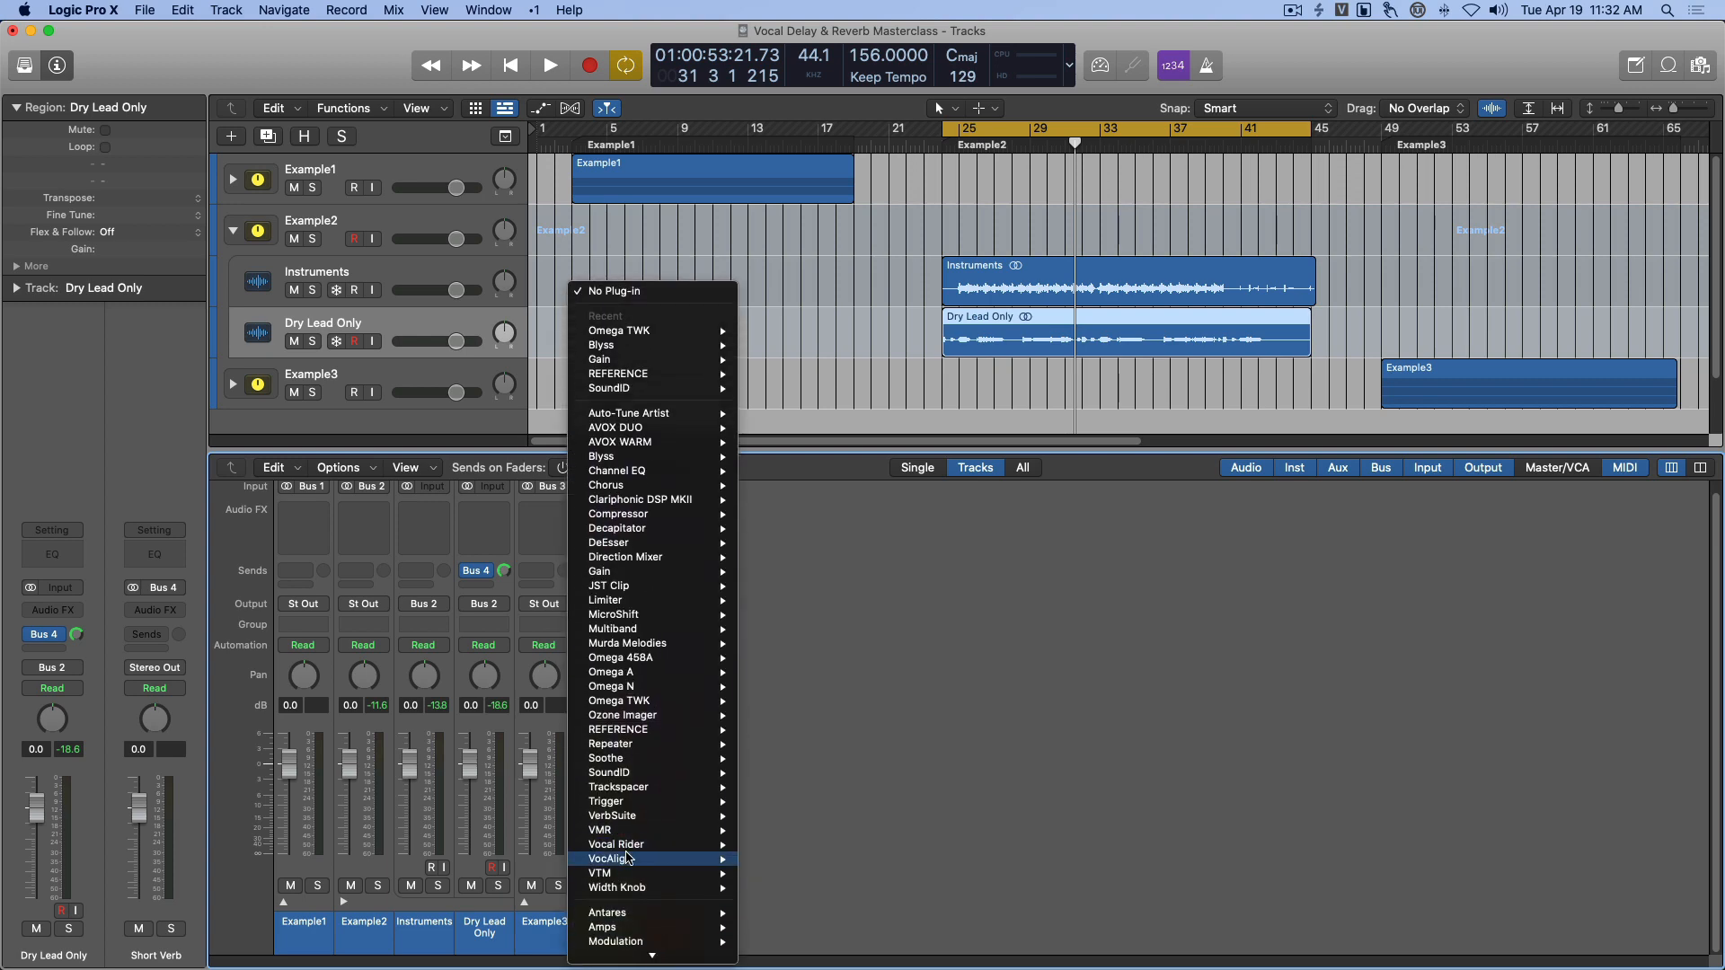
mouse_move(653, 817)
left_click(782, 817)
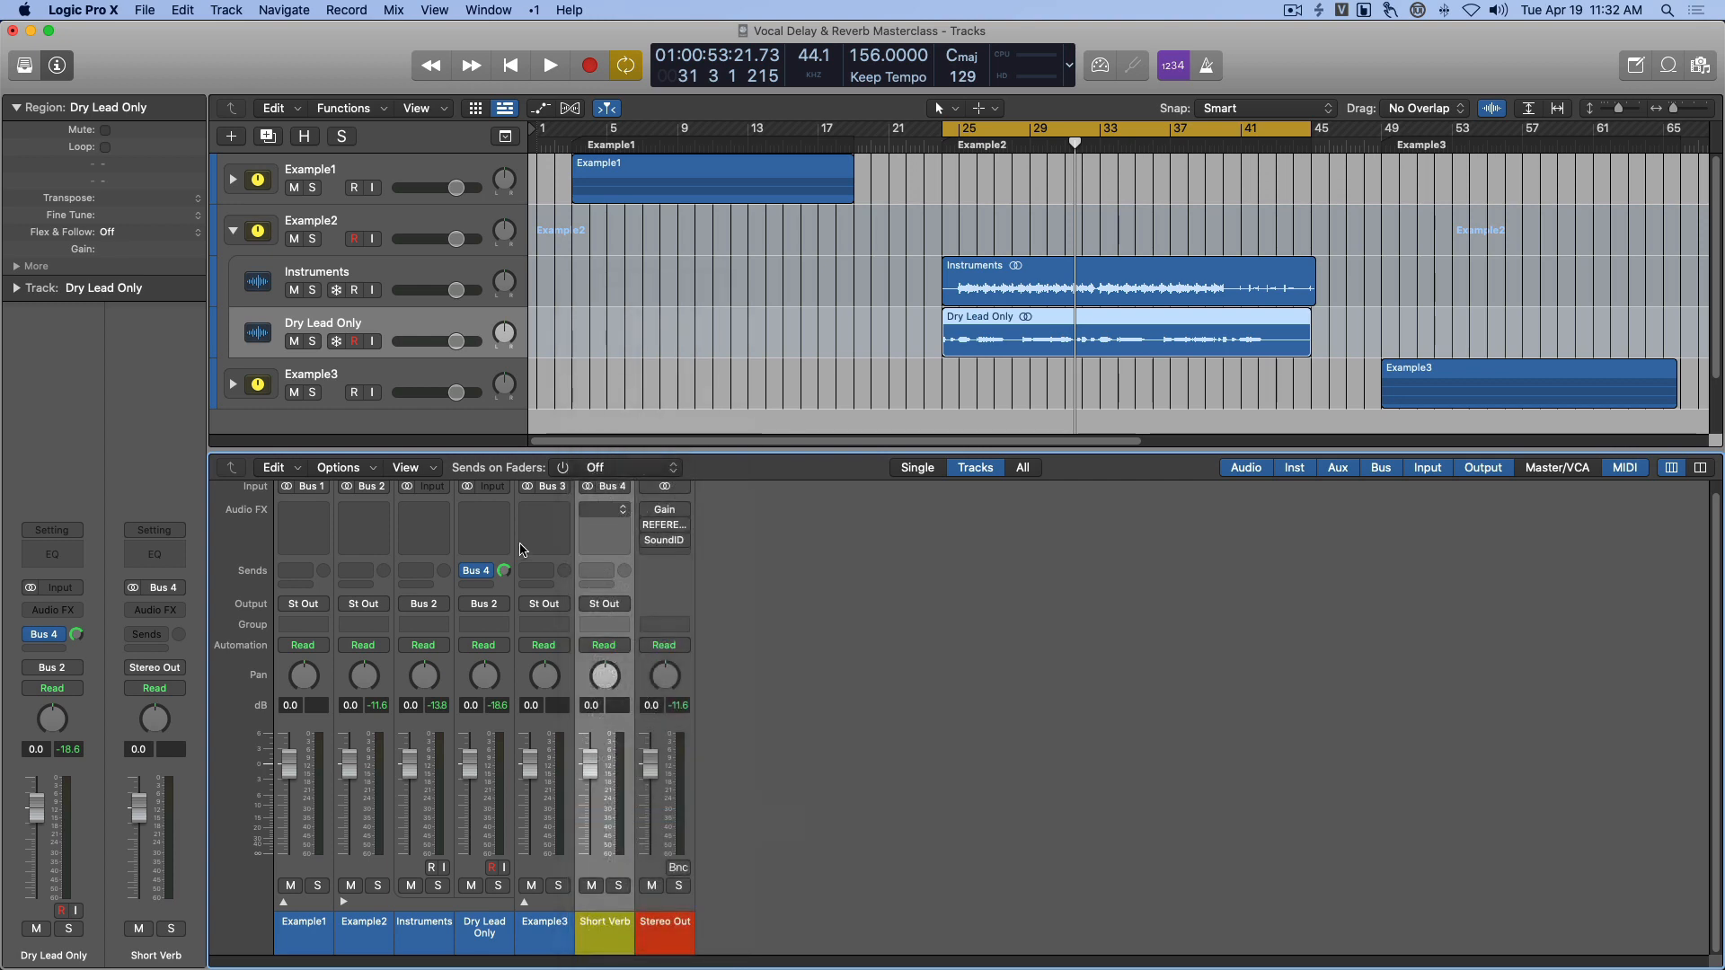
left_click_drag(933, 252, 1117, 447)
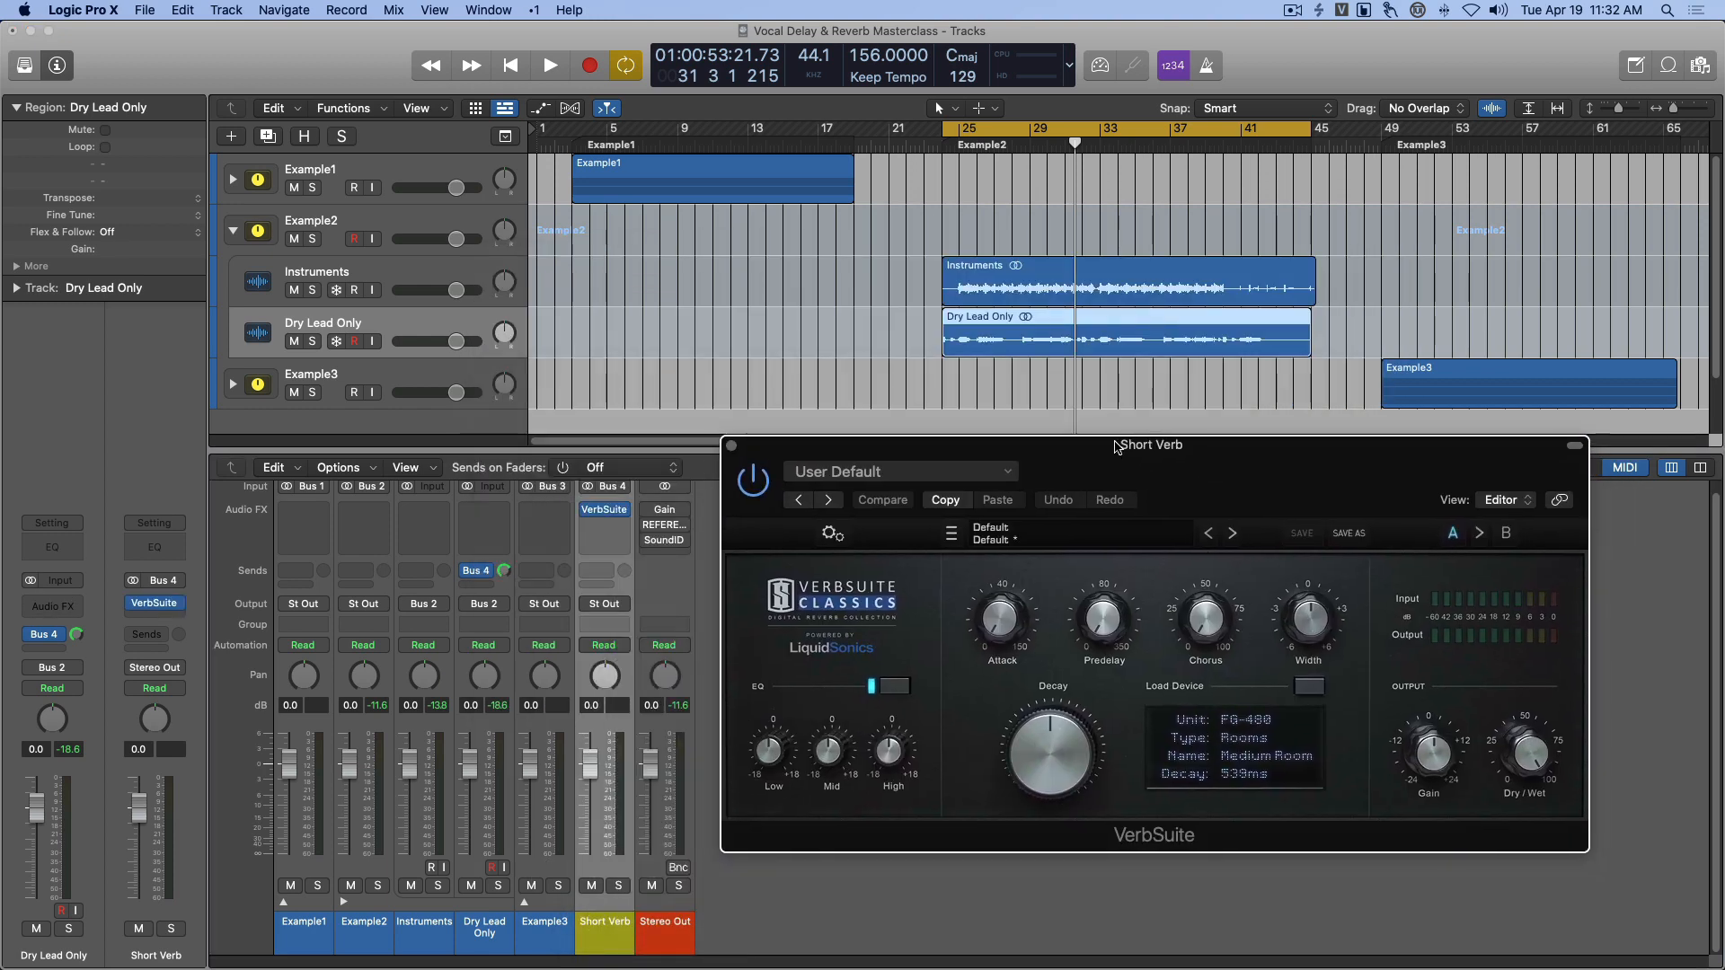
Load the FG-BM7 Small Vox reverb from the Rooms1 category in VerbSuite.
left_click(1308, 687)
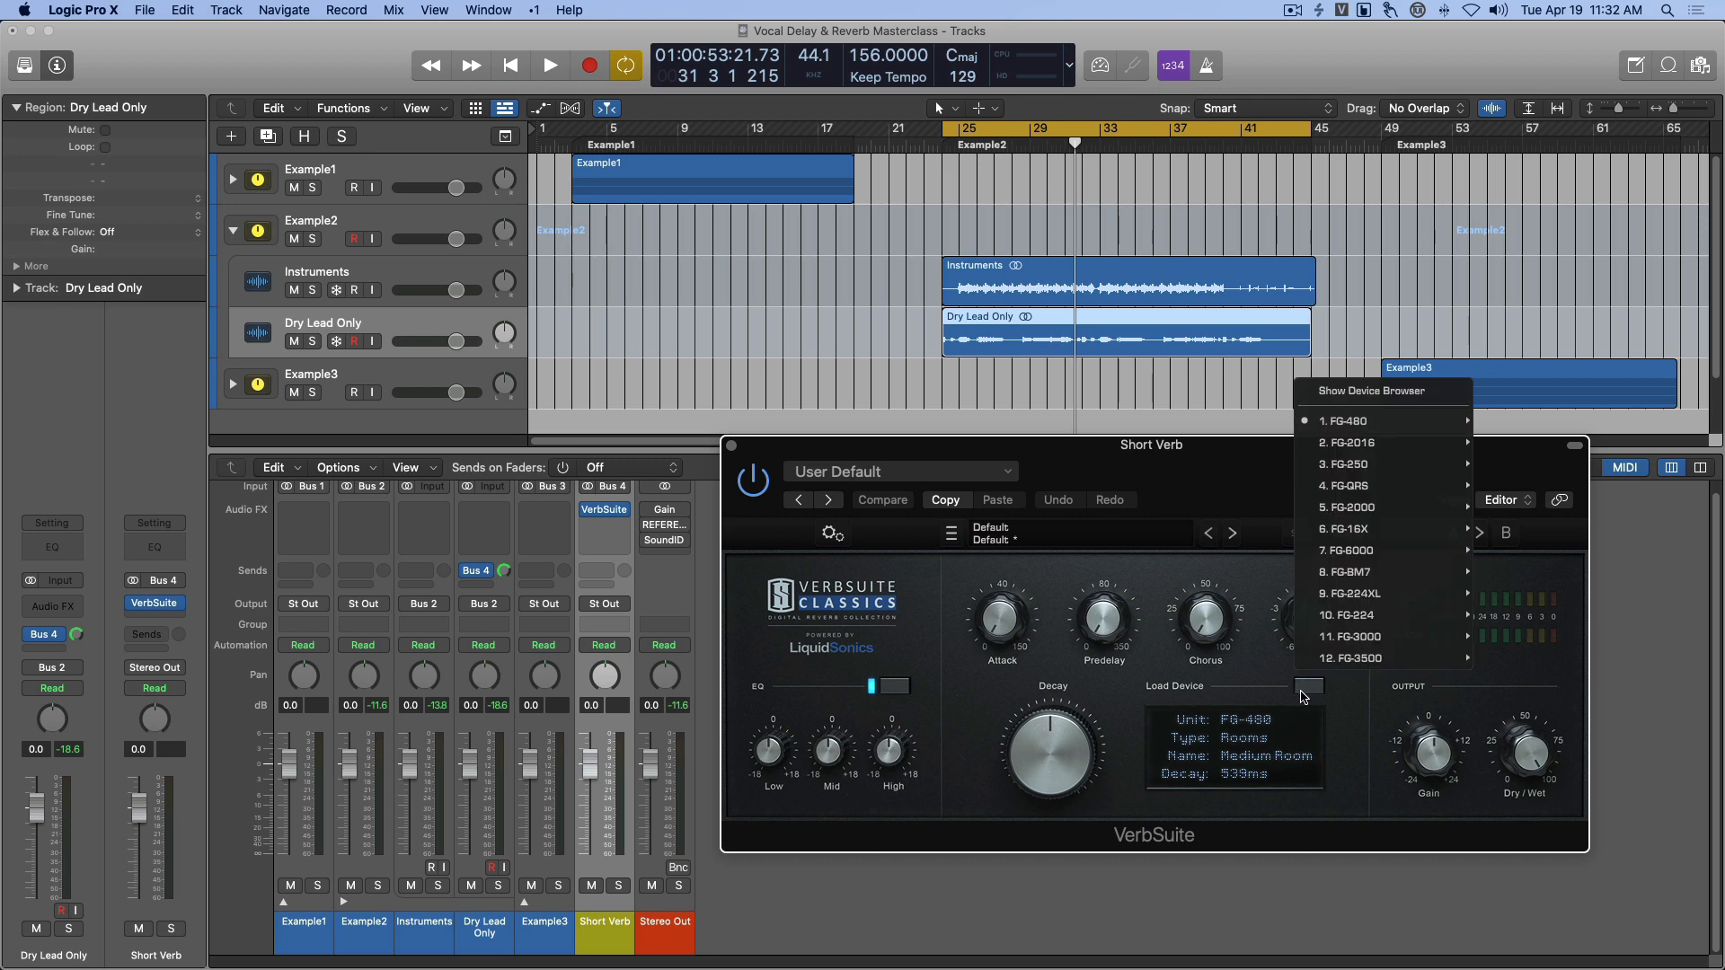
mouse_move(1362, 575)
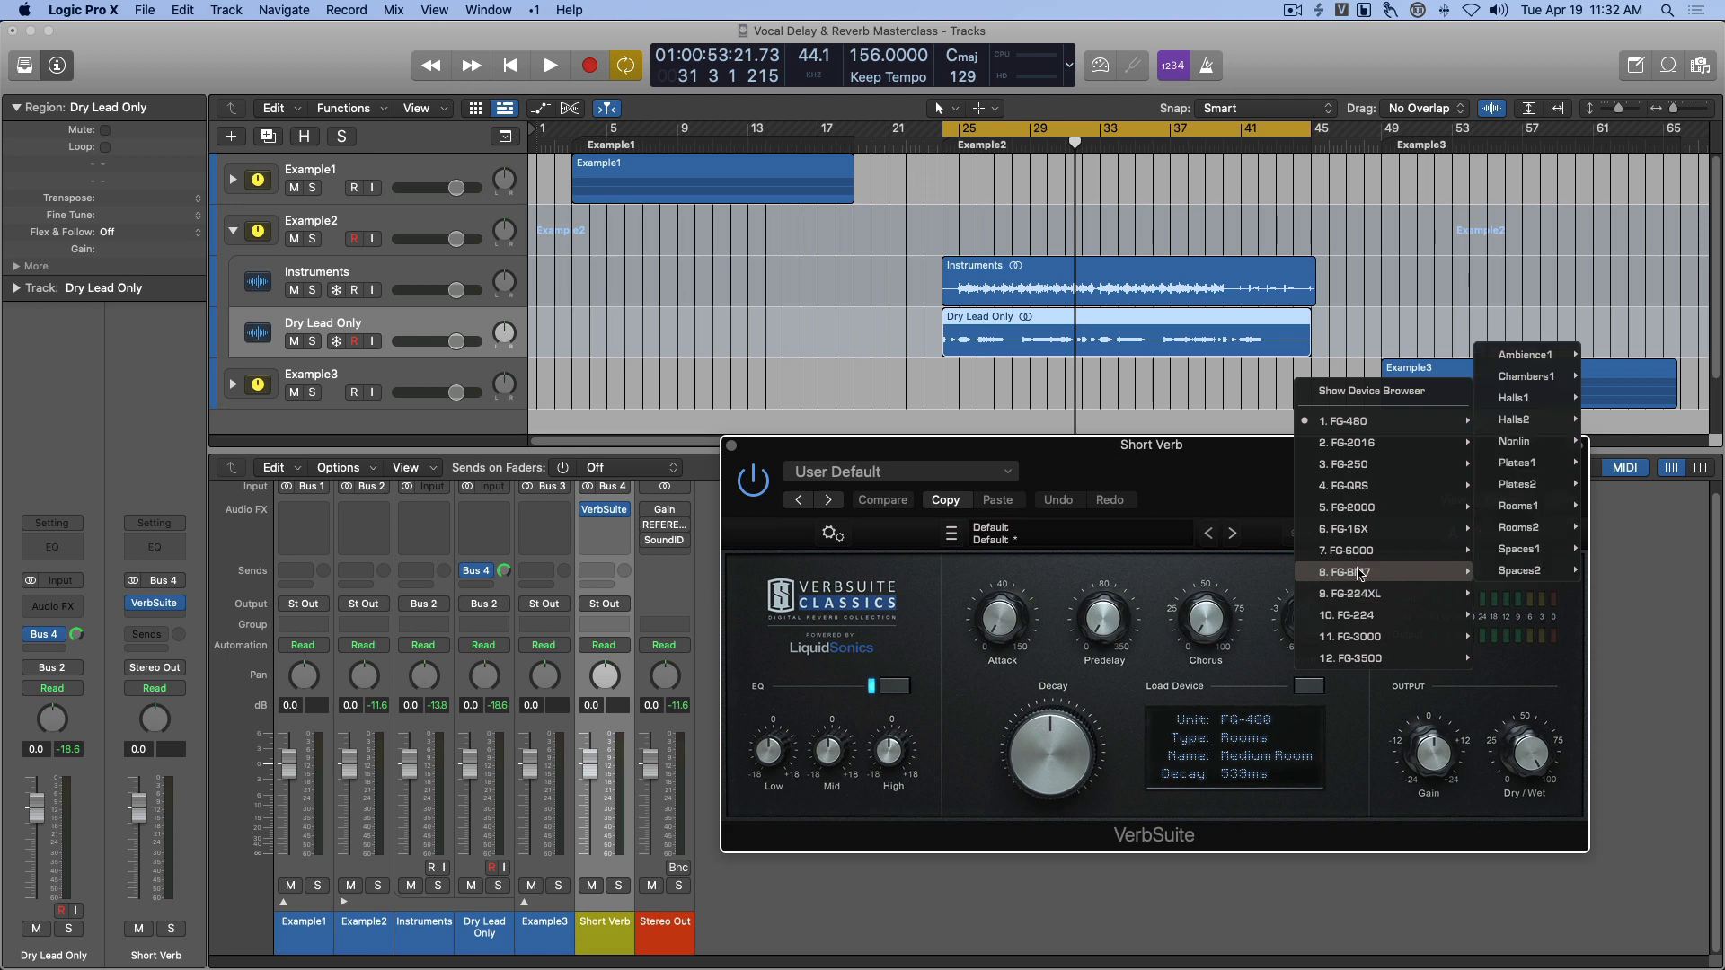
mouse_move(1526, 550)
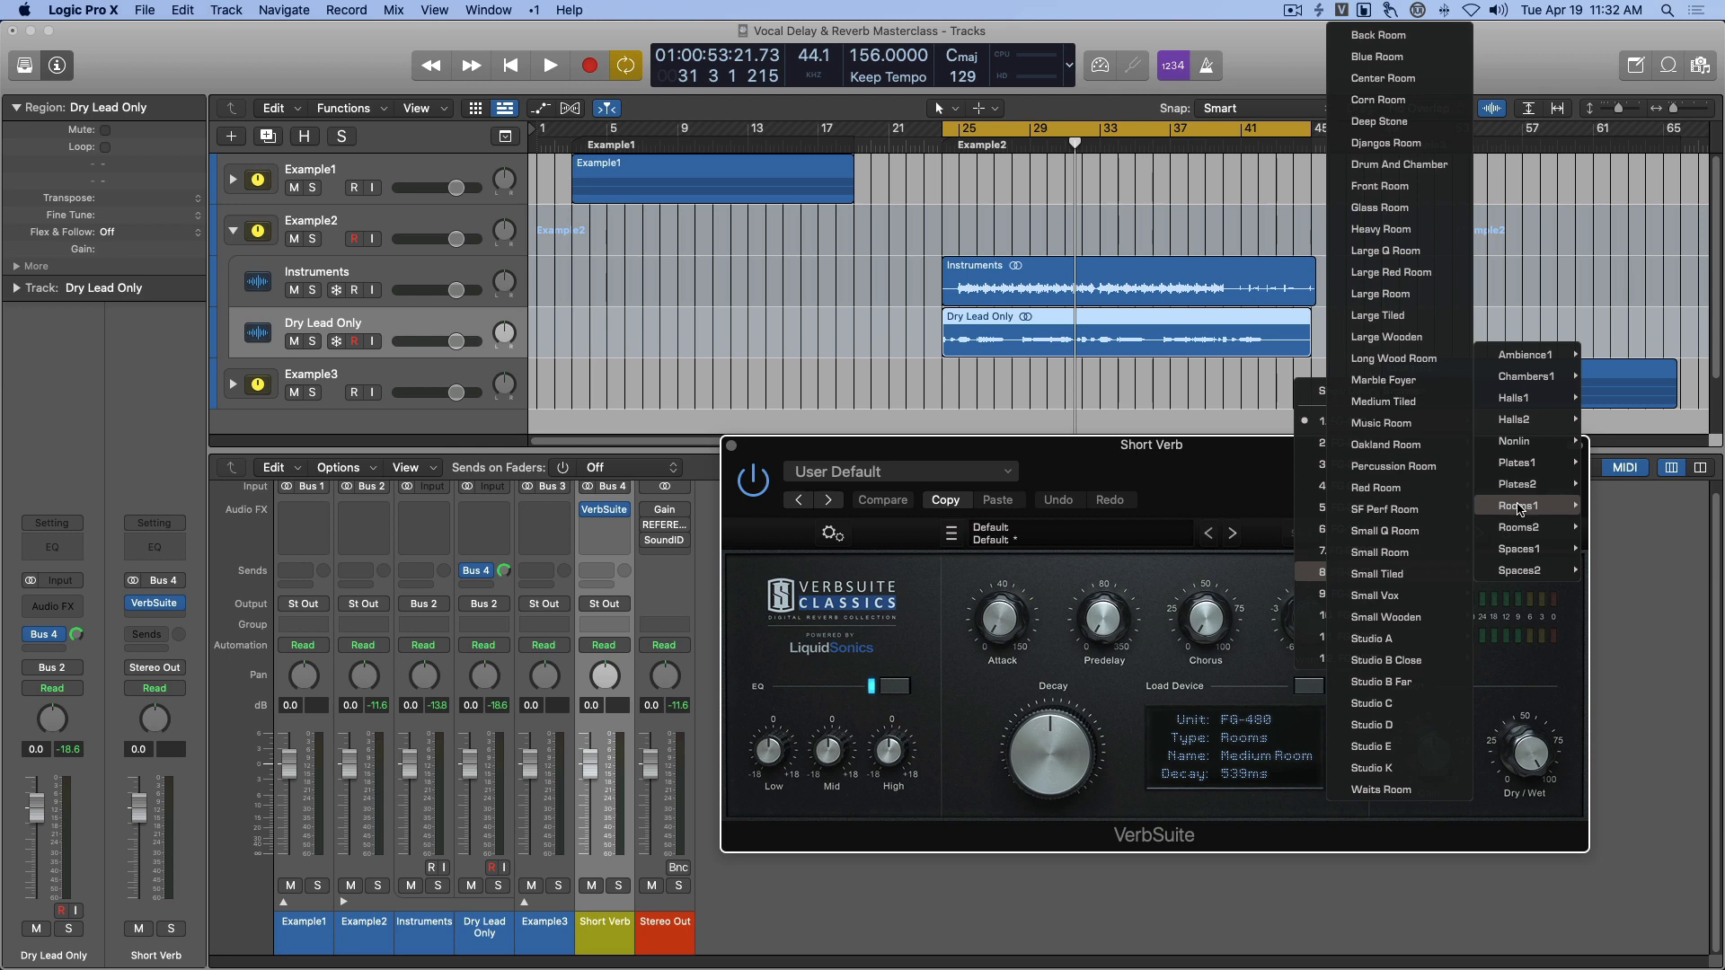
left_click(1383, 596)
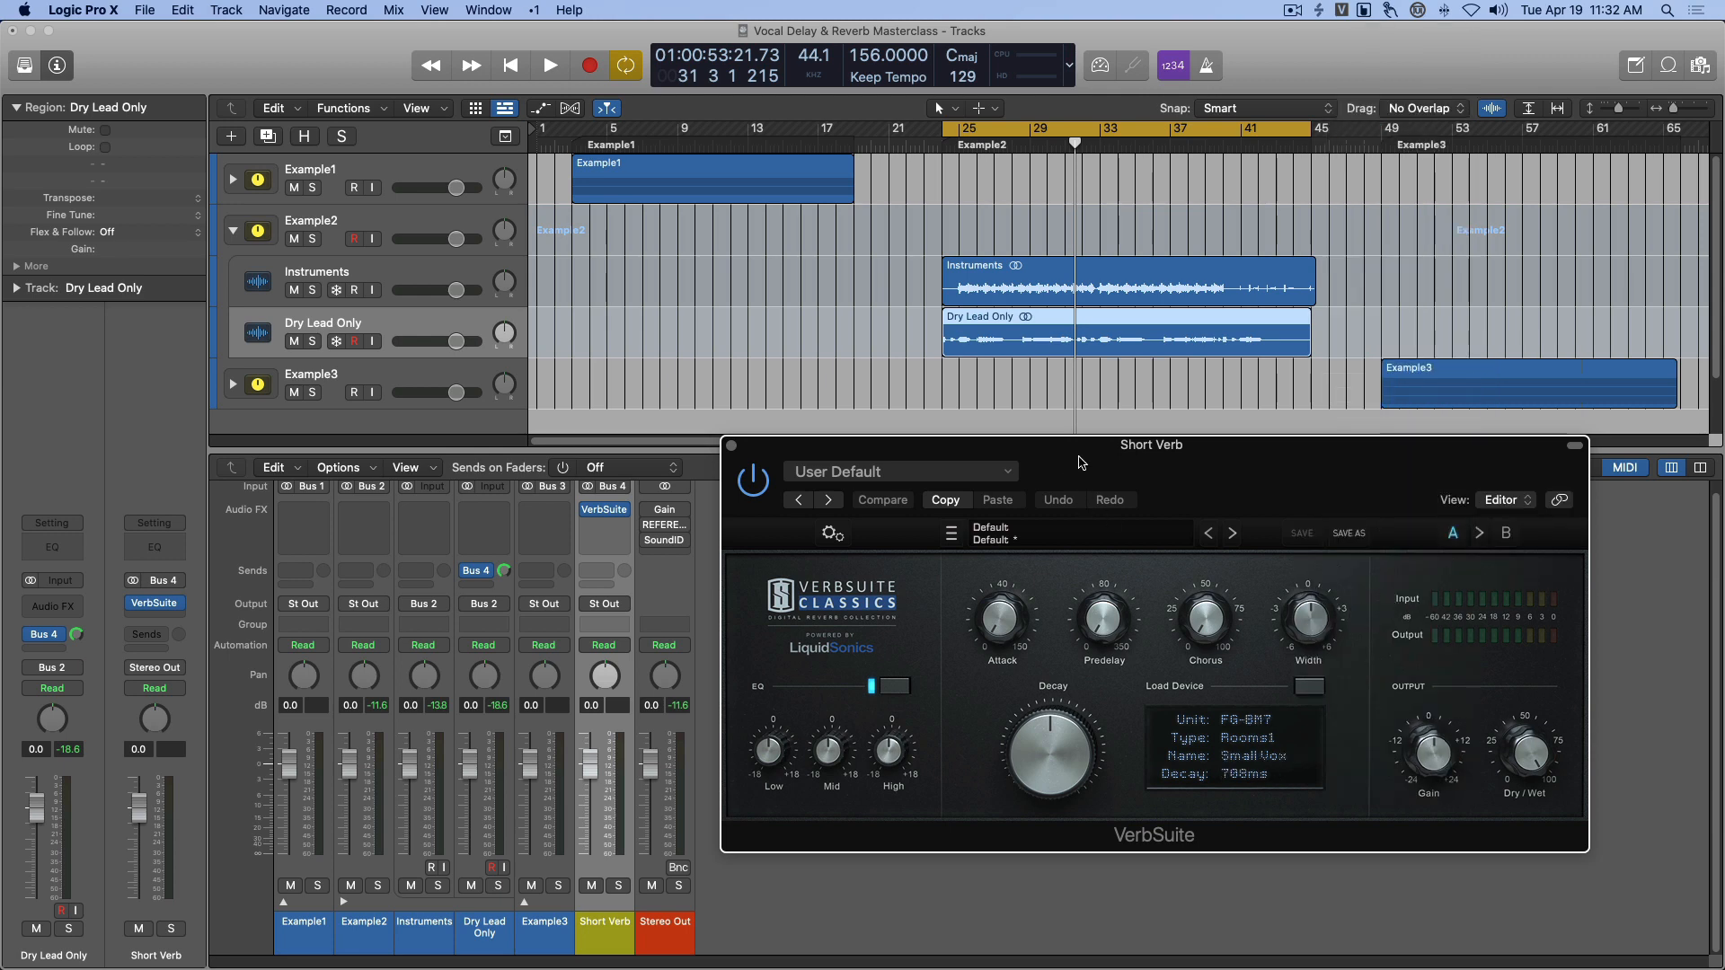
Play the Example2 cycle section to hear the new reverb, keeping the plug-in window clear of the channel strips.
left_click_drag(1080, 462, 1134, 457)
key("space")
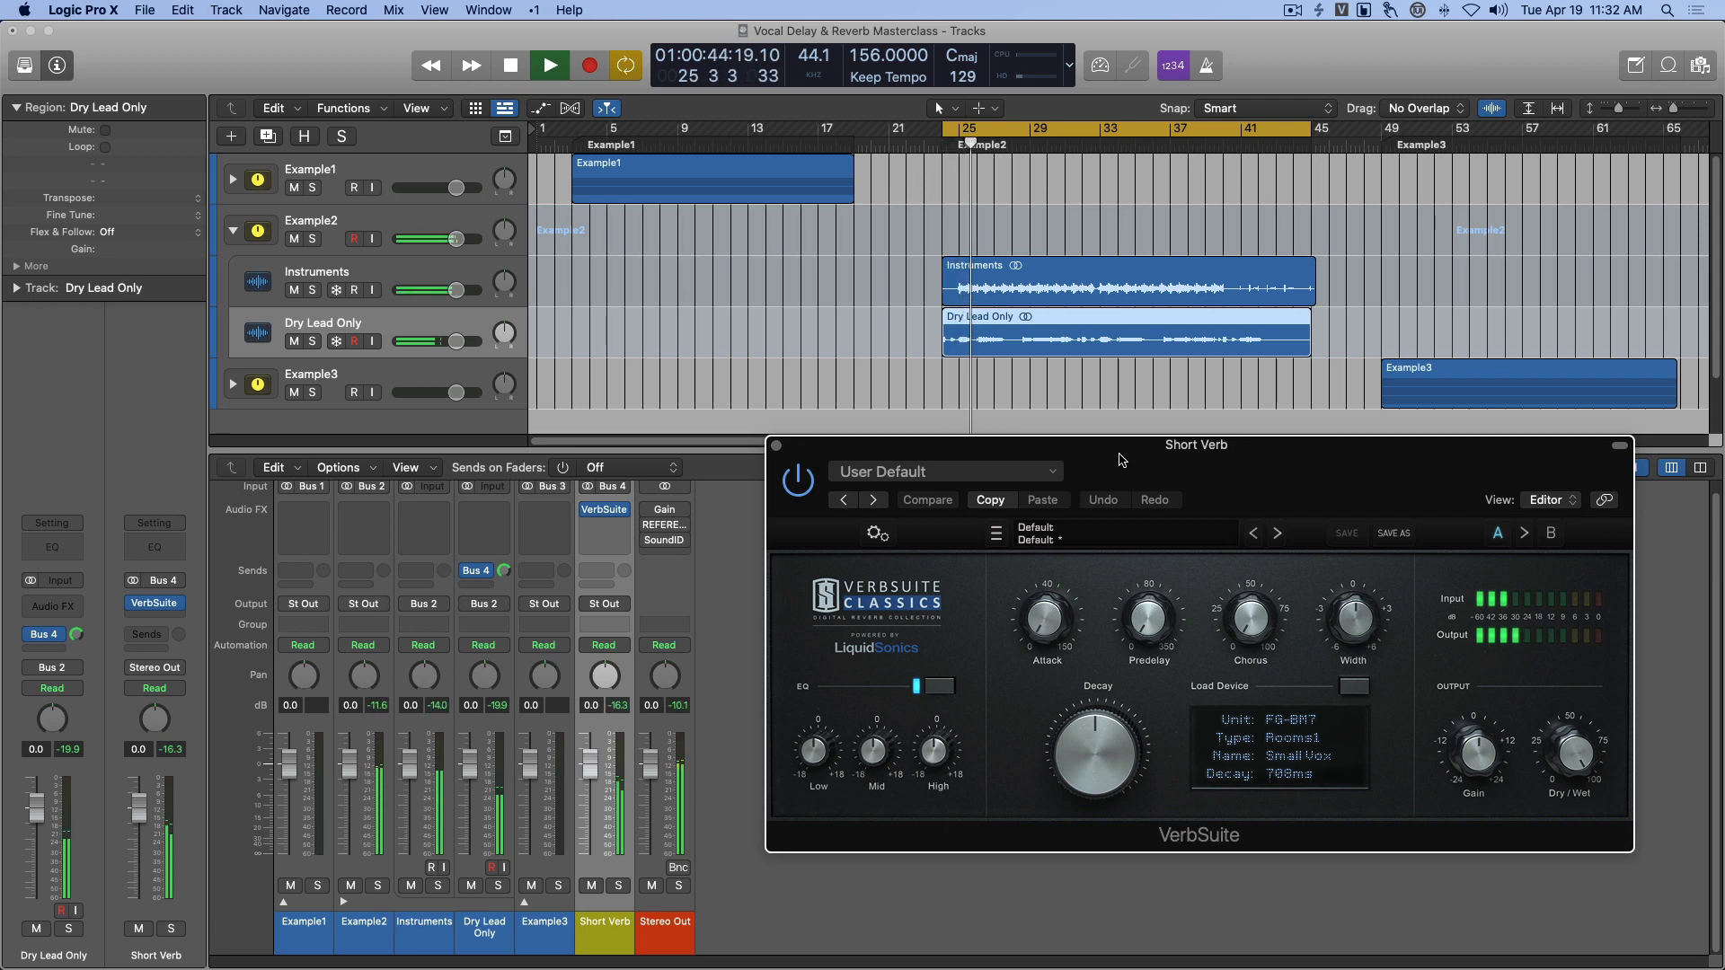
left_click_drag(1122, 460, 1108, 452)
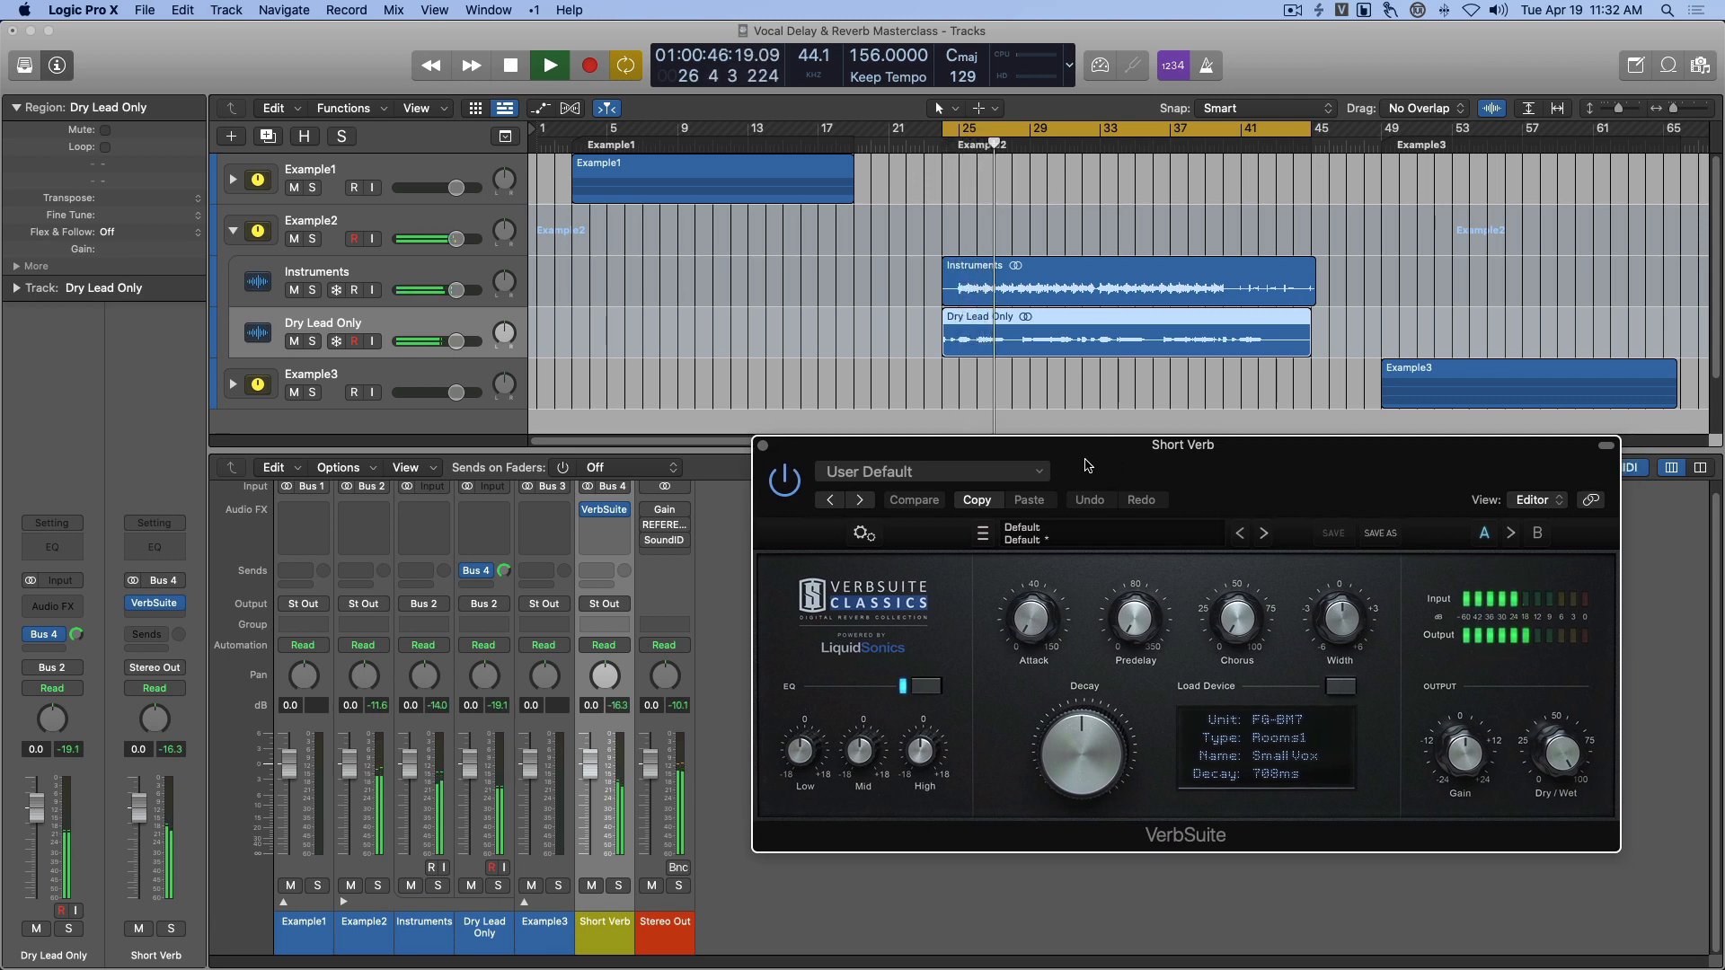
key("space")
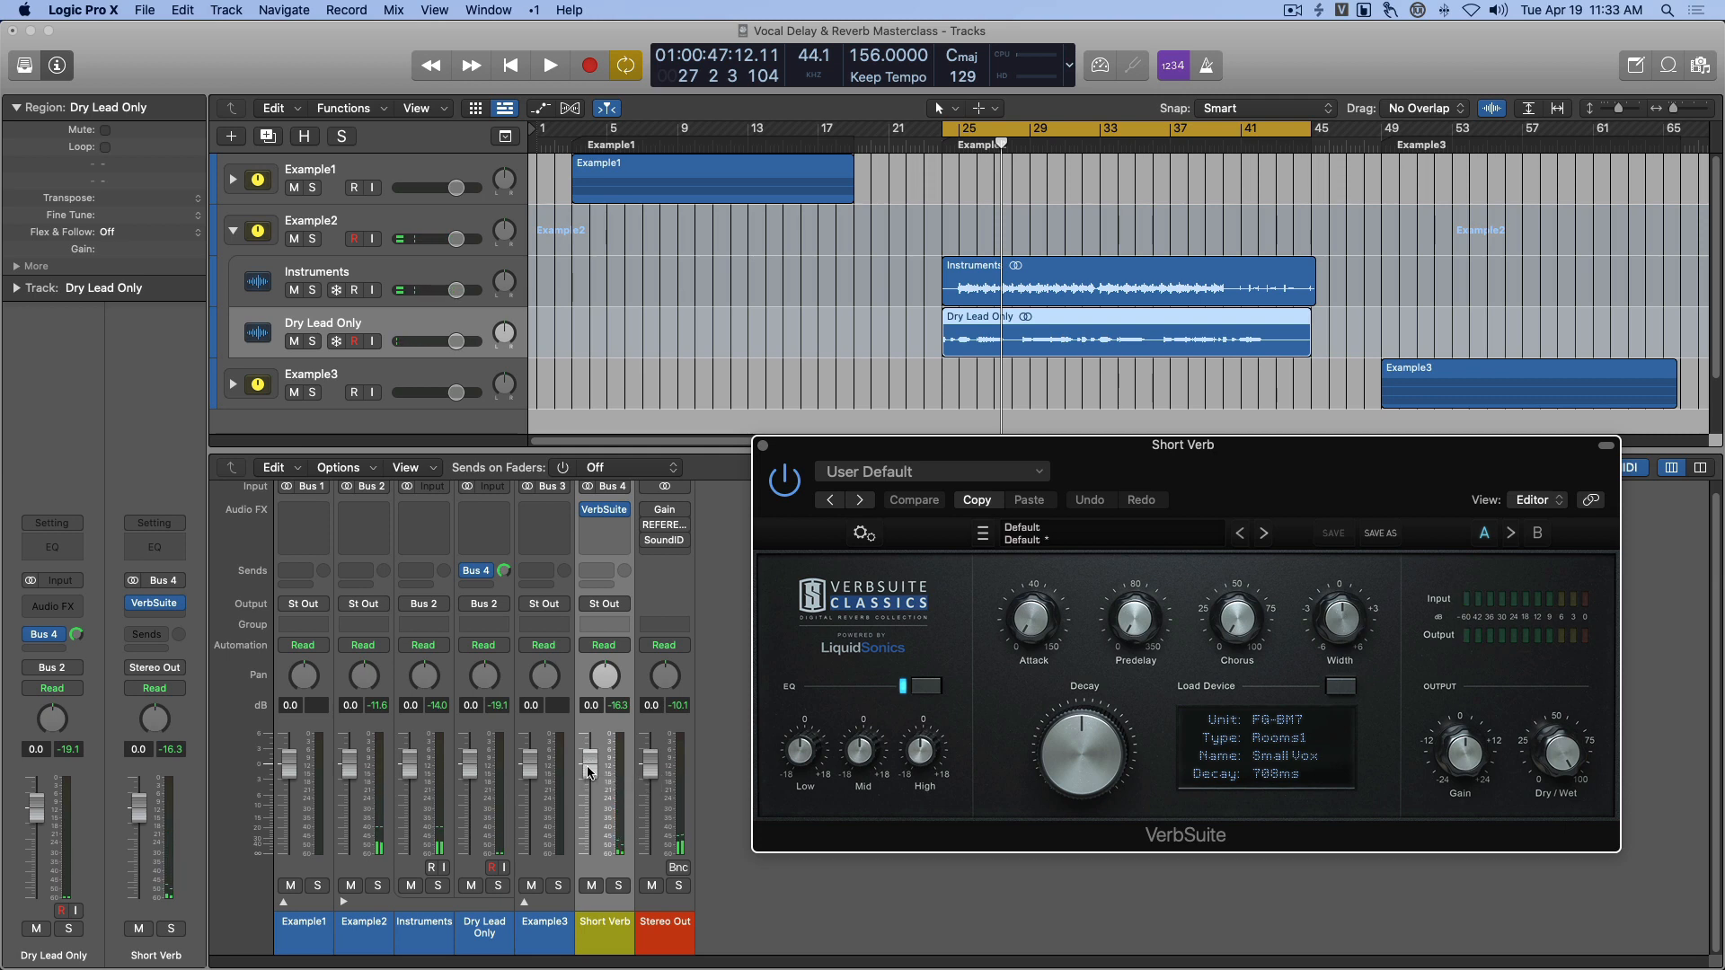
Close the VerbSuite window, pull the Short Verb fader fully down, and raise it to -10.8 dB during playback.
left_click(592, 773)
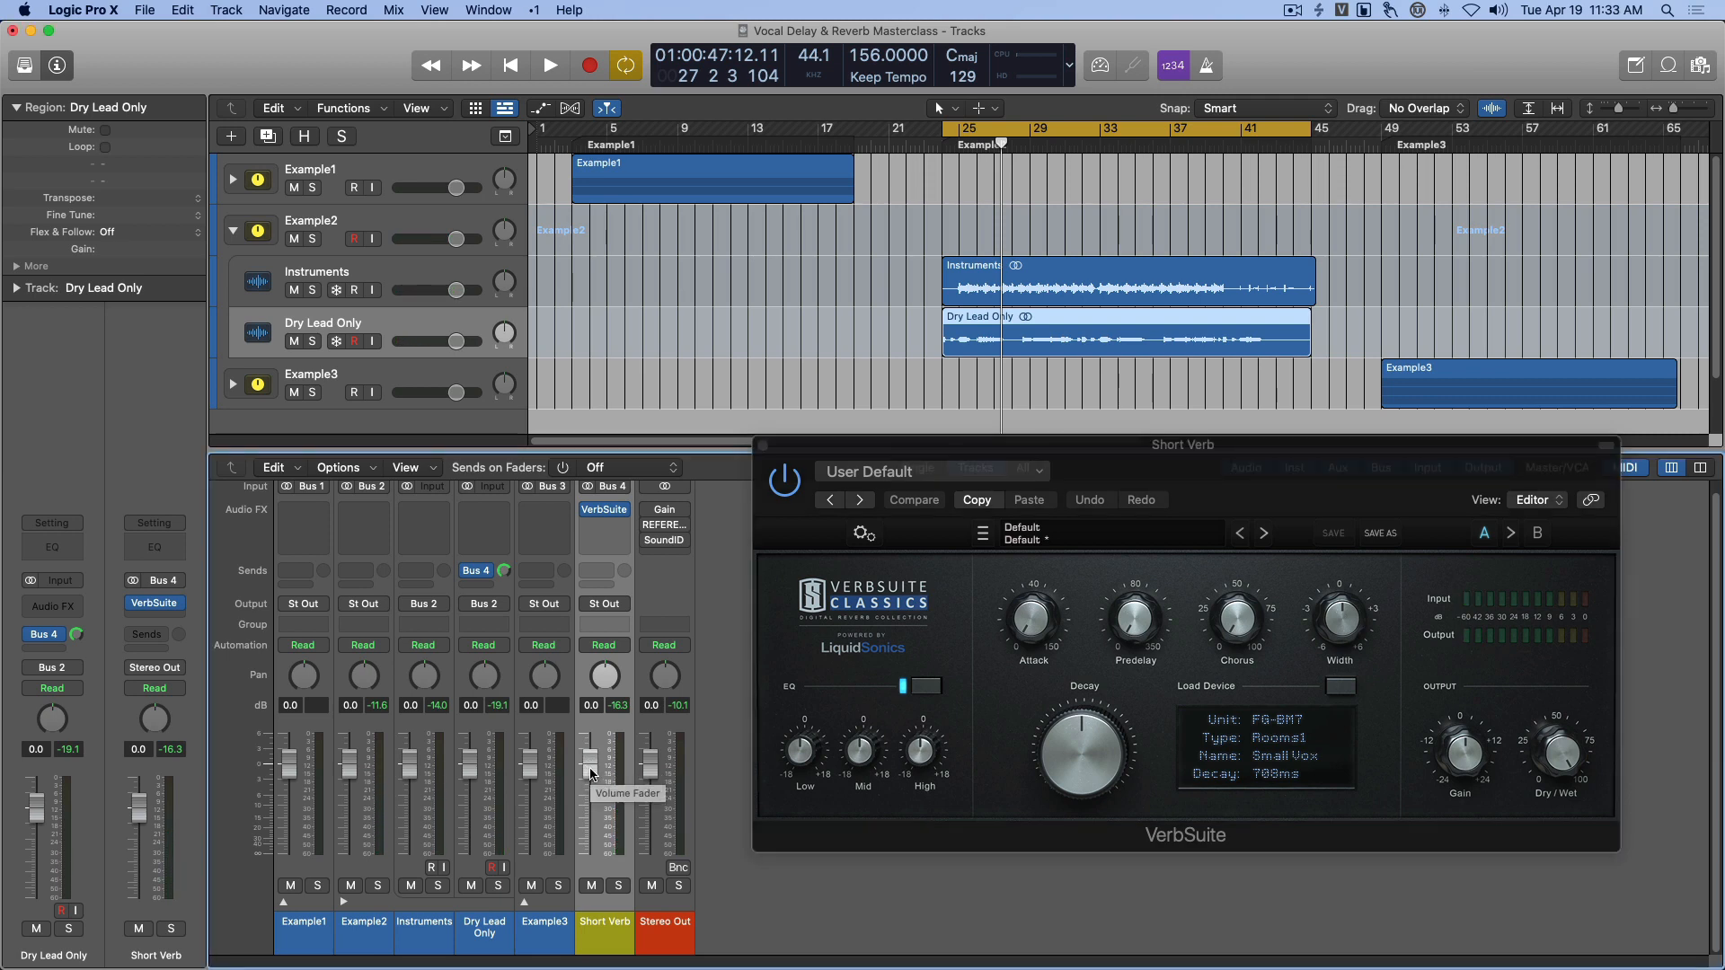
left_click(763, 448)
left_click_drag(590, 765, 586, 857)
key("space")
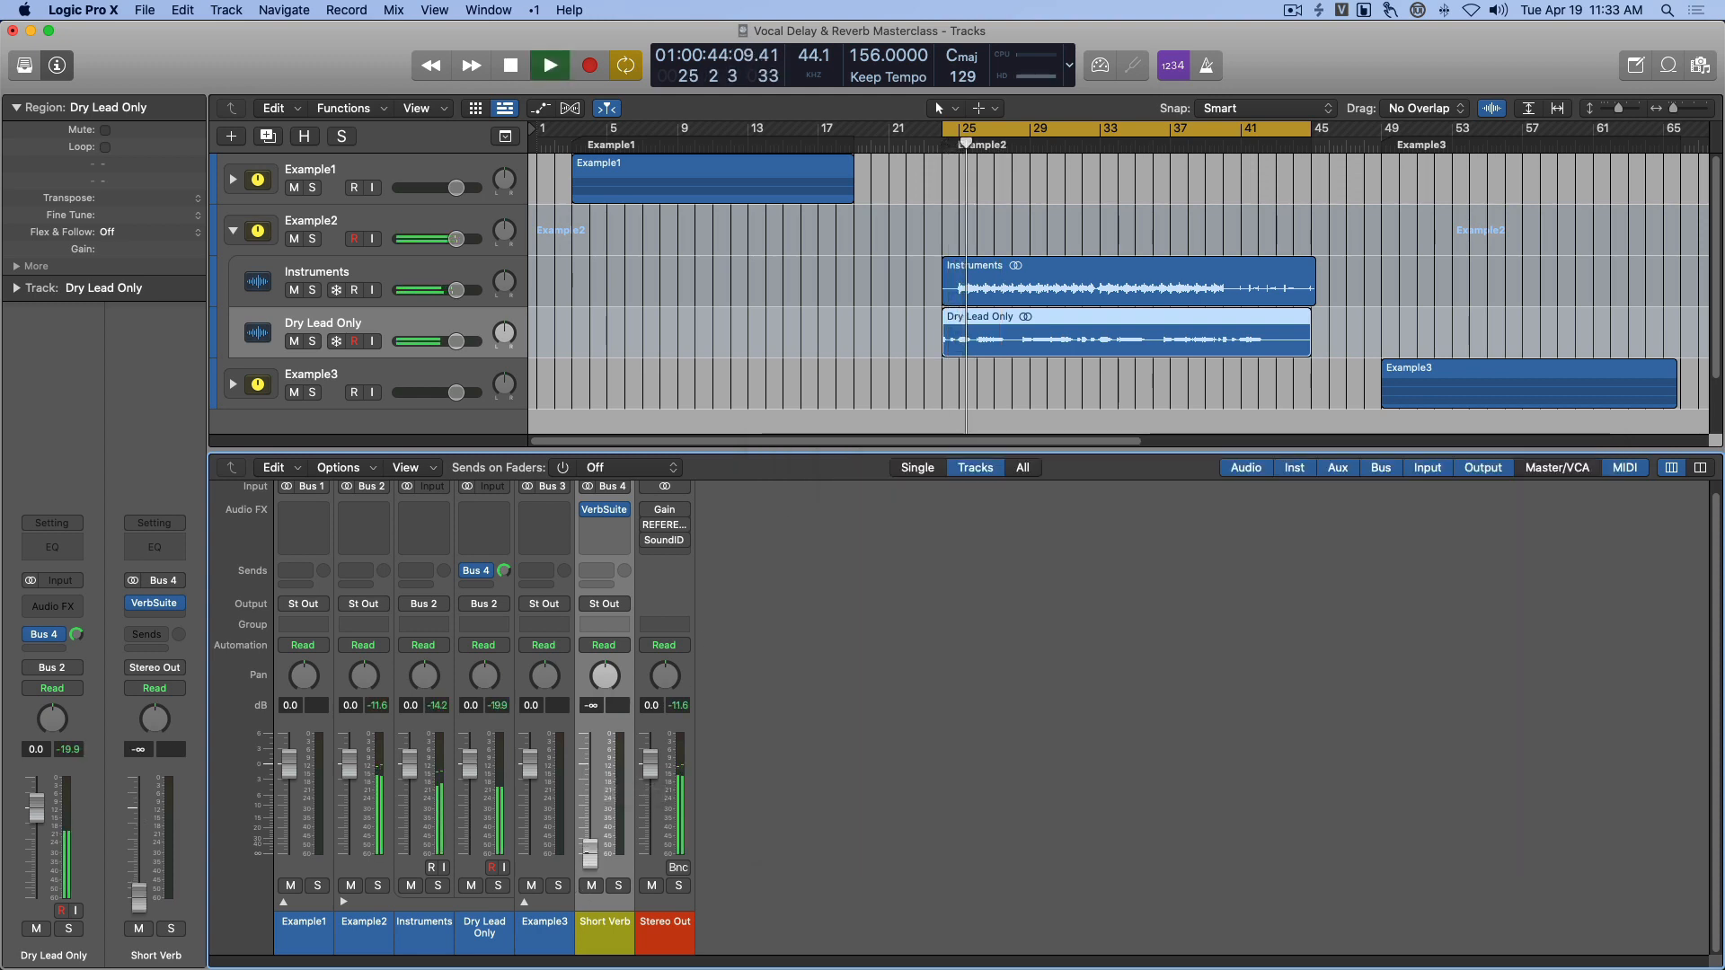
left_click_drag(589, 852, 590, 809)
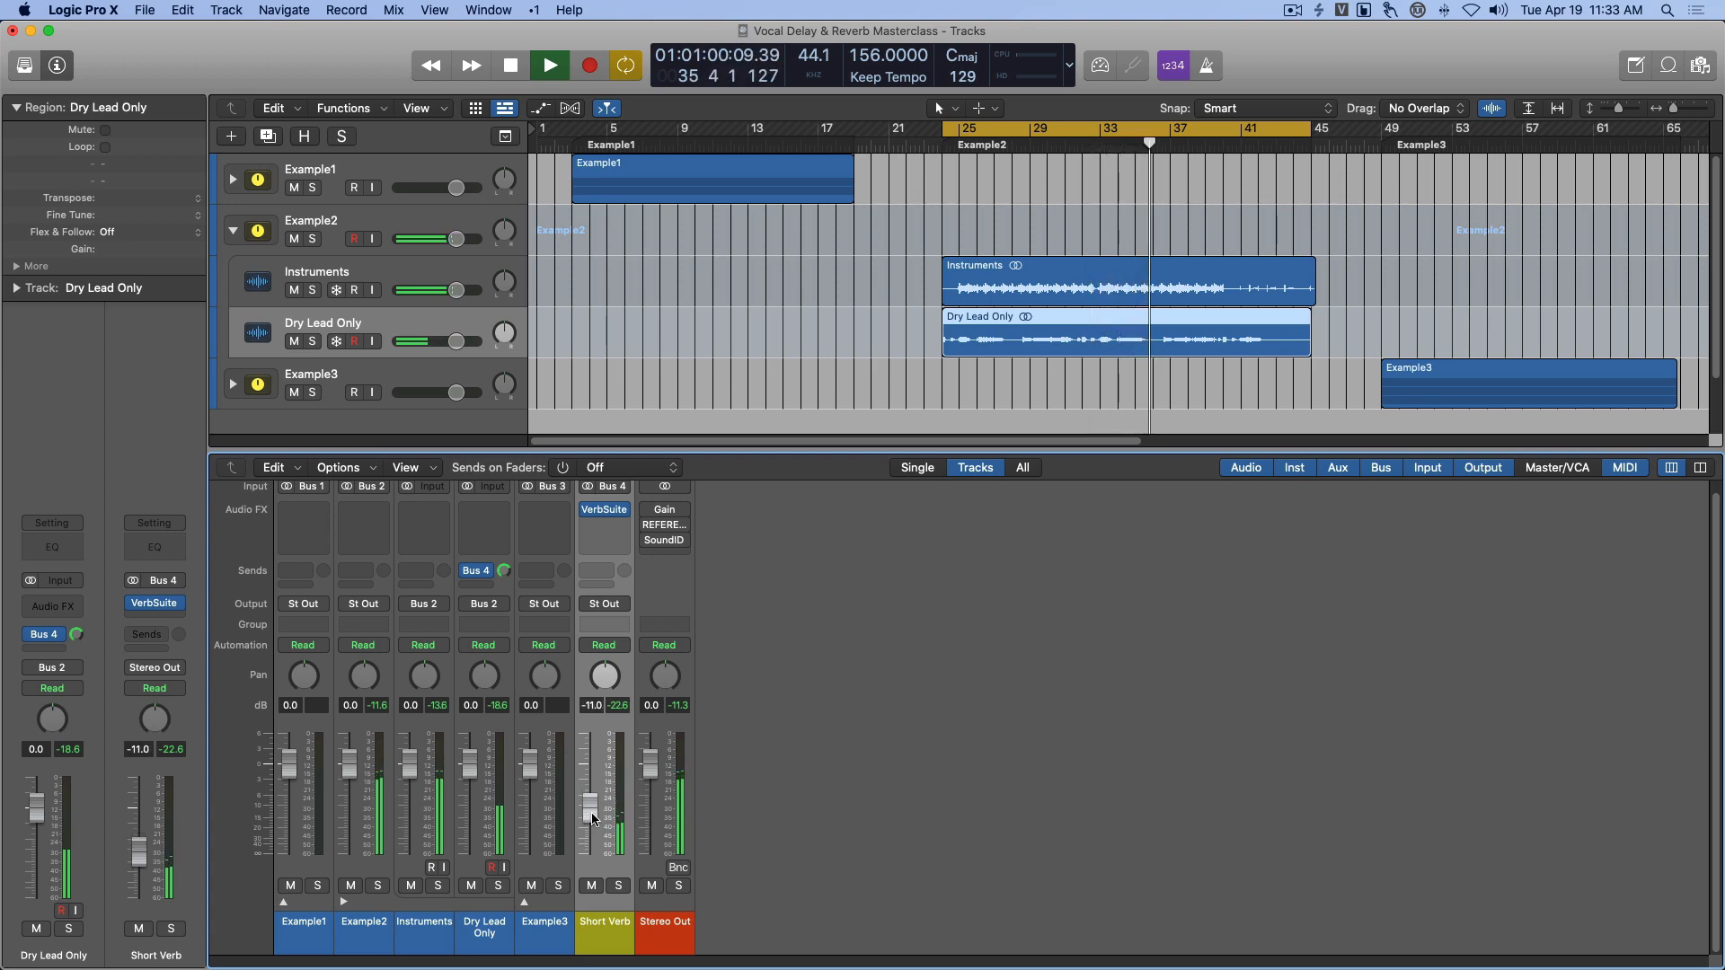
left_click_drag(591, 814, 592, 813)
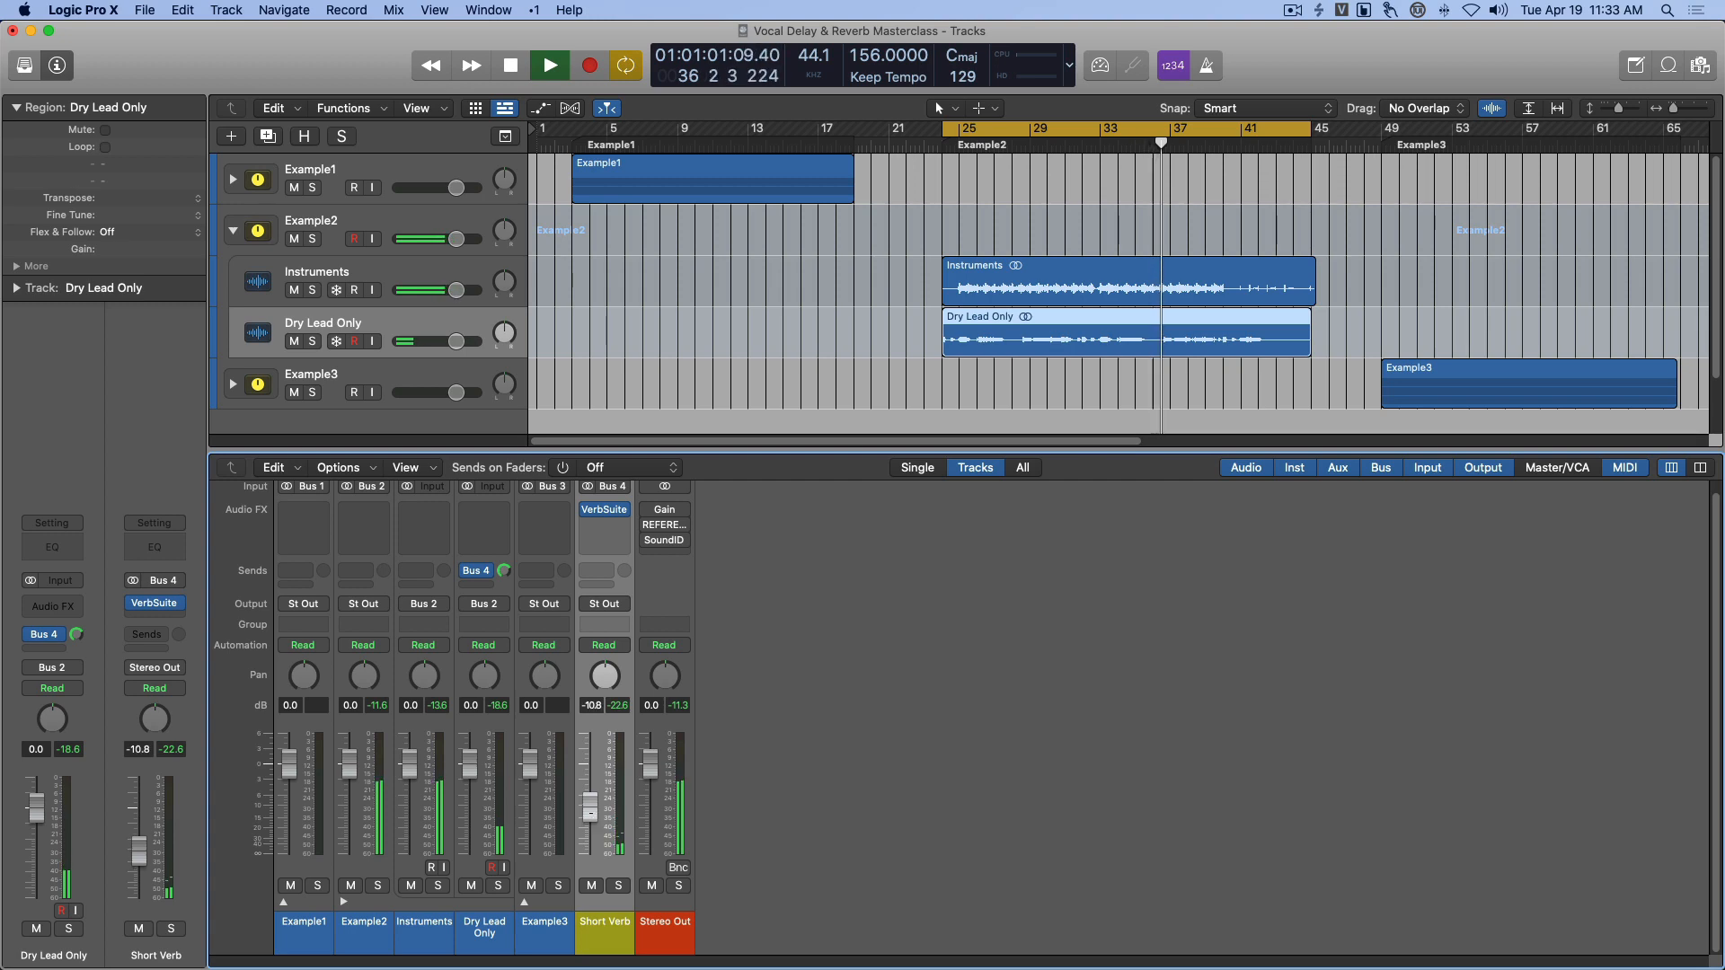
Compare Short Verb muted and unmuted in the full mix and with Dry Lead Only soloed, and clear the solo.
left_click(591, 887)
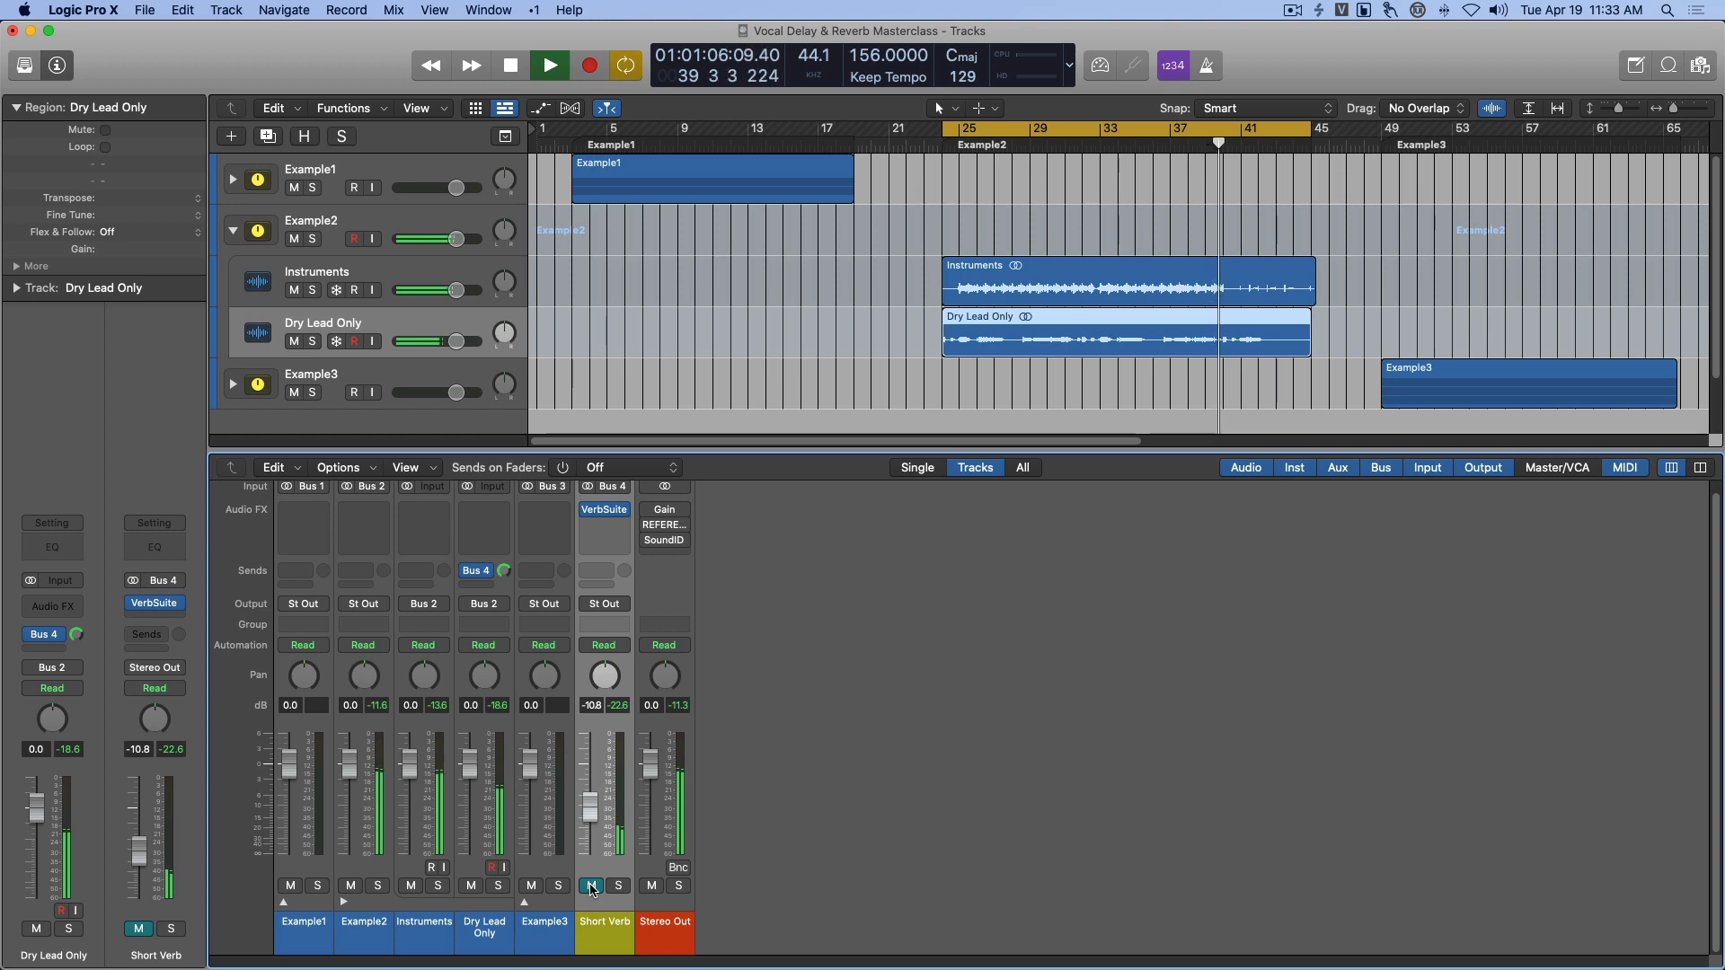
key("space")
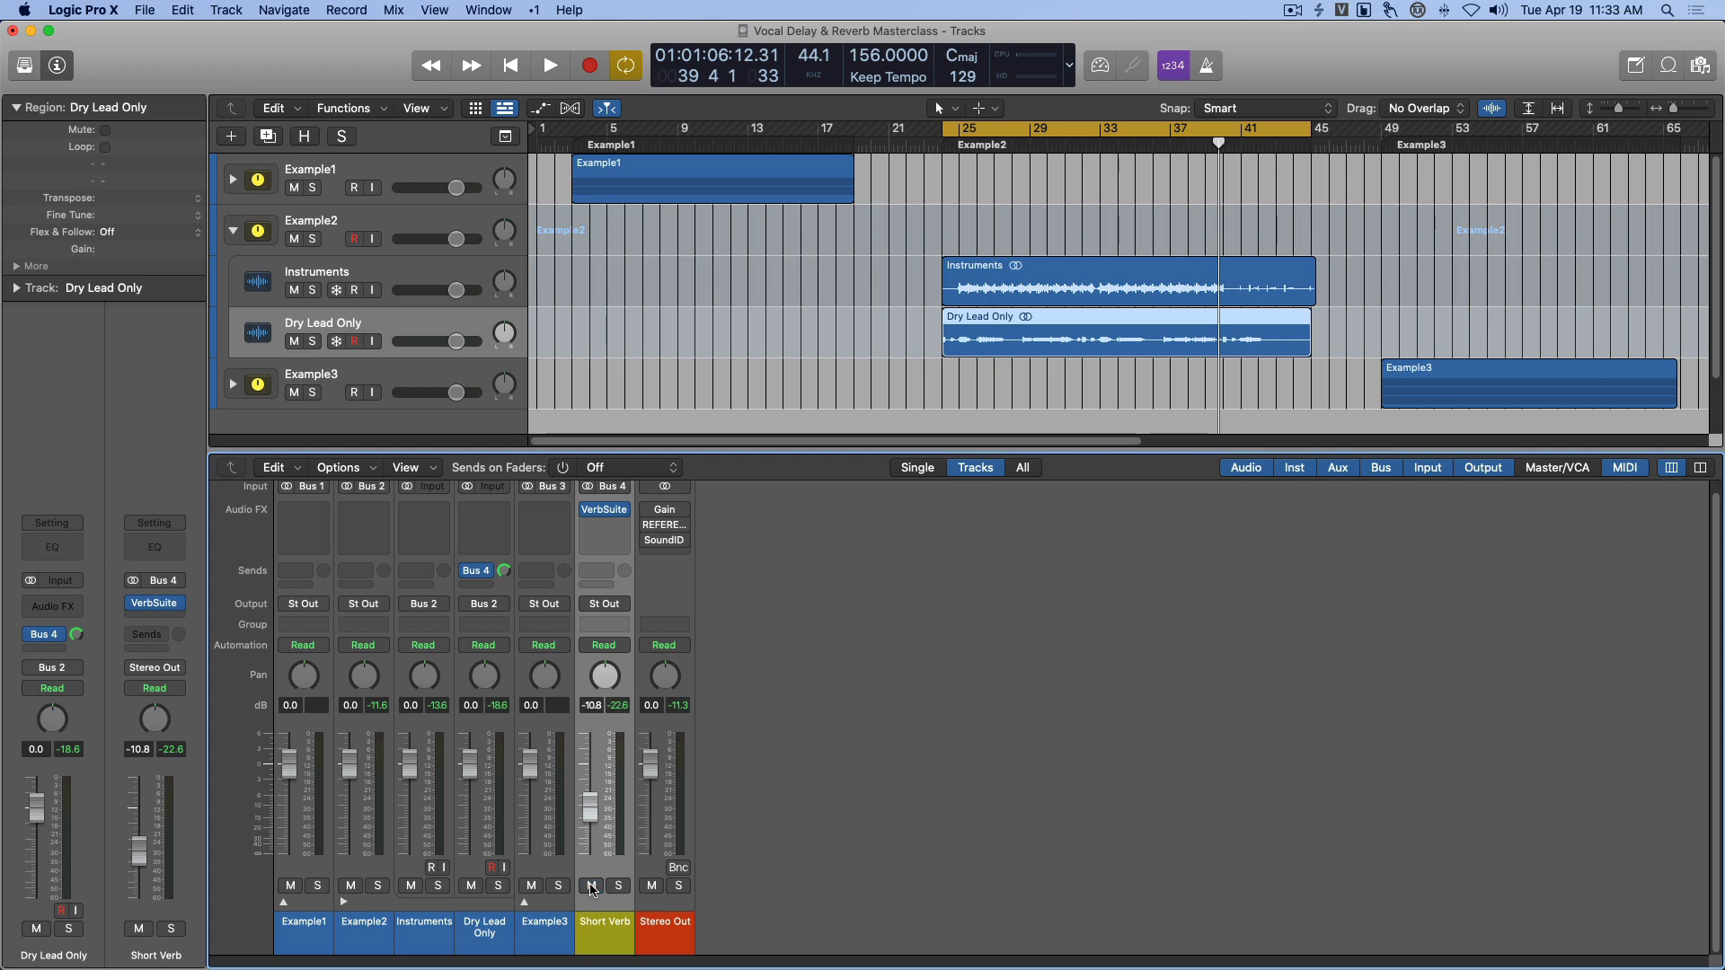
left_click(506, 934)
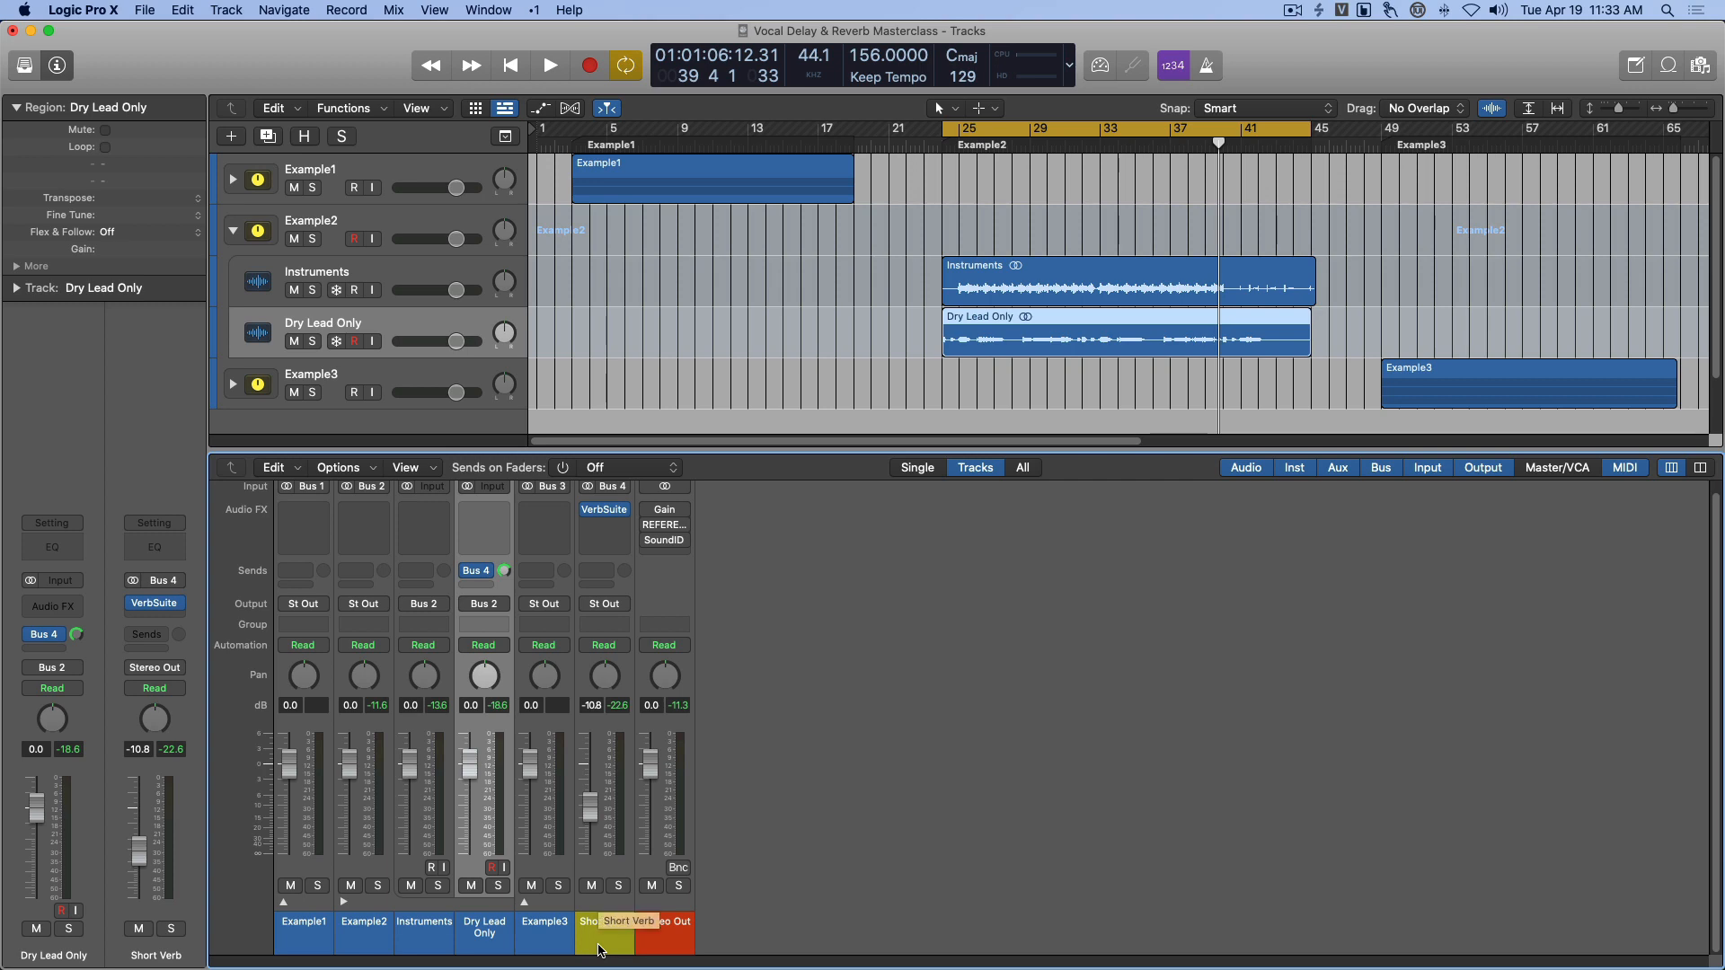
key("s")
key("space")
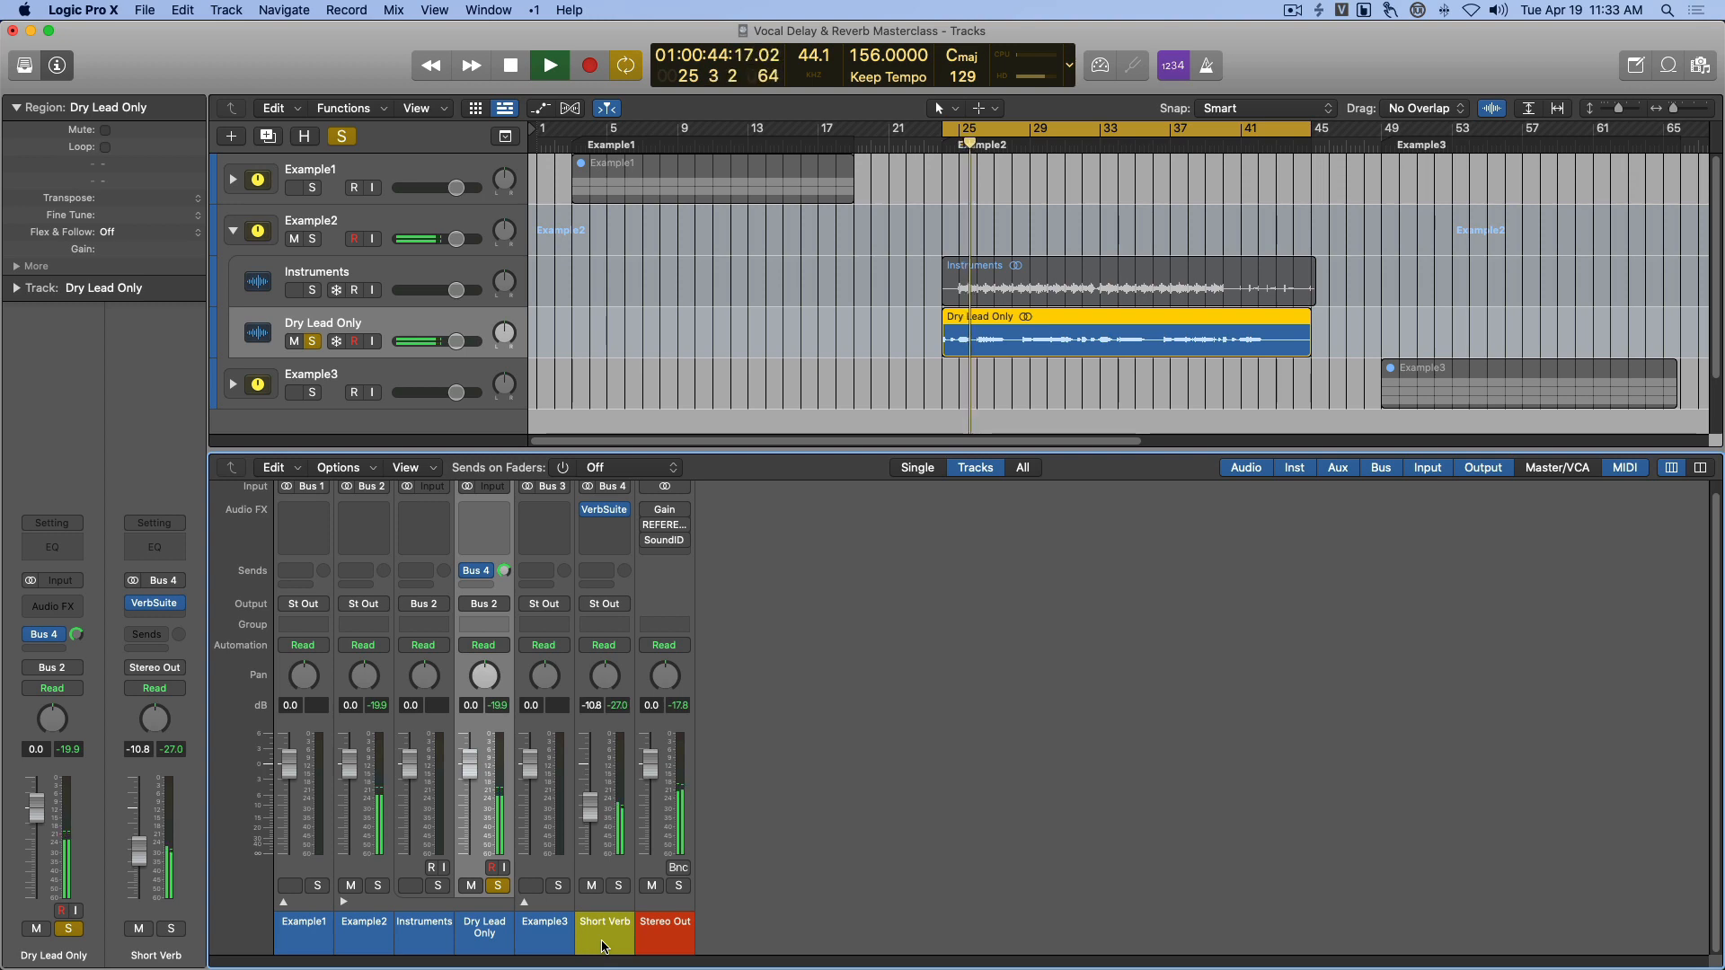
left_click(592, 887)
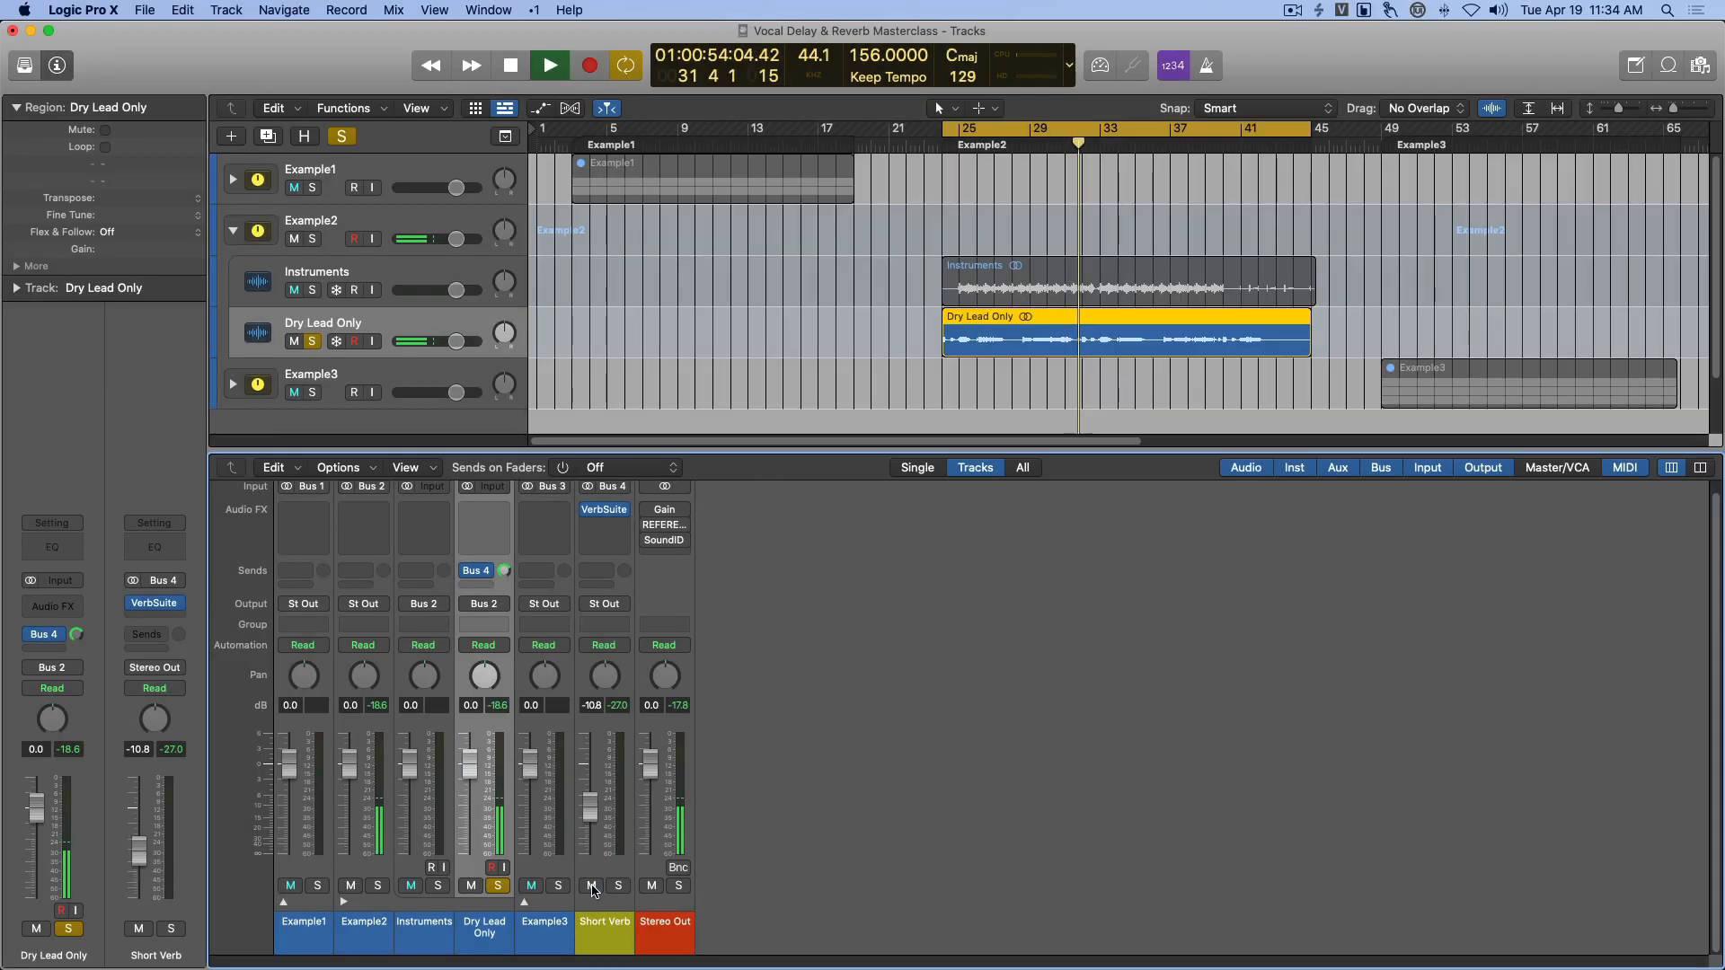
left_click(593, 887)
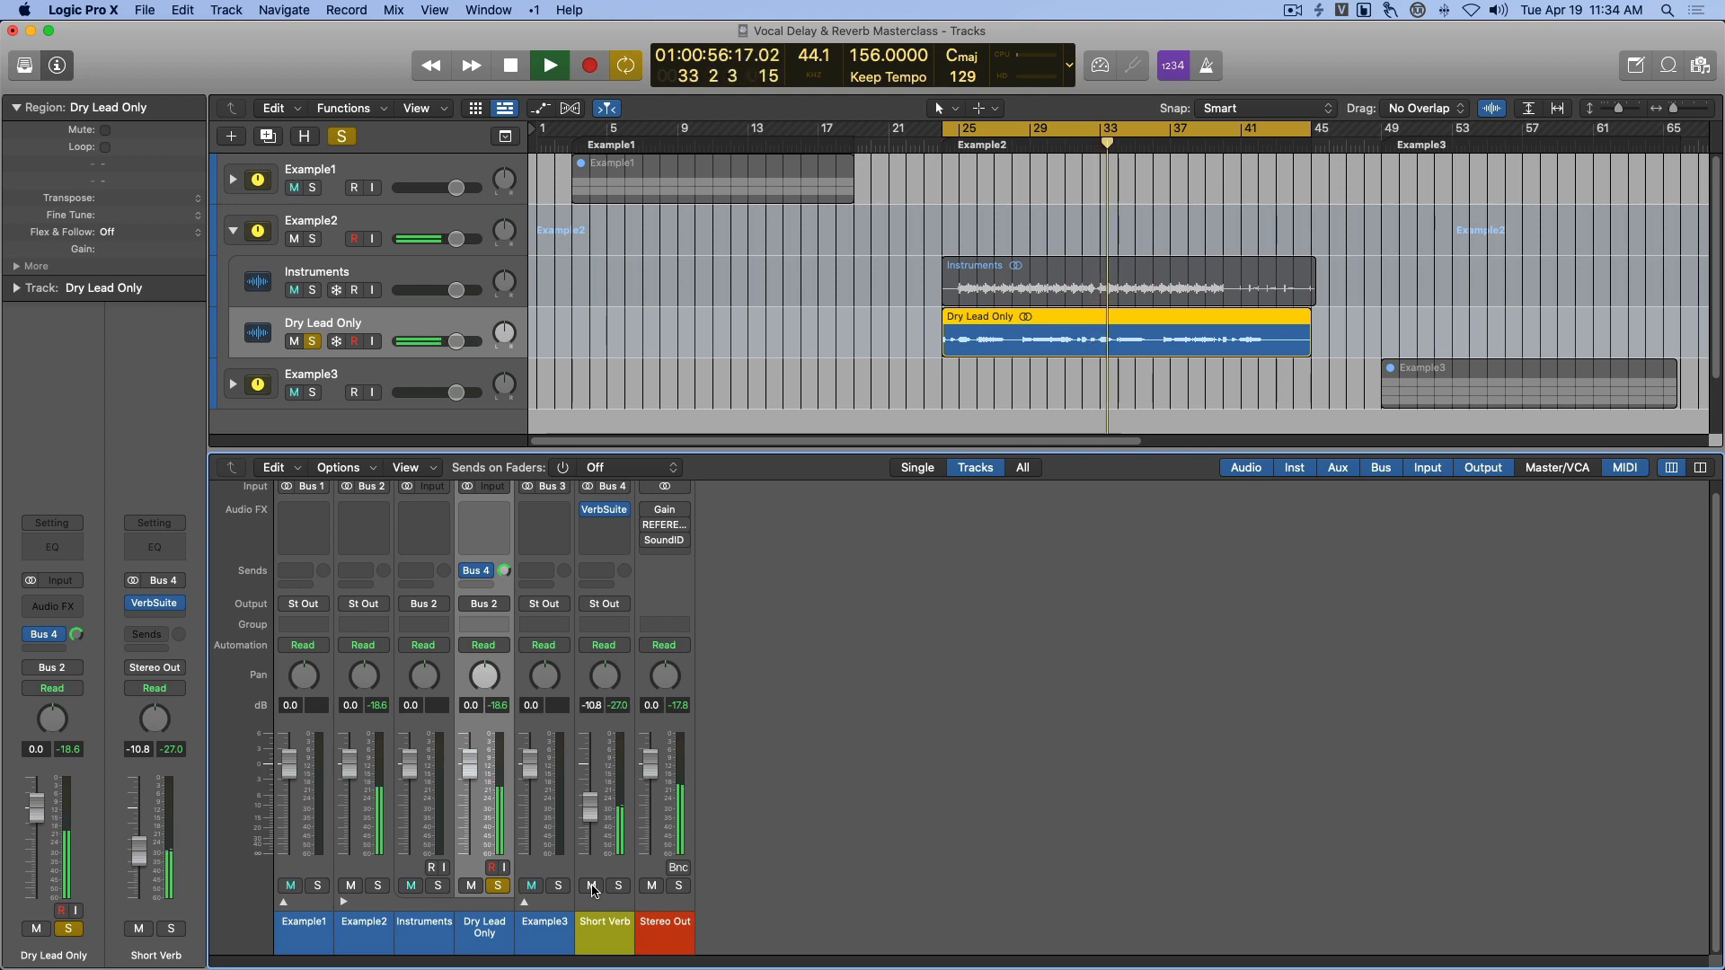
key("space")
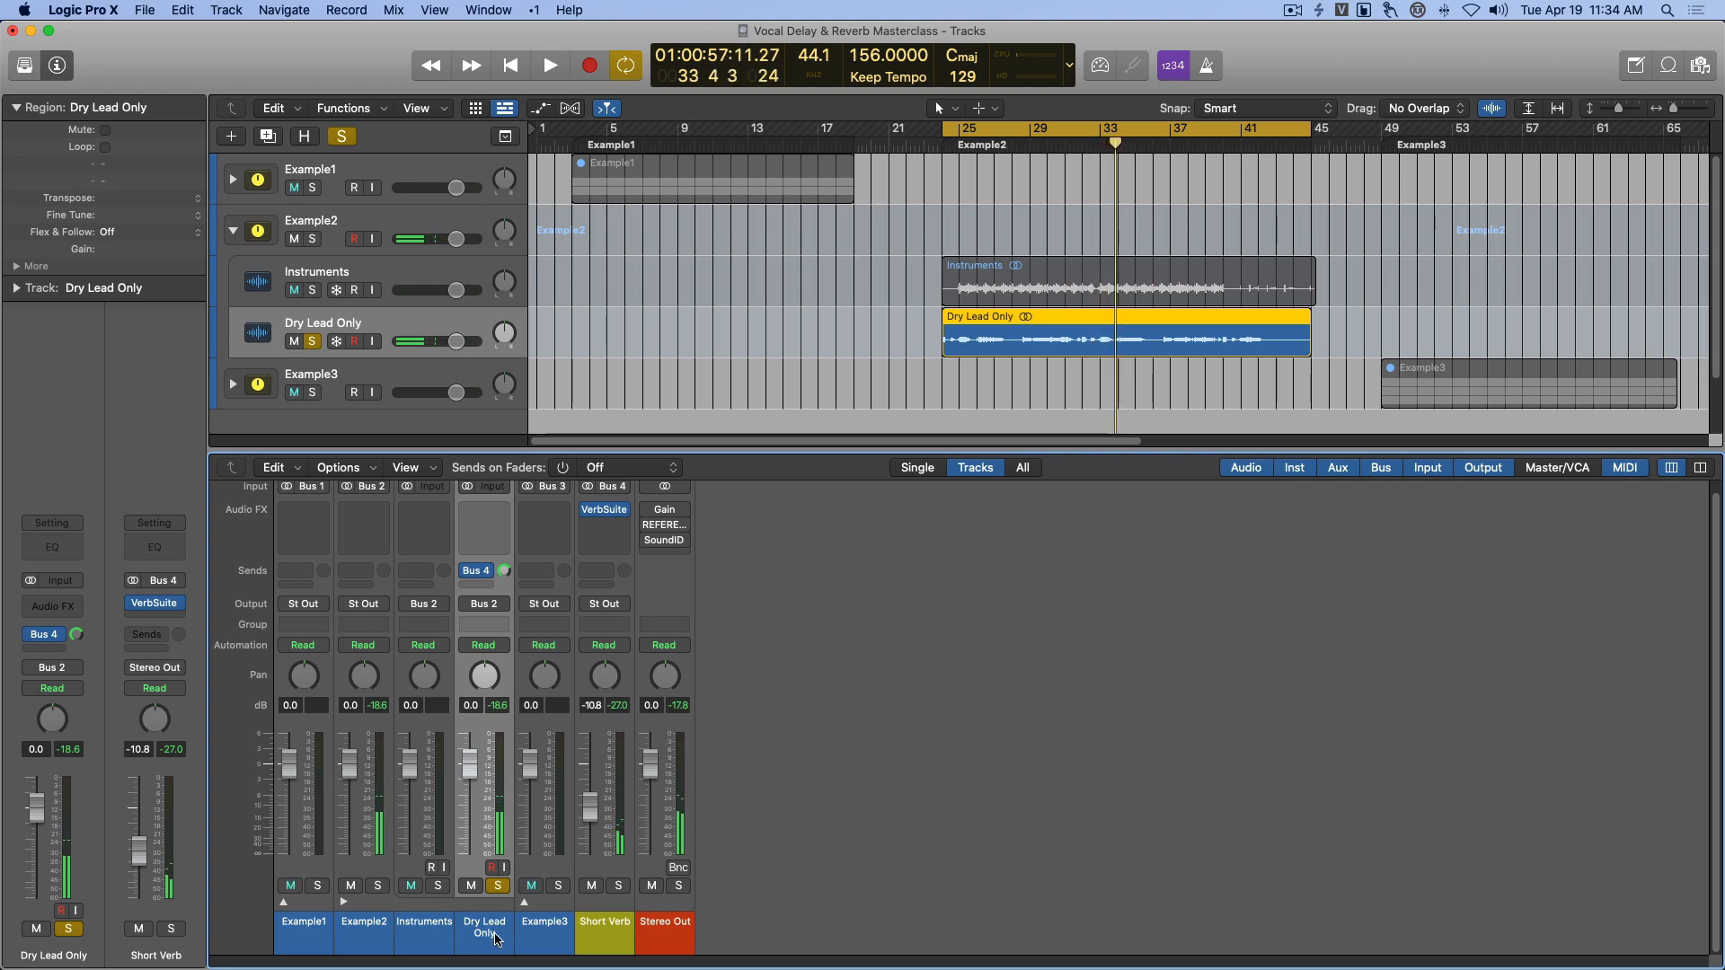
key("s")
Lower the Short Verb channel's fader to -12.4 dB while the full mix plays.
left_click(589, 943)
key("space")
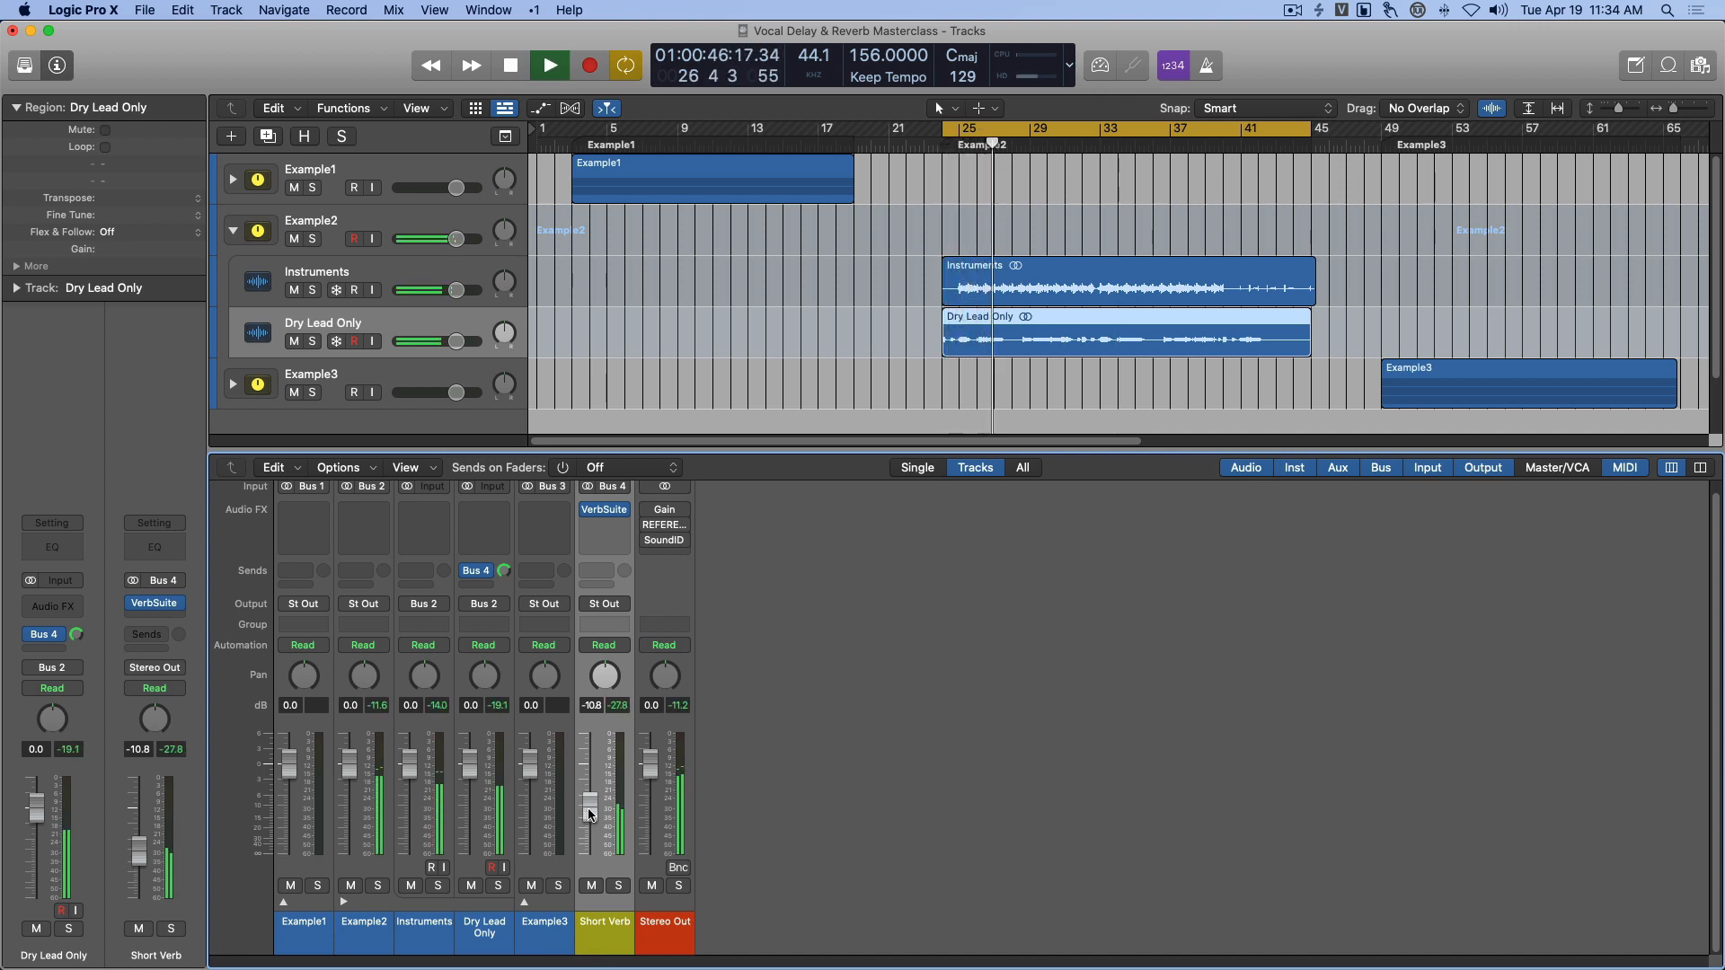
left_click_drag(590, 809, 589, 816)
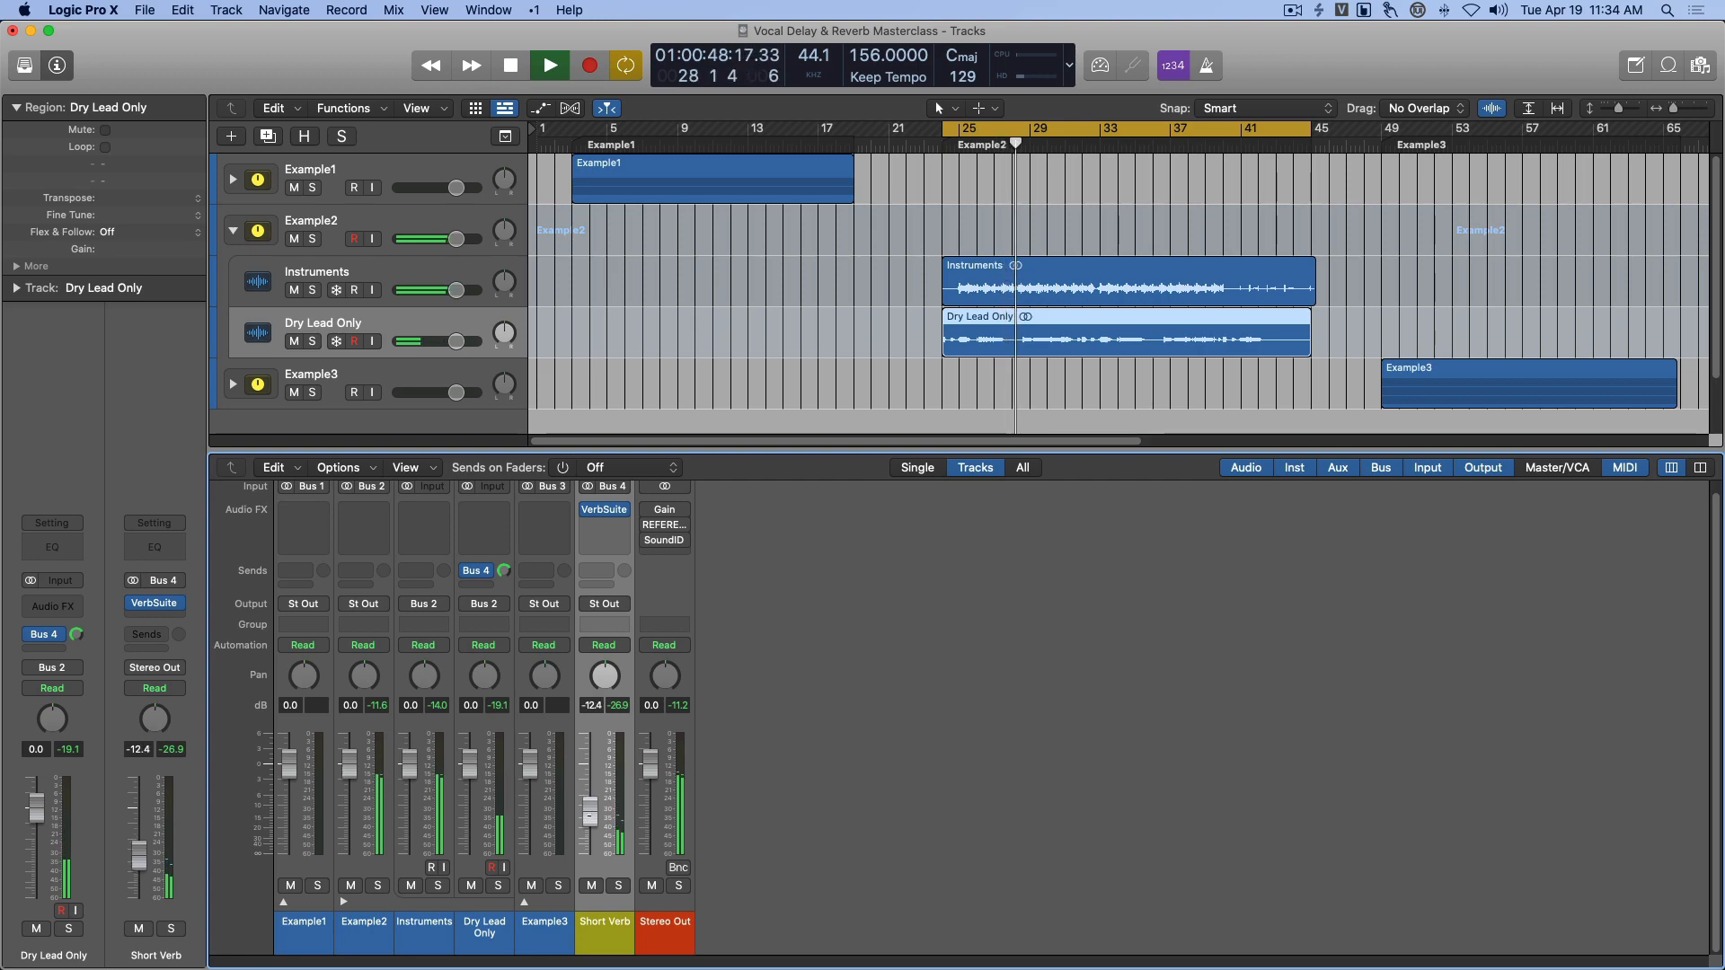
Compare the full mix with Short Verb muted and unmuted, stop playback, and reopen the channel's VerbSuite window.
left_click(591, 887)
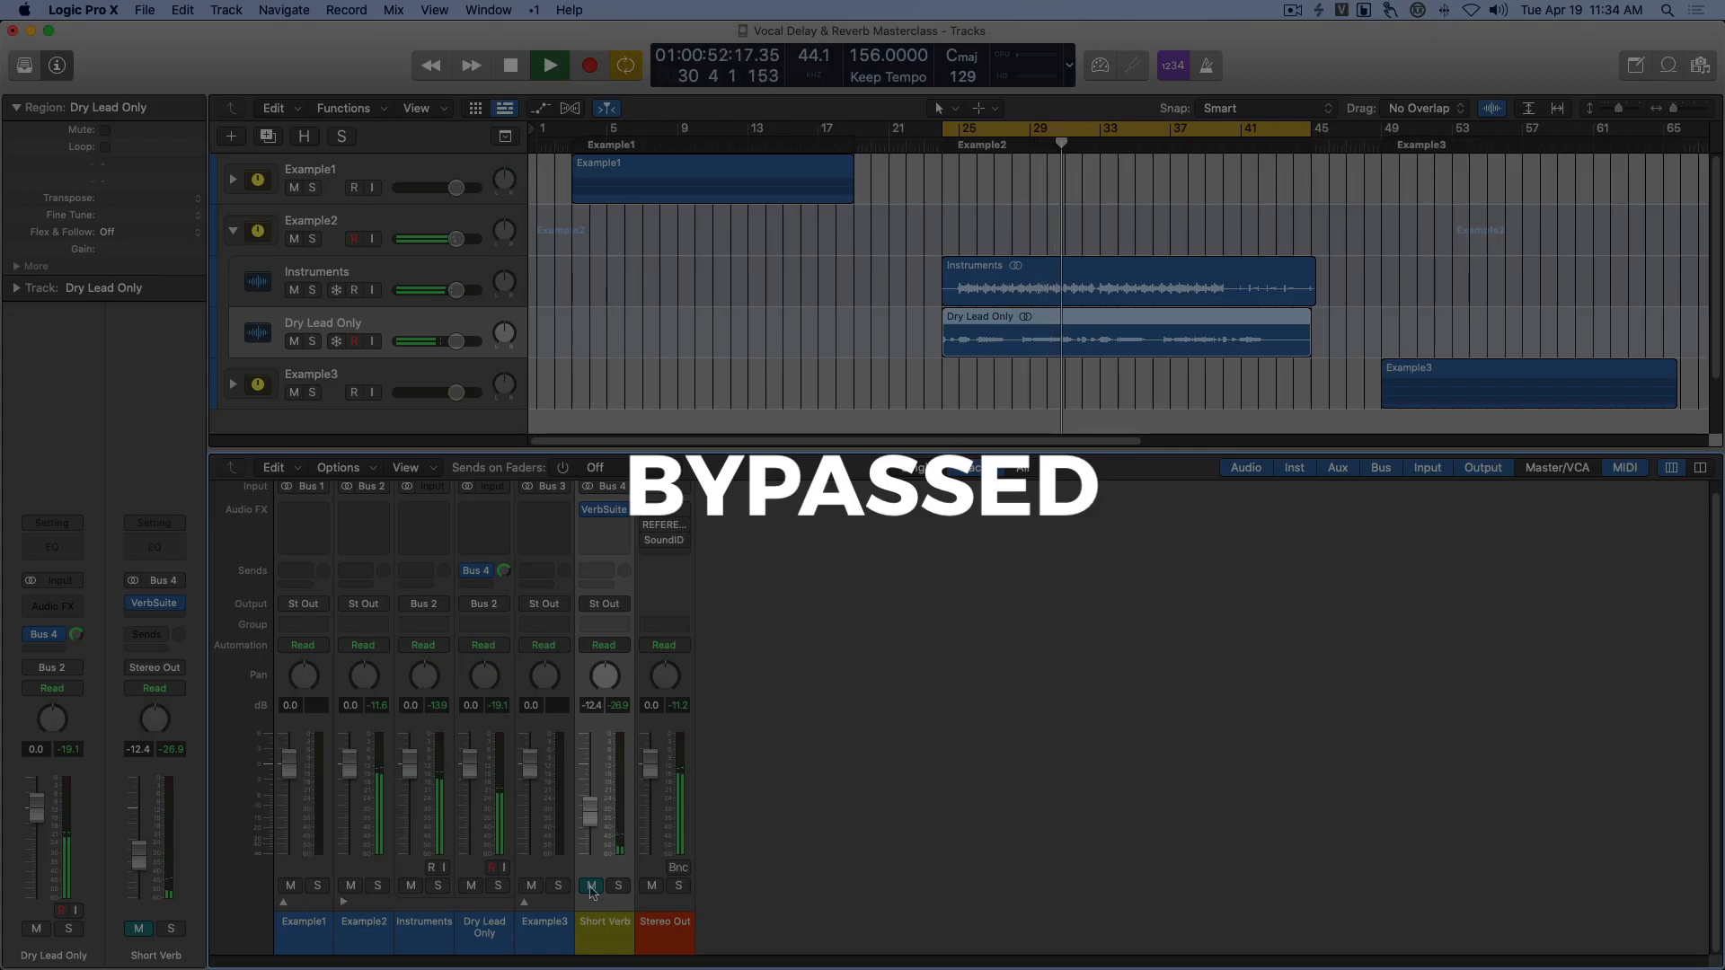
left_click(591, 887)
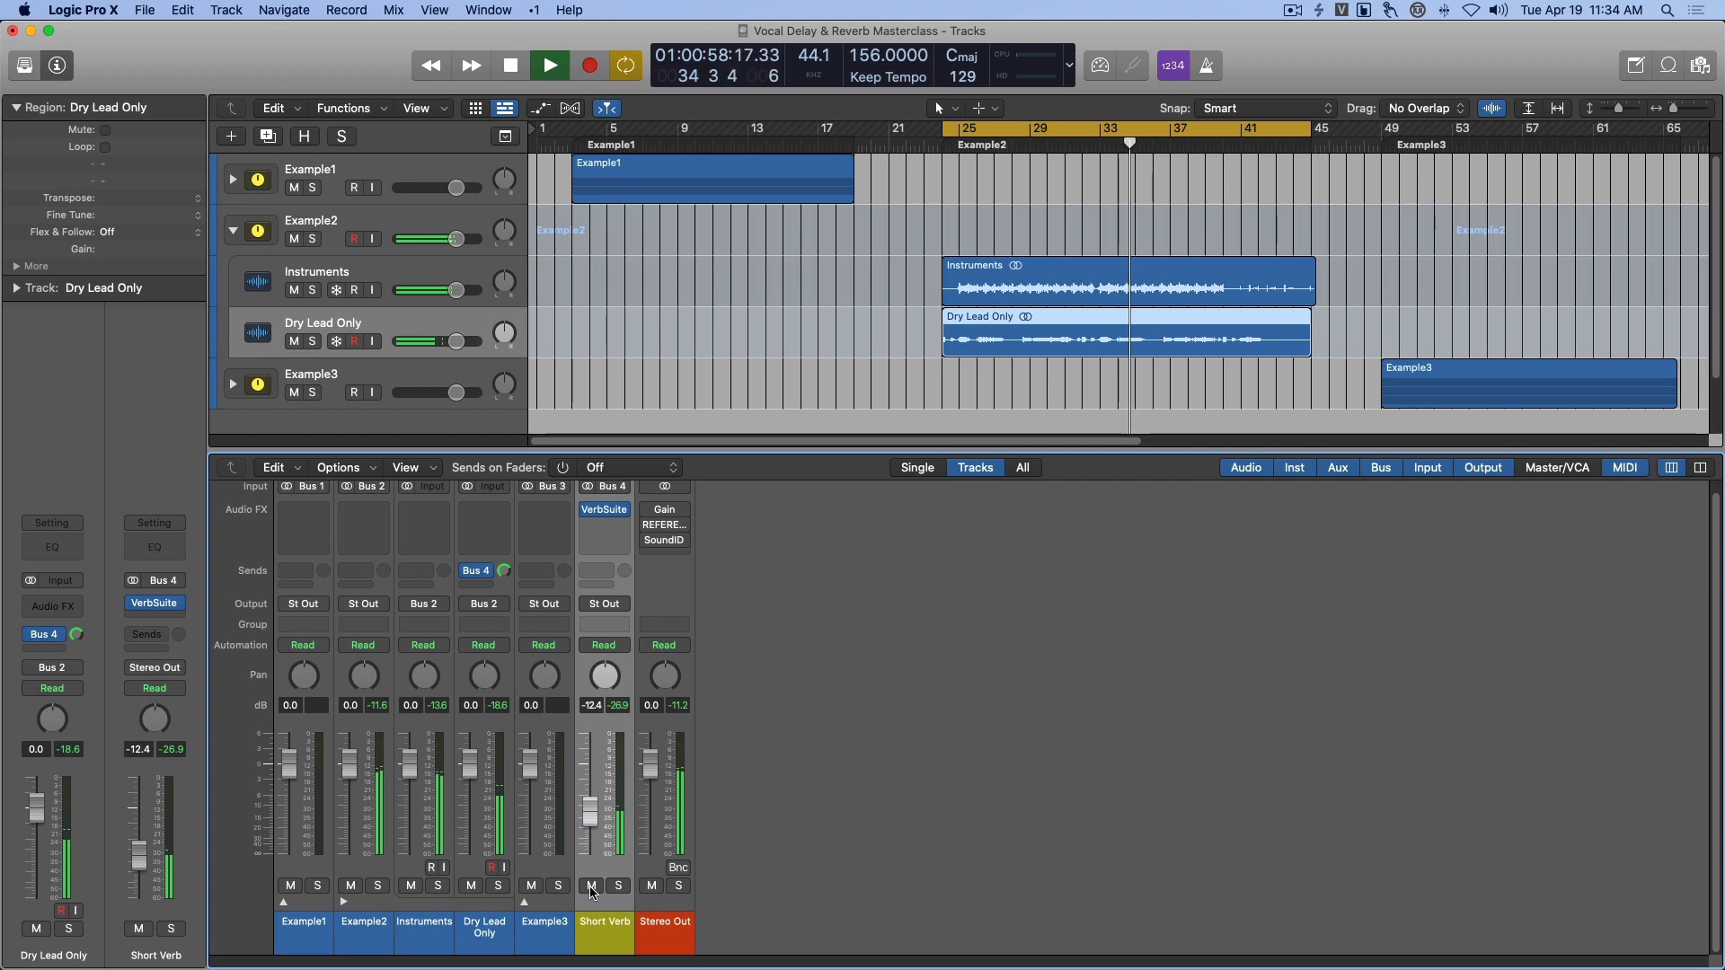
key("space")
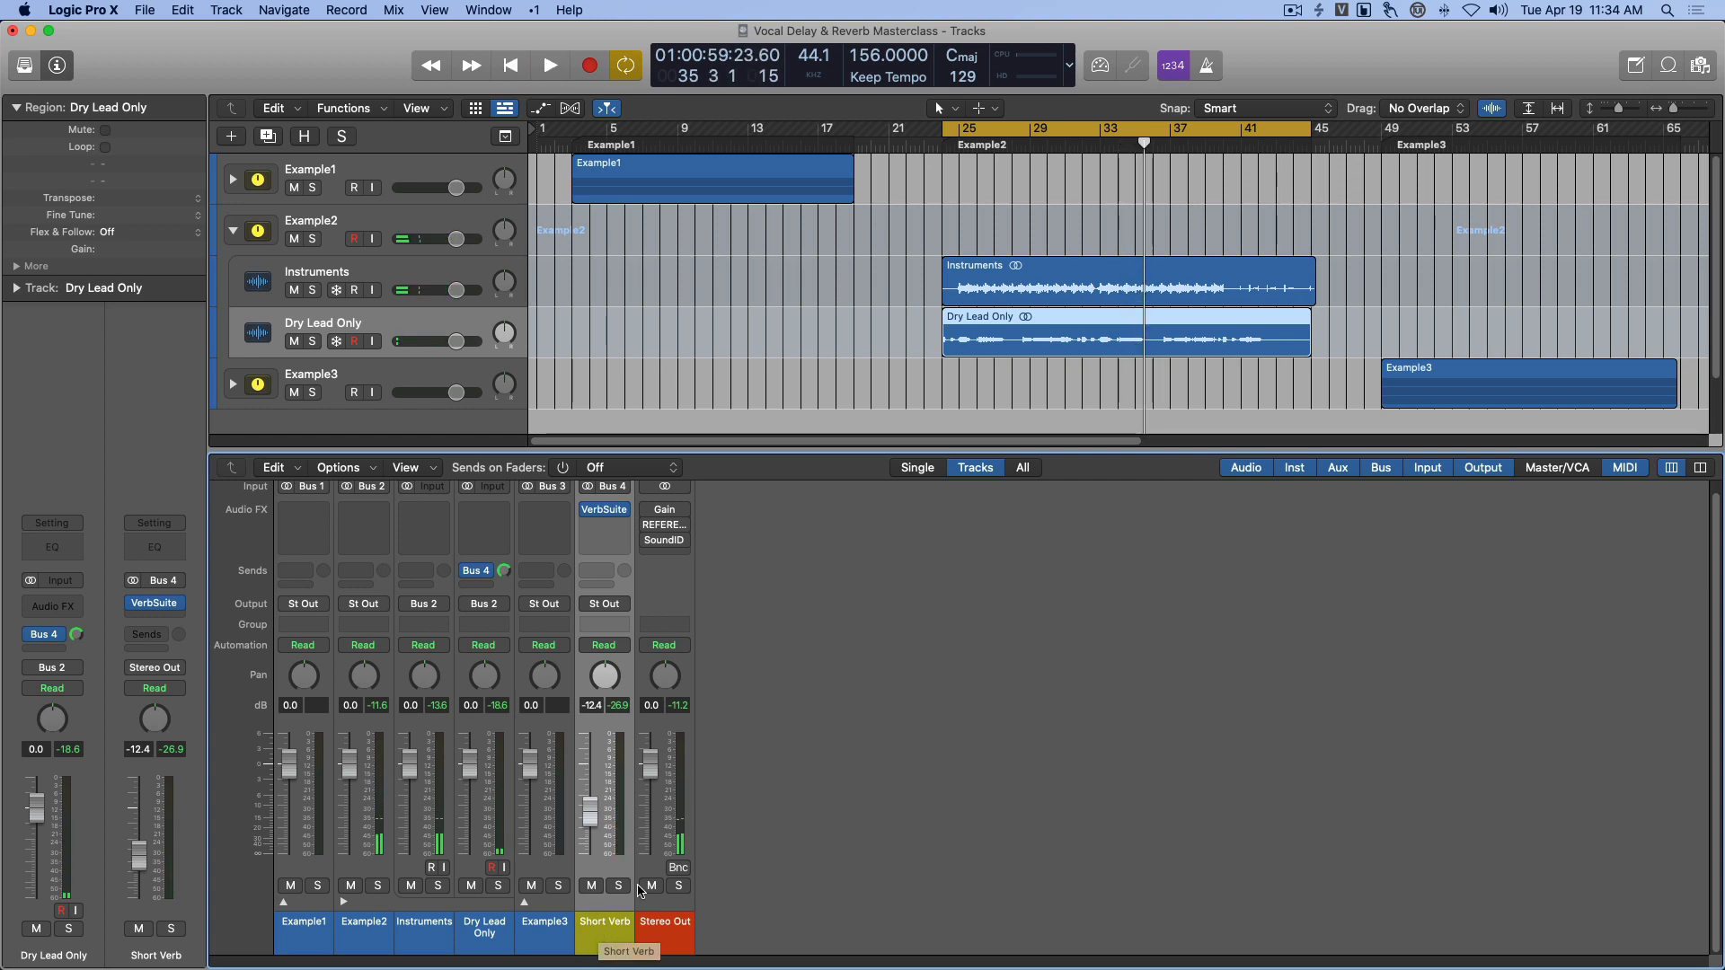
left_click(604, 509)
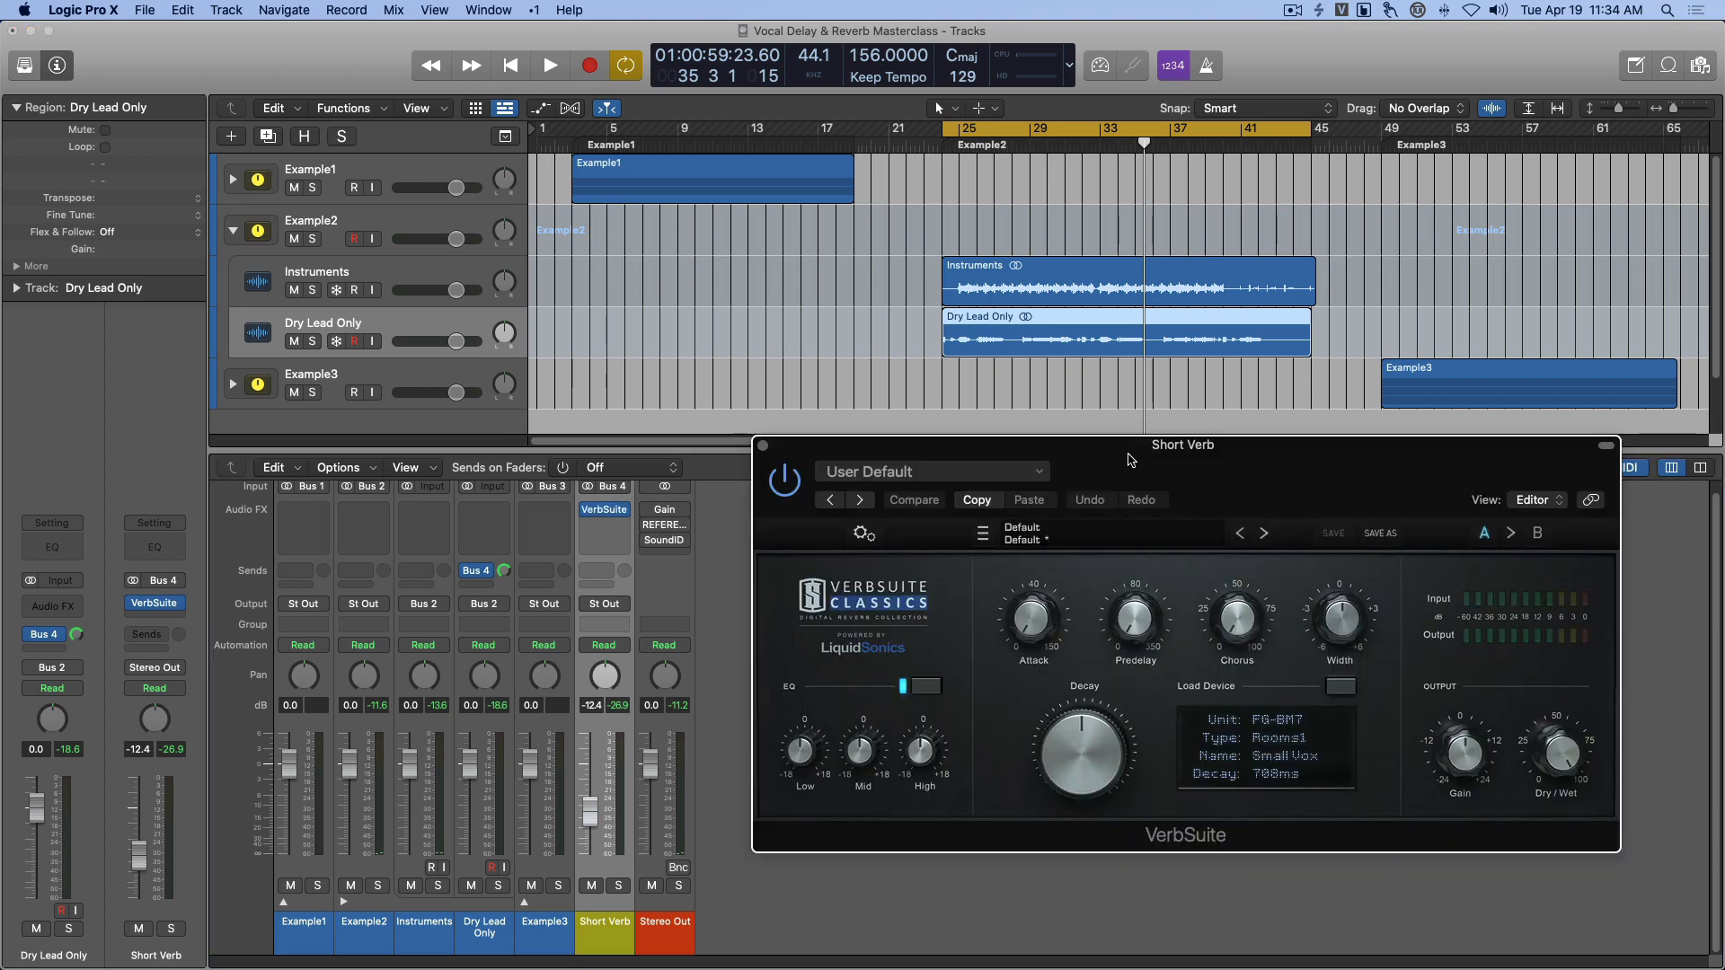
Move the VerbSuite window off the mixer faders and shorten its decay to 618 ms while the mix plays.
left_click_drag(1129, 460, 895, 289)
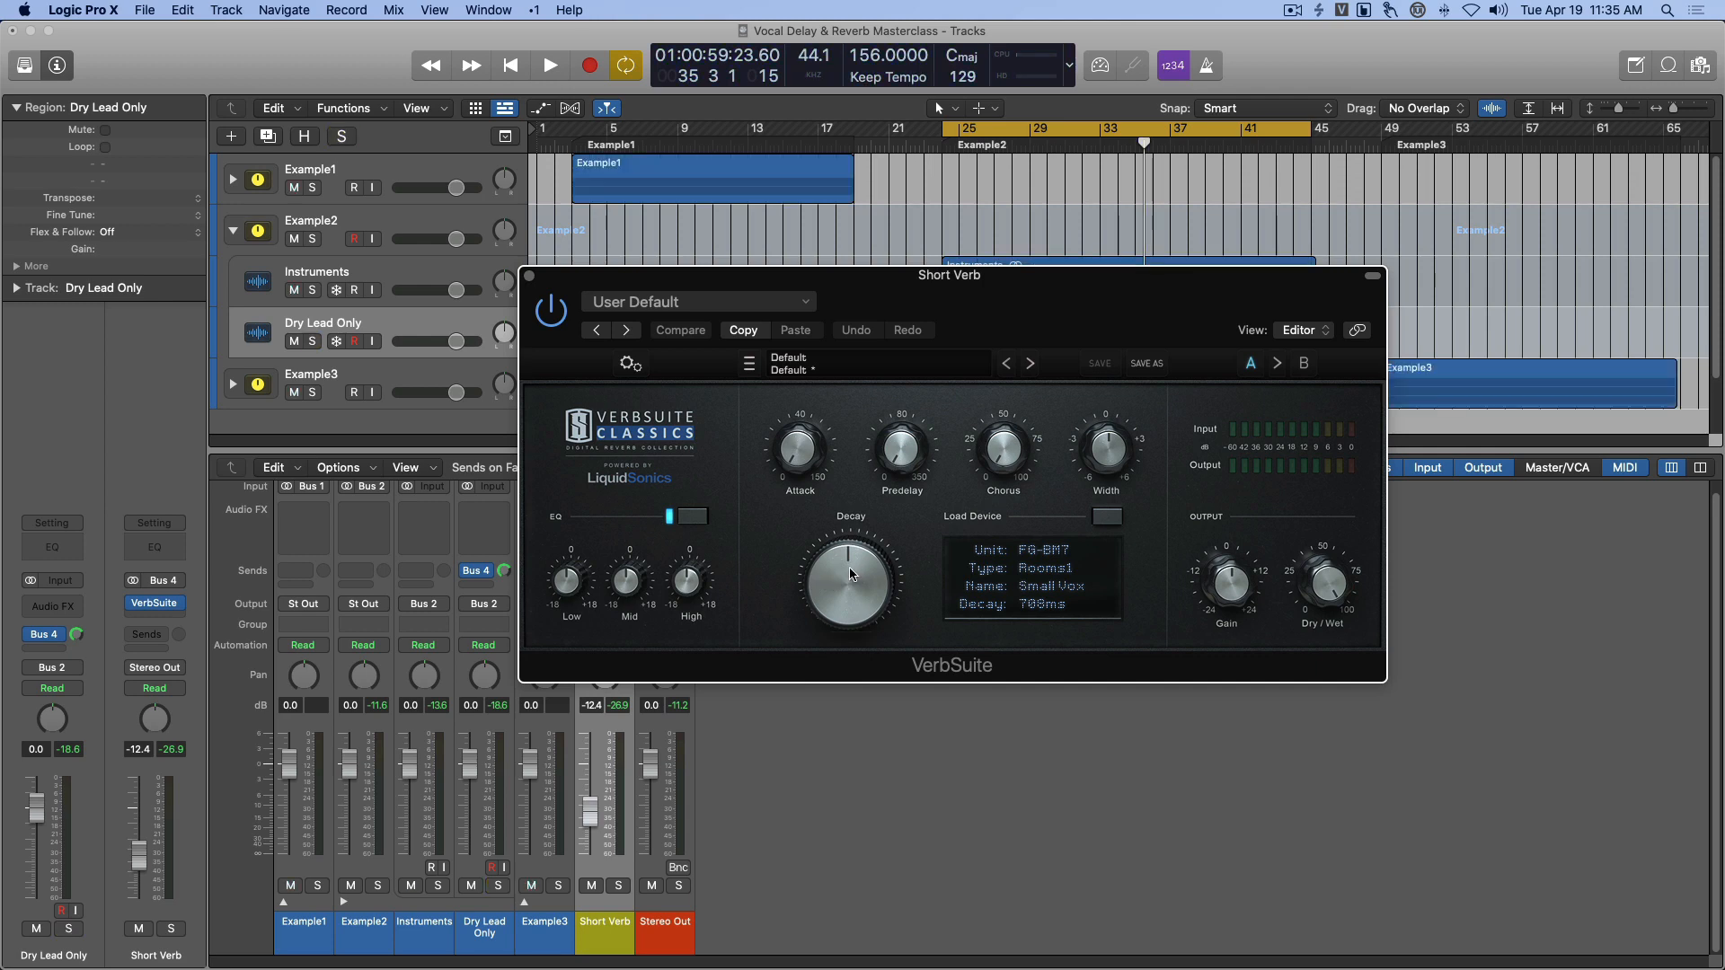
key("space")
key("space")
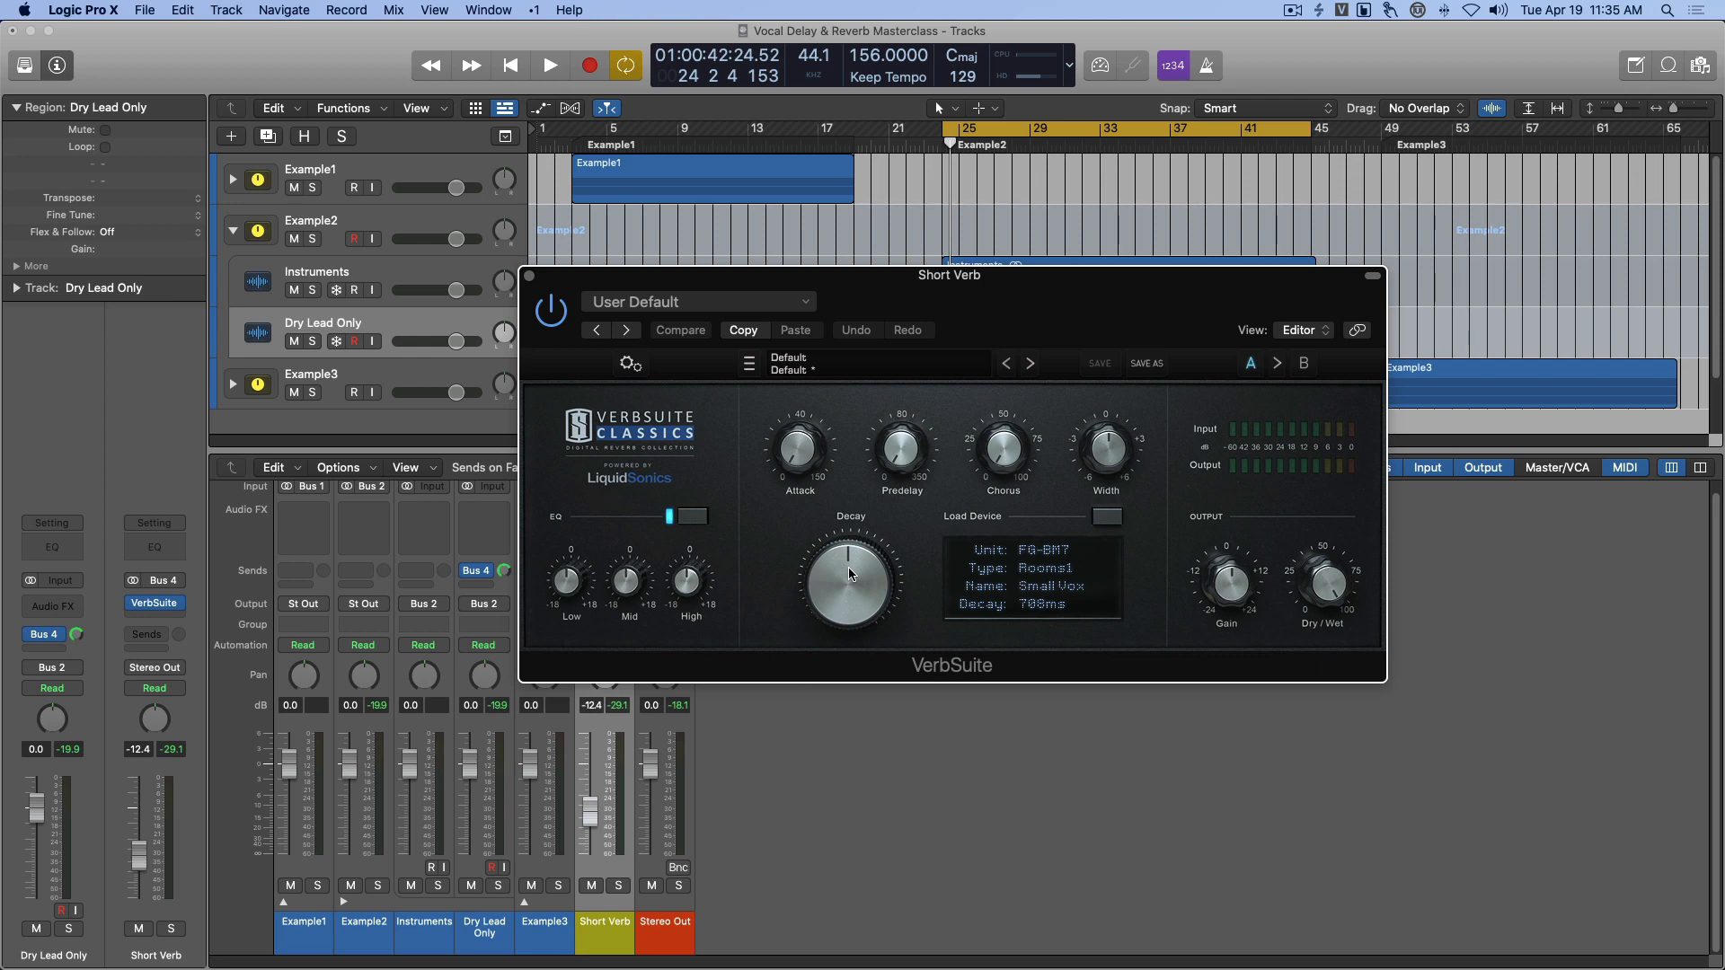
key("space")
left_click_drag(848, 568, 849, 581)
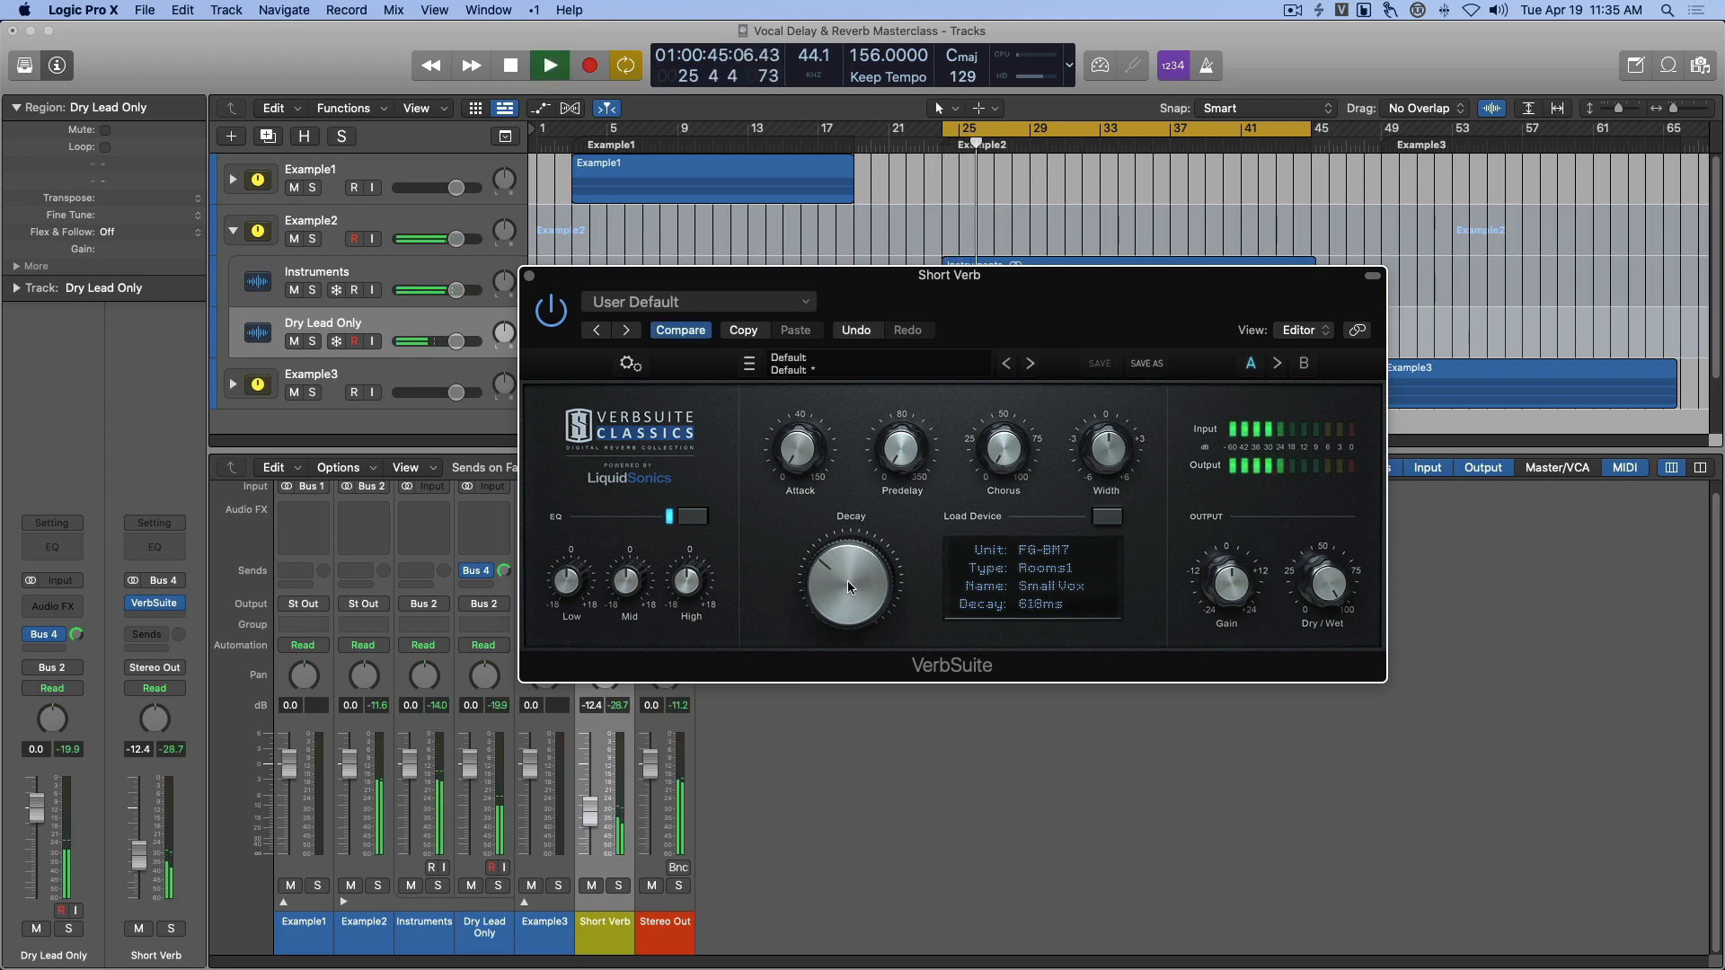
Stop playback, raise the Short Verb channel's fader to 0.0 dB, and restart the mix to hear the reverb louder.
left_click(477, 919)
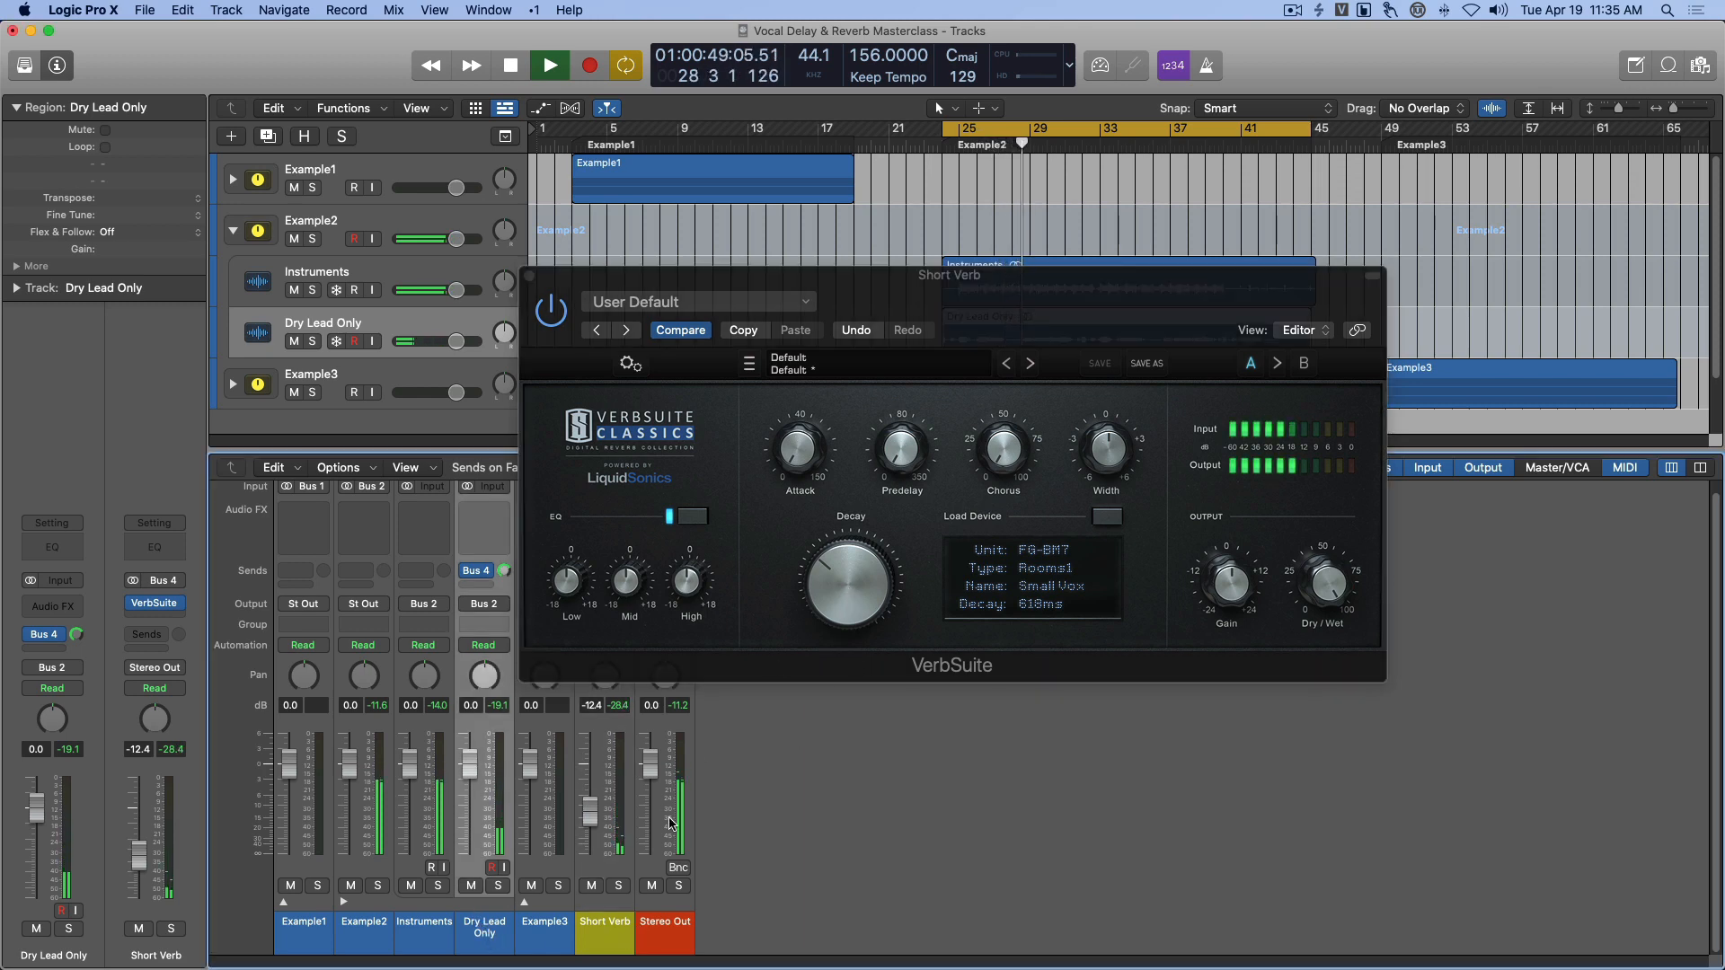
key("space")
left_click_drag(593, 828, 594, 782)
key("space")
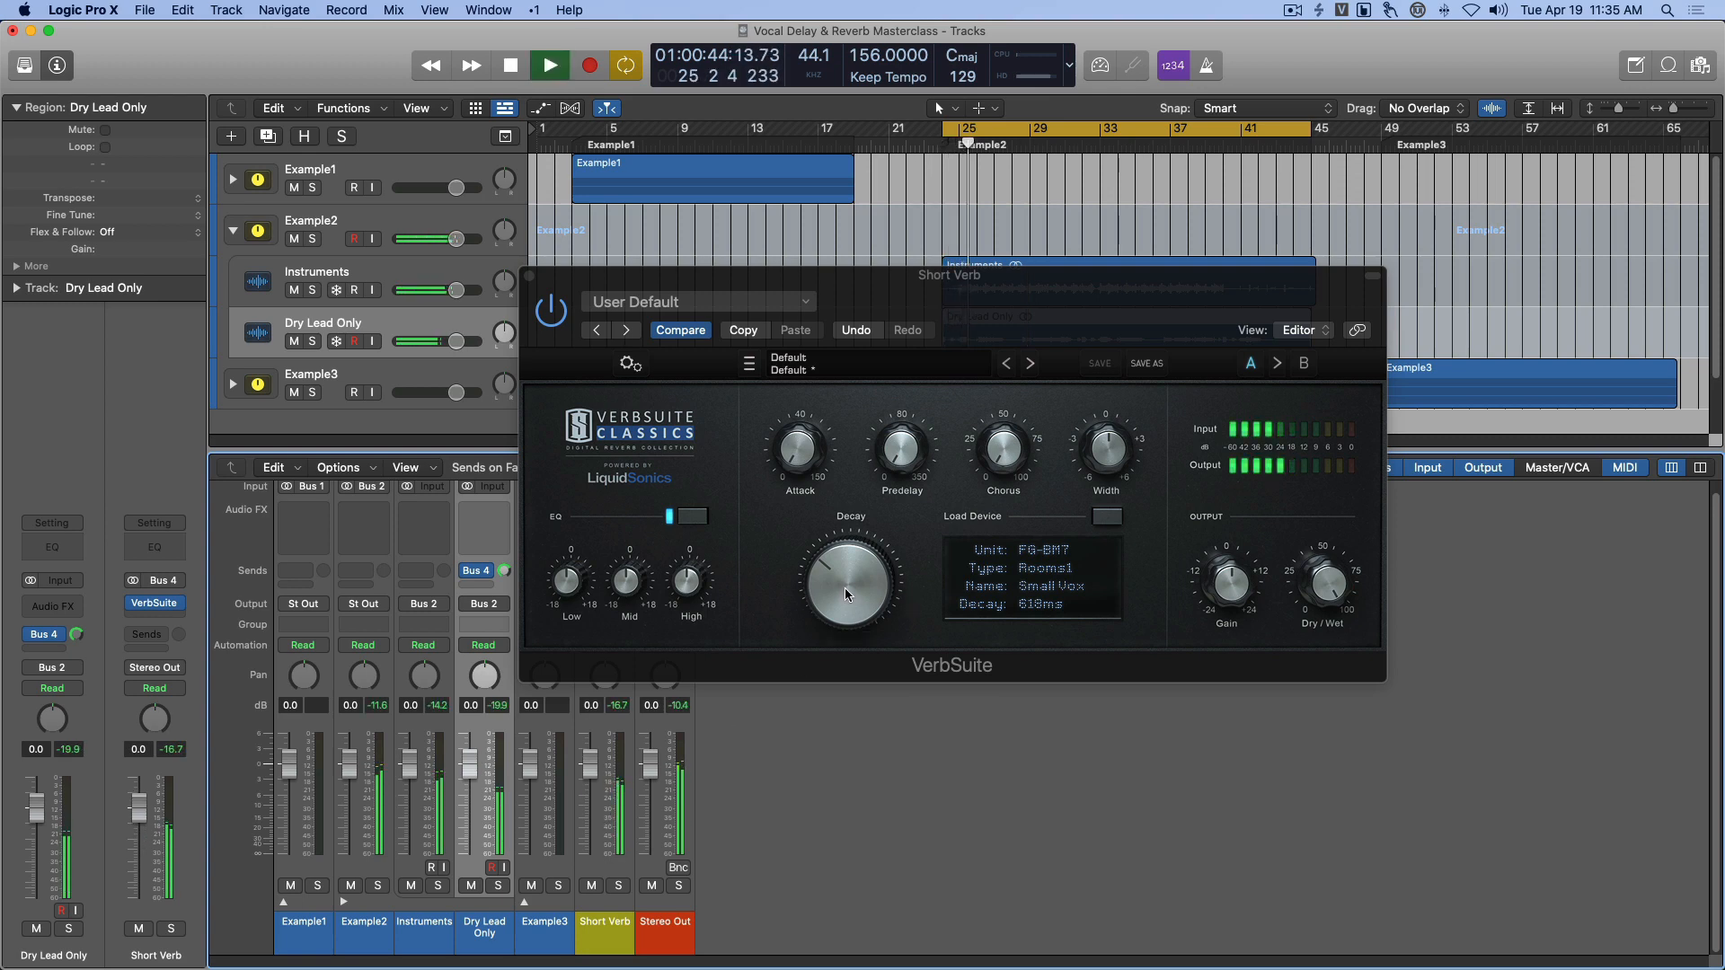
Fine-tune the VerbSuite decay to 600 ms, restarting and stopping playback between adjustments to hear the reverb tail.
left_click(845, 587)
mouse_move(846, 589)
left_mouse_down()
mouse_move(845, 614)
mouse_move(839, 575)
left_mouse_up()
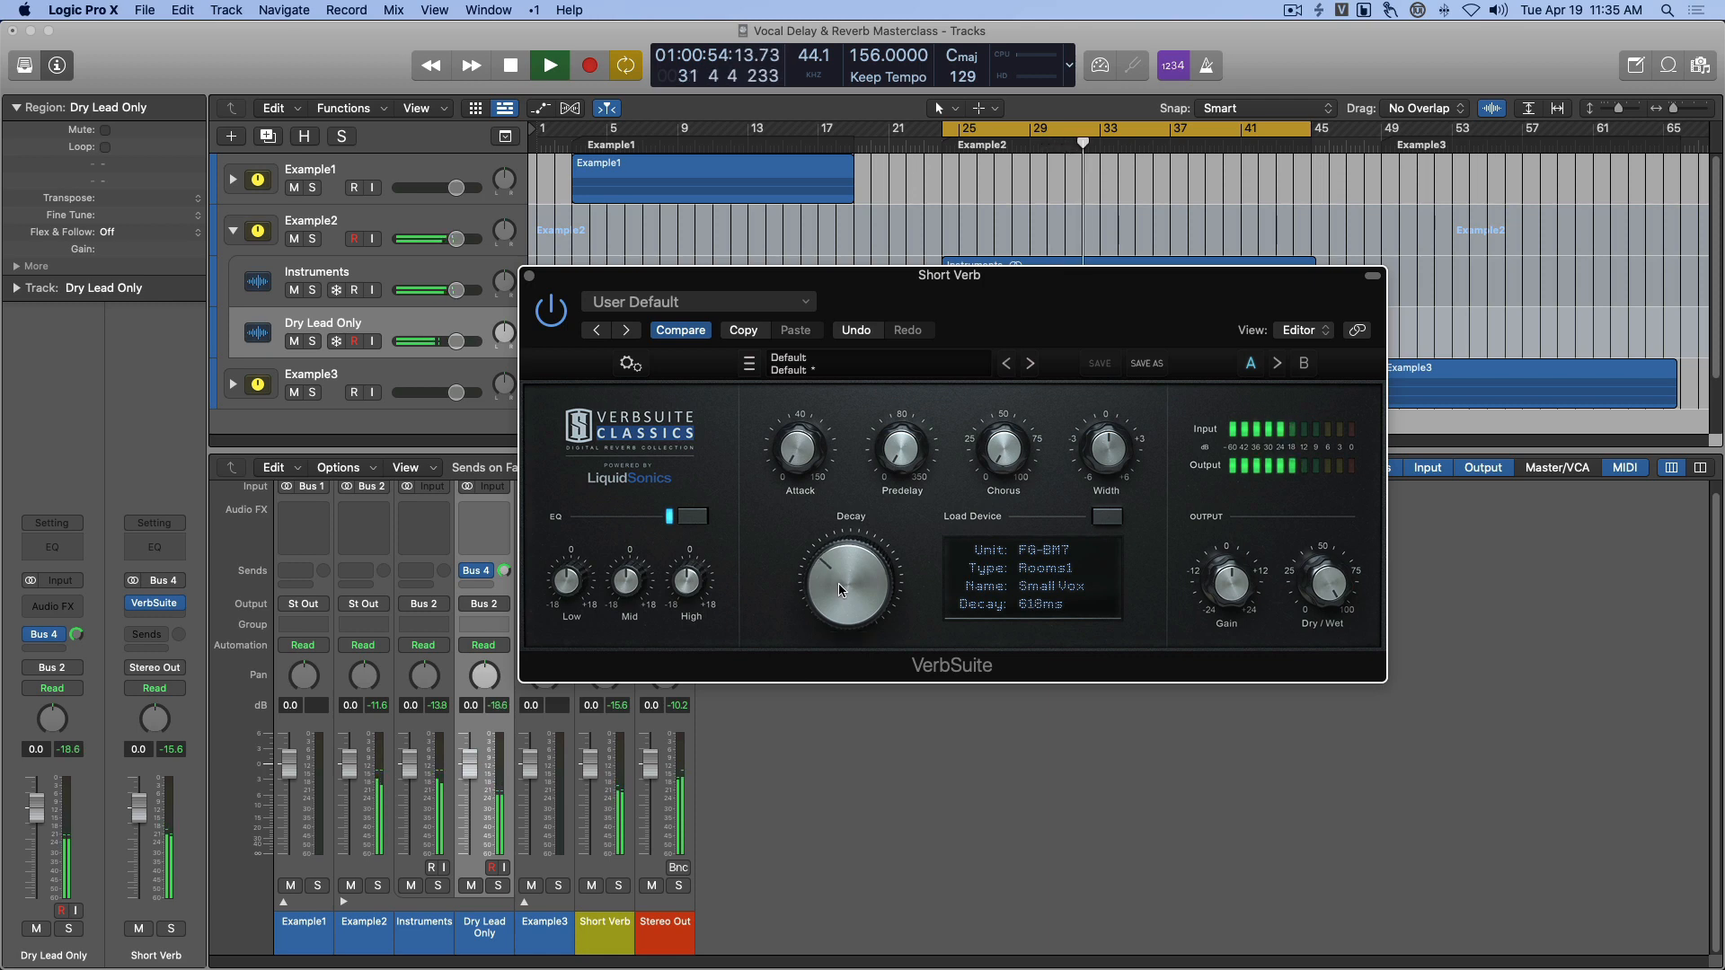
left_click_drag(841, 589, 838, 594)
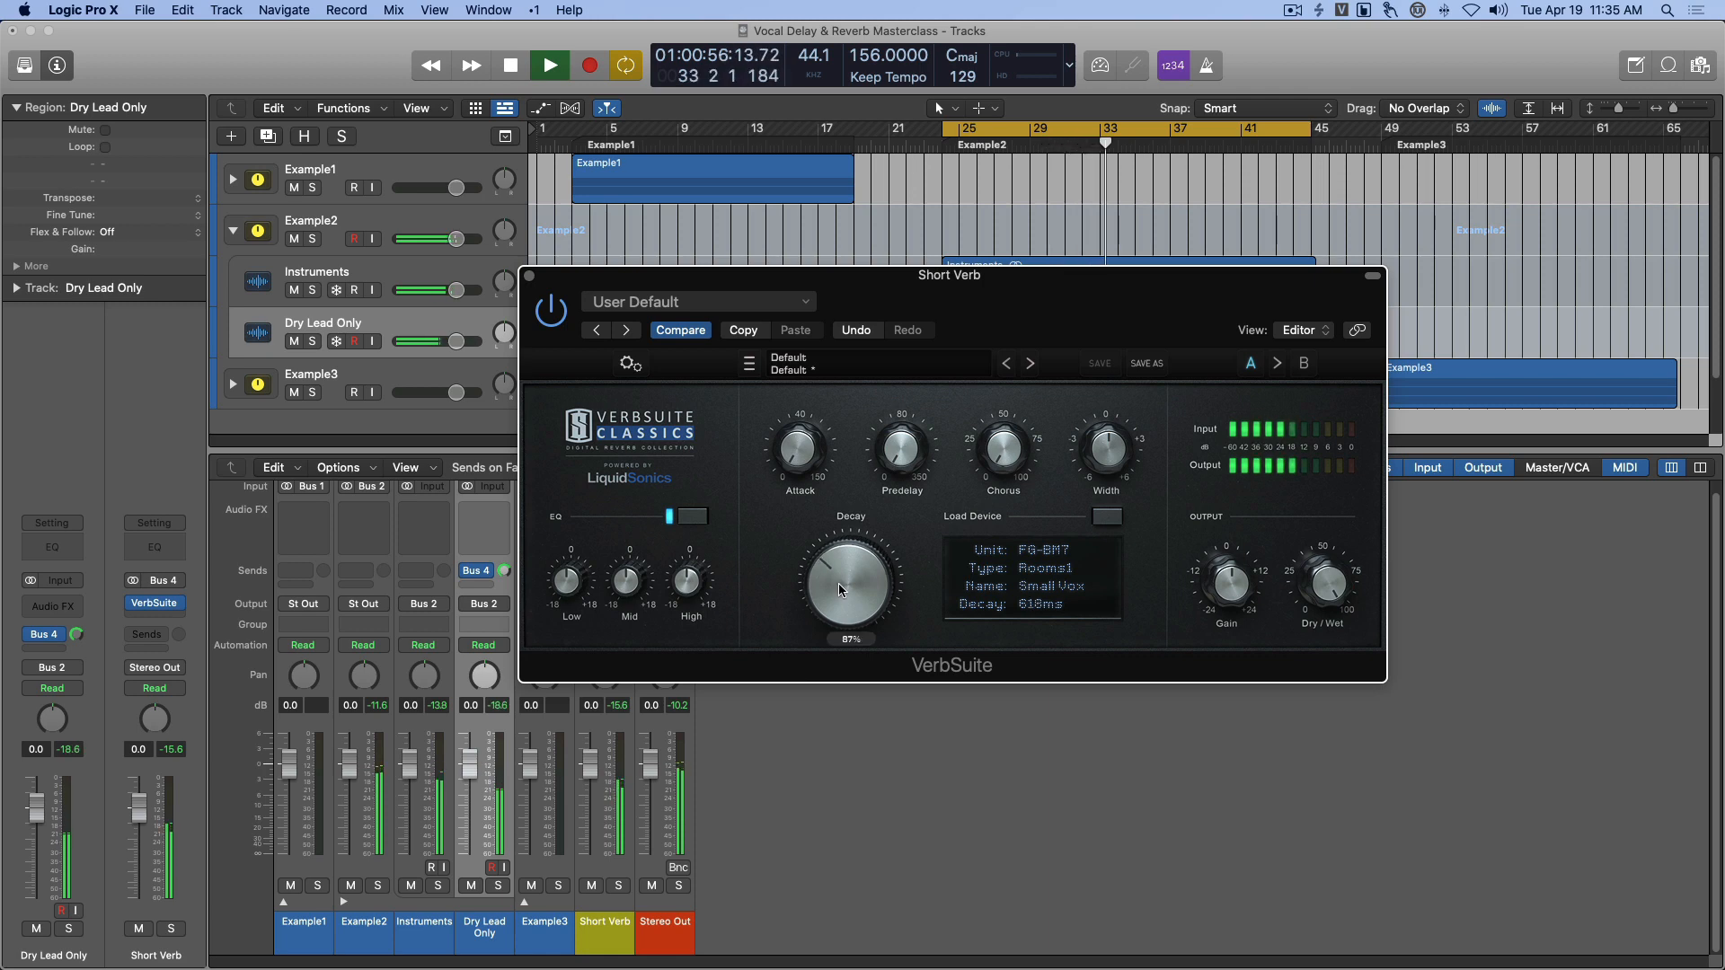
key("space")
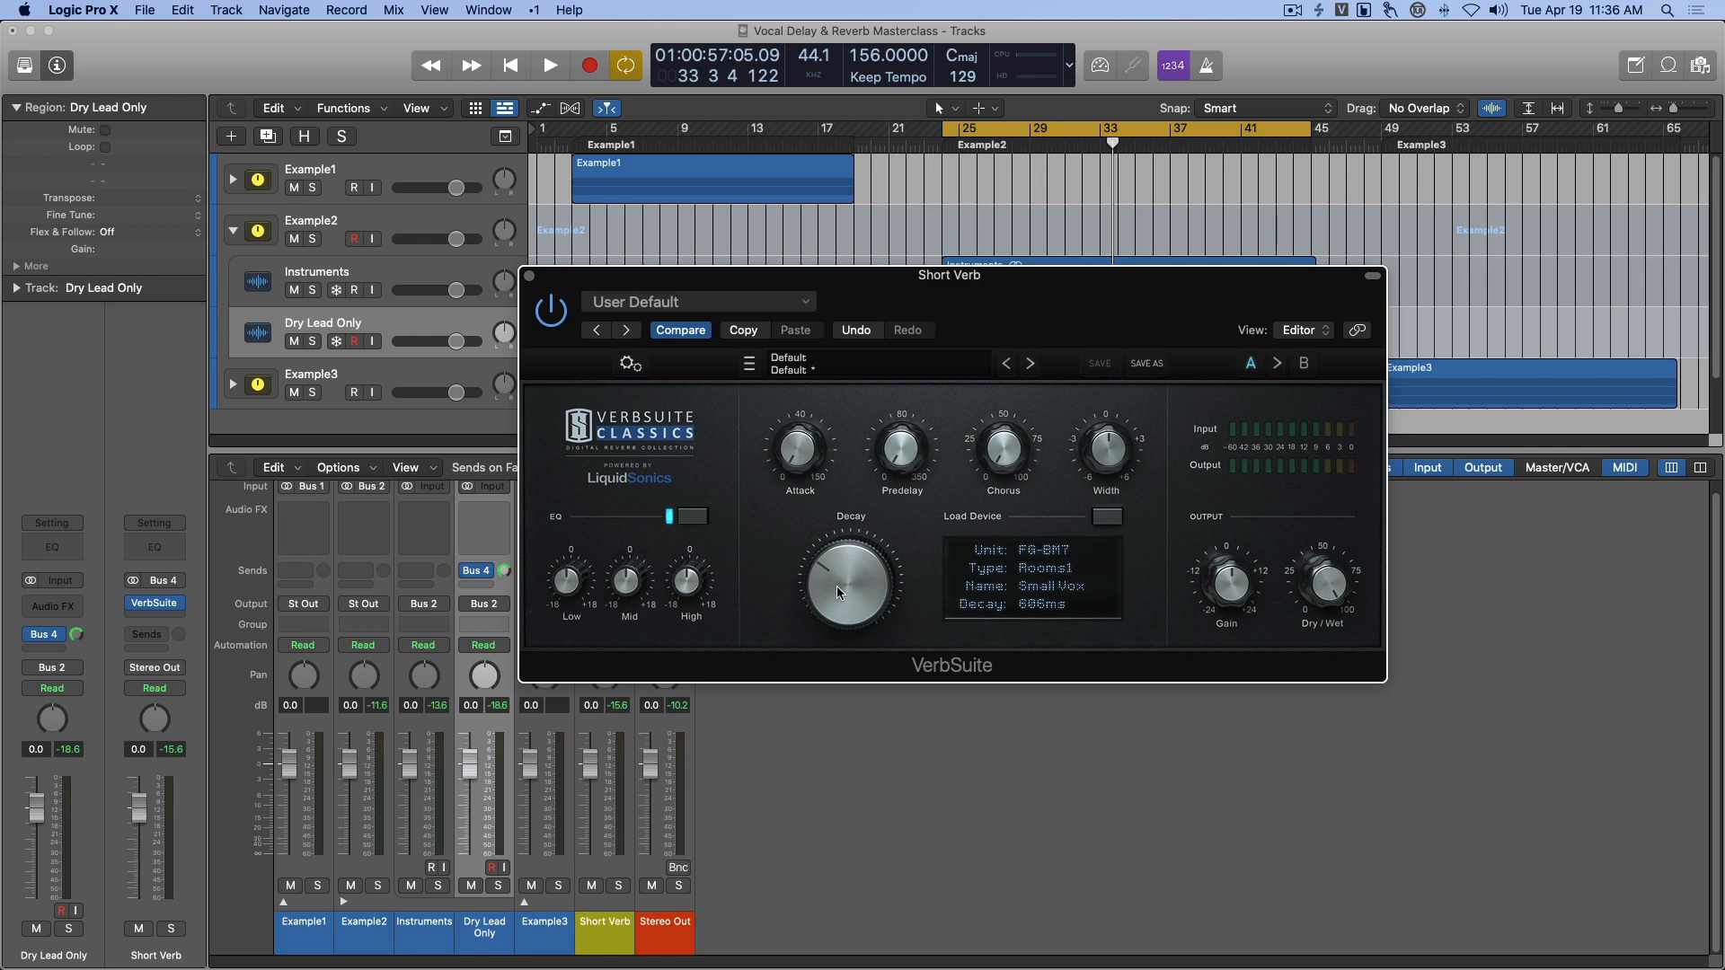
key("space")
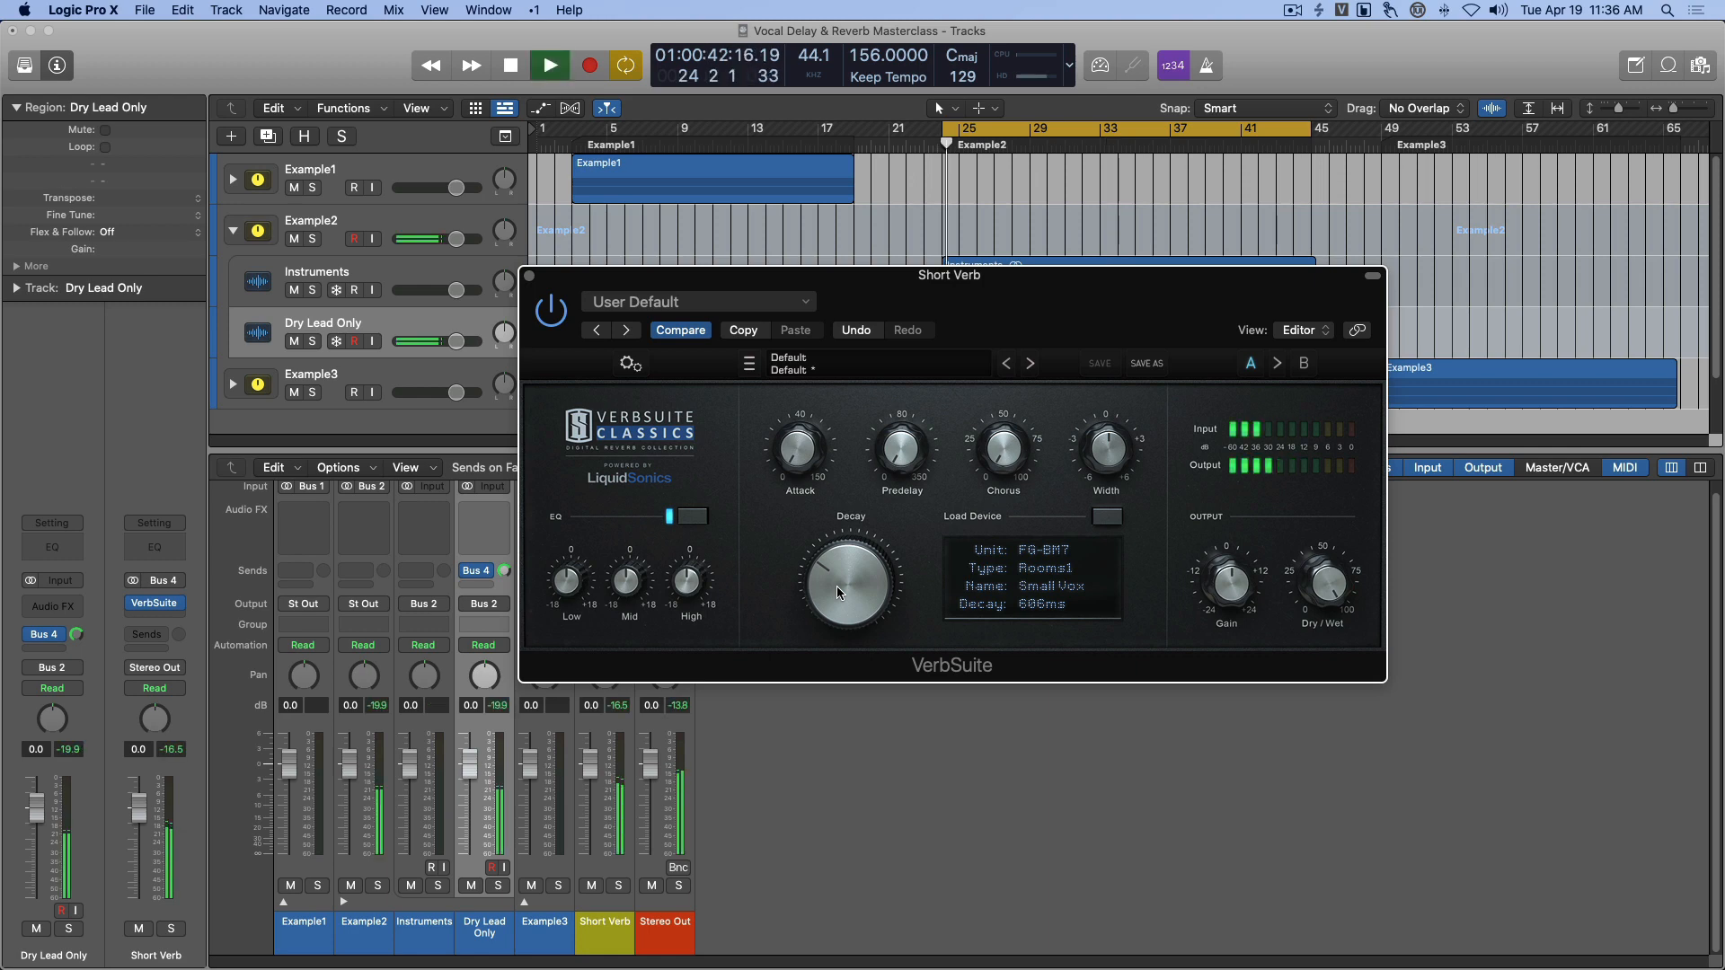
key("space")
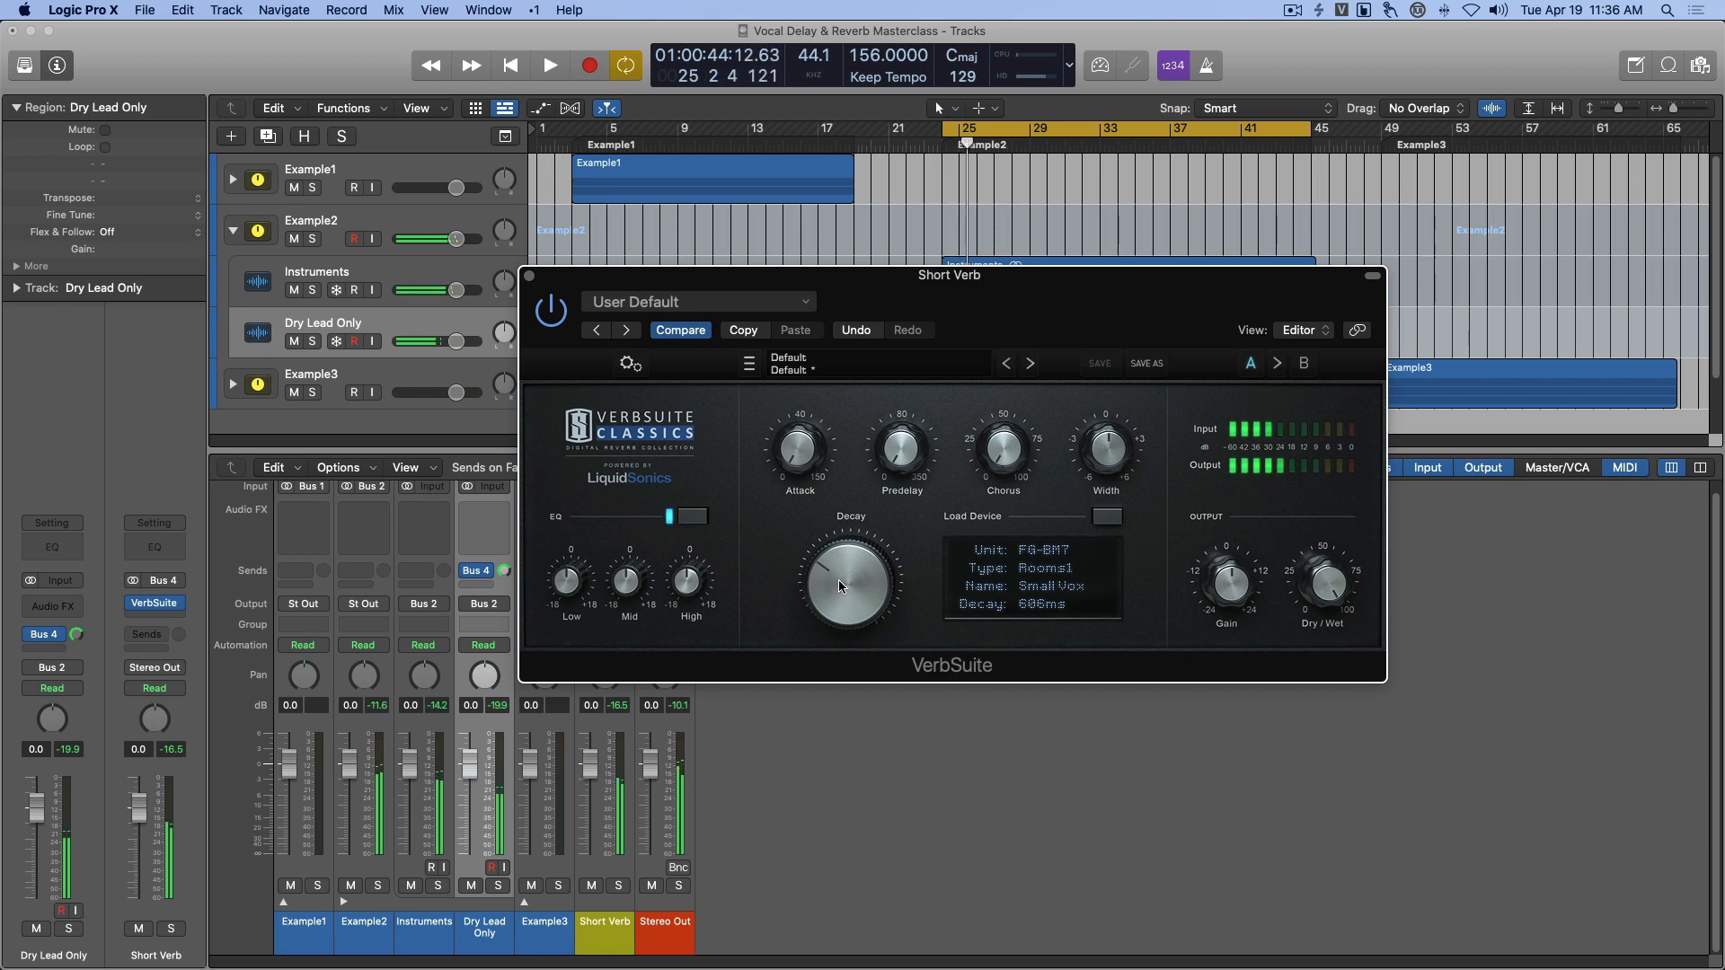
mouse_move(842, 589)
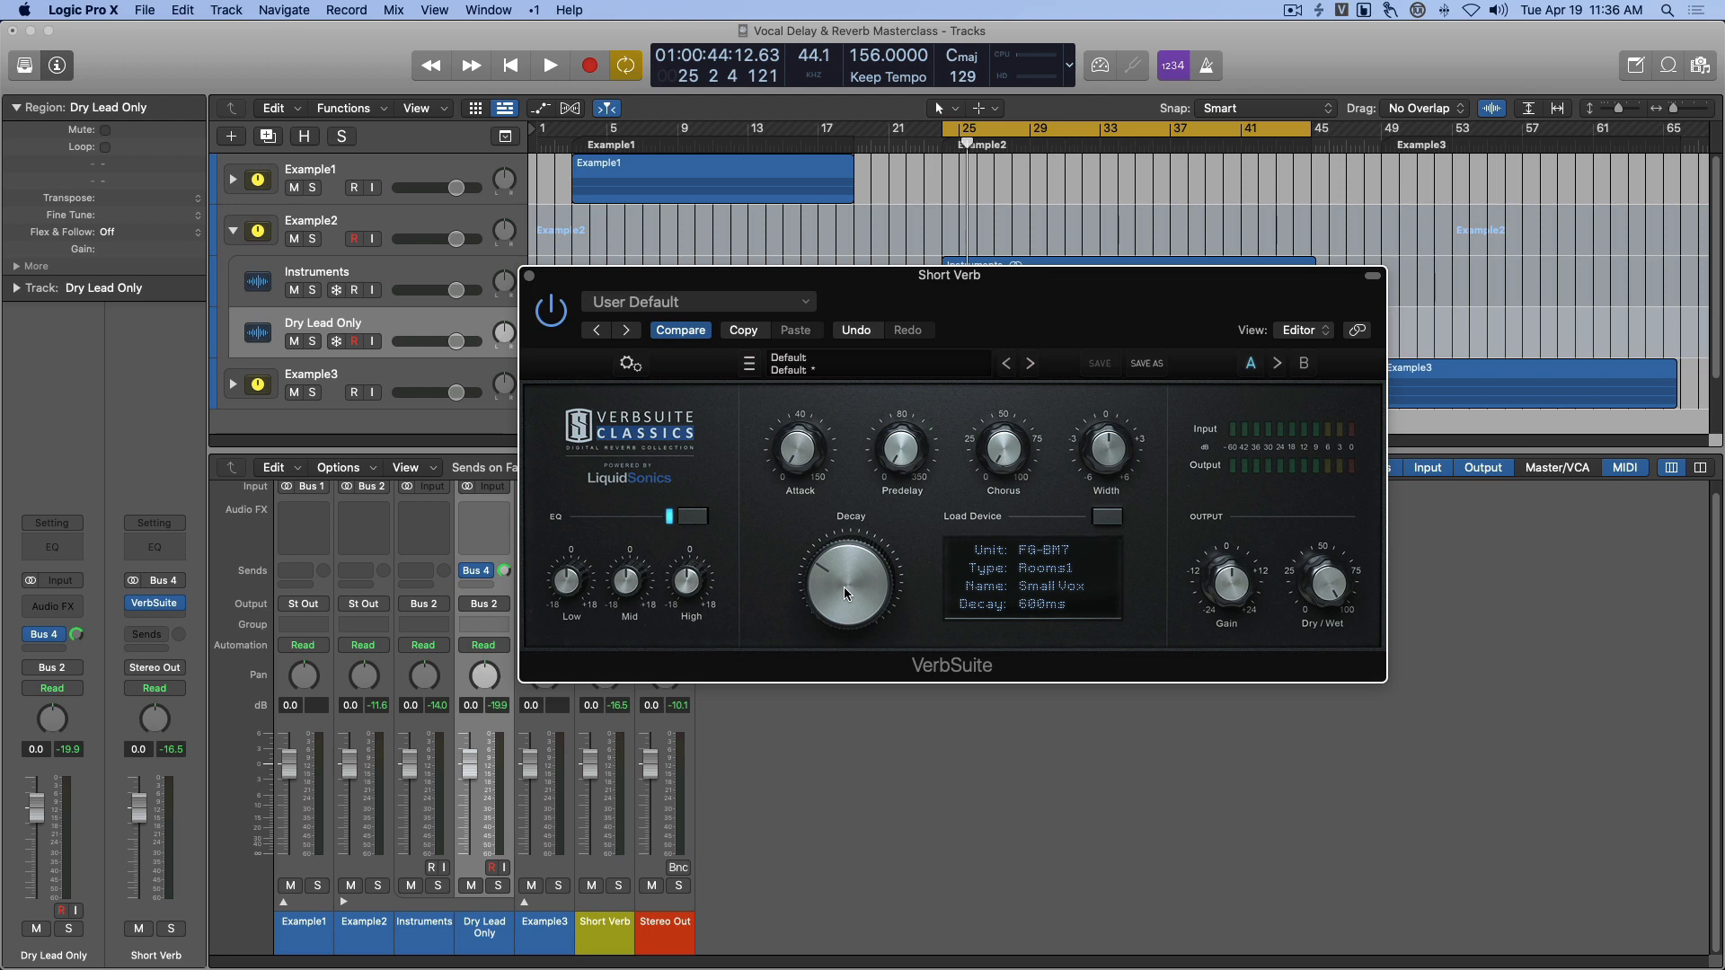
key("space")
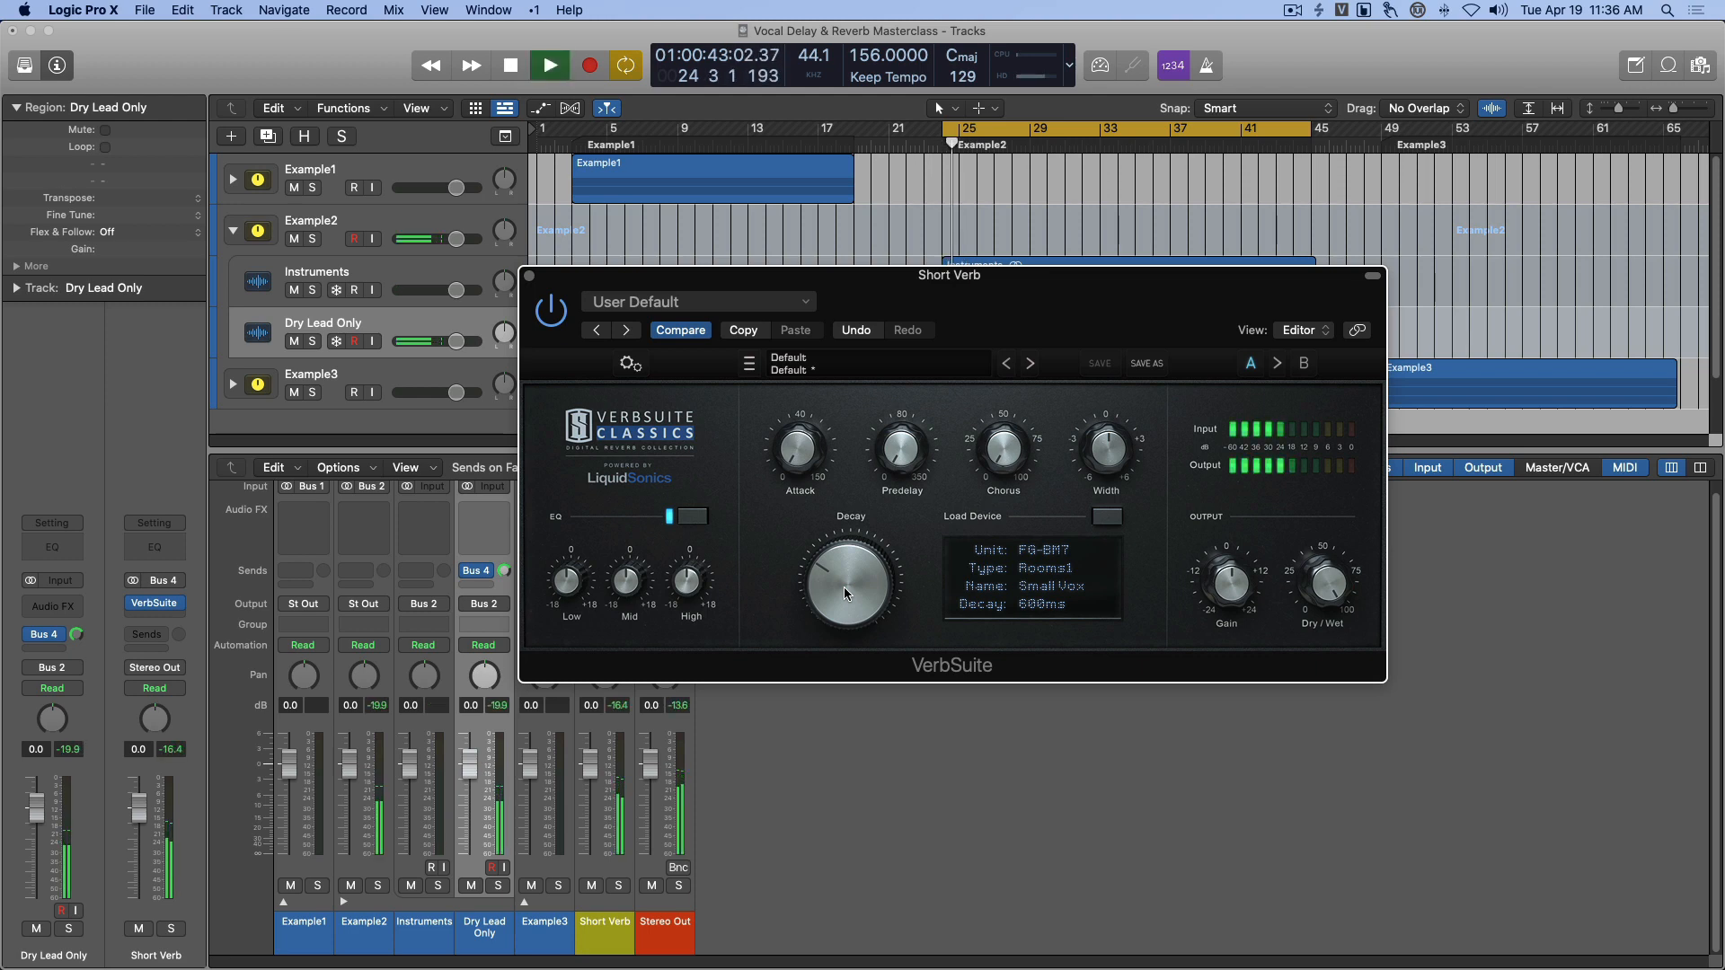
key("space")
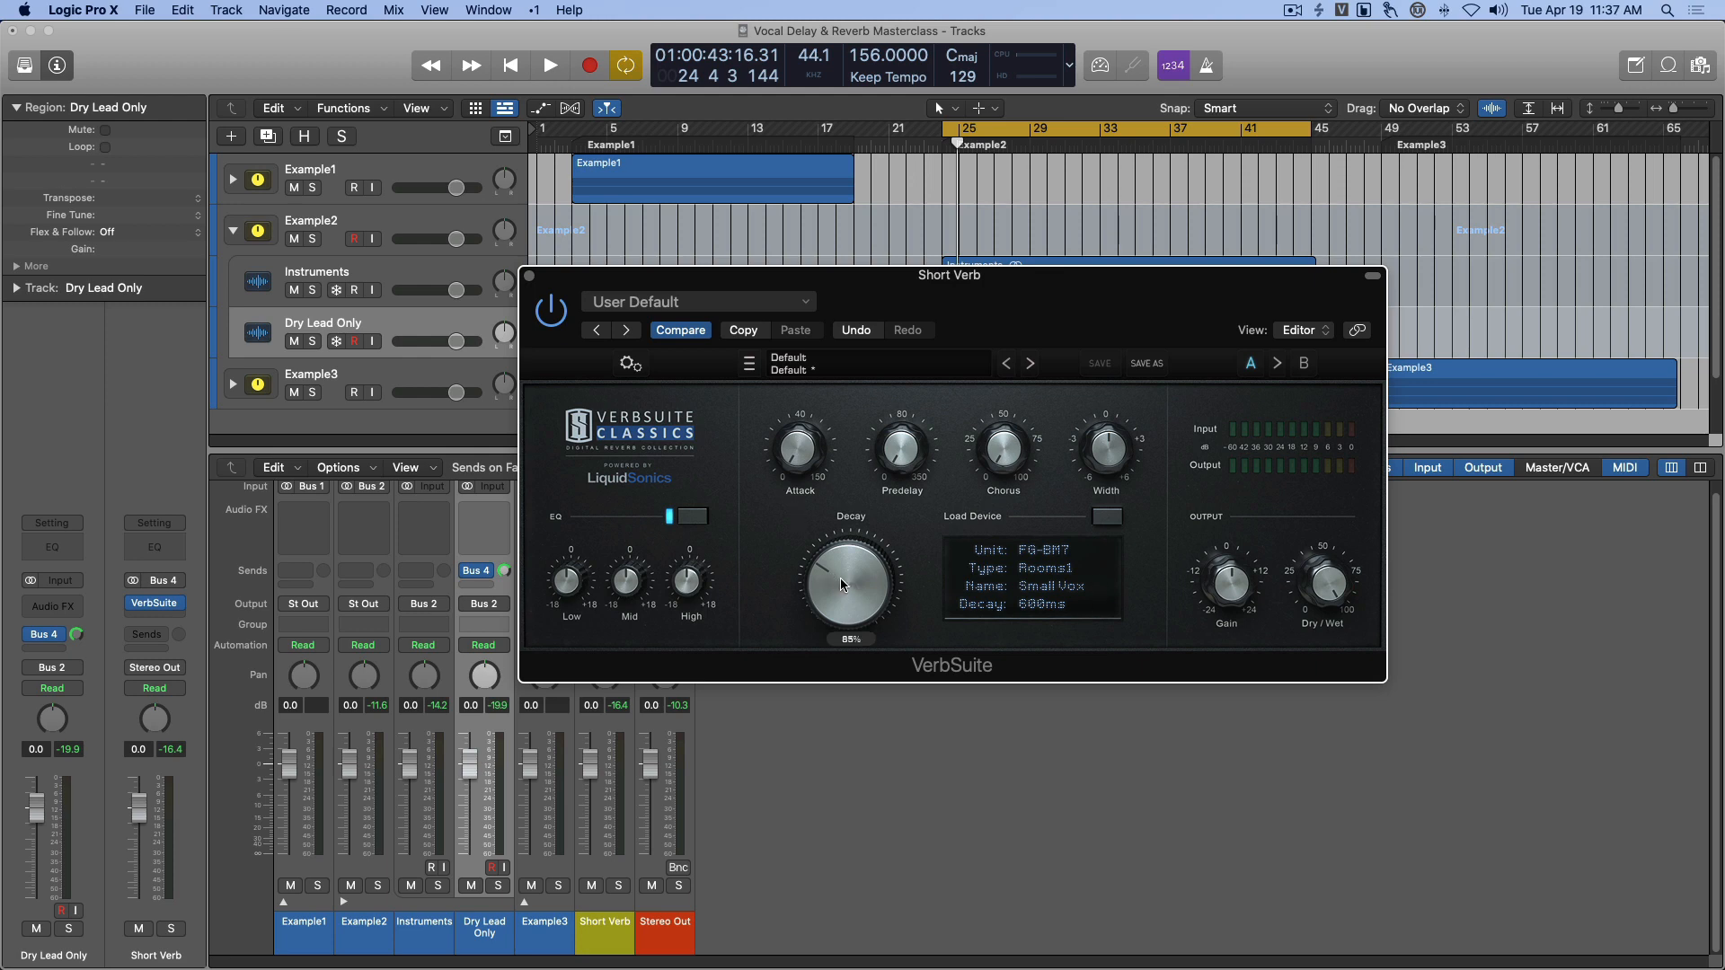
Restart the mix and lower the Short Verb channel's fader to -13.4 dB during playback.
key("space")
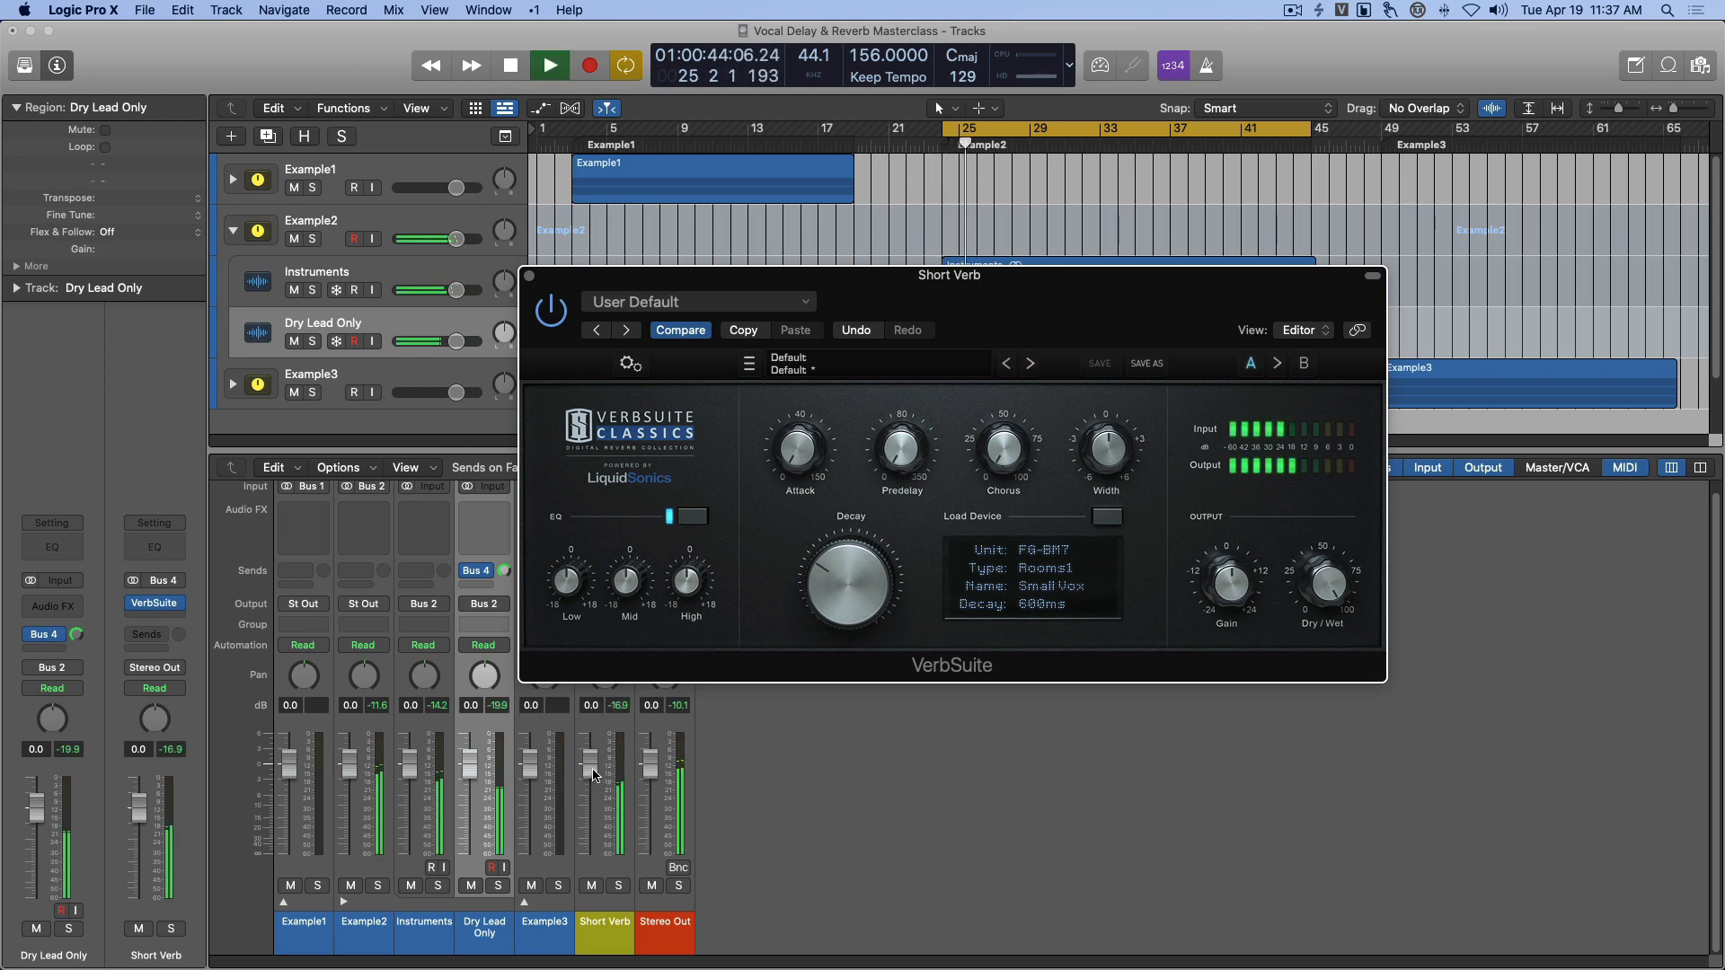
key("space")
key("space")
left_click_drag(593, 766, 595, 828)
key("space")
key("space")
key("space")
key("space")
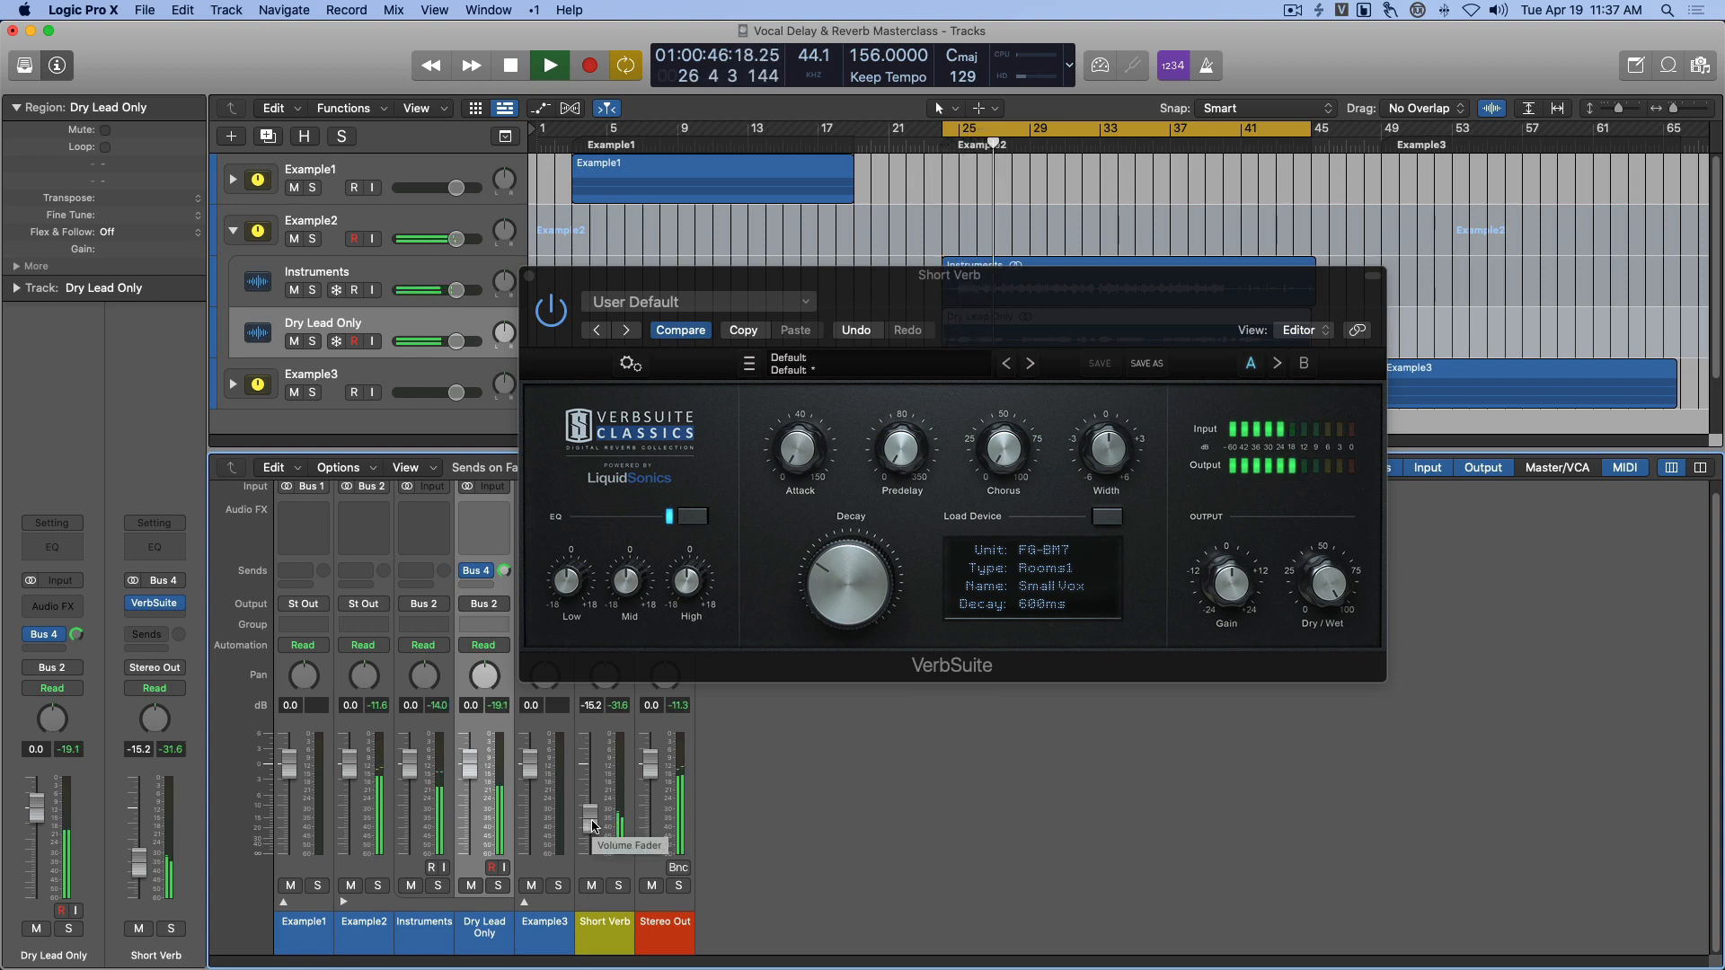
left_click_drag(590, 820, 590, 816)
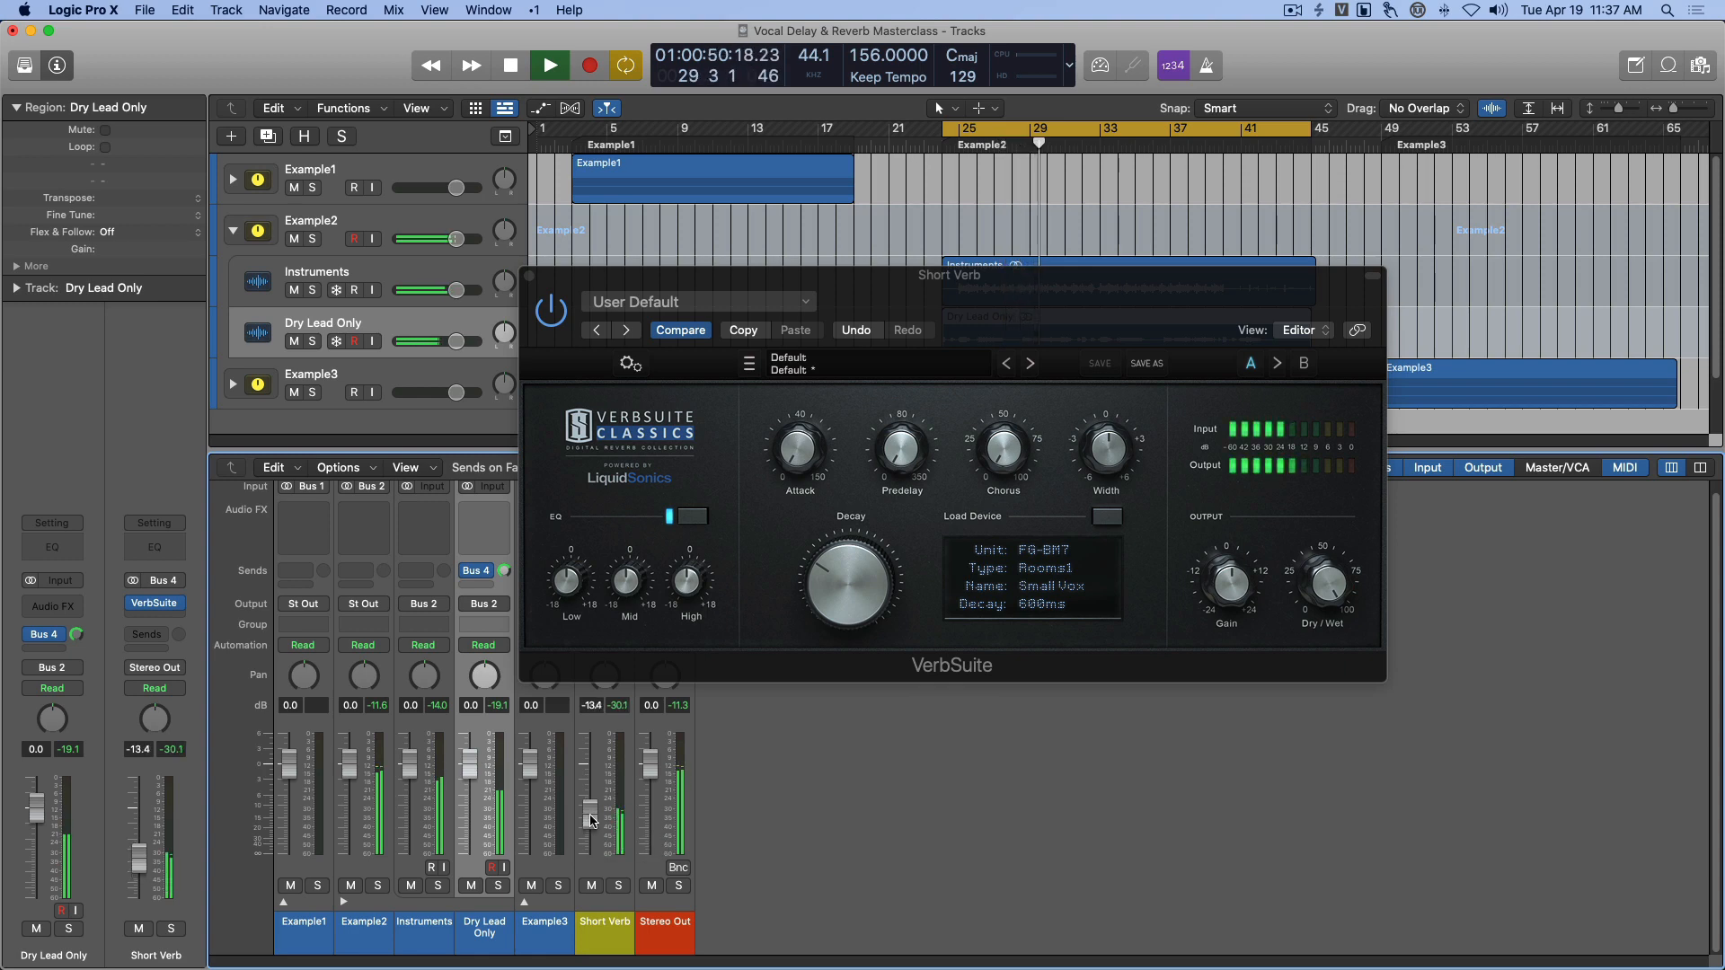
Compare the mix with Short Verb muted and unmuted, raise its fader to -10.8 dB, and stop playback.
left_click(591, 886)
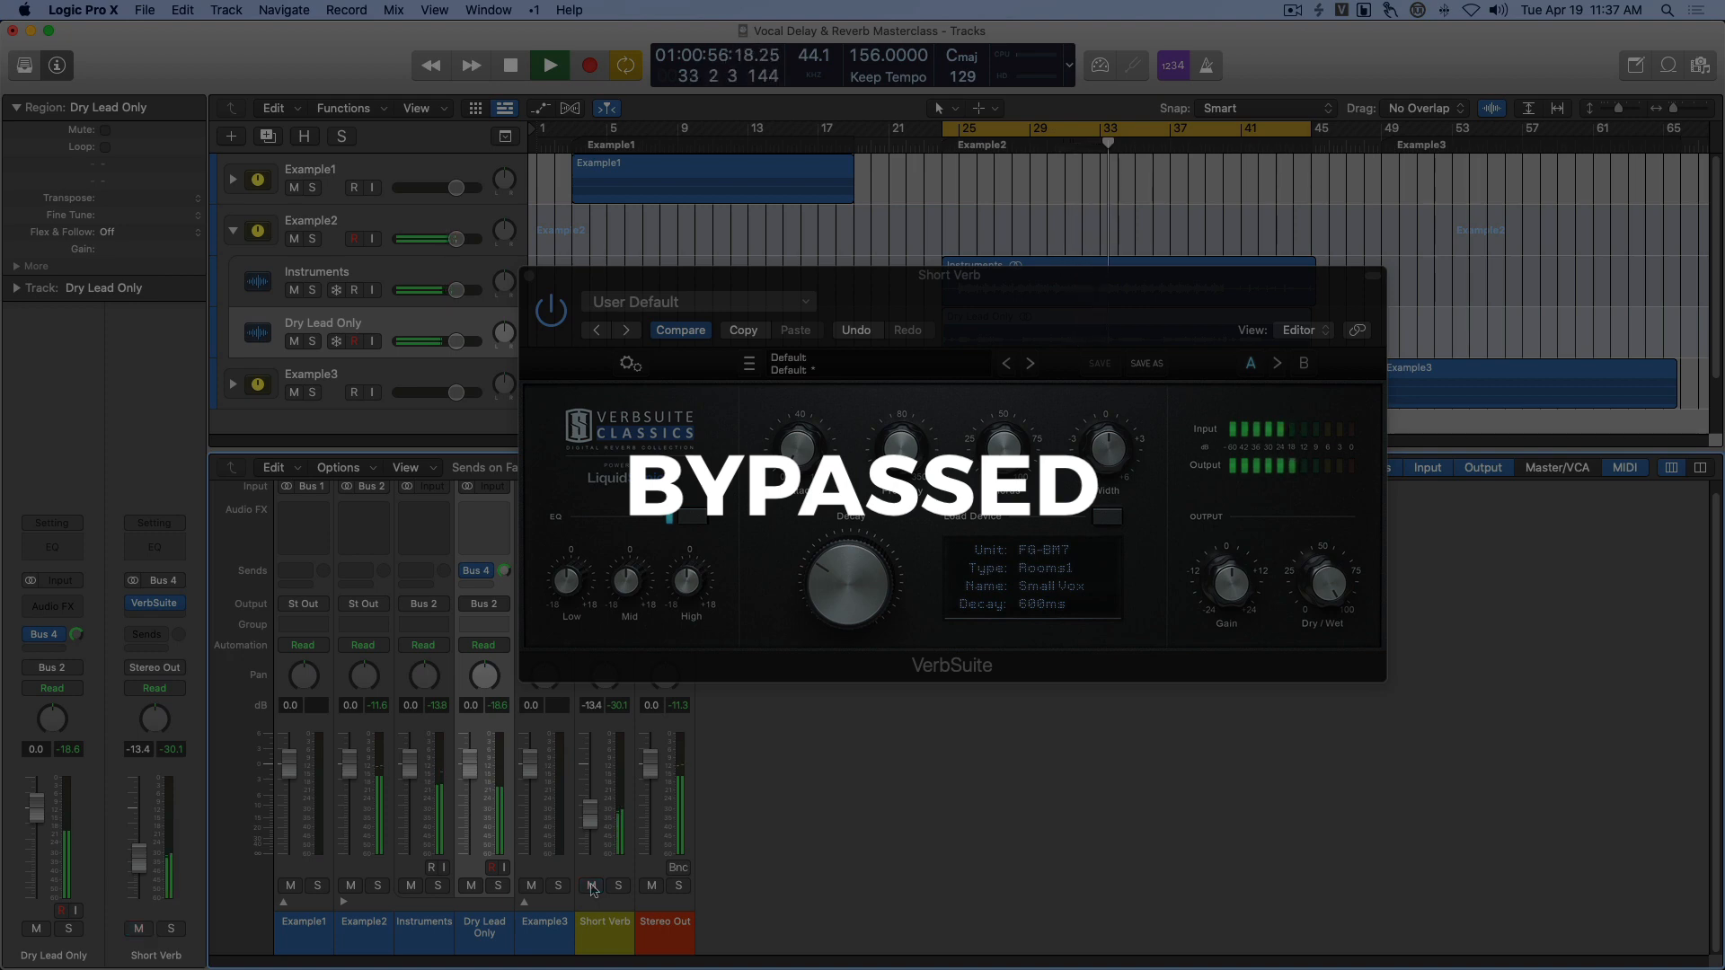
left_click(591, 886)
left_click_drag(592, 822, 595, 813)
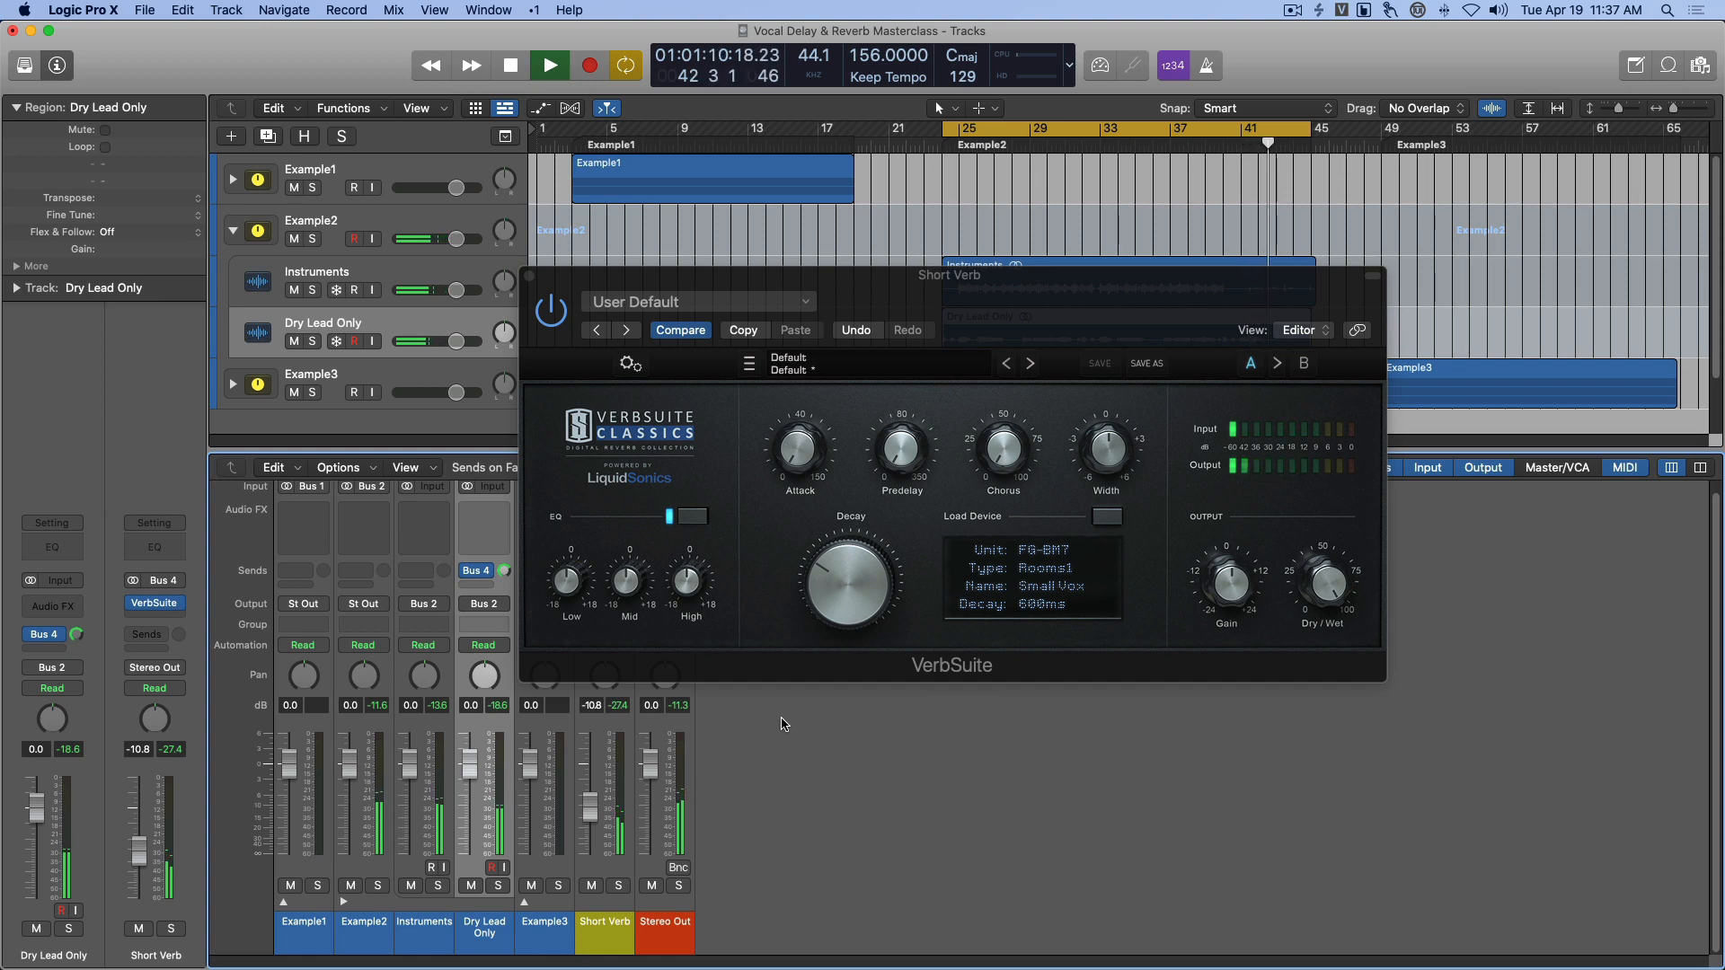
key("space")
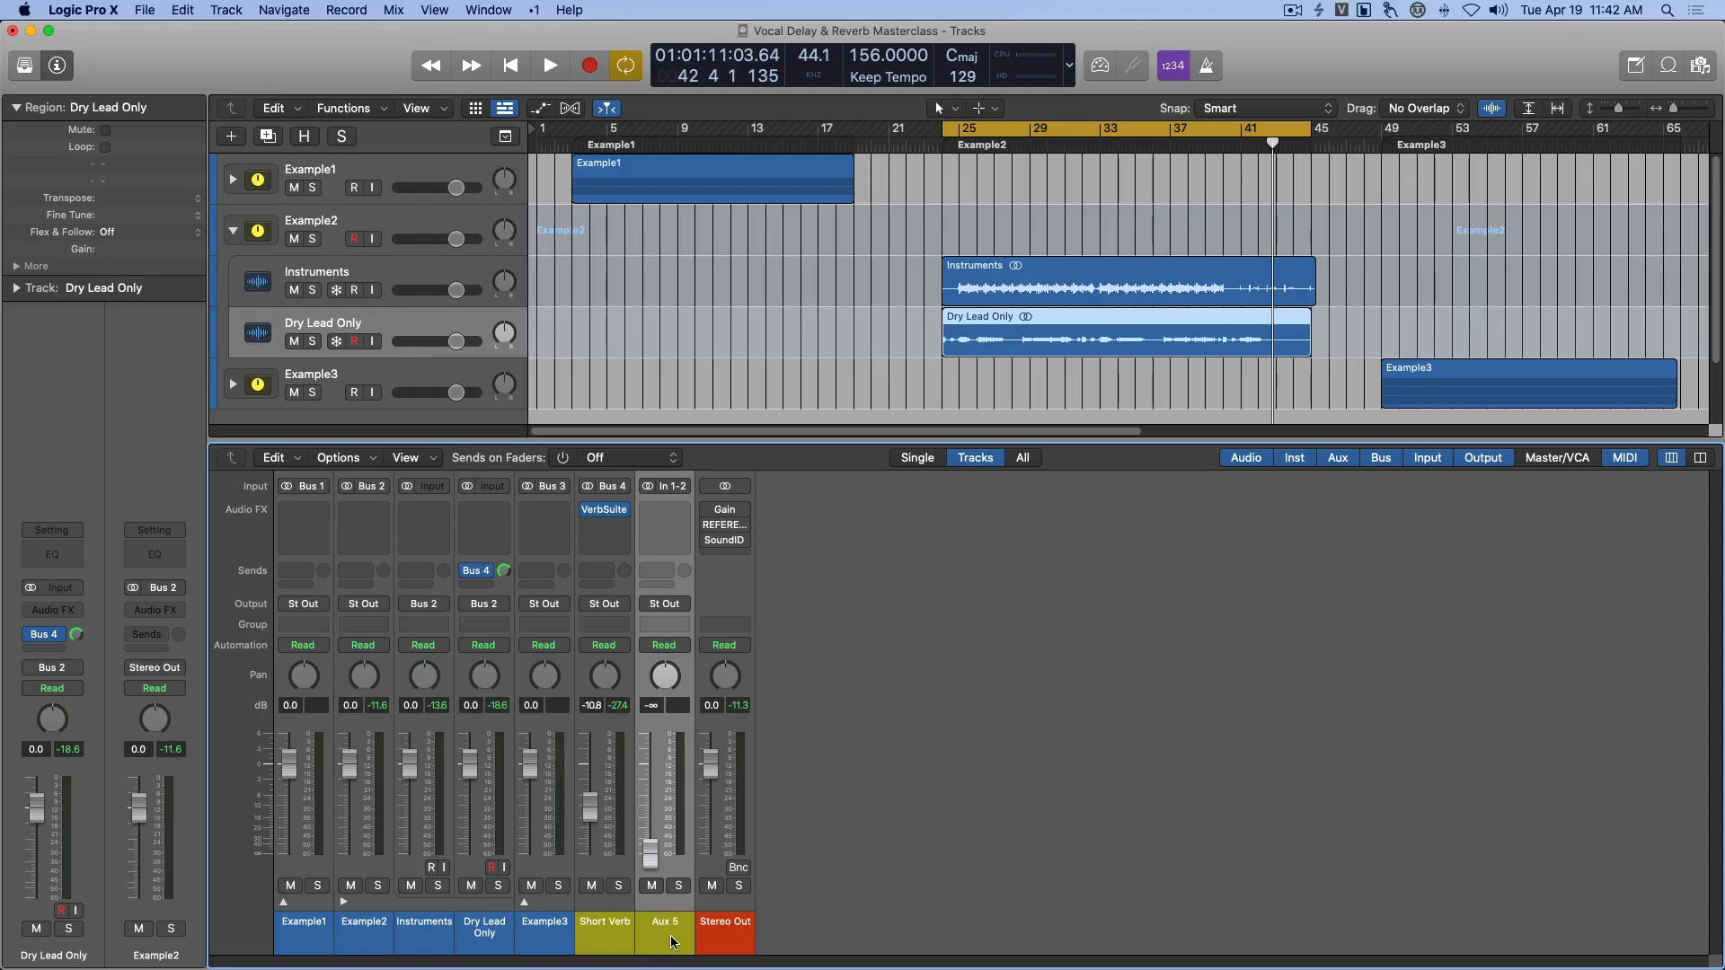
Rename the new Aux 5 channel as Short Dly and reset its fader to 0.0 dB.
double_click(665, 921)
type("Short")
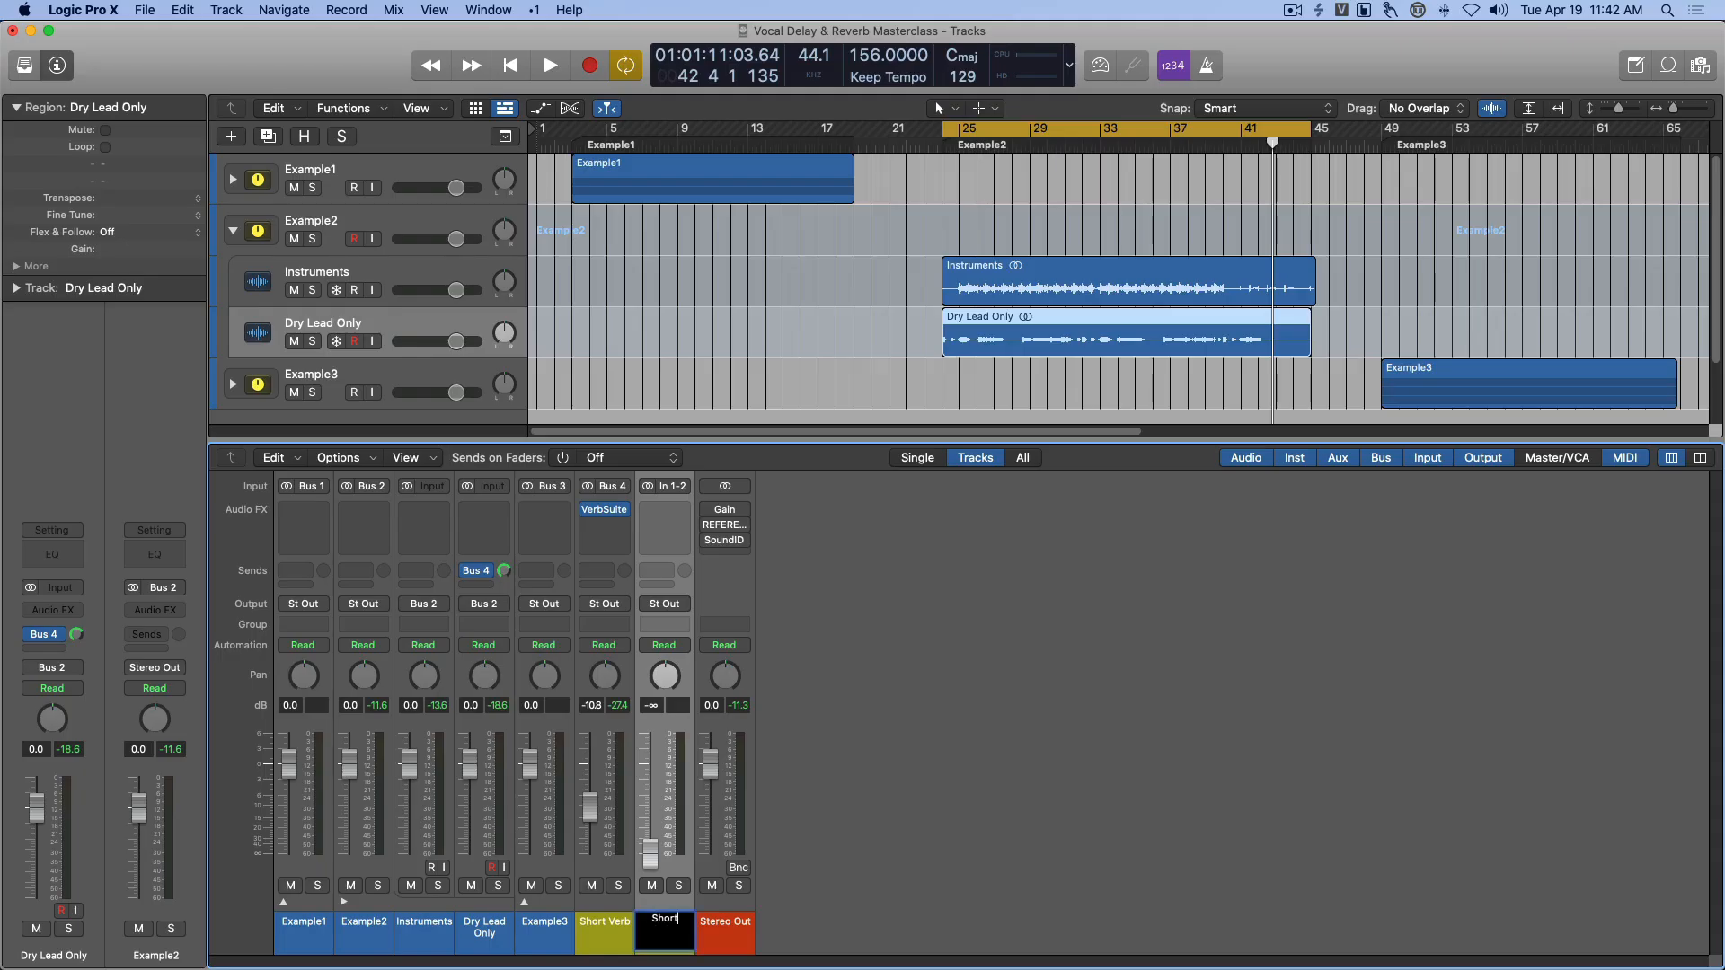
type(" Dly")
key("Return")
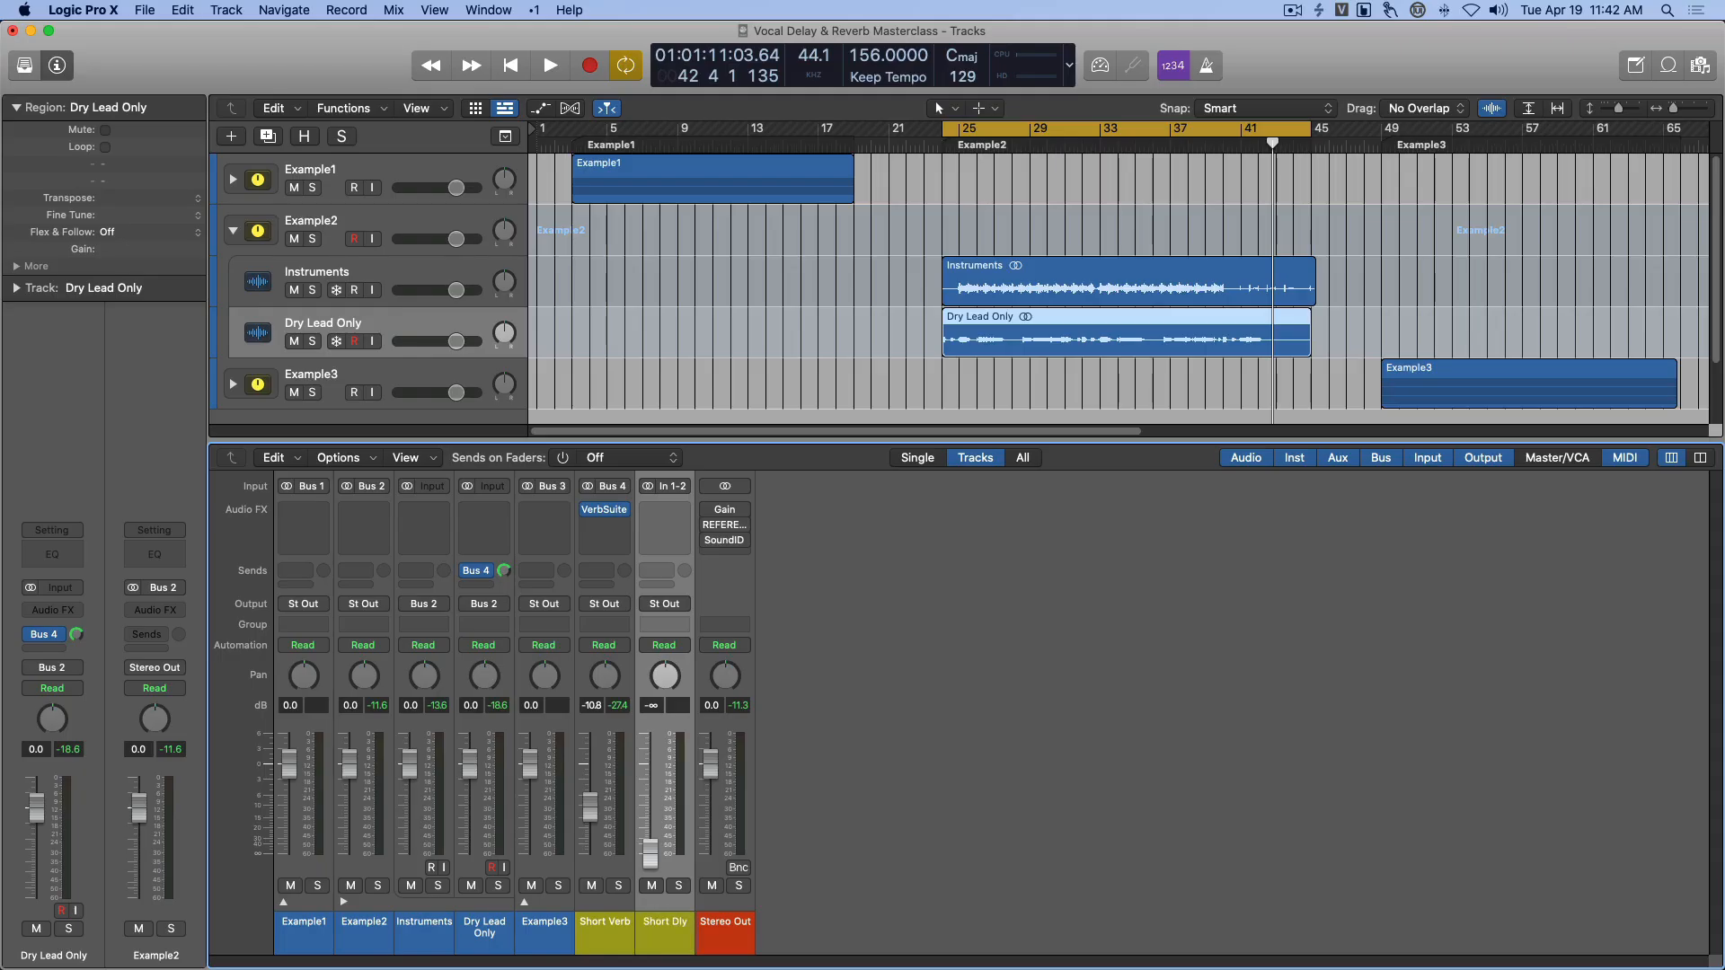
left_click(655, 858, "alt")
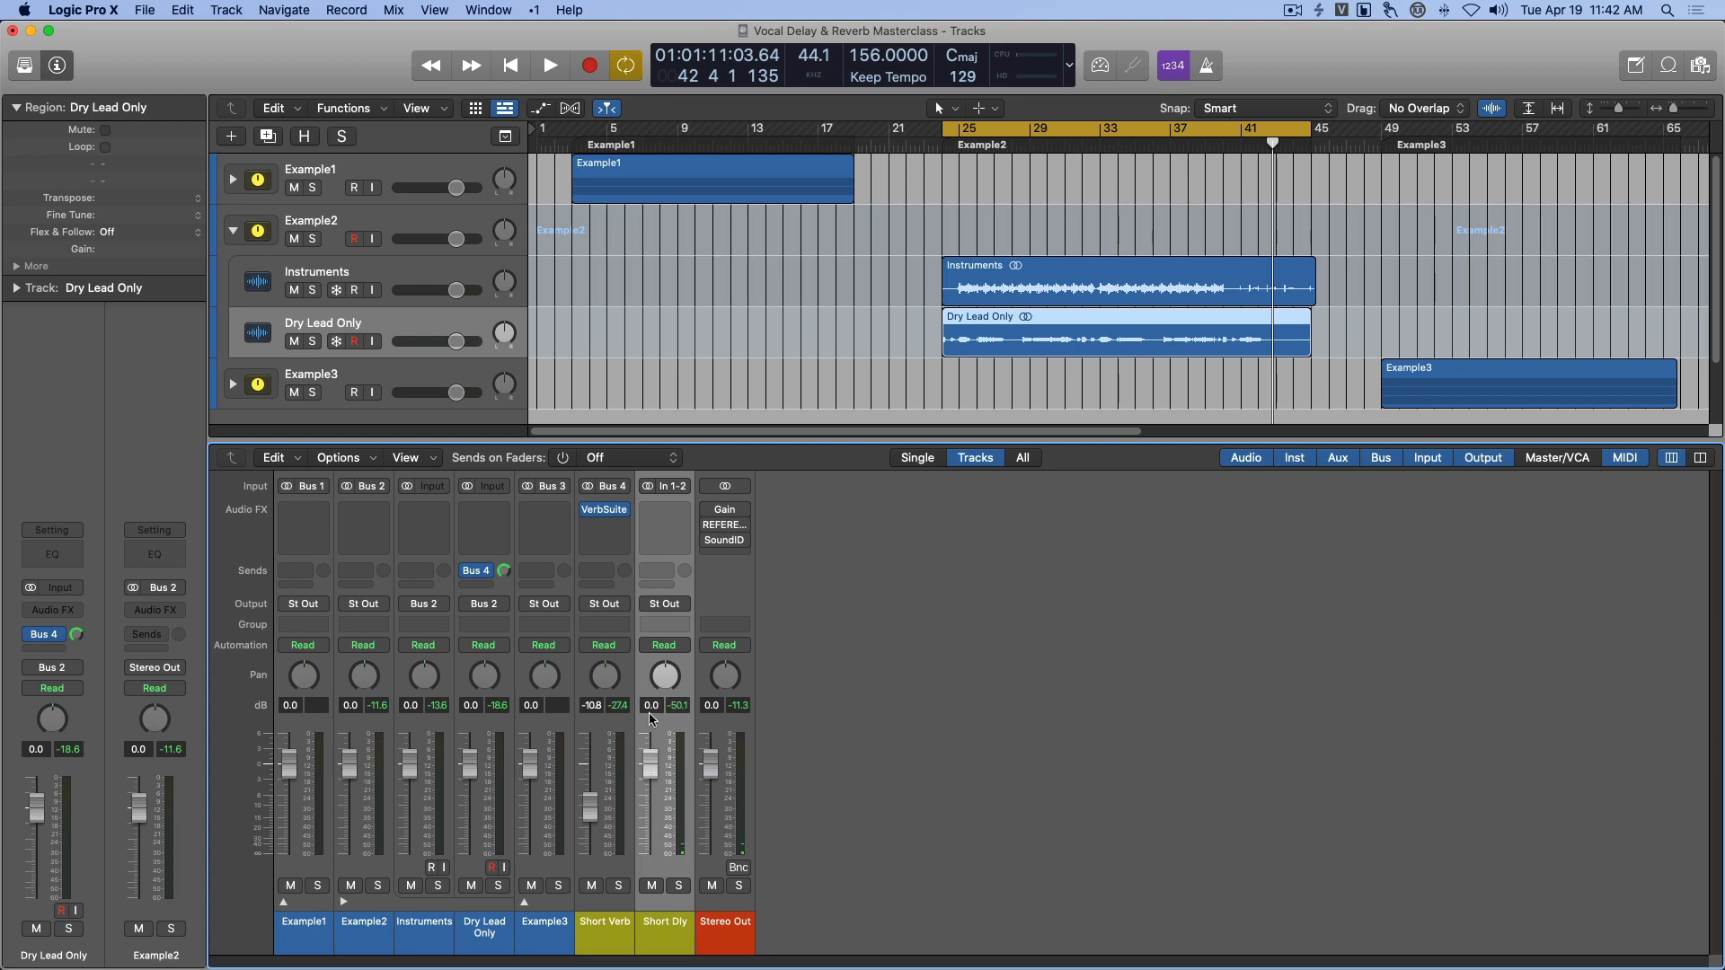
Set the Short Dly channel's input to No Input and insert the stereo Repeater plug-in on it.
left_click(669, 491)
left_click(678, 501)
left_click(665, 511)
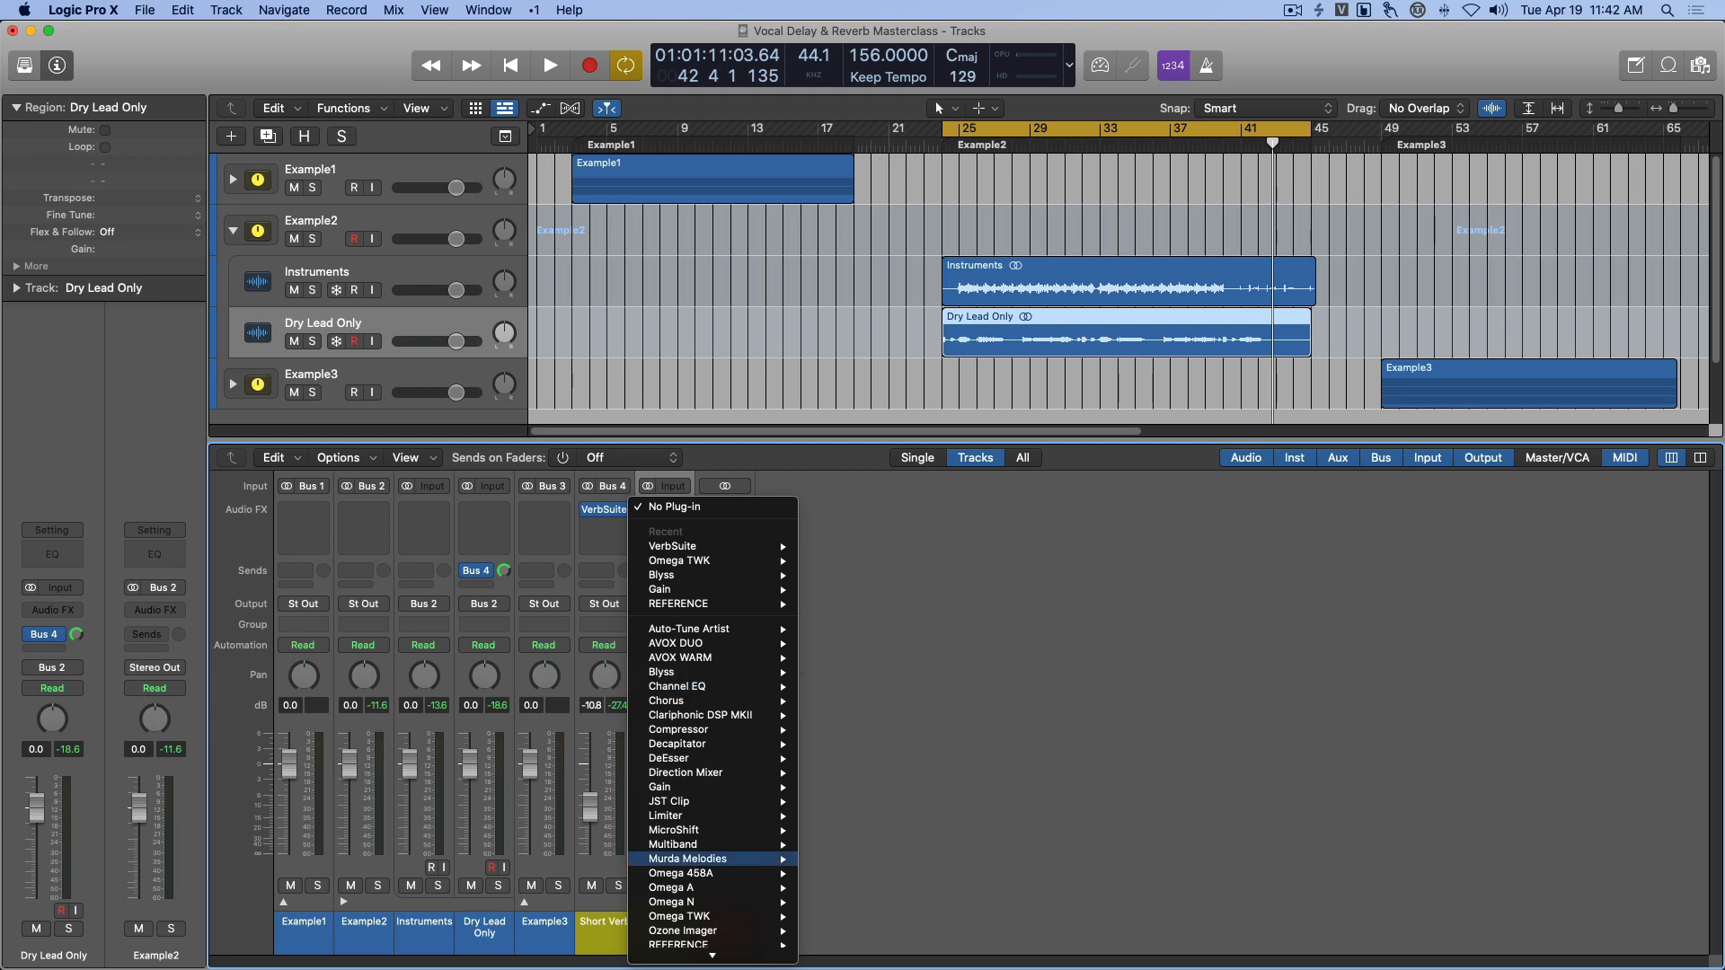
mouse_move(705, 959)
mouse_move(706, 745)
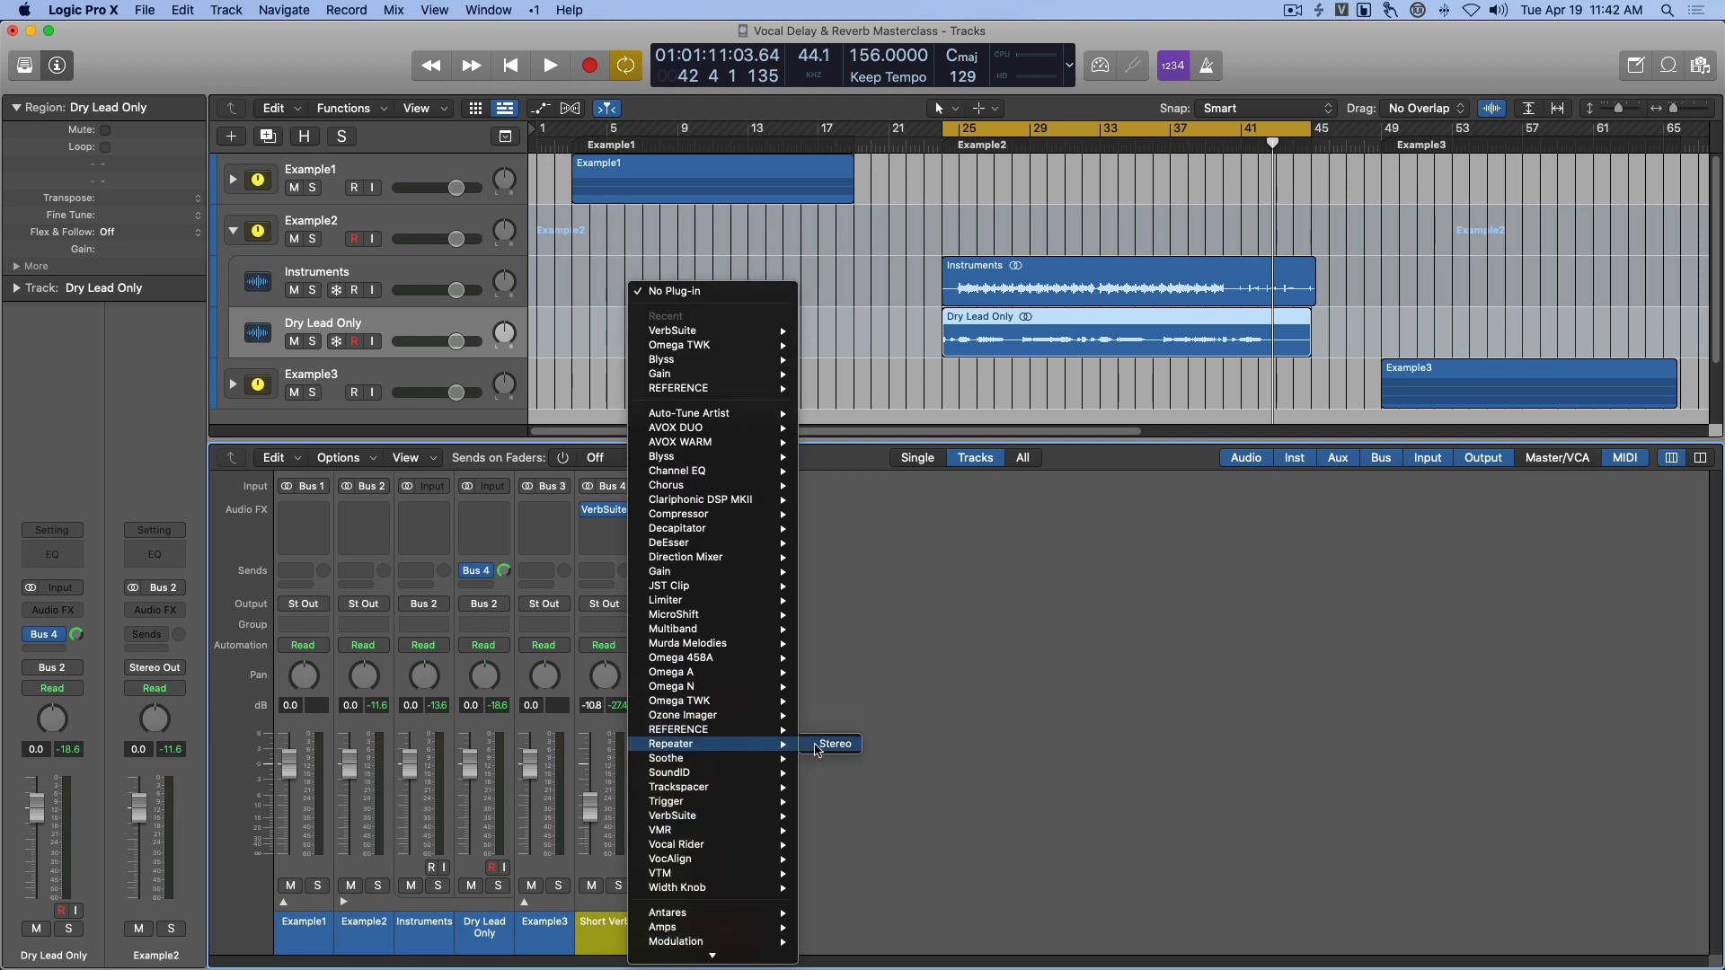
left_click(819, 748)
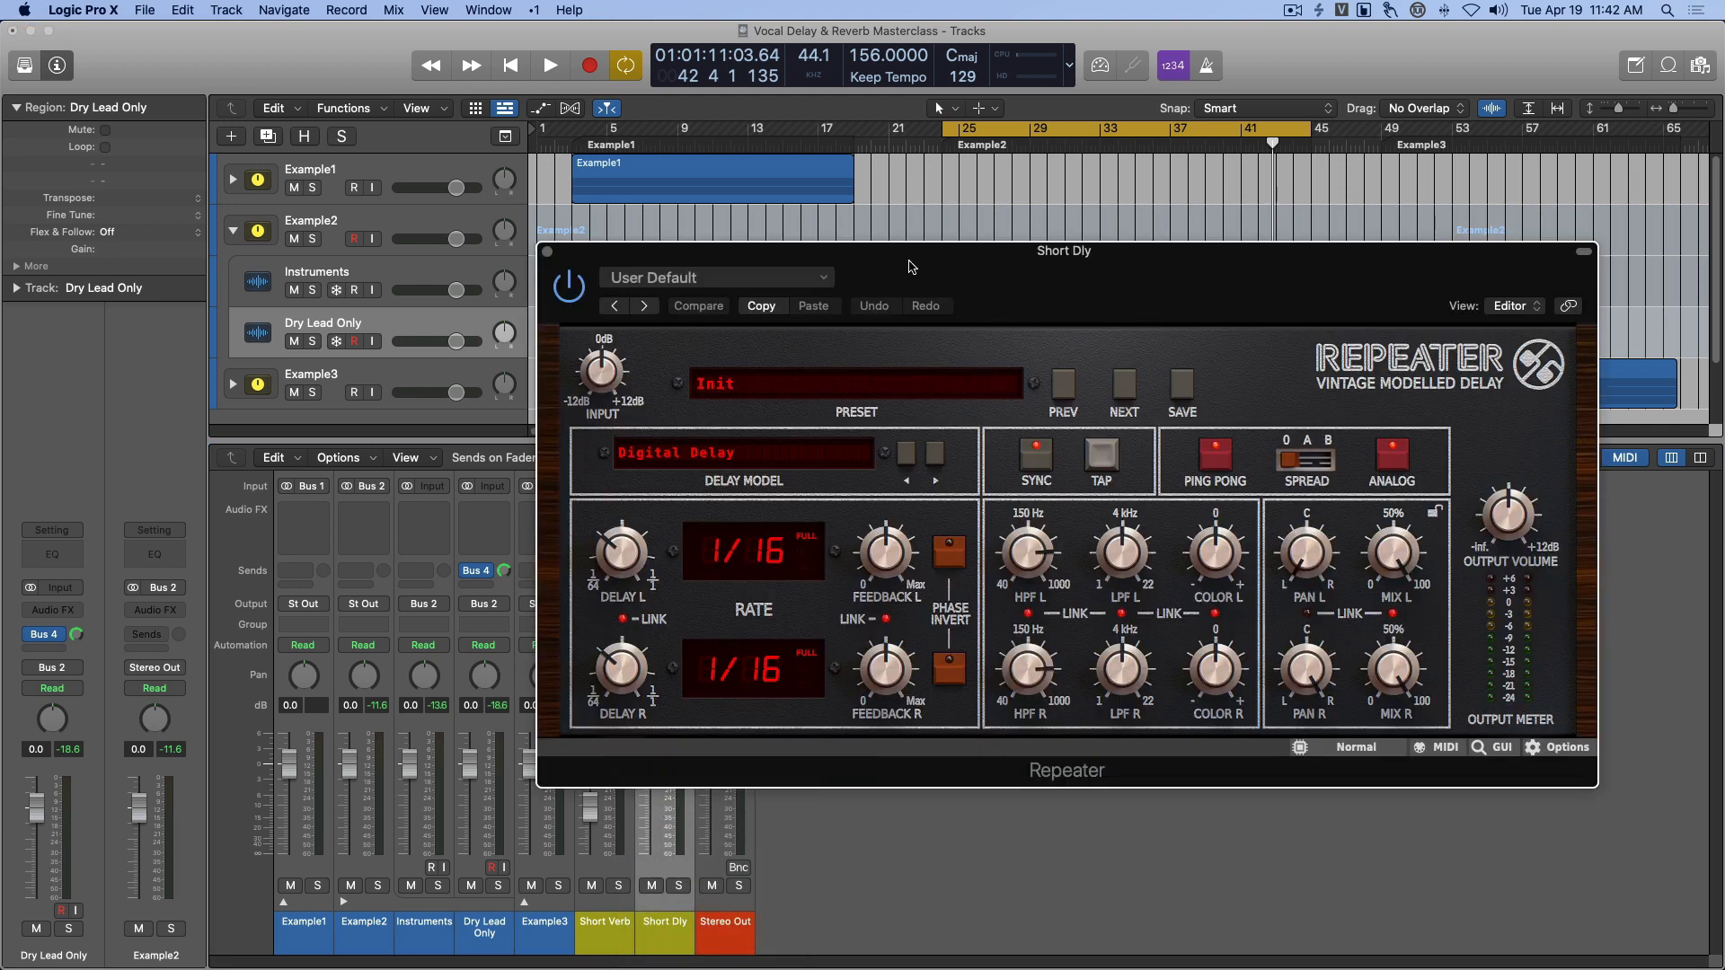
Turn off Repeater's ping-pong mode, set its feedback to 0%, and close the plug-in window.
left_click_drag(930, 268, 917, 383)
left_click(1203, 573)
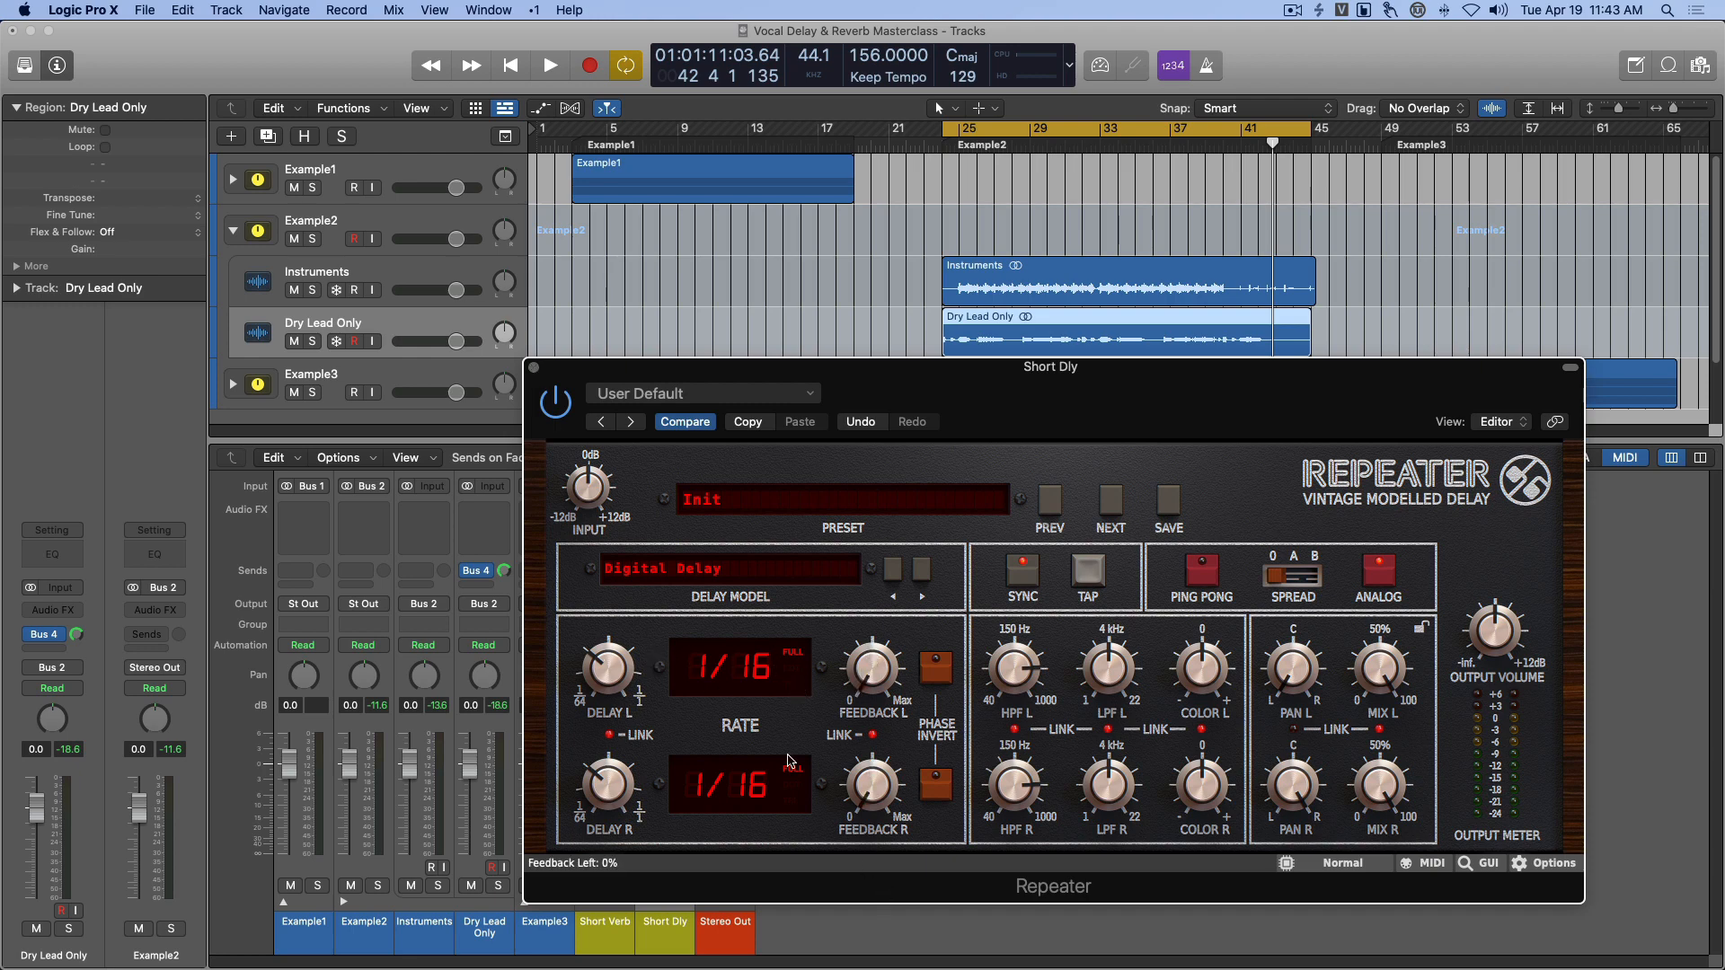
left_click(534, 368)
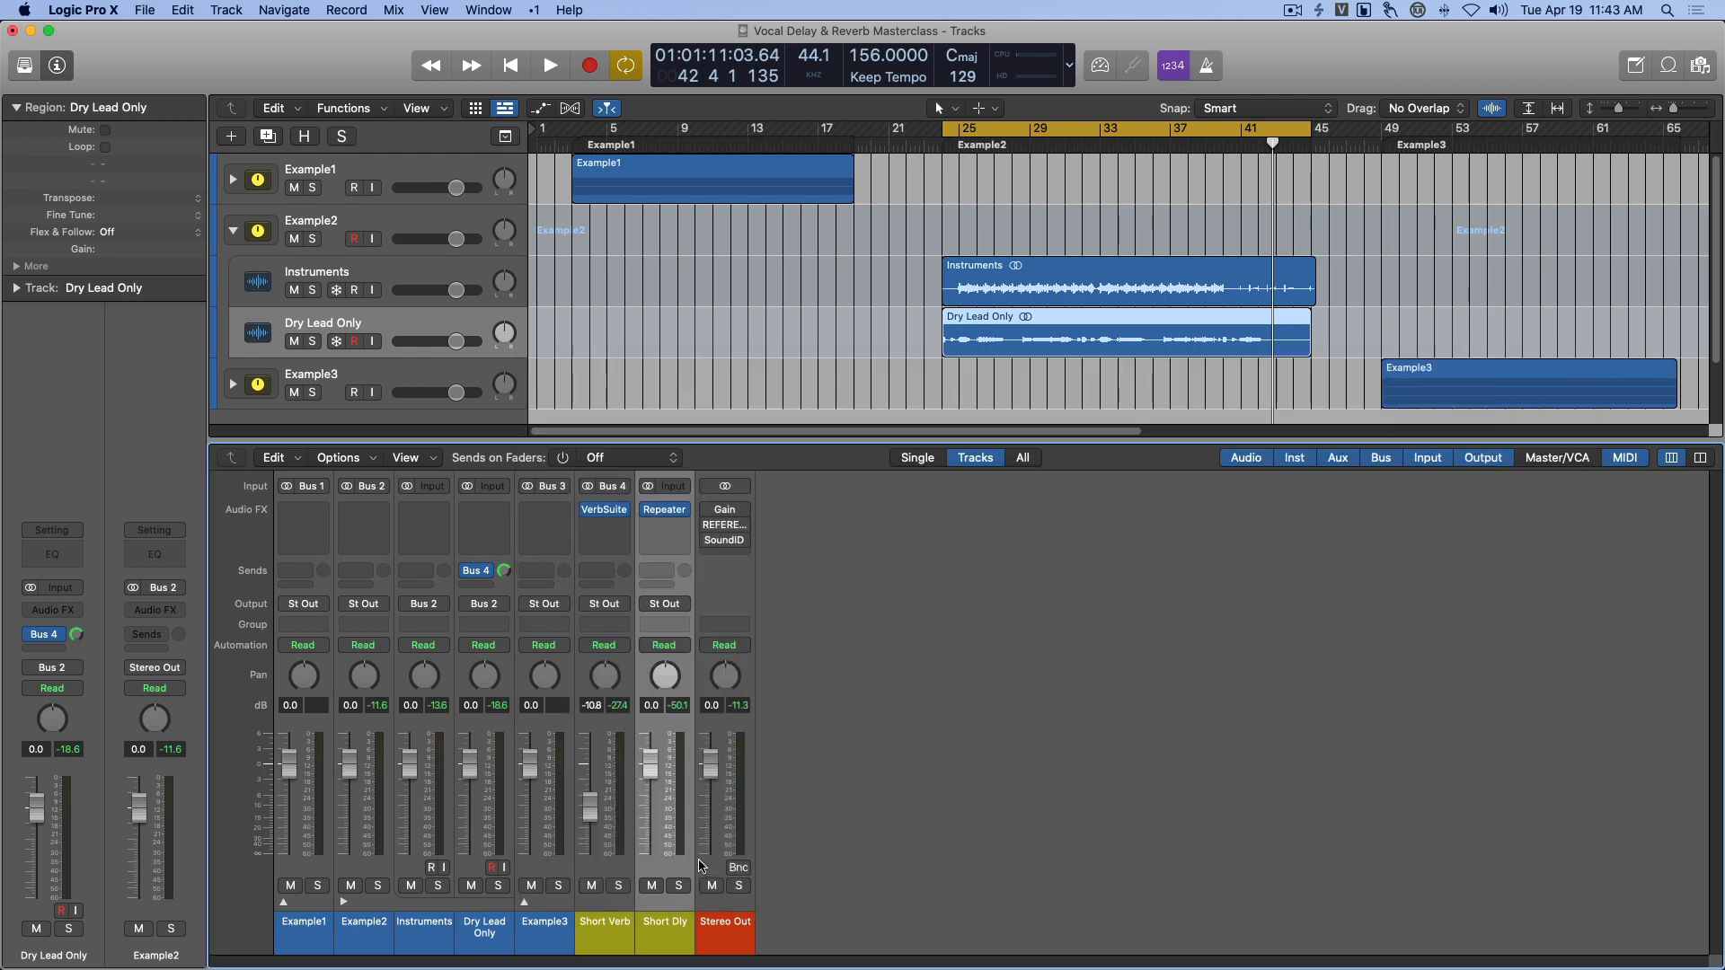
Bypass the Bus 4 send on the Dry Lead Only channel.
left_click(493, 934)
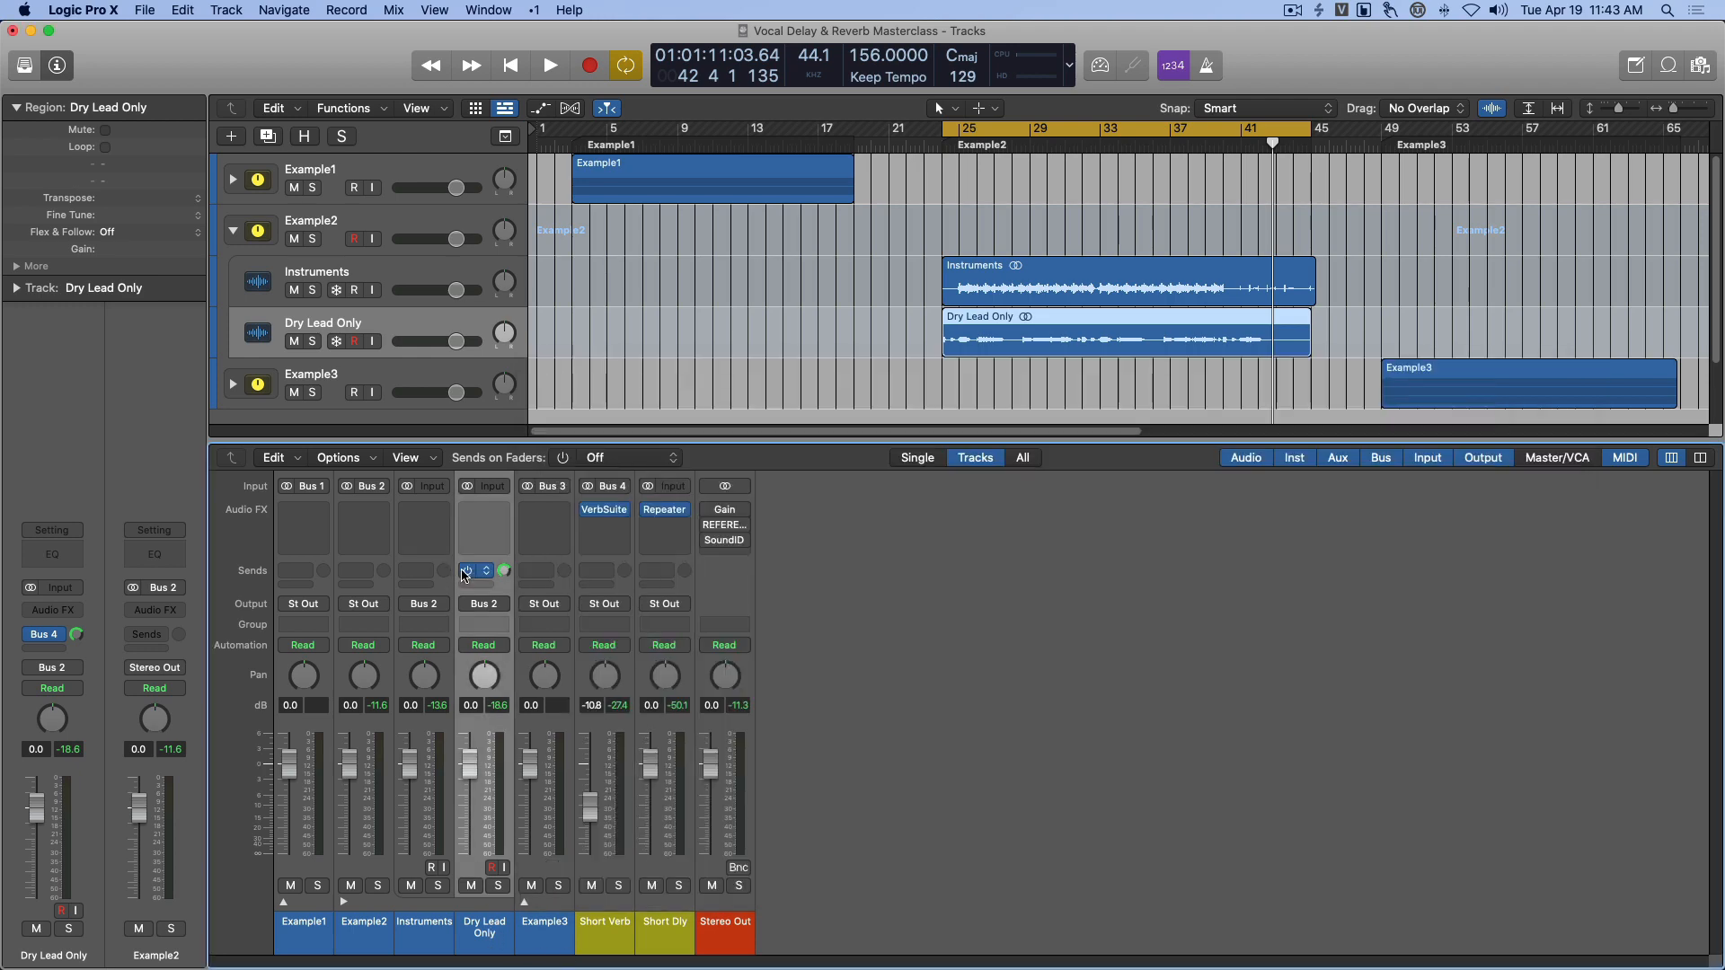
left_click(468, 573)
left_click(483, 577)
mouse_move(494, 609)
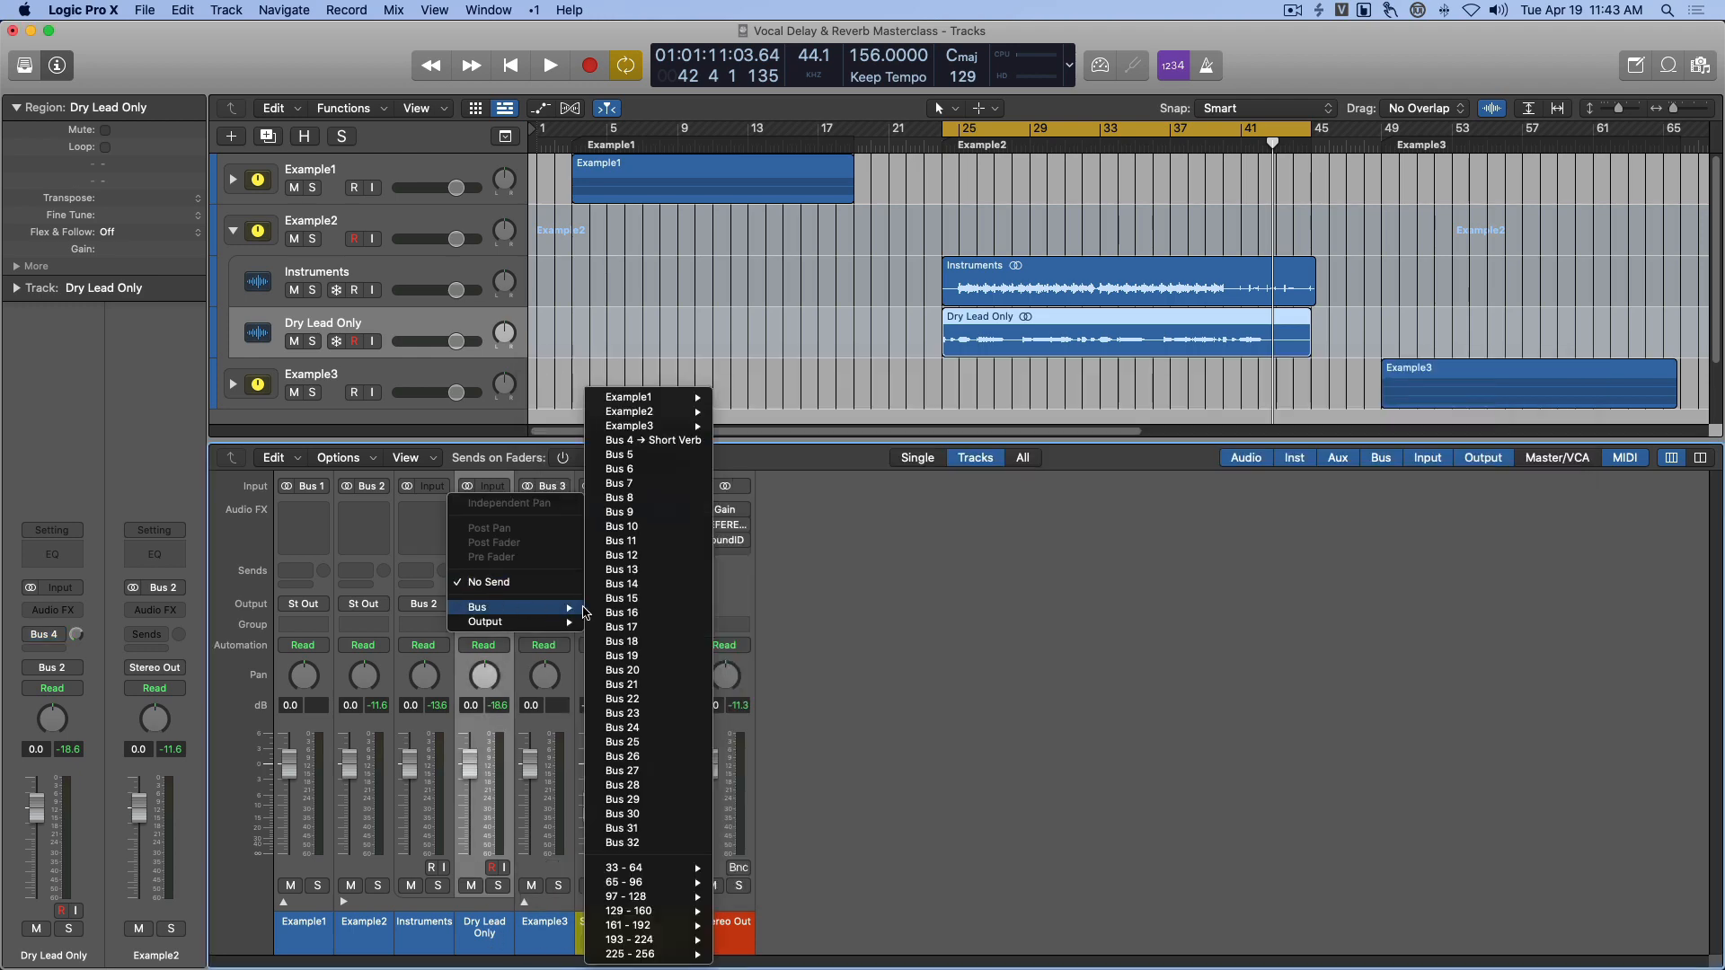
left_click(649, 441)
Set the Short Dly channel's input to Bus 5 and add a 0.0 dB Bus 5 send on Dry Lead Only.
left_click(665, 486)
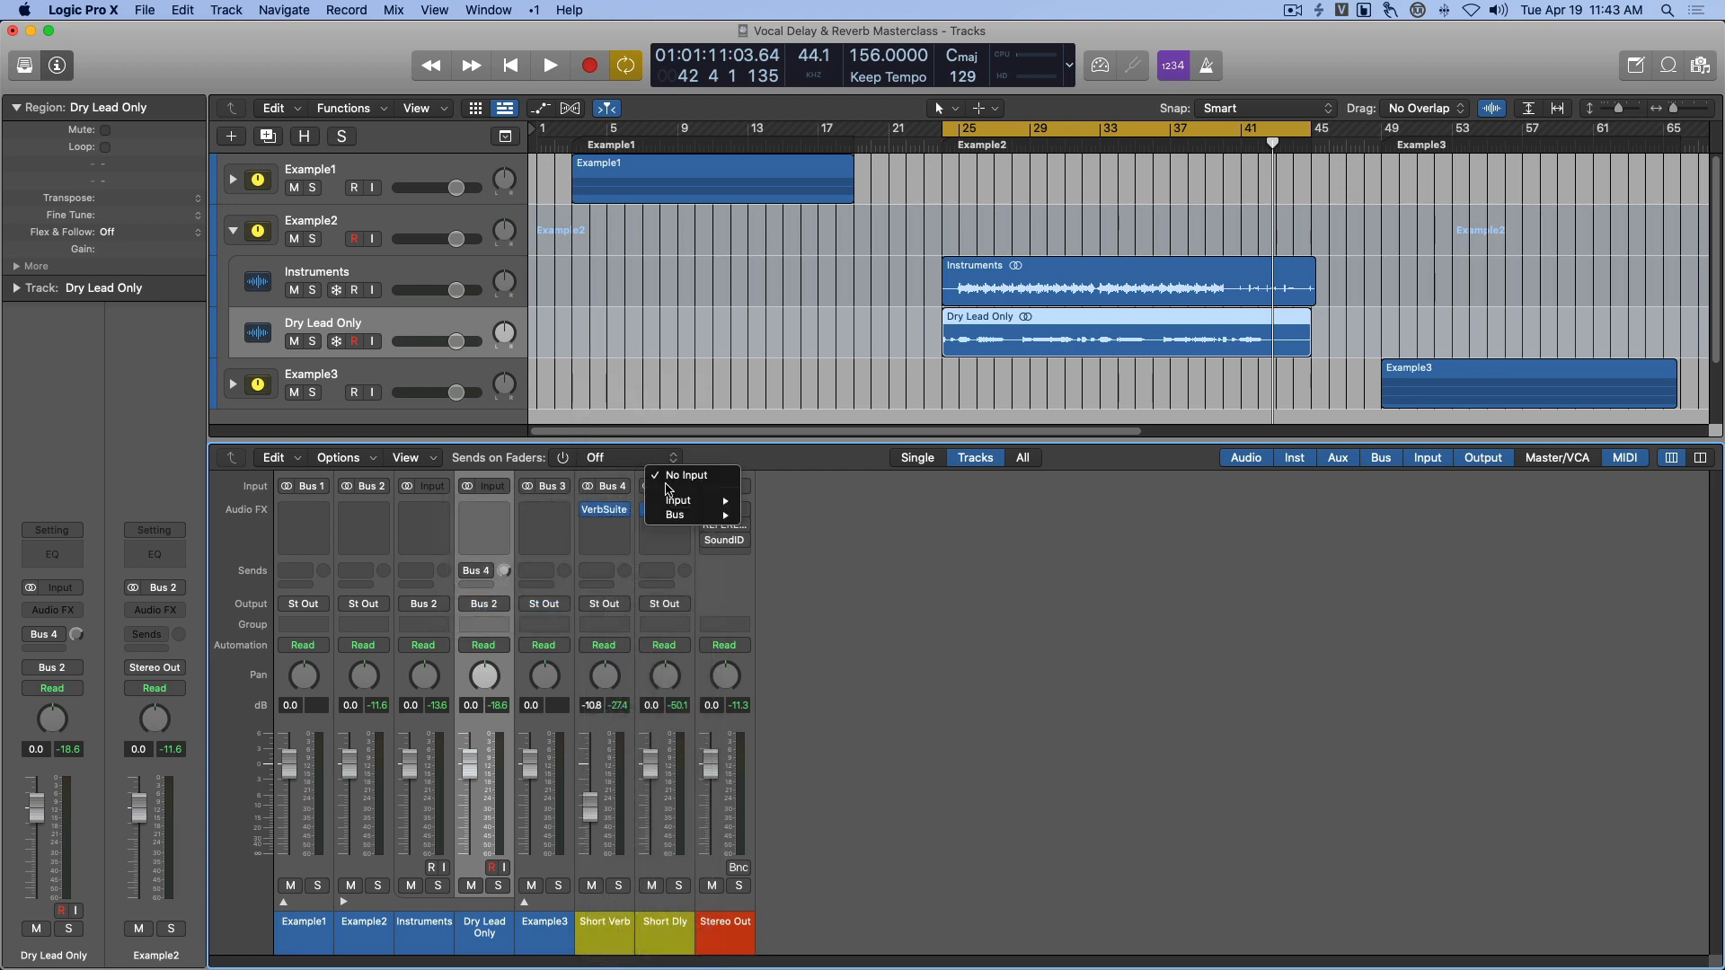
mouse_move(682, 519)
left_click(773, 461)
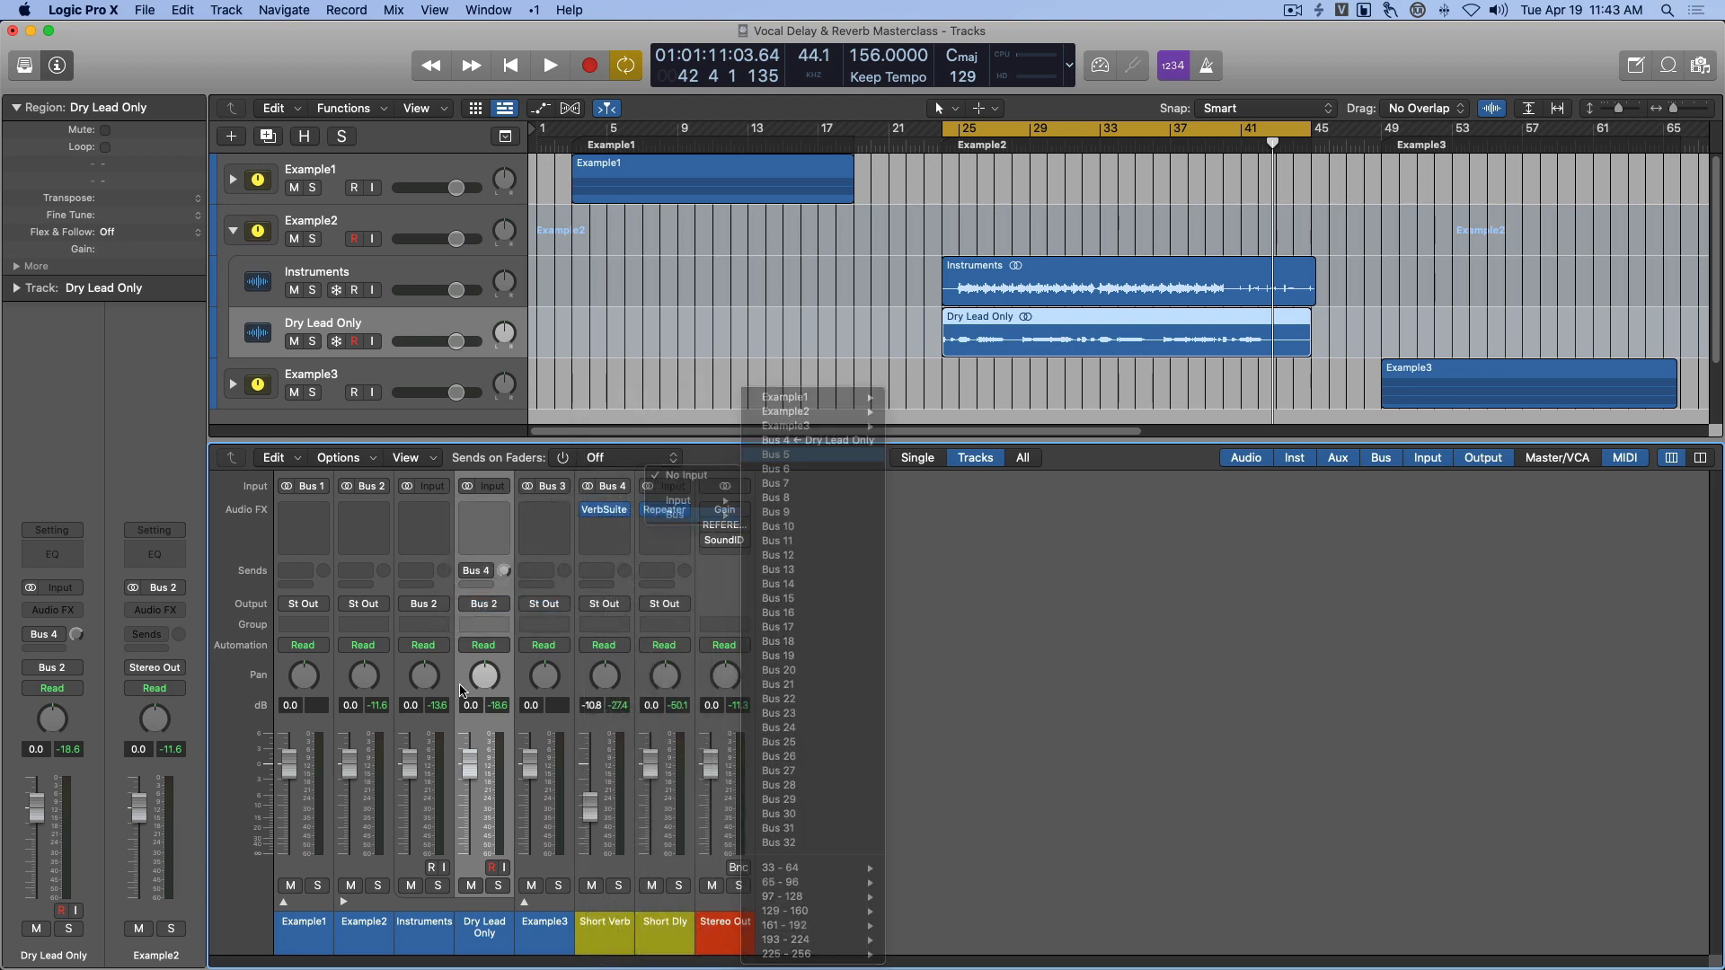
left_click(485, 585)
mouse_move(503, 607)
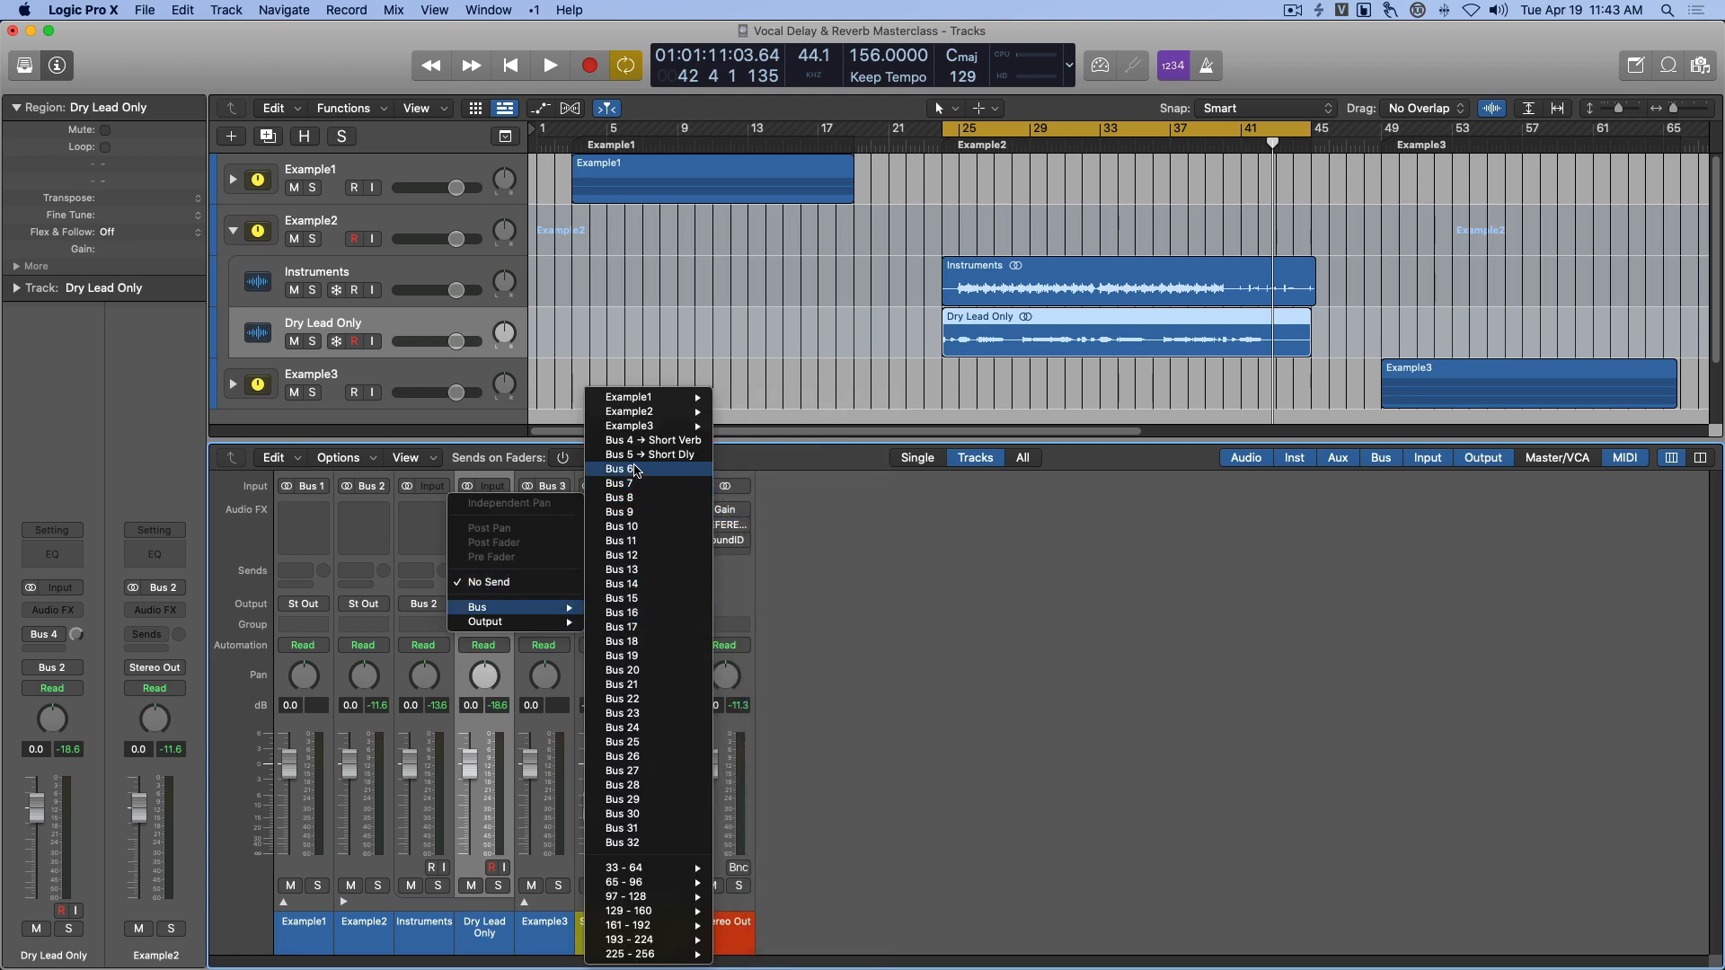
left_click(649, 454)
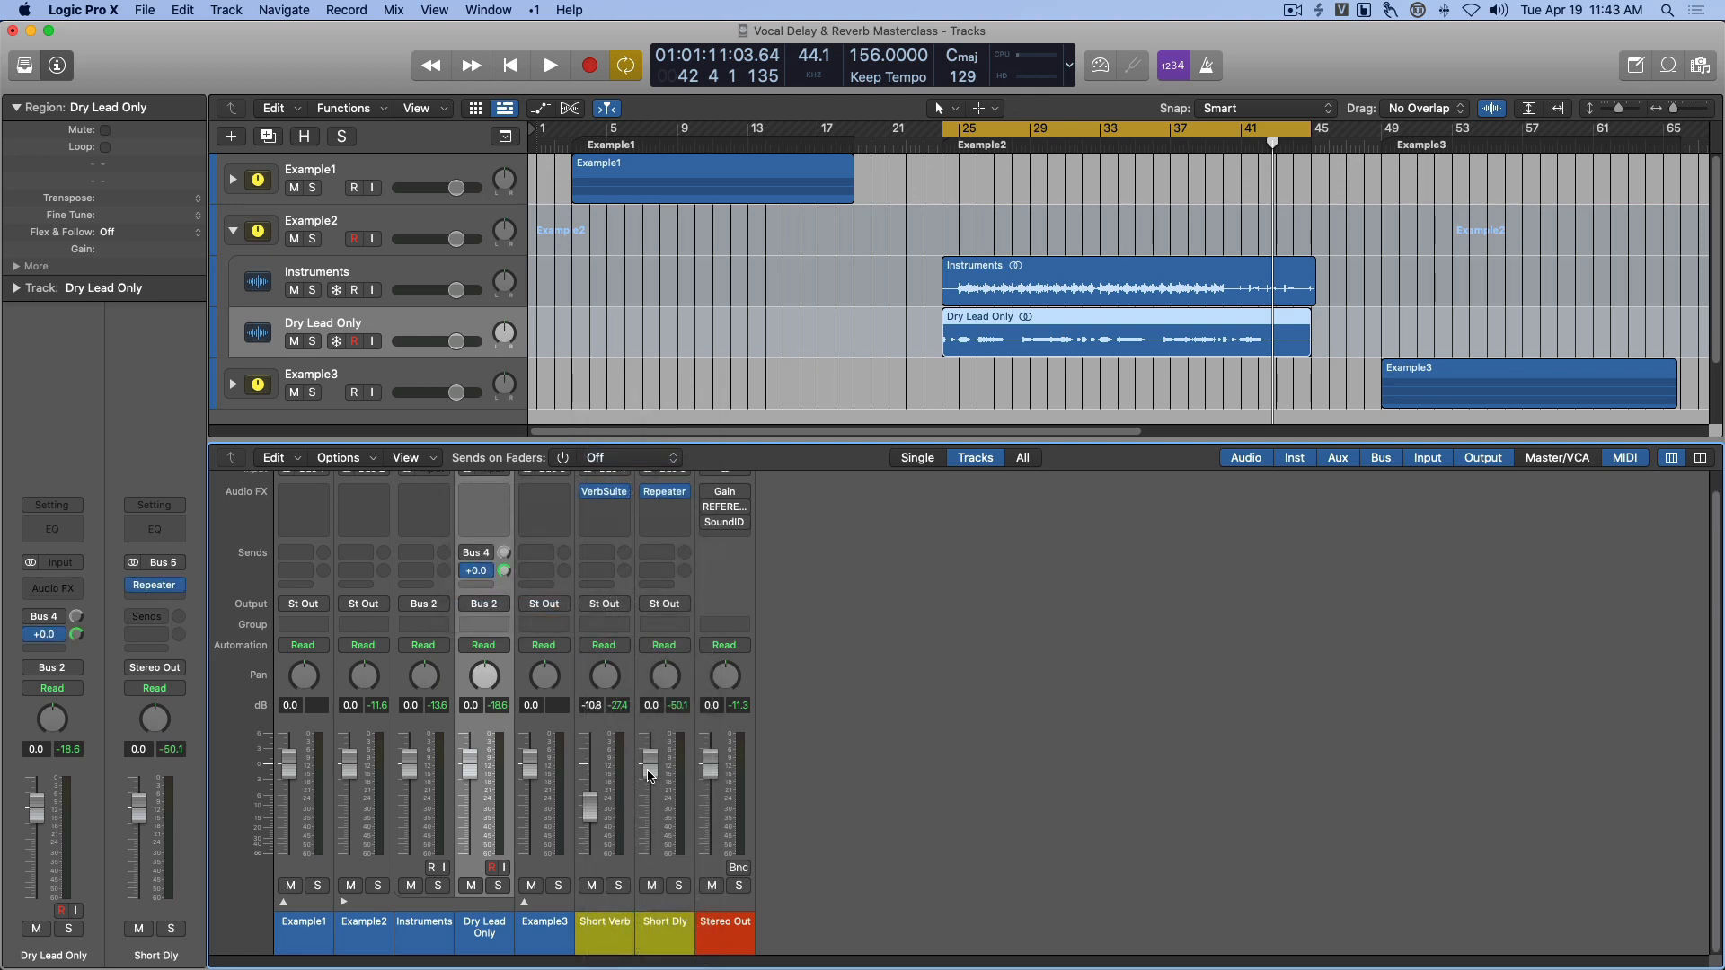
Select the Dry Lead Only channel and solo it.
left_click(661, 921)
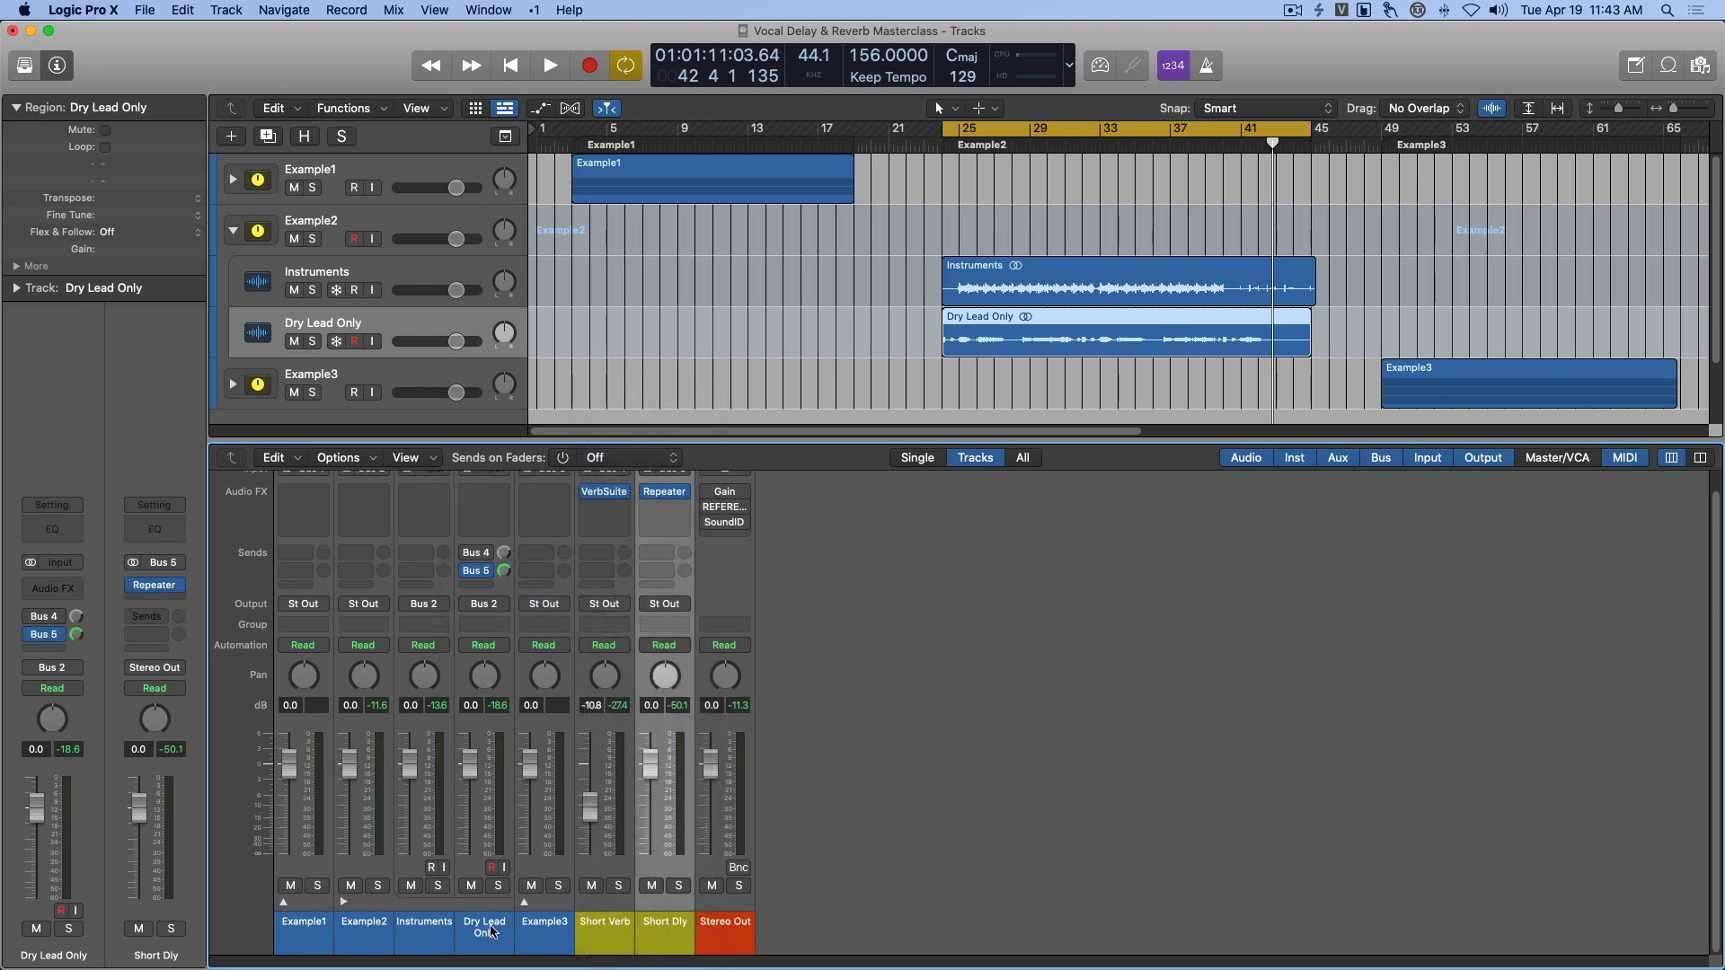
left_click(489, 927)
key("s")
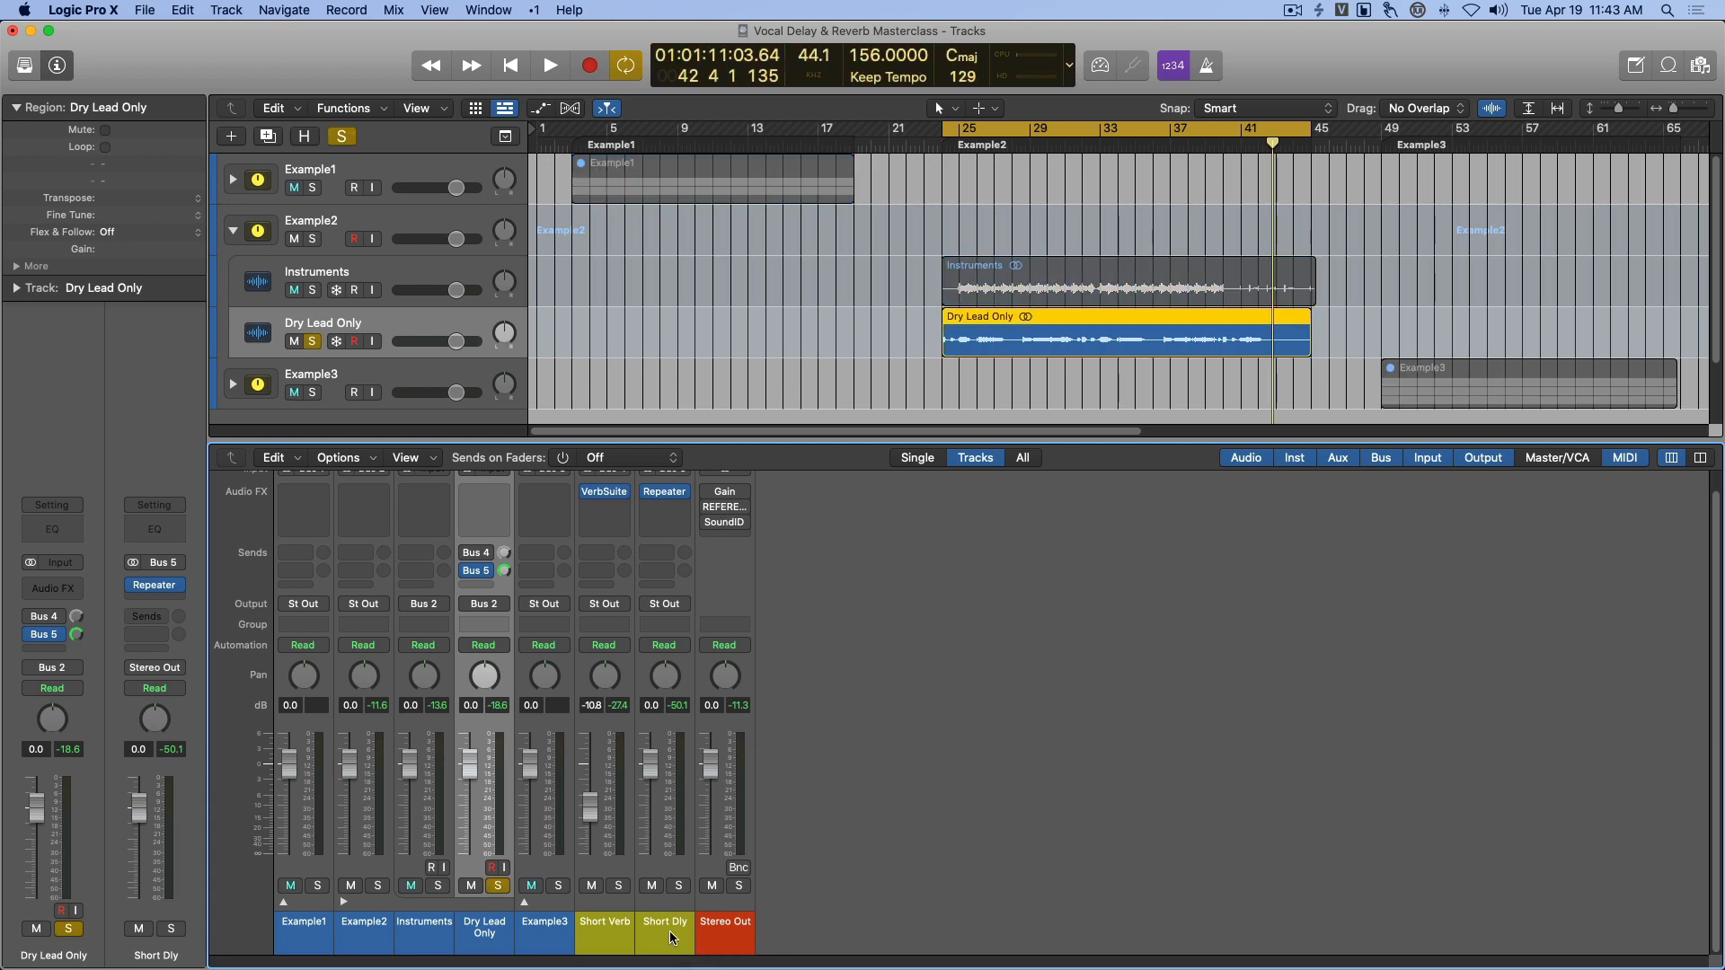
Play the soloed dry lead vocal through Short Dly and review its Repeater settings, closing the plug-in window when finished.
left_click(670, 931)
key("space")
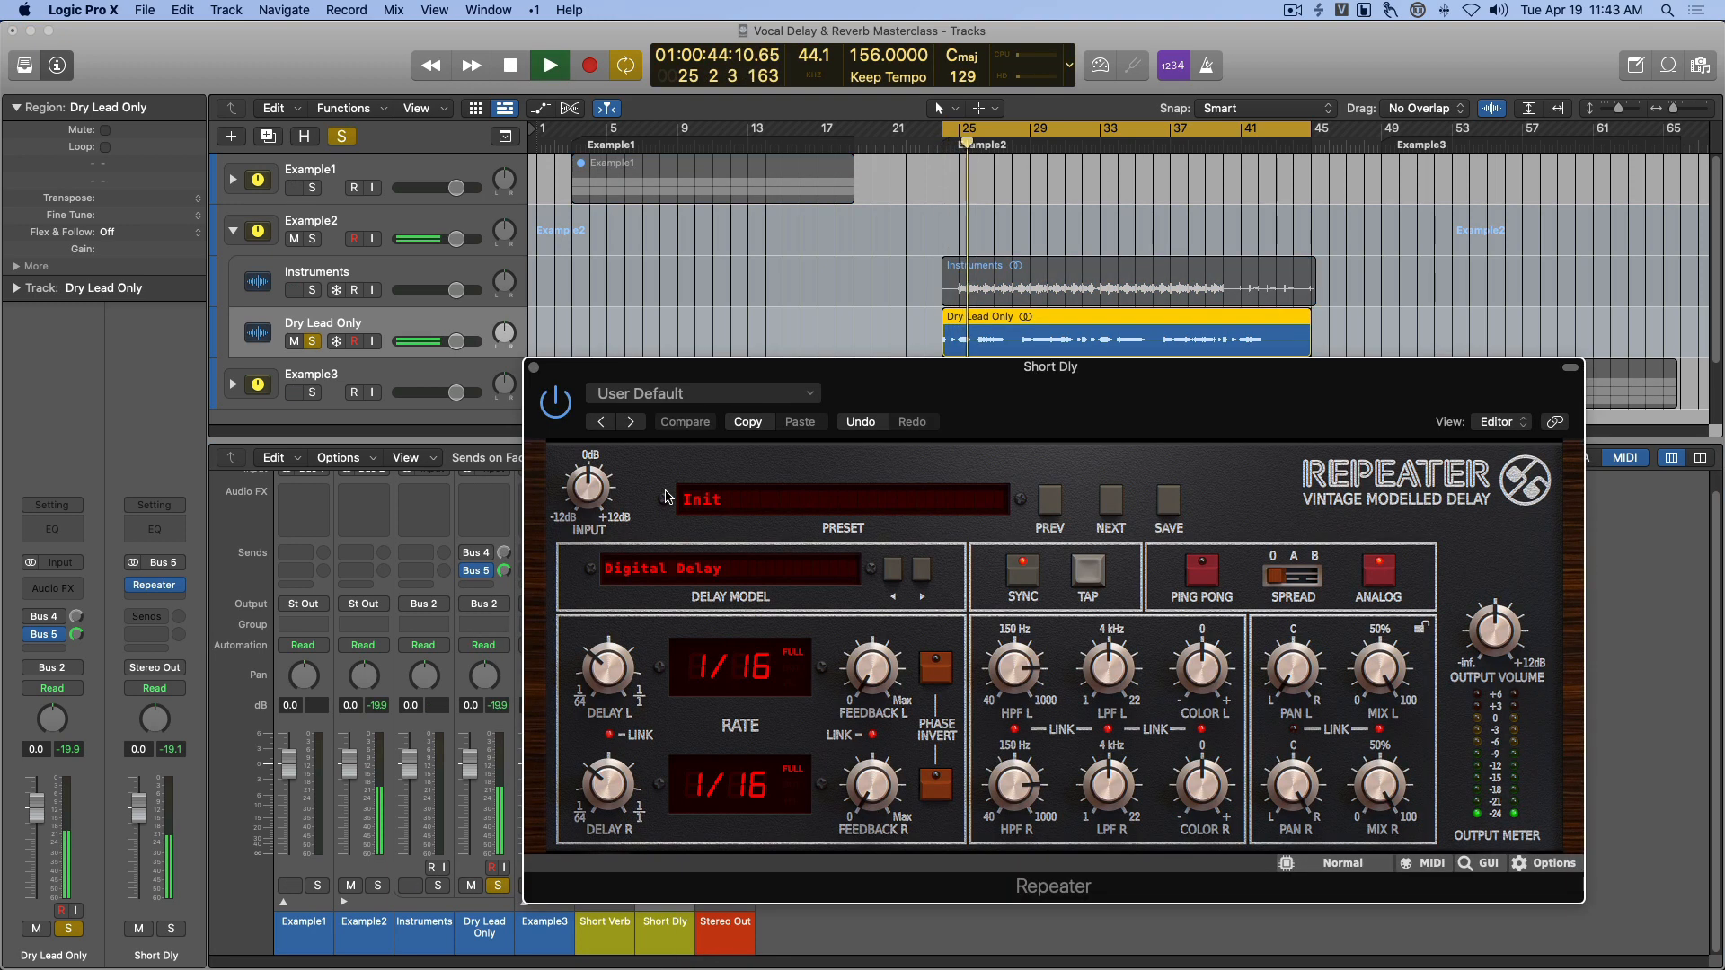
left_click(665, 497)
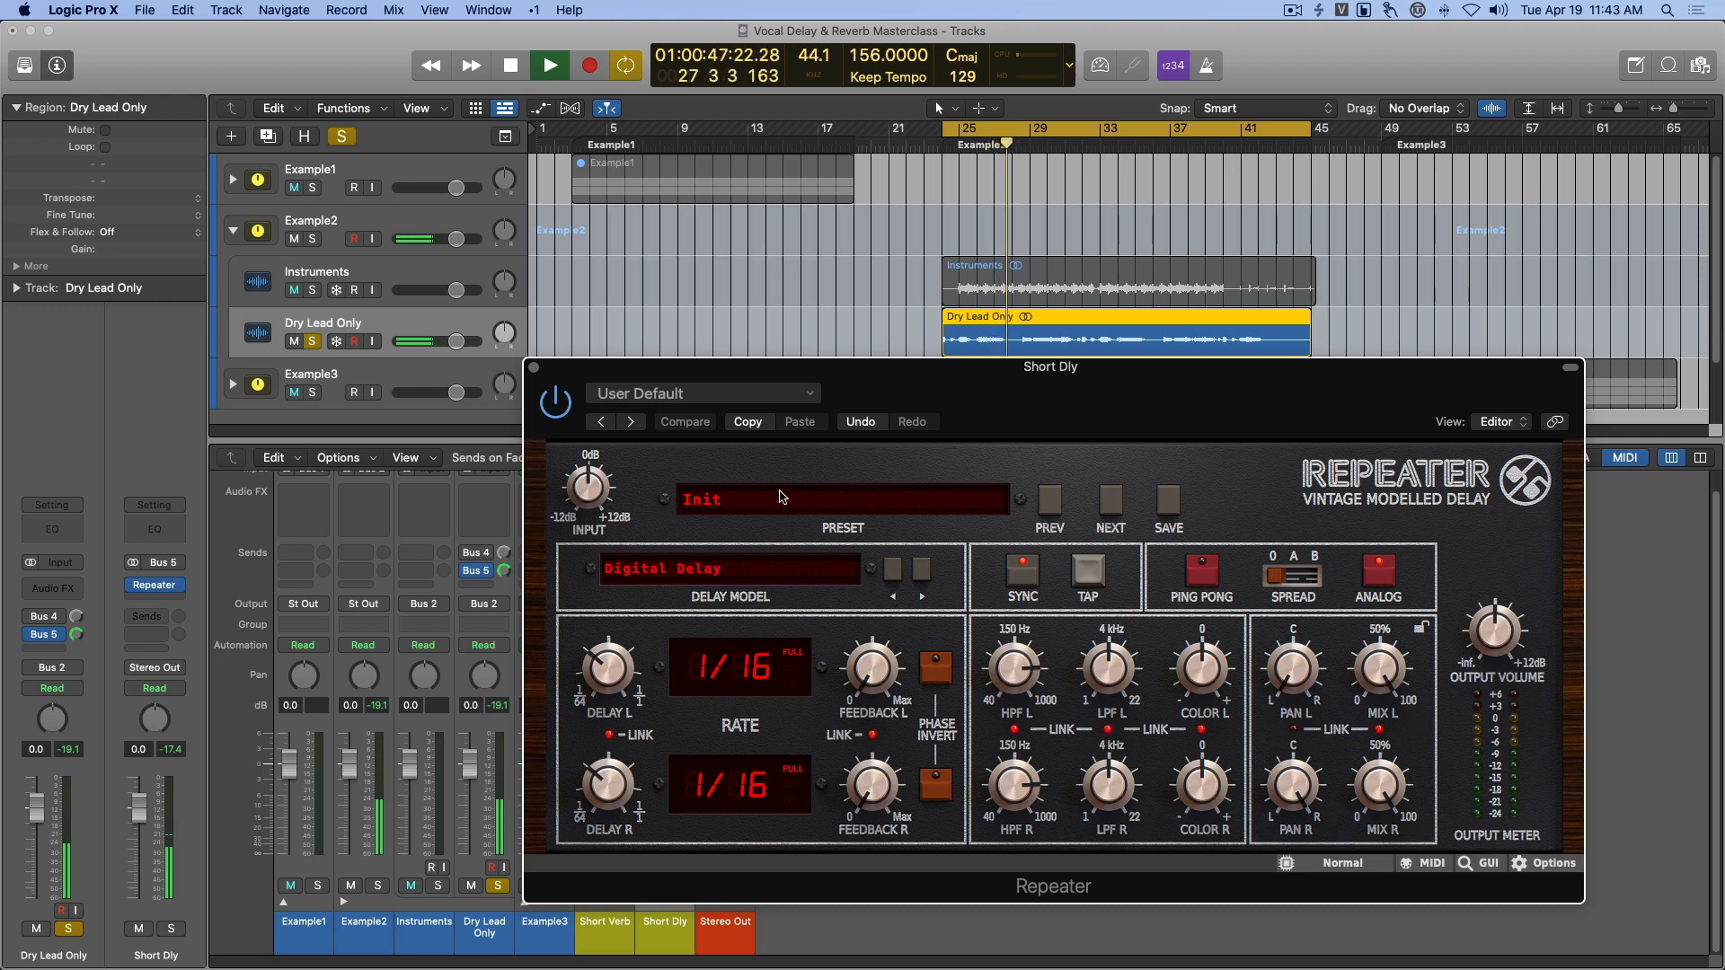
key("space")
left_click(535, 368)
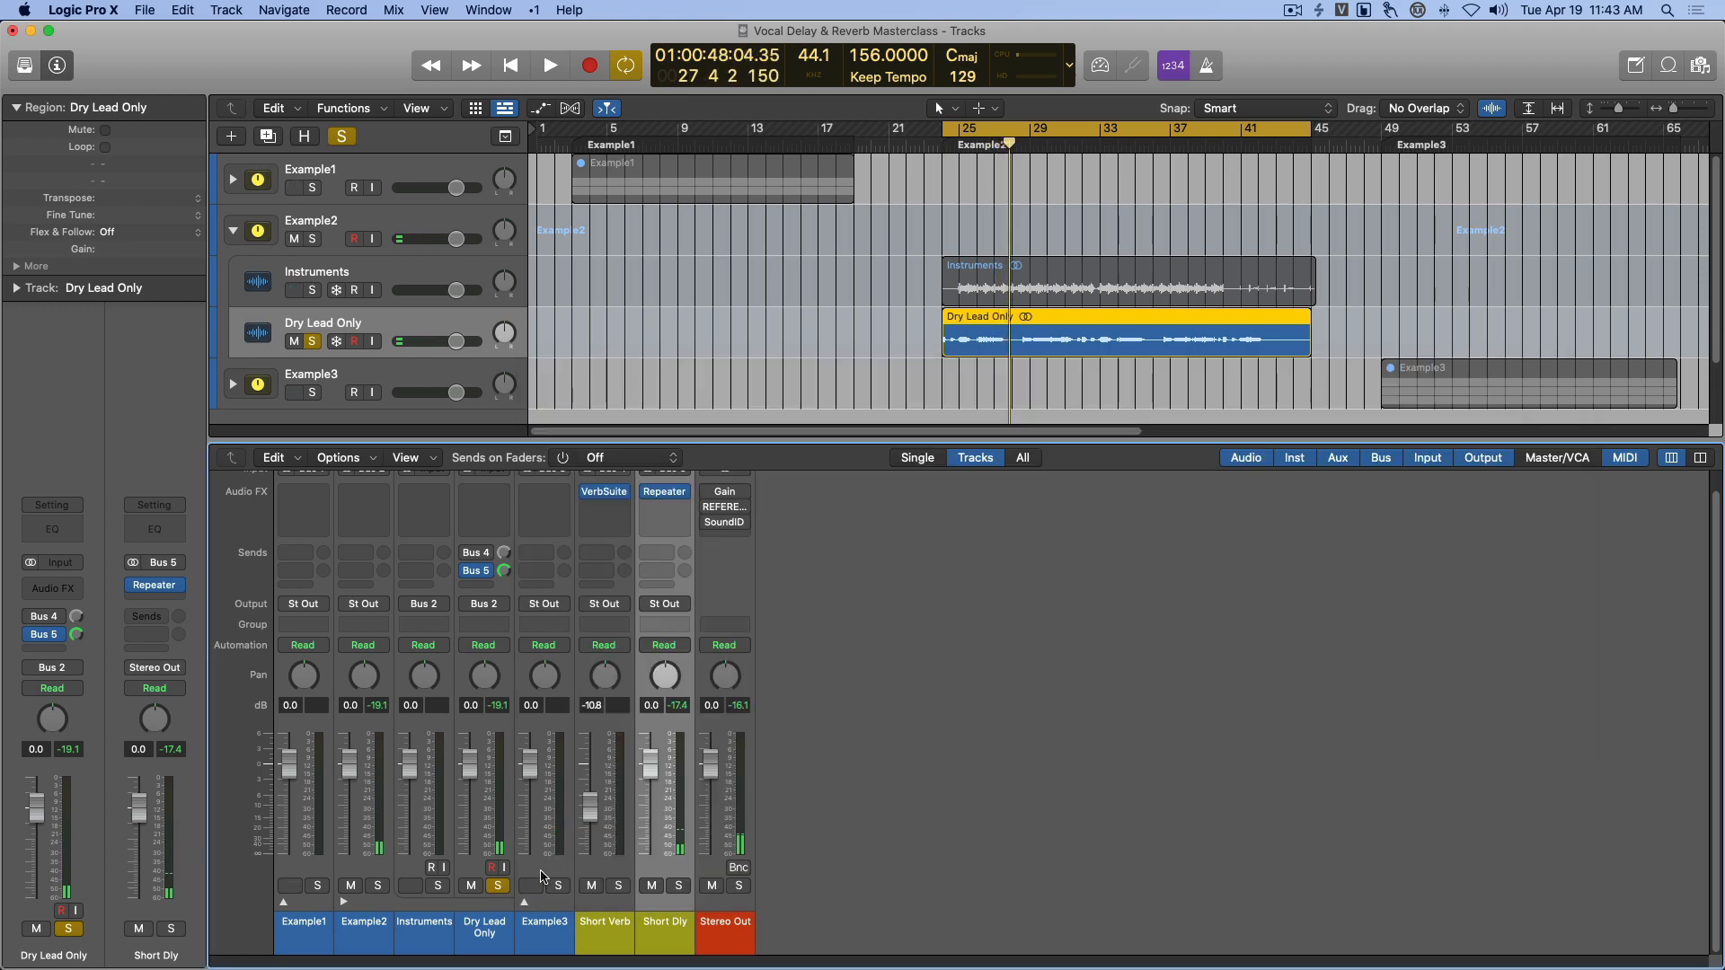
Unsolo Dry Lead Only and, during playback, raise the Short Dly fader from silence to -14.4 dB.
left_click(492, 918)
key("s")
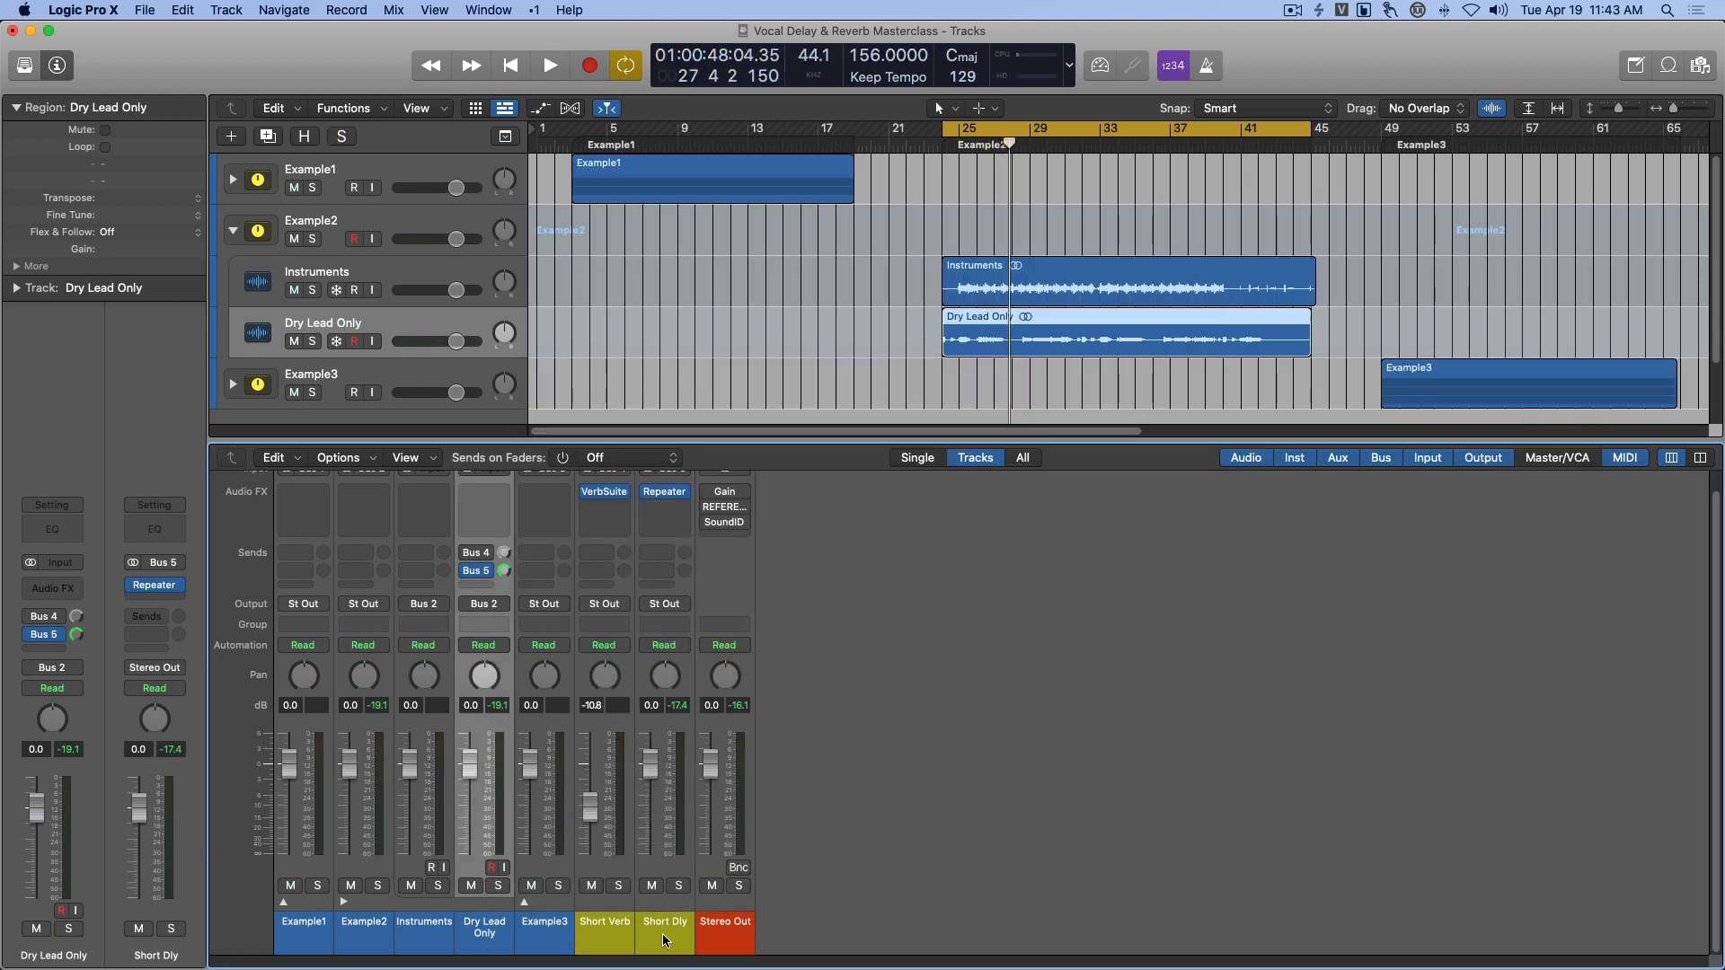
left_click(664, 941)
left_click_drag(650, 765, 654, 887)
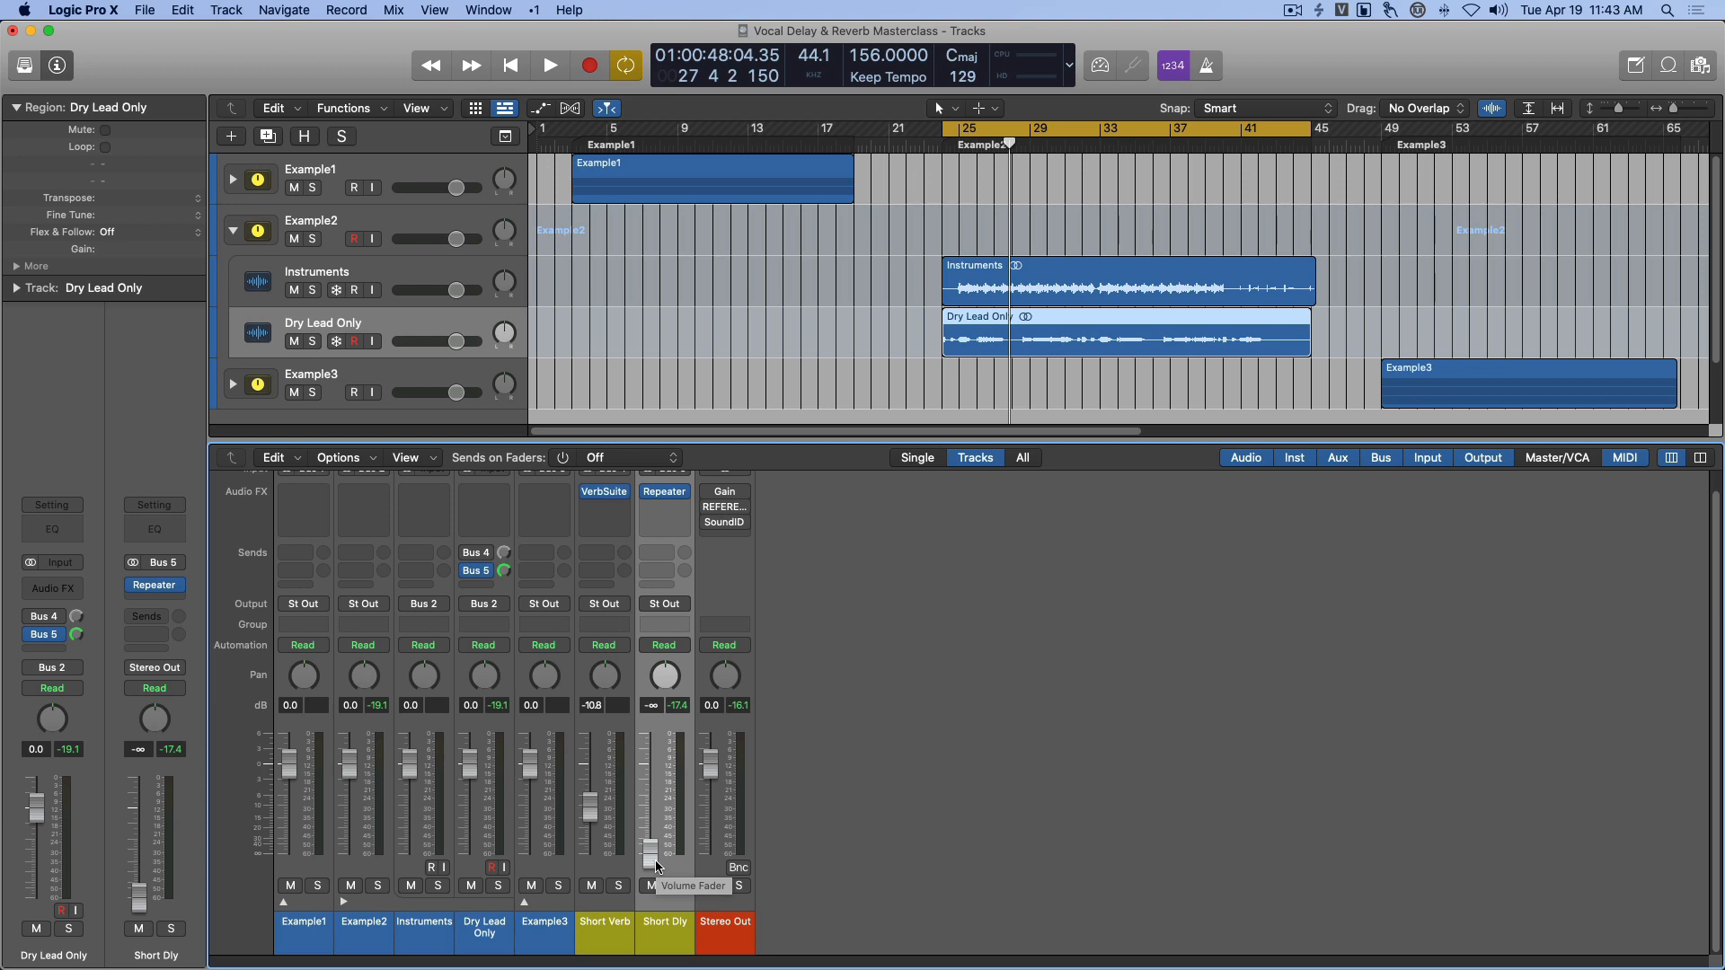
key("space")
left_click_drag(656, 863, 656, 830)
Compare the mix with and without the short delay by toggling Short Dly's mute during playback.
left_click(651, 886)
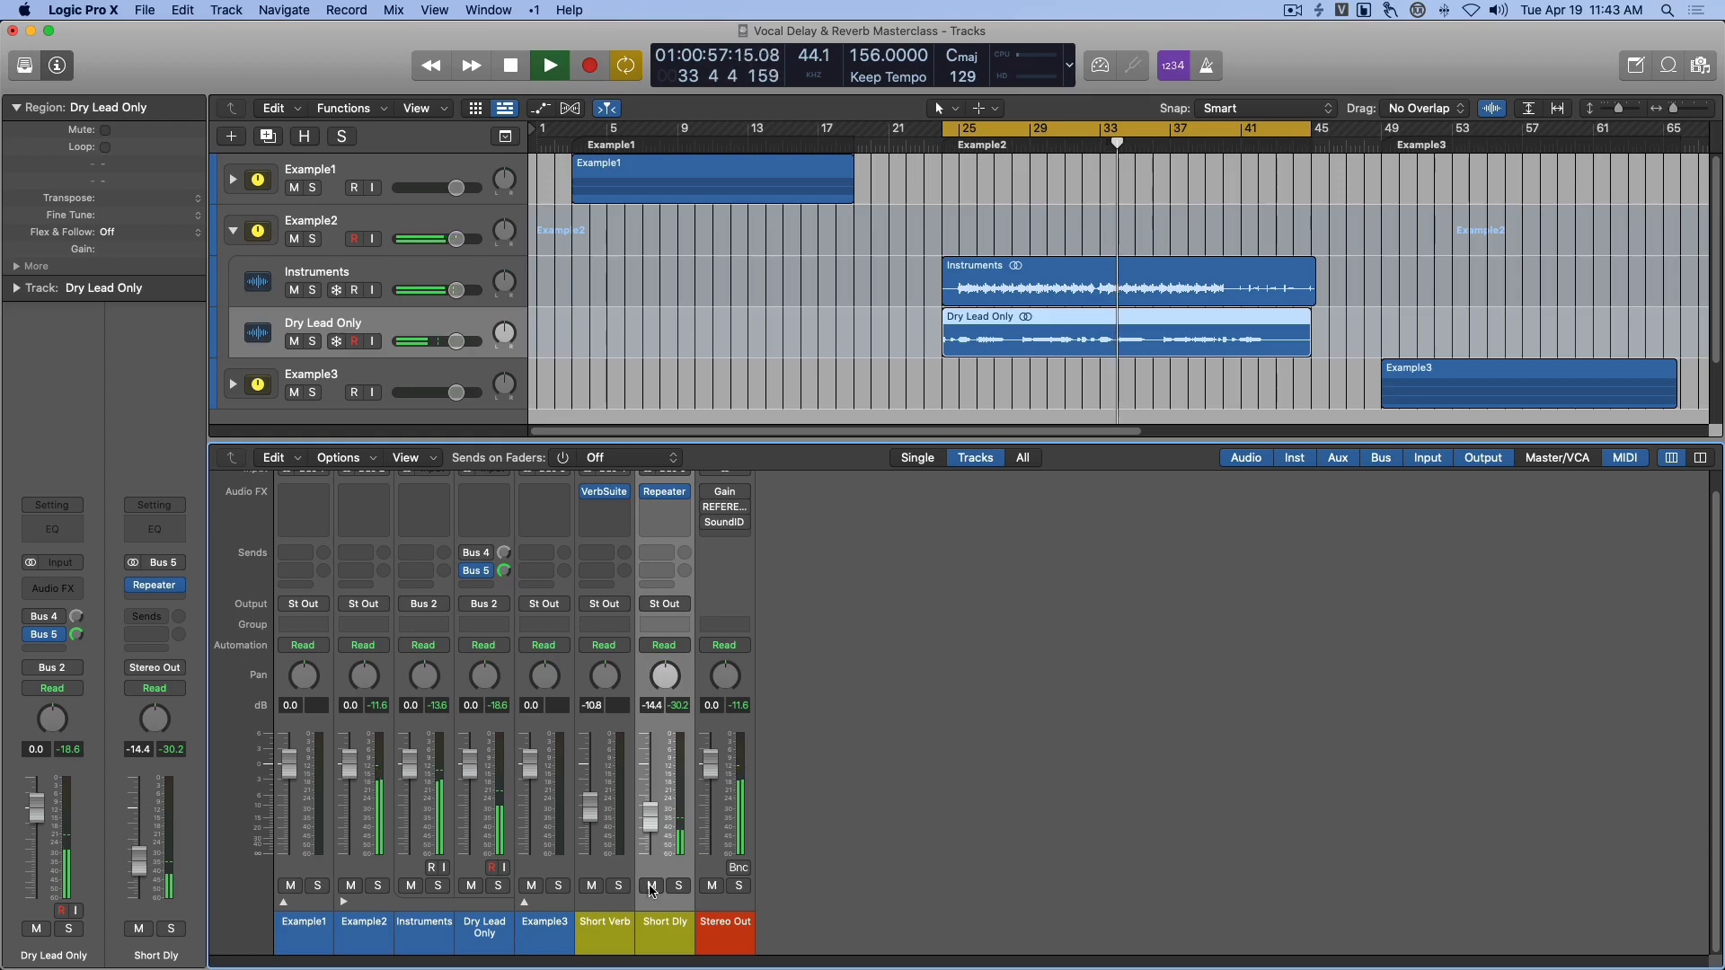
left_click(651, 886)
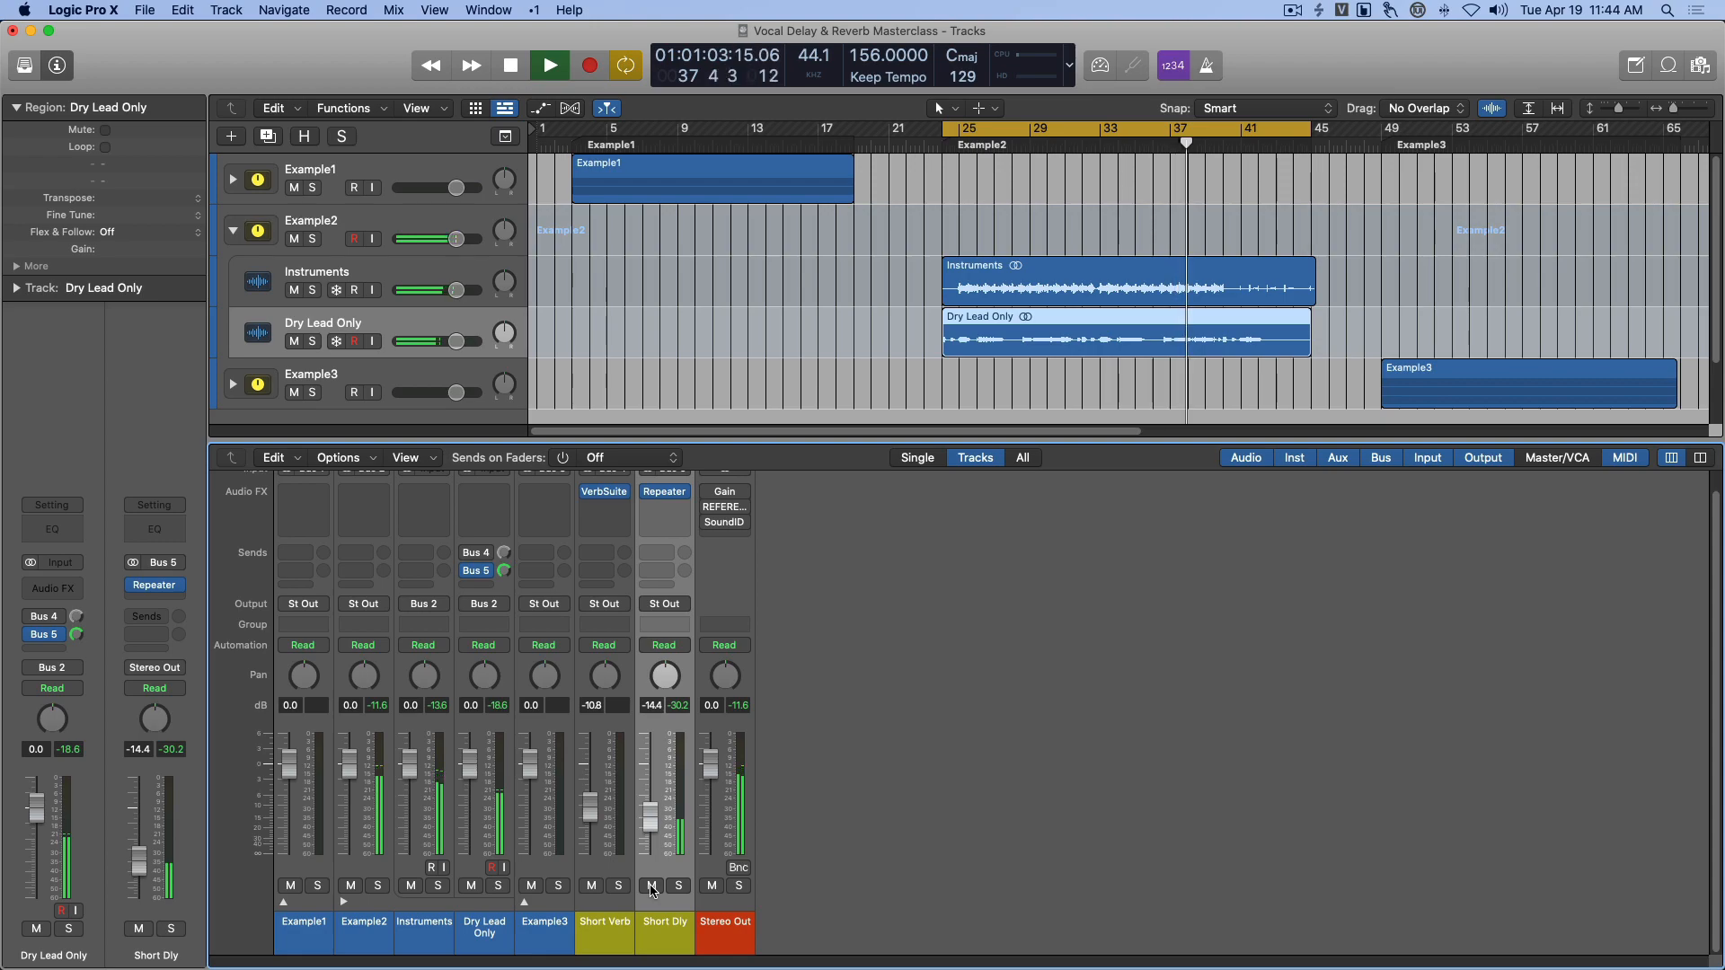
left_click(652, 886)
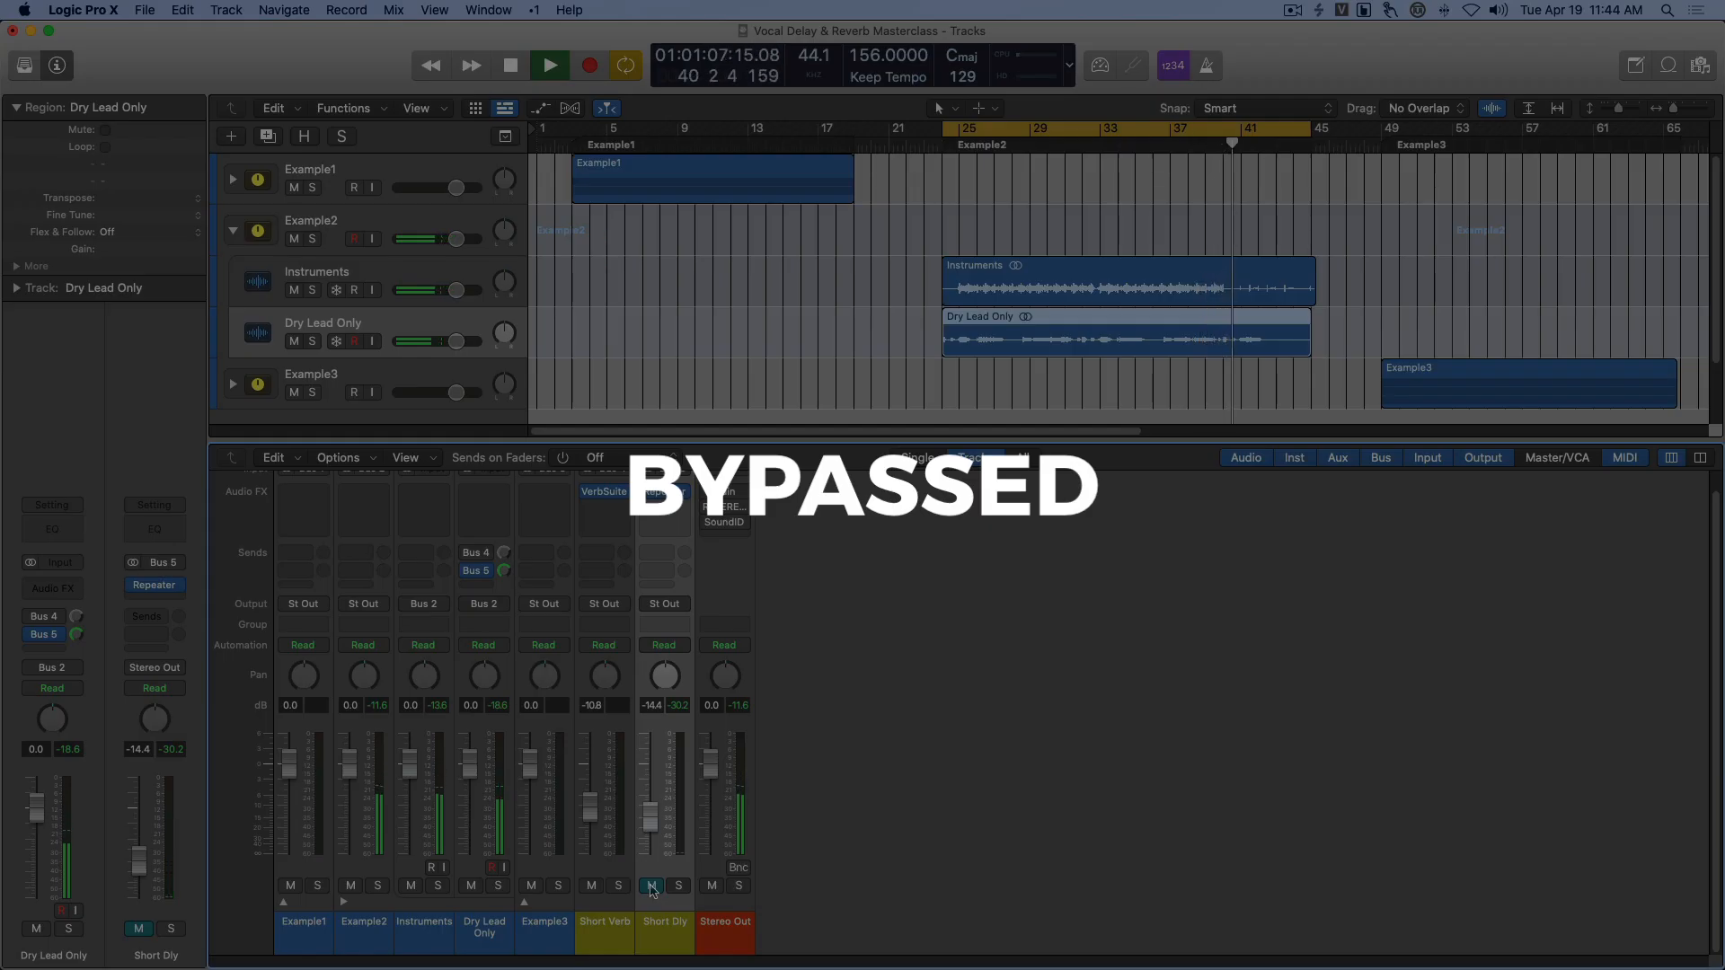
key("space")
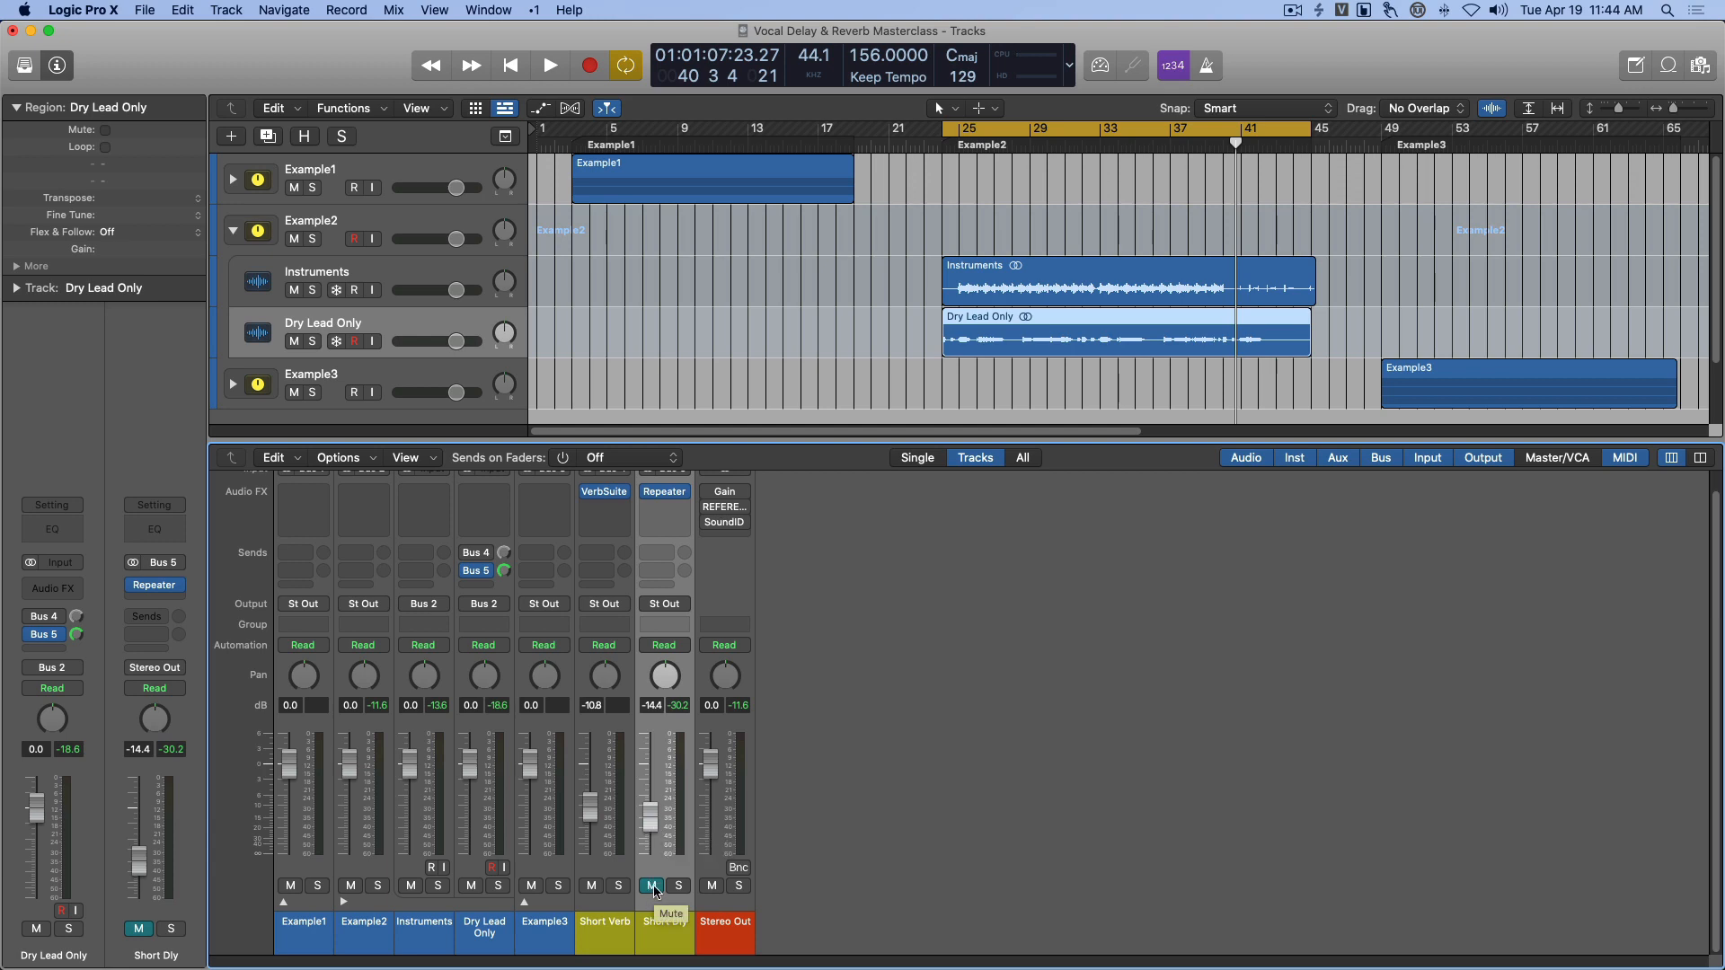
key("space")
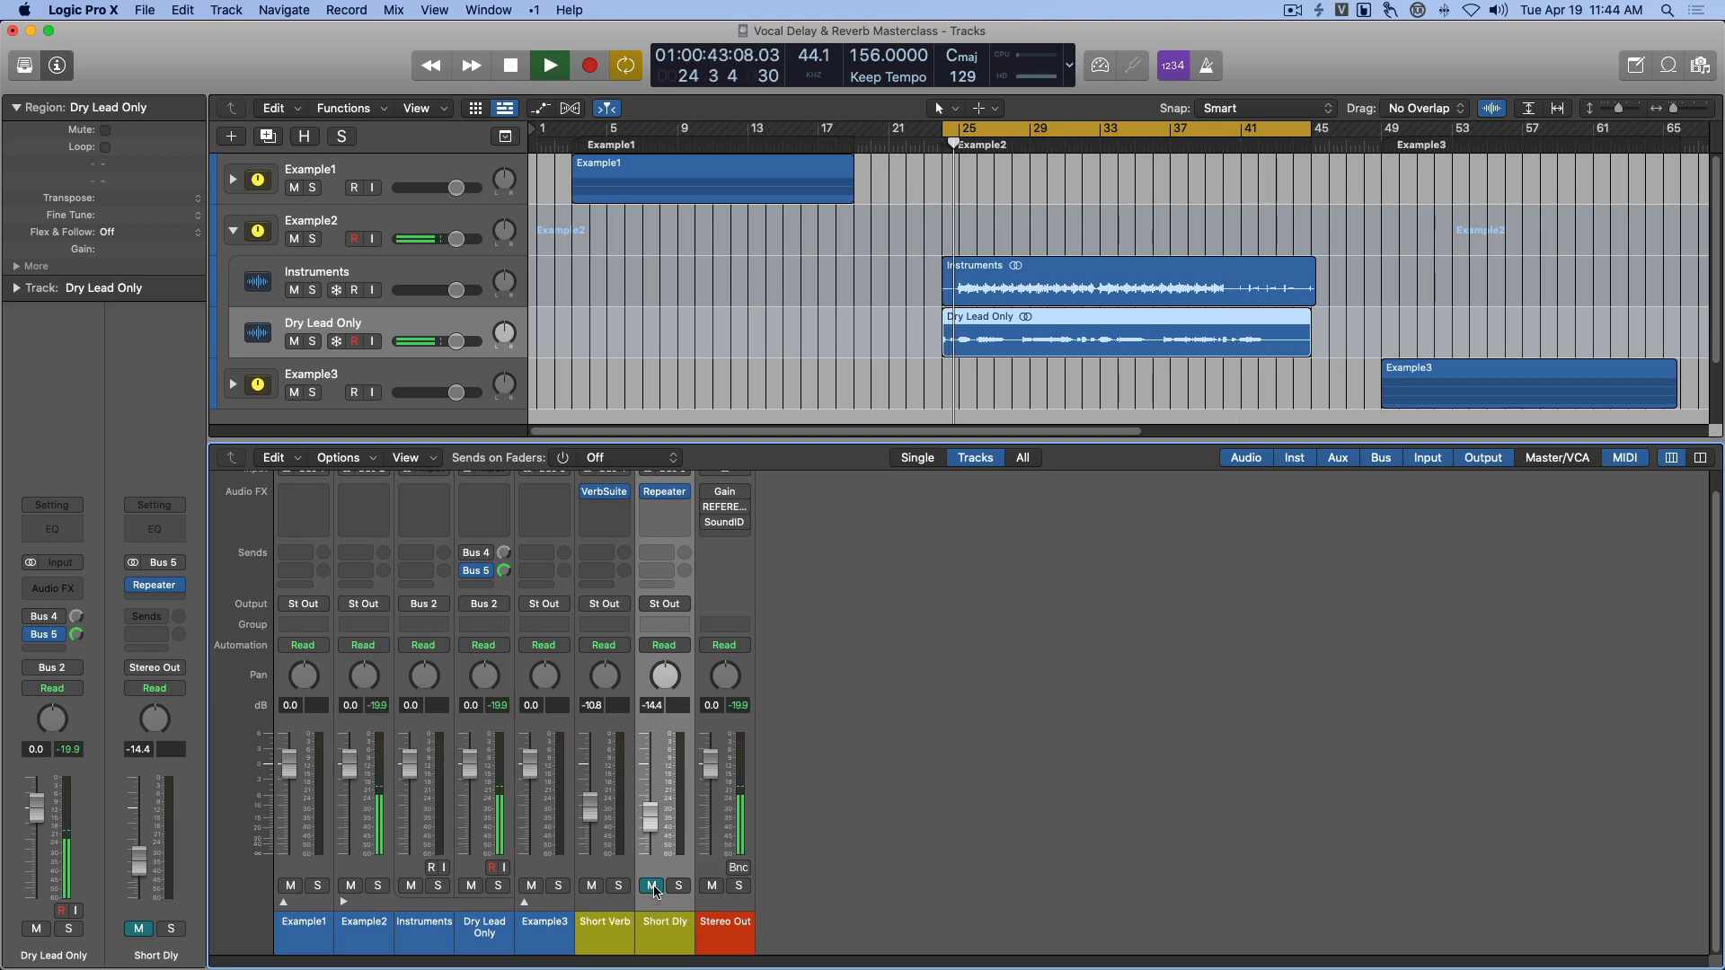
left_click(653, 887)
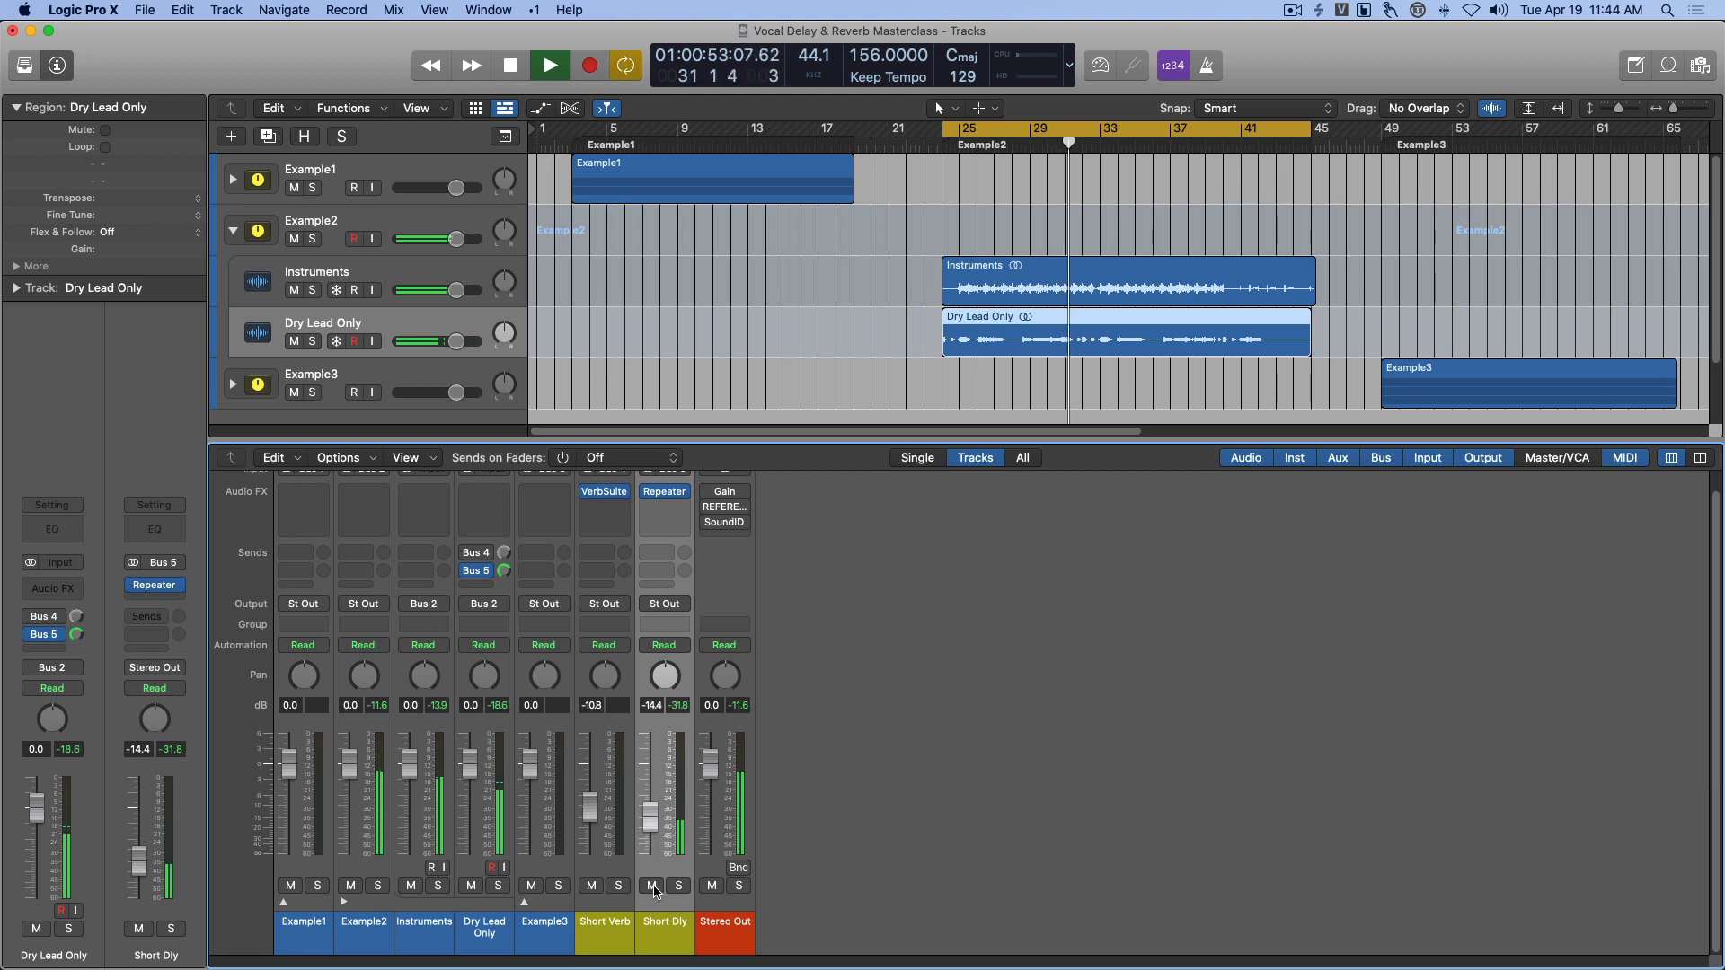
key("space")
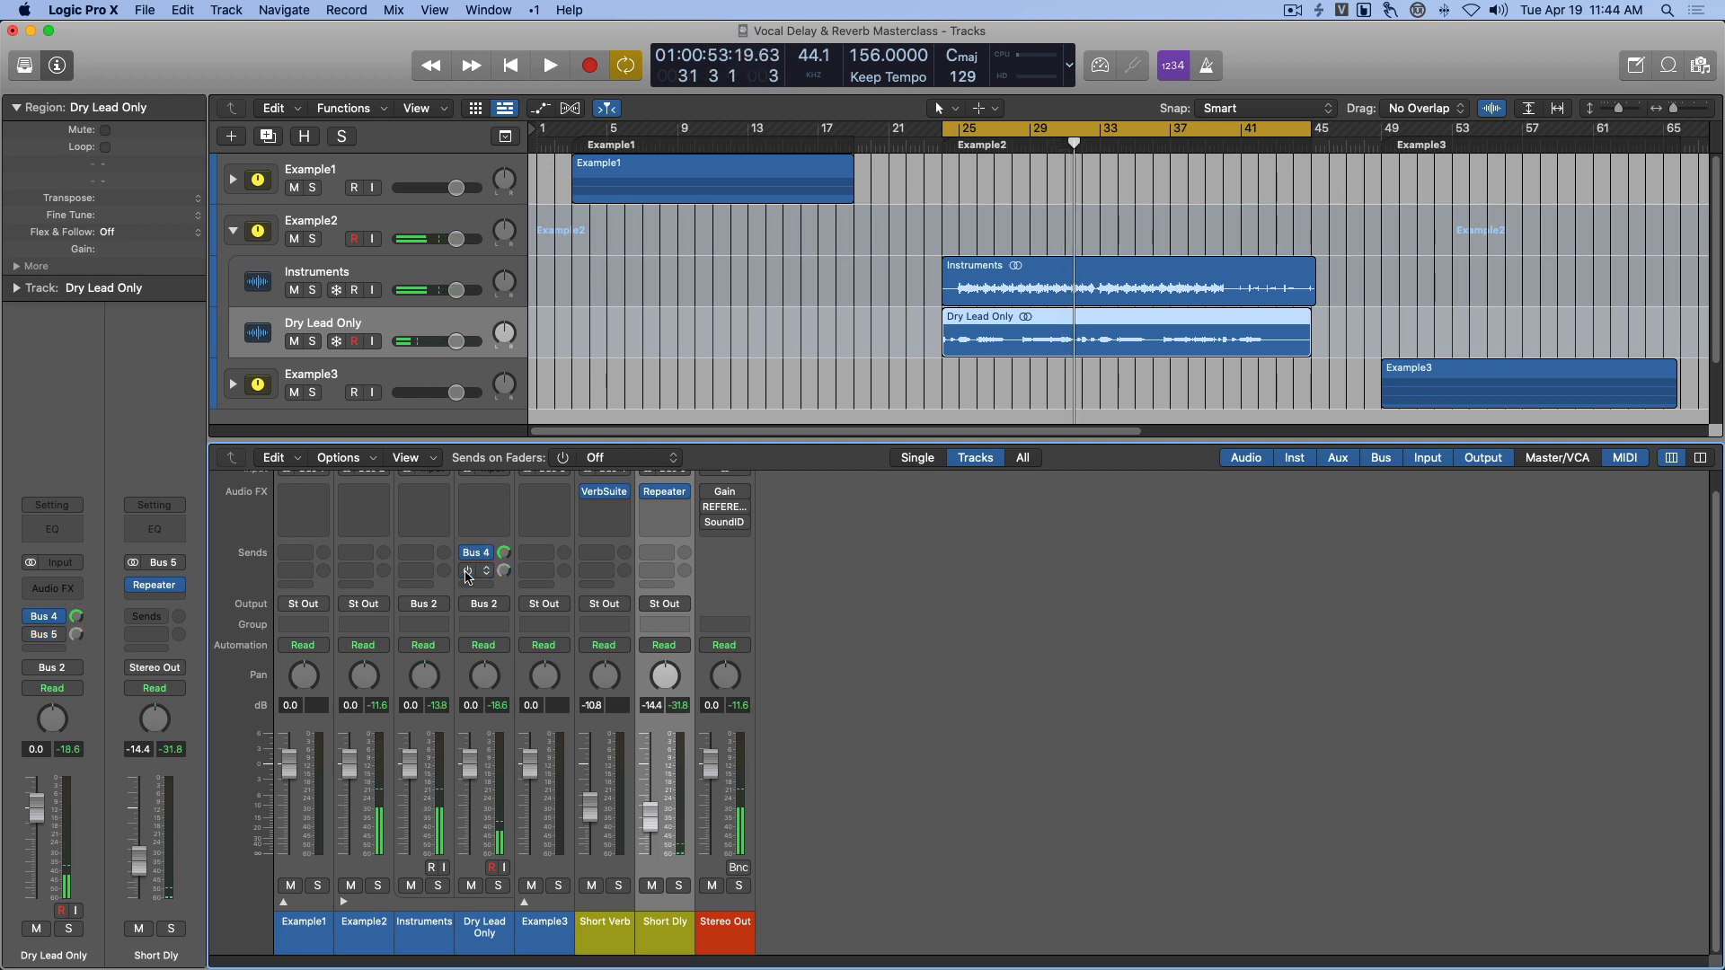
With the Bus 4 and Bus 5 sends active, alternate the Short Verb and Short Dly mutes during playback to compare reverb against delay.
left_click(604, 930)
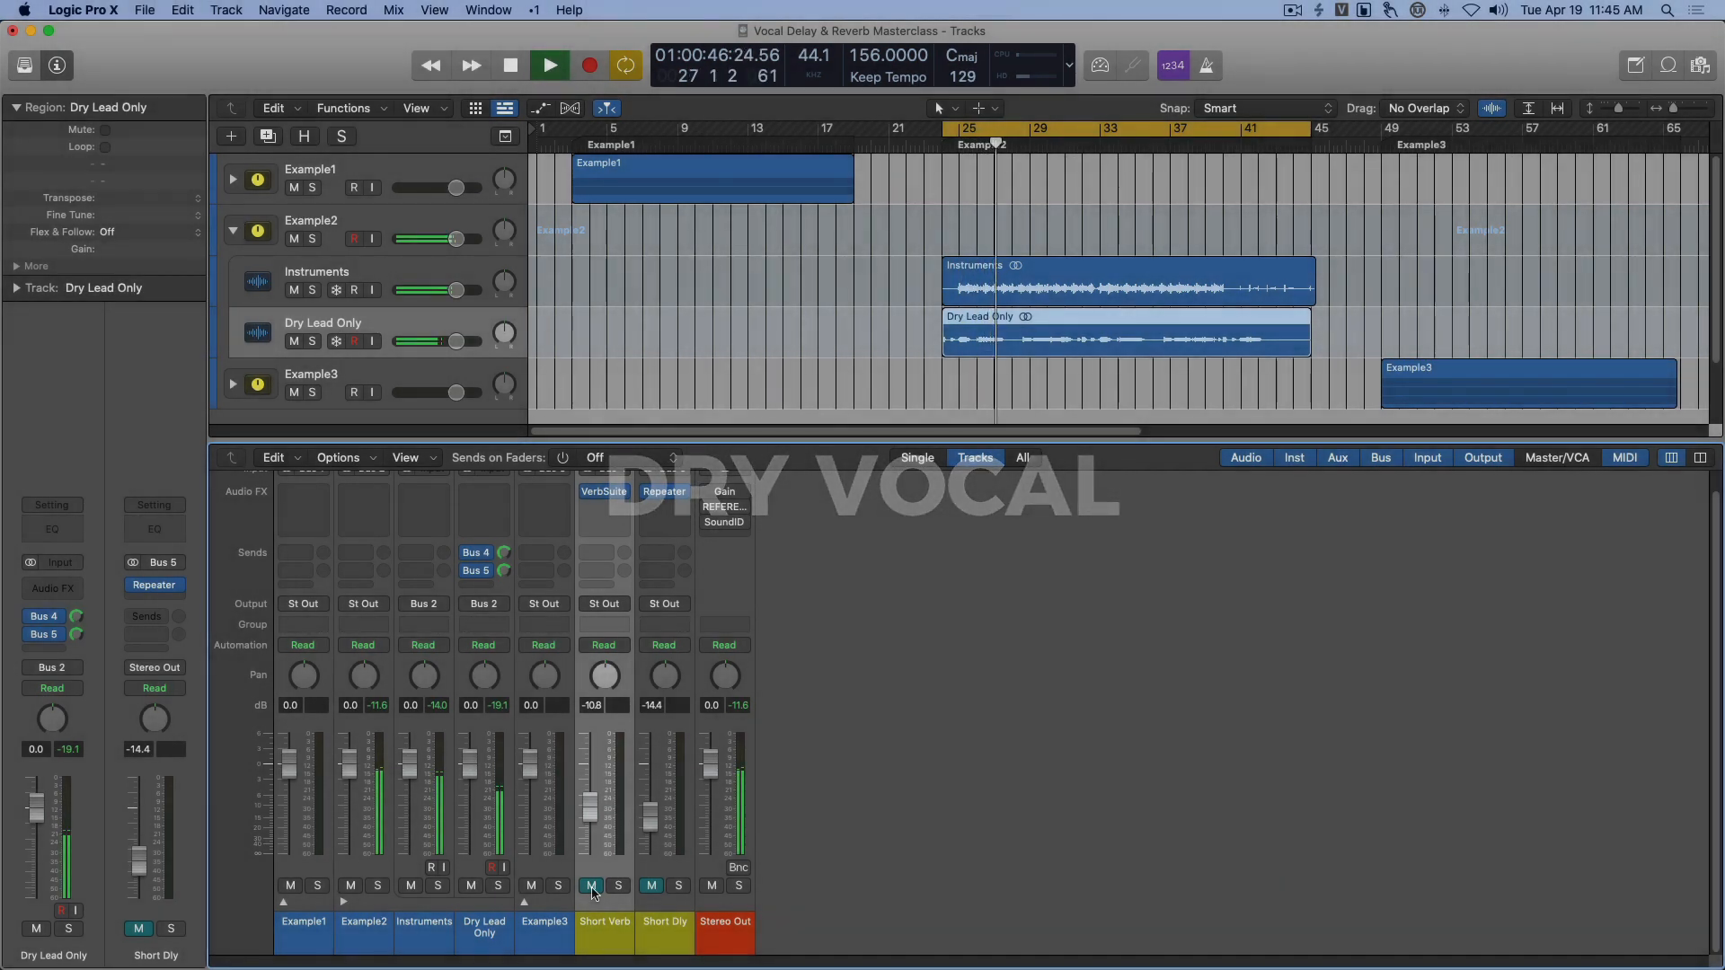
left_click(592, 887)
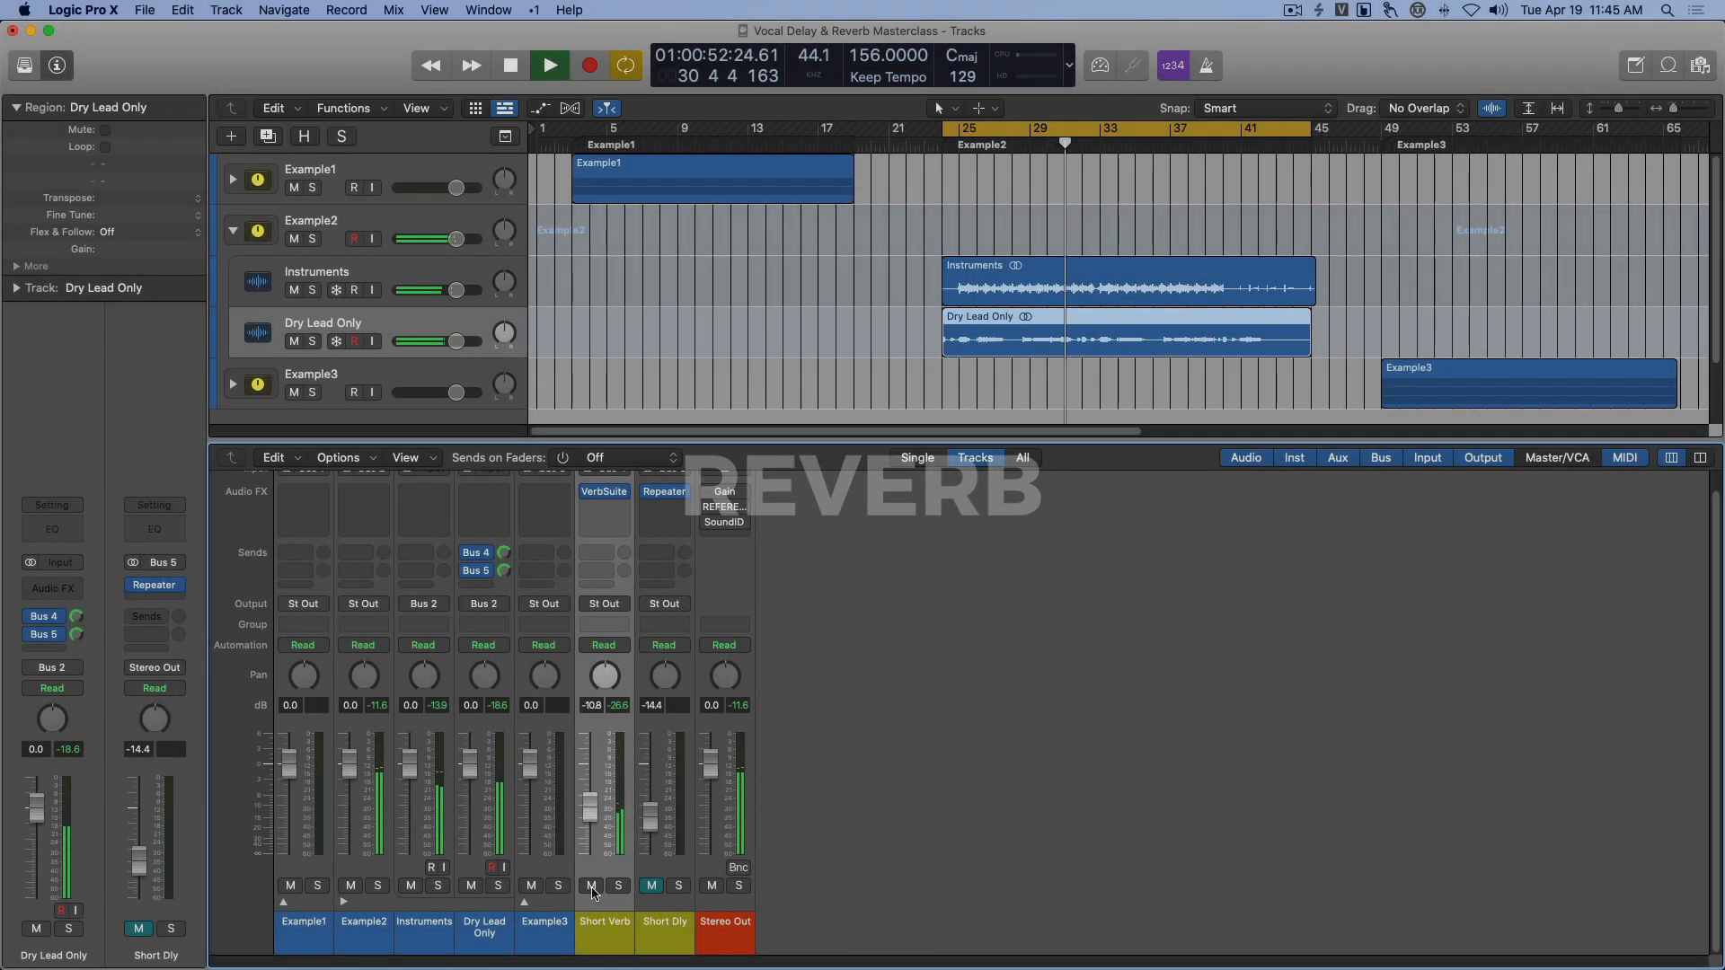
left_click(591, 887)
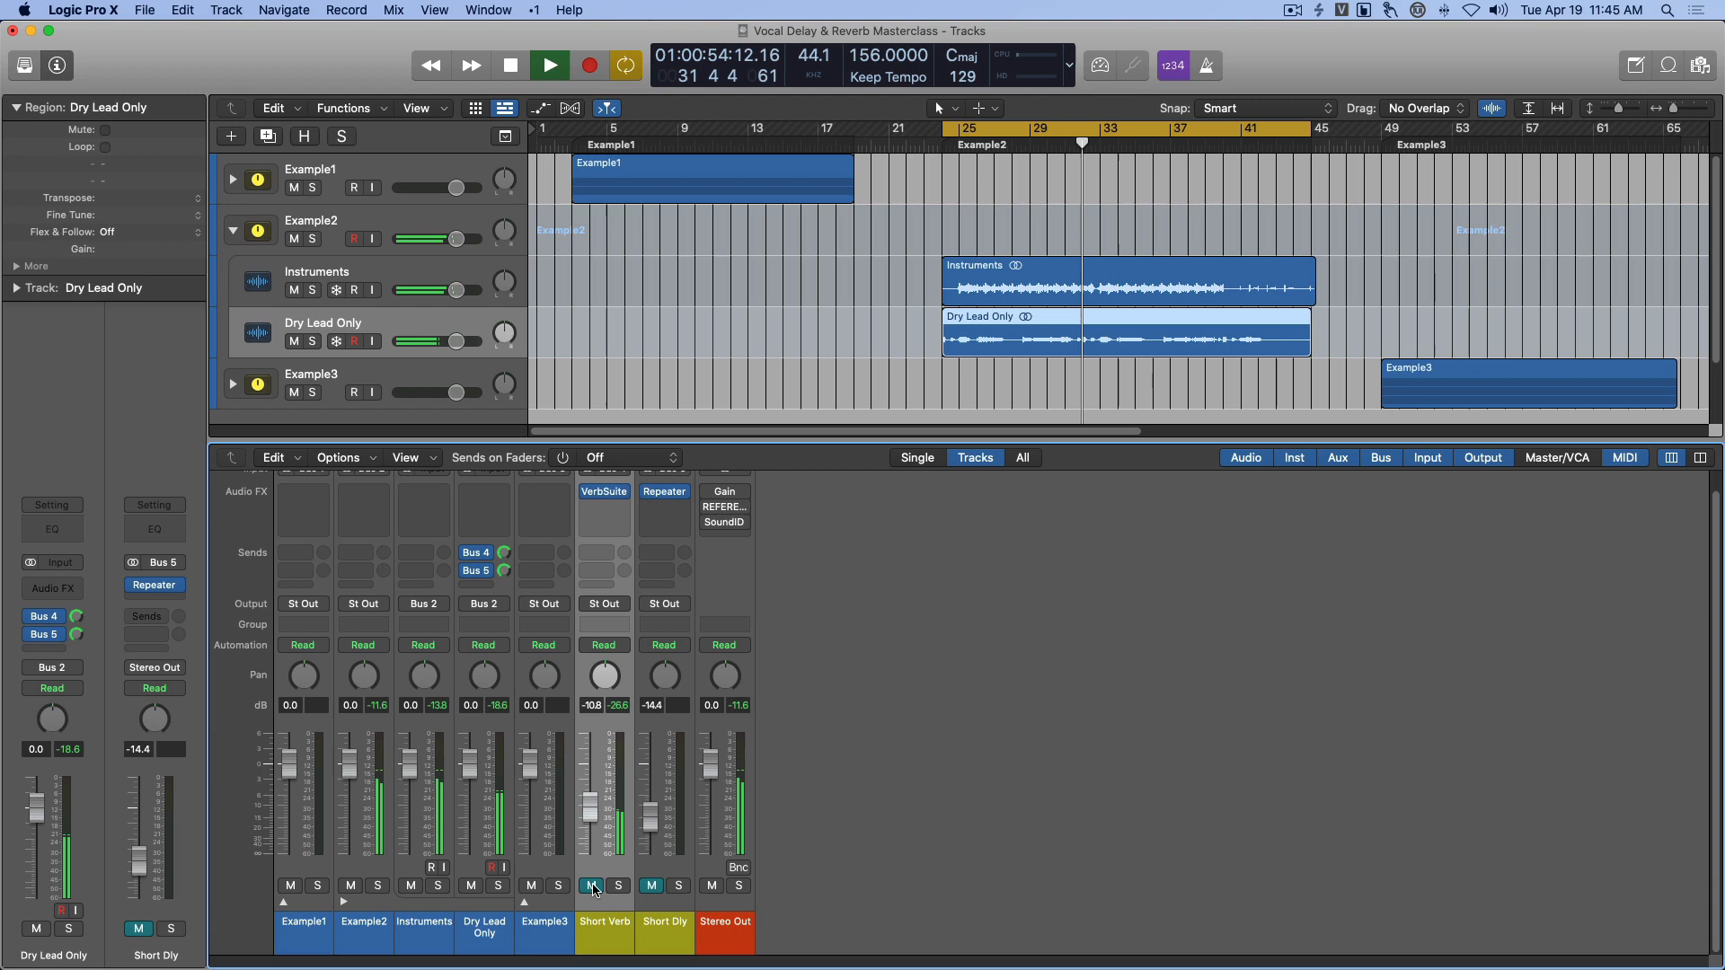
left_click(652, 888)
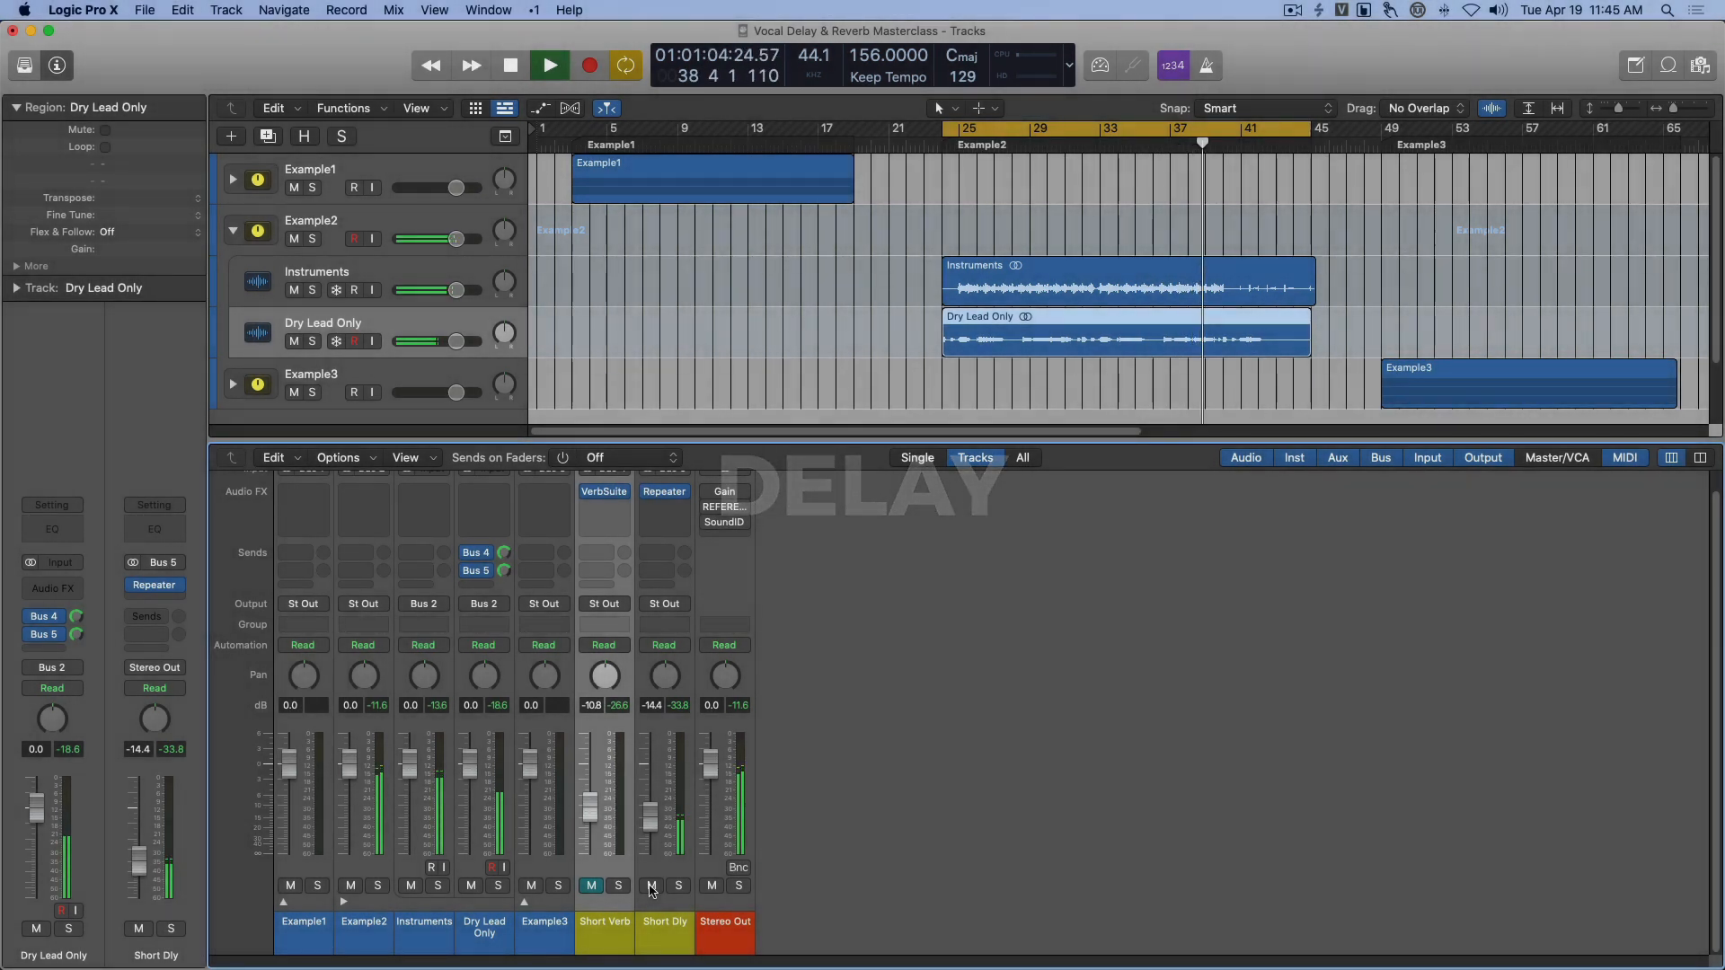
key("space")
left_click(642, 926)
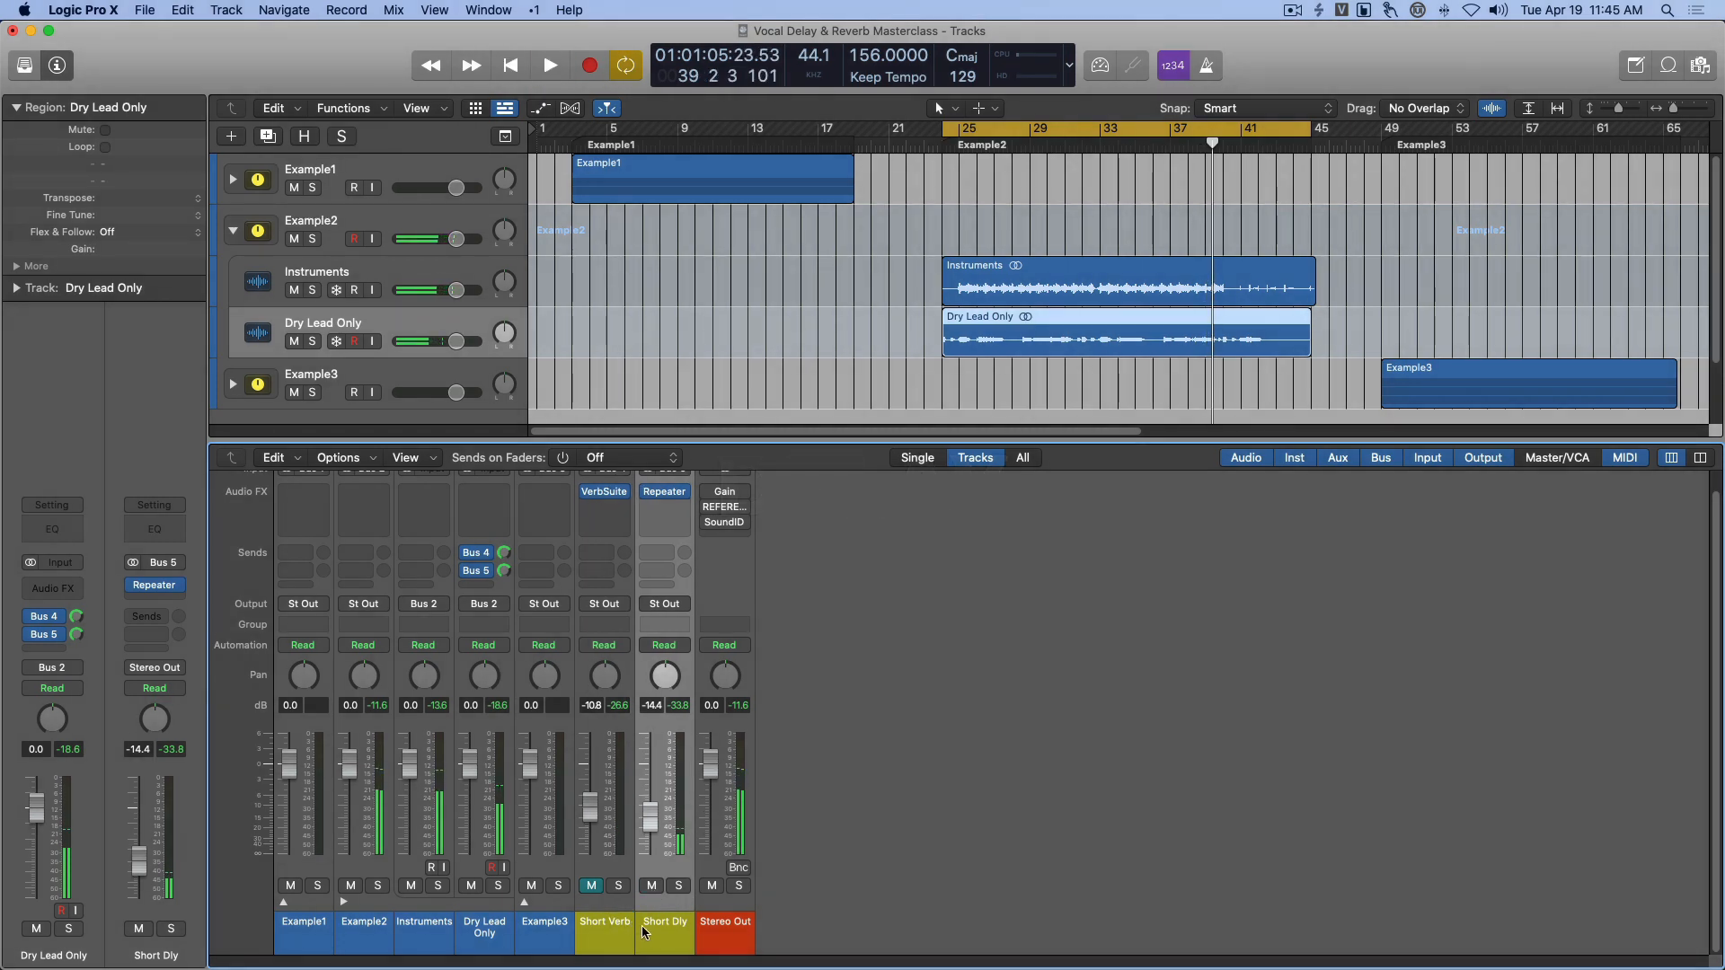
left_click(609, 933)
left_click(651, 931)
left_click(616, 932)
left_click(706, 930)
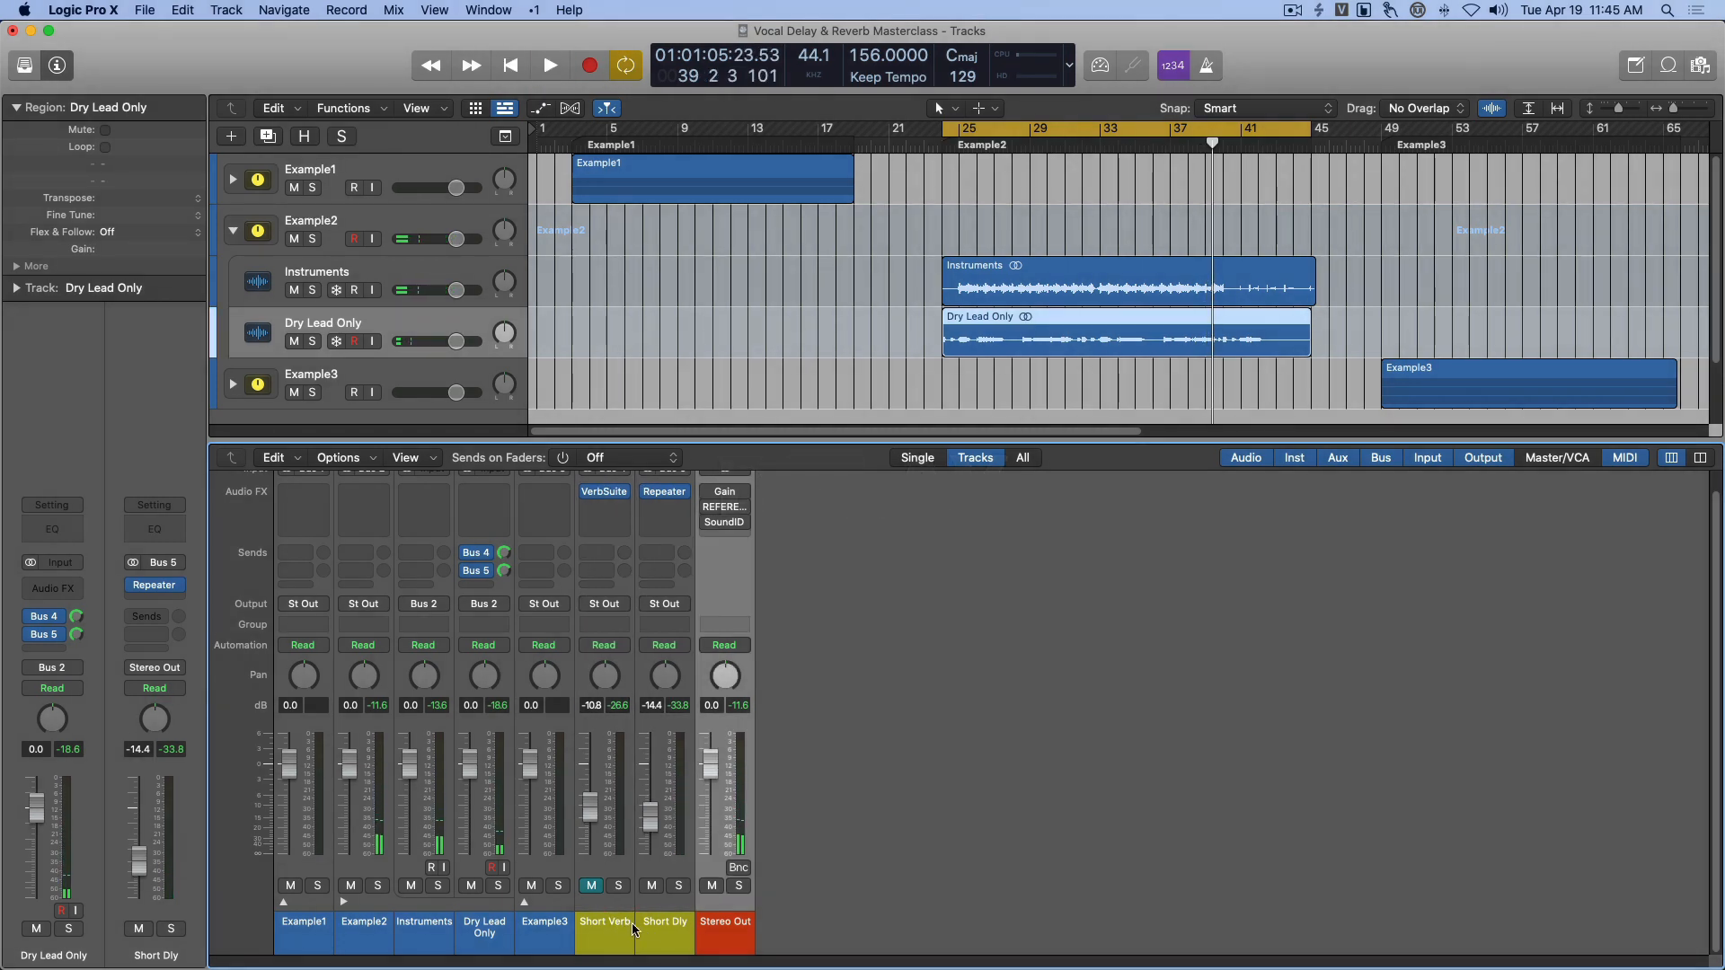
left_click(620, 931)
left_click(665, 925)
Unmute the Short Verb channel and mute the Short Dly channel.
left_click(586, 930)
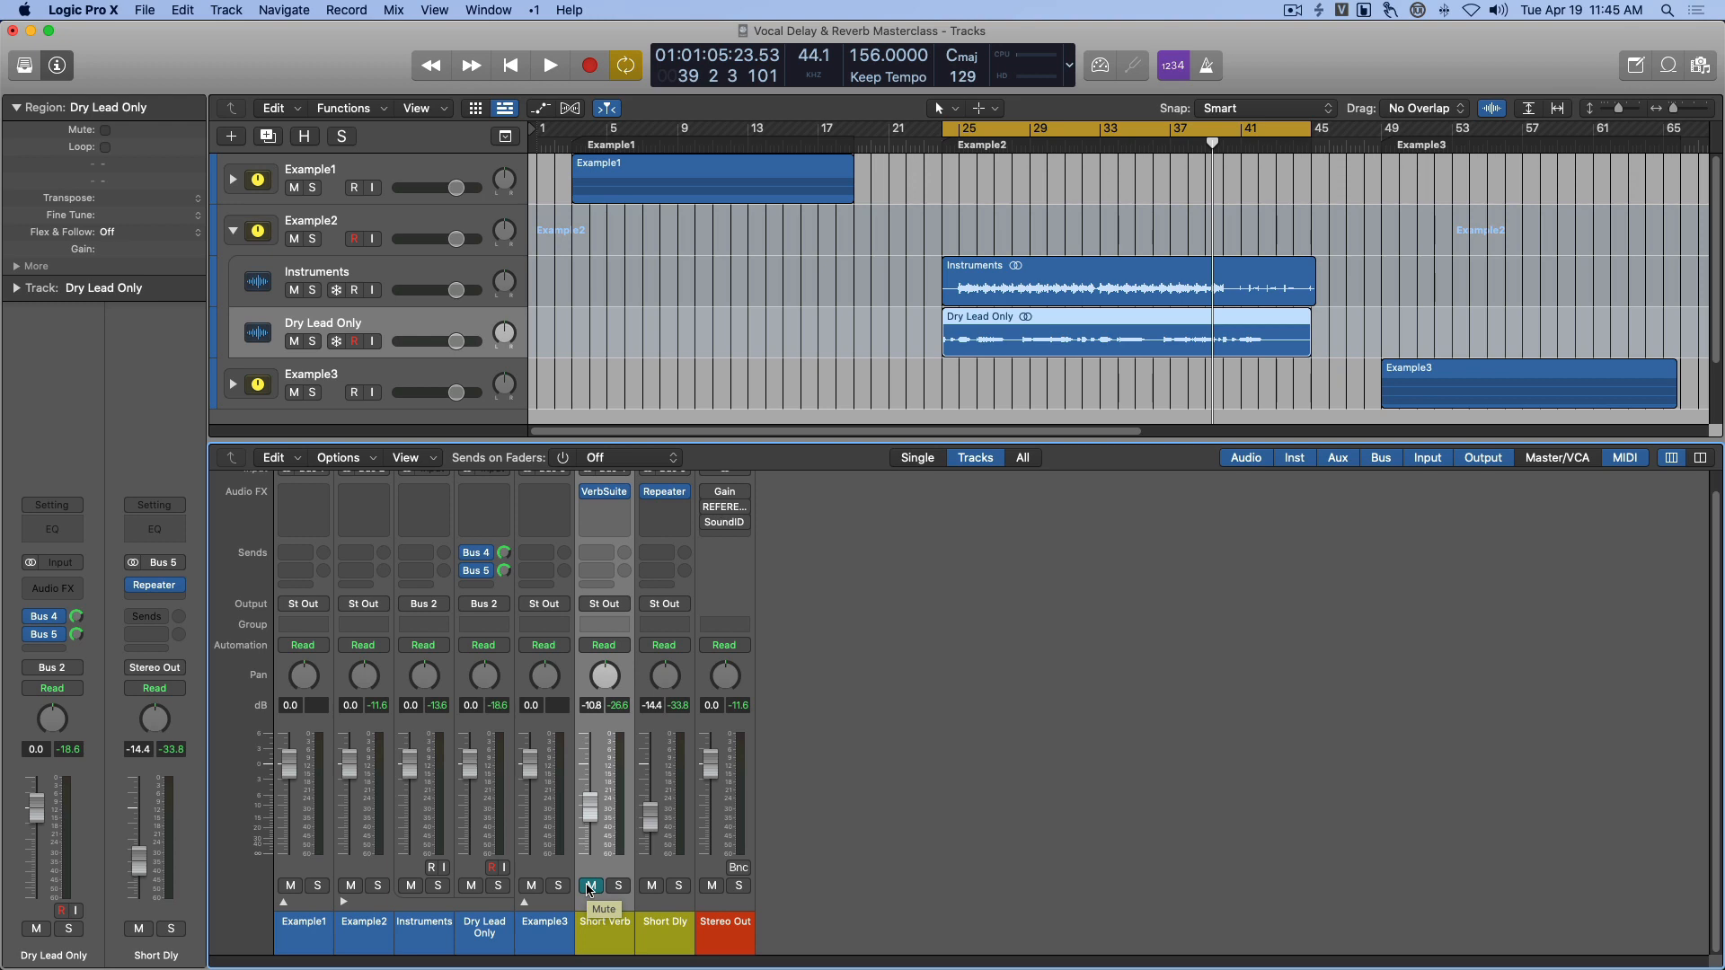
left_click(663, 928)
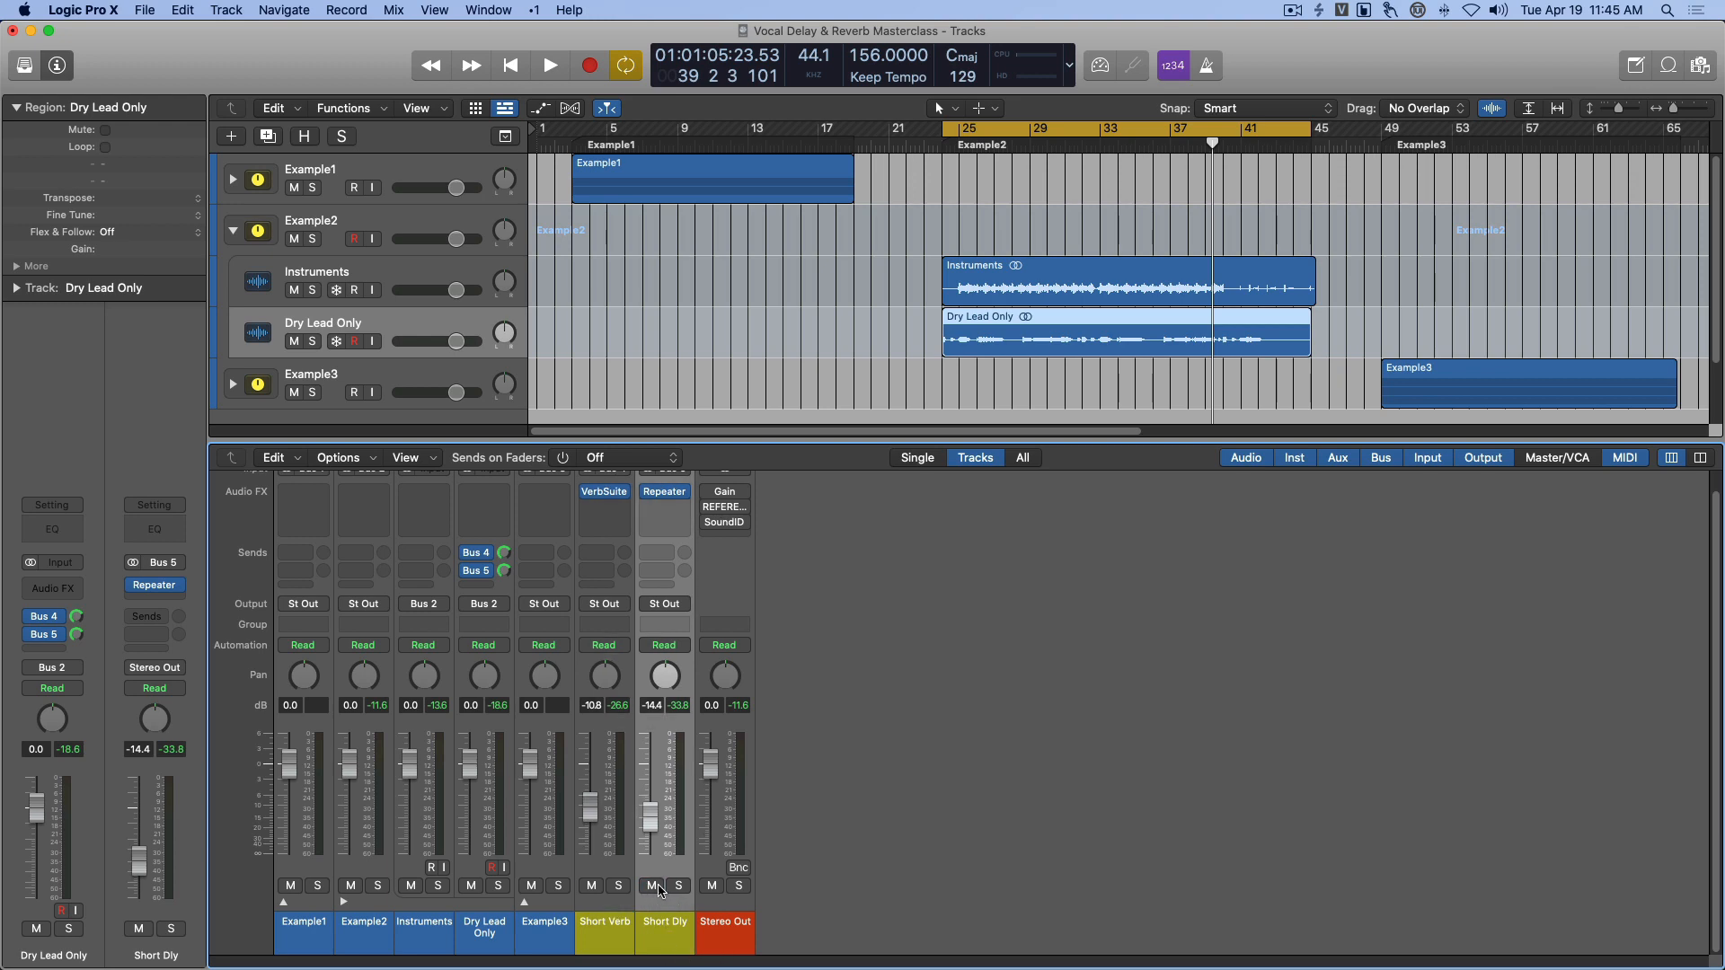
left_click(651, 887)
left_click(608, 937)
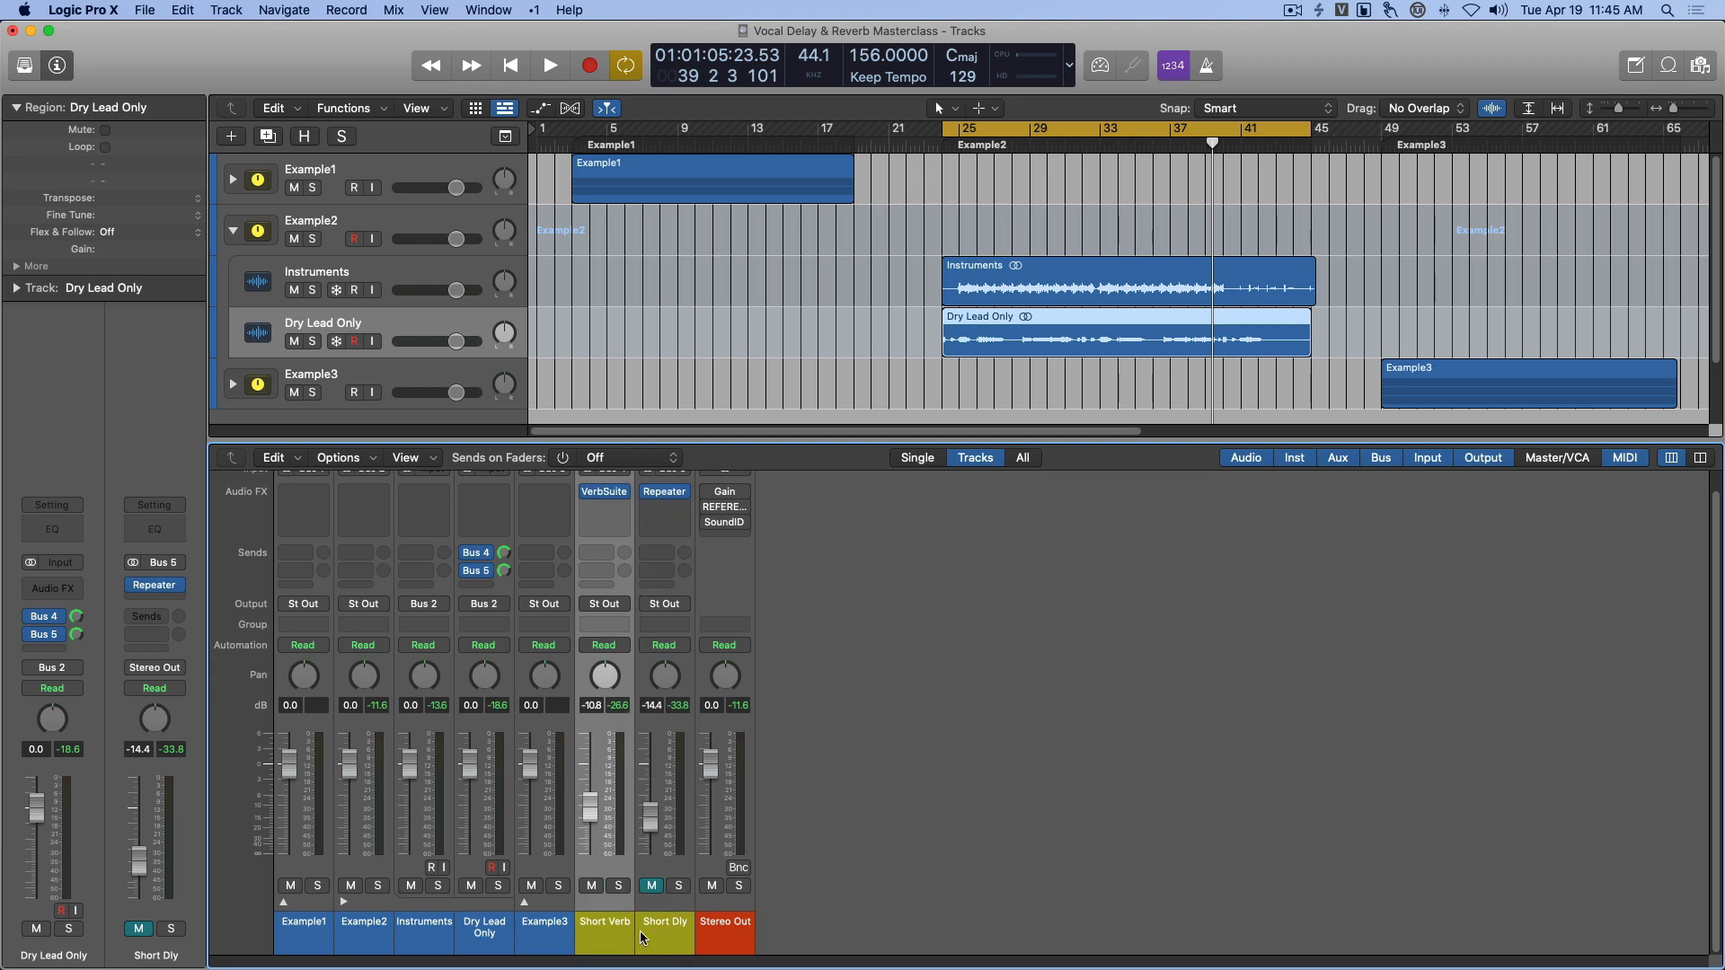
left_click(645, 939)
left_click(619, 937)
left_click(649, 937)
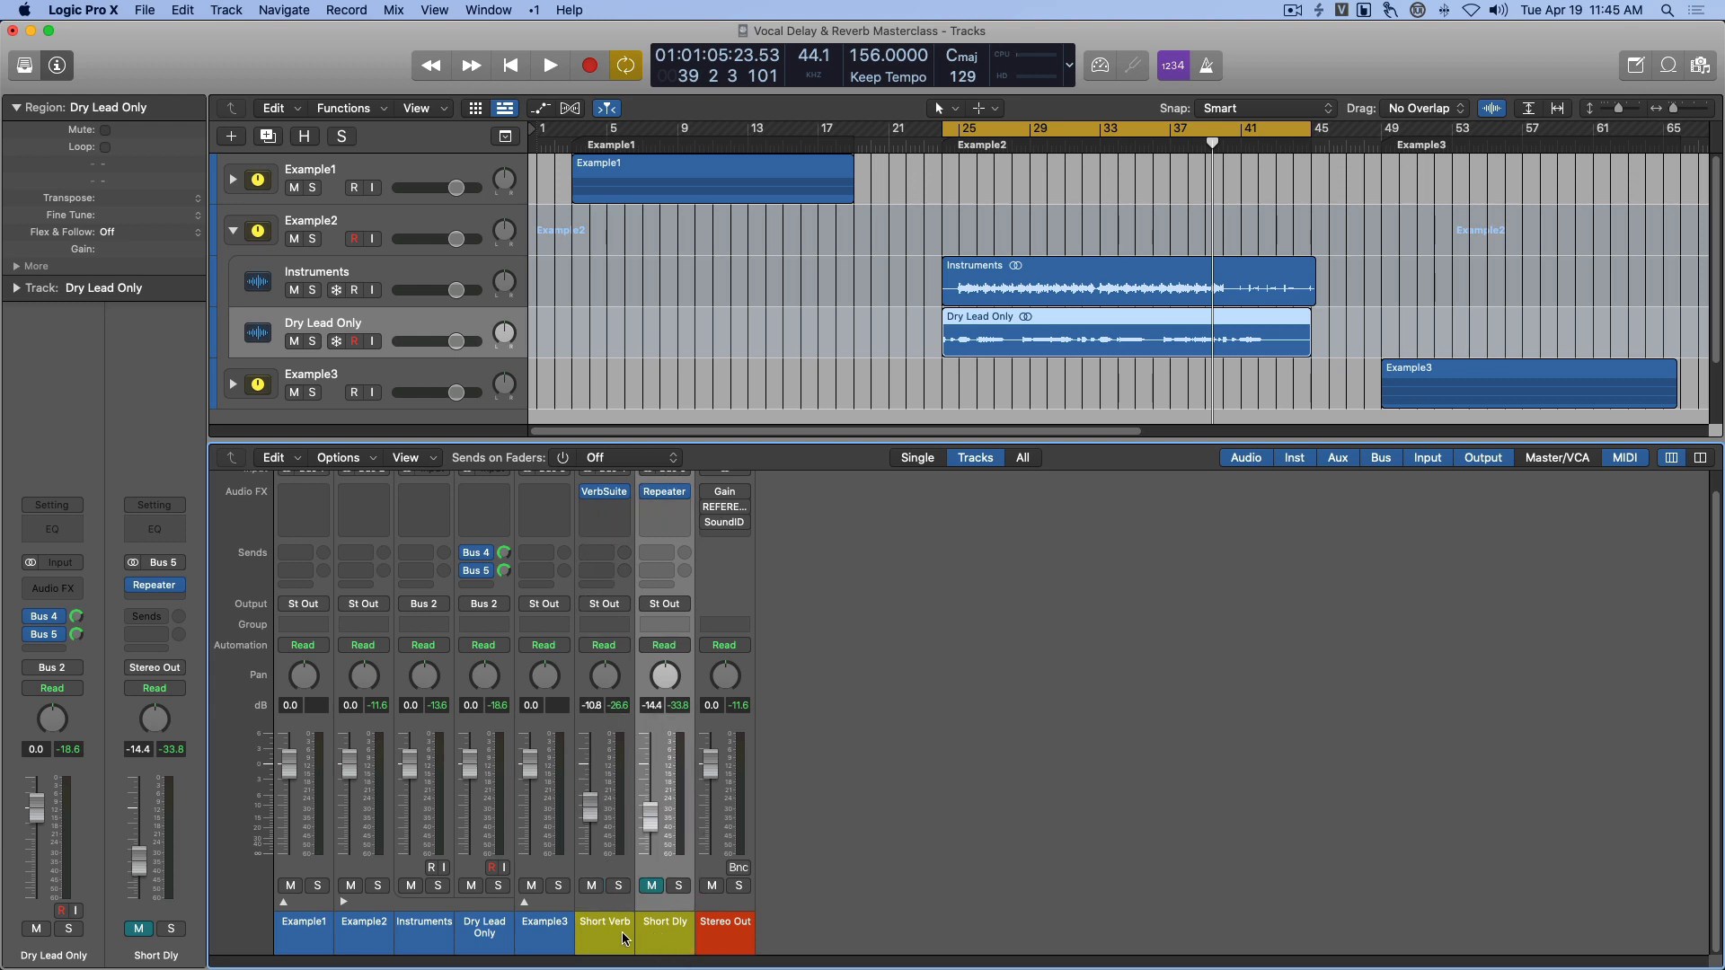
left_click(627, 939)
left_click(674, 935)
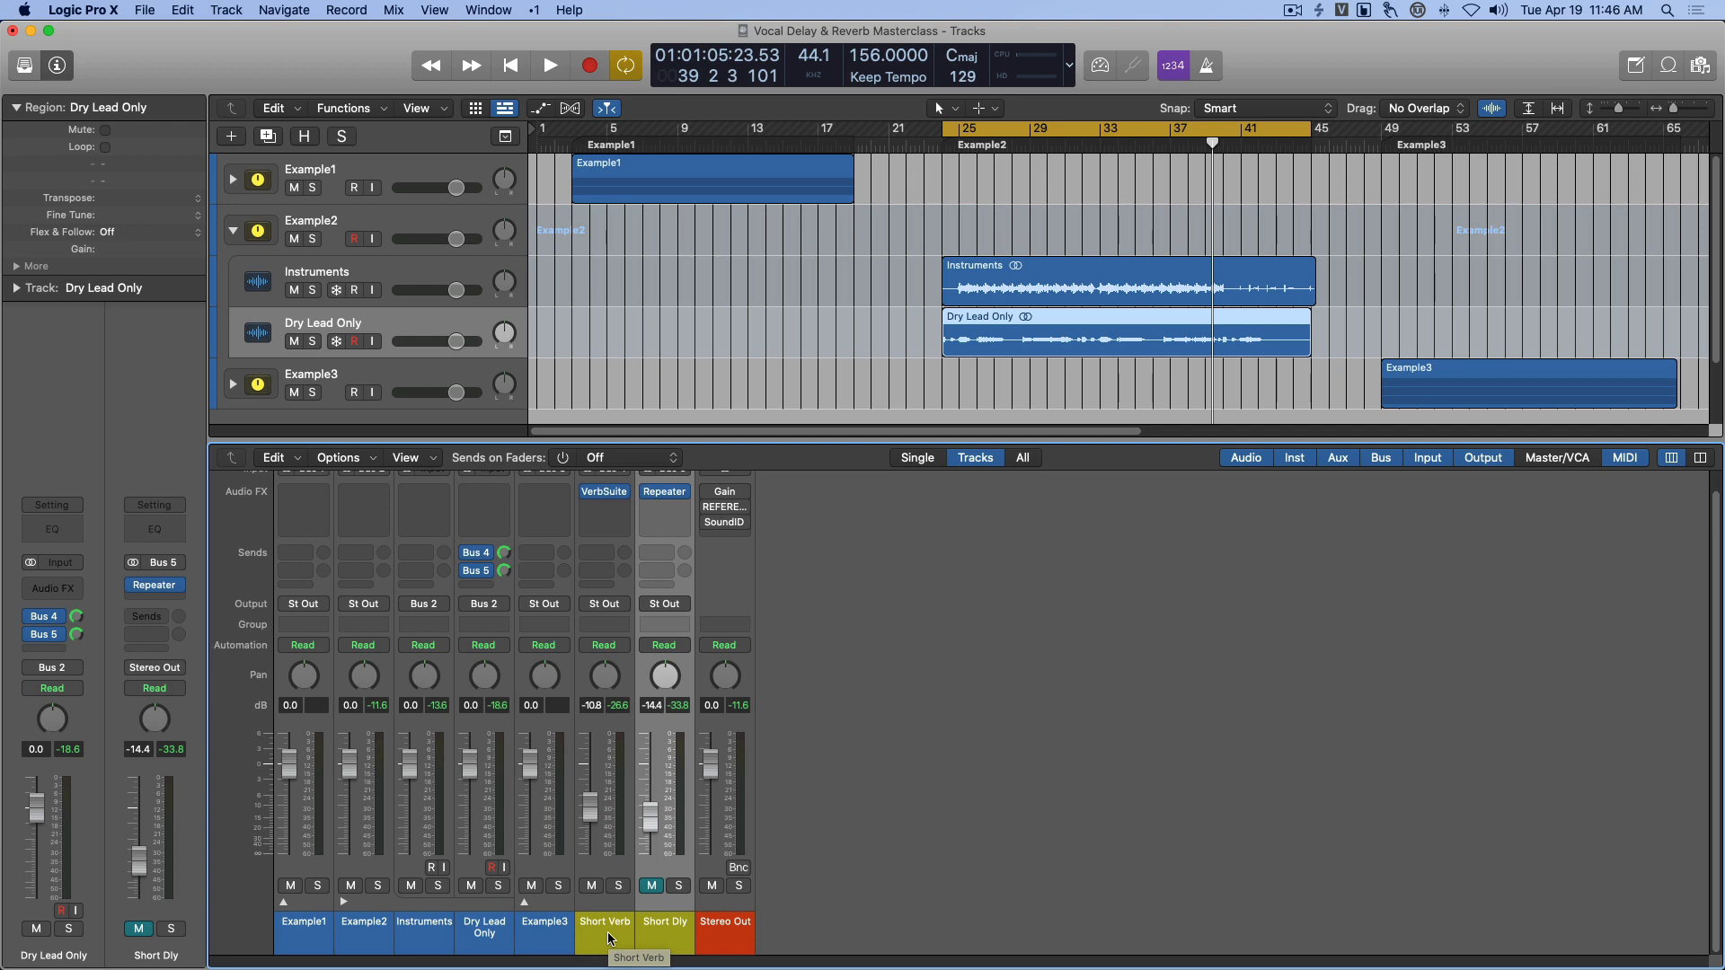
left_click(608, 938)
left_click(686, 939)
left_click(607, 937)
left_click(647, 941)
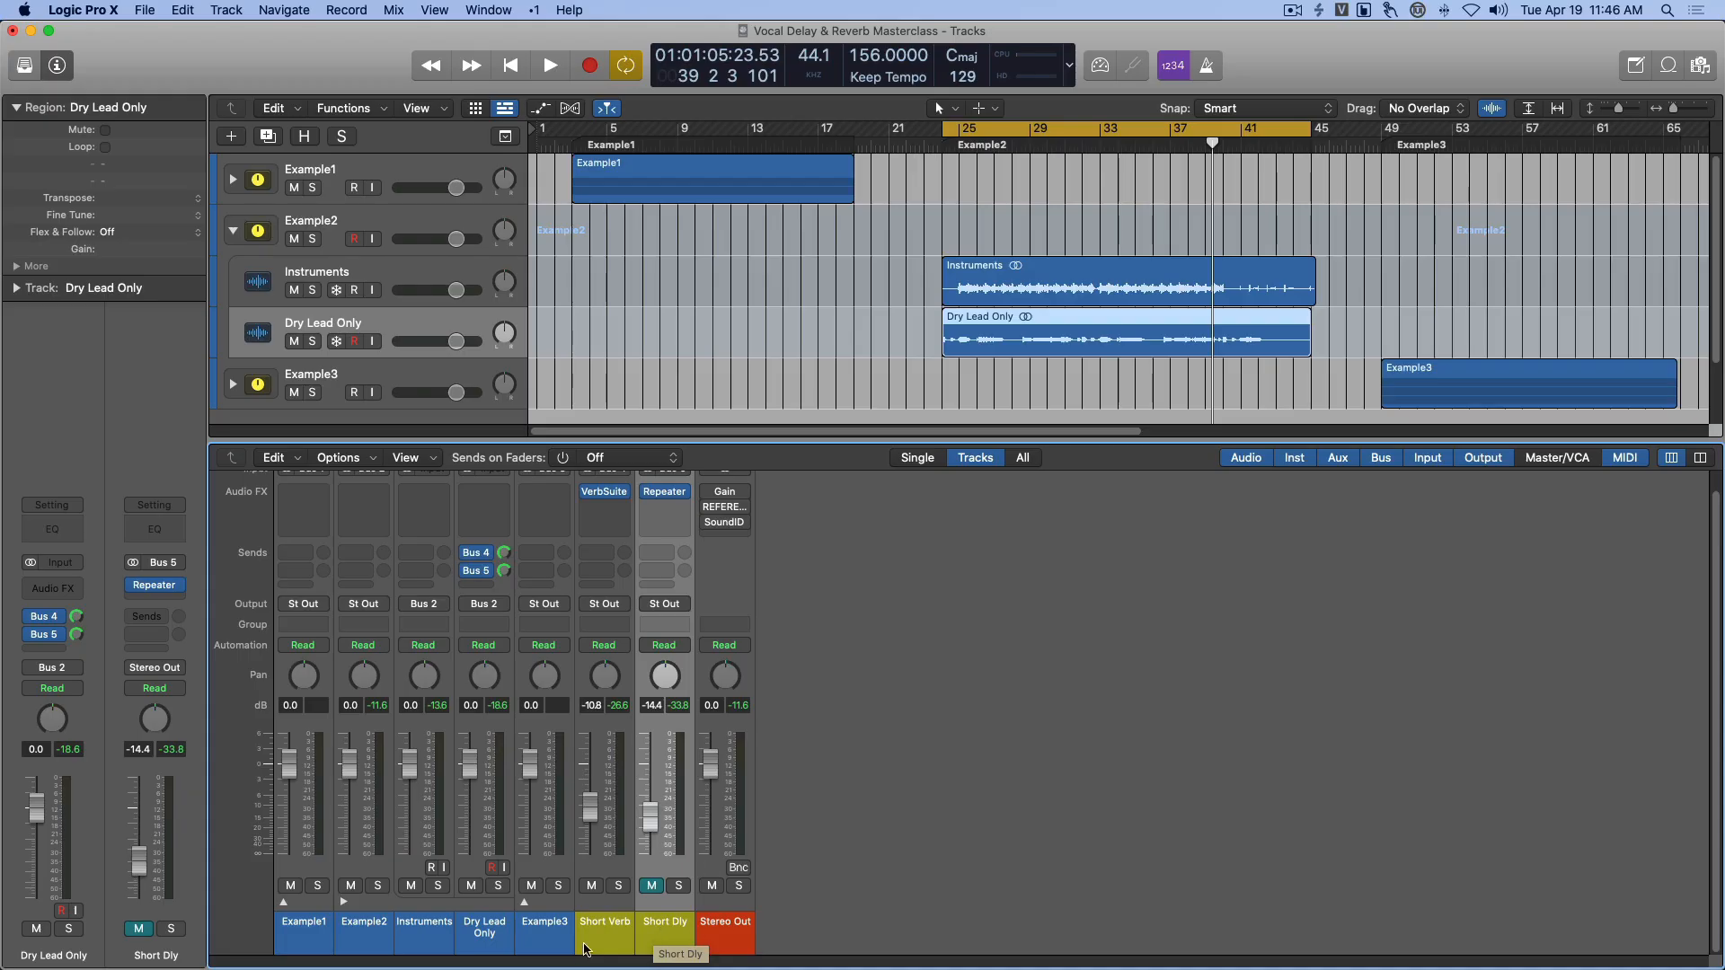
left_click(601, 937)
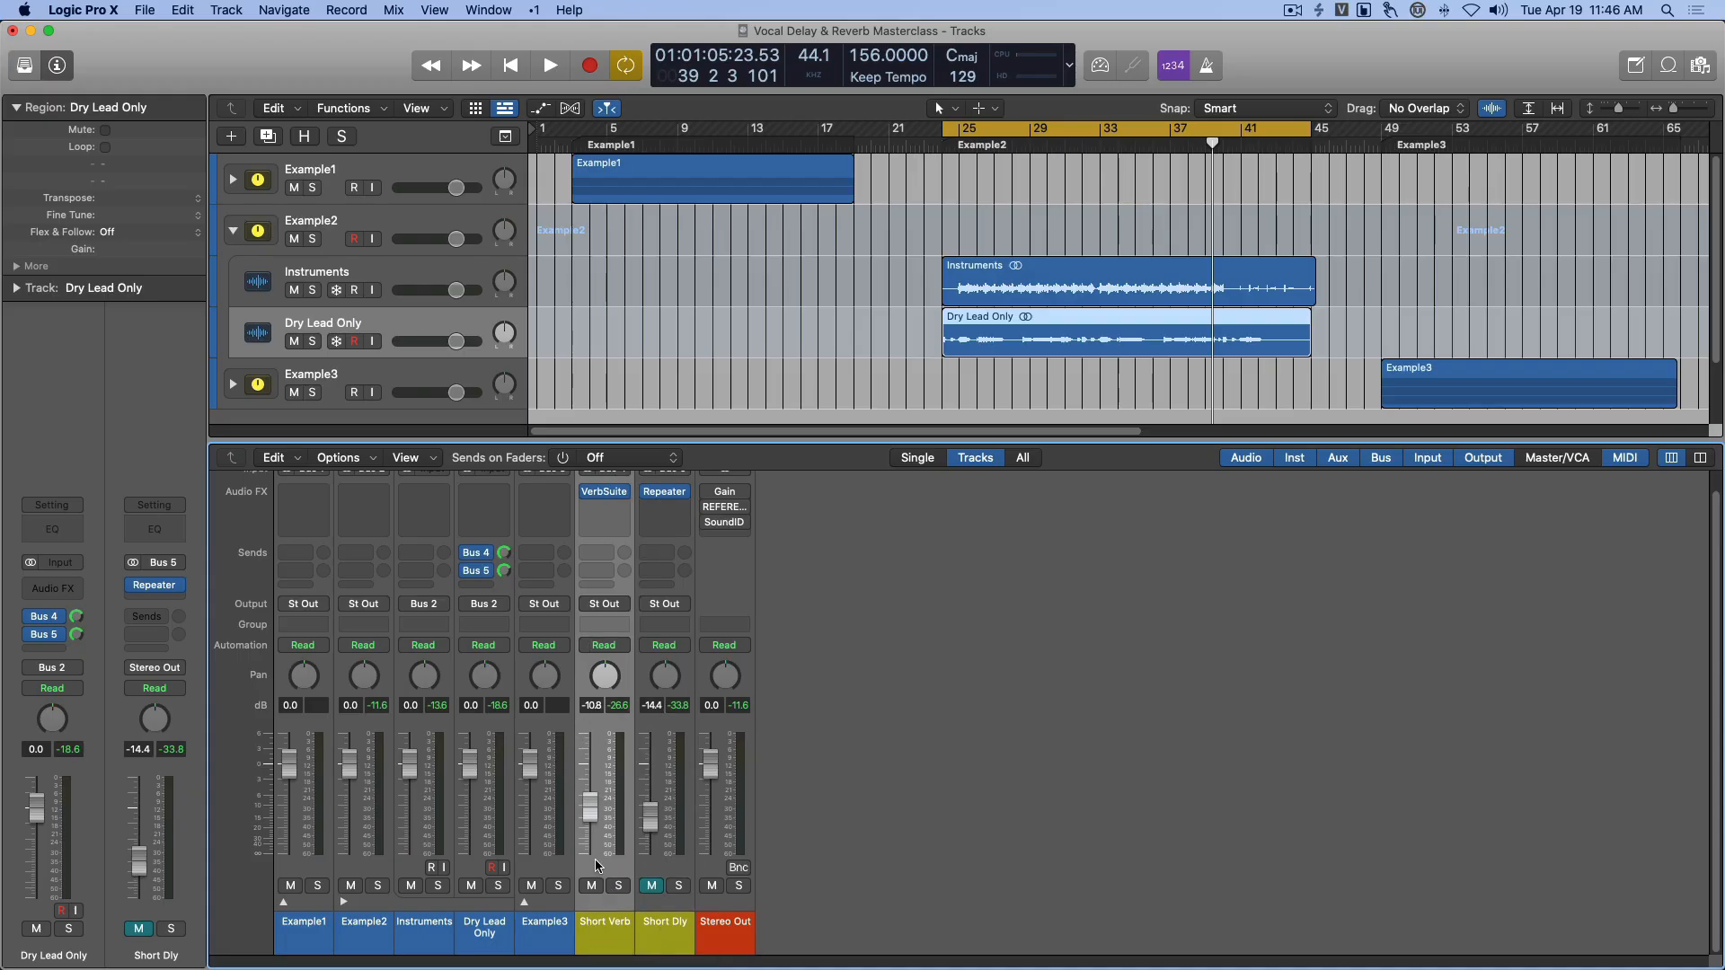
Rename the Short Dly channel to Long Verb.
left_click(662, 943)
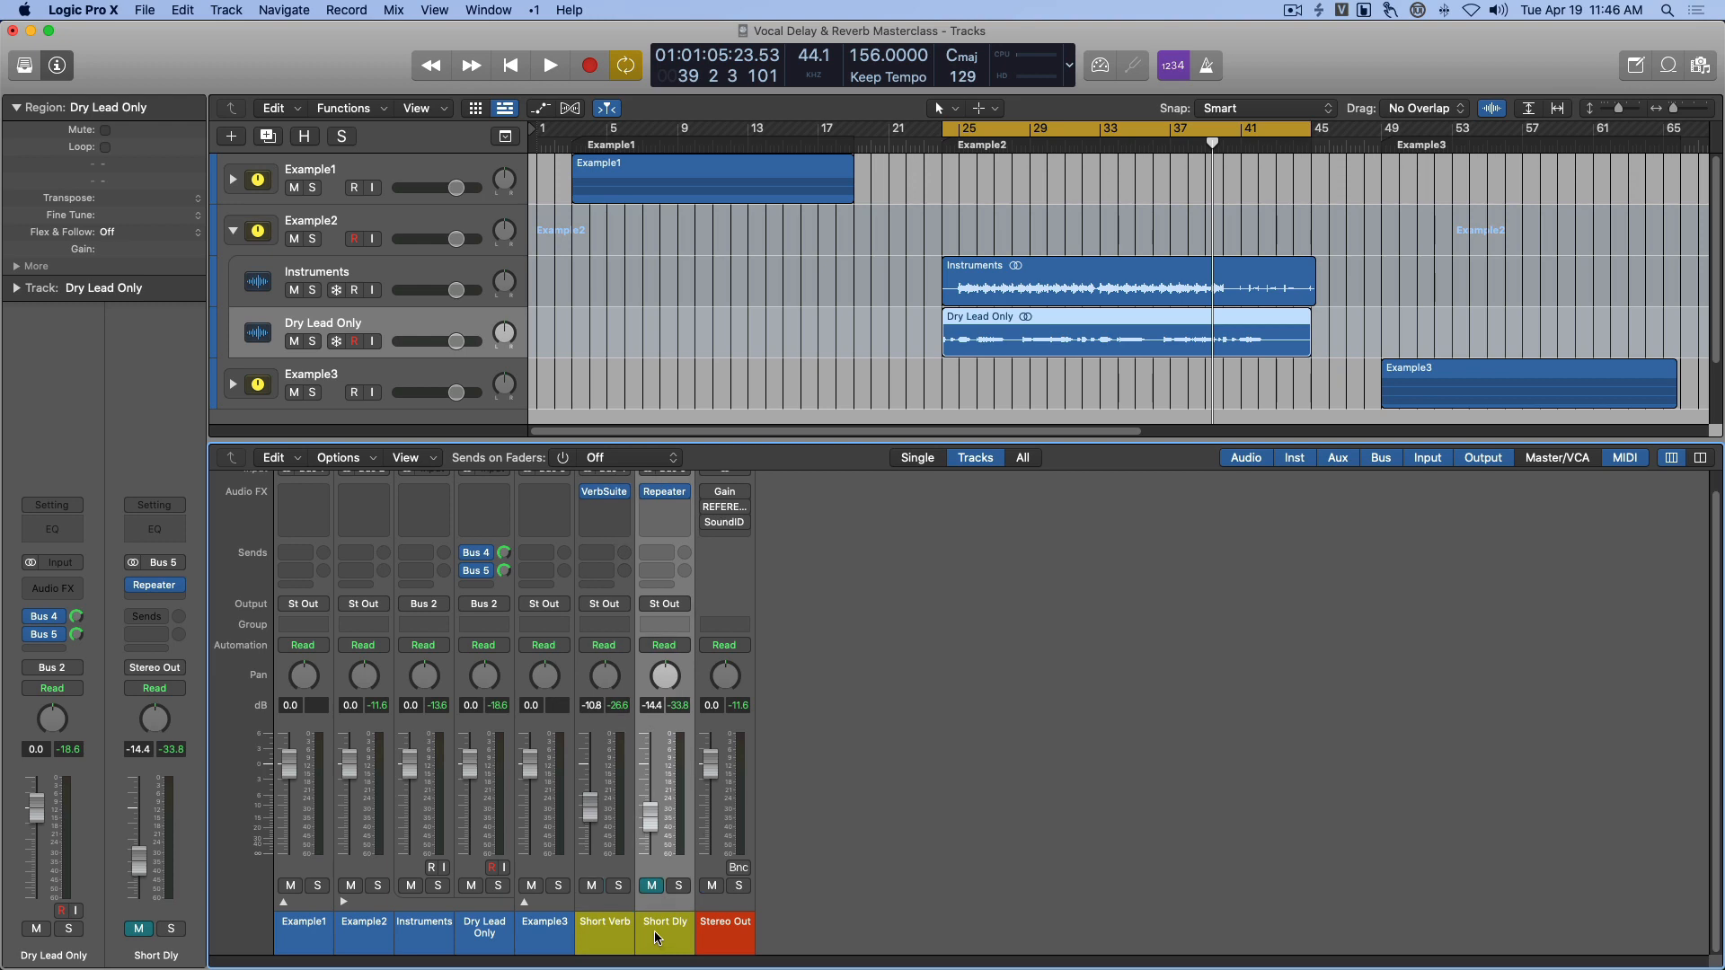
double_click(657, 935)
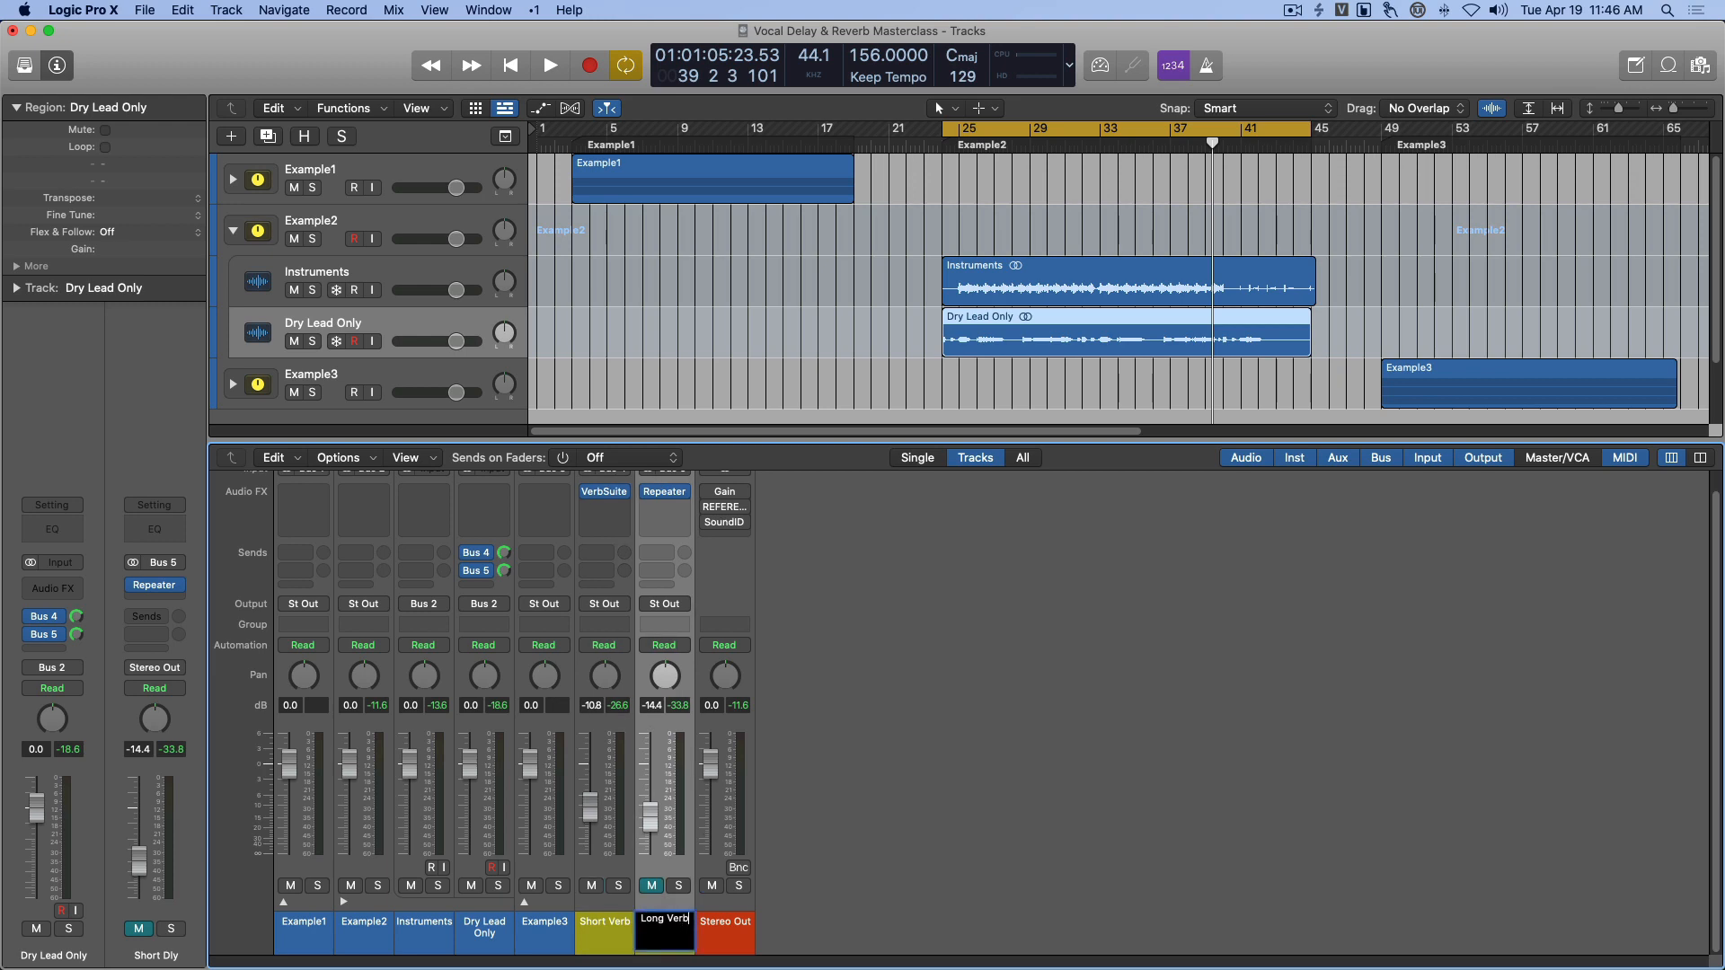
key("Return")
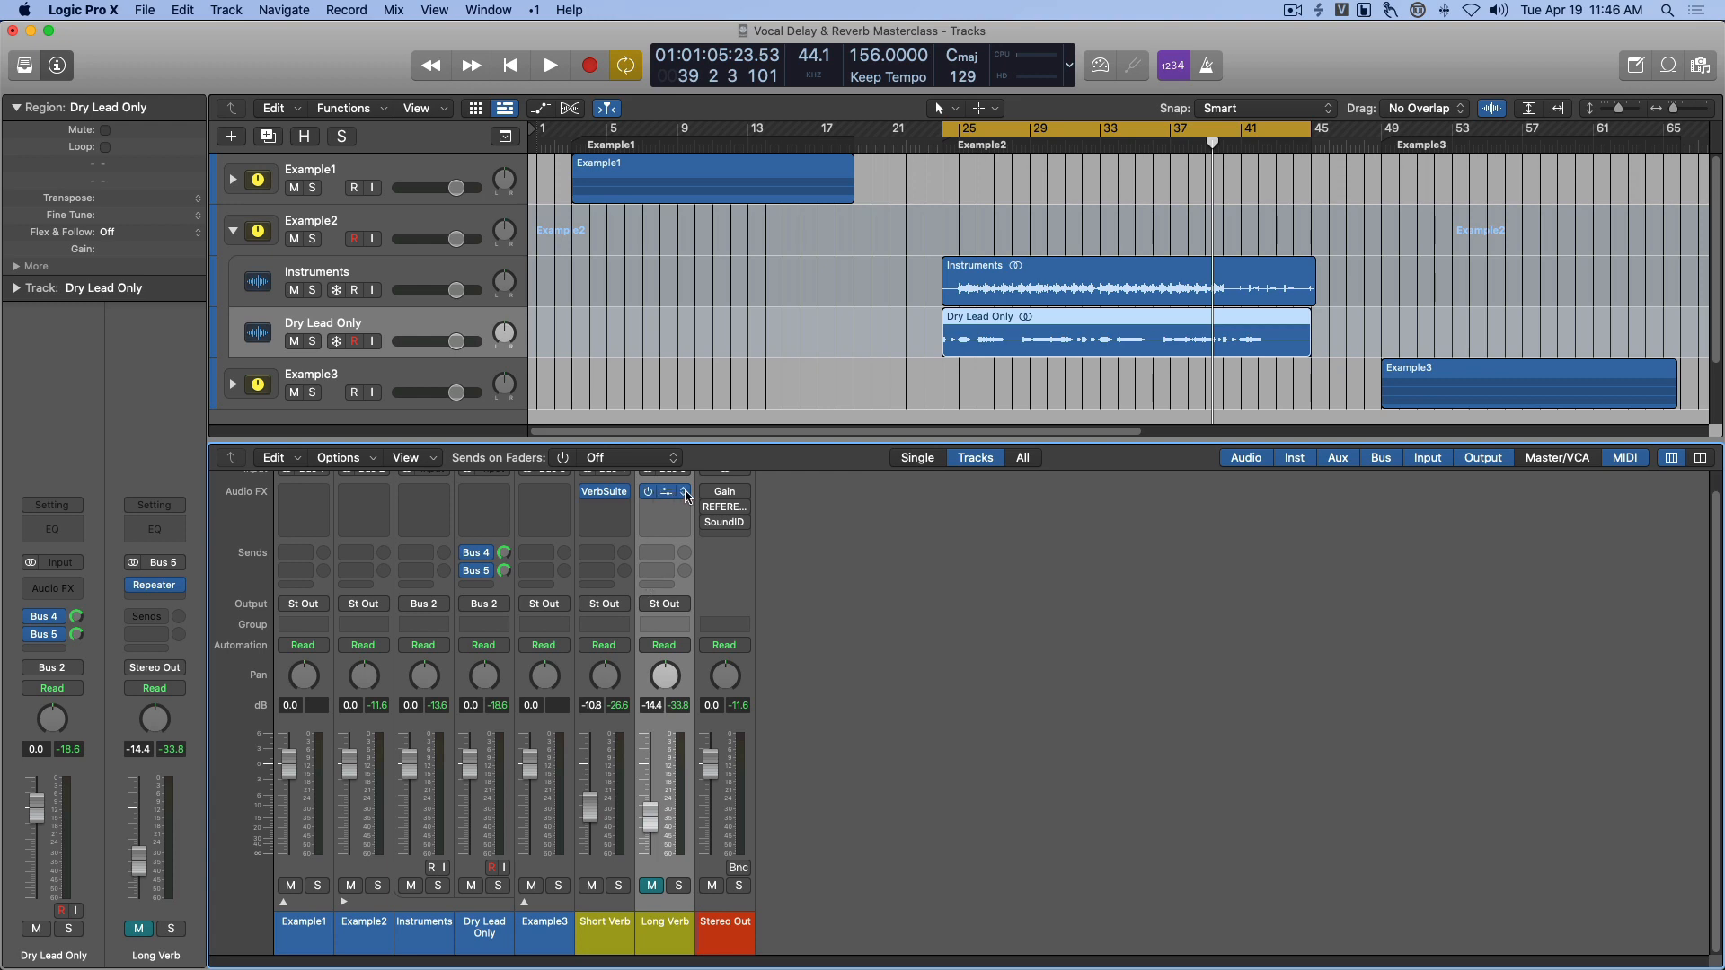
Replace Repeater on Long Verb with a copy of Short Verb's VerbSuite and load the FG-480 Halls device Medium Hall.
left_click_drag(608, 495, 667, 497)
left_click(668, 497)
left_click(1117, 496)
mouse_move(1194, 545)
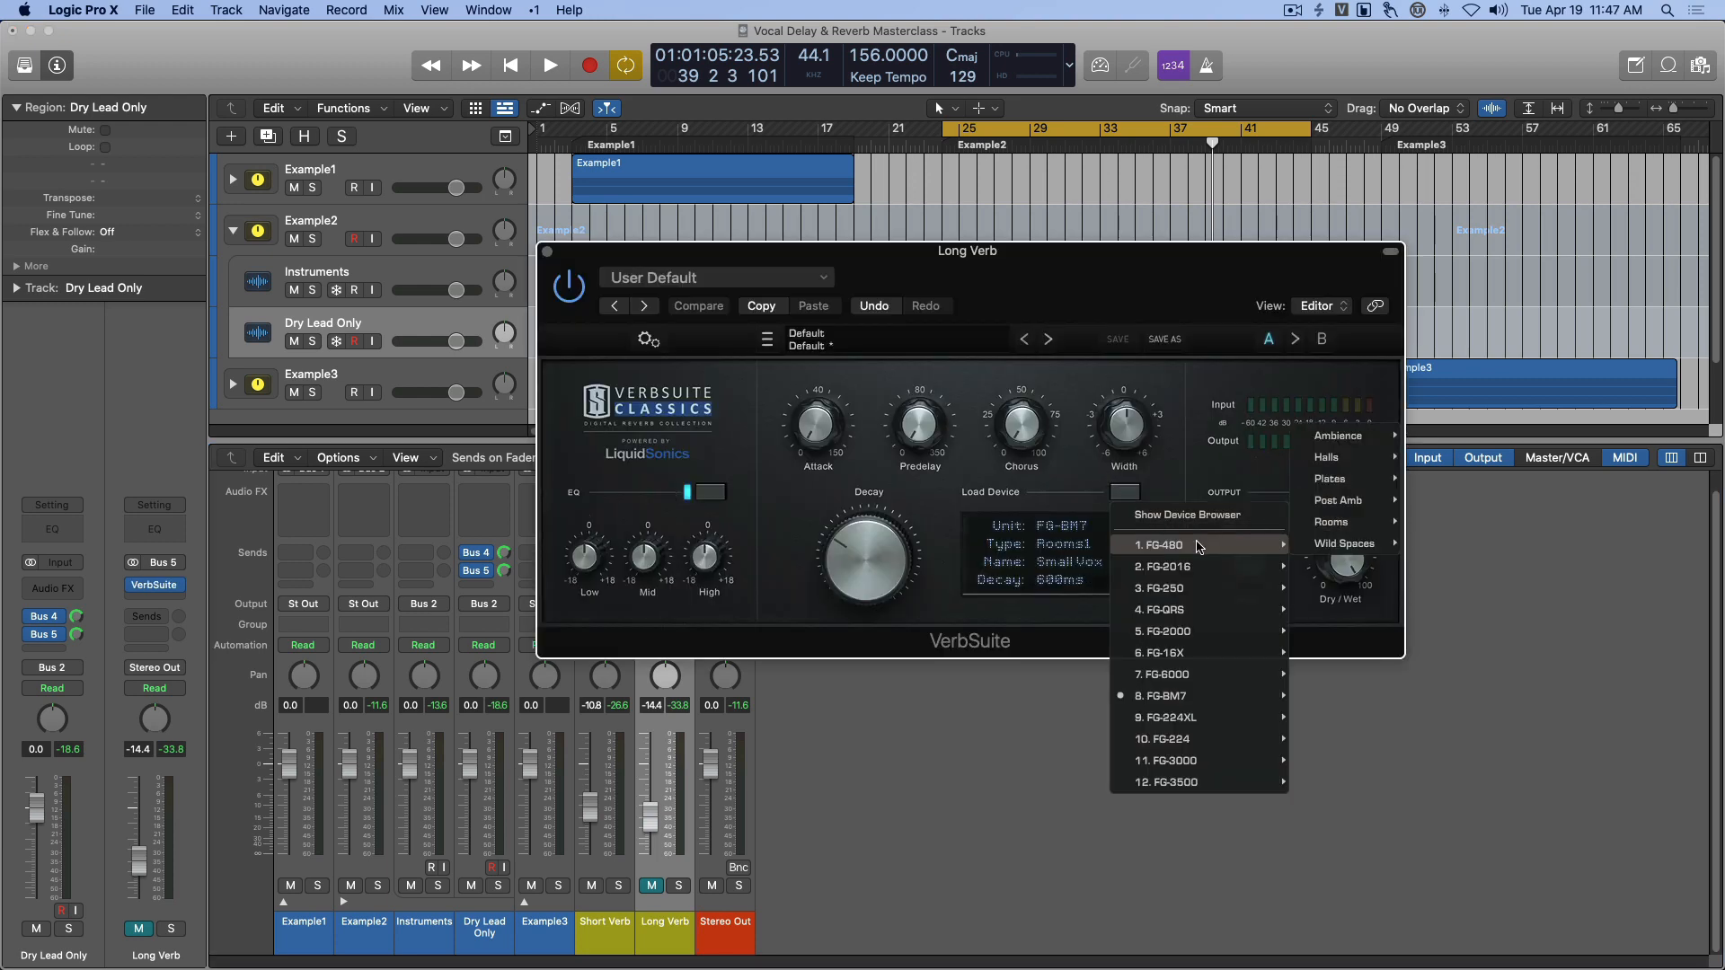
mouse_move(1346, 459)
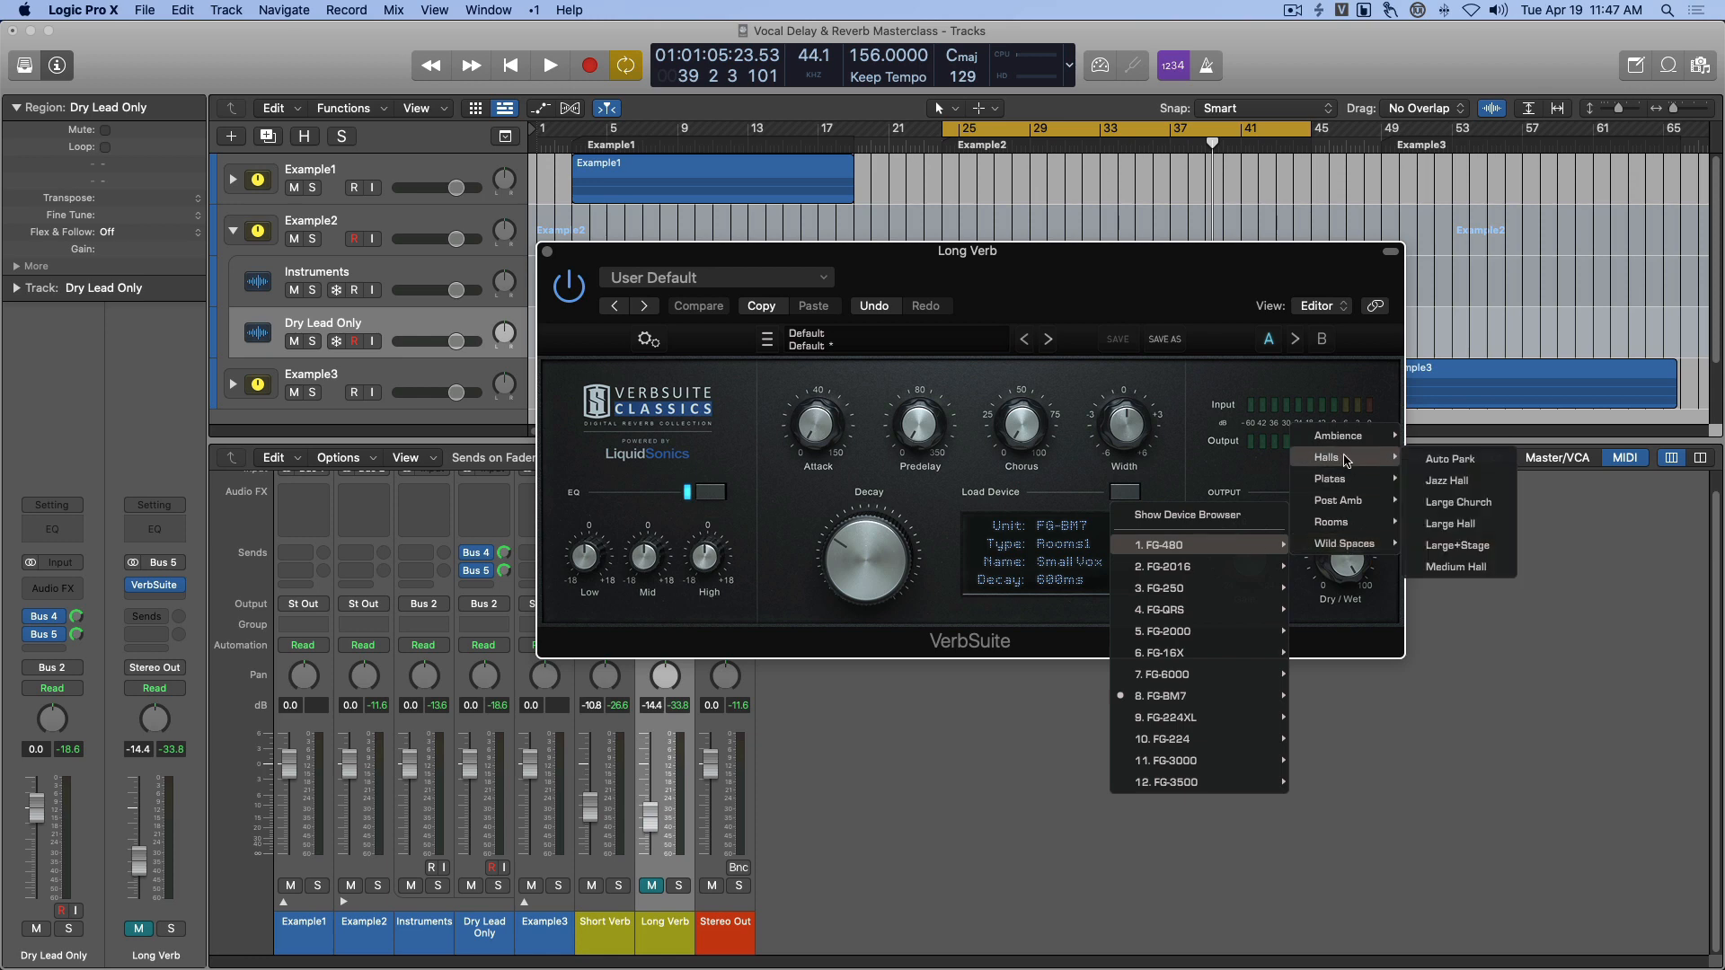
left_click(1451, 567)
Raise Long Verb's VerbSuite decay to 100% (1.94s) and close the plug-in window.
left_click_drag(1018, 270, 1227, 397)
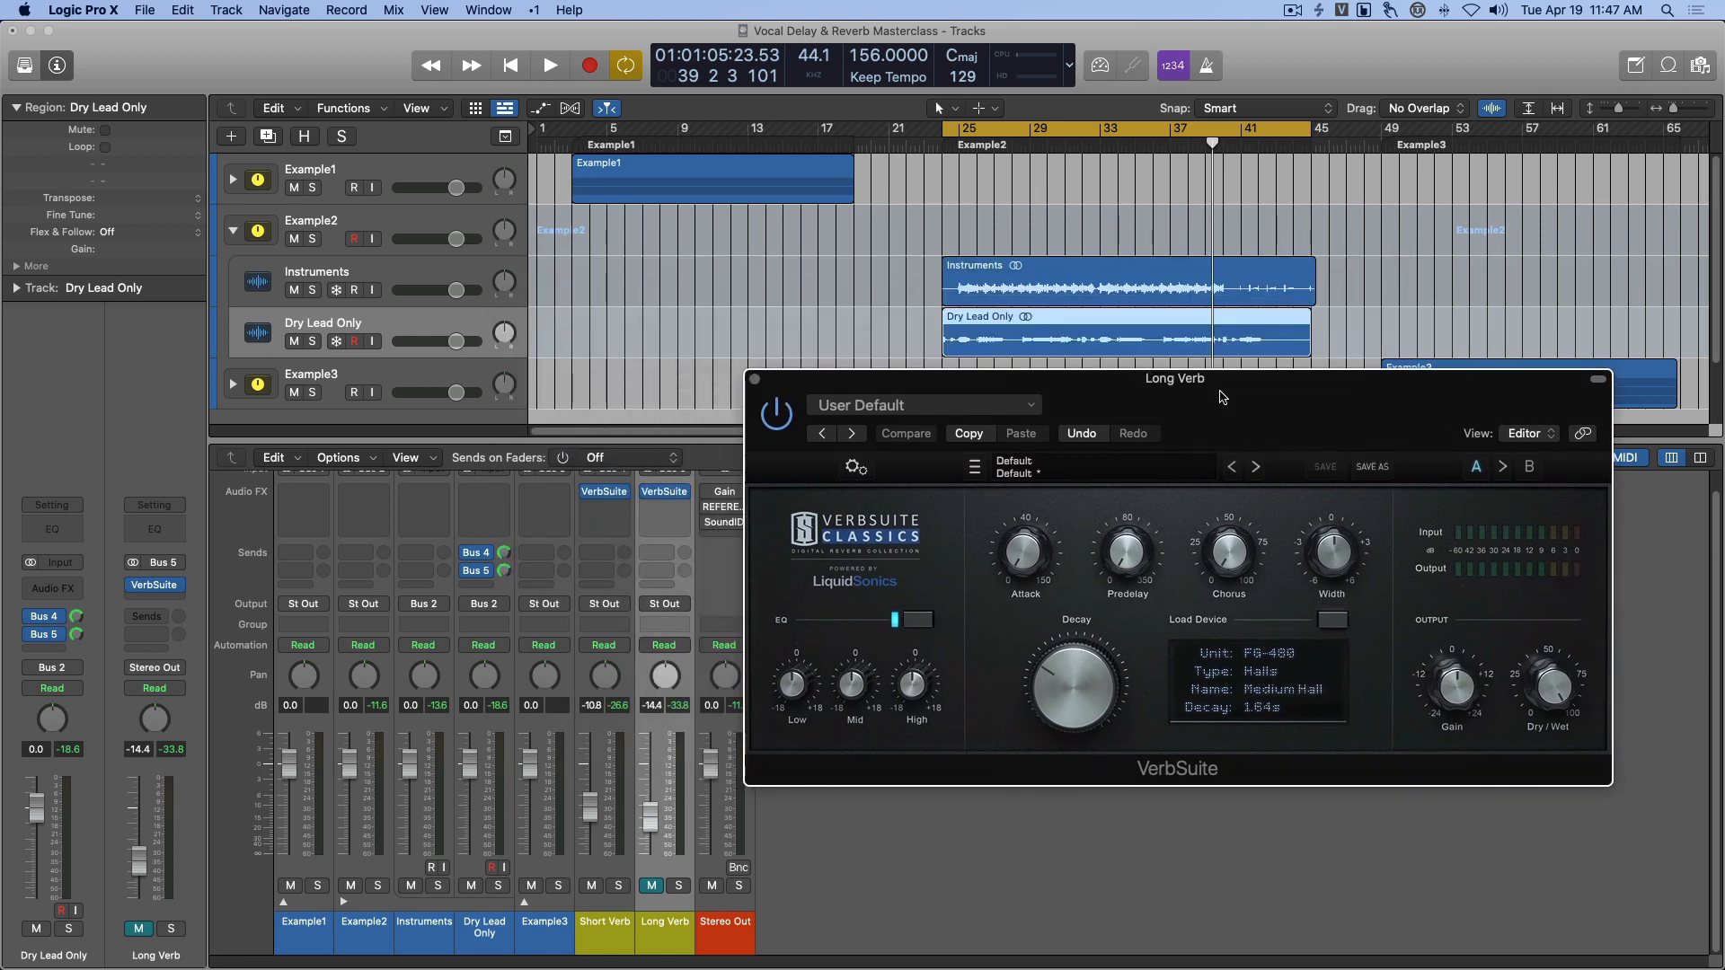
left_click_drag(1075, 688, 1081, 682)
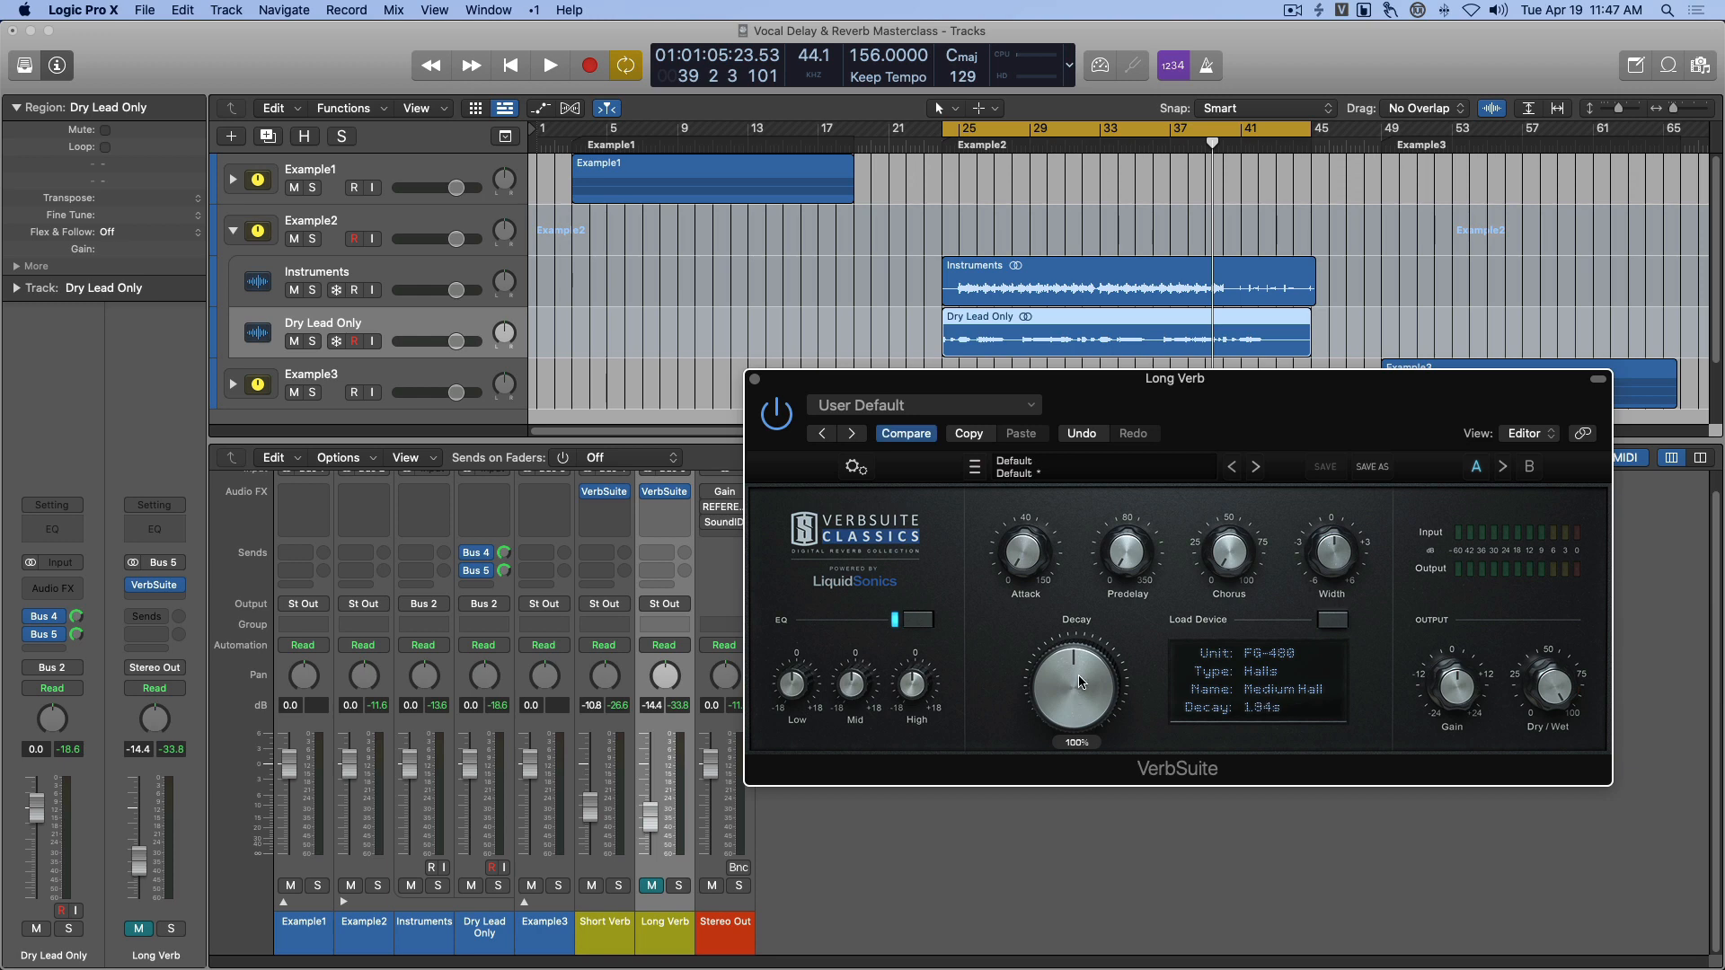
left_click(755, 381)
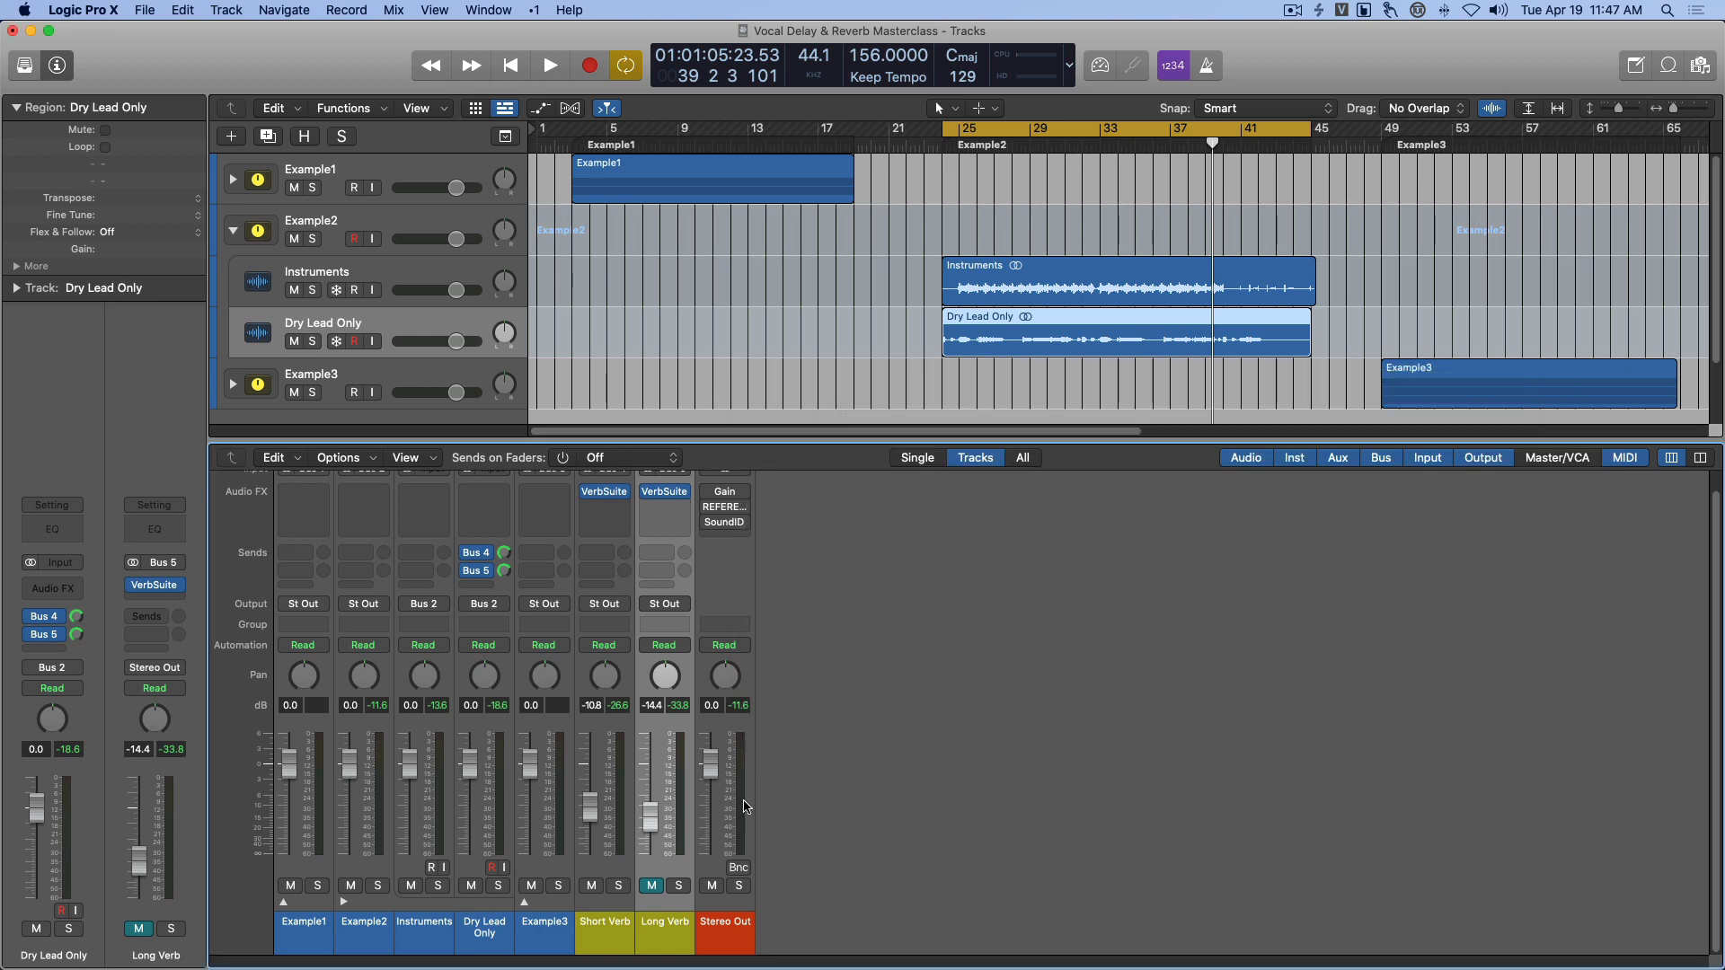
Unmute the Long Verb channel and raise its fader to 0.0 dB while the song section plays.
left_click(493, 945)
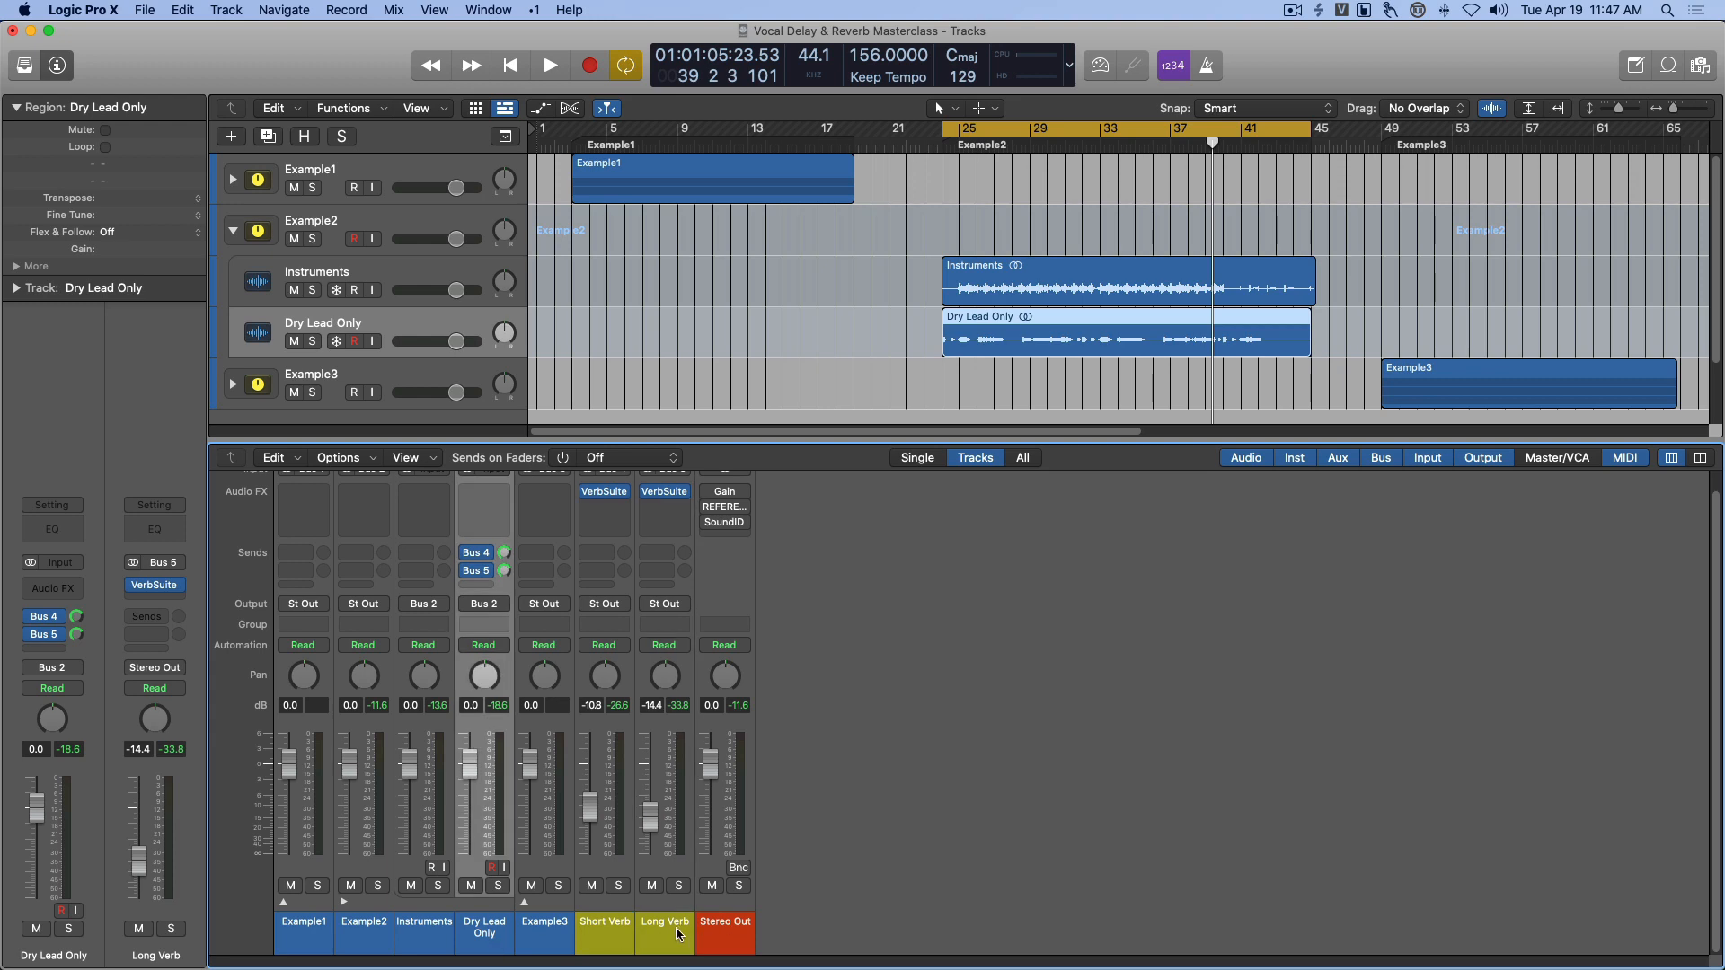
key("space")
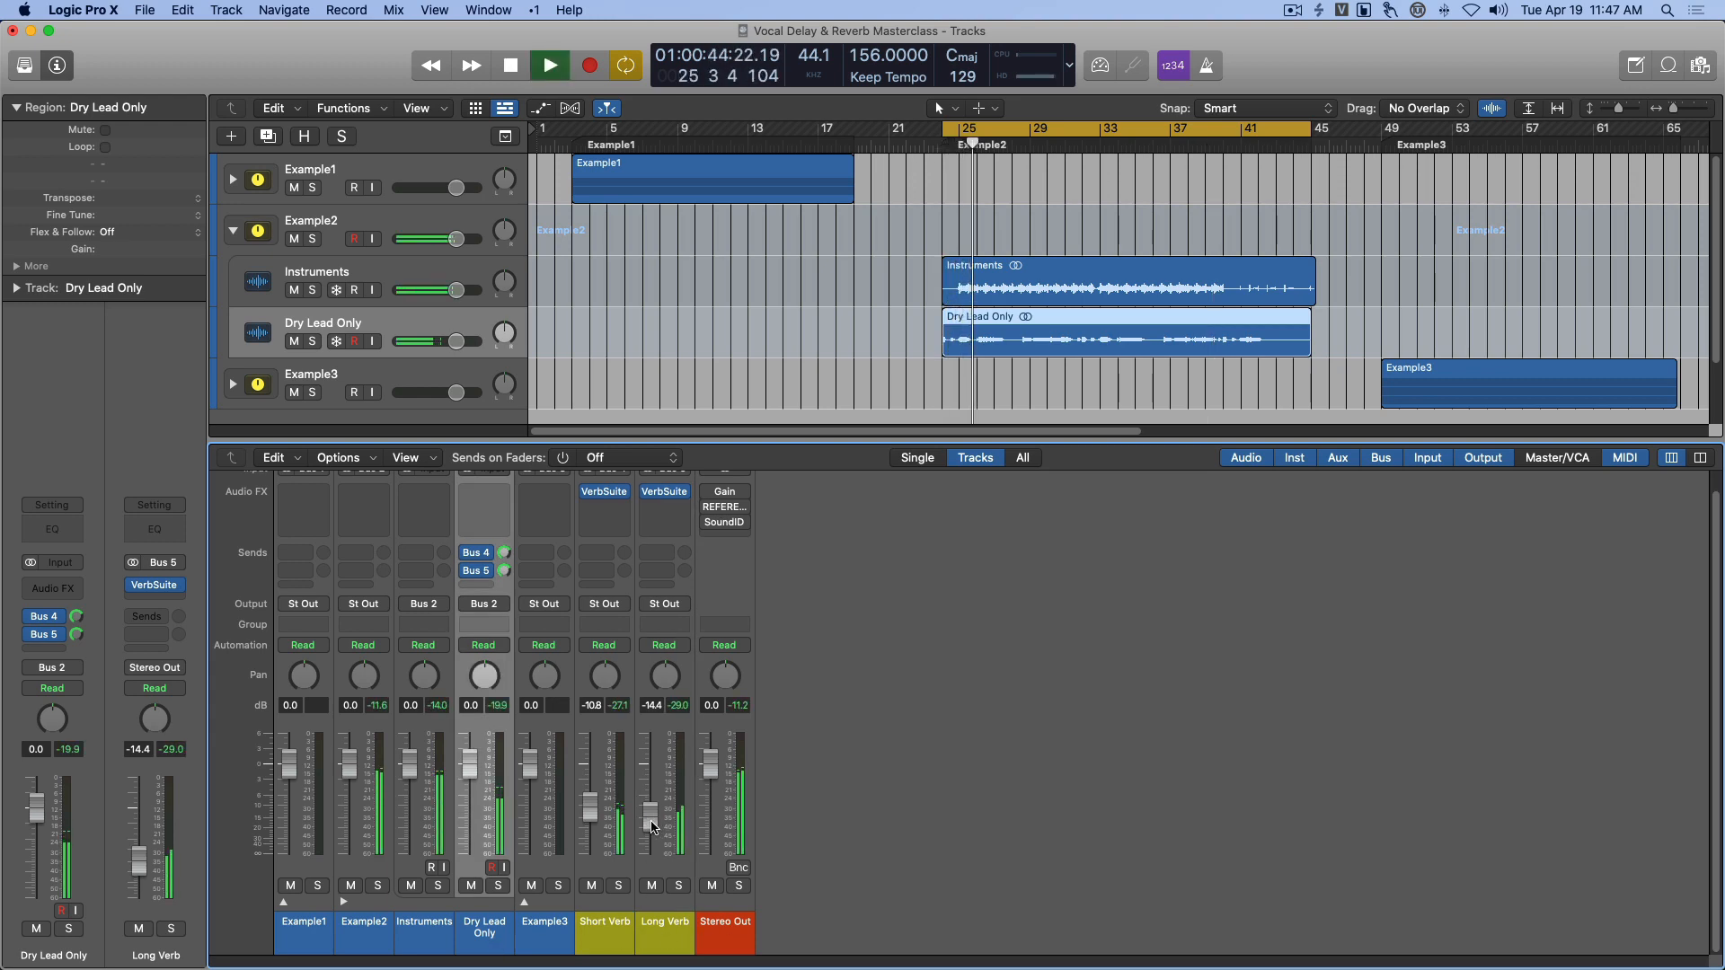
left_click_drag(653, 828, 653, 775)
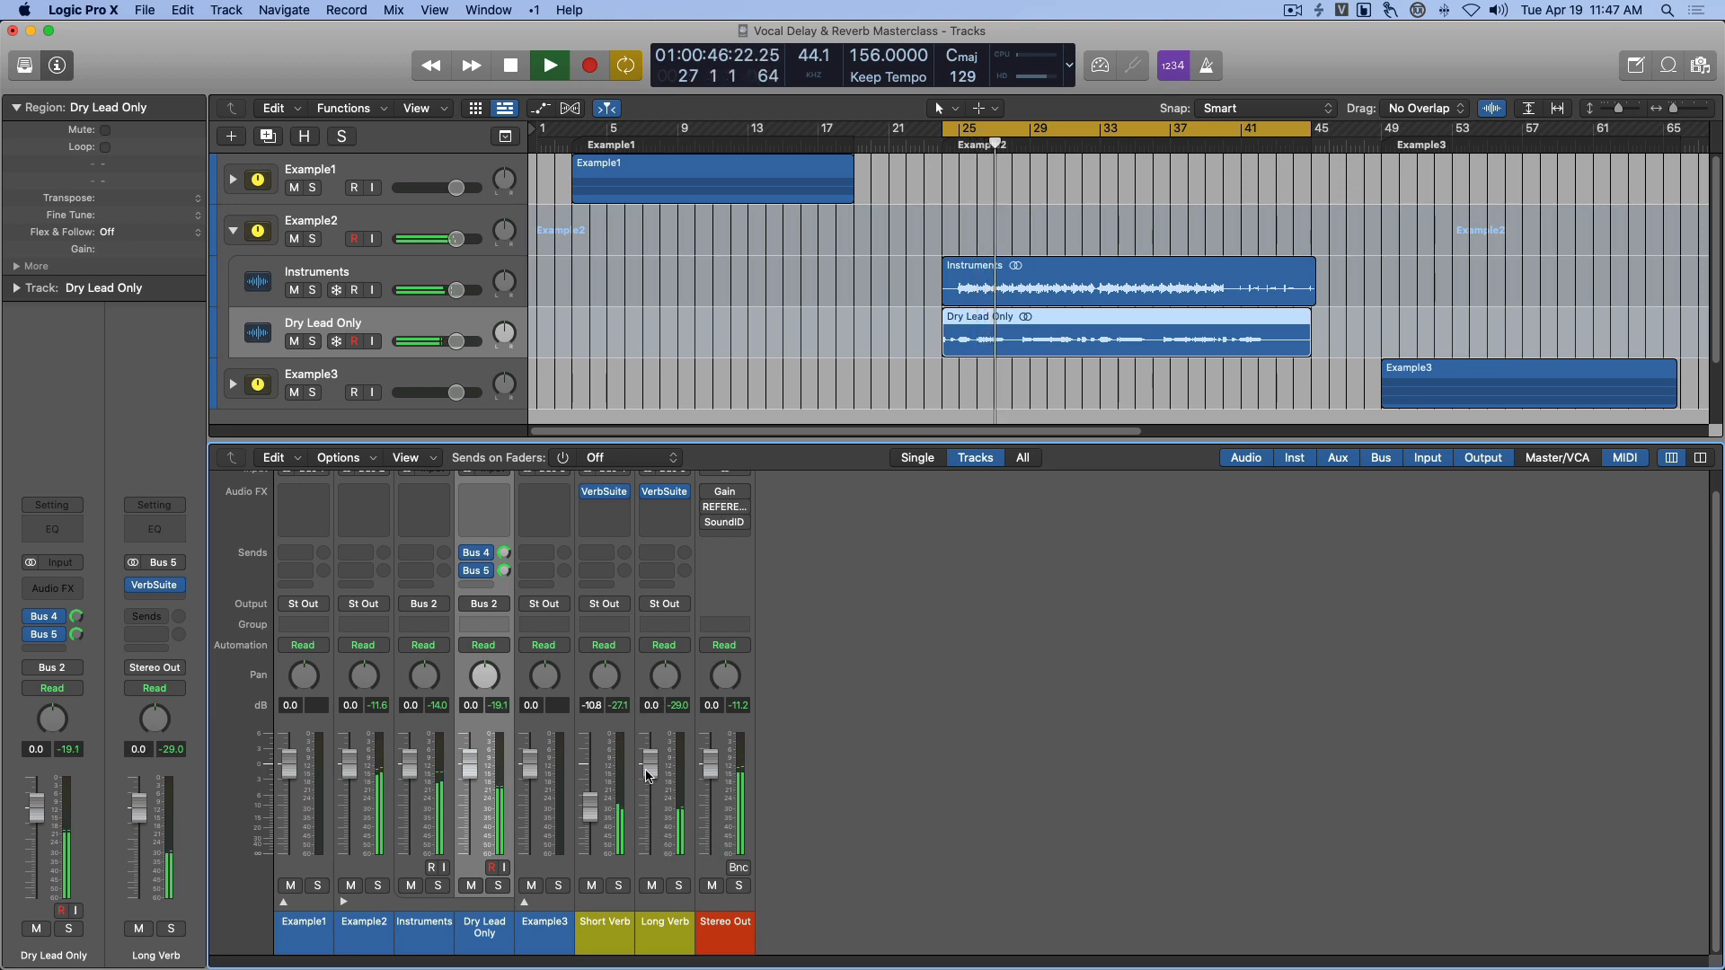
key("space")
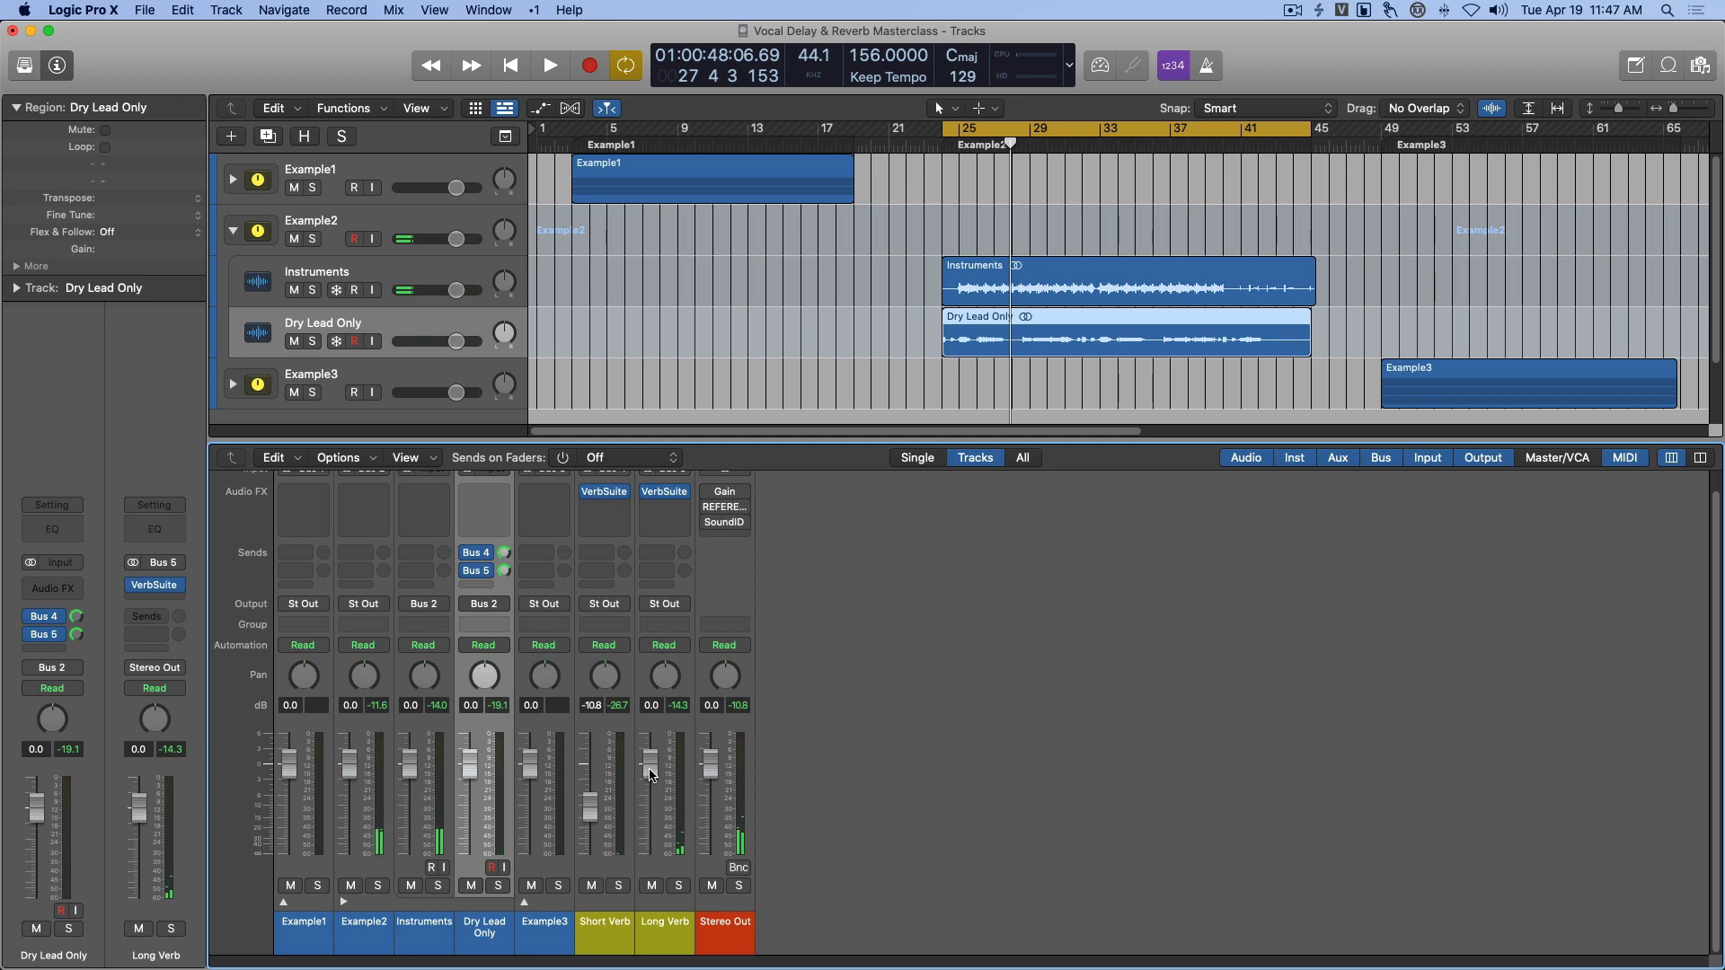
Shorten the decay of Long Verb's VerbSuite to 1.34s while listening to playback, and close the plug-in window.
left_click(665, 493)
left_click_drag(928, 400, 794, 482)
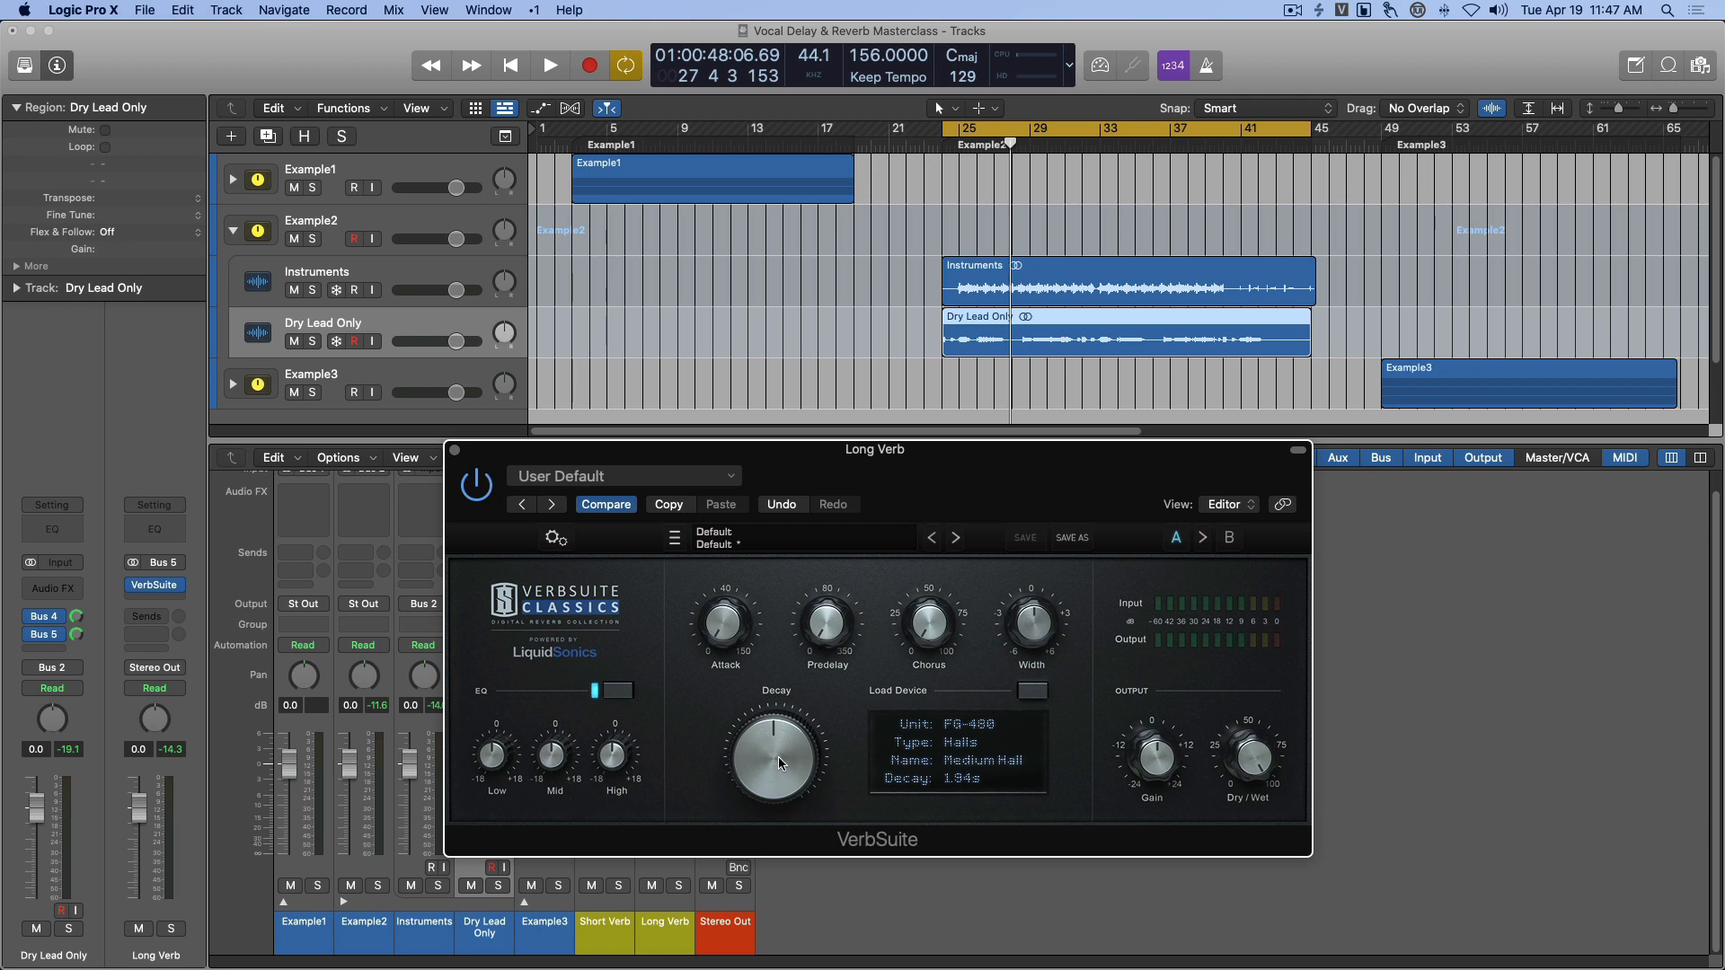
left_click_drag(778, 757, 773, 758)
left_click_drag(763, 762, 764, 758)
key("space")
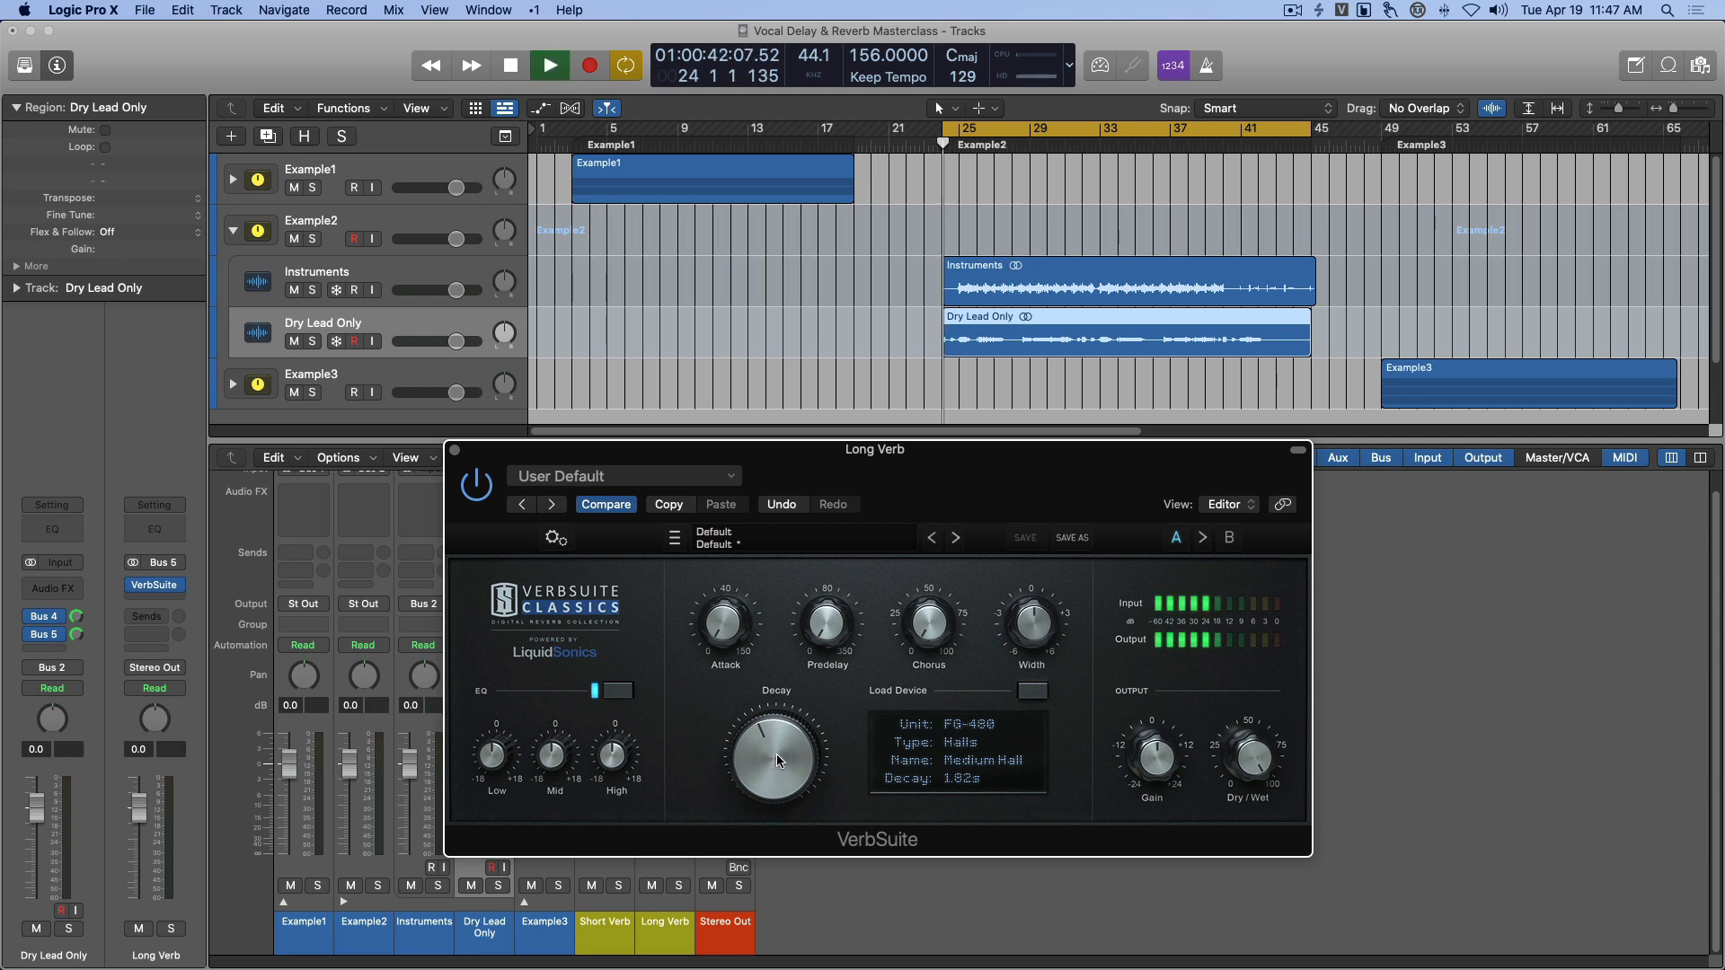
left_click_drag(774, 755, 779, 831)
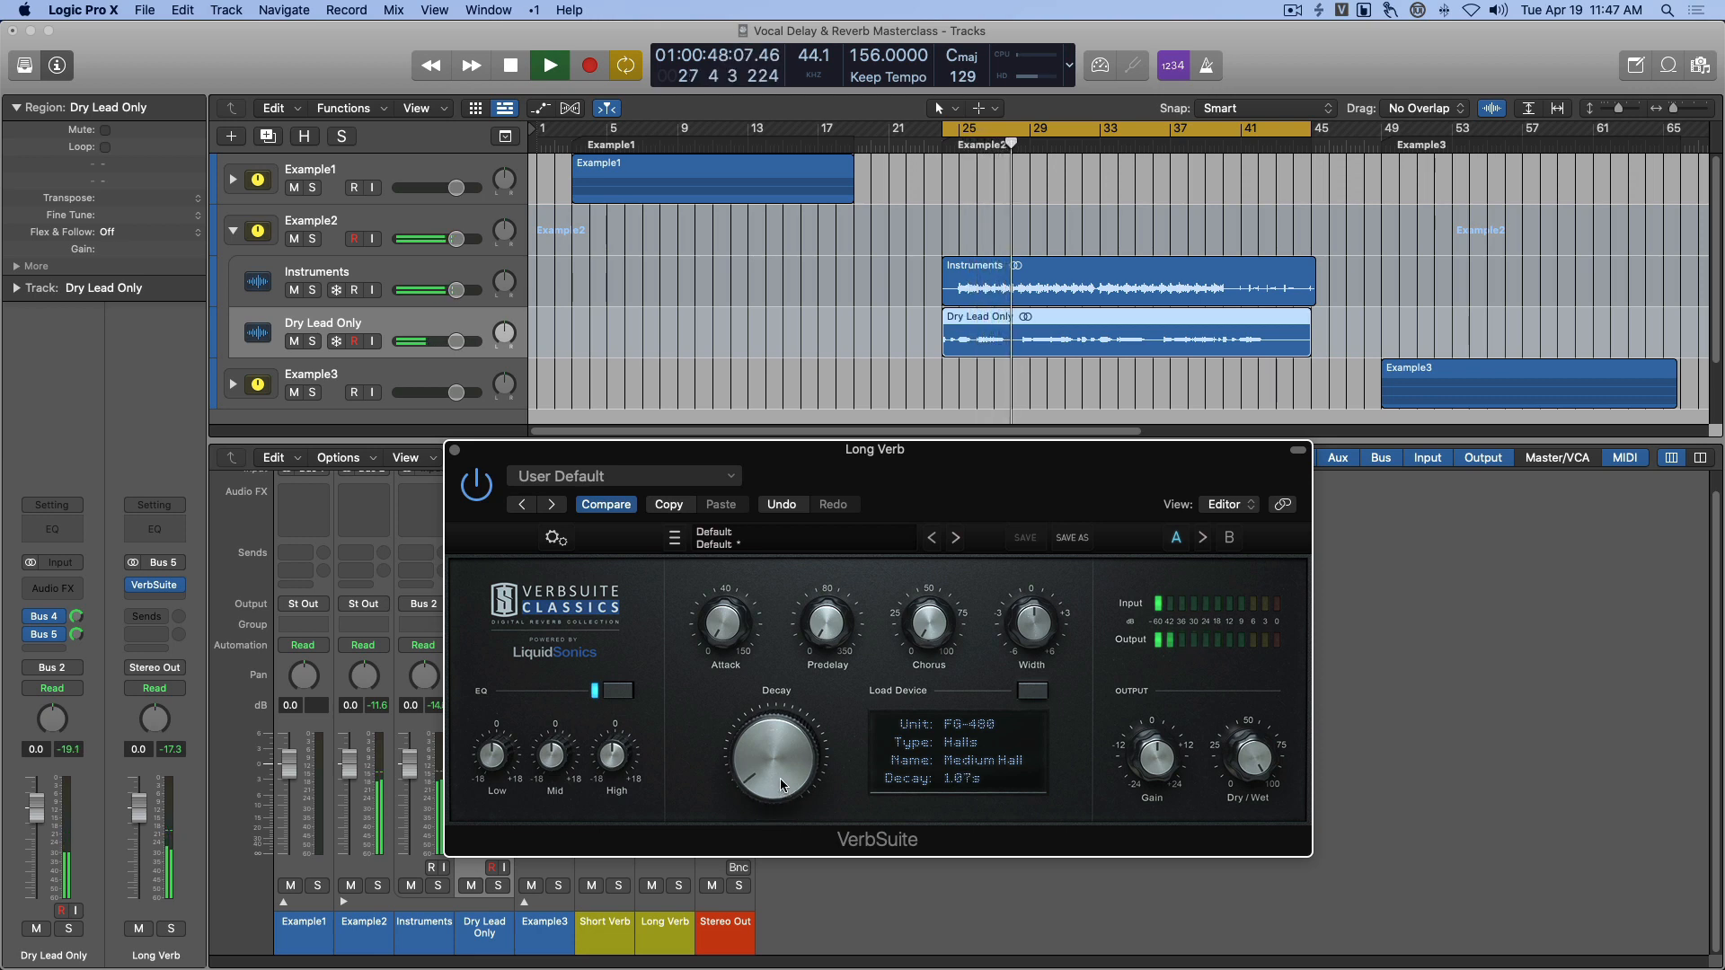
left_click_drag(780, 778, 773, 762)
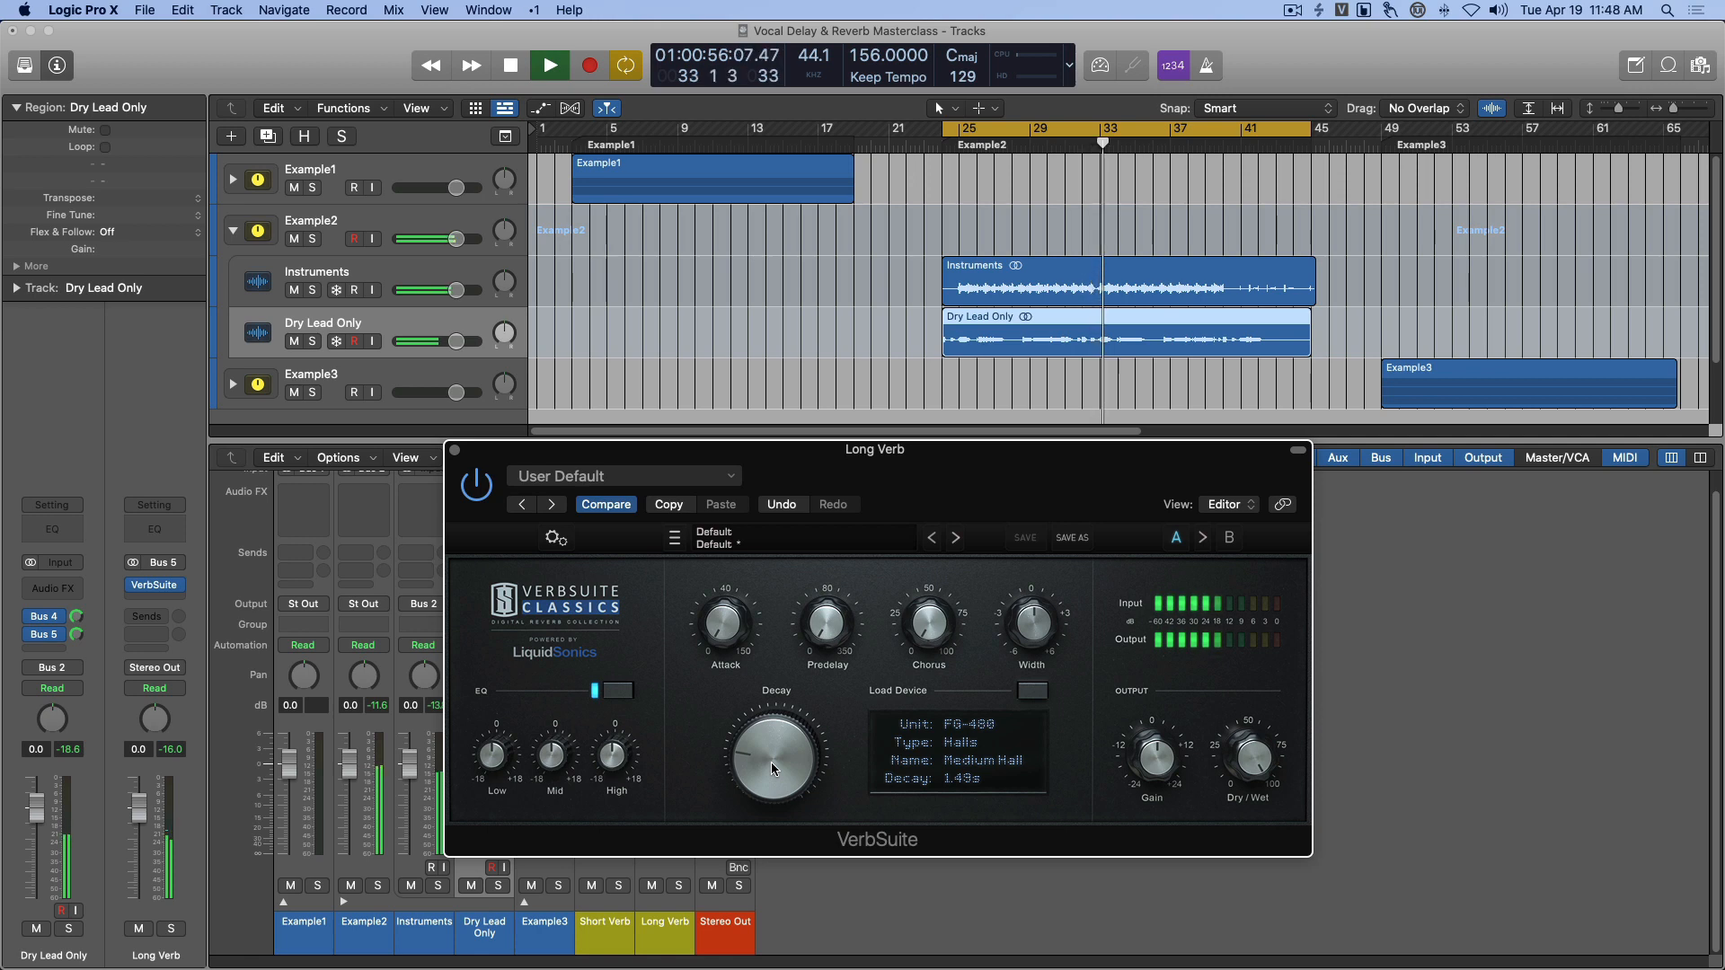
mouse_move(771, 762)
left_mouse_down()
mouse_move(776, 789)
mouse_move(774, 771)
left_mouse_up()
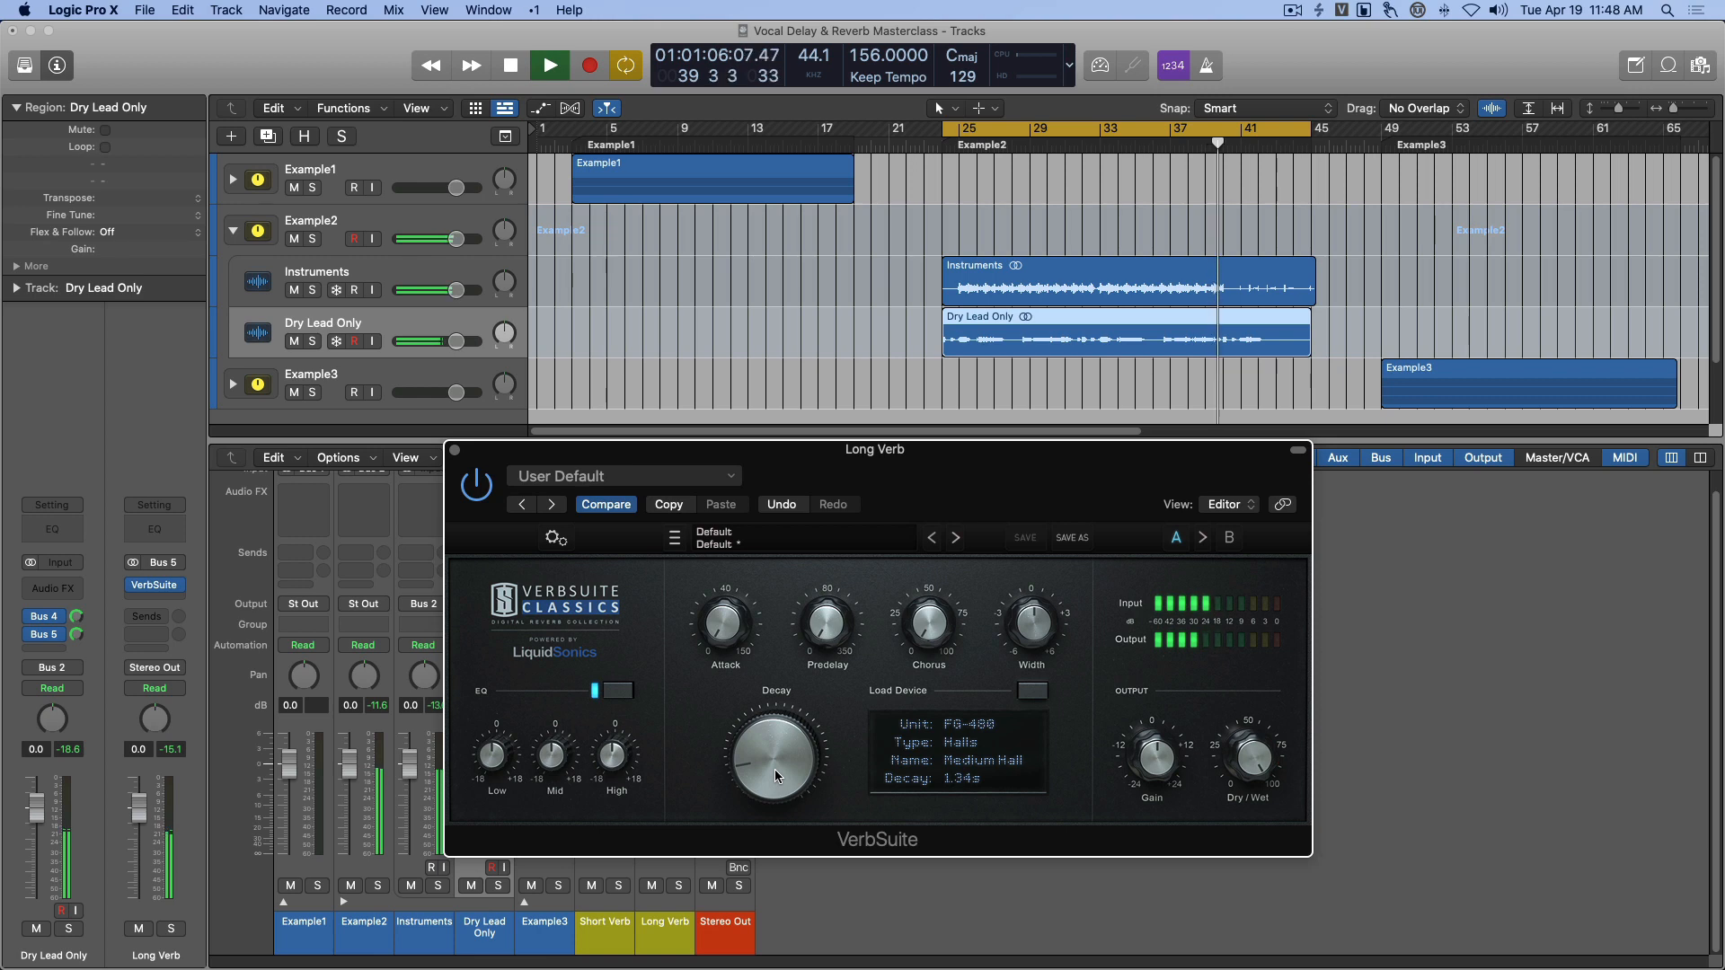
key("space")
left_click_drag(776, 454, 798, 378)
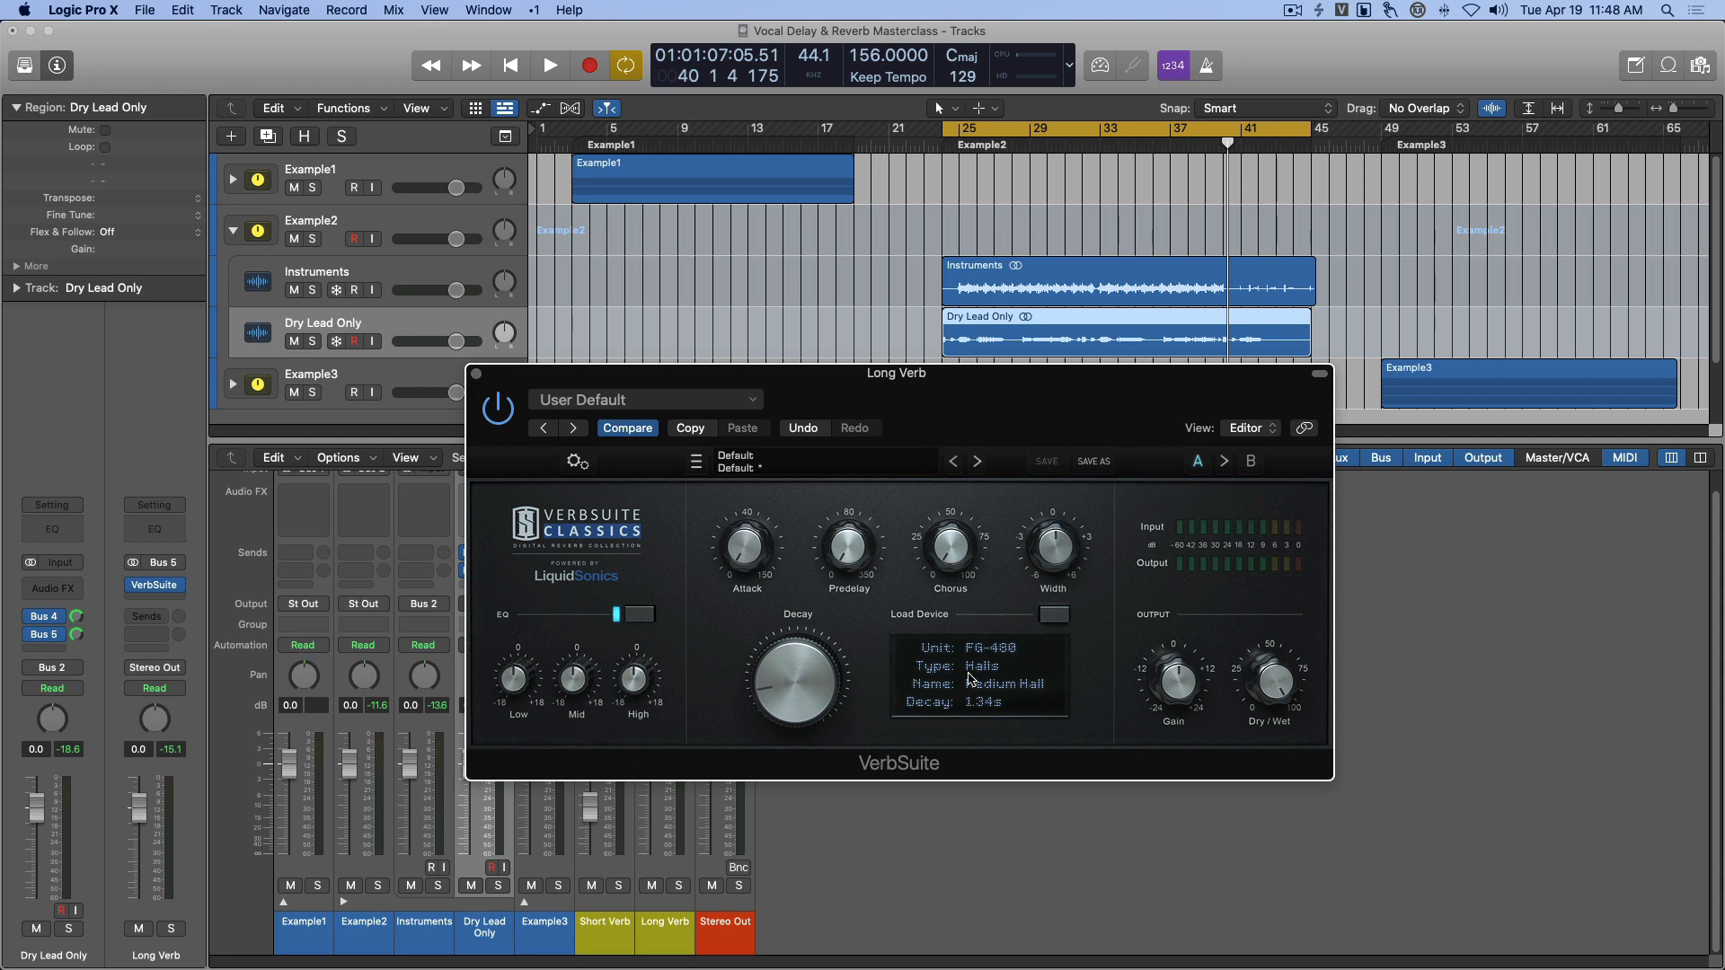
left_click(476, 375)
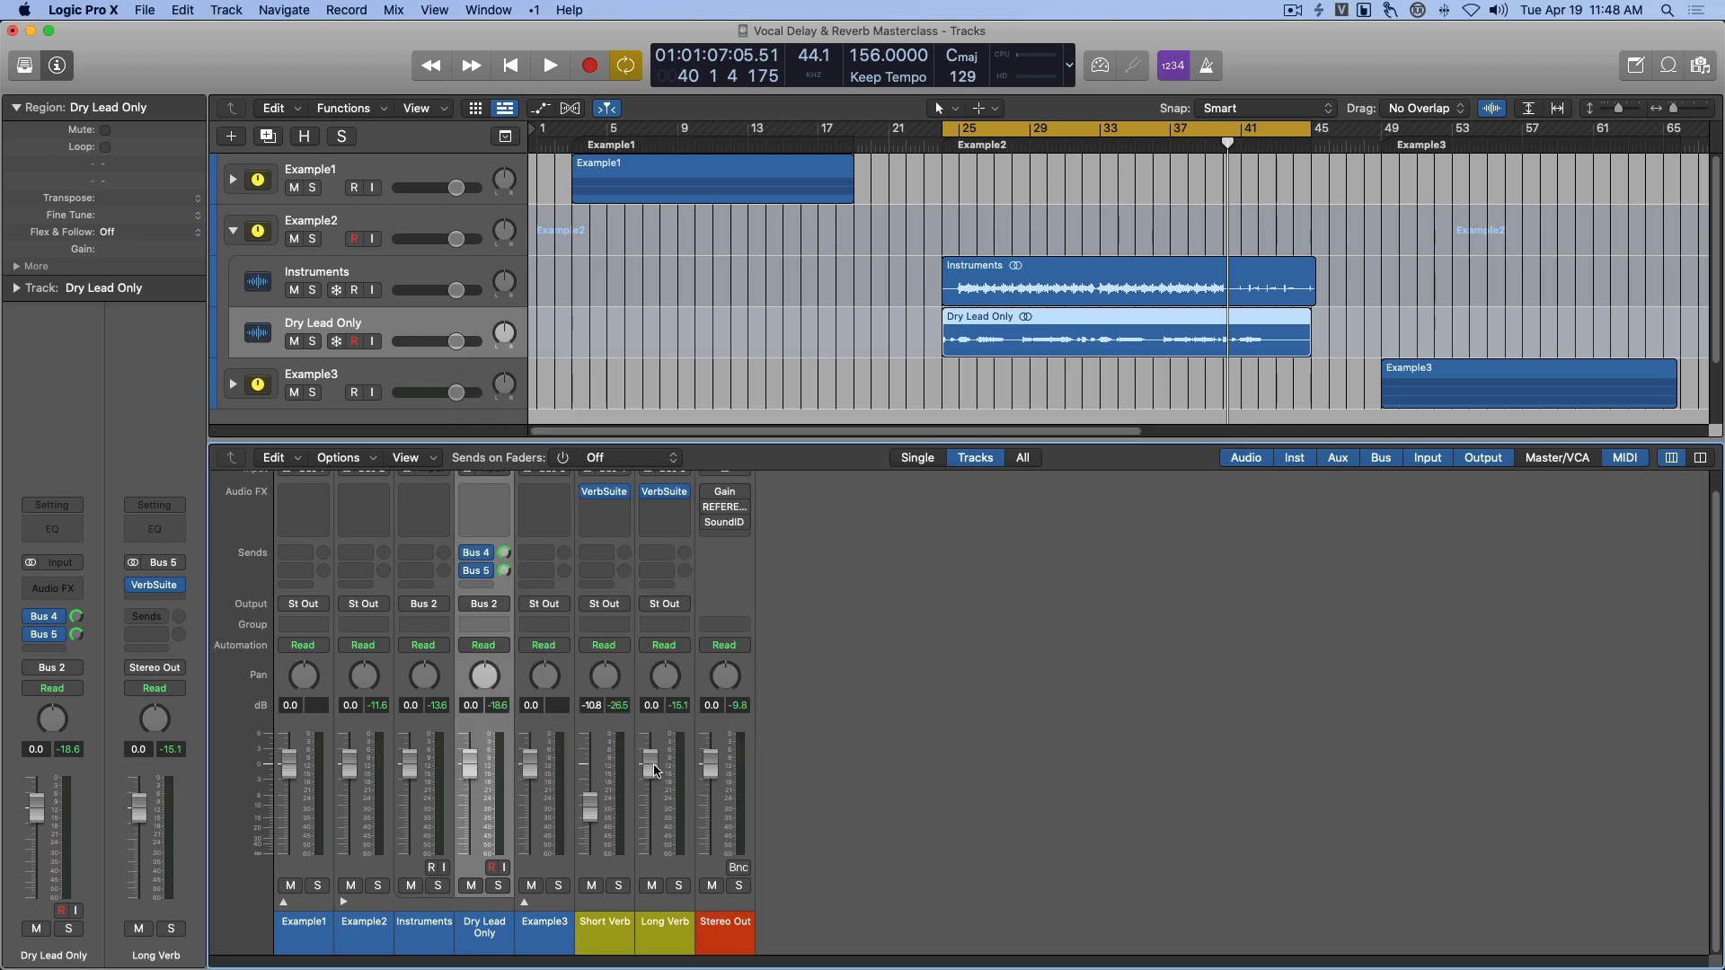
Pull the Long Verb fader fully down, and bring it up to -16.2 dB during playback.
left_click_drag(655, 770, 655, 858)
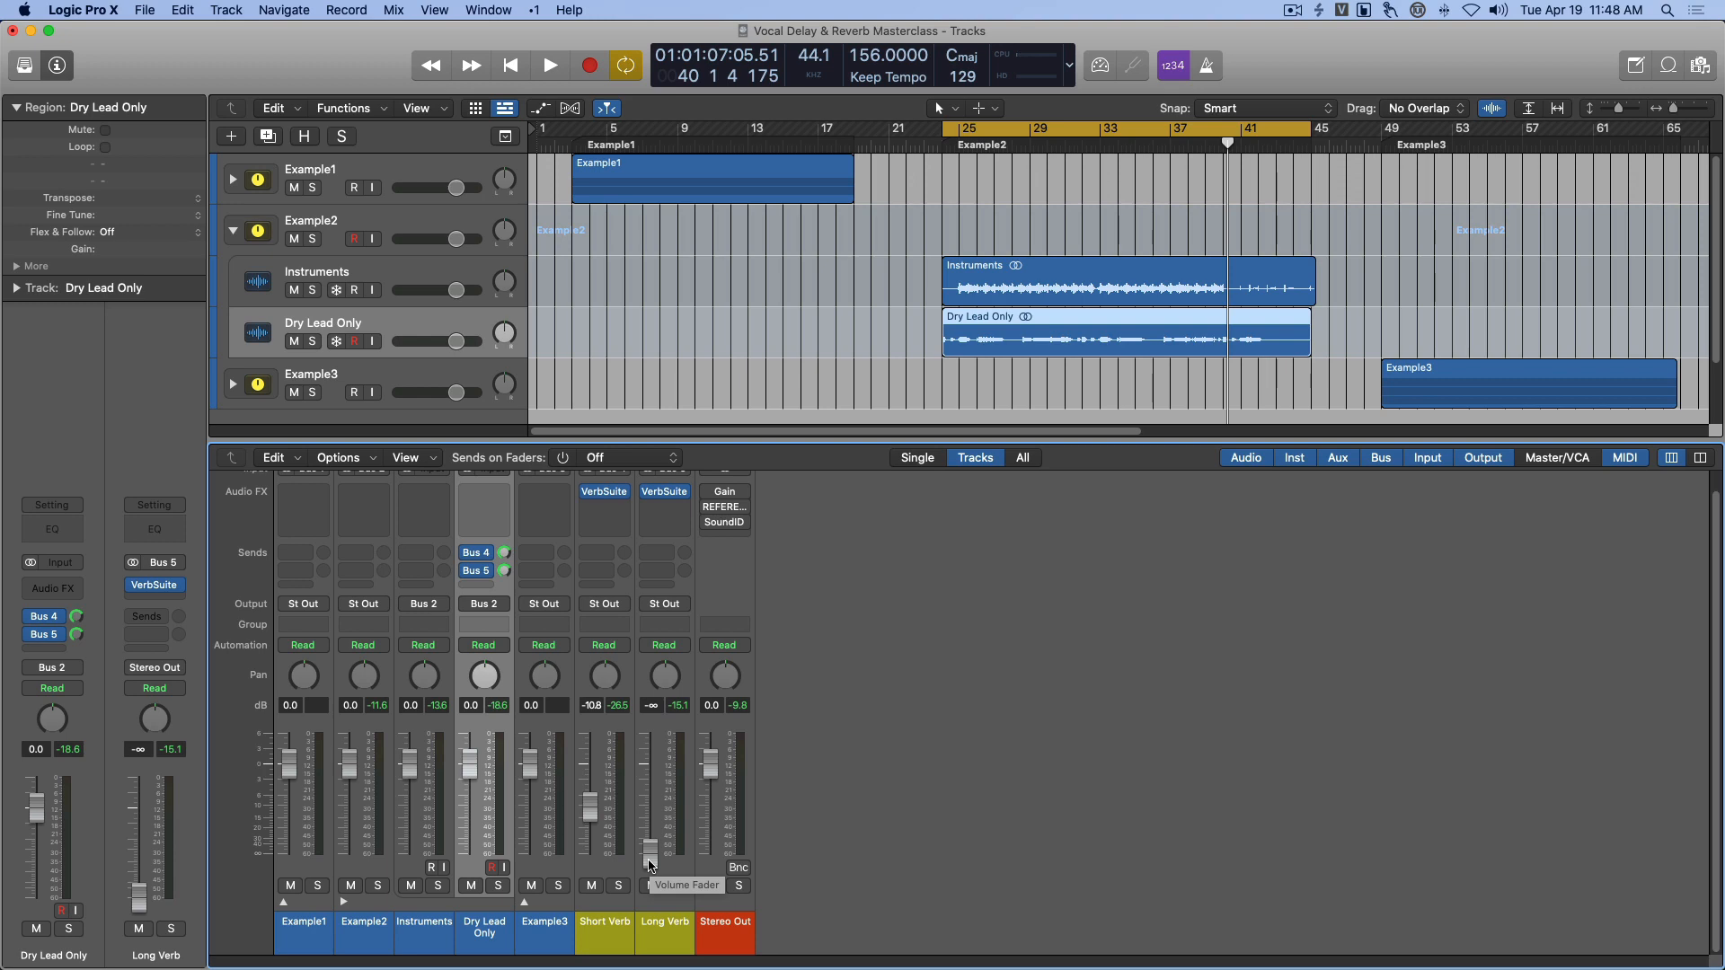
key("space")
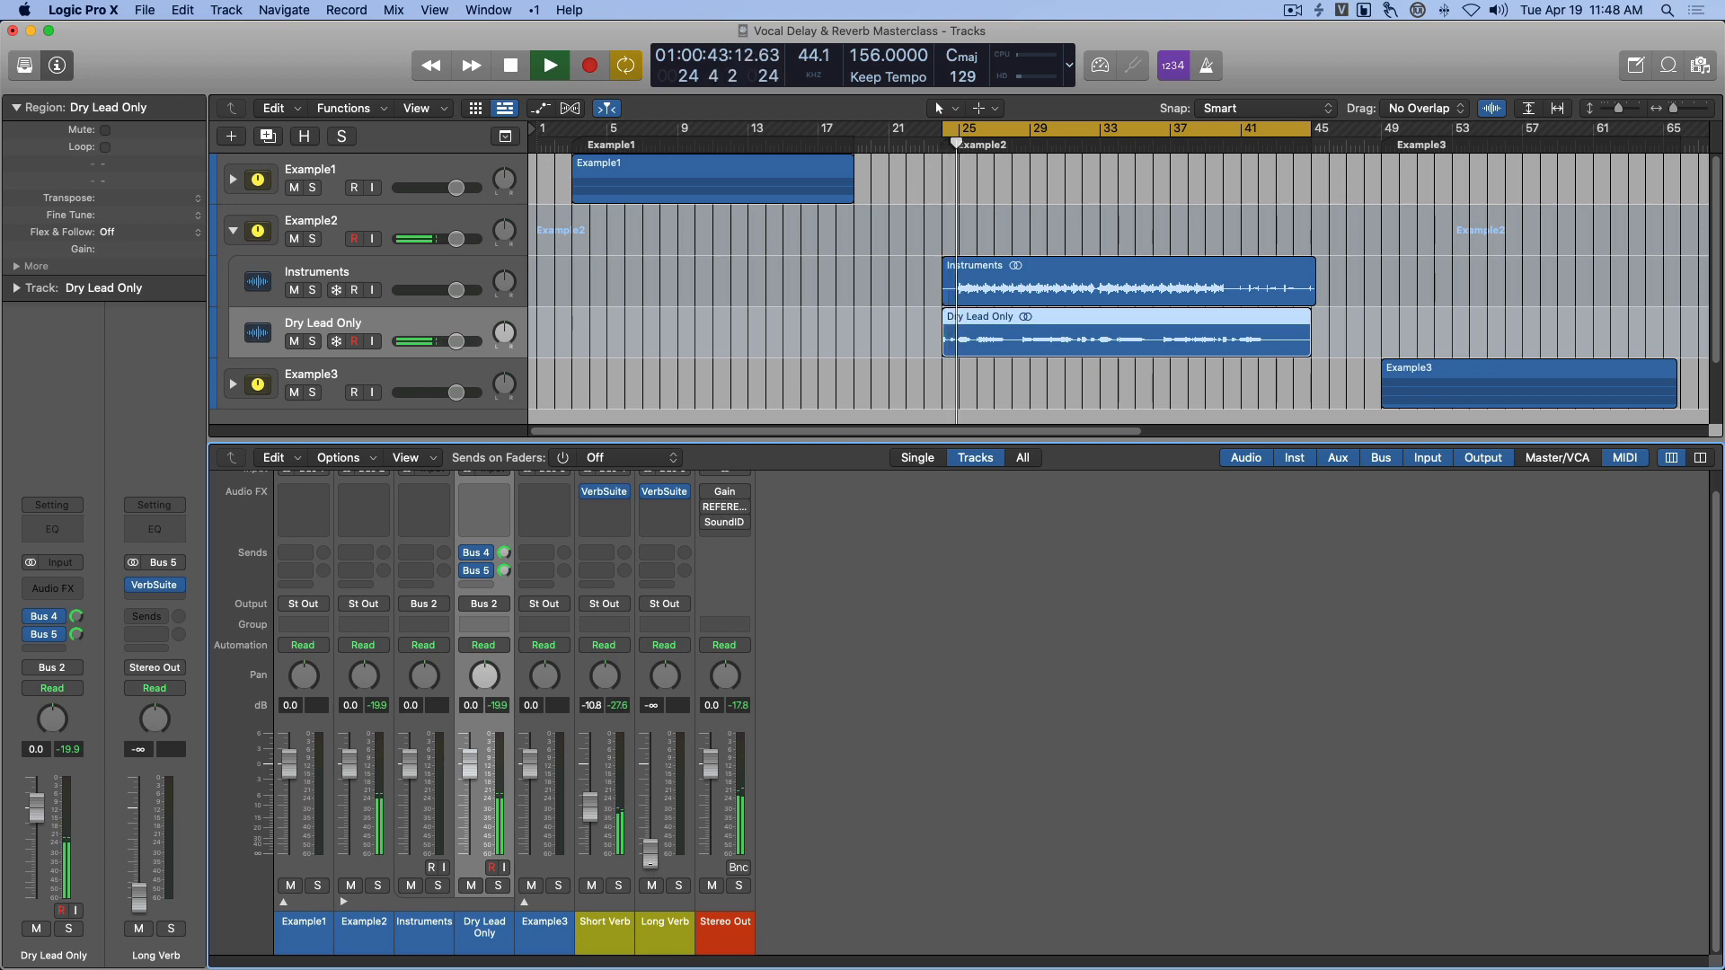
mouse_move(649, 854)
left_mouse_down()
mouse_move(650, 789)
mouse_move(652, 827)
left_mouse_up()
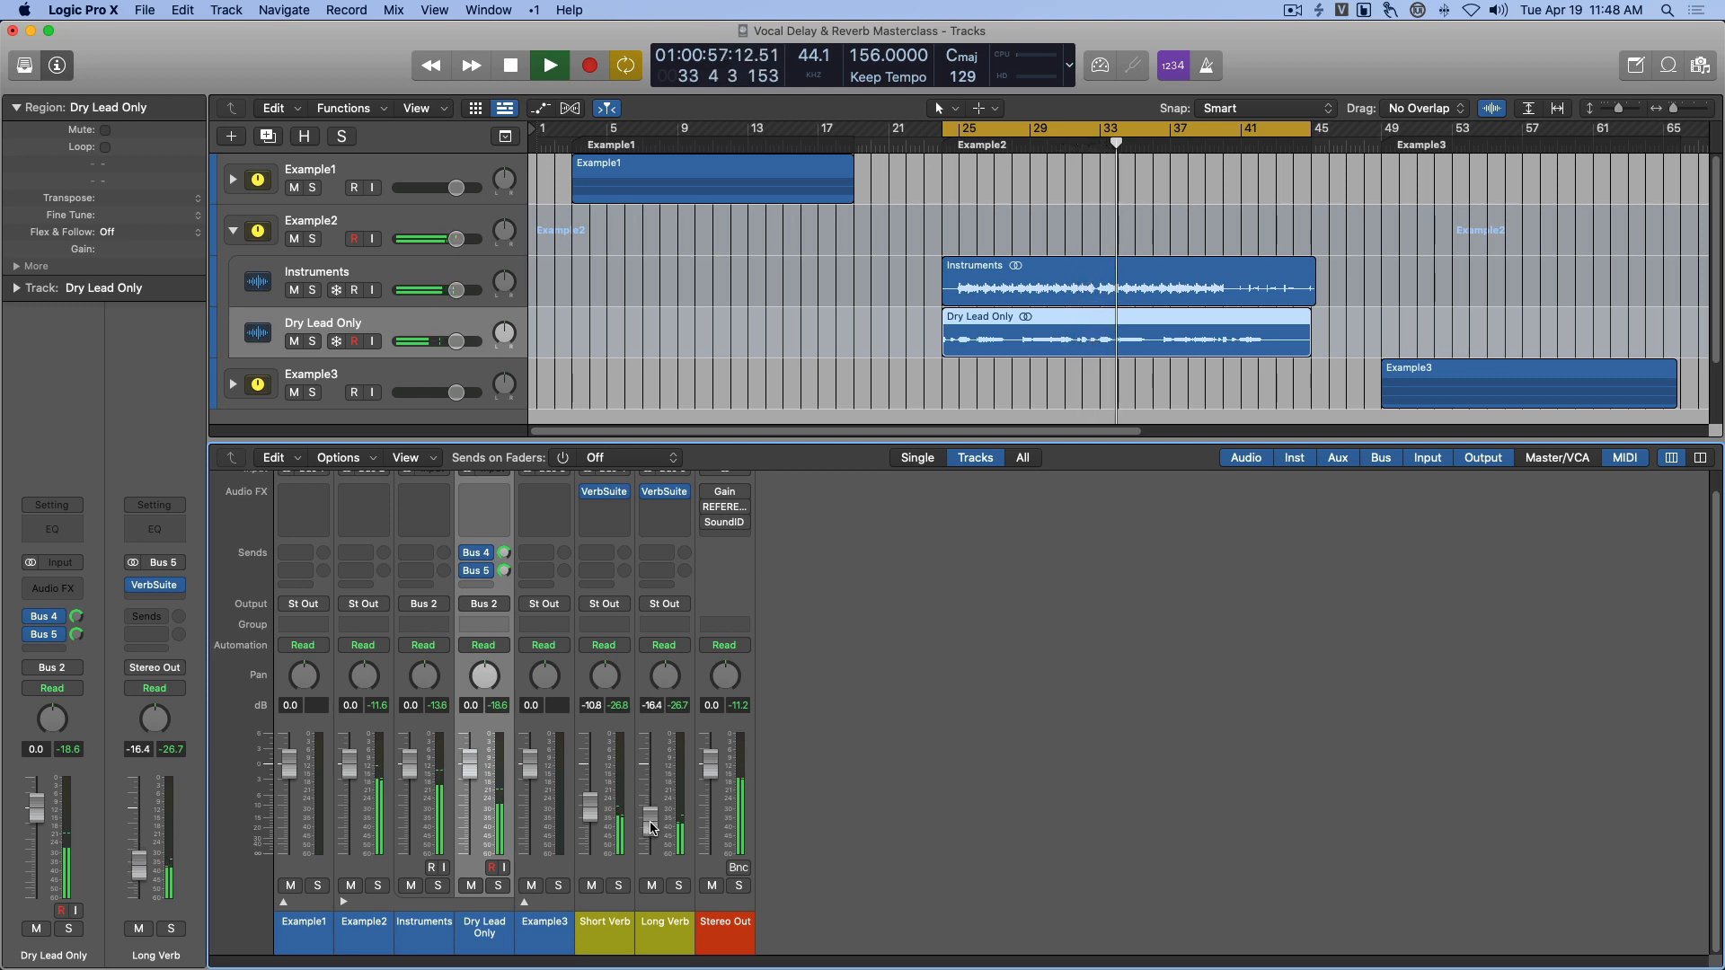
left_click_drag(653, 829, 653, 827)
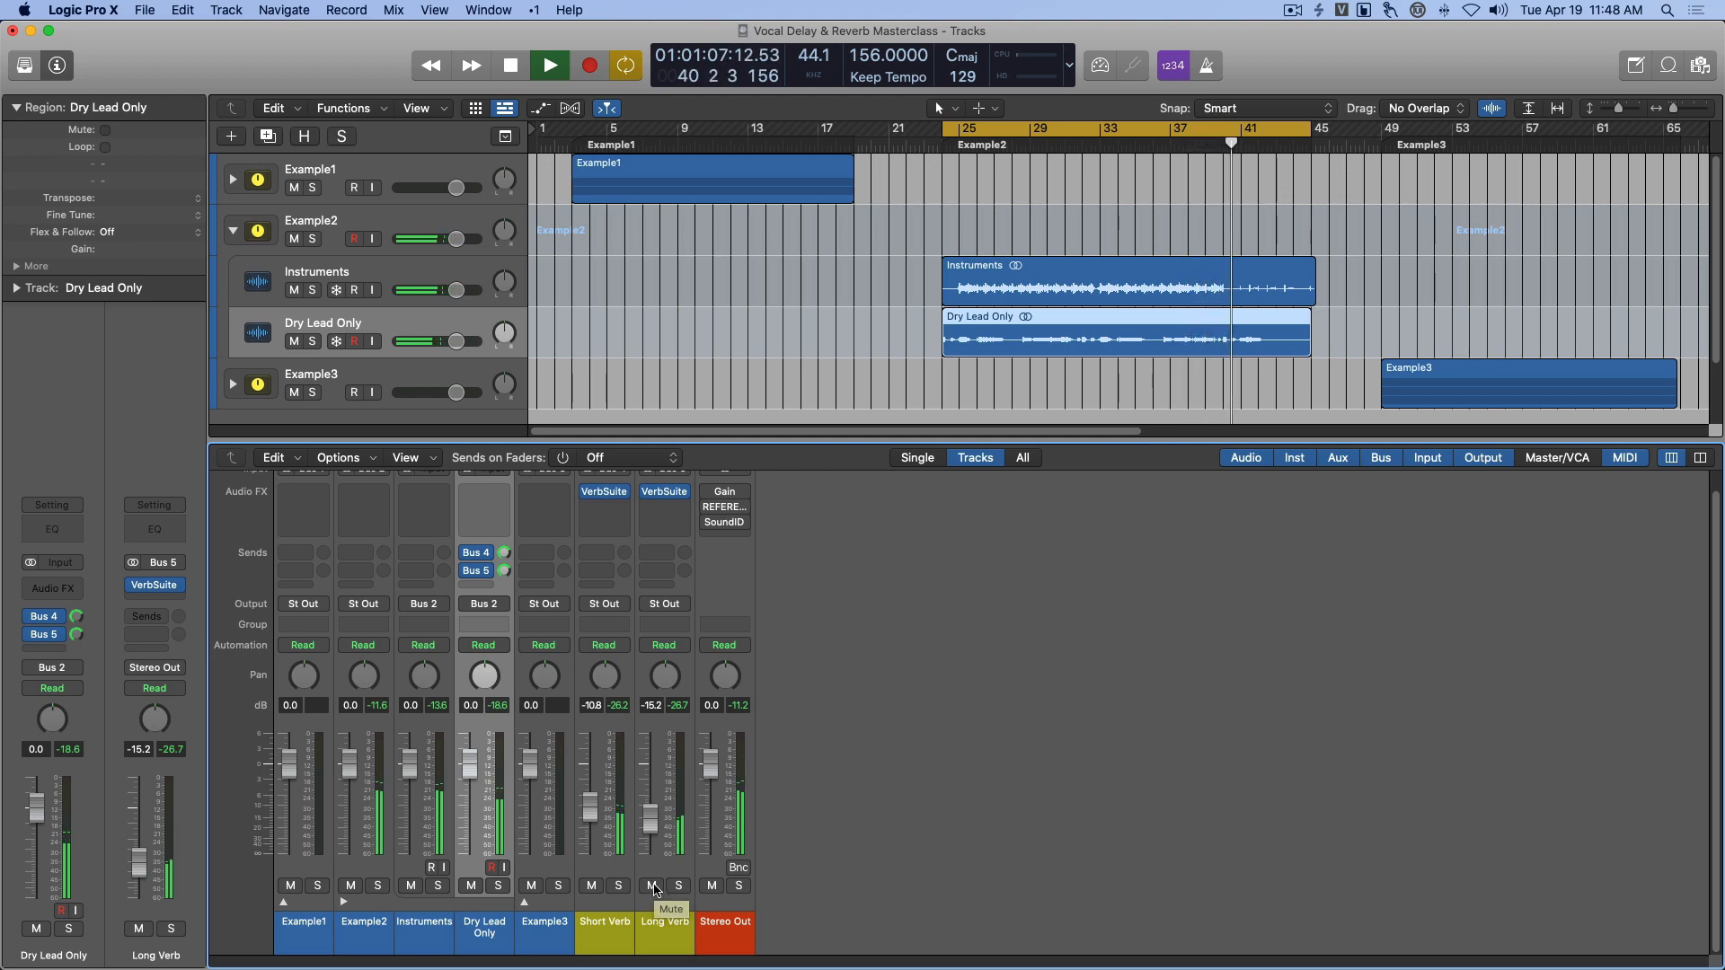
left_click_drag(649, 818, 649, 821)
key("space")
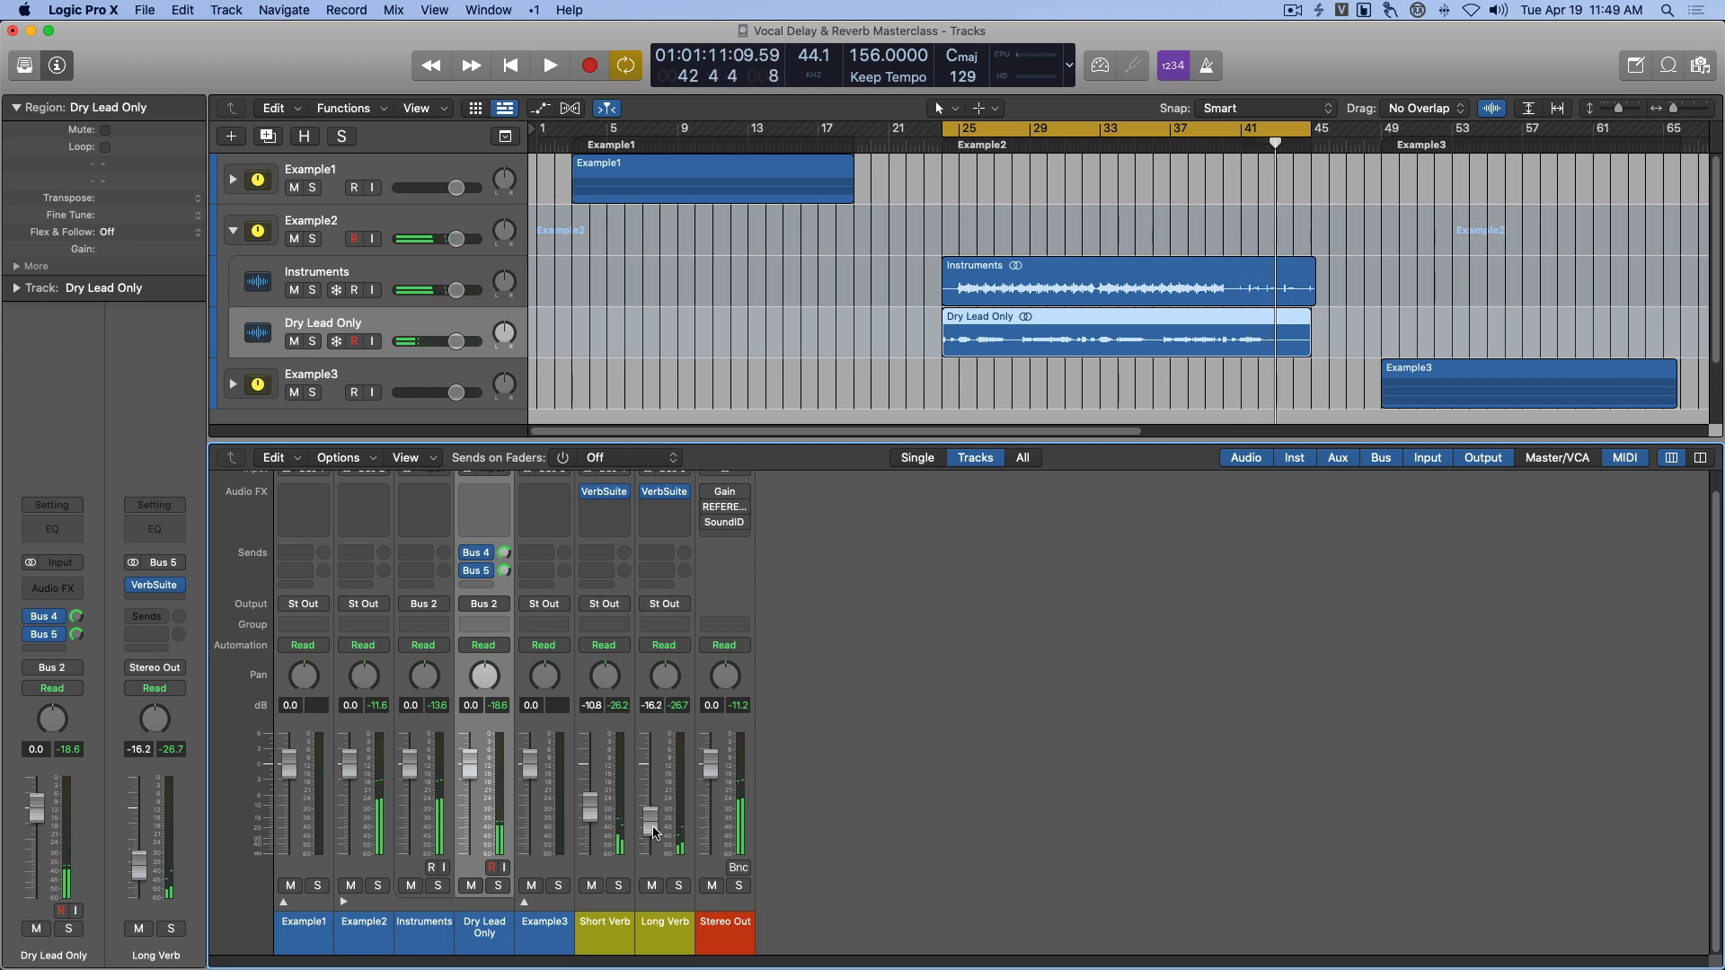
Compare playback with Long Verb muted and unmuted, and lower its fader to -19.0 dB.
left_click(653, 886)
key("space")
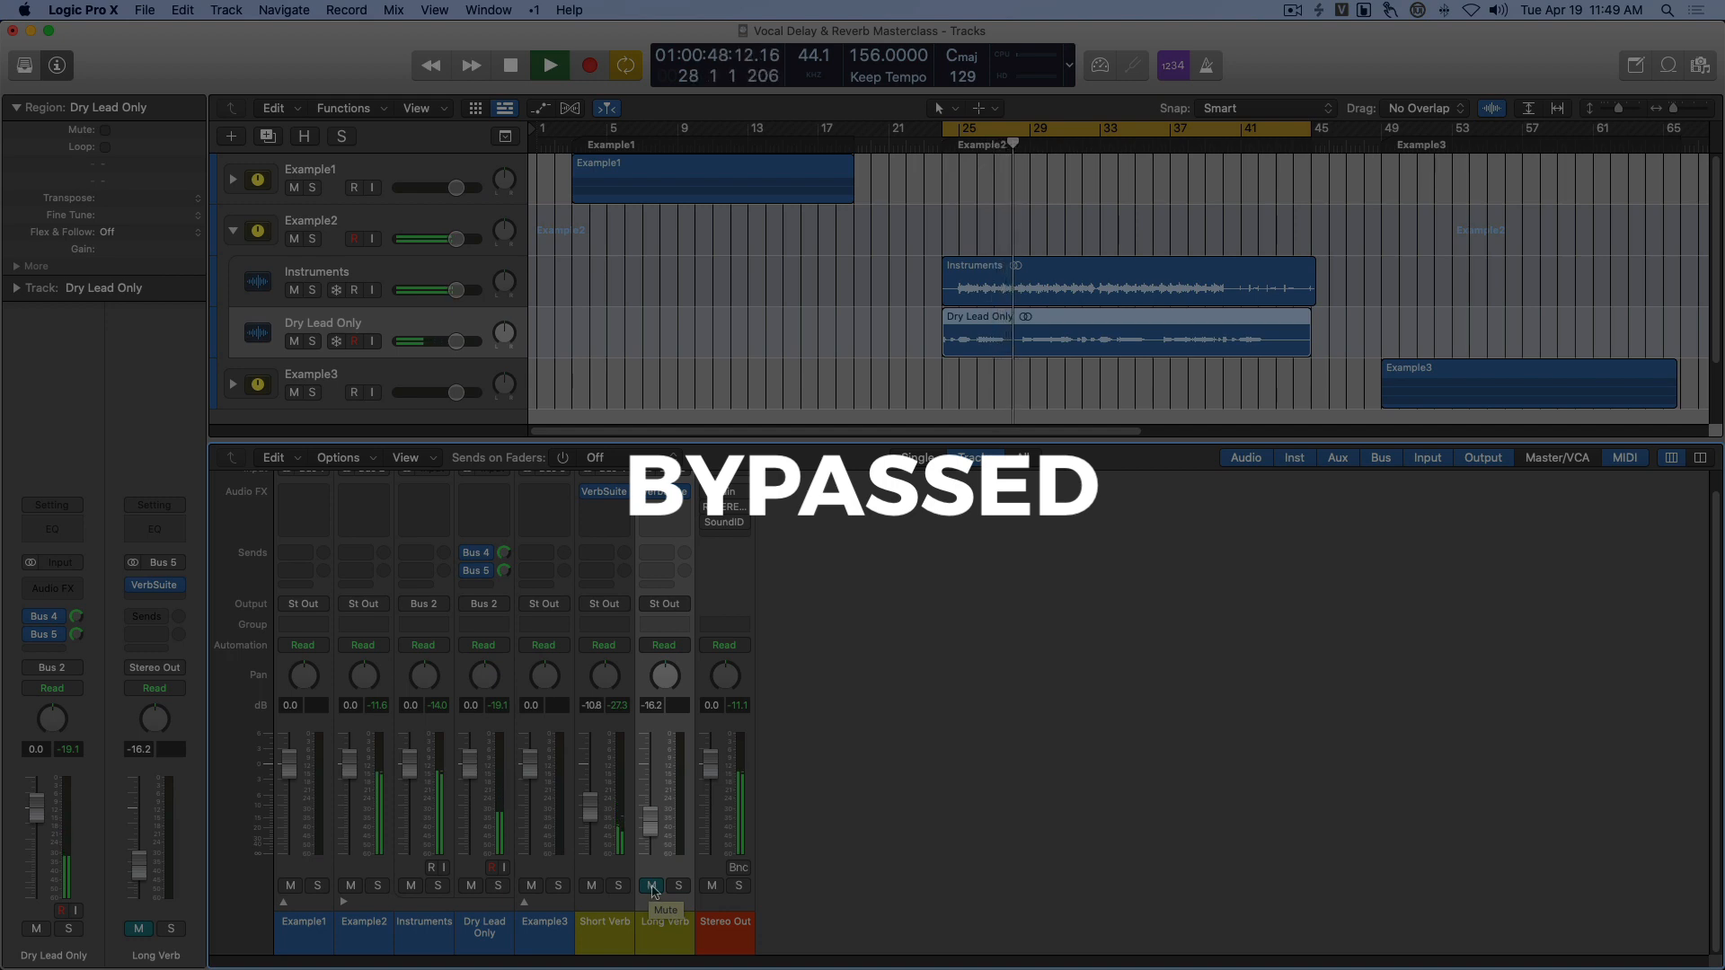
left_click(653, 887)
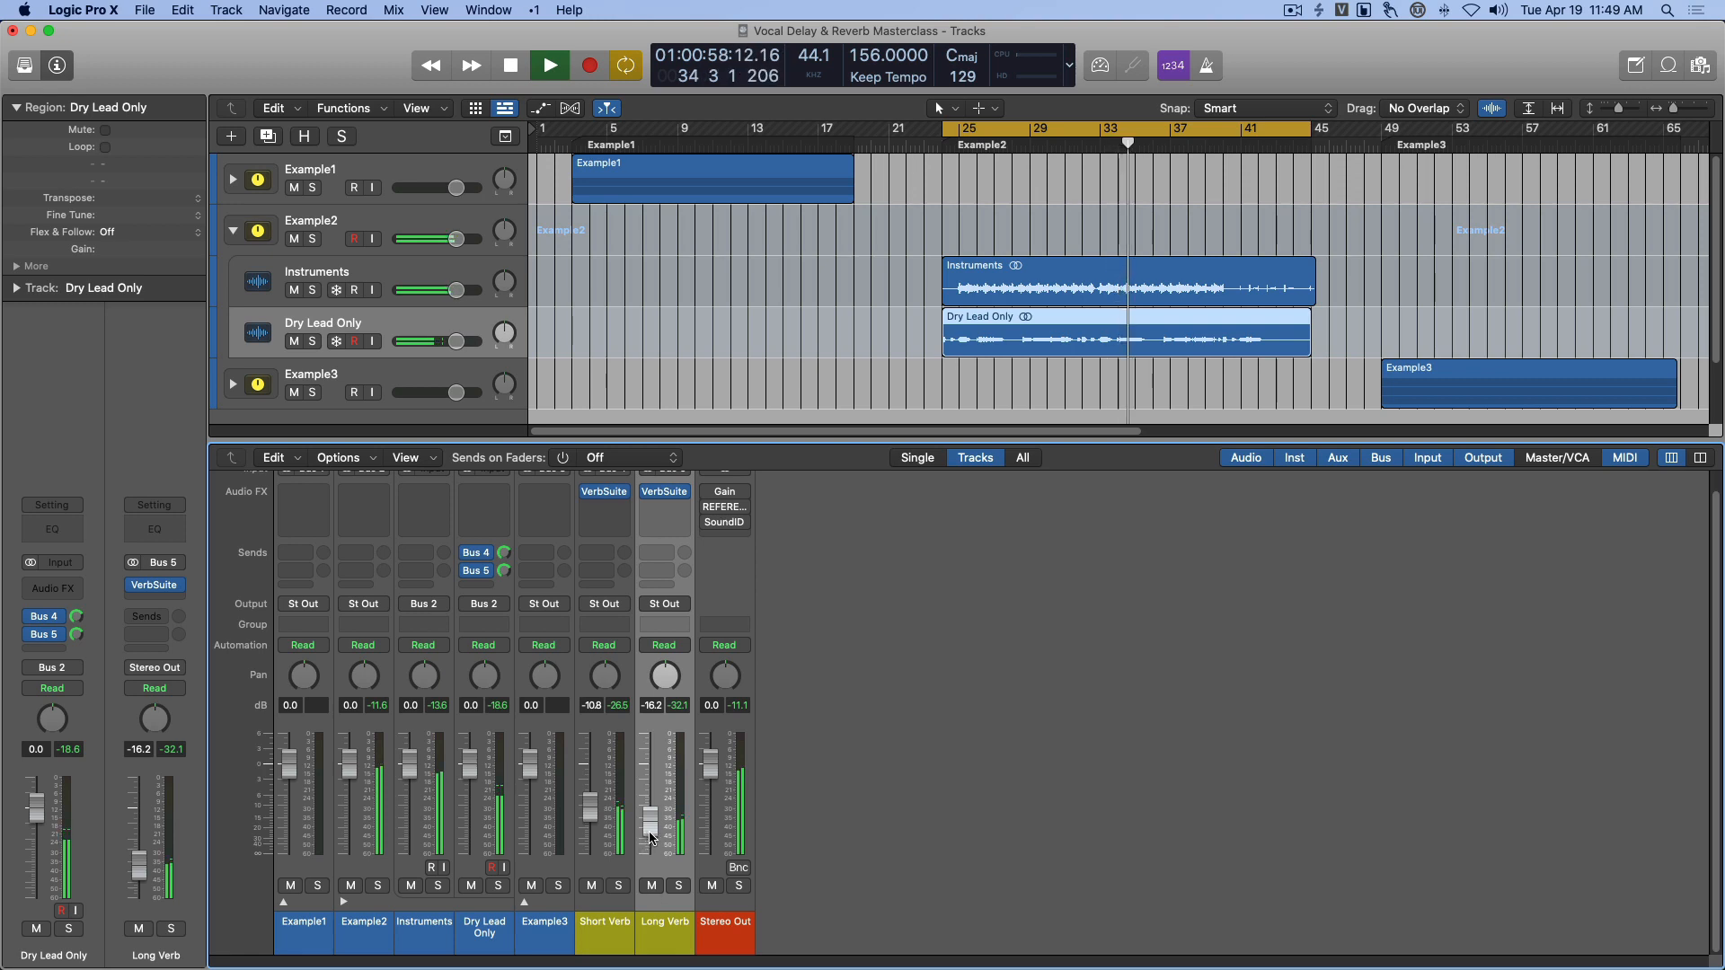
key("space")
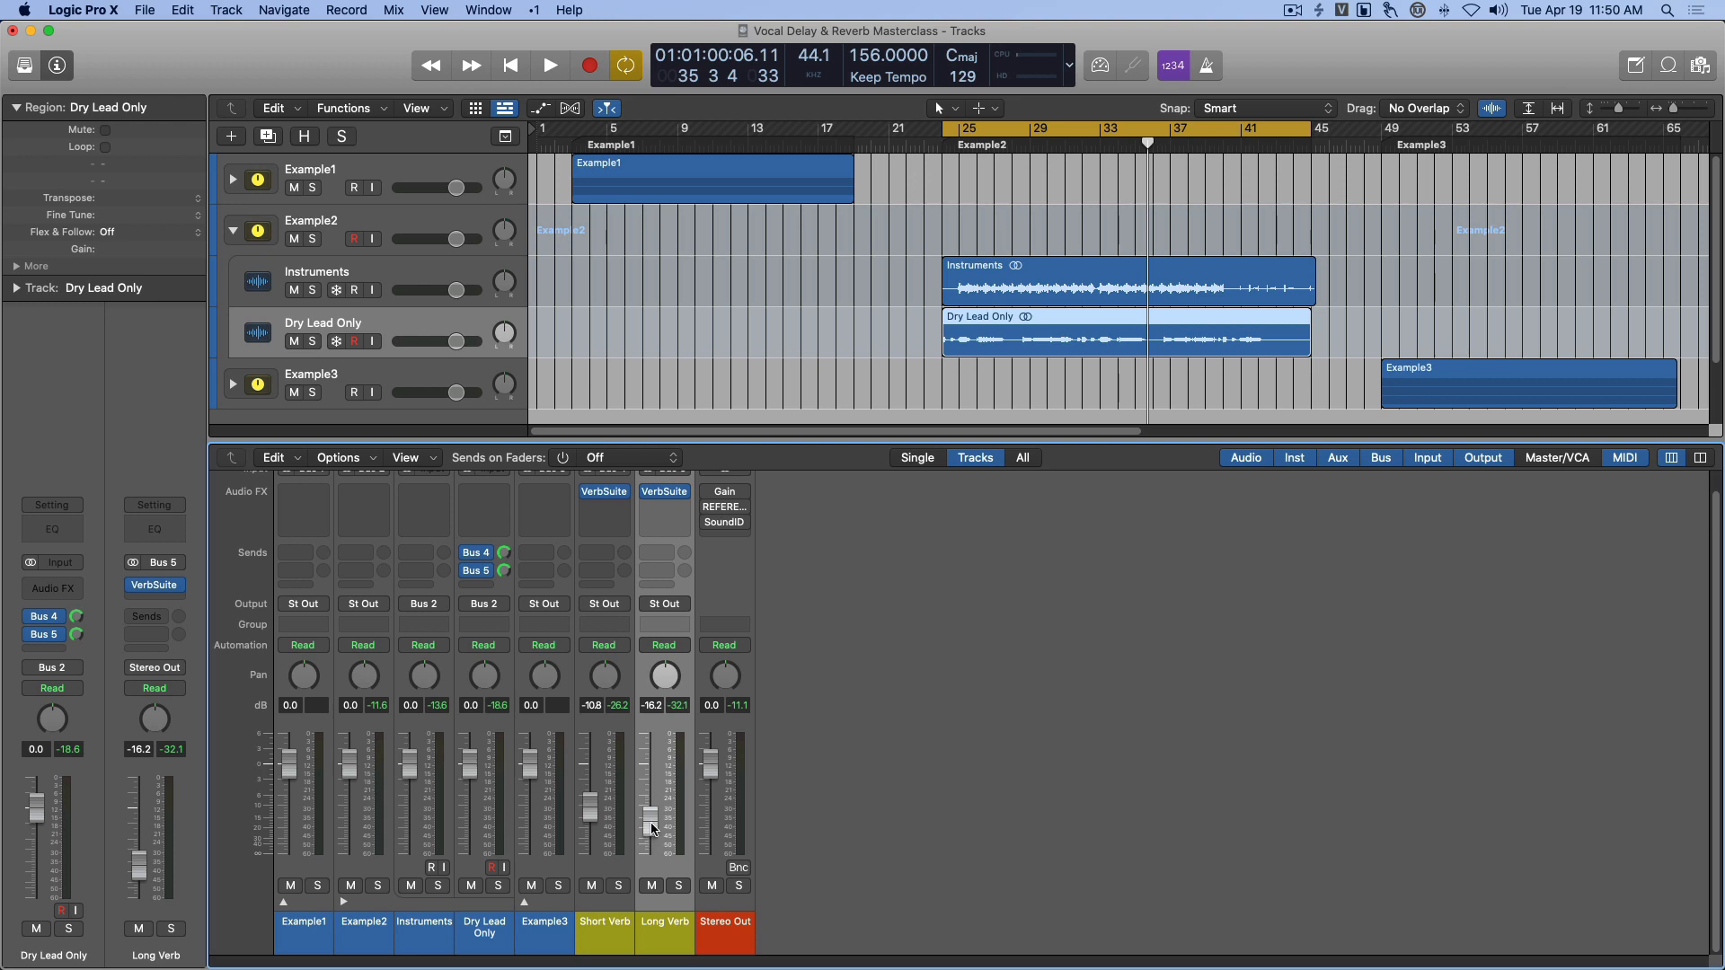
key("space")
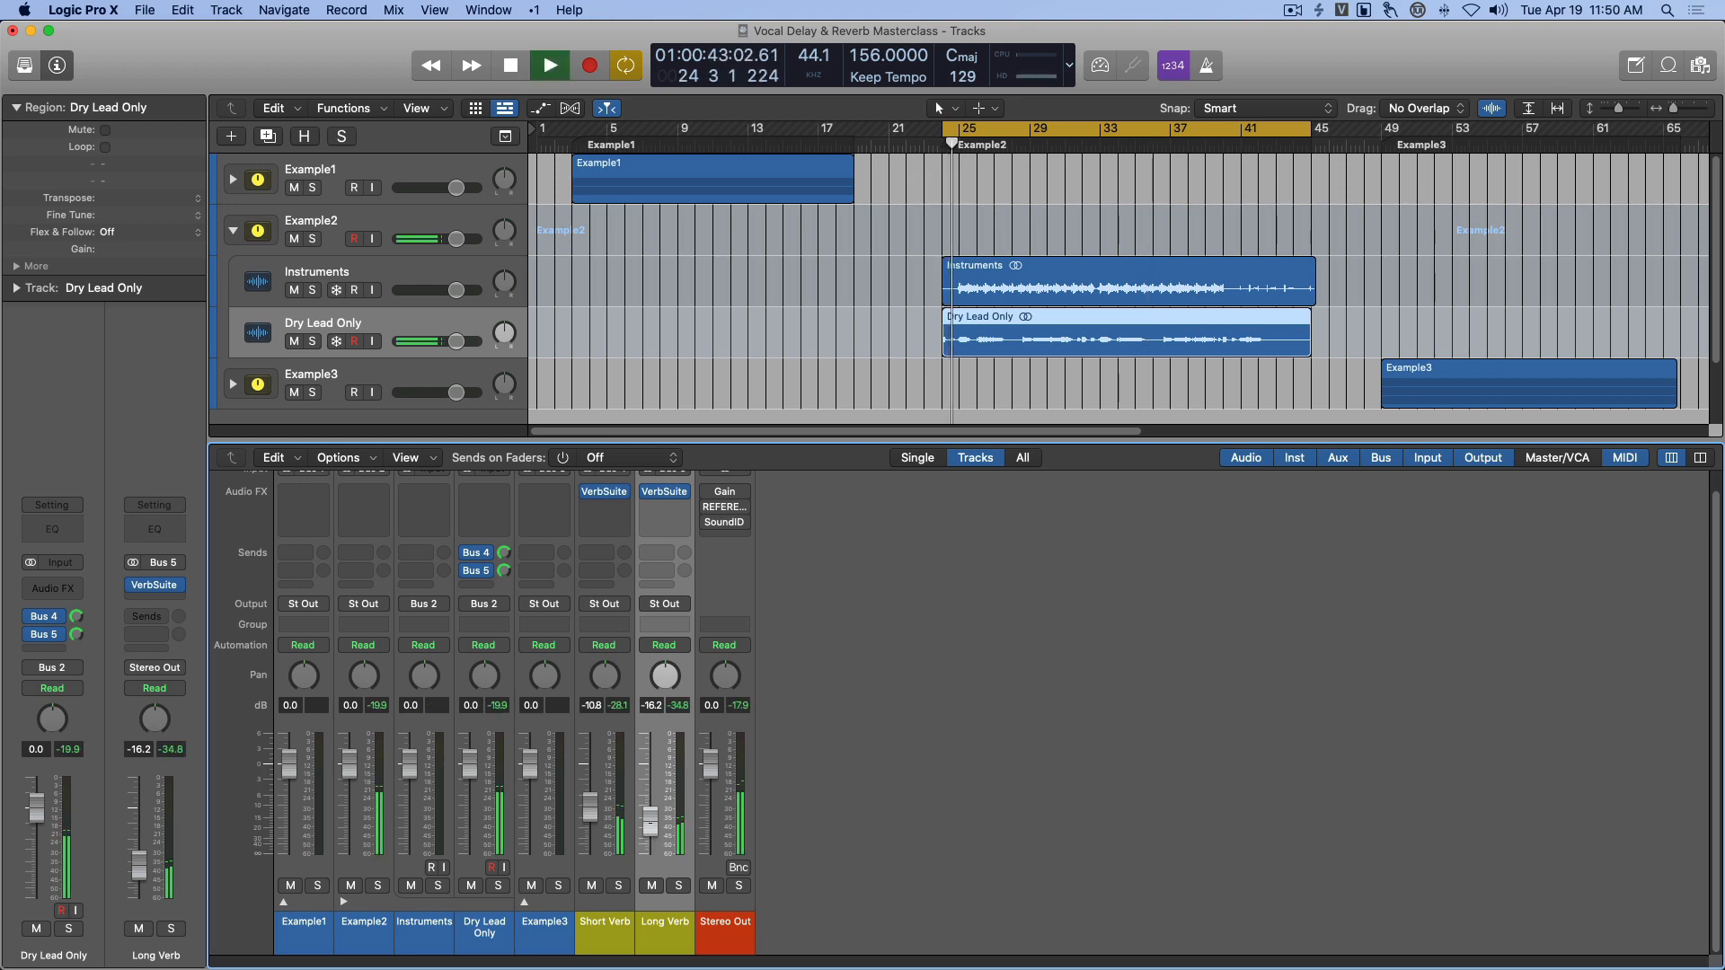
left_click_drag(653, 828, 655, 837)
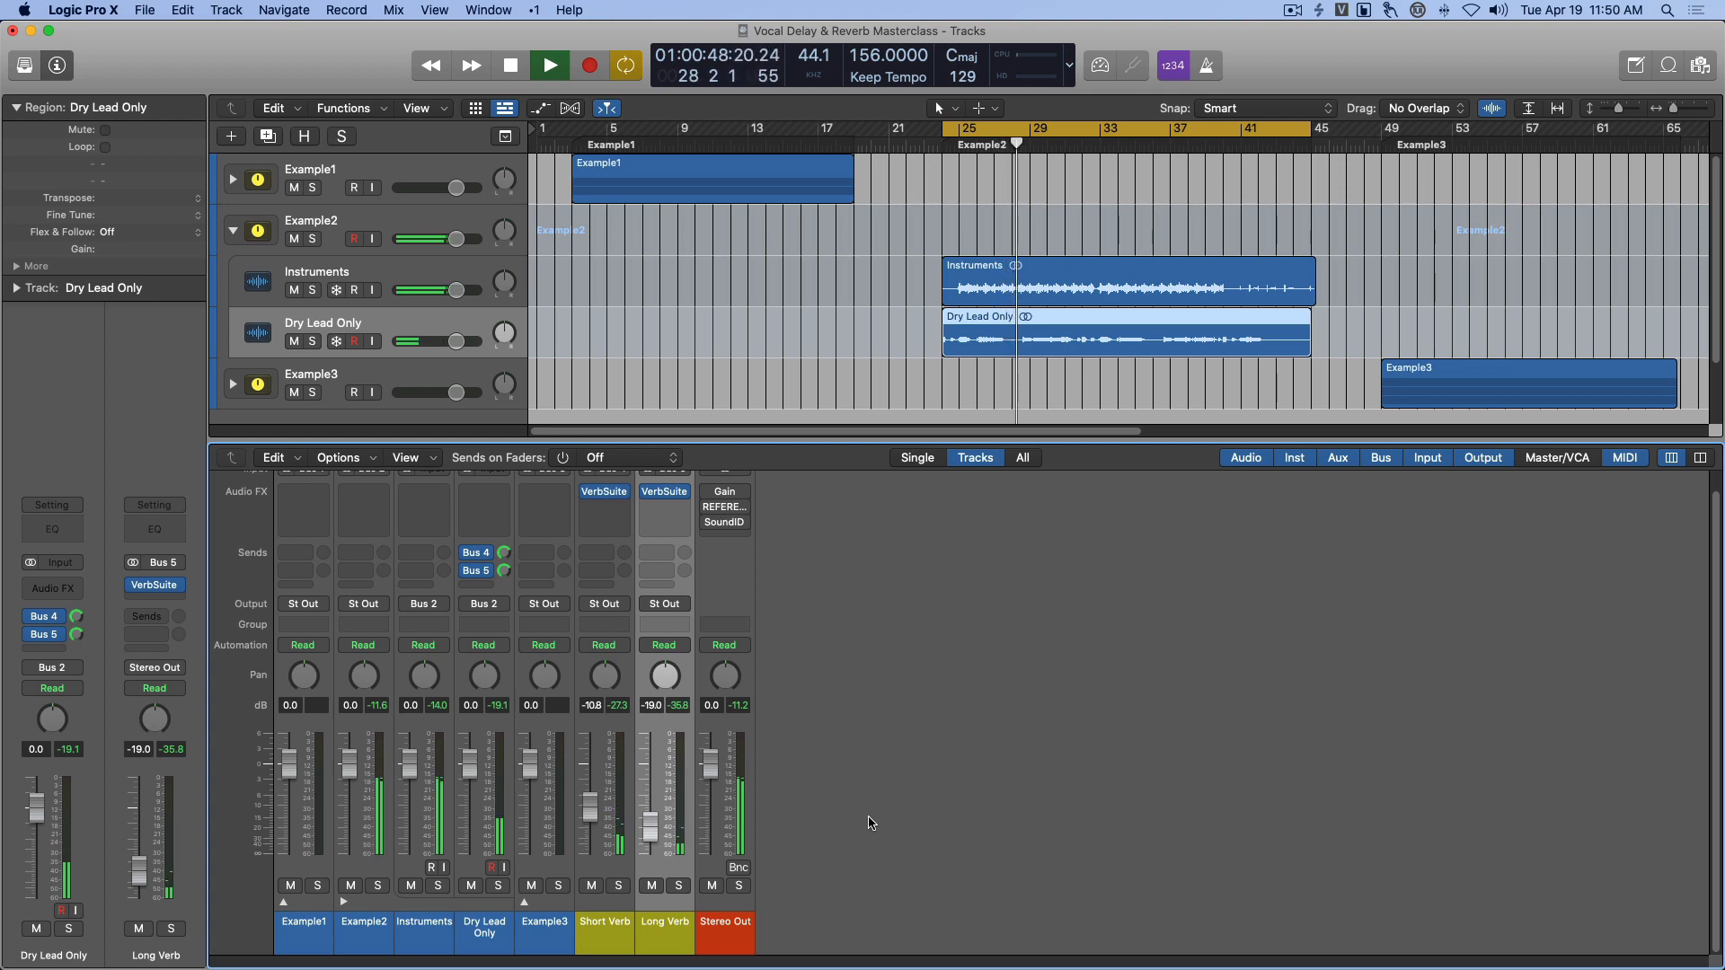
Select Short Verb and Long Verb together and toggle their mutes to compare the vocal with and without both reverbs.
left_click(611, 931)
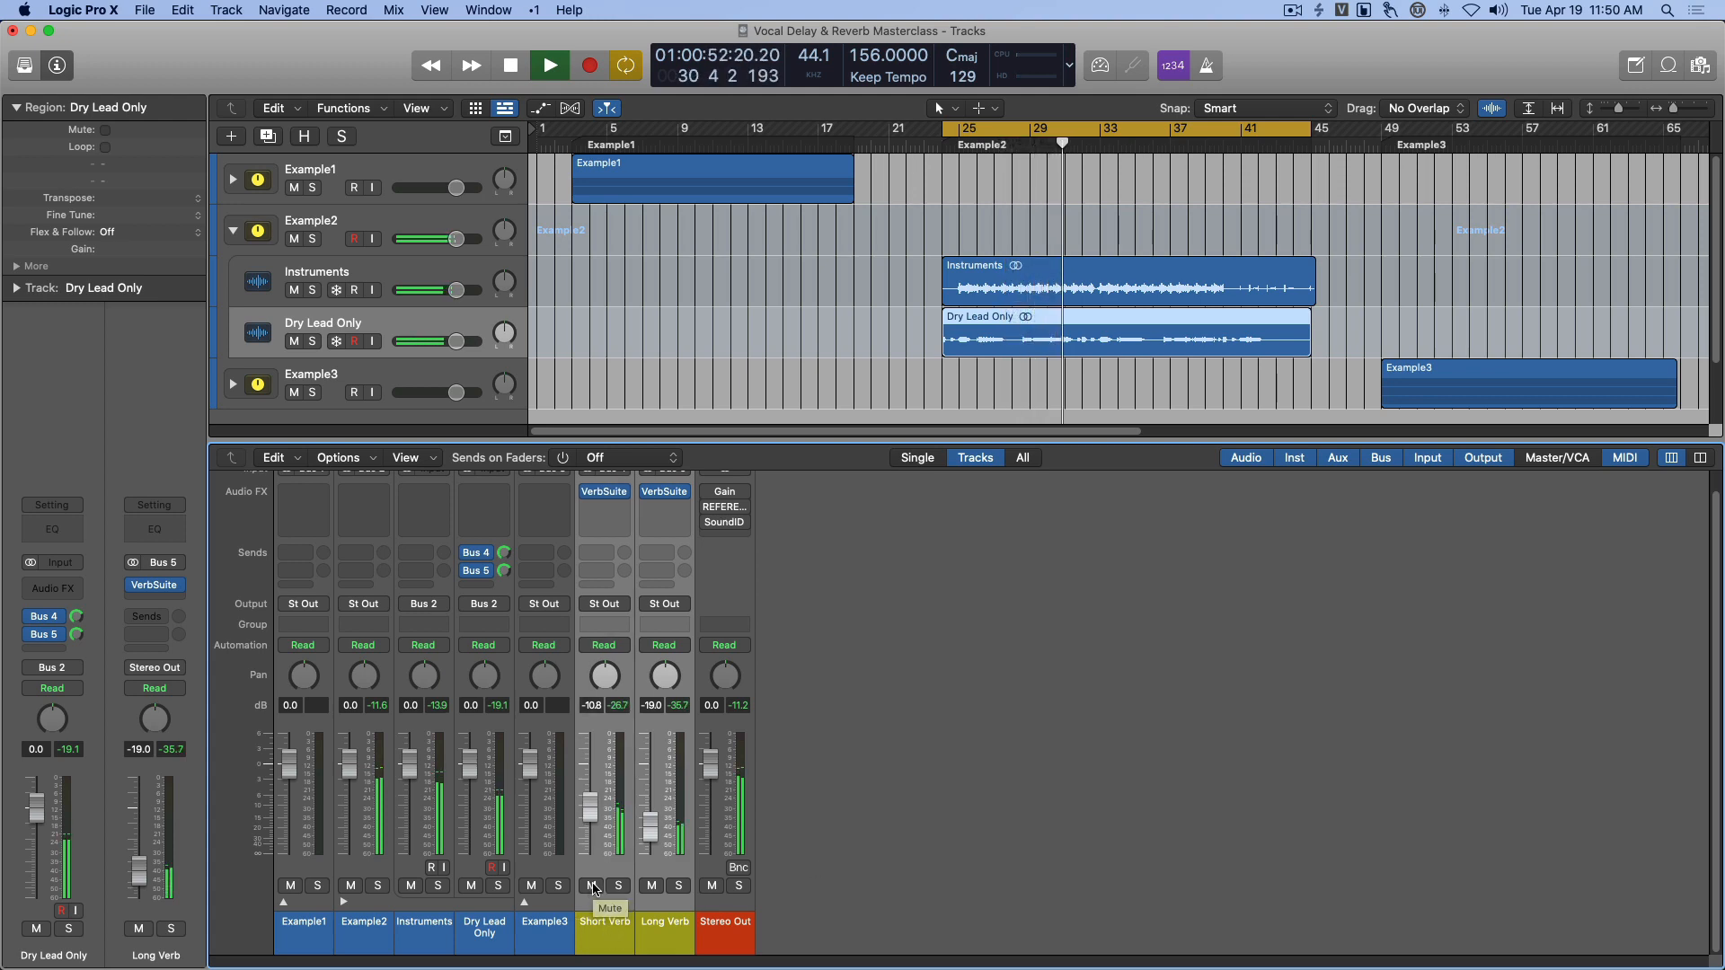
key("space")
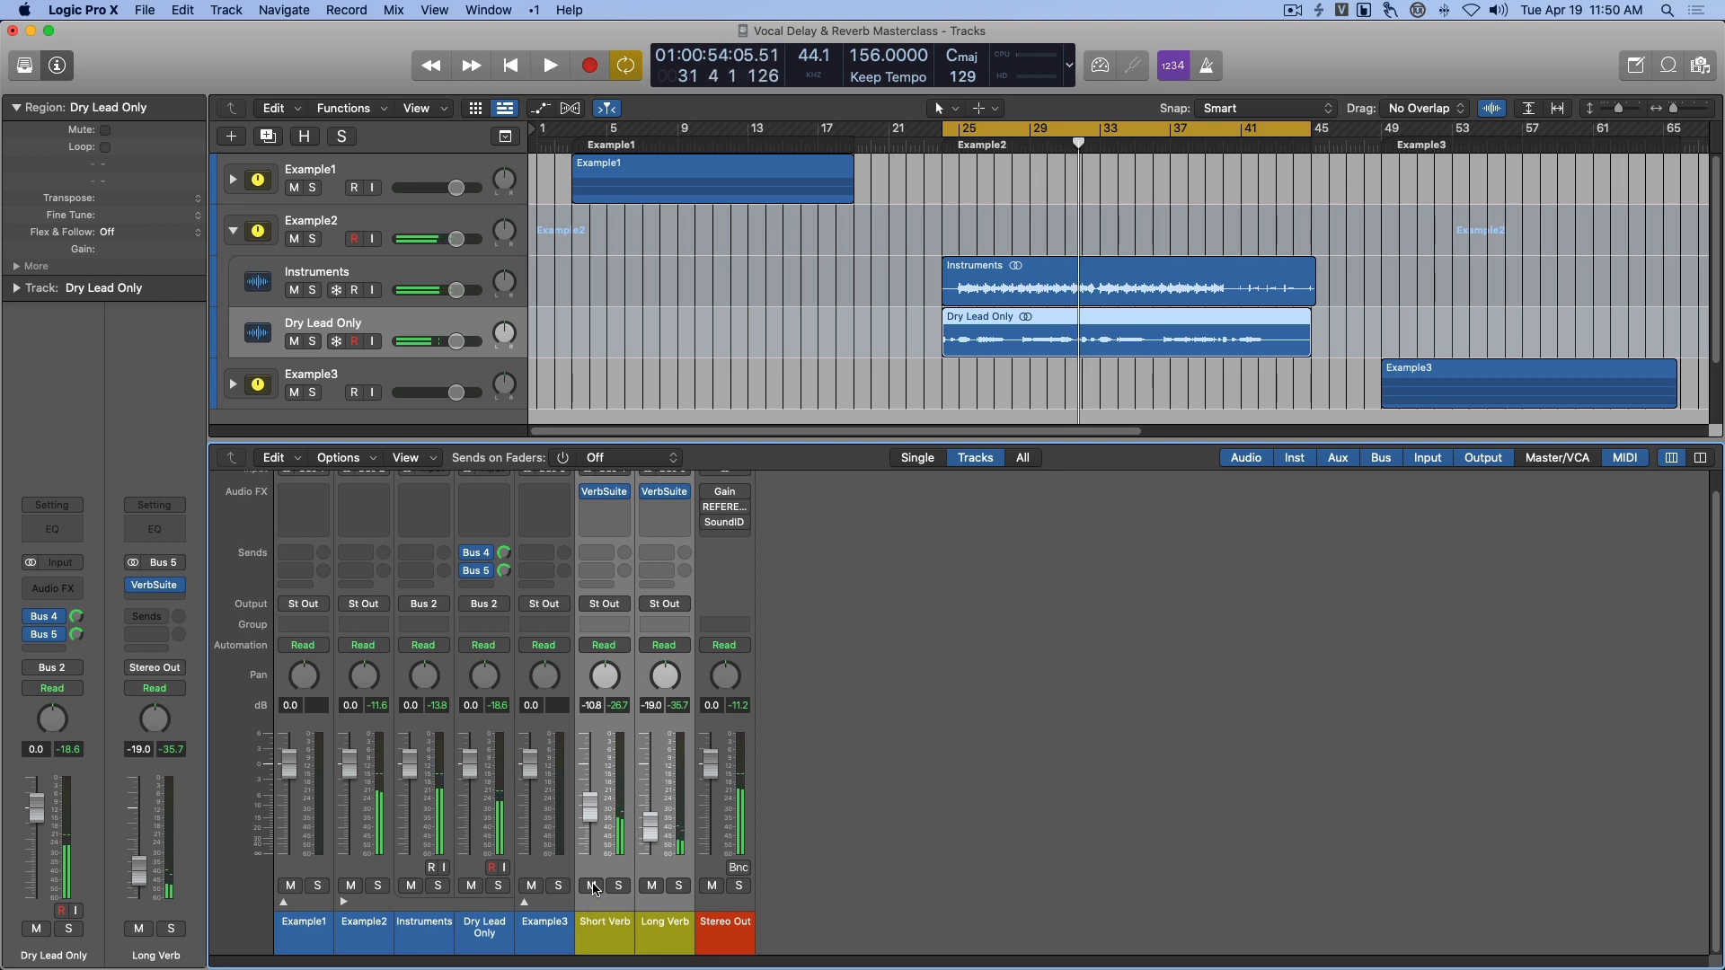
left_click(592, 889)
key("space")
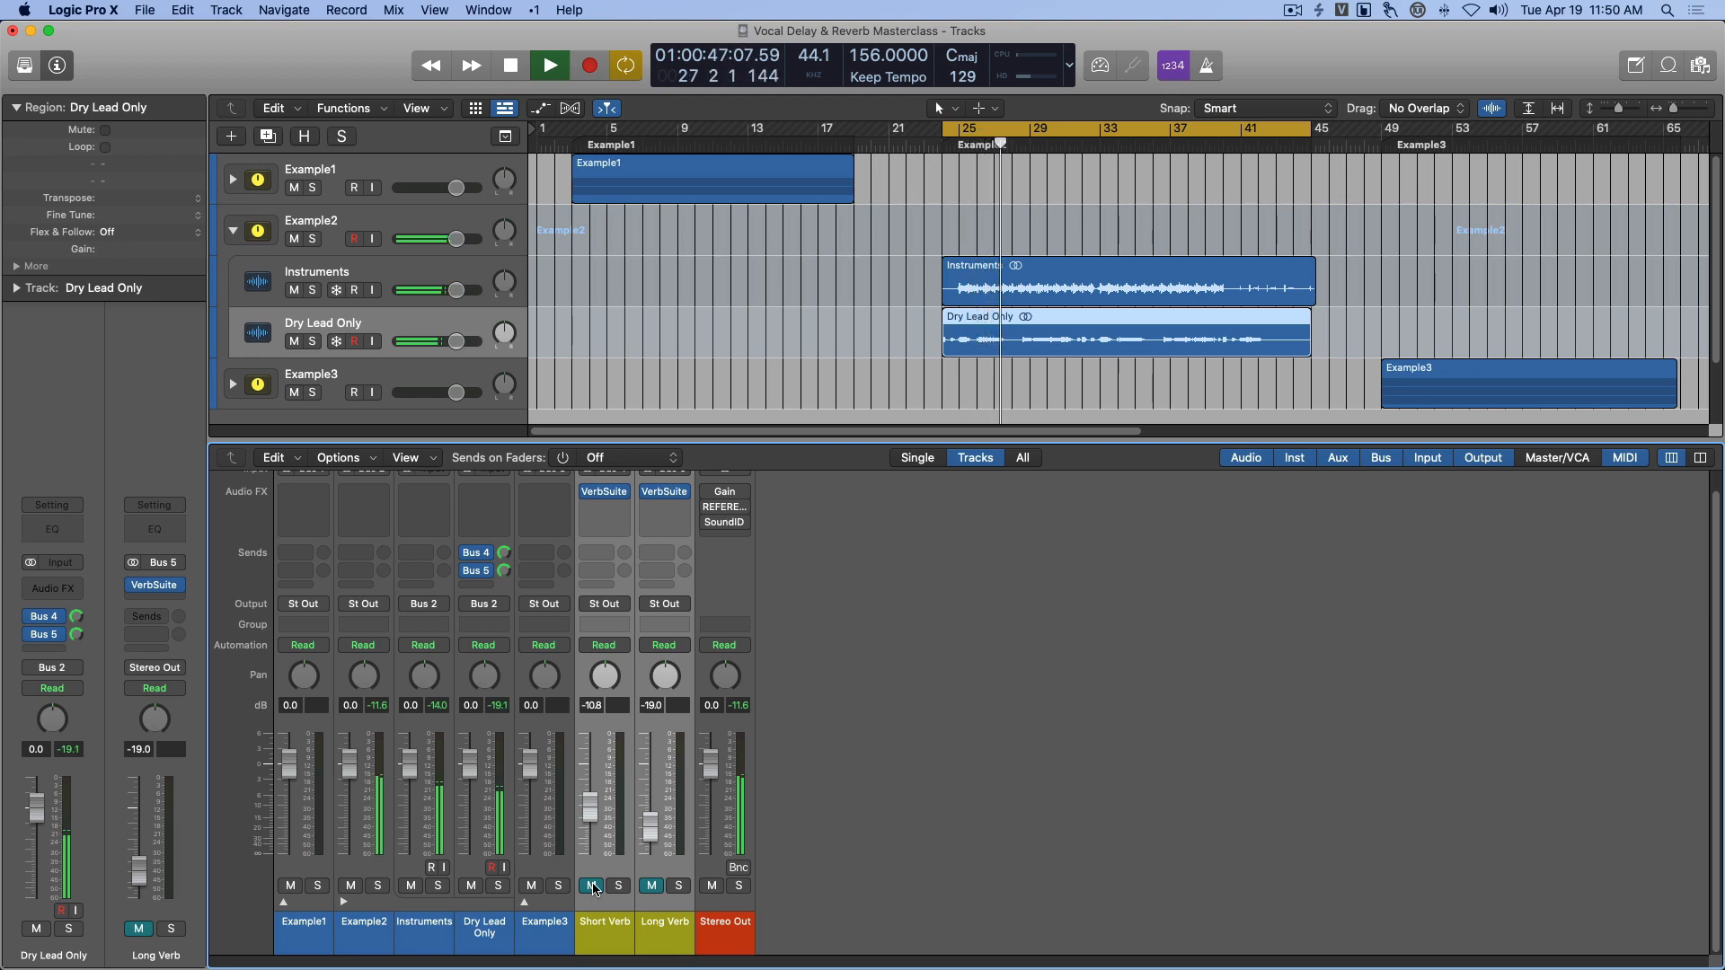
key("space")
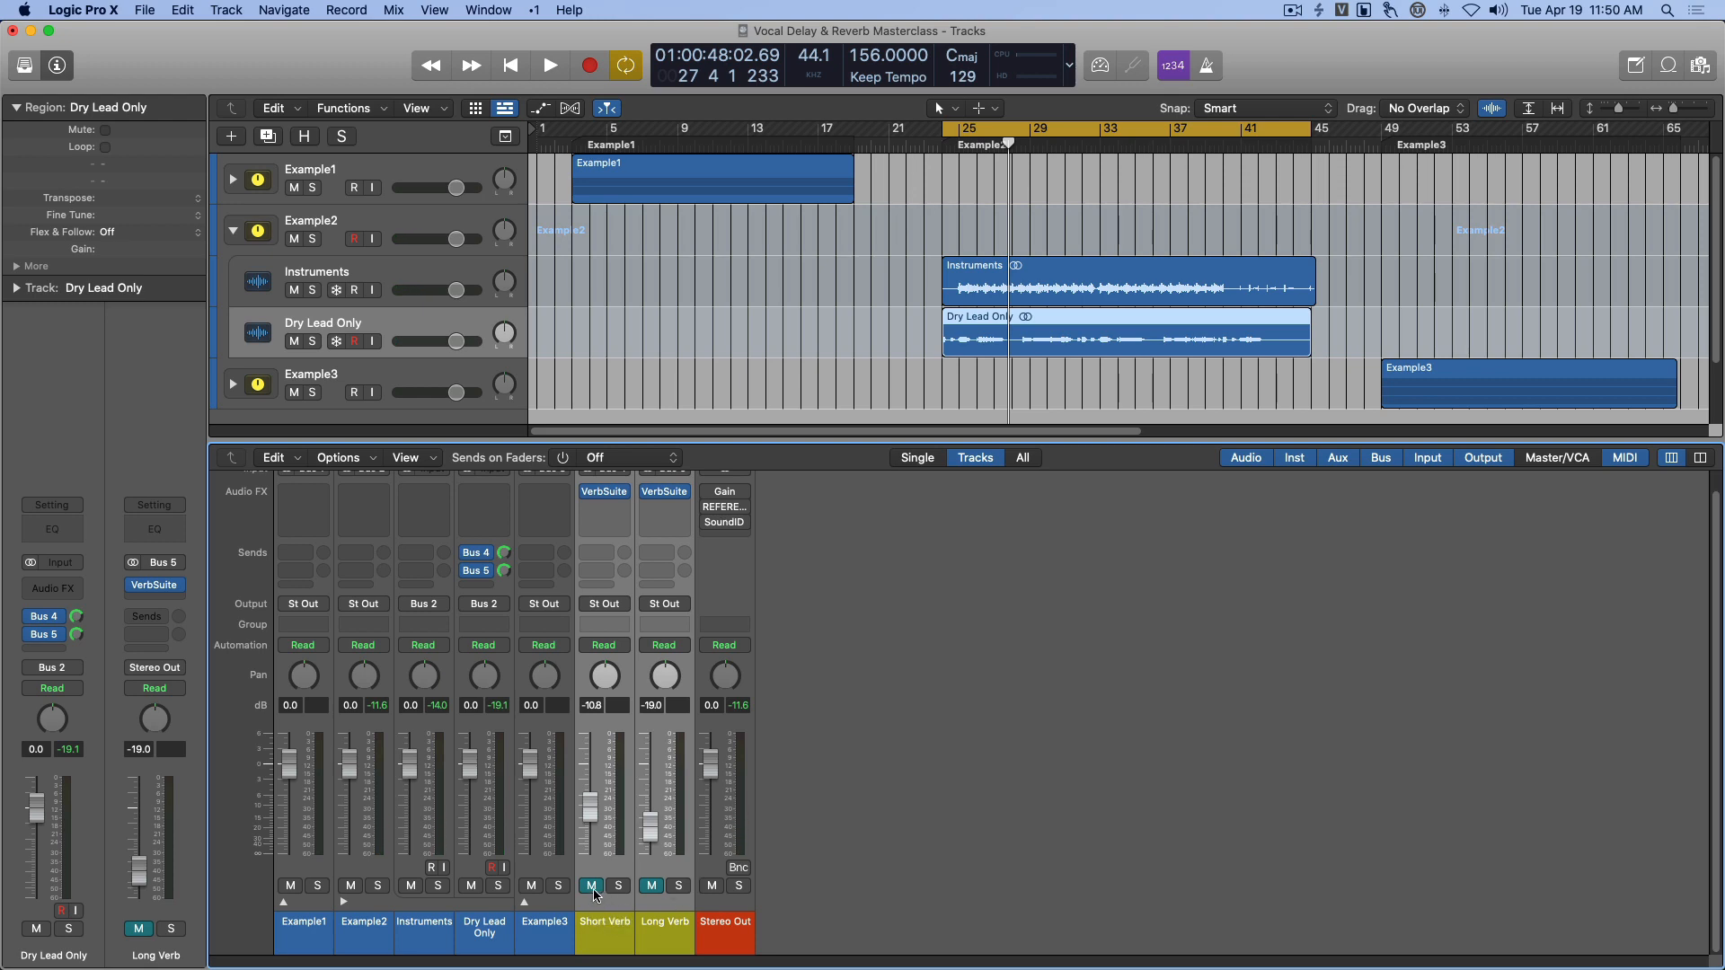
key("space")
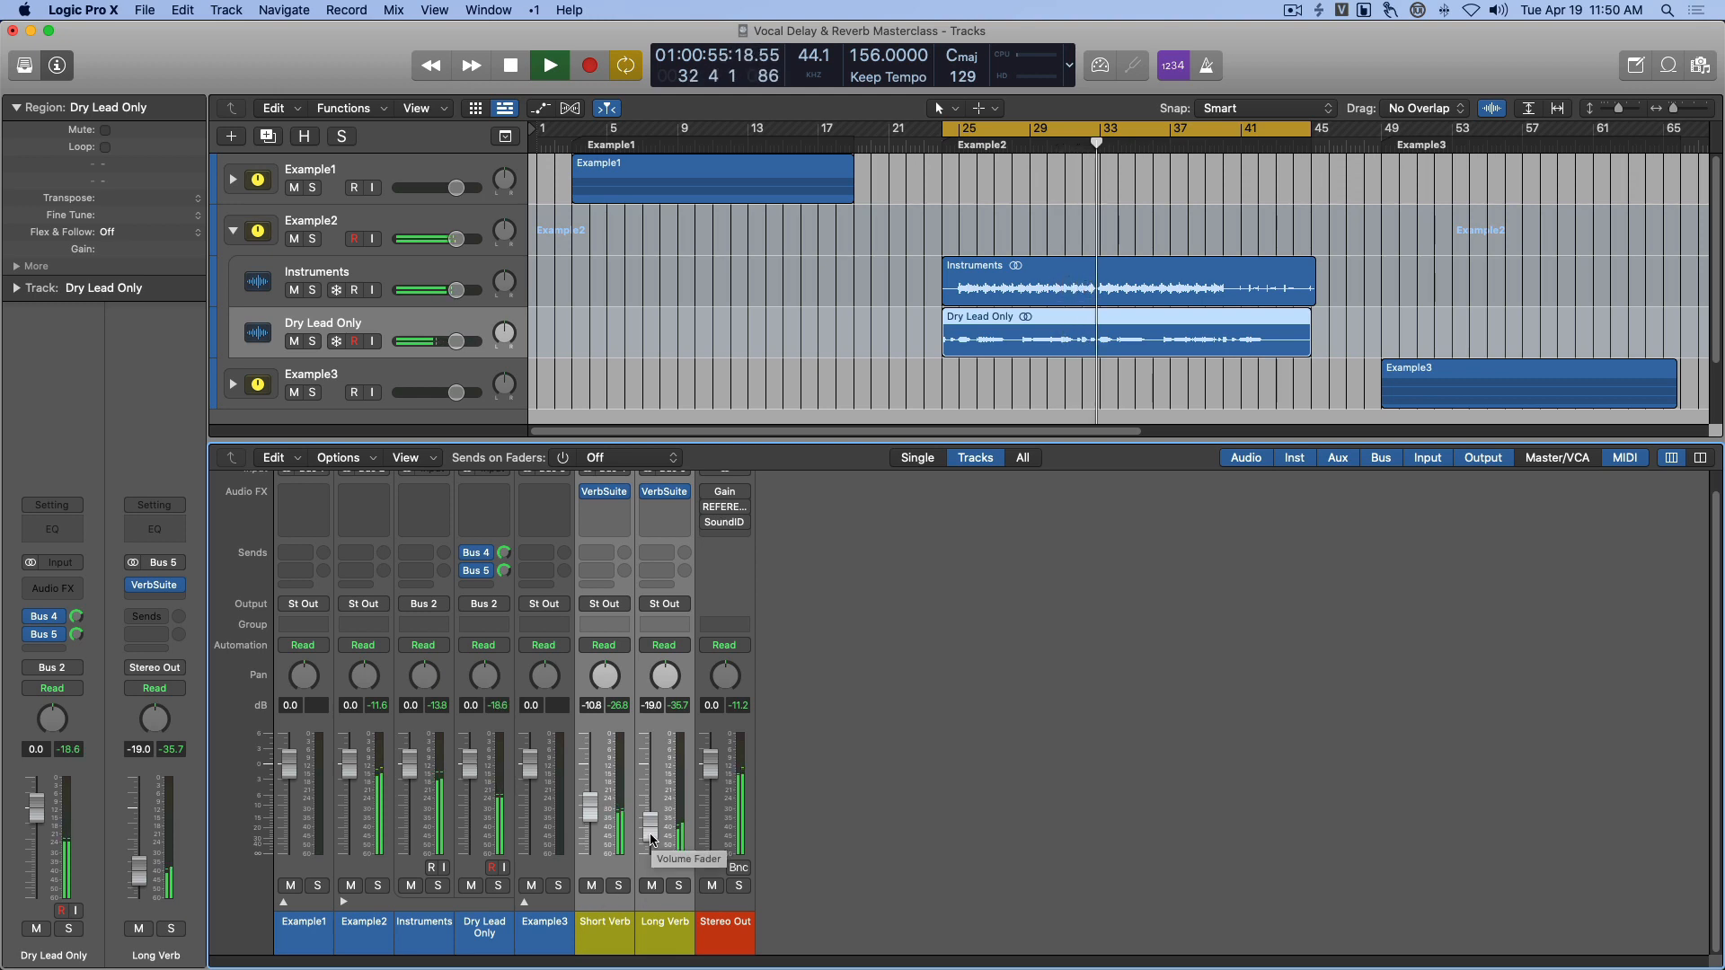
left_click(653, 890)
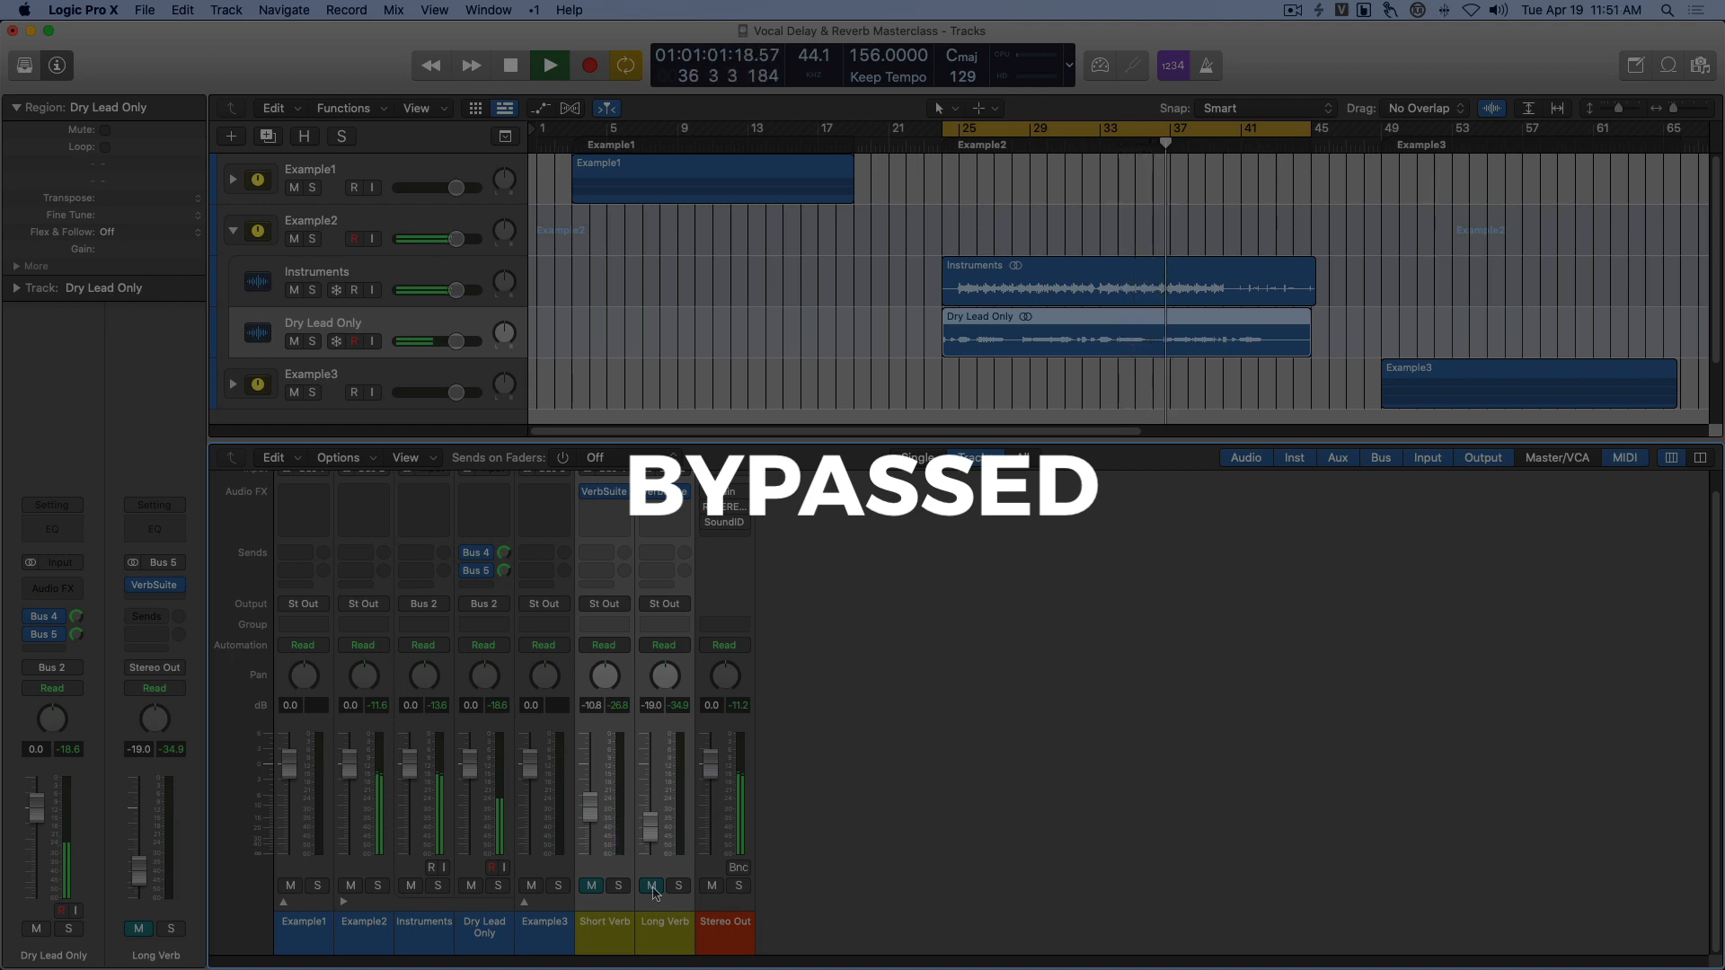
left_click(653, 889)
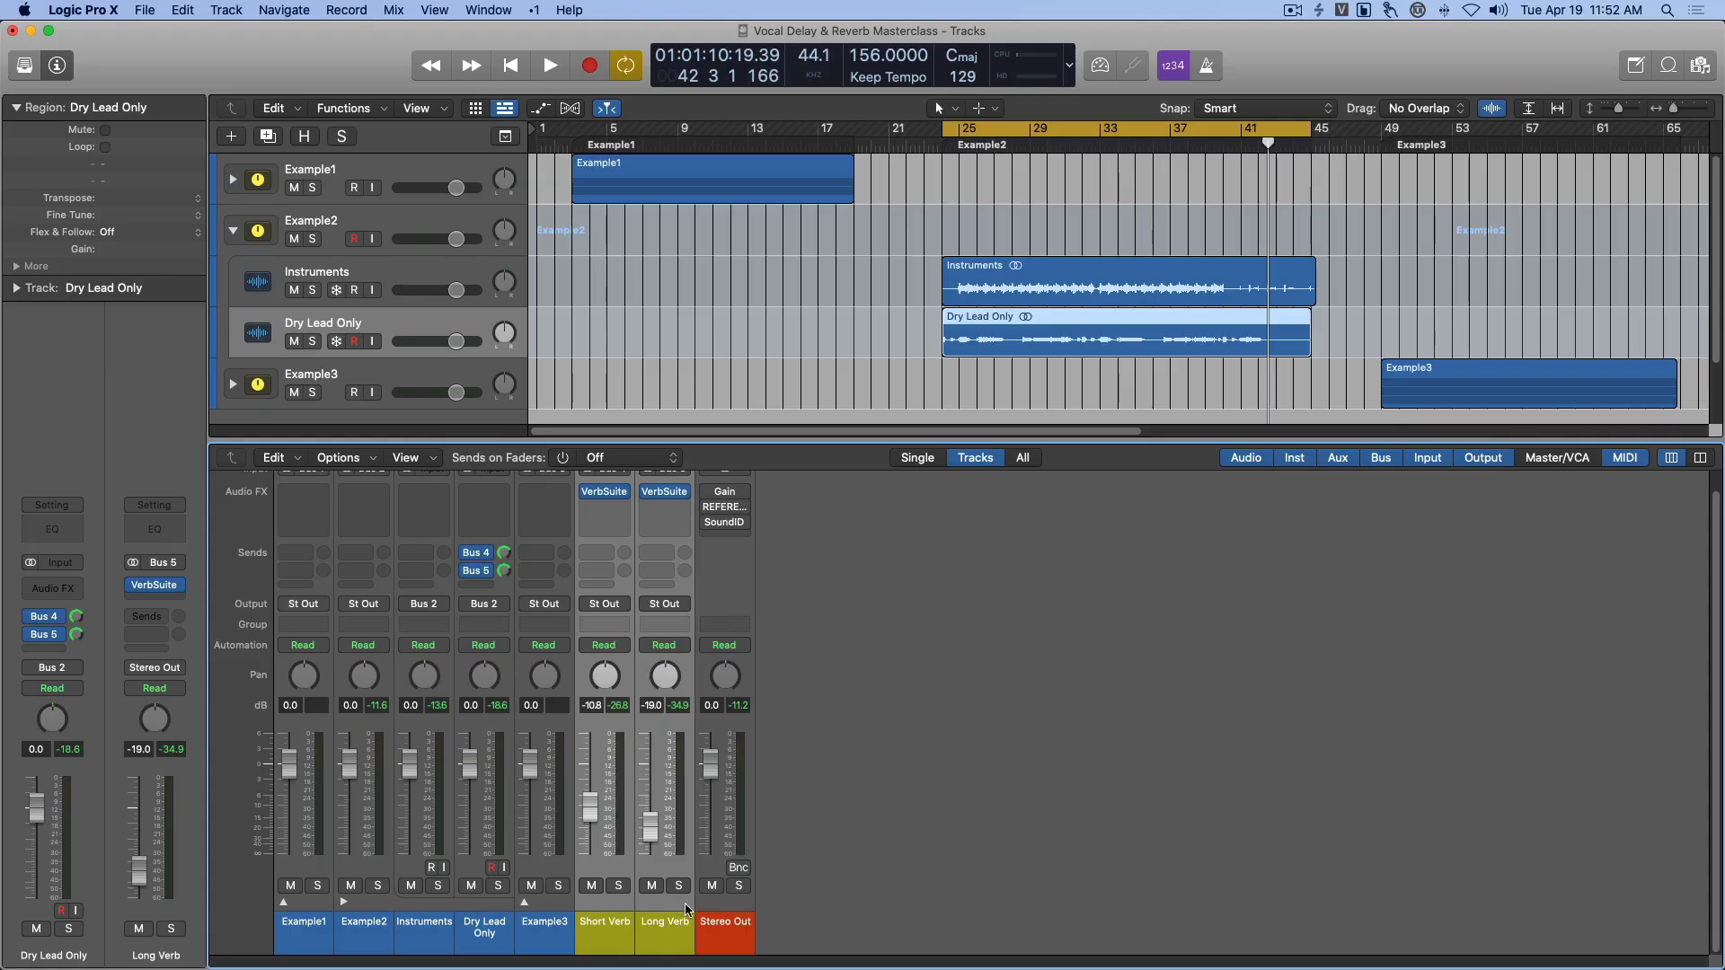
Select only the Long Verb channel and examine the EQ section of its VerbSuite plug-in.
left_click(660, 871)
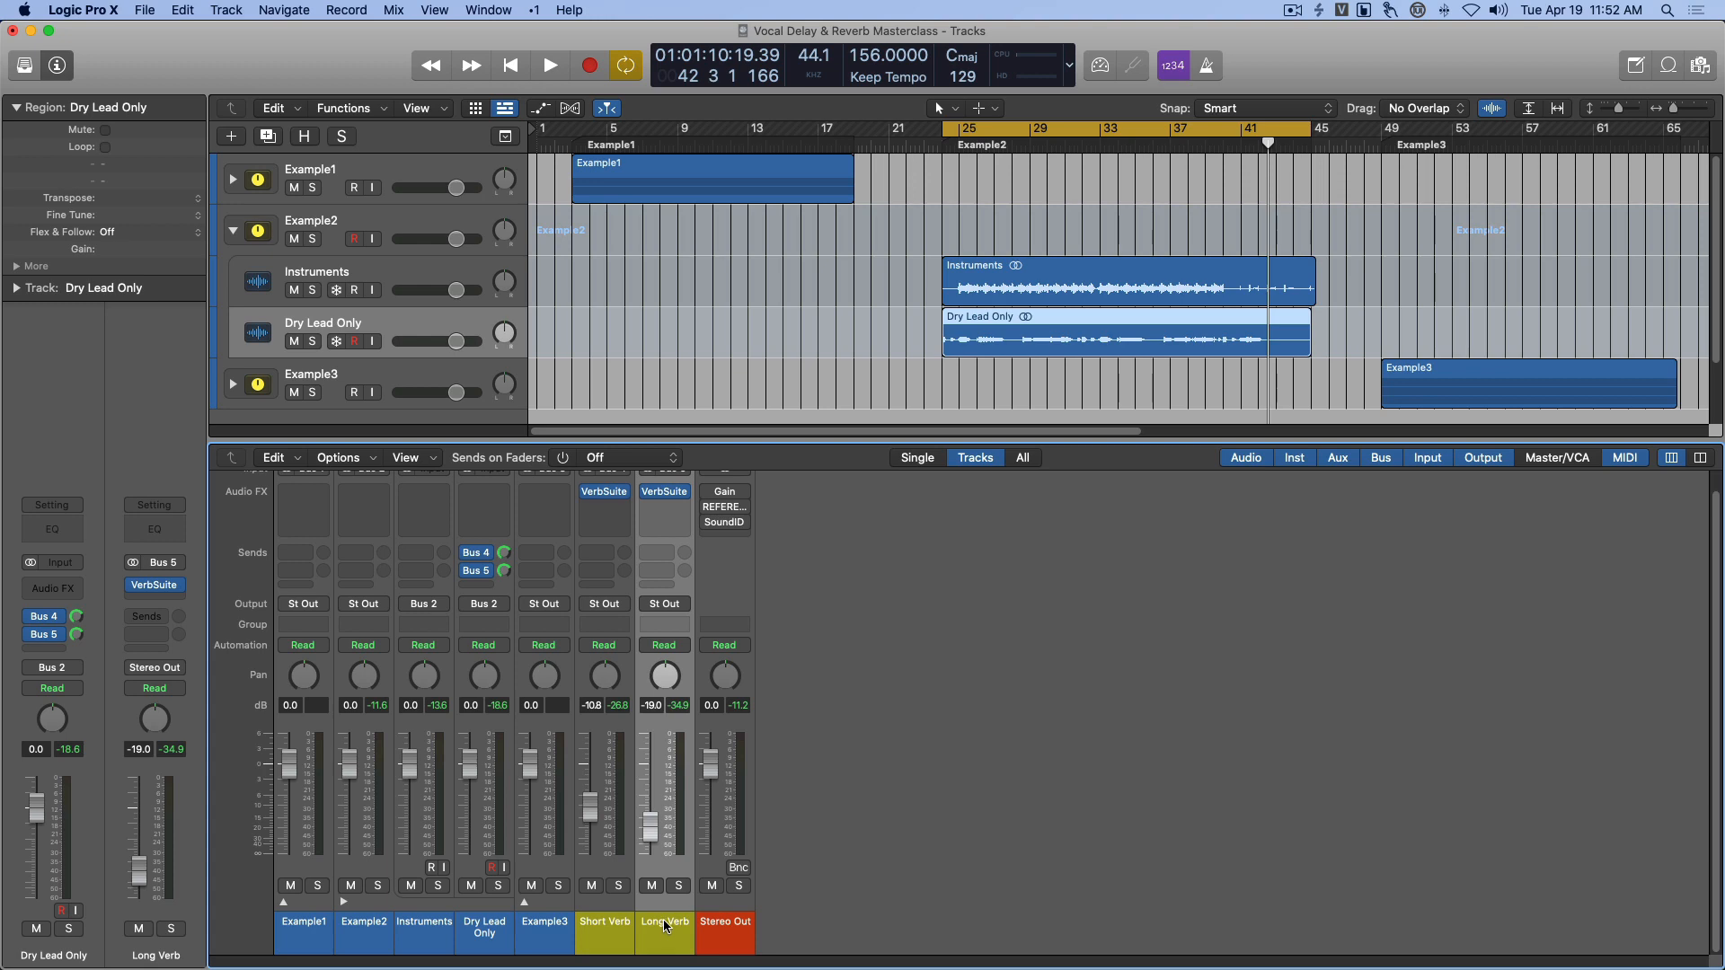
left_click(664, 497)
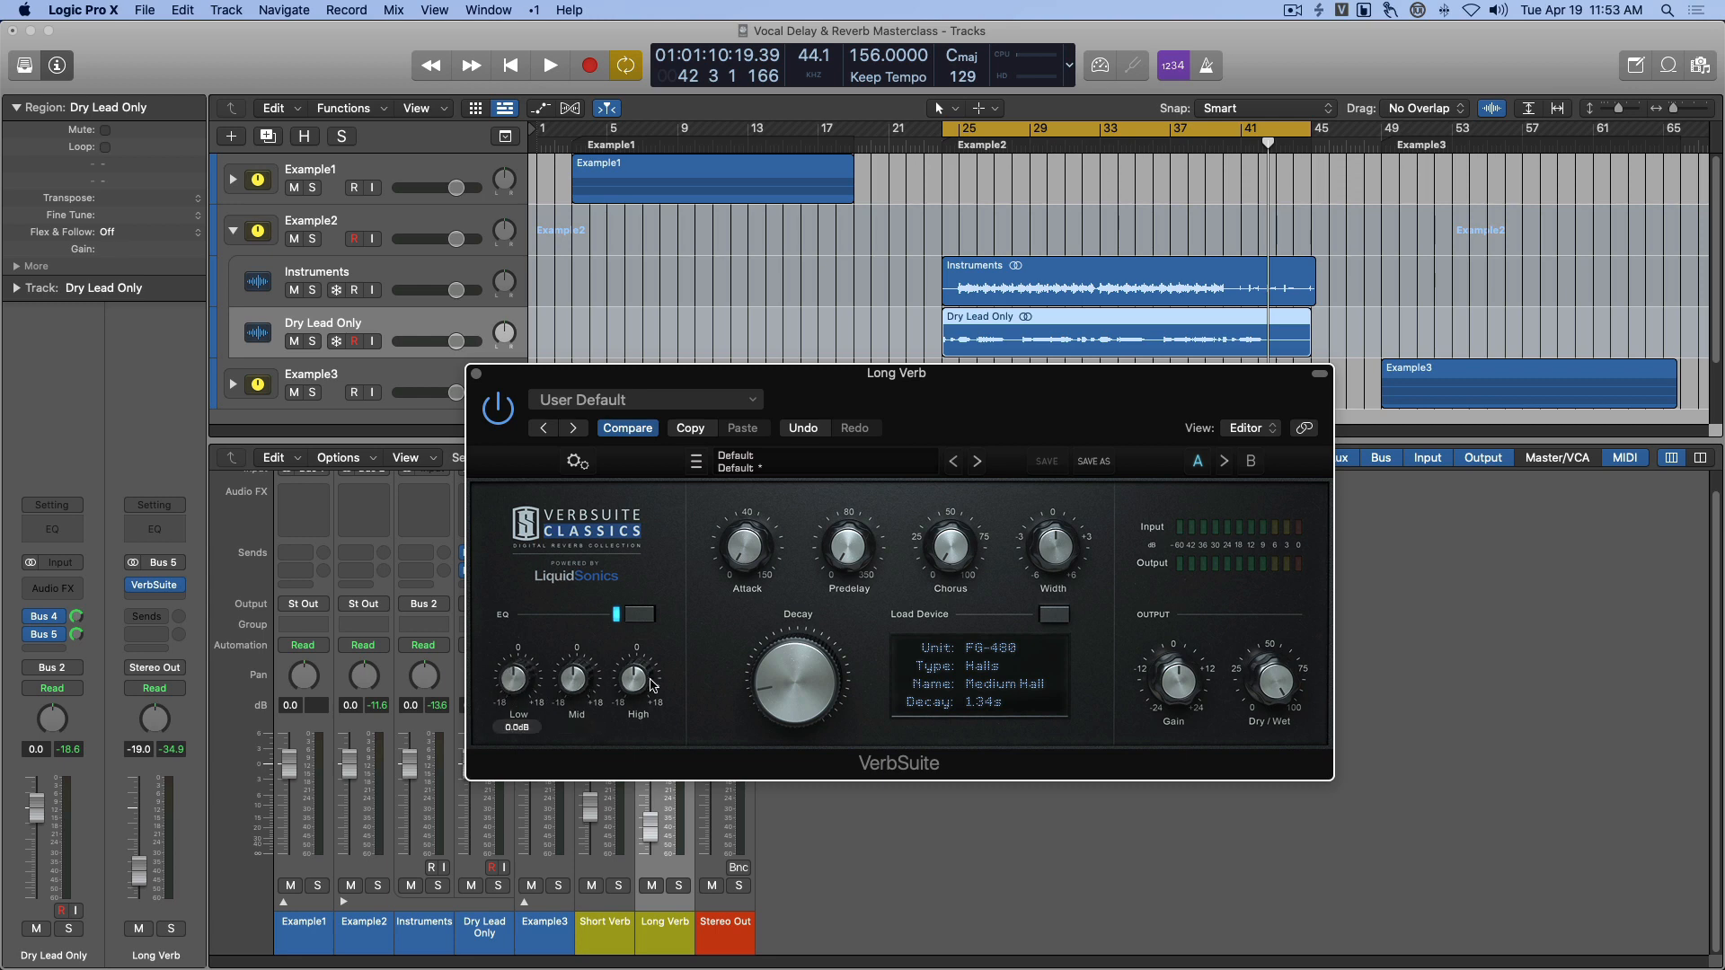
left_click(477, 375)
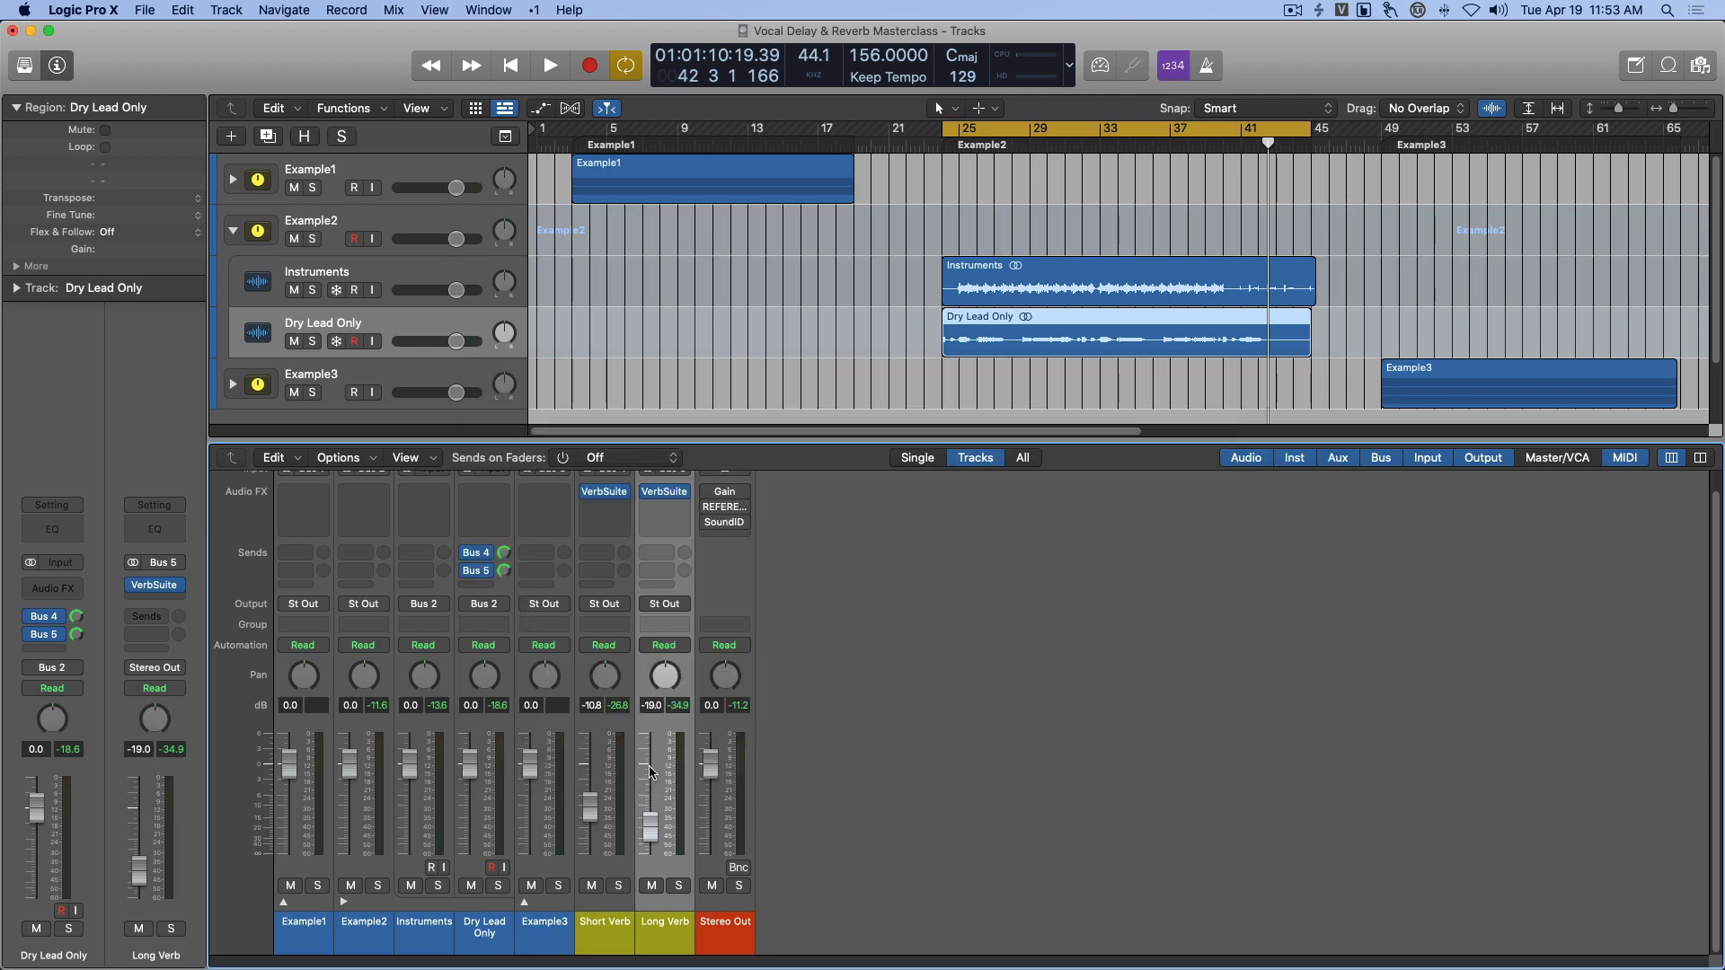
Insert Channel EQ after VerbSuite on Long Verb and place its window beside the mixer channels.
left_click(683, 514)
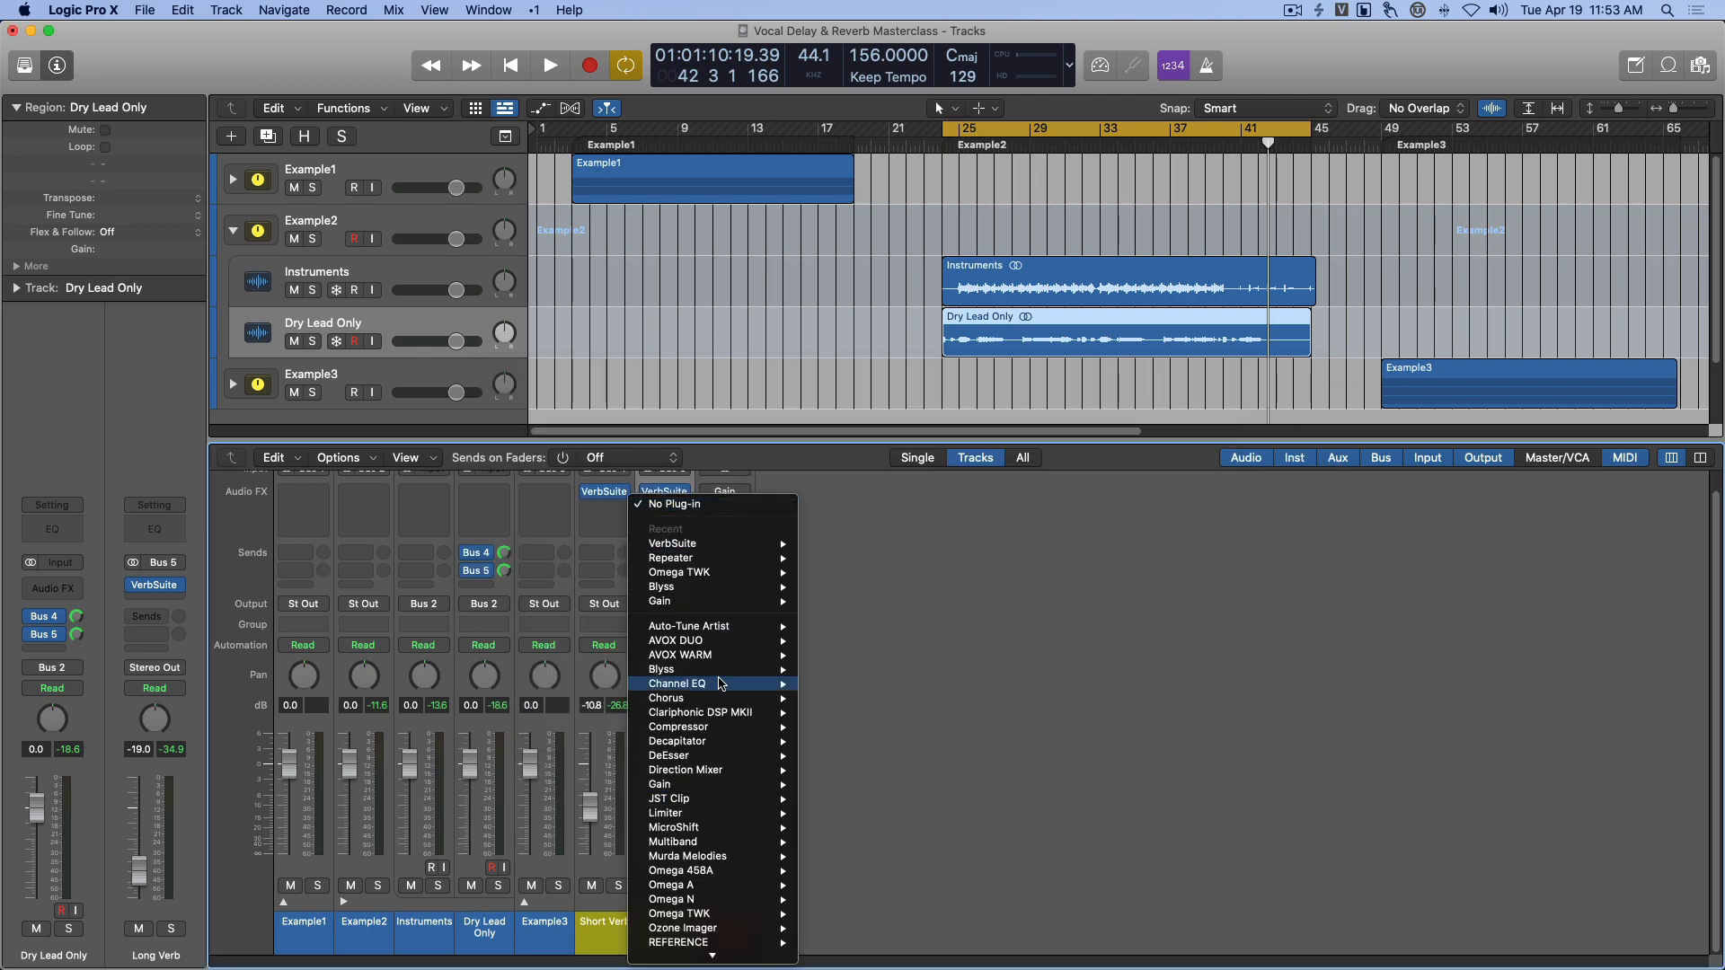
mouse_move(721, 684)
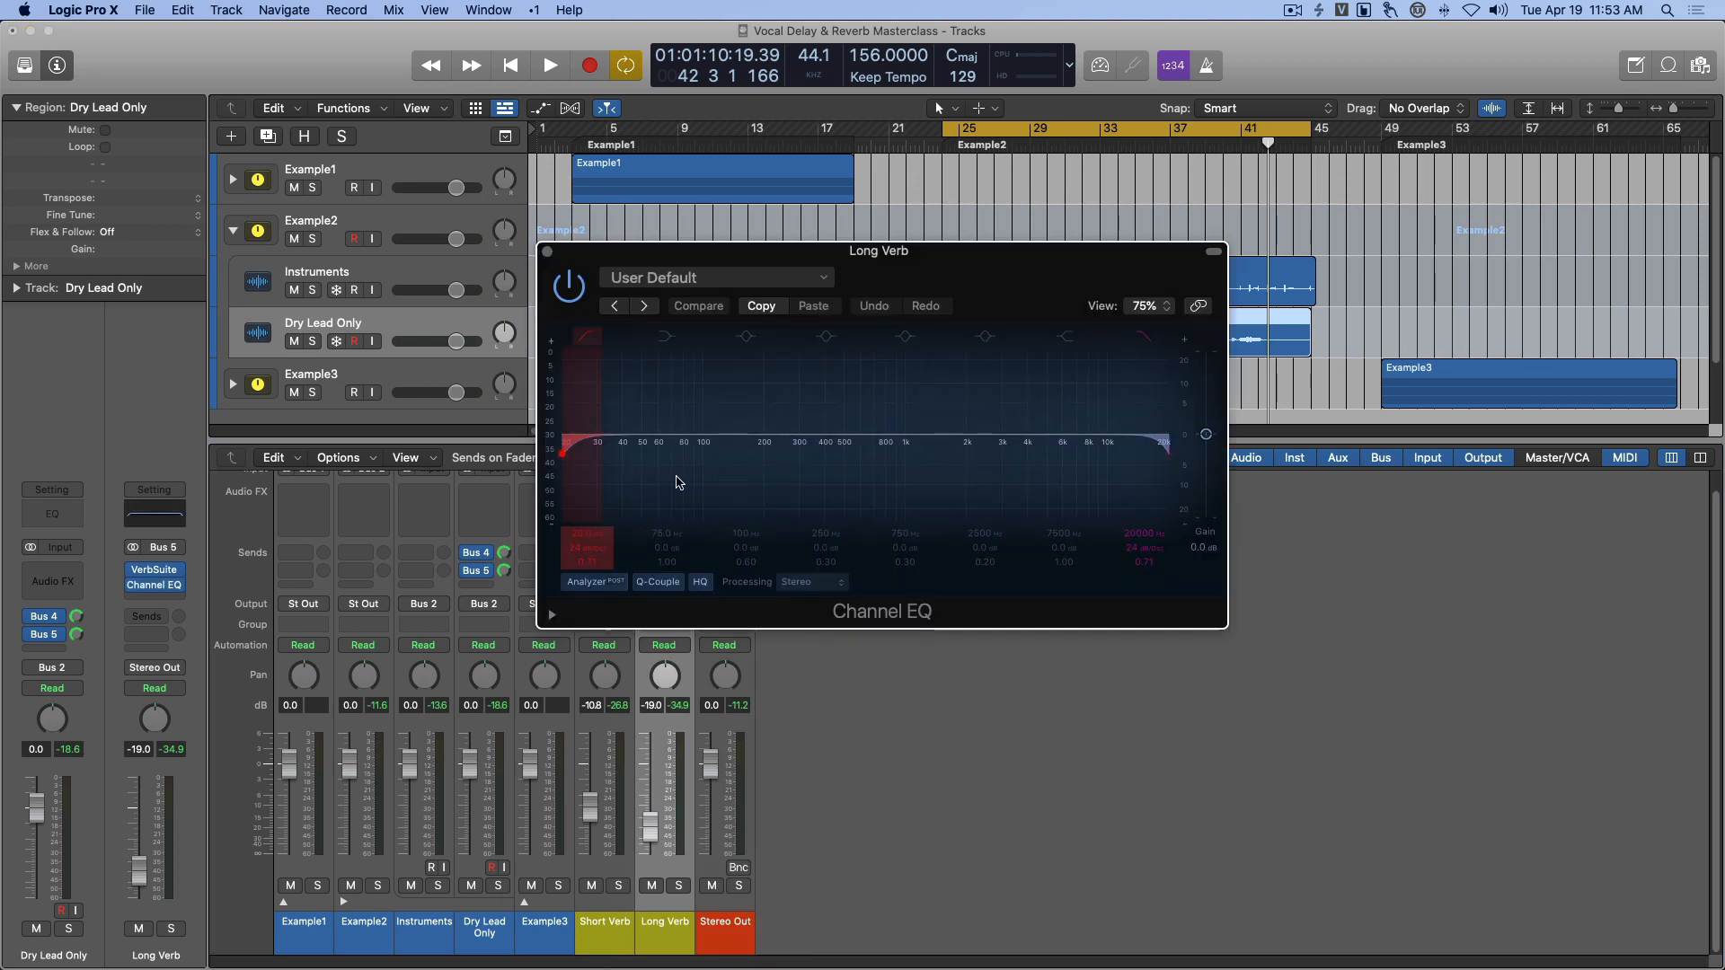
left_click_drag(819, 254, 1053, 503)
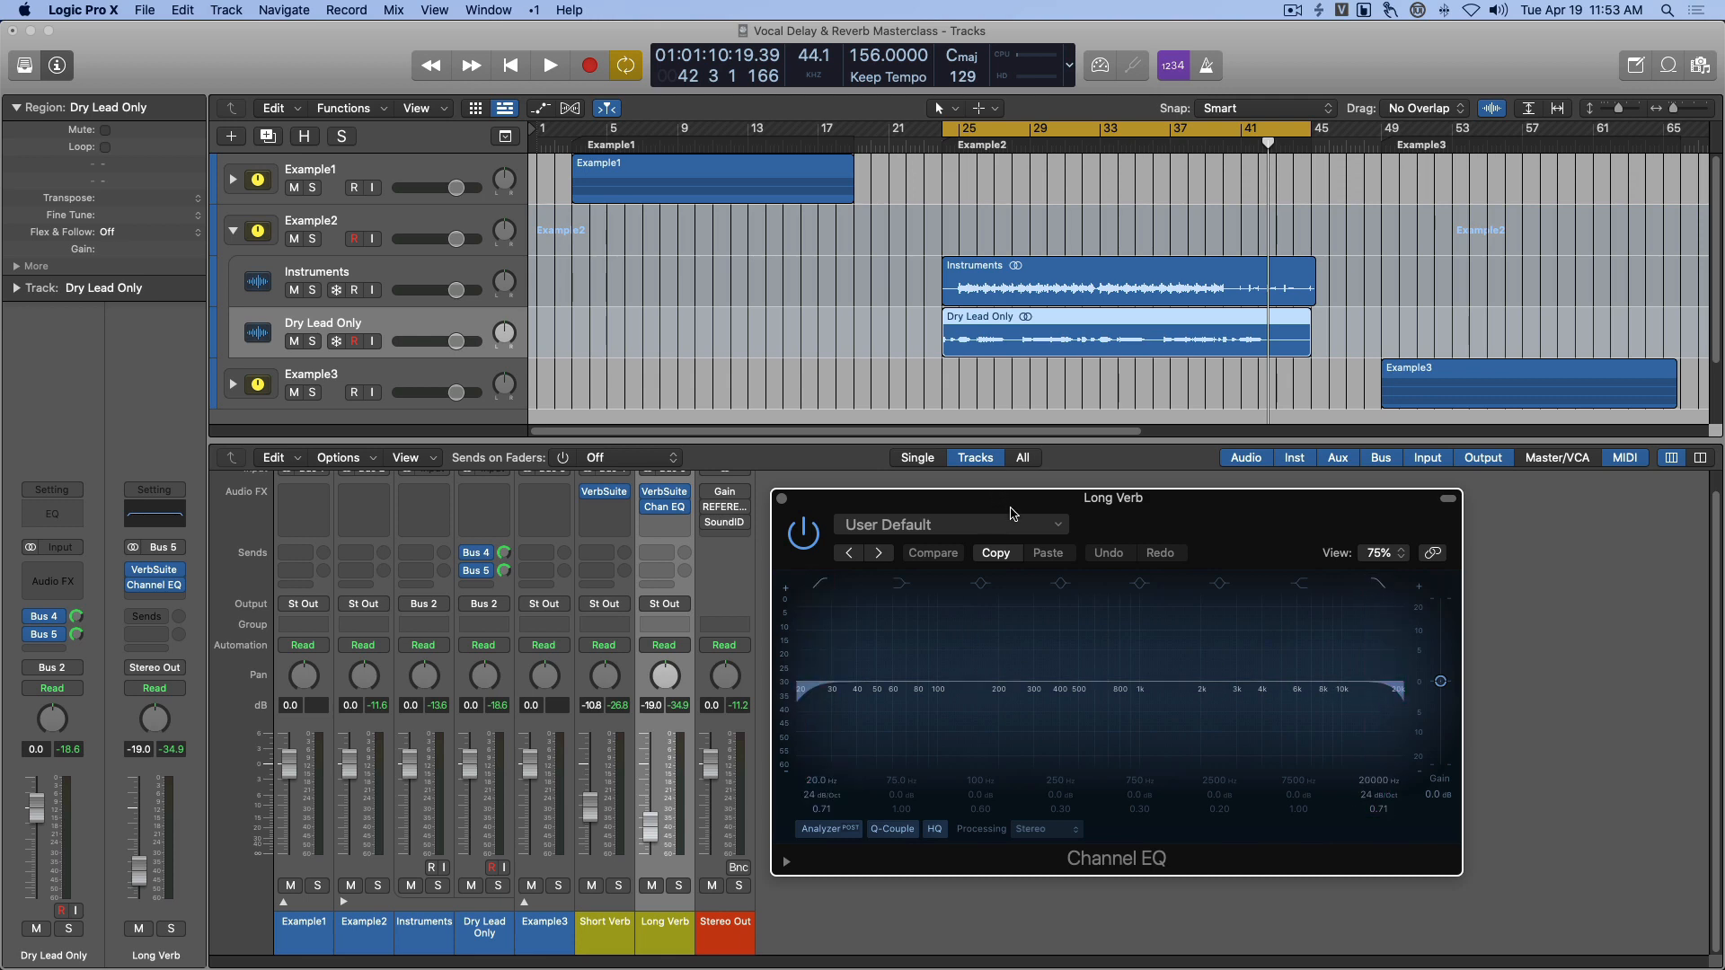
left_click_drag(1012, 514, 1014, 506)
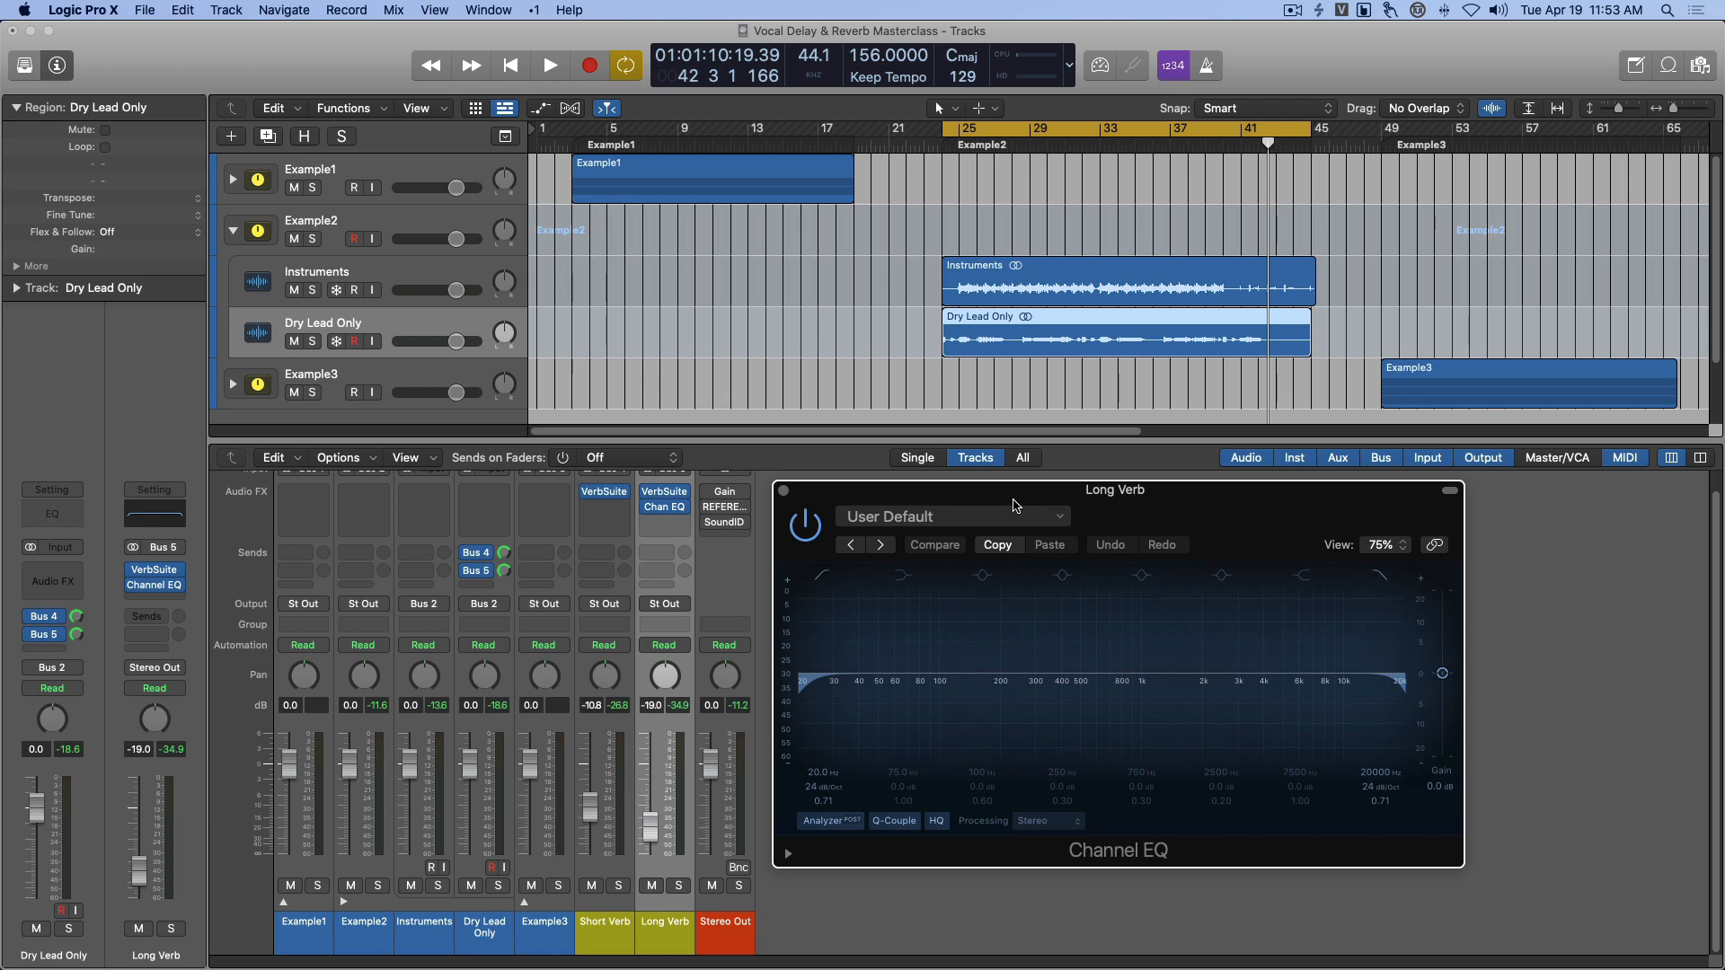
Set a 24 dB/oct low cut at about 183 Hz in Long Verb's Channel EQ, auditioning the mix before and after.
key("space")
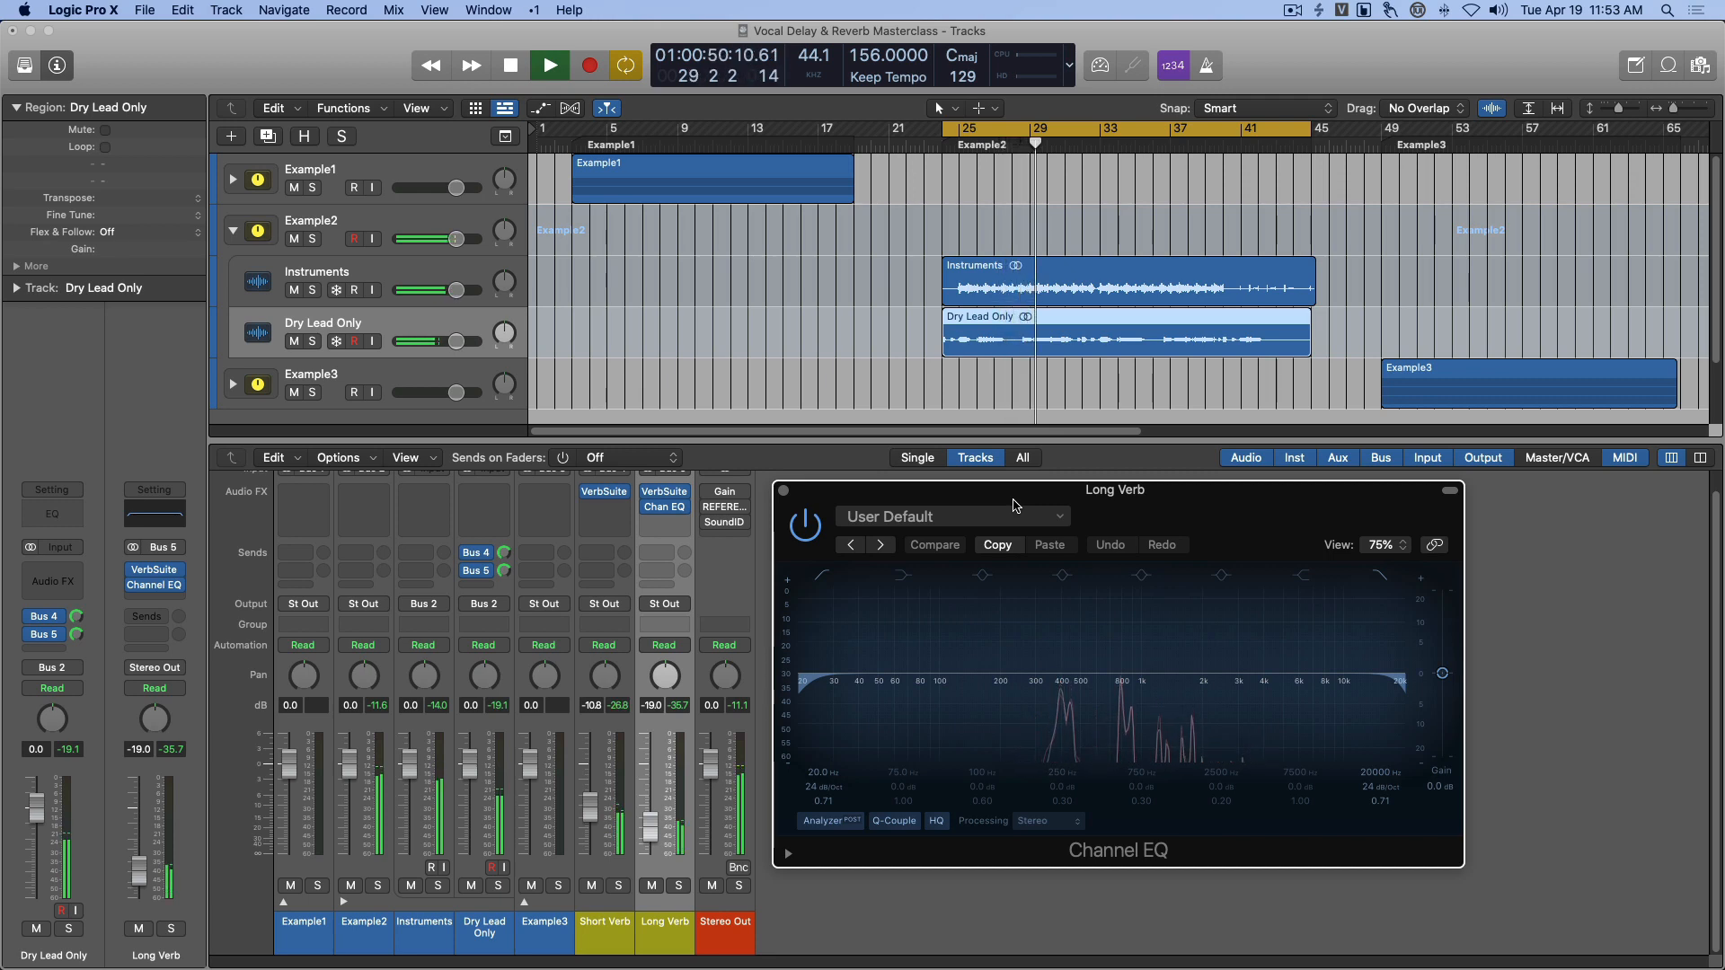
key("space")
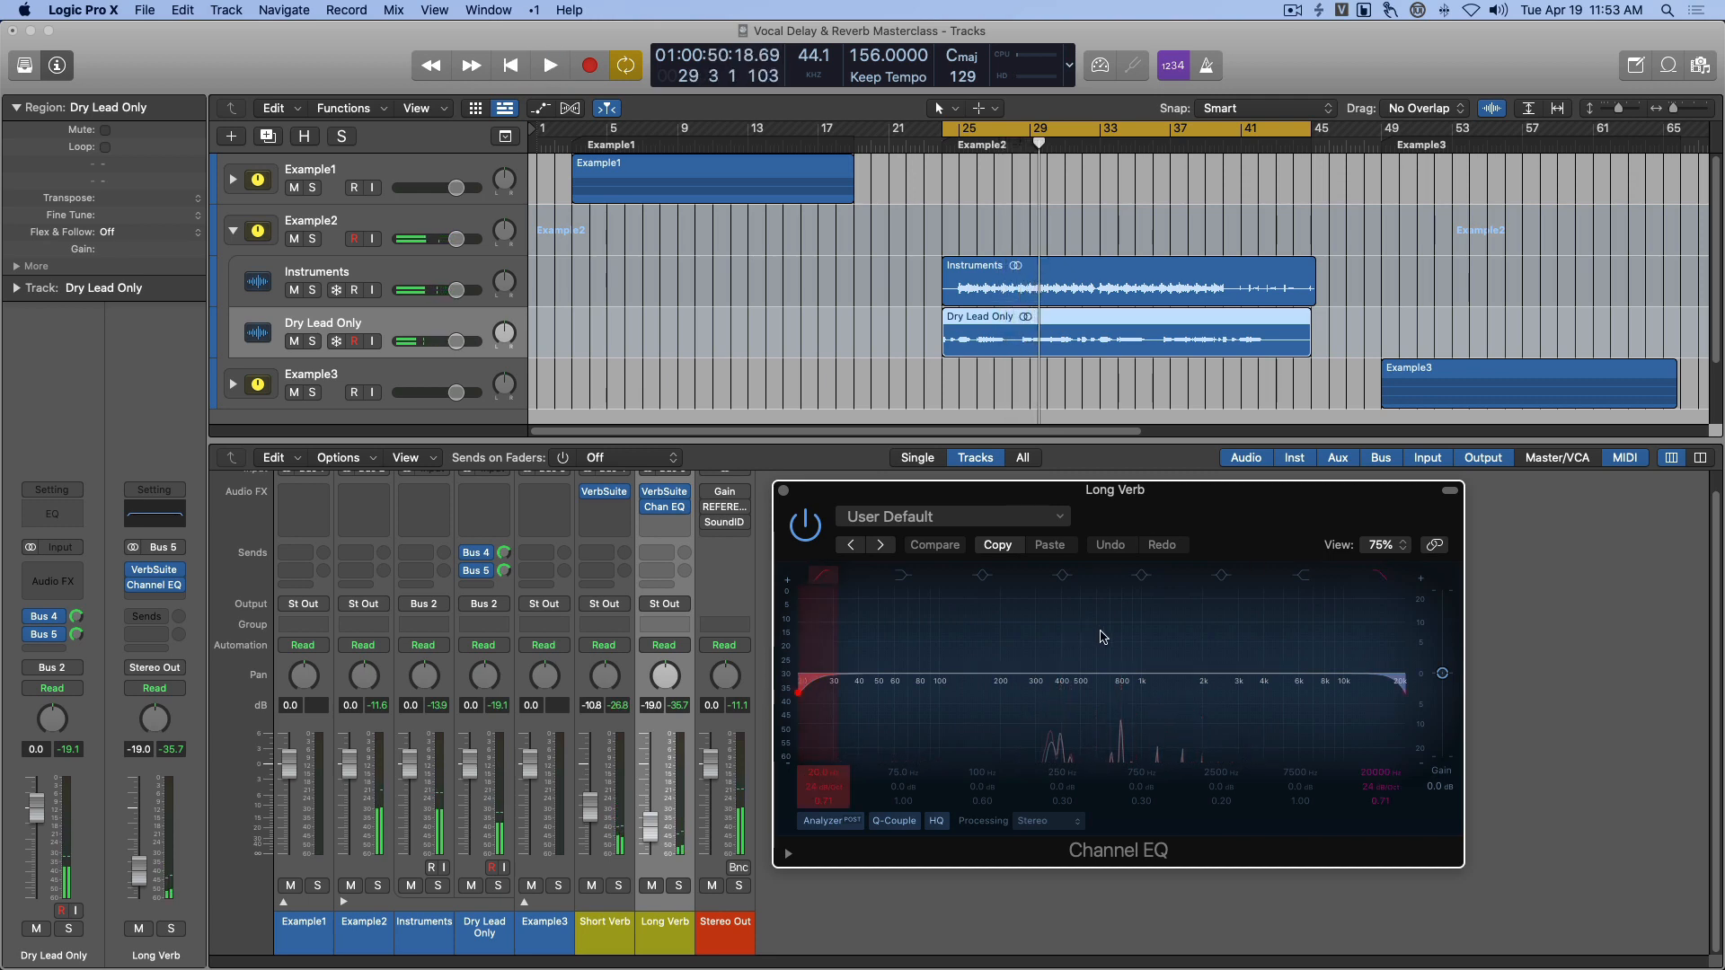
left_click_drag(802, 700, 1000, 701)
mouse_move(1097, 501)
left_mouse_down()
mouse_move(1078, 504)
mouse_move(1094, 499)
left_mouse_up()
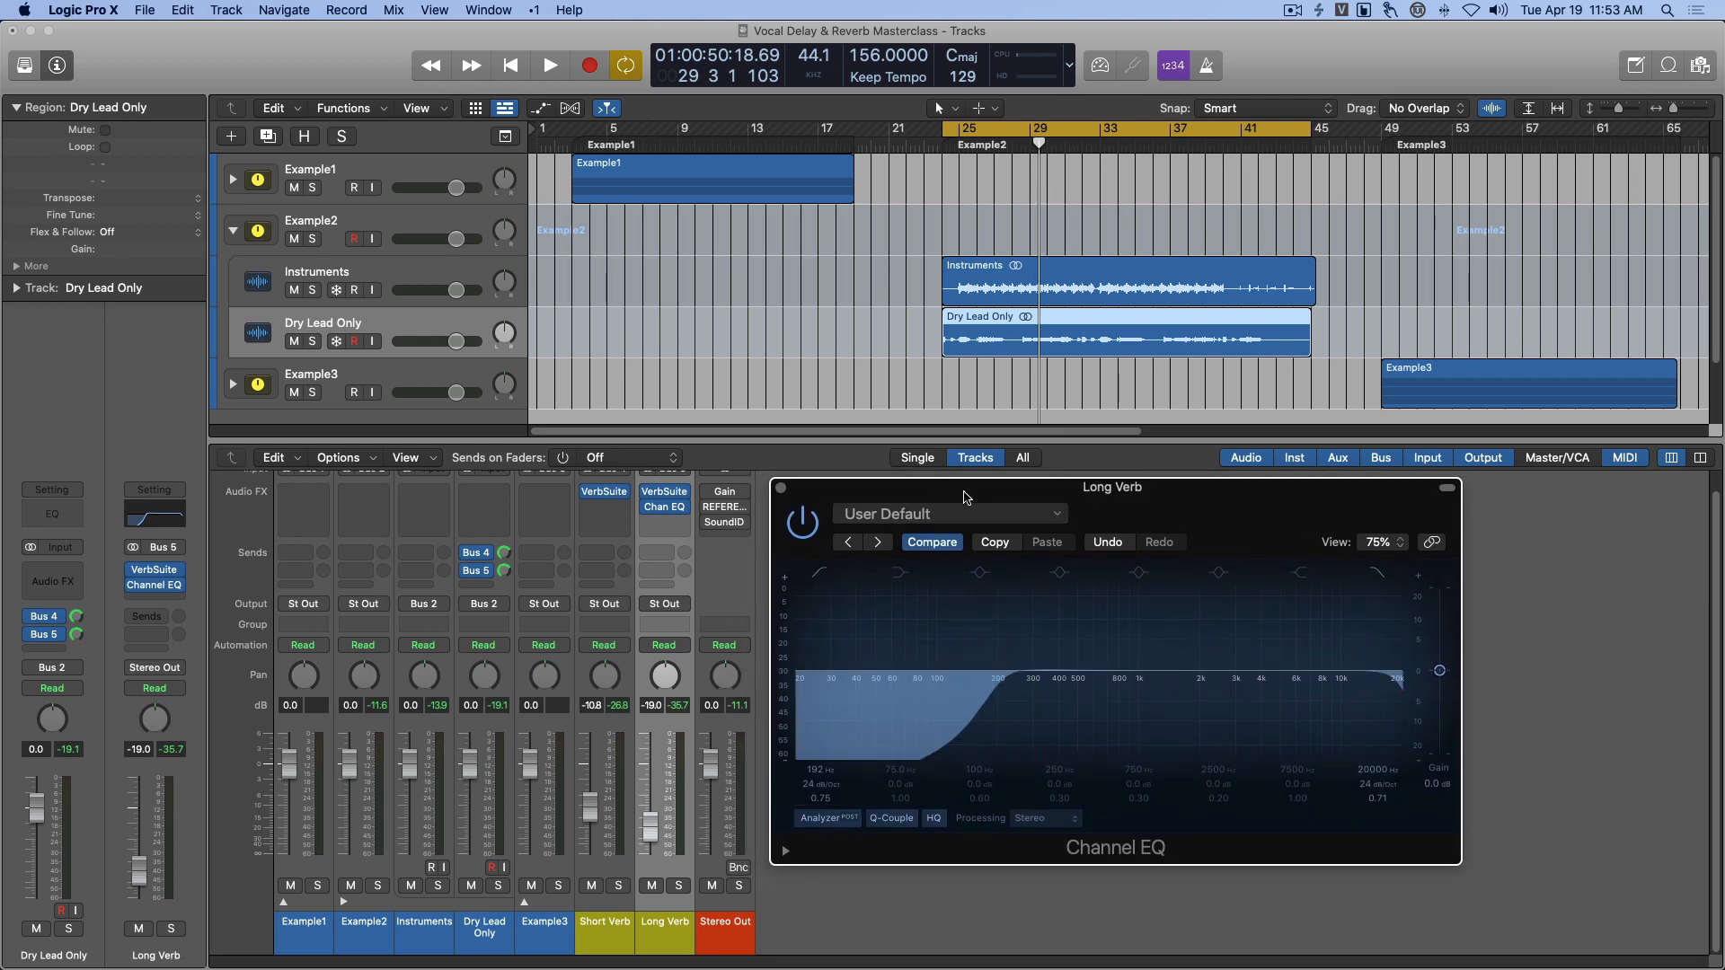
left_click_drag(966, 497, 971, 496)
left_click_drag(1006, 679, 973, 690)
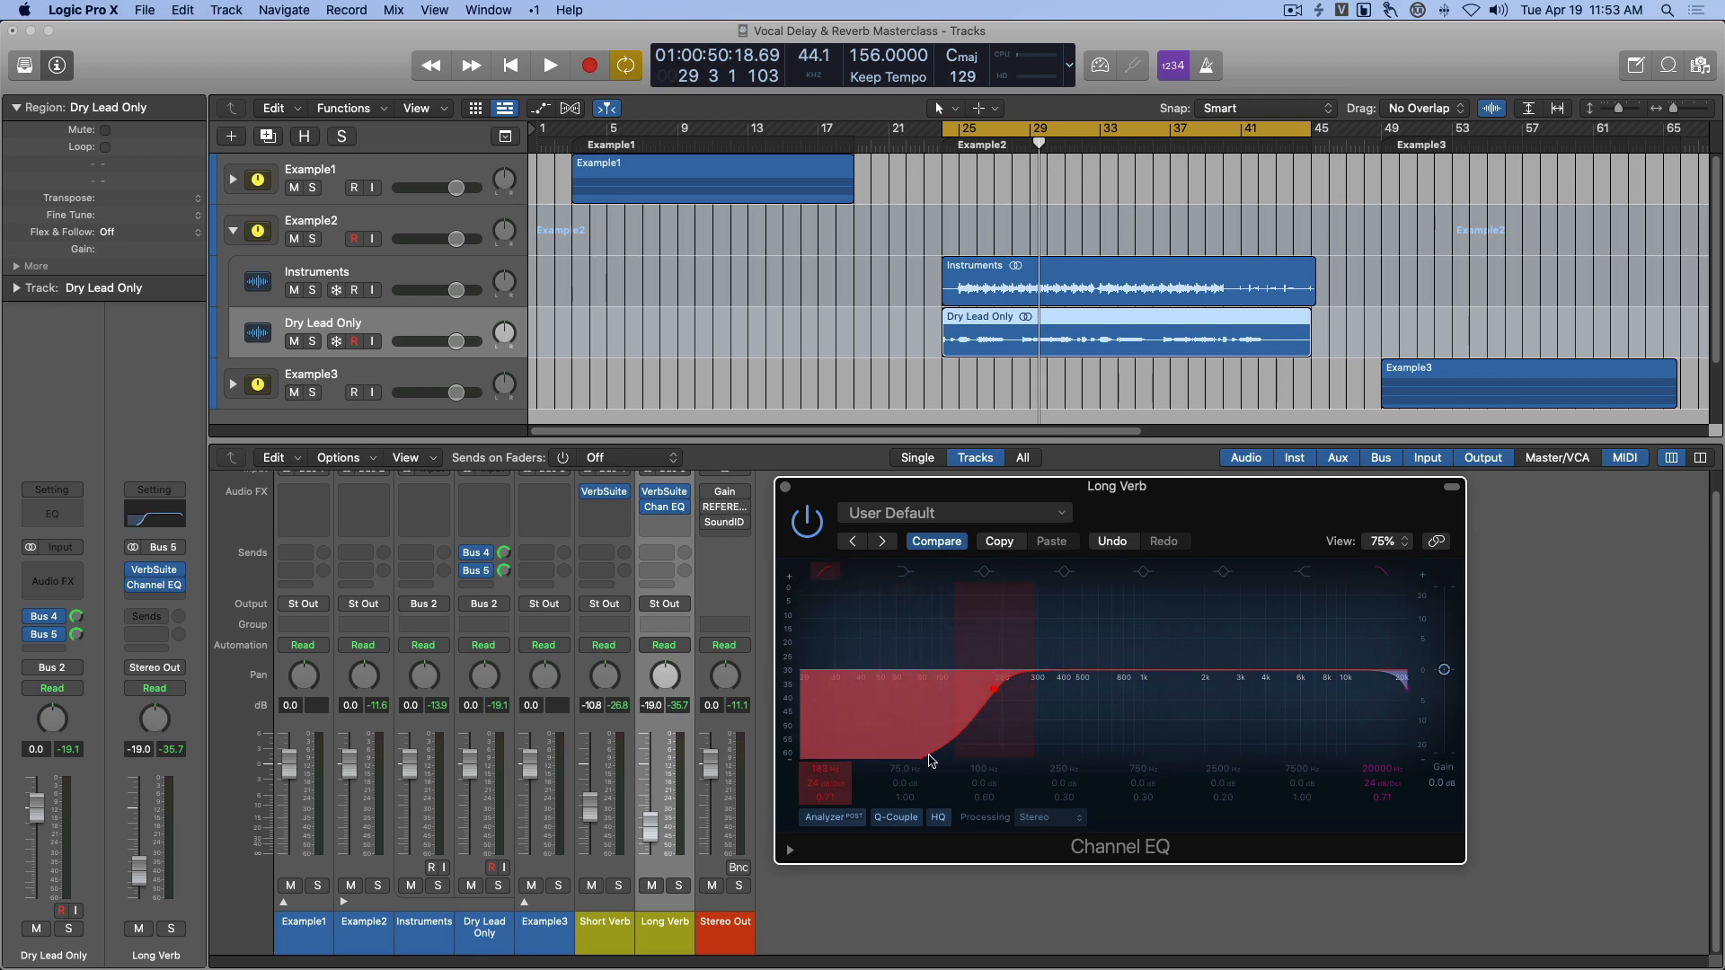
key("space")
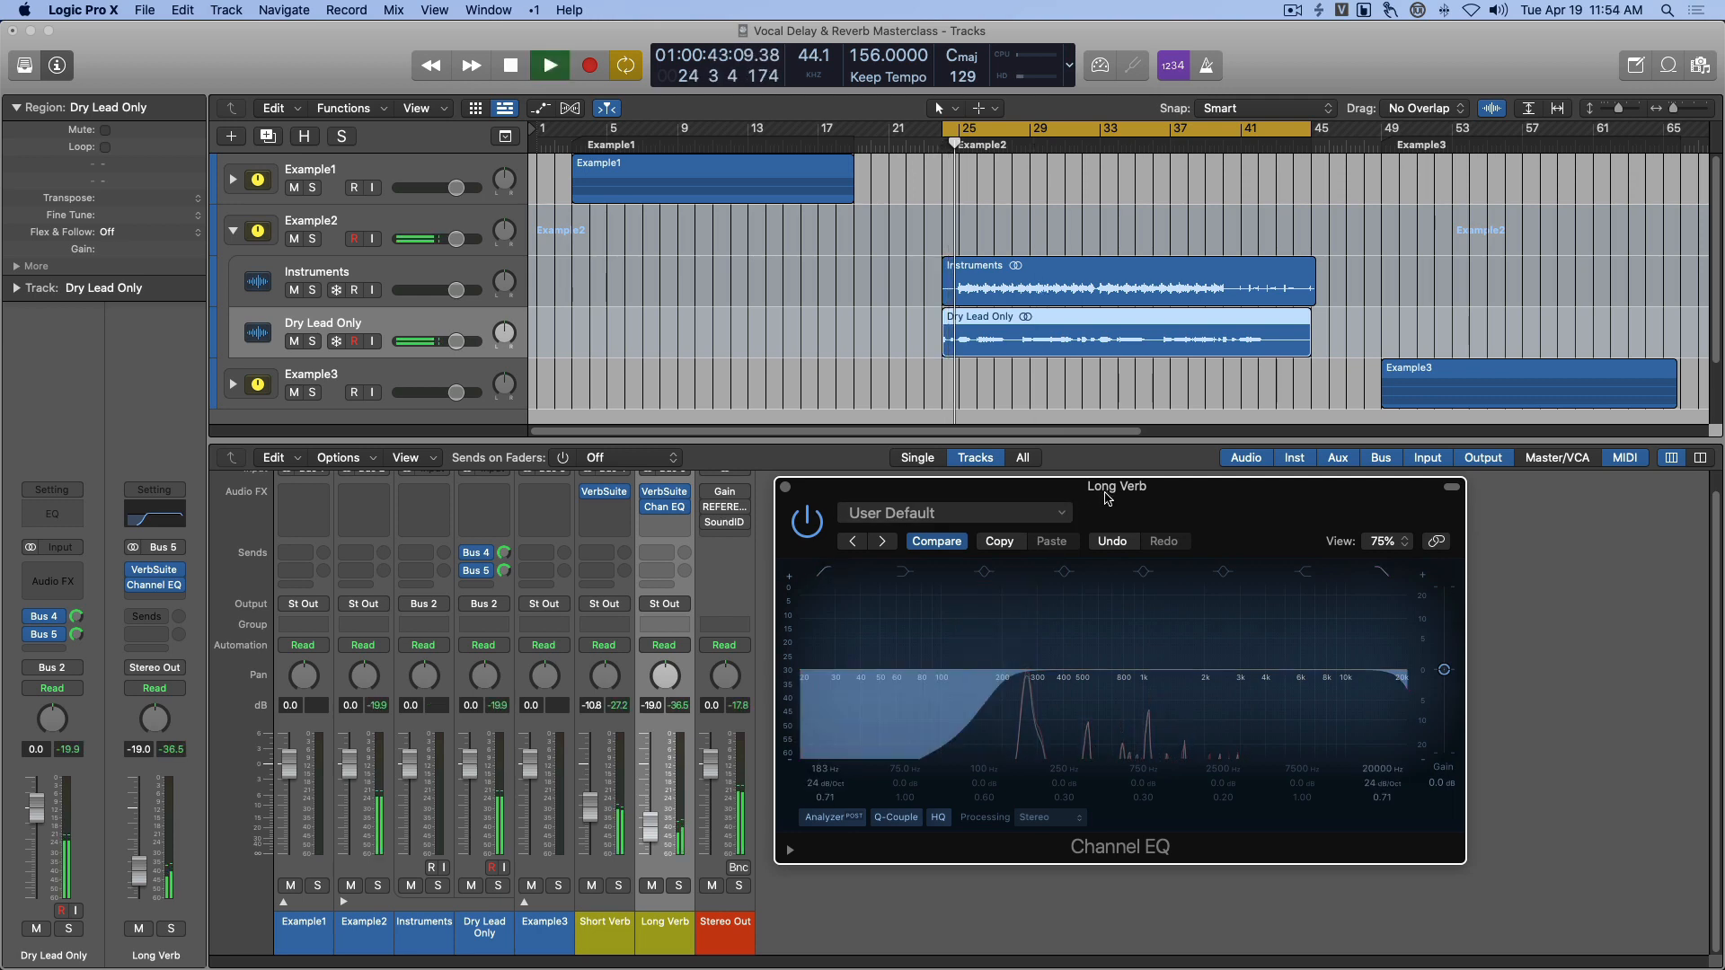
key("space")
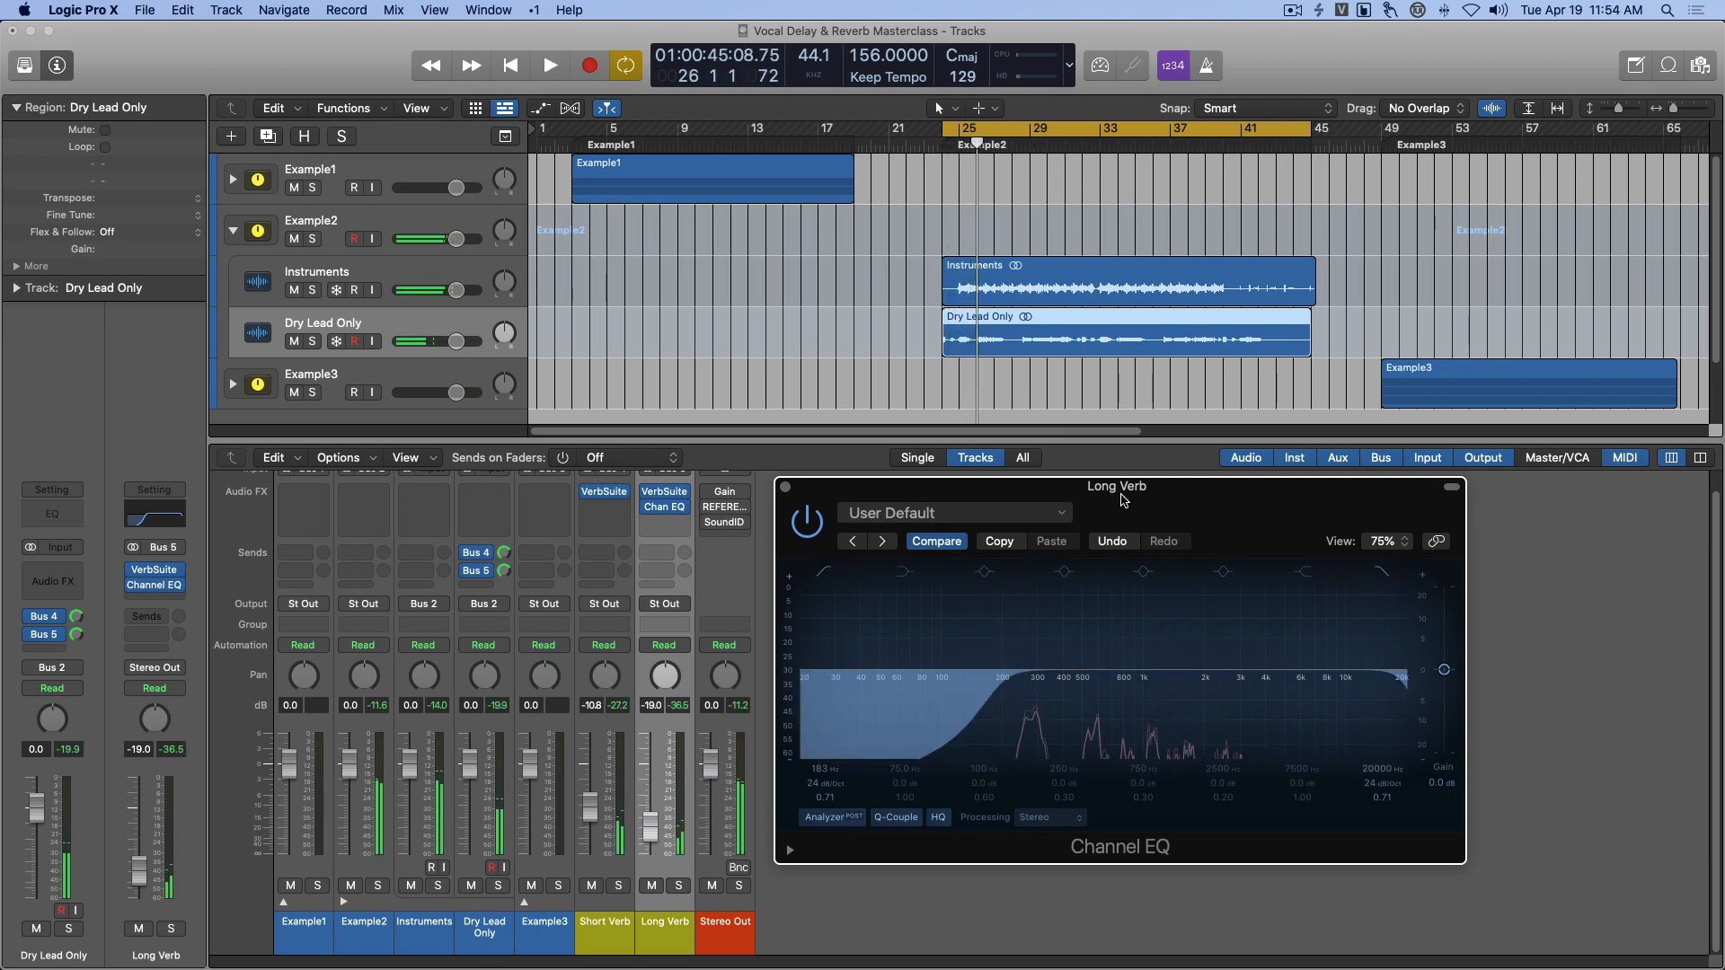
Try a high cut at about 4340 Hz and a -9.8 dB high shelf at 7350 Hz on Long Verb's EQ, and bypass both bands.
left_click_drag(1173, 497, 1168, 471)
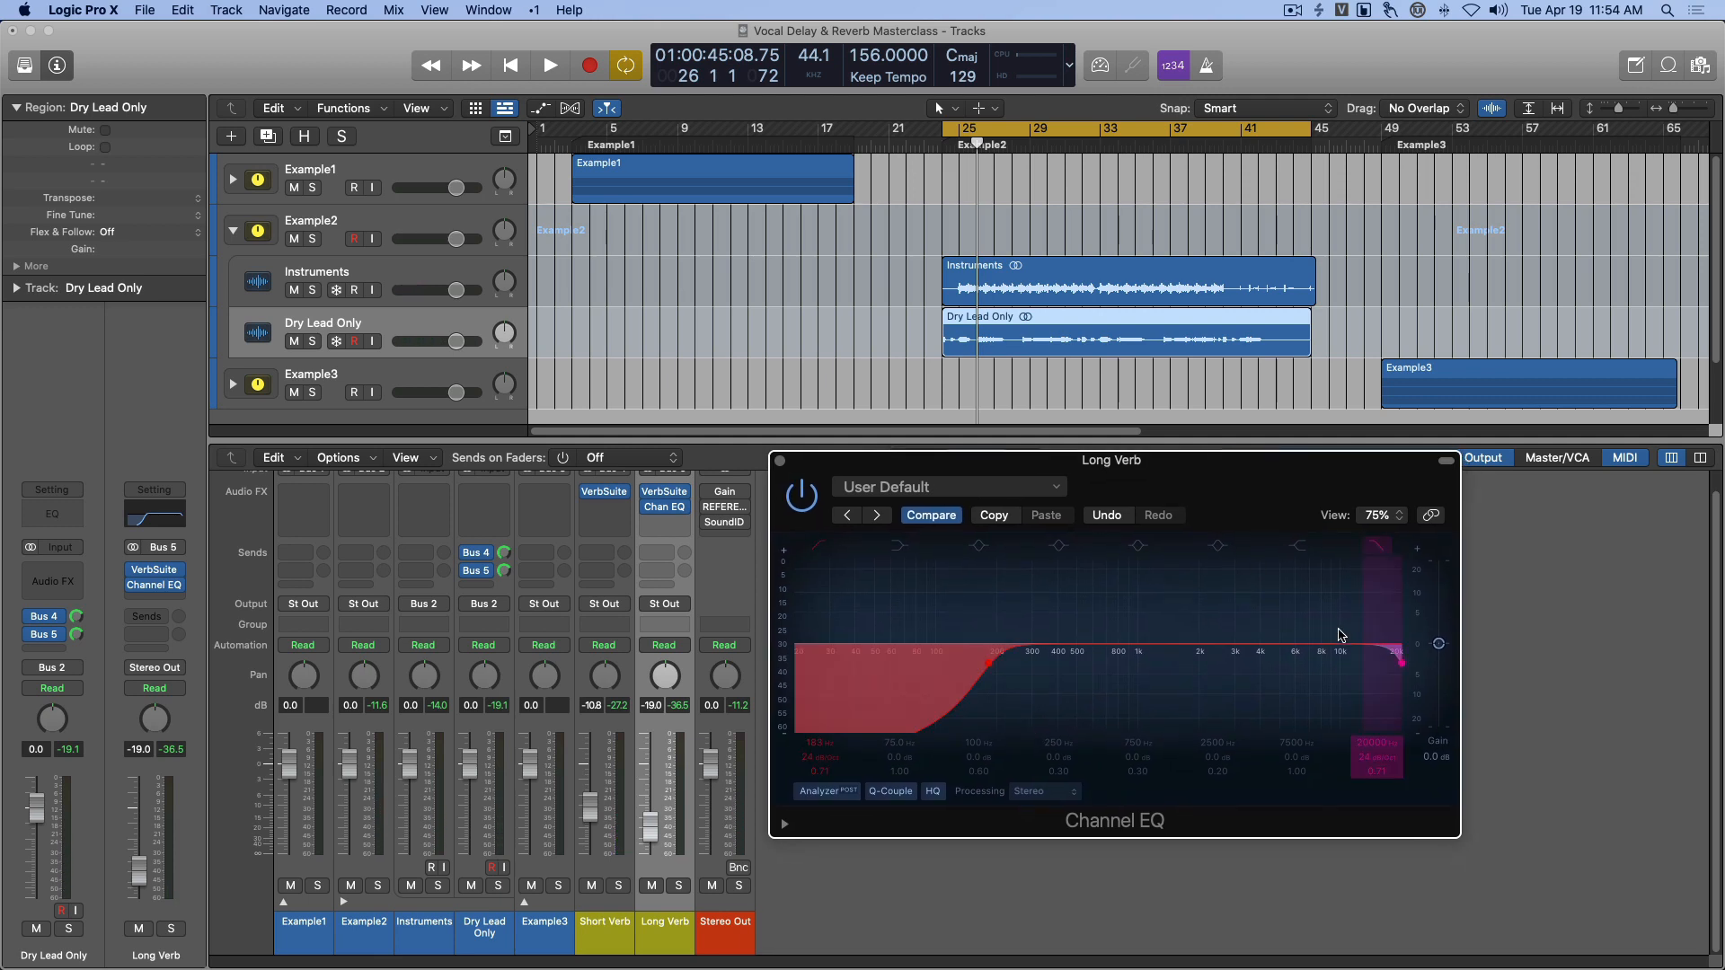
left_click_drag(1398, 669, 1267, 670)
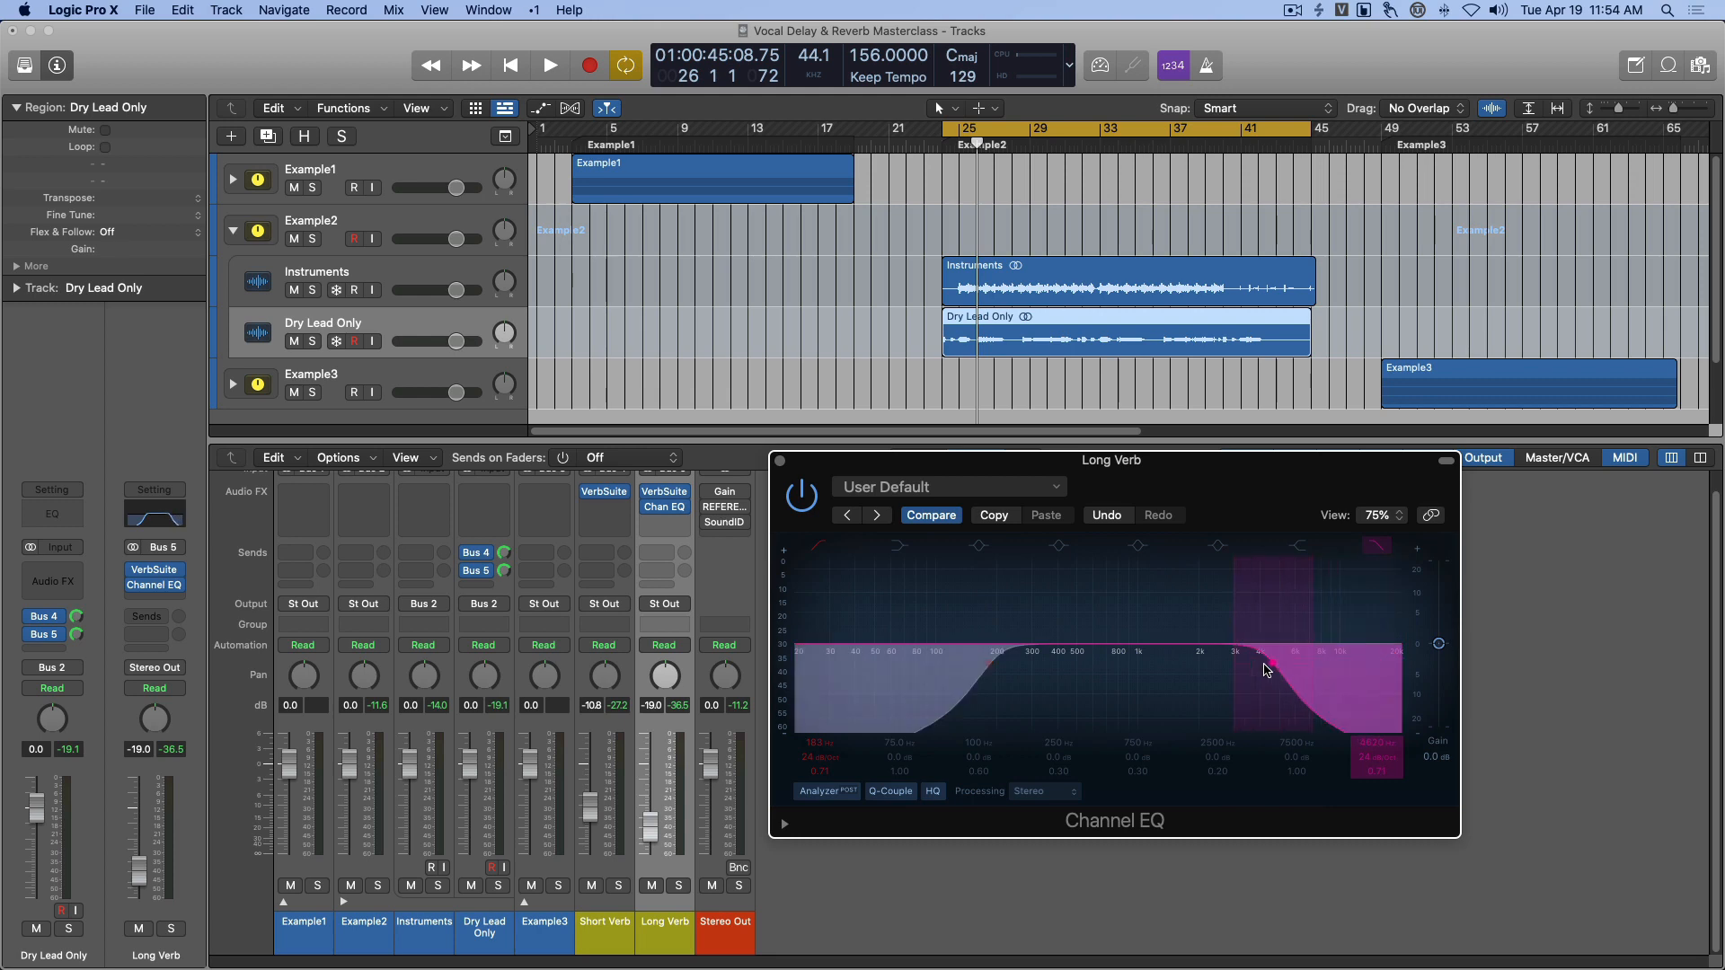
left_click(1377, 547)
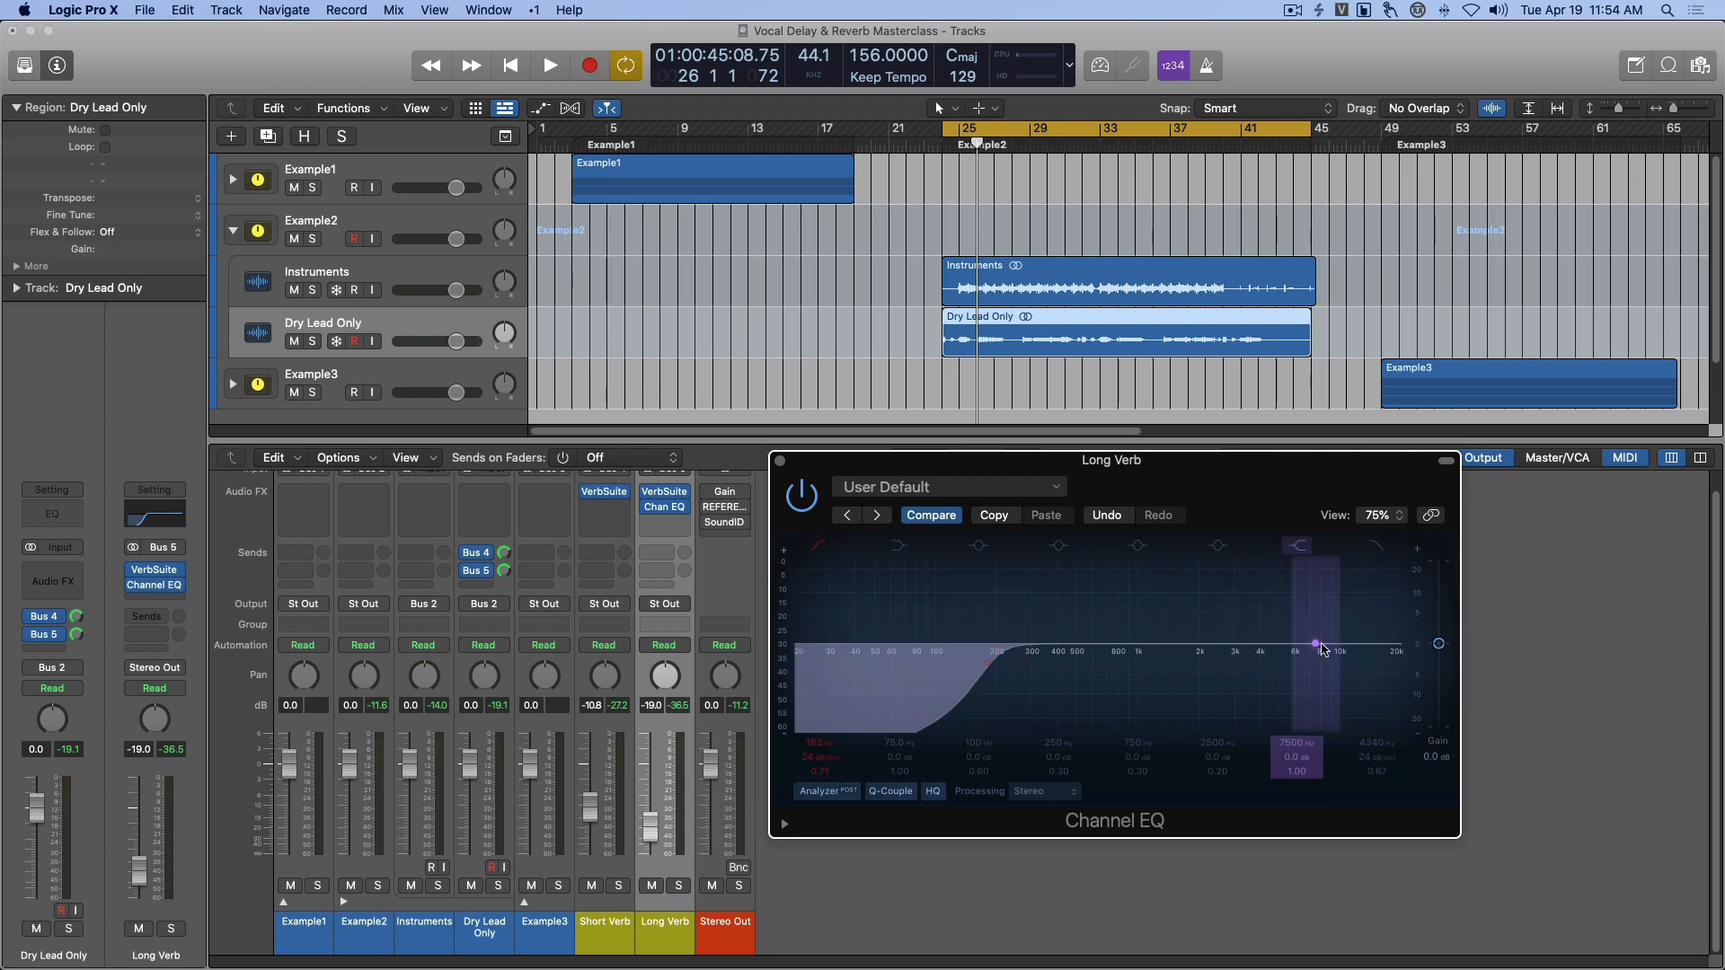
left_click_drag(1315, 645, 1320, 684)
left_click(1387, 547)
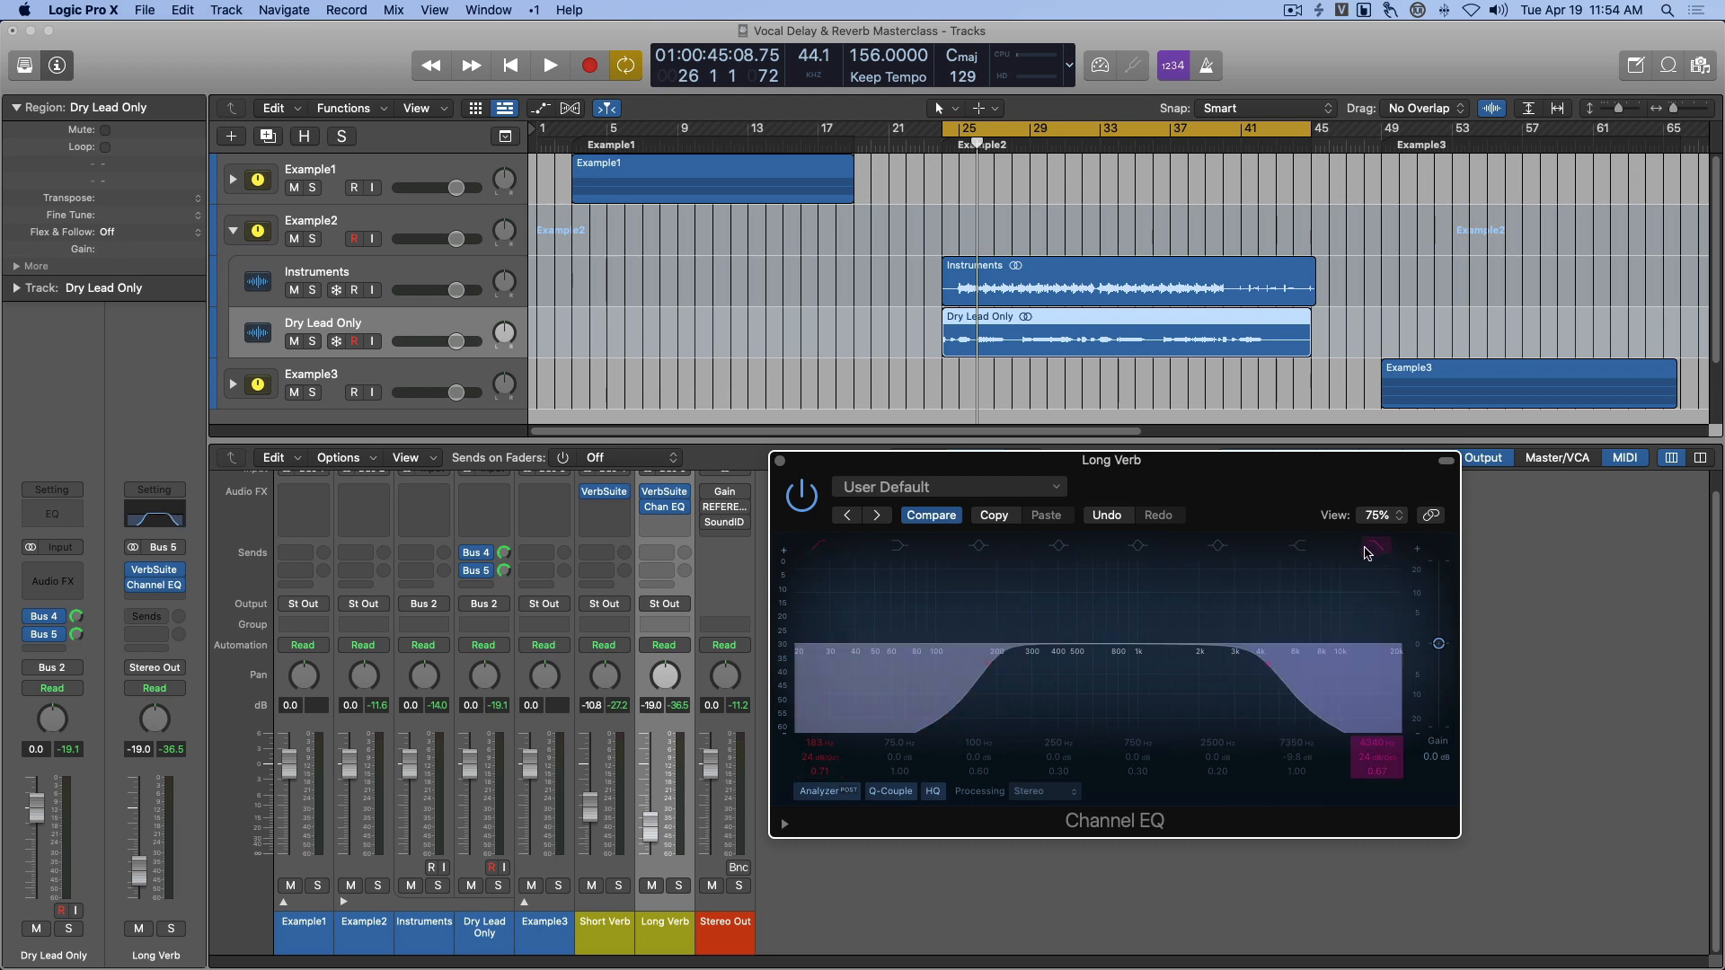
left_click(1391, 549)
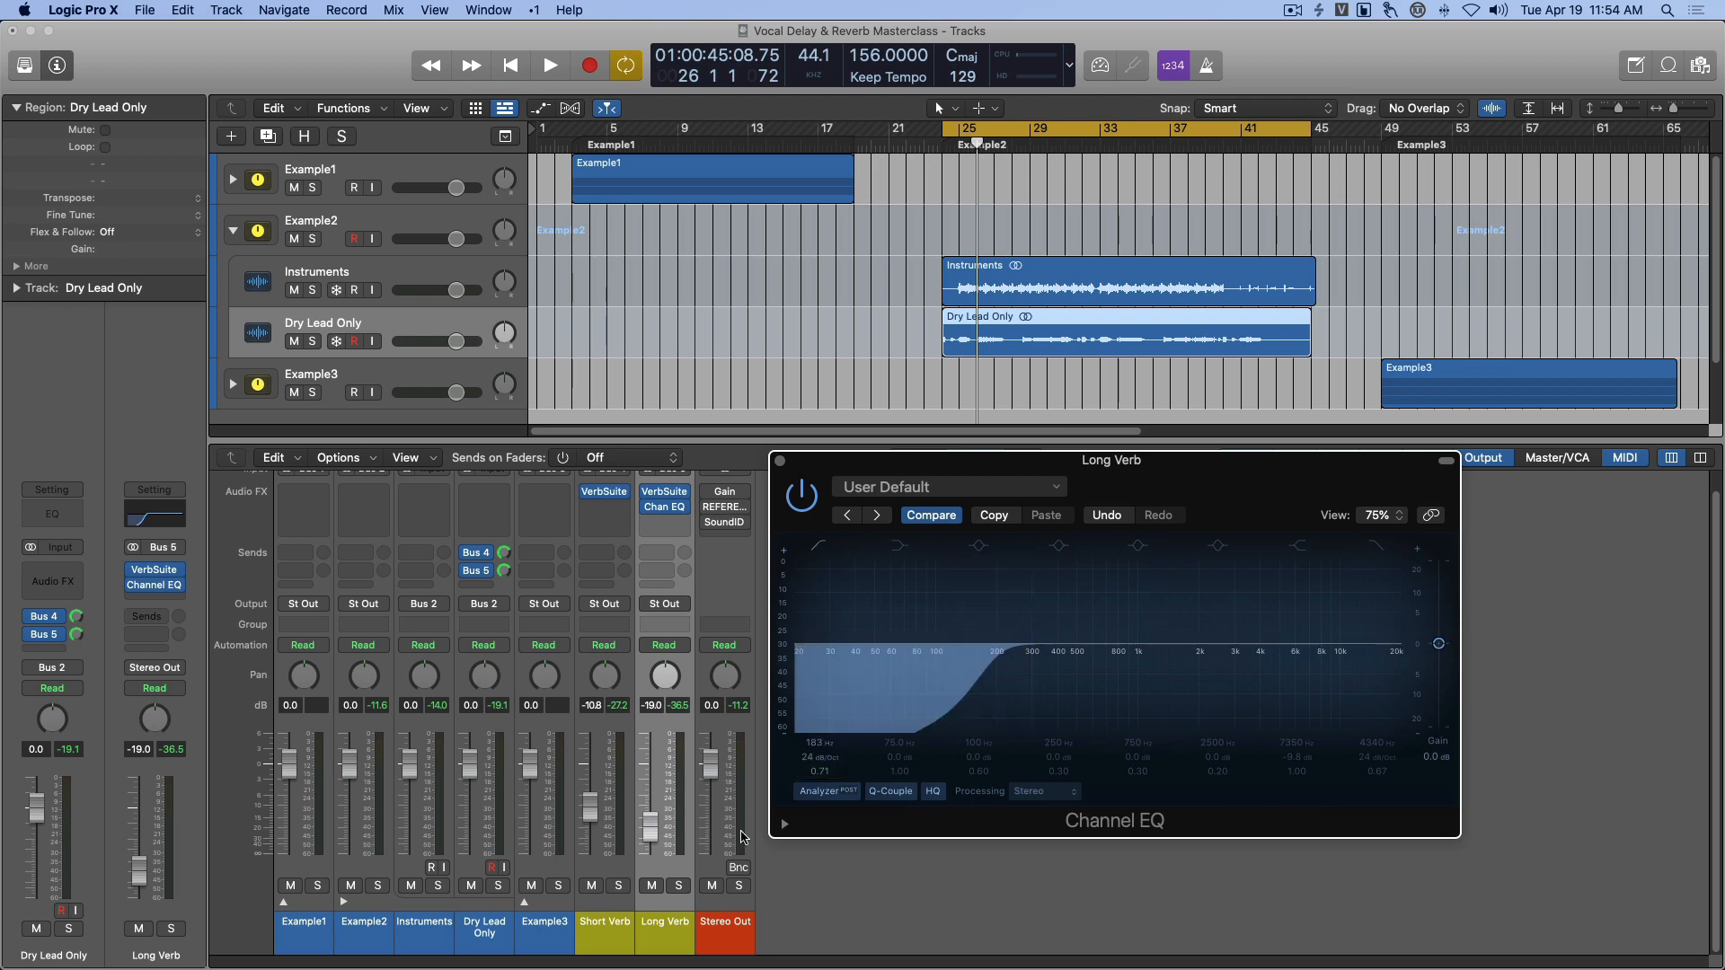
Play the mix and toggle solo on Dry Lead Only to hear the long reverb without a high cut.
left_click(608, 939)
left_click(670, 941)
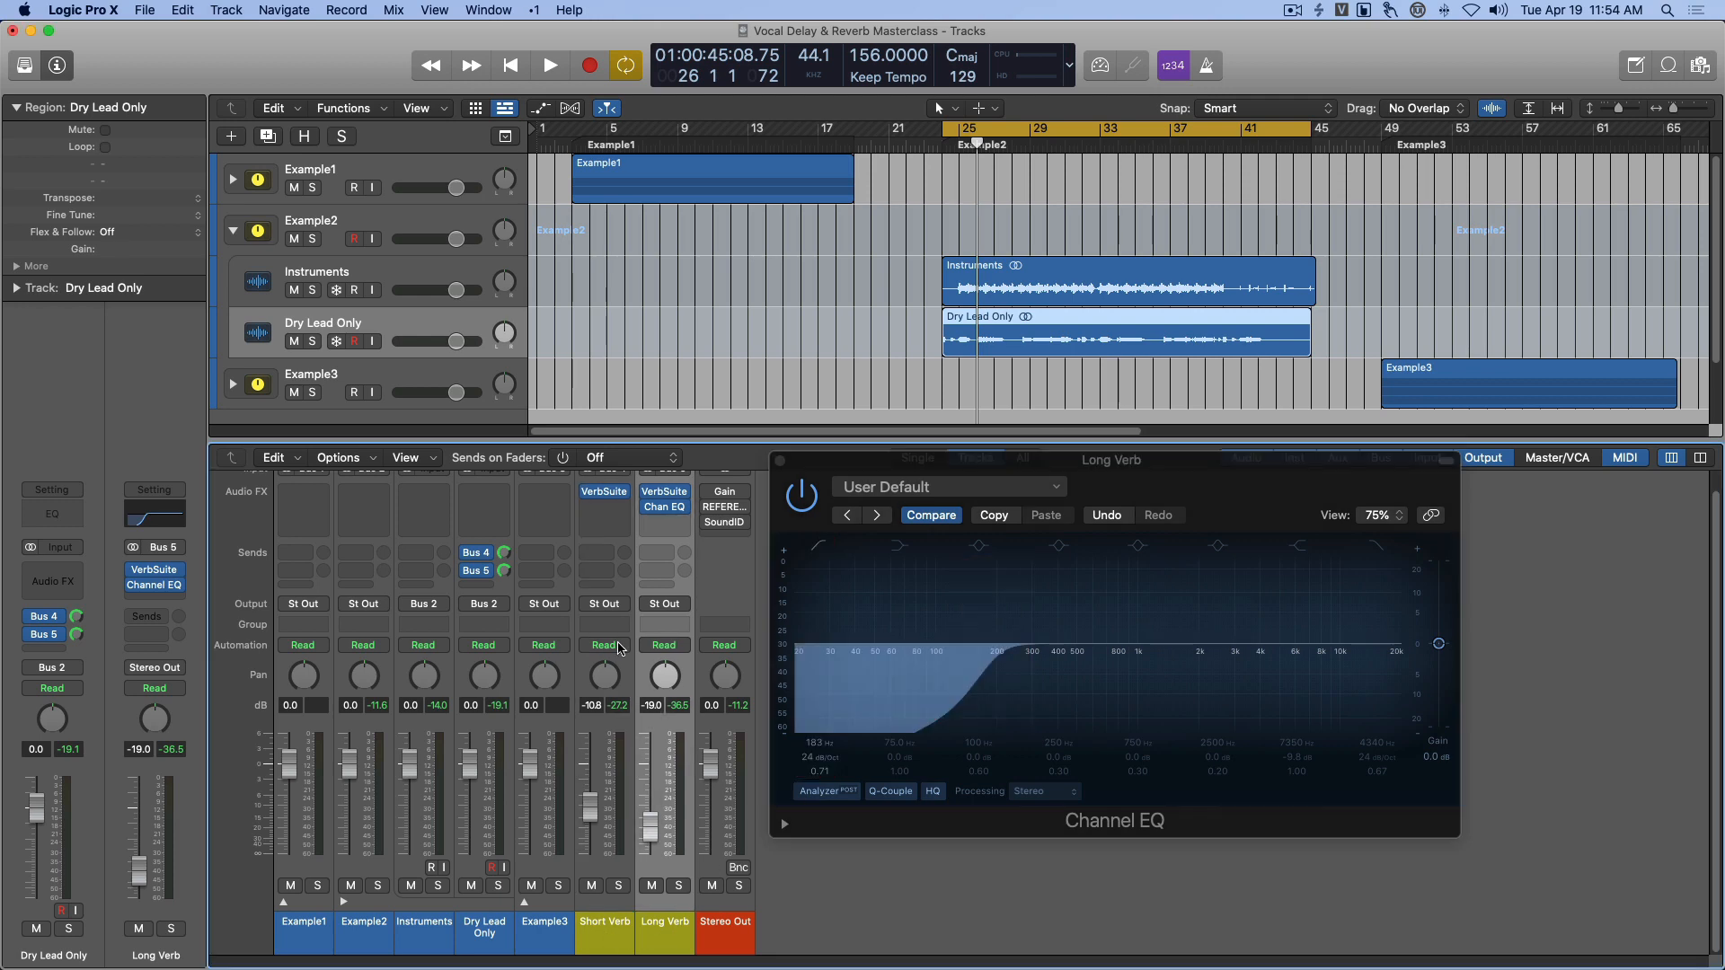
key("space")
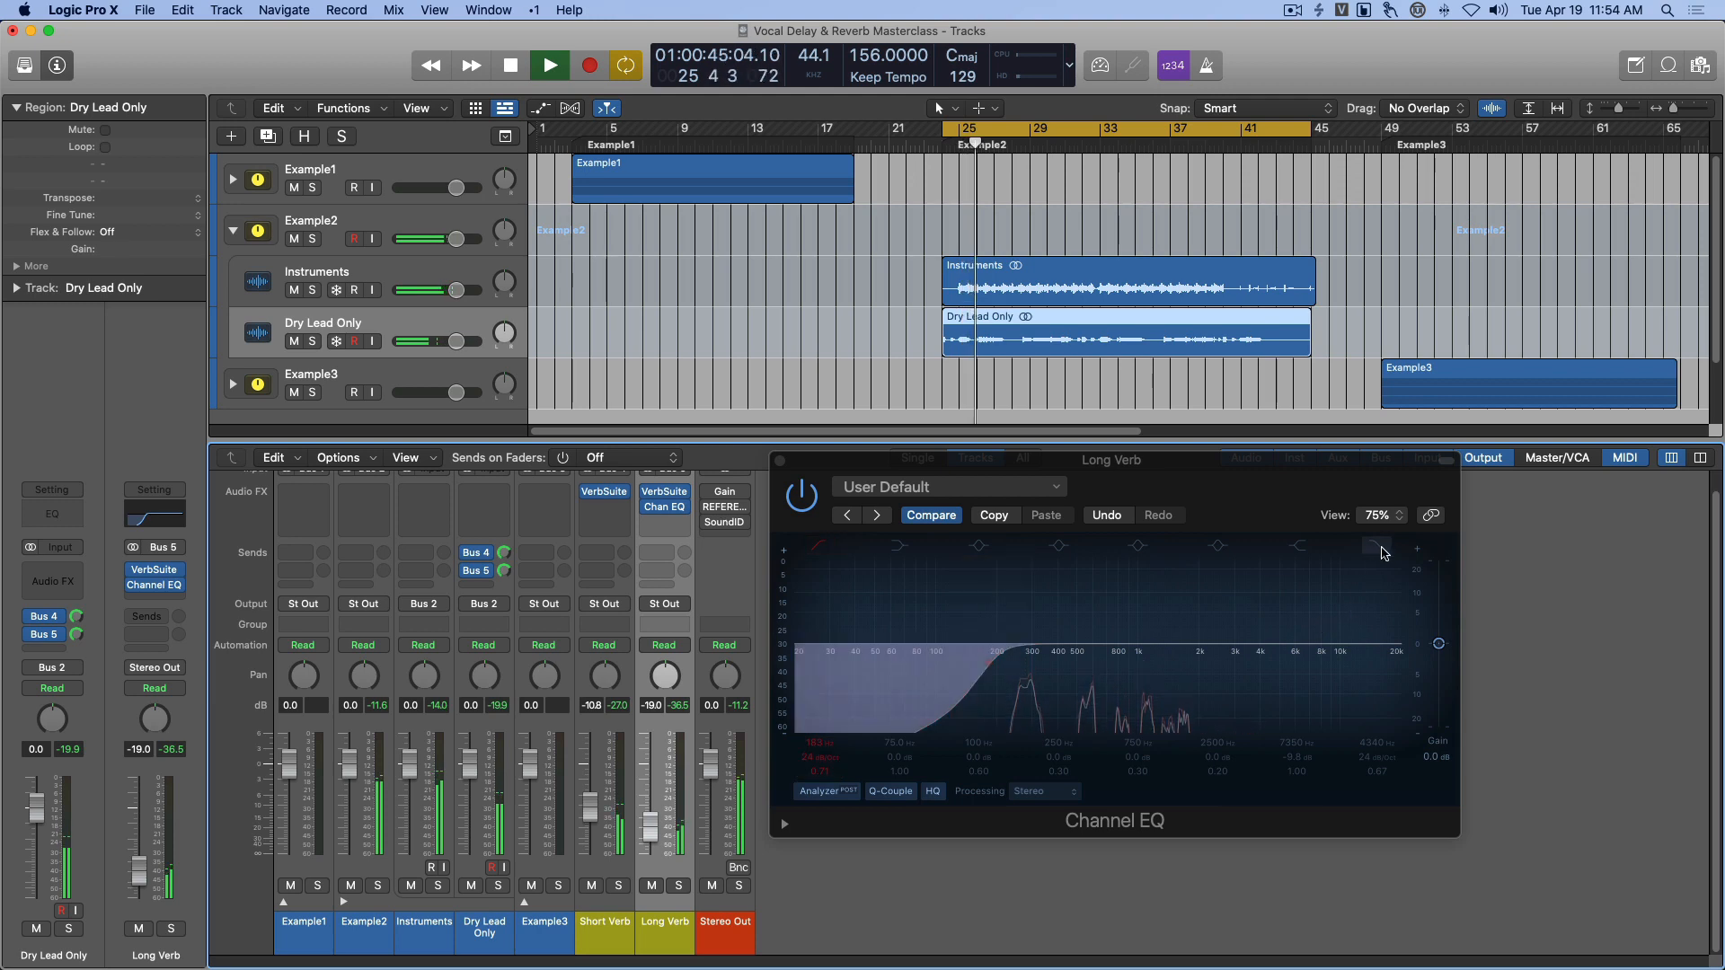
key("s")
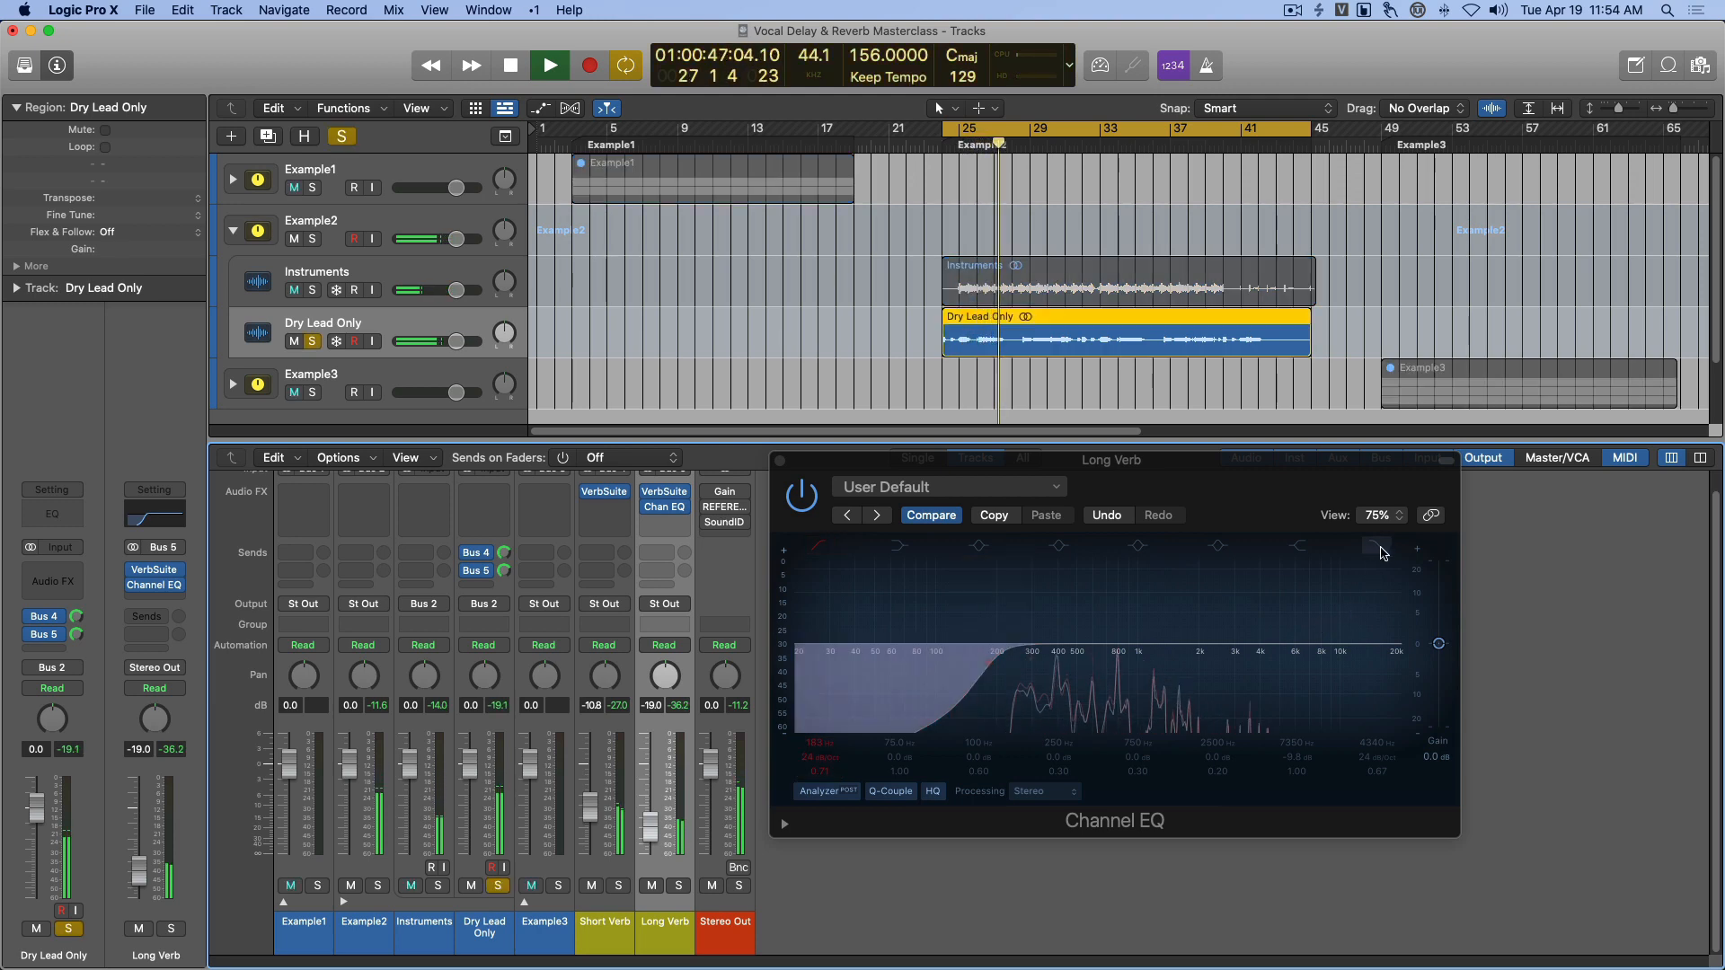
key("space")
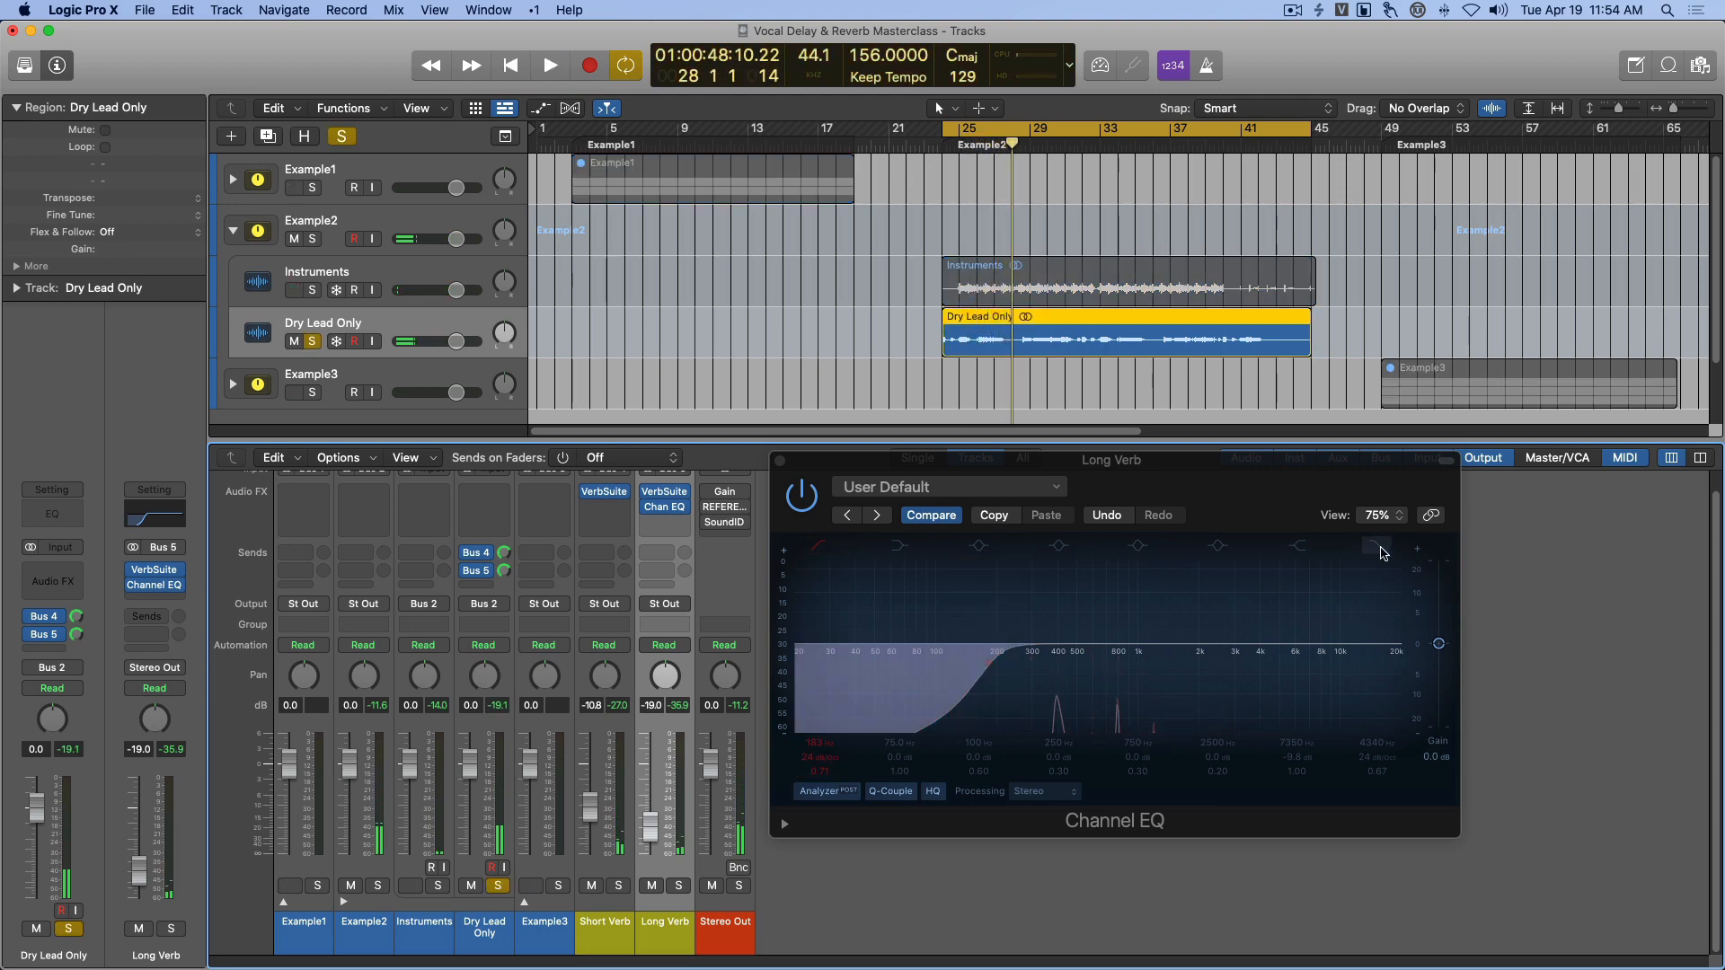
key("s")
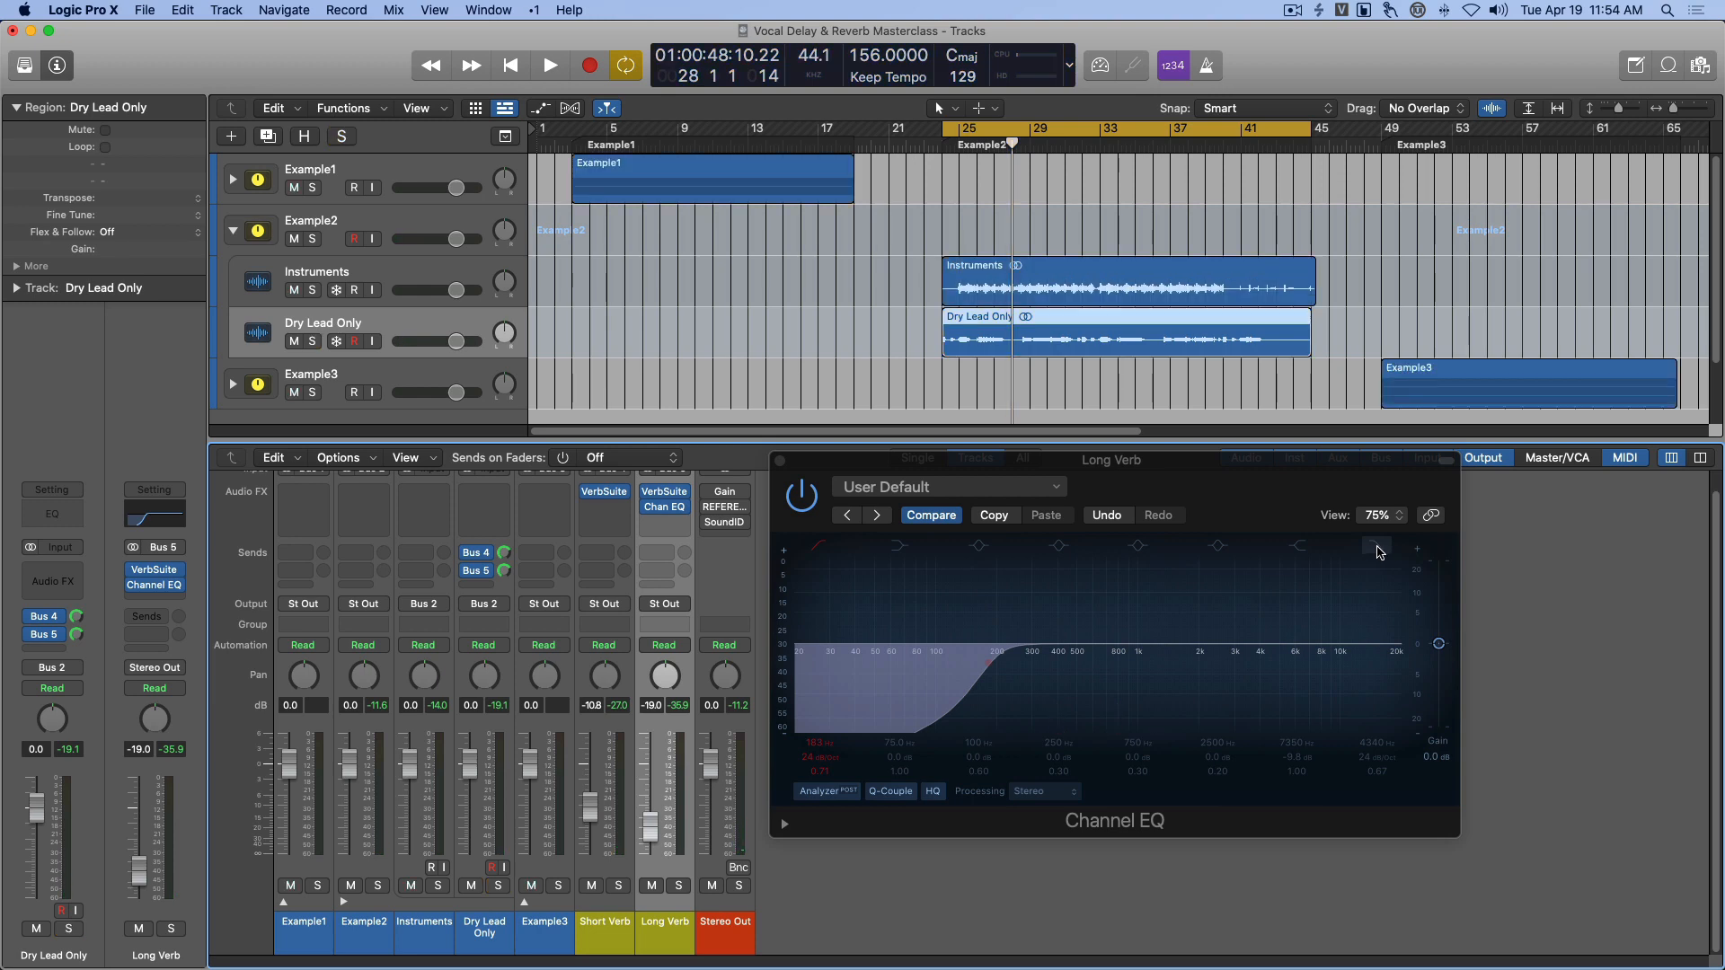
Enable the high cut on Long Verb's EQ at about 2000 Hz during playback, and compare it on and off with Dry Lead Only soloed.
key("space")
left_click(1379, 551)
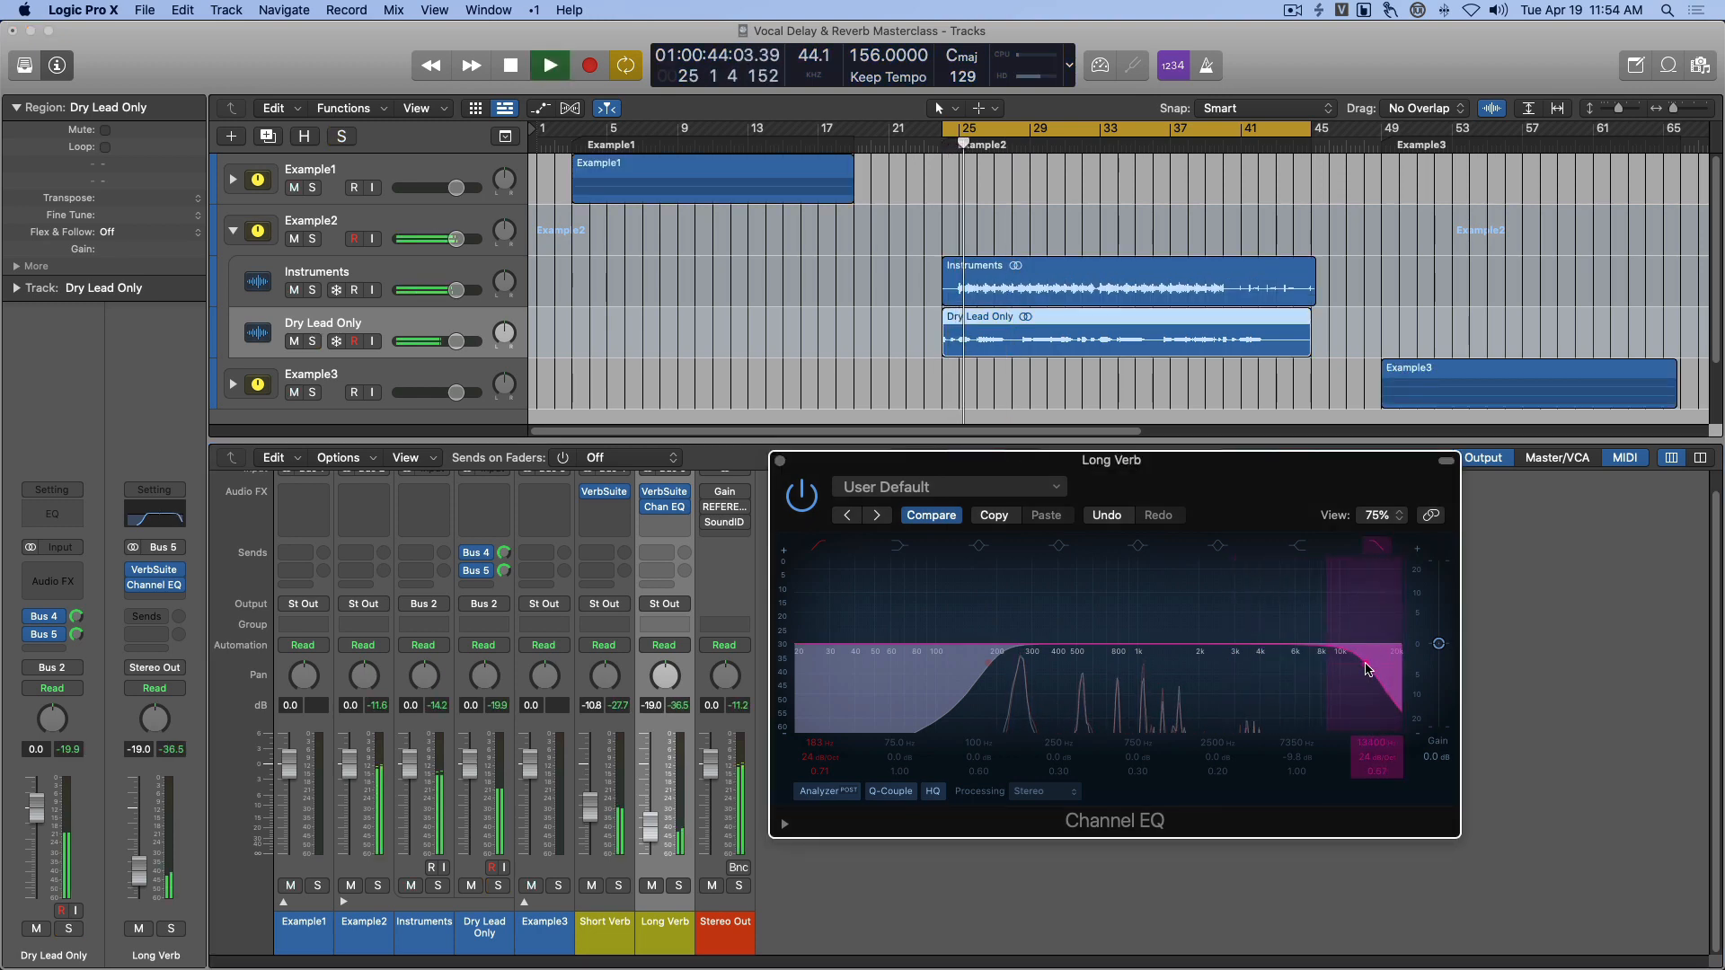
left_click_drag(1367, 670, 1201, 676)
key("s")
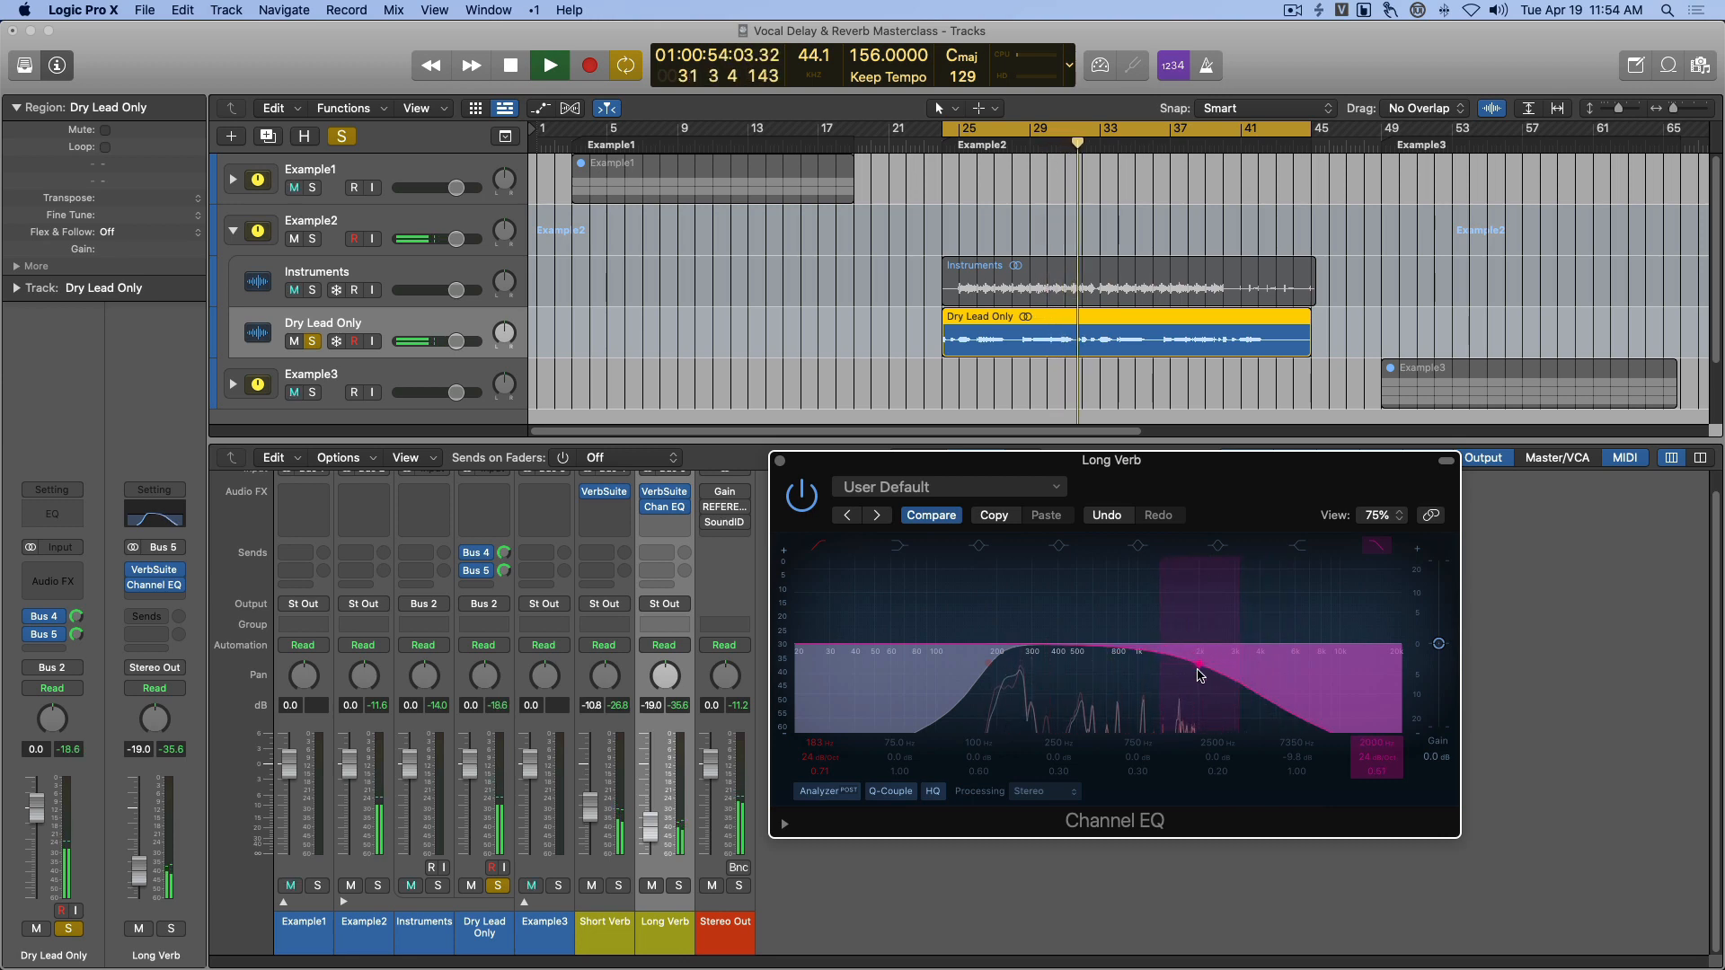
left_click(1374, 554)
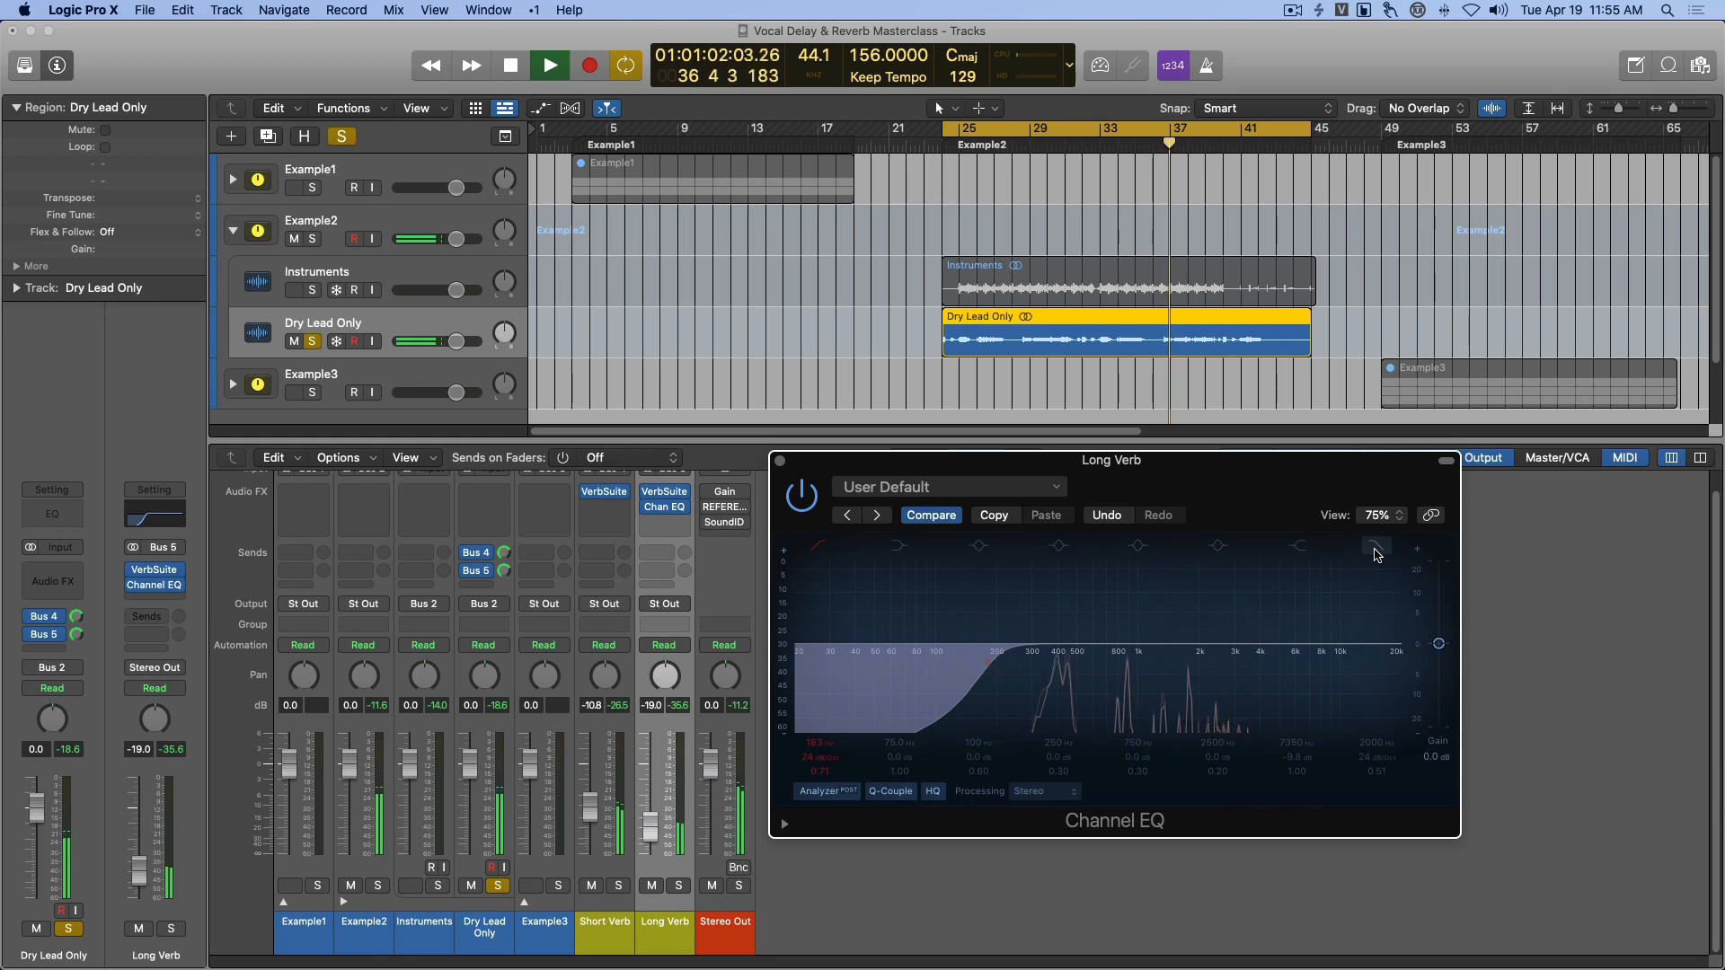
left_click(1376, 548)
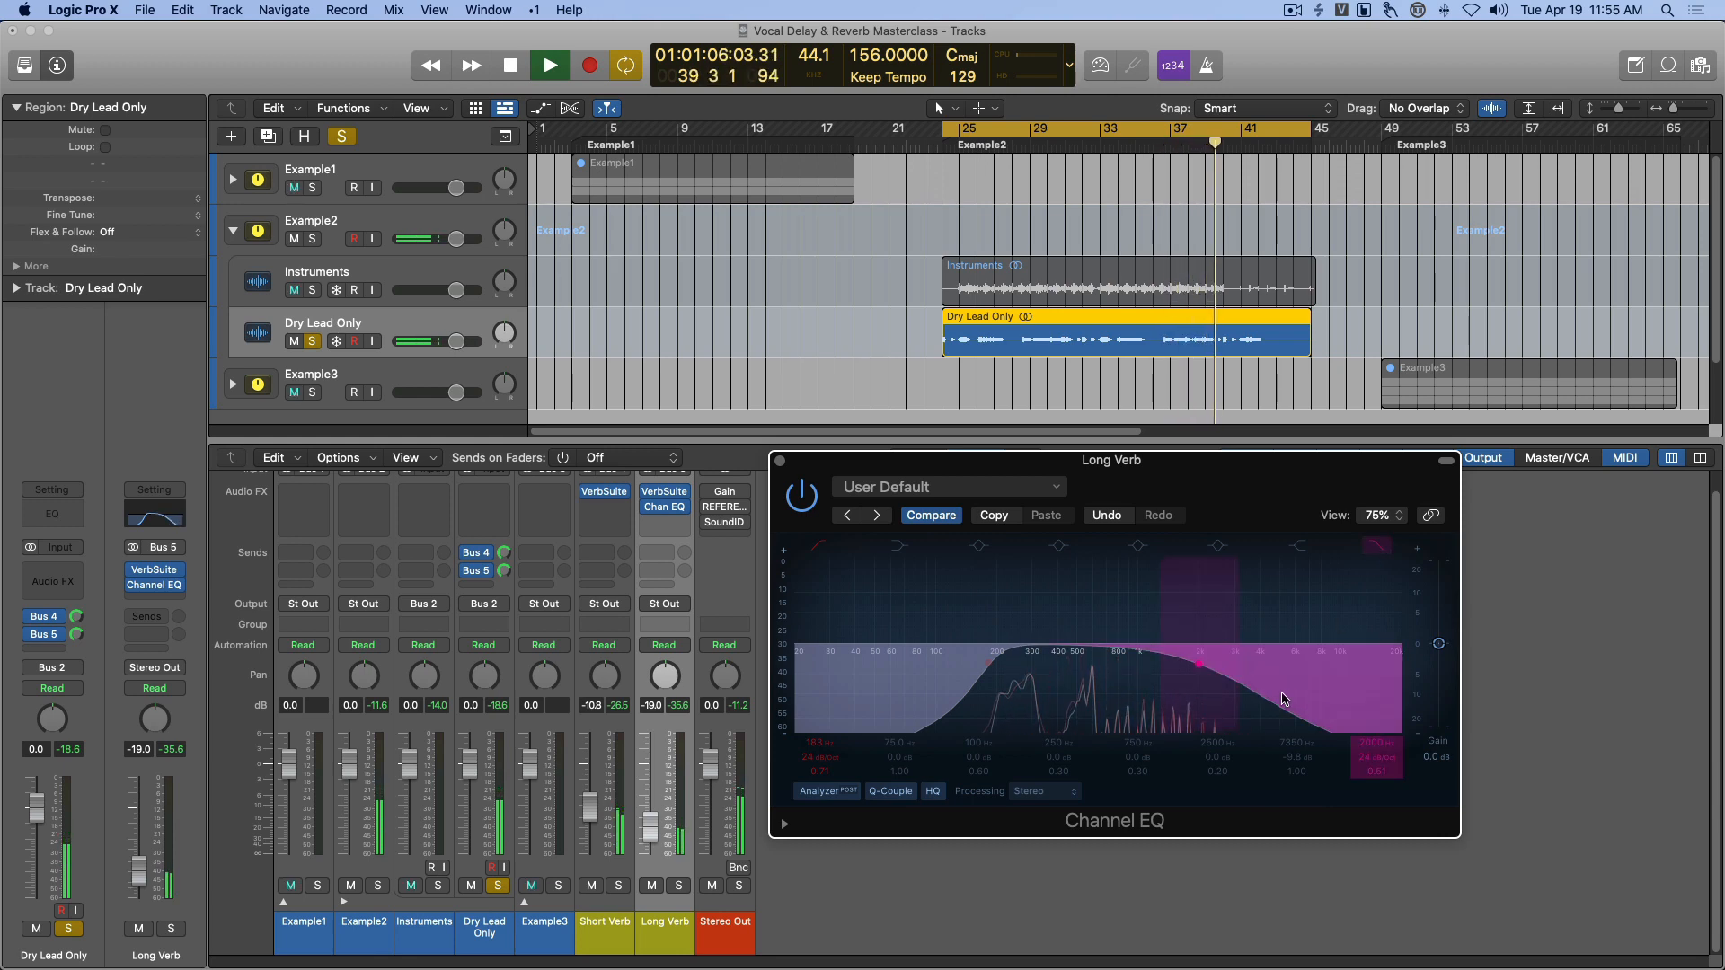
Steepen Long Verb's high cut to 48 dB/oct at about 1740 Hz and unsolo Dry Lead Only.
key("space")
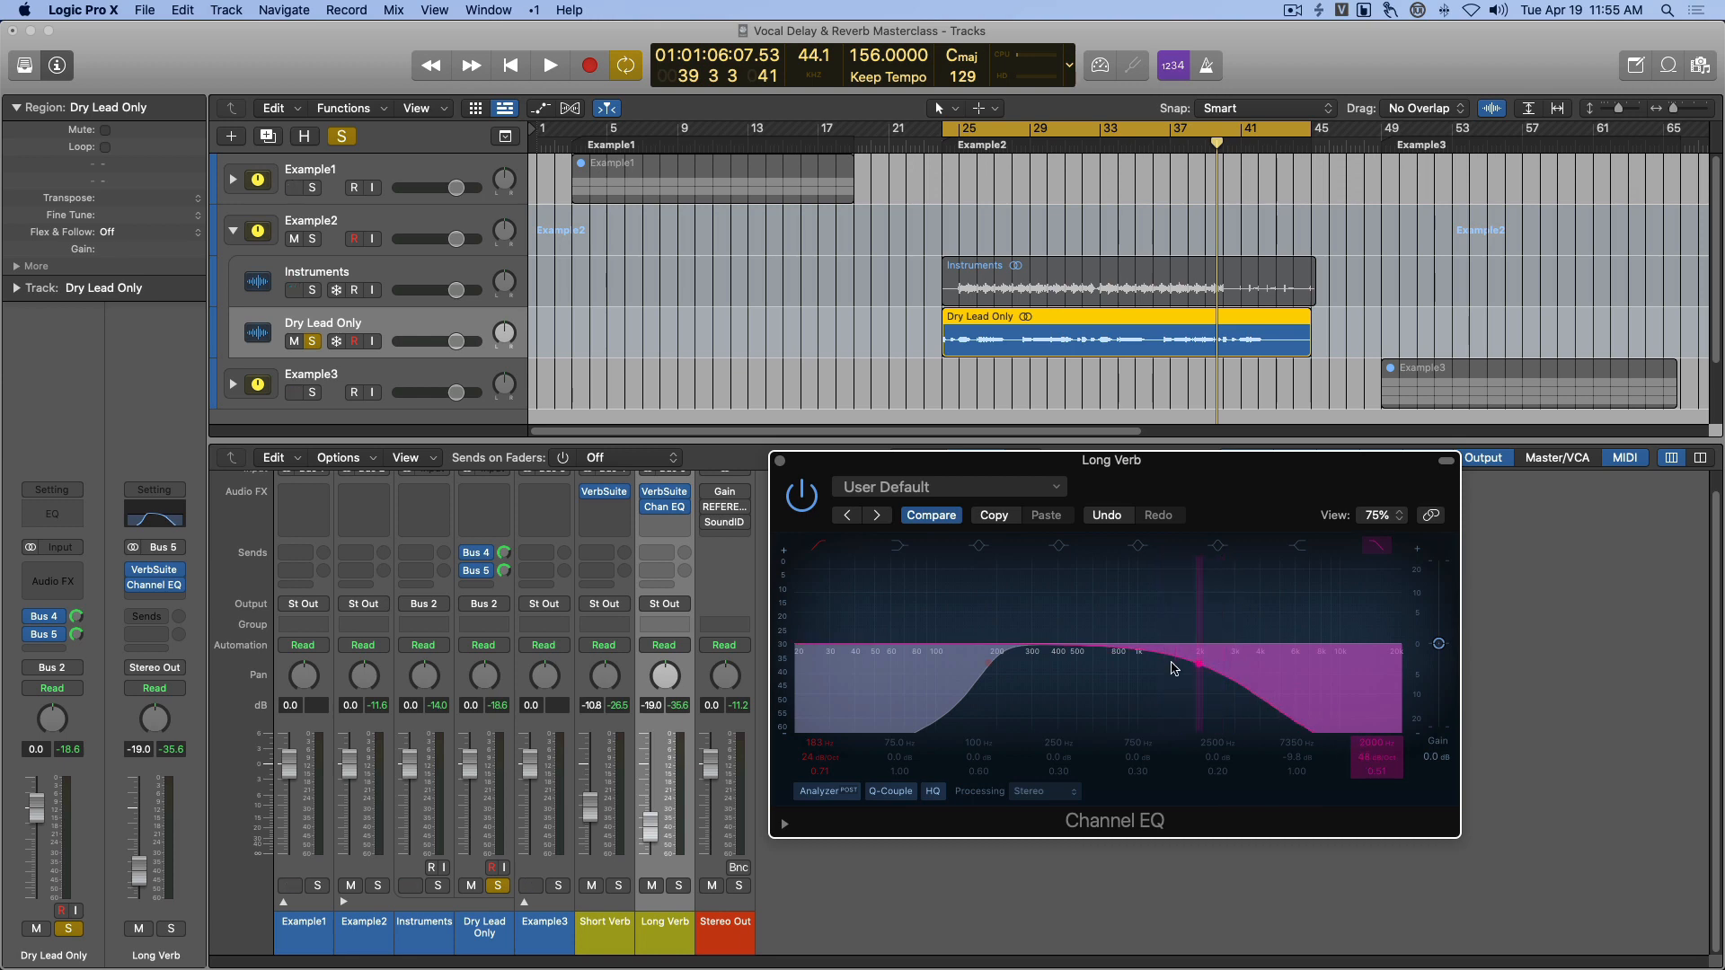
left_click_drag(1202, 670, 1190, 671)
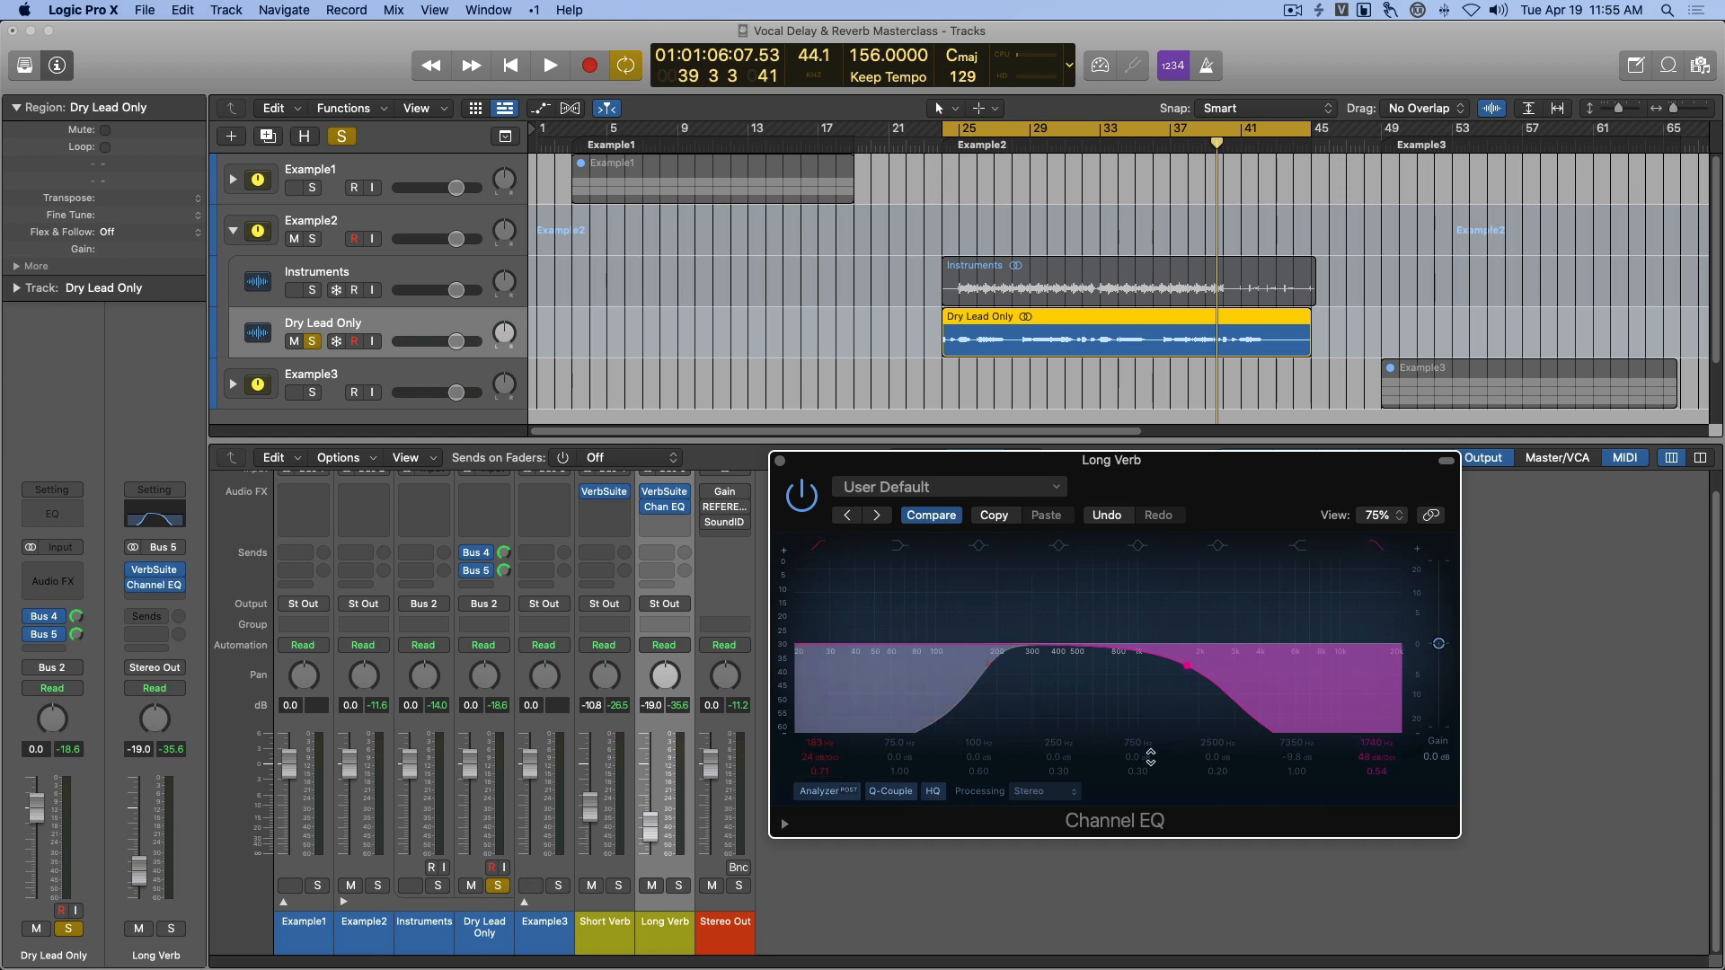
left_click(491, 892)
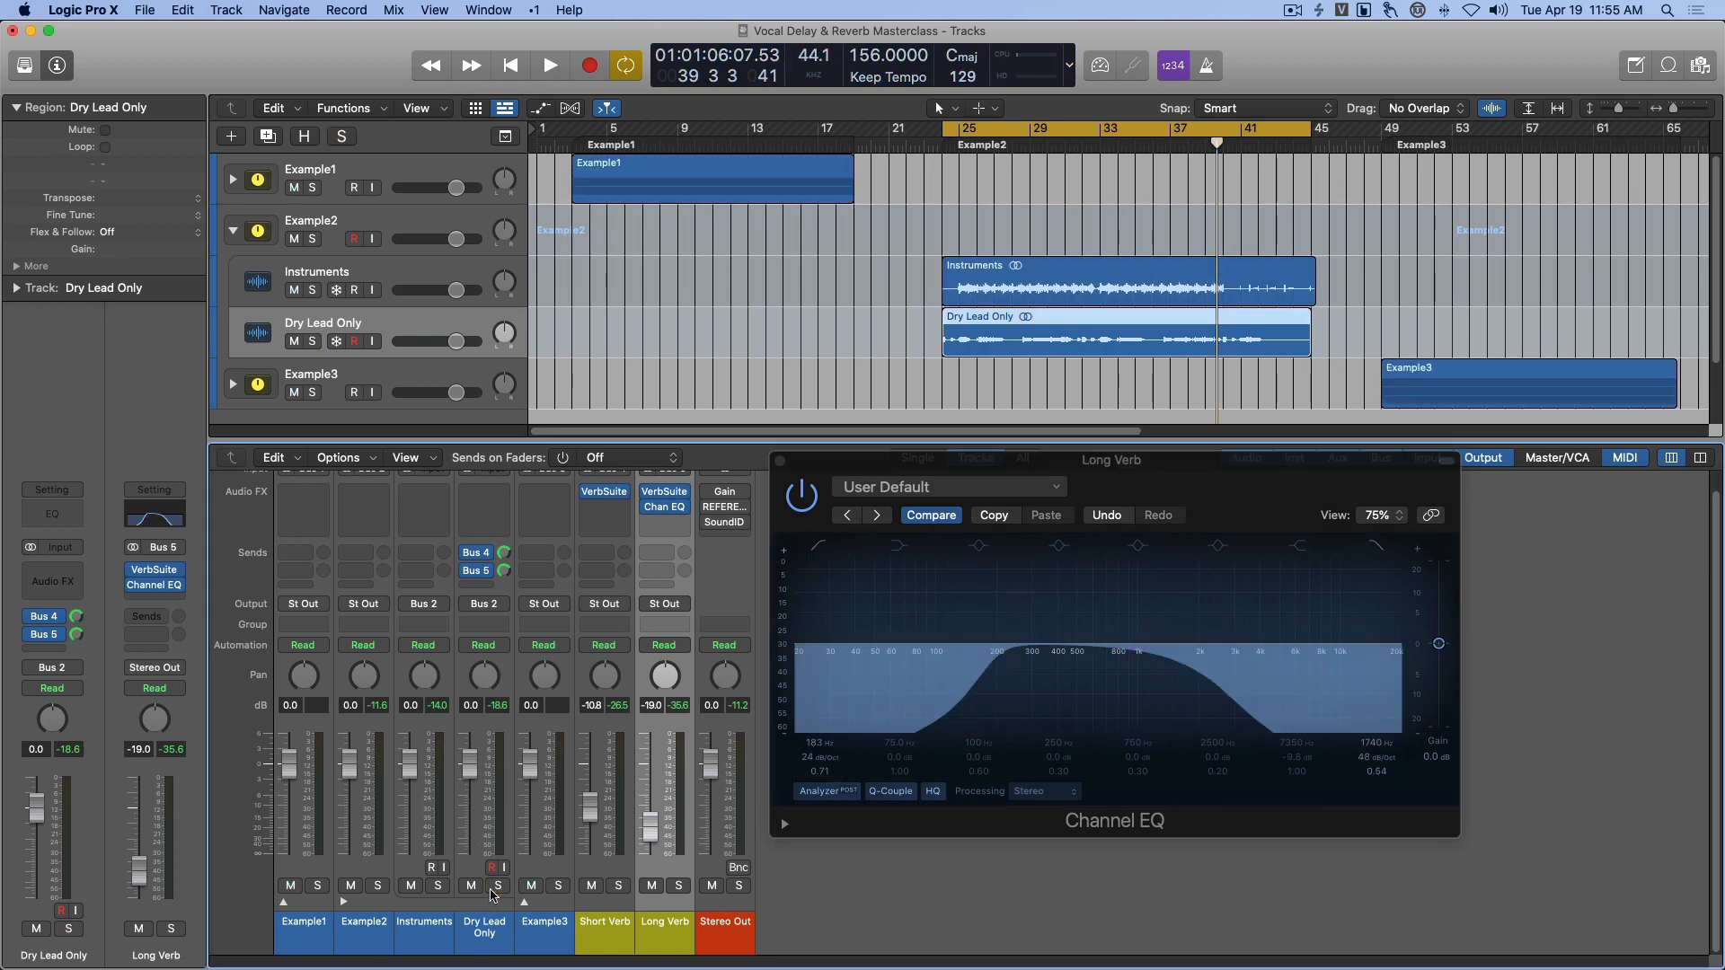
Raise the Long Verb fader to -16.6 dB during playback of the full mix and close its Channel EQ window.
key("space")
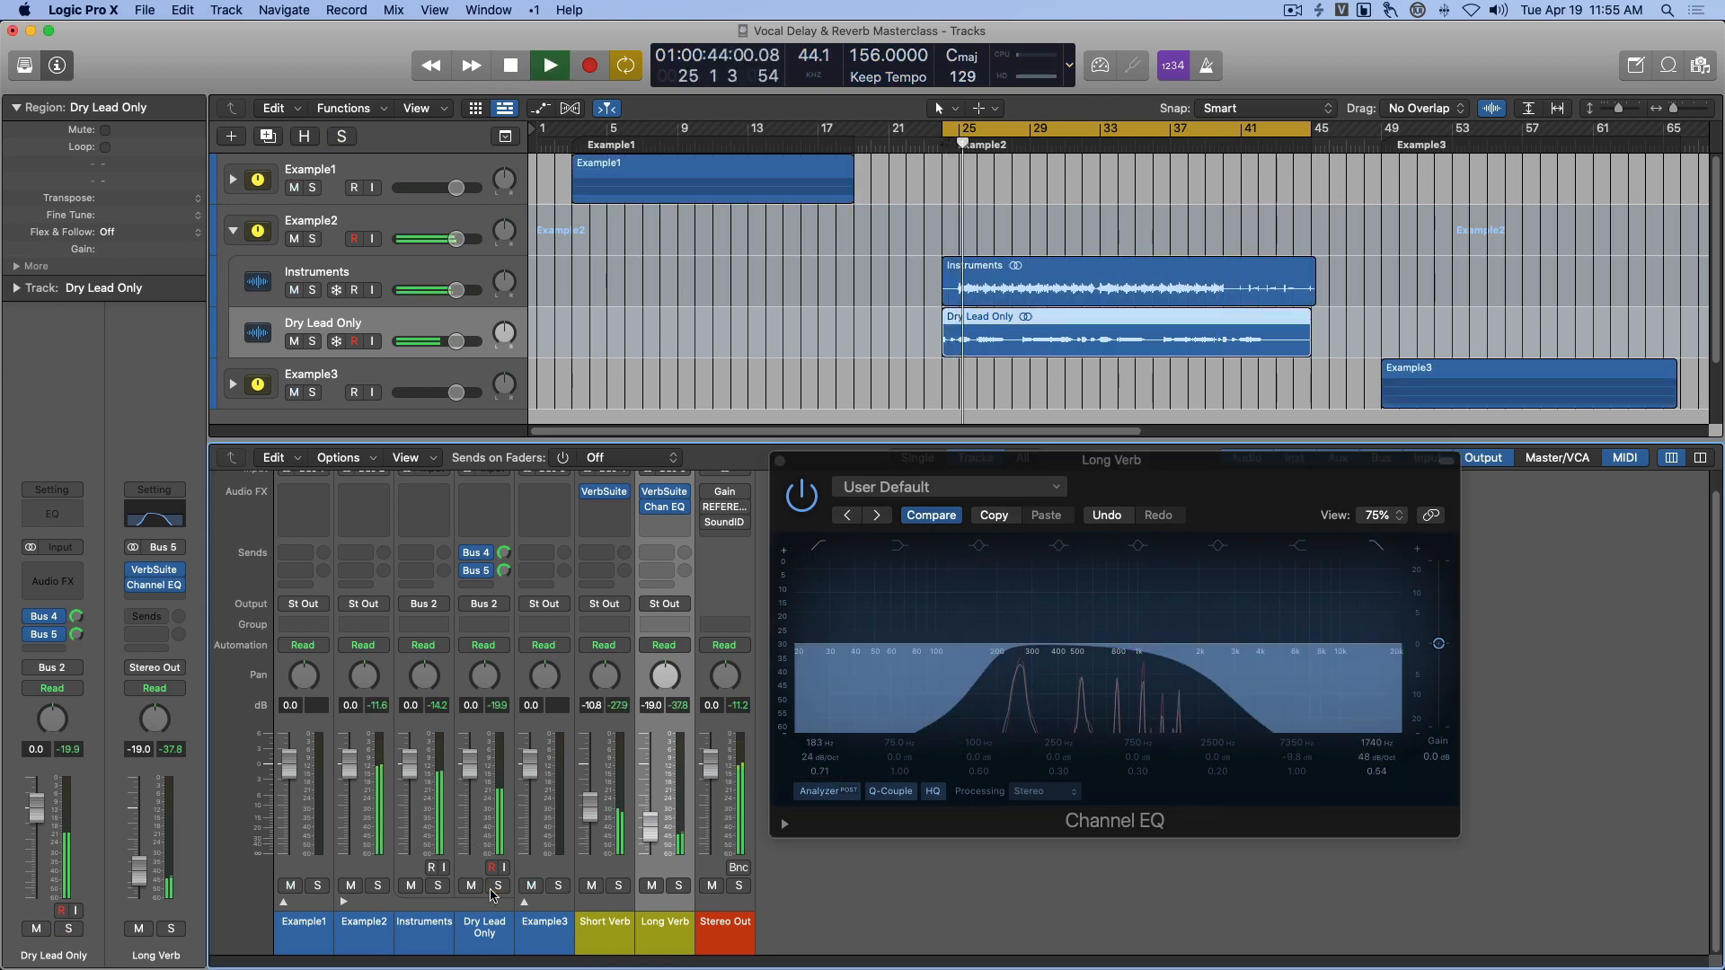
left_click_drag(843, 469, 844, 469)
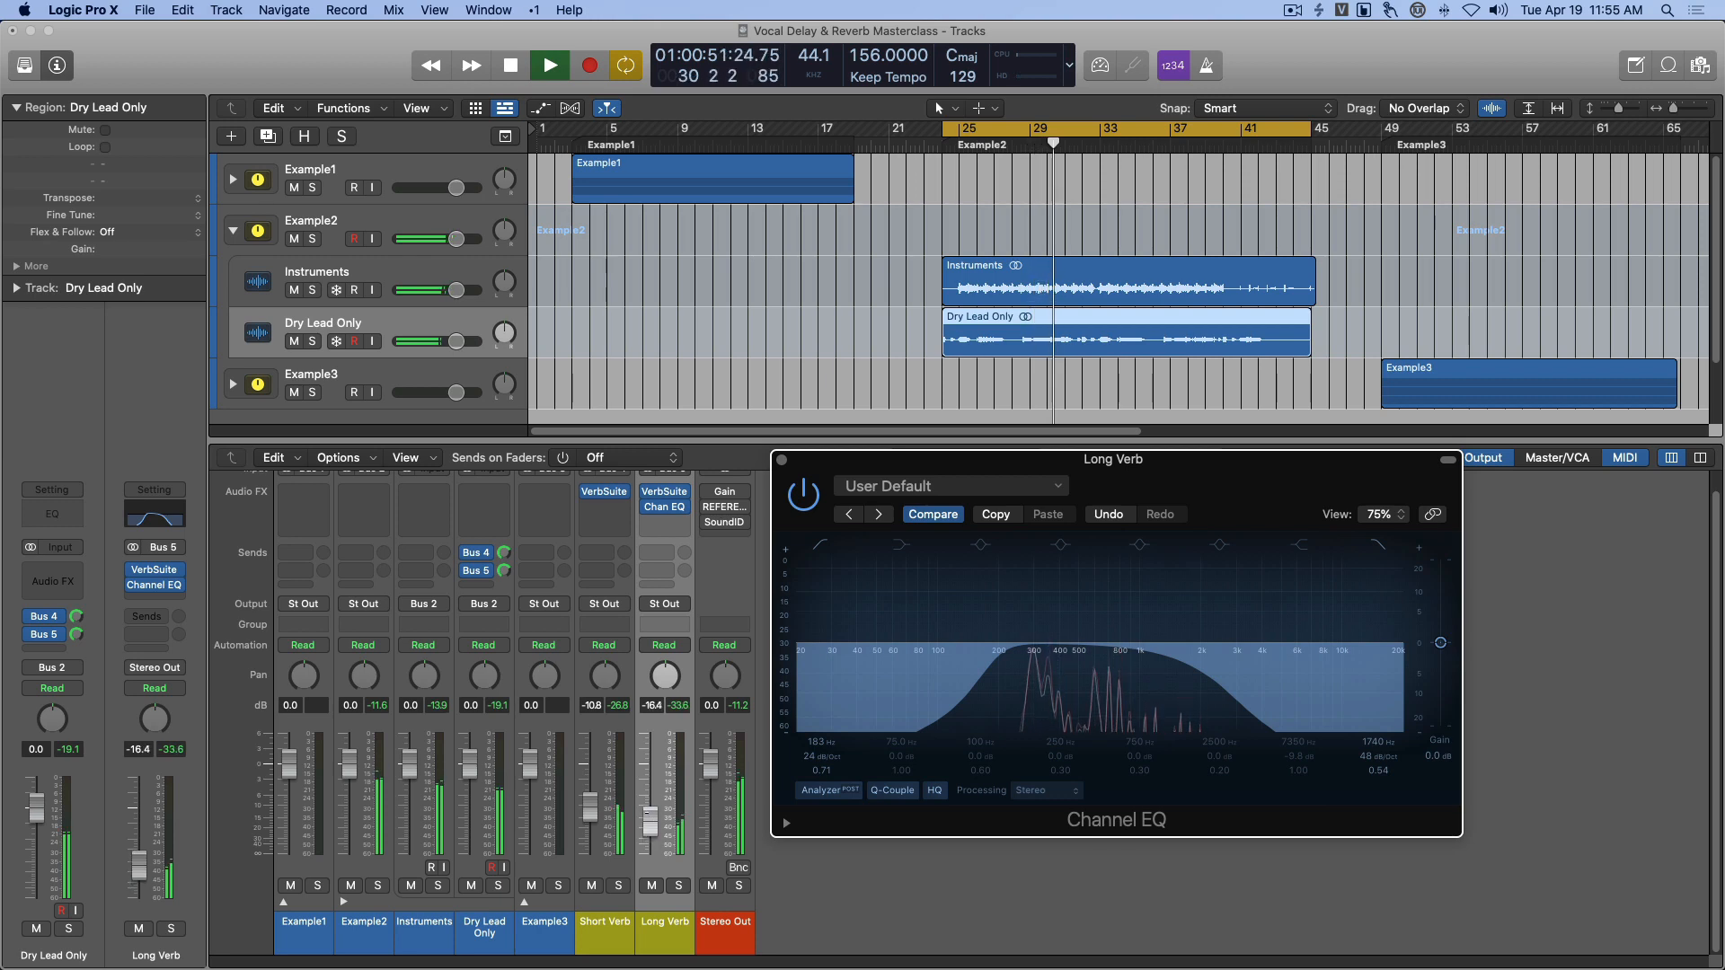
left_click_drag(647, 820, 649, 818)
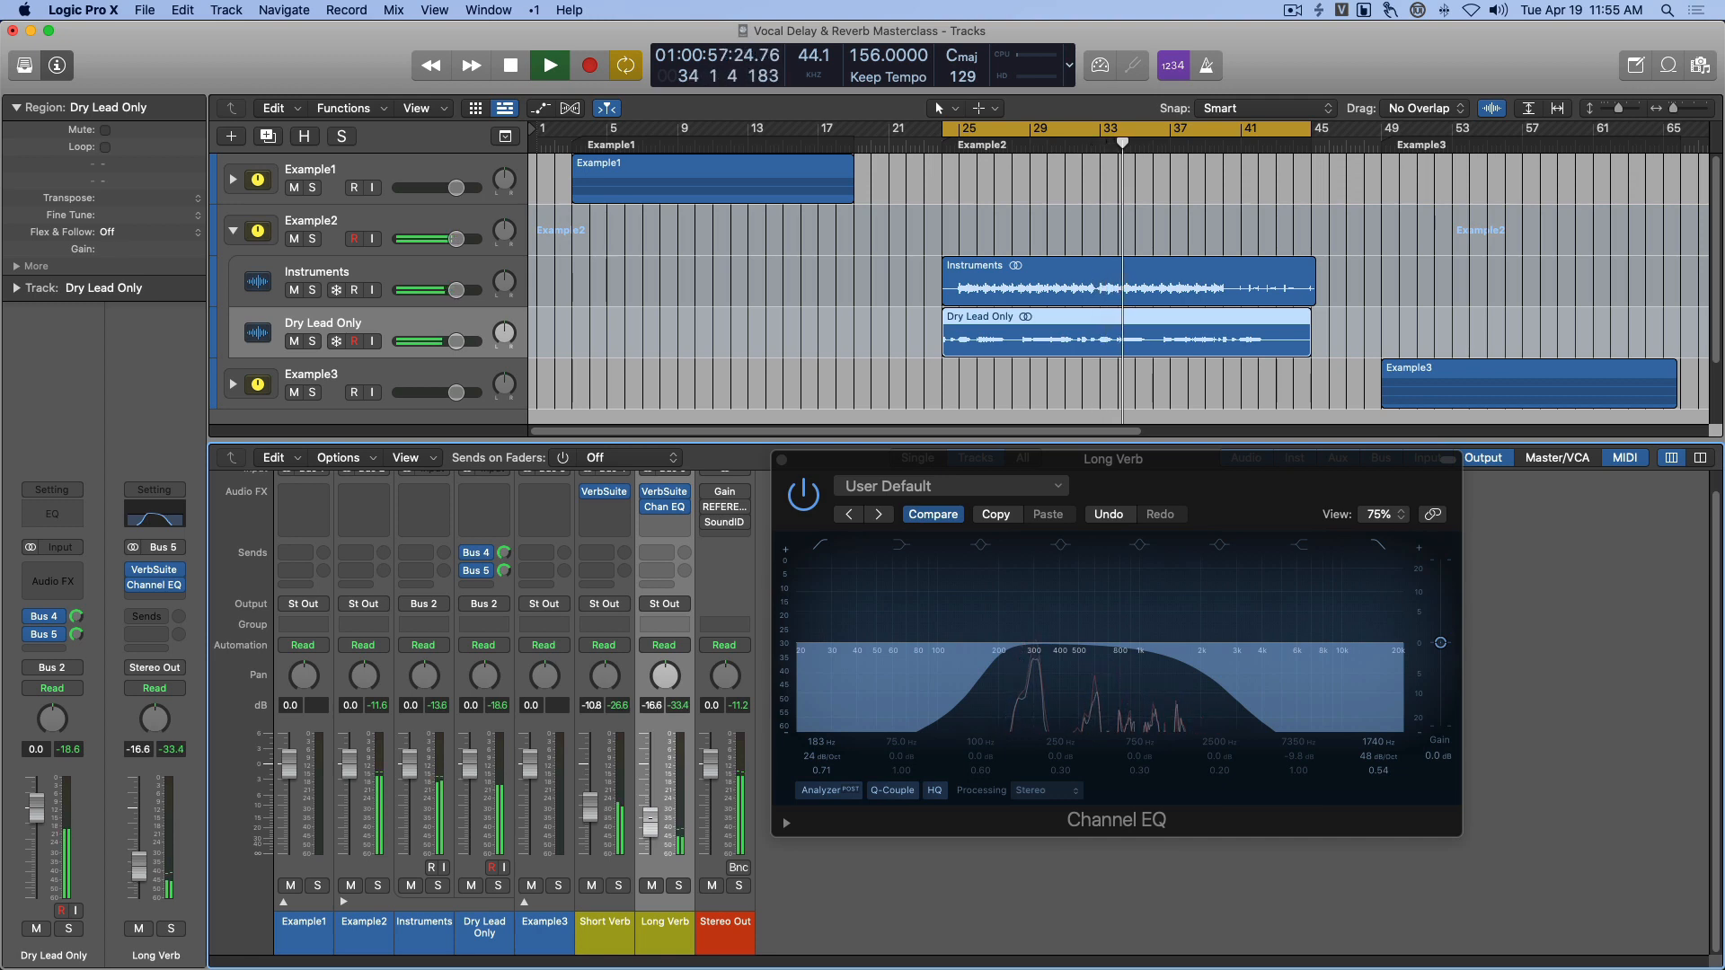
left_click(784, 465)
left_click(782, 460)
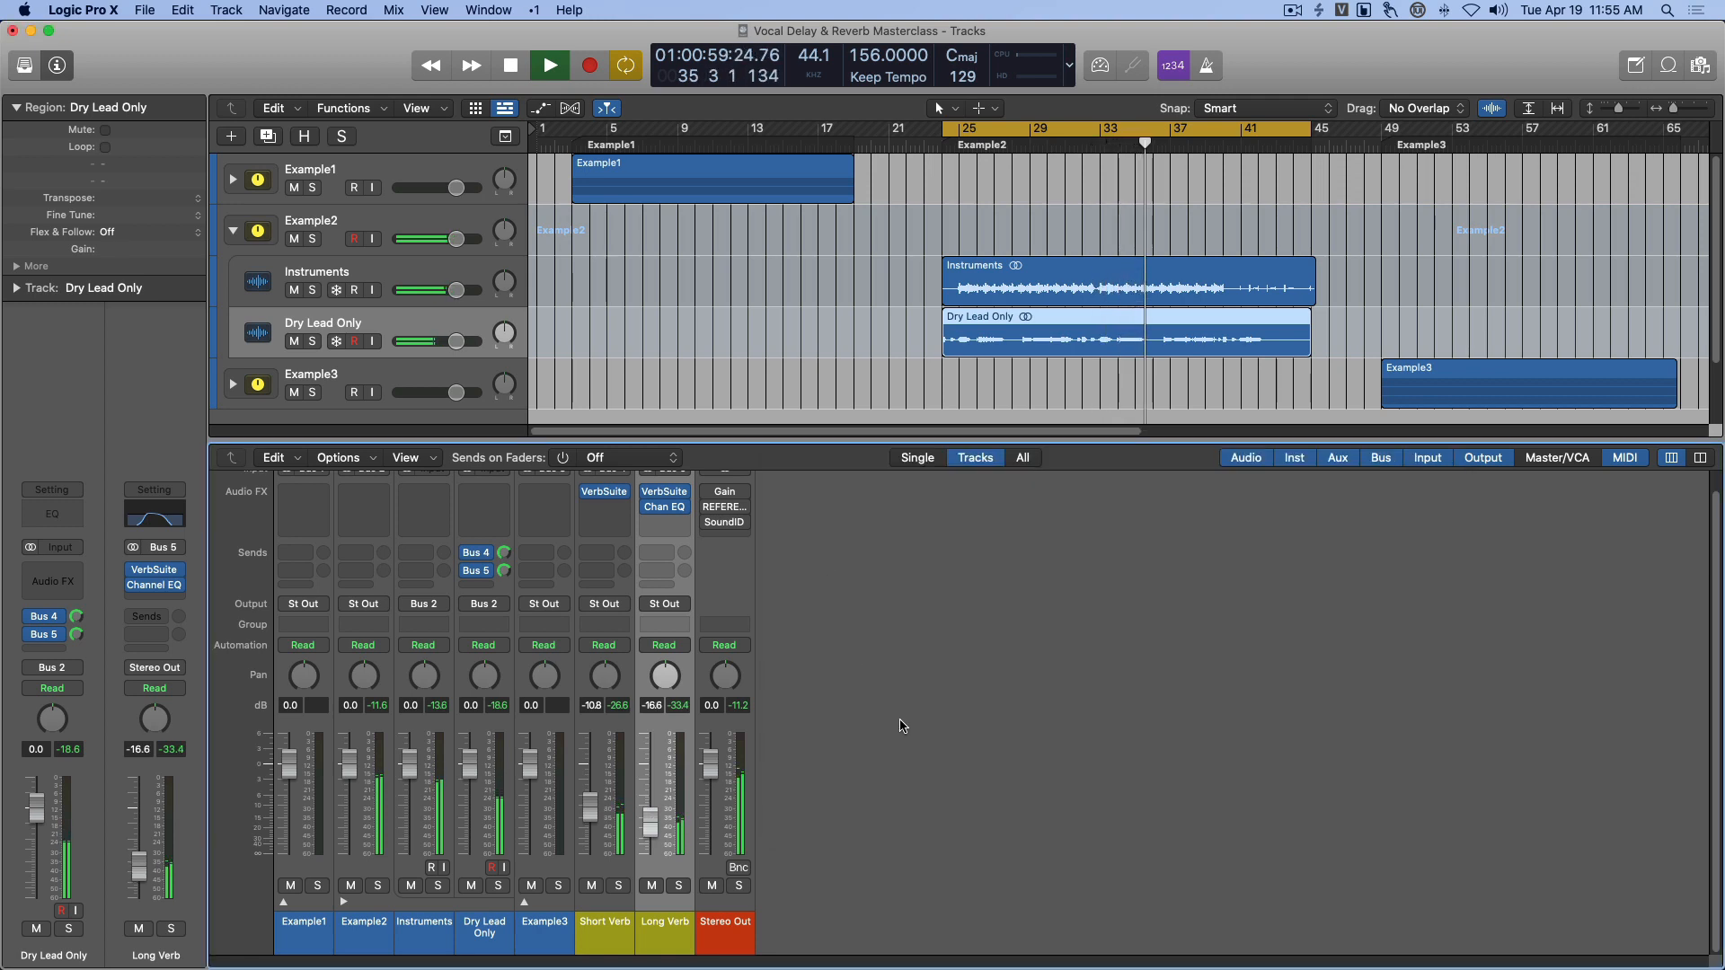
key("space")
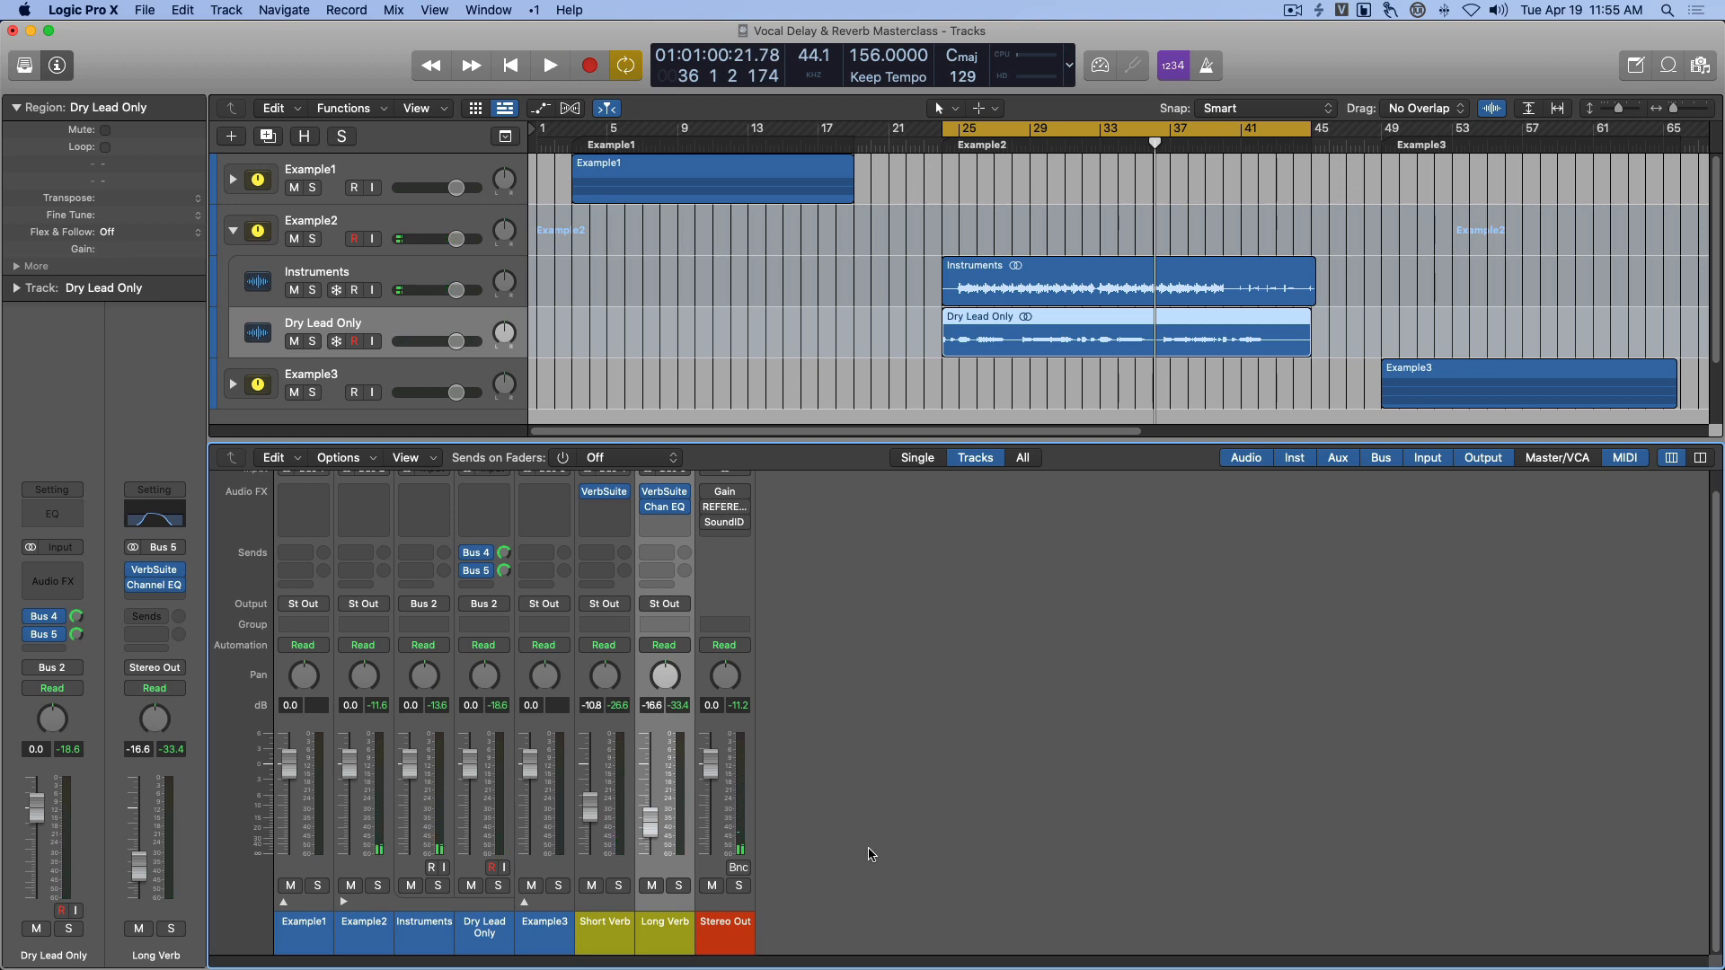
Mute Long Verb, insert a stereo Channel EQ after VerbSuite on Short Verb, and place its window beside the mixer channels.
left_click(613, 927)
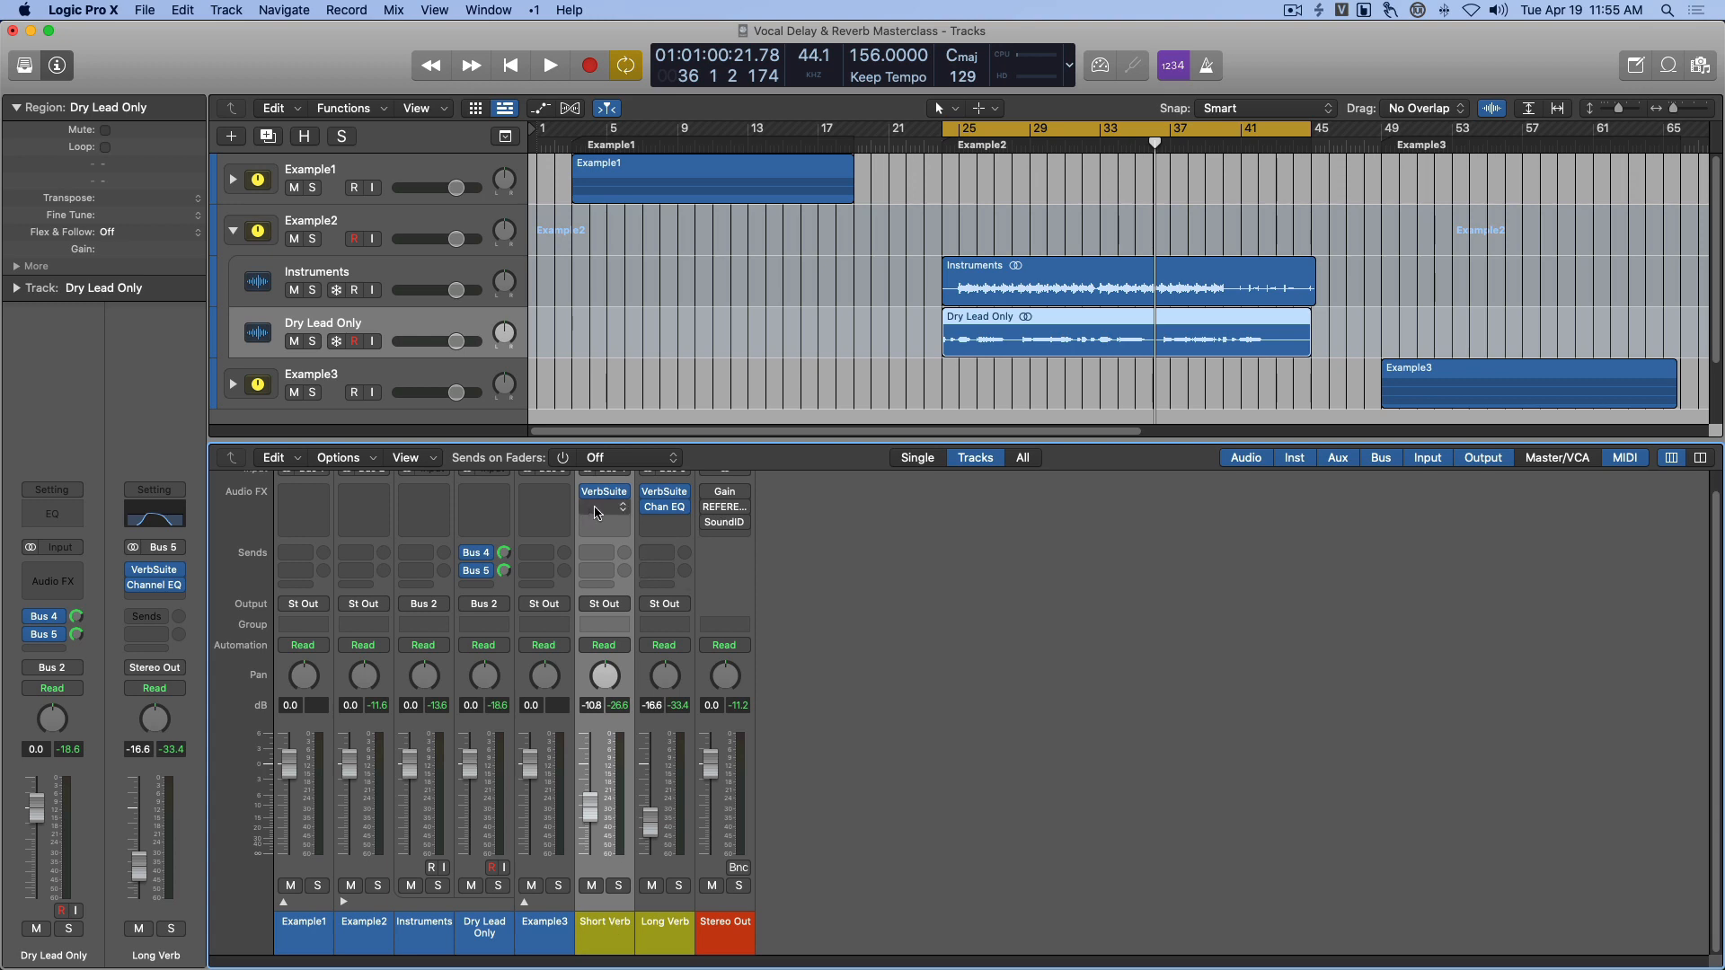
key("space")
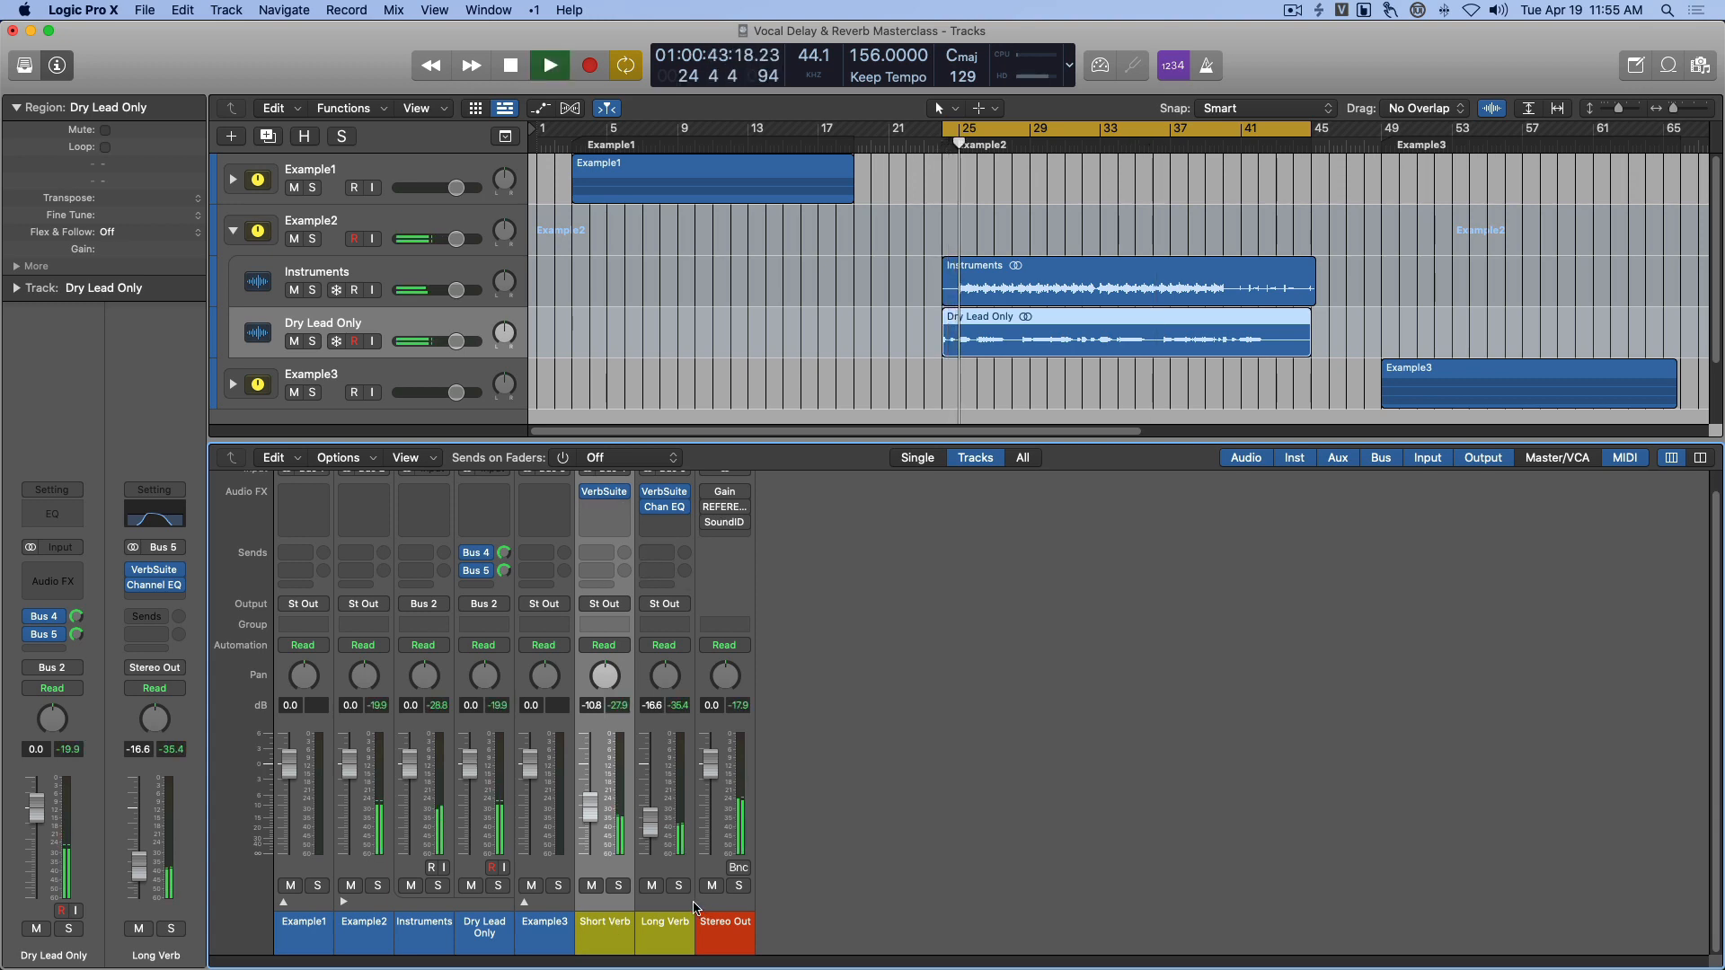
left_click(654, 887)
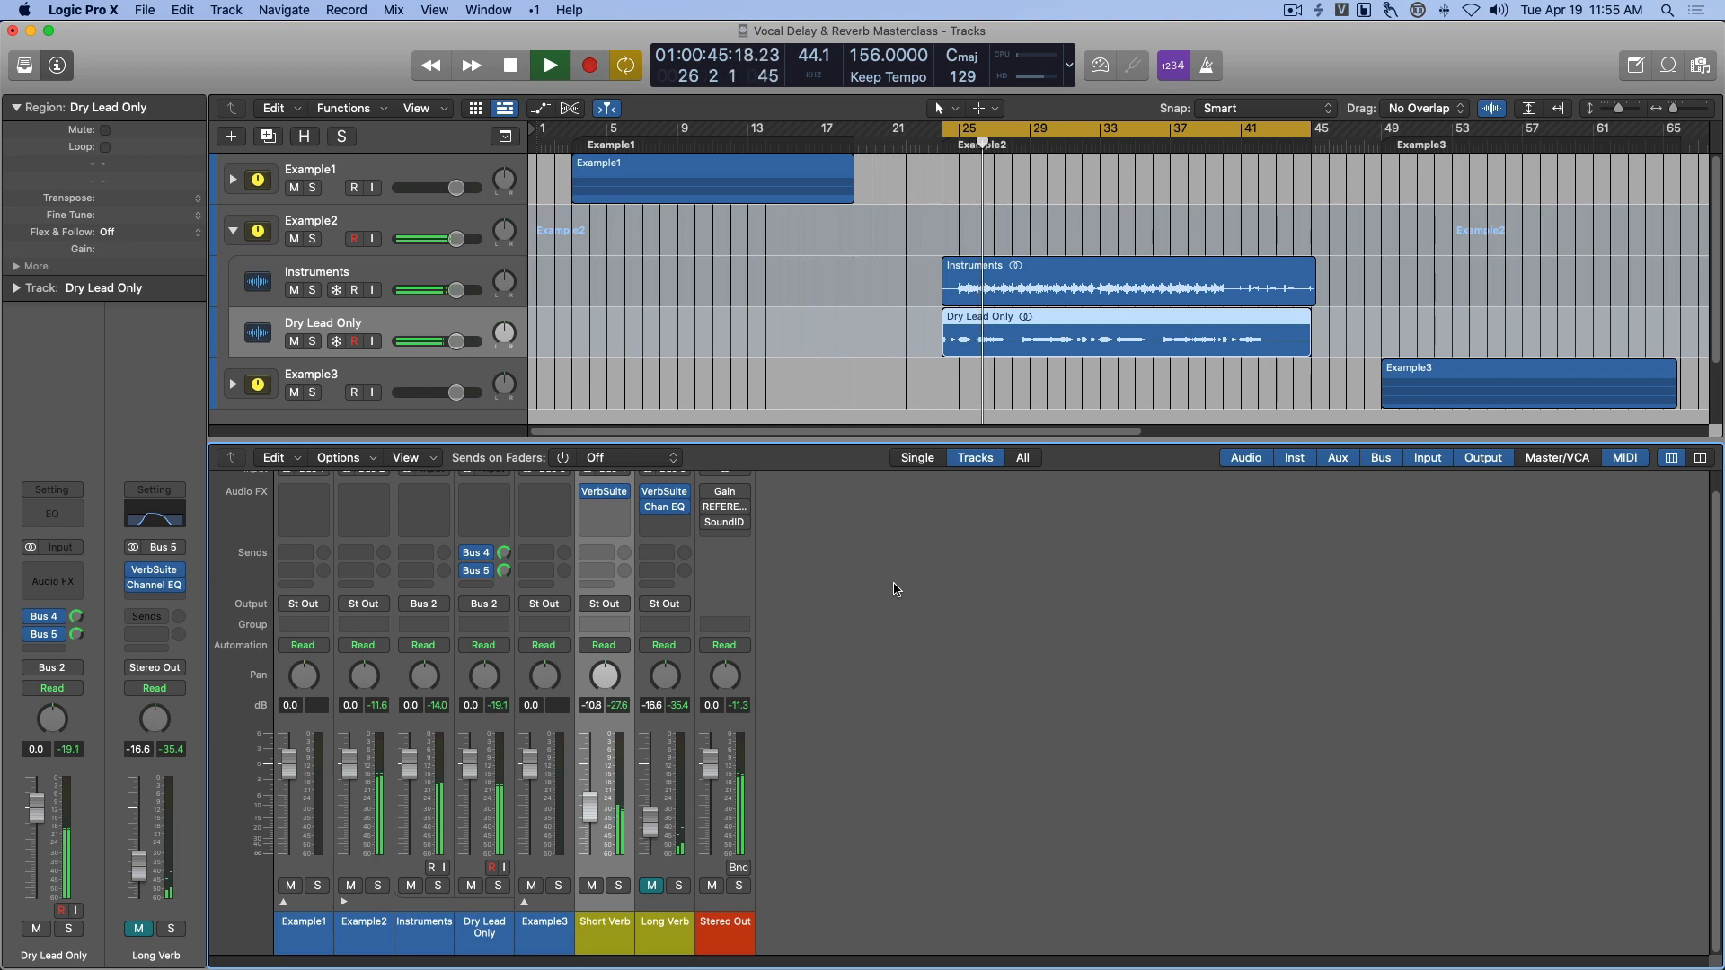
key("space")
left_click(609, 511)
mouse_move(665, 550)
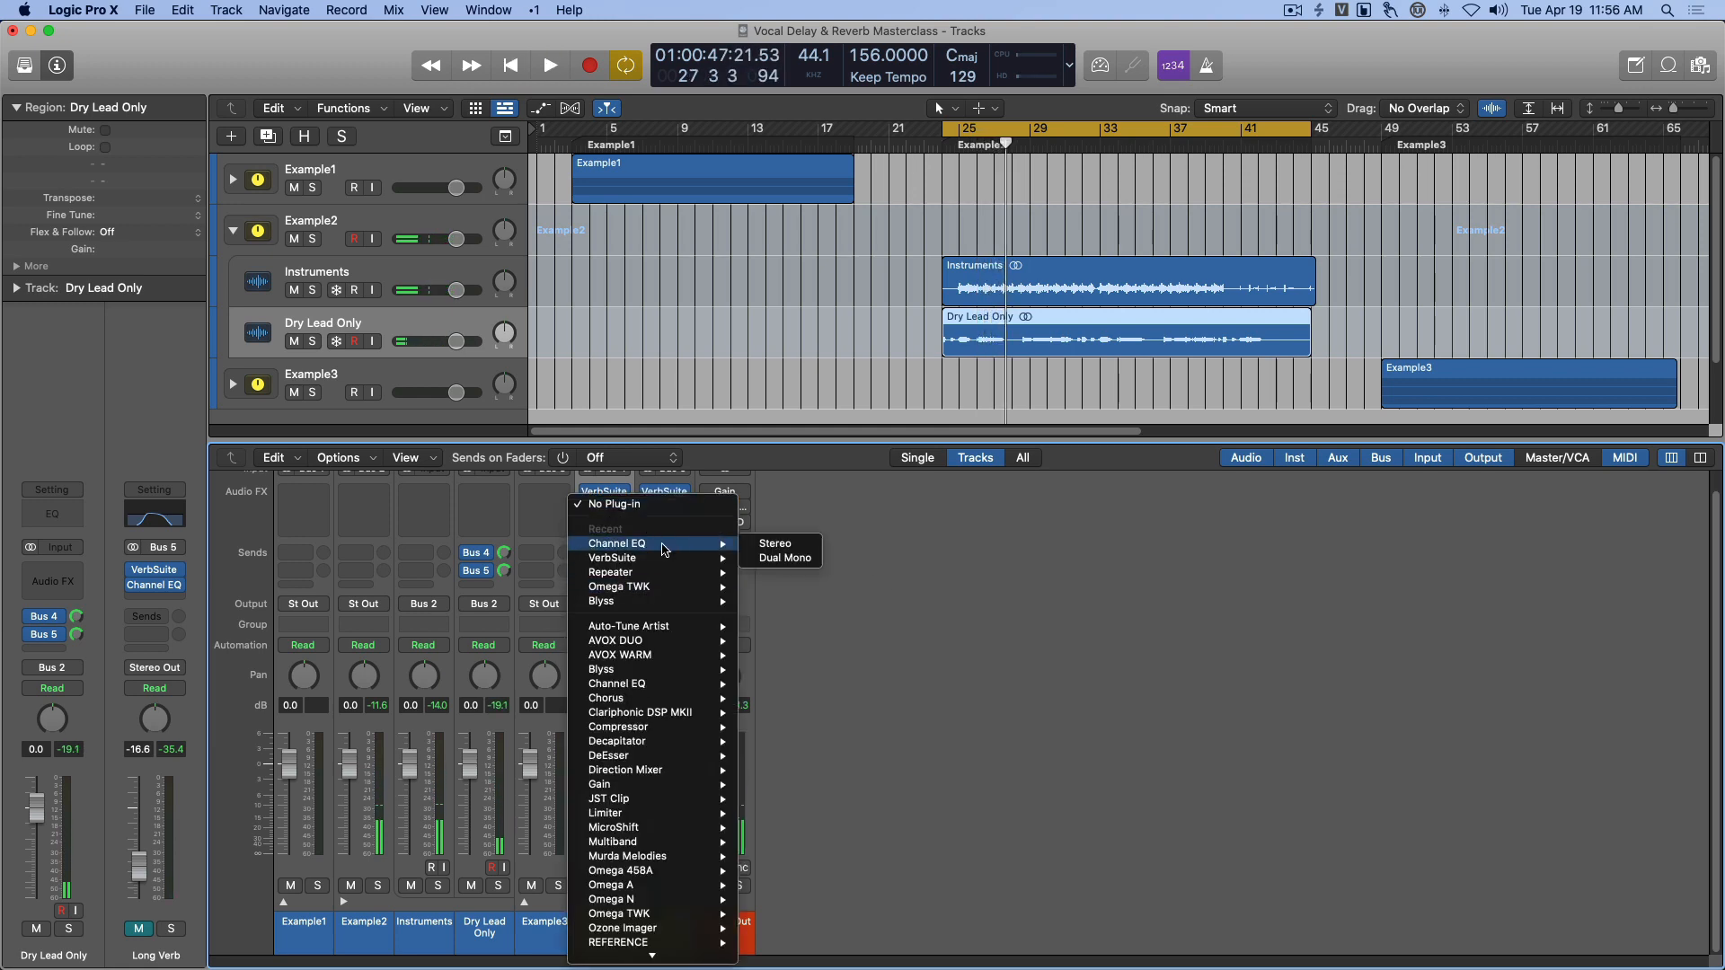
left_click(773, 544)
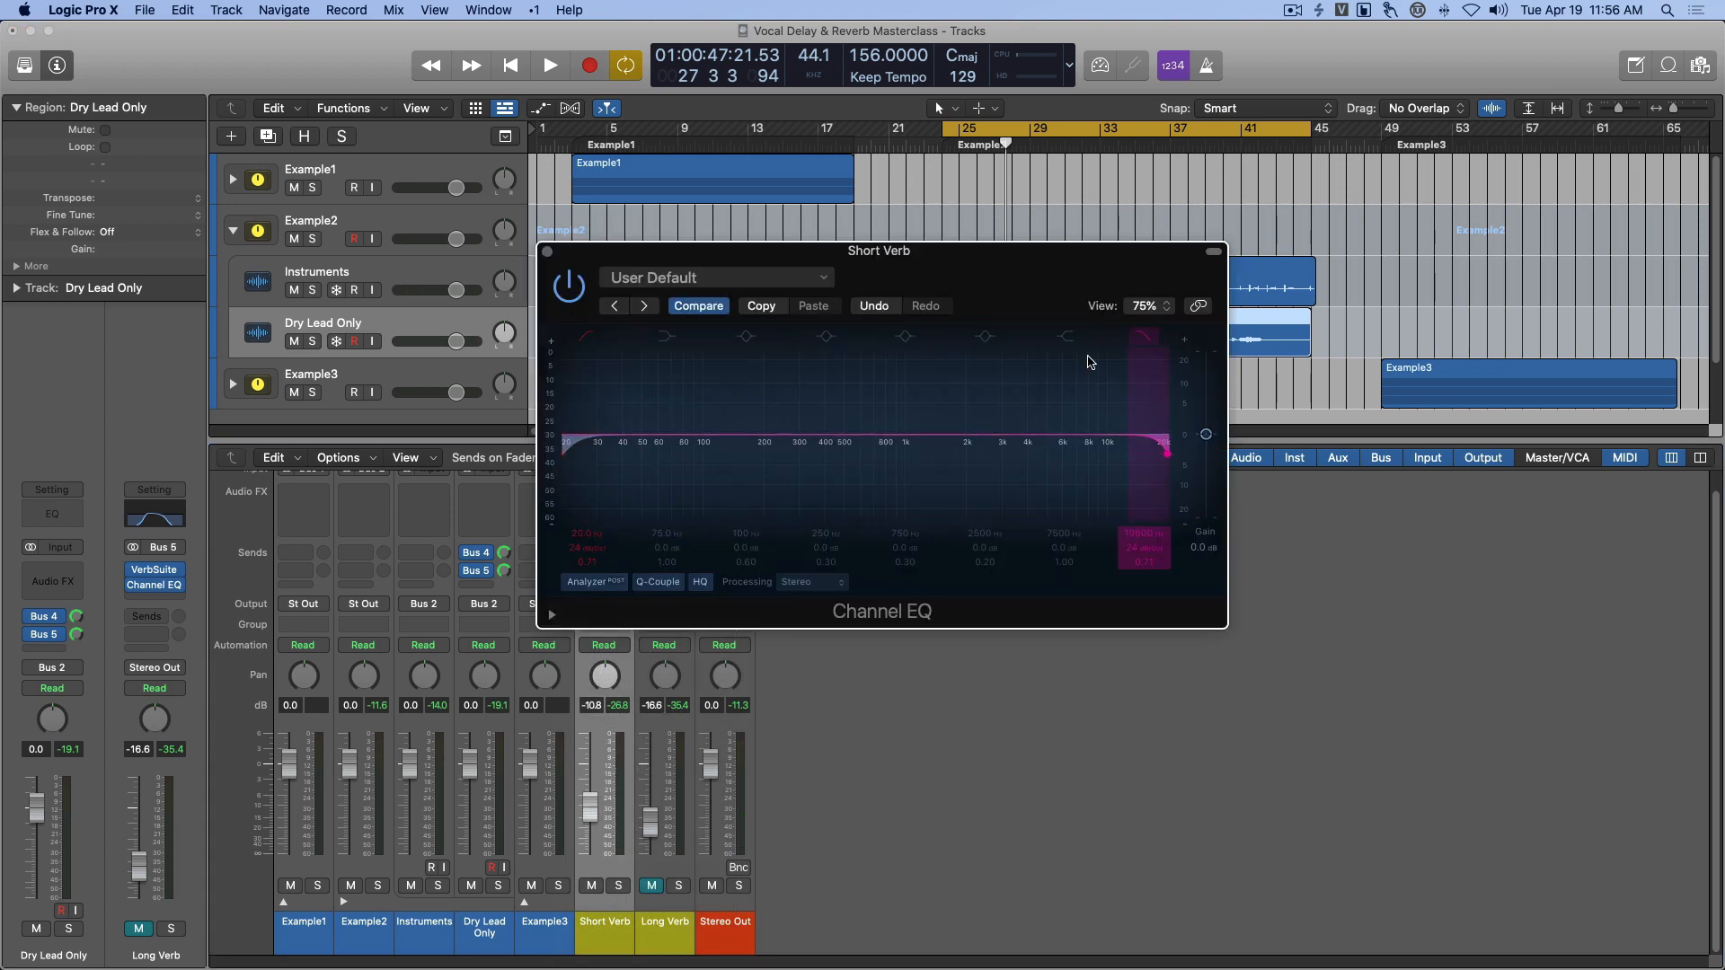
left_click_drag(1012, 289, 1302, 552)
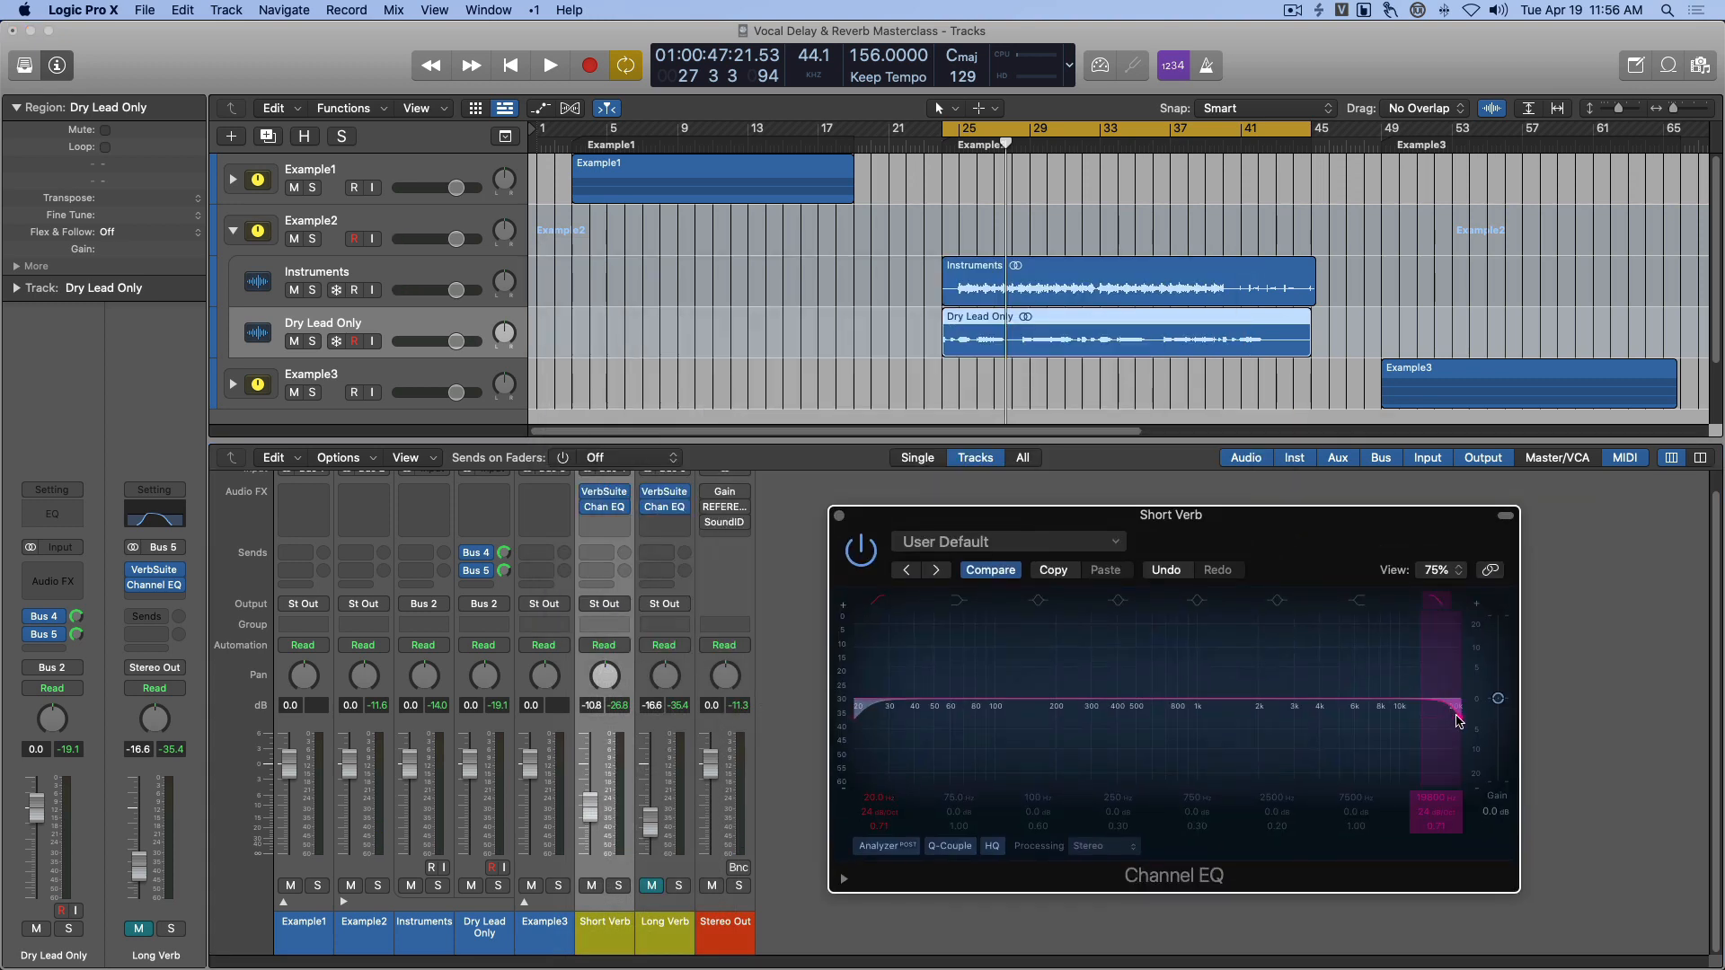
Lower the high cut on Short Verb's Channel EQ to 6300 Hz and audition it during playback of the mix.
left_click_drag(1458, 722, 1362, 722)
key("space")
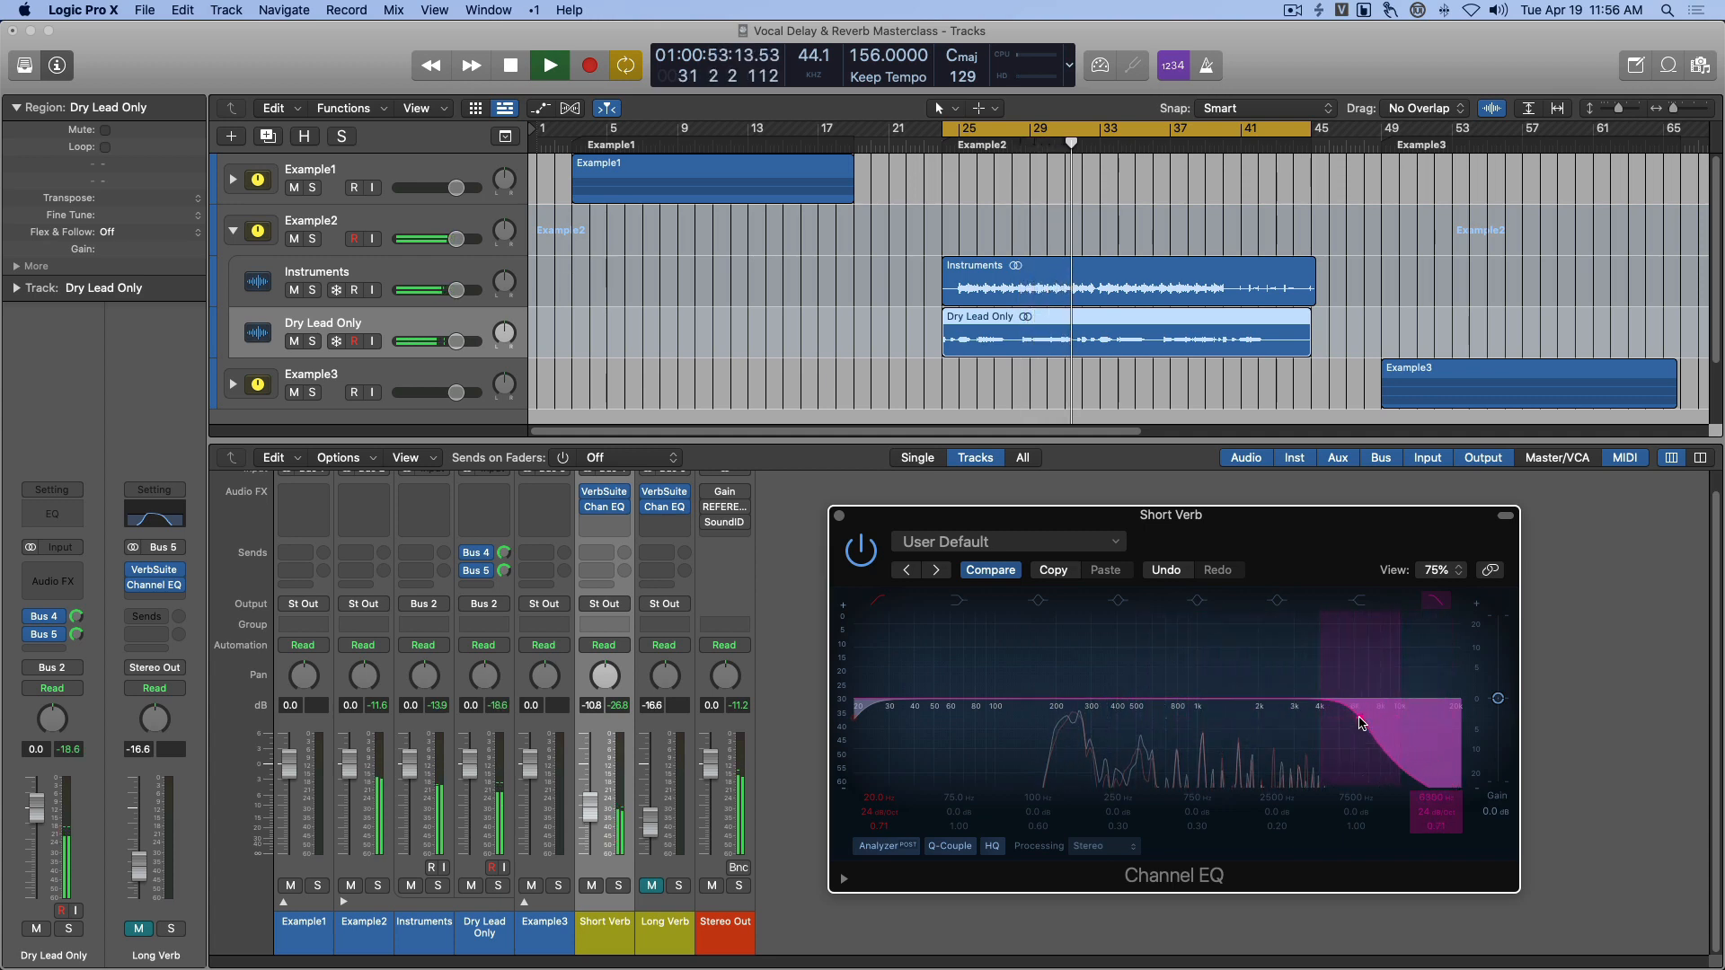
left_click_drag(1035, 523, 1040, 524)
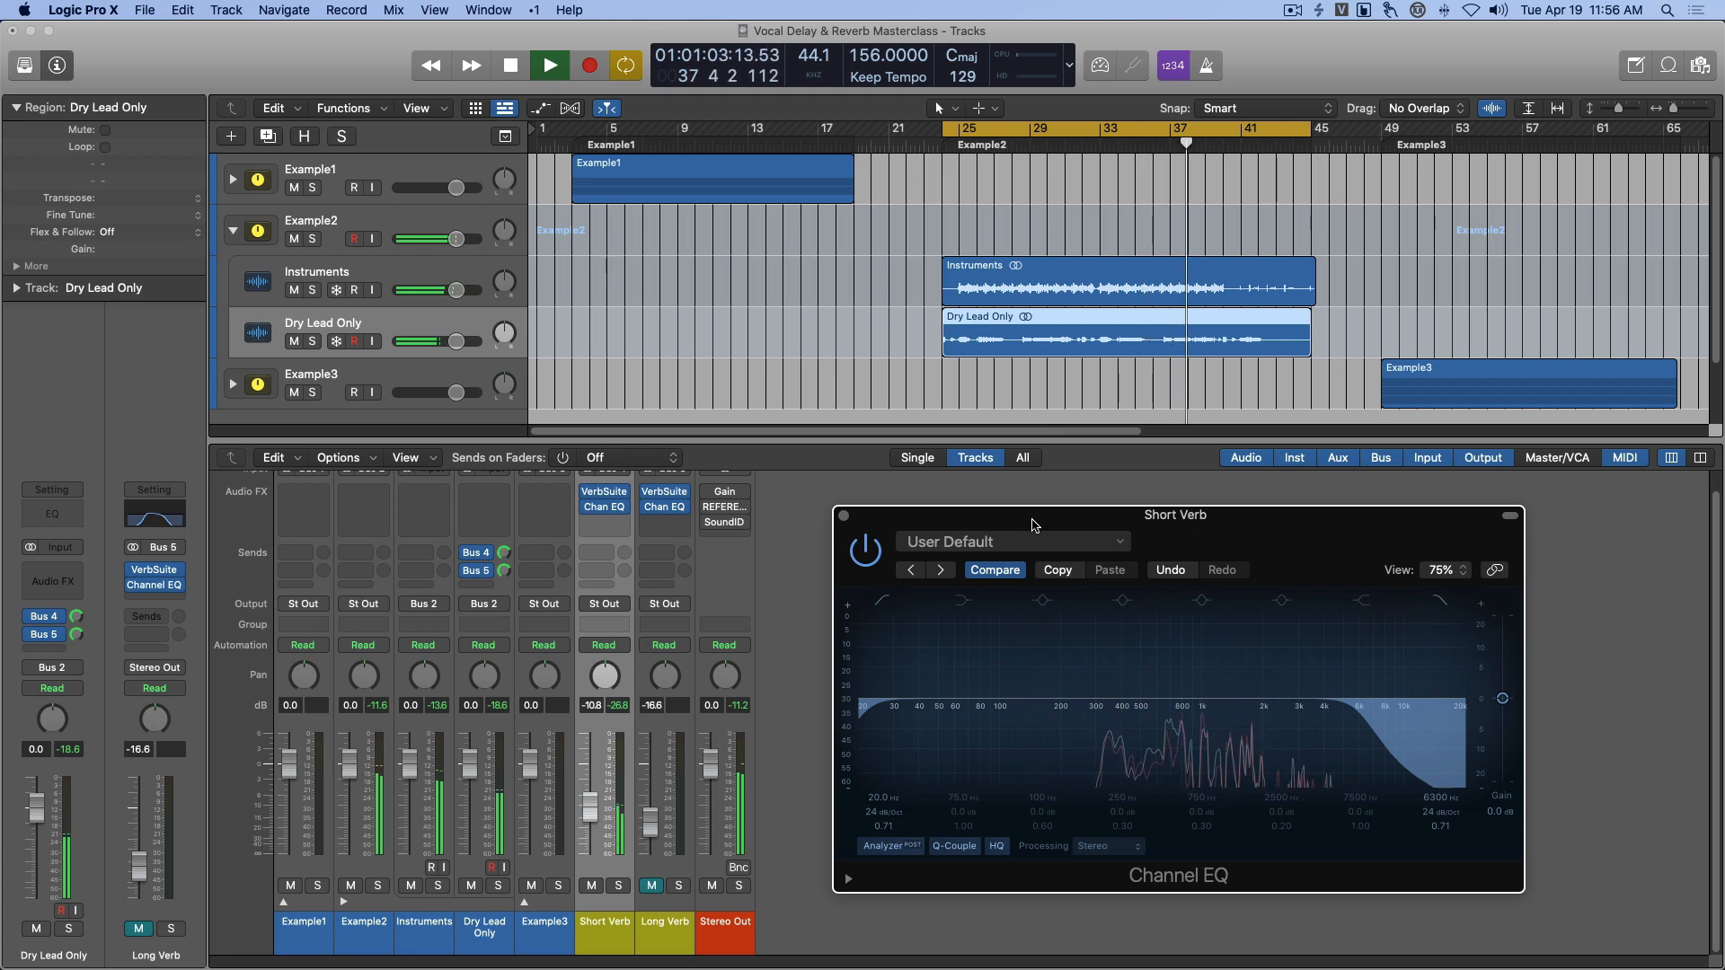
key("space")
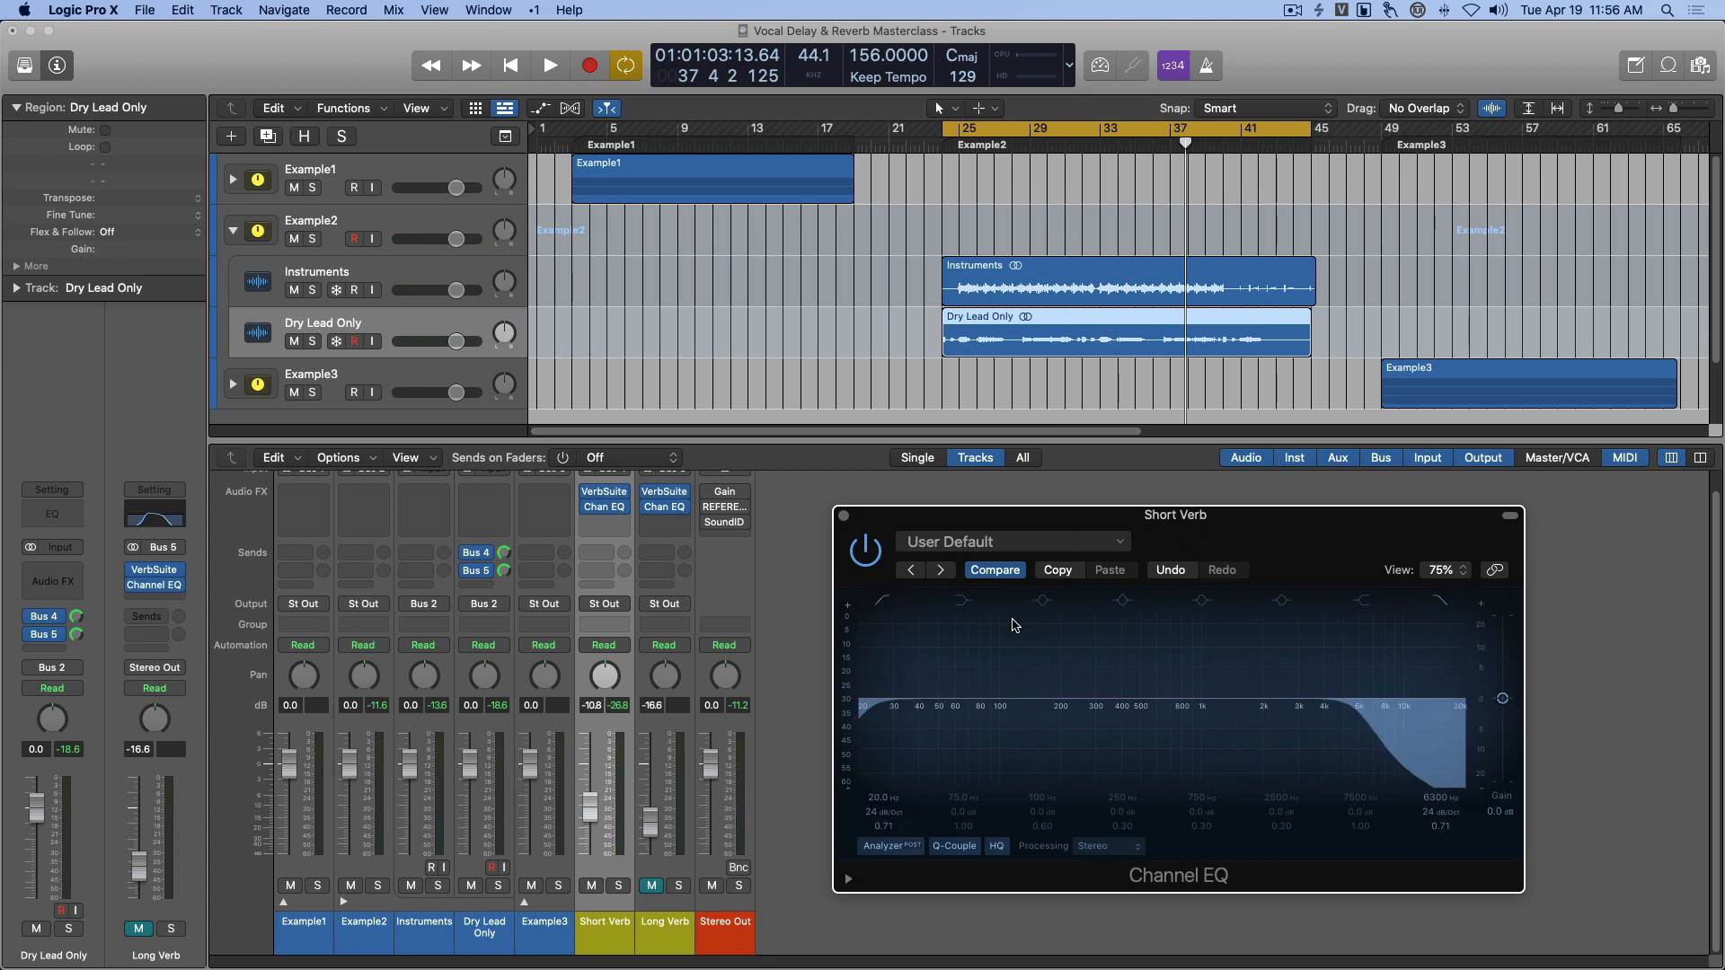
left_click_drag(1207, 533, 1164, 518)
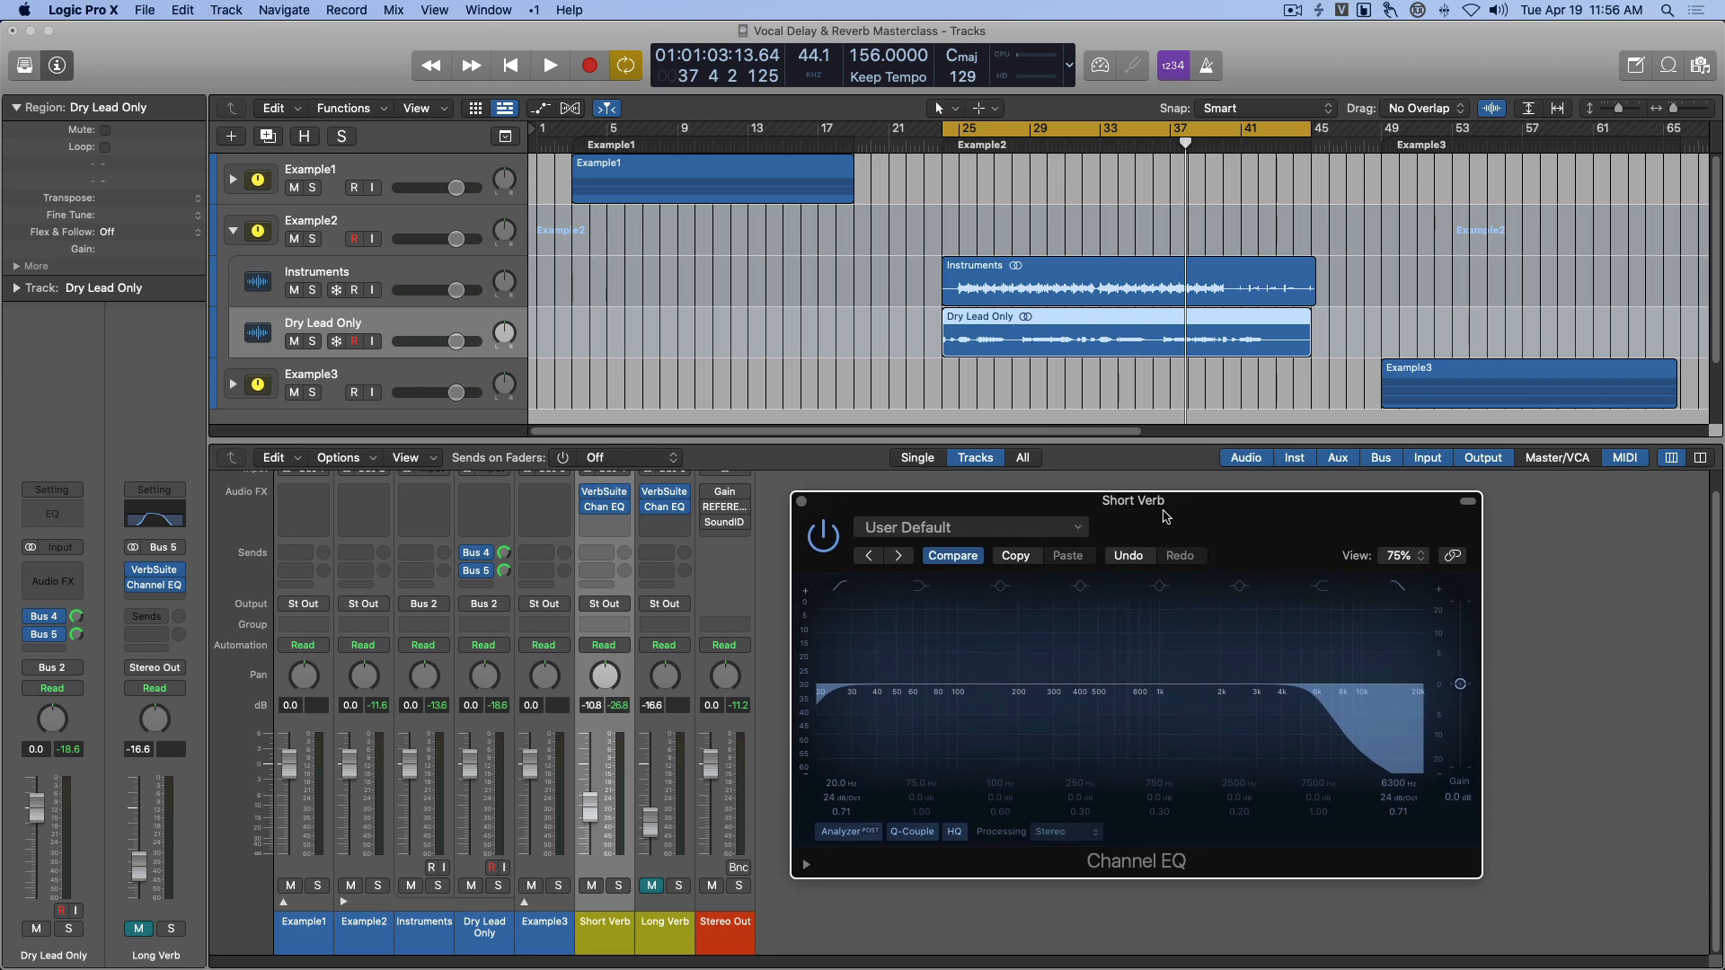
key("space")
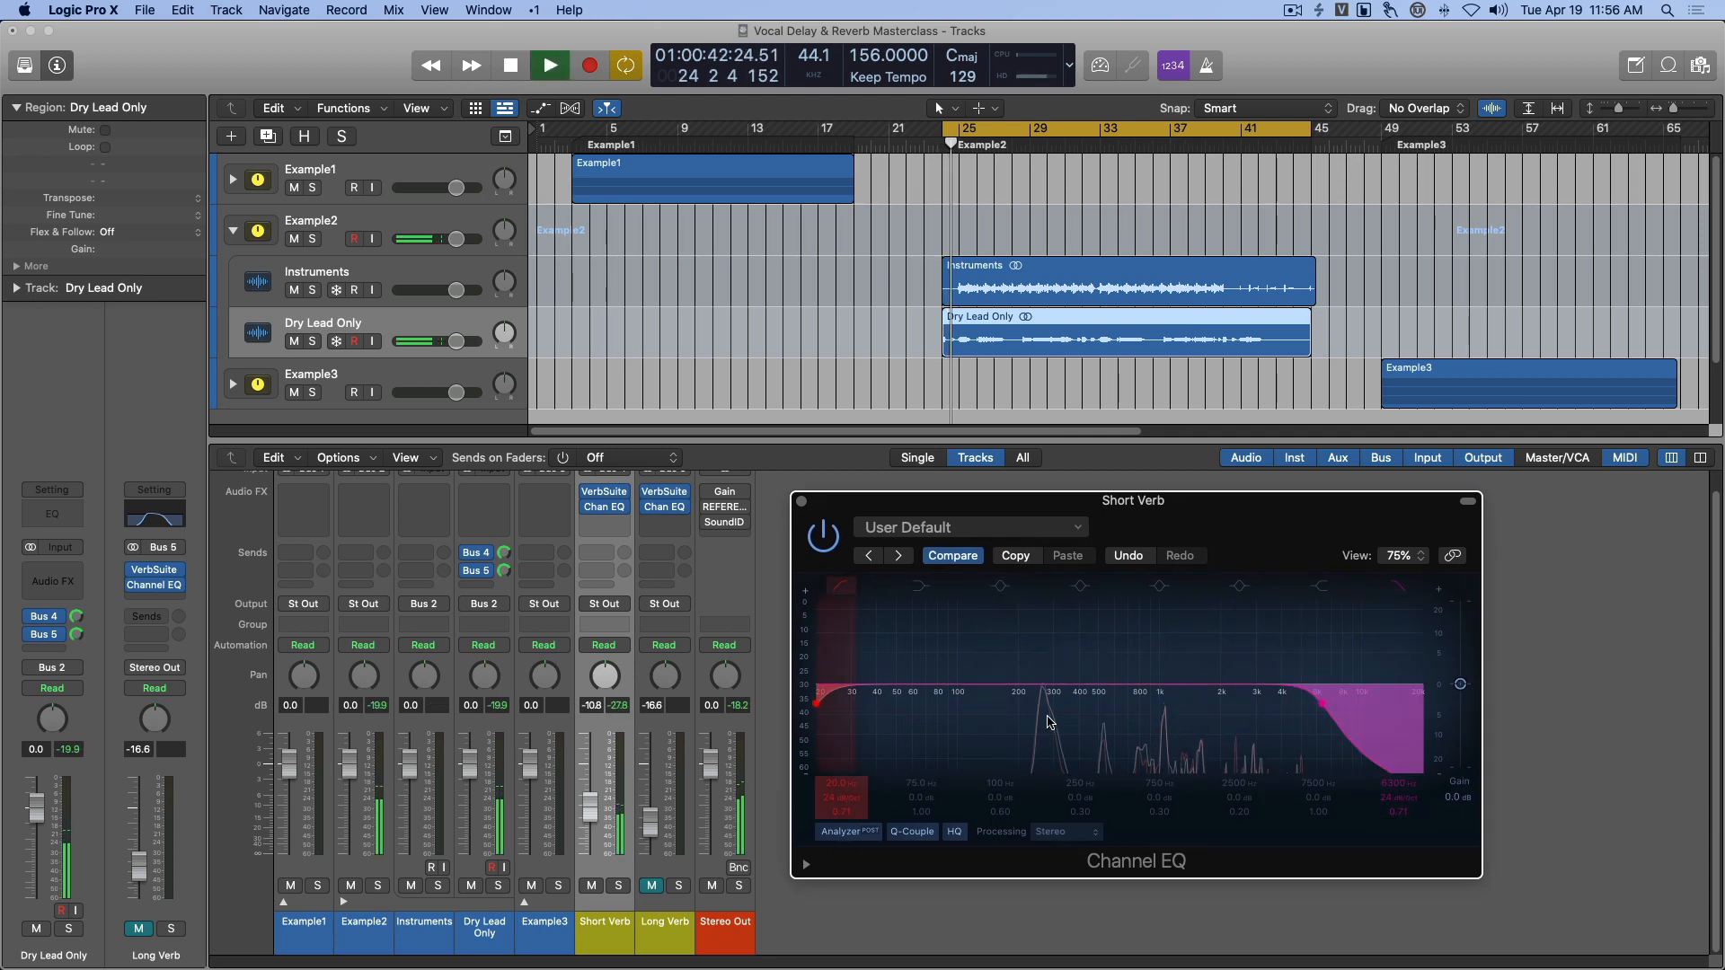
key("space")
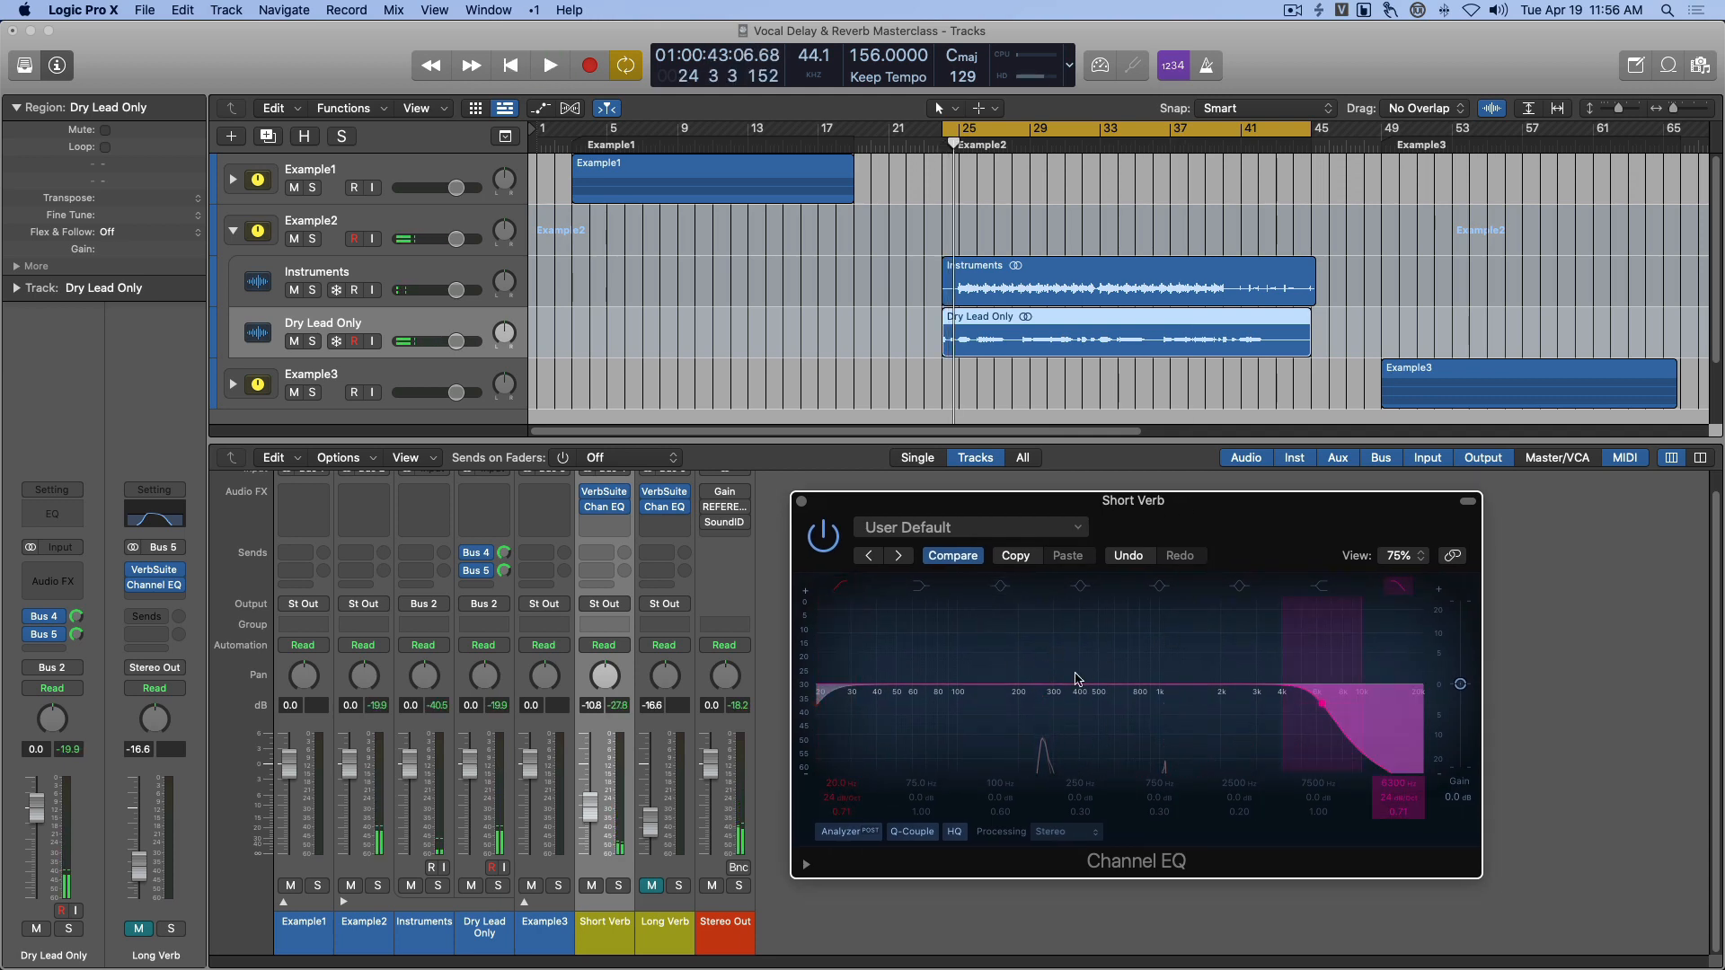
left_click_drag(1190, 521, 1199, 521)
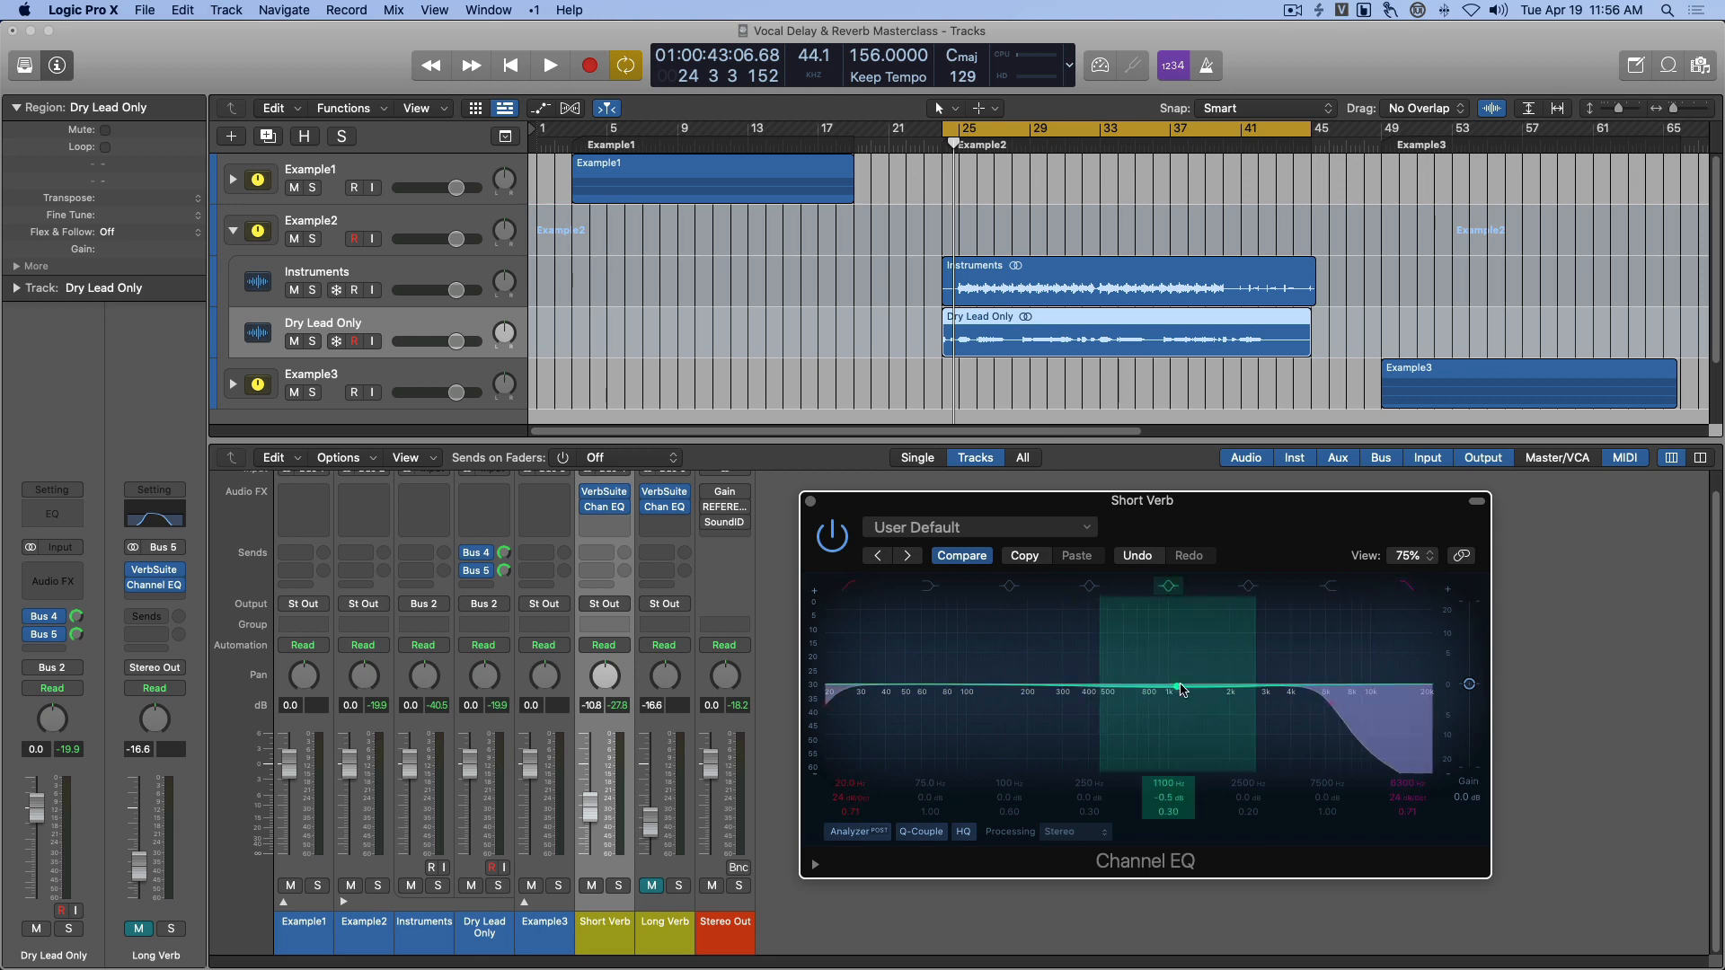
Cut Short Verb's low mids by 5.2 dB at 292 Hz with a Q of 0.71.
left_click_drag(1145, 687, 1183, 659)
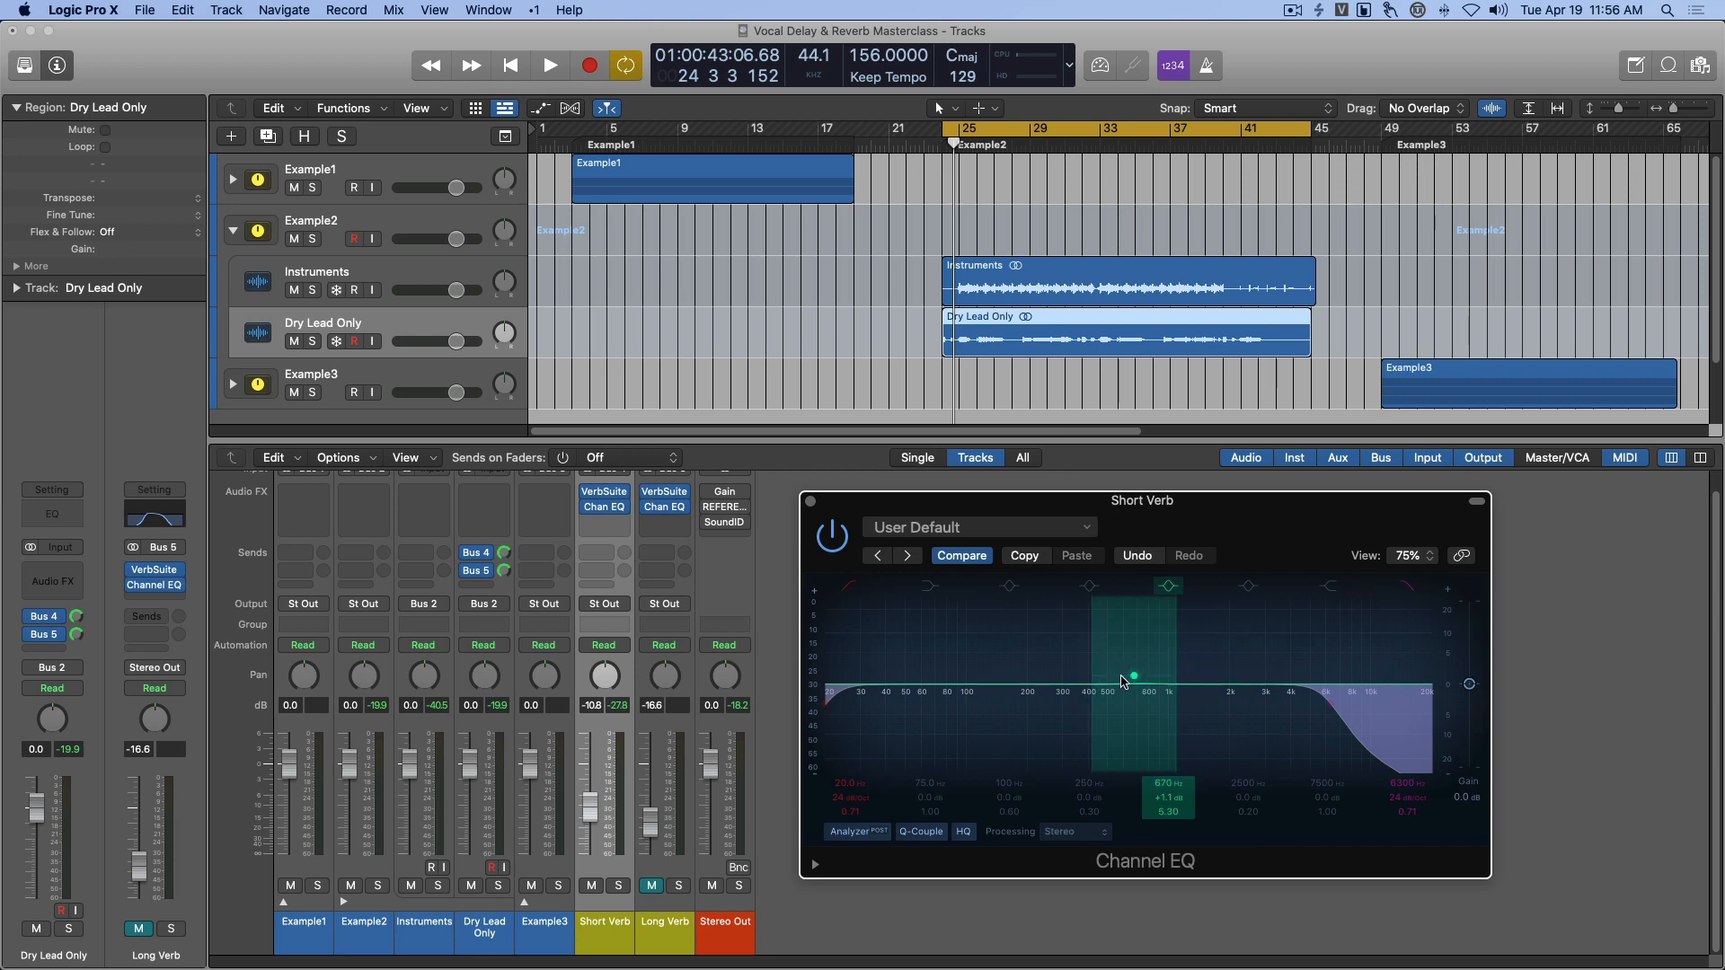
left_click_drag(1141, 686, 1065, 721)
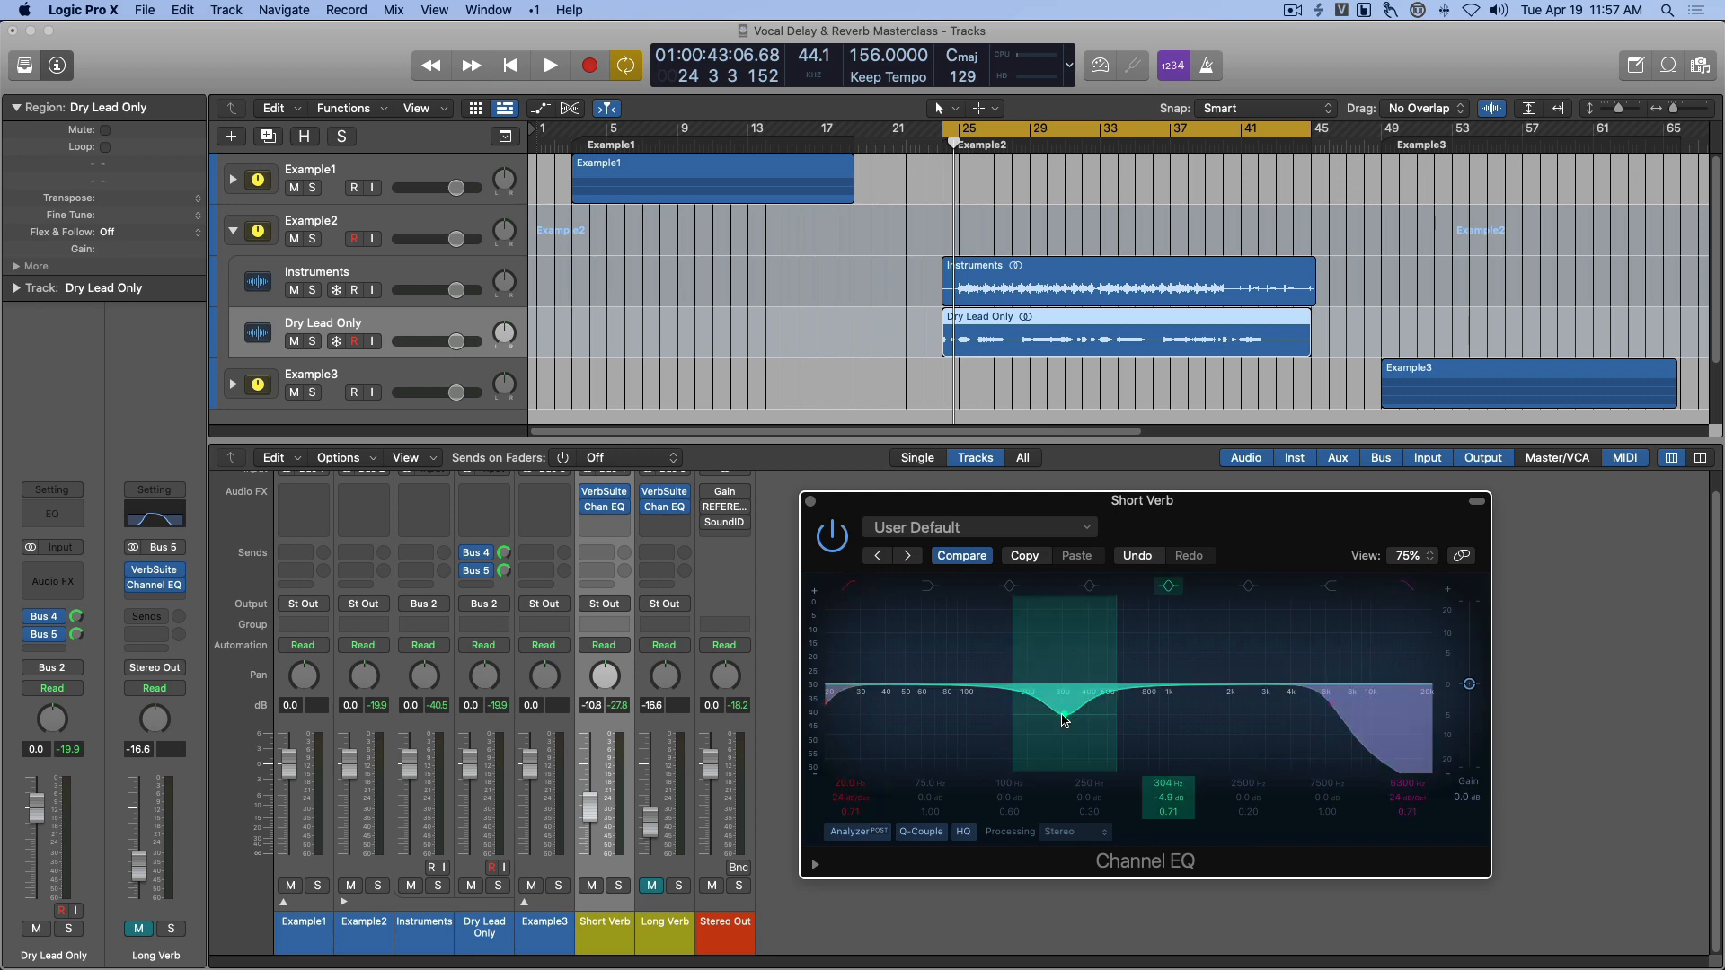
key("space")
left_click_drag(1065, 718, 1061, 720)
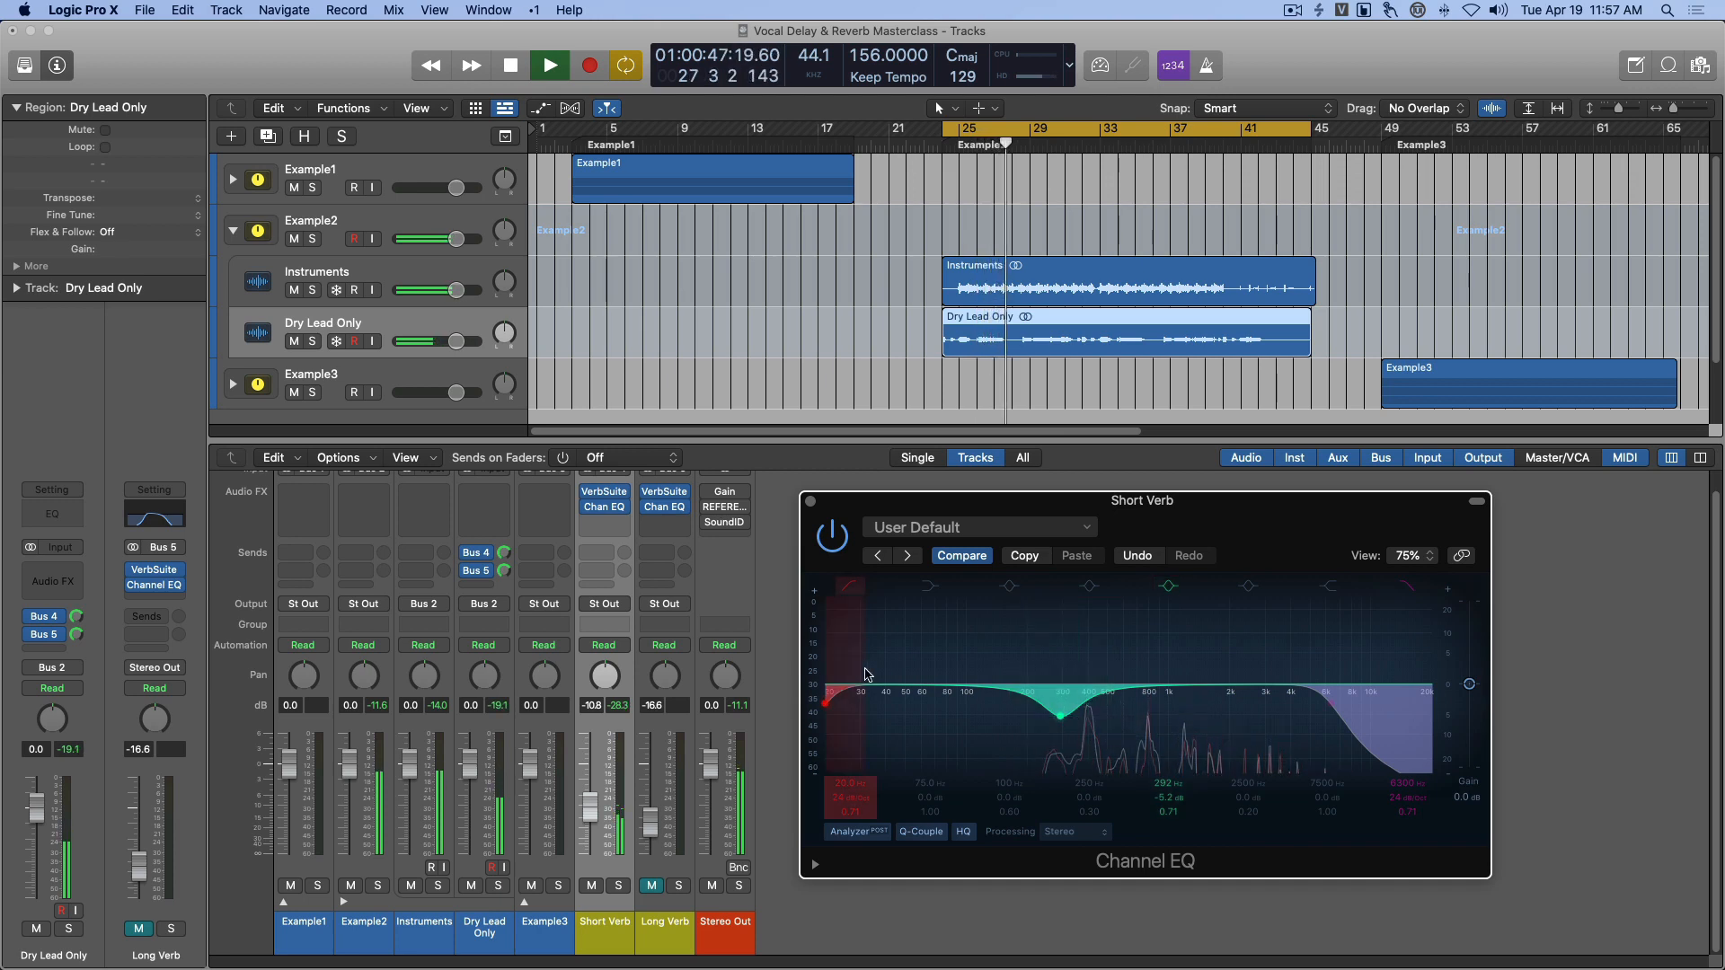
Close Short Verb's Channel EQ, unmute Long Verb, and listen to both reverbs together in the mix.
left_click(810, 500)
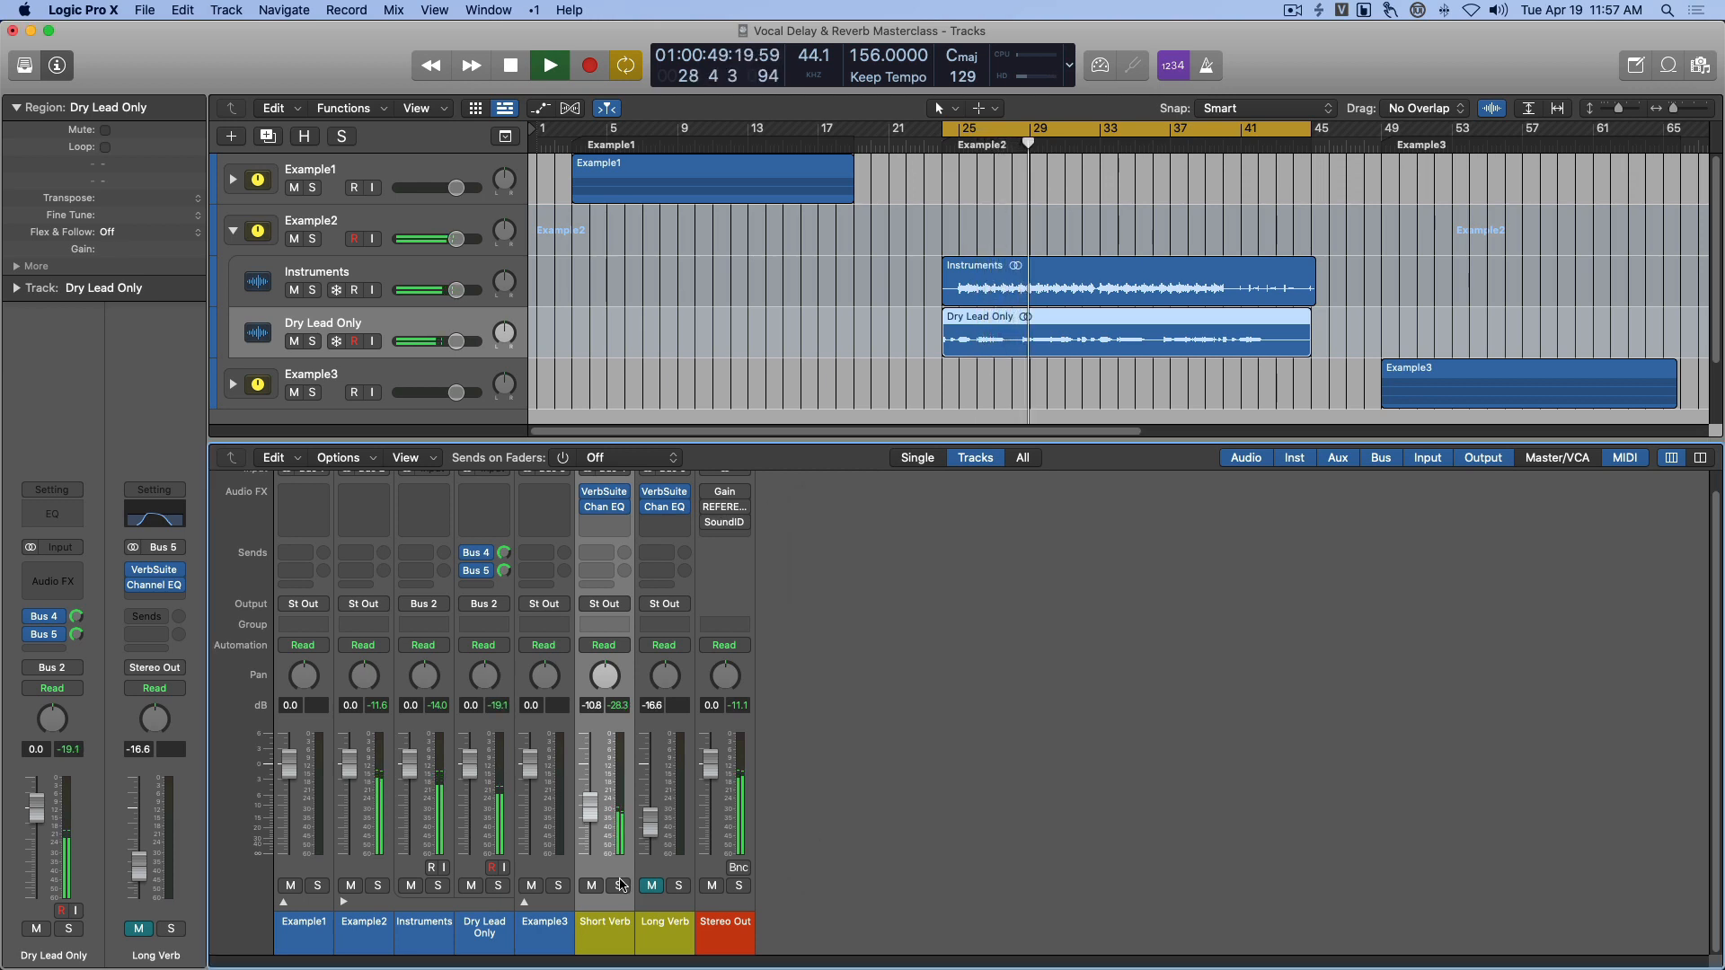
left_click(652, 886)
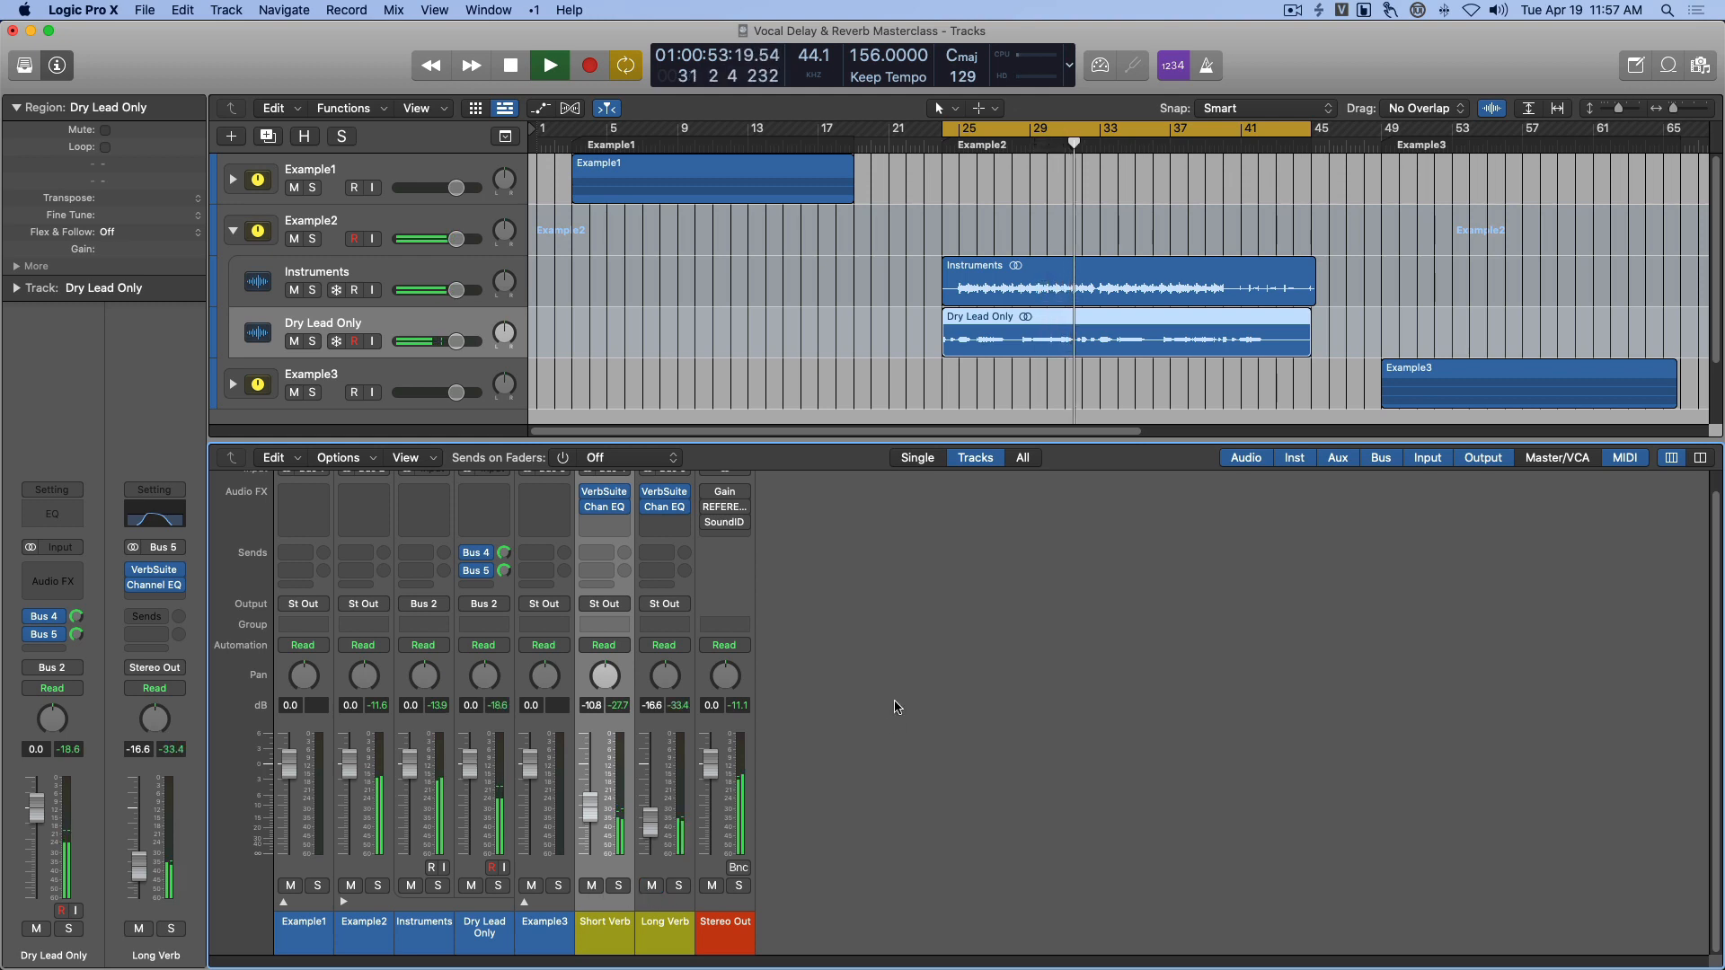
key("space")
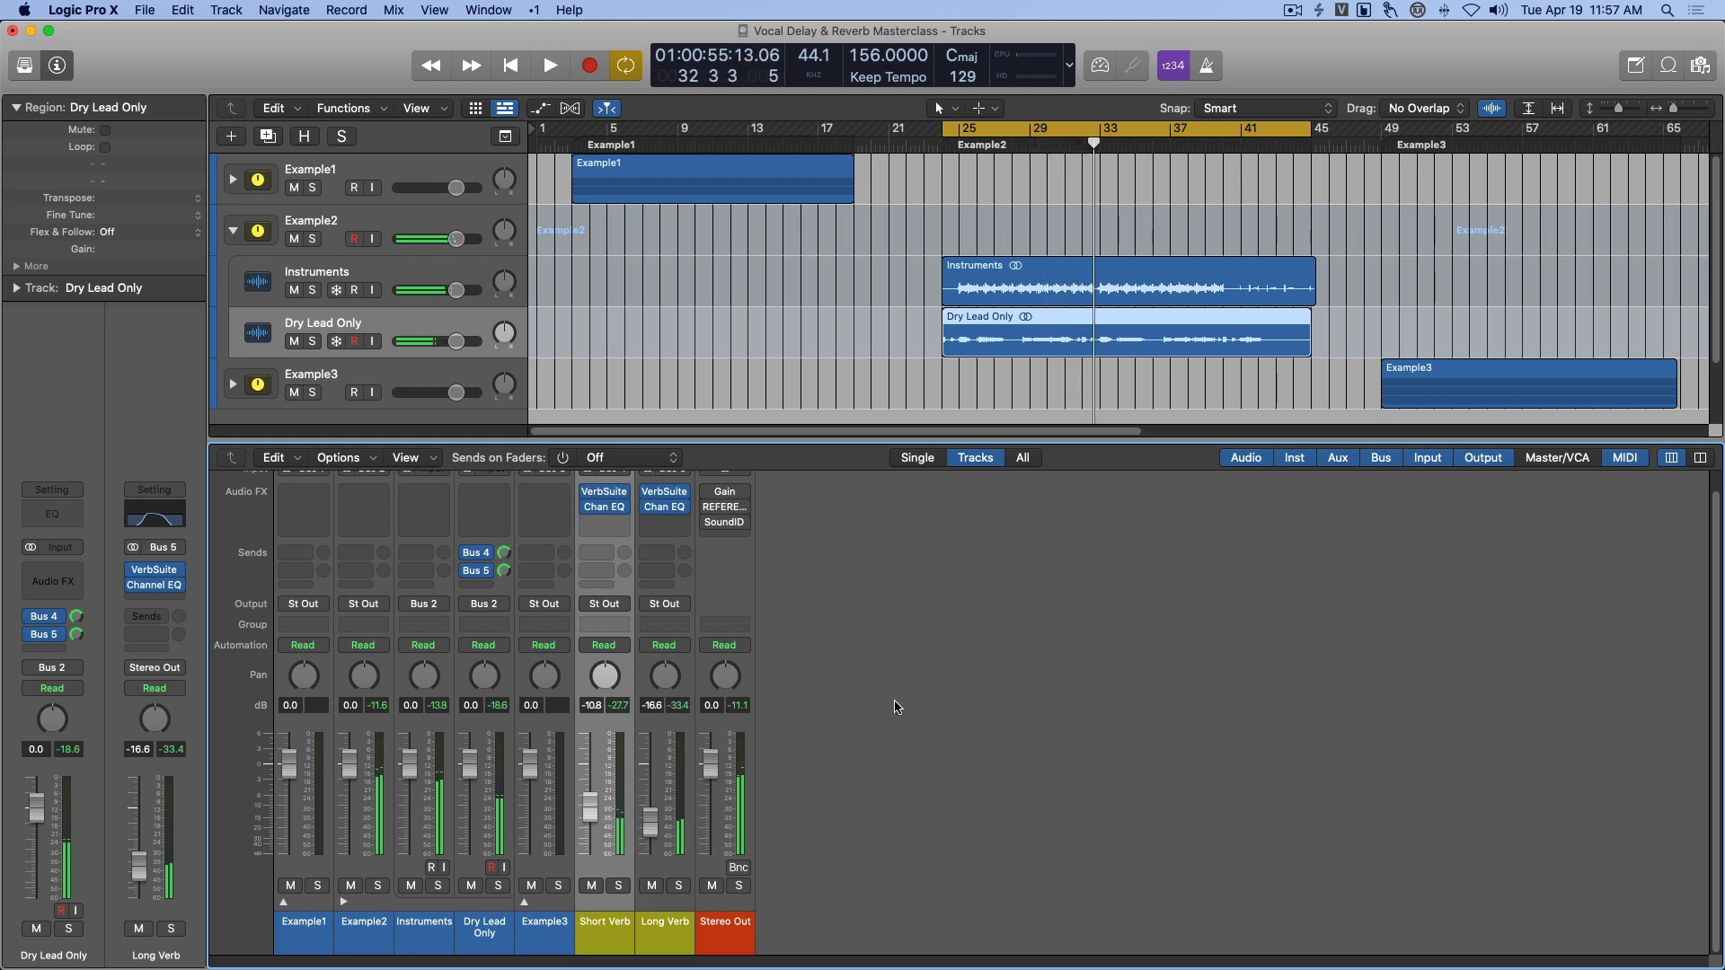
Open Long Verb's Channel EQ and examine its low and high cut curve.
left_click(664, 507)
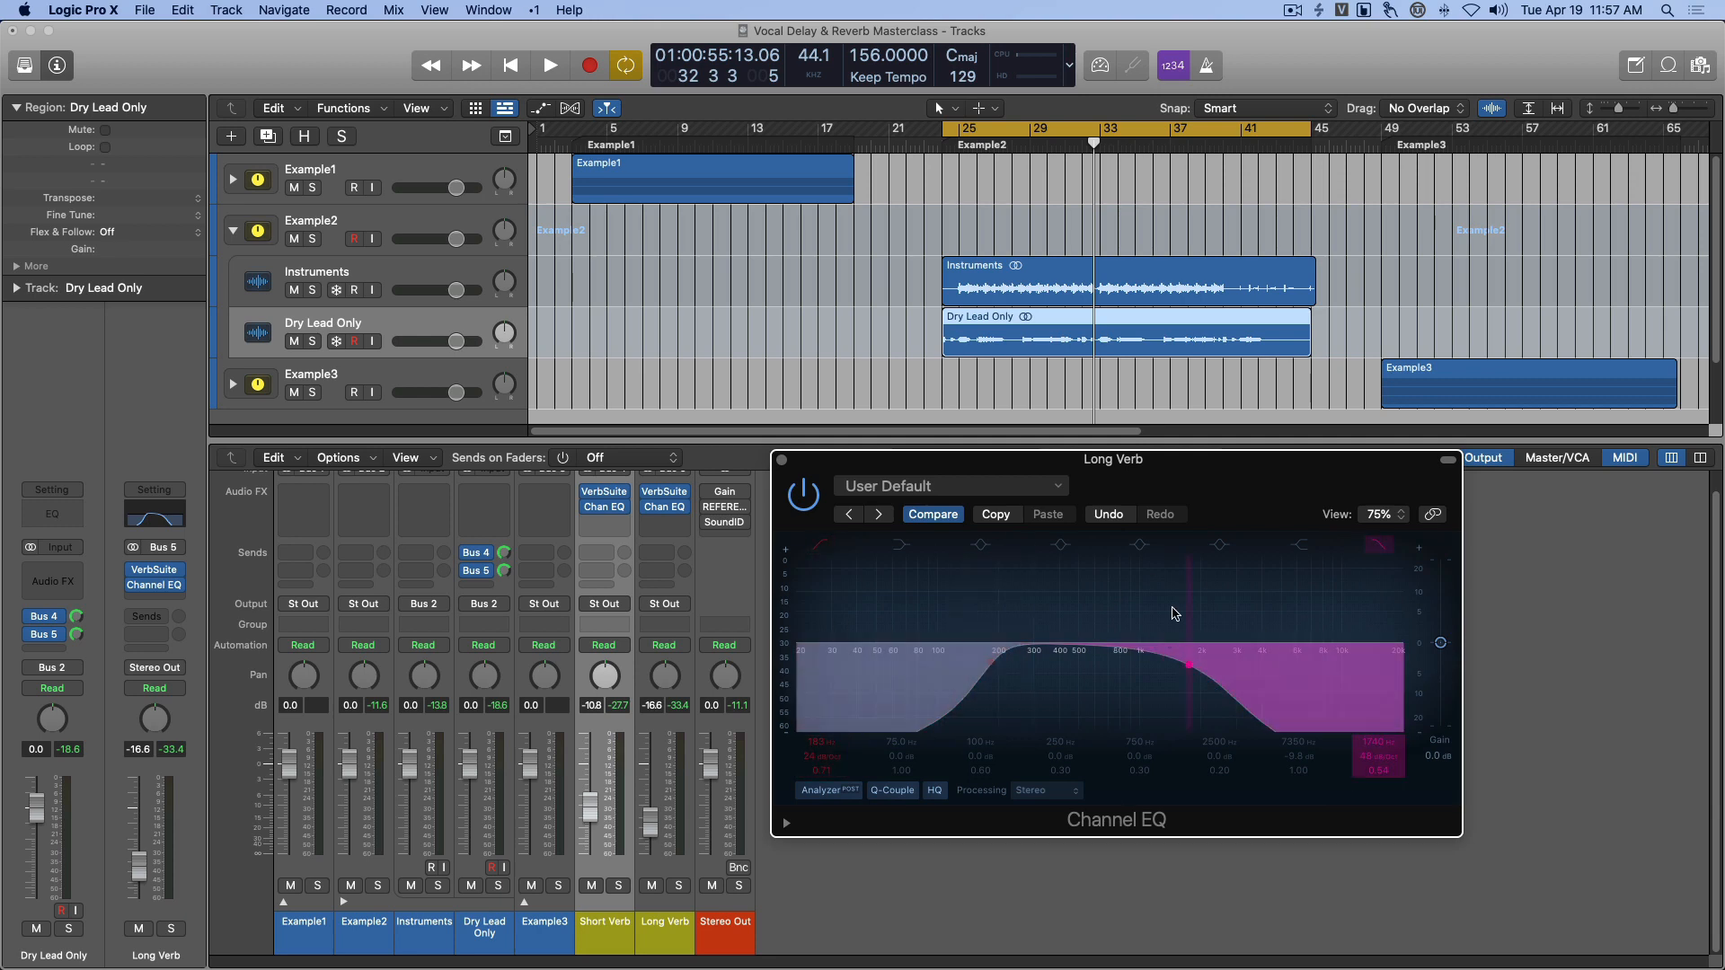
left_click_drag(1175, 462, 1177, 475)
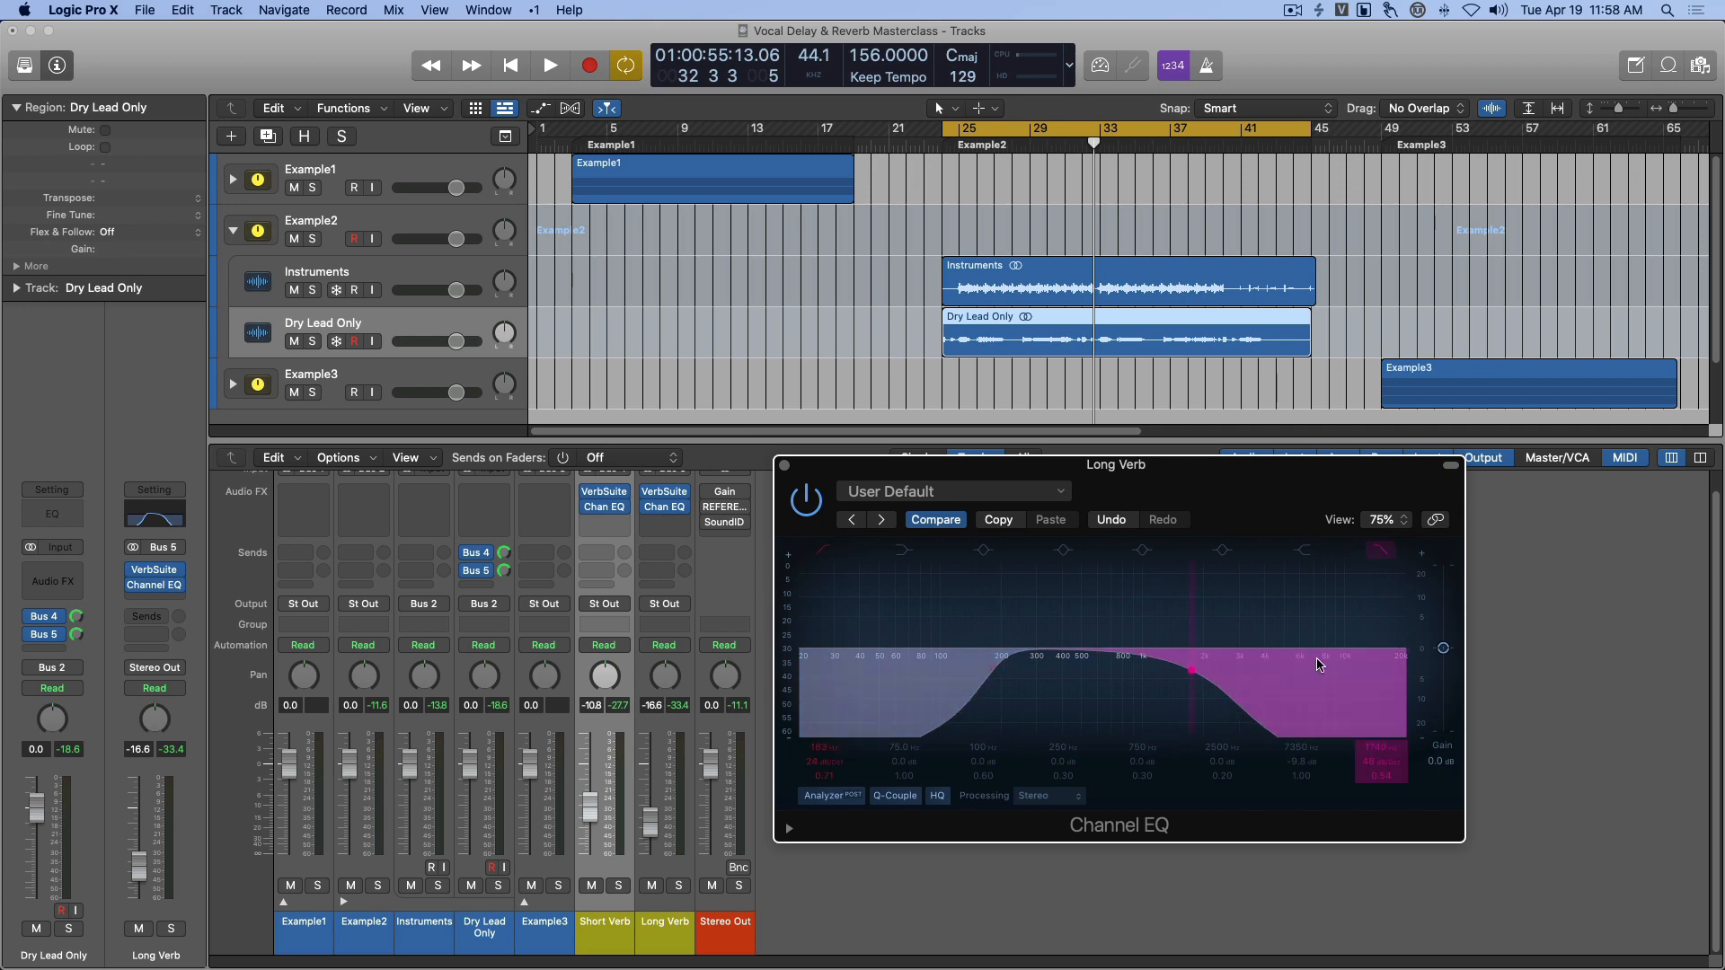
mouse_move(1209, 488)
left_mouse_down()
mouse_move(1225, 493)
mouse_move(1210, 487)
left_mouse_up()
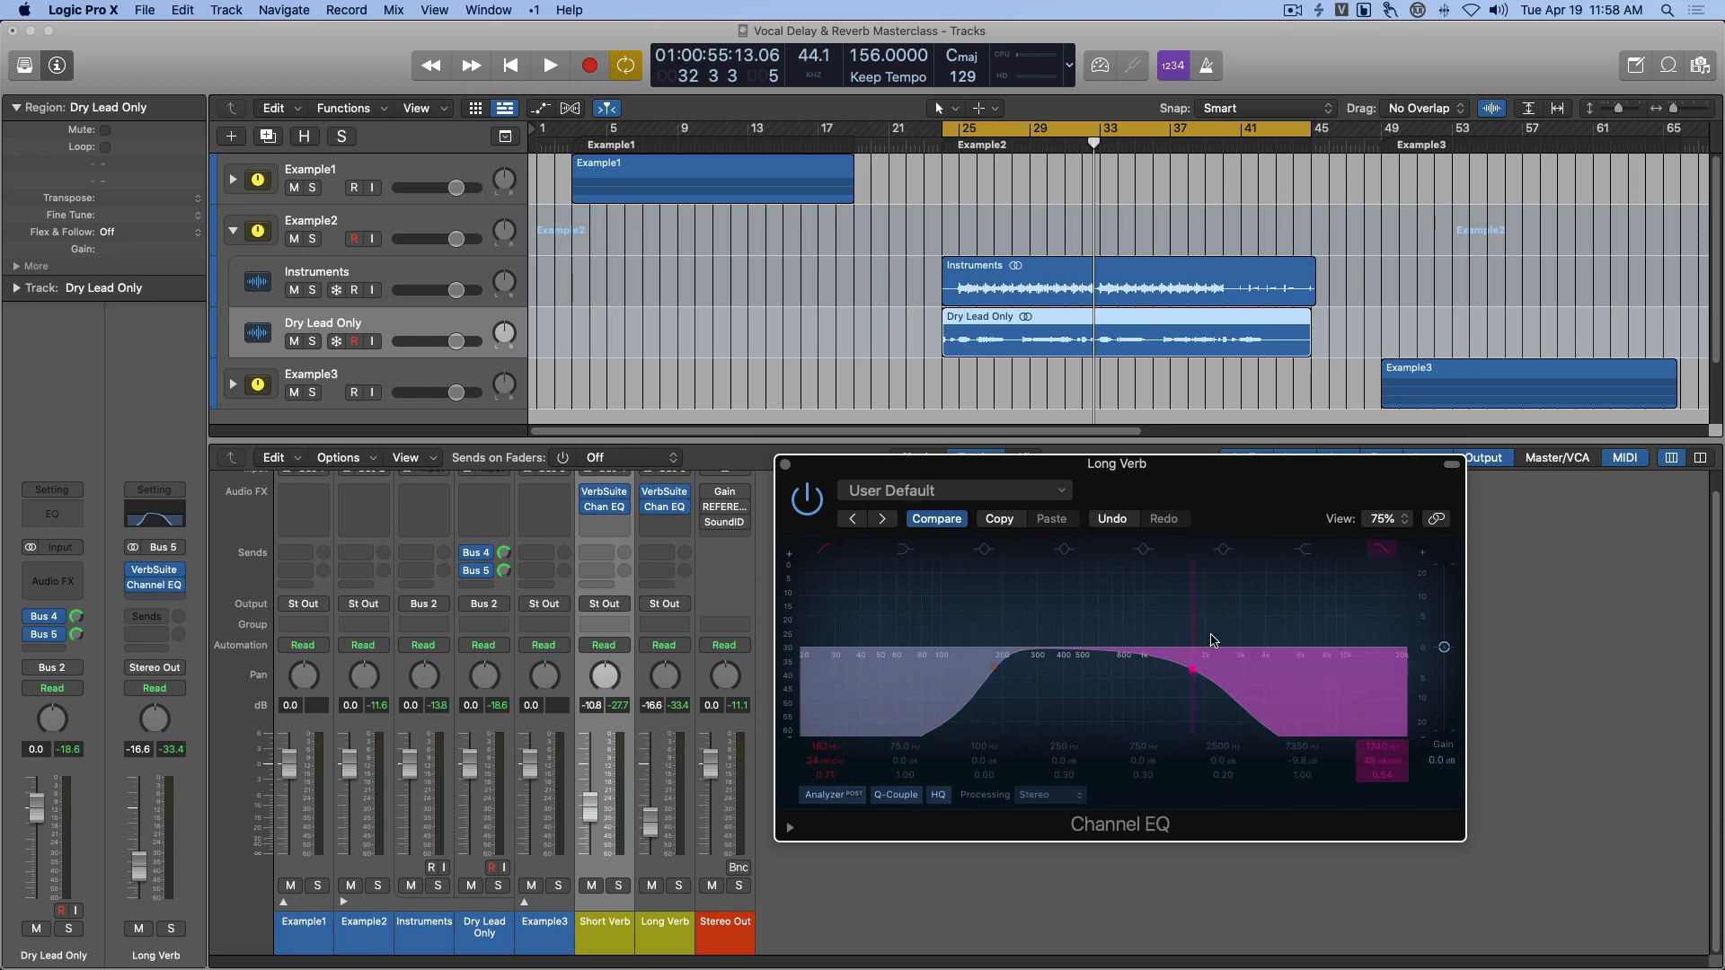
left_click_drag(1212, 472, 1246, 257)
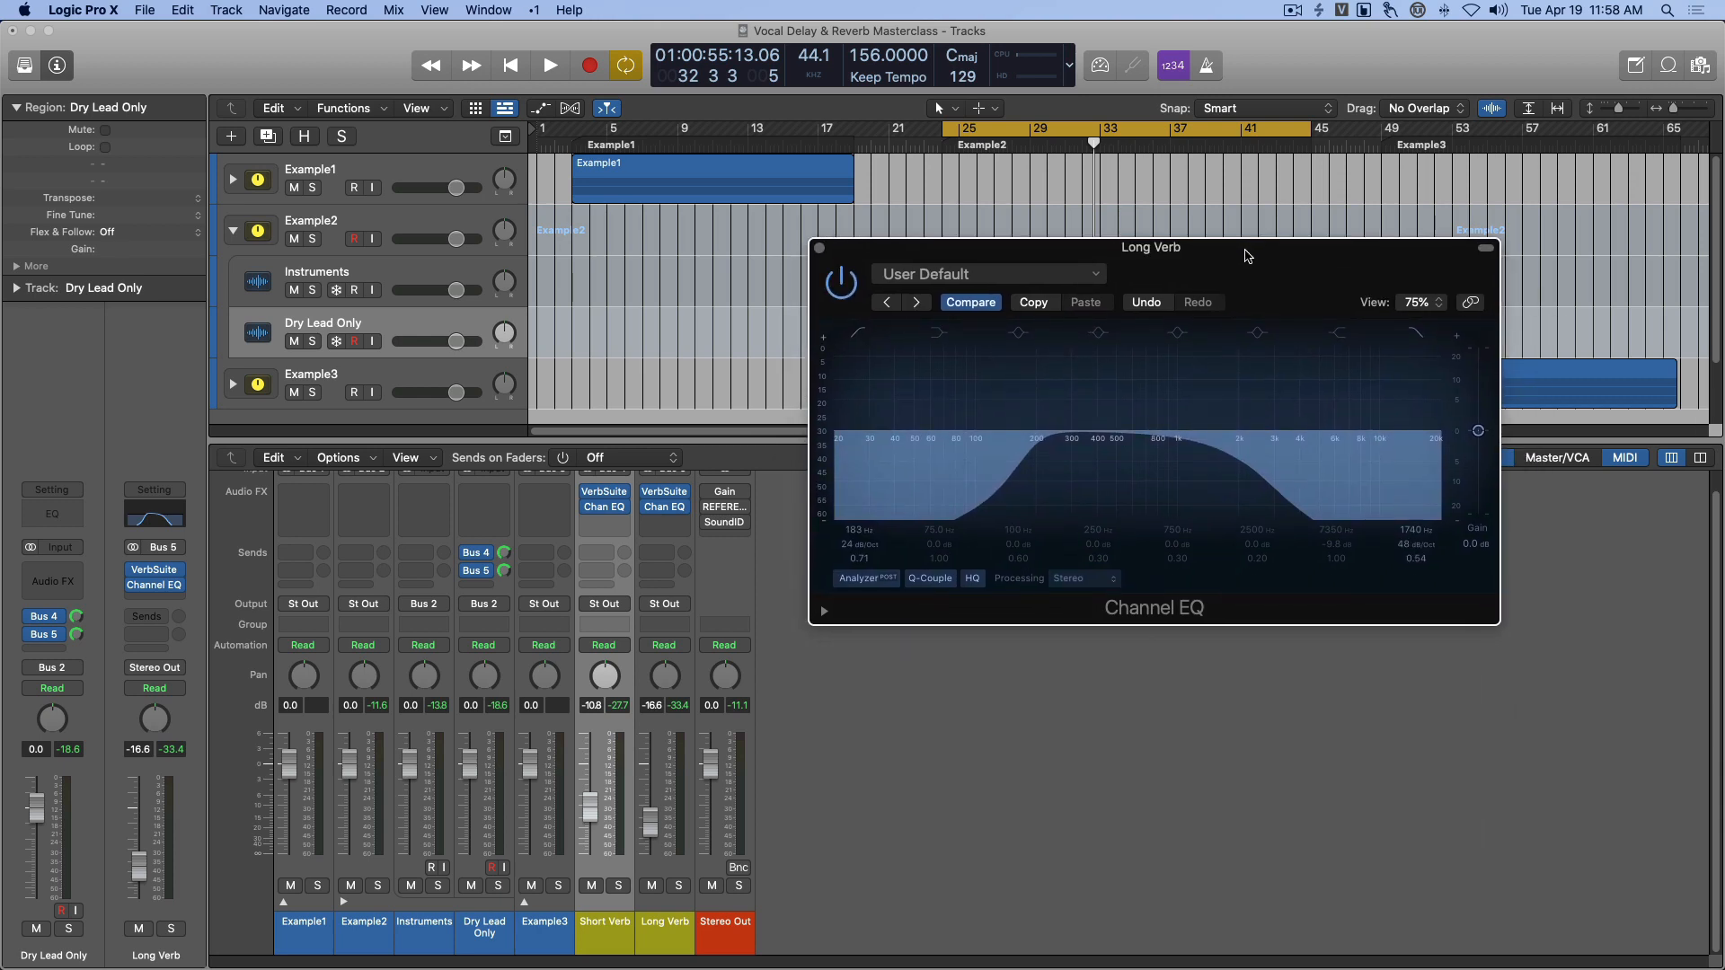
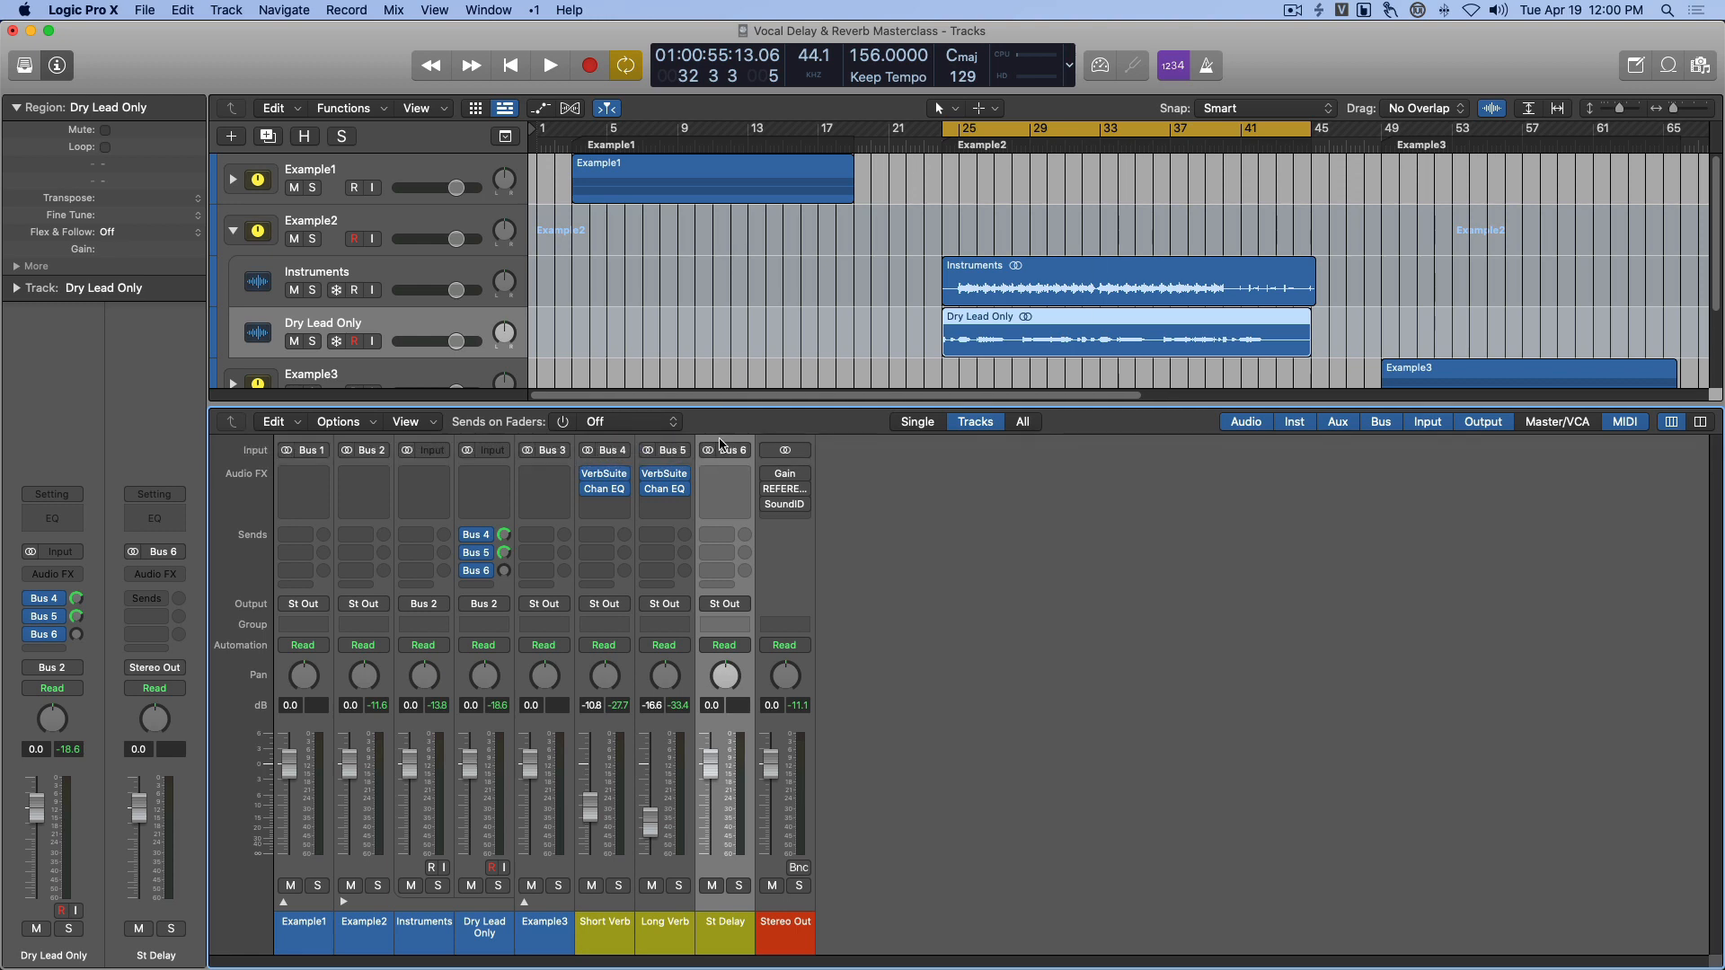
Insert a stereo Repeater on the St Delay aux and position its window clear of the channel sends.
left_click(724, 476)
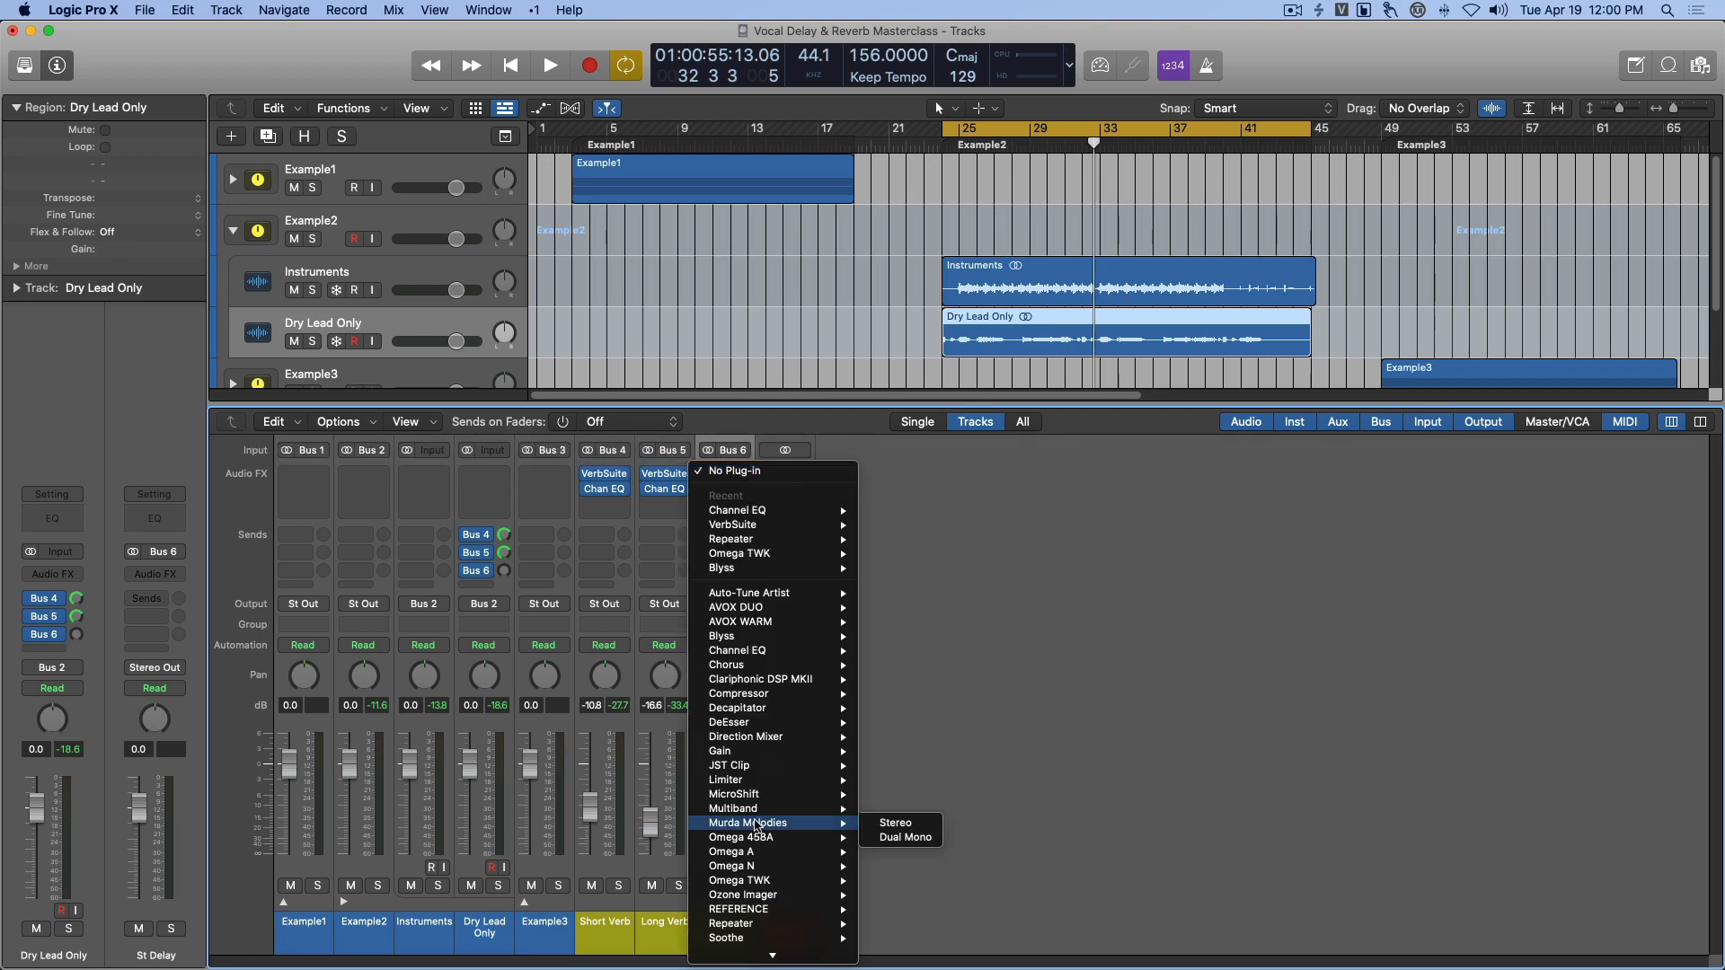
mouse_move(806, 926)
left_click(886, 926)
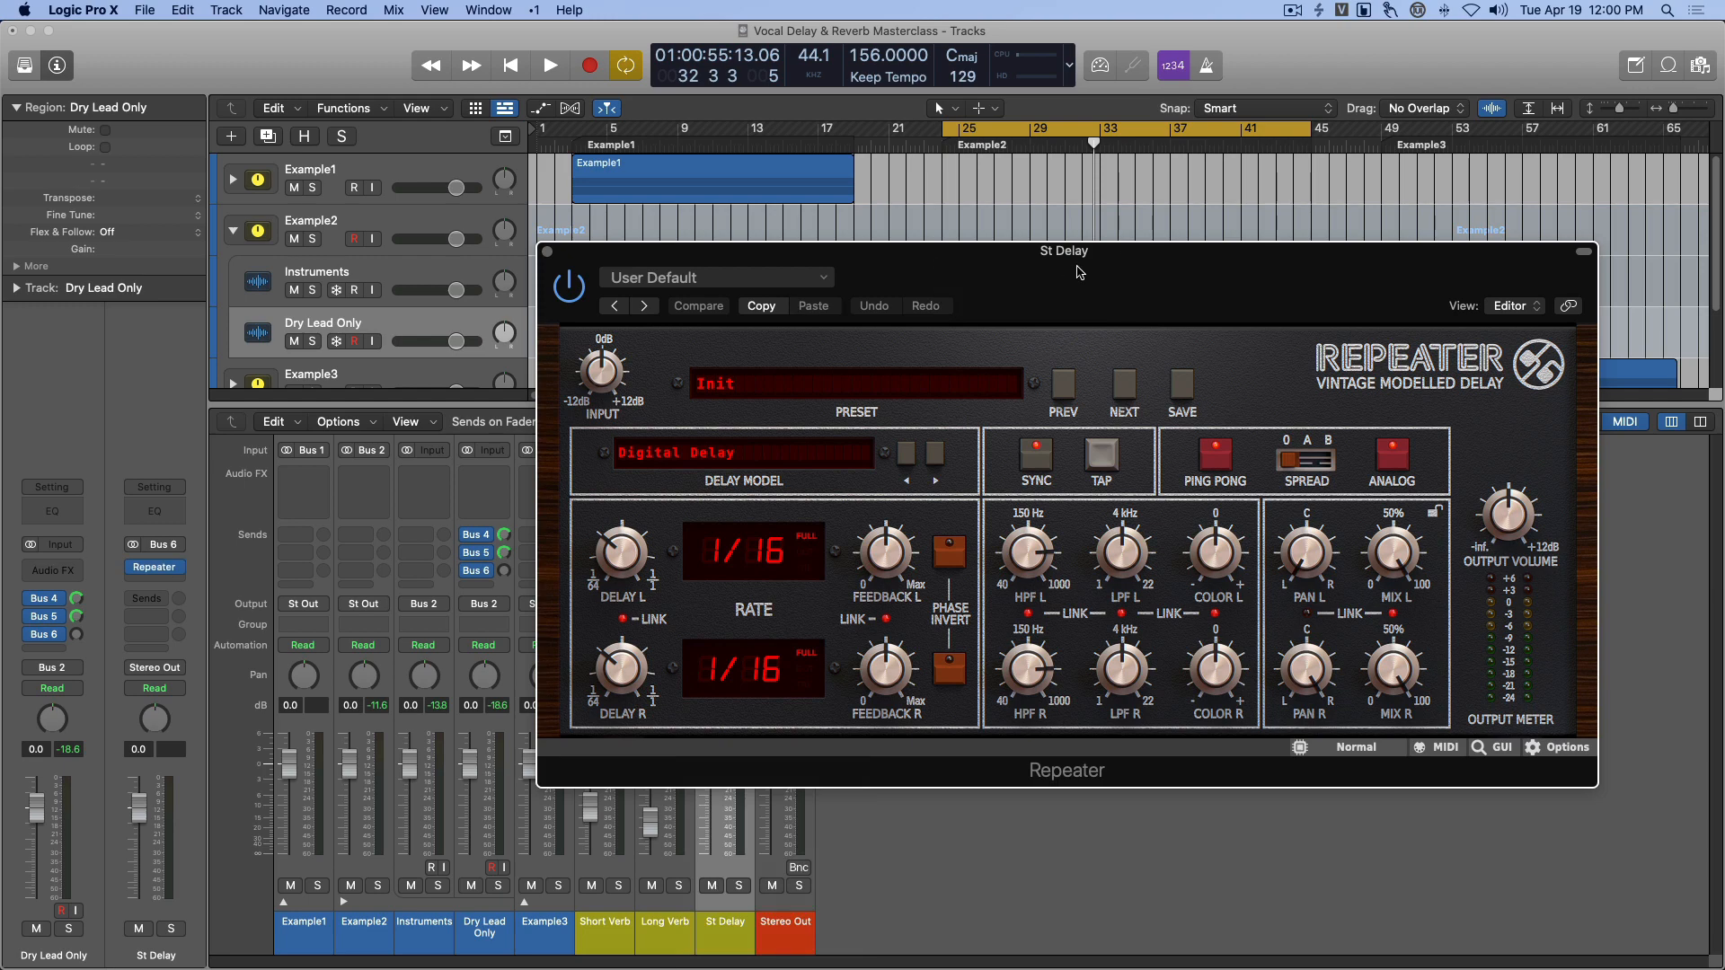
left_click_drag(1079, 273, 974, 186)
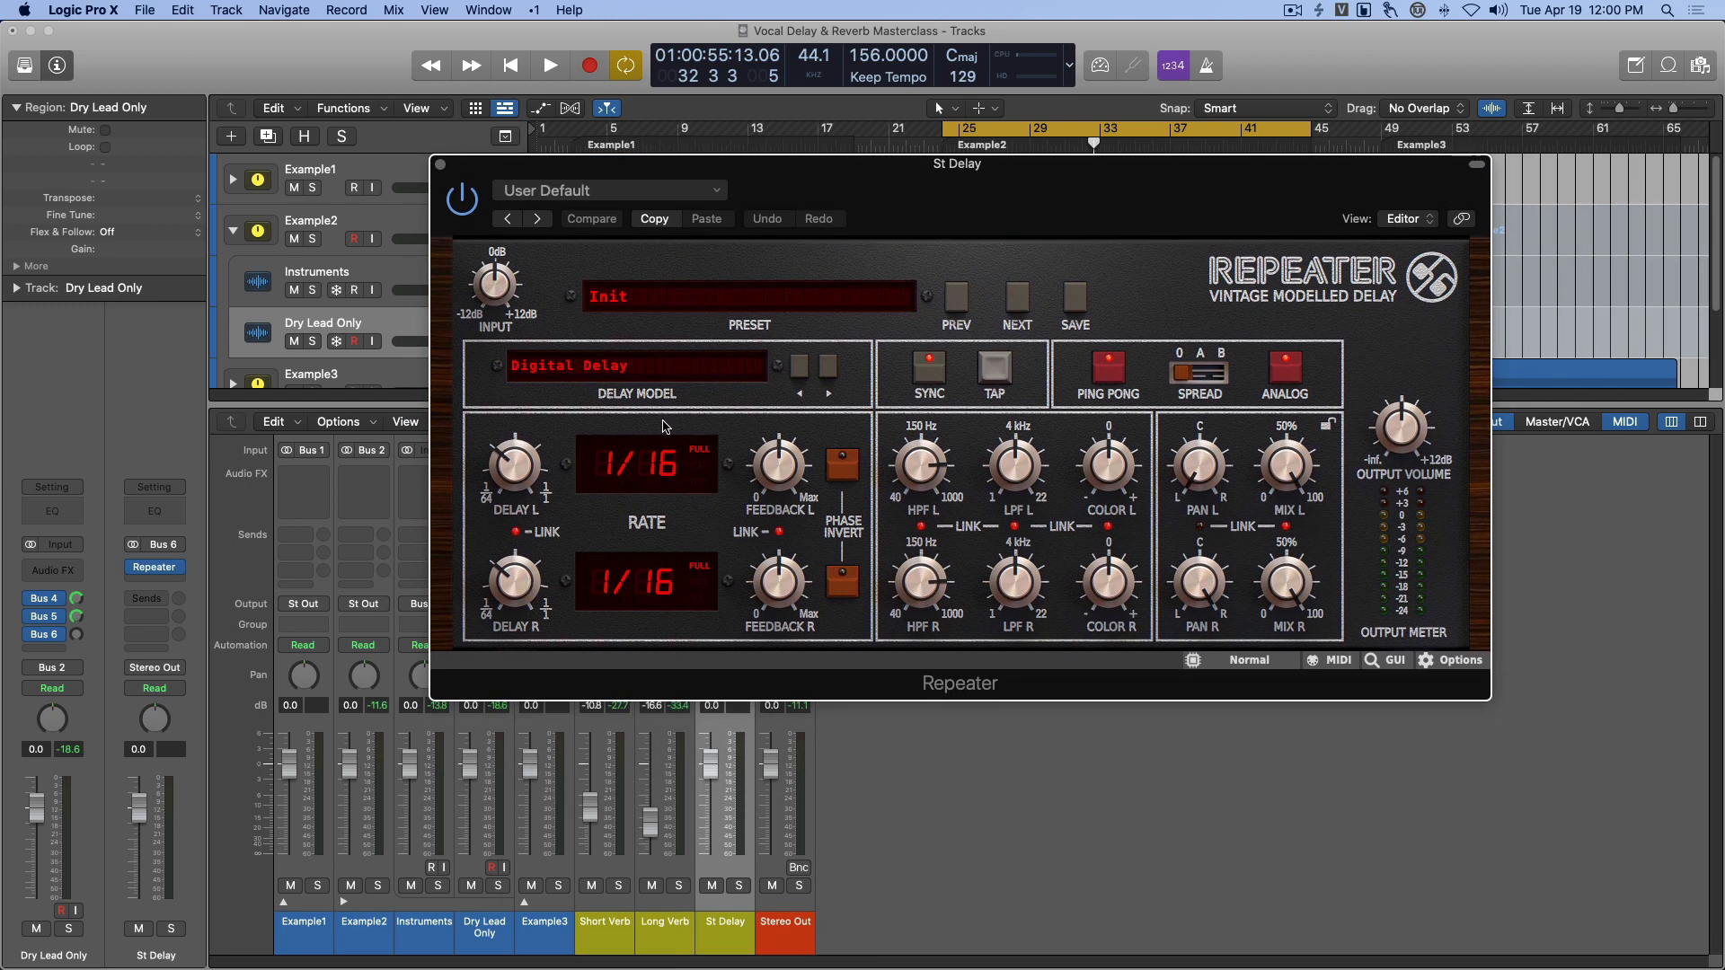
left_click_drag(861, 174, 1039, 228)
Raise Dry Lead Only's Bus 6 send during playback and turn off Repeater's ping pong mode.
key("space")
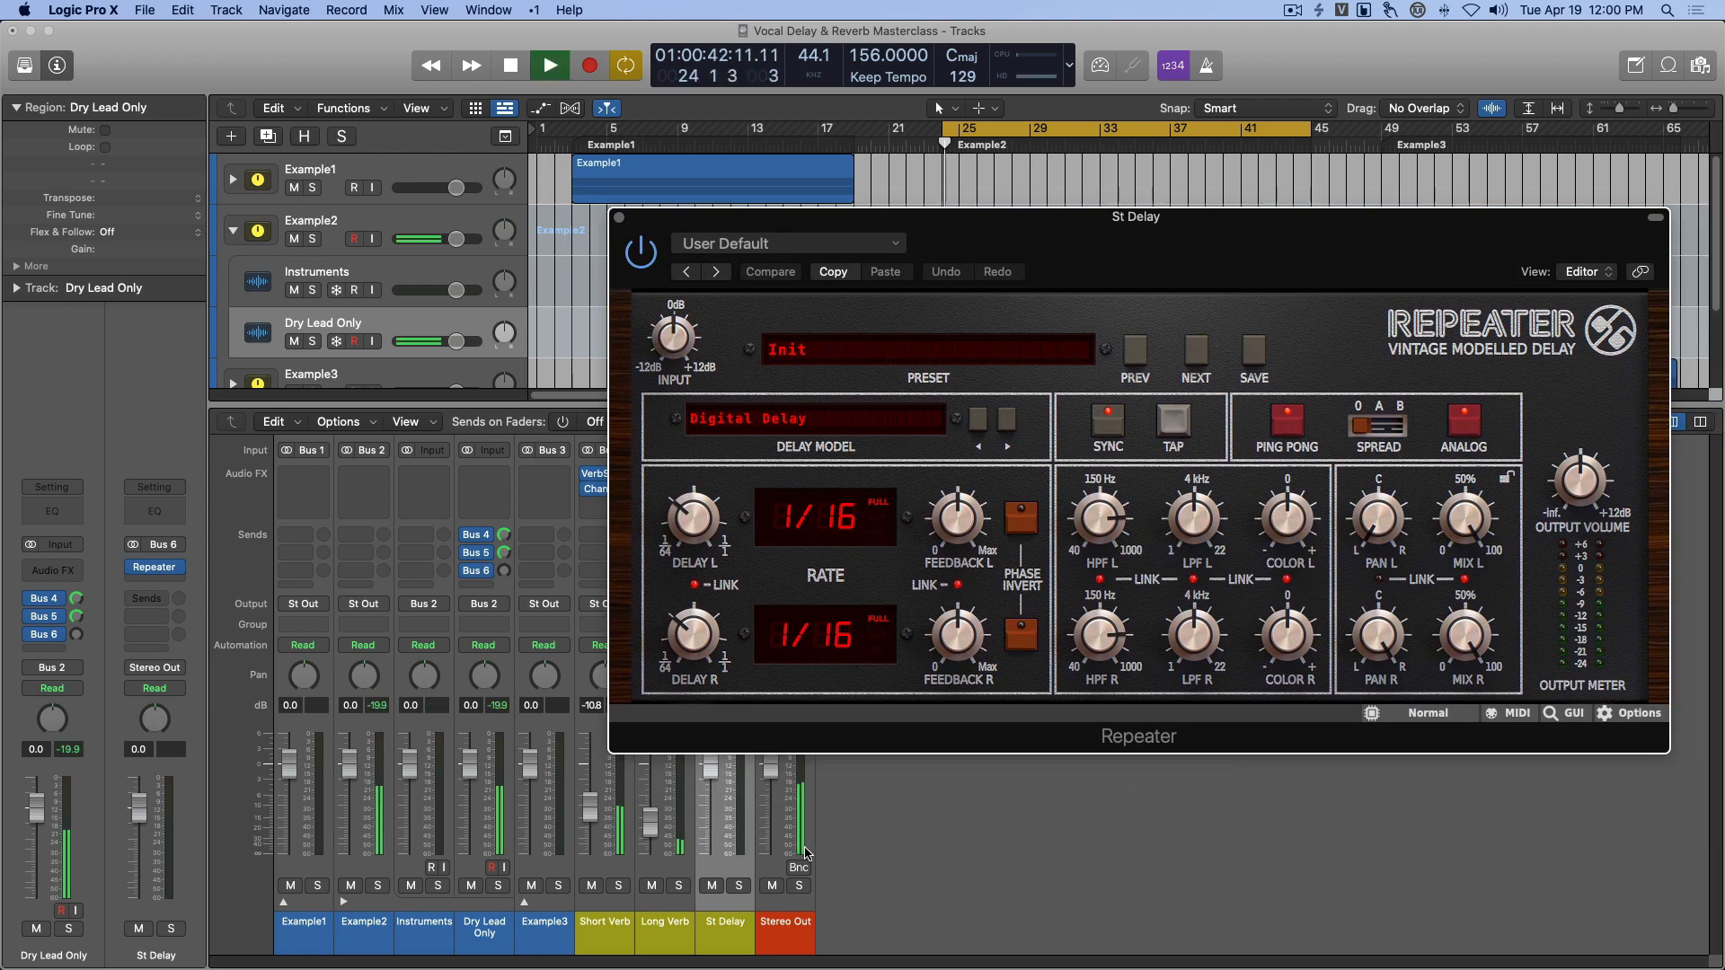
left_click(504, 629)
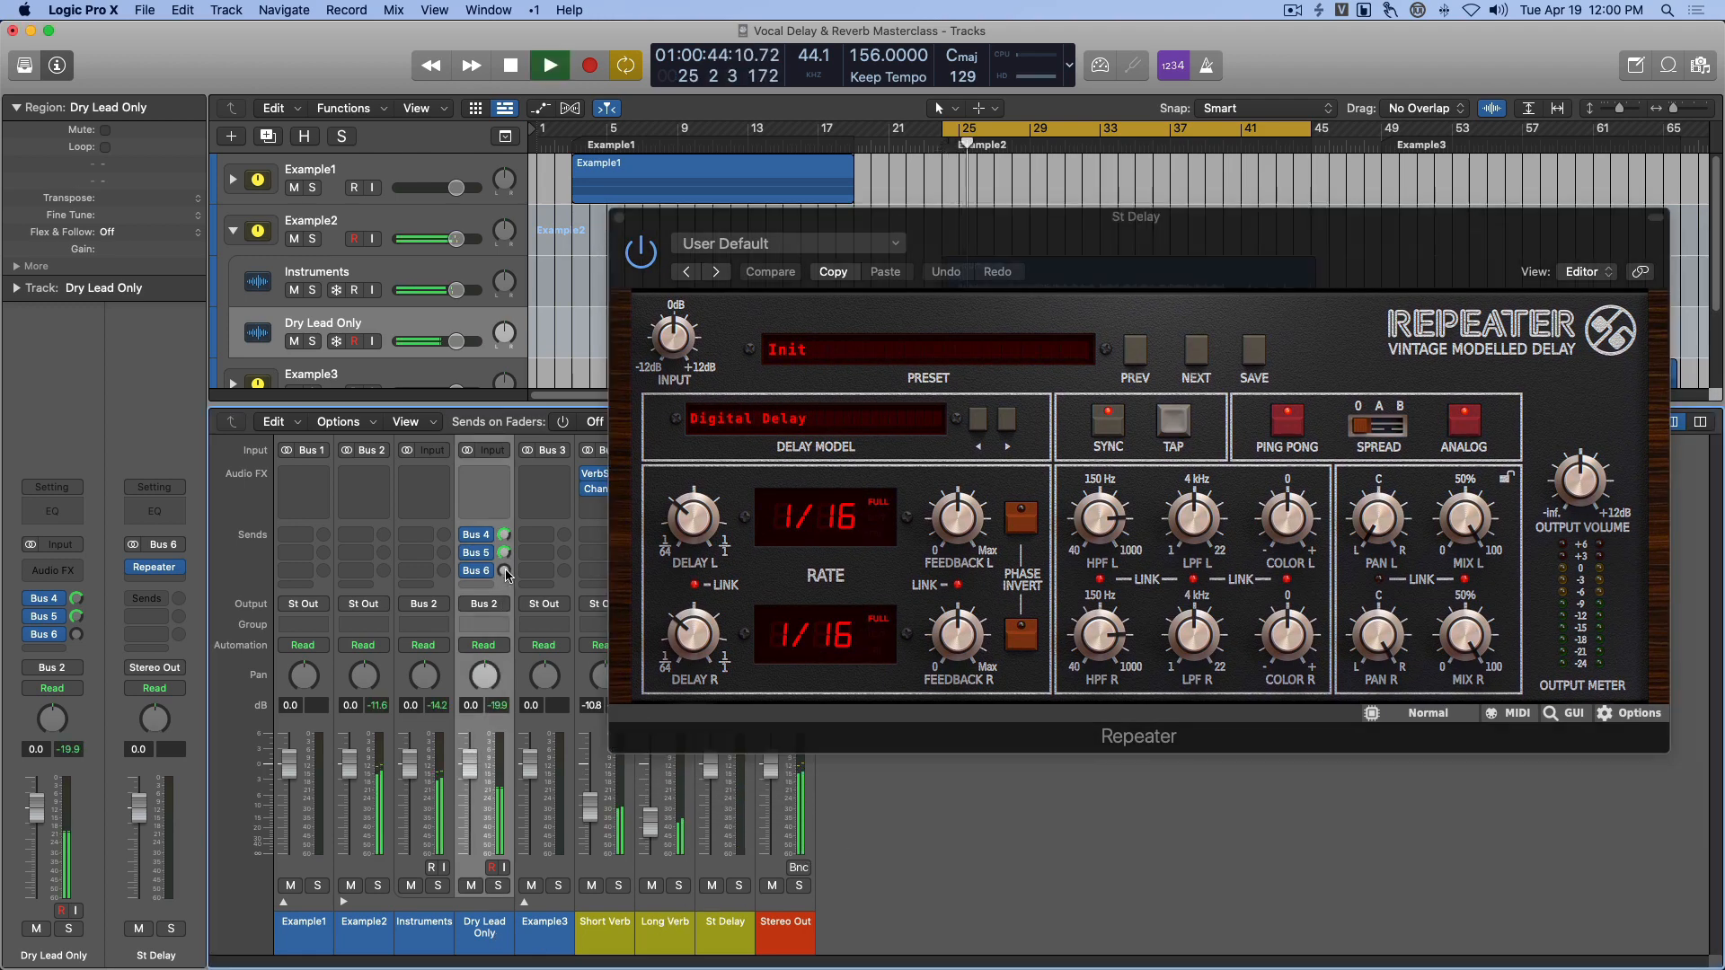
left_click_drag(962, 226, 844, 326)
left_click(1169, 537)
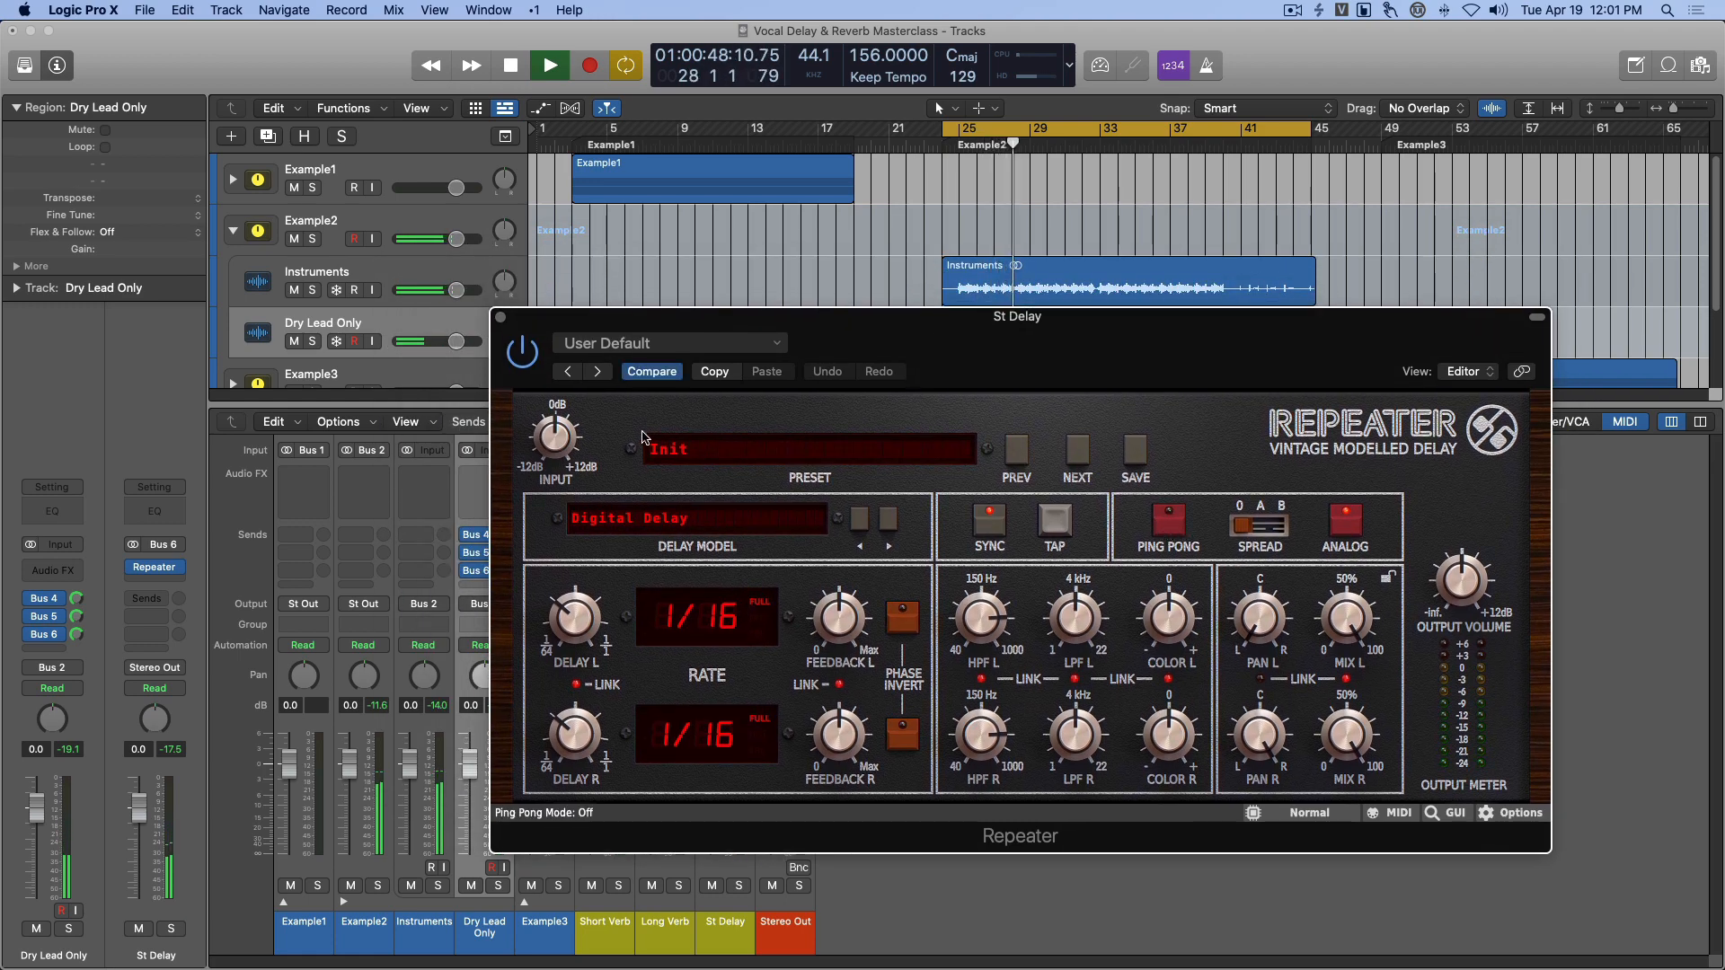
left_click_drag(1083, 355, 984, 318)
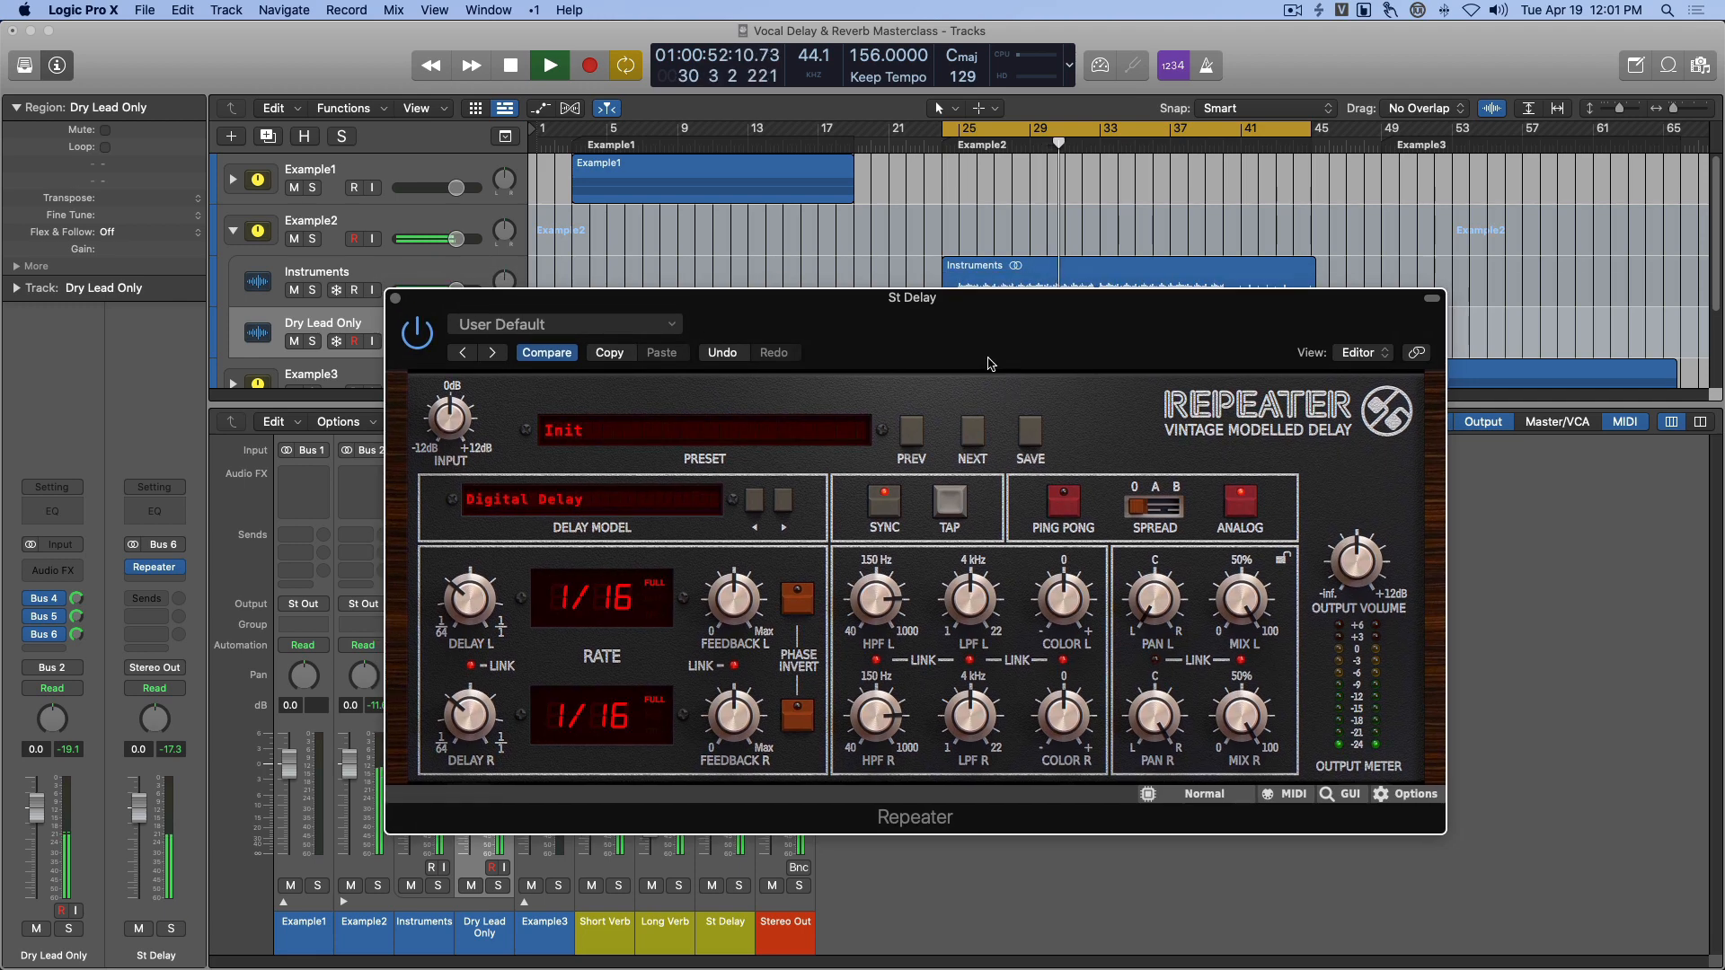
key("space")
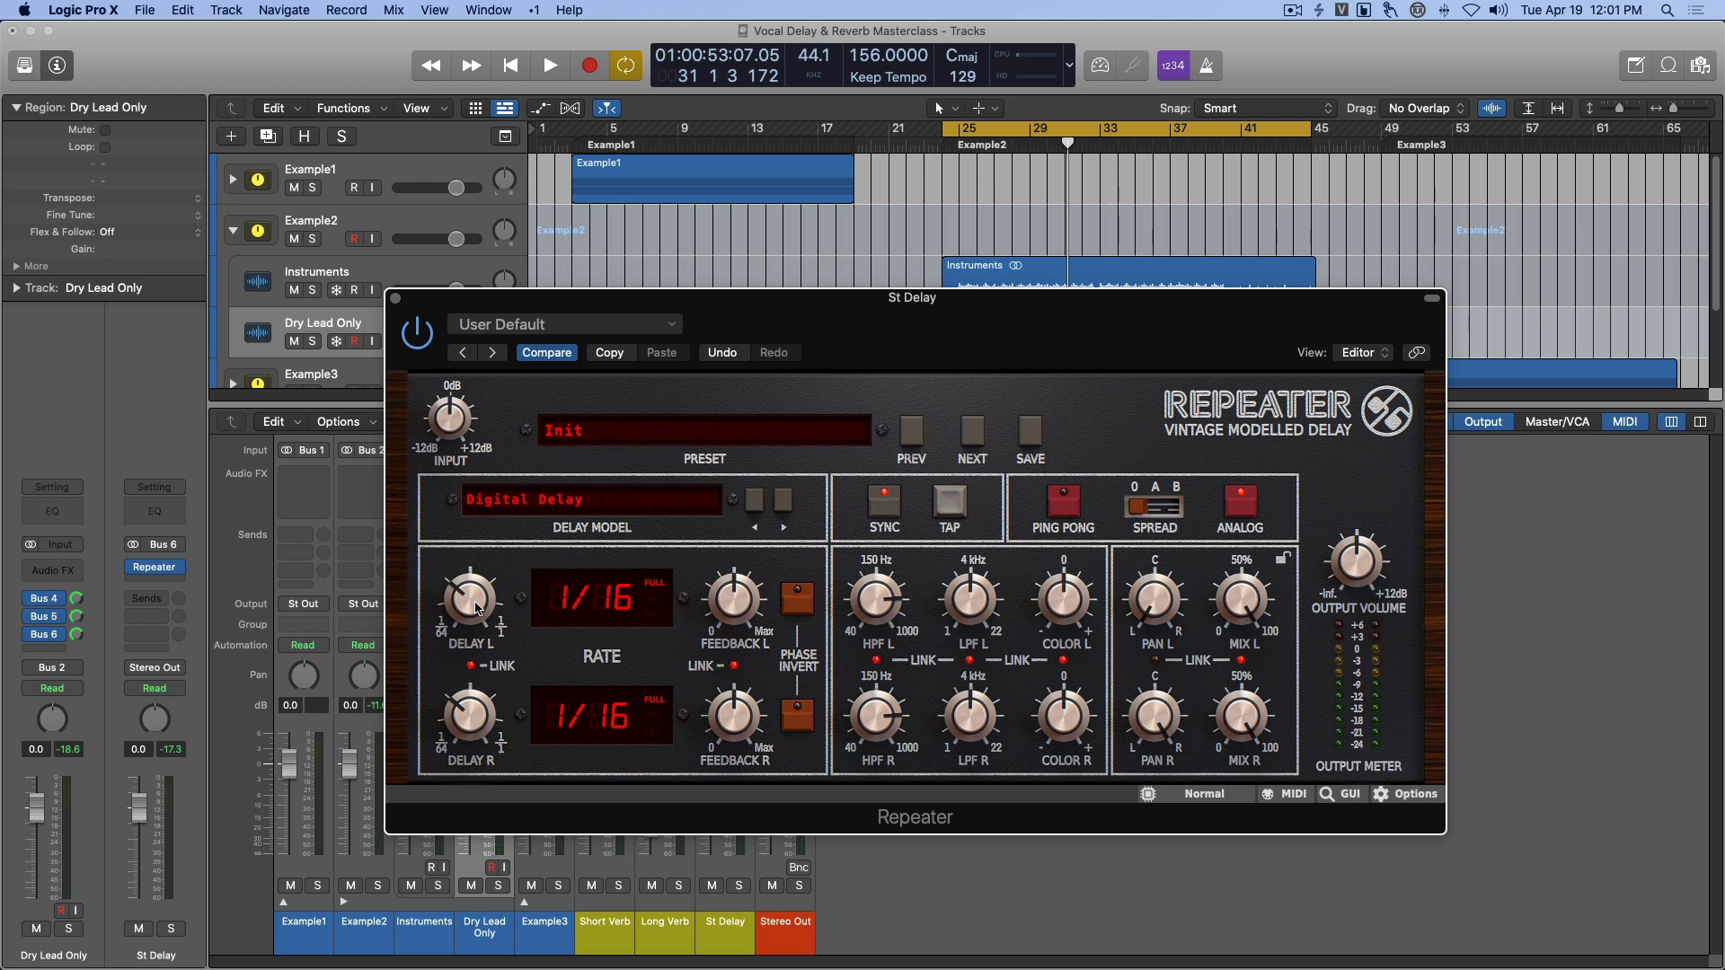
Unlink Repeater's left and right delay times and turn off tempo sync.
left_click(472, 668)
left_click(885, 503)
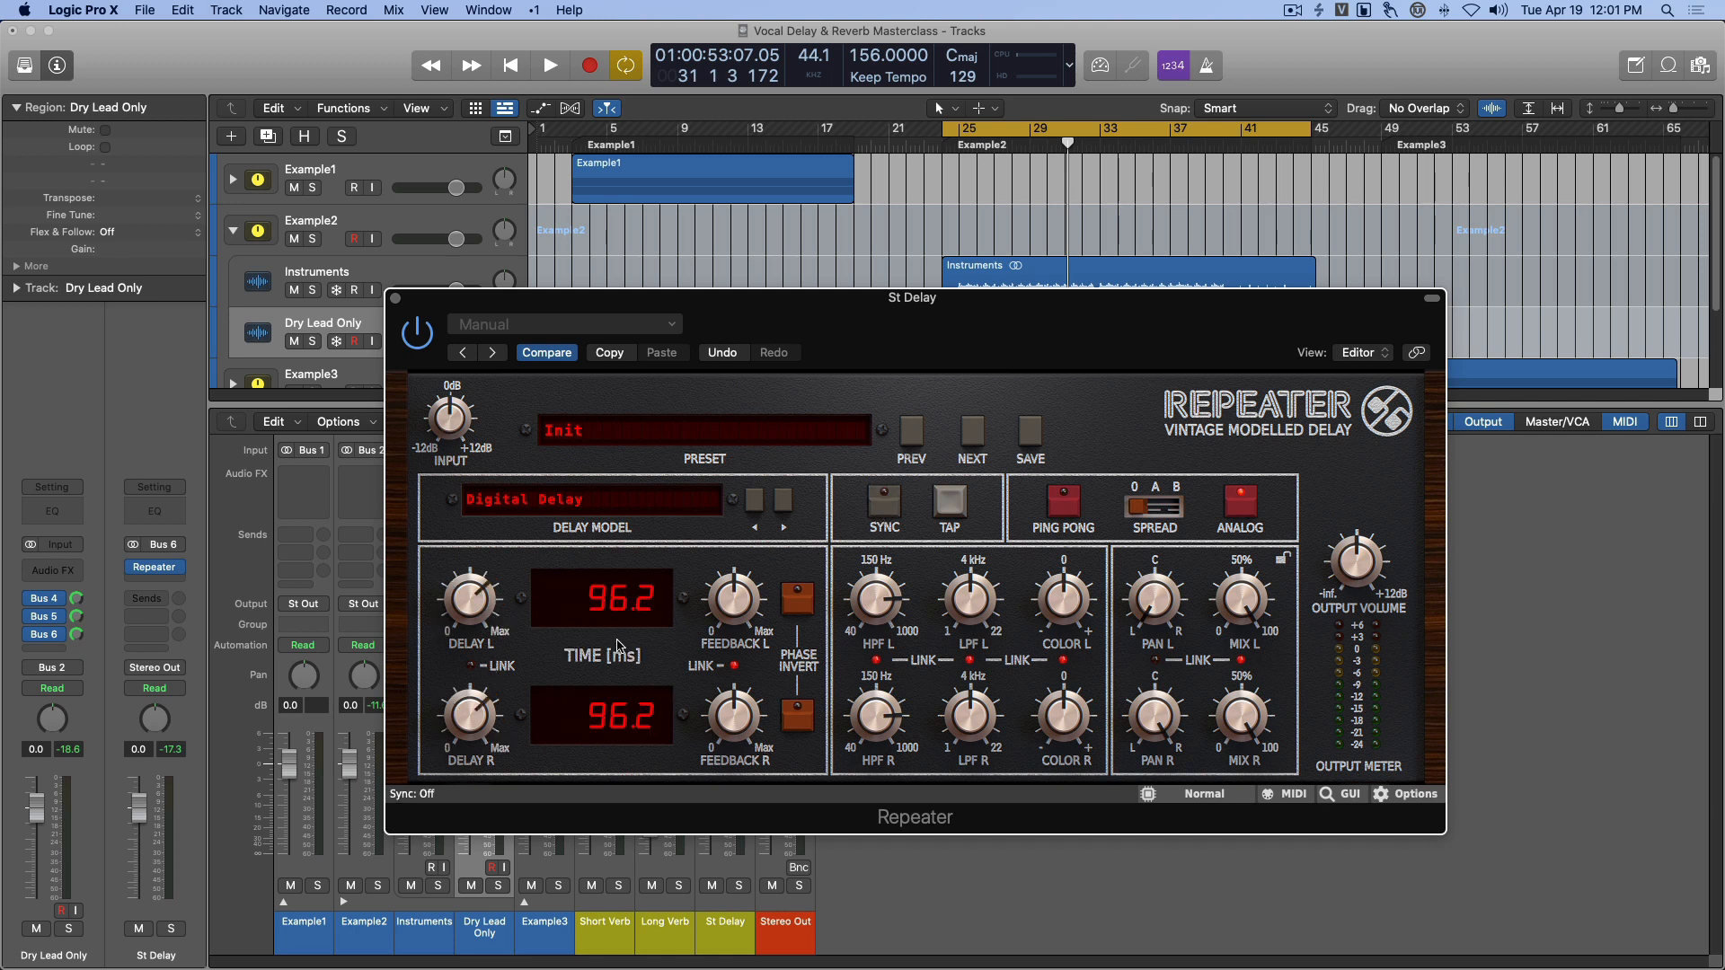
left_click(884, 505)
left_click(888, 505)
Set Repeater's left delay to 82.0 ms and right delay to 38.4 ms during playback, and close its window.
key("space")
mouse_move(468, 722)
left_mouse_down()
mouse_move(464, 745)
mouse_move(474, 705)
left_mouse_up()
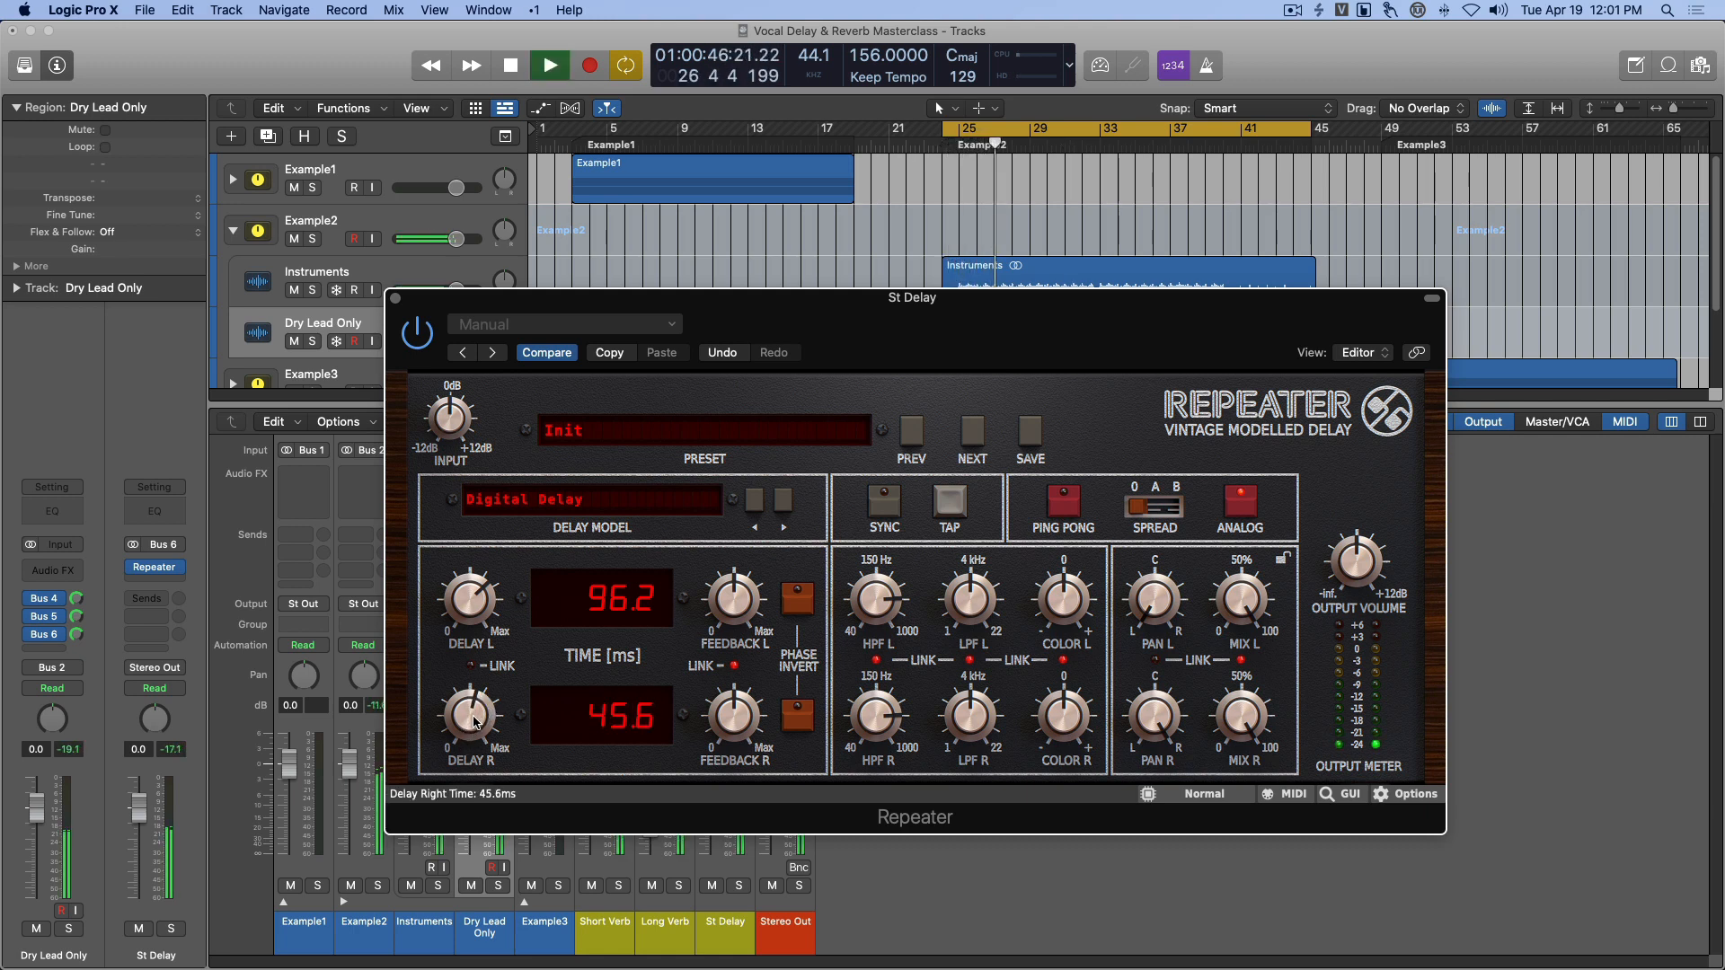
left_click_drag(475, 721, 475, 741)
left_click_drag(475, 639, 473, 620)
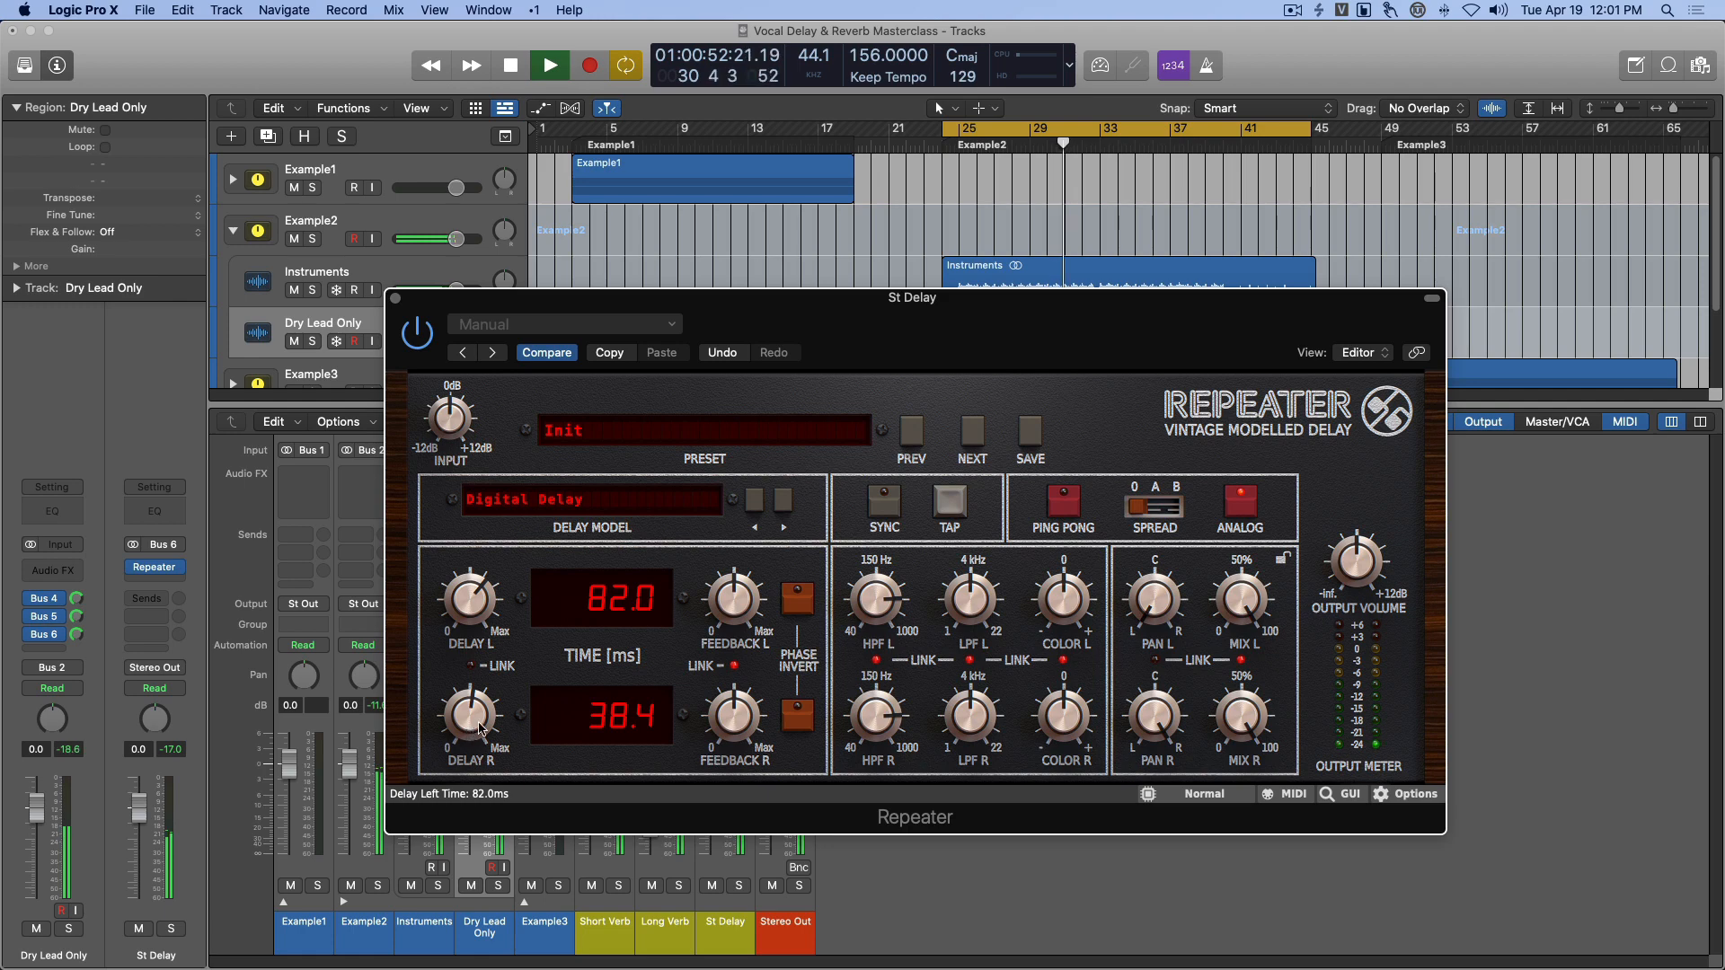
left_click_drag(419, 337, 428, 335)
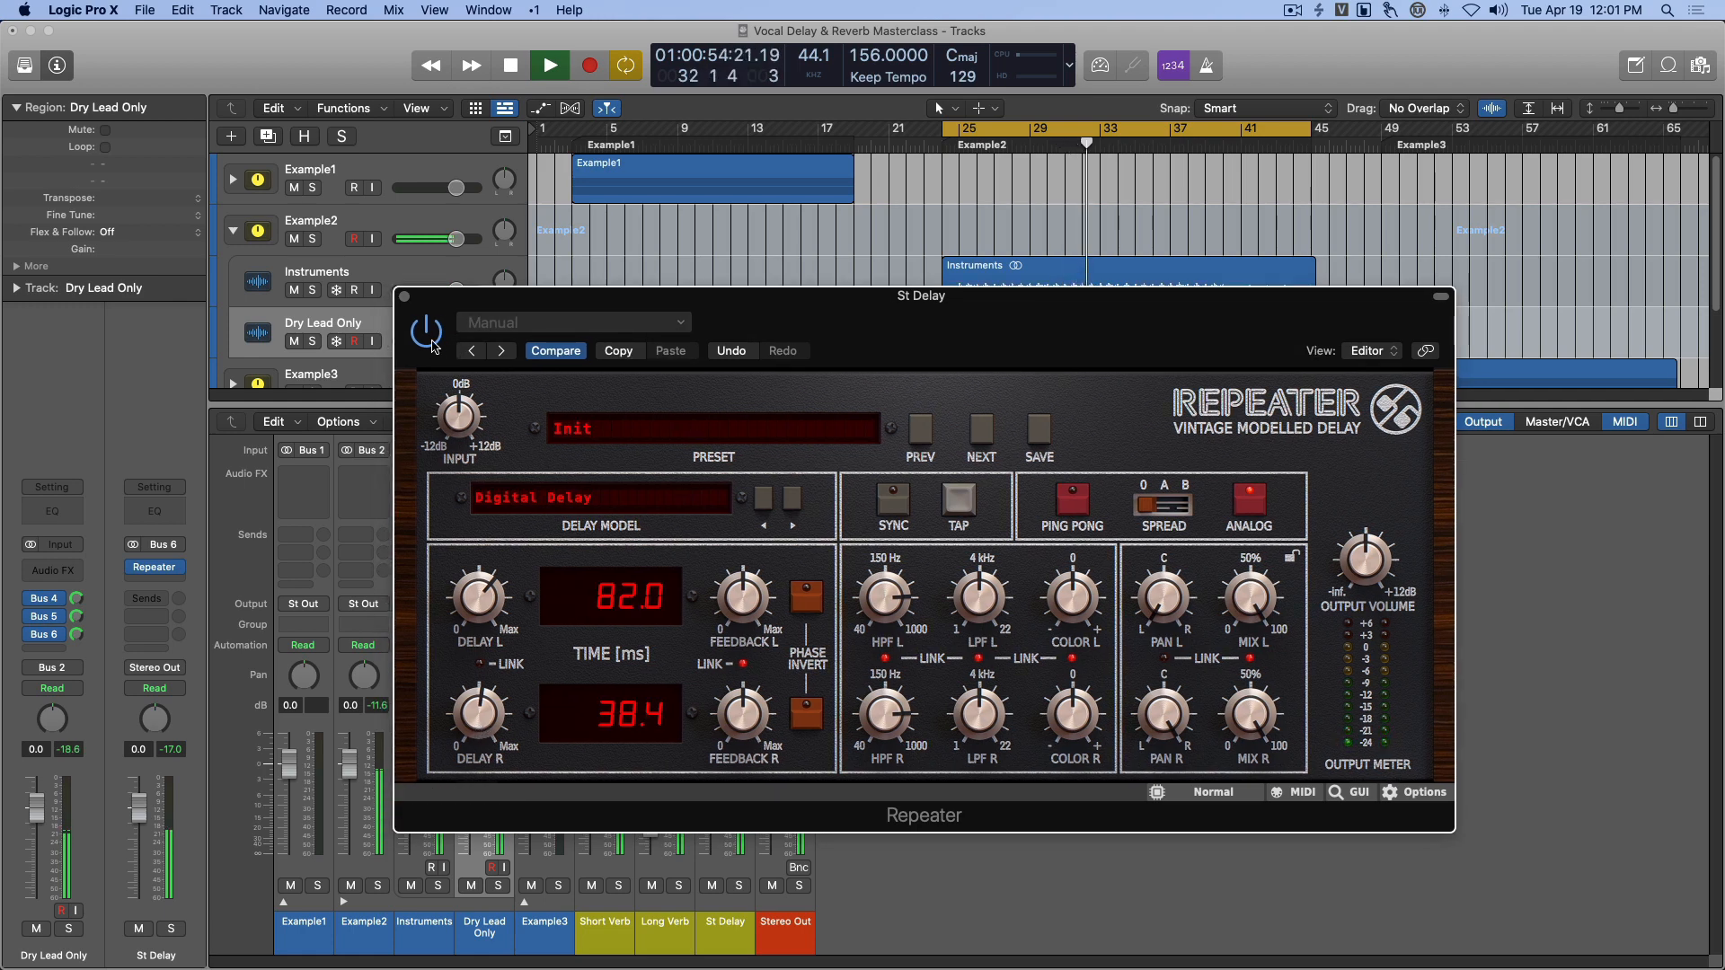
left_click(404, 295)
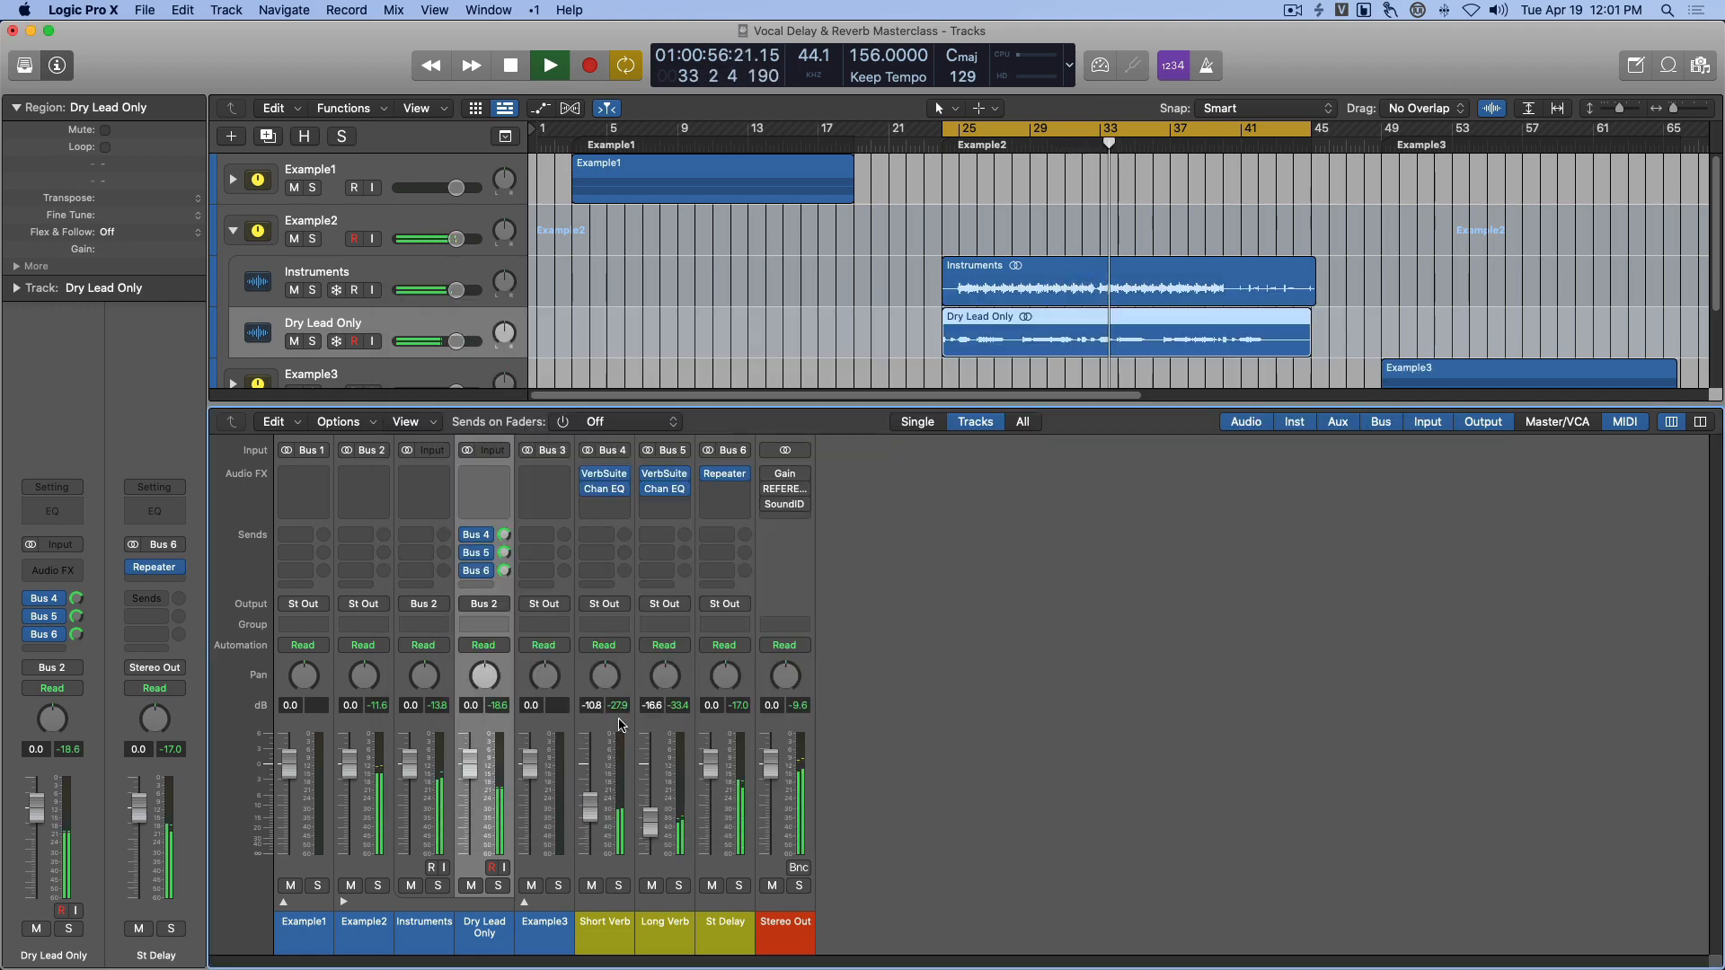
Mute St Delay and listen to the mix with only the two reverbs.
left_click(712, 886)
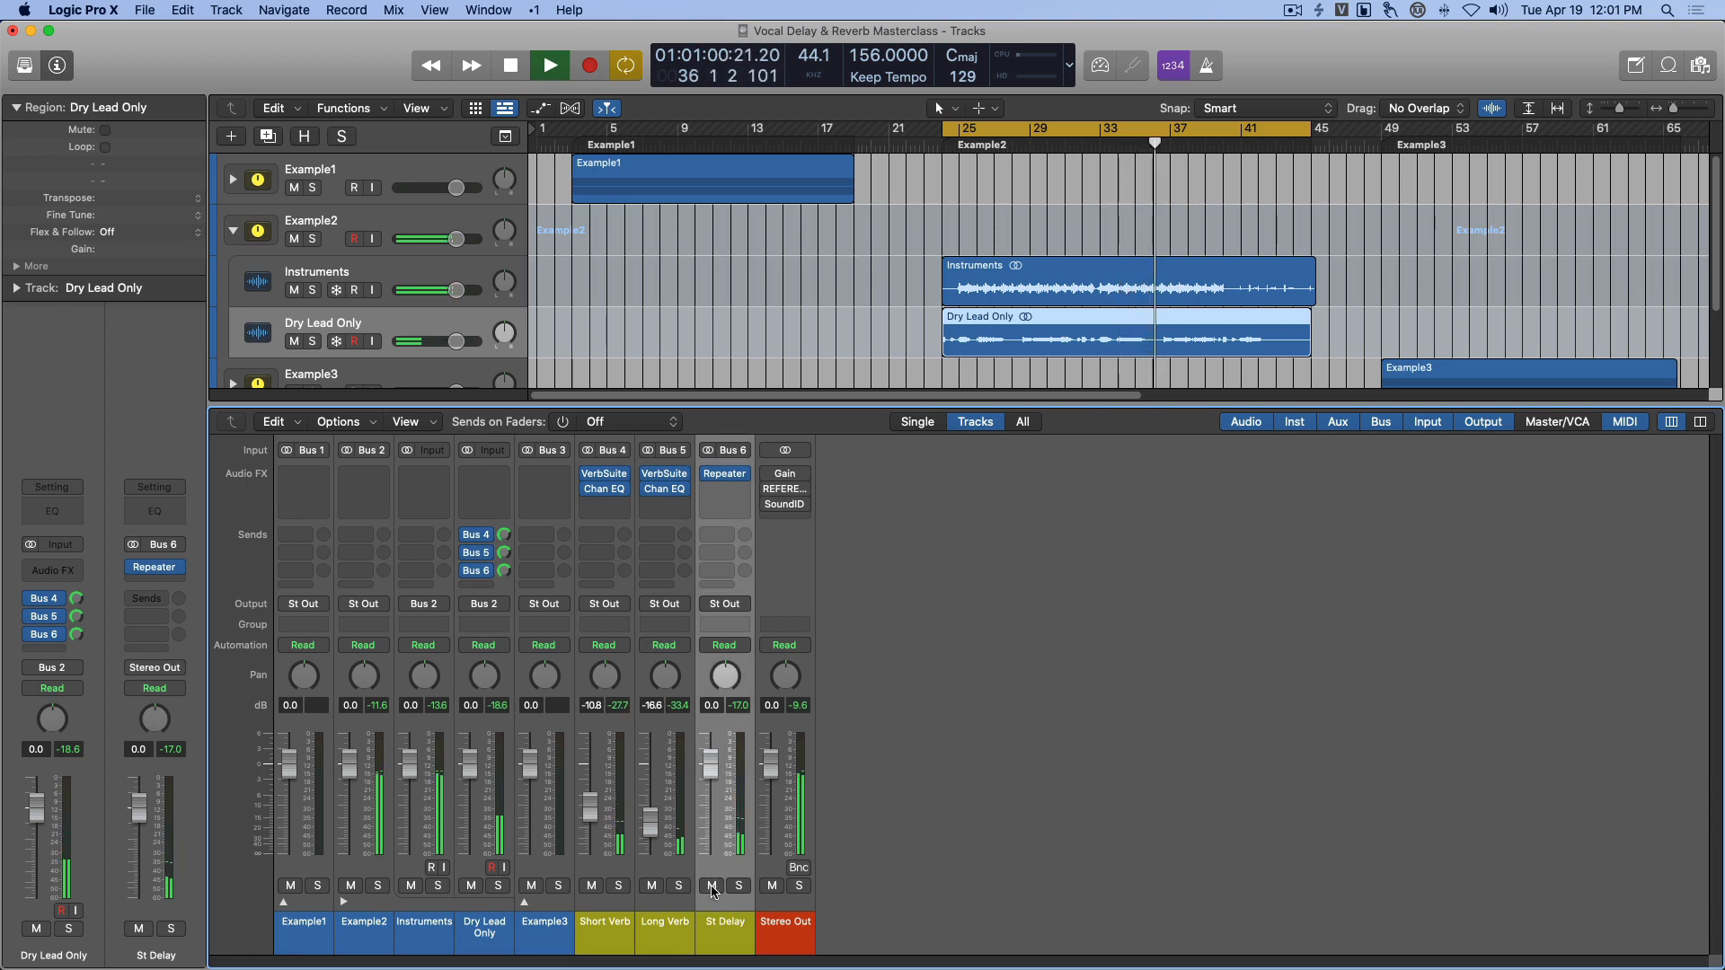
key("space")
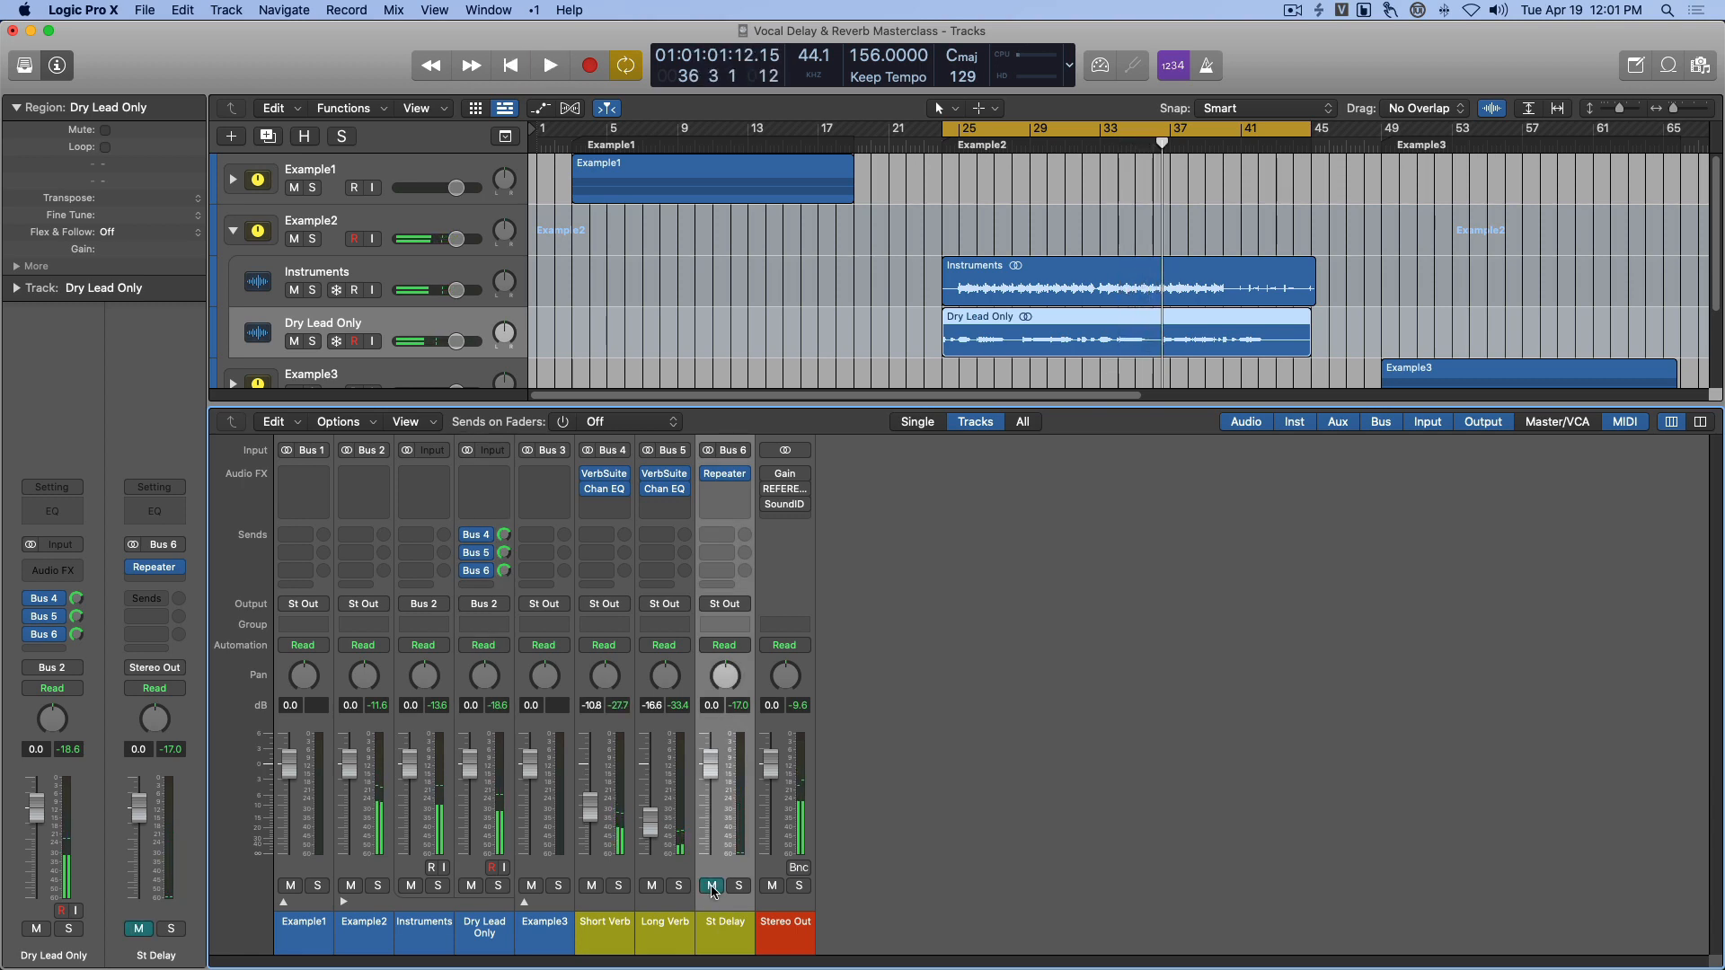
key("space")
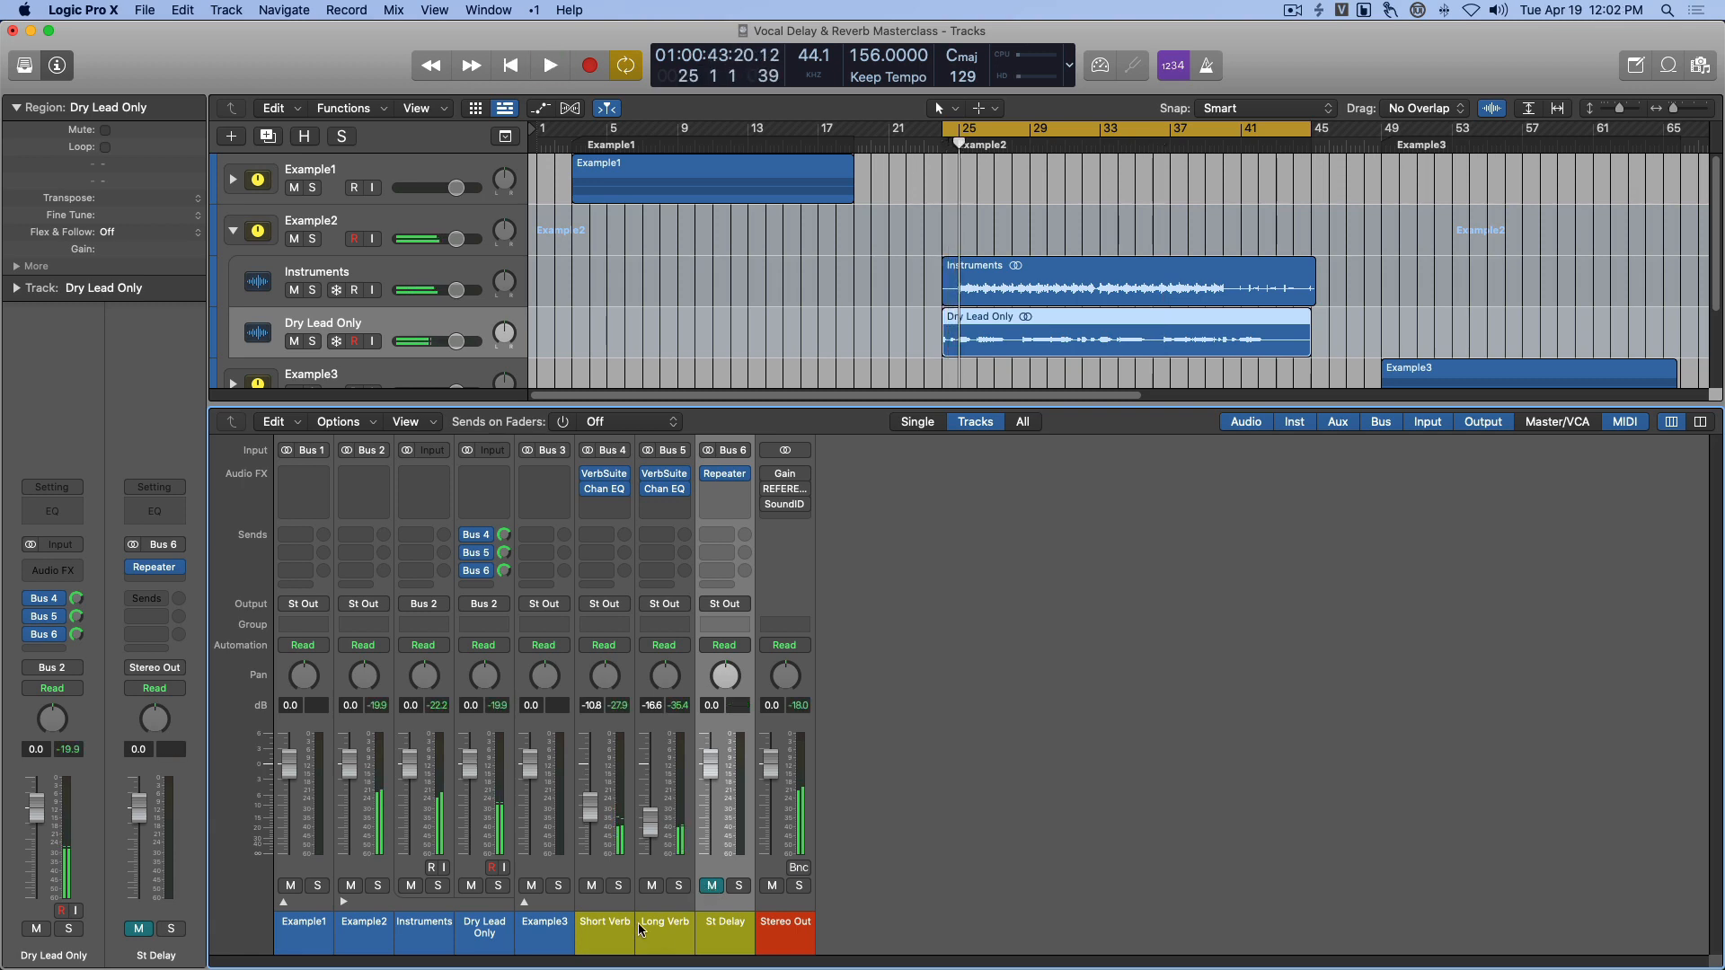
key("space")
Mute Short Verb and Long Verb together, and select the St Delay channel.
left_click(605, 925)
left_click(670, 931, "shift")
key("ctrl+m")
left_click(721, 927)
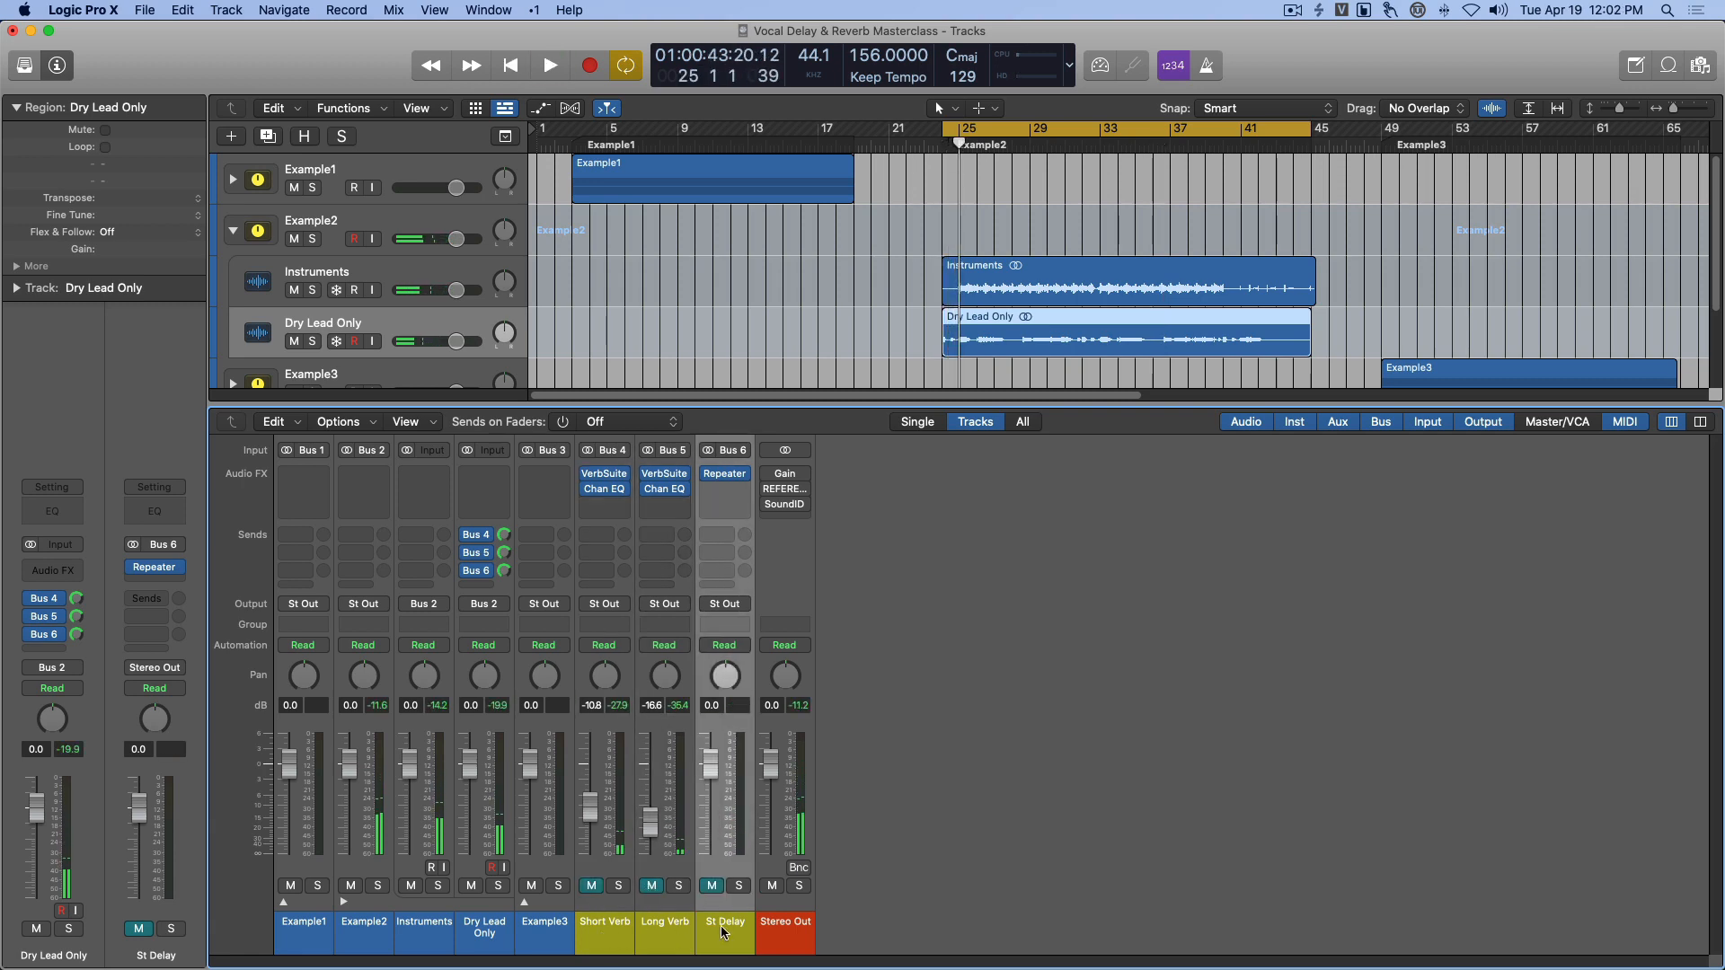
Play the mix, unmute St Delay and lower its fader to -11.0 dB.
key("space")
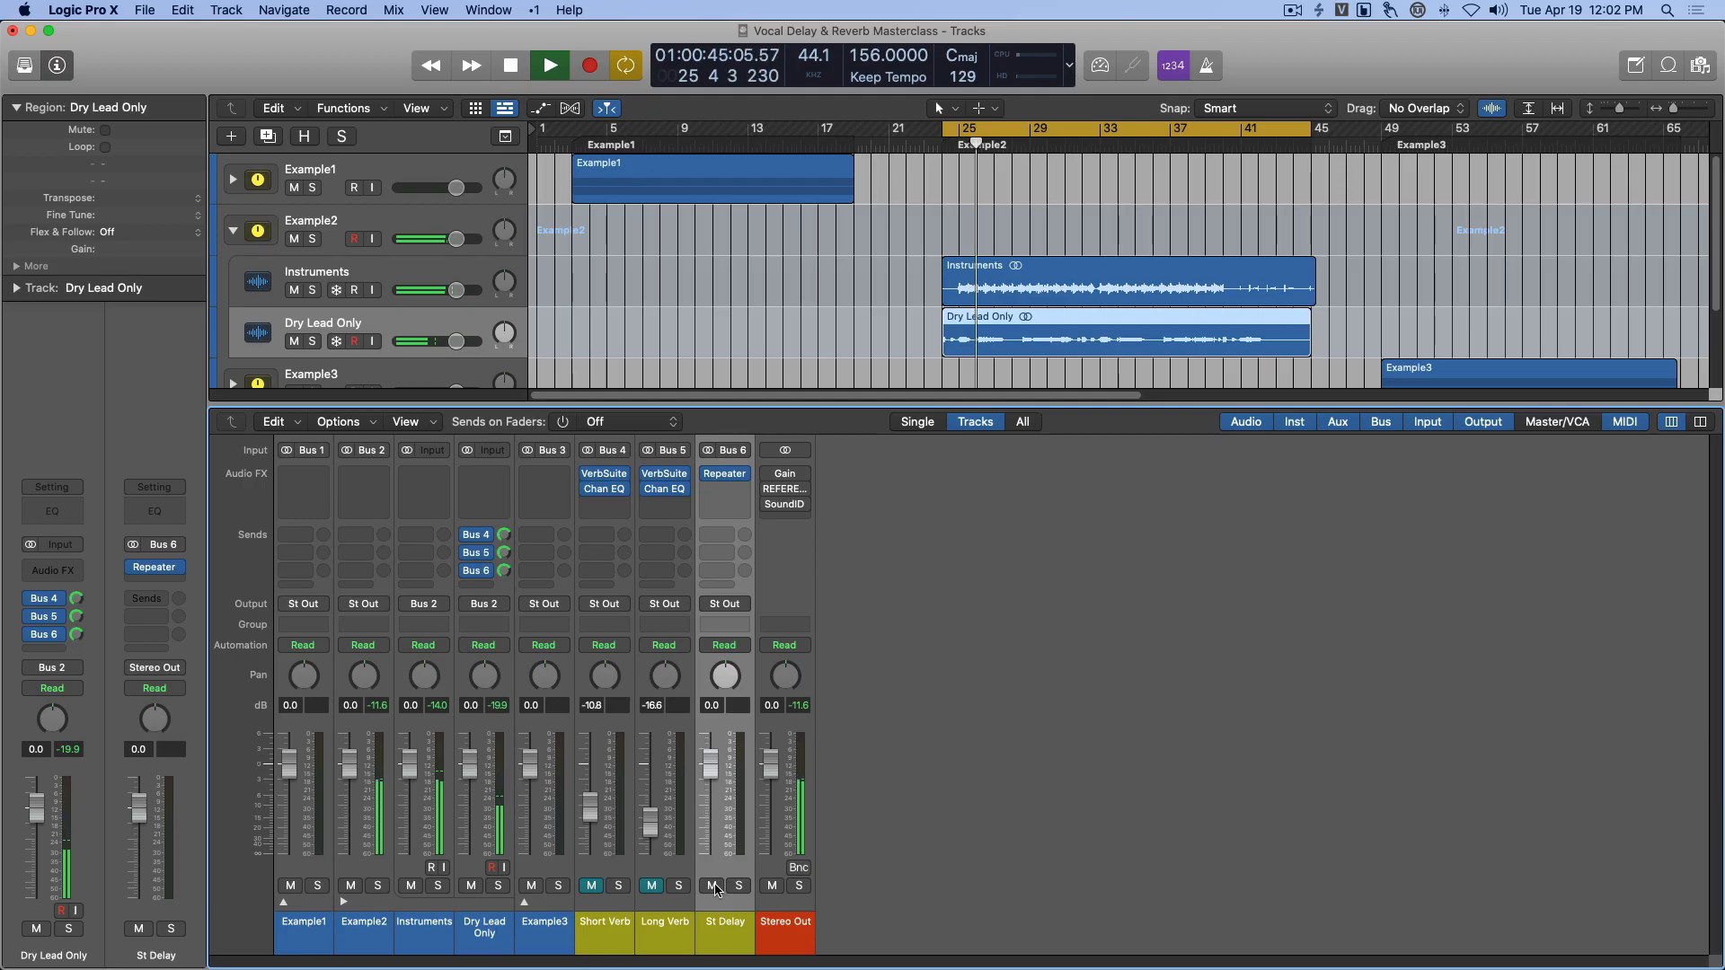
left_click(713, 886)
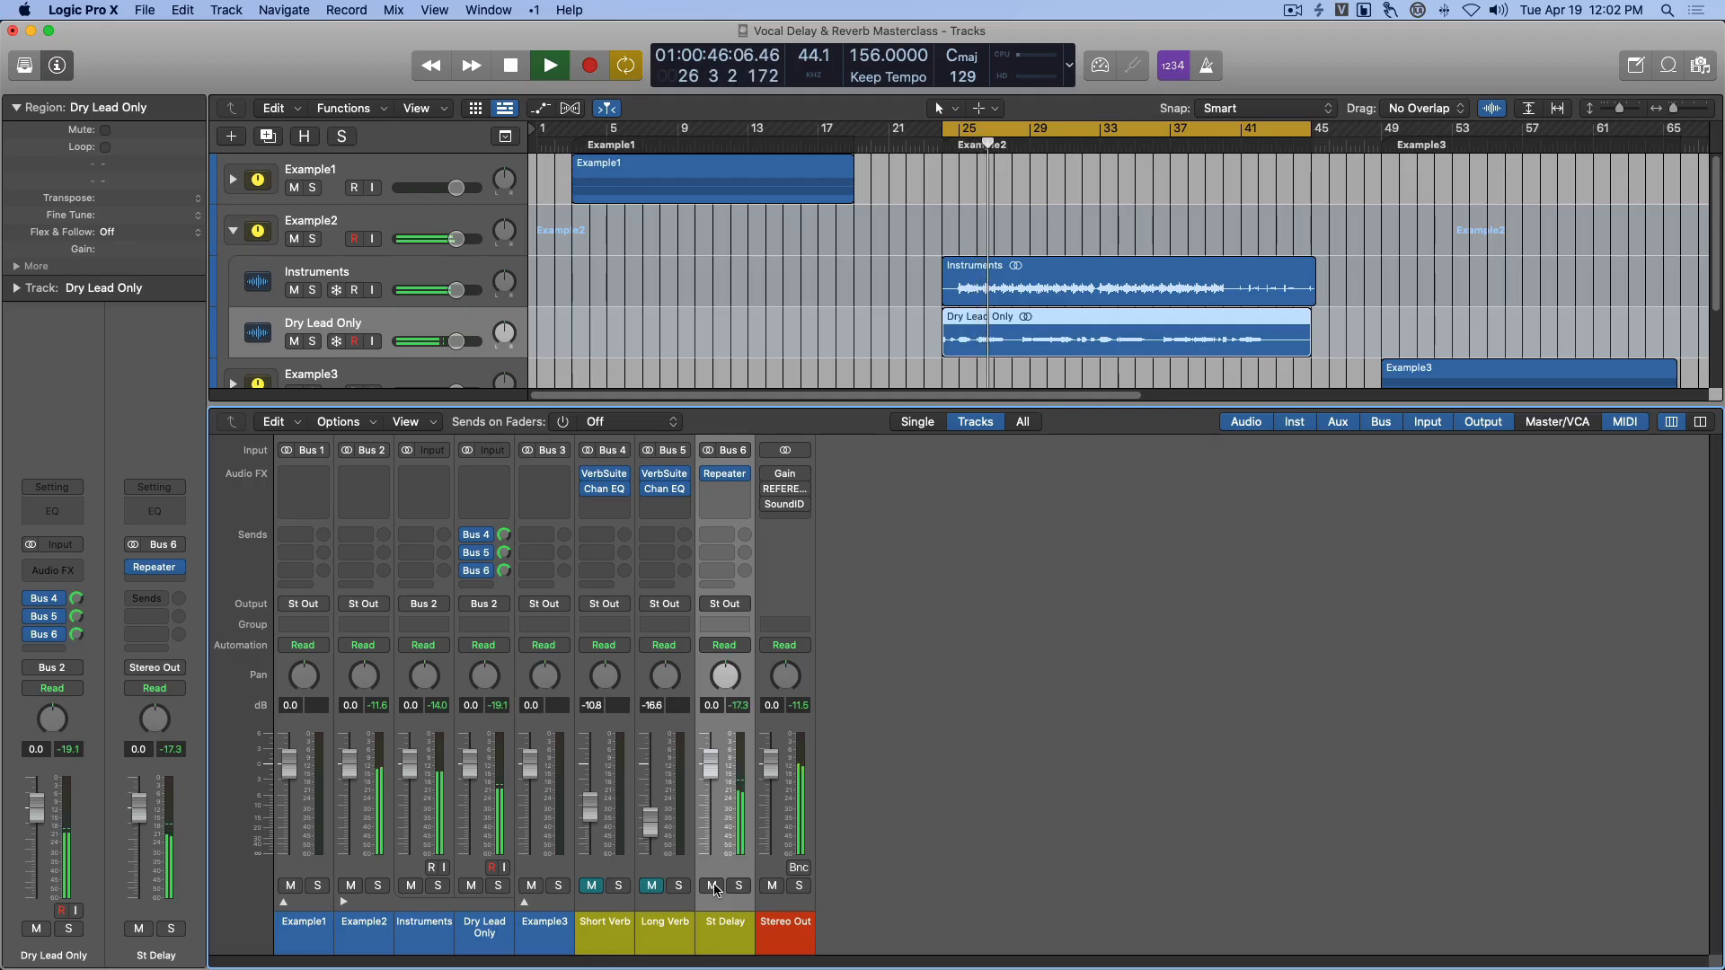
key("space")
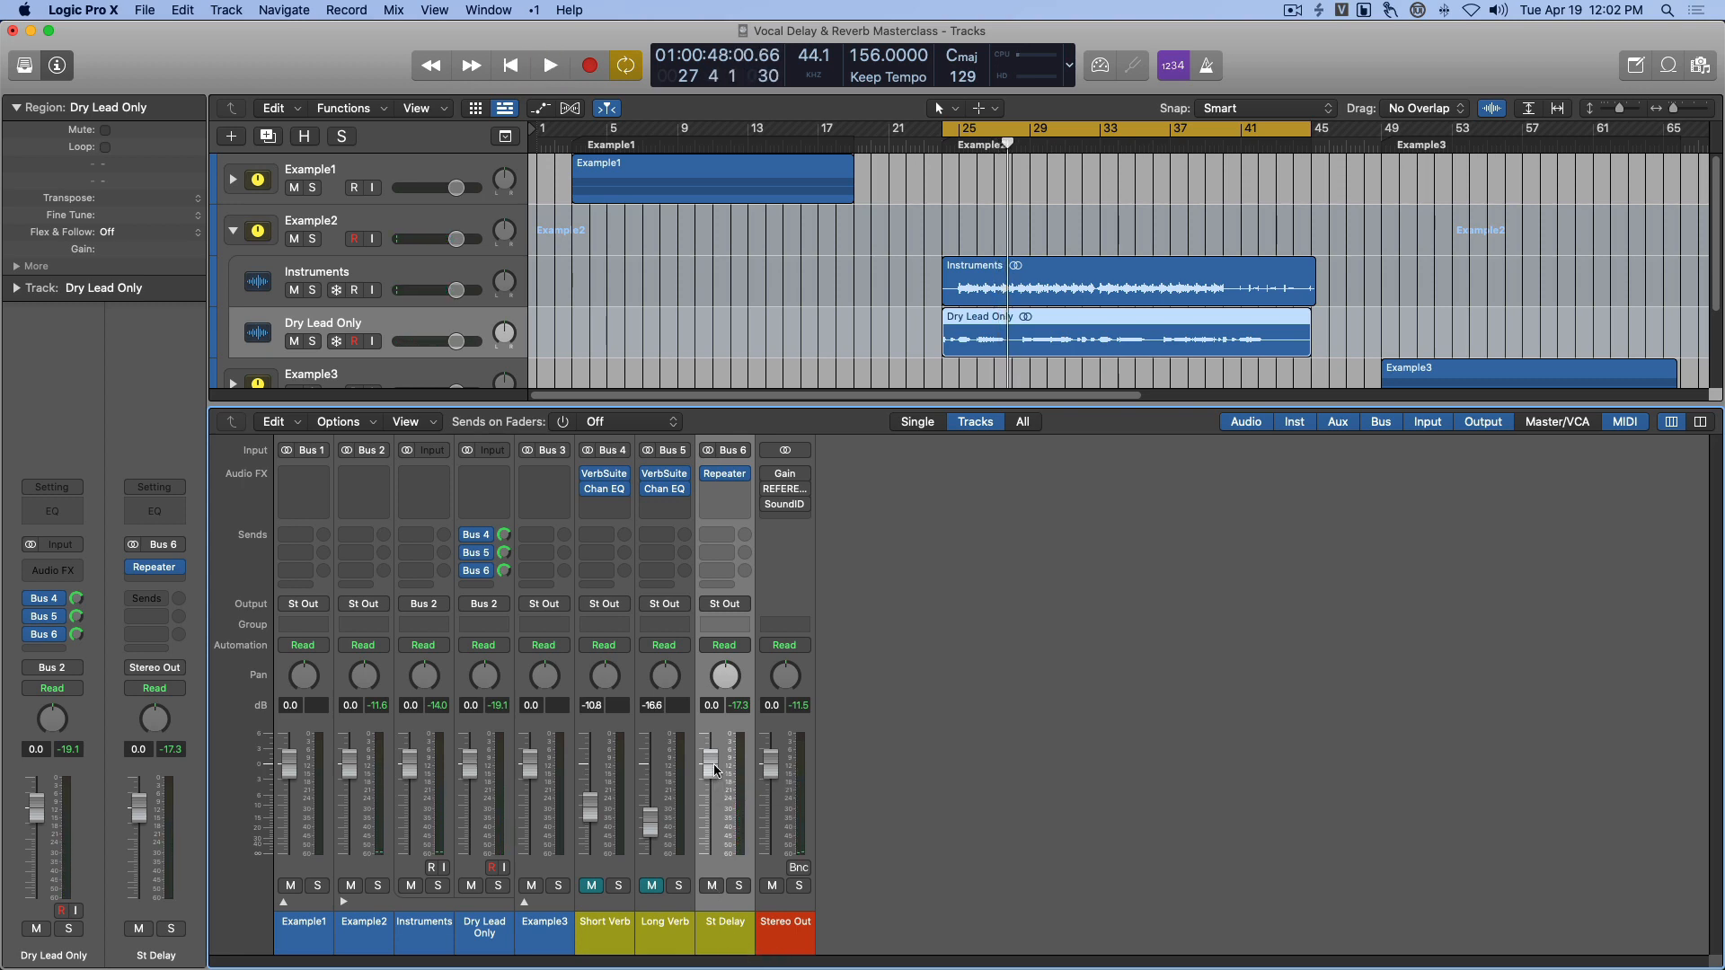
key("space")
left_click_drag(710, 764, 713, 812)
key("space")
key("space")
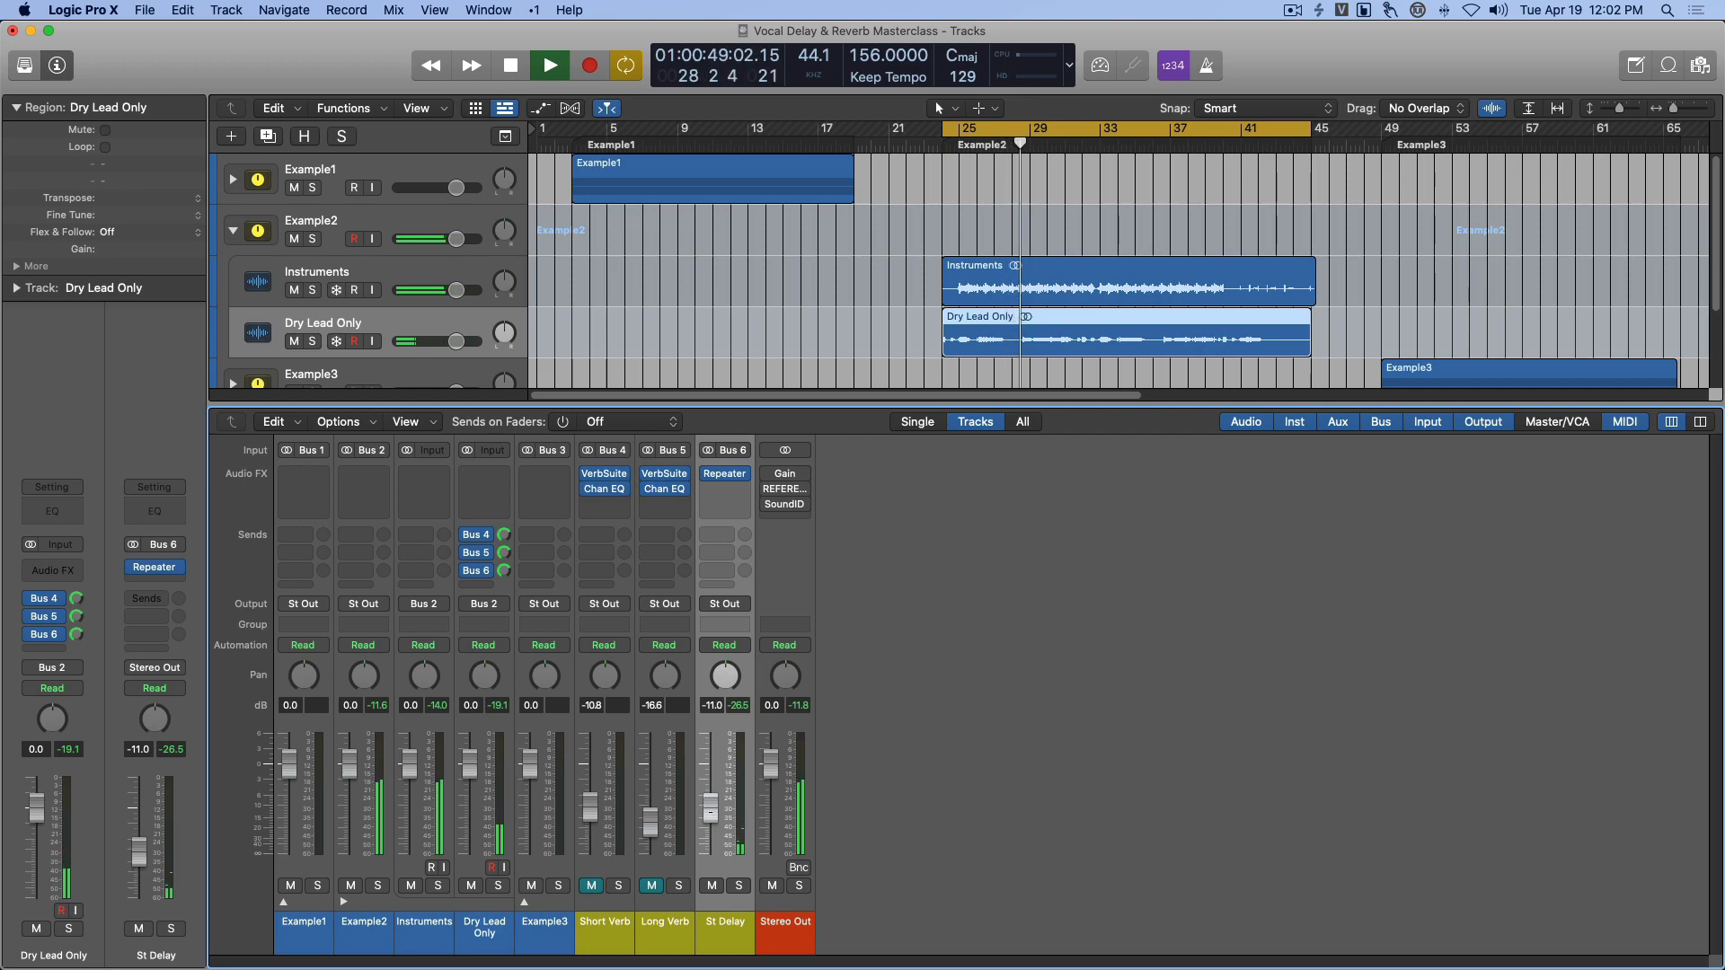
Mute and unmute St Delay twice during playback to compare the vocal with and without the delay, and stop playback.
left_click(712, 886)
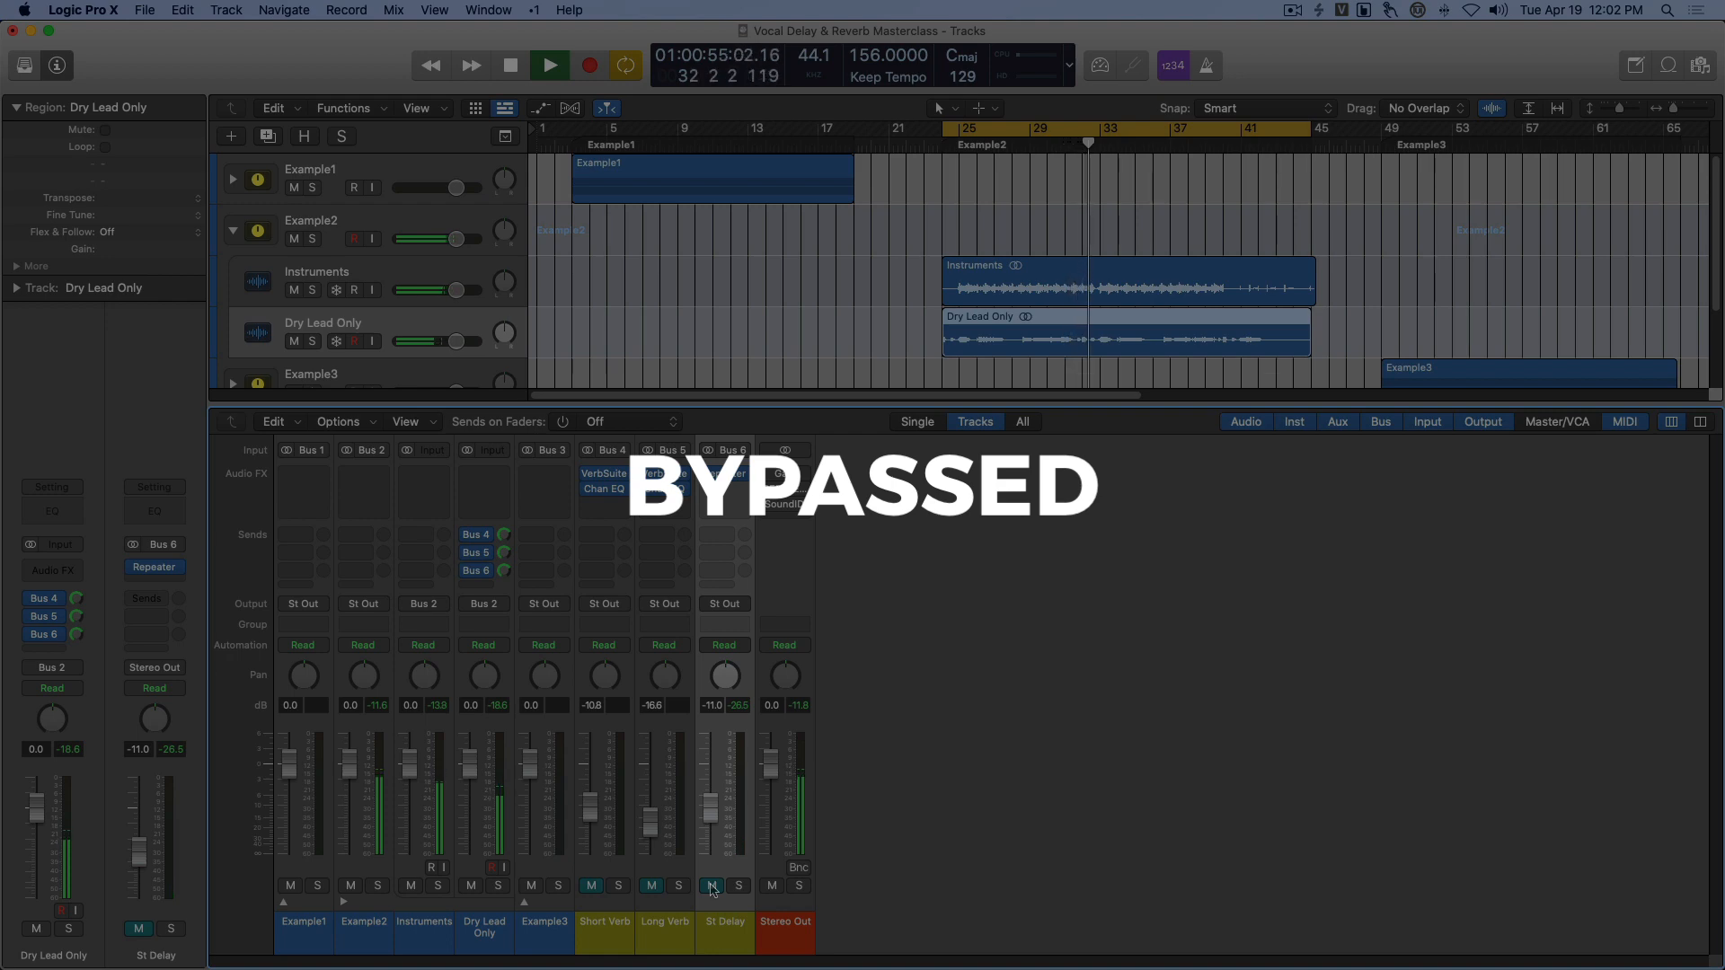
left_click(711, 886)
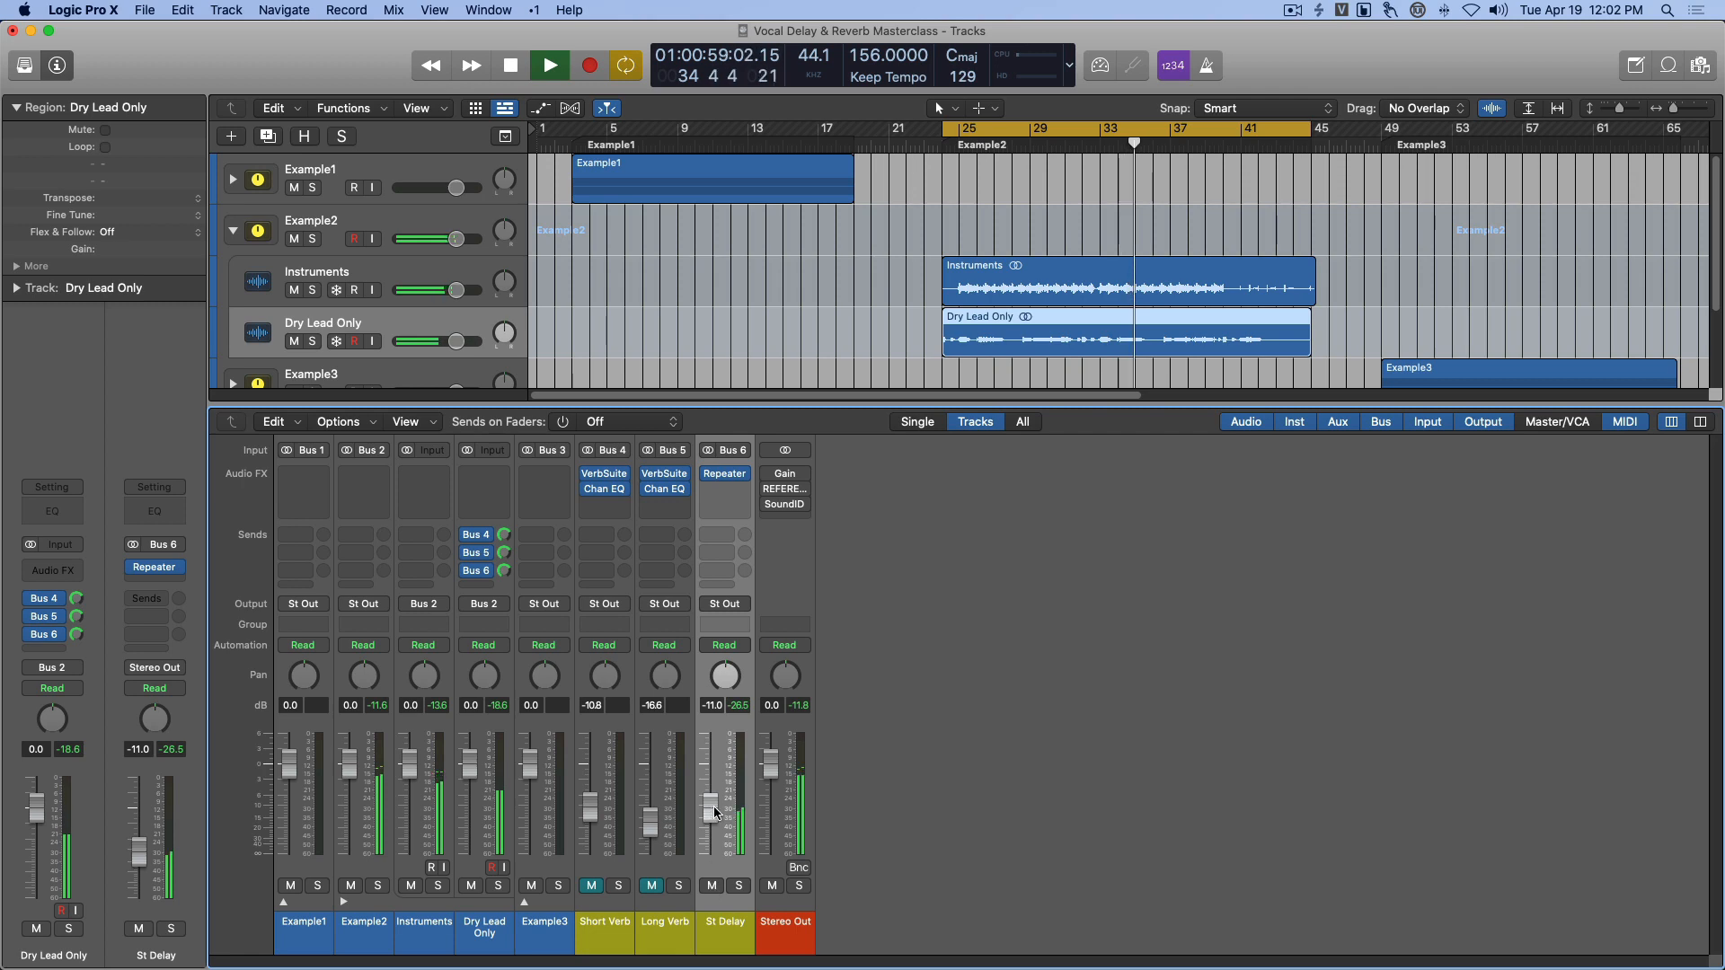
left_click(715, 889)
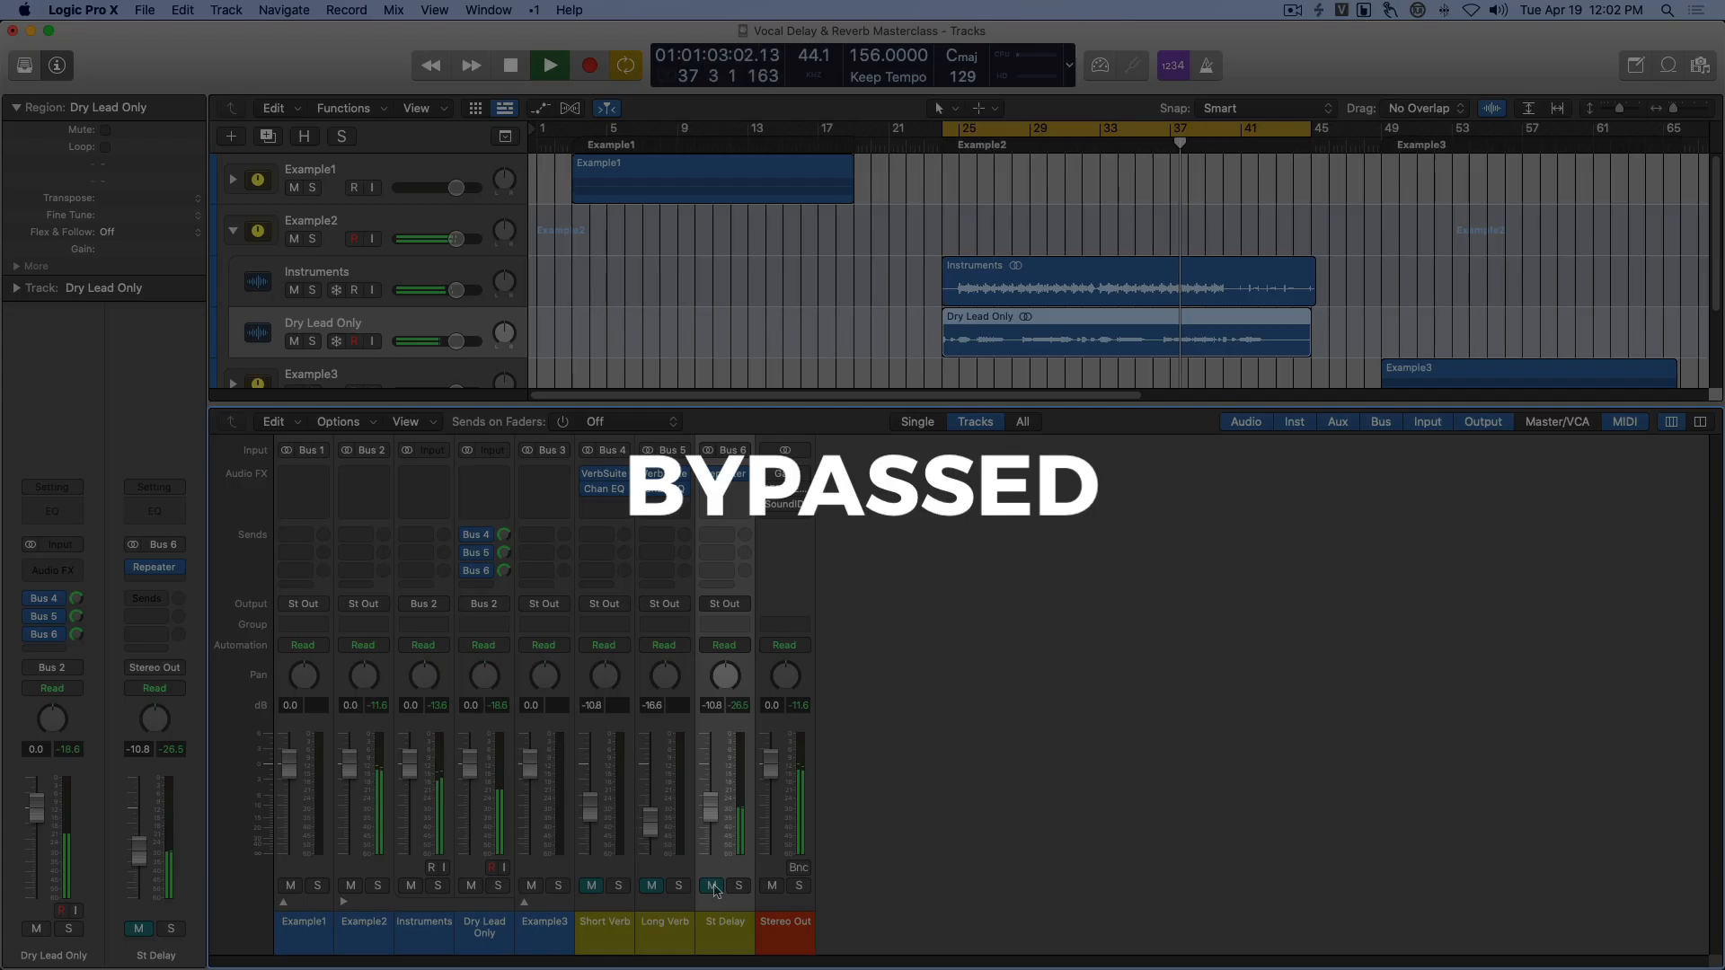
left_click(715, 888)
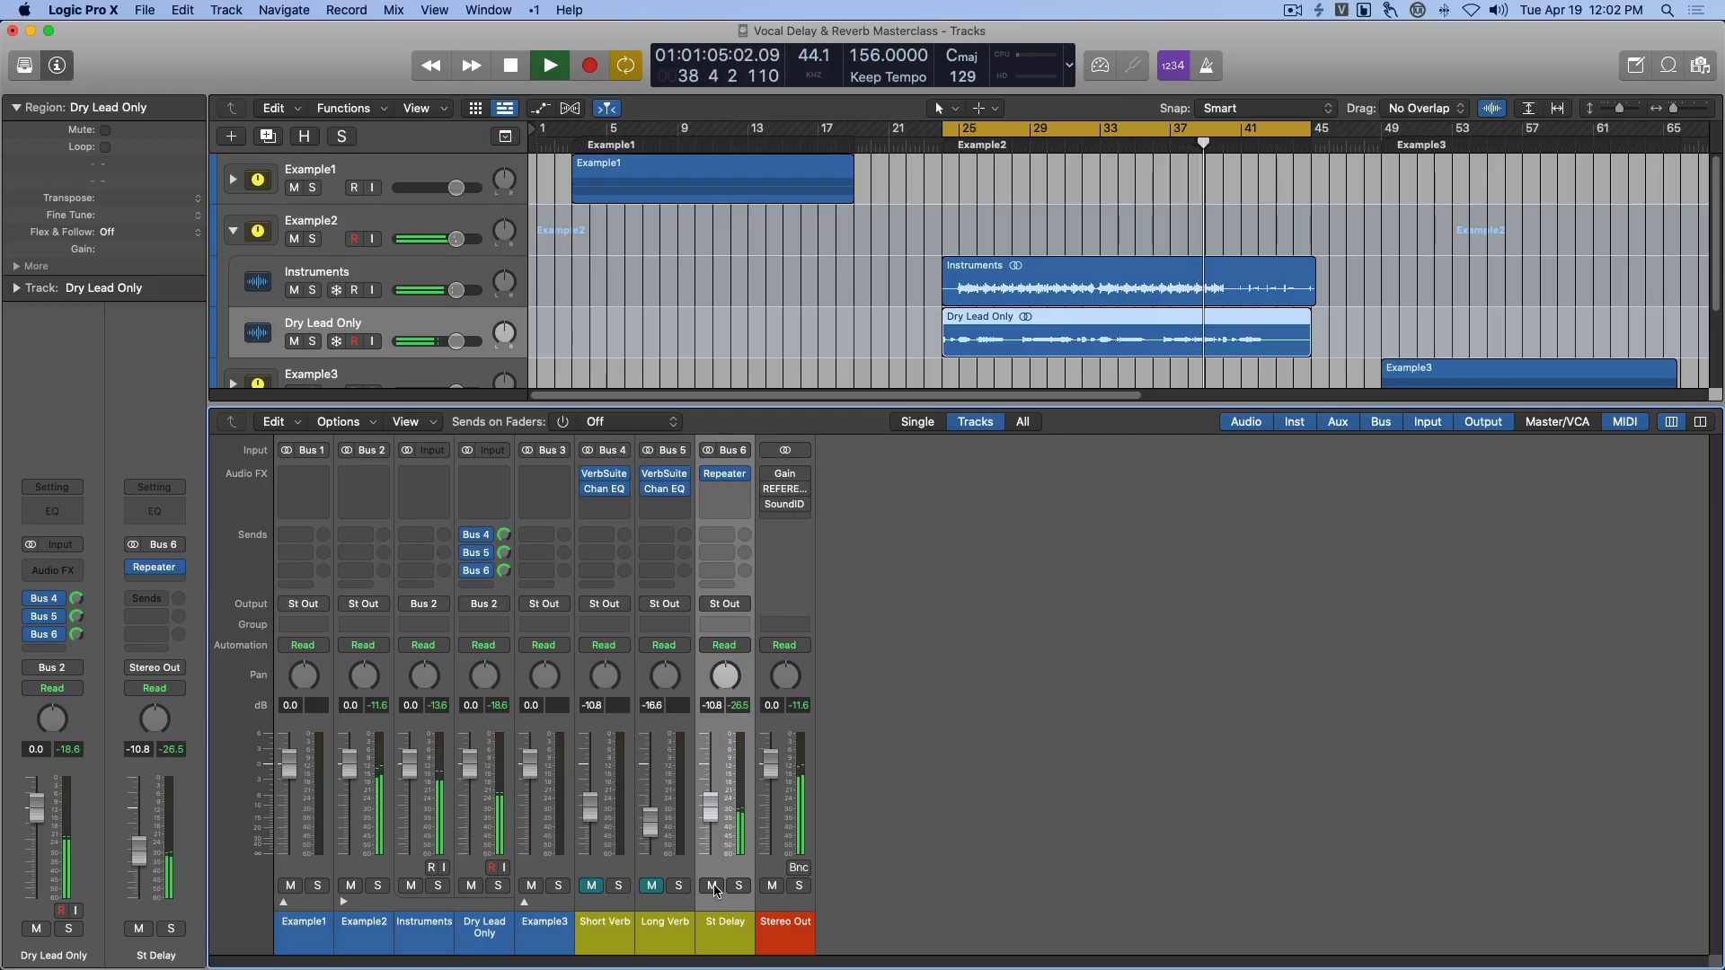
key("space")
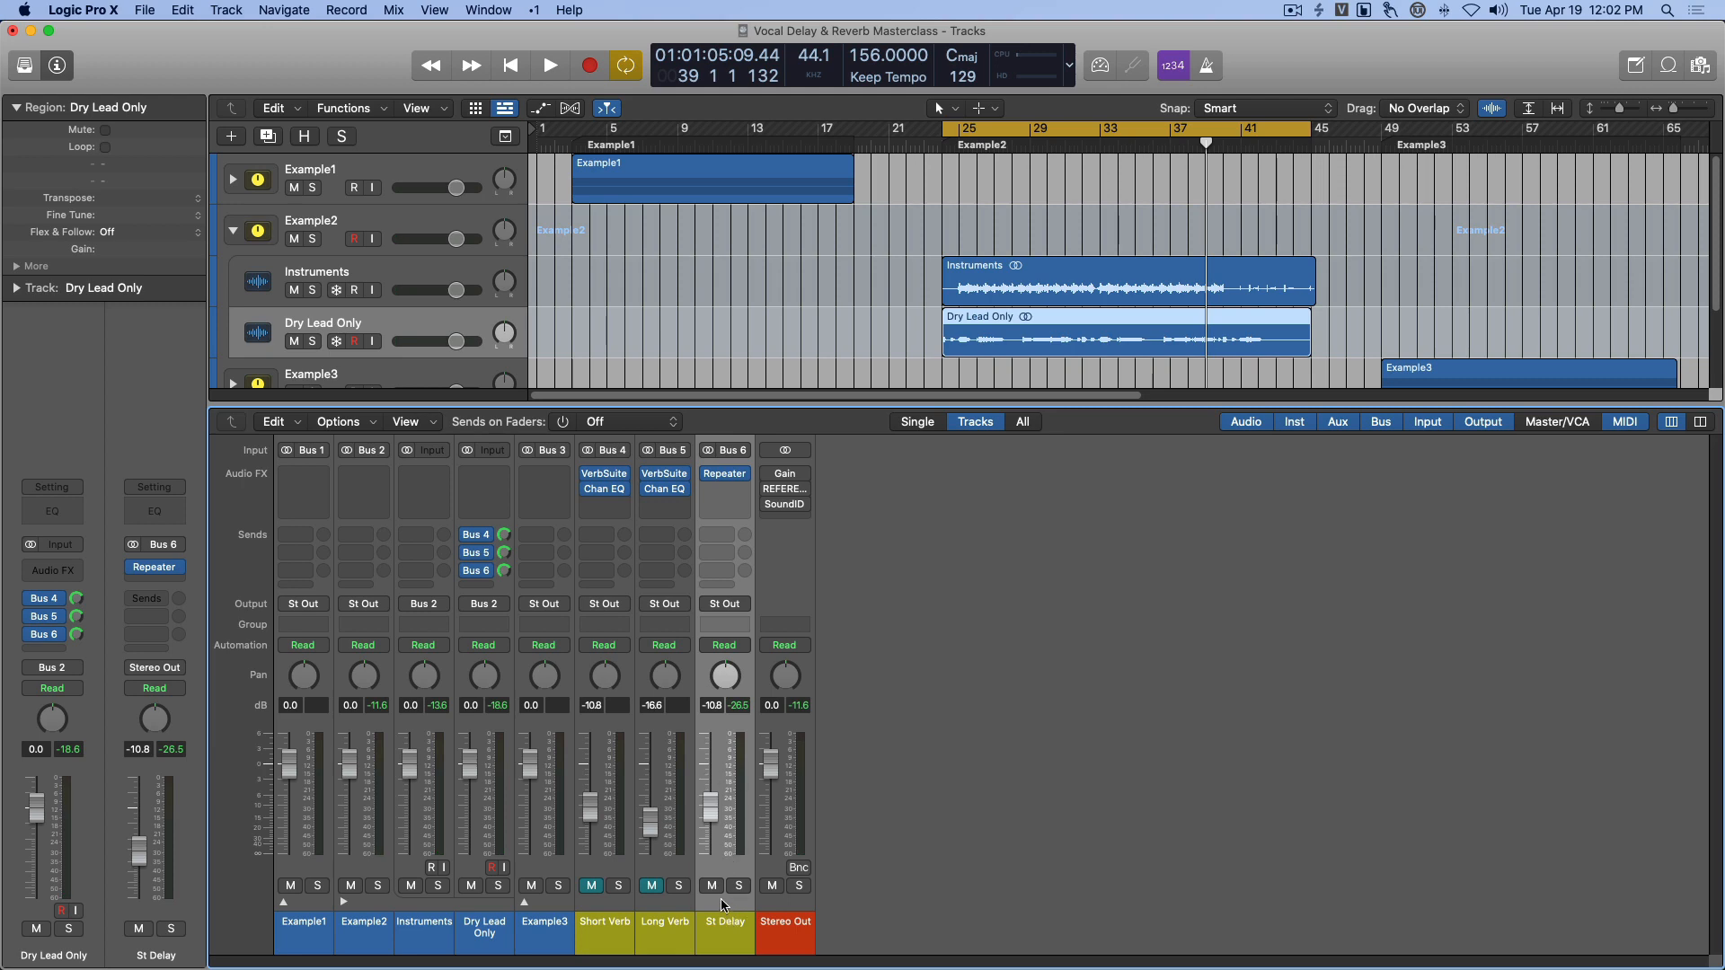
Switch the selection between the reverb channels and St Delay, ending on St Delay, and play the mix.
left_click(602, 927)
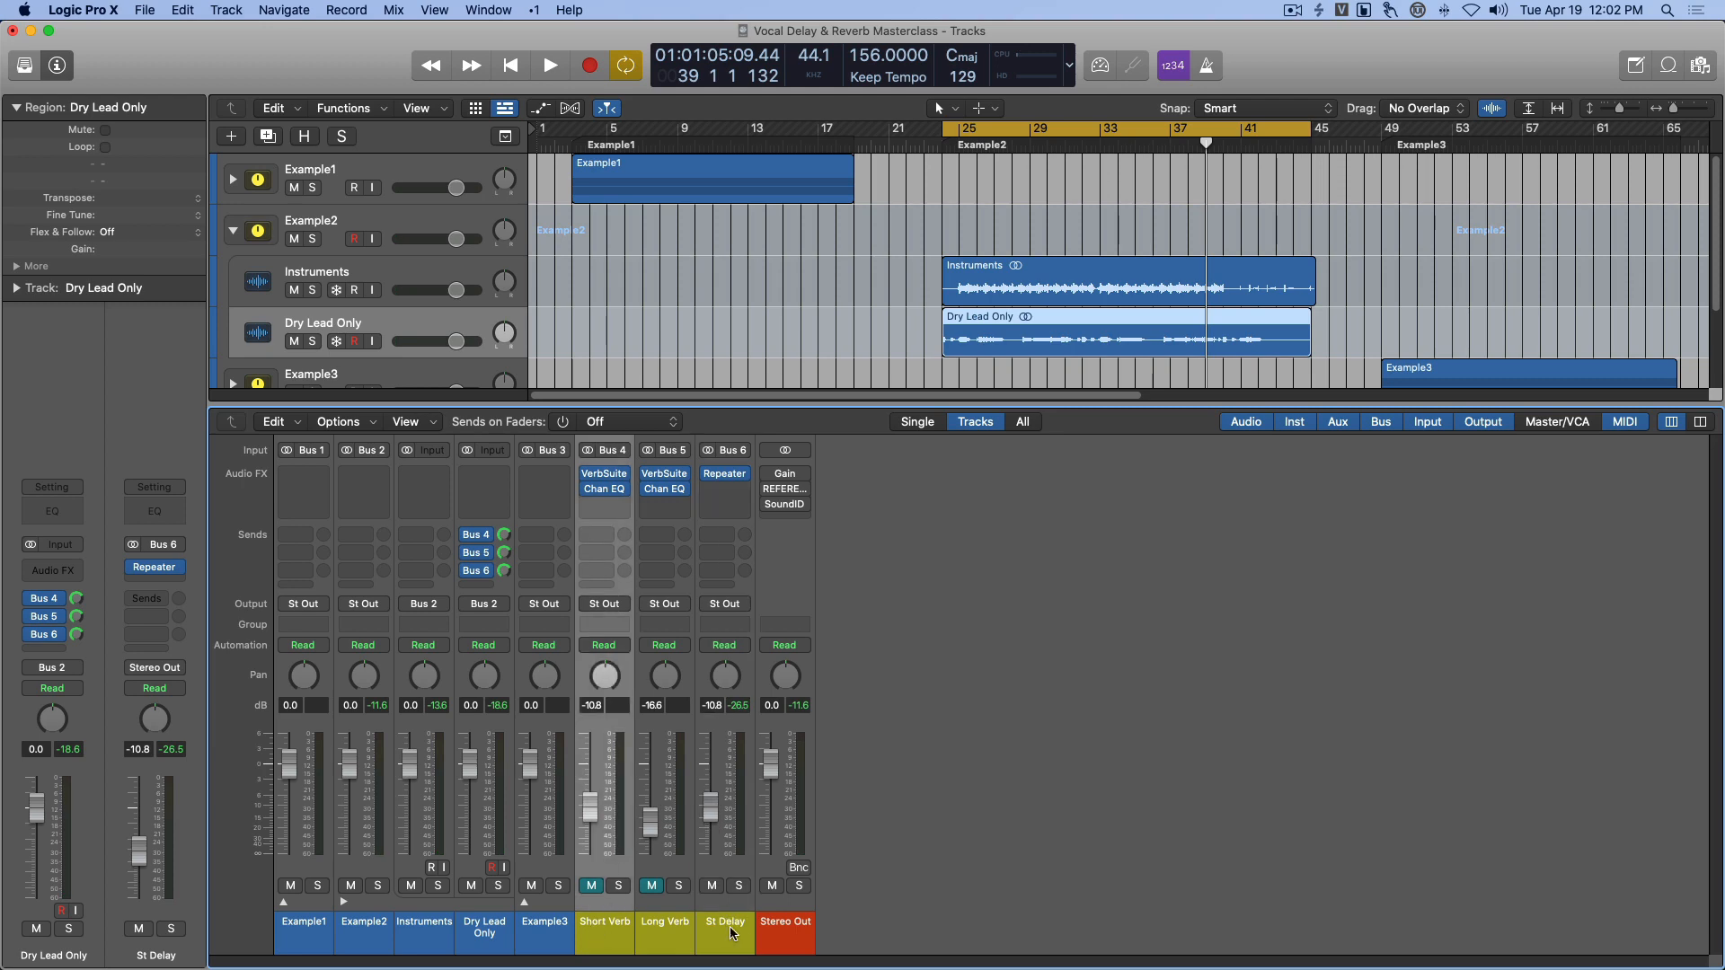
left_click(719, 942)
left_click(601, 926)
left_click(730, 936)
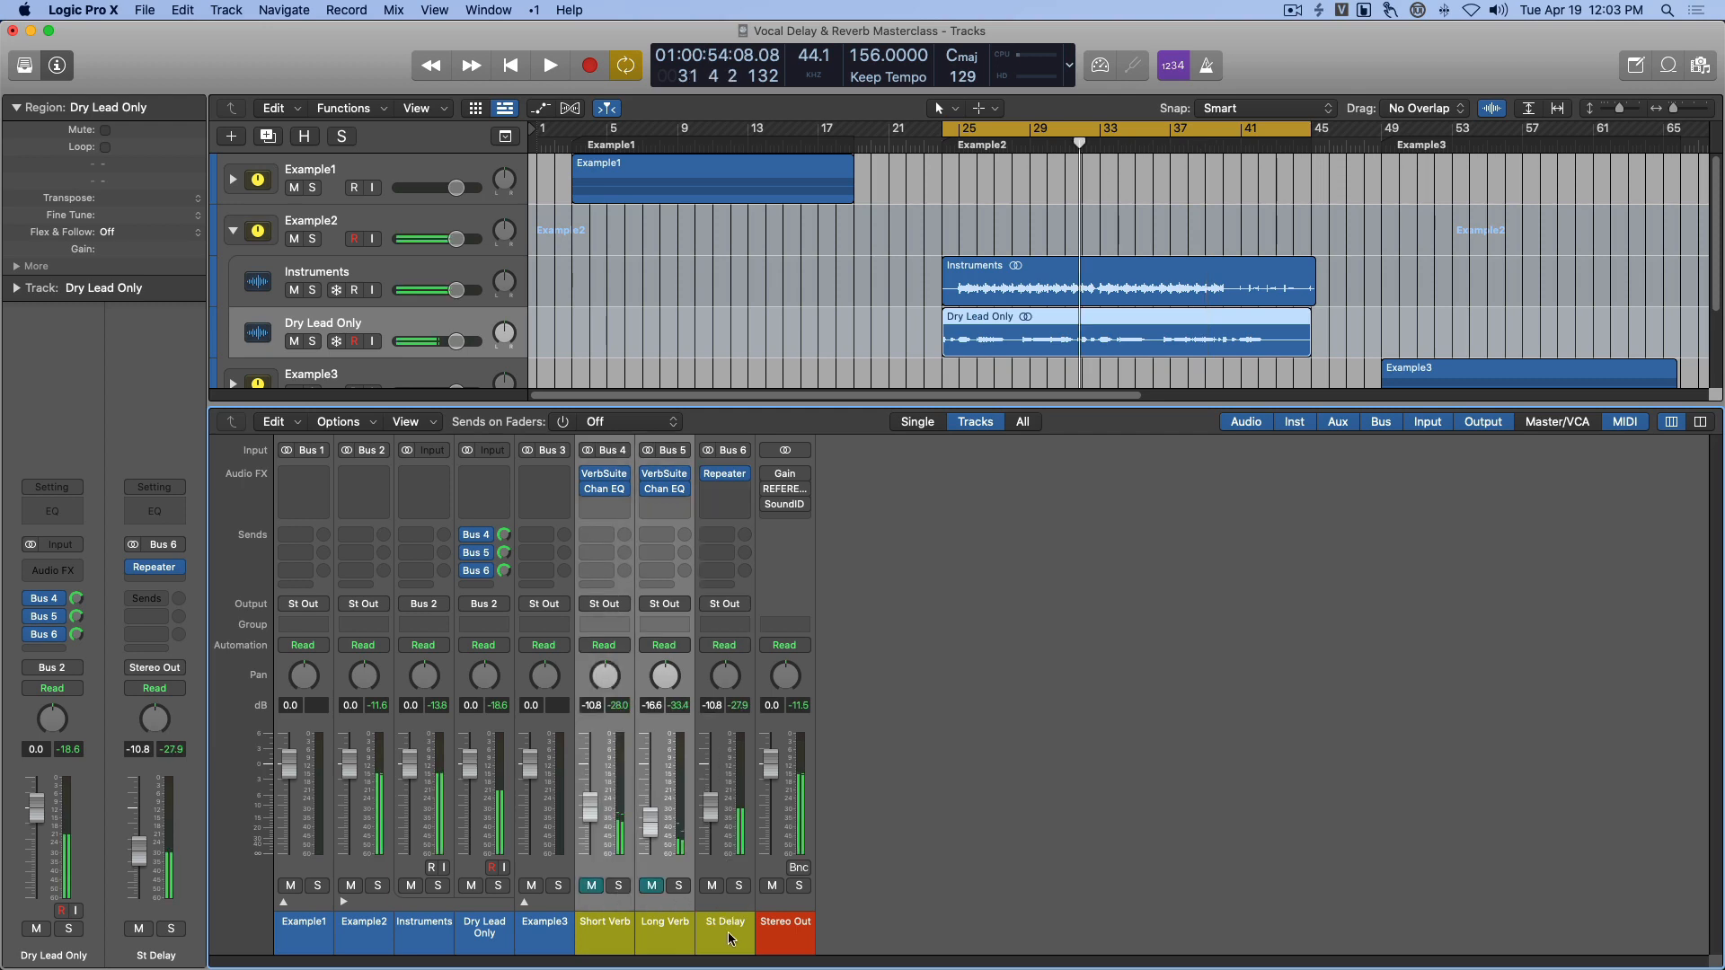
left_click(719, 926)
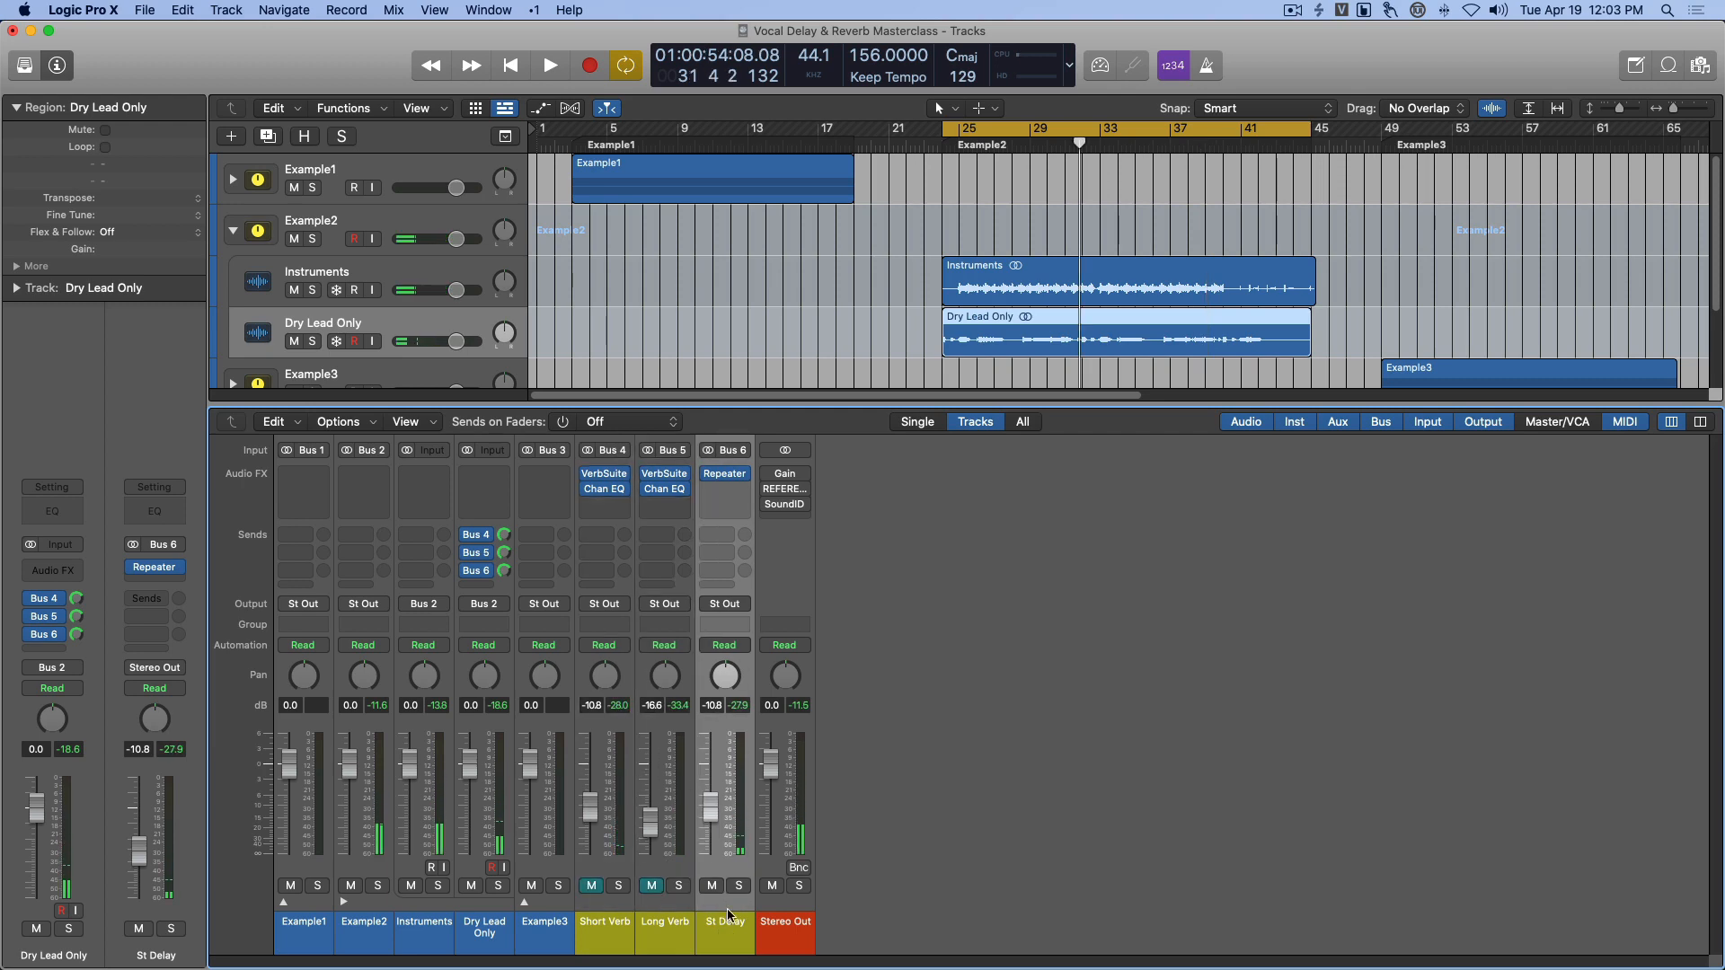
key("space")
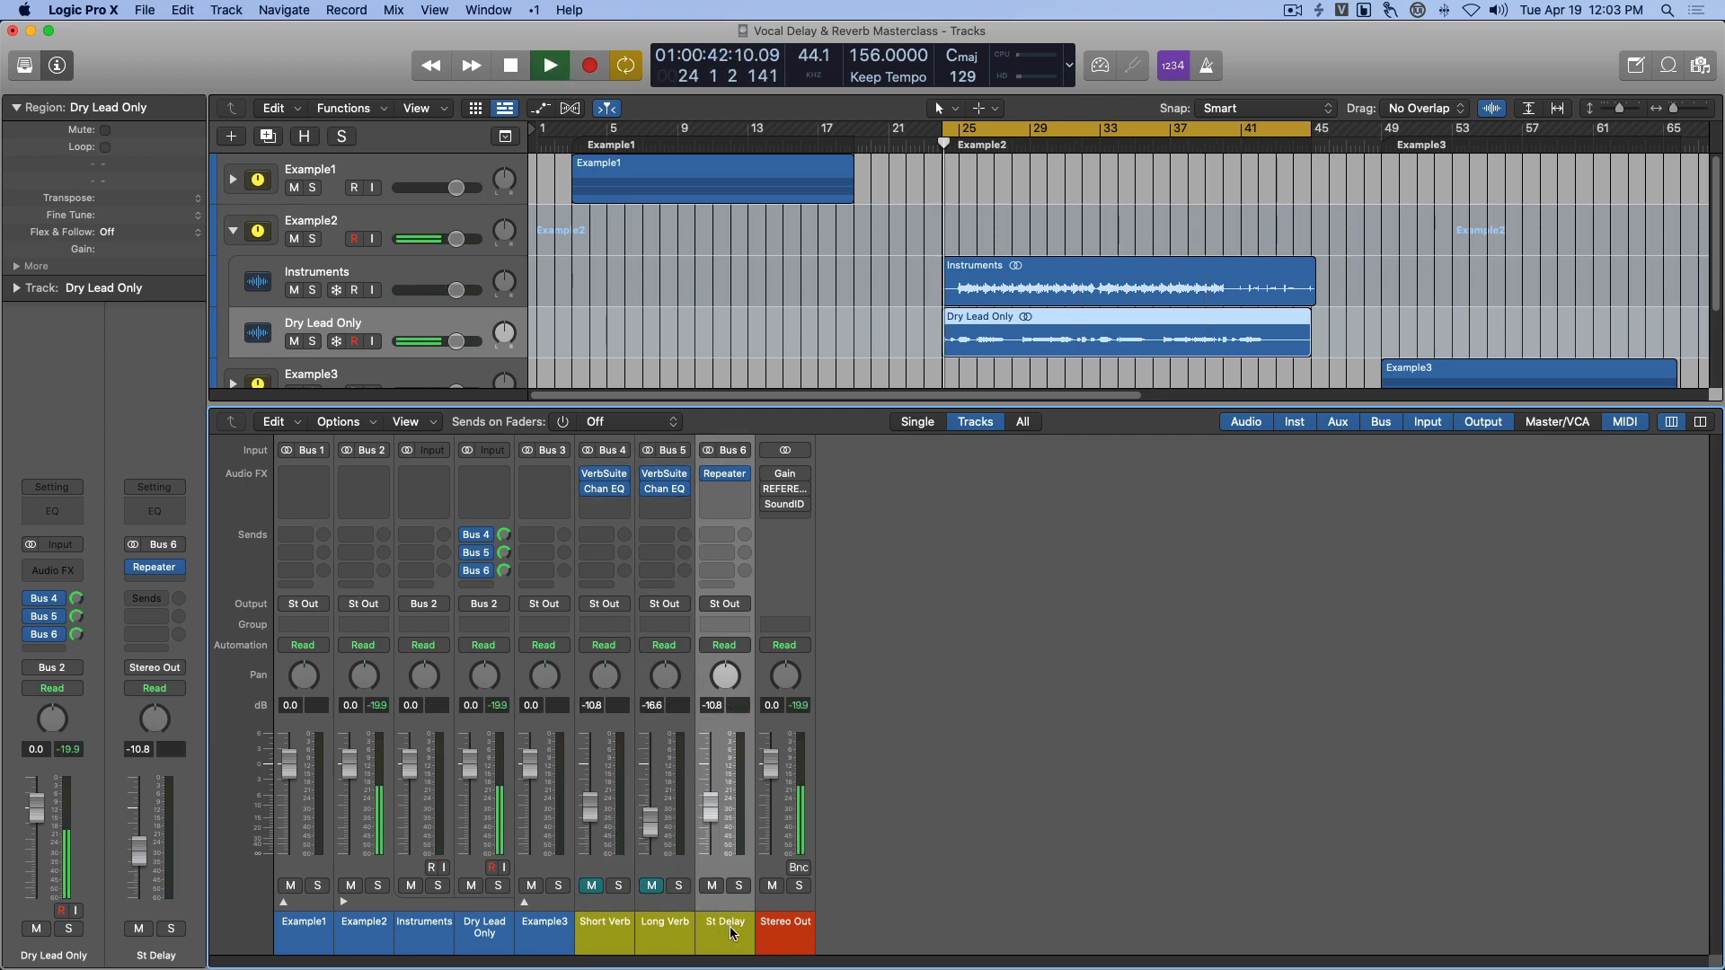
Open the Repeater plug-in on St Delay, stop playback and reposition the plug-in window.
left_click(724, 473)
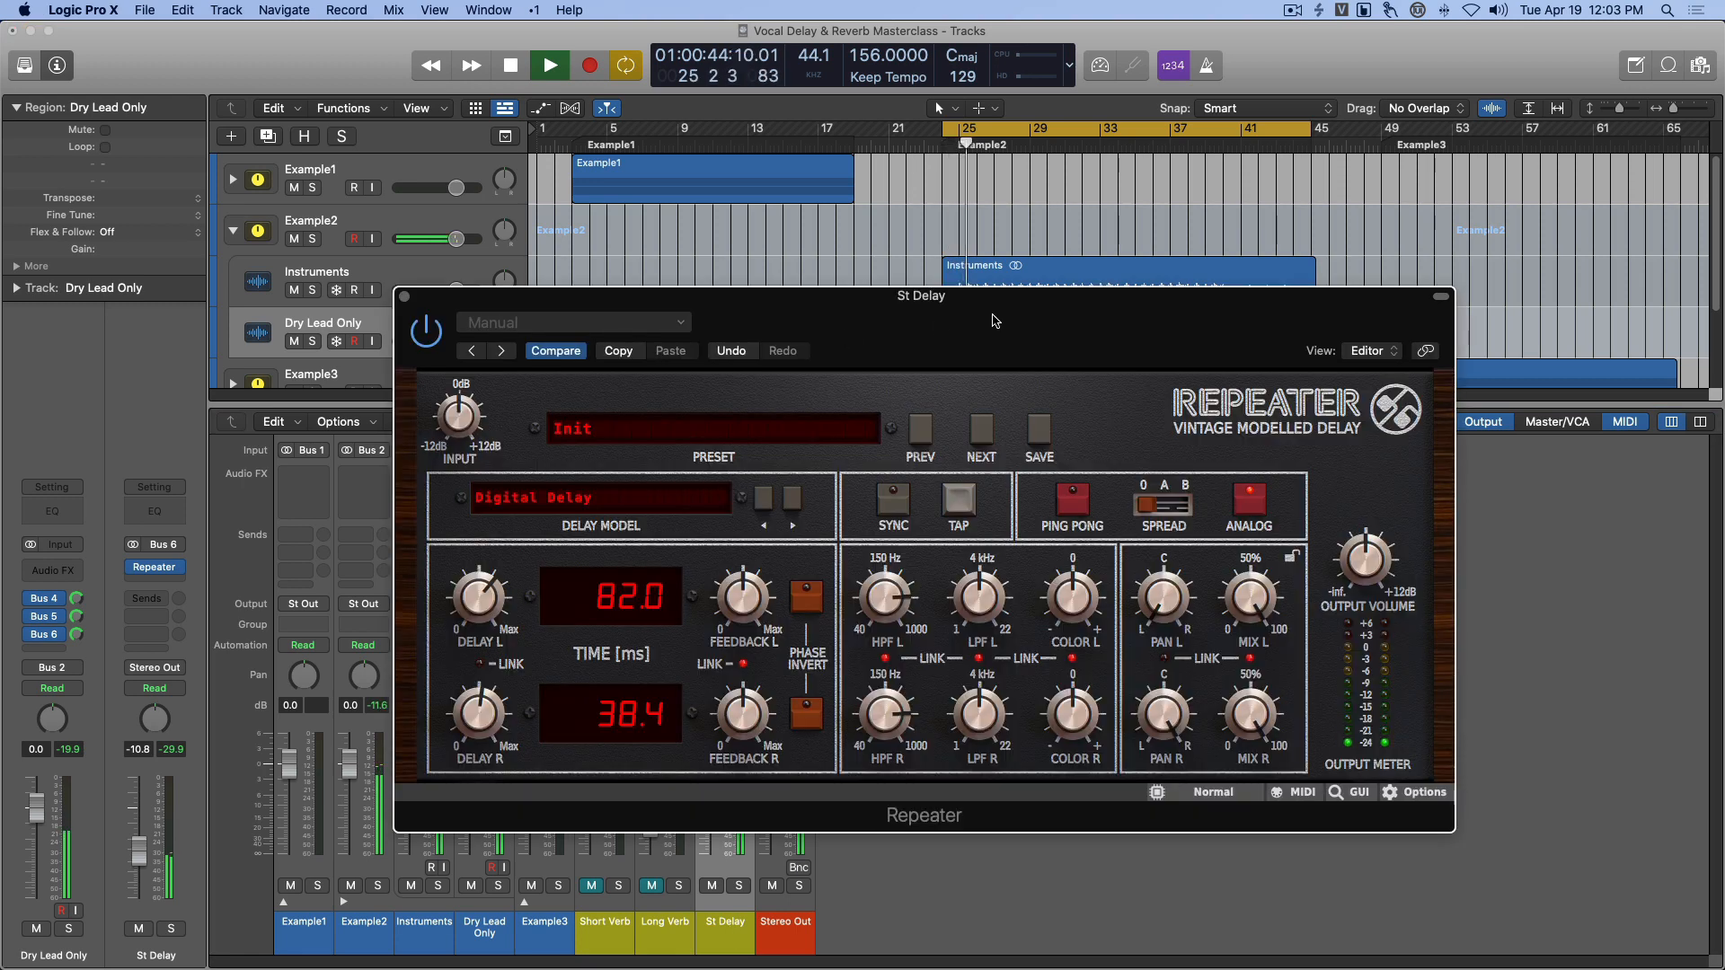
left_click_drag(641, 368, 512, 354)
key("space")
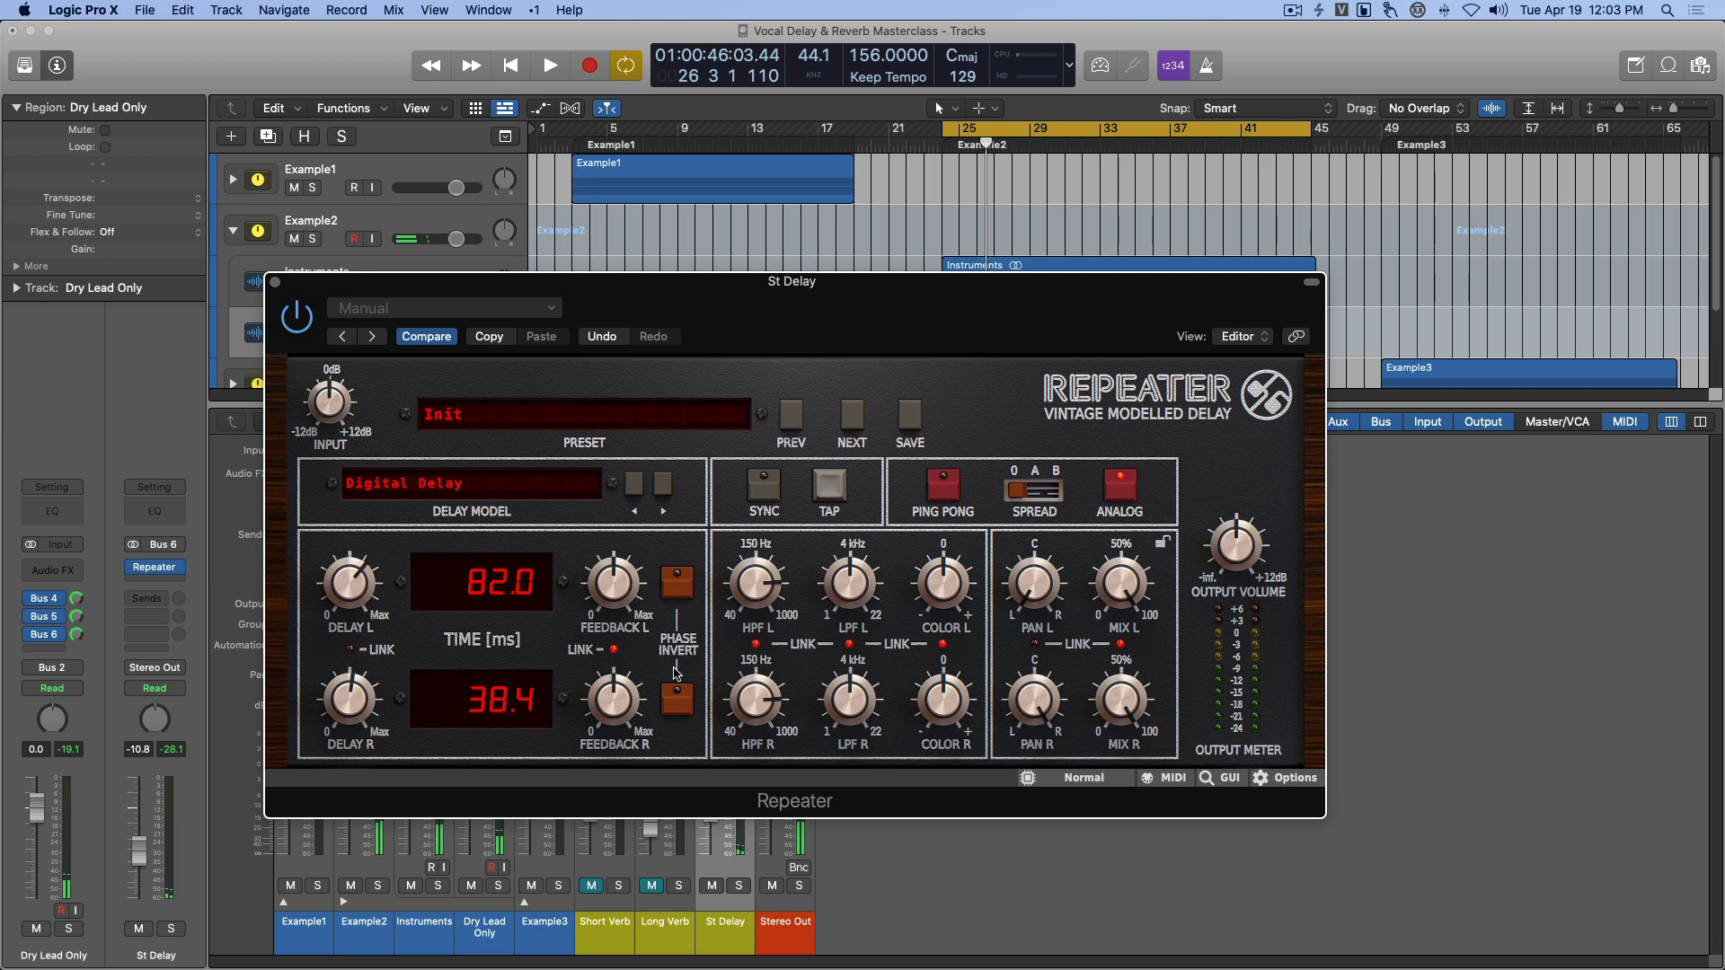
left_click_drag(884, 312, 925, 263)
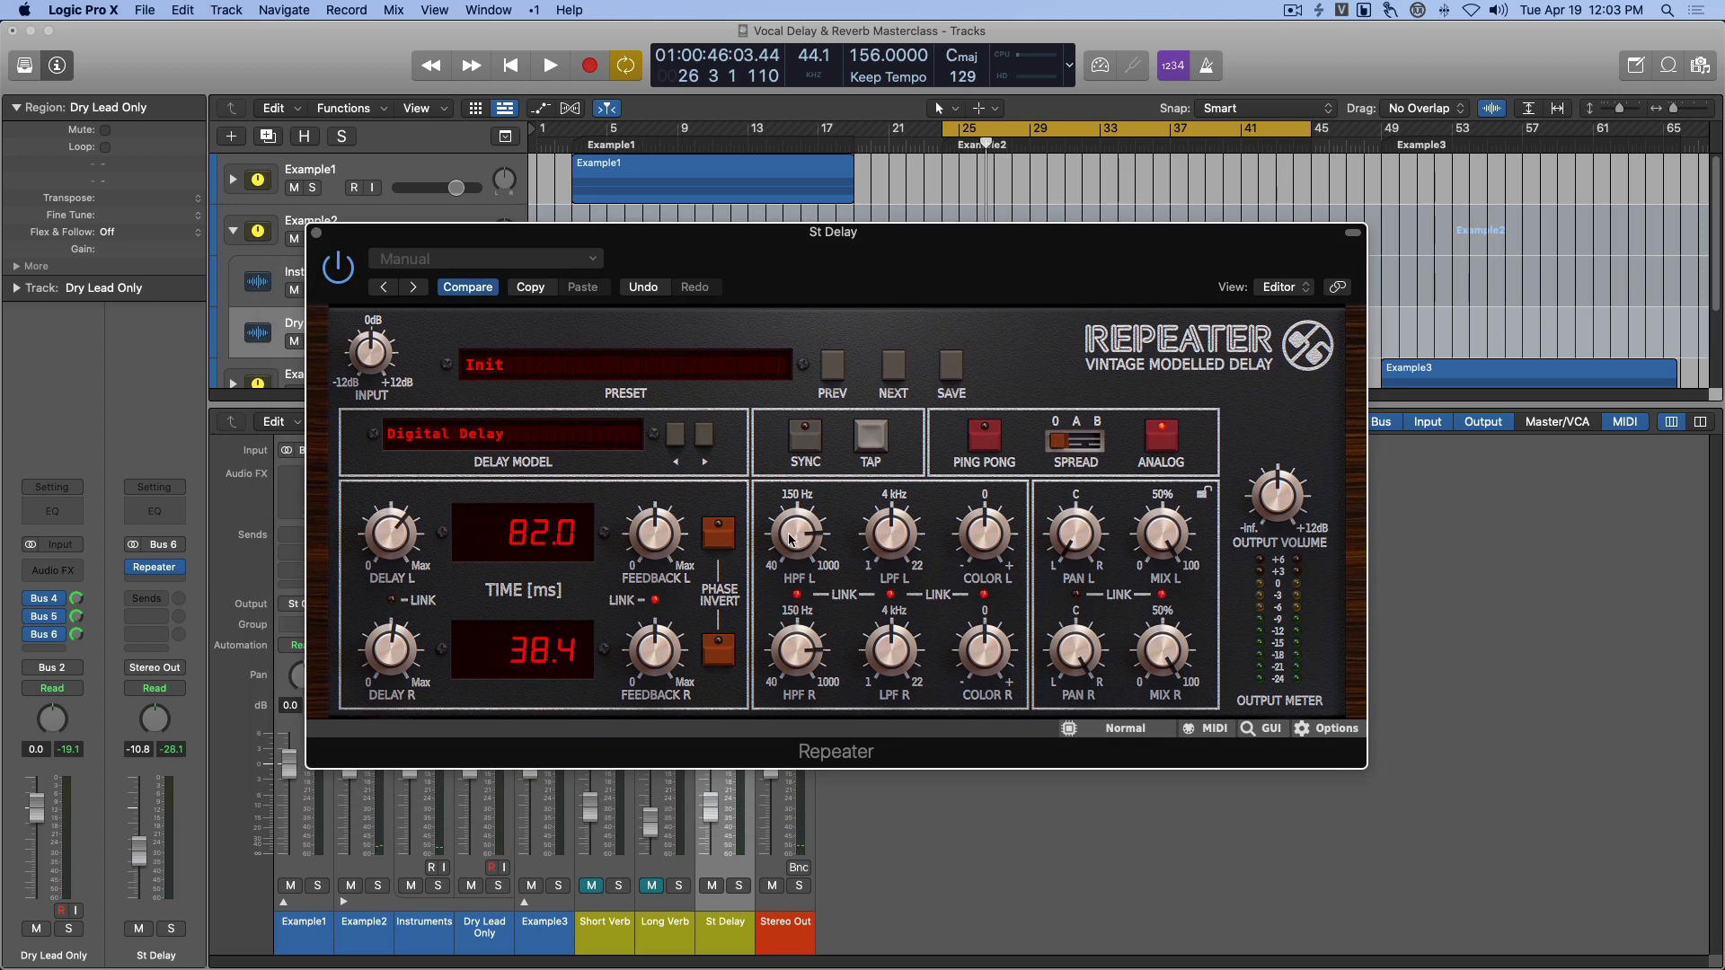
Sweep Repeater's high-pass filter down to 40 Hz and back up, and open the low-pass filter to 22 kHz.
left_click_drag(802, 536, 770, 493)
left_click_drag(879, 536, 805, 550)
left_click(316, 234)
left_click(728, 483)
left_click_drag(819, 550, 912, 830)
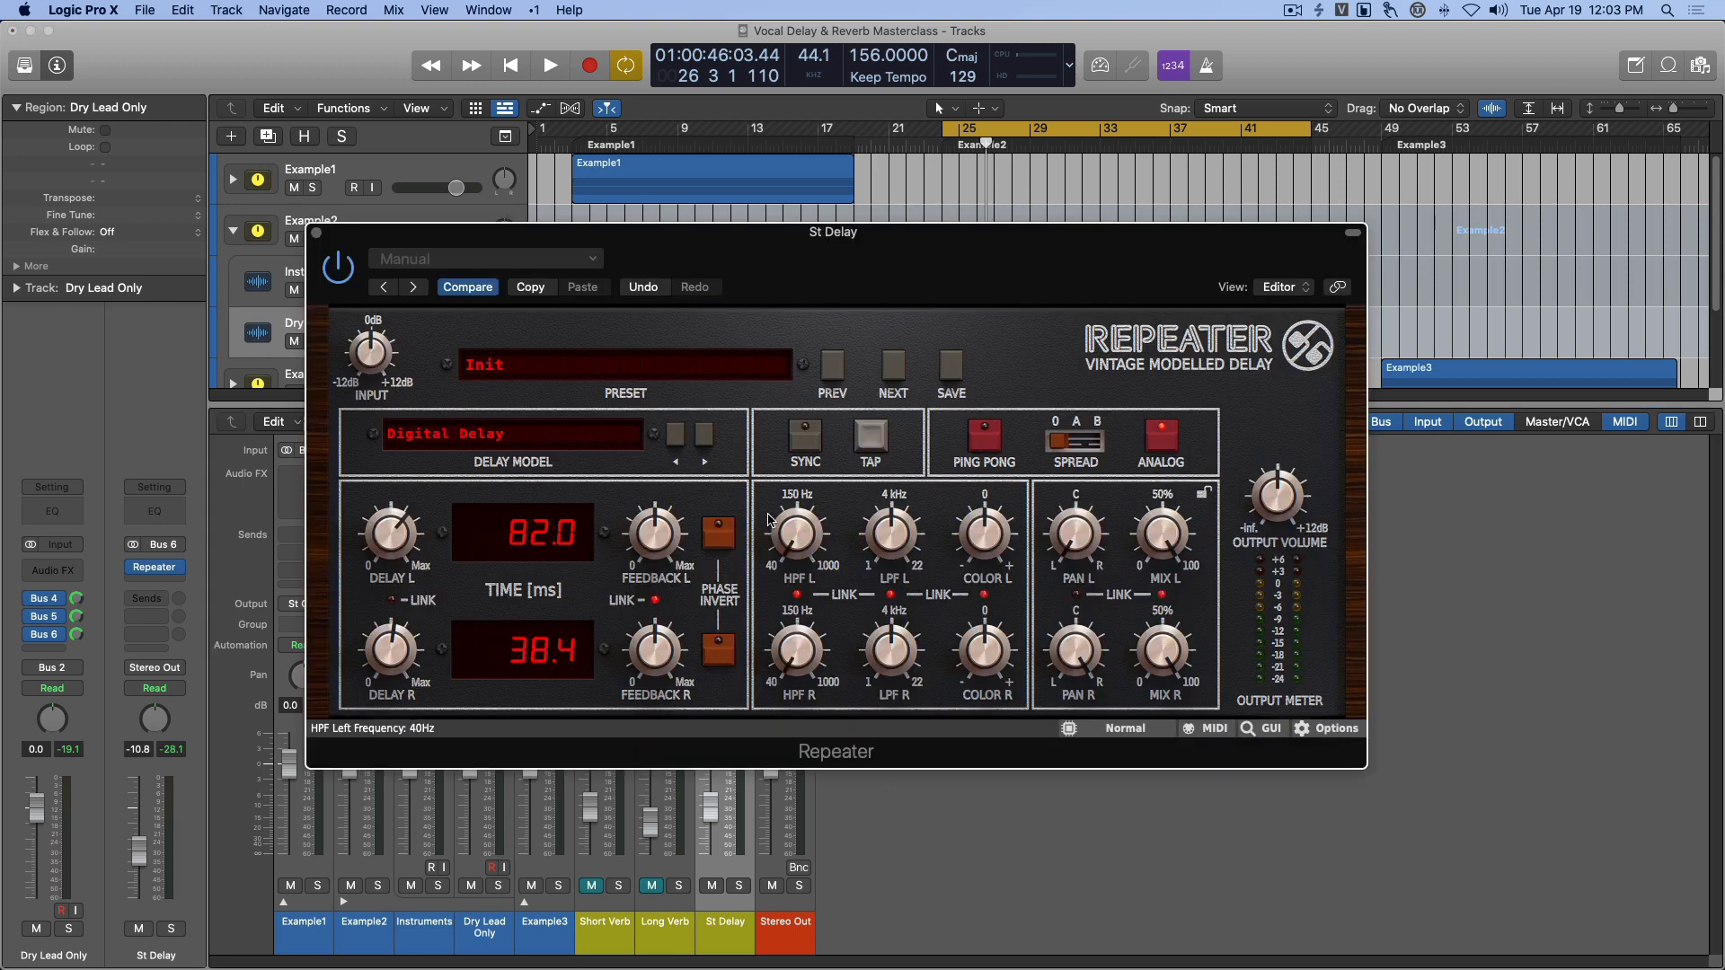
left_click_drag(806, 554, 787, 392)
left_click_drag(896, 540, 853, 285)
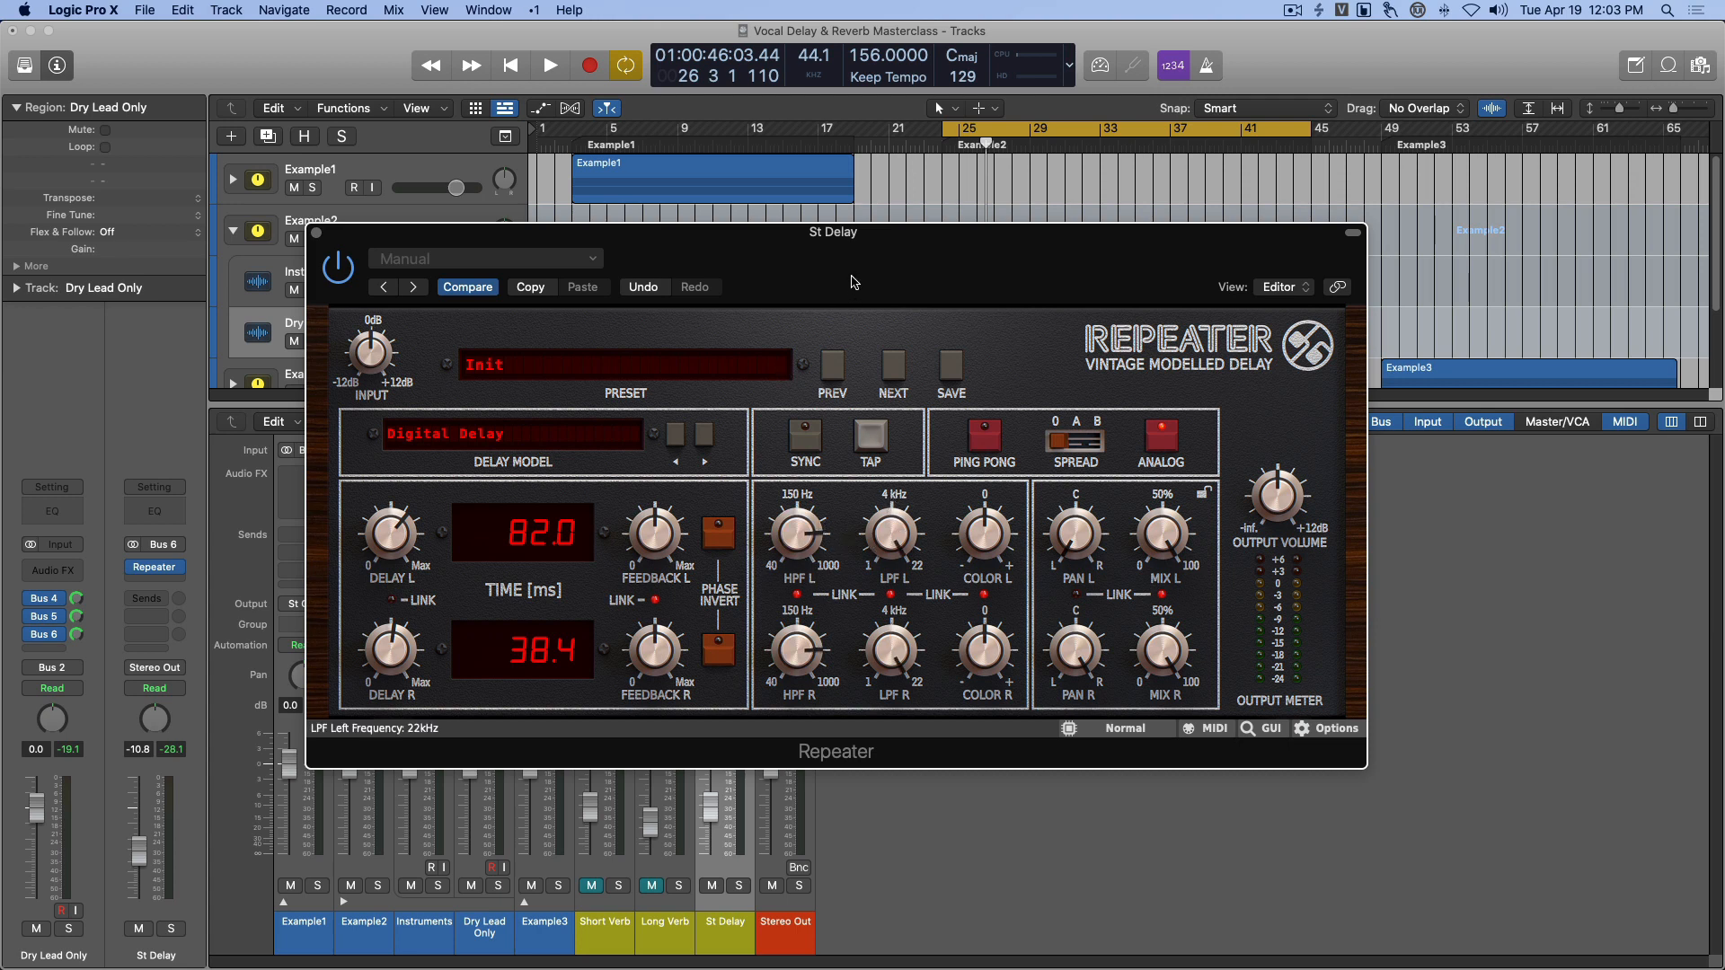
Lower Repeater's low-pass filter to about 2.15 kHz during playback and close the plug-in window.
key("space")
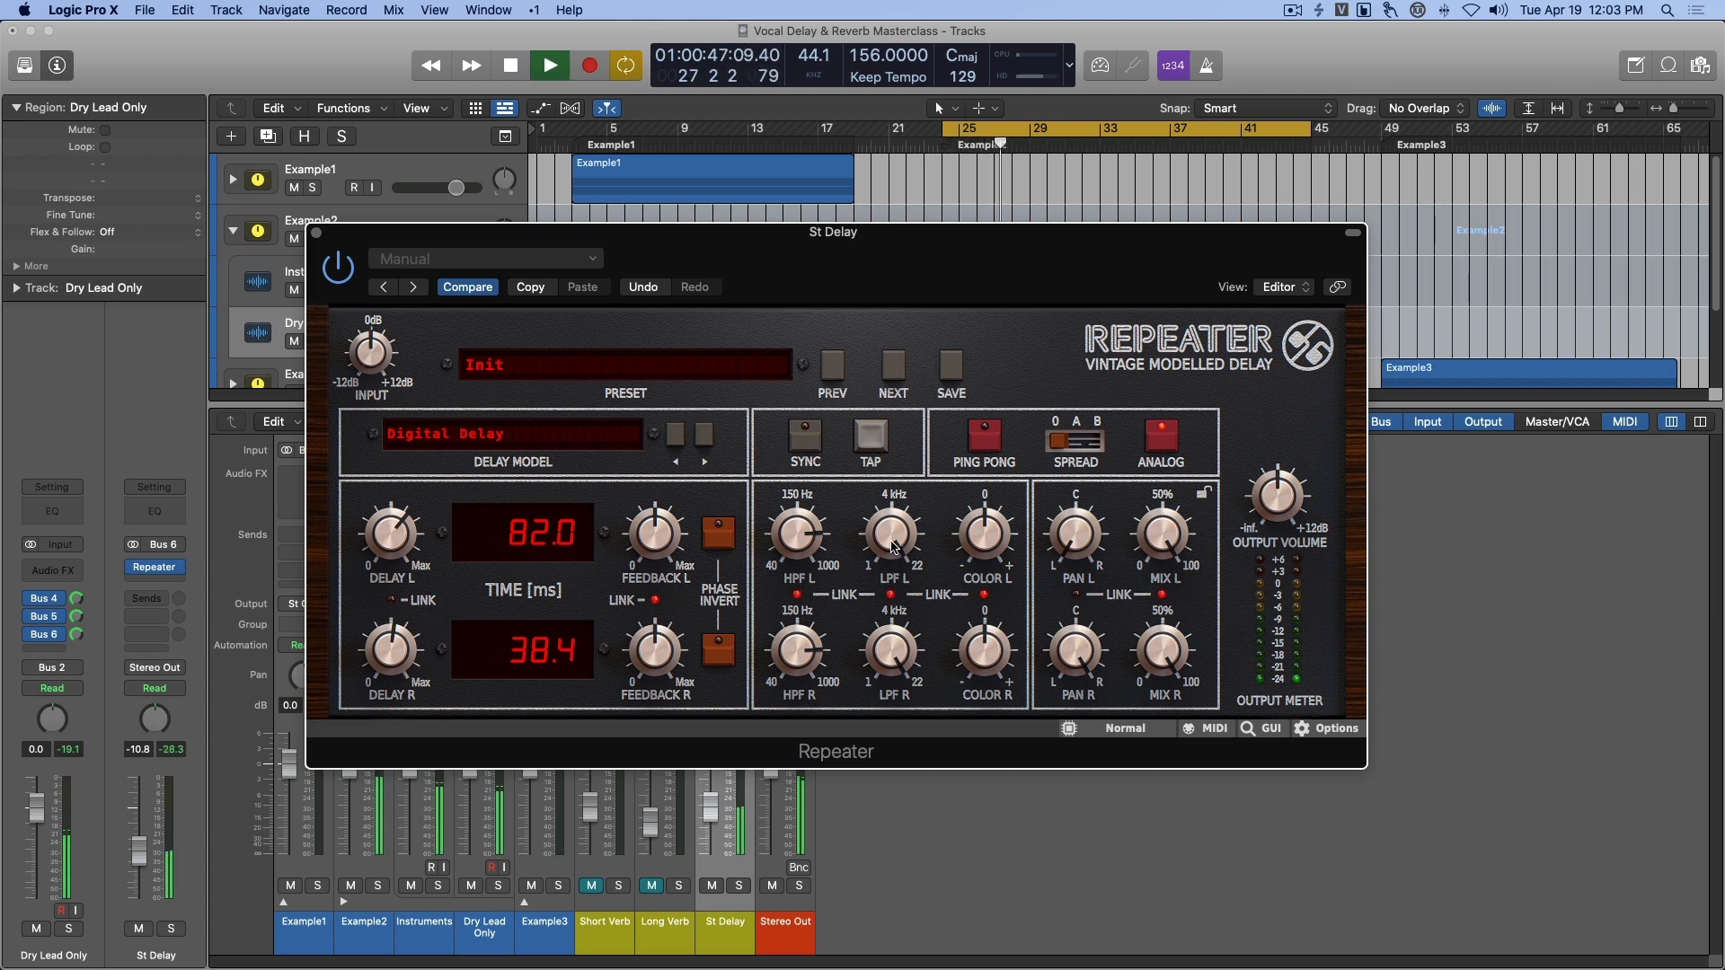
key("space")
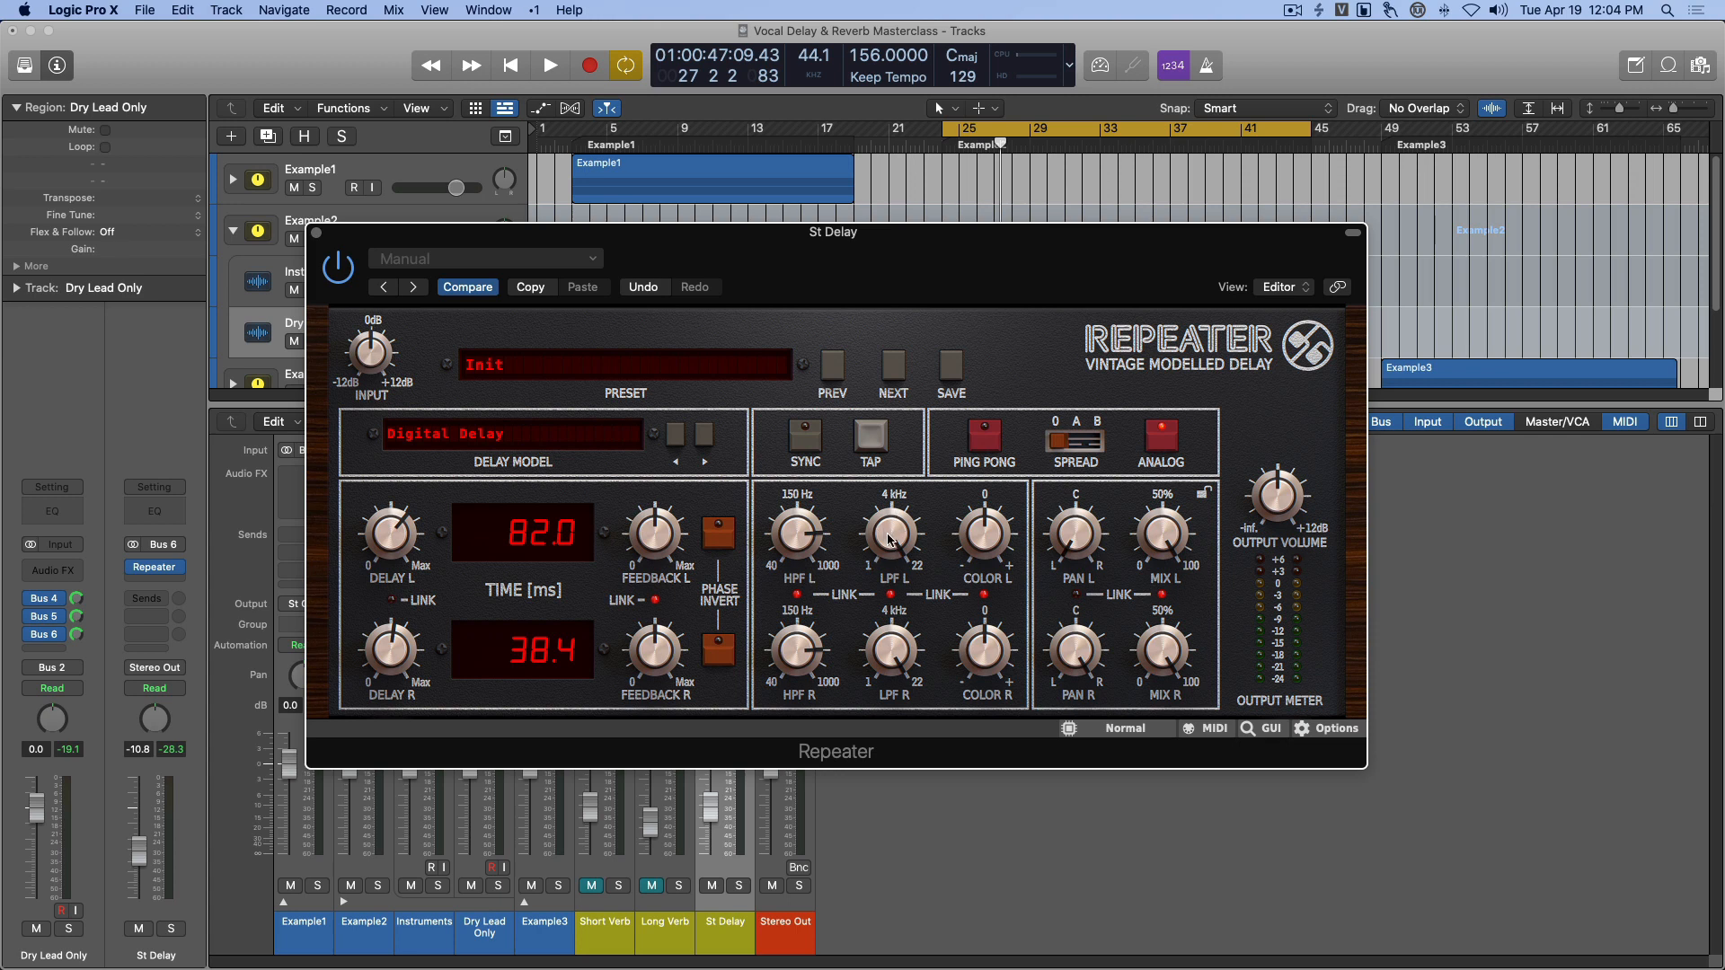
key("space")
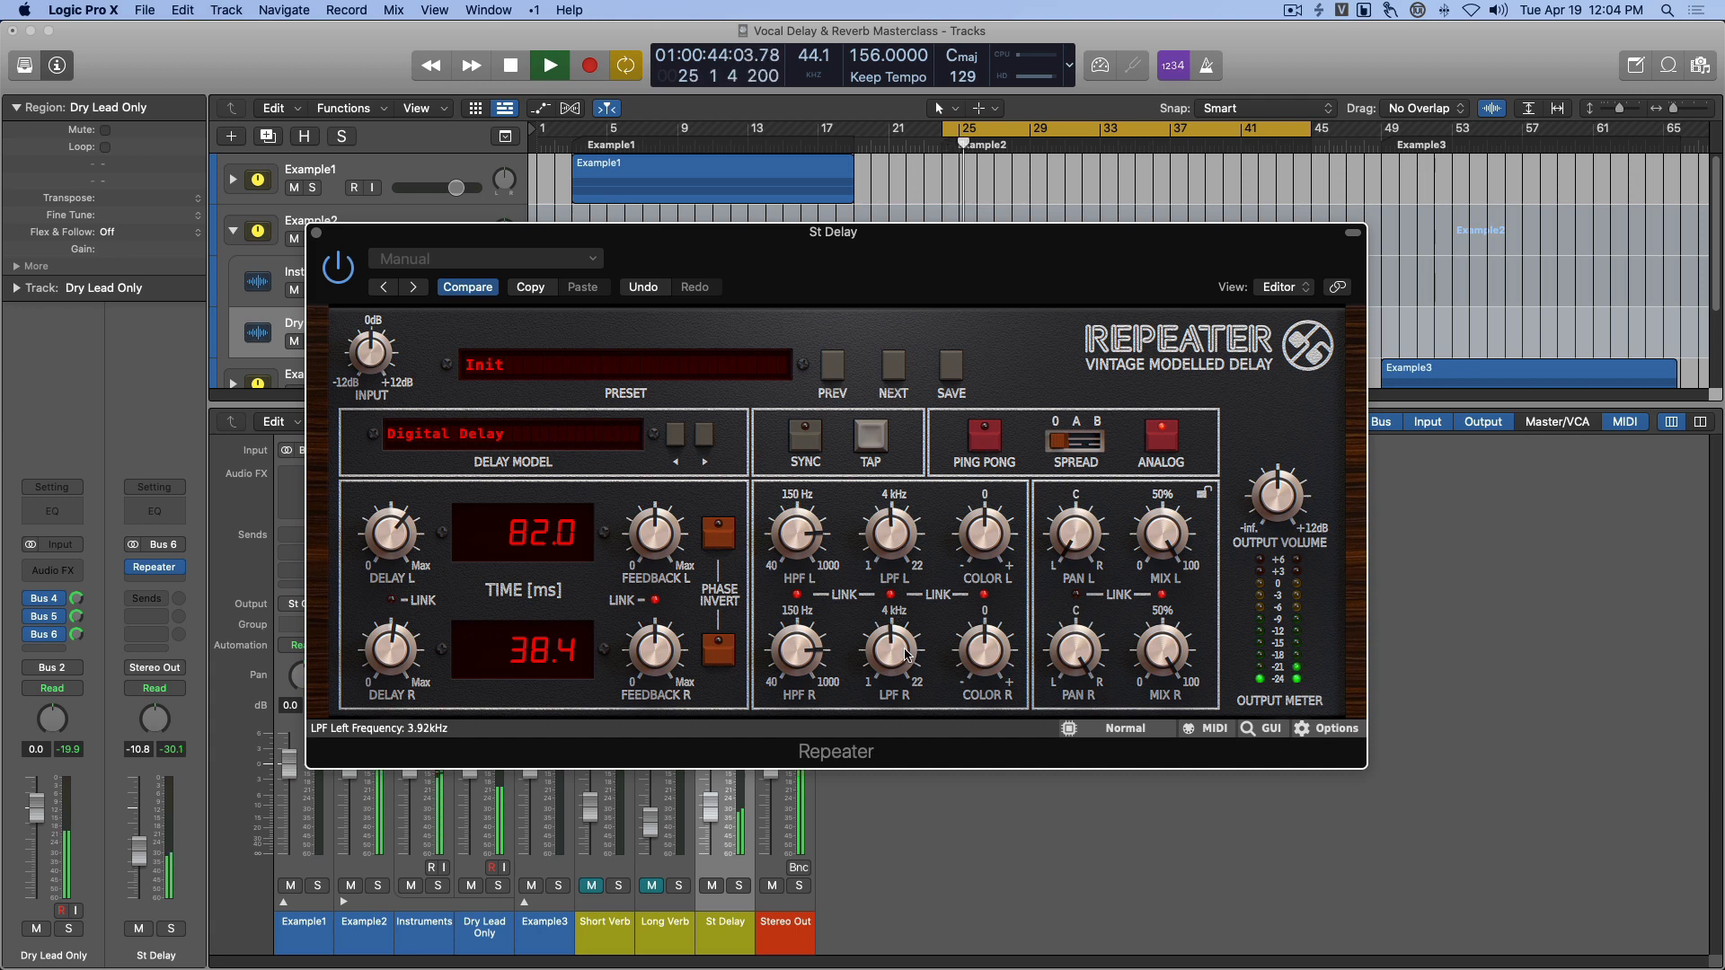
left_click_drag(898, 543, 905, 591)
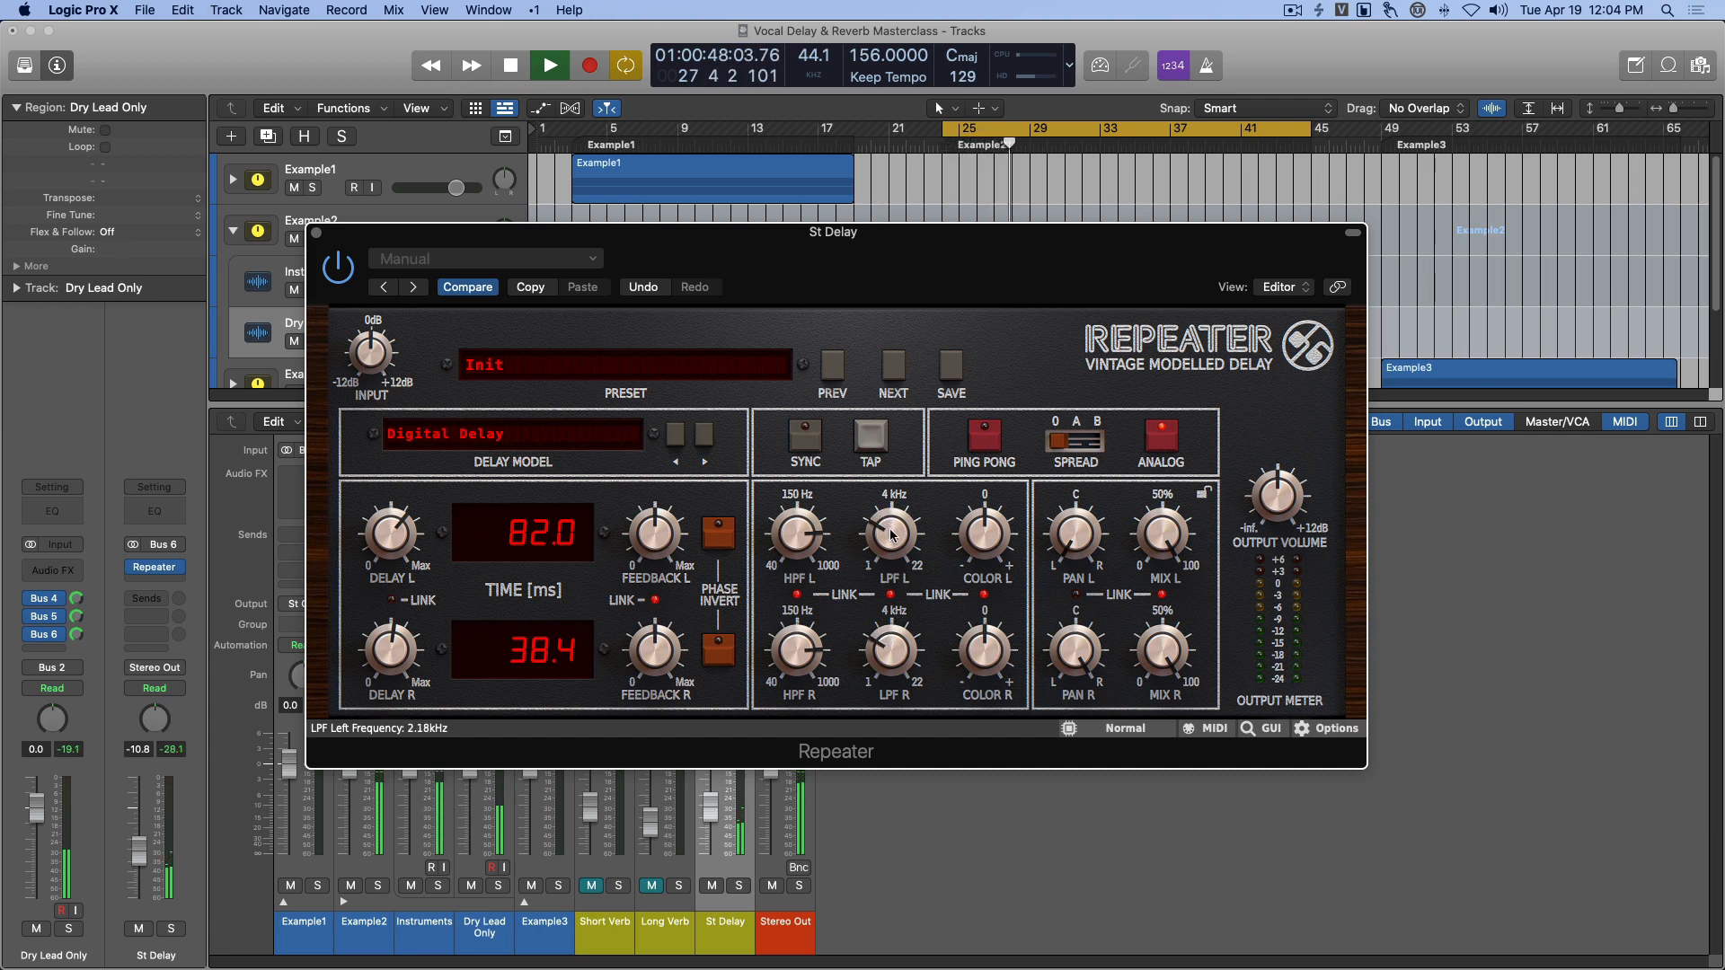
mouse_move(892, 535)
left_mouse_down()
mouse_move(894, 491)
mouse_move(899, 537)
left_mouse_up()
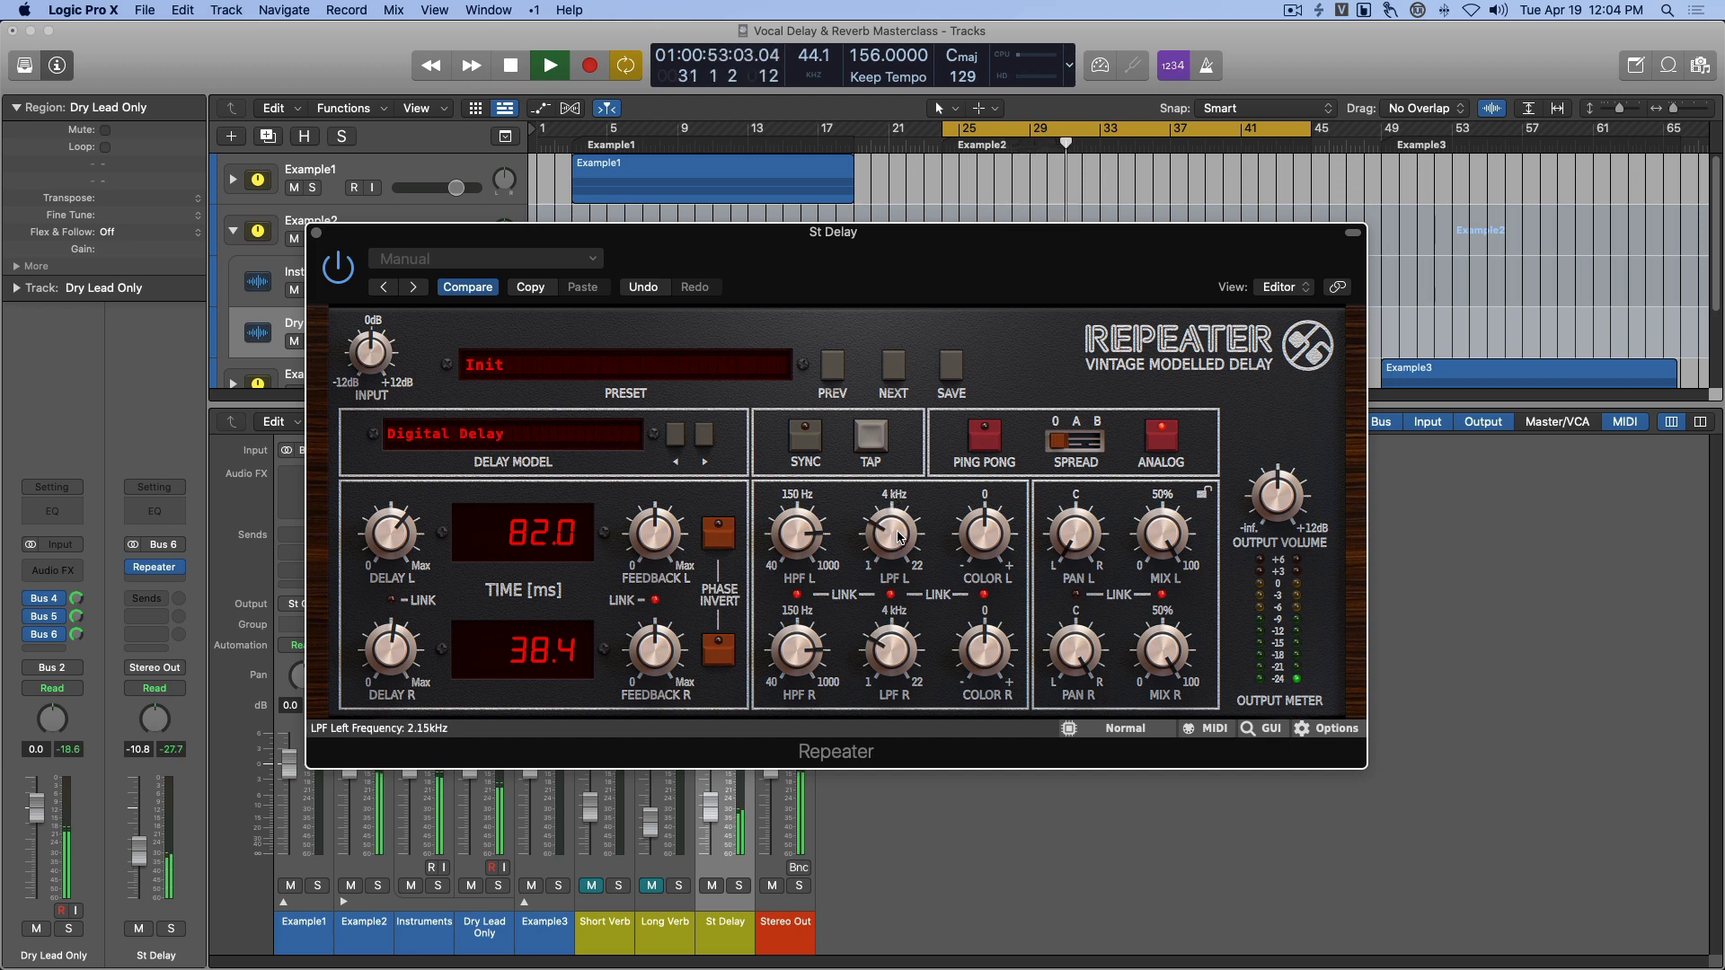
left_click(317, 236)
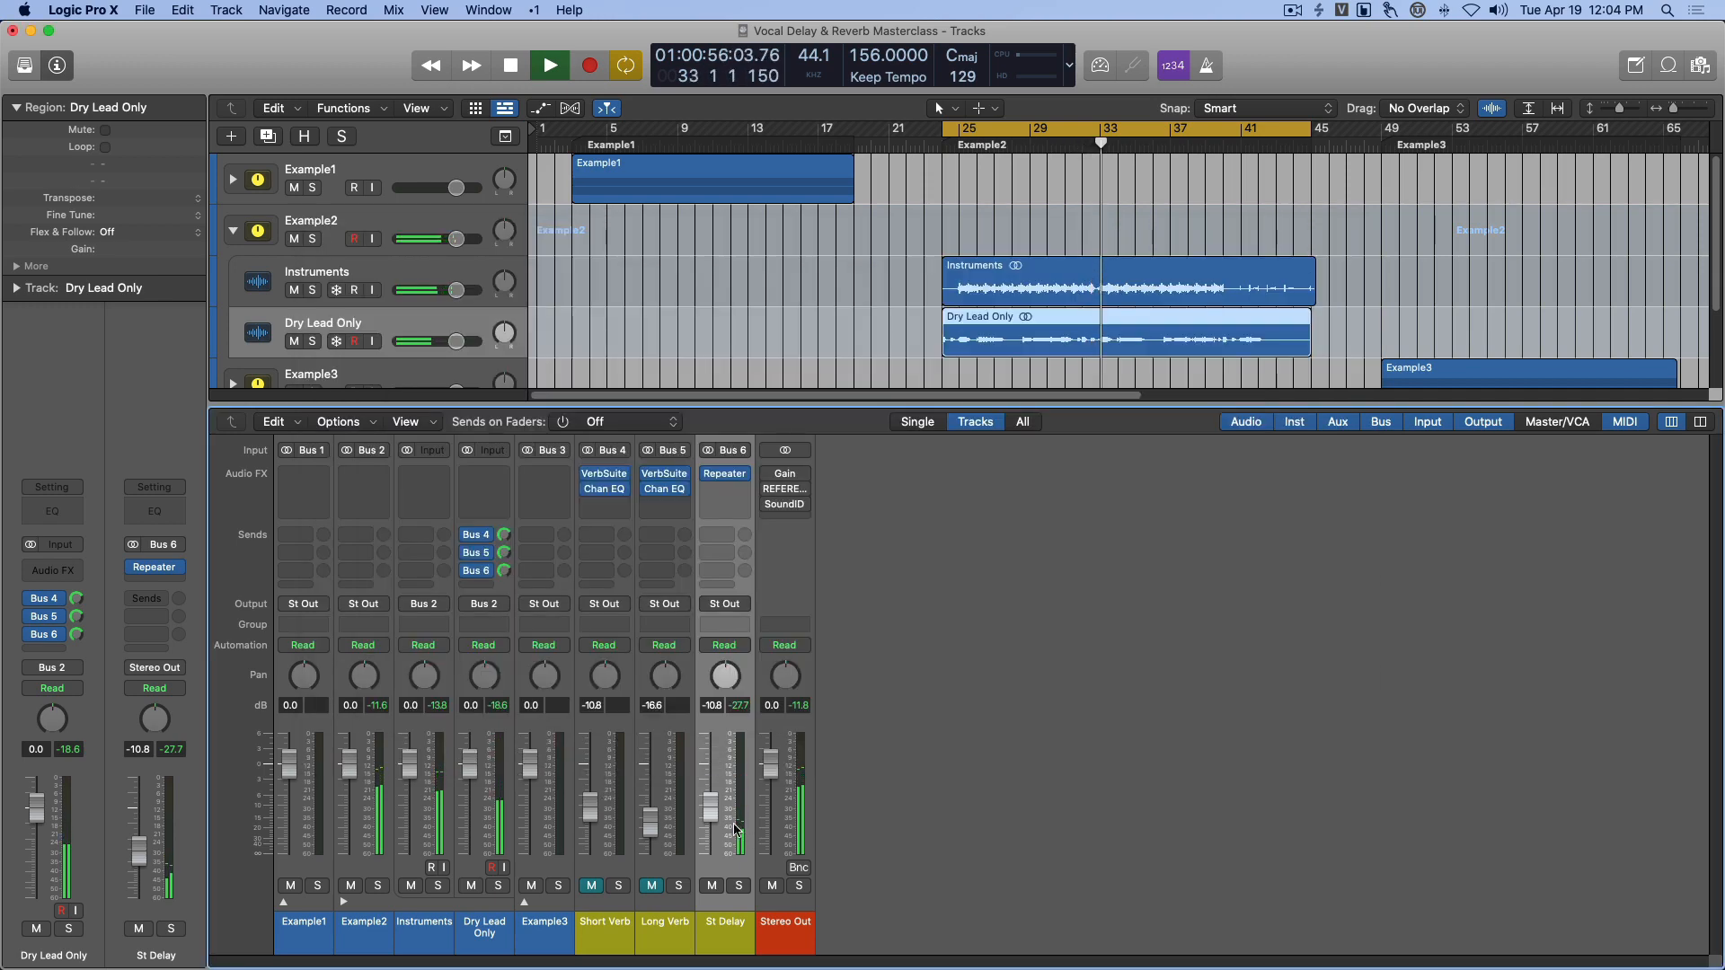
Lower the St Delay fader to -14.8 dB, and reposition and close the Repeater window.
mouse_move(710, 807)
left_mouse_down()
mouse_move(711, 771)
mouse_move(710, 791)
left_mouse_up()
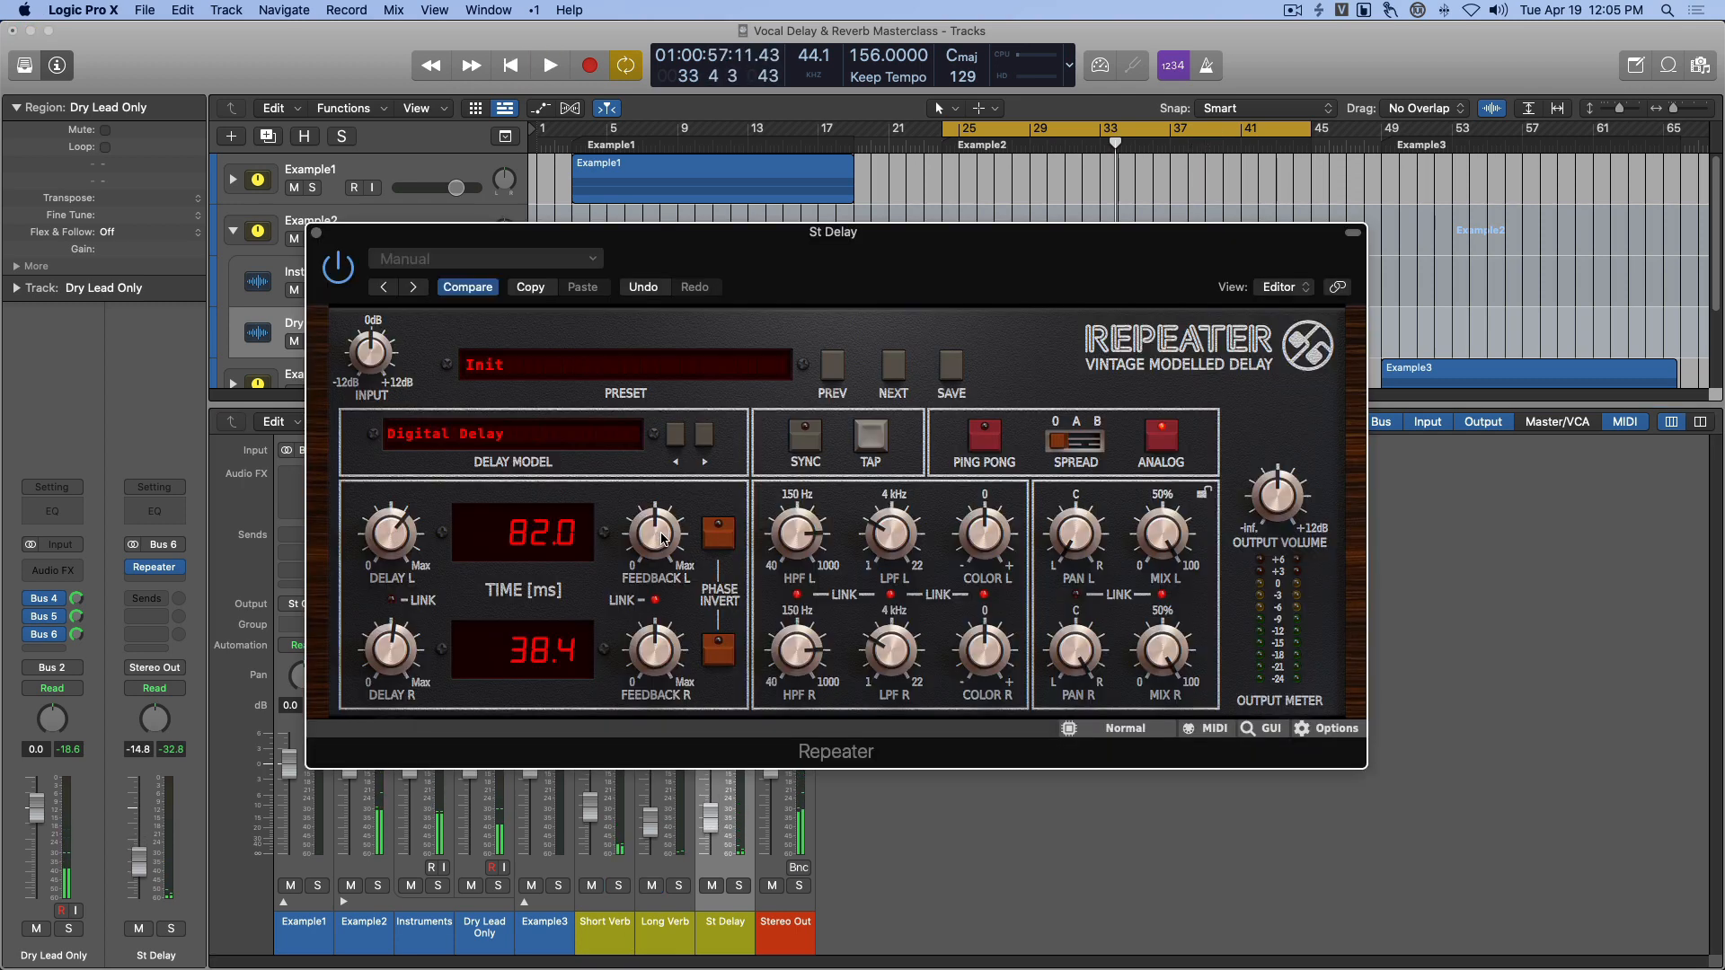
left_click_drag(713, 255, 779, 233)
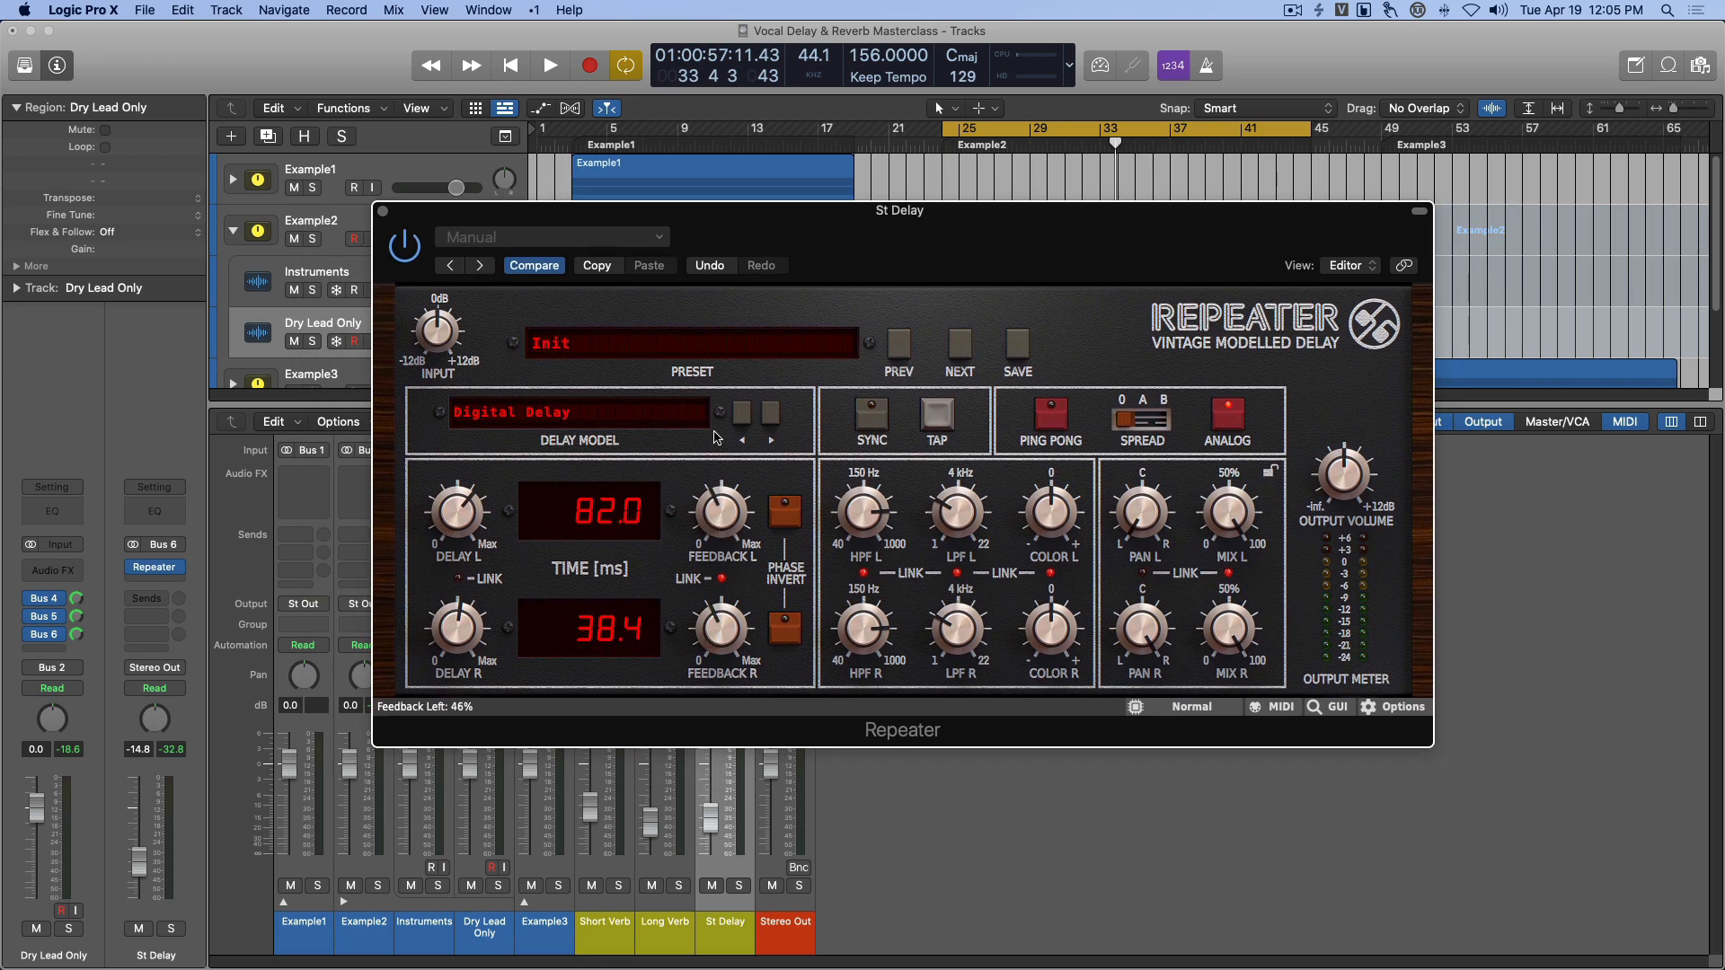
left_click(382, 212)
Rebalance the St Delay fader to -13.6 dB during playback, comparing the mix with the delay muted and unmuted.
key("space")
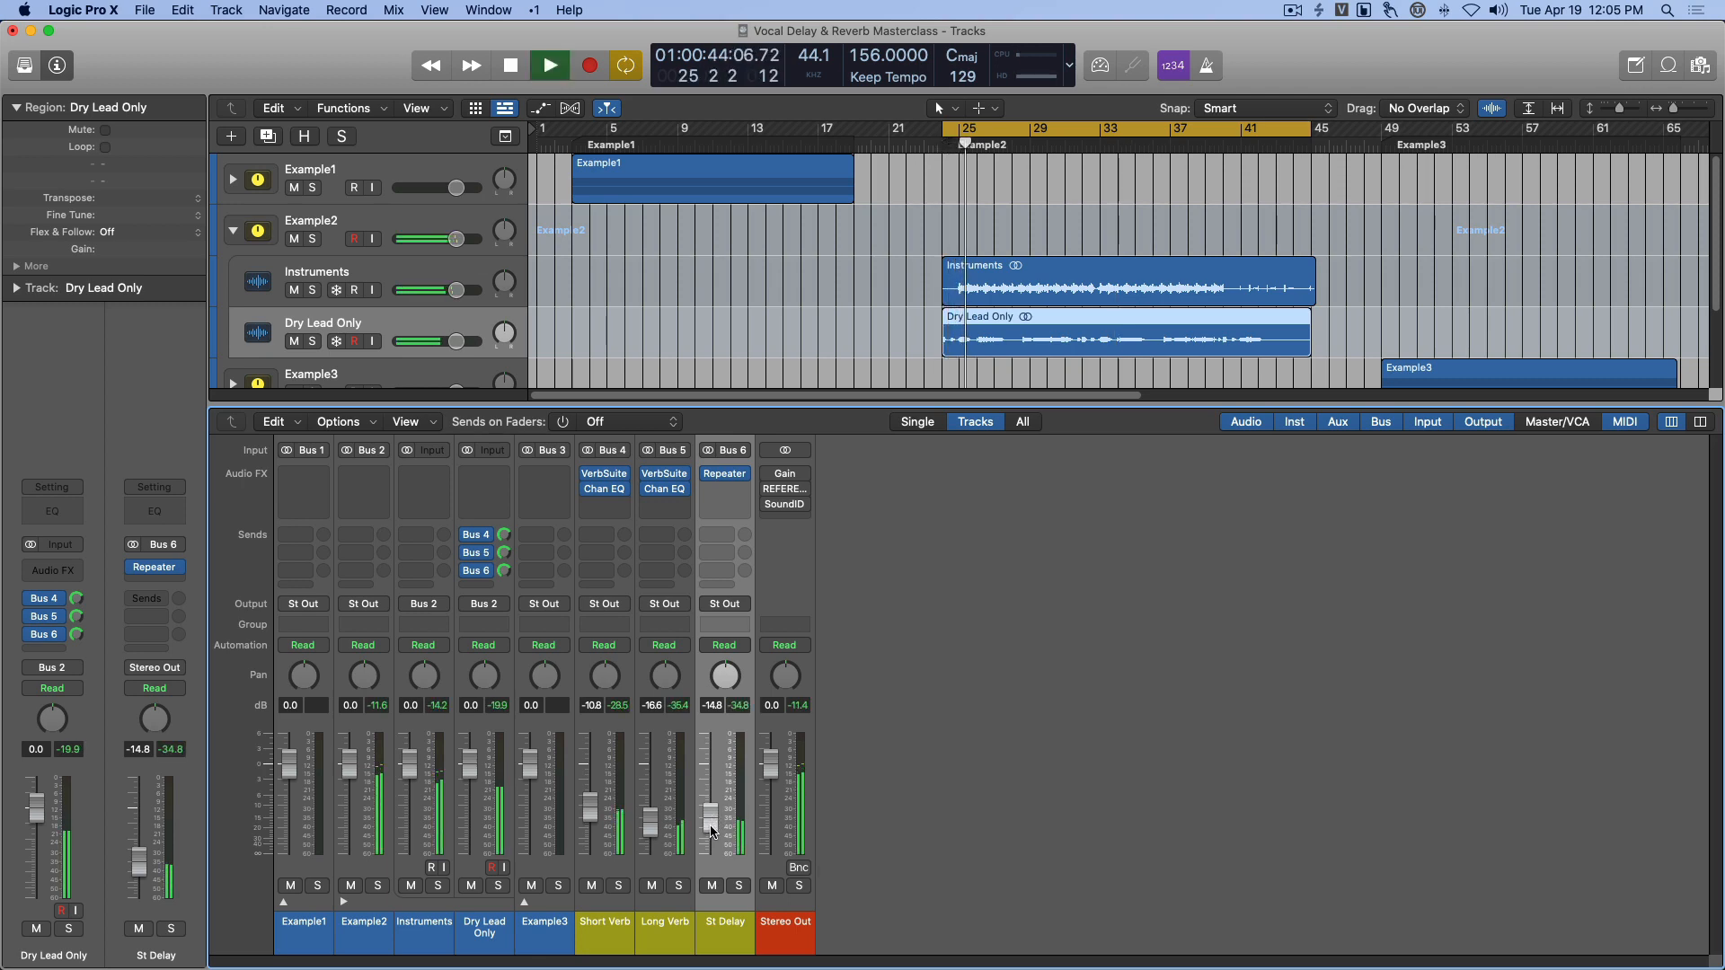
left_click_drag(712, 832, 711, 799)
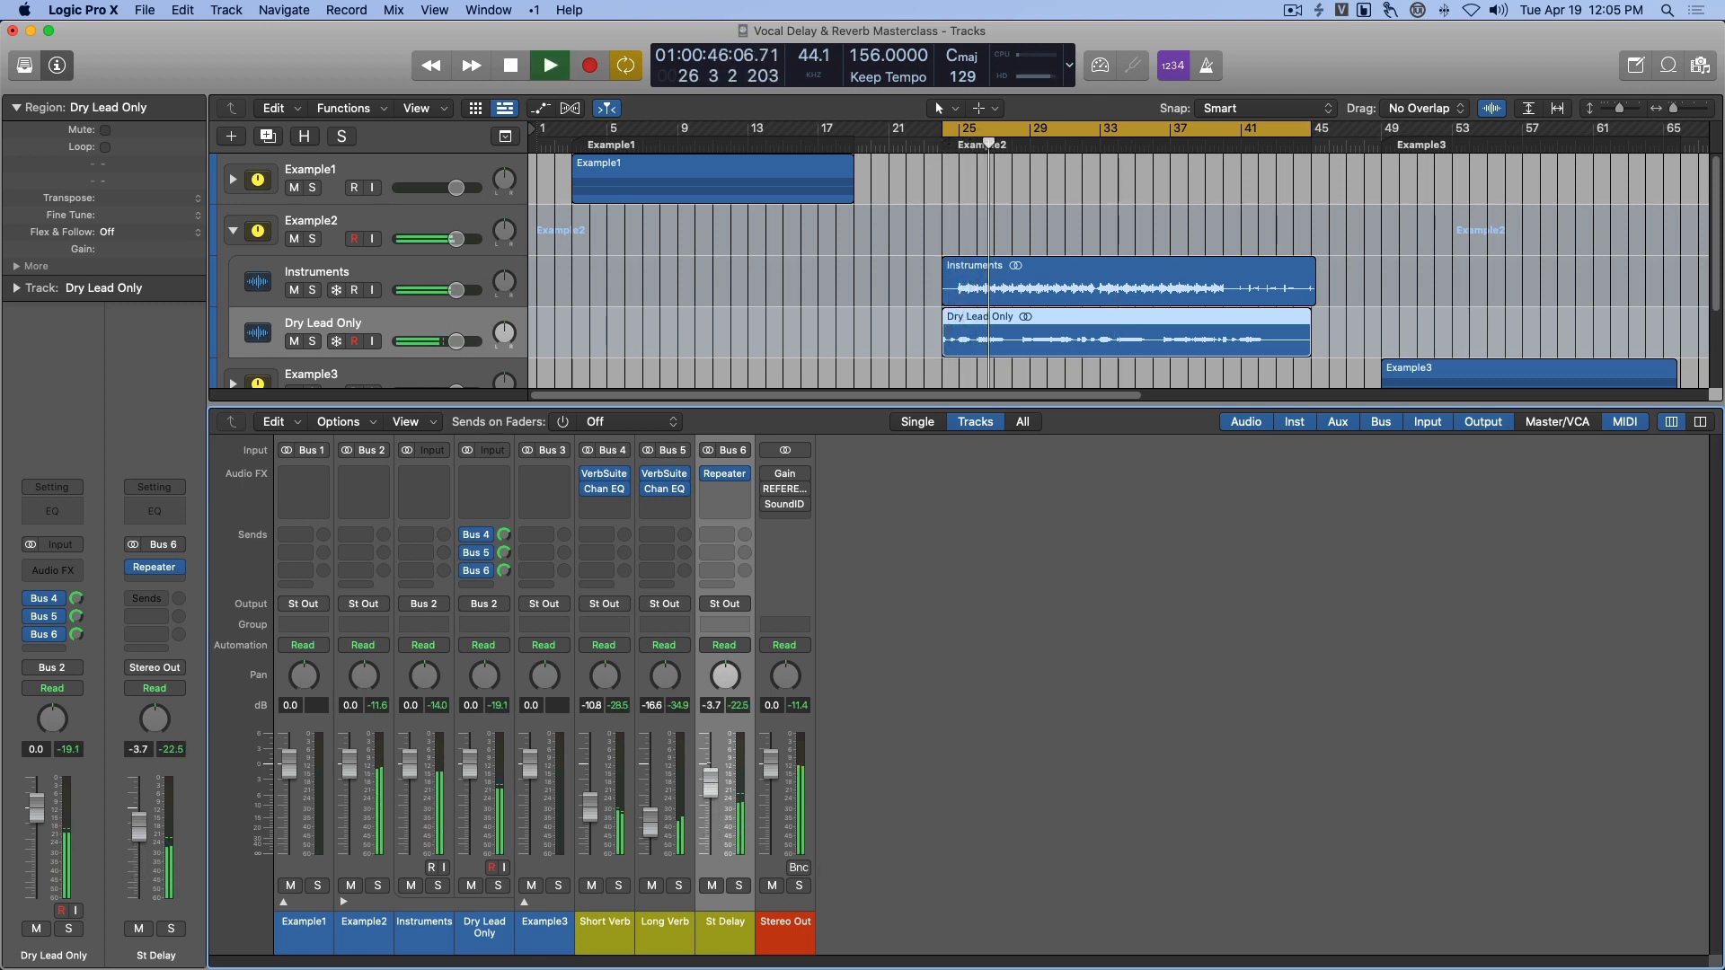
left_click_drag(711, 785, 710, 817)
left_click(712, 886)
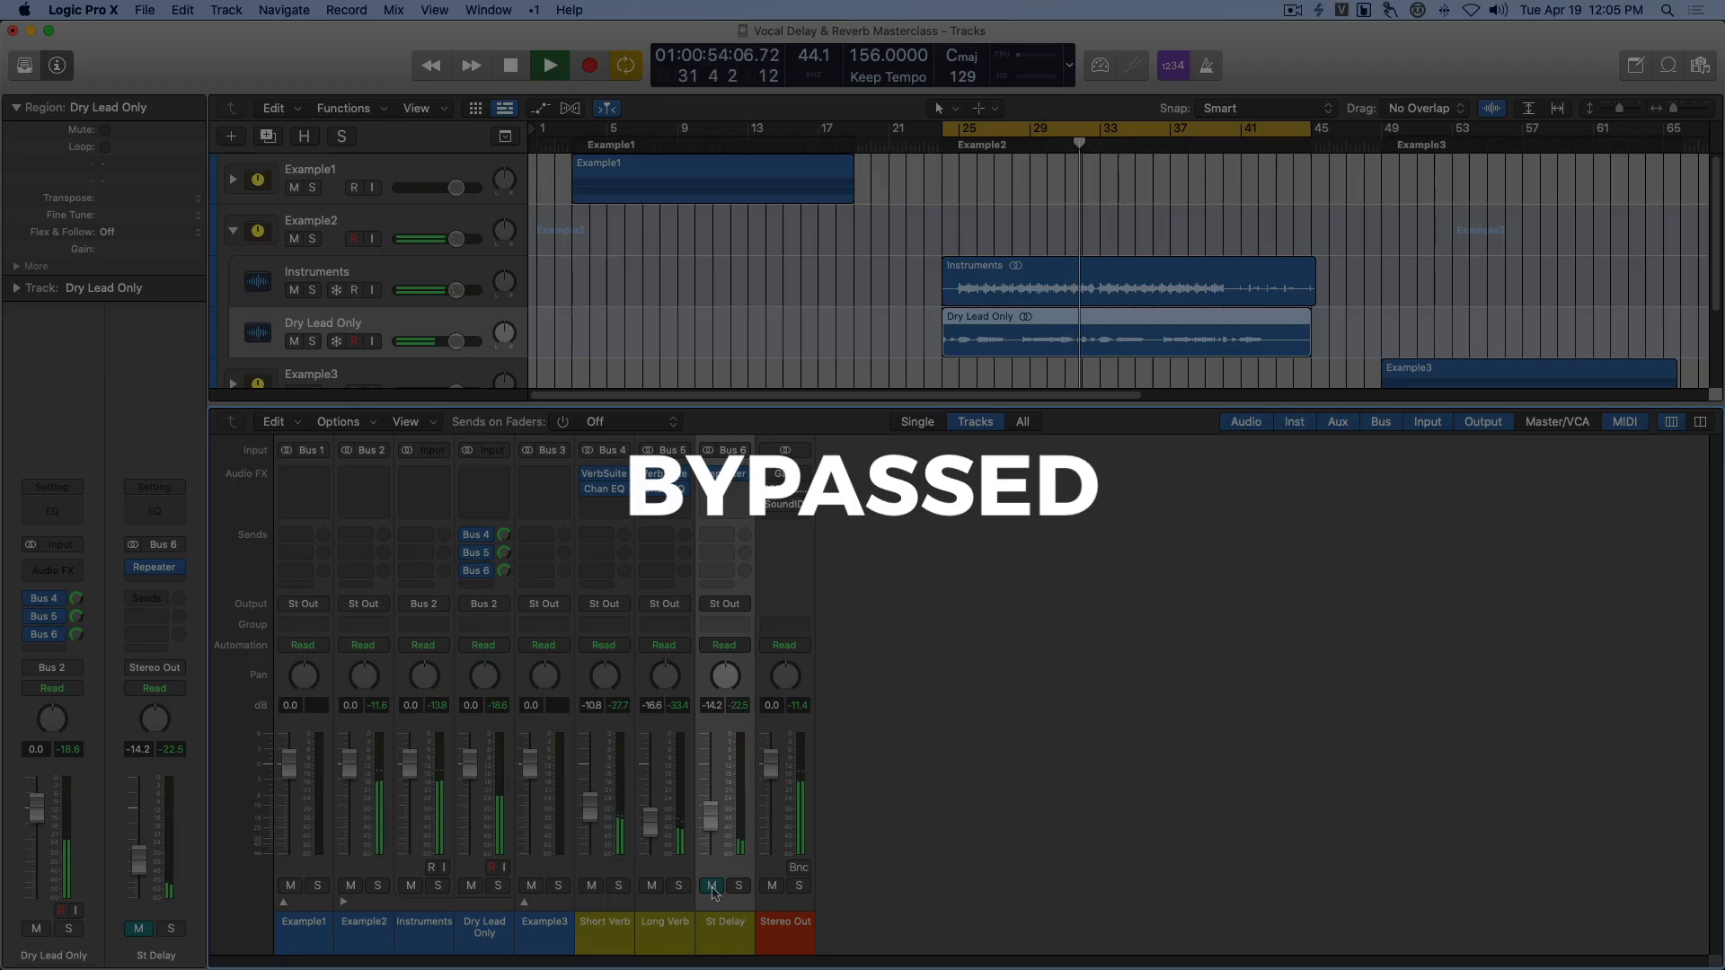
left_click(711, 886)
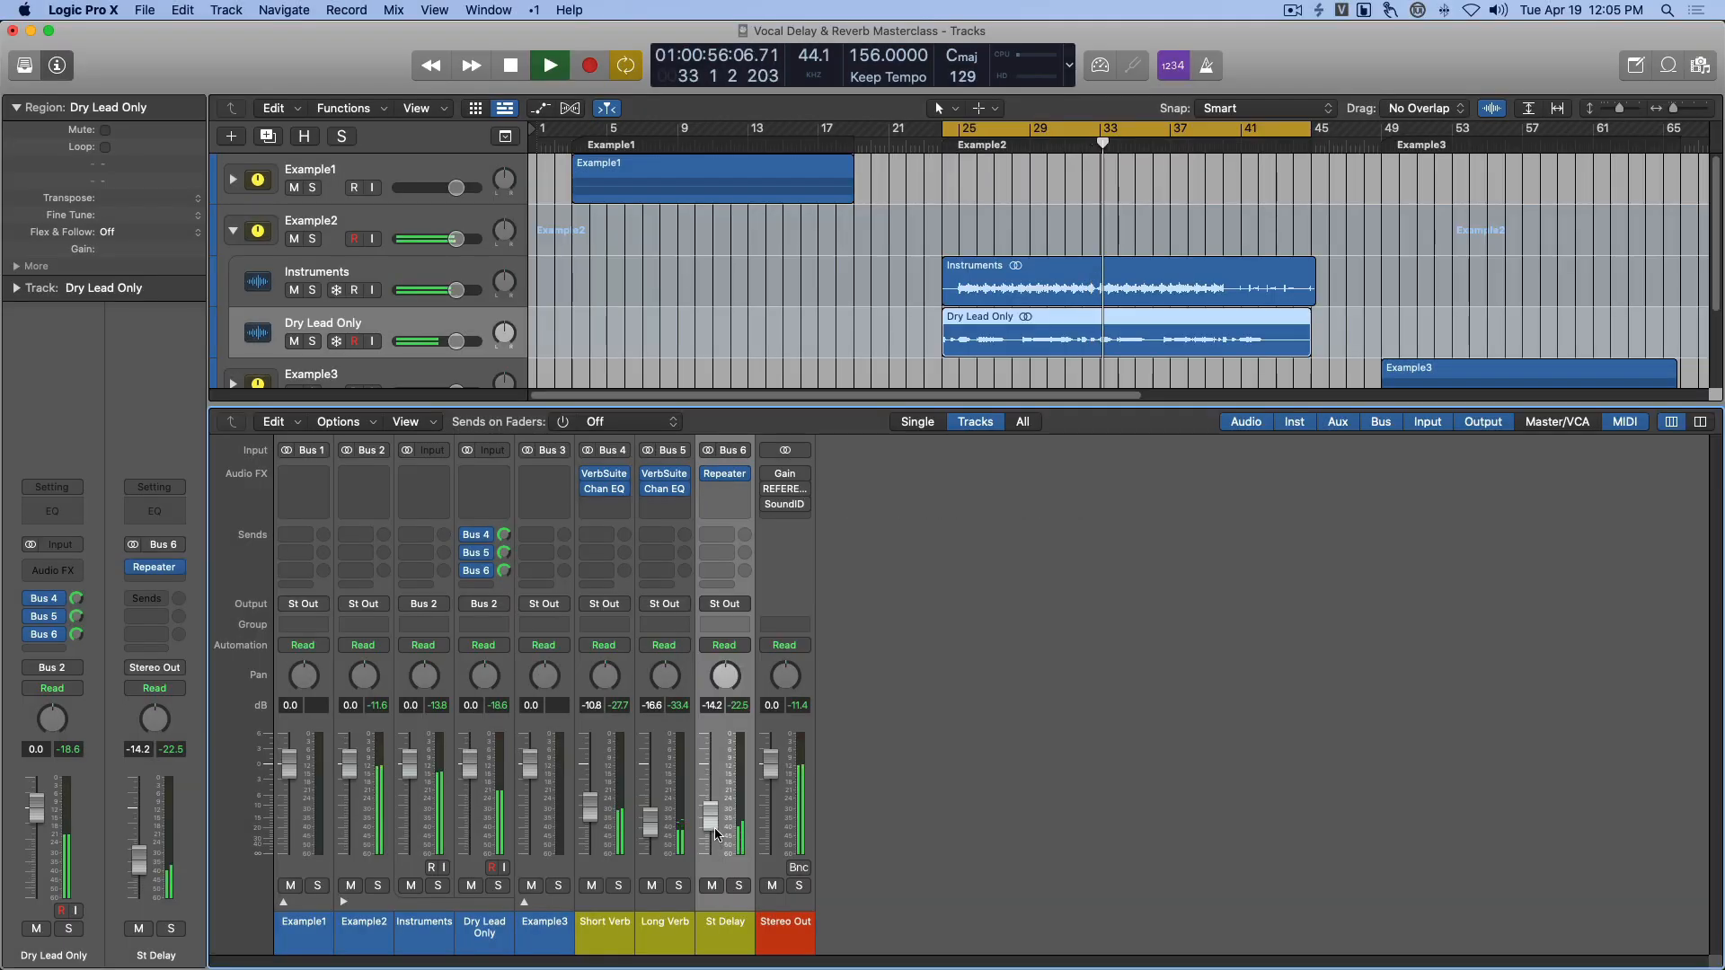
left_click_drag(710, 819, 711, 816)
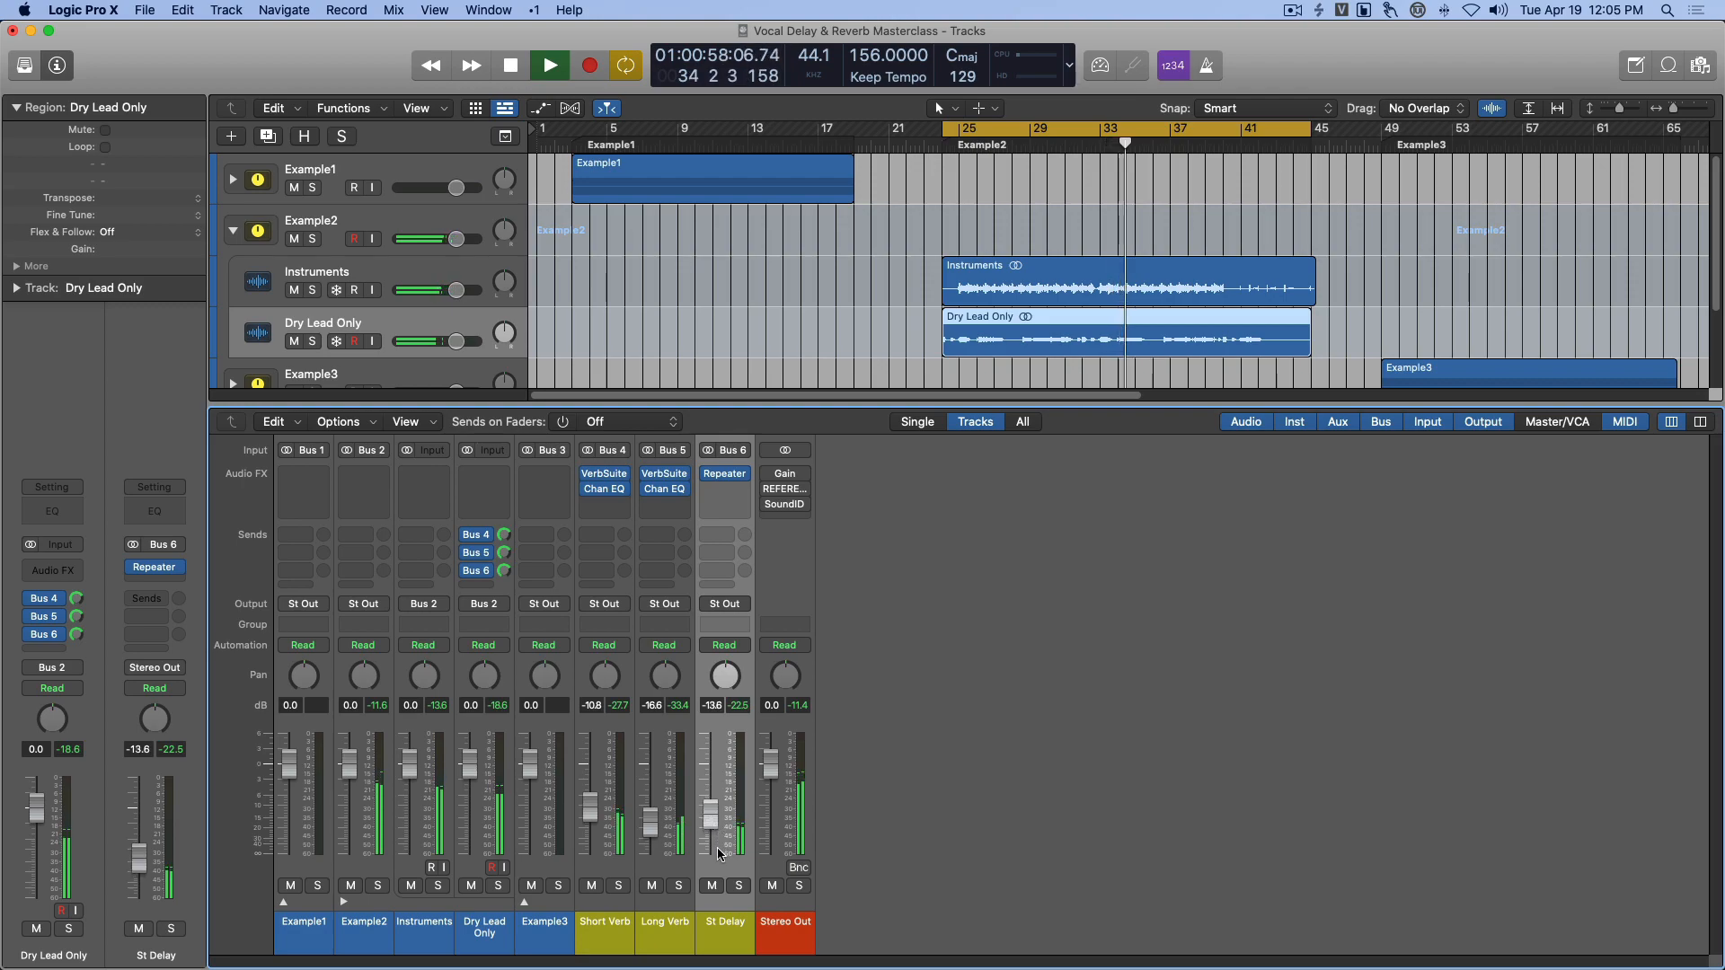
key("space")
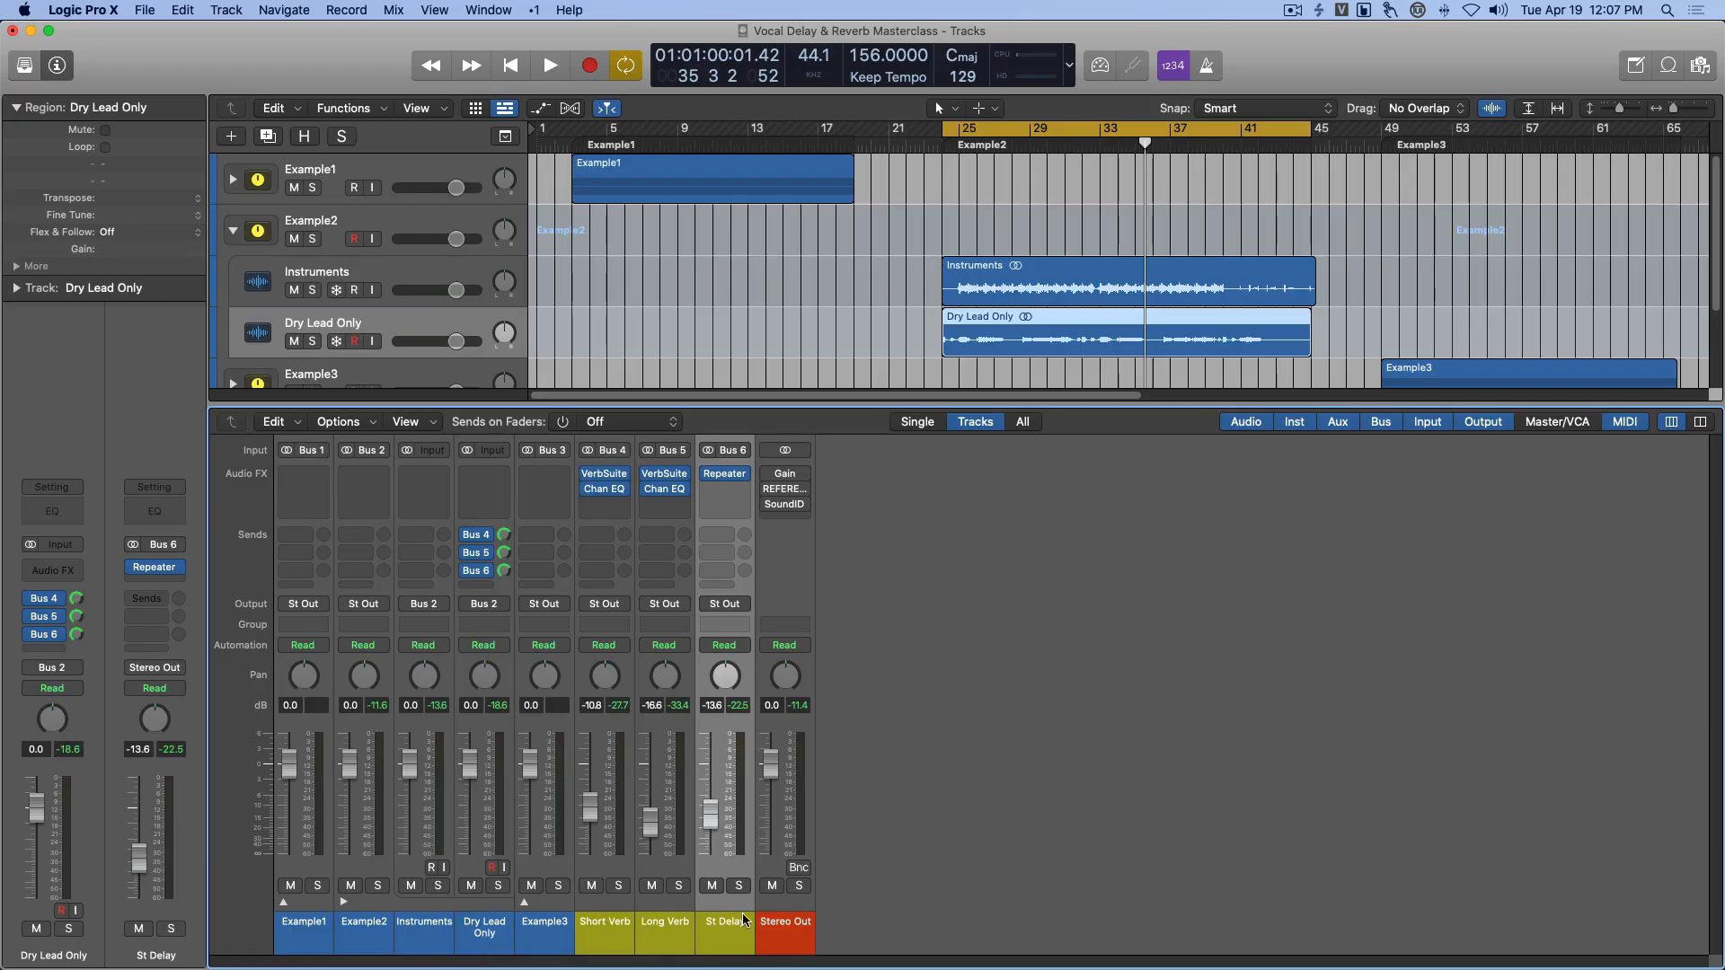
Reopen Repeater on St Delay, turn on tempo sync and set the left and right delays to dotted 1/16.
left_click(725, 473)
left_click_drag(945, 221, 952, 202)
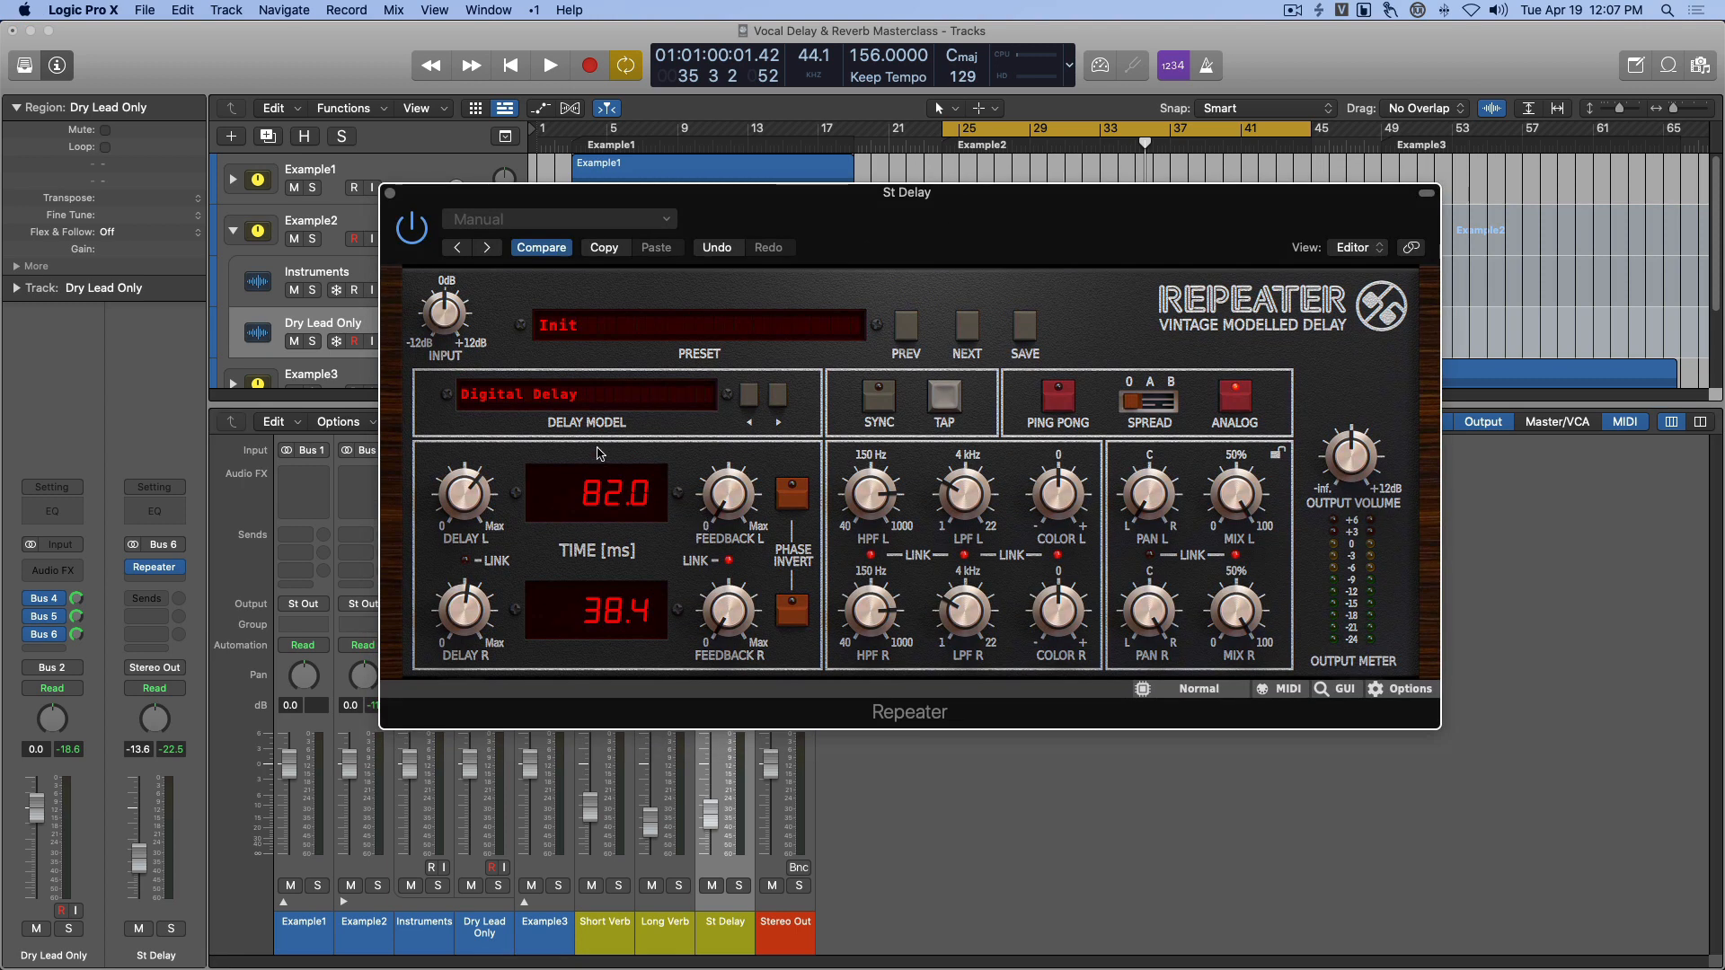
left_click(878, 396)
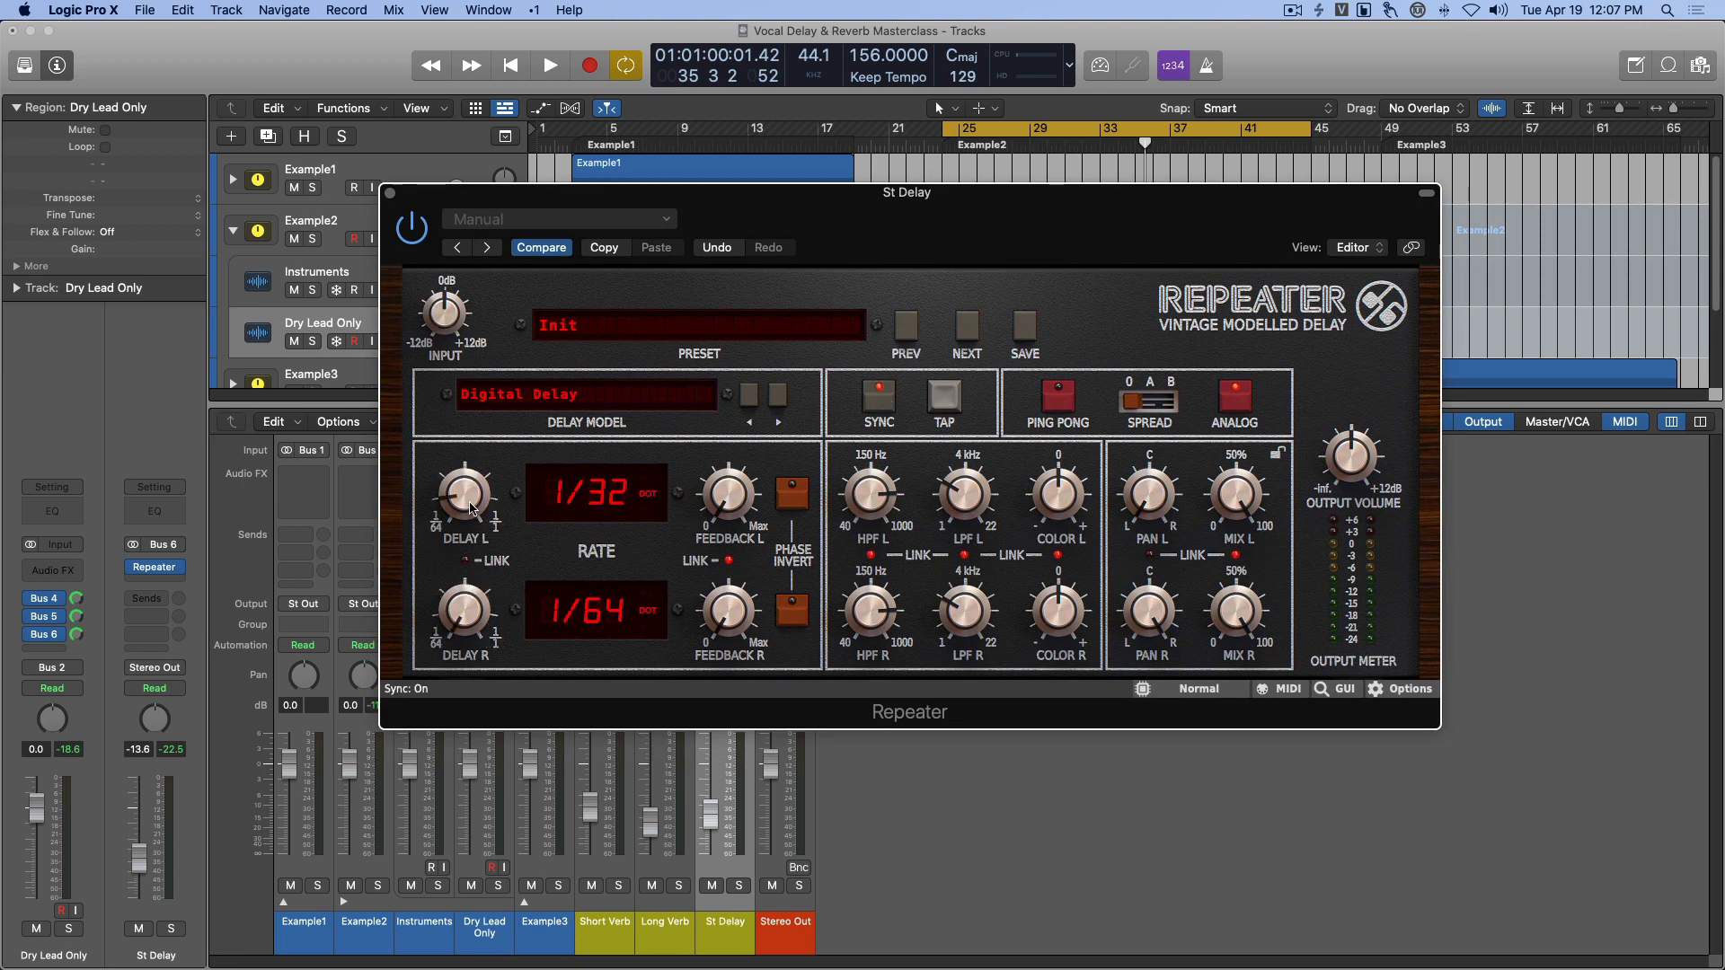
left_click_drag(454, 528, 473, 466)
left_click_drag(461, 609, 469, 541)
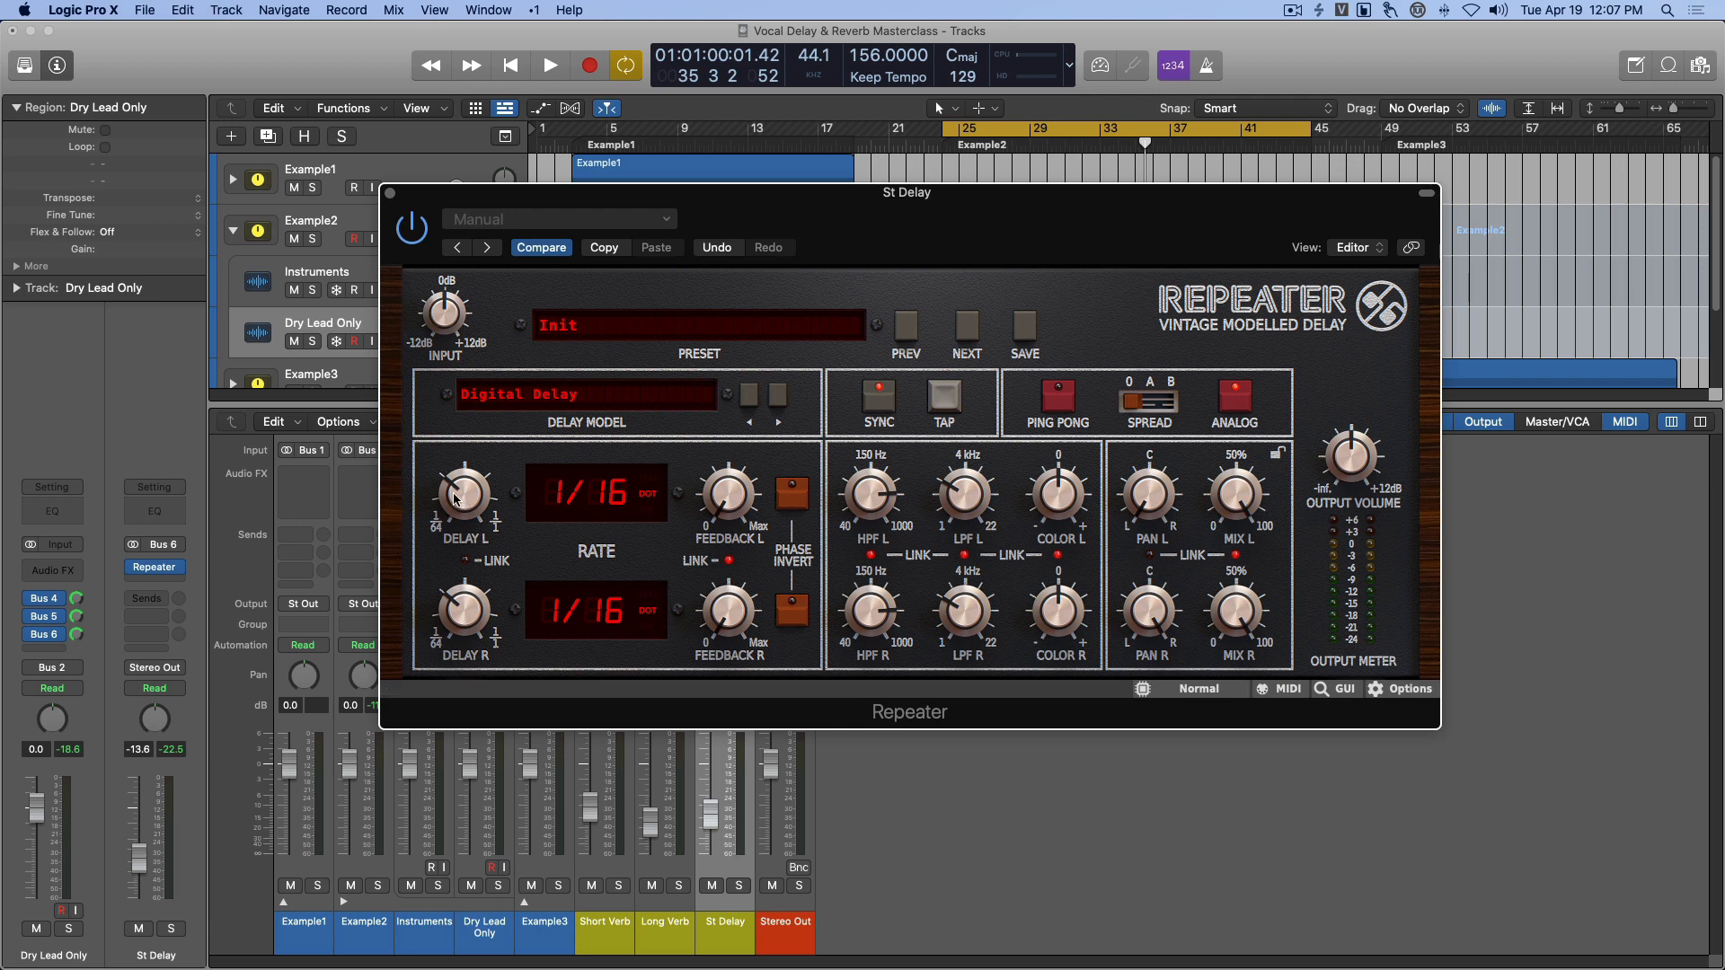
Turn on ping pong mode in Repeater on St Delay and reposition the plug-in window.
left_click_drag(852, 225, 821, 213)
left_click(1029, 391)
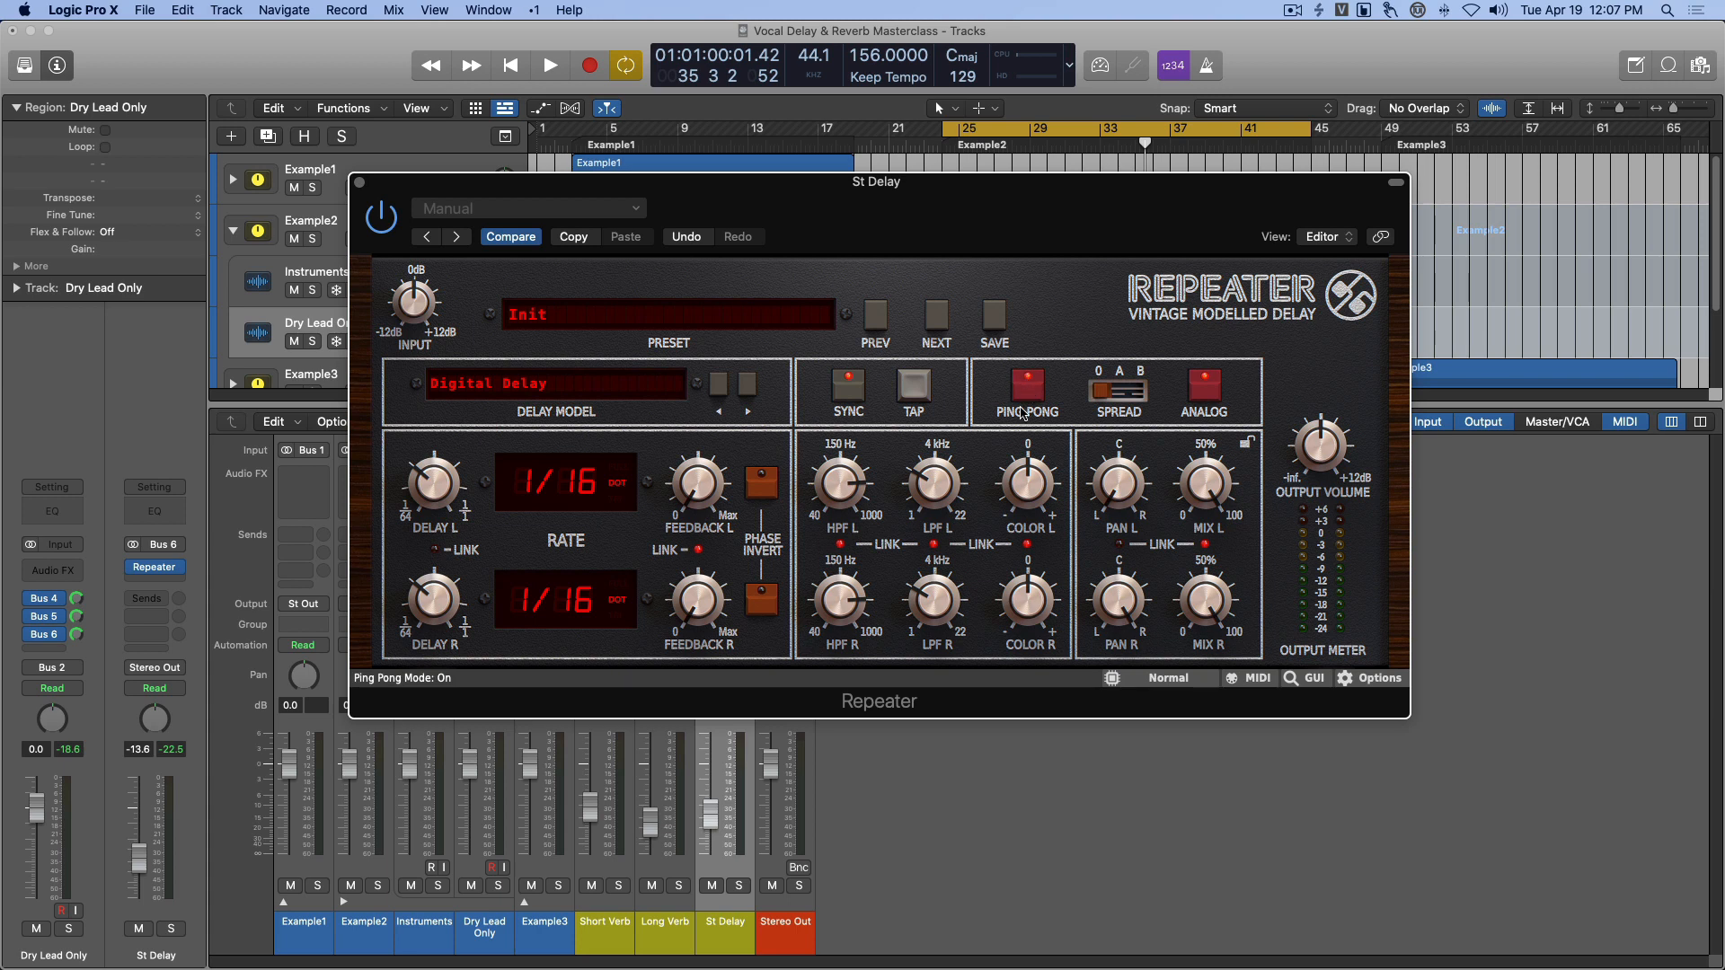
left_click_drag(773, 203, 781, 207)
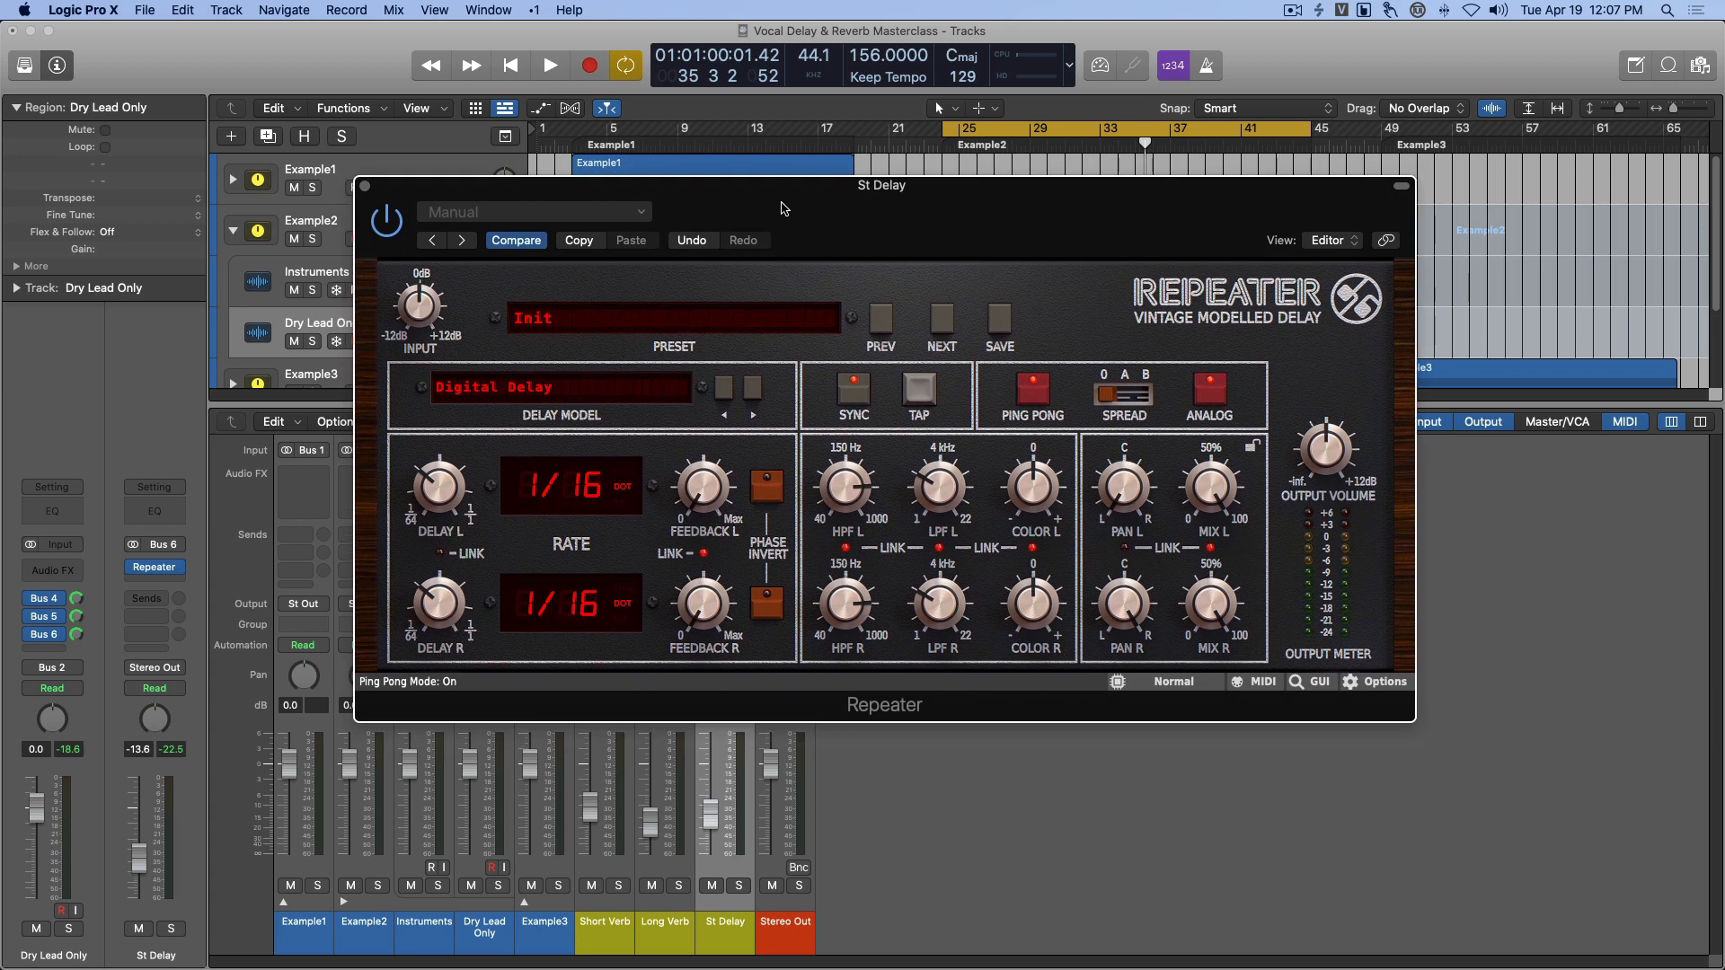
Raise the St Delay fader to -4.5 dB during playback and audition the ping pong delay at that level.
key("space")
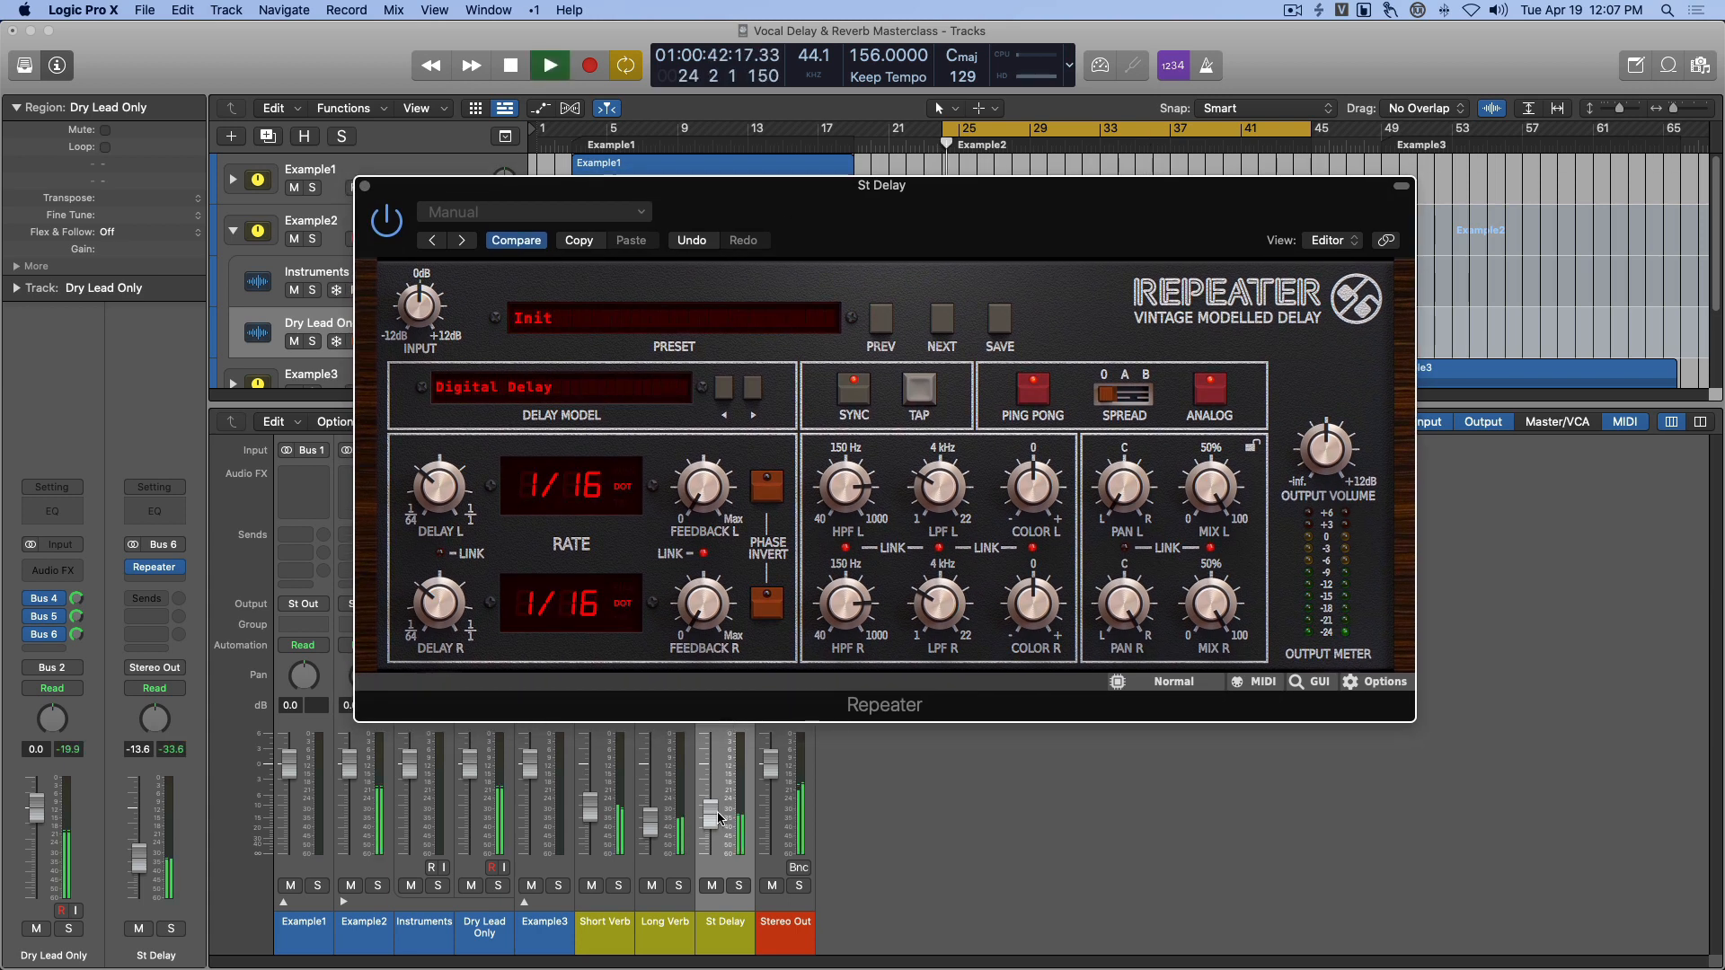
left_click_drag(710, 813, 716, 798)
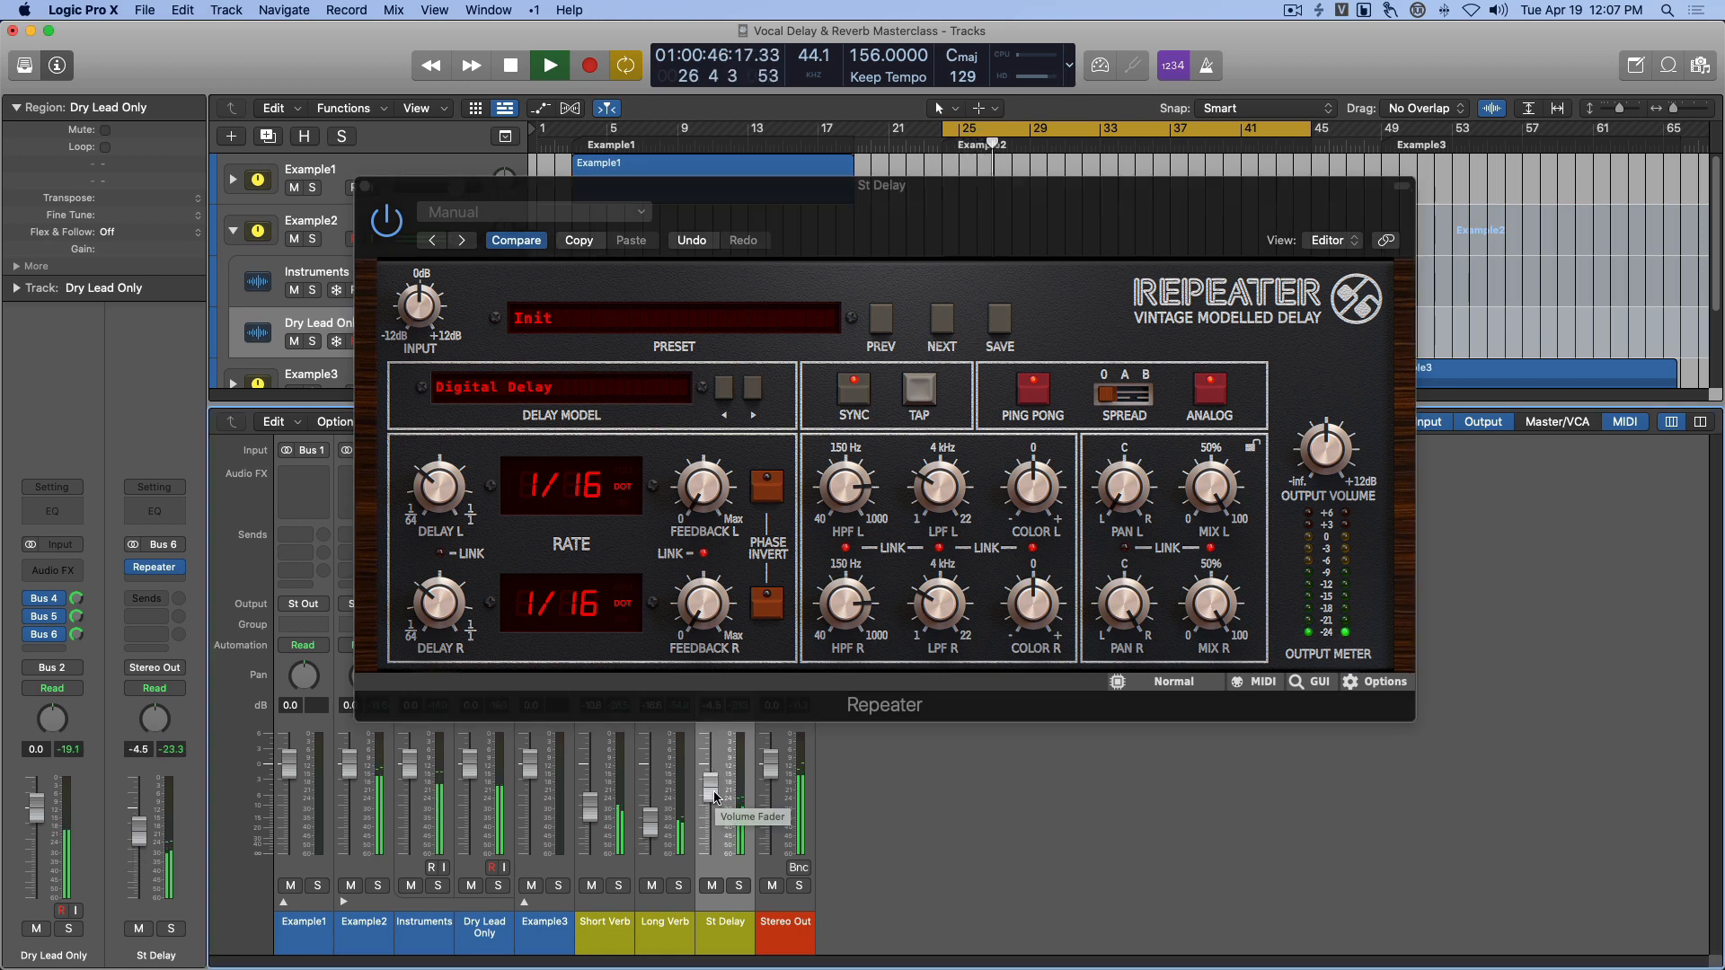
key("space")
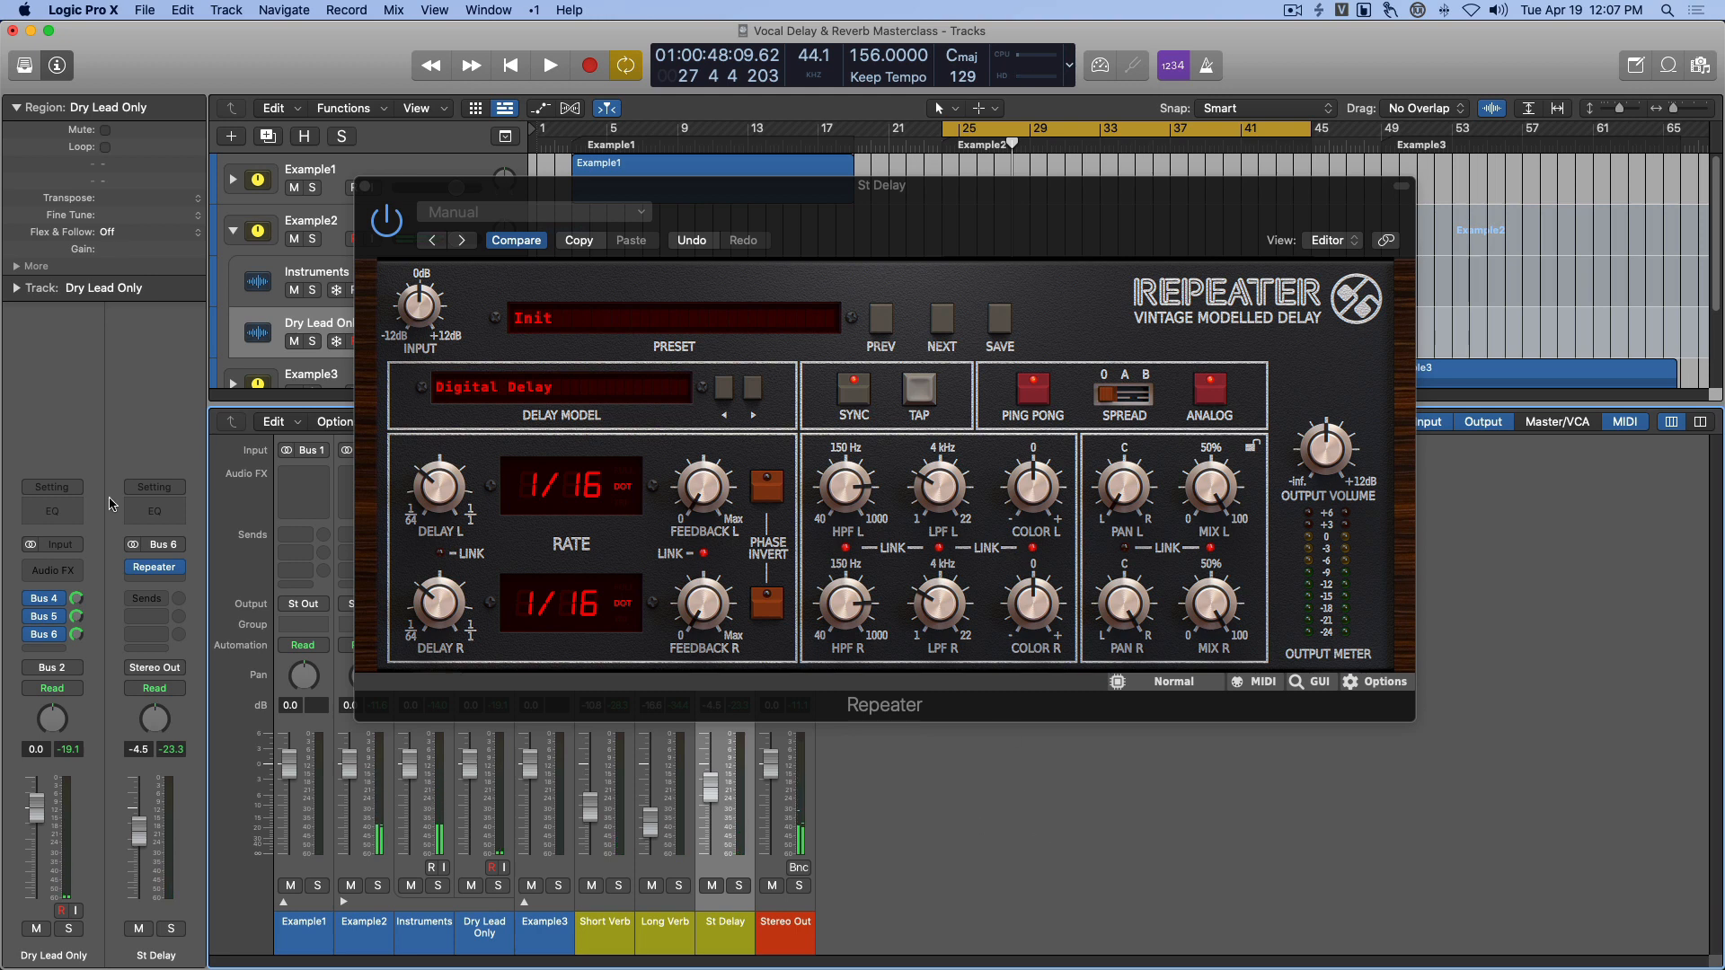
key("space")
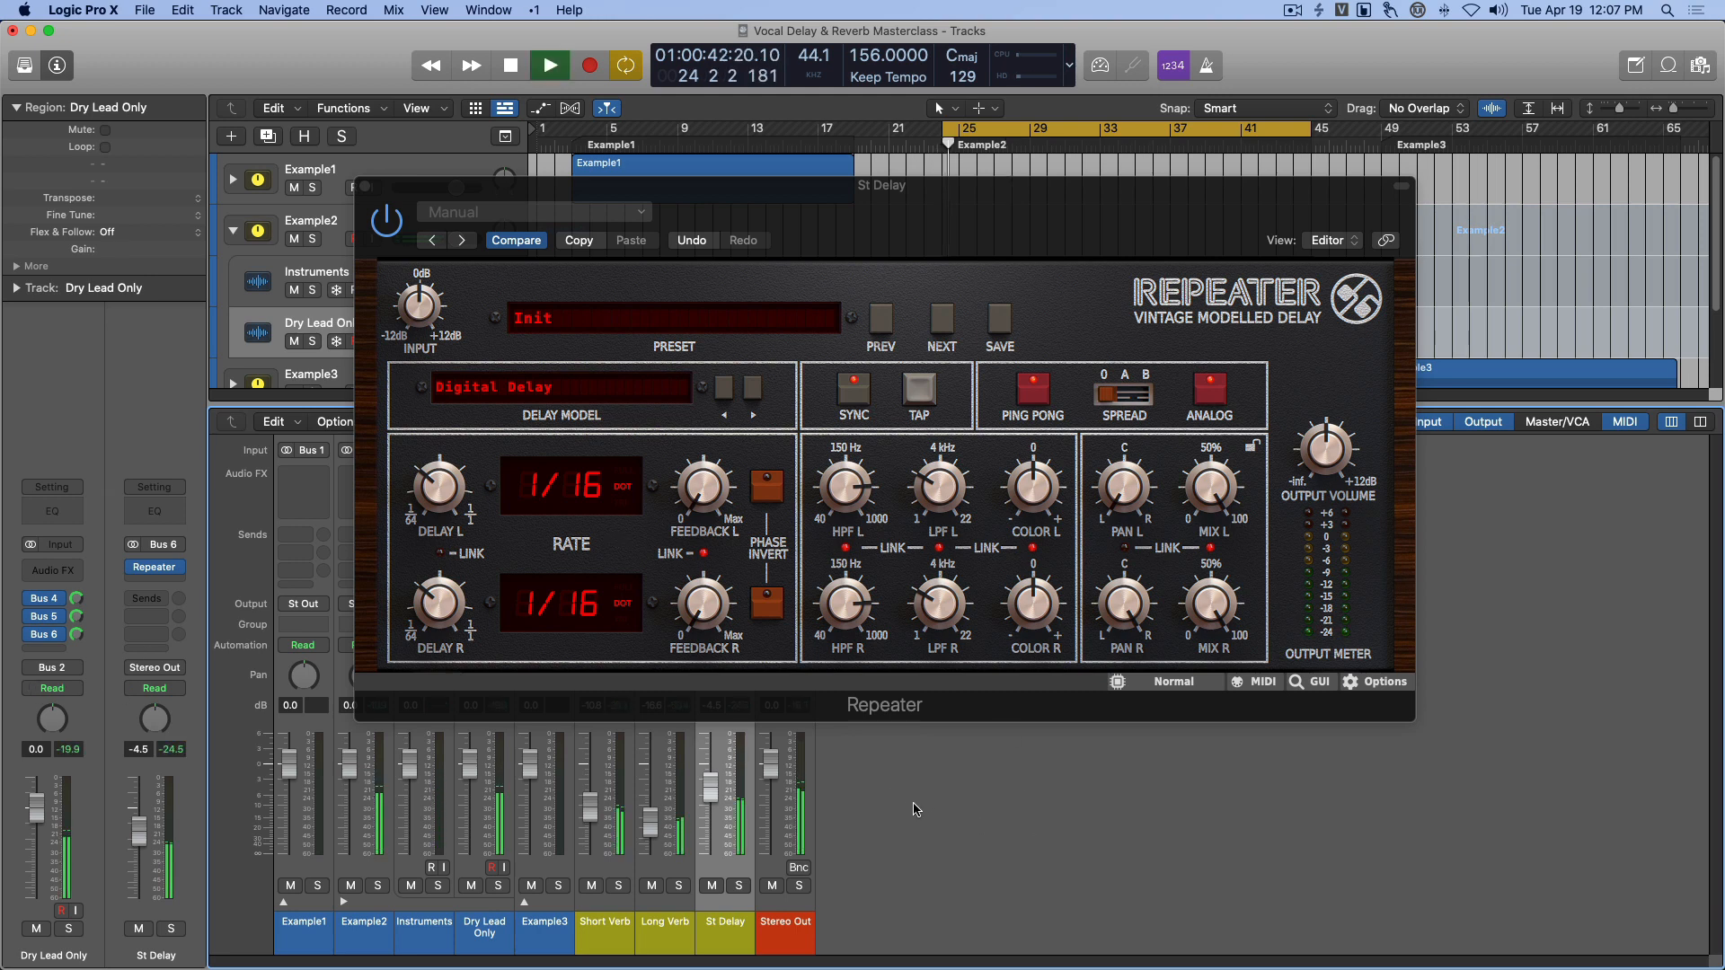
key("space")
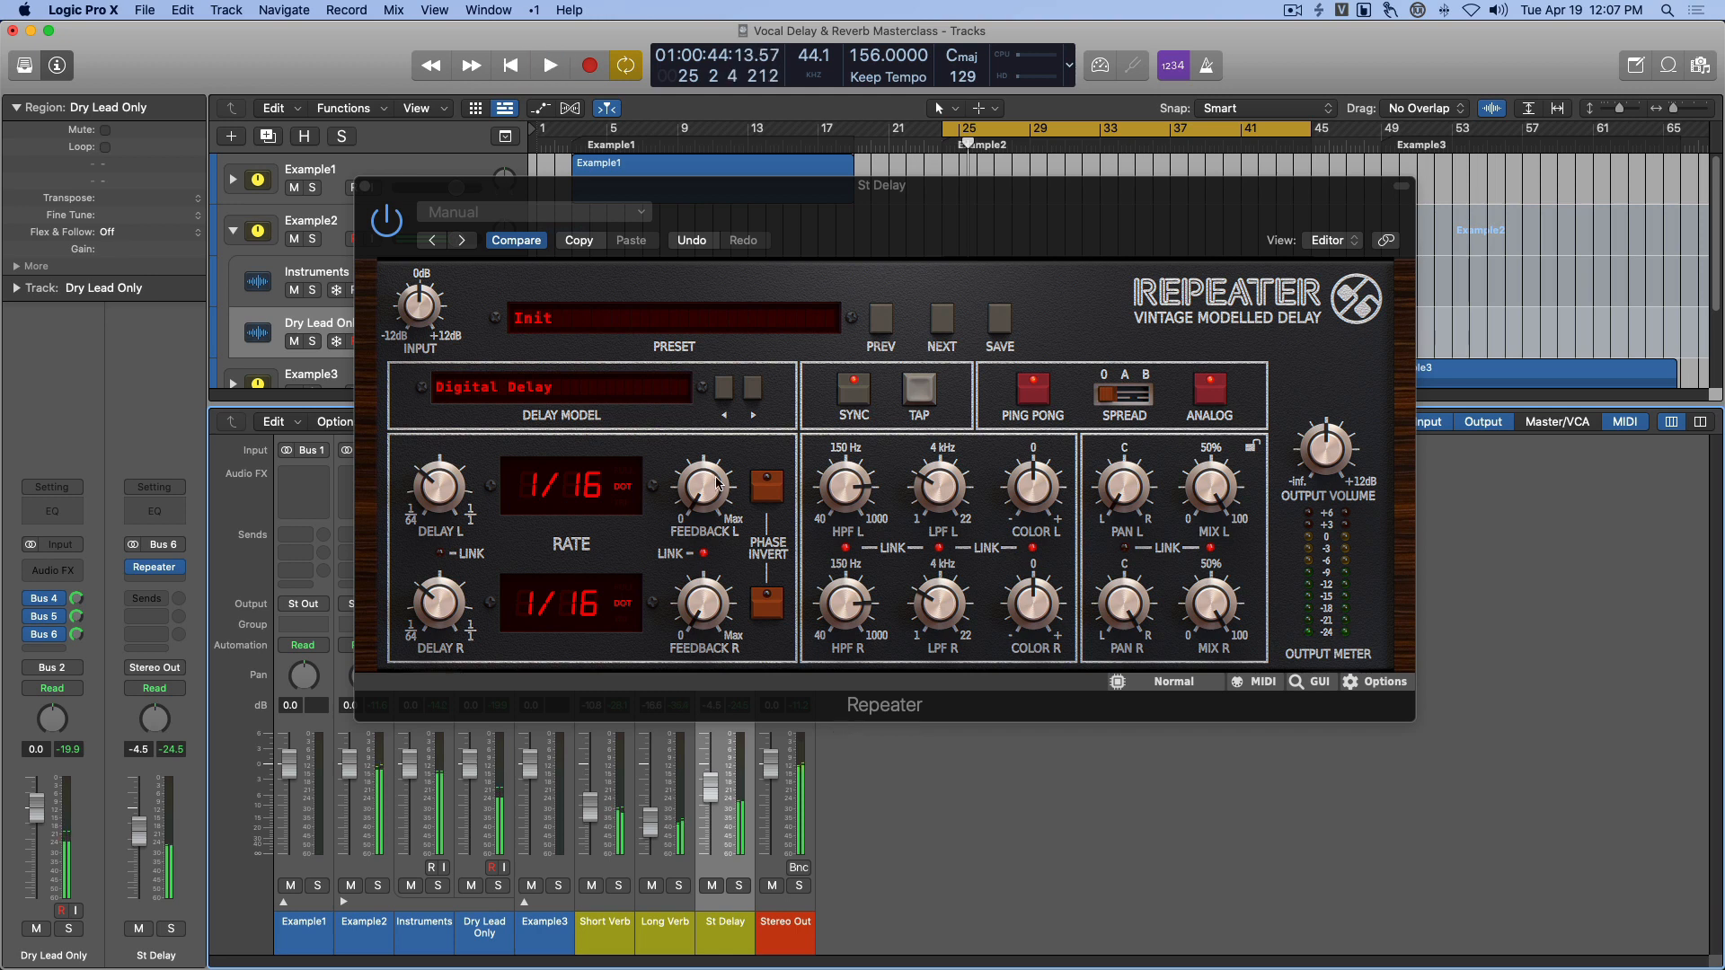
Raise Repeater's linked feedback to 47% and audition the delay repeats with short playback passes.
left_click_drag(705, 486, 708, 423)
key("space")
scroll(701, 496, "up", 8)
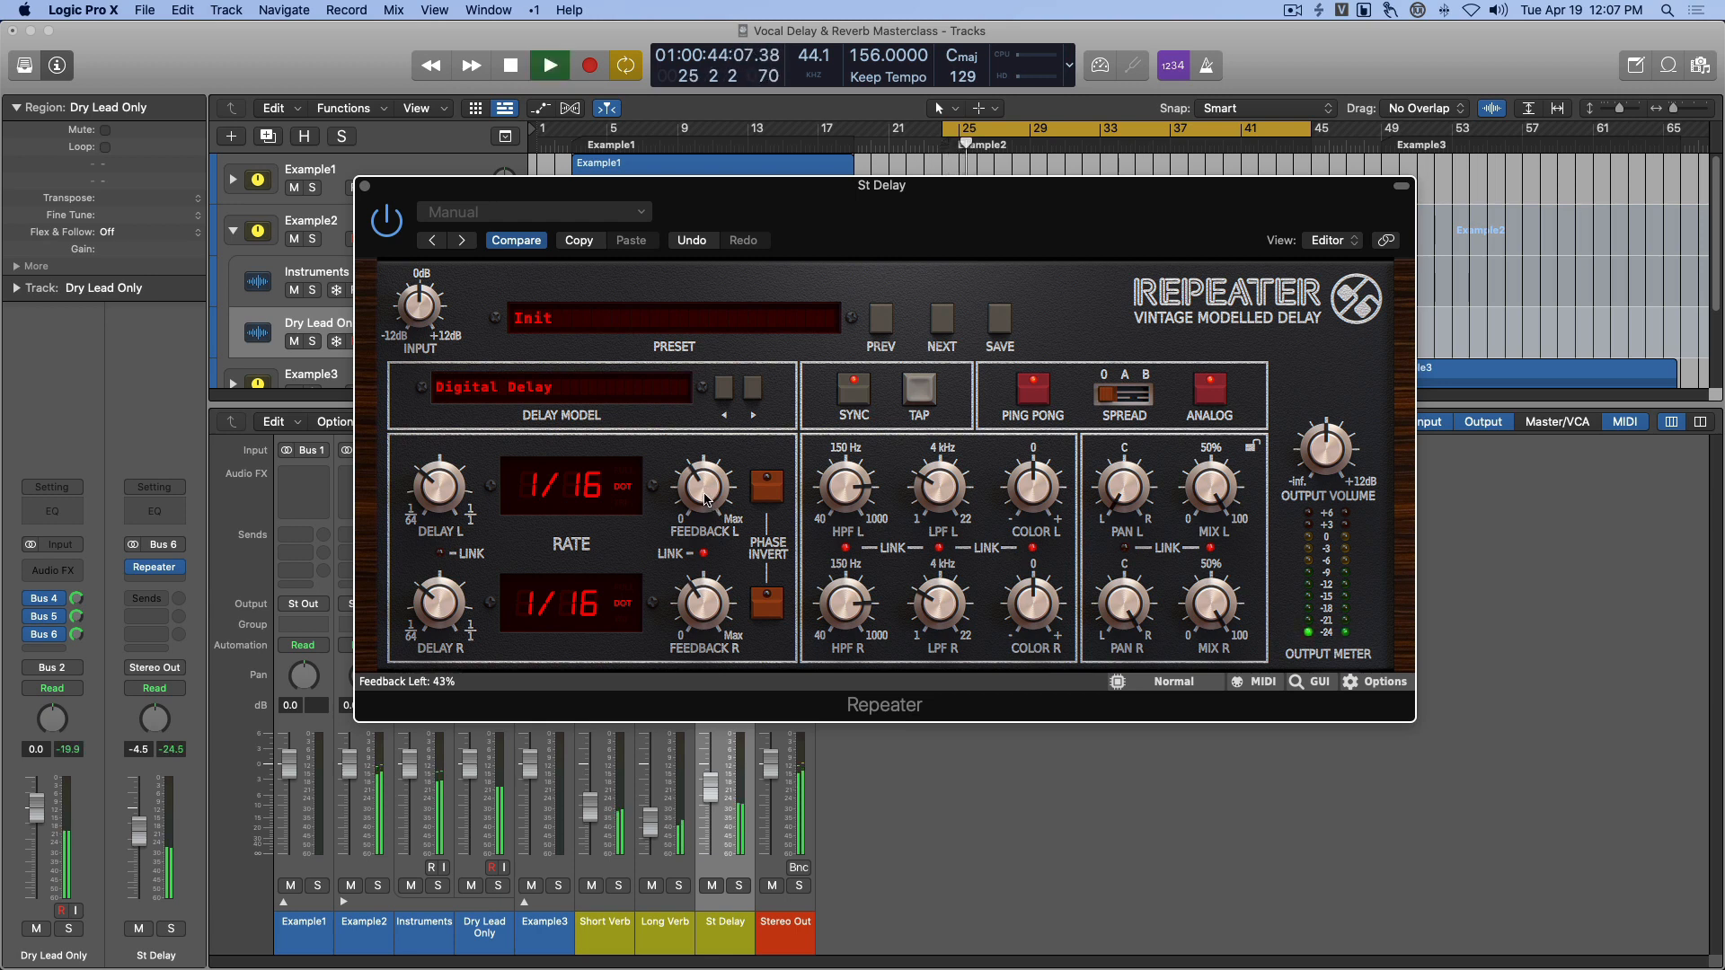
key("space")
scroll(706, 496, "up", 3)
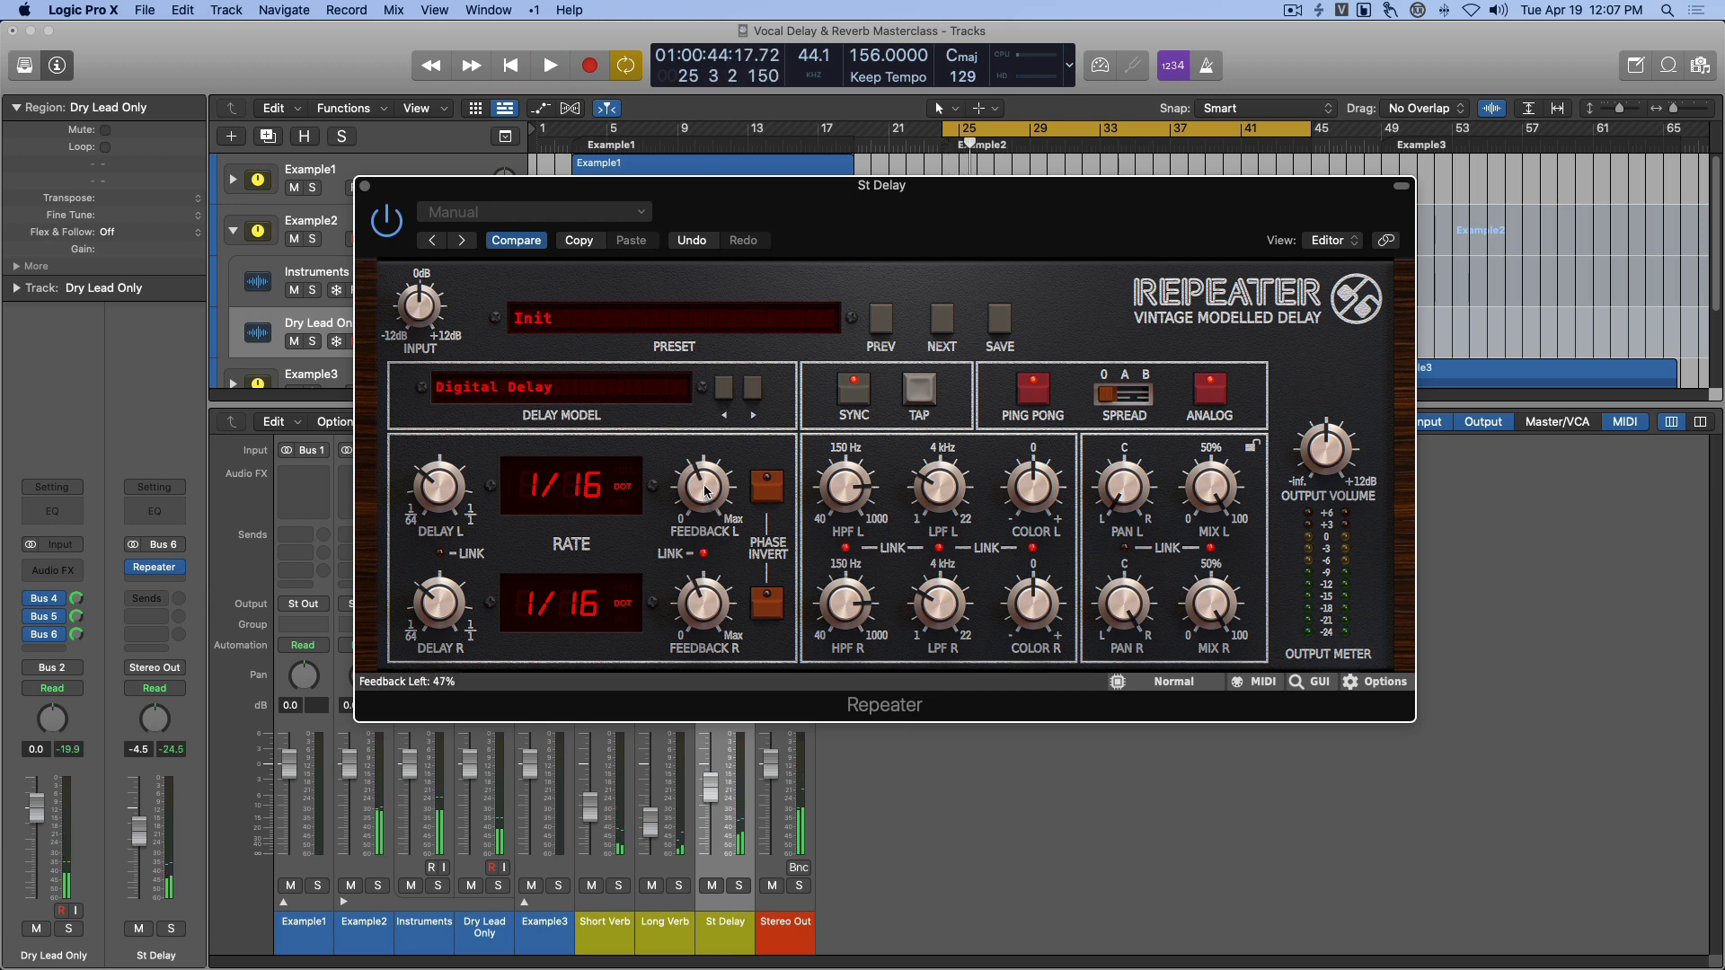
key("space")
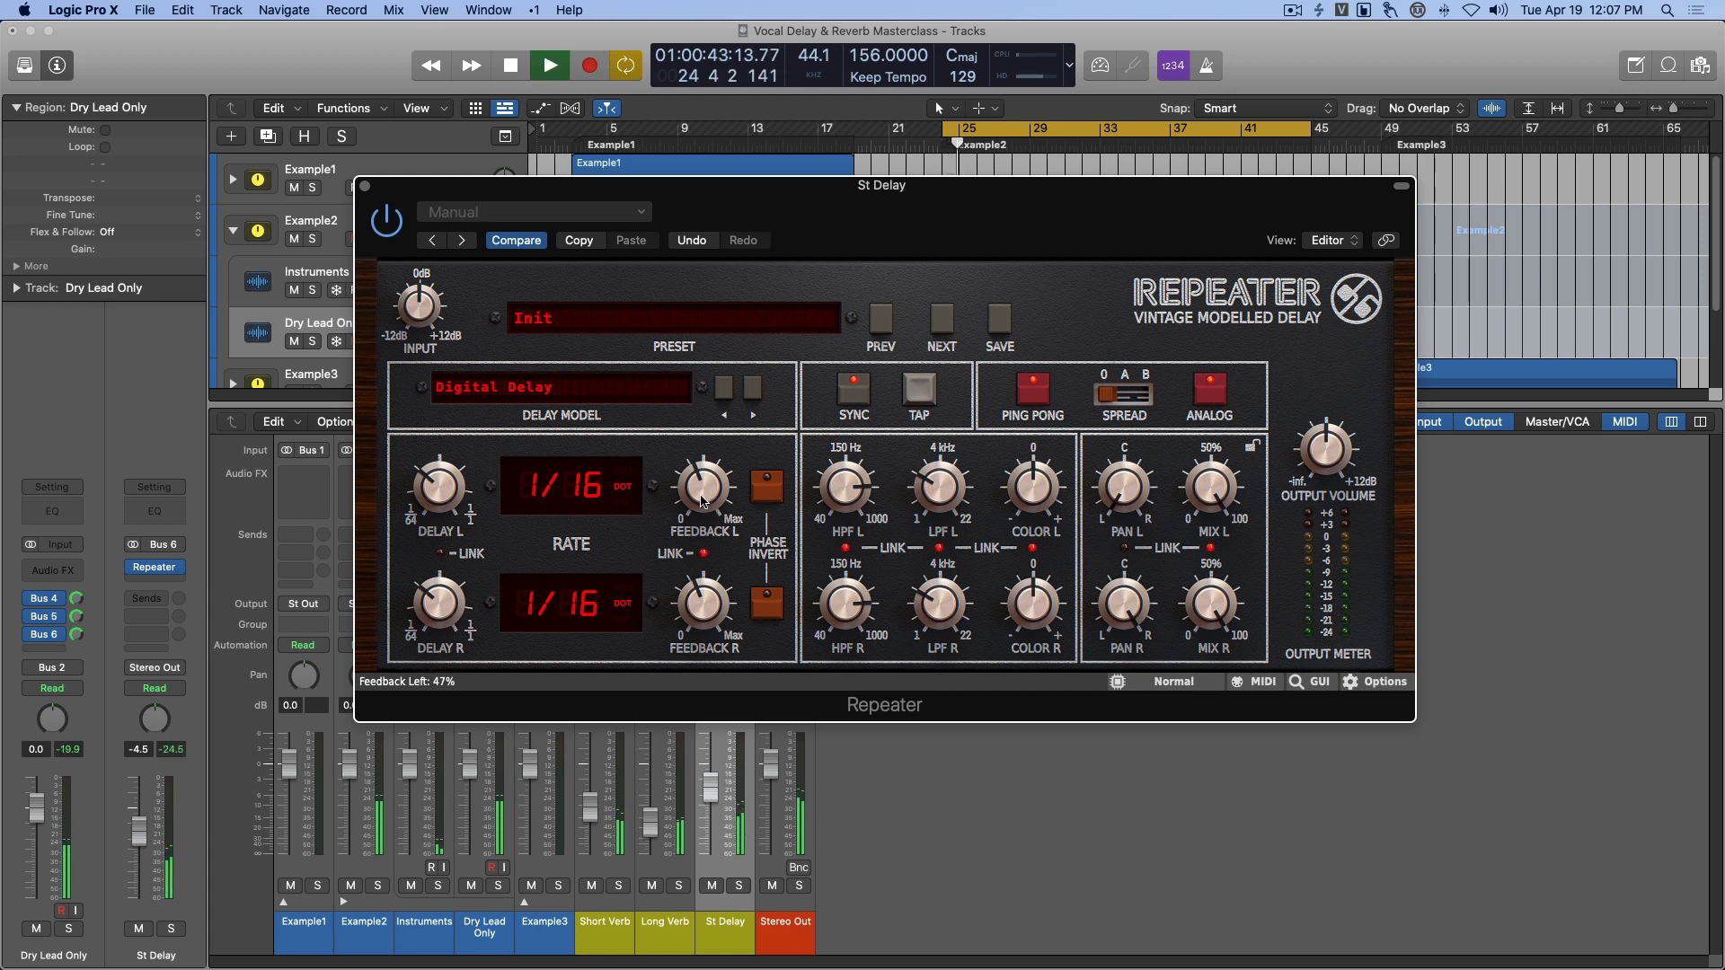
key("space")
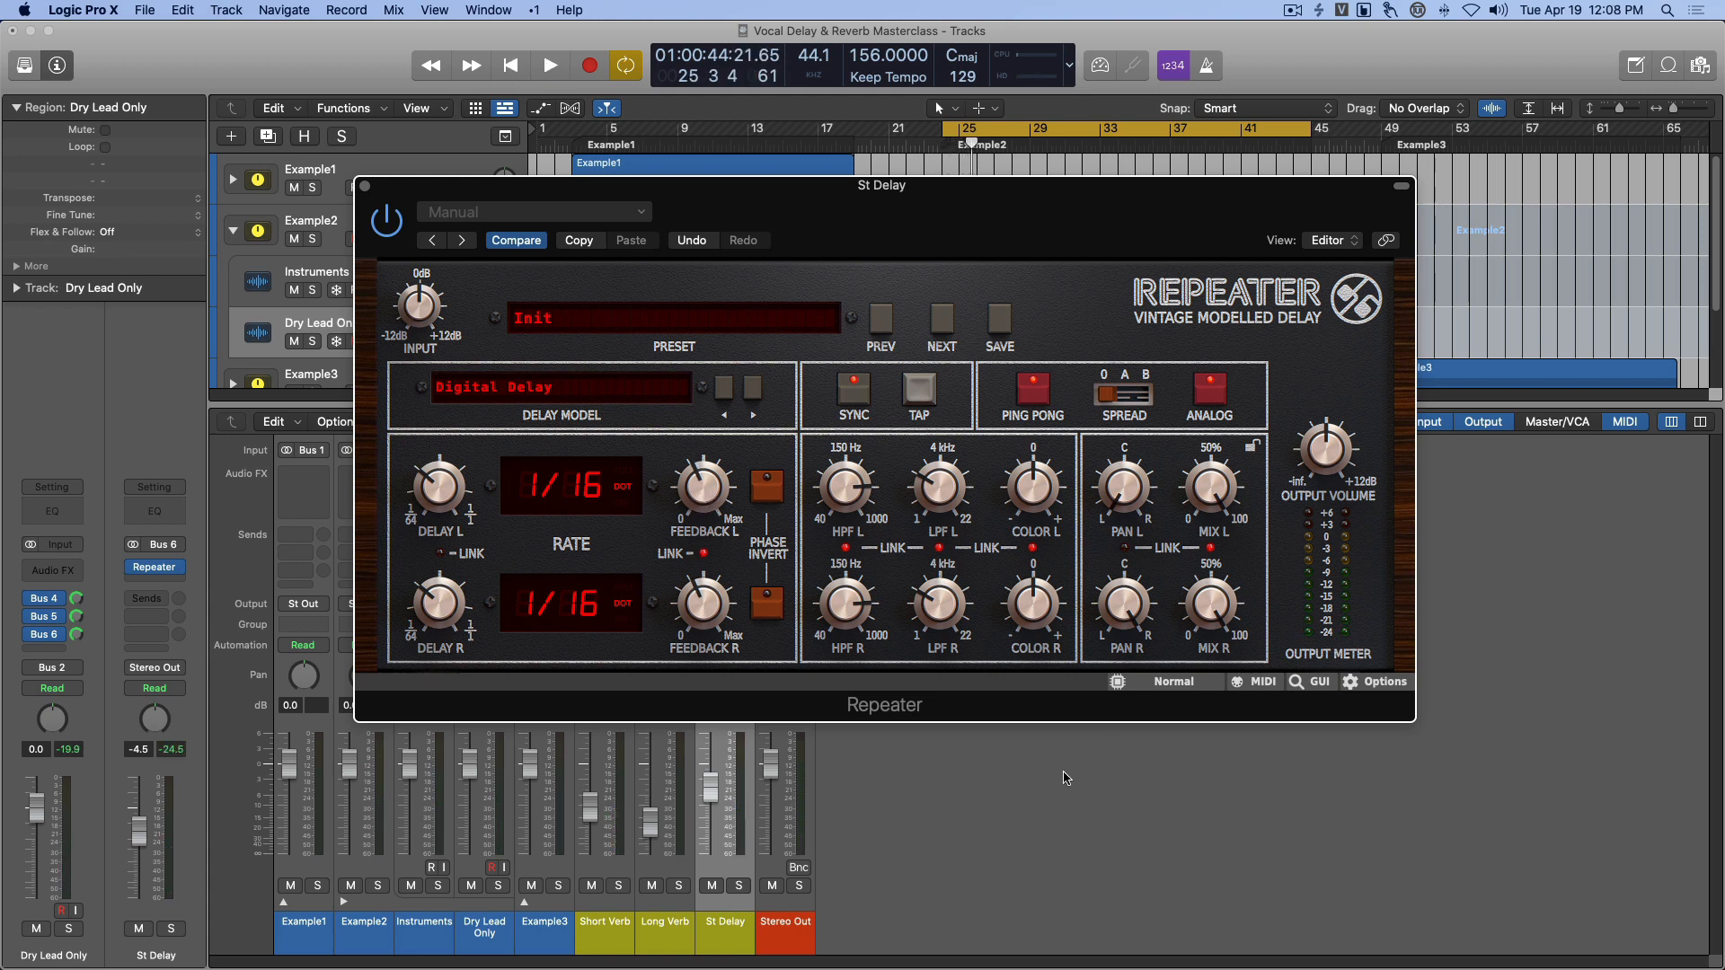
Lower the St Delay fader to -13.8 dB during playback, comparing the mix with the delay muted and unmuted.
key("space")
mouse_move(710, 789)
left_mouse_down()
mouse_move(724, 847)
mouse_move(712, 821)
left_mouse_up()
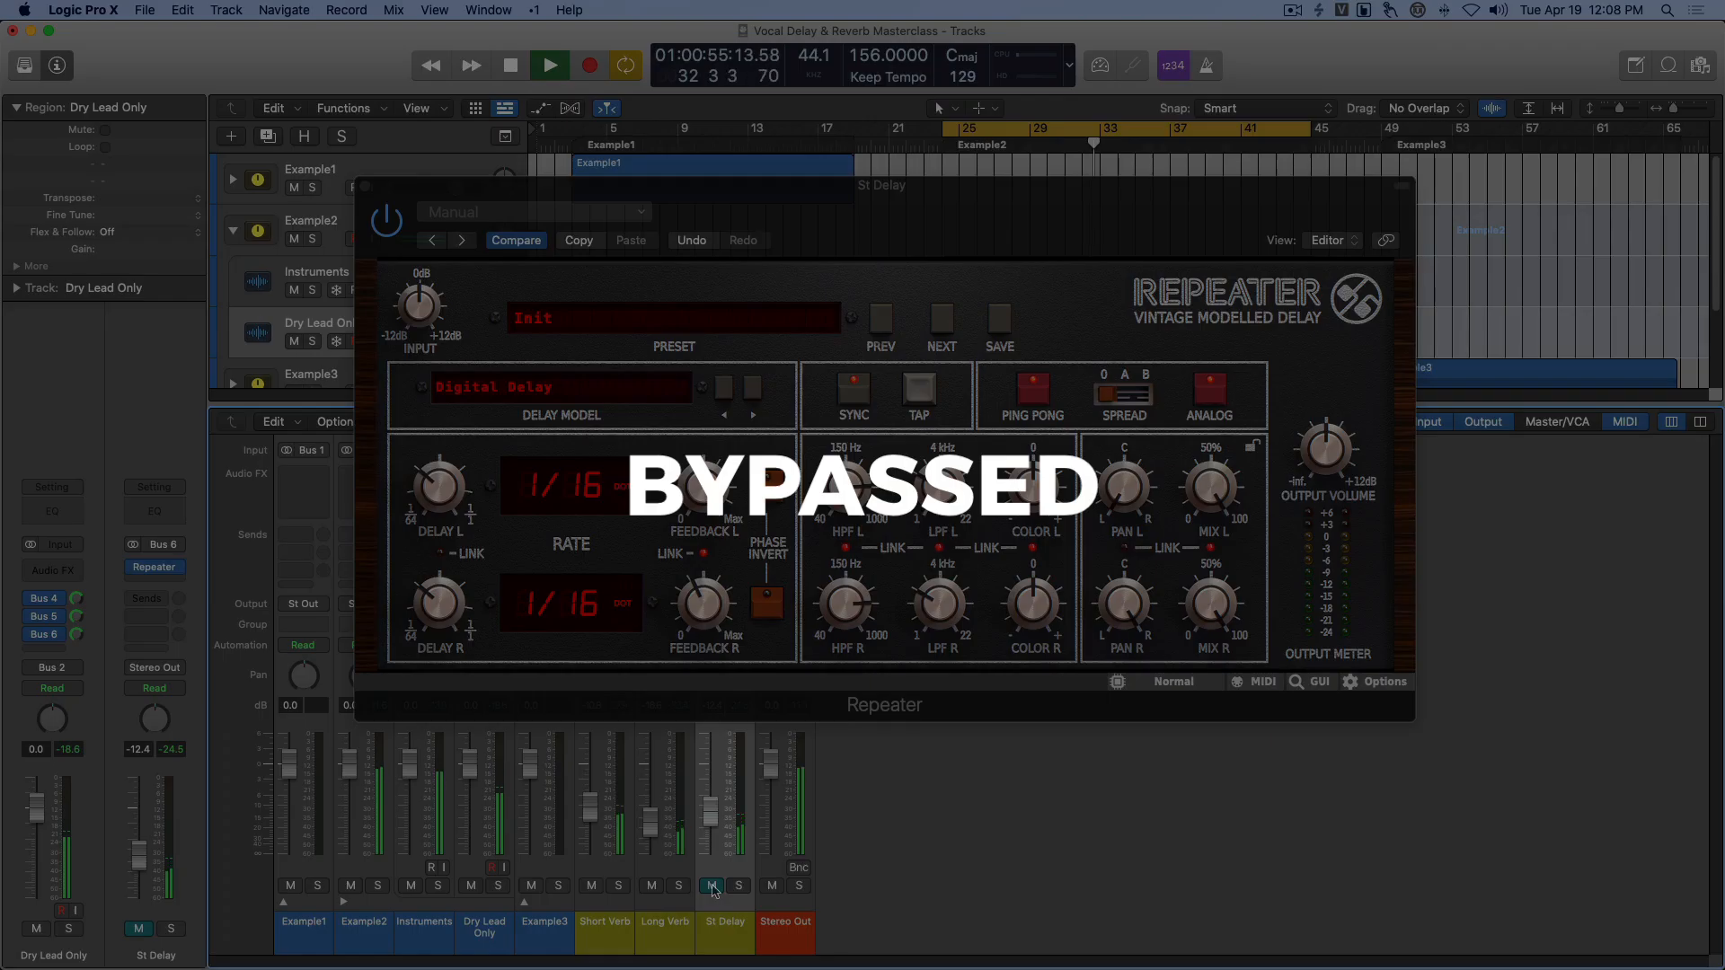
left_click(712, 886)
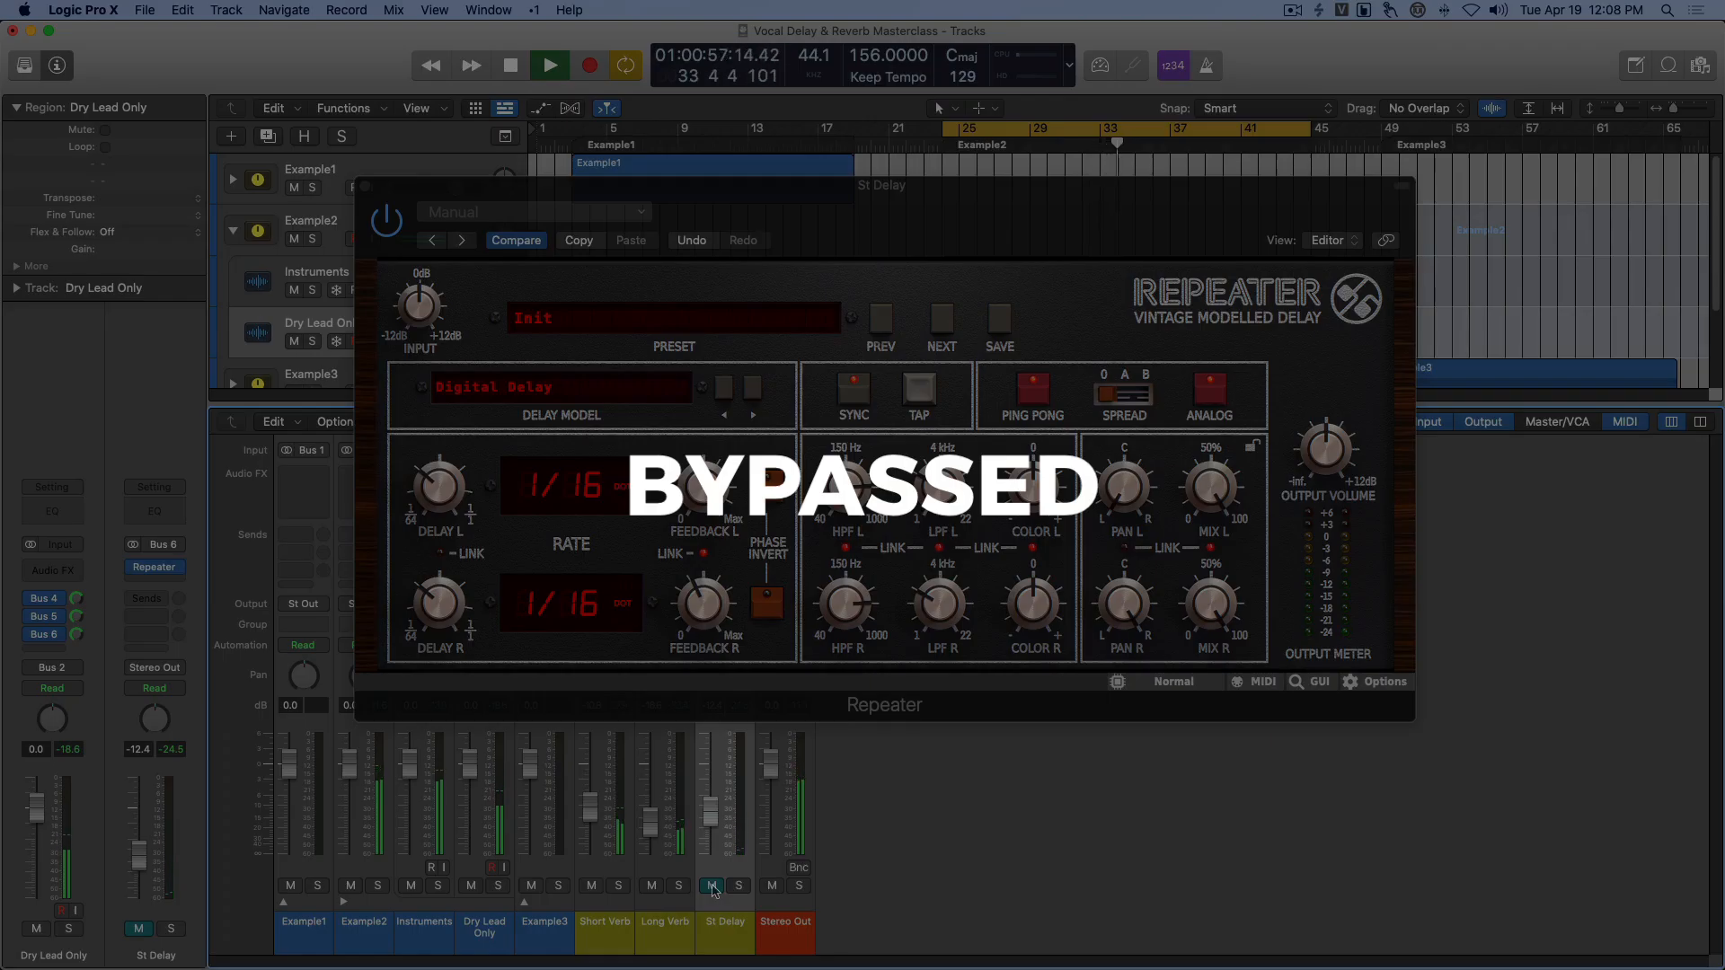
left_click(712, 886)
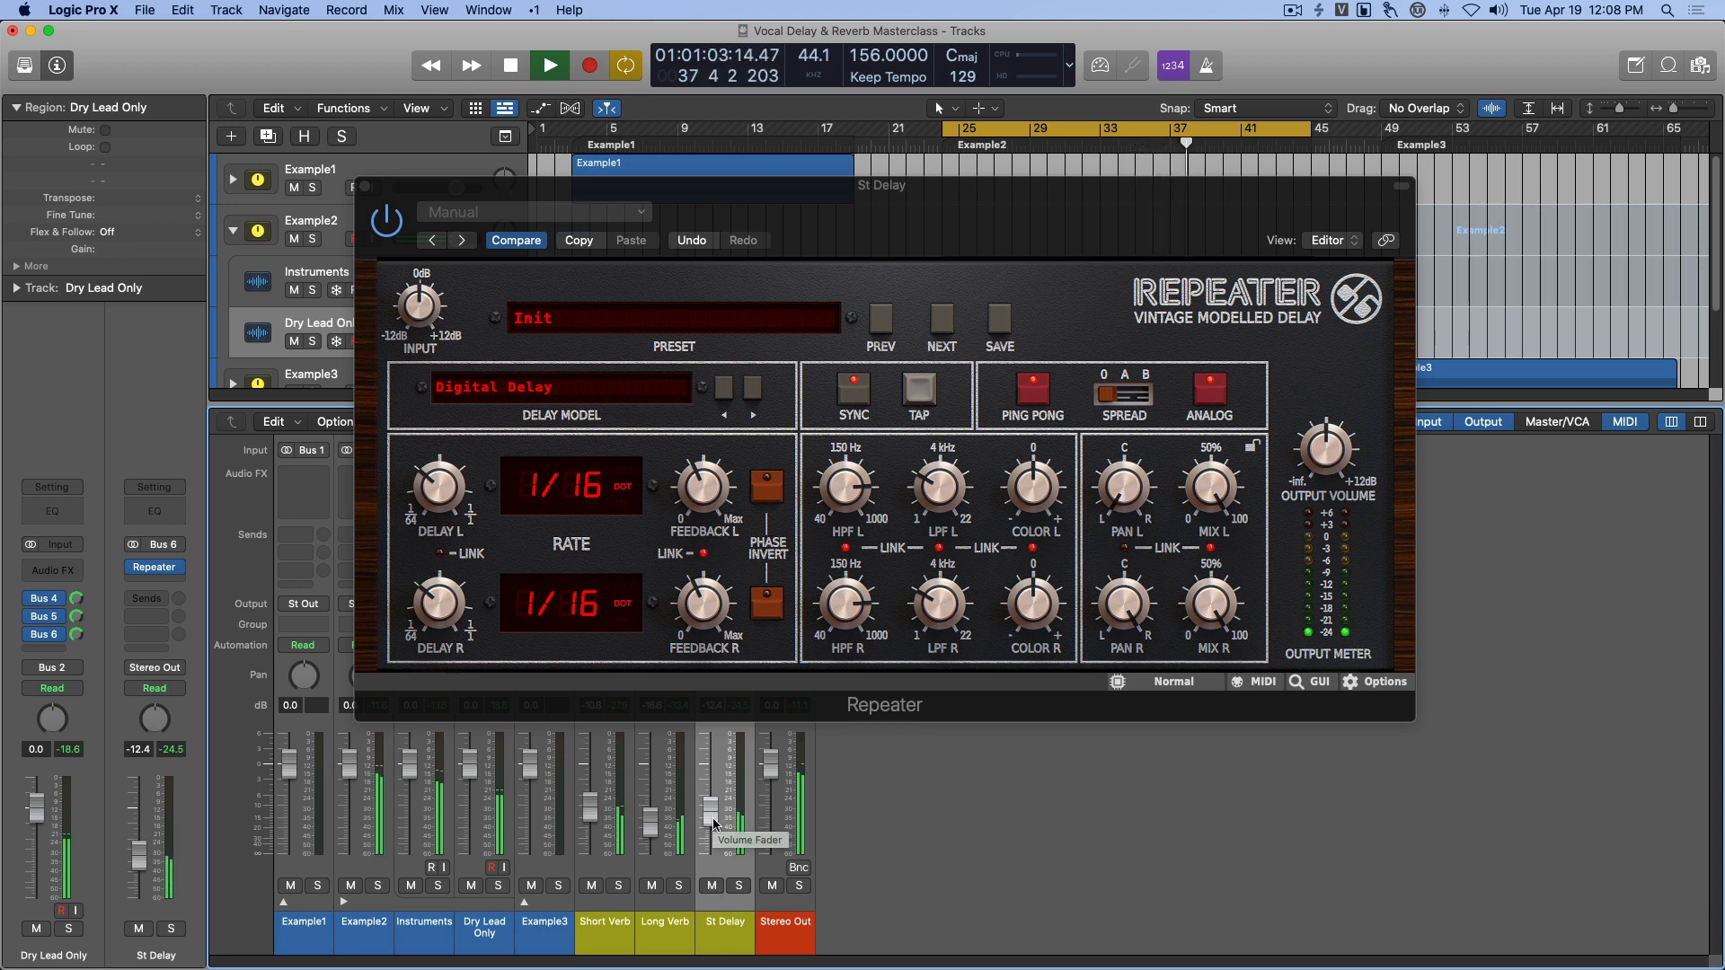
left_click_drag(713, 824, 713, 830)
key("space")
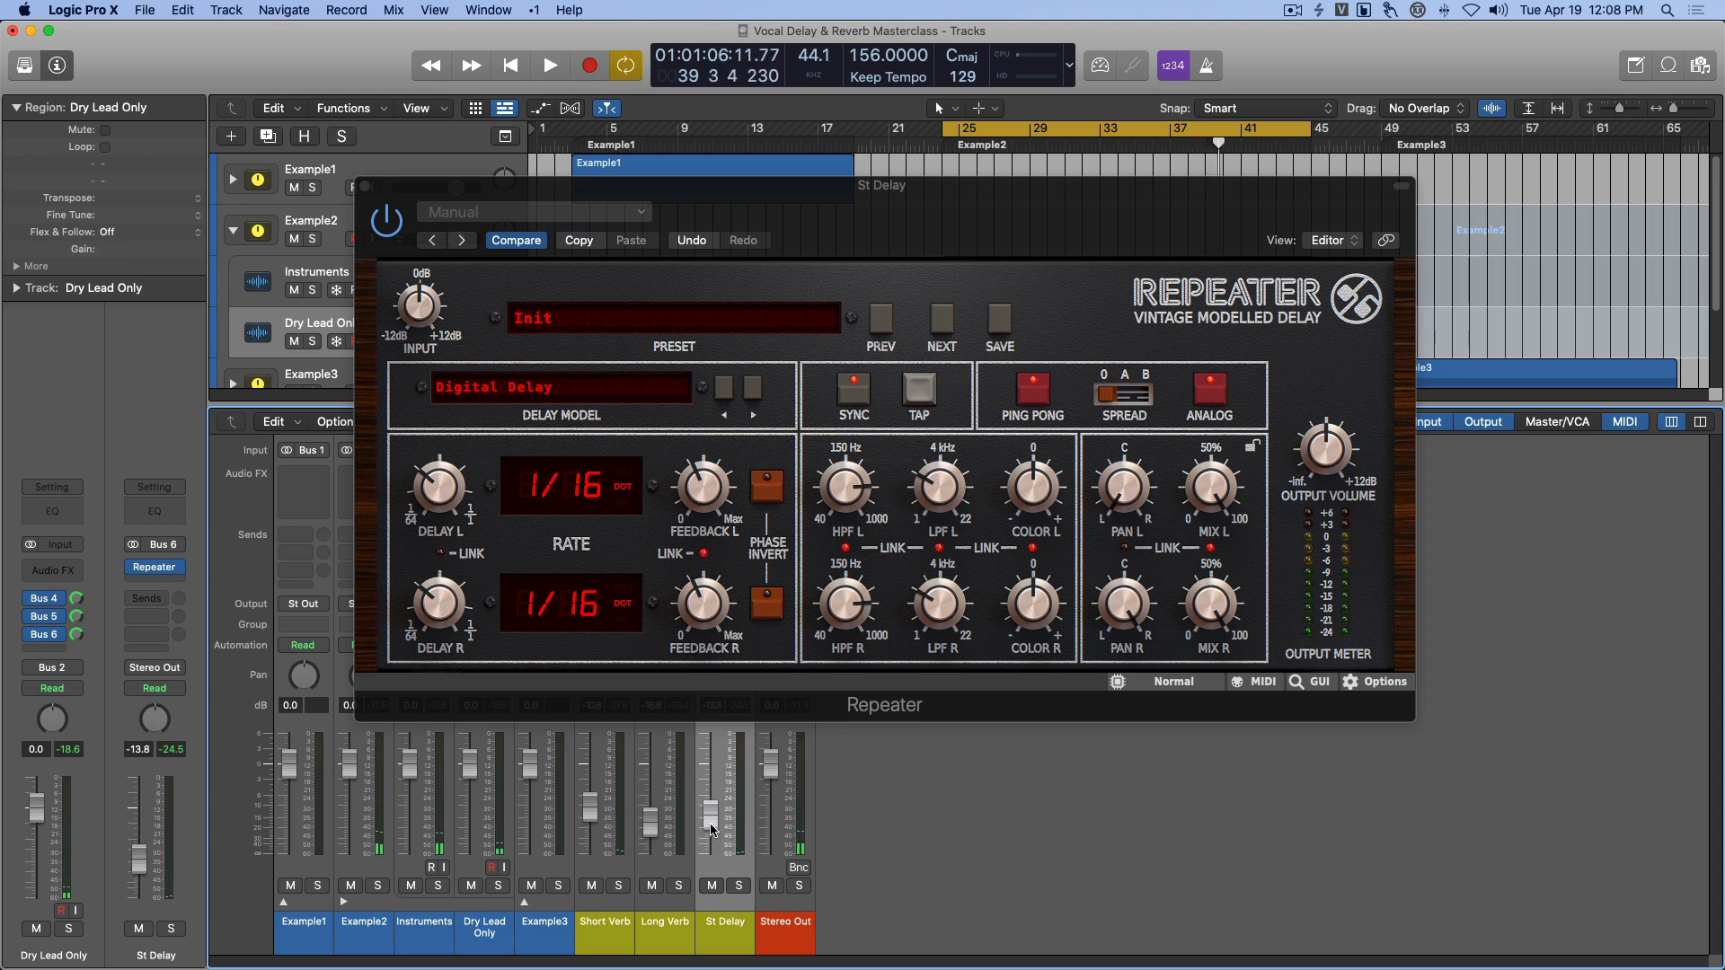
Rename the St Delay channel strip to "1/16 Ping Pong".
double_click(725, 936)
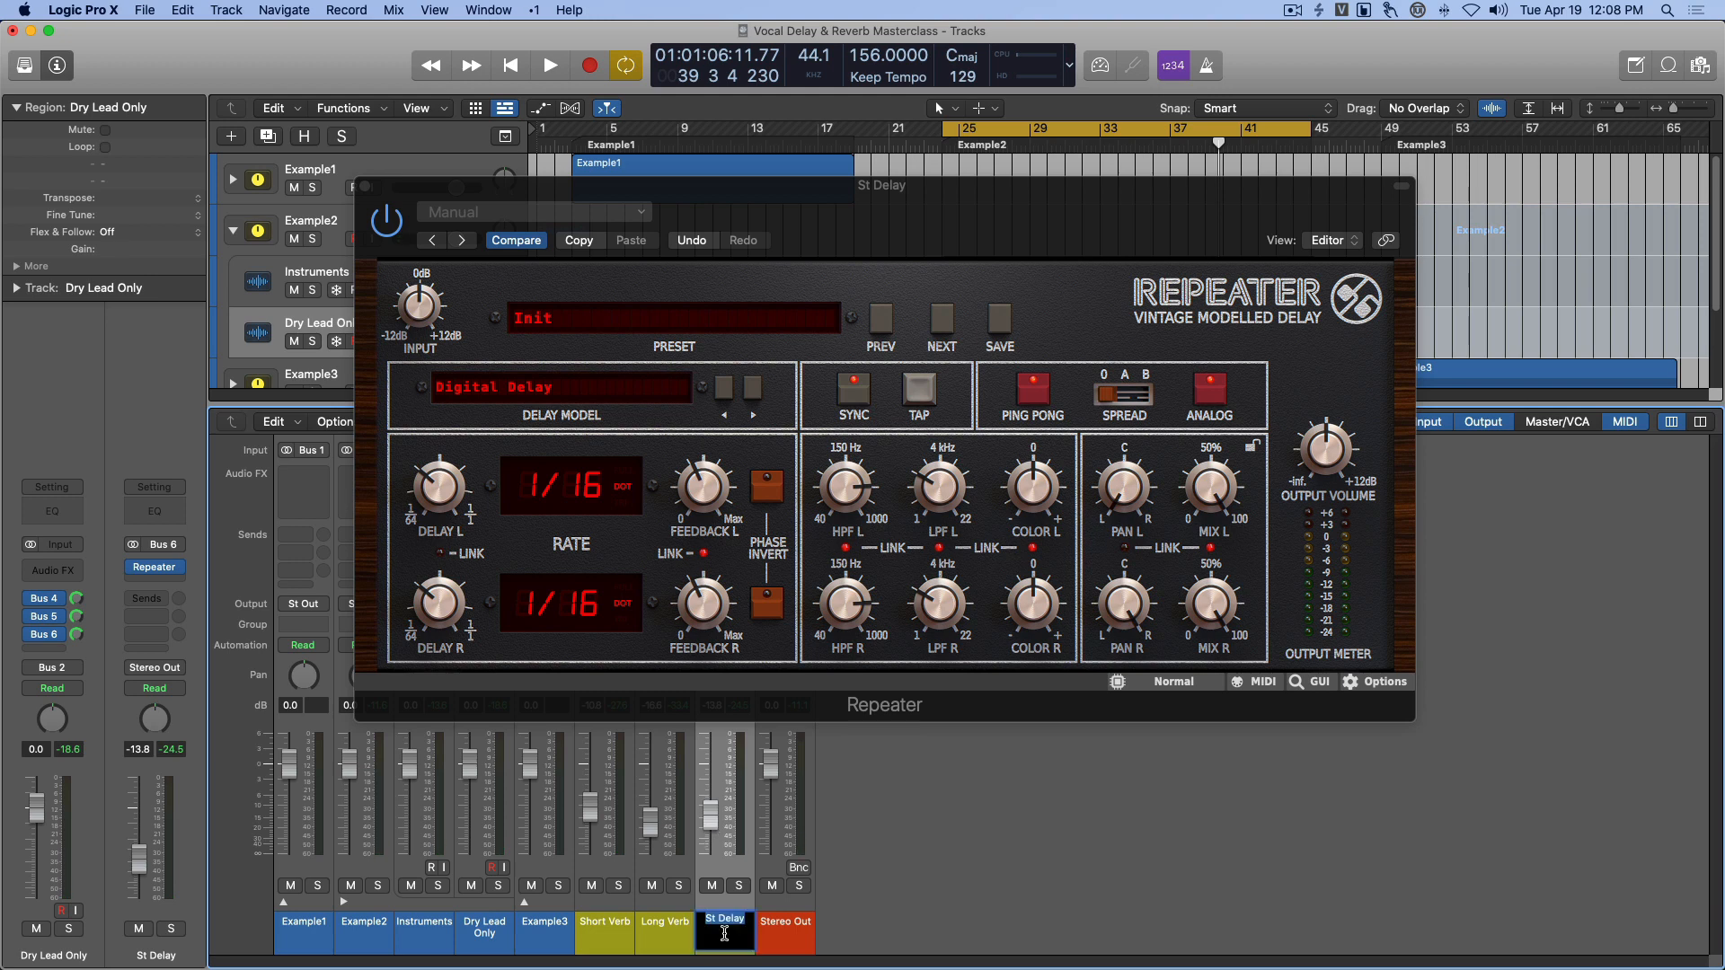
type("1/16 Ping Pong")
key("Return")
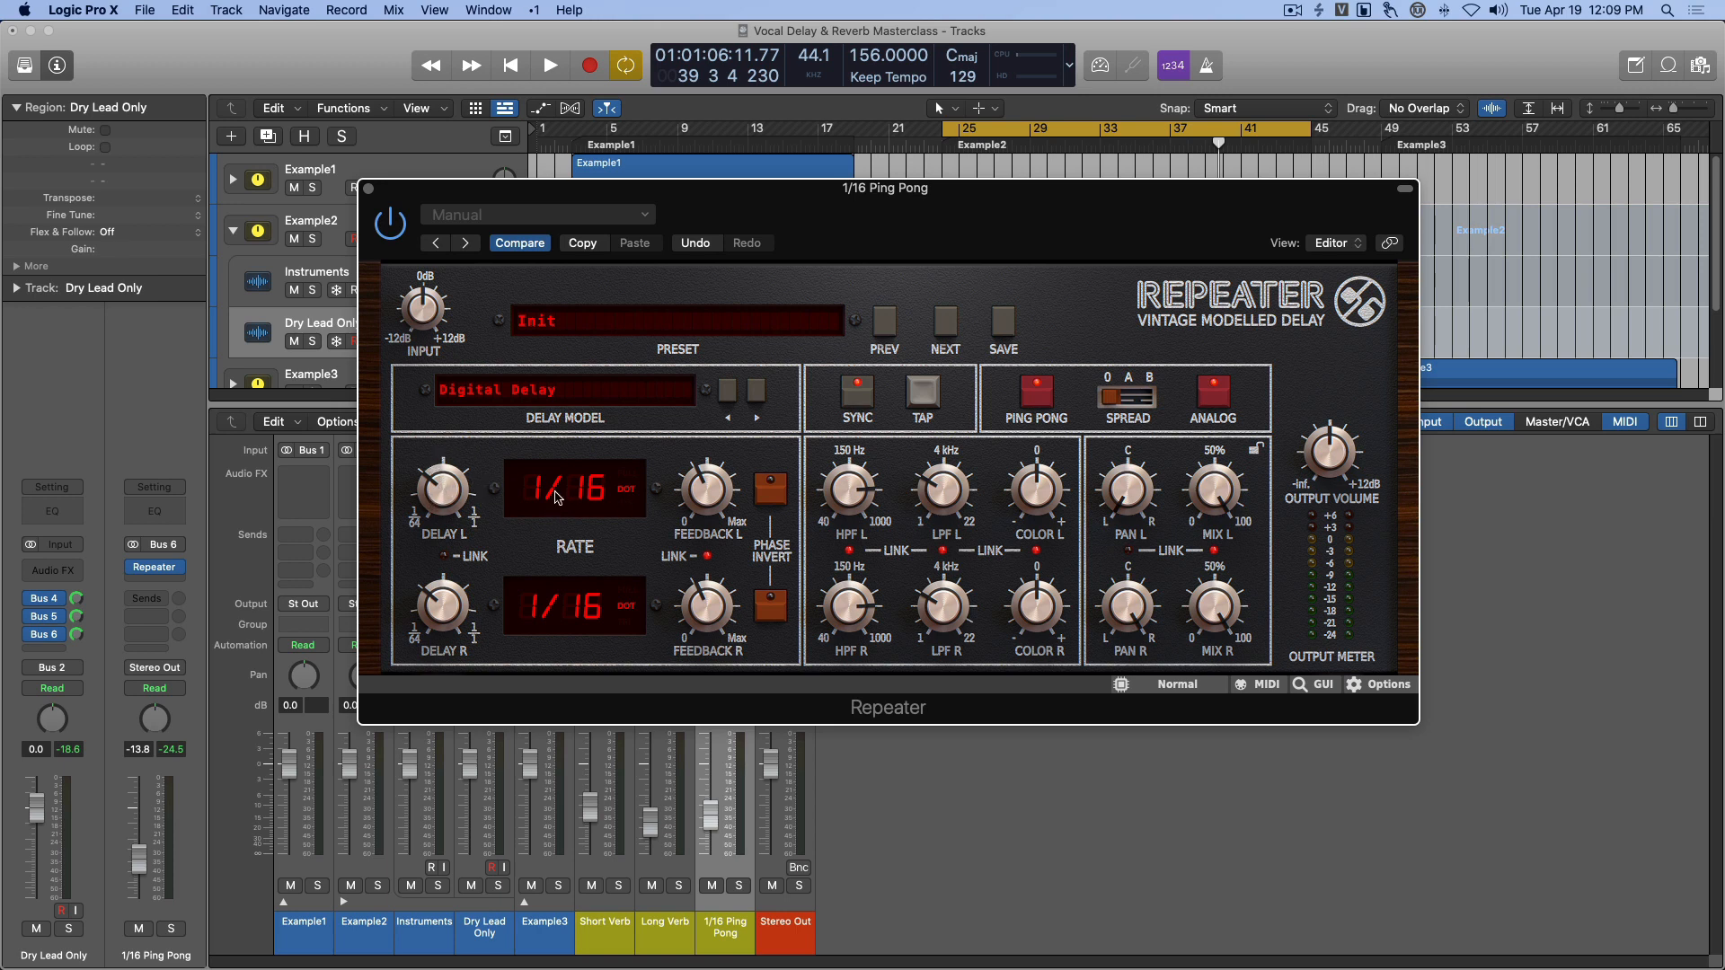
Audition the Repeater's 1/16 delay with both sides at full note scale and the channel fader at -7.6 dB, comparing against dotted.
left_click(628, 489)
left_click(628, 602)
key("space")
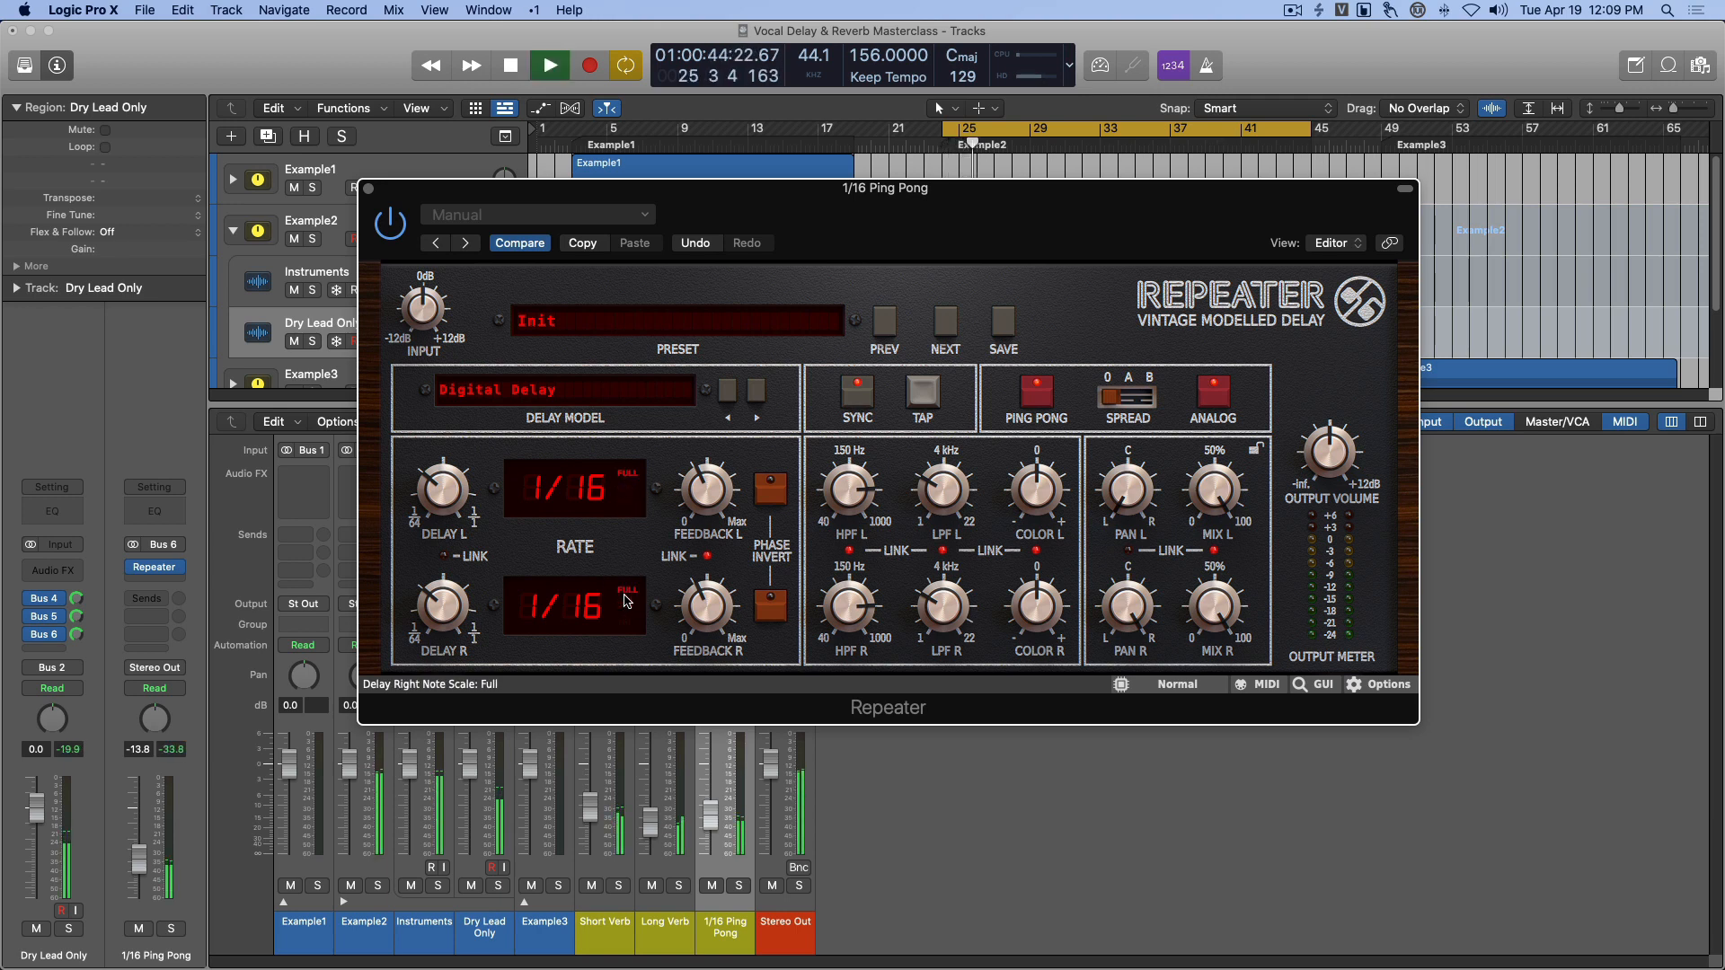
mouse_move(711, 814)
left_mouse_down()
mouse_move(712, 789)
mouse_move(710, 803)
left_mouse_up()
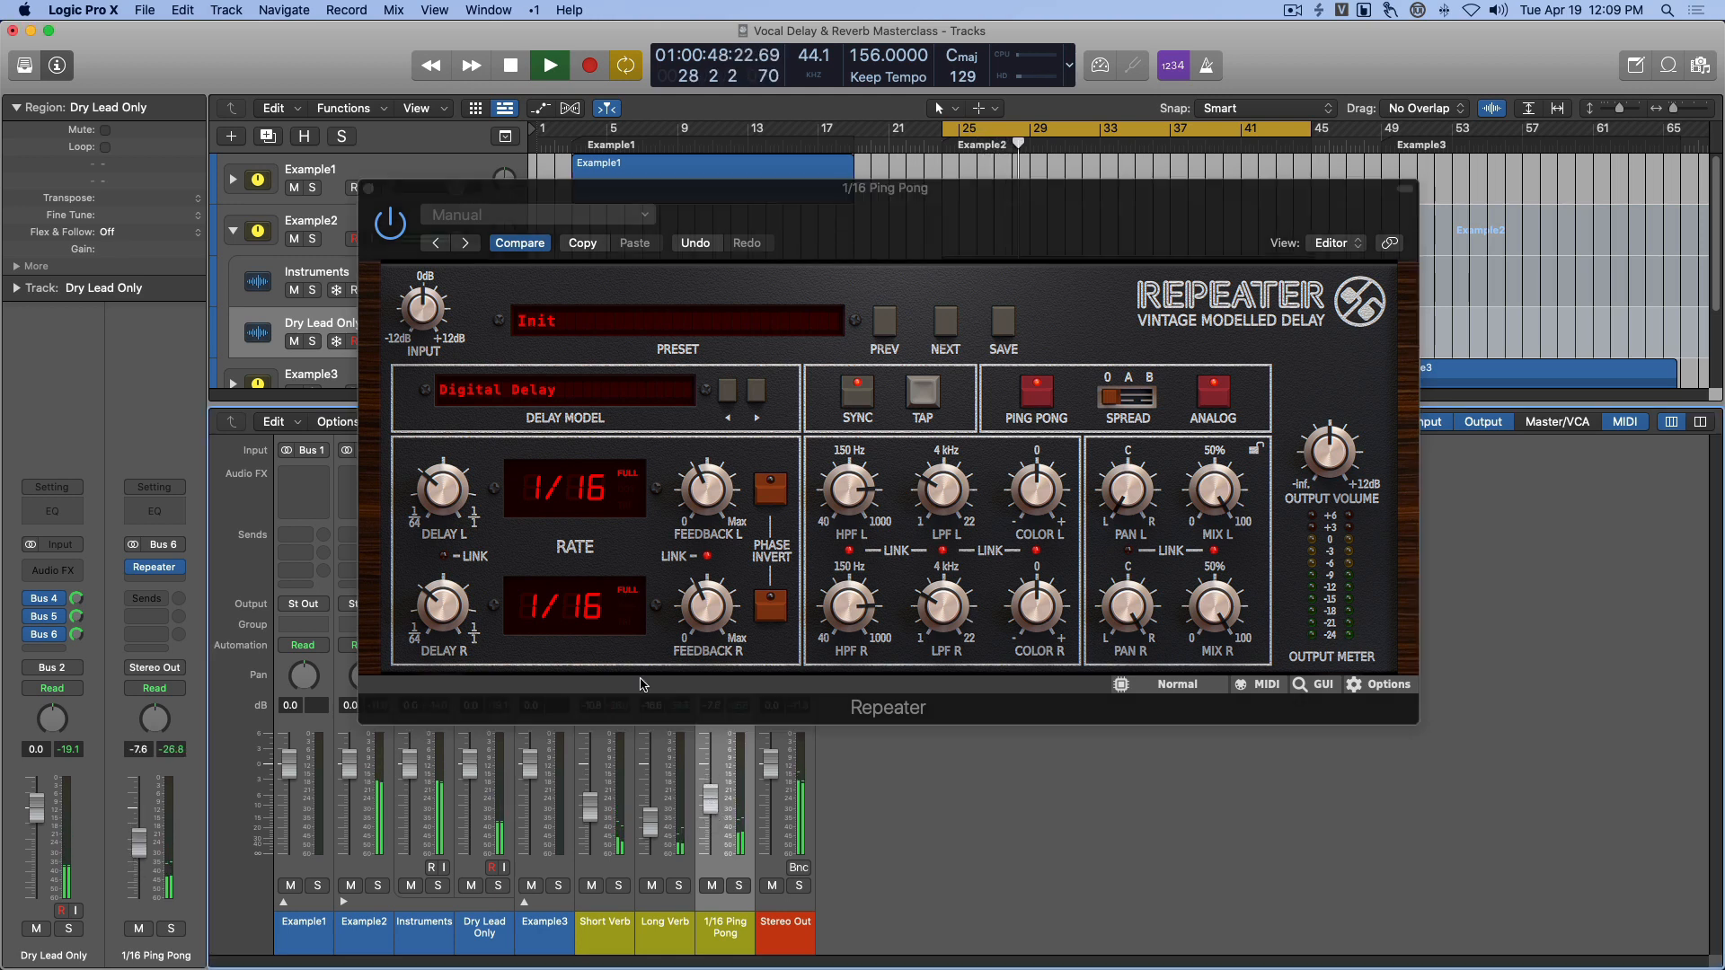
left_click(626, 492)
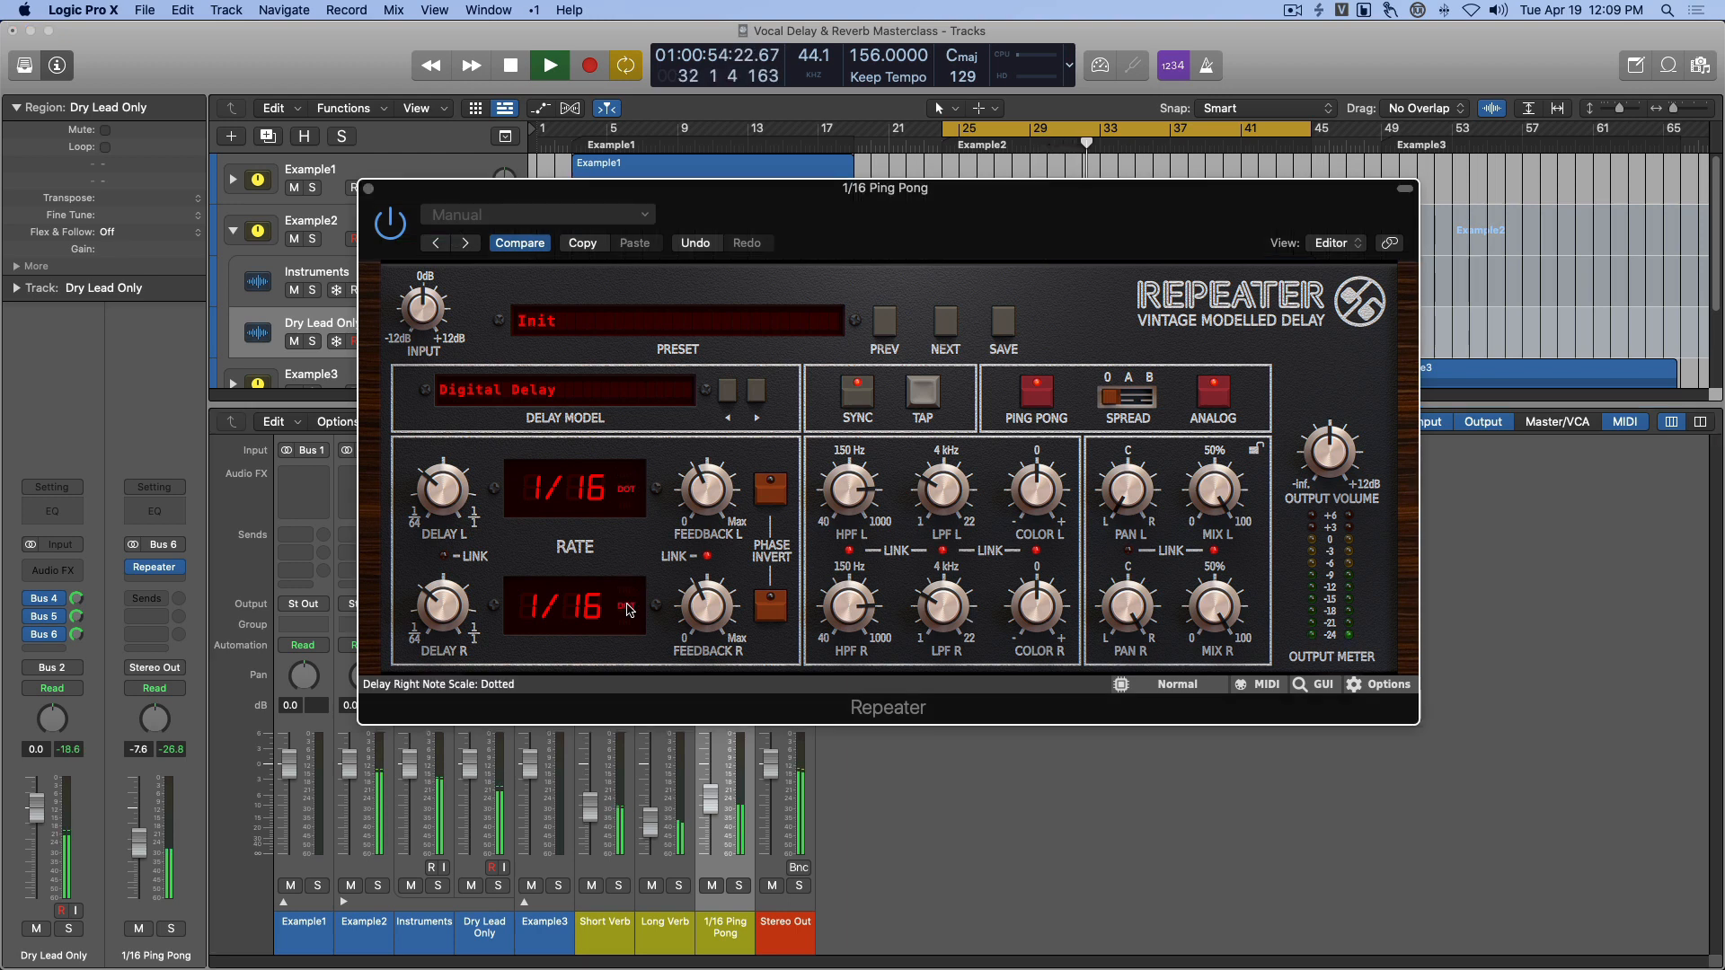
key("space")
Set both Repeater delay rates to 1/8 with full note scale and link the left and right delays.
left_click(626, 484)
left_click_drag(450, 501, 452, 469)
left_click_drag(448, 607, 446, 586)
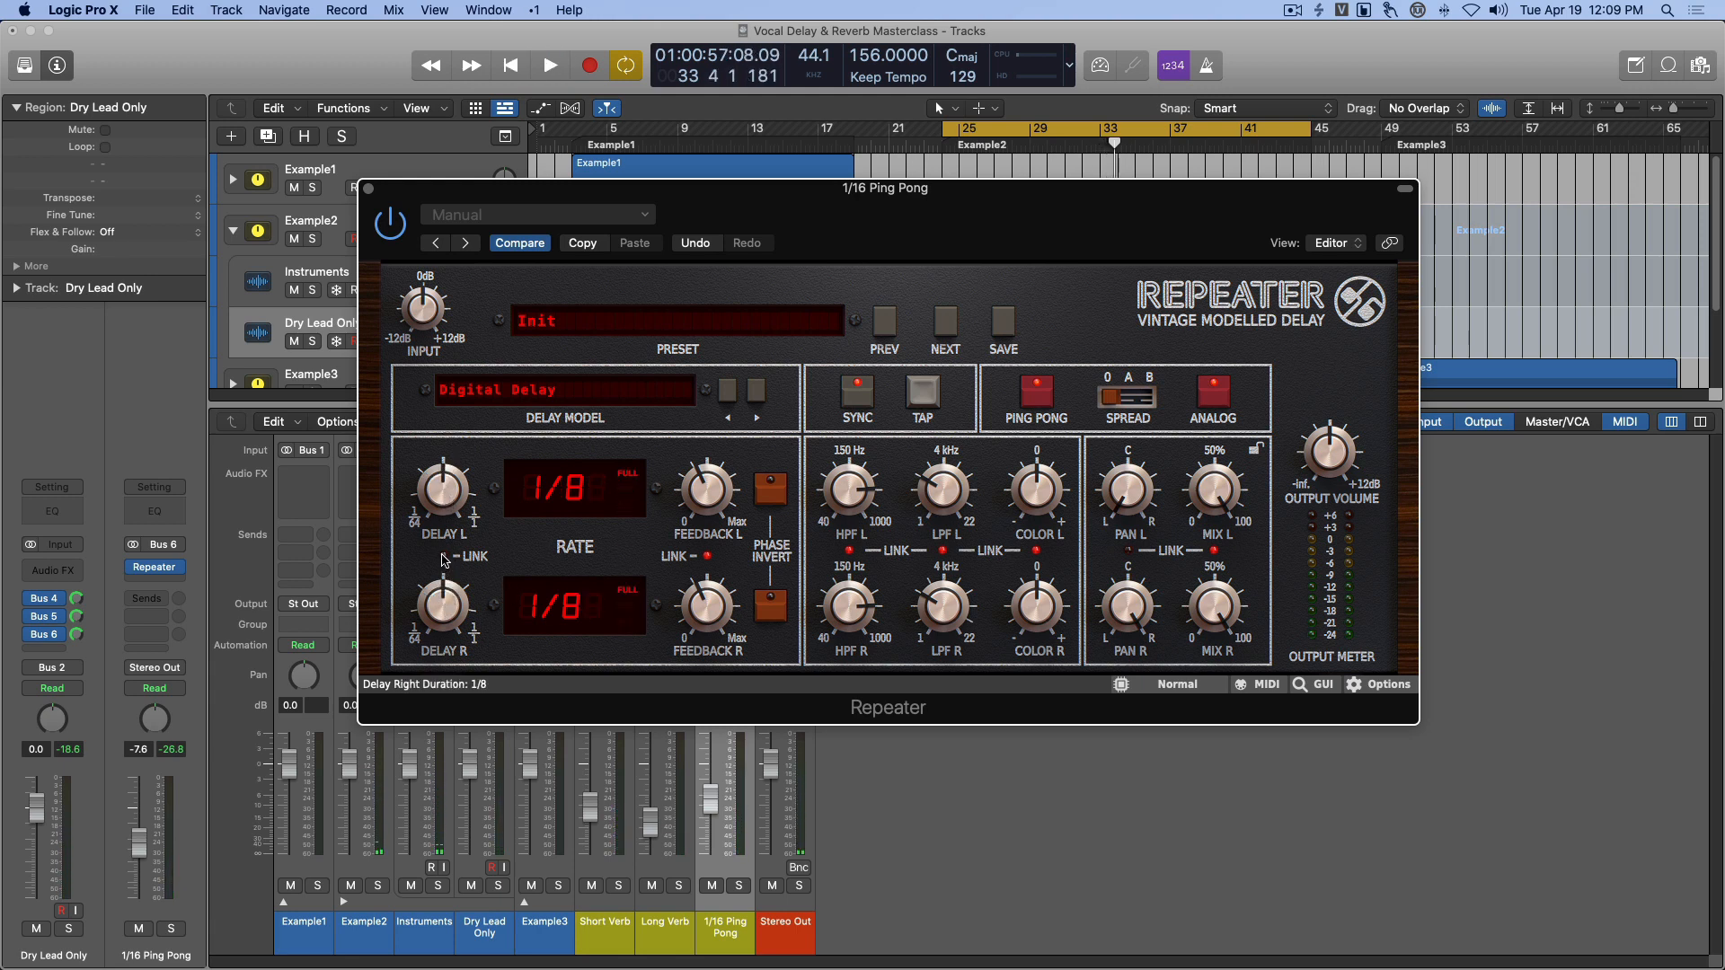
left_click(444, 557)
Play the section and lower the ping pong delay channel's fader to -13.8 dB.
key("space")
left_click_drag(713, 810, 713, 832)
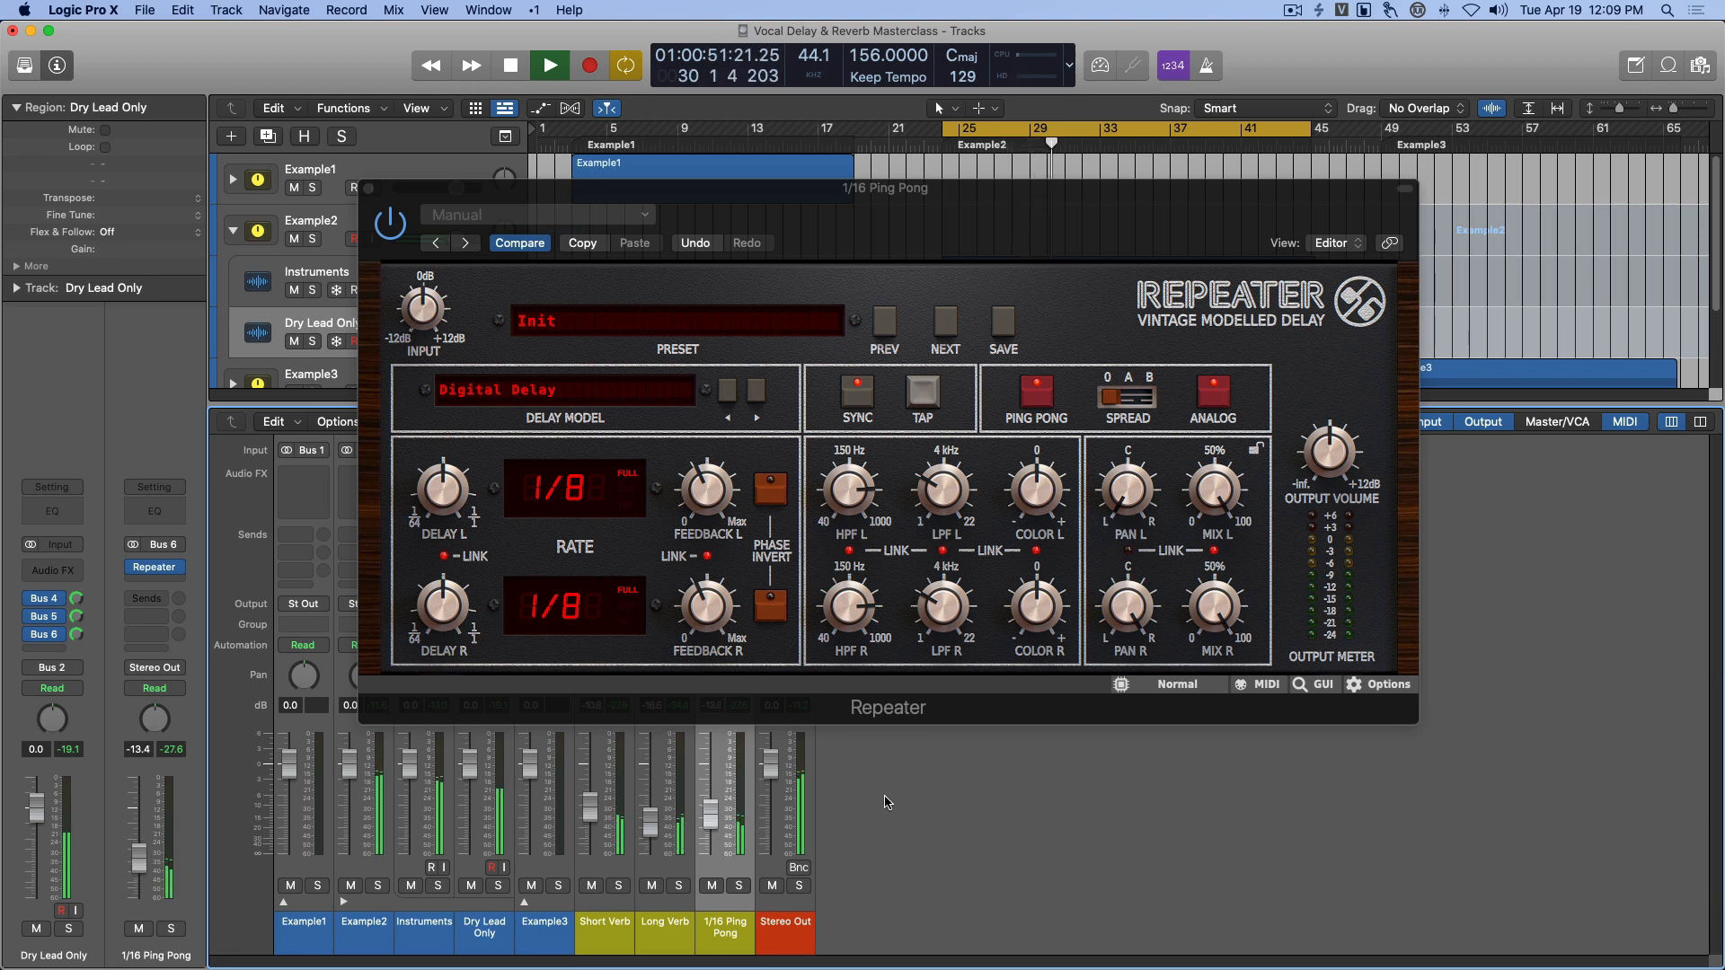
left_click_drag(715, 823, 715, 825)
key("space")
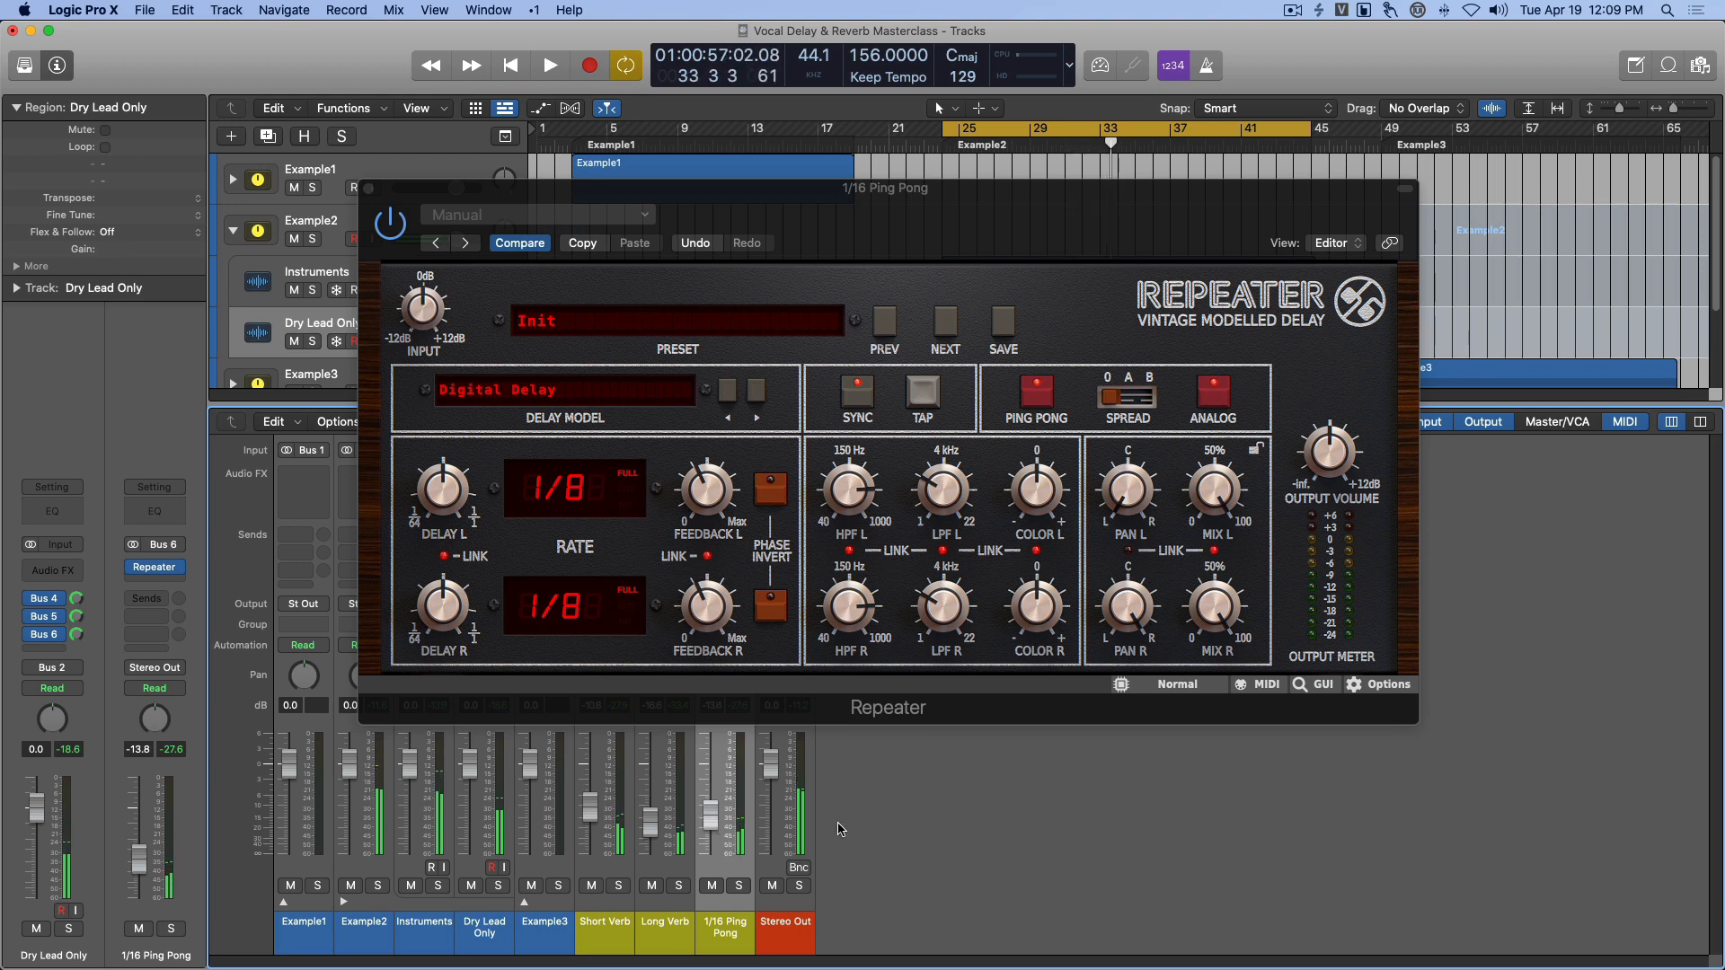
Rename the delay channel strip to "1/8 Ping Pong".
double_click(719, 923)
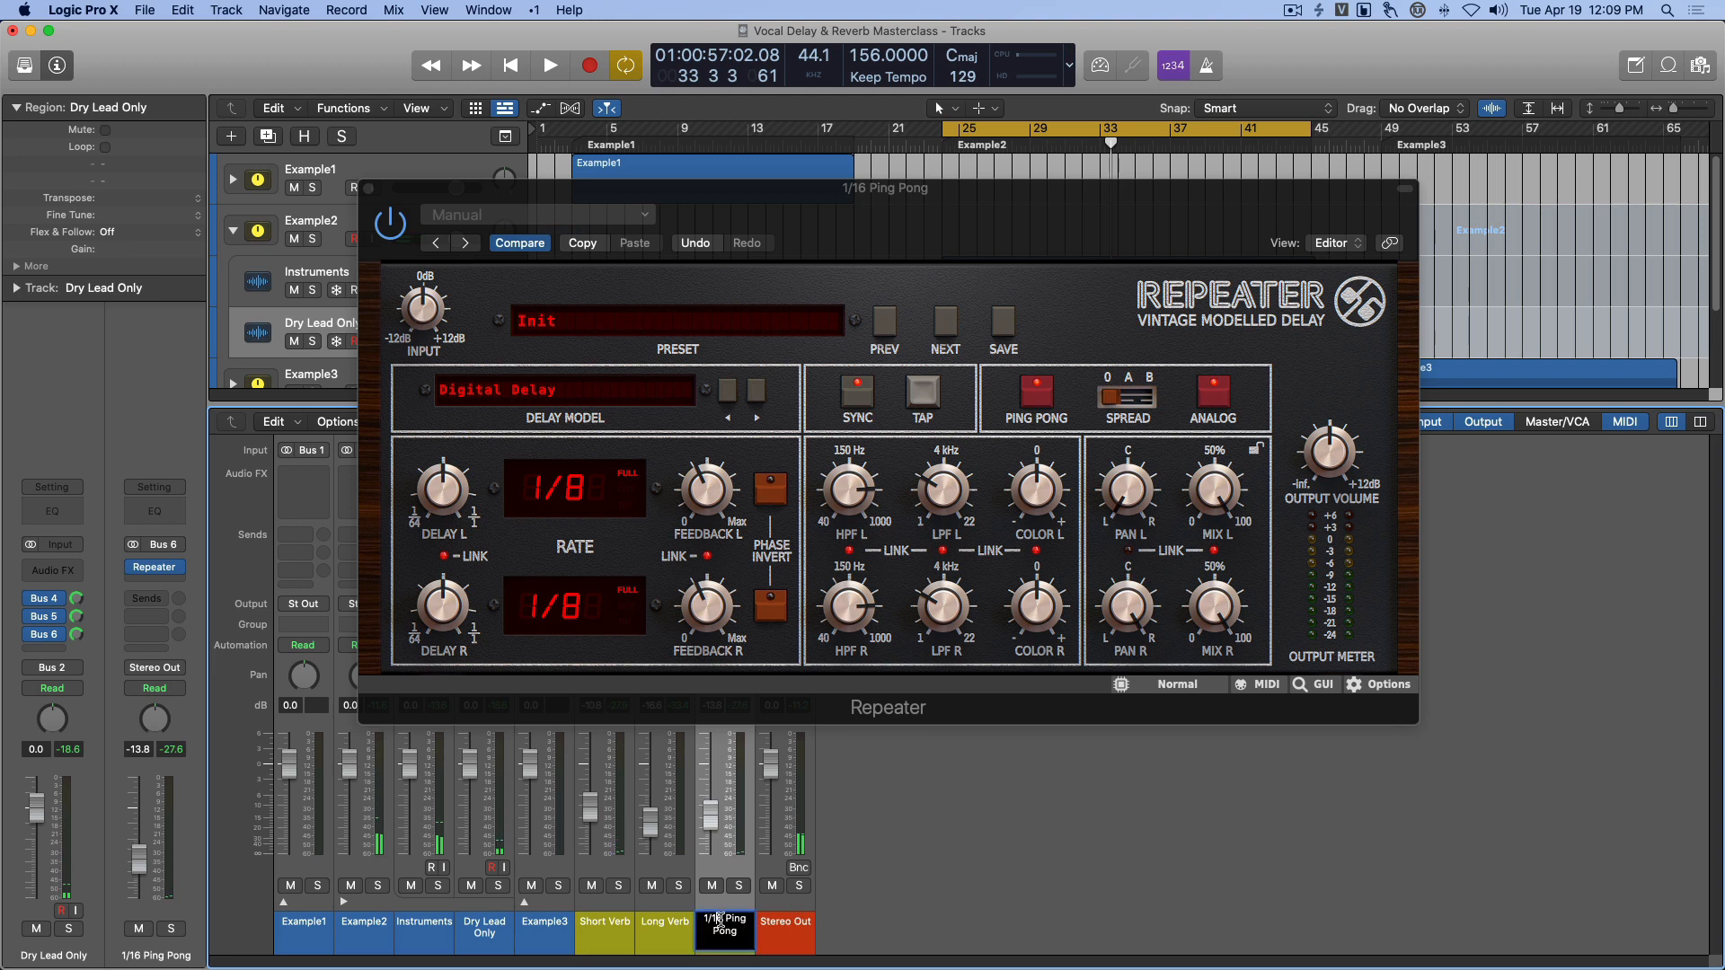
type("8")
key("Return")
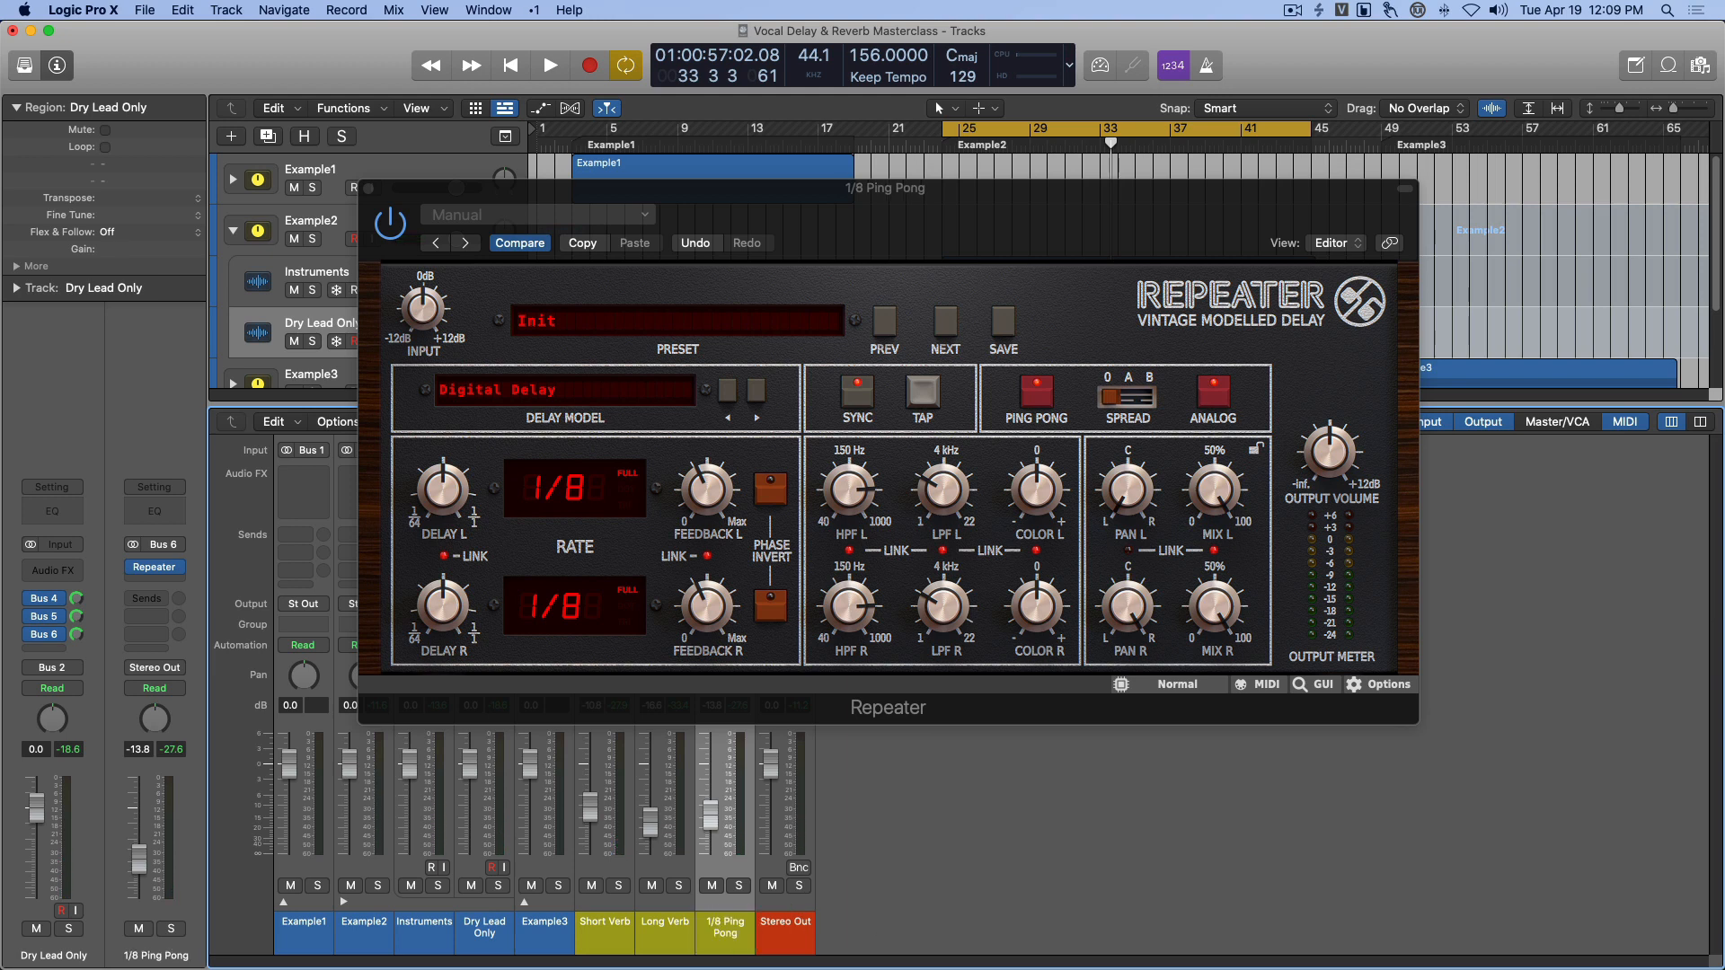
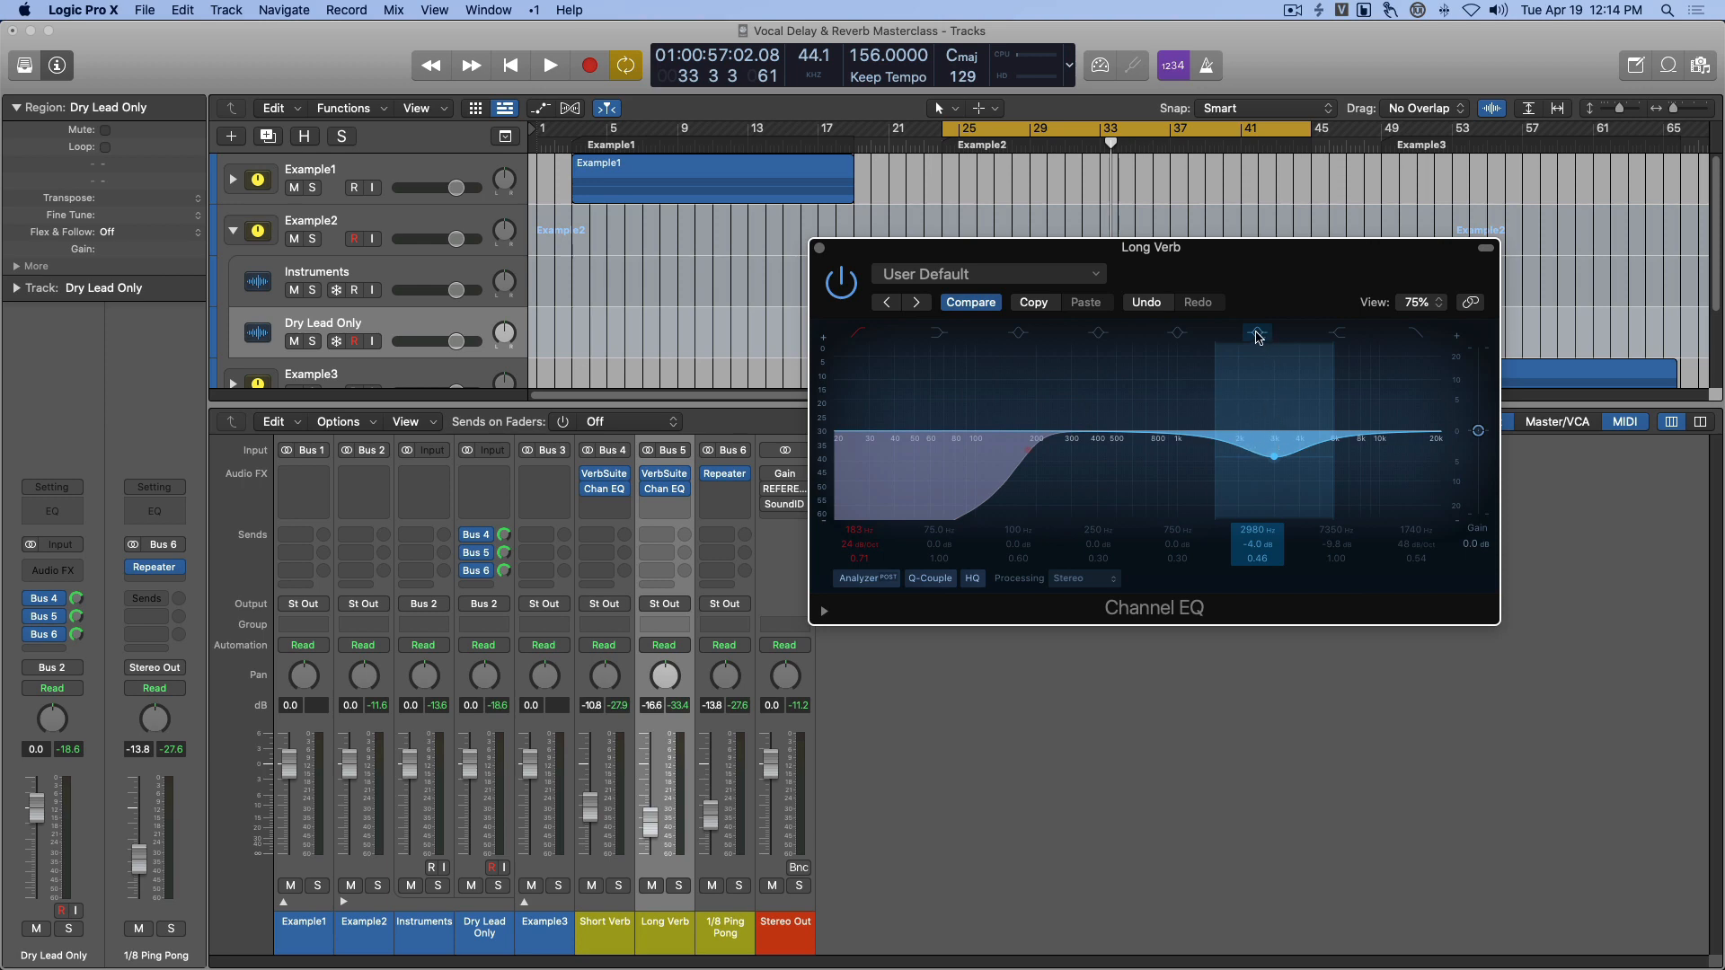
Enable the low-pass band in the Long Verb's Channel EQ and close the equalizer.
left_click(1416, 333)
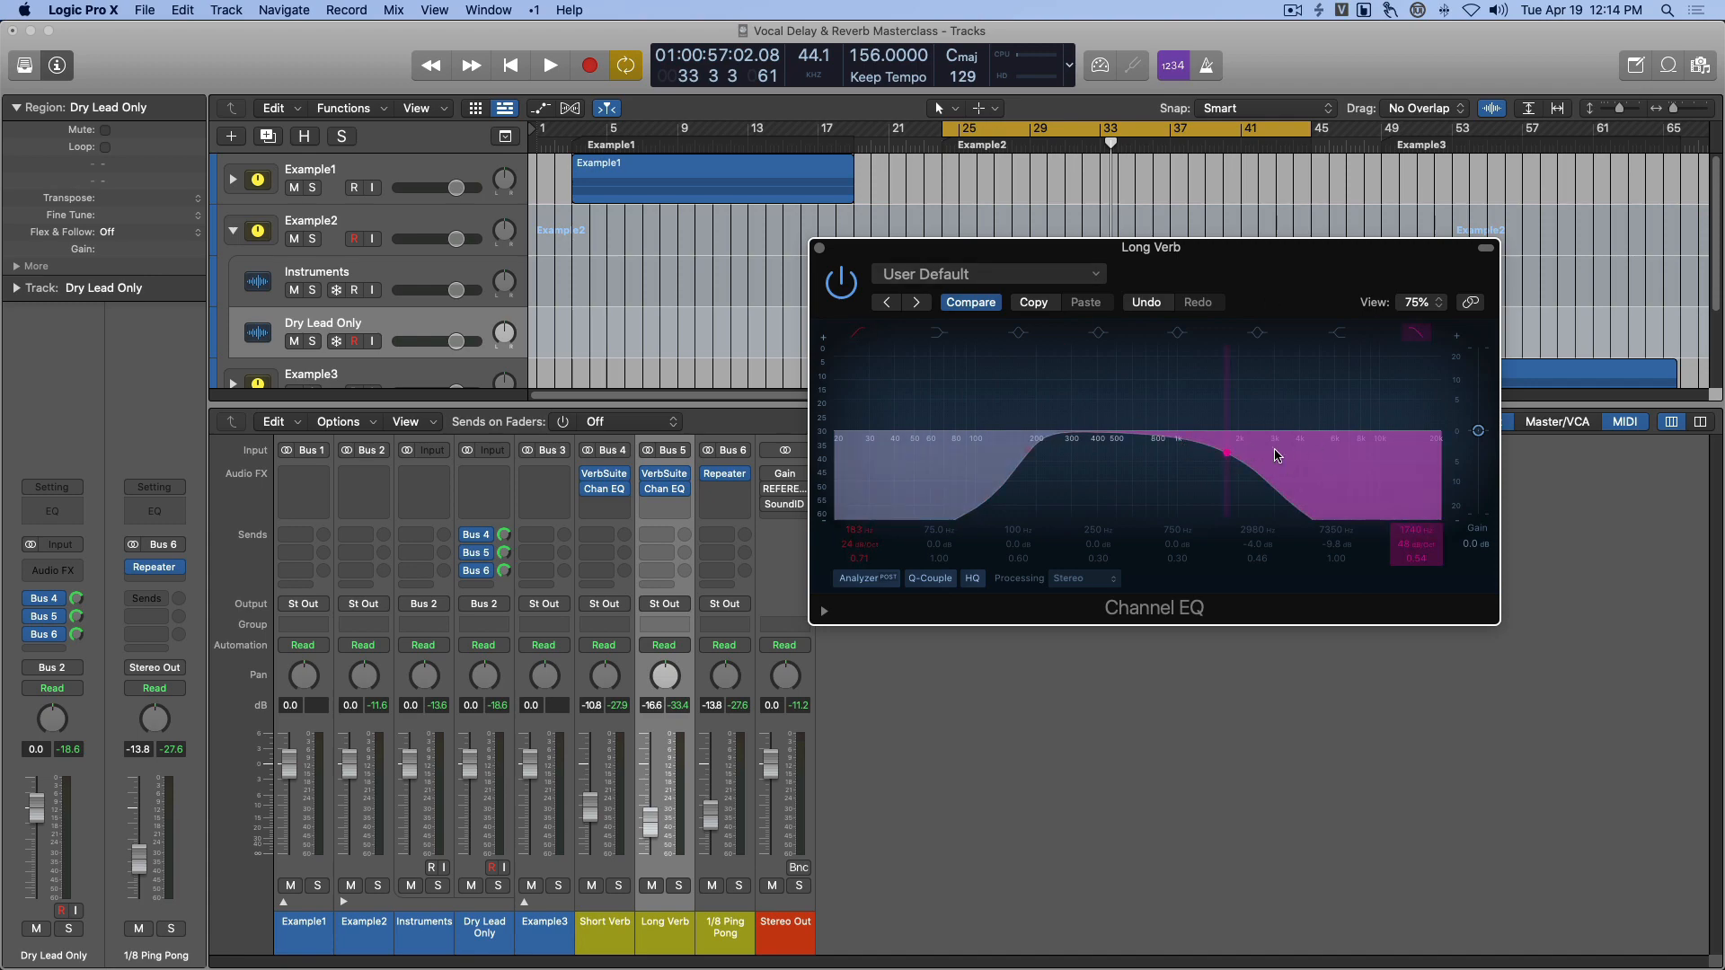
left_click(819, 249)
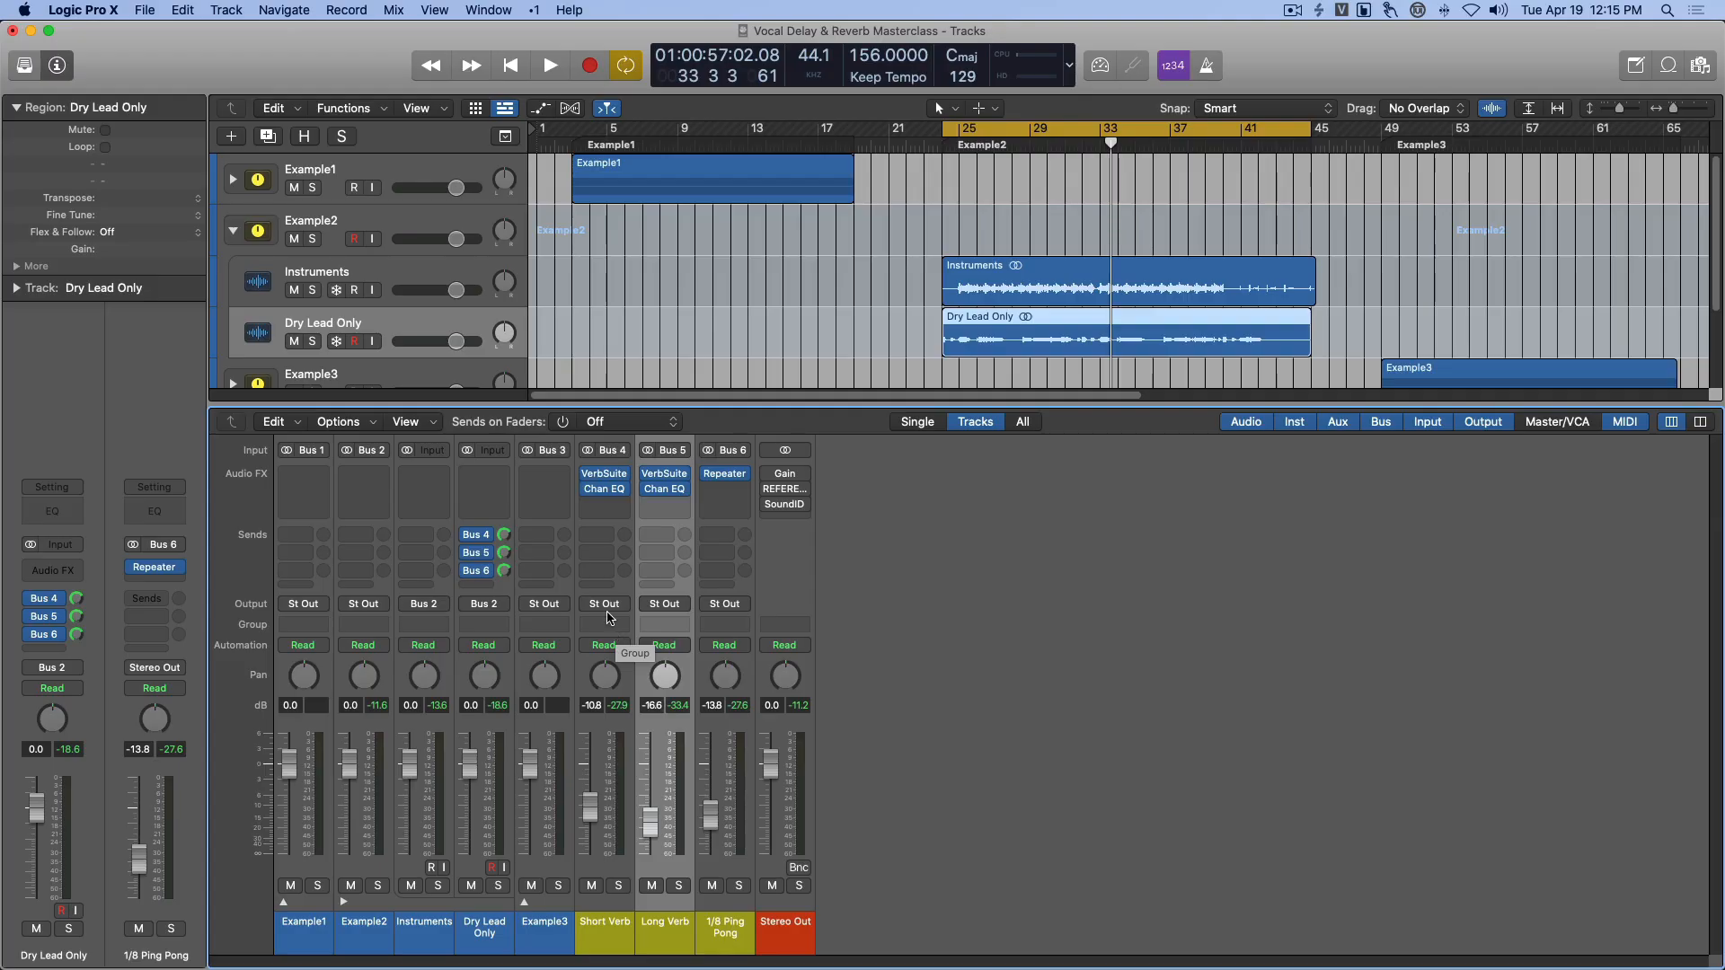
Solo Dry Lead Only and Long Verb with Short Verb and 1/8 Ping Pong muted, auditioning the section briefly.
key("s")
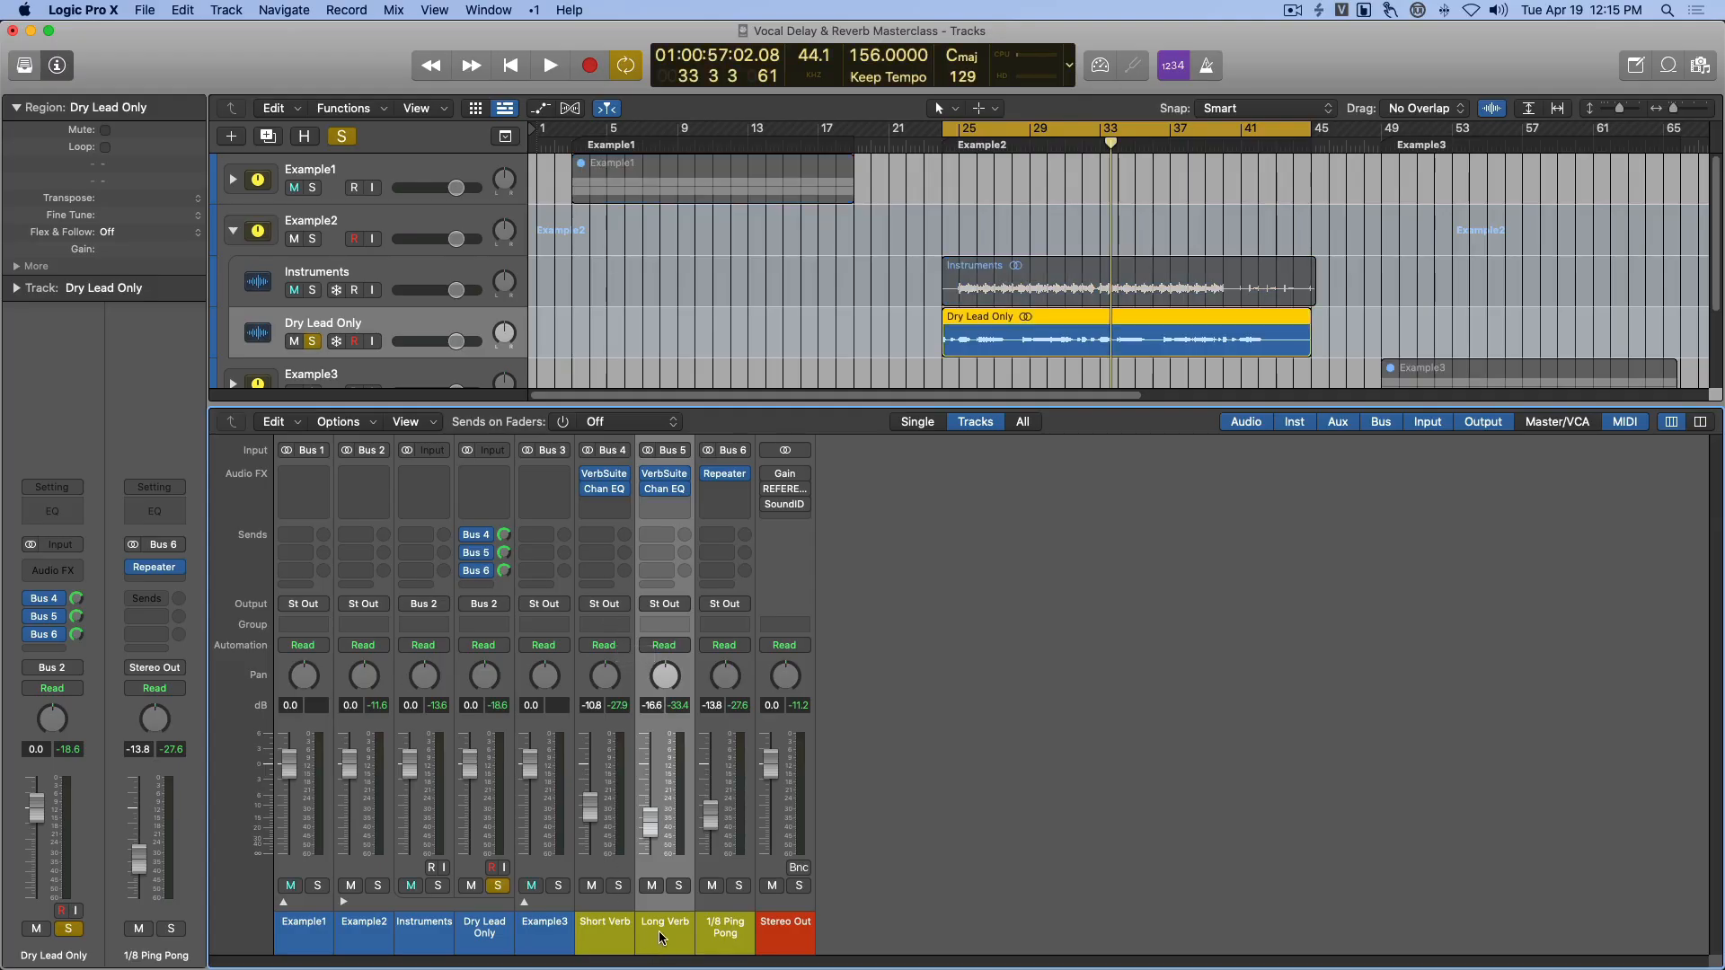
left_click(678, 887)
key("space")
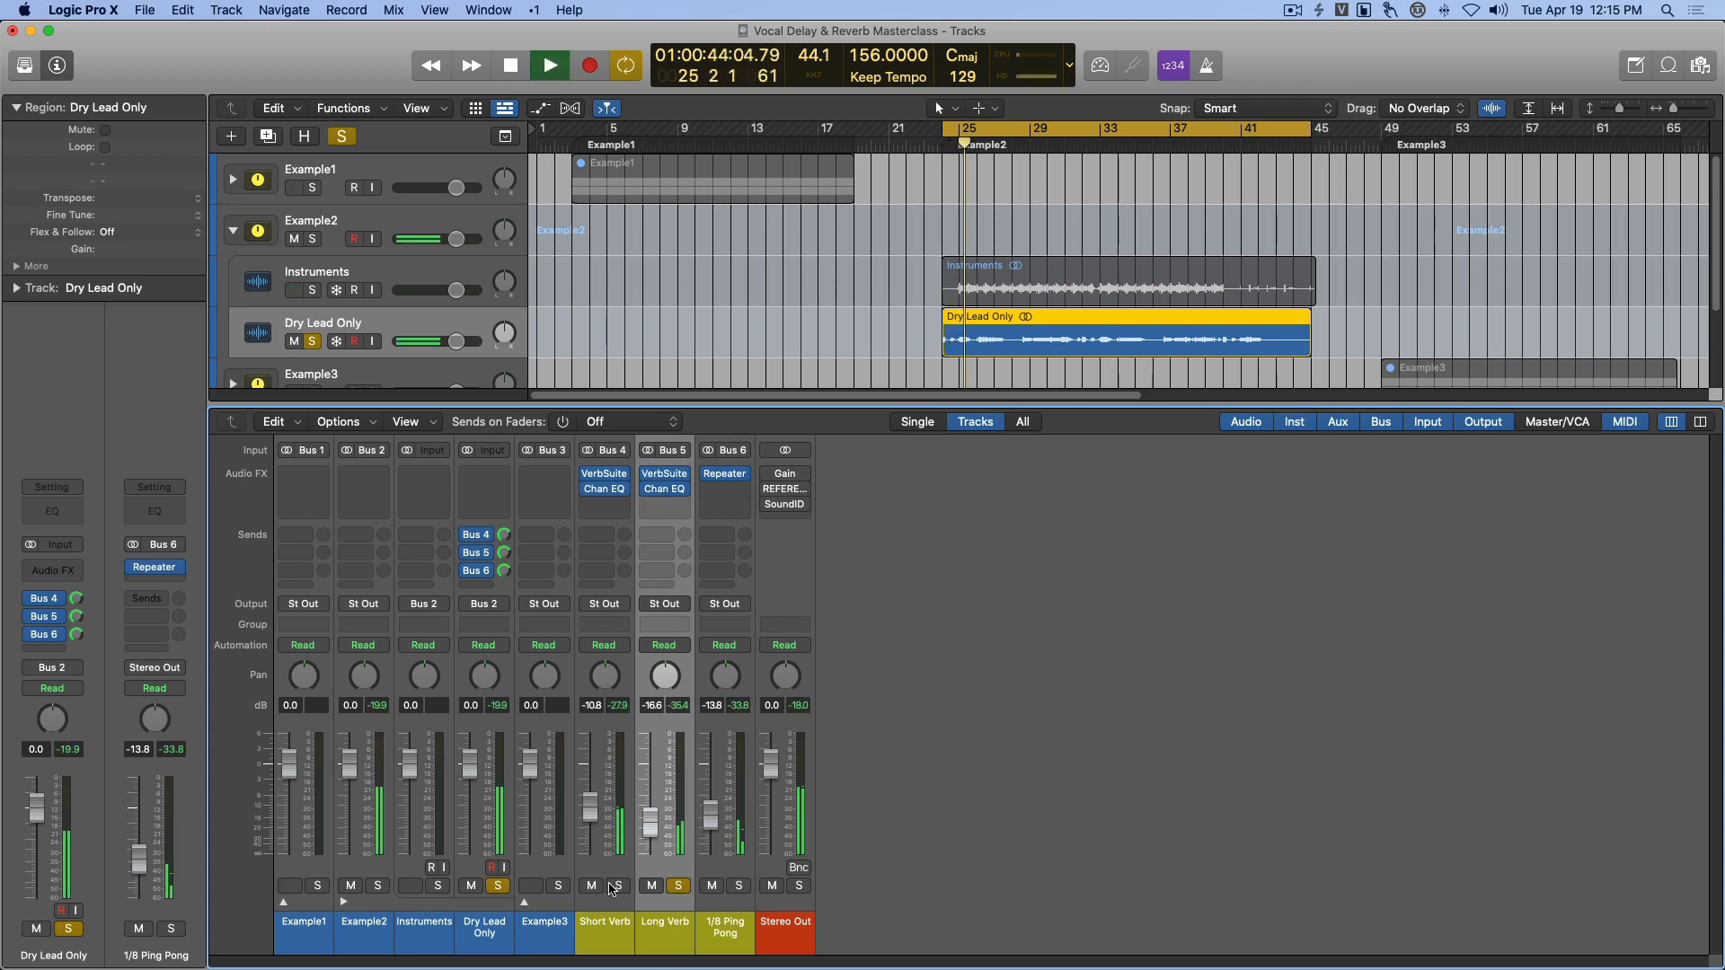
key("space")
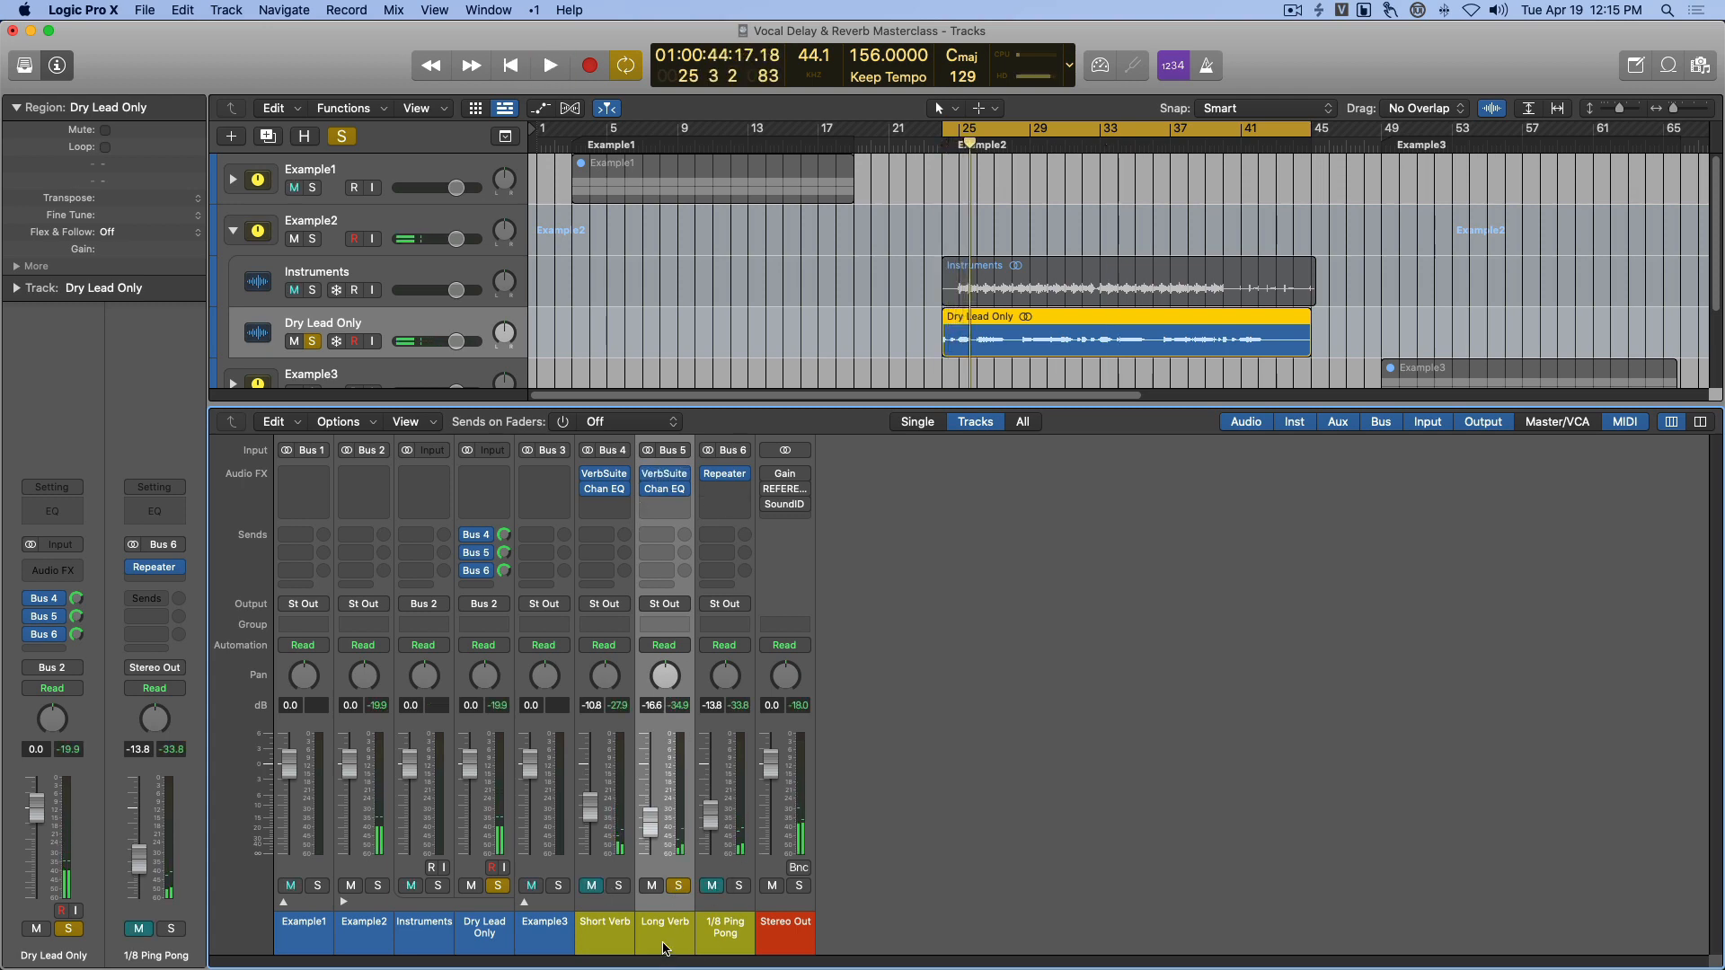
Open the VerbSuite reverb on Long Verb beside the channel strips and audition the soloed vocal through it.
left_click(665, 478)
left_click_drag(896, 418, 1247, 481)
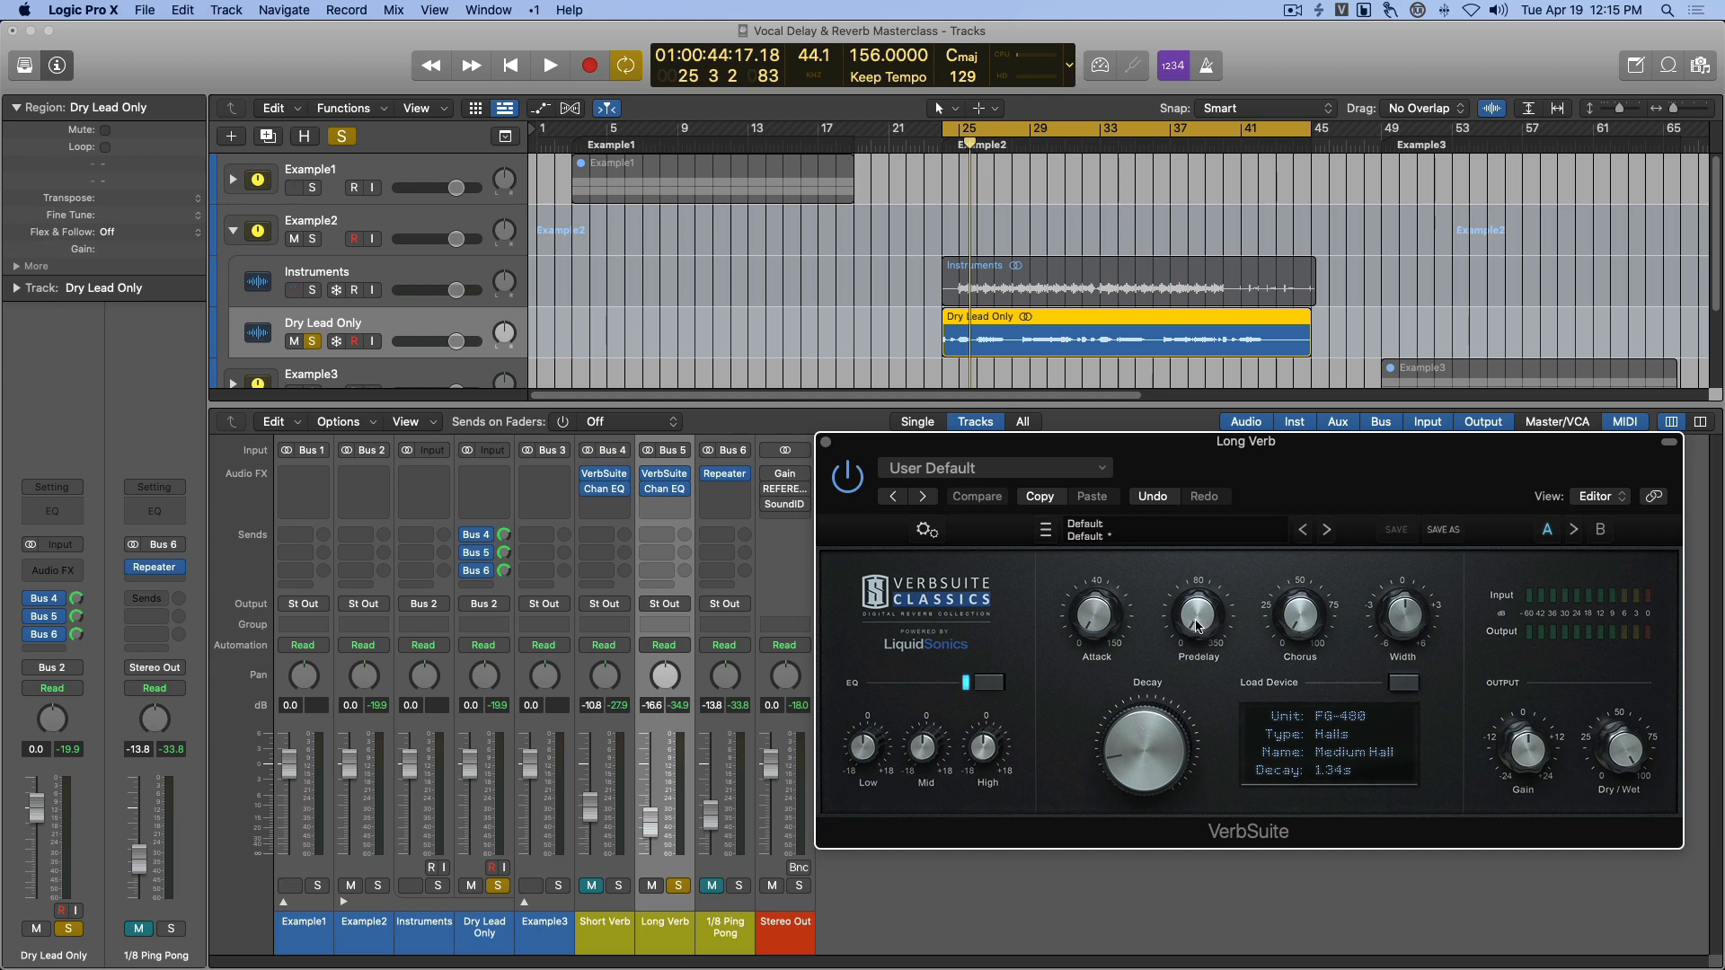
key("space")
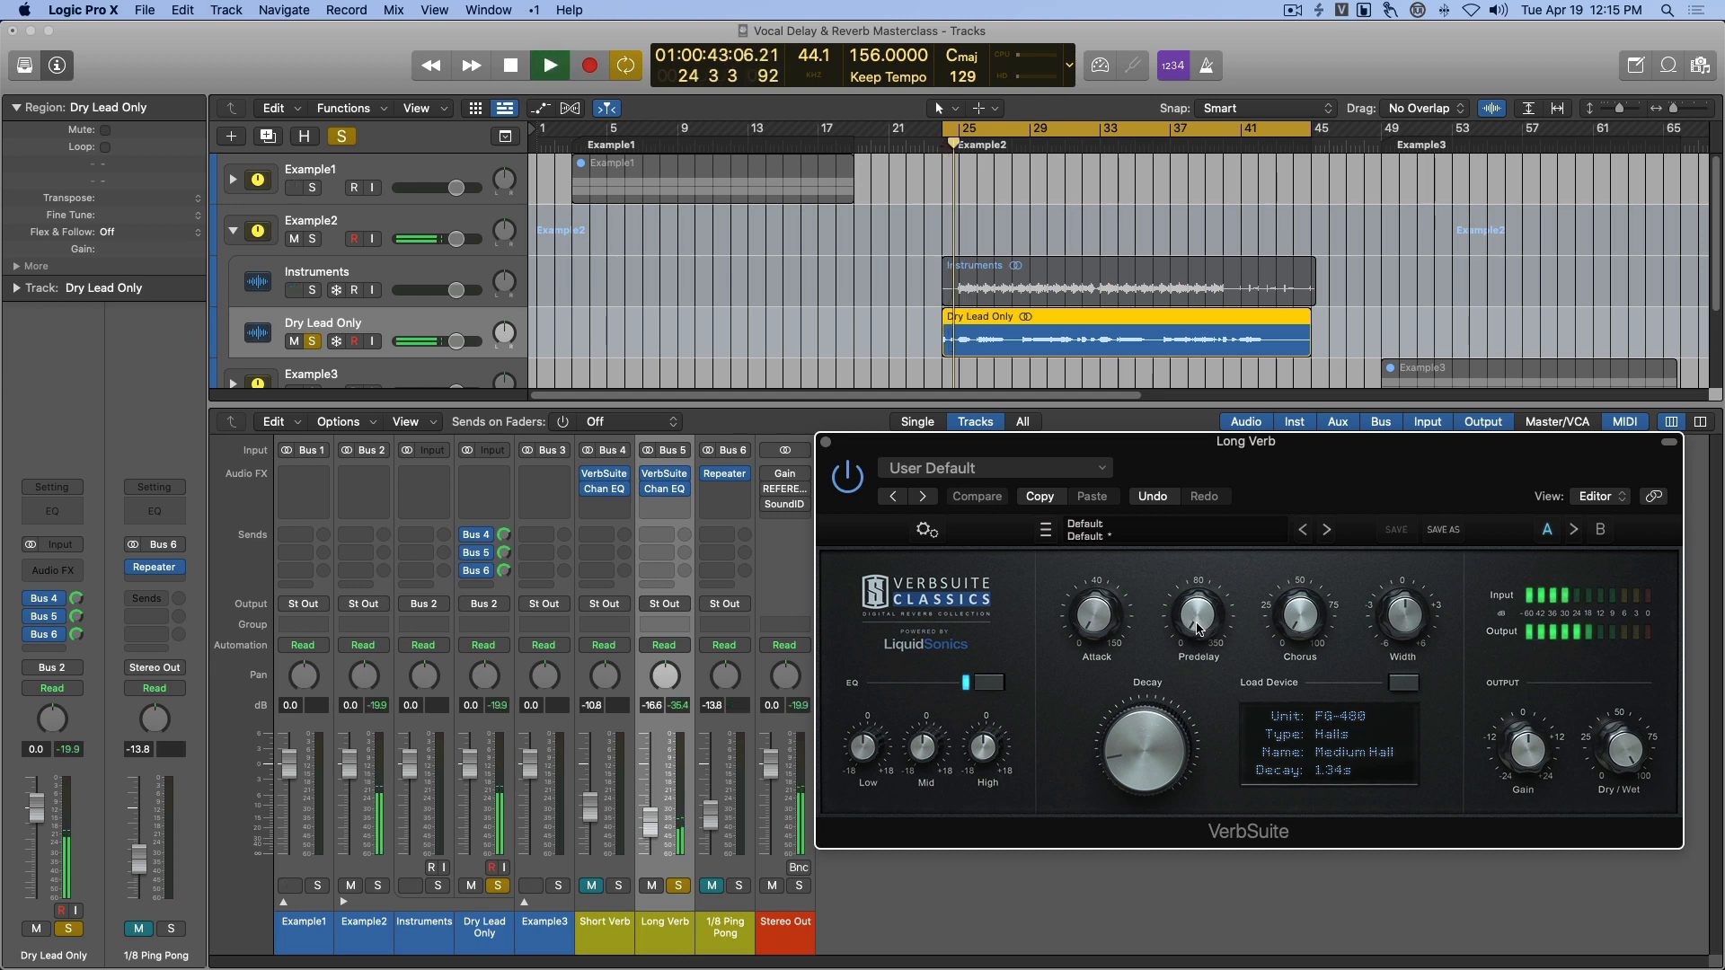
key("space")
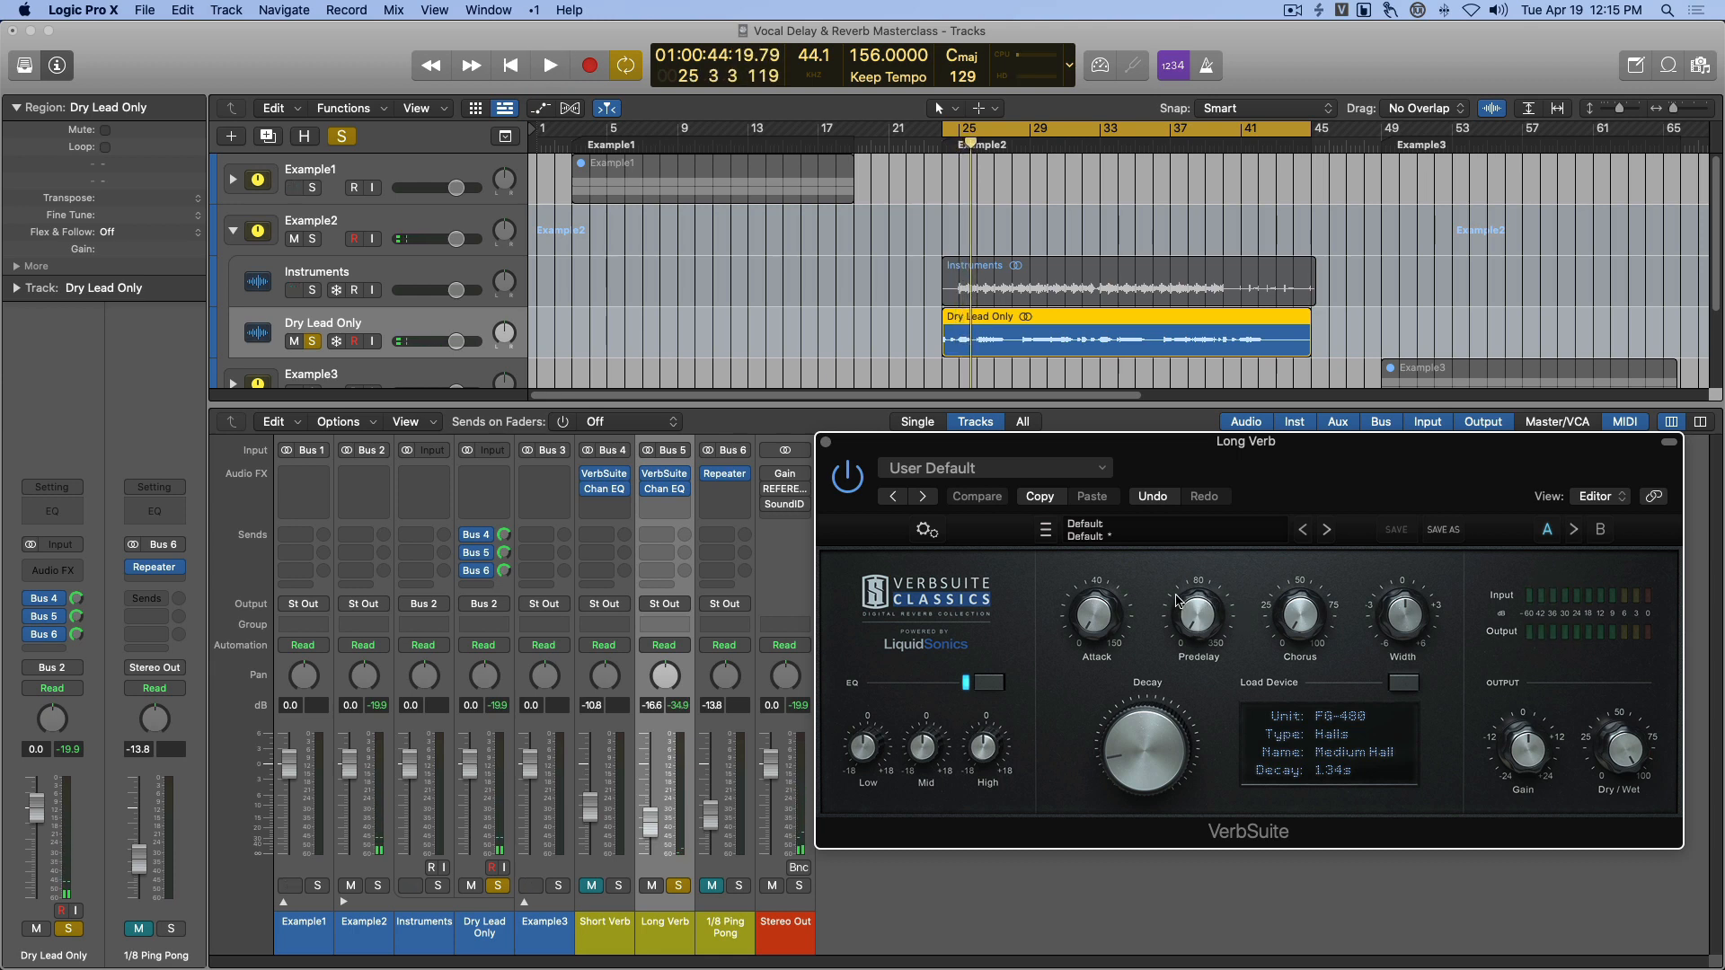
Set the Long Verb's predelay to about 84 ms and audition the soloed vocal.
mouse_move(1199, 615)
left_mouse_down()
mouse_move(1209, 530)
mouse_move(1203, 721)
mouse_move(1197, 644)
left_mouse_up()
key("space")
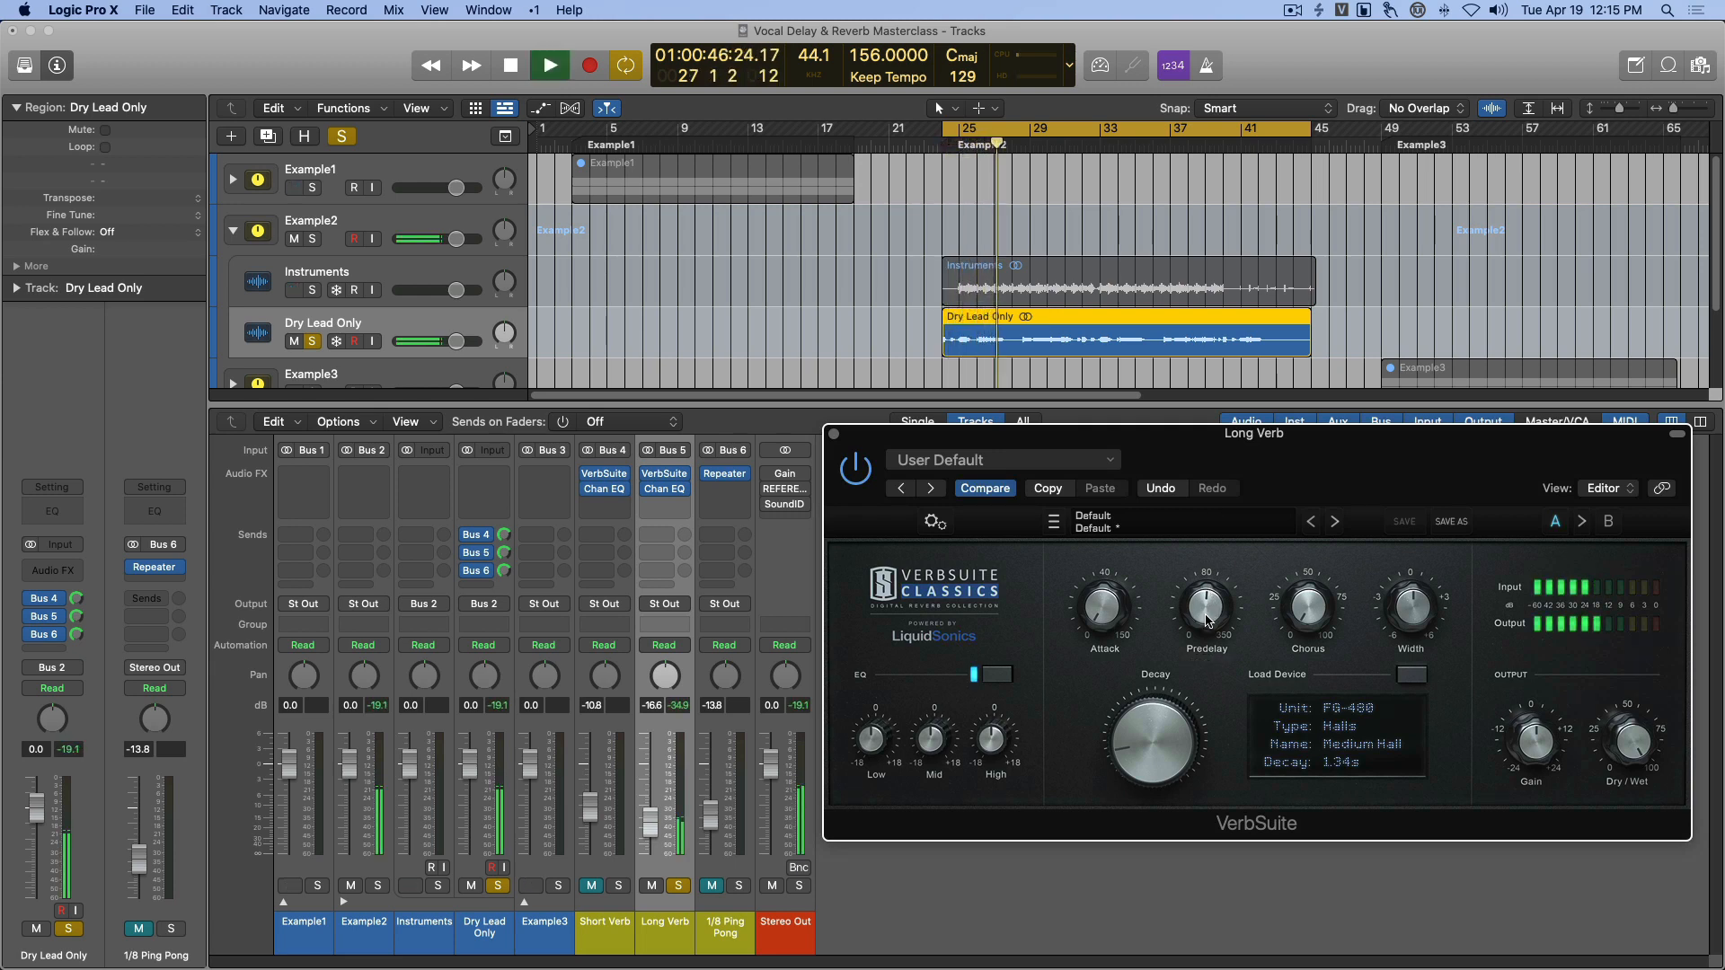
key("space")
mouse_move(1206, 620)
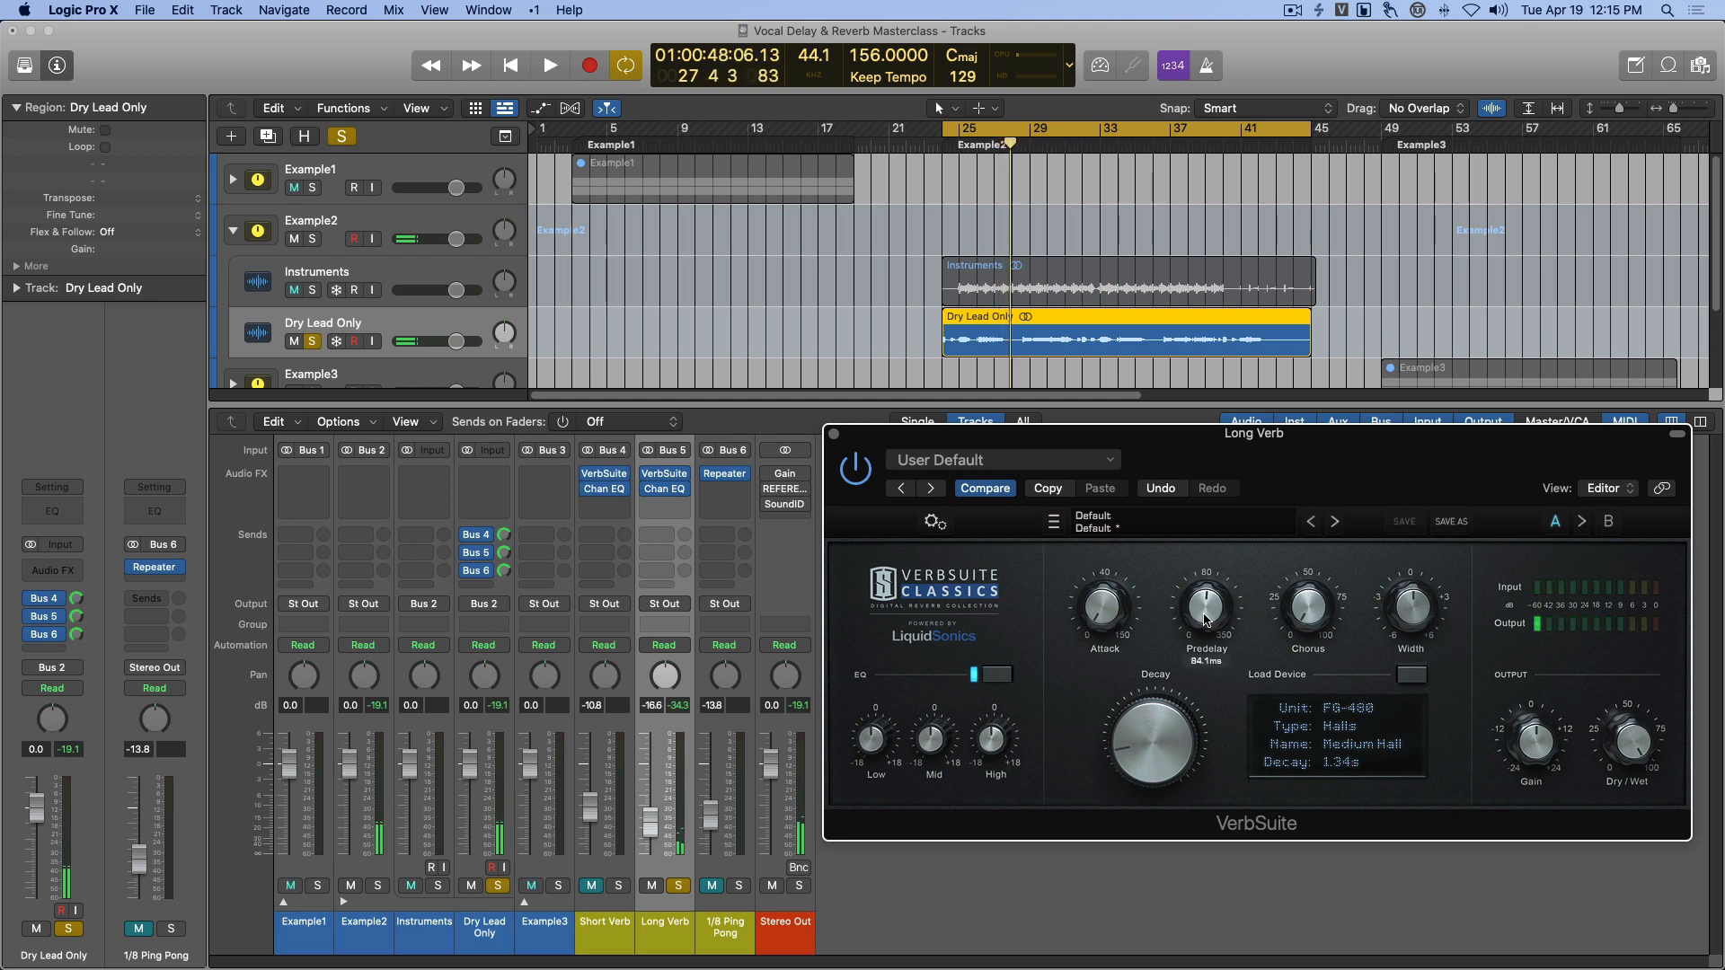
Try a Long Verb predelay of about 230 ms while playing the soloed vocal.
key("space")
left_click_drag(1206, 618, 1203, 623)
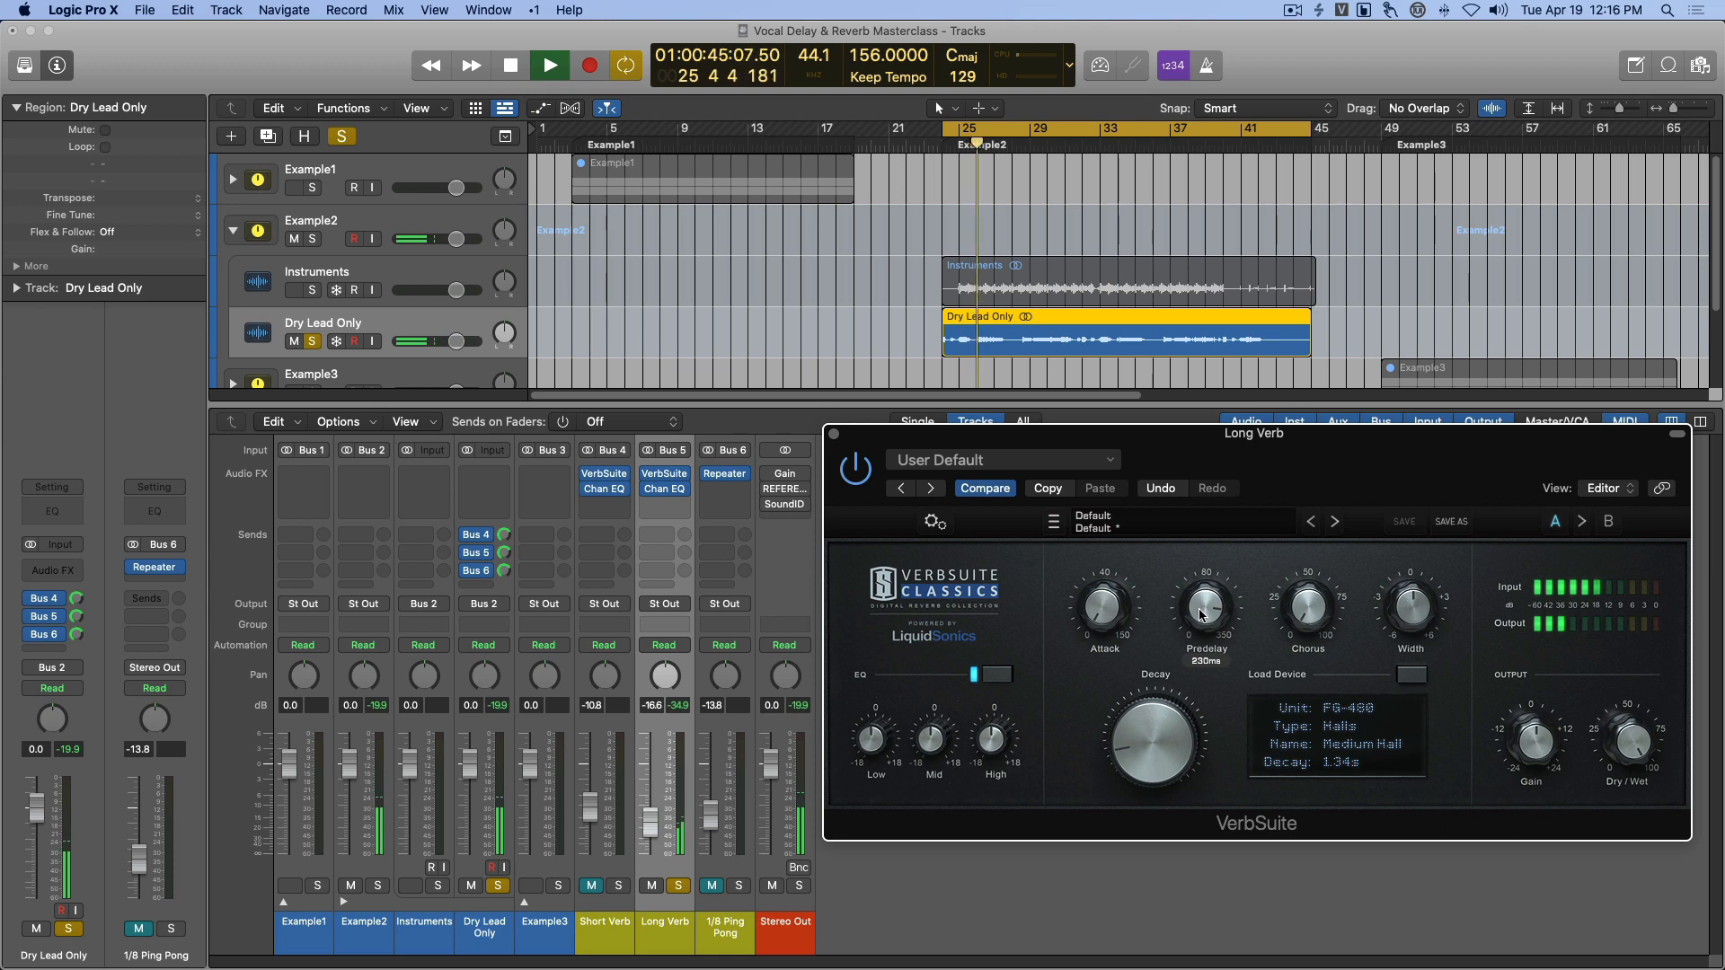
key("space")
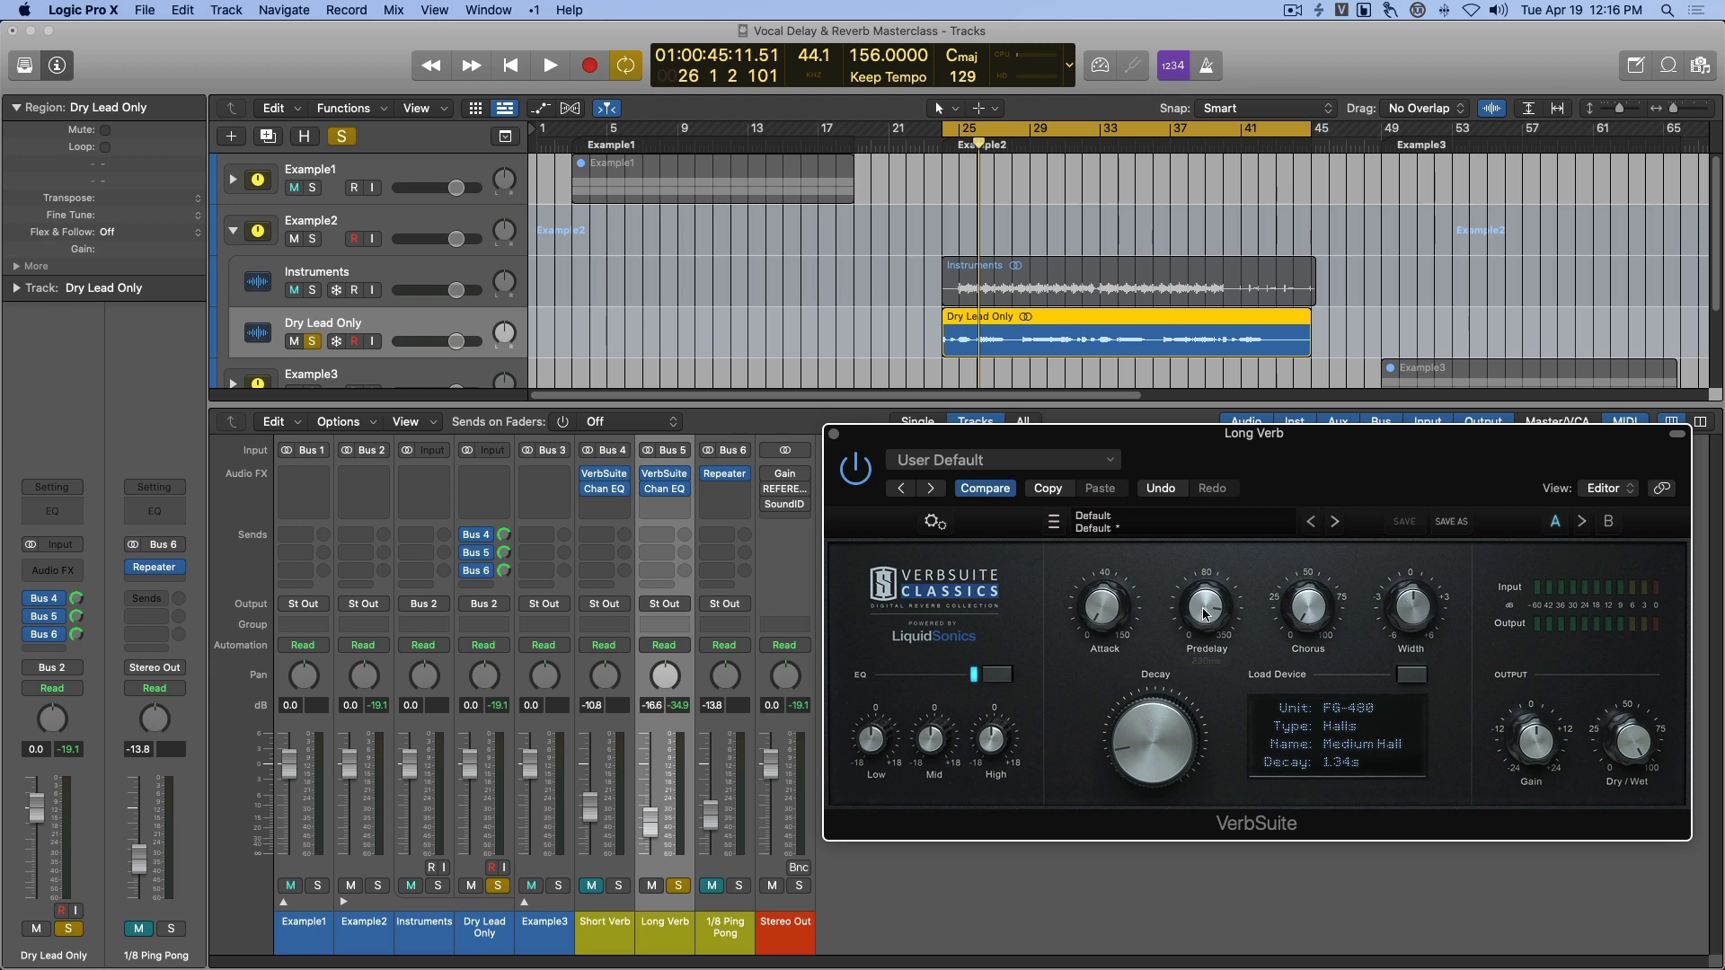
Lower the Long Verb's predelay, clear all solos and audition the reverb together with the instruments.
mouse_move(1201, 609)
left_mouse_down()
mouse_move(1211, 736)
mouse_move(1198, 622)
left_mouse_up()
left_click_drag(1211, 696, 1201, 665)
left_click(679, 885, "alt")
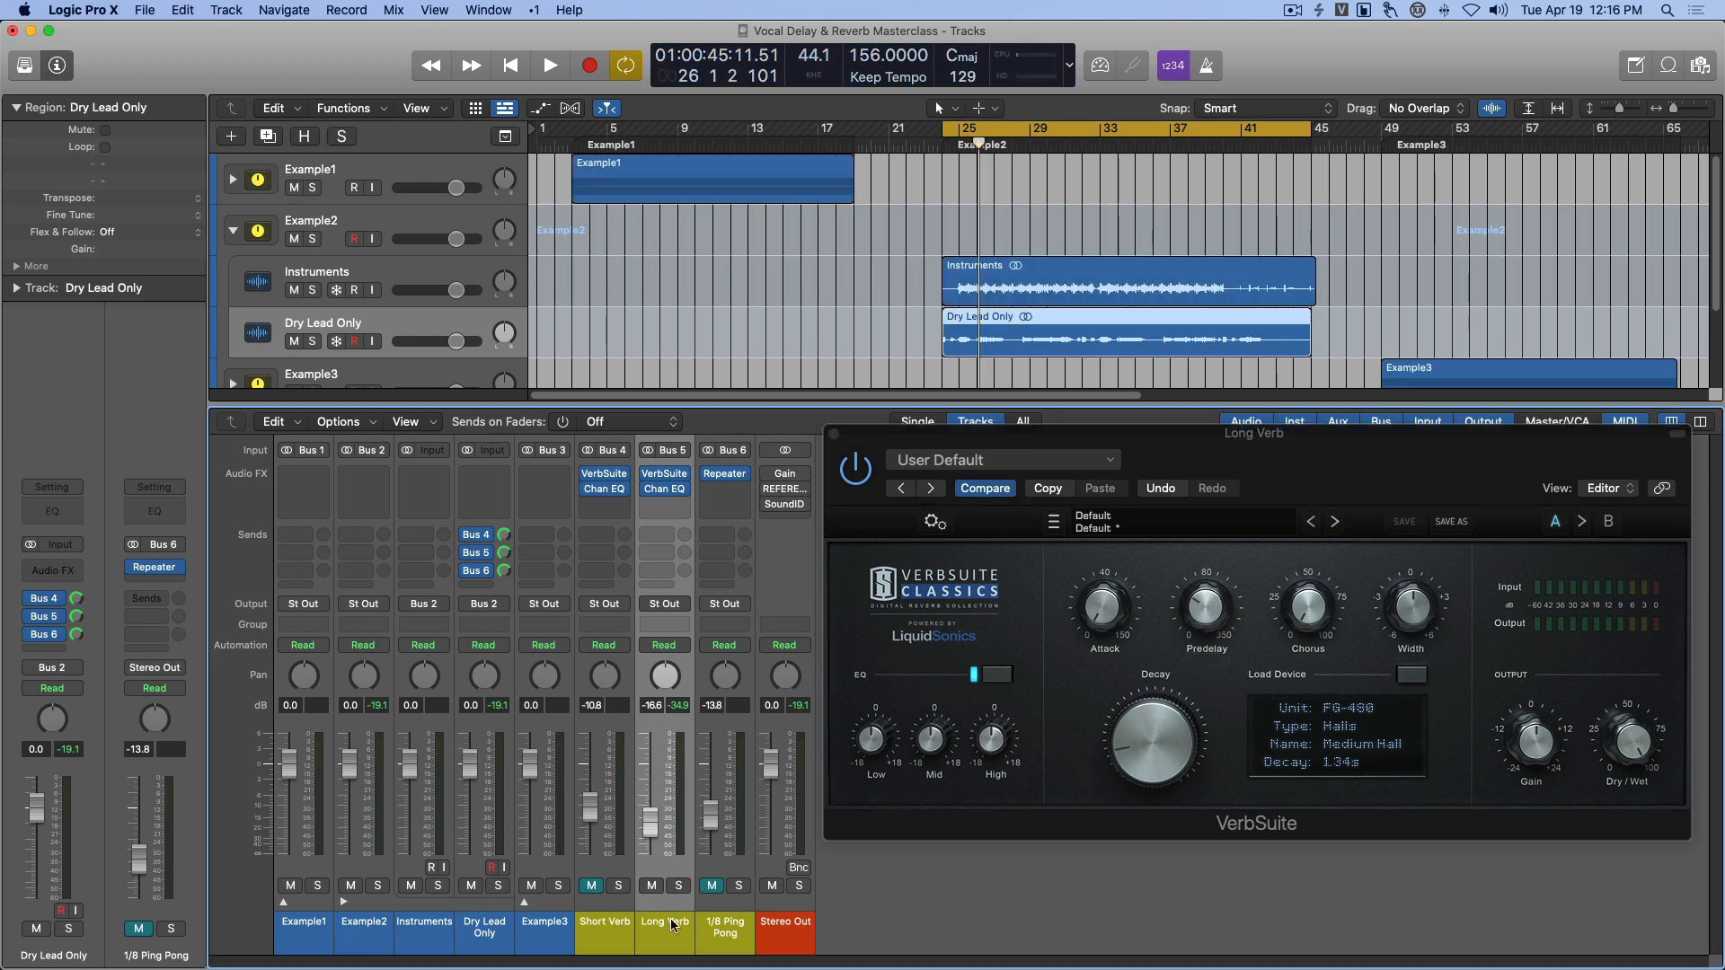
left_click(493, 938)
key("space")
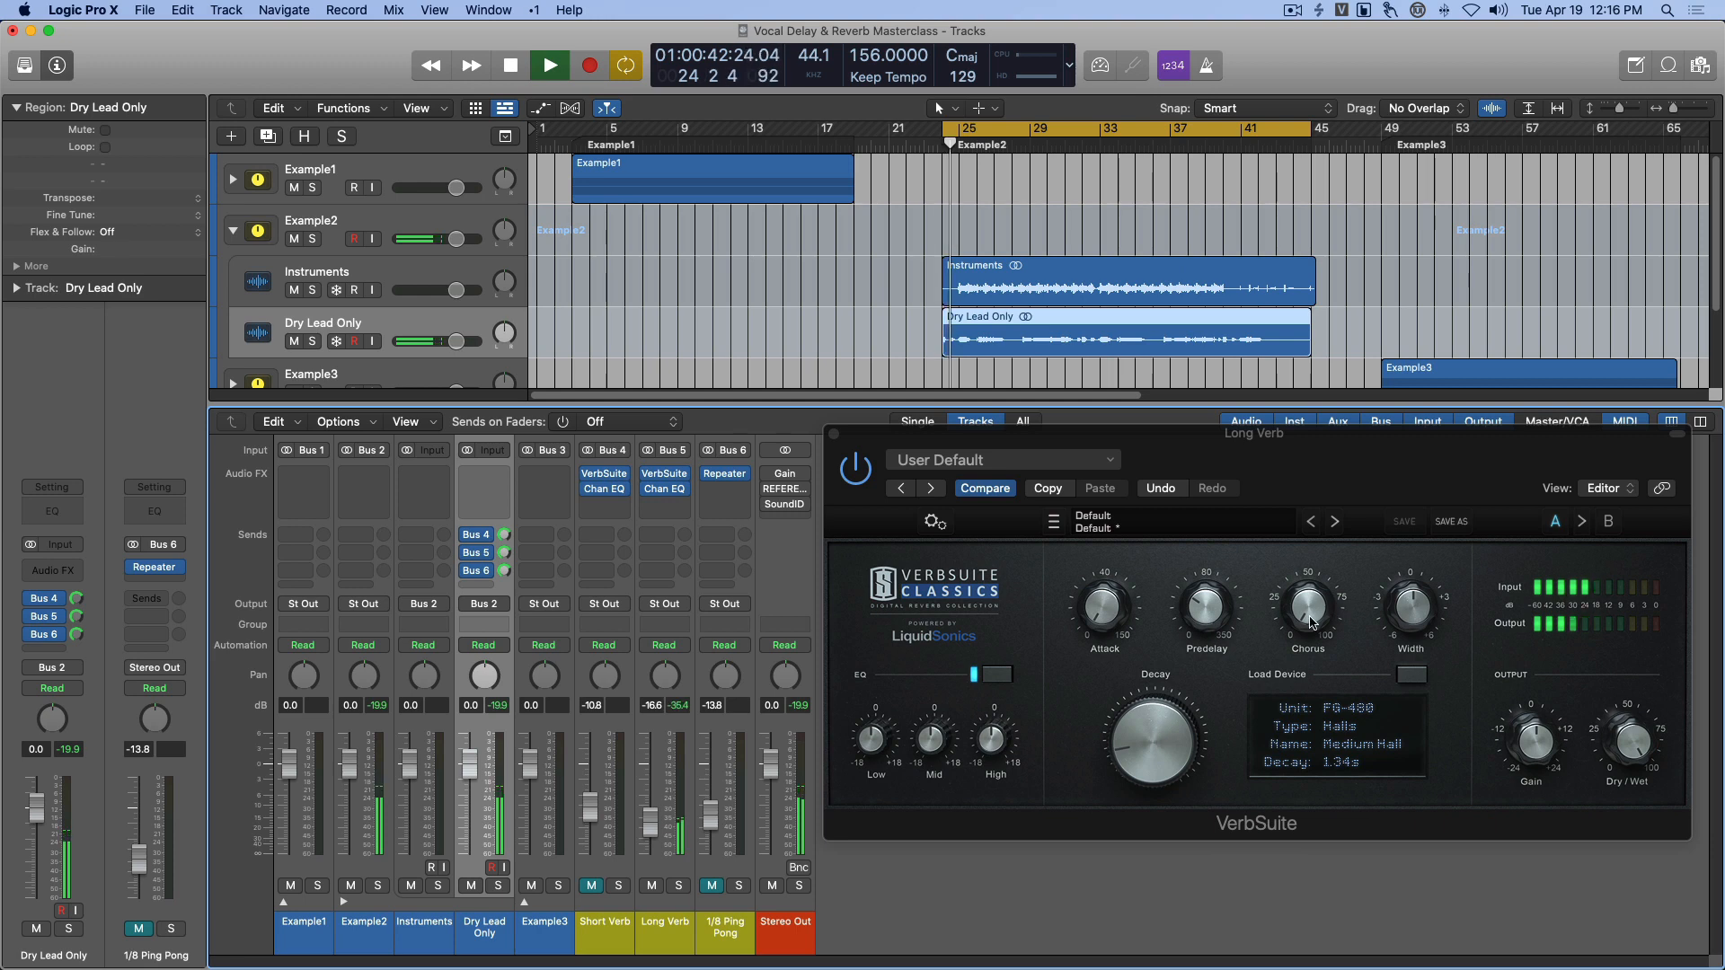
mouse_move(1202, 612)
left_mouse_down()
mouse_move(1210, 585)
mouse_move(1214, 613)
left_mouse_up()
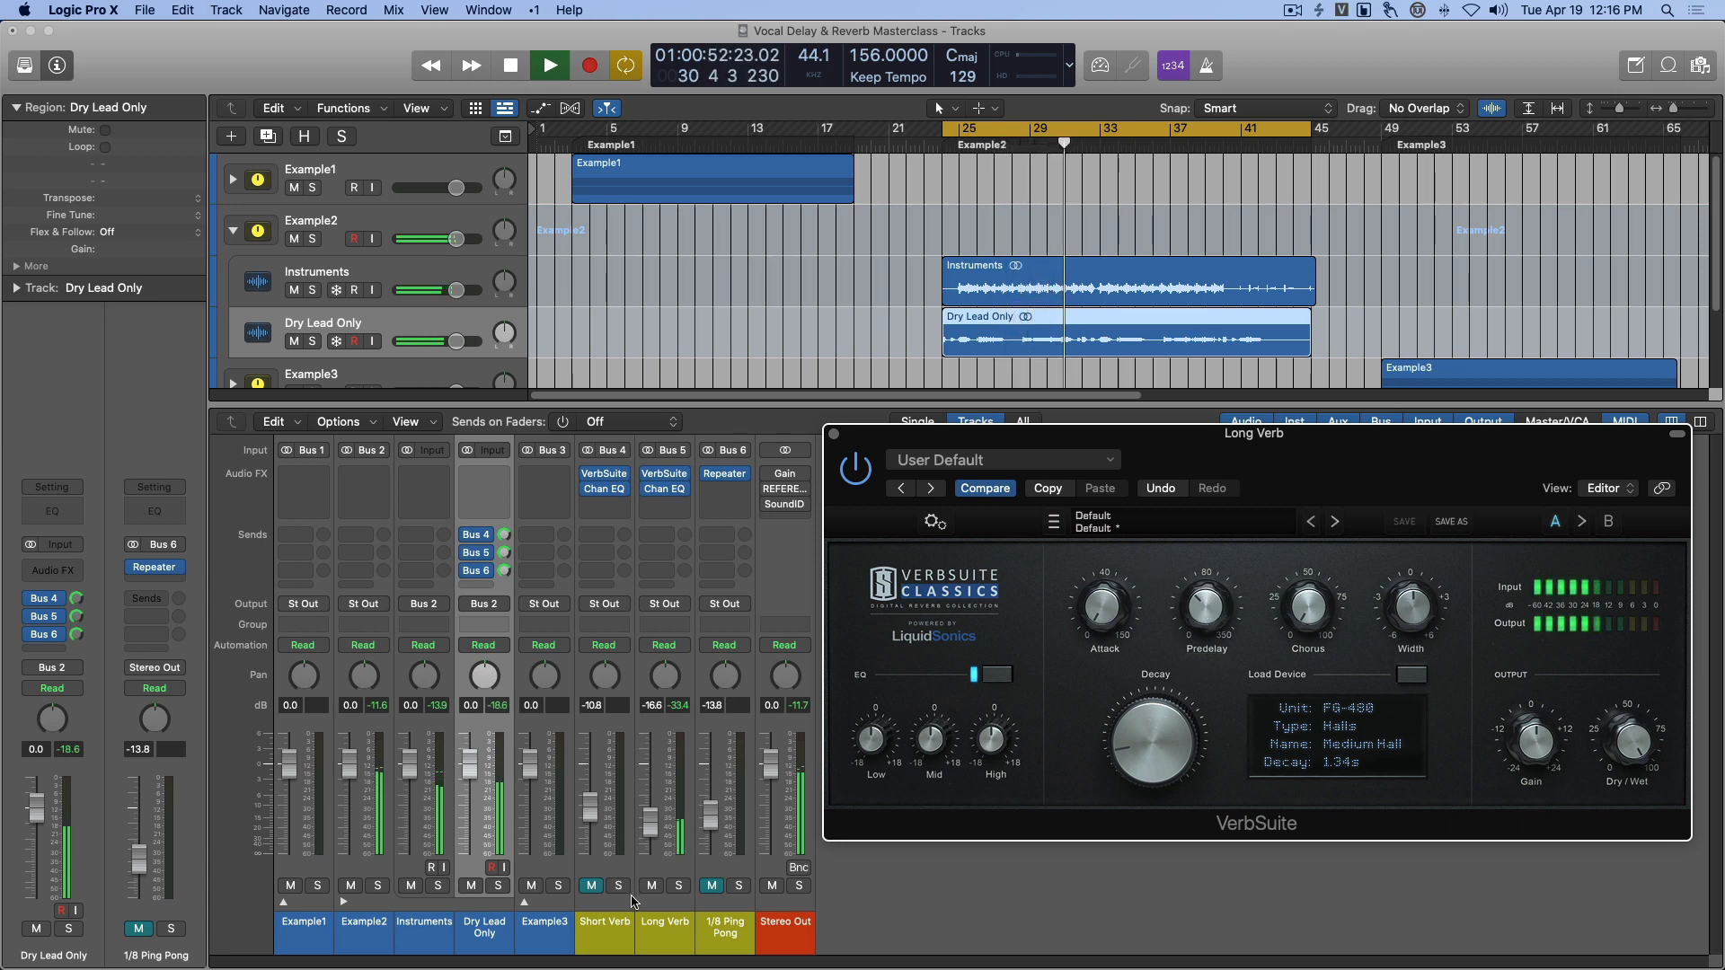
Solo Dry Lead Only and audition it with the Long Verb's predelay at 0 ms.
key("s")
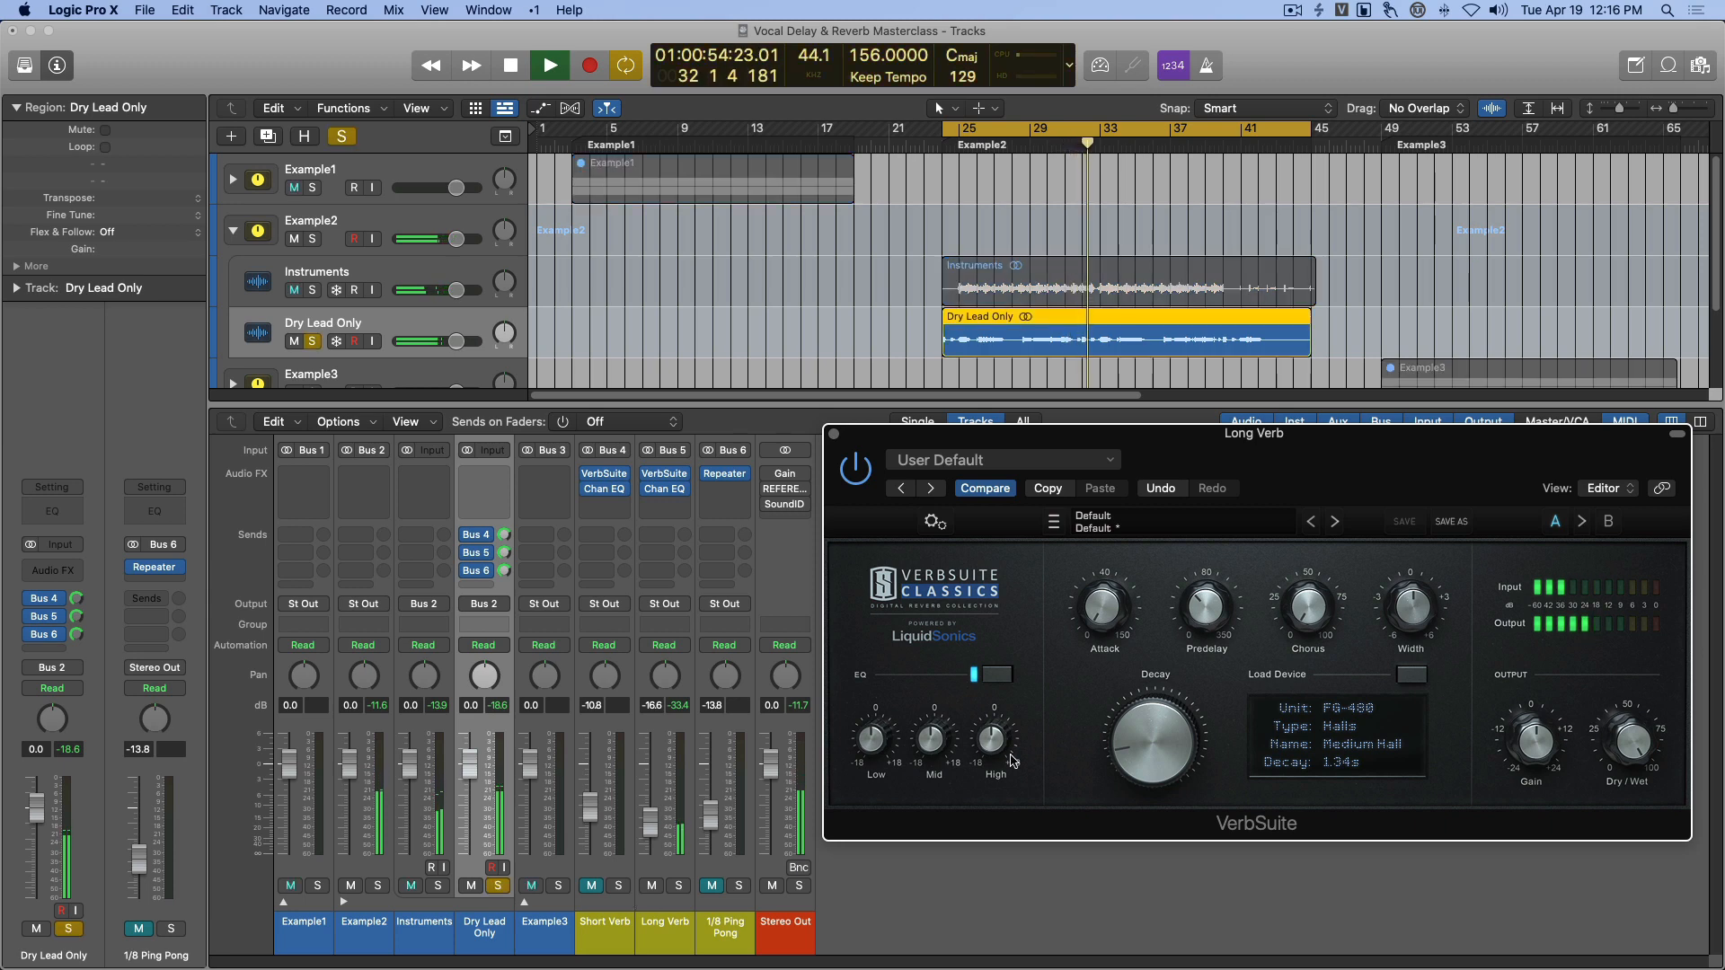
mouse_move(1014, 761)
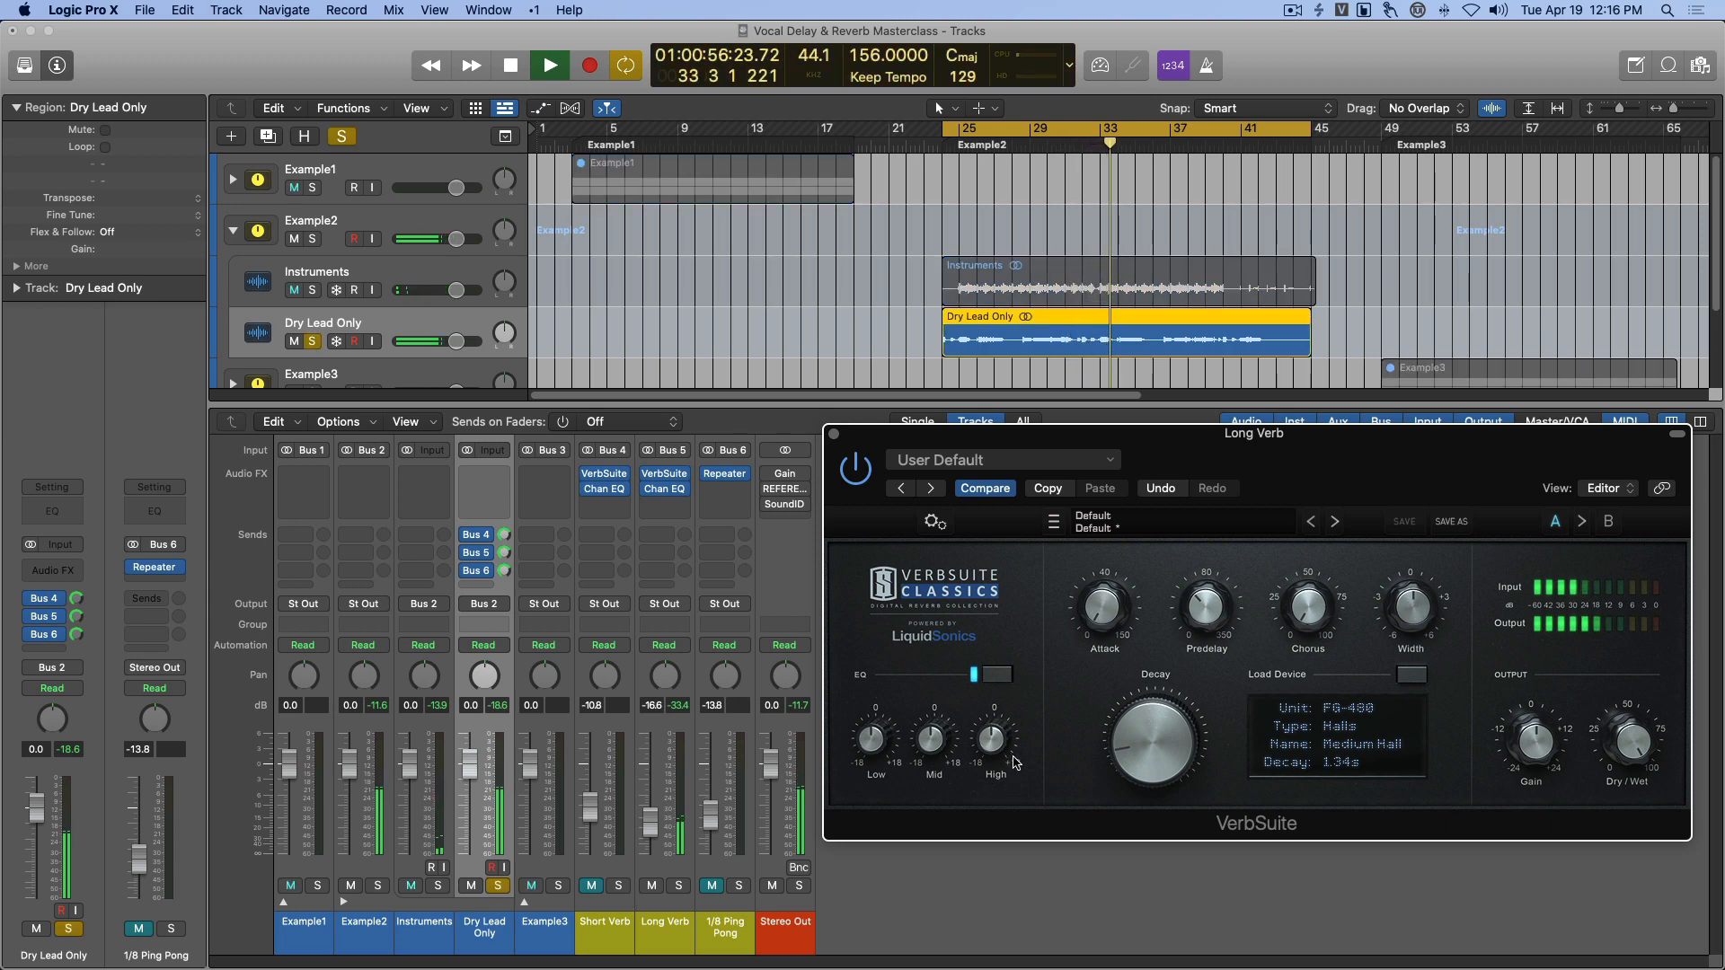
key("space")
left_click_drag(1208, 618, 1205, 792)
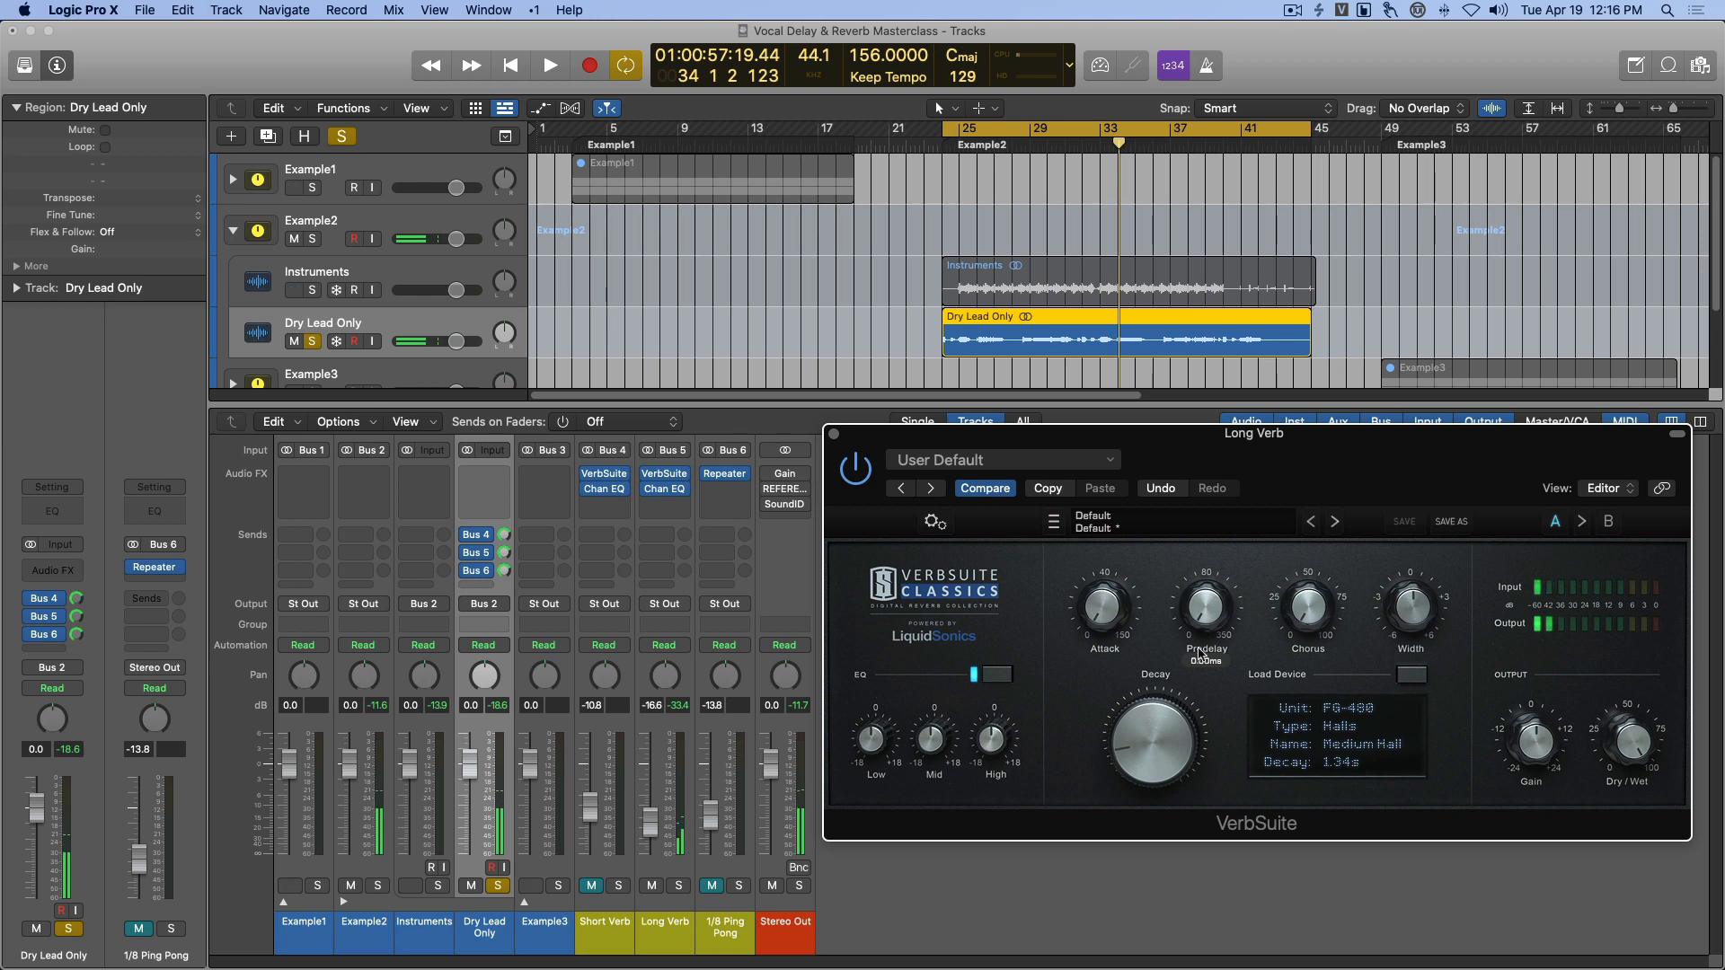
key("space")
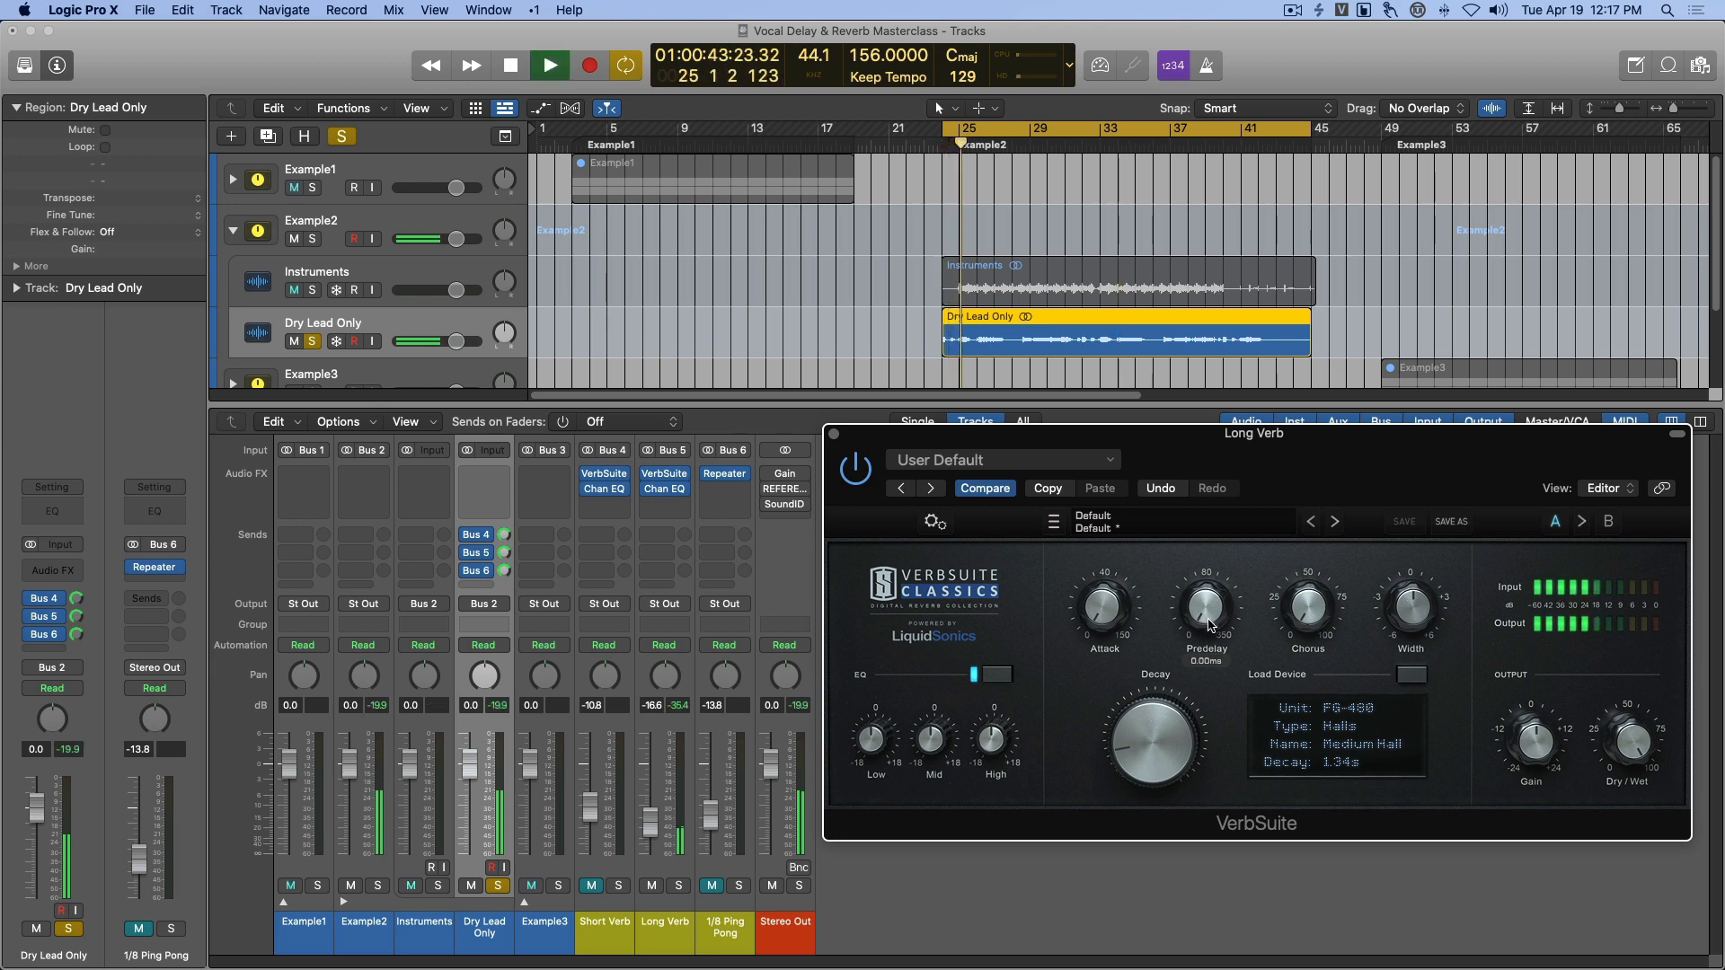
key("space")
Raise the Long Verb's predelay to about 75 ms and audition the soloed vocal again.
left_click_drag(1208, 619, 1208, 517)
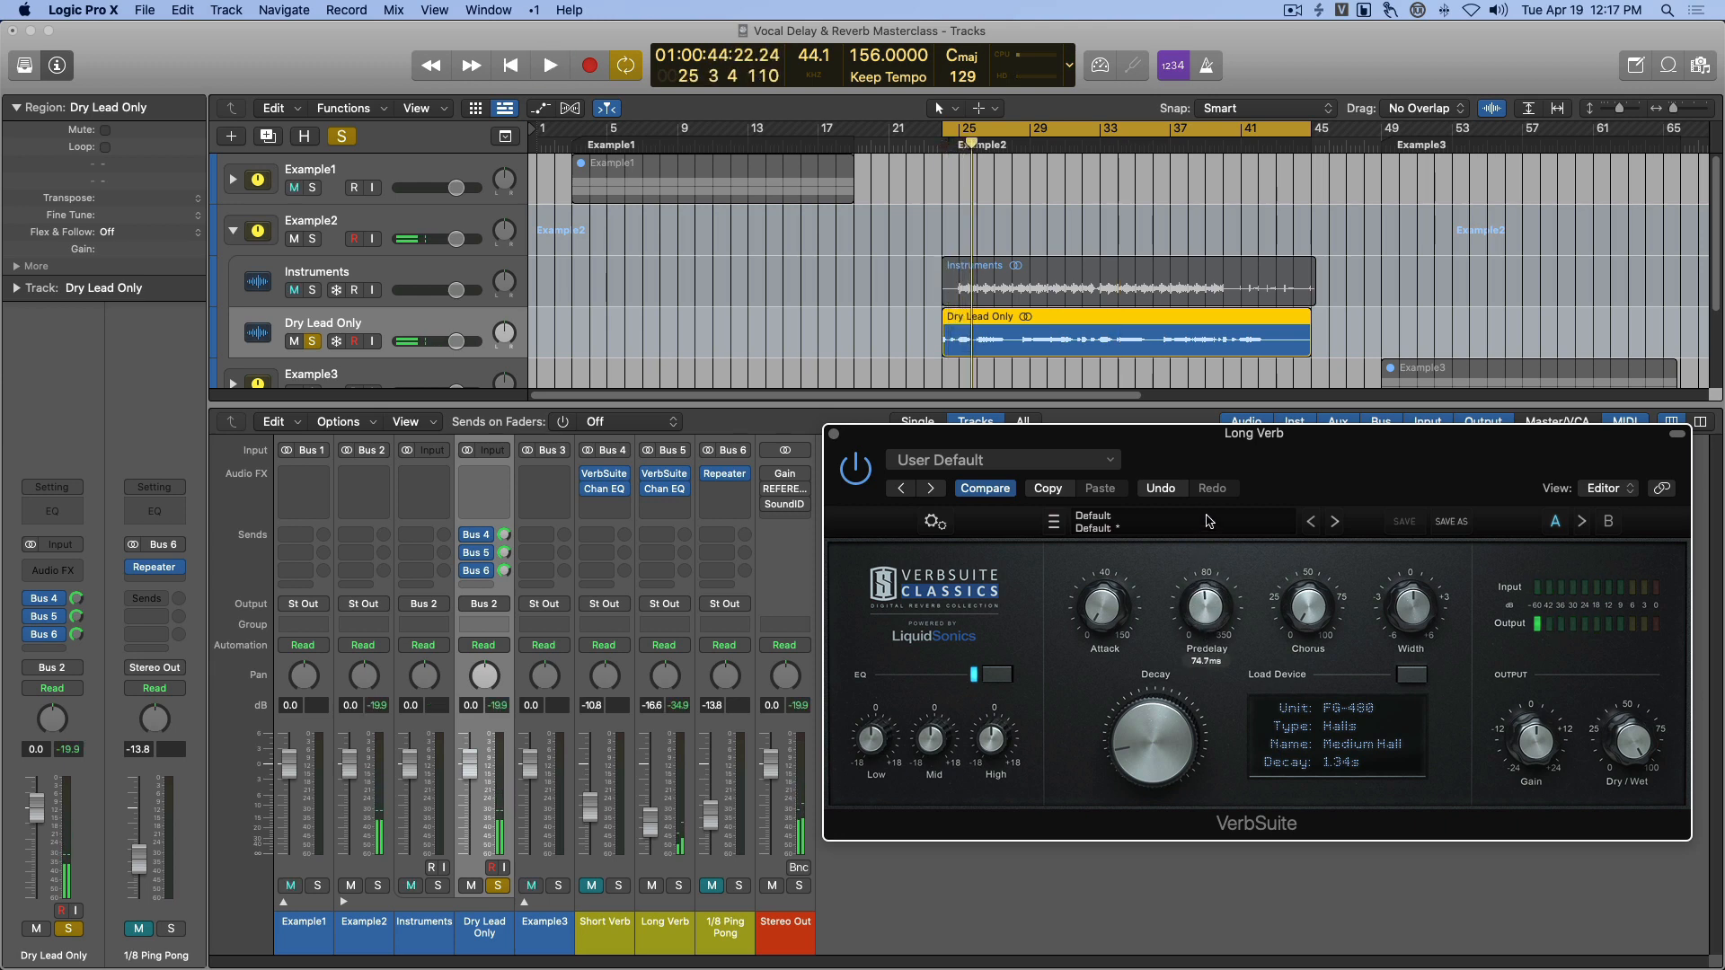
key("space")
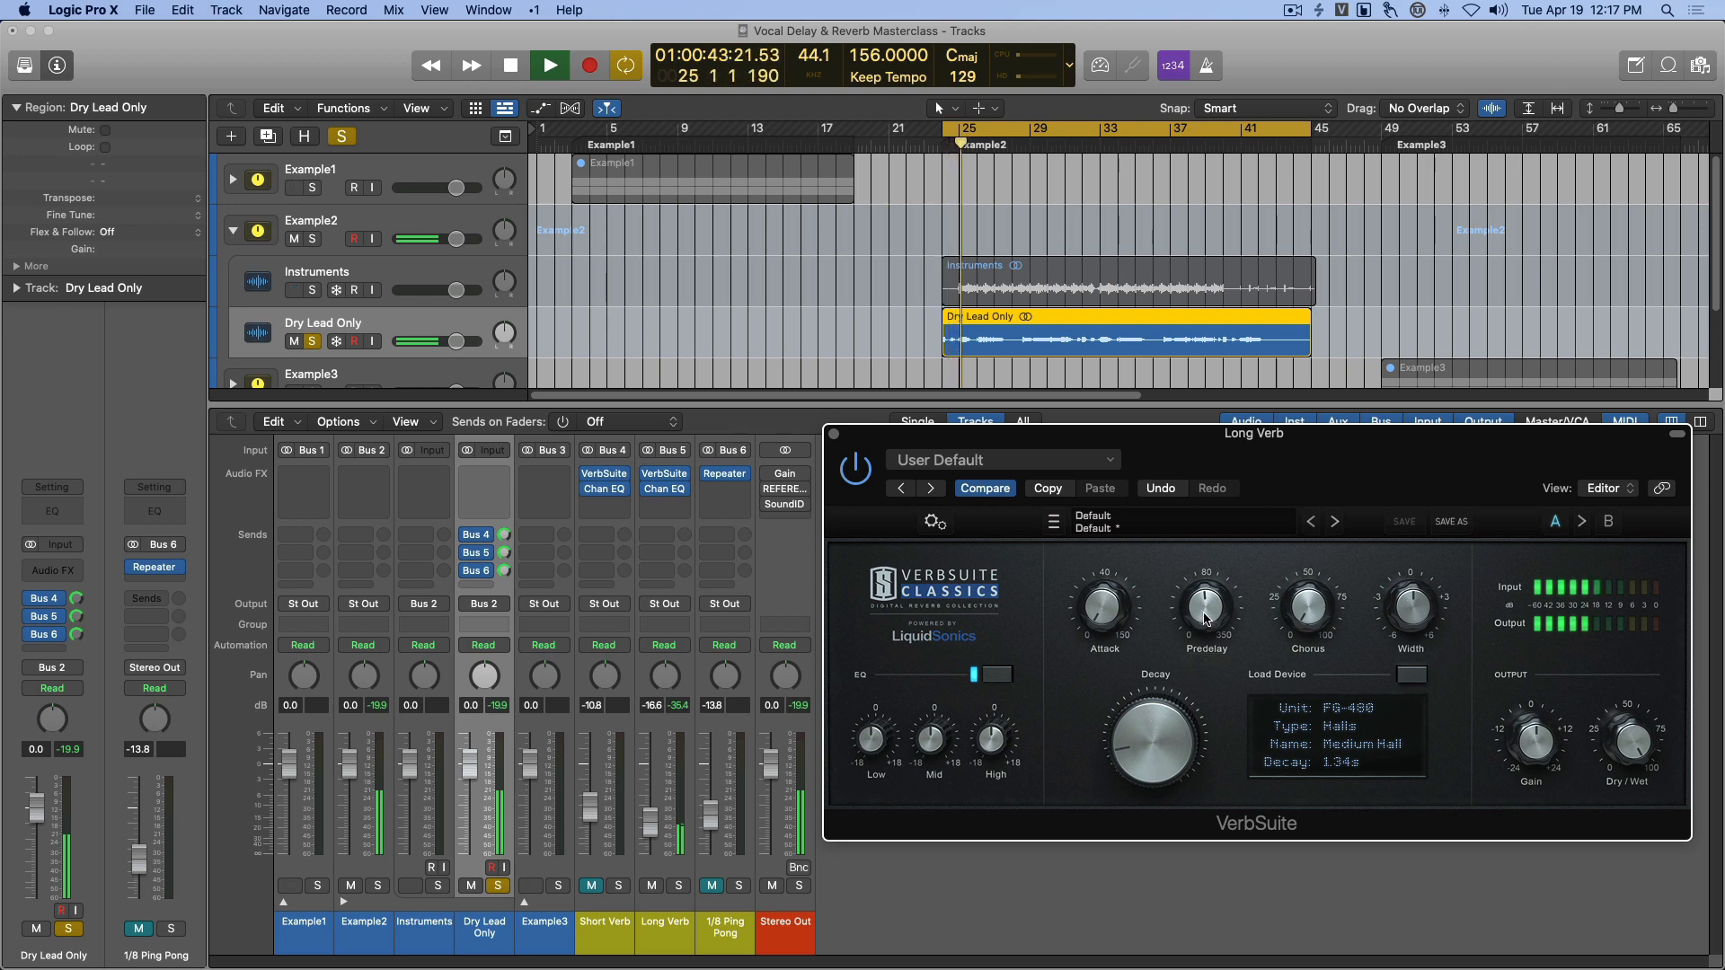
key("space")
Set the Long Verb's predelay to about 35.8 ms and select the Long Verb channel strip.
left_click_drag(1200, 620, 1206, 656)
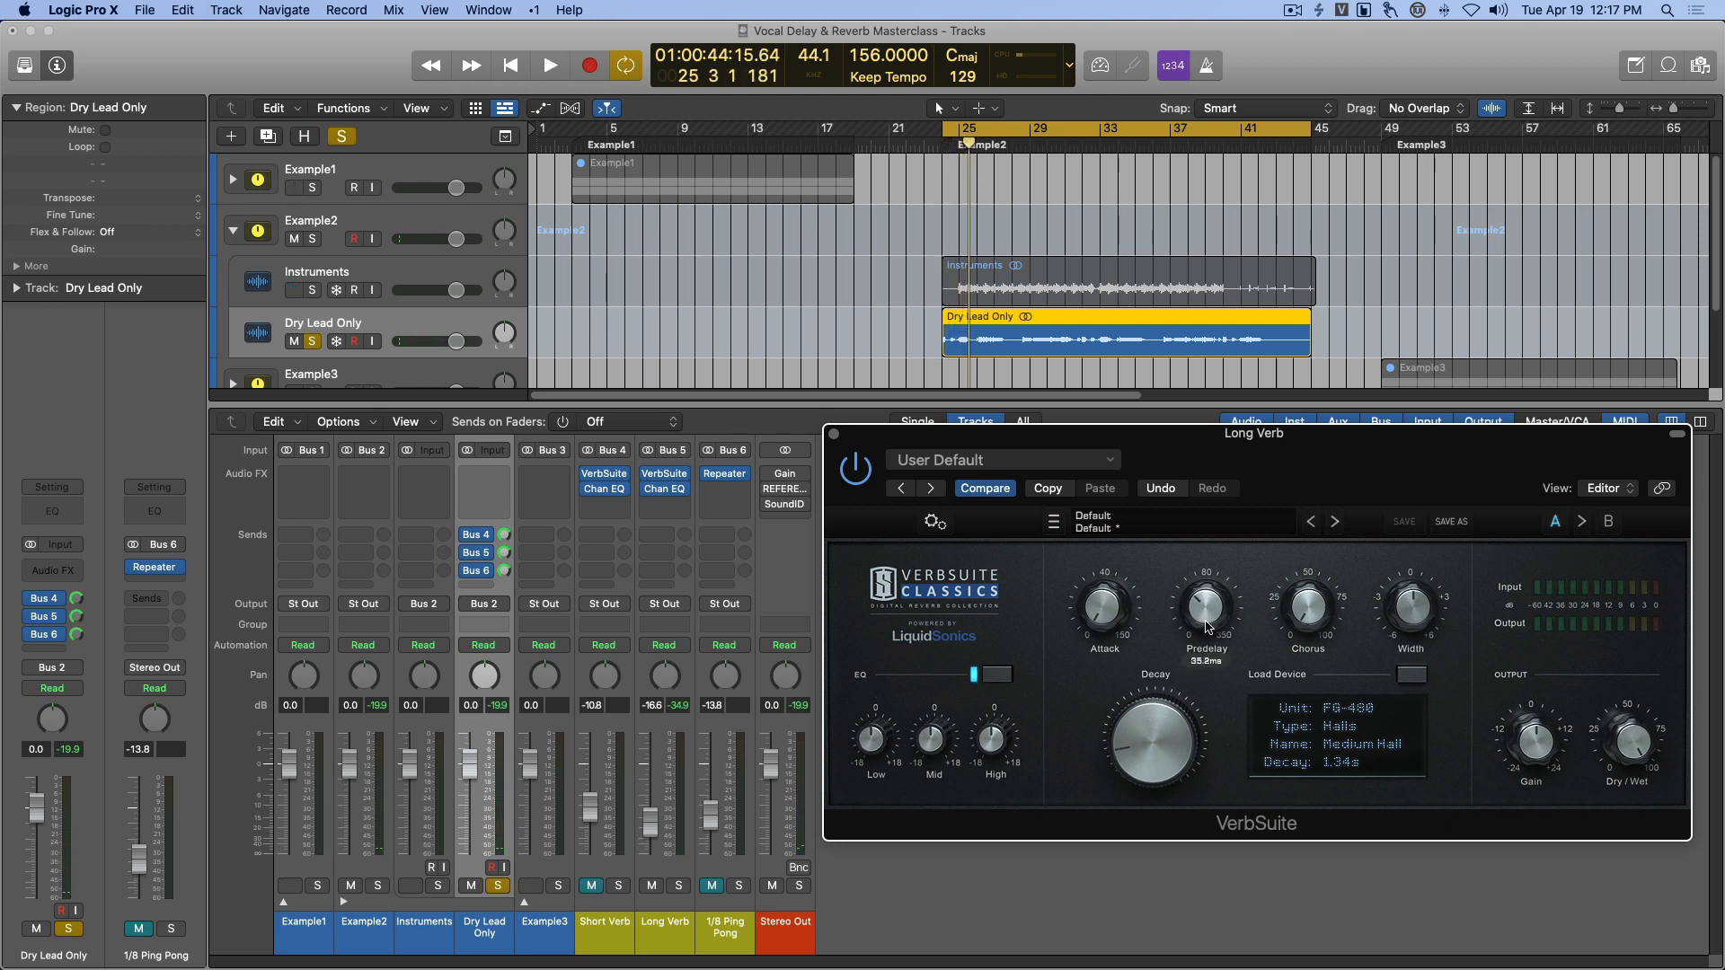
left_click(1207, 620)
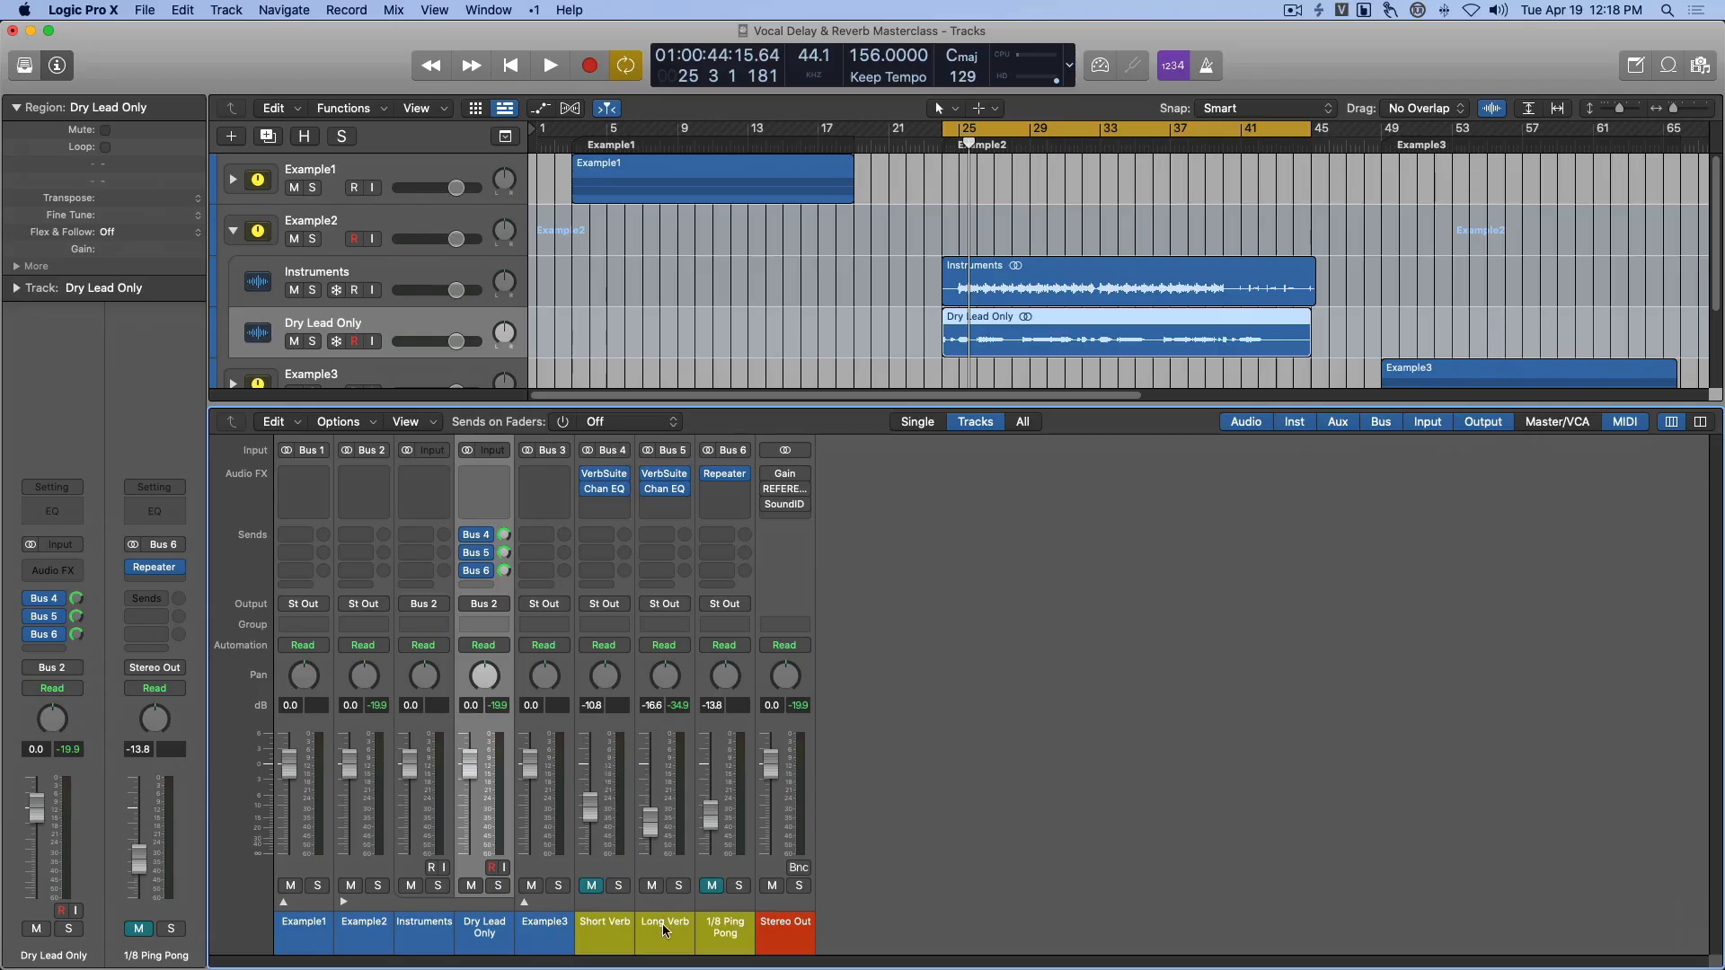
left_click(675, 931)
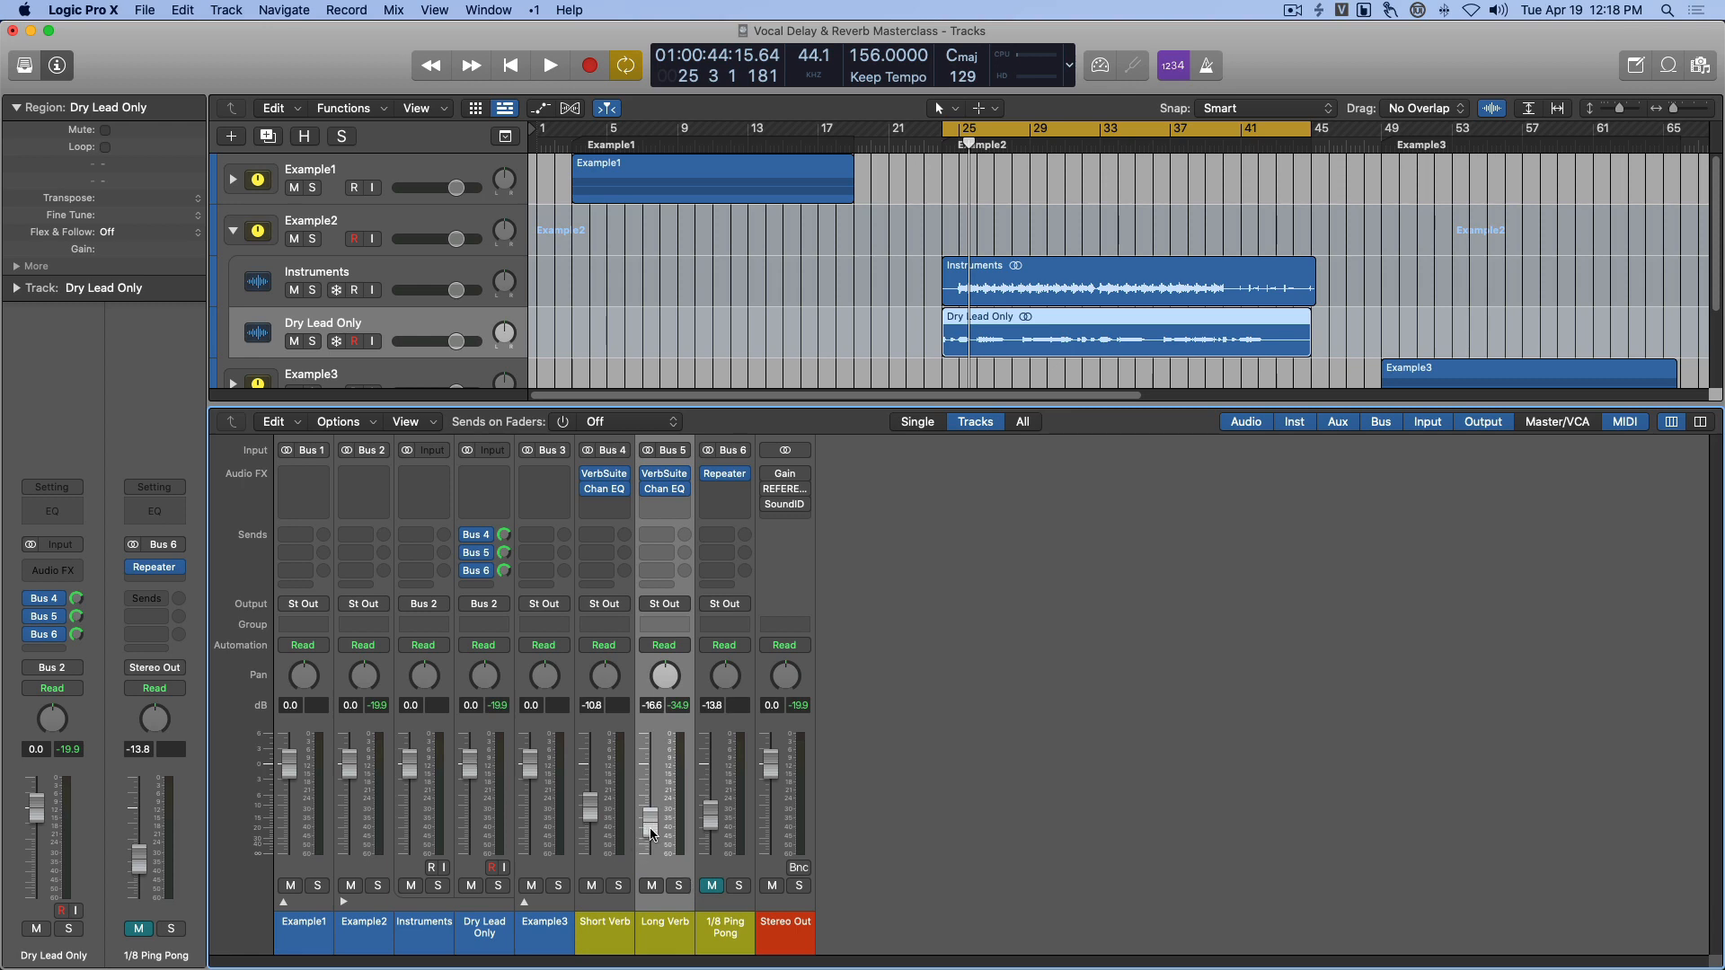
Raise the Long Verb's level, compare it muted and unmuted during playback, and settle the level at about -14 dB.
left_click_drag(649, 827, 650, 818)
key("space")
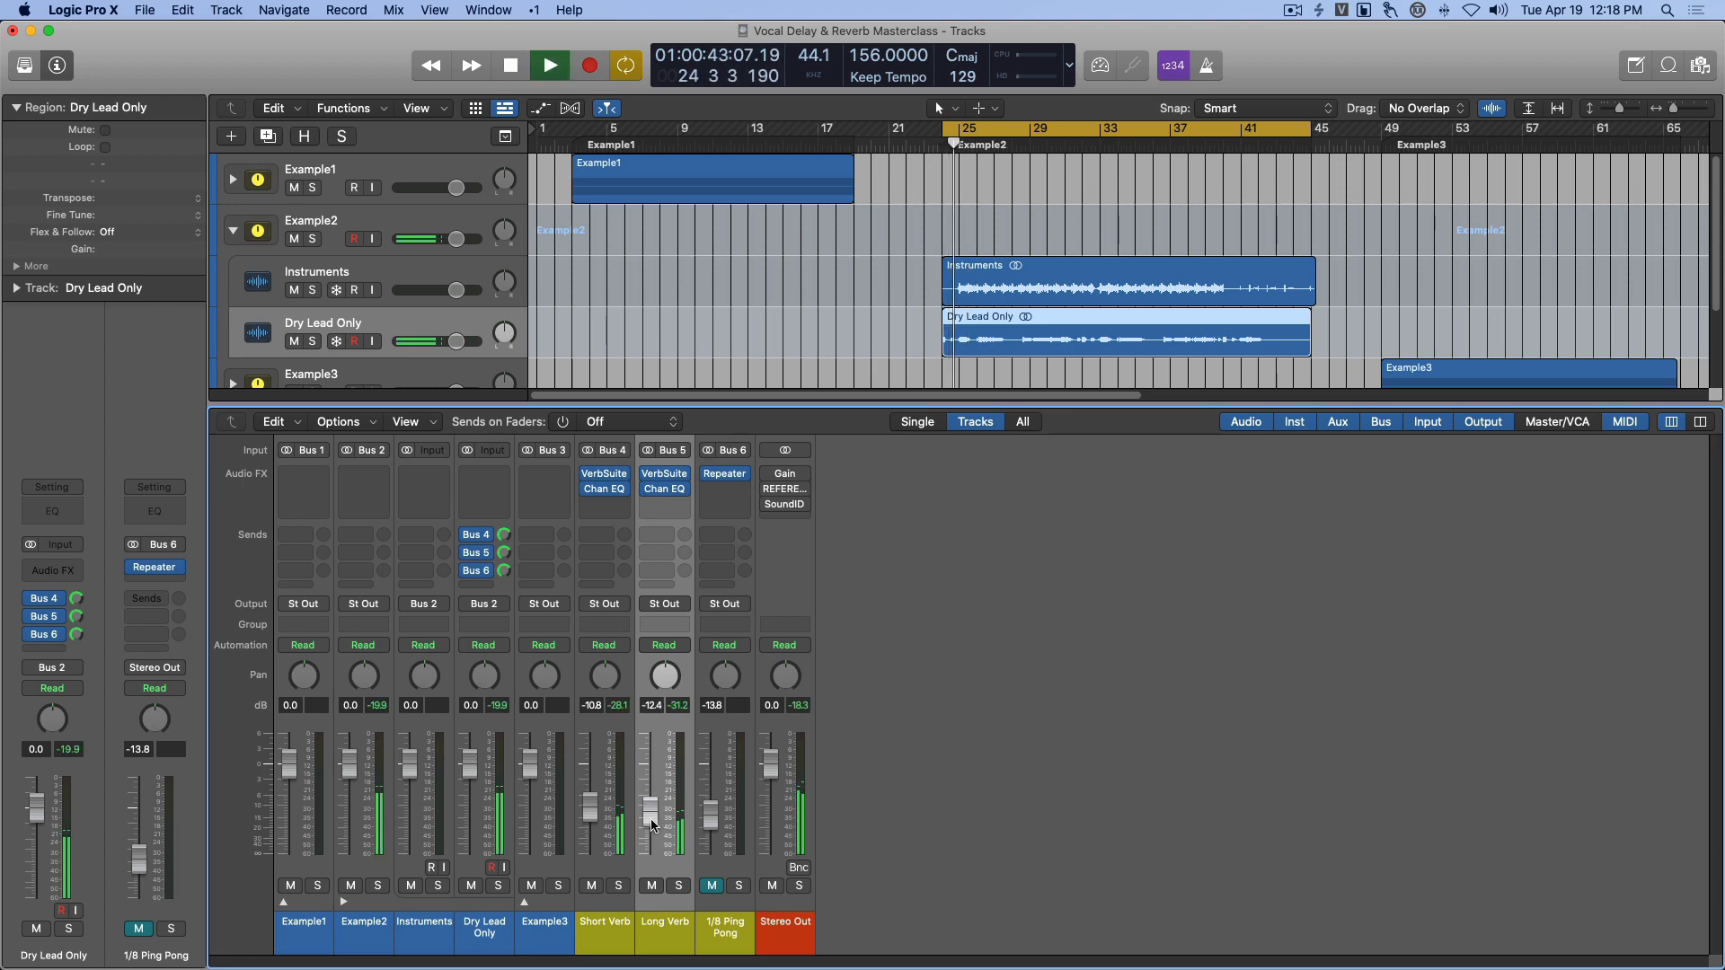
left_click(651, 886)
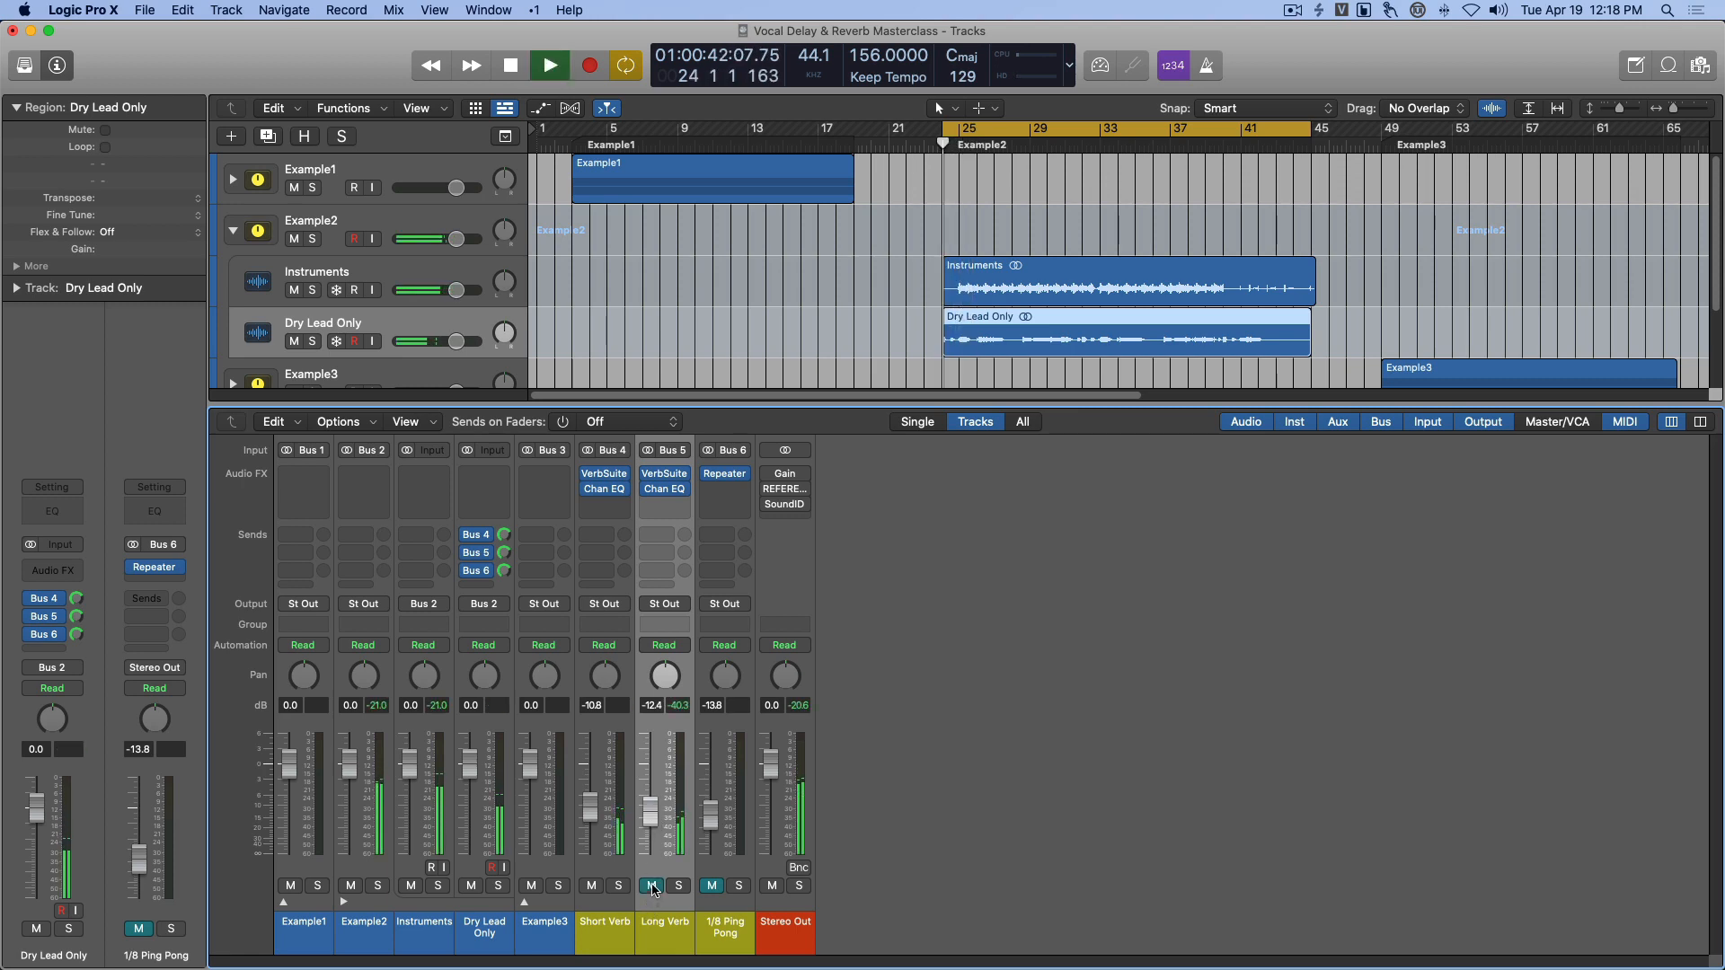
left_click(652, 886)
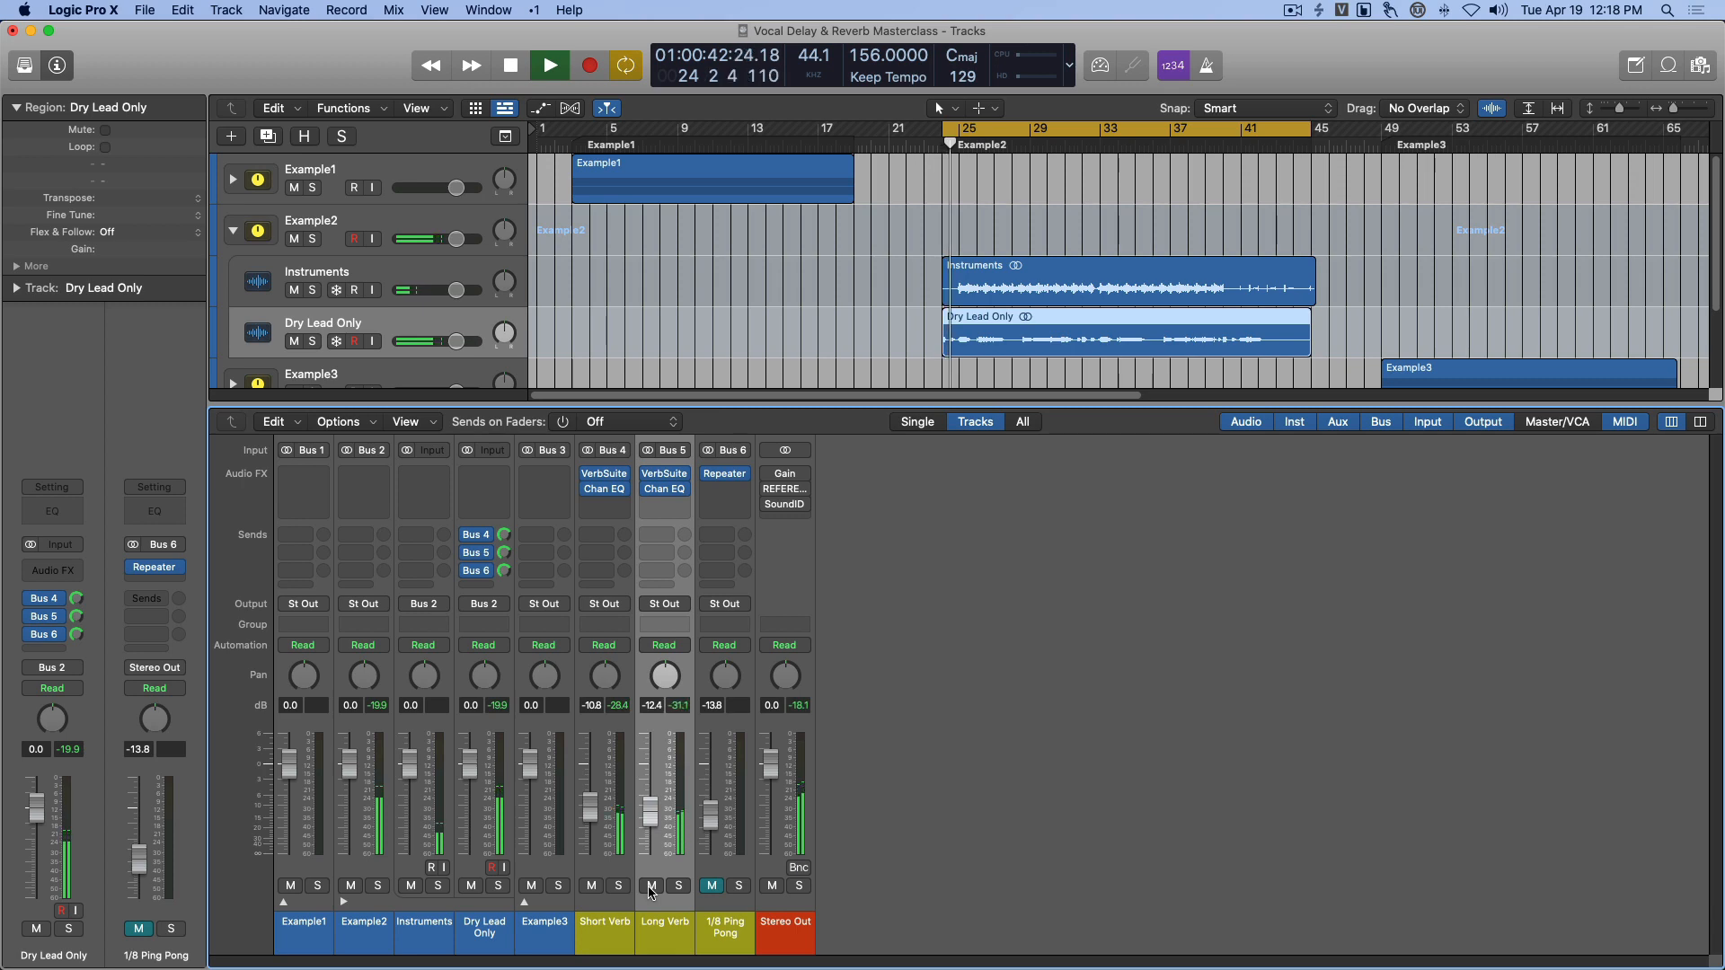
key("space")
left_click_drag(654, 834, 653, 837)
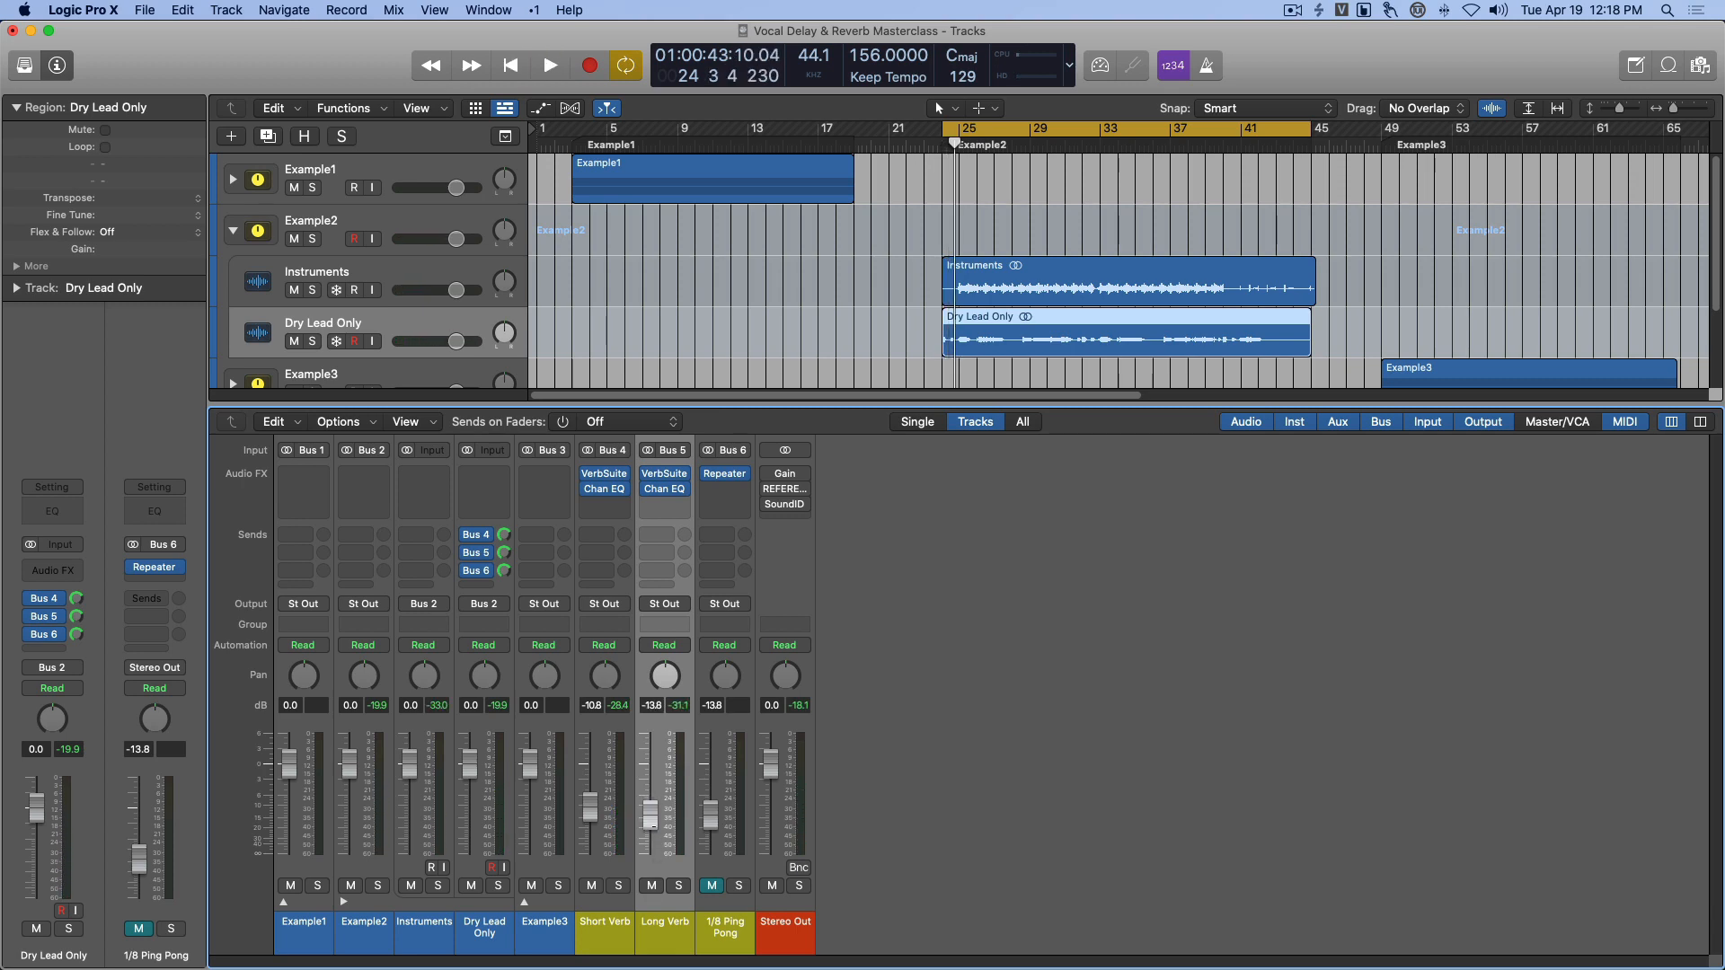
Insert a stereo Compressor after the Long Verb's Channel EQ and set its side chain to Dry Lead Only (Audio 8).
left_click(683, 510)
mouse_move(705, 726)
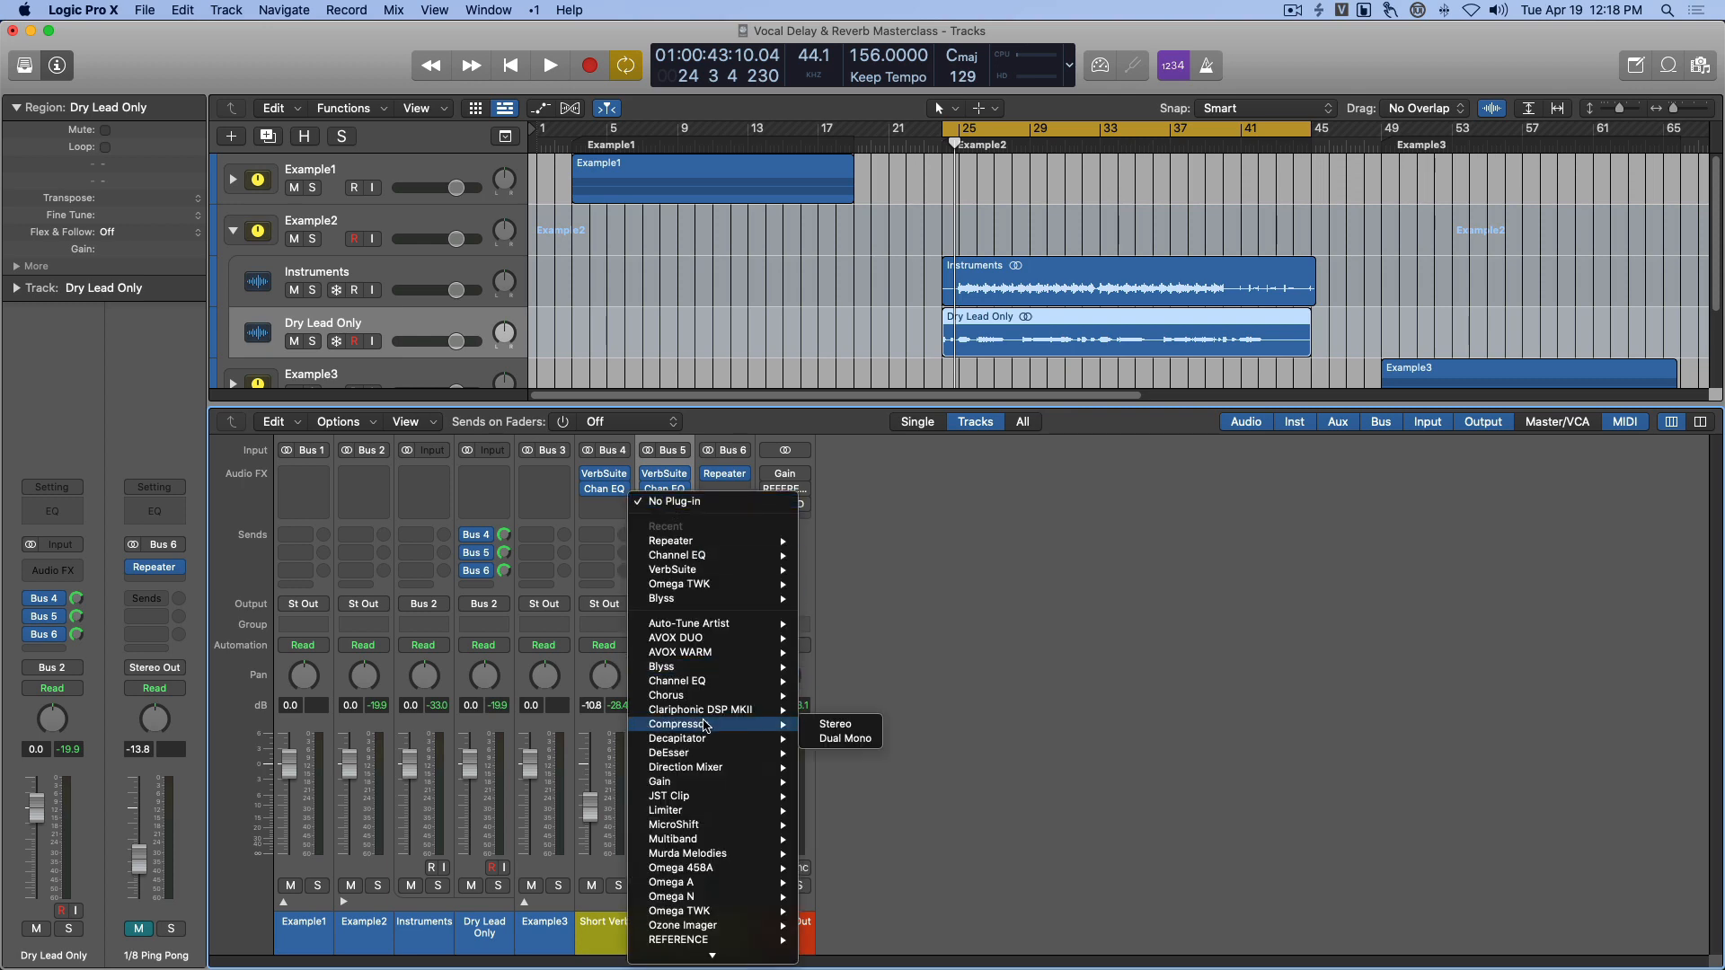
left_click(836, 724)
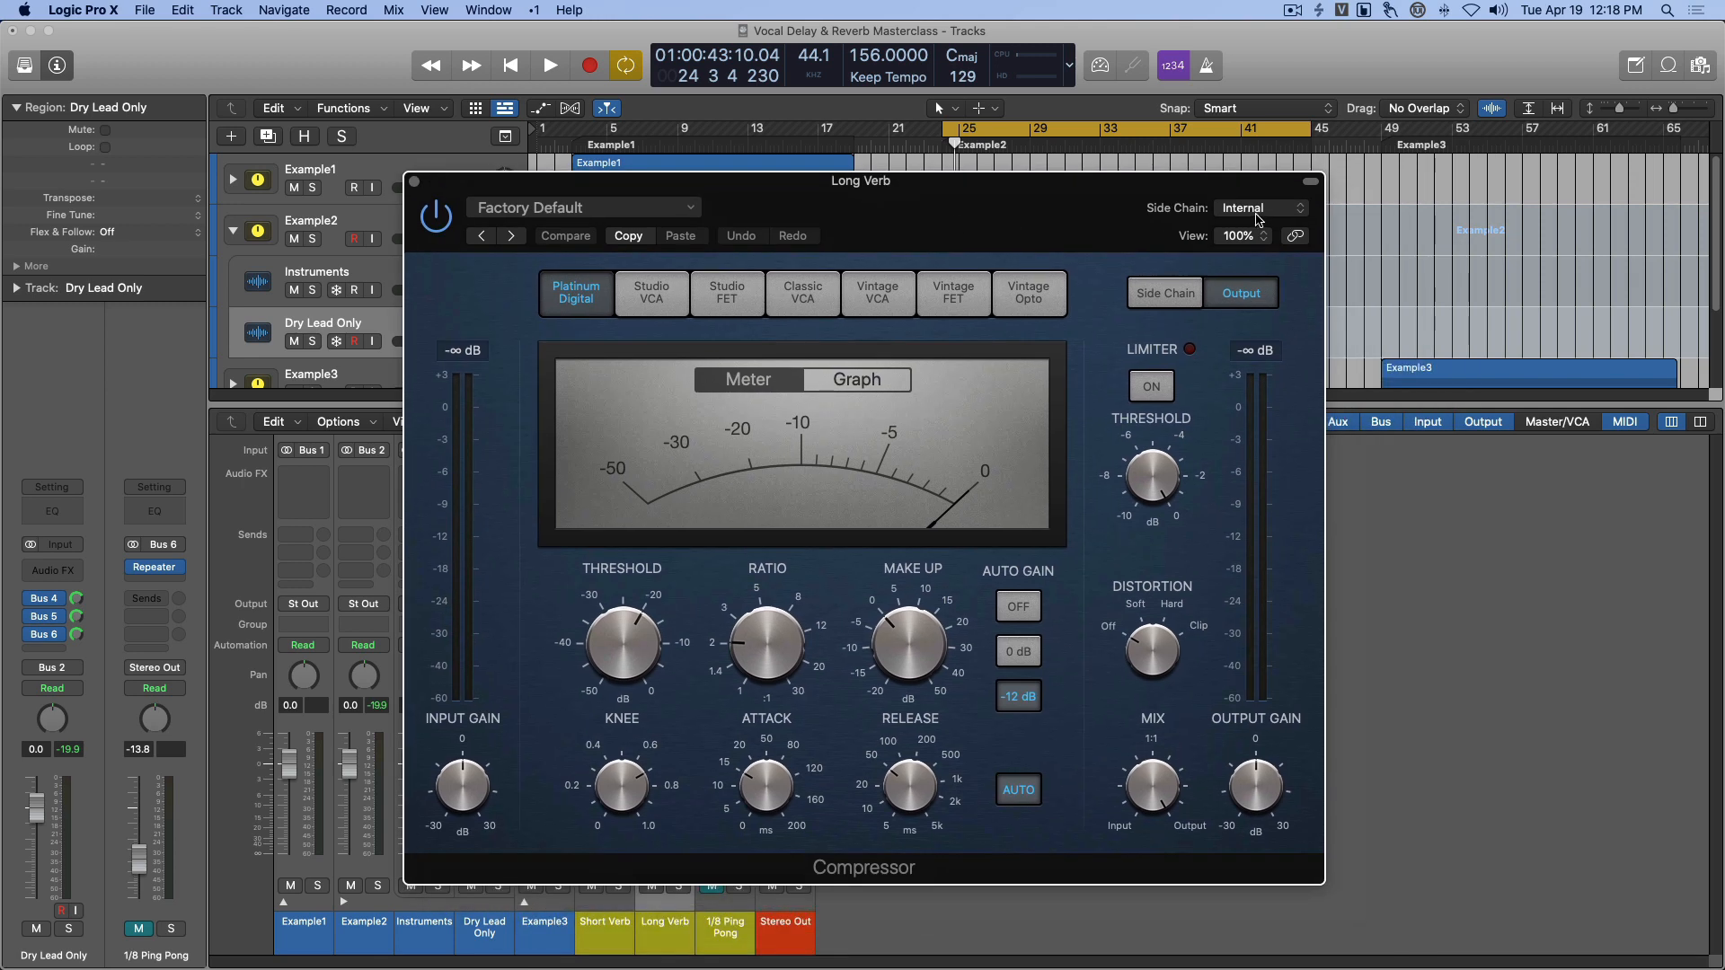
left_click(1259, 219)
mouse_move(1248, 241)
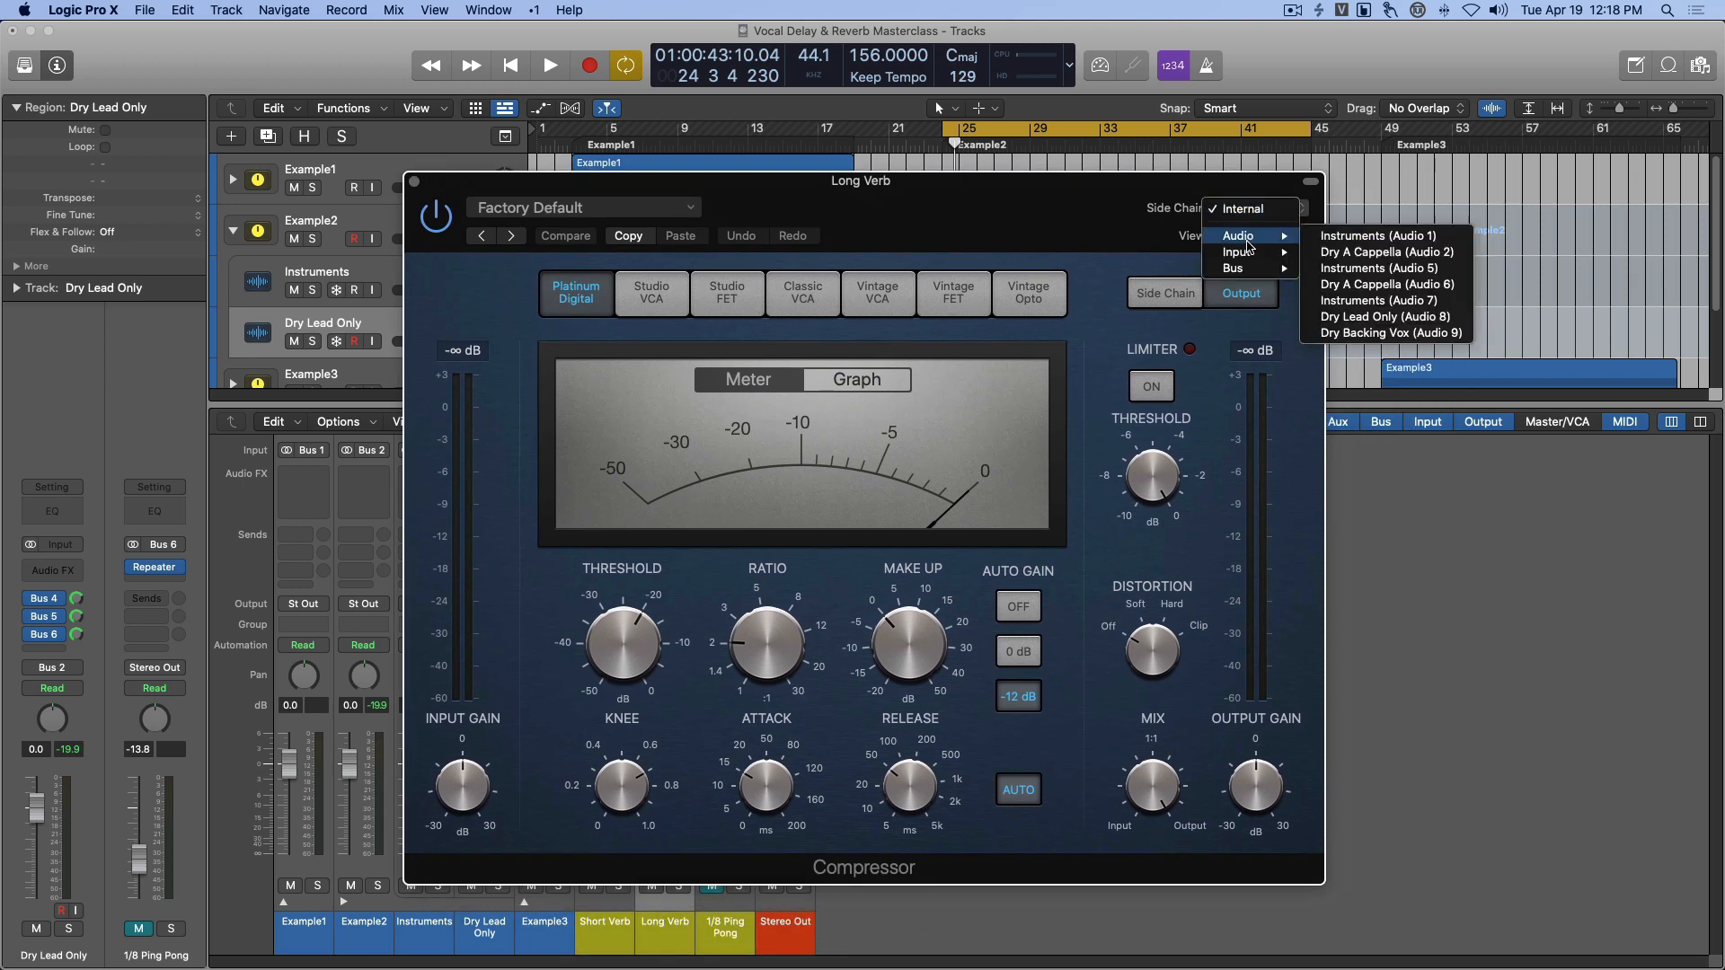
left_click(1408, 326)
Turn off the Compressor's auto gain and auto release, and set the attack to its minimum and the release to 5 ms.
left_click_drag(1019, 202, 1127, 236)
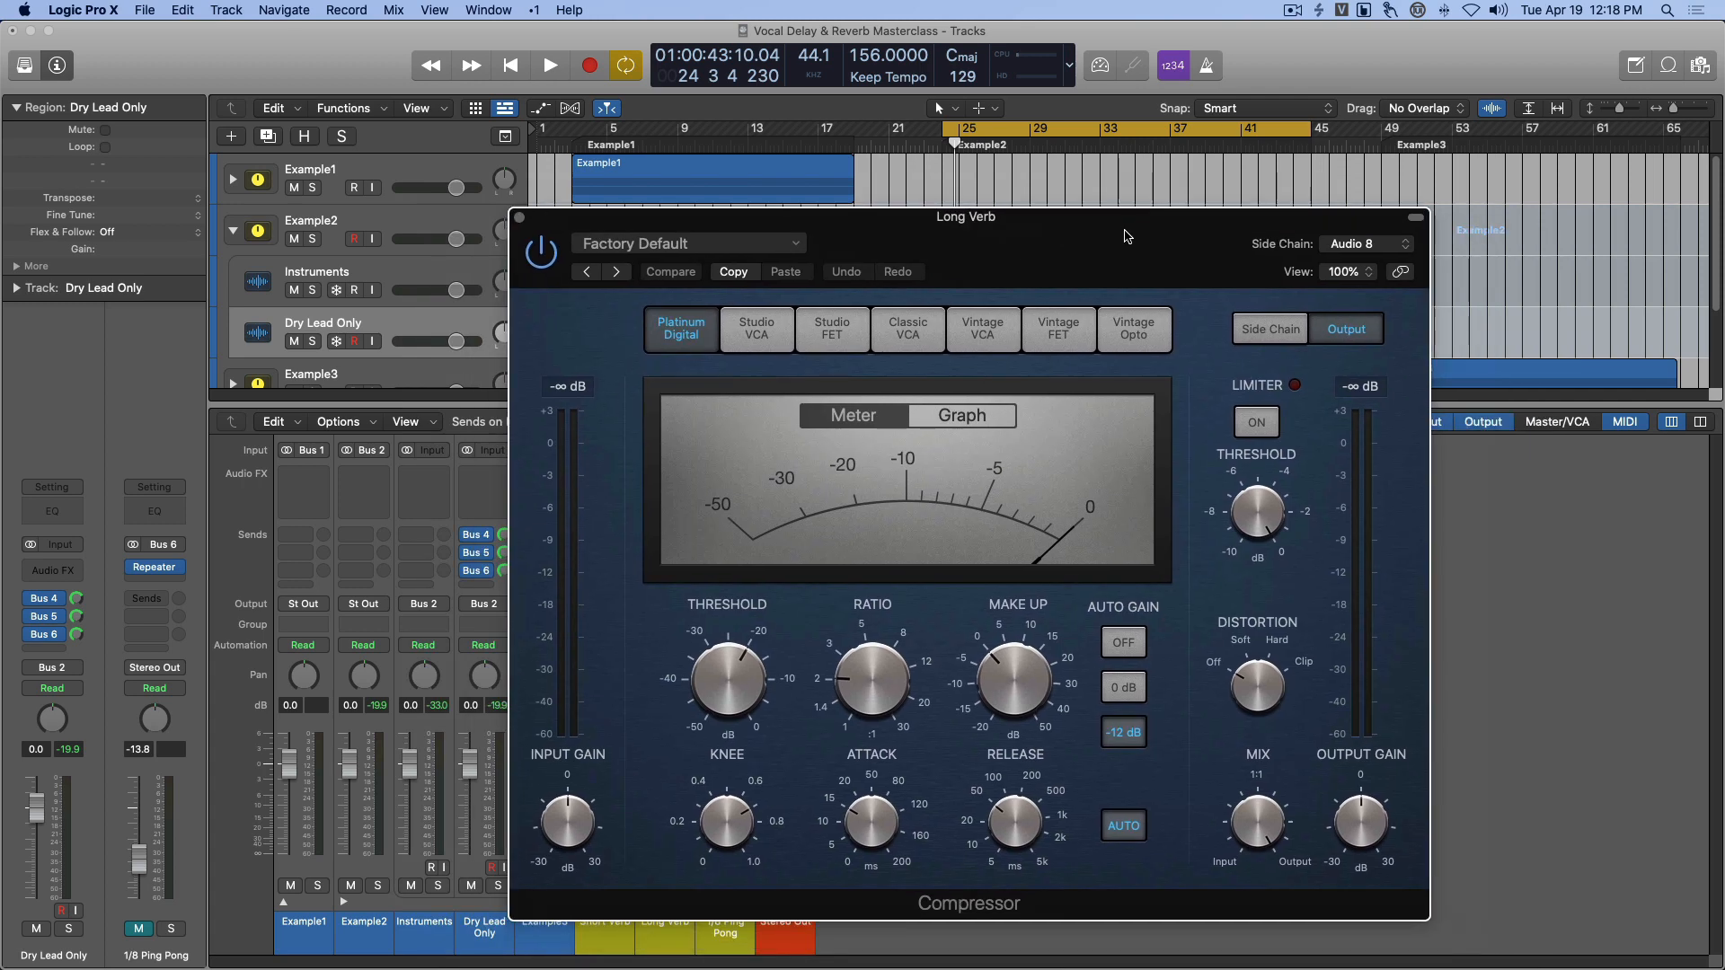
left_click(1115, 651)
left_click(1123, 825)
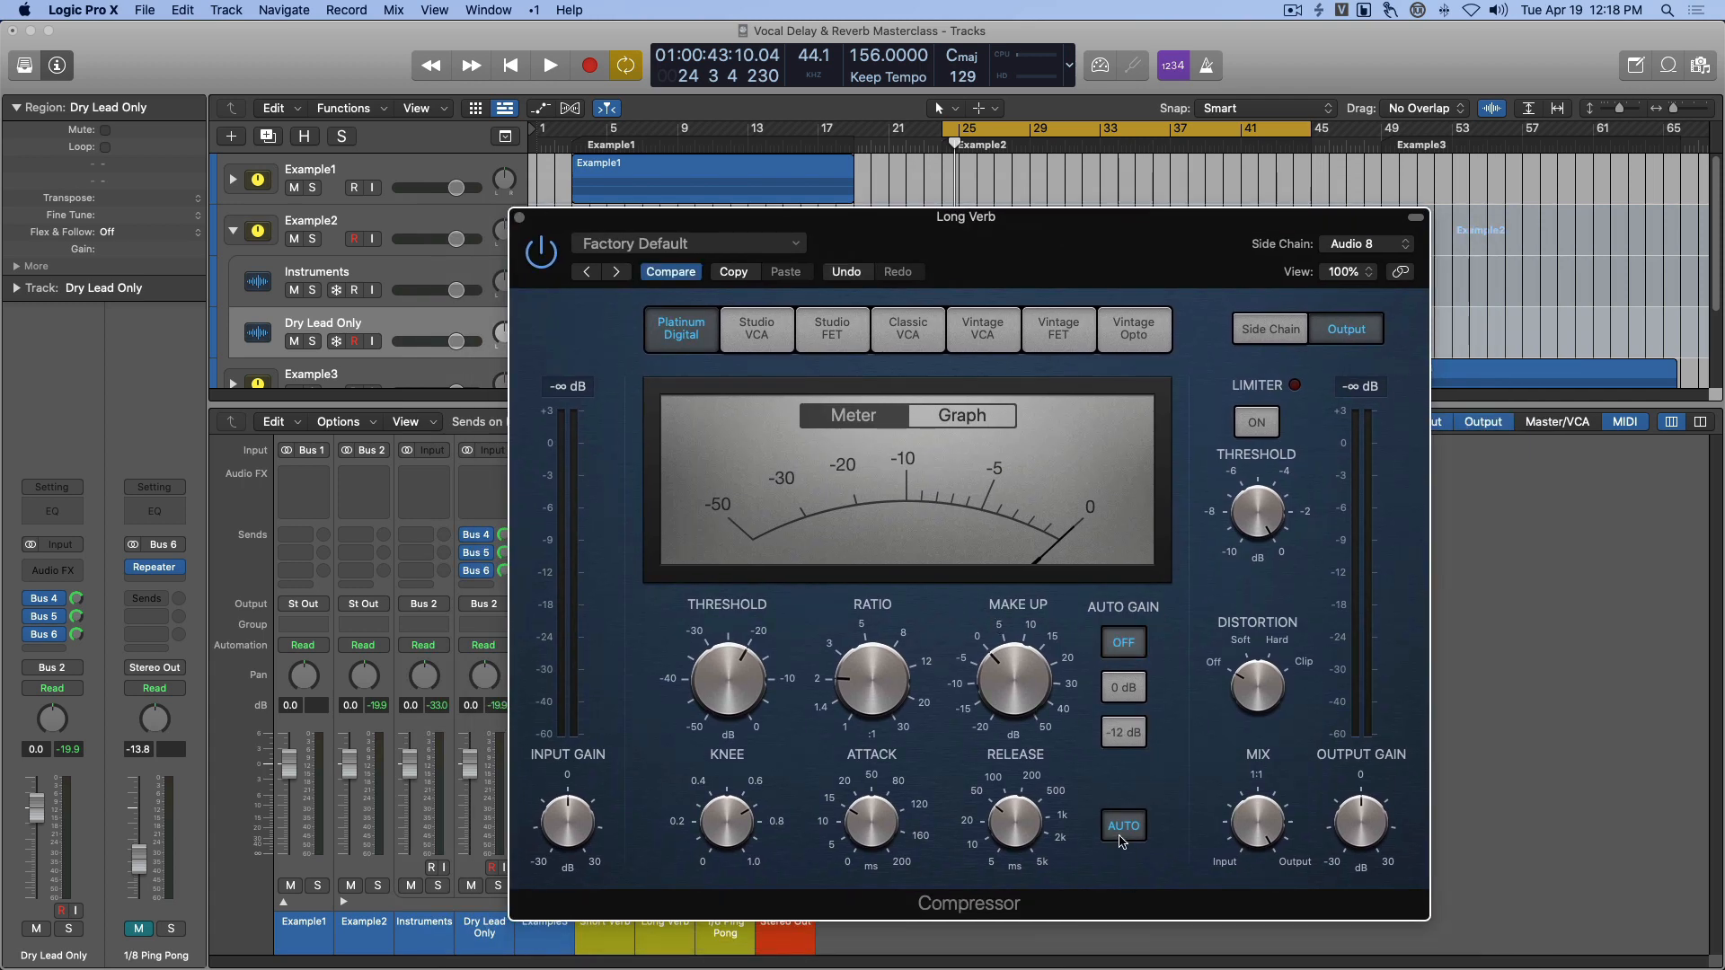
mouse_move(895, 818)
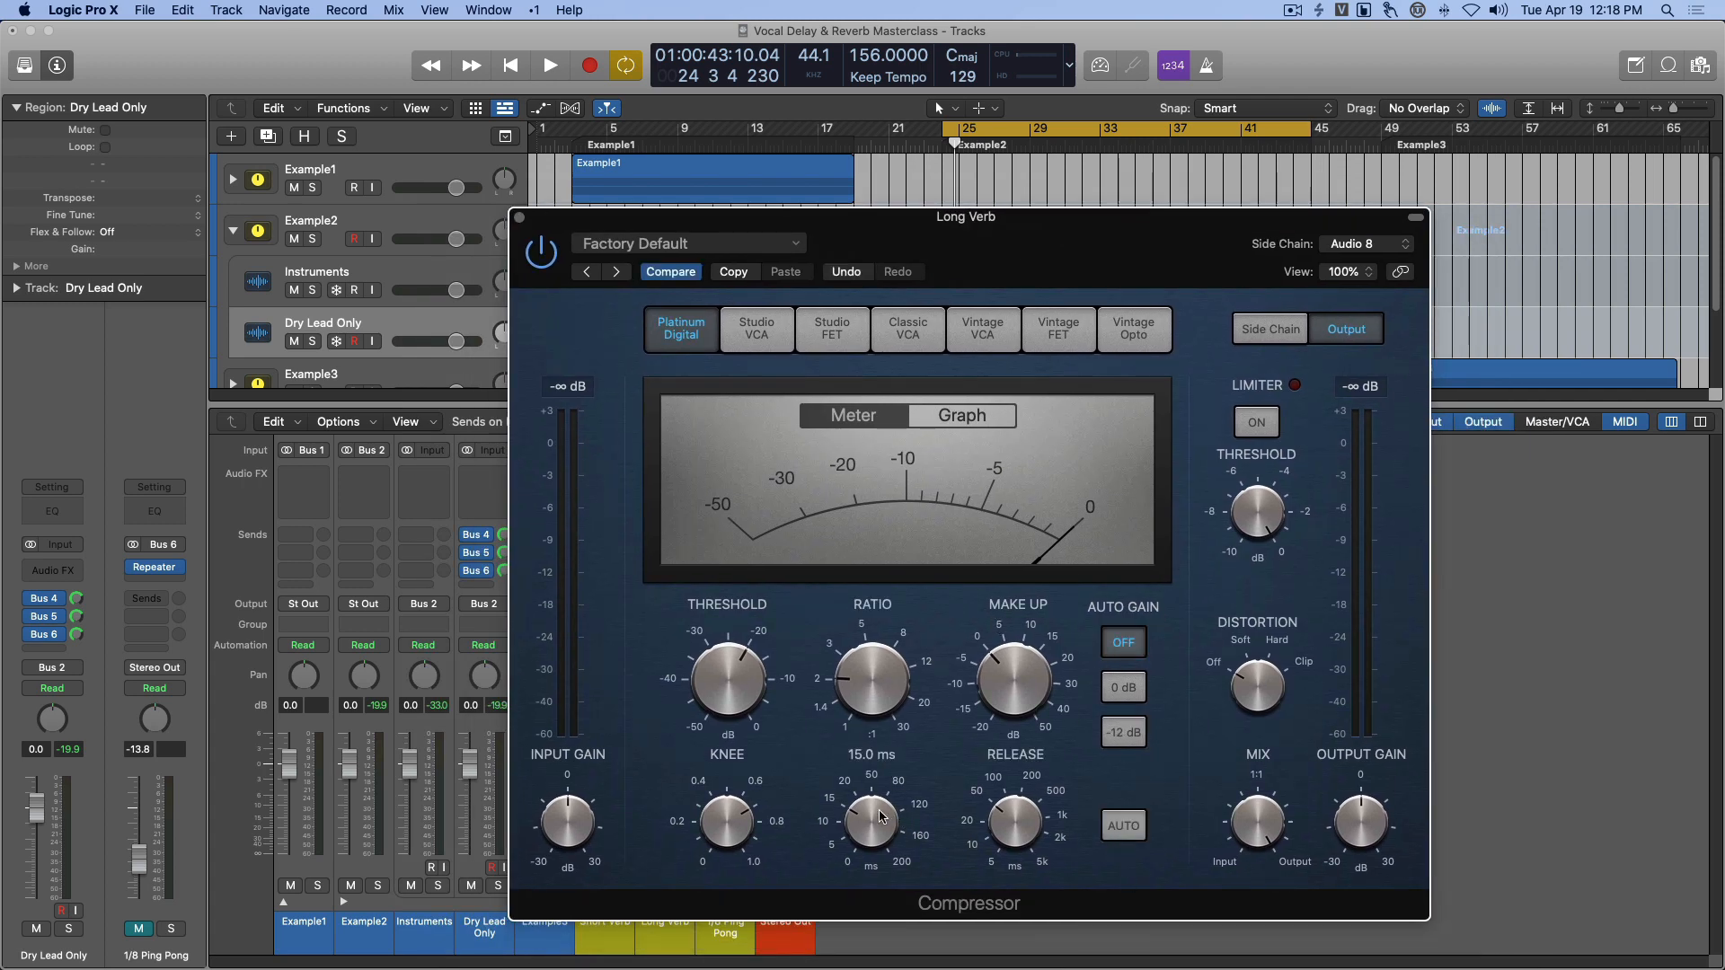
left_click_drag(884, 818, 902, 956)
mouse_move(1019, 816)
left_click_drag(1019, 816, 1019, 889)
mouse_move(739, 690)
left_click_drag(832, 238, 1111, 205)
Lower the Compressor's threshold to about -45 dB while playing the mix.
mouse_move(990, 659)
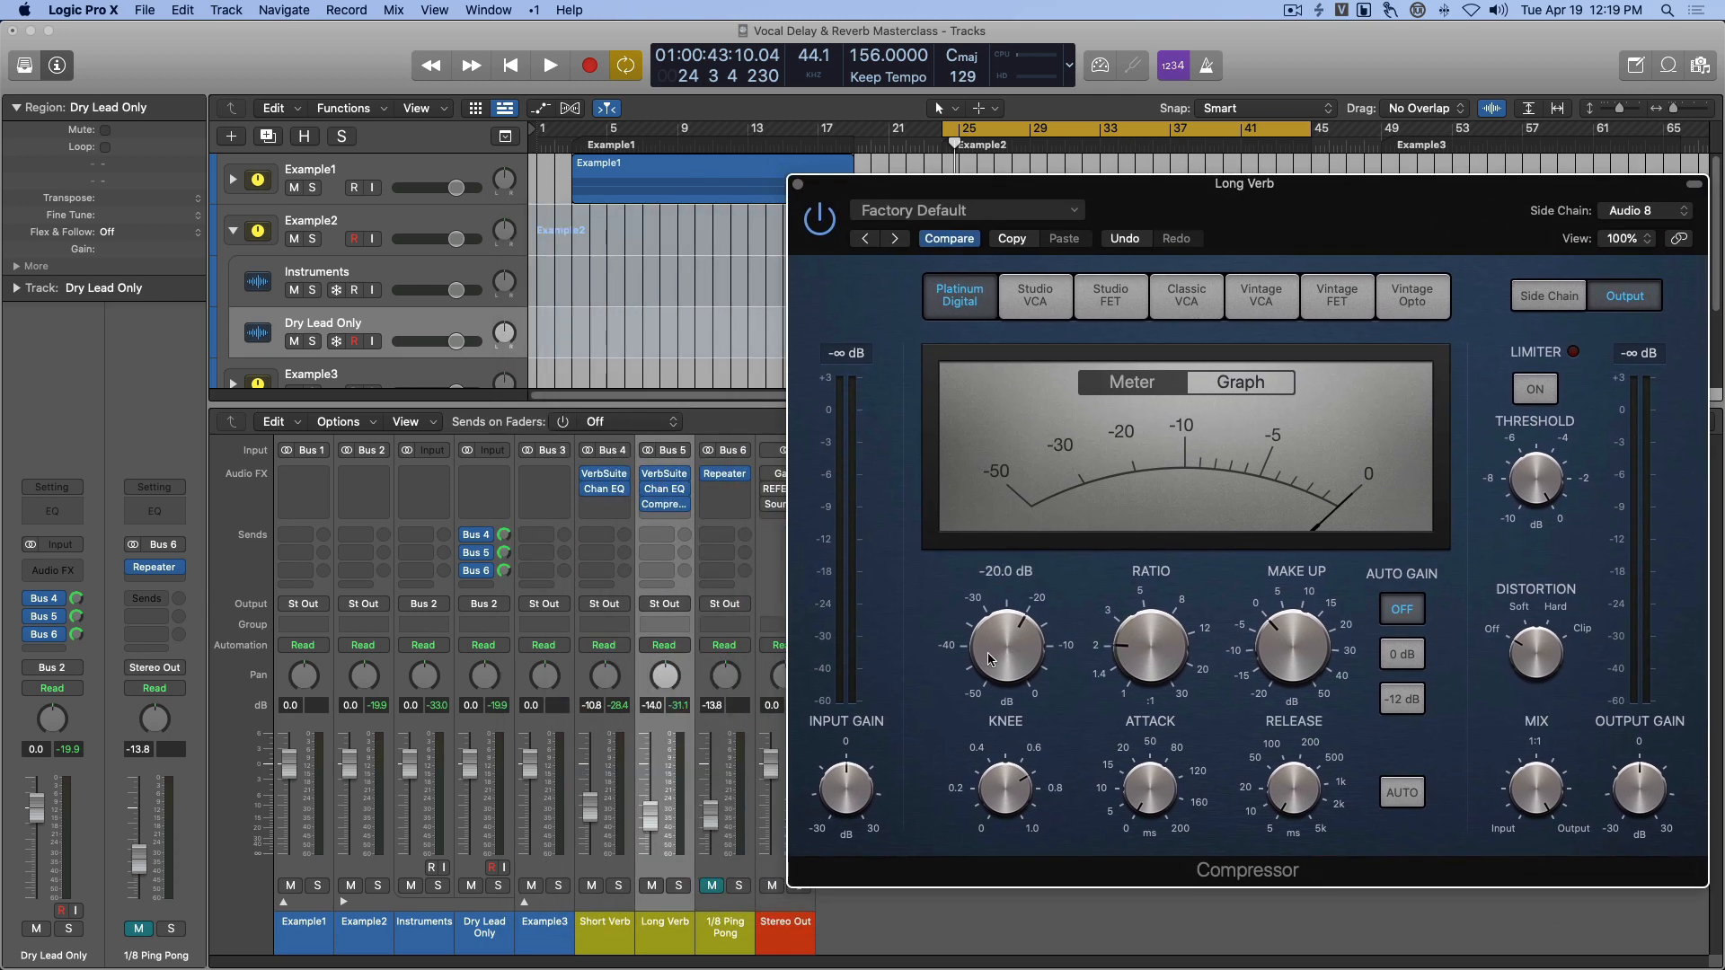
key("space")
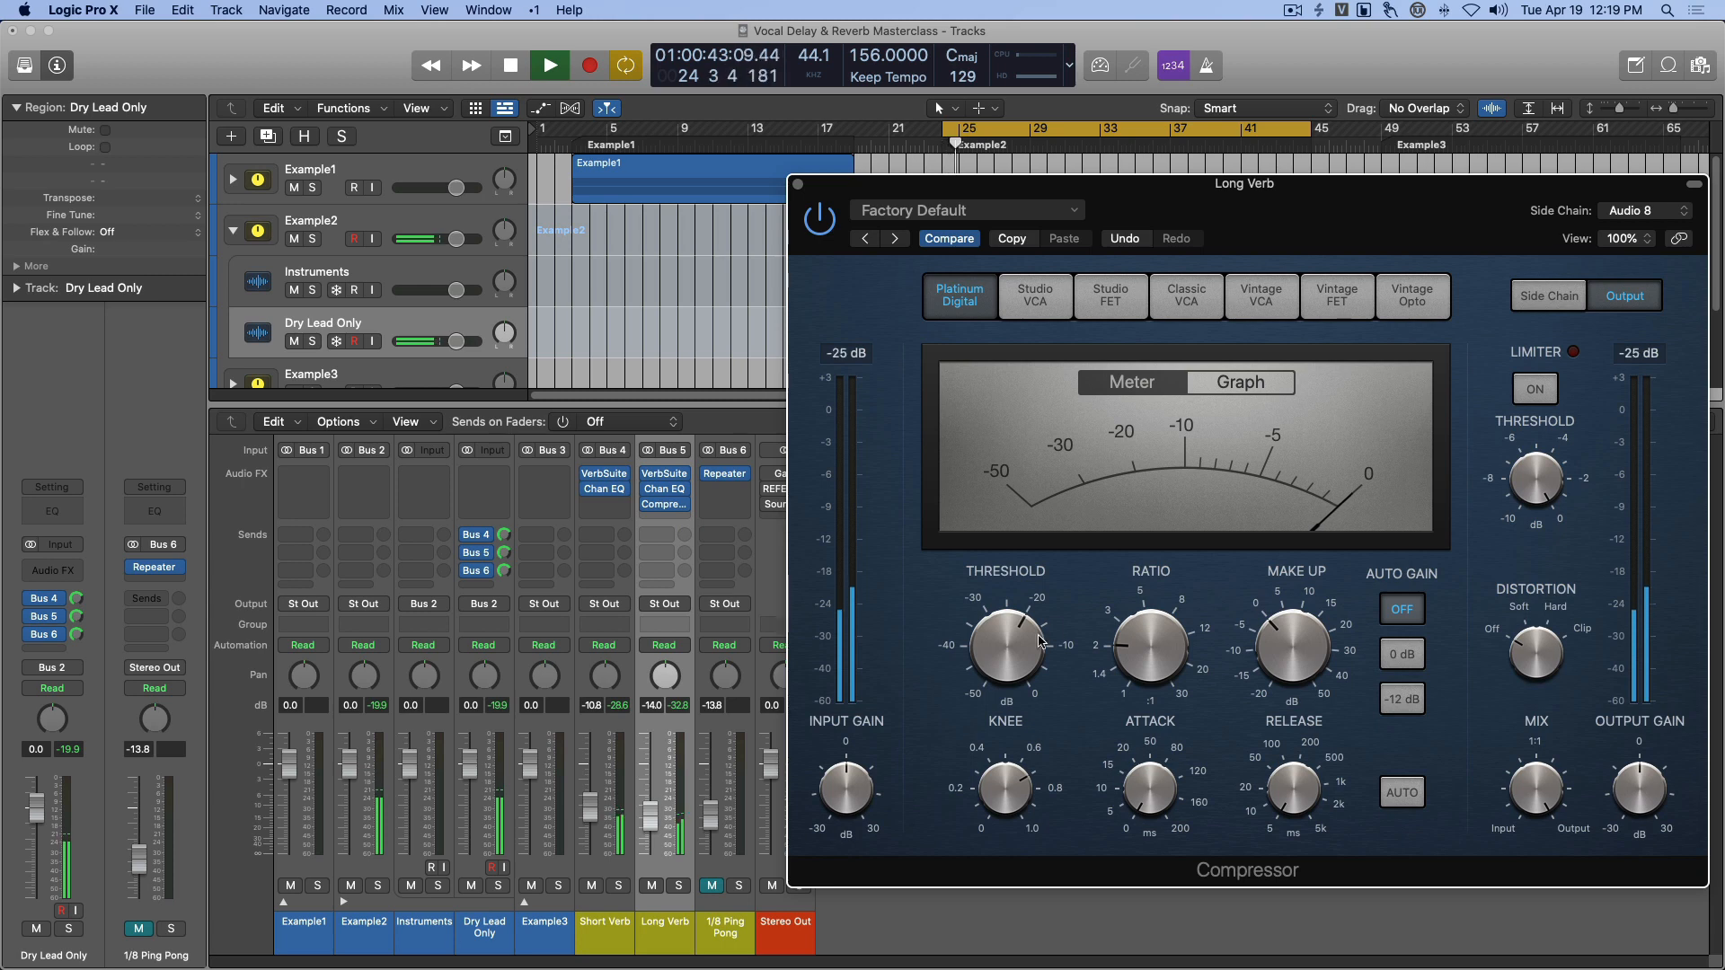
left_click_drag(1021, 647, 1019, 735)
left_click_drag(1016, 631, 1017, 643)
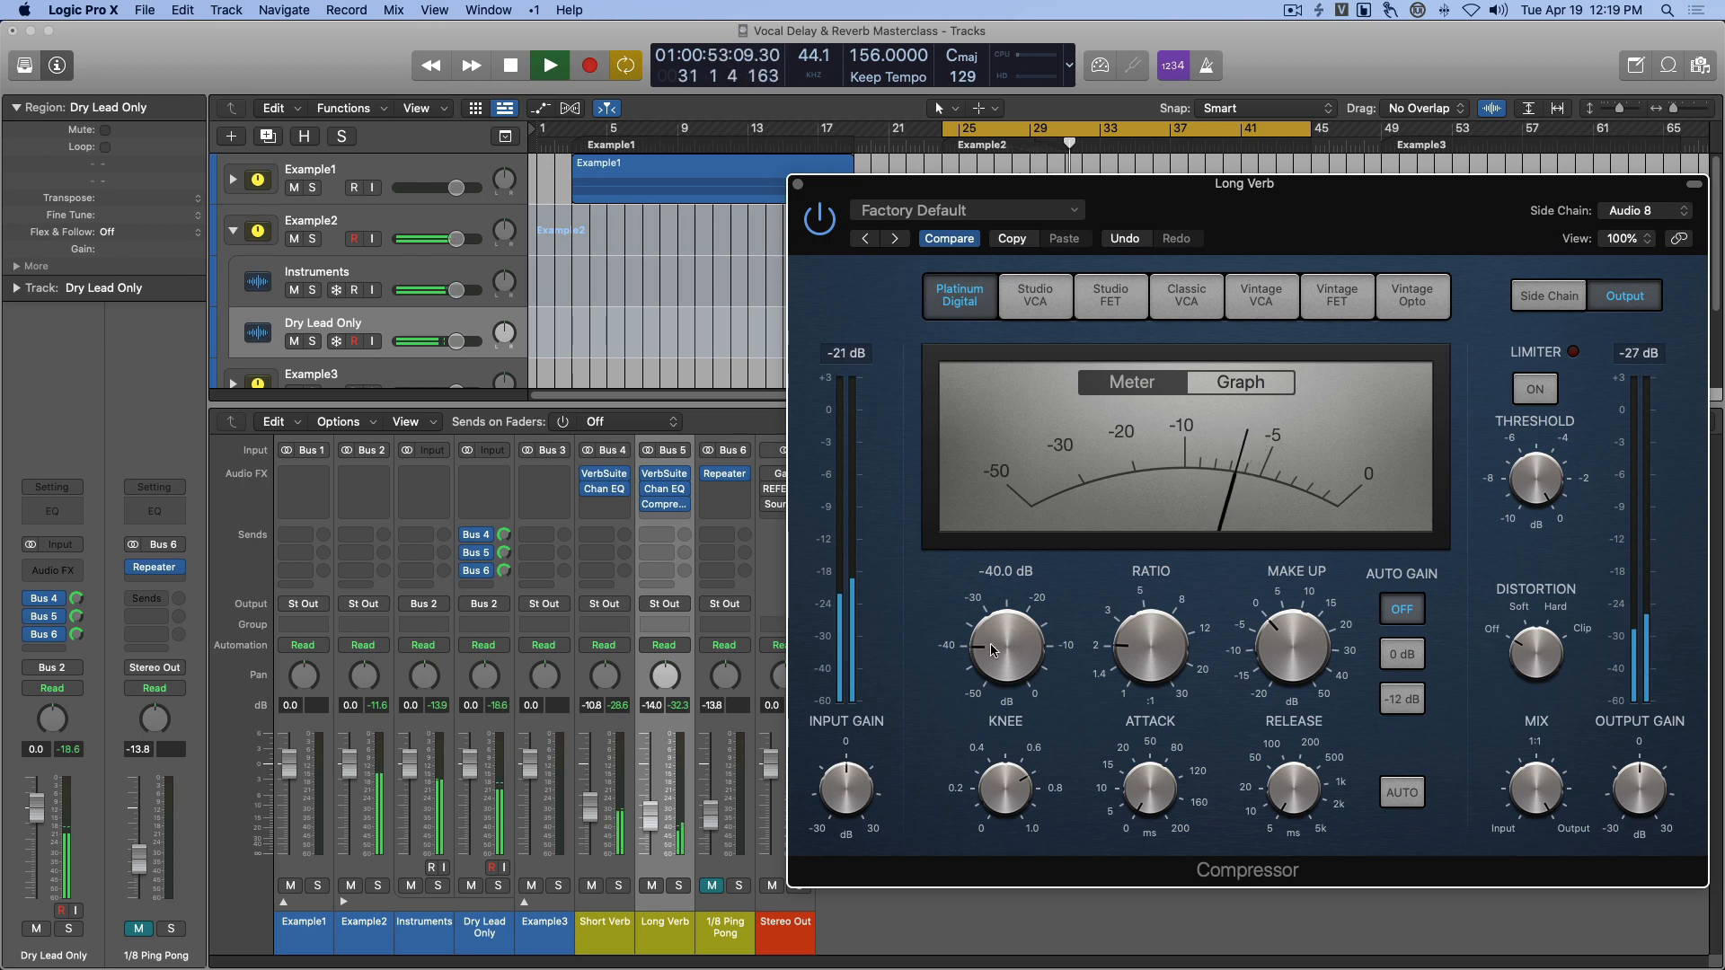
mouse_move(1308, 797)
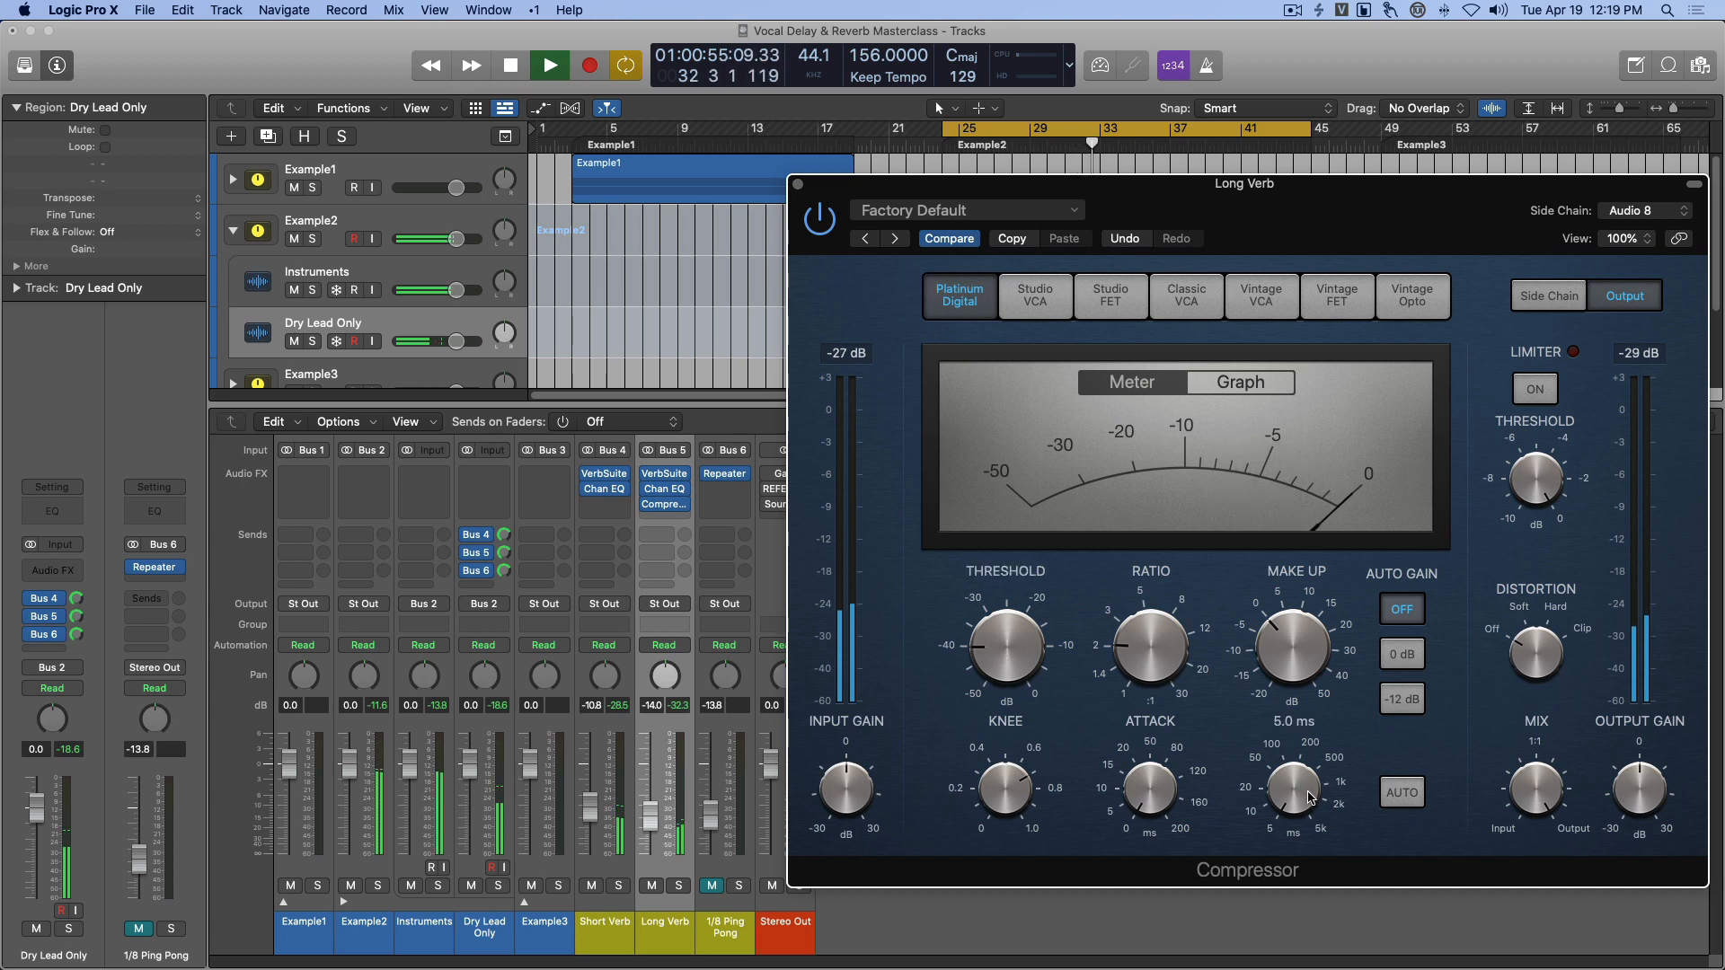
left_click_drag(1016, 670, 1020, 695)
key("space")
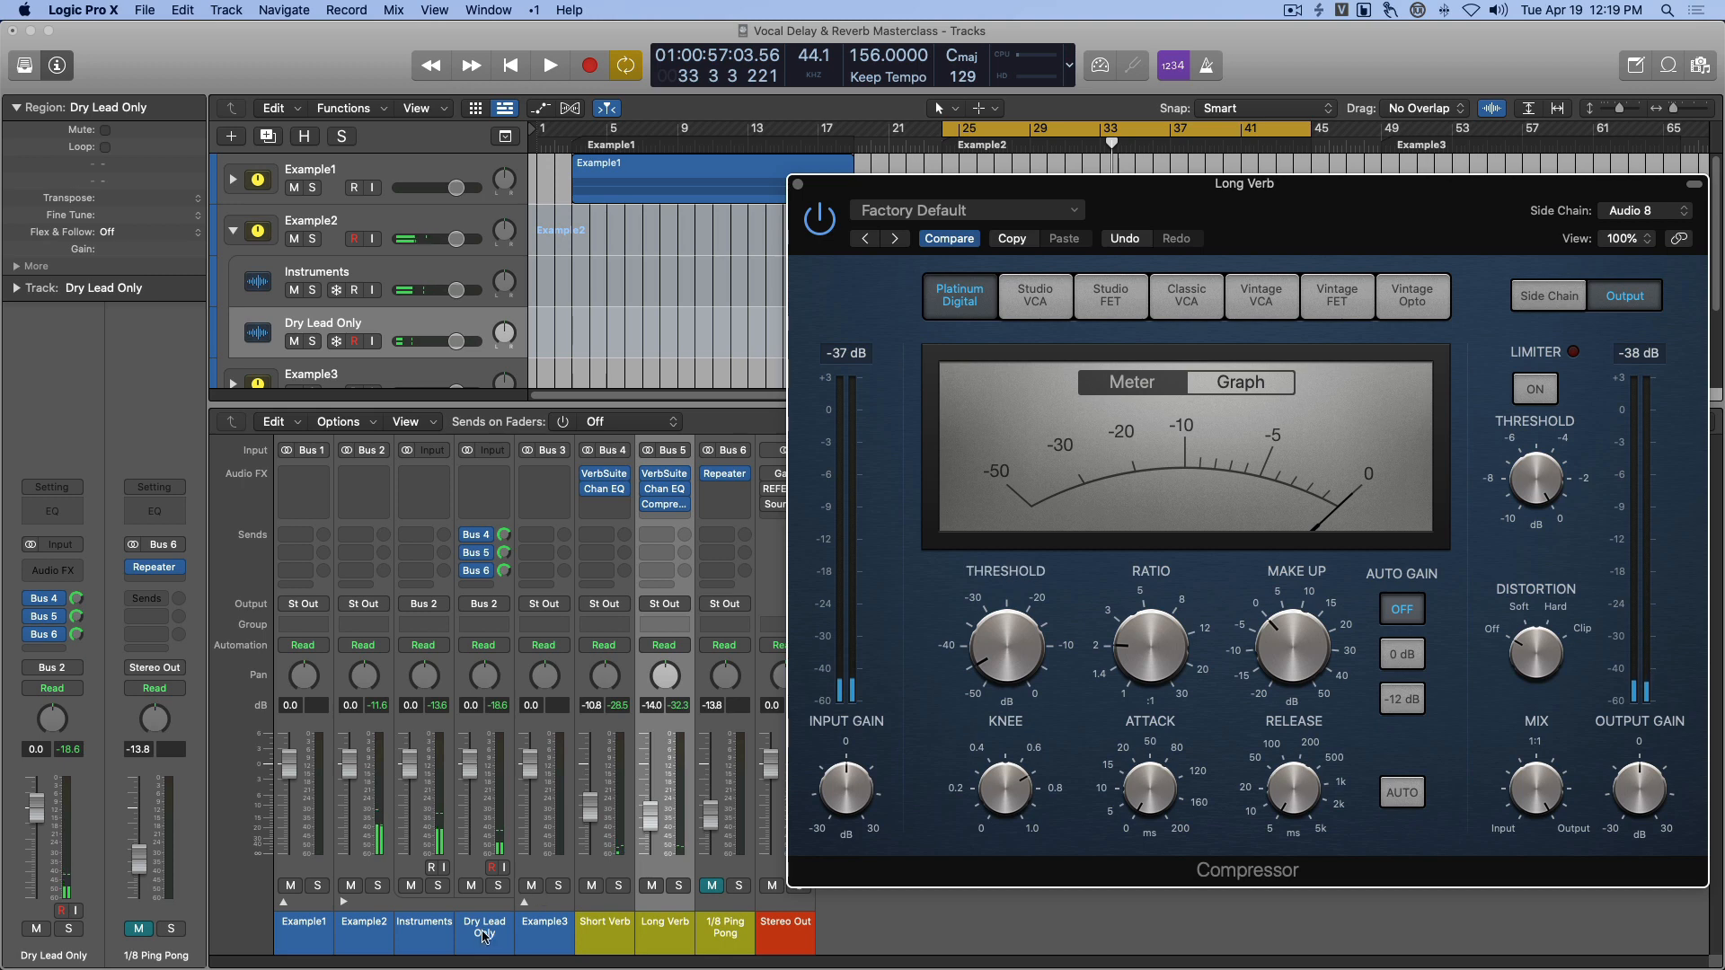
Solo Dry Lead Only and audition the compressed Long Verb with the 5 ms release.
left_click(498, 886)
left_click(666, 929)
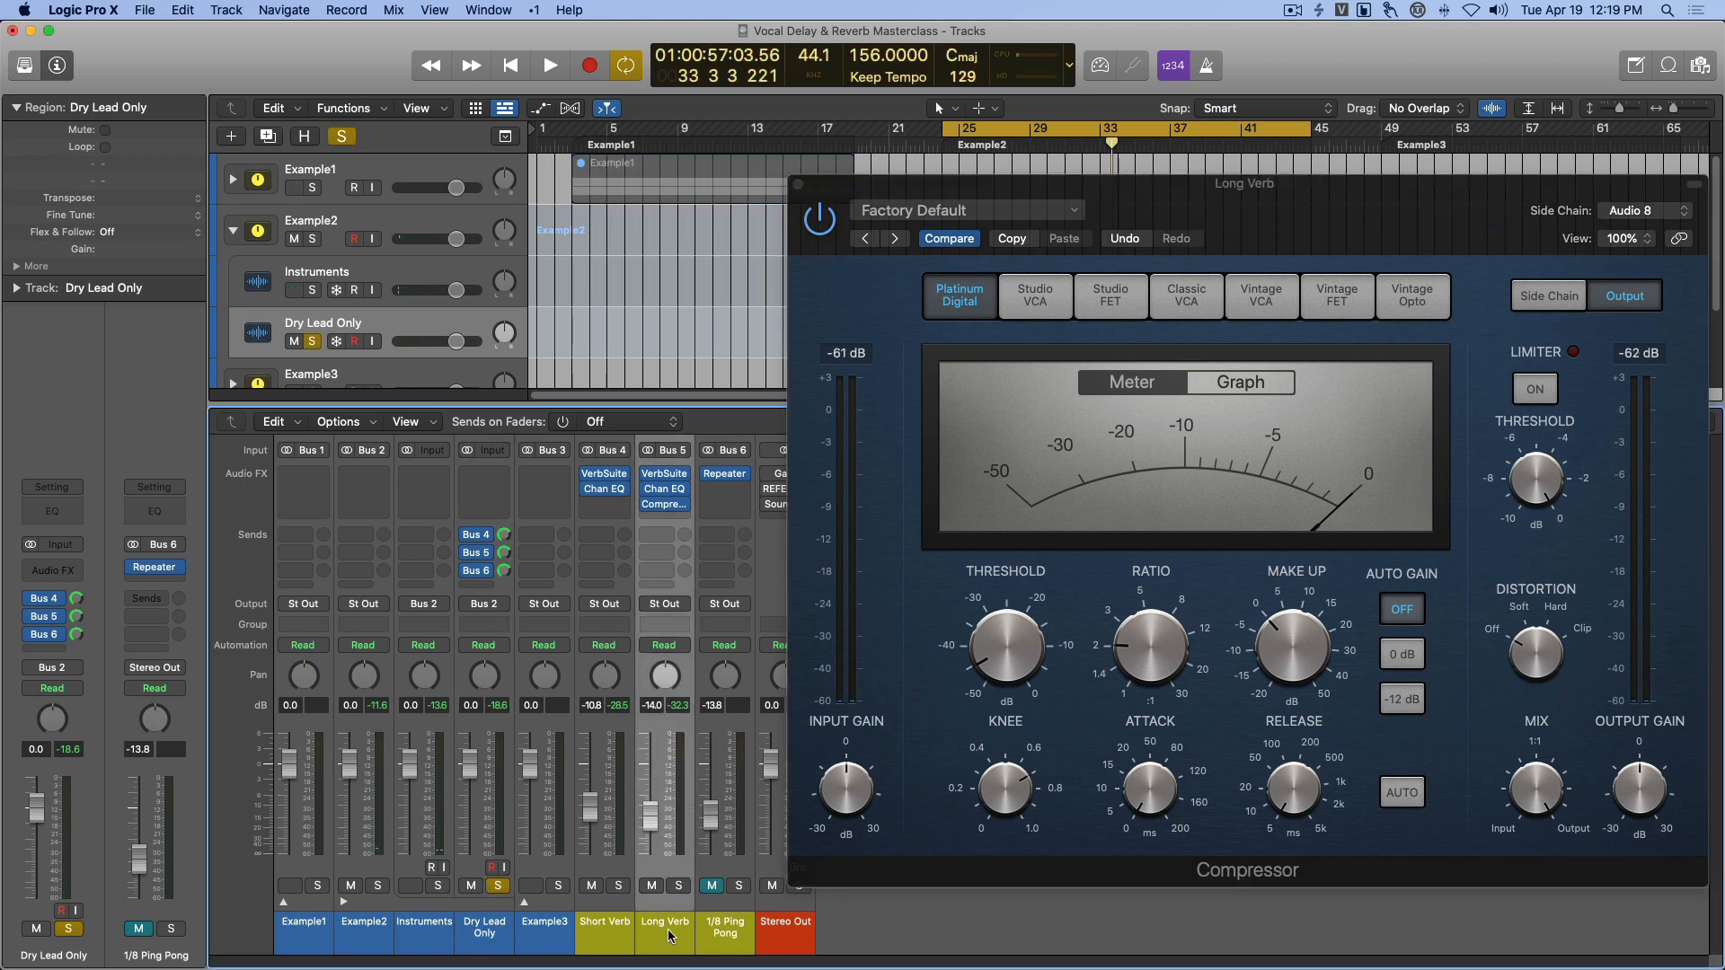
left_click(1292, 205)
left_click_drag(1292, 205, 1282, 203)
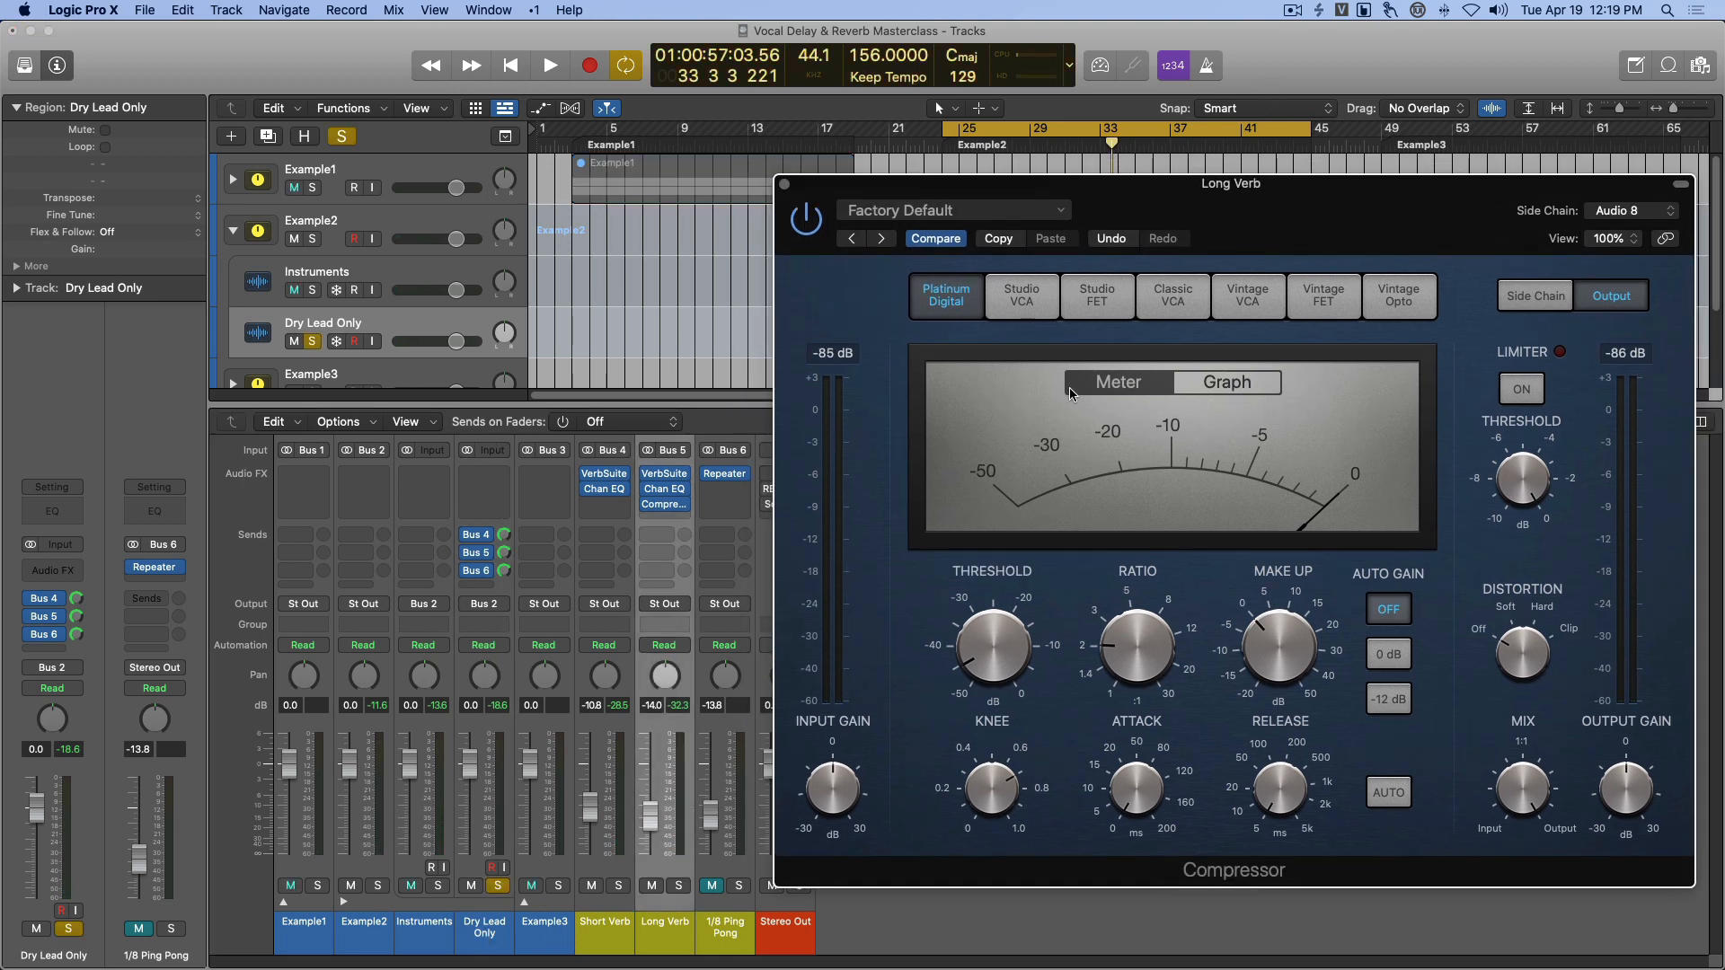
mouse_move(662, 509)
mouse_move(1004, 649)
key("space")
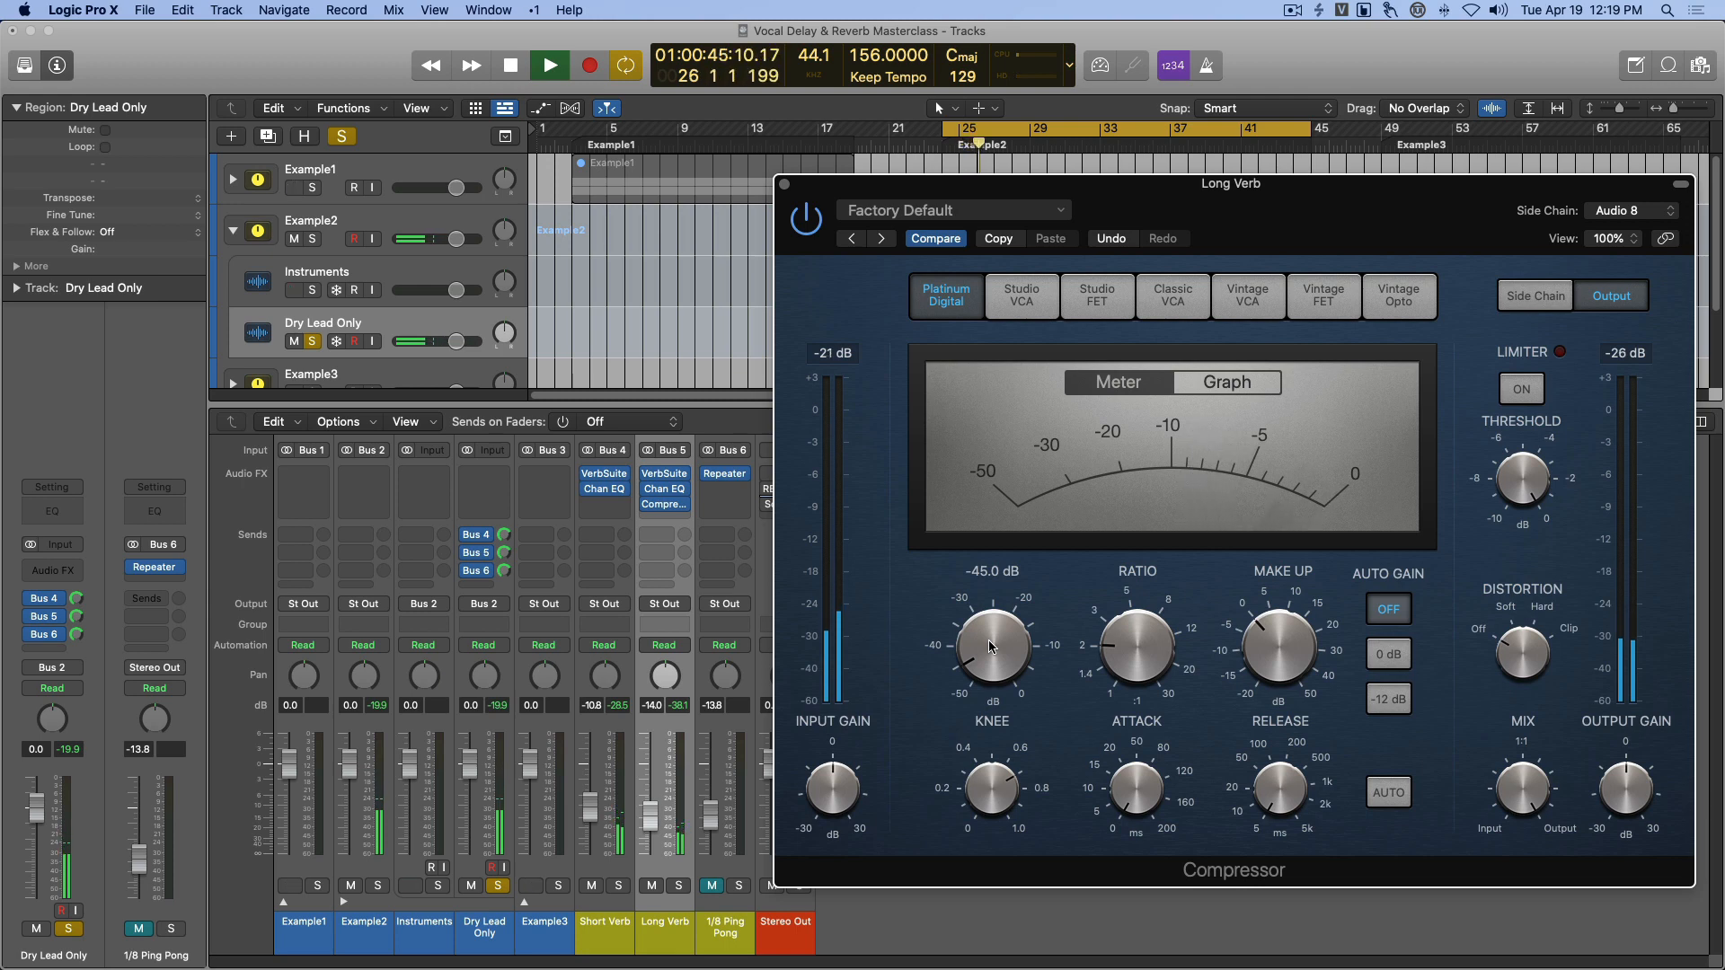
mouse_move(1280, 799)
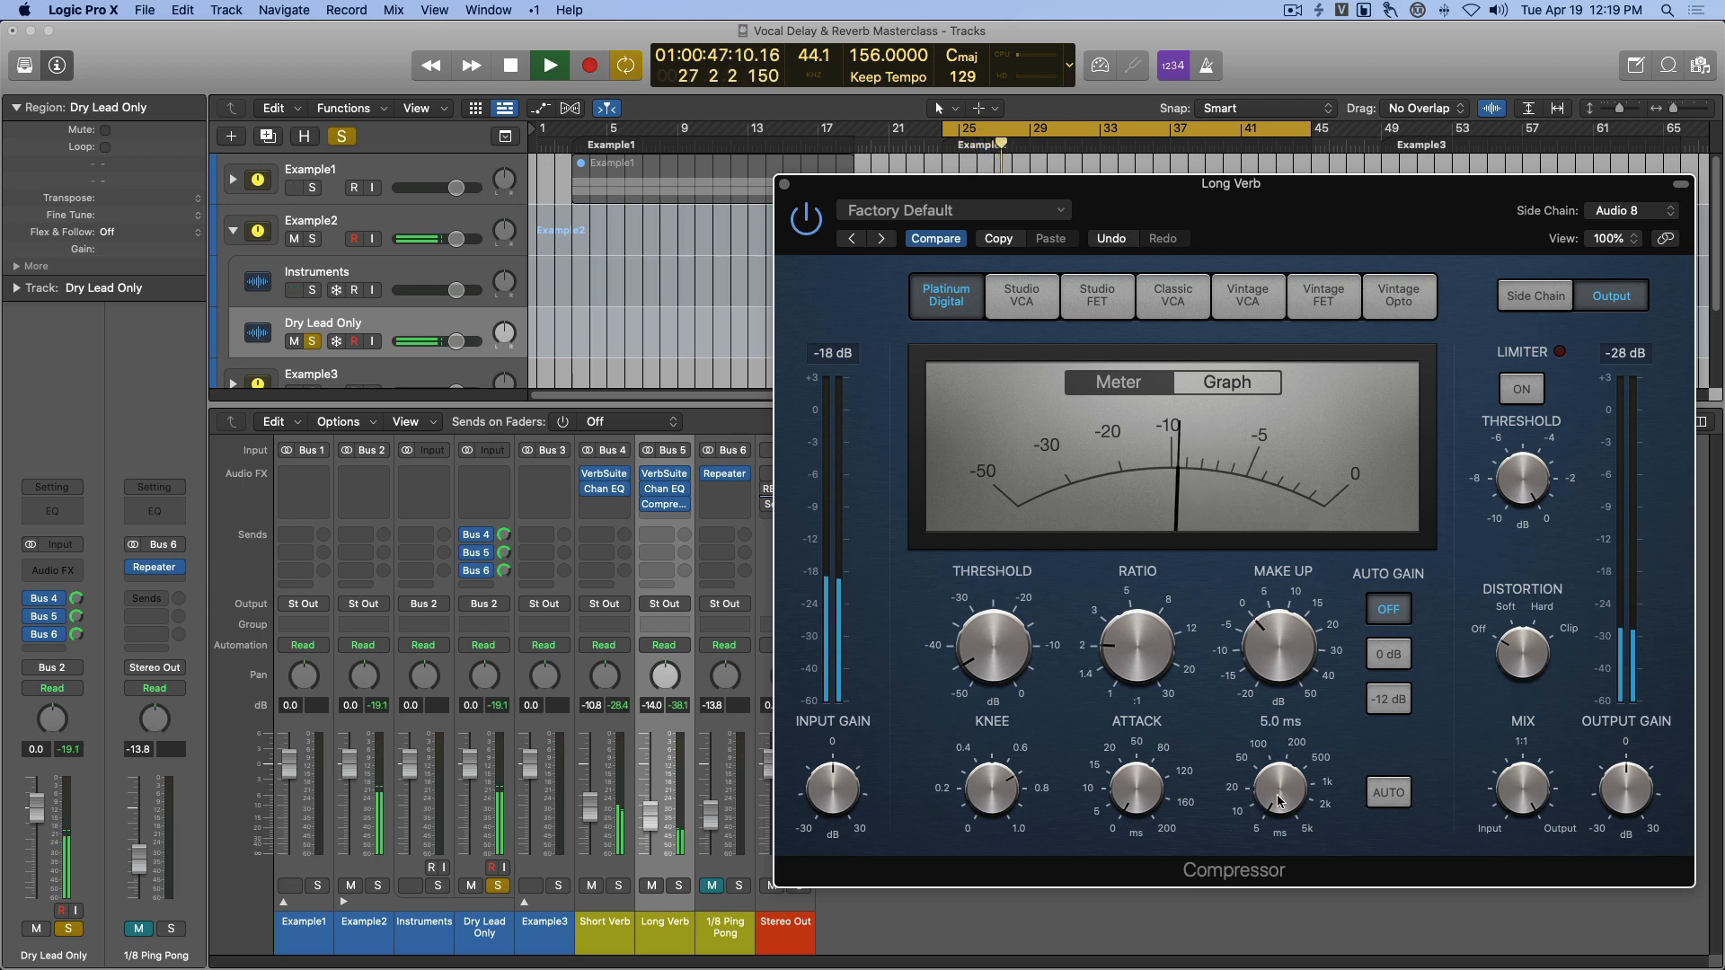
key("space")
Lengthen the Compressor's release to about 580 ms while auditioning the soloed vocal.
left_click_drag(1274, 802, 1290, 770)
key("space")
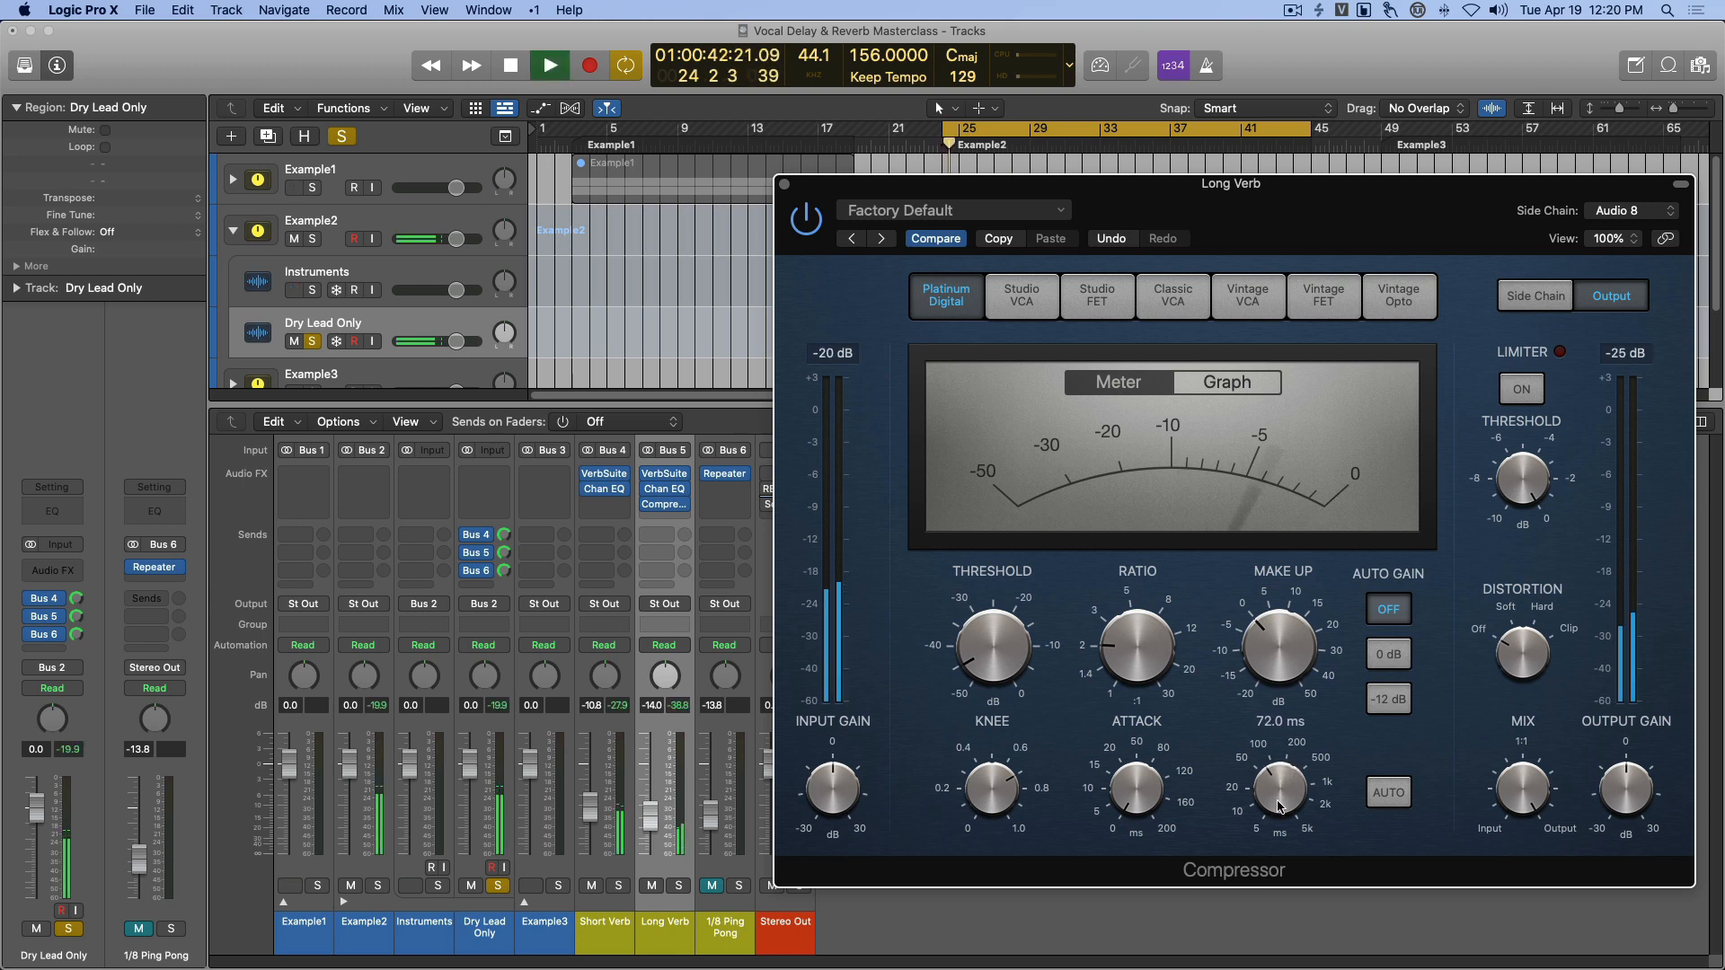
left_click_drag(1278, 809, 1282, 795)
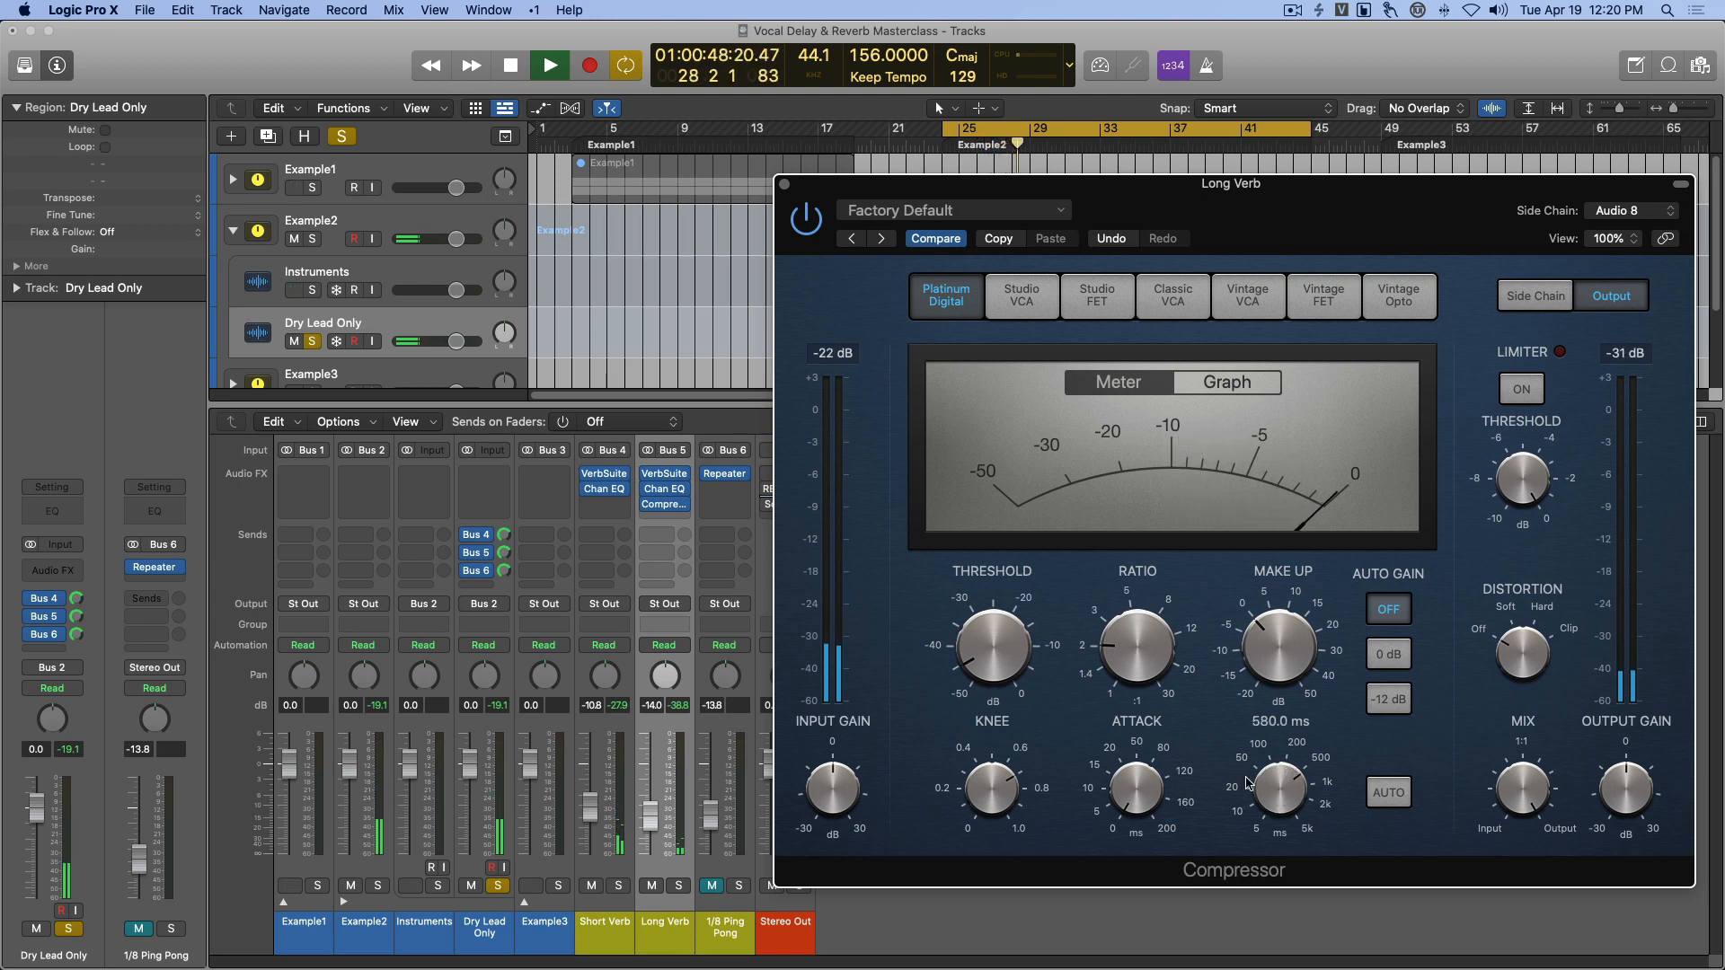
key("space")
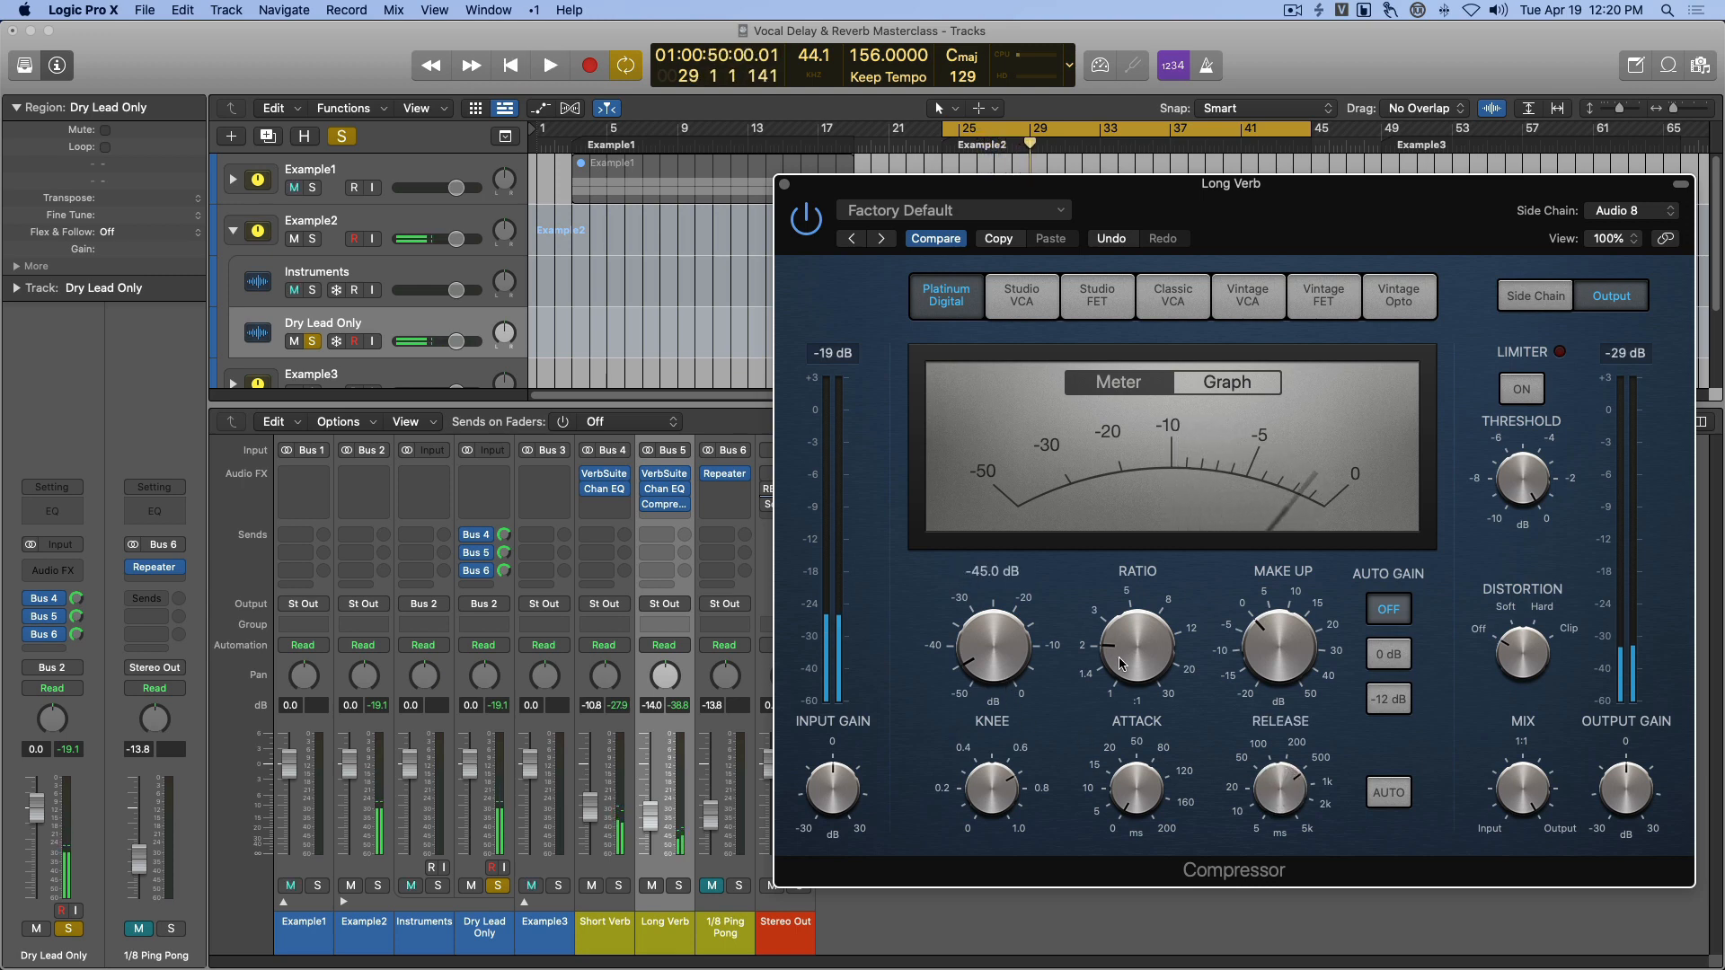
Raise the Compressor's ratio and audition the stronger ducking on the Long Verb.
mouse_move(1117, 652)
left_click_drag(1117, 652, 1154, 545)
key("space")
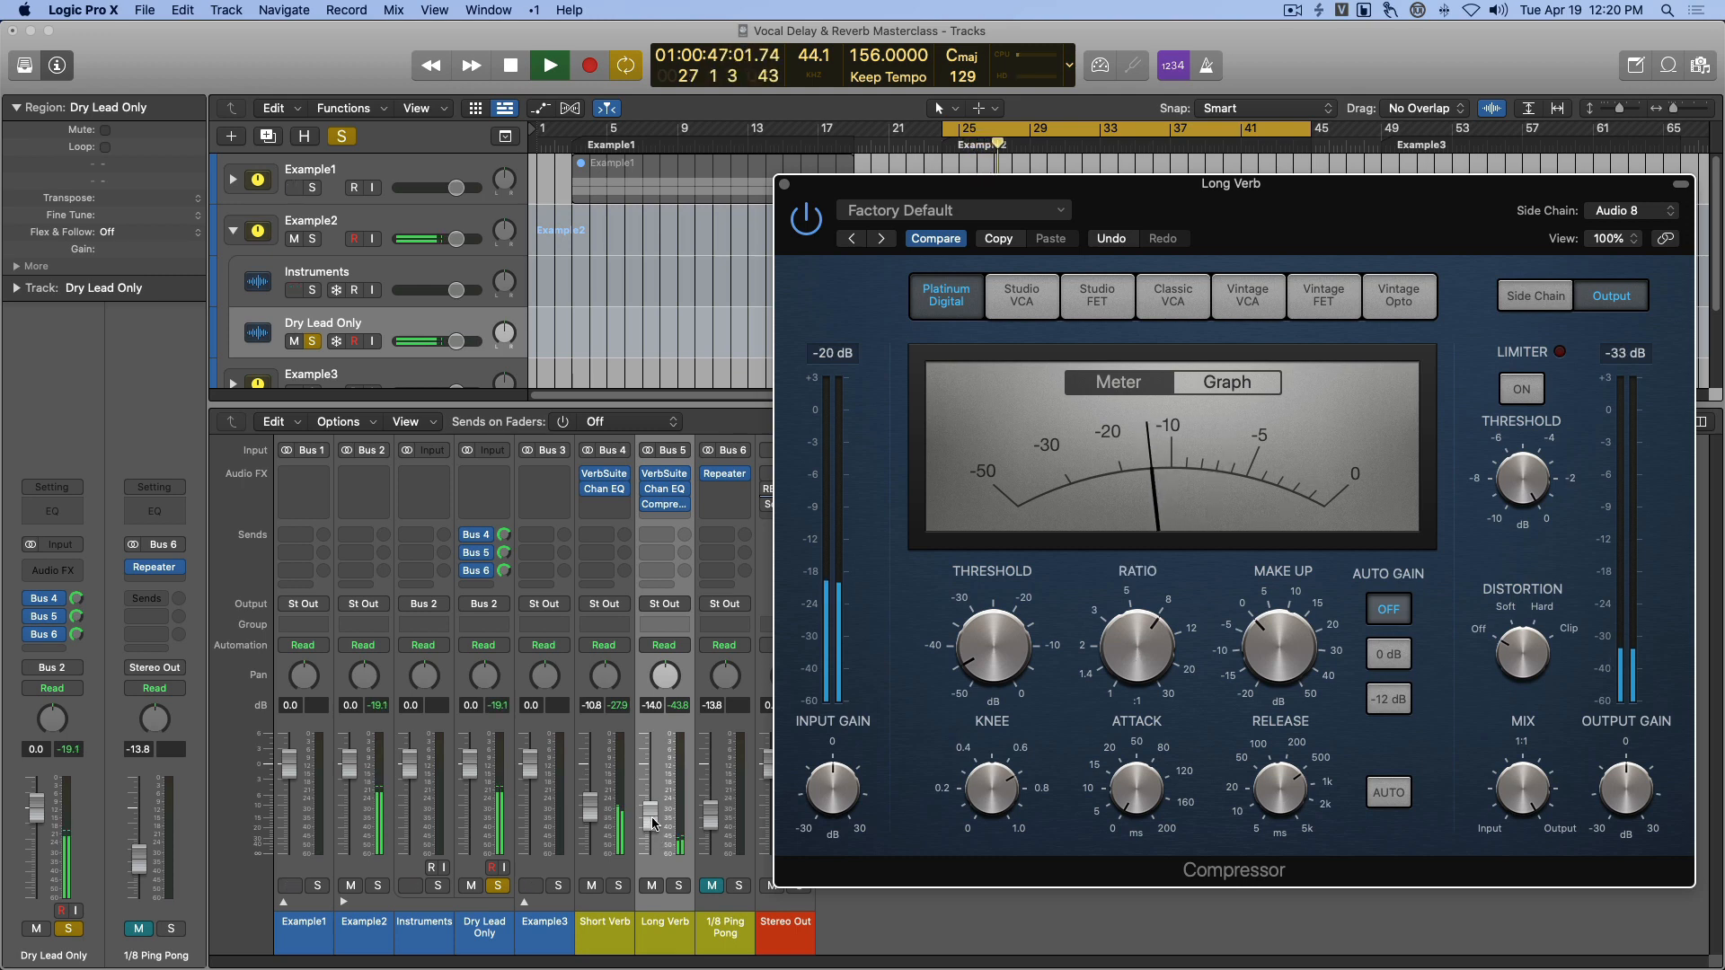
key("space")
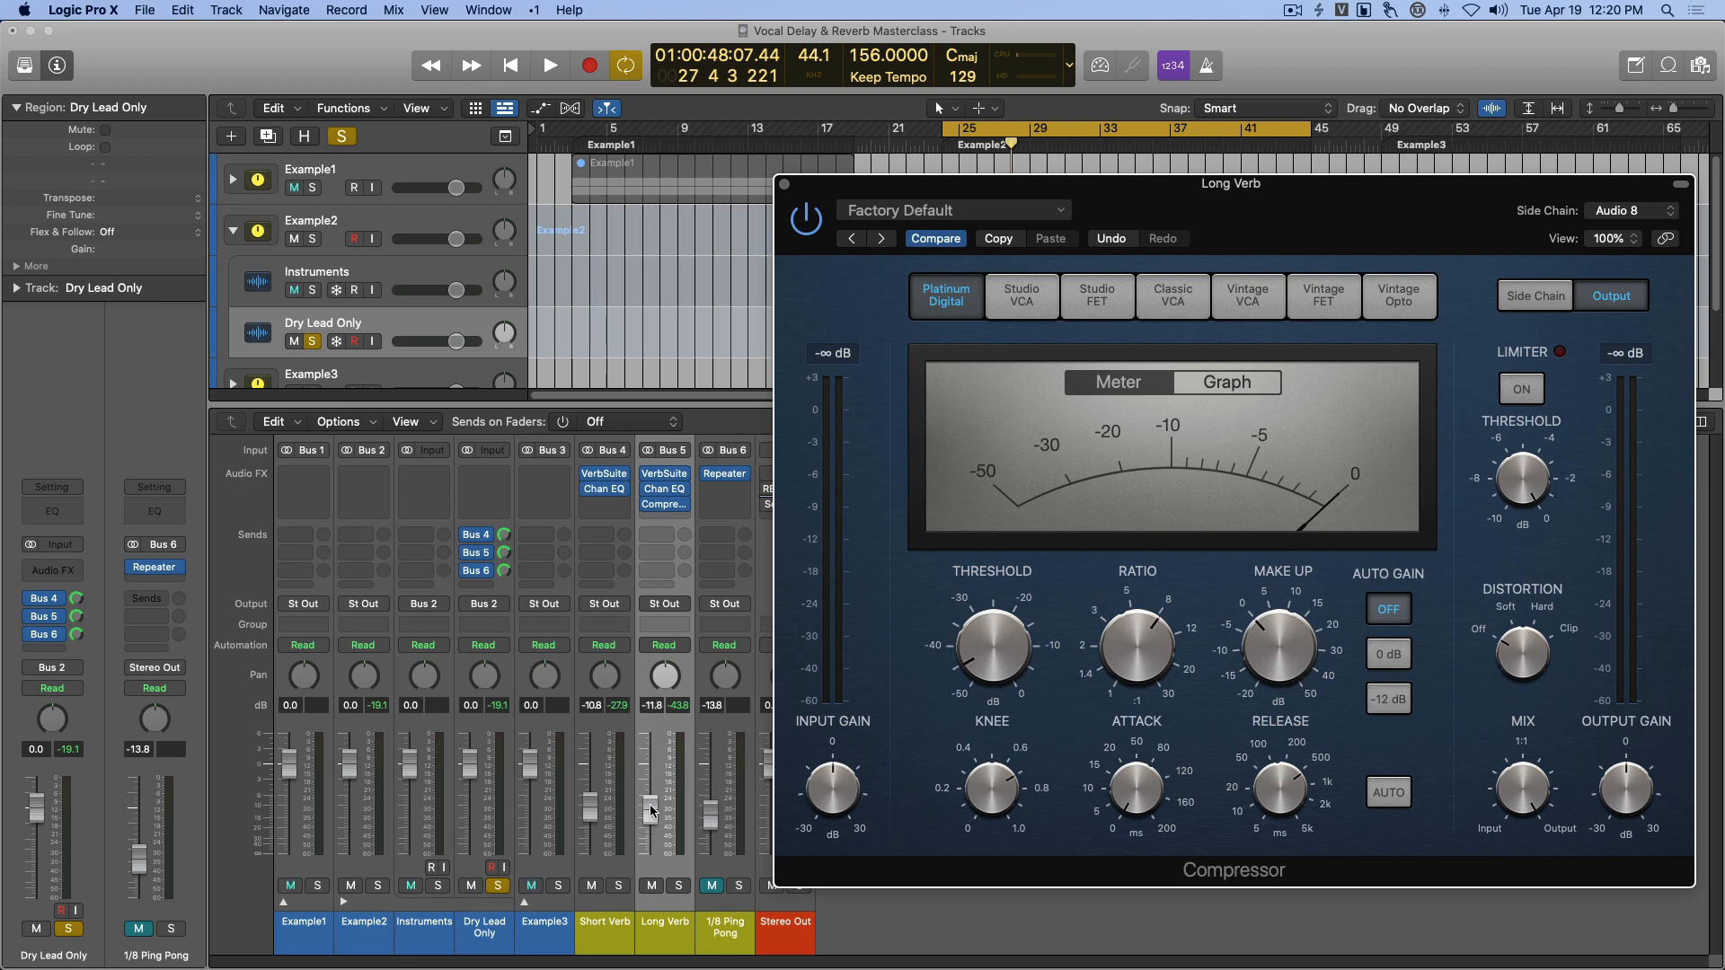
Raise the Long Verb's level to about -5.9 dB, auditioning the soloed vocal along the way.
left_click_drag(653, 811, 652, 806)
key("space")
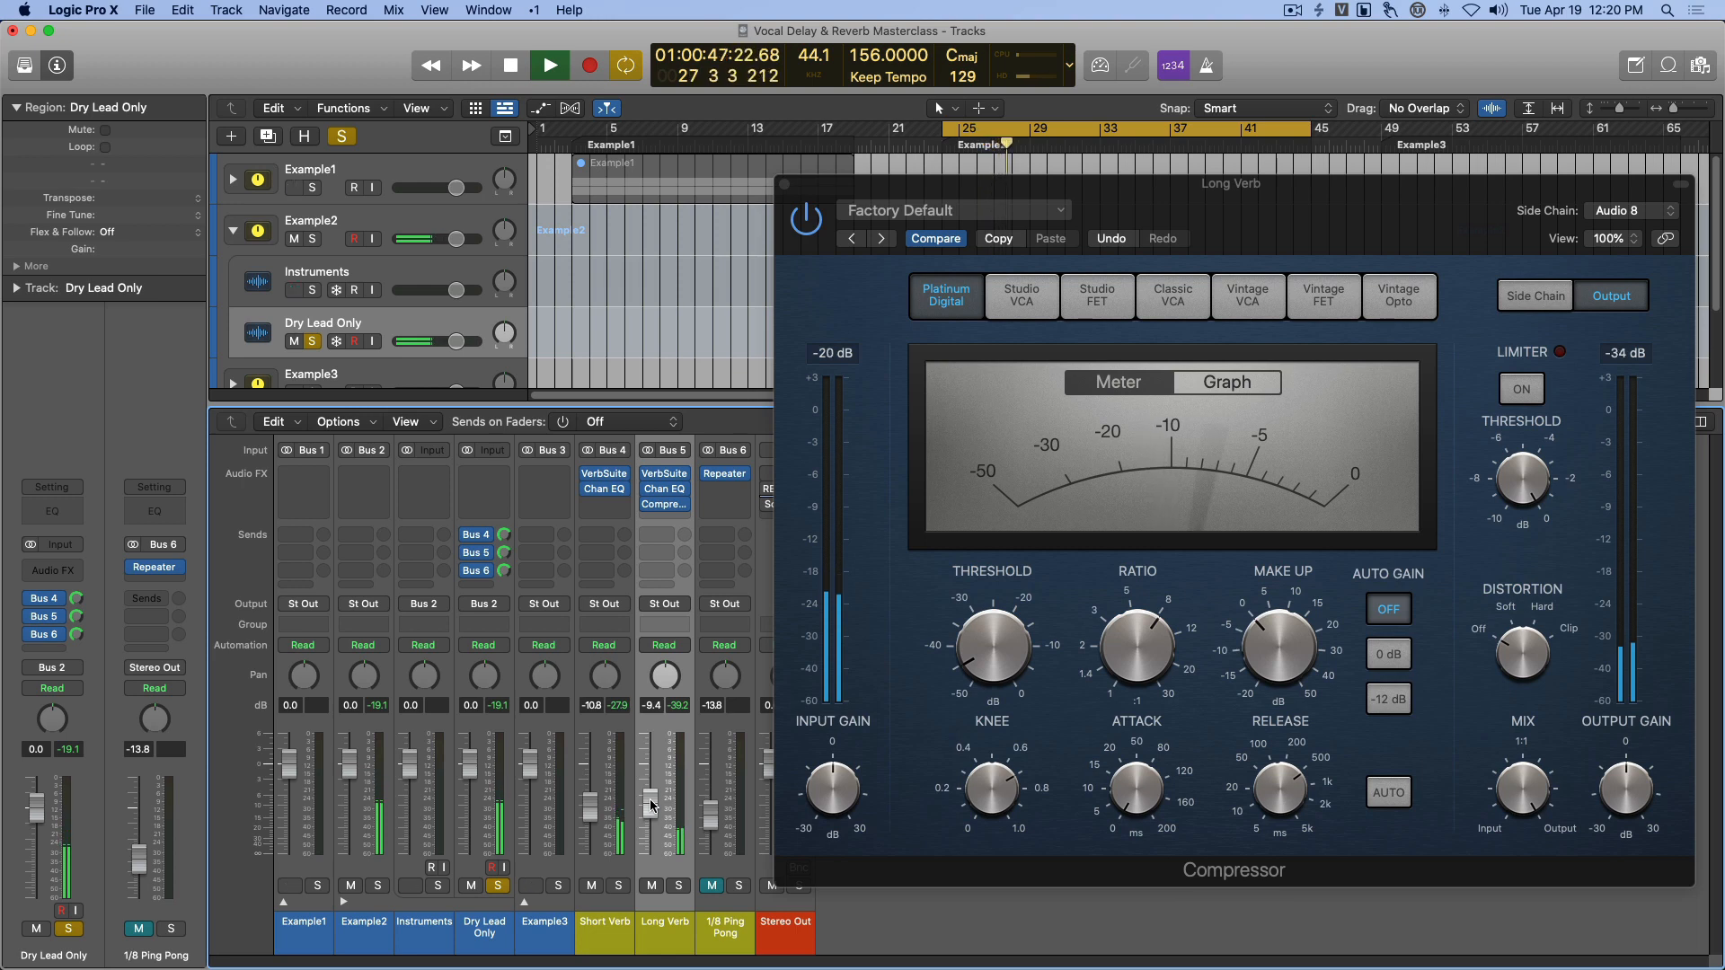
key("space")
left_click_drag(652, 806, 654, 796)
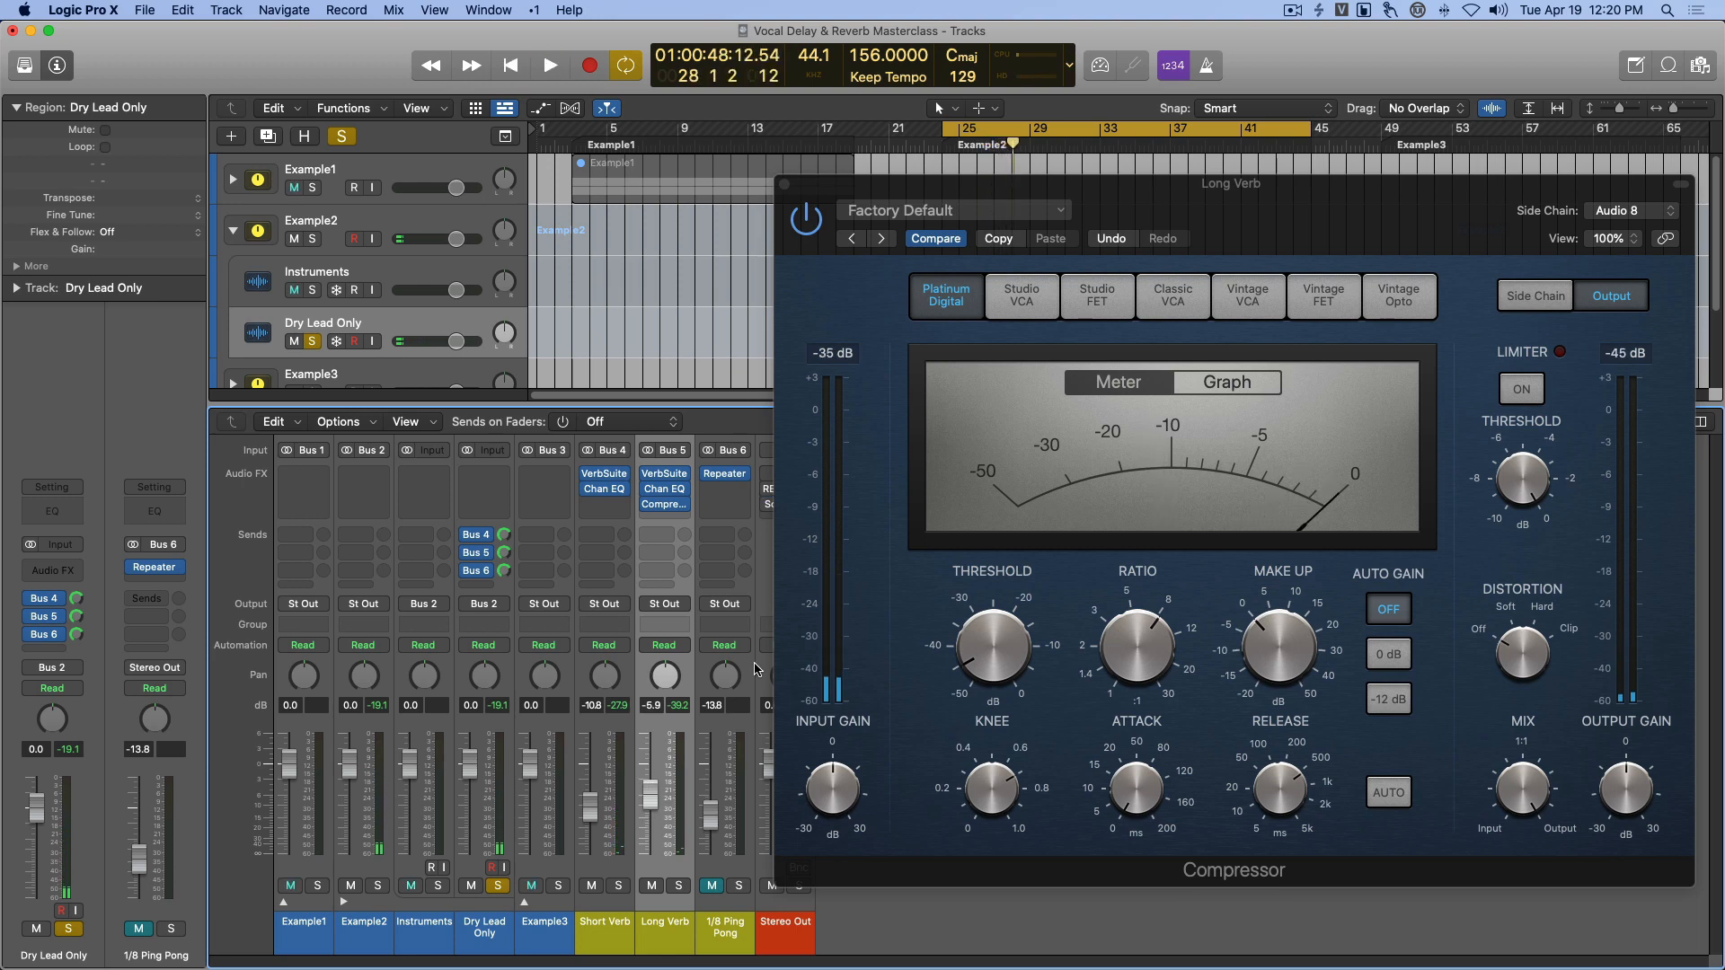
Compare the soloed vocal with the Long Verb's Compressor bypassed and active during playback, leaving it active.
left_click(811, 220)
key("space")
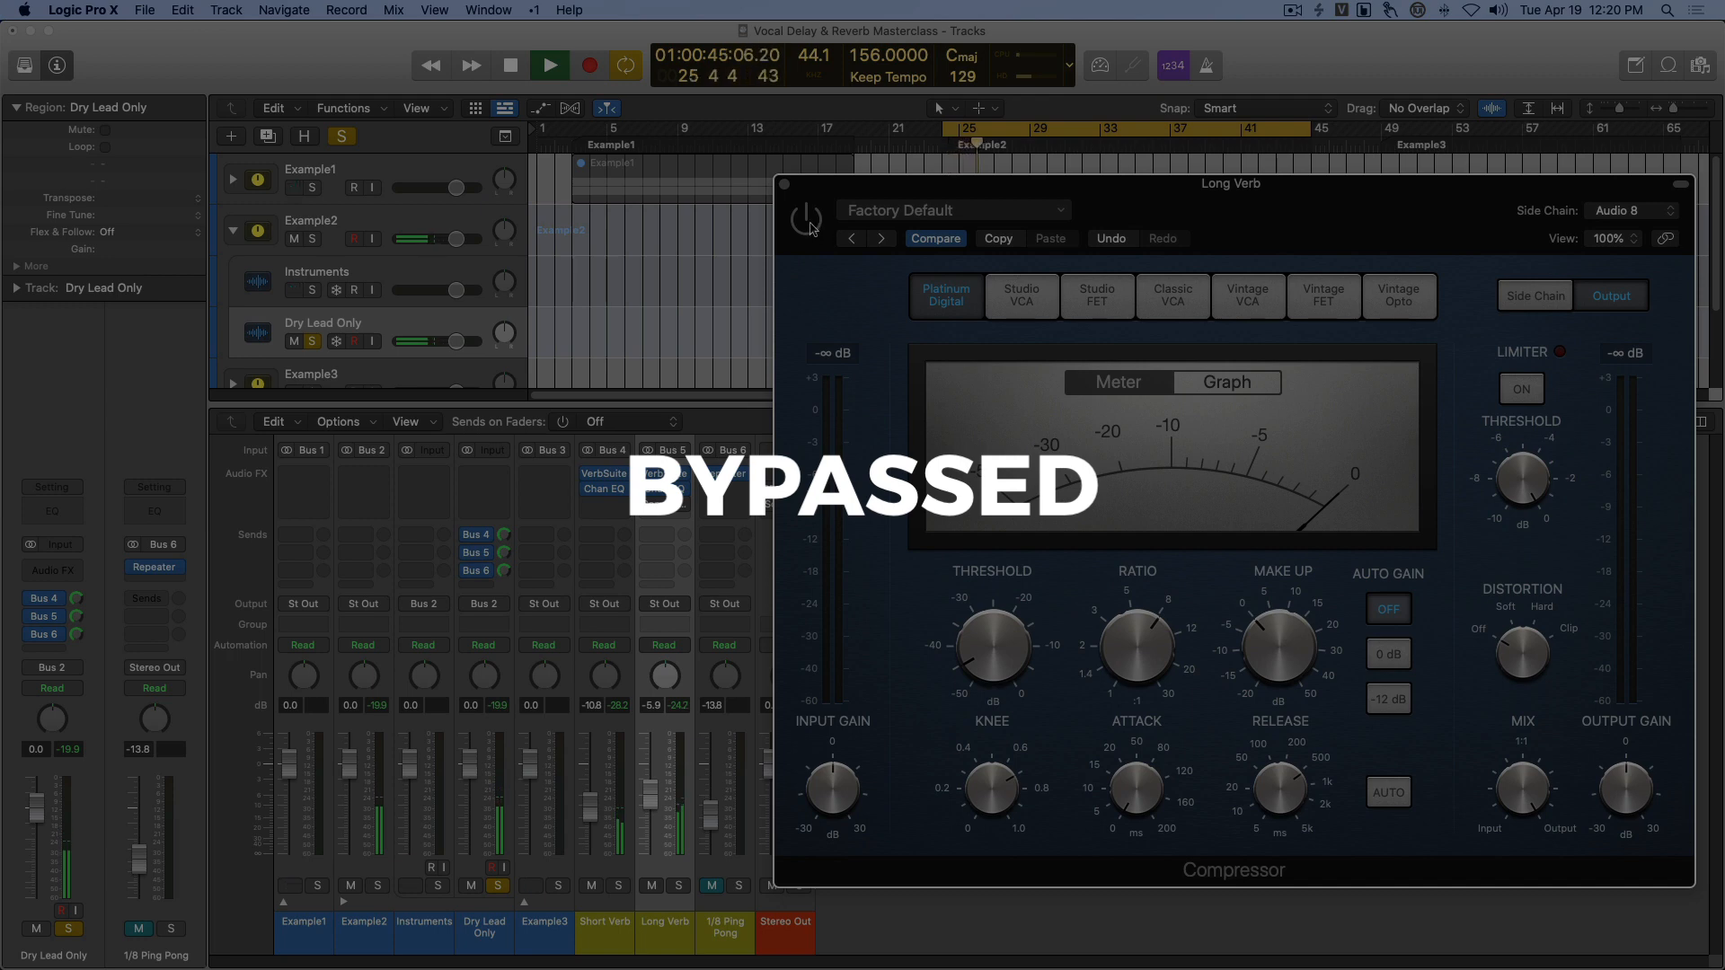
left_click(810, 226)
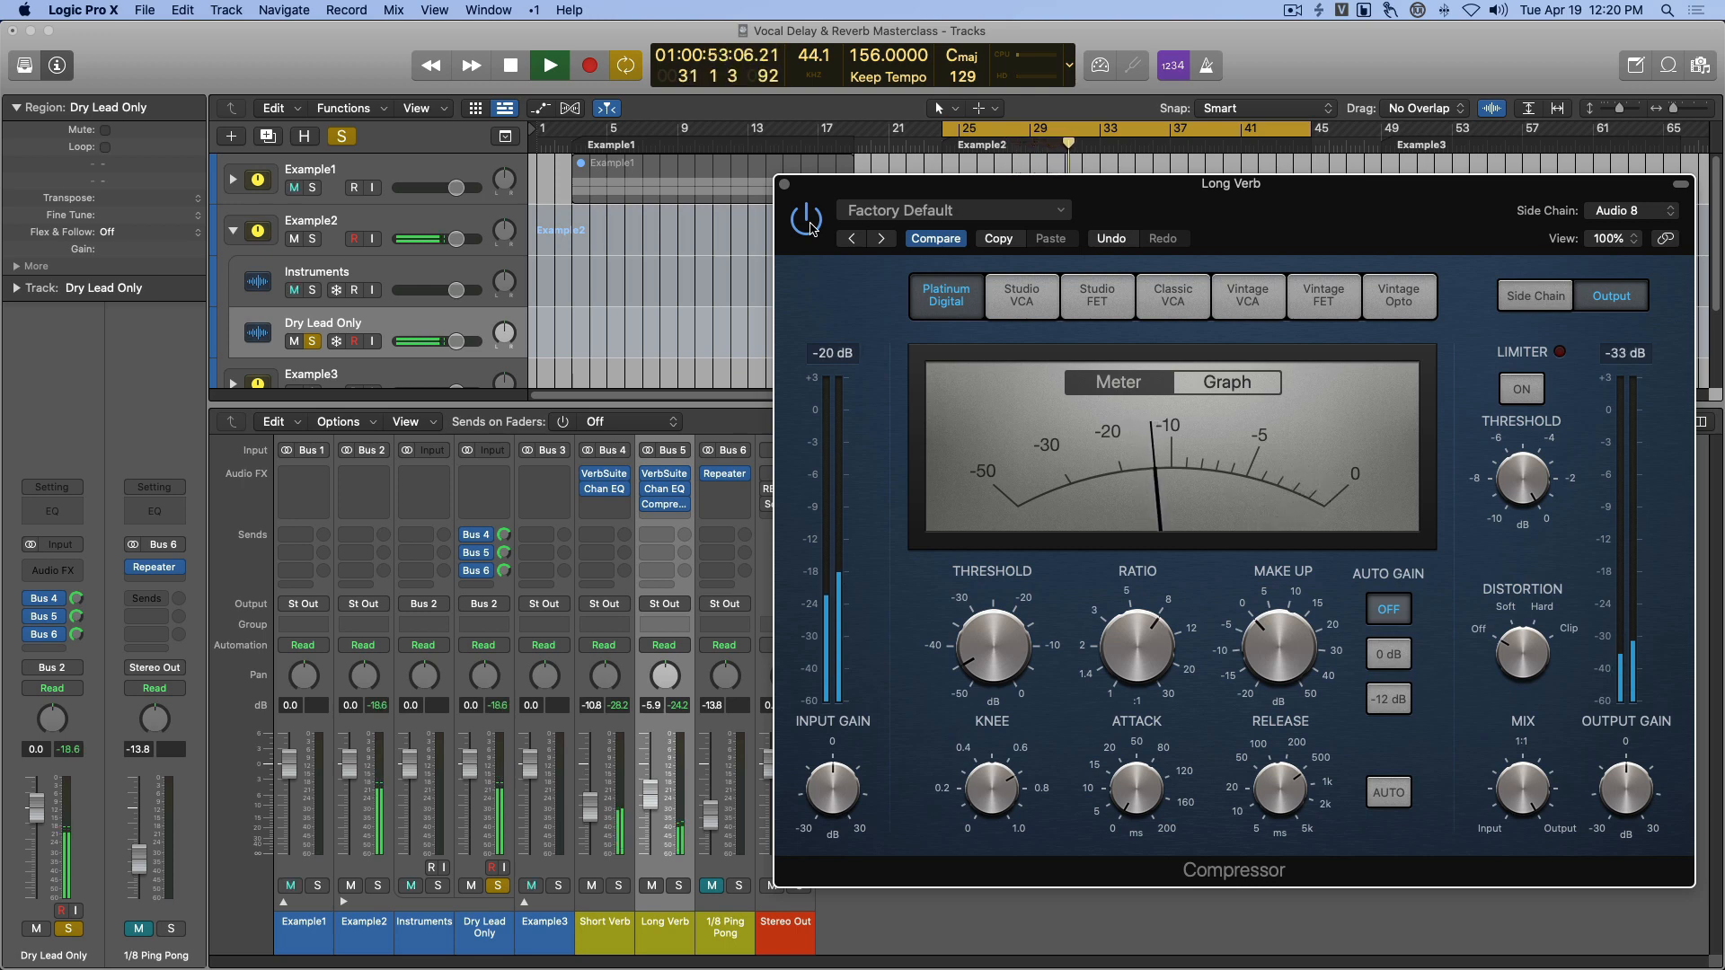
left_click(809, 224)
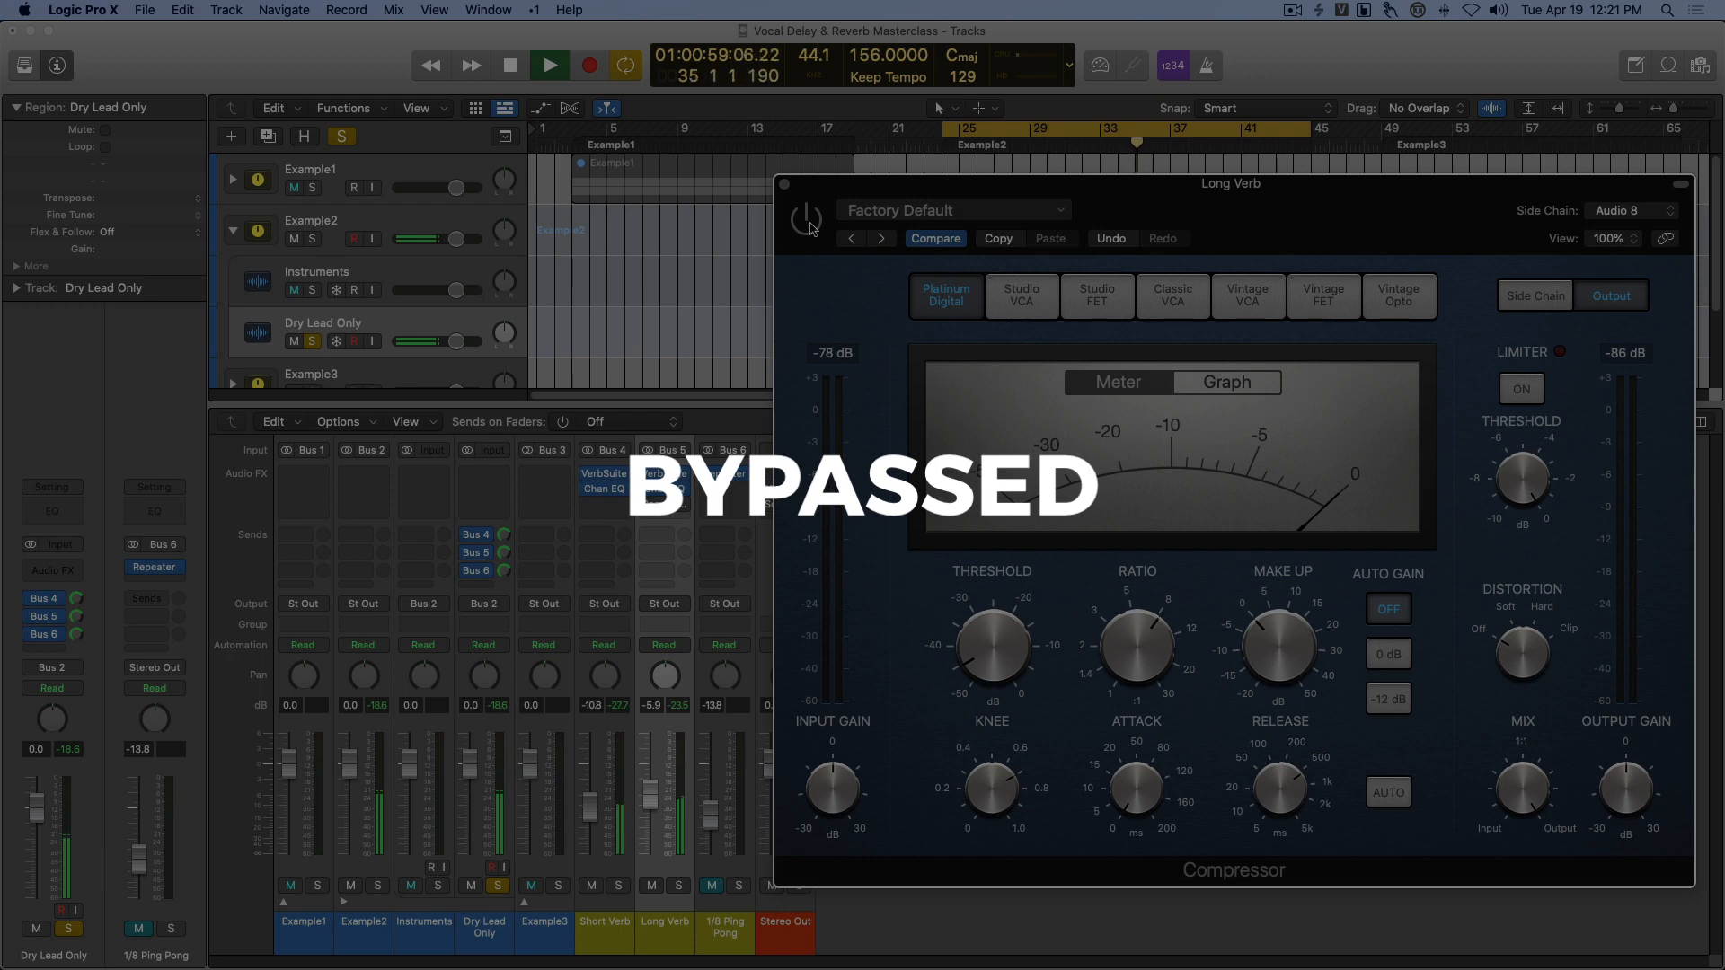
left_click(809, 225)
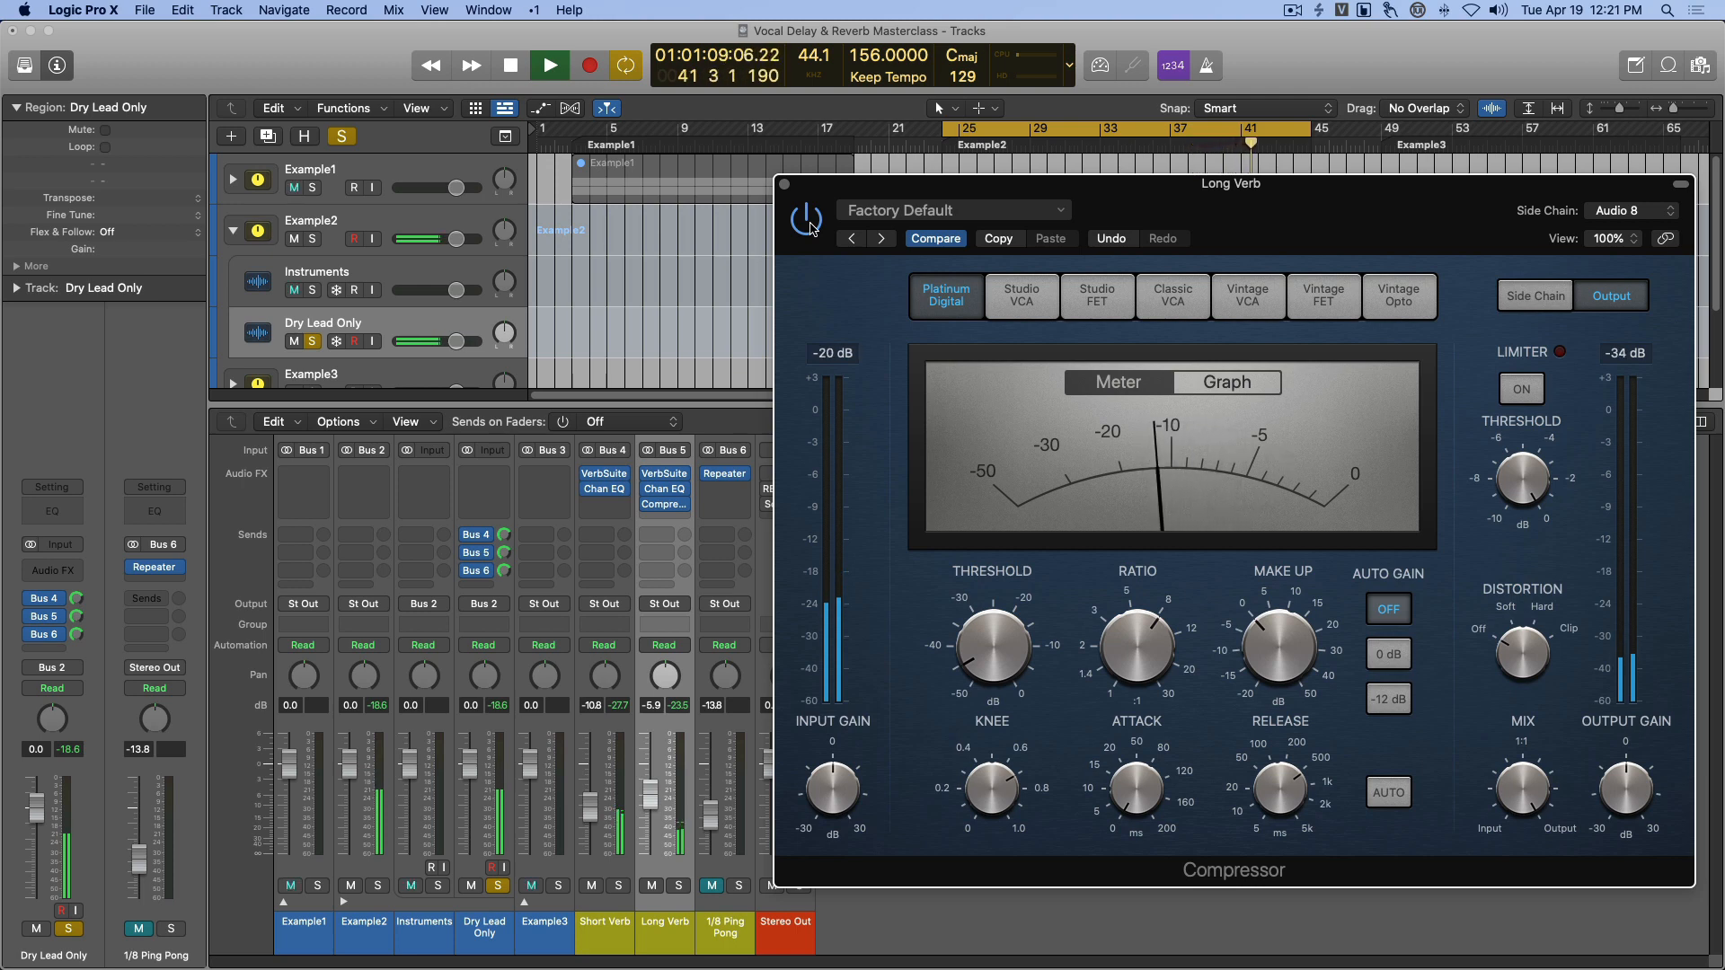
key("space")
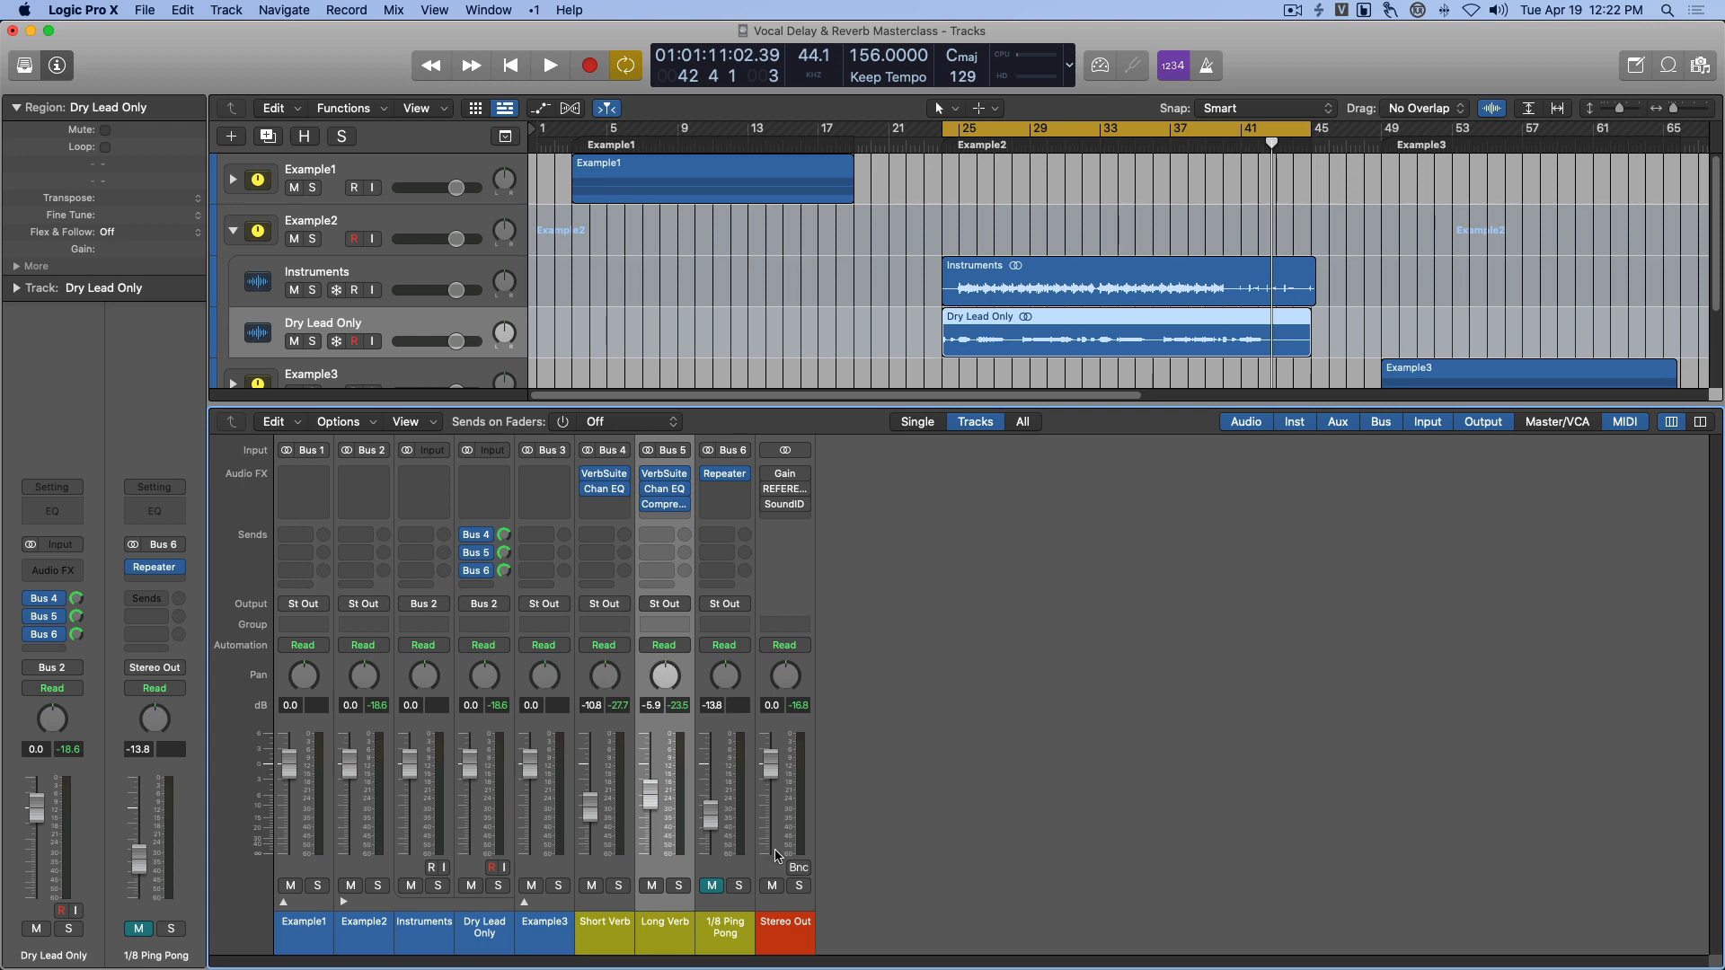
Lower the Long Verb's level to about -16.6 dB while auditioning it with the instruments.
left_click_drag(650, 793, 650, 819)
key("space")
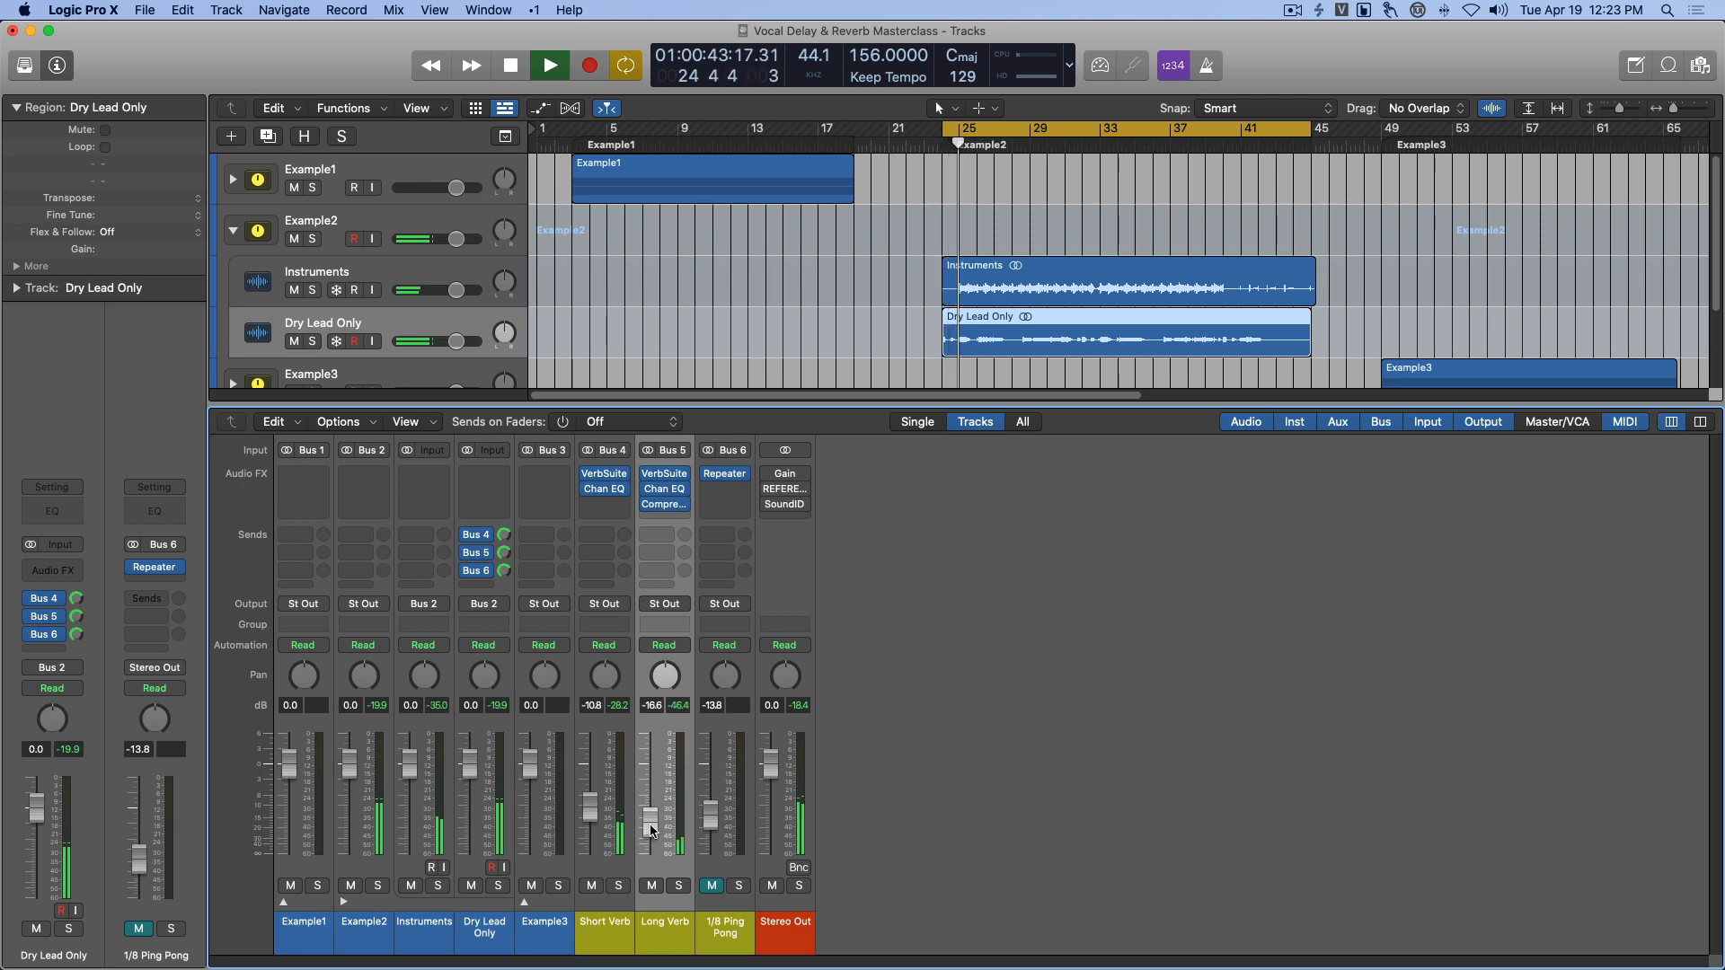
key("space")
Unmute the 1/8 Ping Pong channel and open its Repeater delay plug-in.
left_click(726, 930)
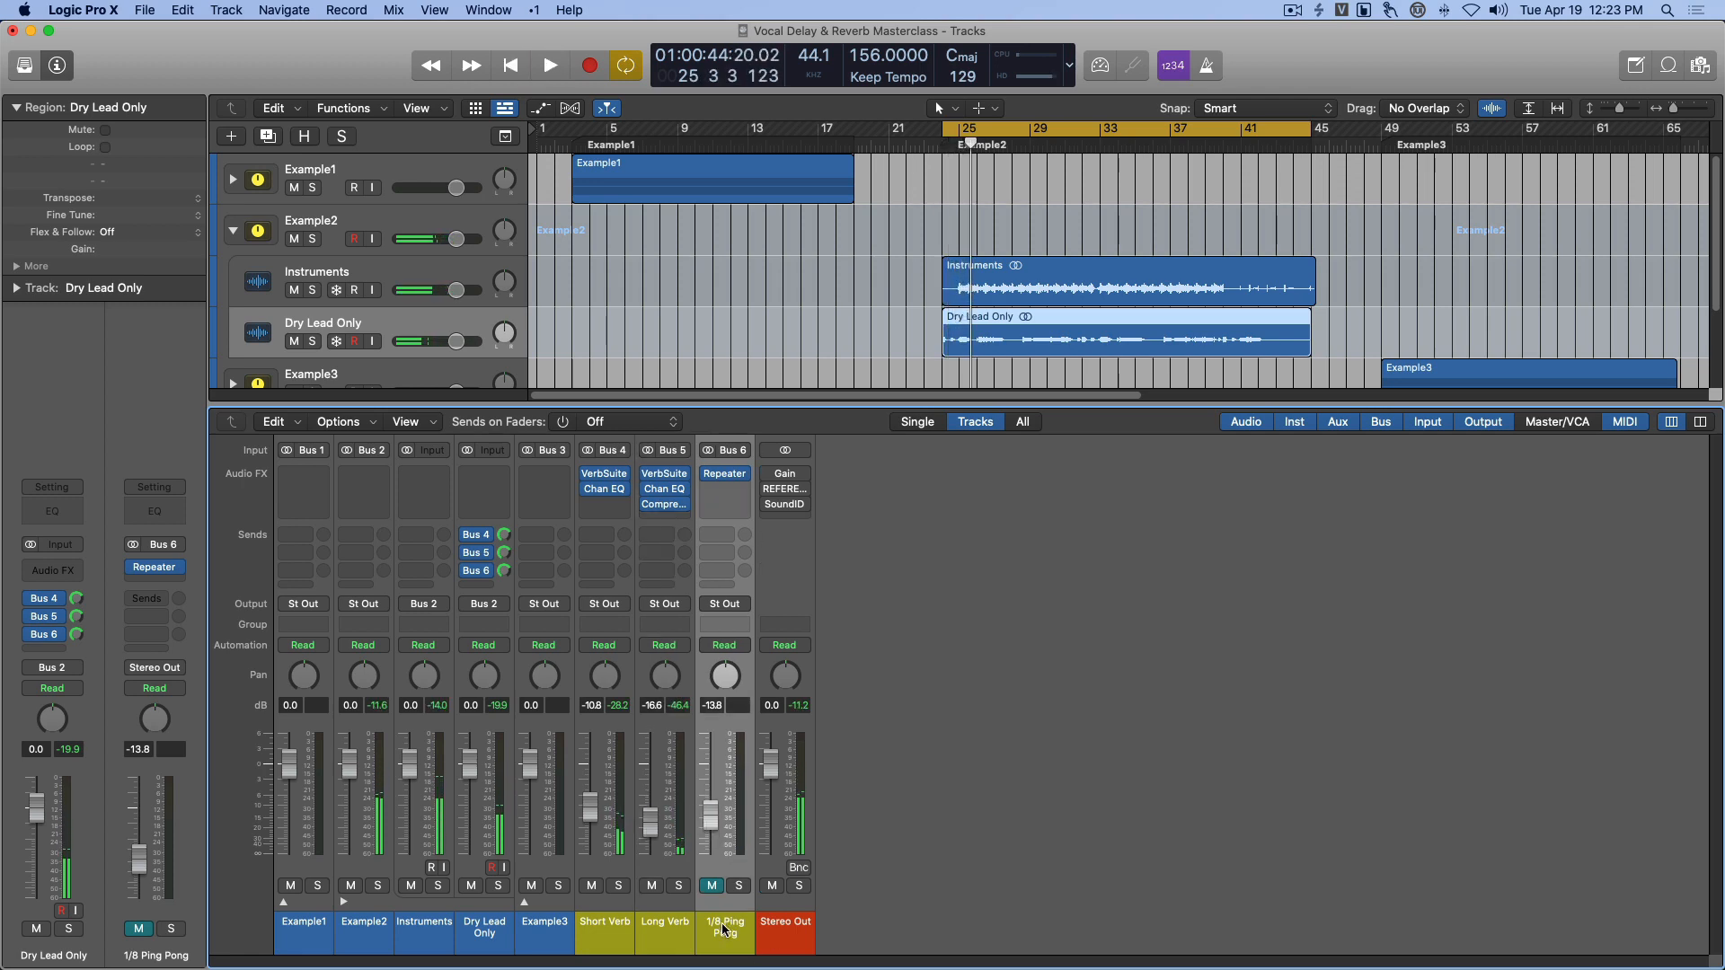
left_click(714, 886)
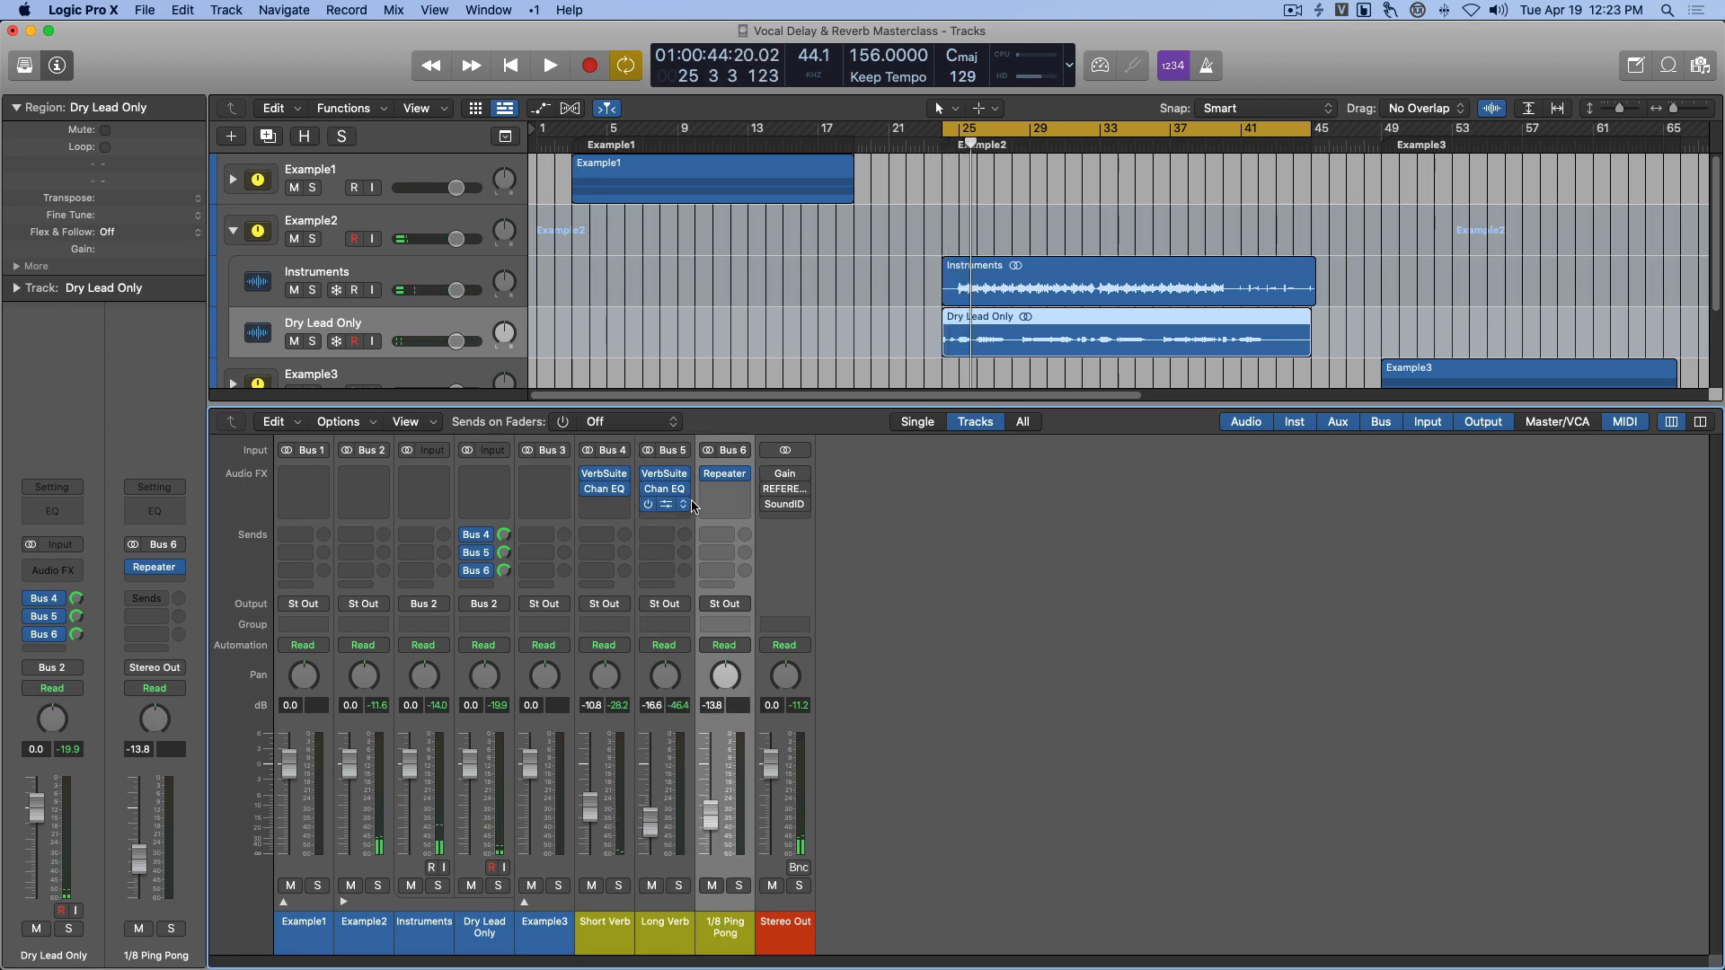
left_click(724, 475)
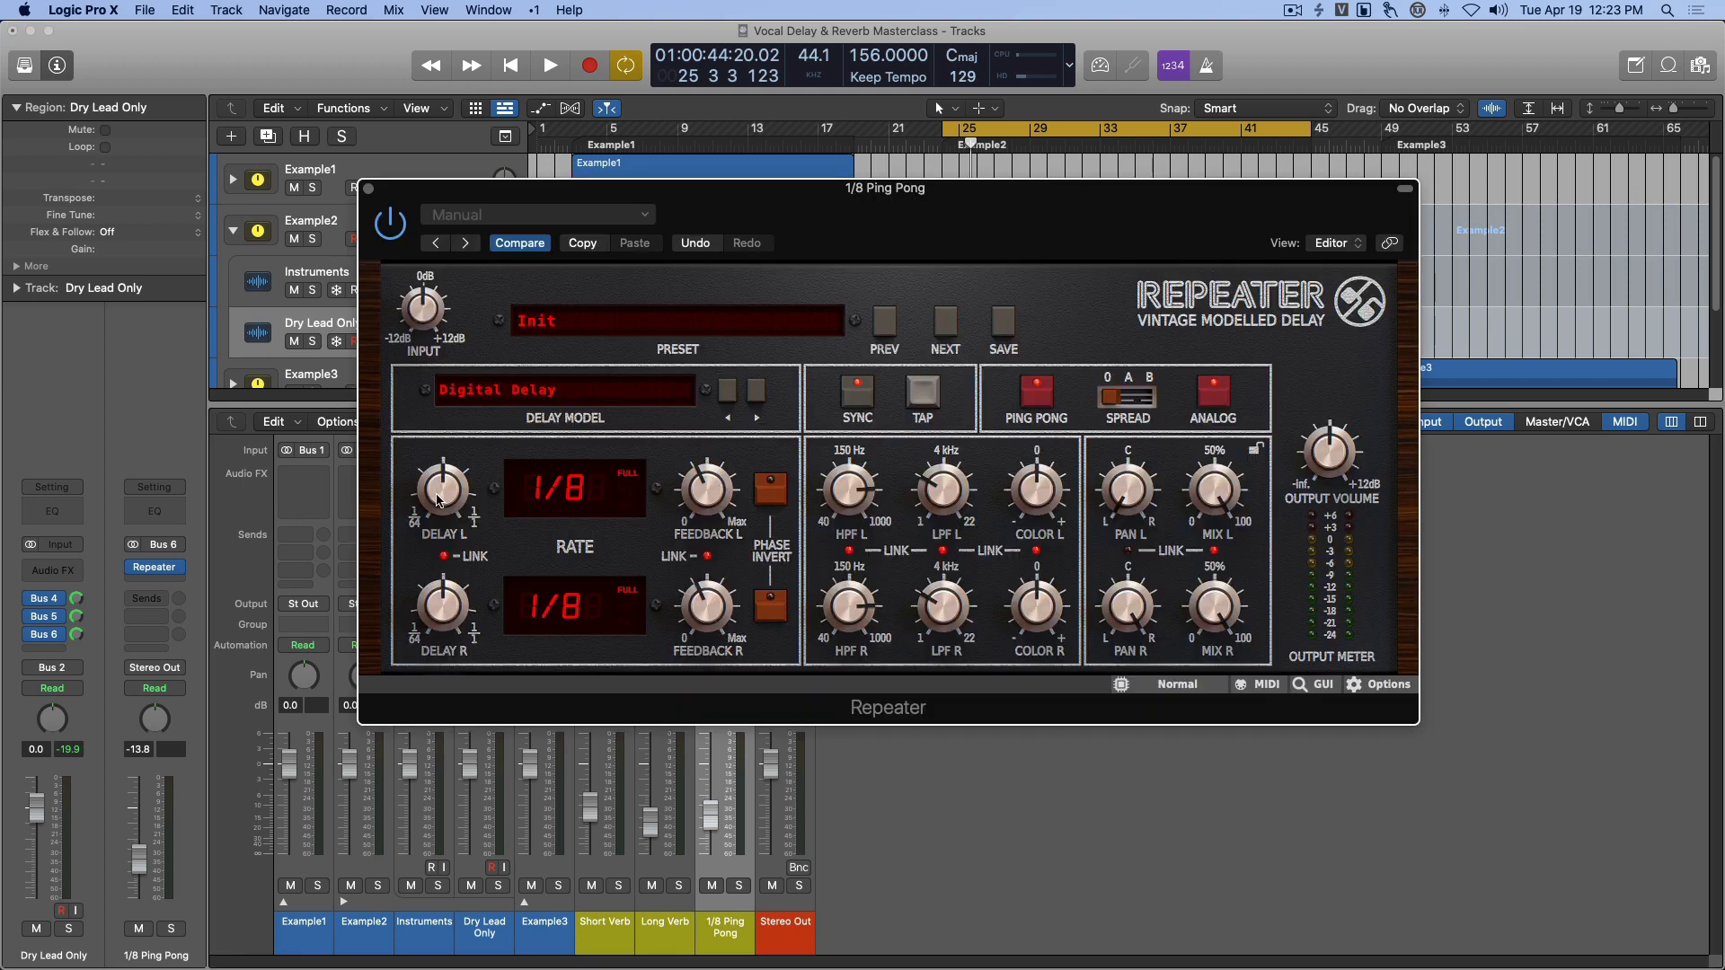
Set the Repeater's linked left and right delay rates to 1/4, audition the result and close the plug-in.
left_click_drag(438, 490, 440, 467)
left_click_drag(834, 218, 1129, 354)
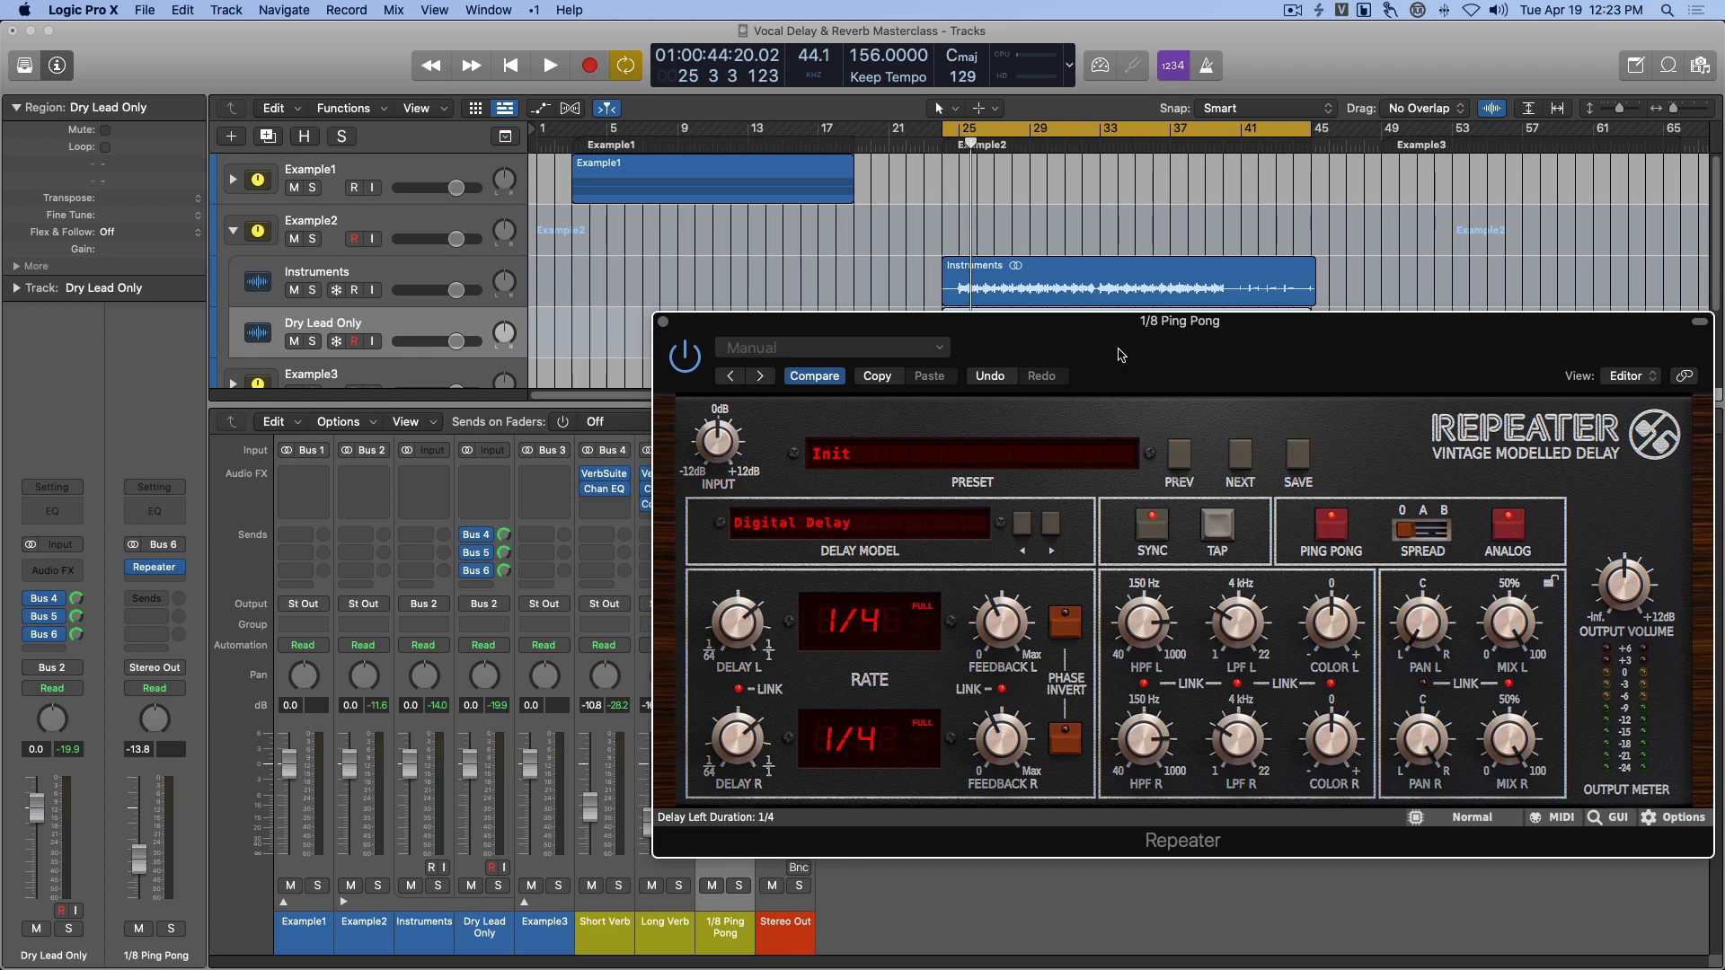
key("space")
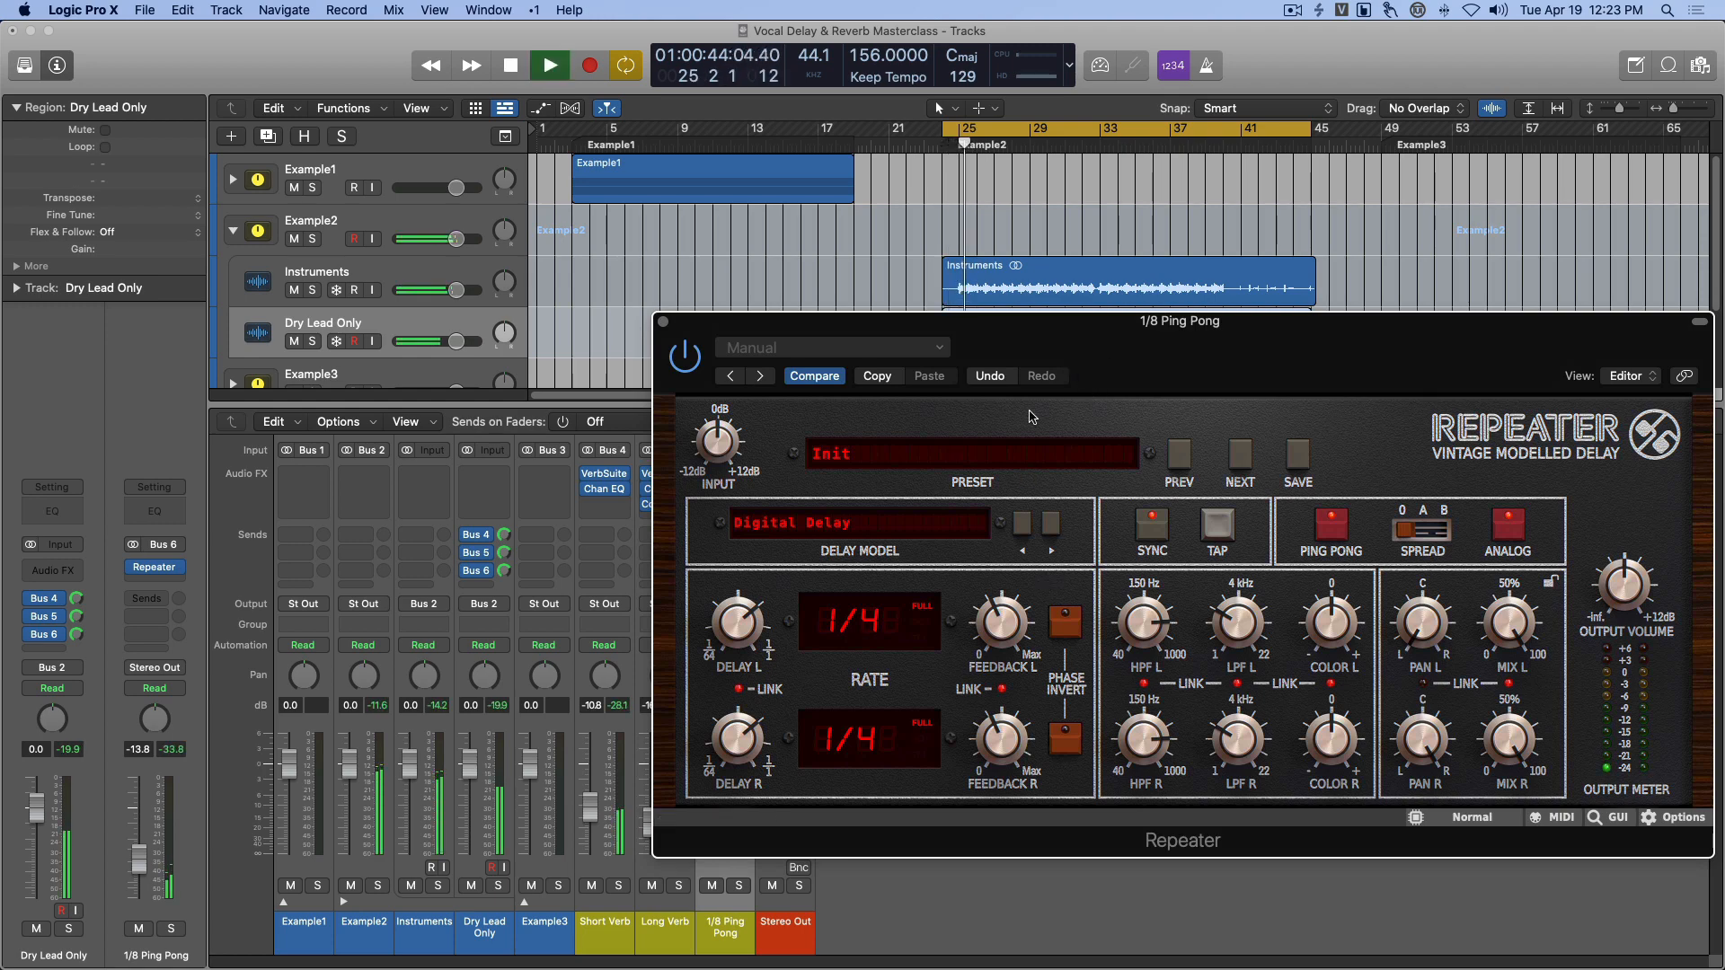
left_click_drag(1044, 348, 982, 336)
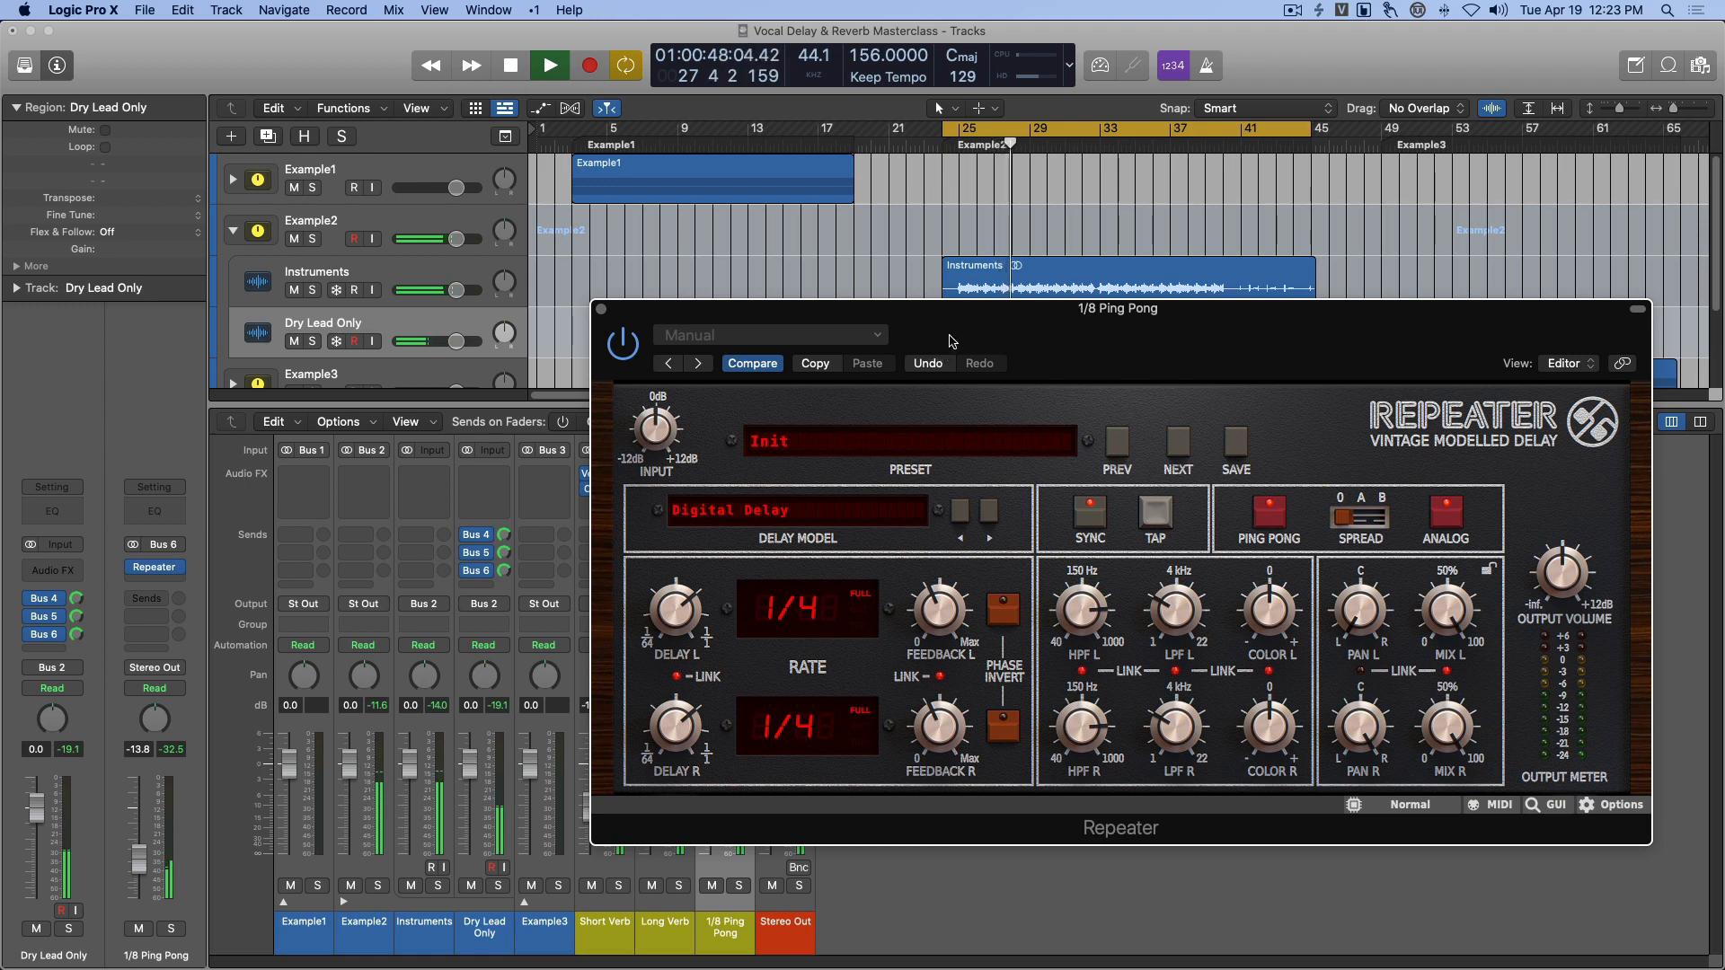
key("space")
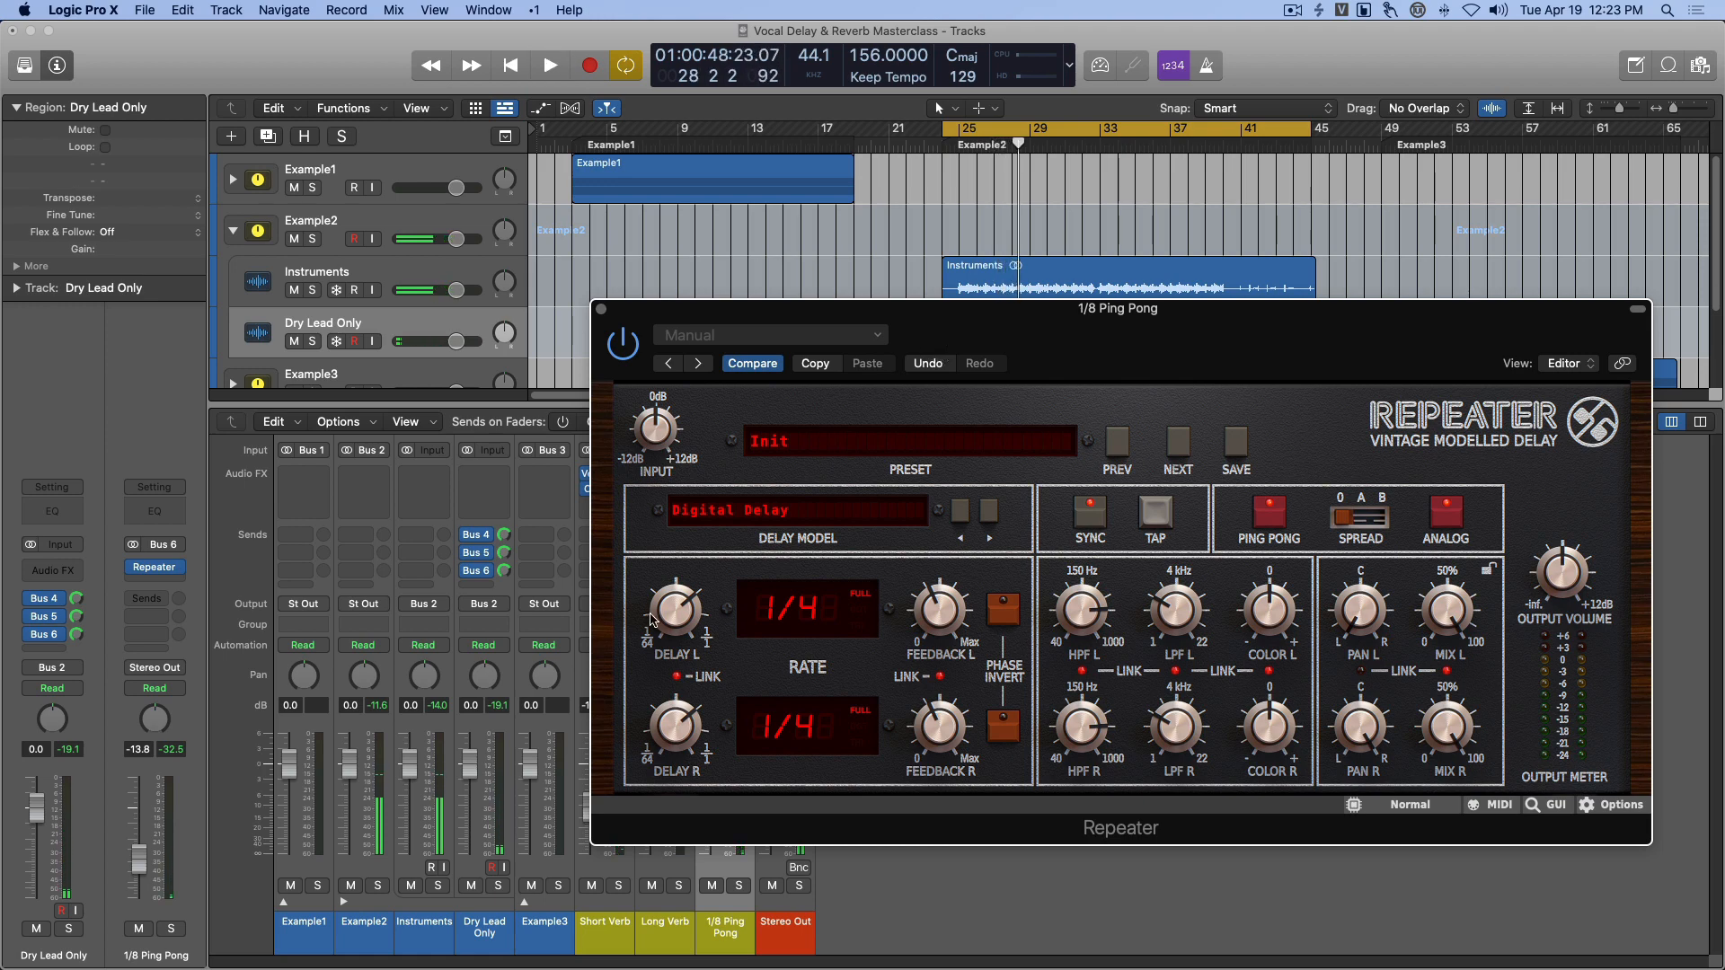
left_click(601, 309)
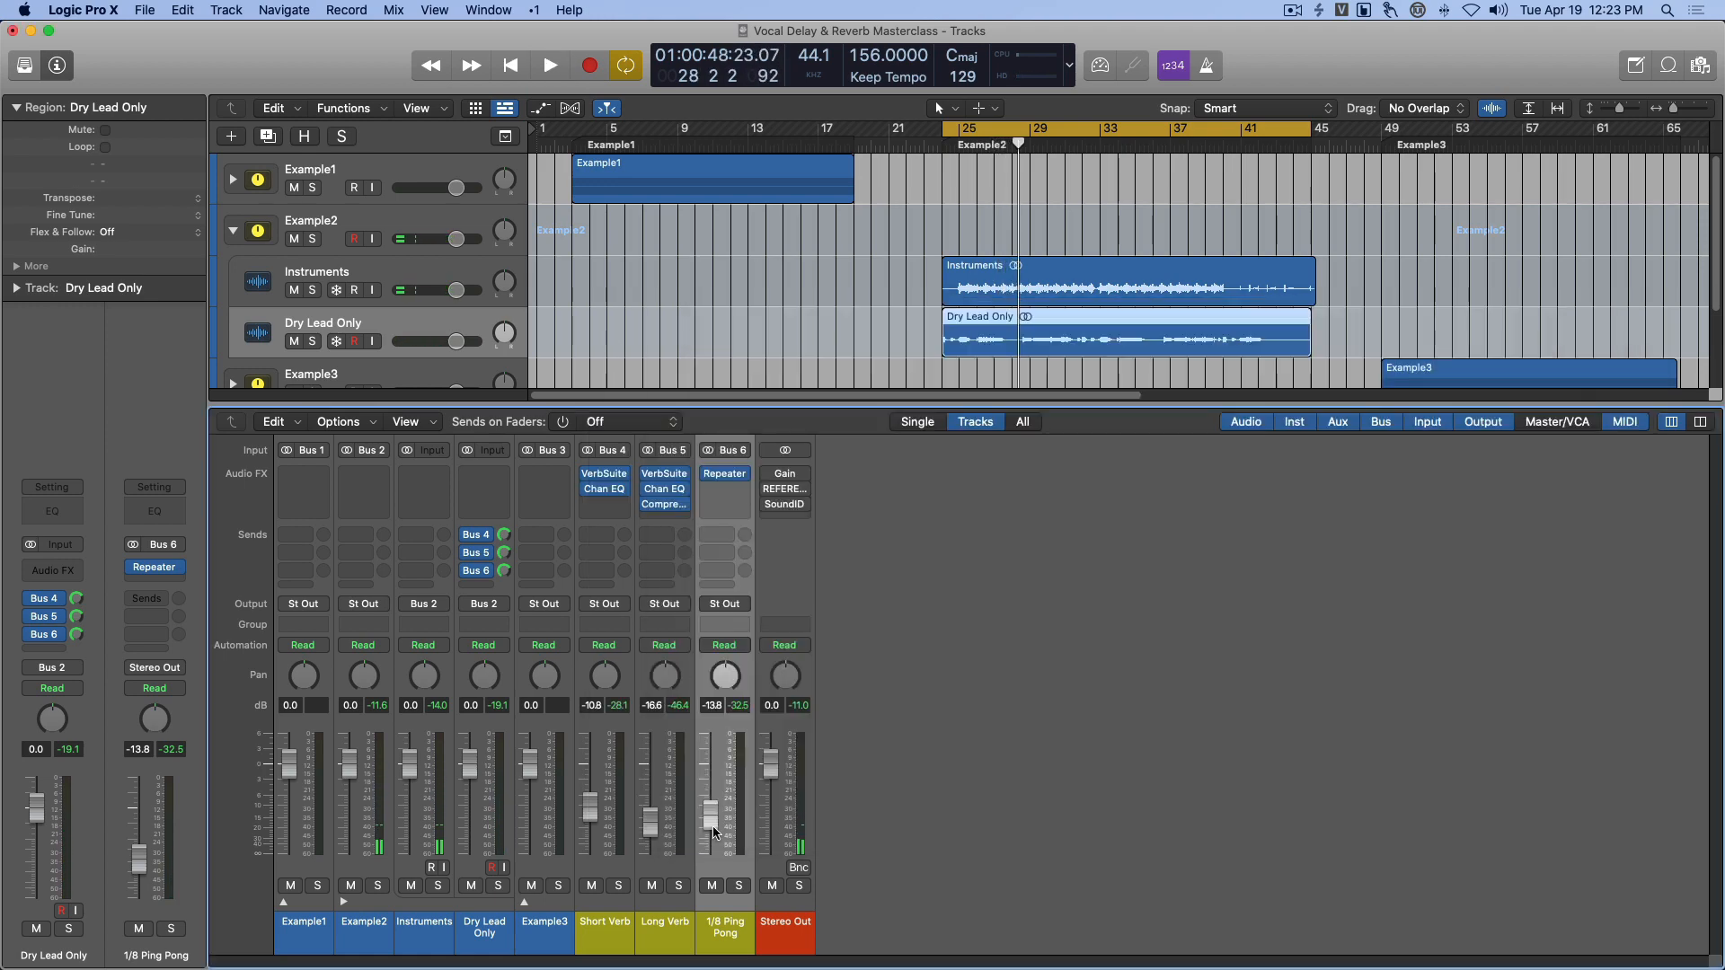
Raise the 1/8 Ping Pong channel's level to -10.4 dB and audition it with the instruments.
left_click_drag(710, 825, 715, 815)
key("space")
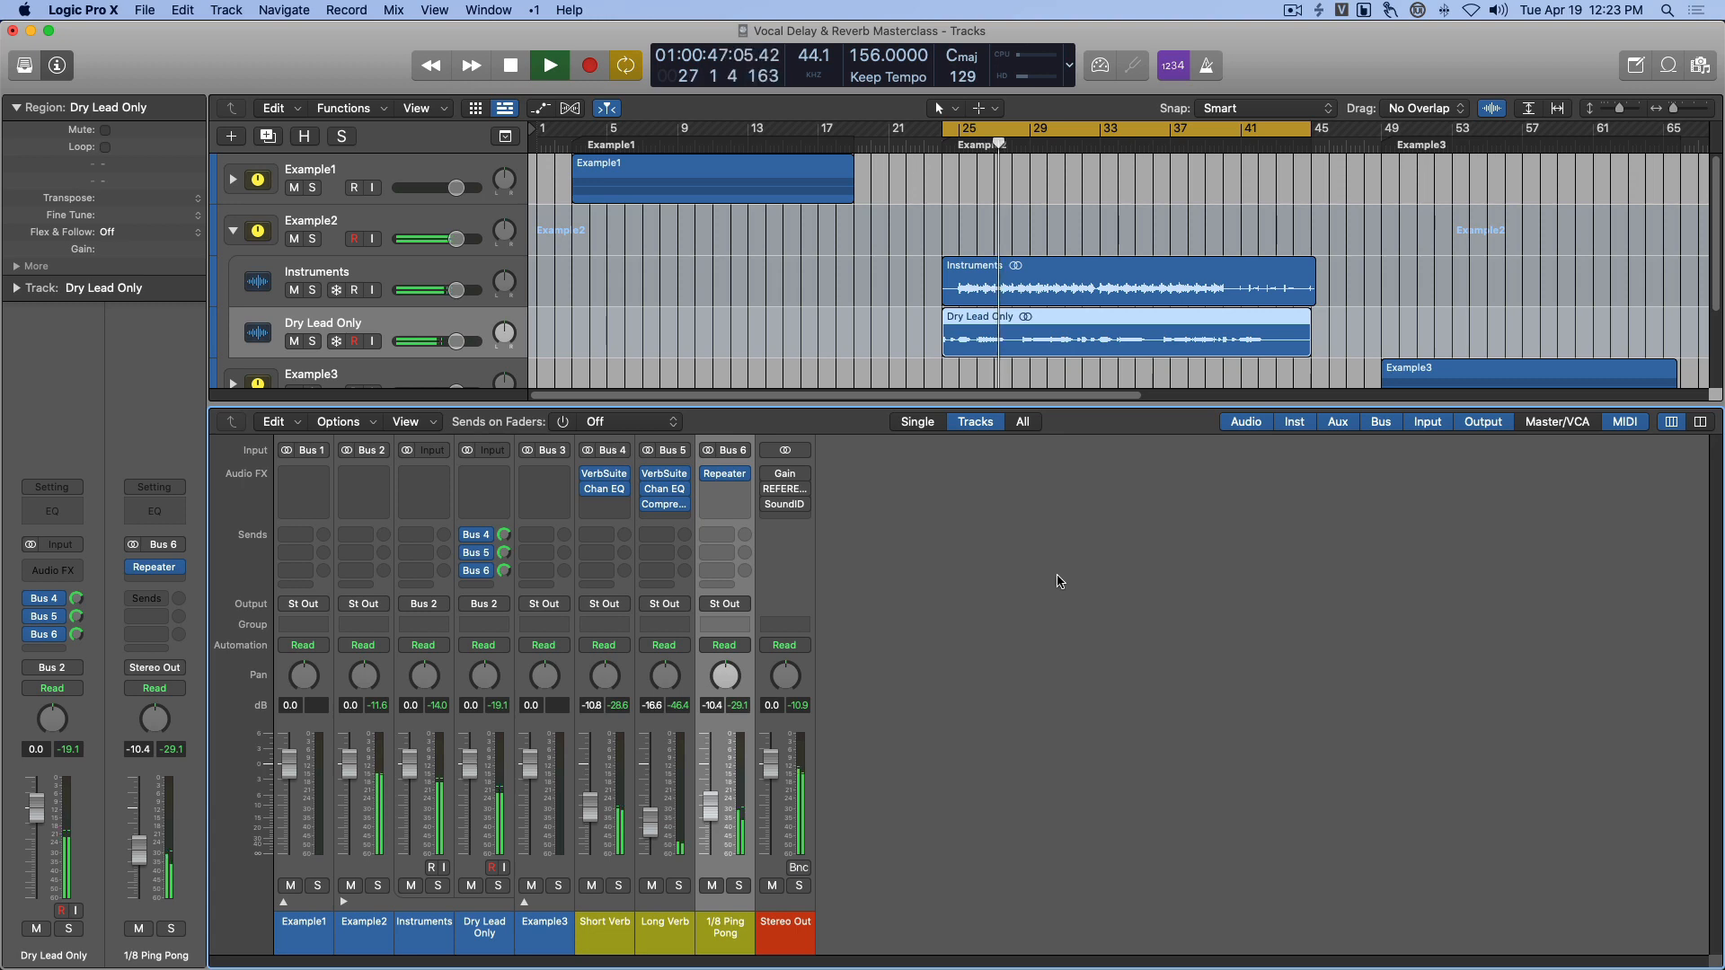
key("space")
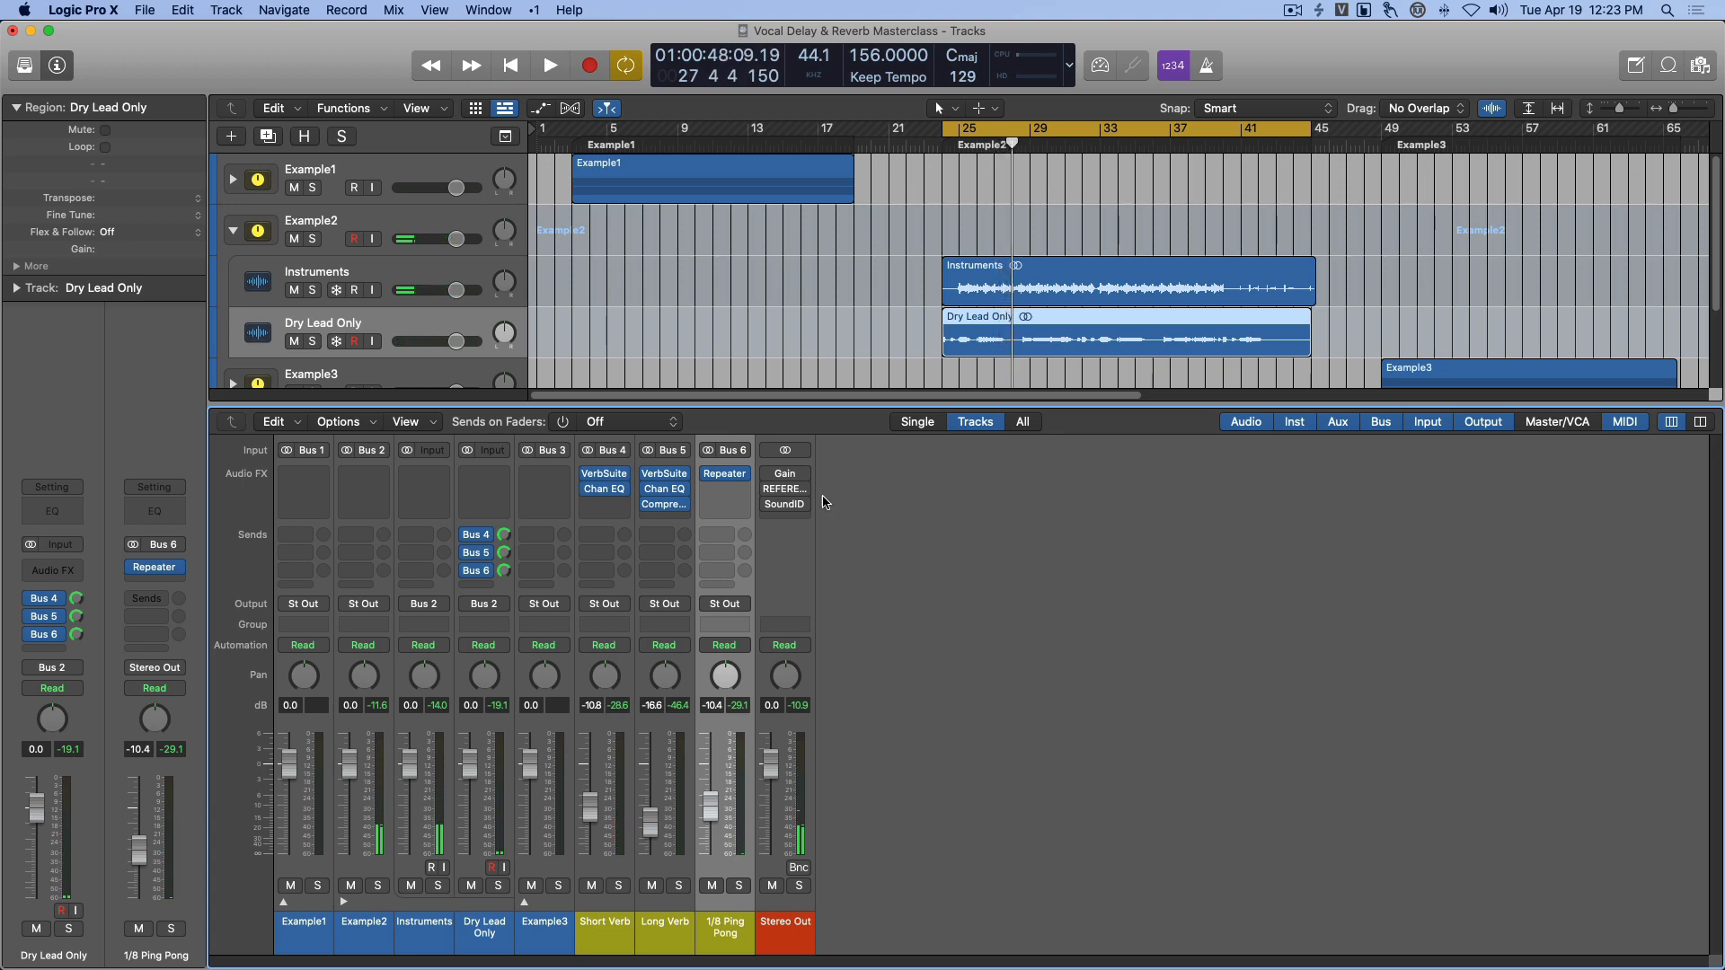
Insert a stereo VerbSuite reverb after the Repeater on the 1/8 Ping Pong channel.
left_click(726, 490)
mouse_move(786, 855)
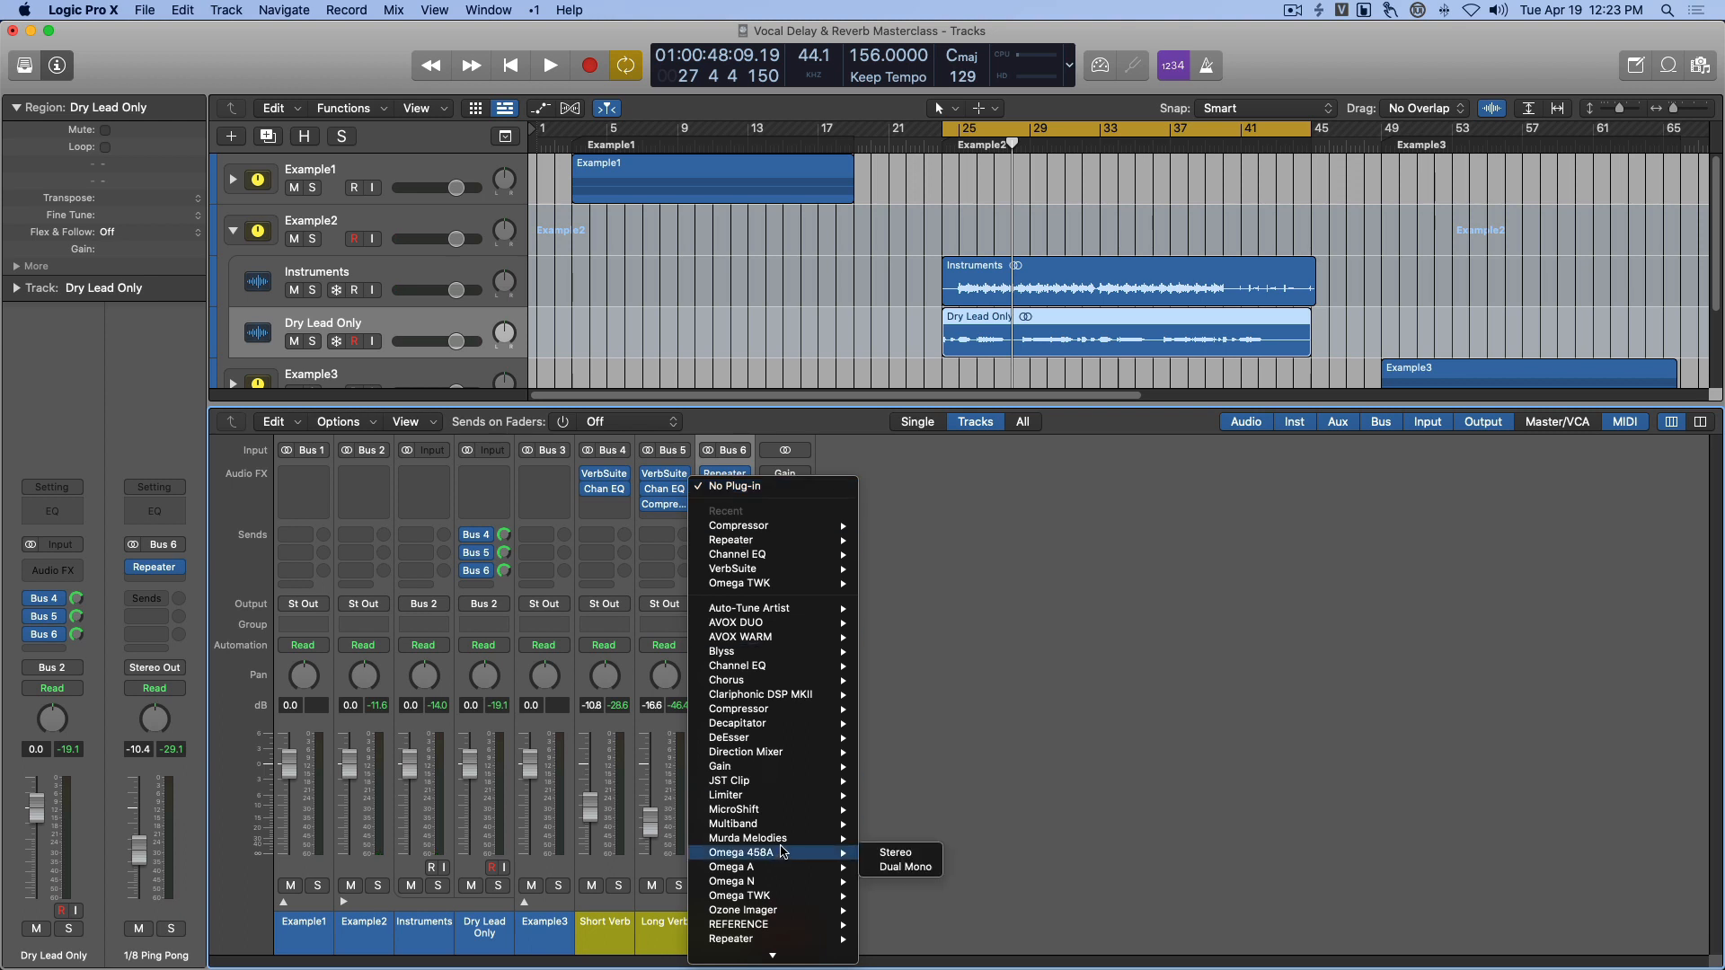
scroll(781, 827, "down", 6)
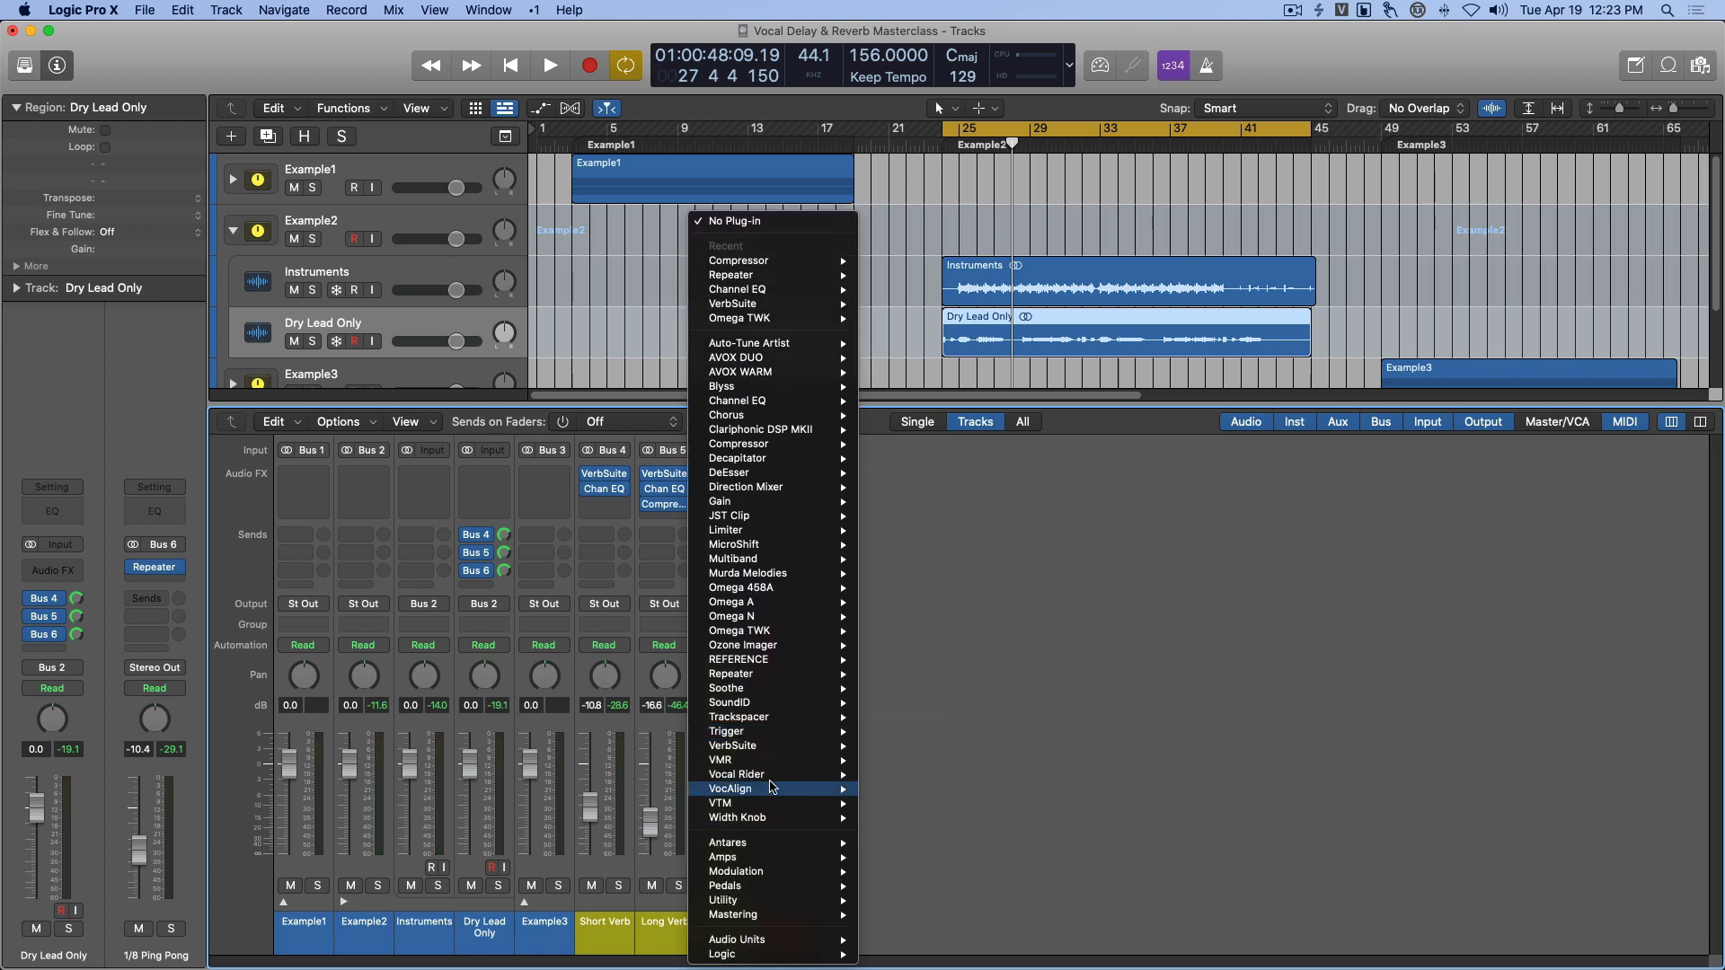
mouse_move(770, 745)
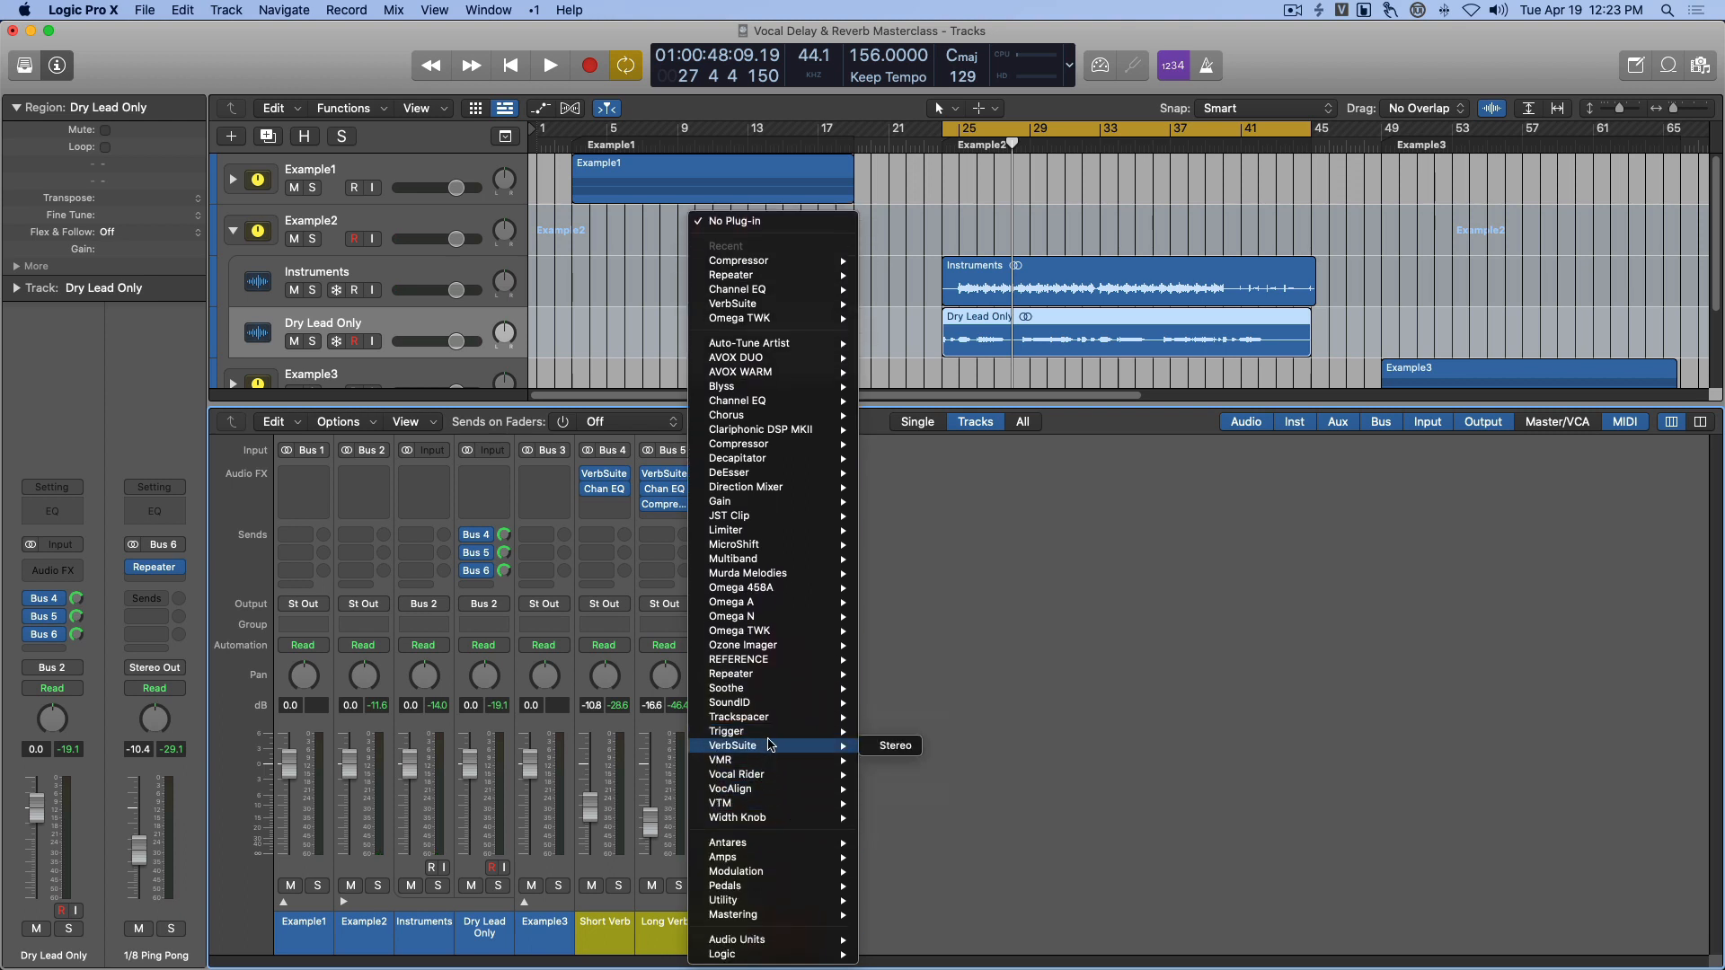
left_click(869, 753)
left_click_drag(1006, 259, 1255, 446)
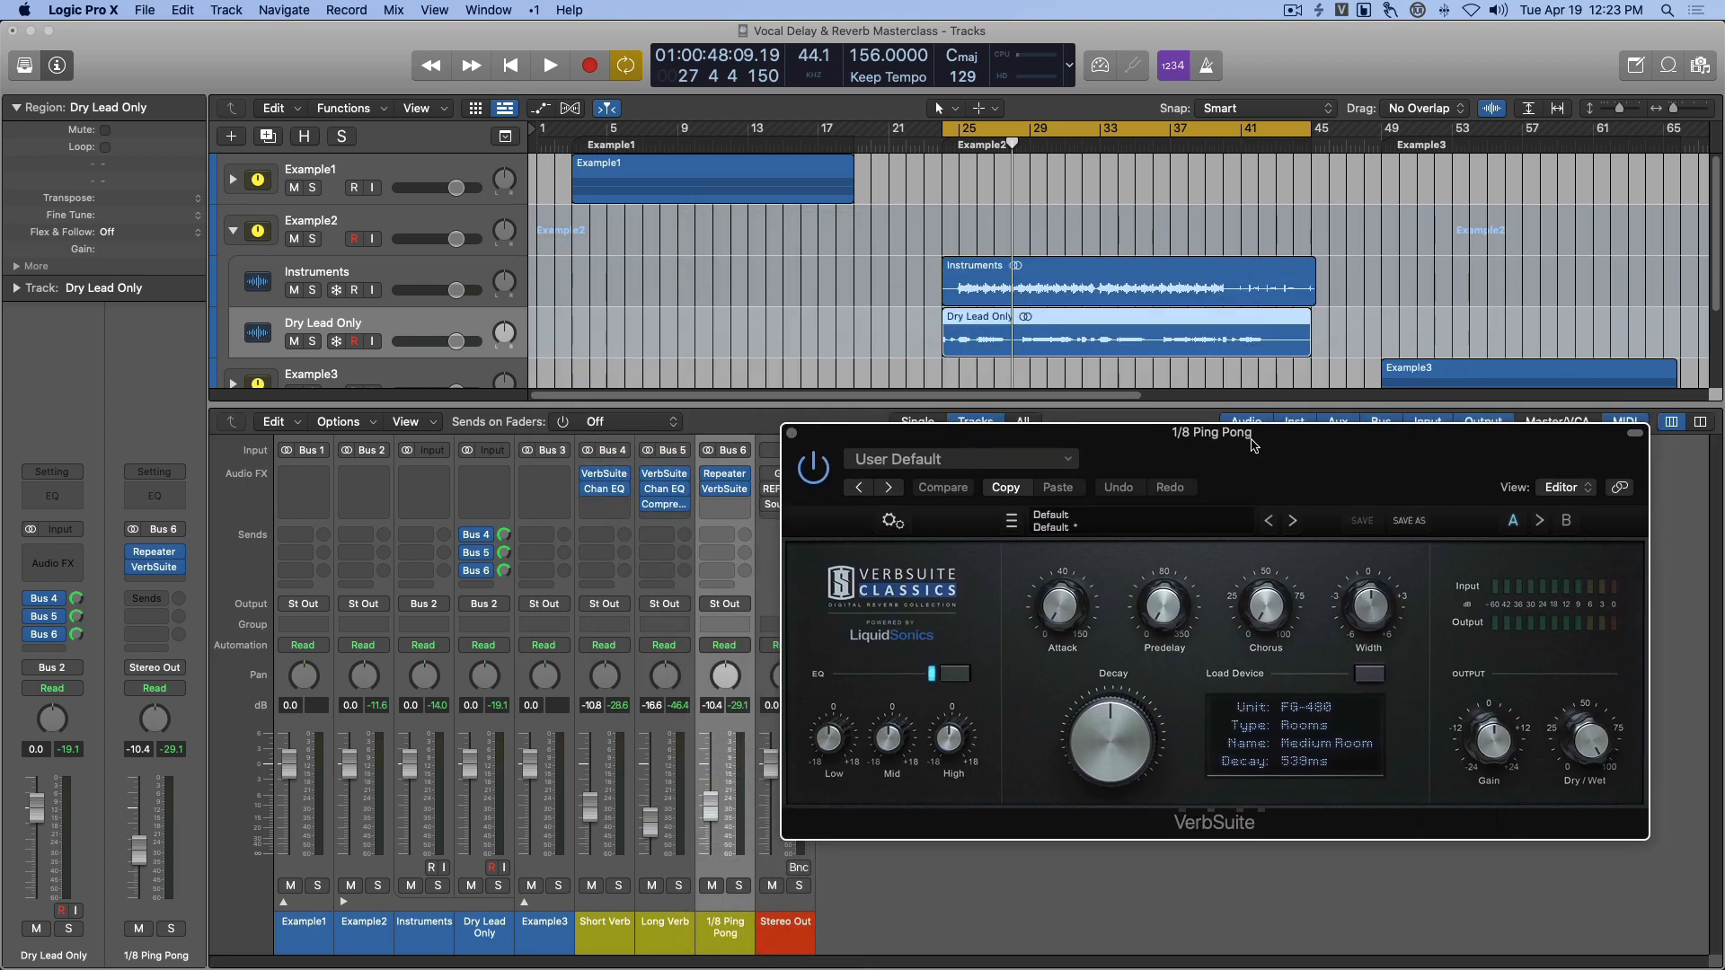
Load the FG-480 Medium Hall reverb in VerbSuite and close the plug-in.
left_click(1368, 675)
mouse_move(1405, 413)
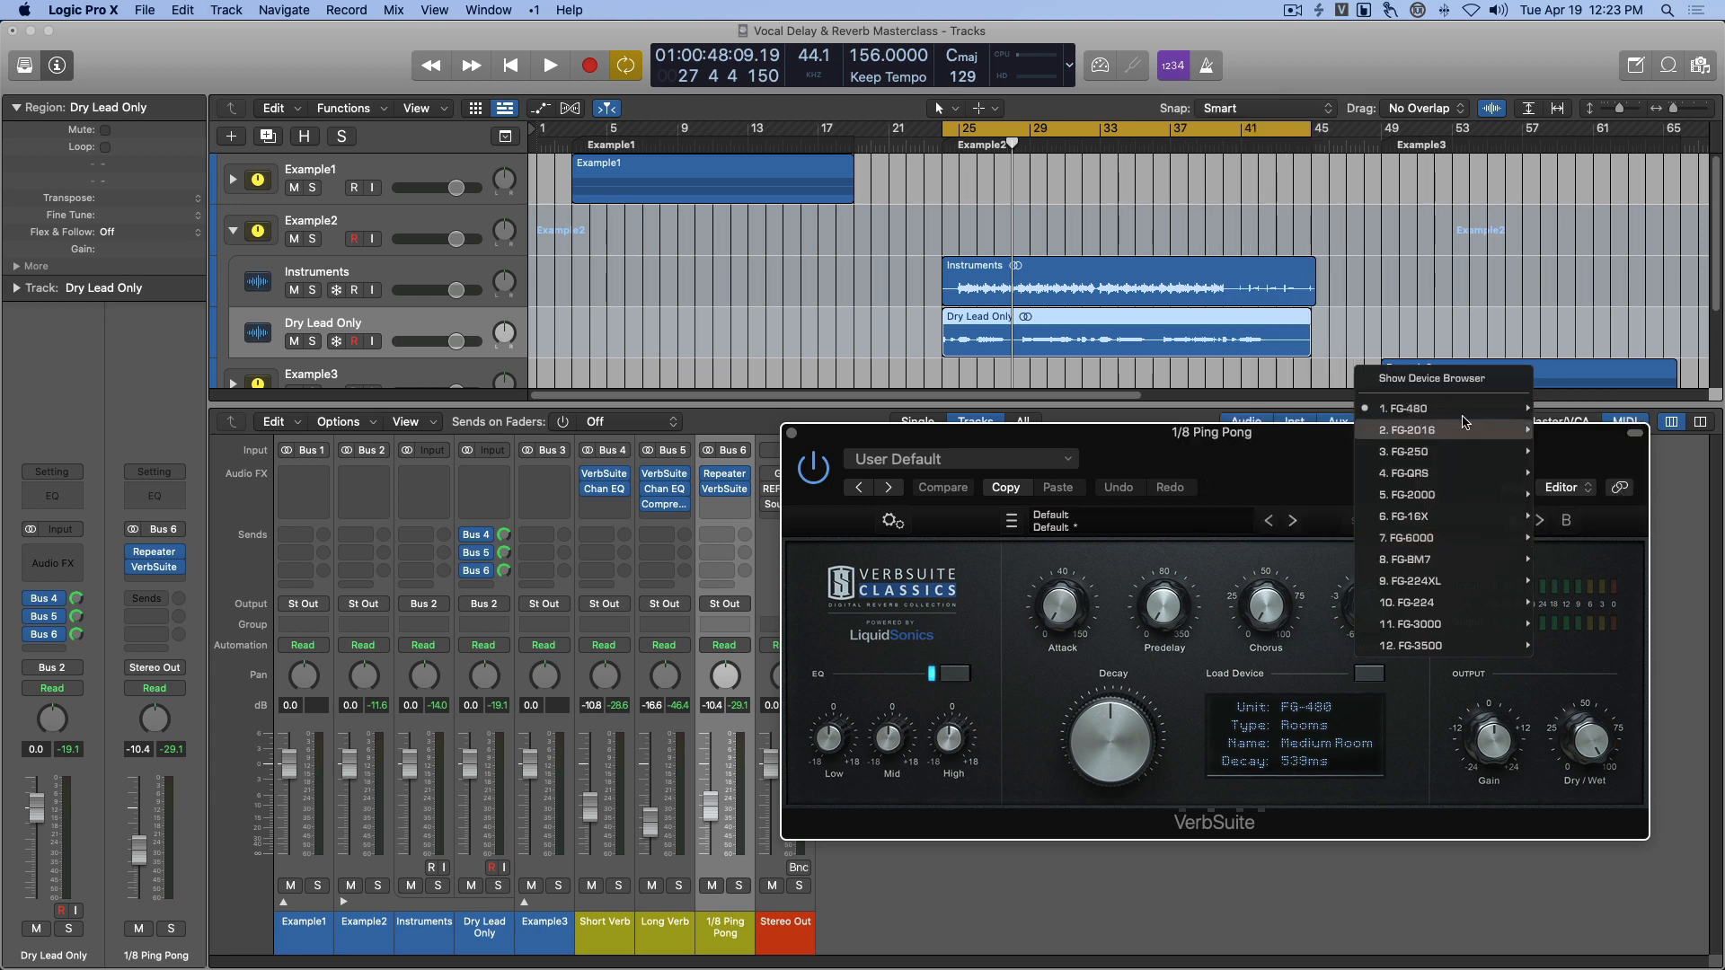
mouse_move(1577, 432)
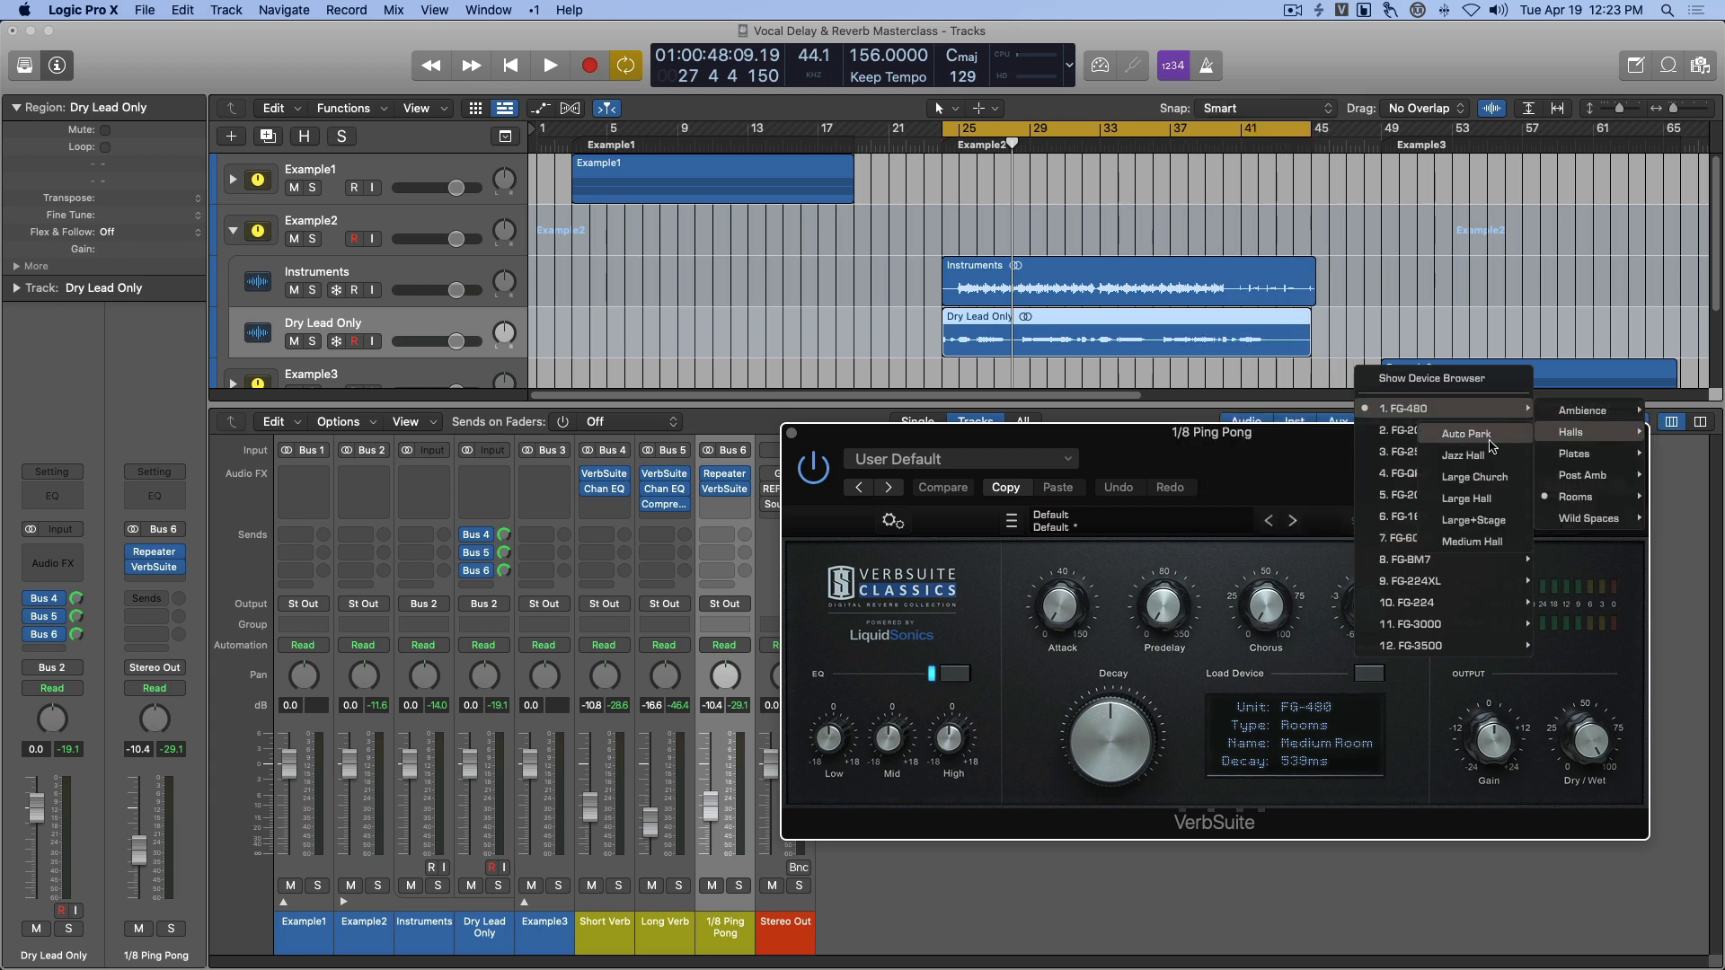
left_click(1482, 541)
left_click(793, 434)
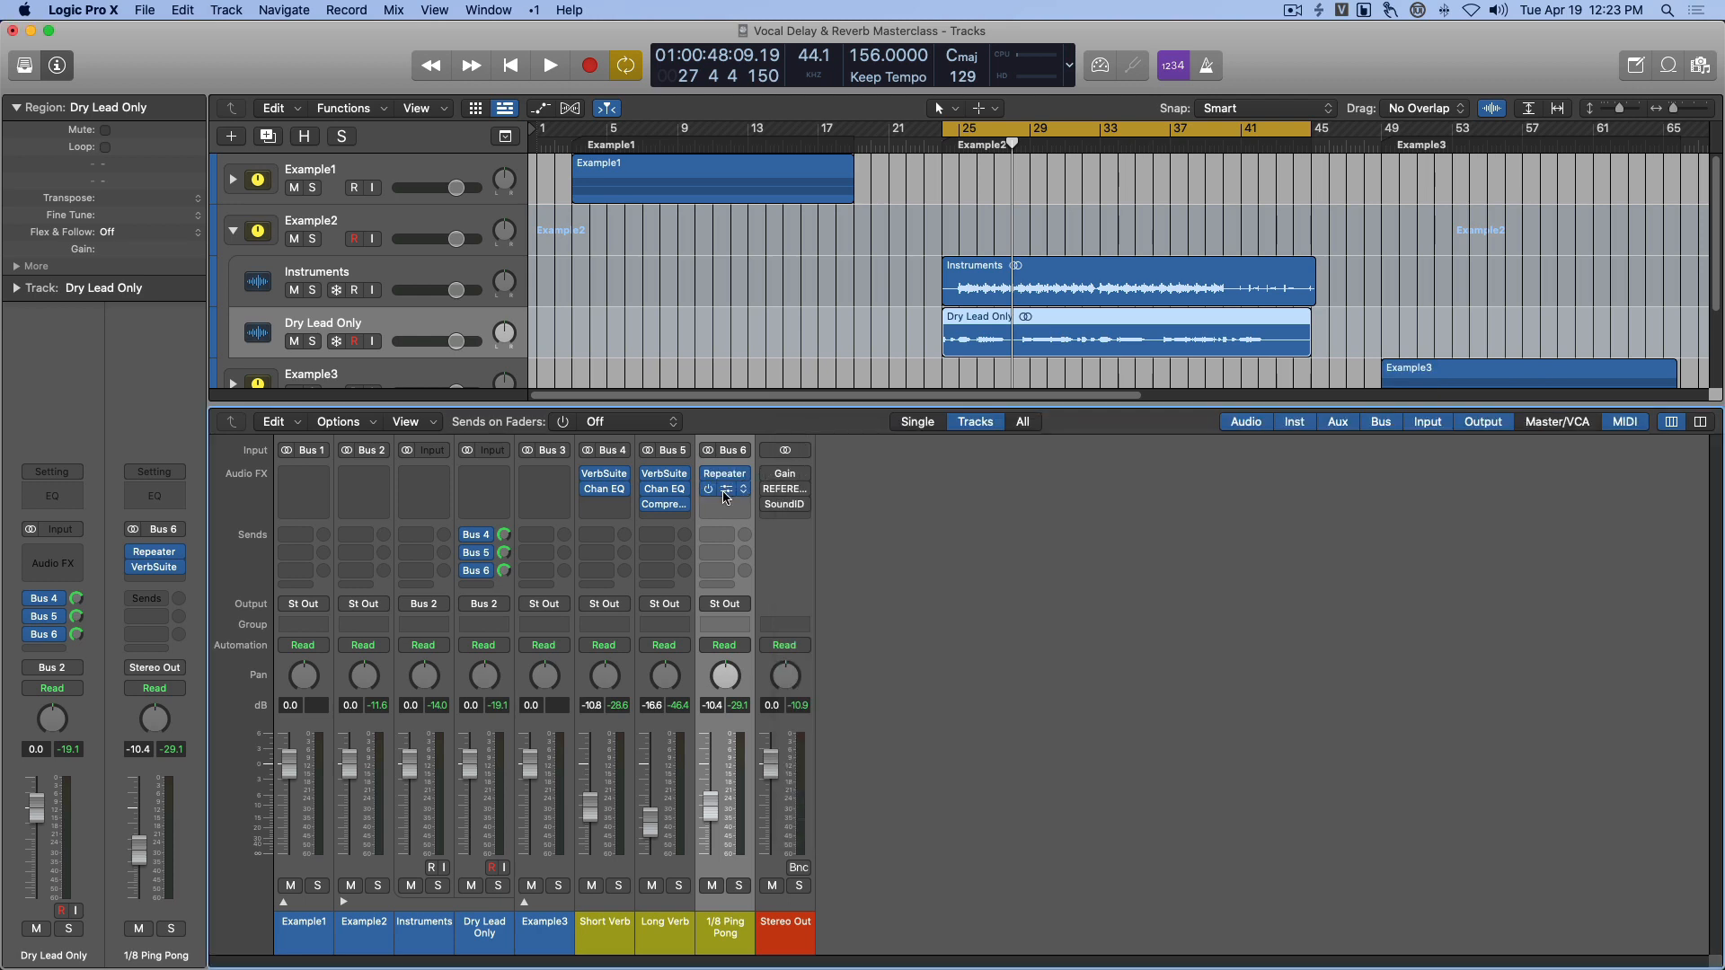
Reopen the delay channel's VerbSuite and shorten its Decay to 1.19 s, auditioning the reverb before and after.
left_click(725, 492)
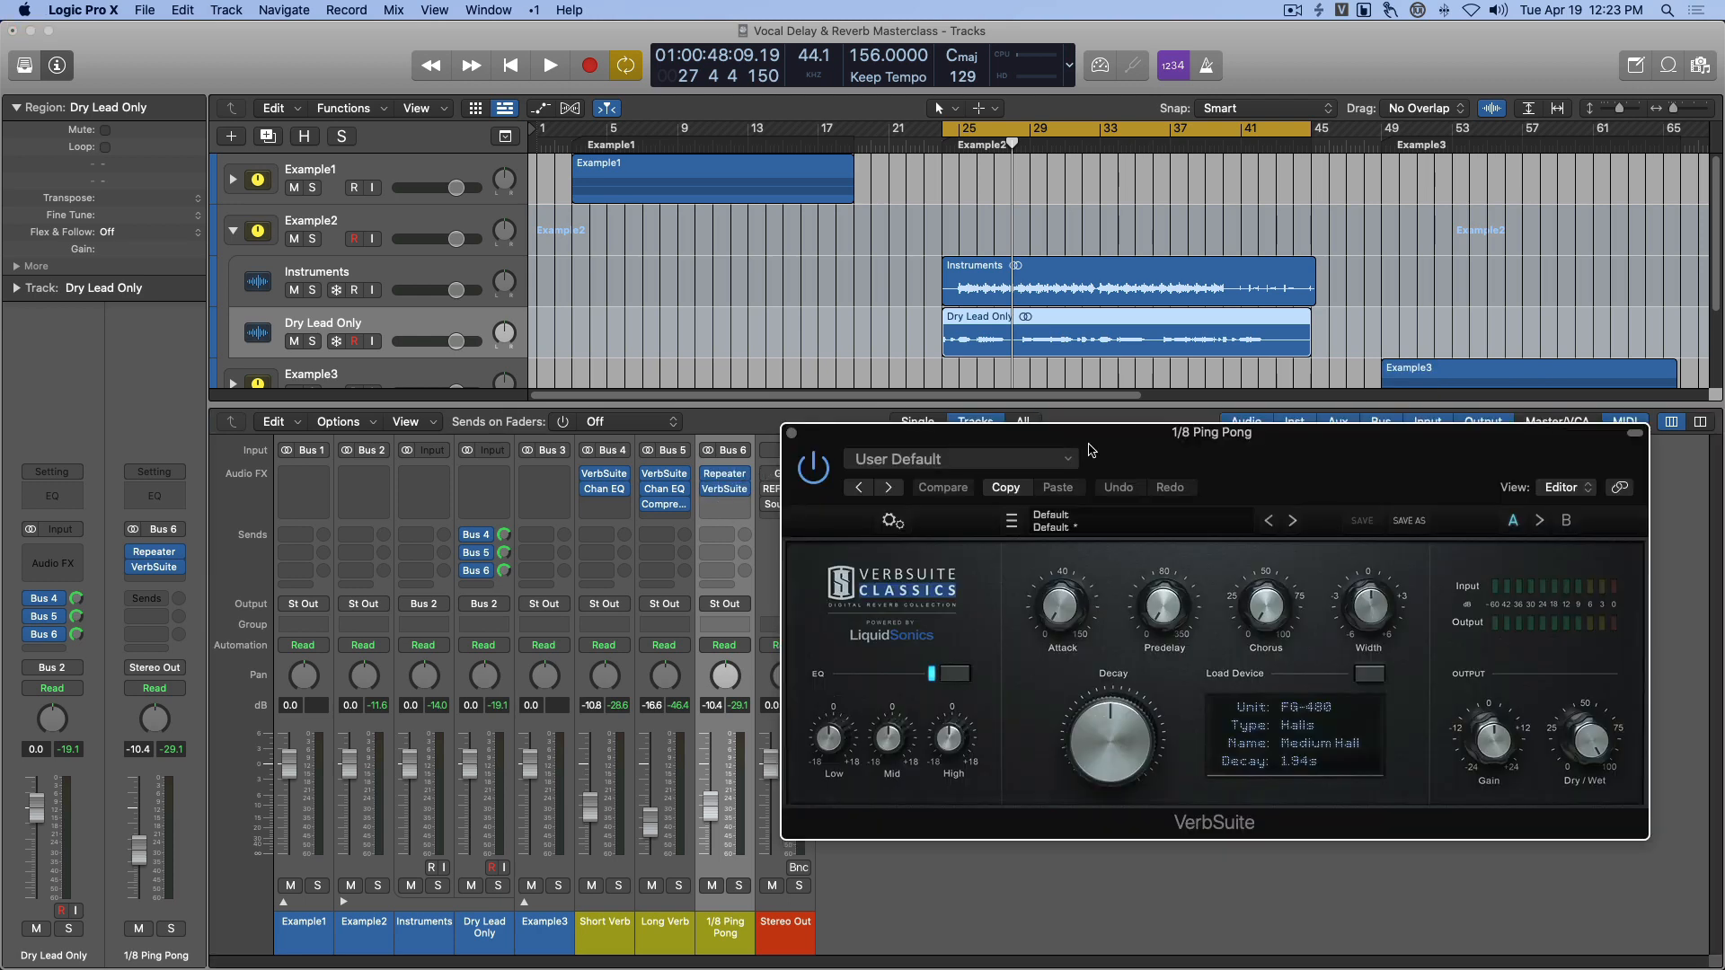
left_click_drag(1091, 449, 1151, 445)
key("space")
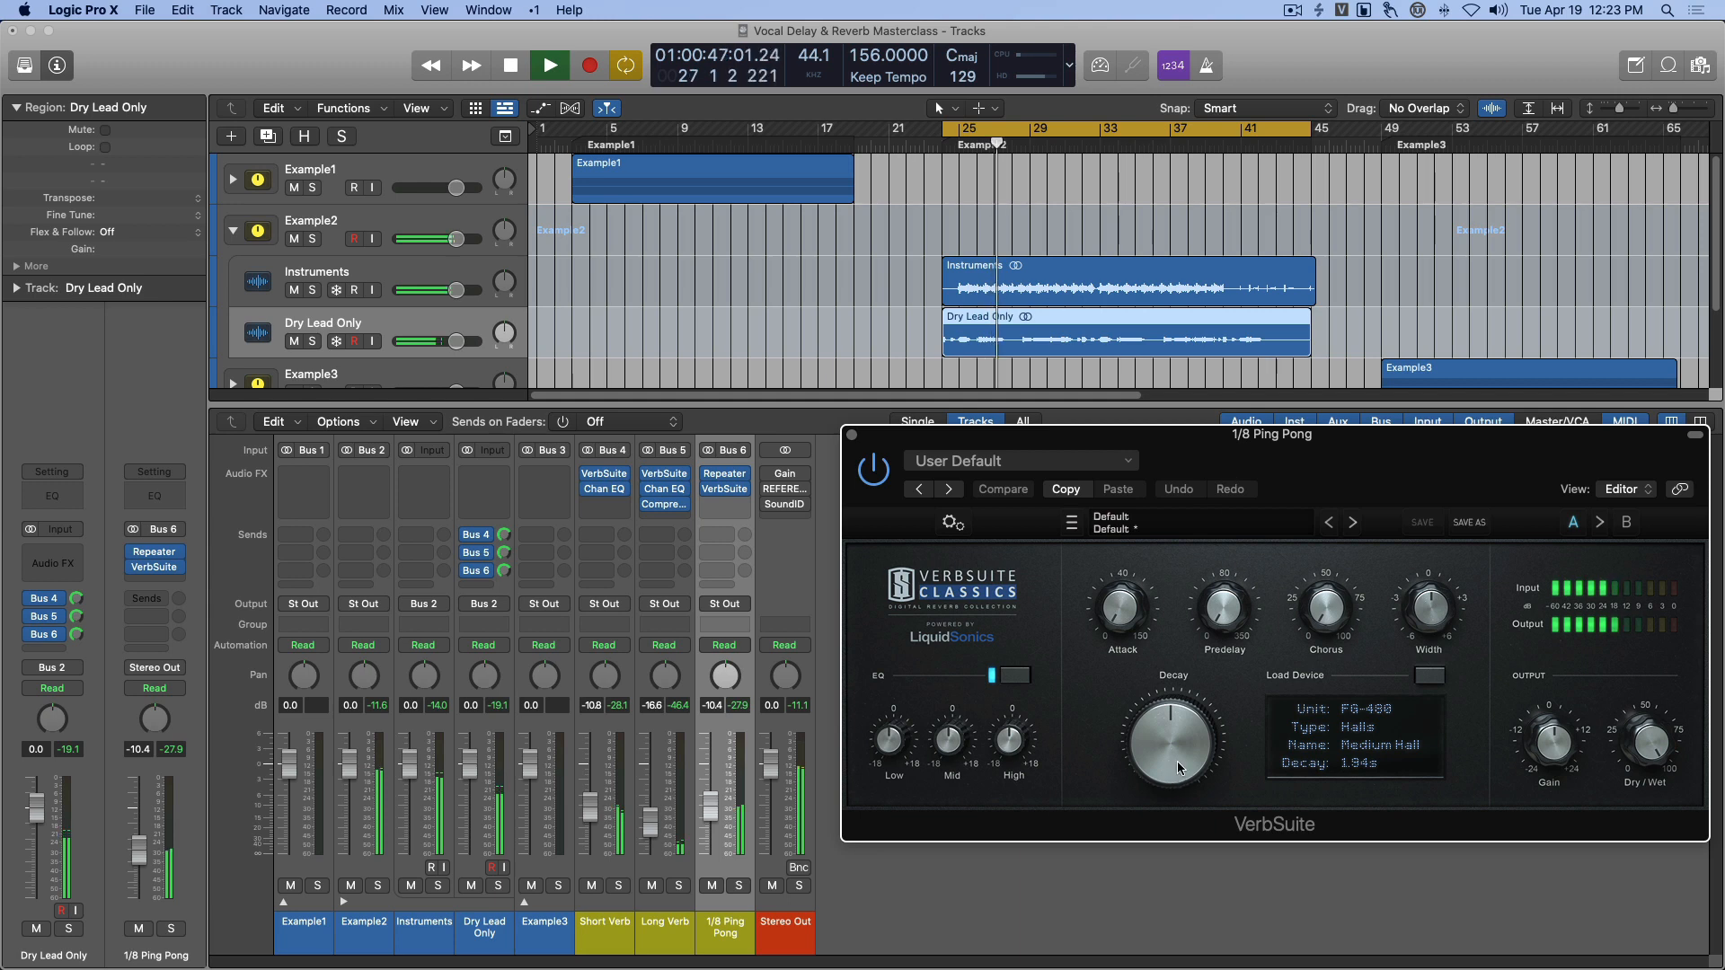
mouse_move(1172, 741)
key("space")
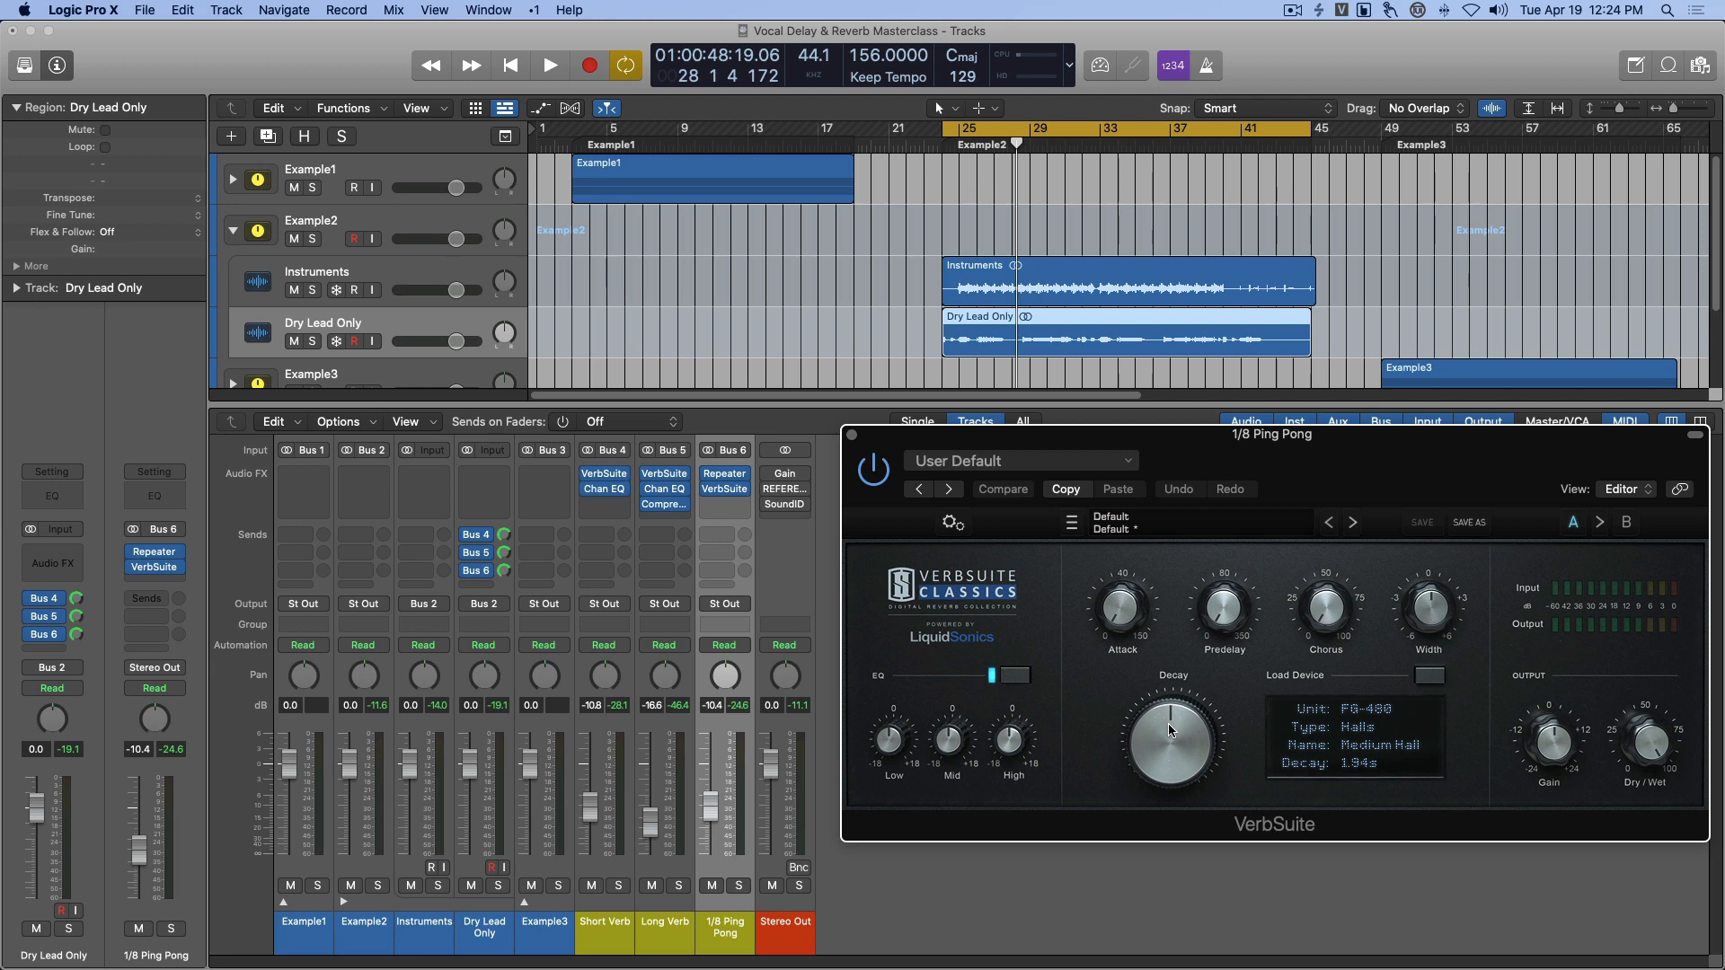
left_click_drag(1169, 719, 1175, 756)
key("space")
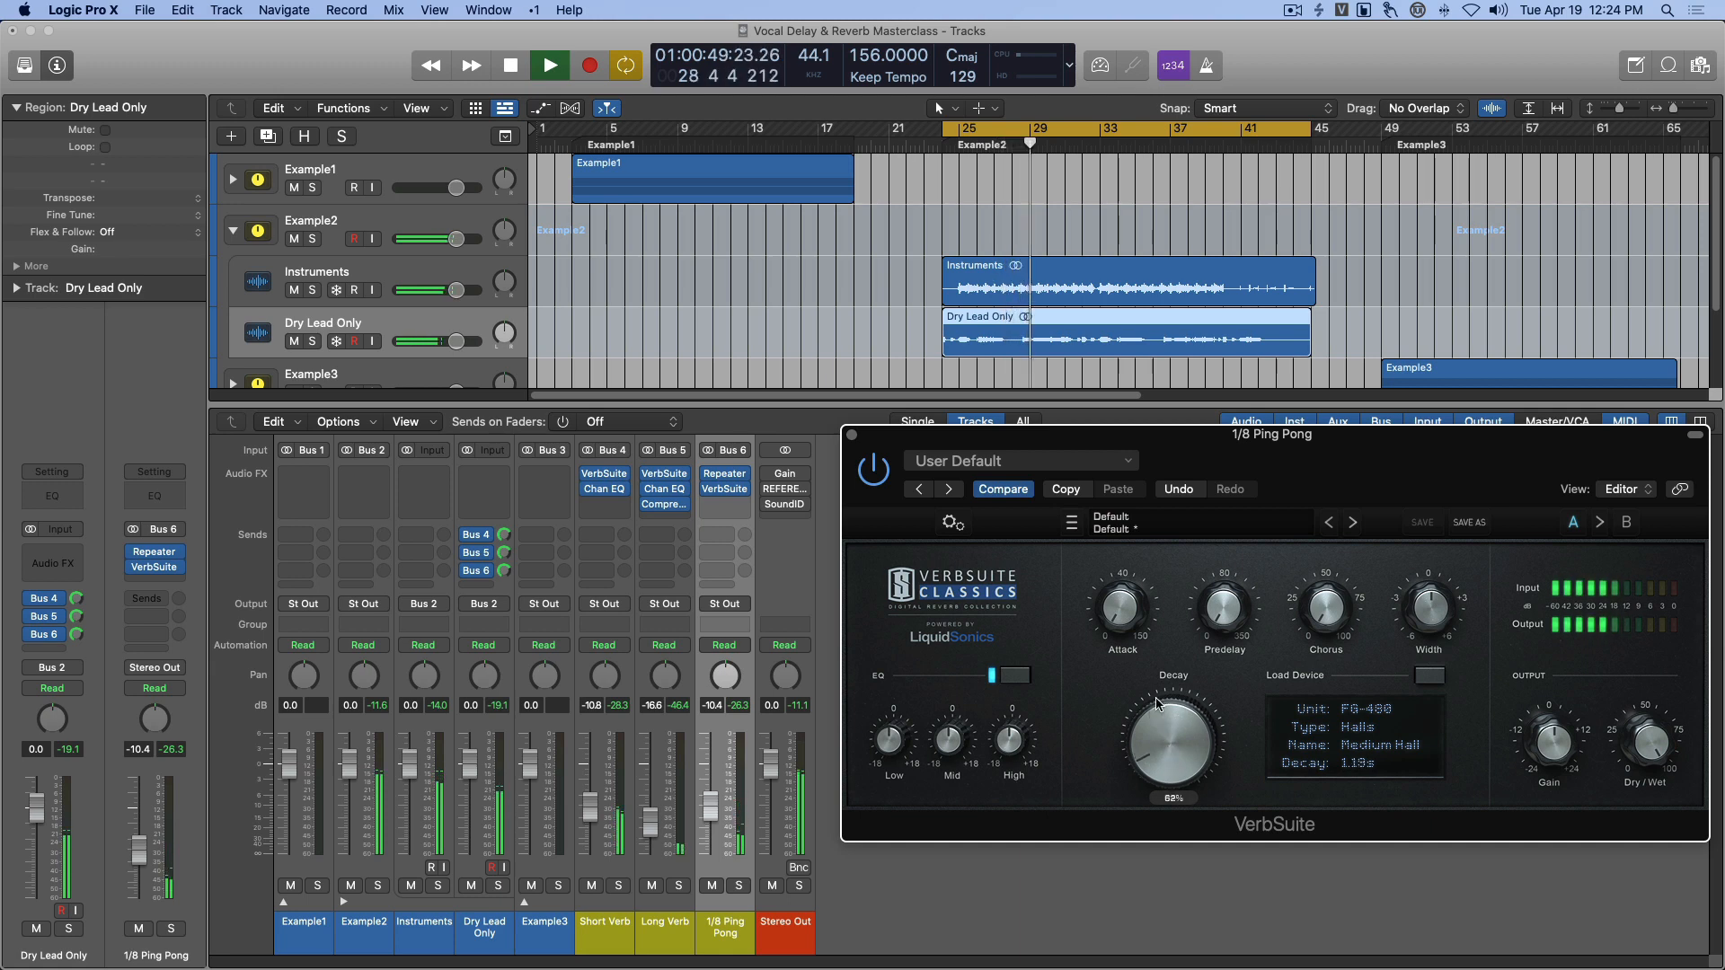
left_click_drag(1214, 461, 1190, 492)
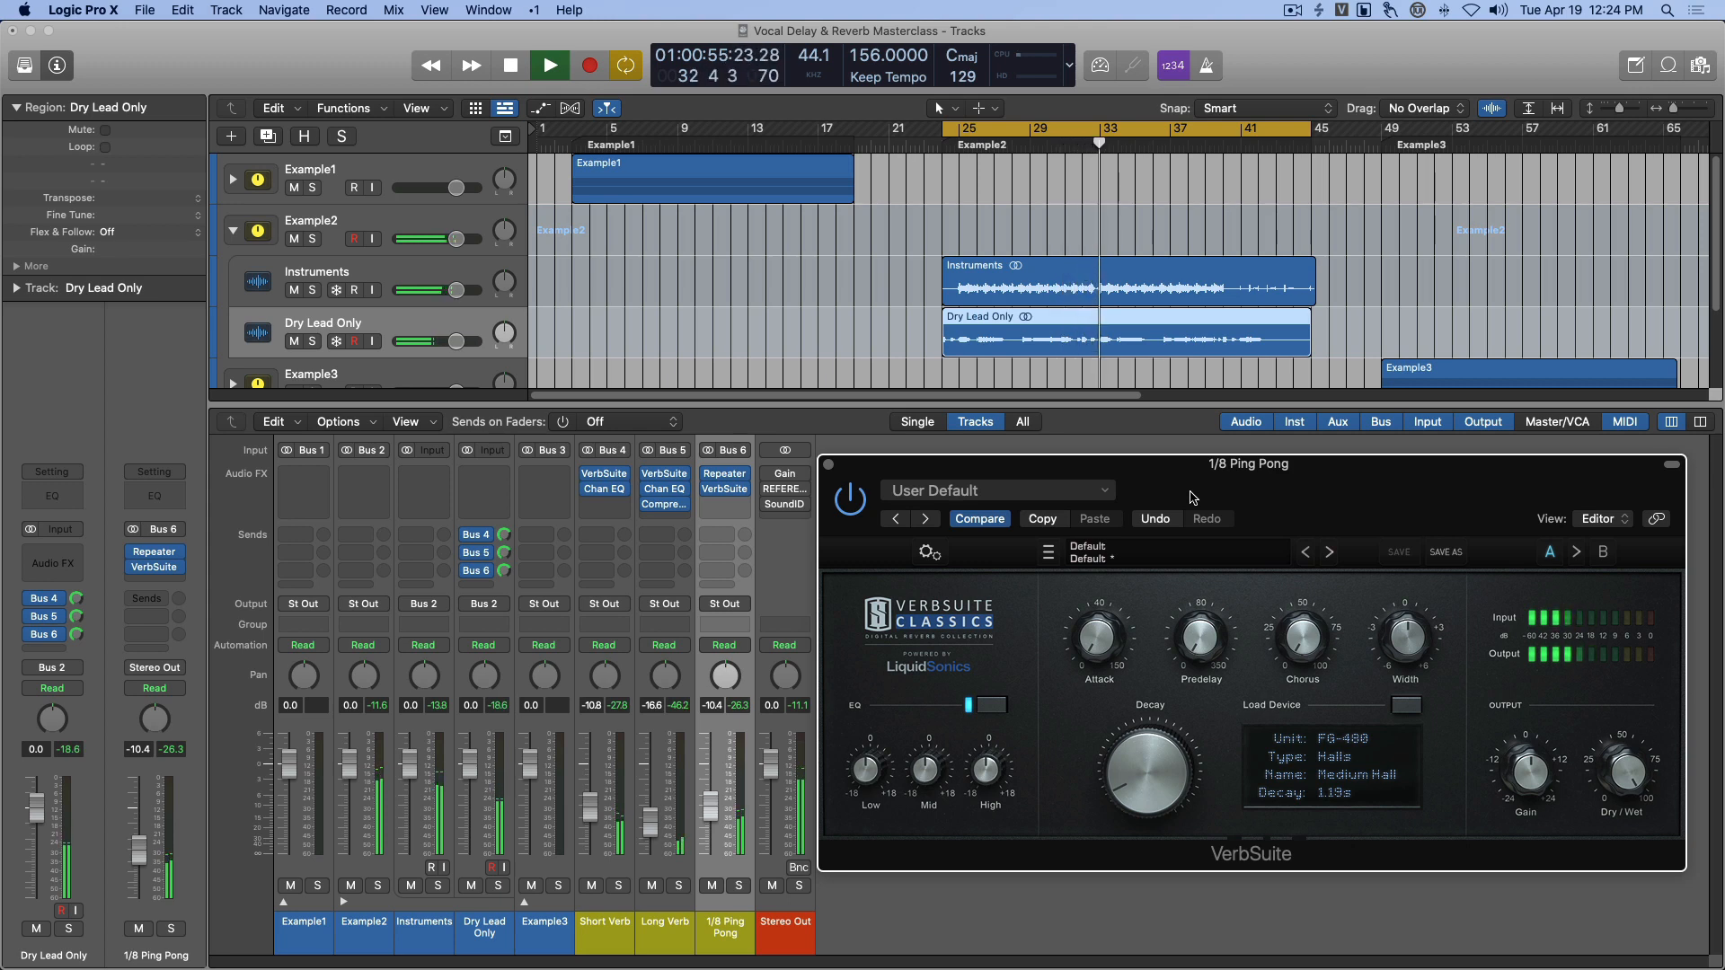
key("space")
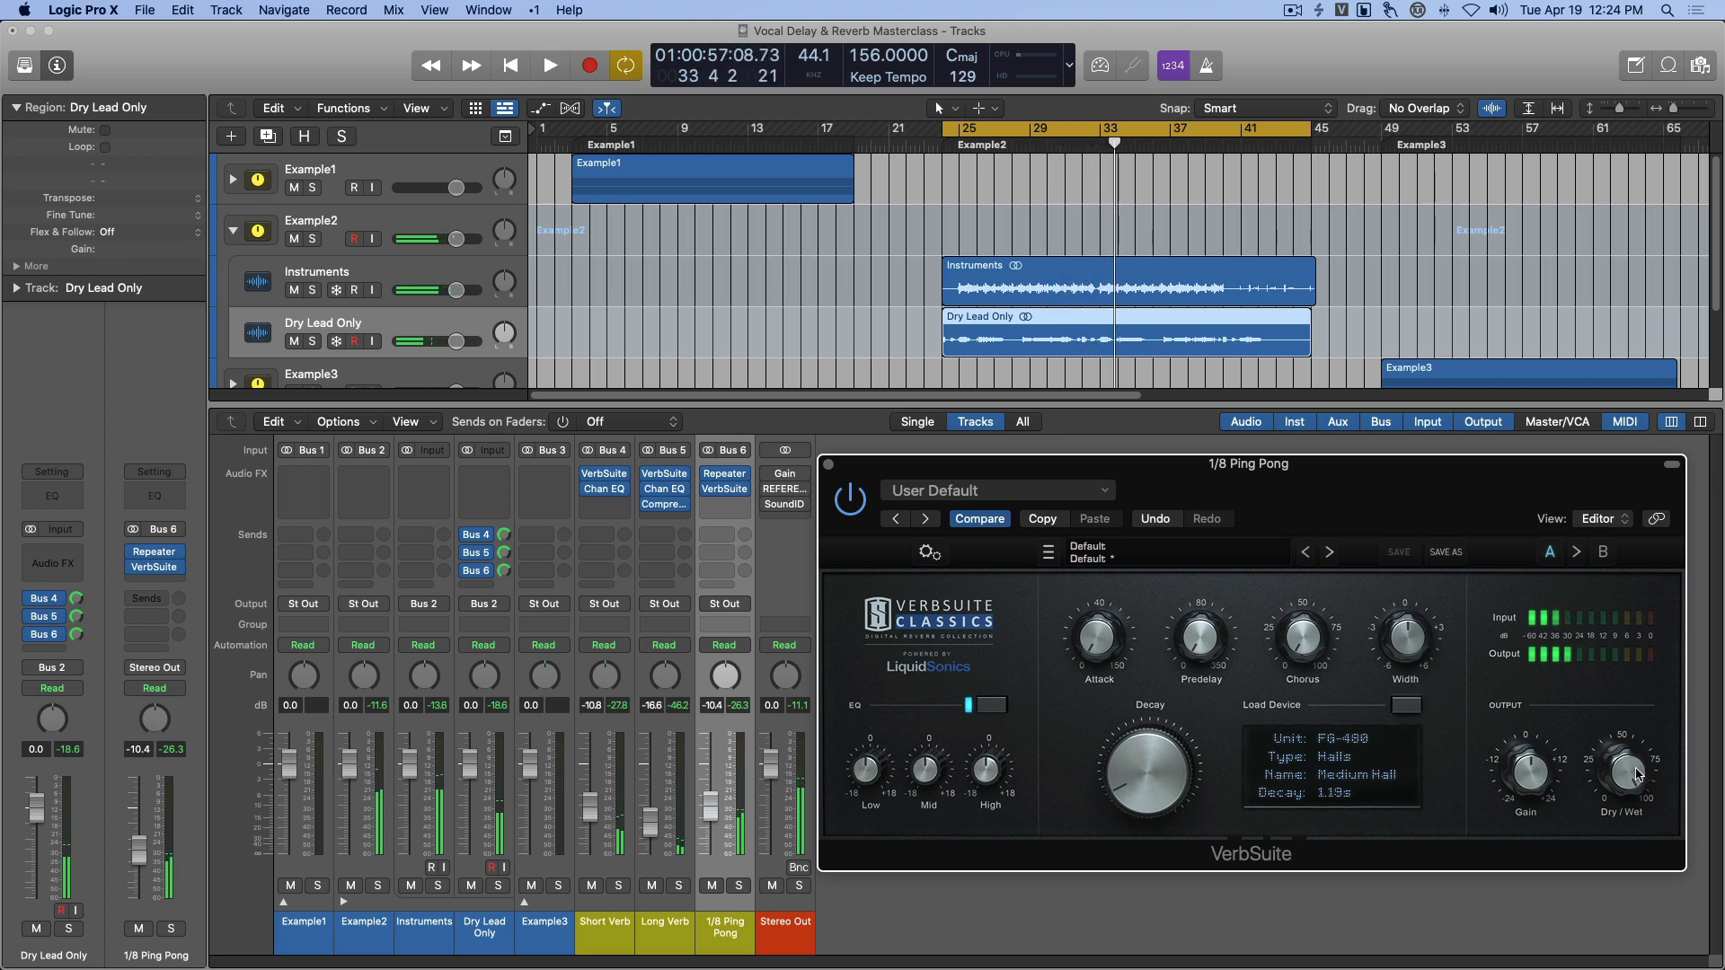
Adjust VerbSuite's Dry/Wet mix on the delay channel, audition it and close the plug-in.
mouse_move(1638, 775)
left_mouse_down()
mouse_move(1626, 806)
mouse_move(1629, 790)
left_mouse_up()
key("space")
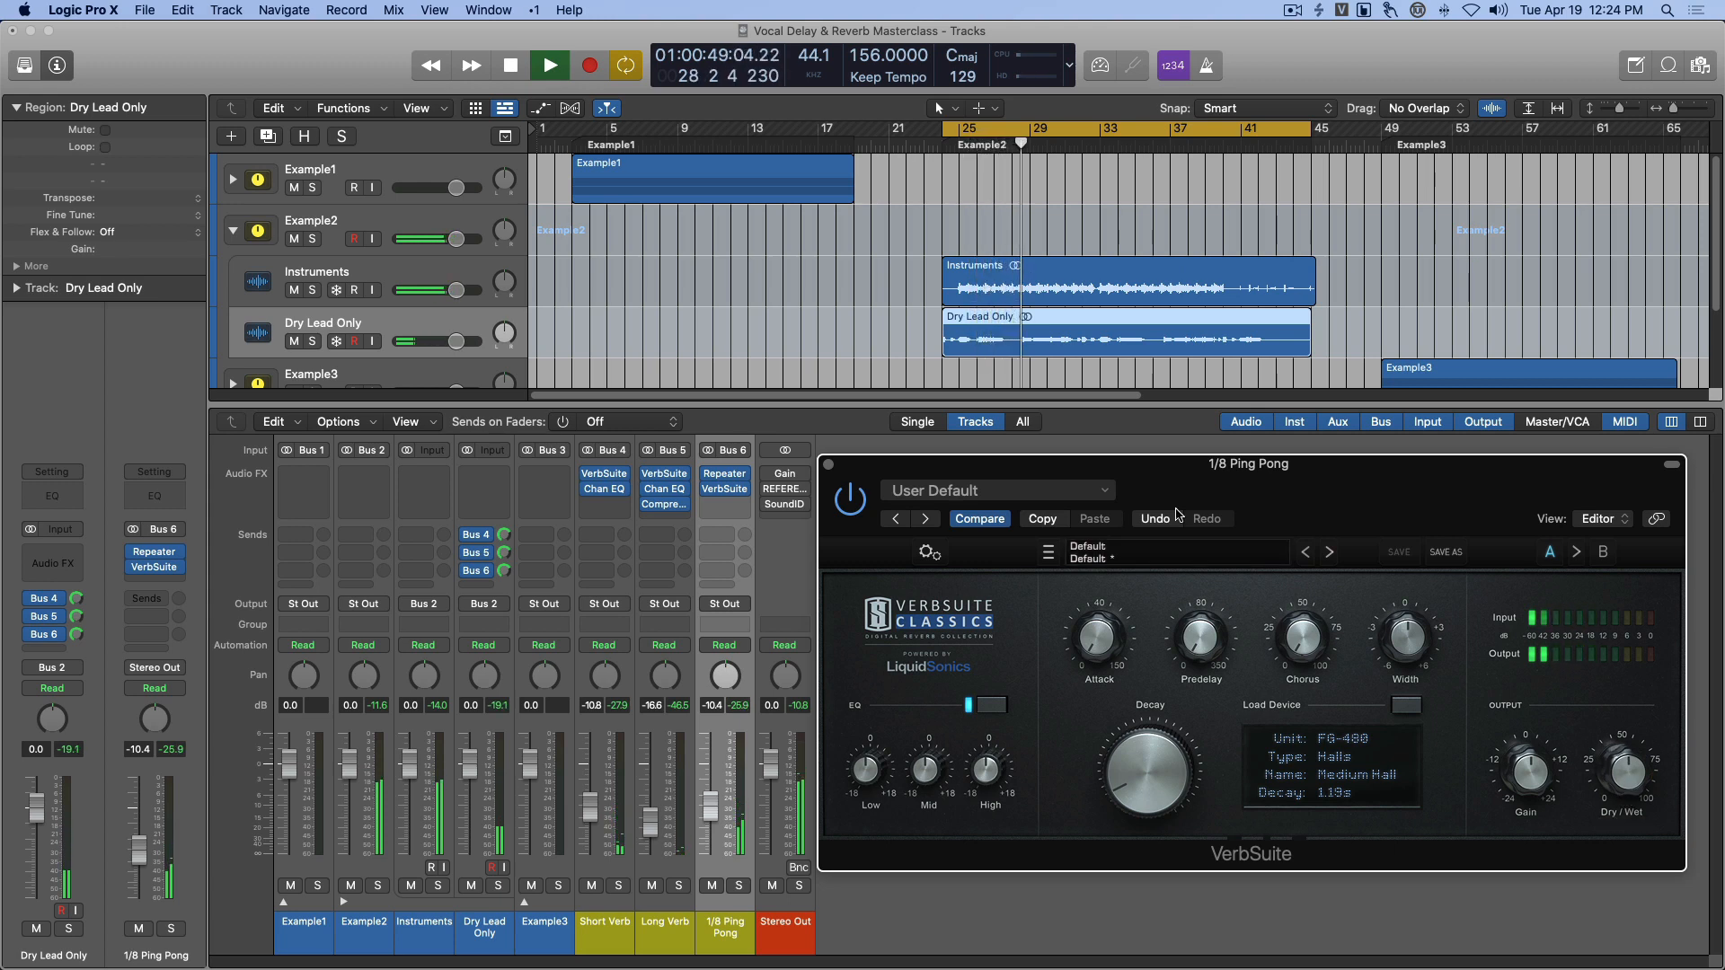
left_click(828, 465)
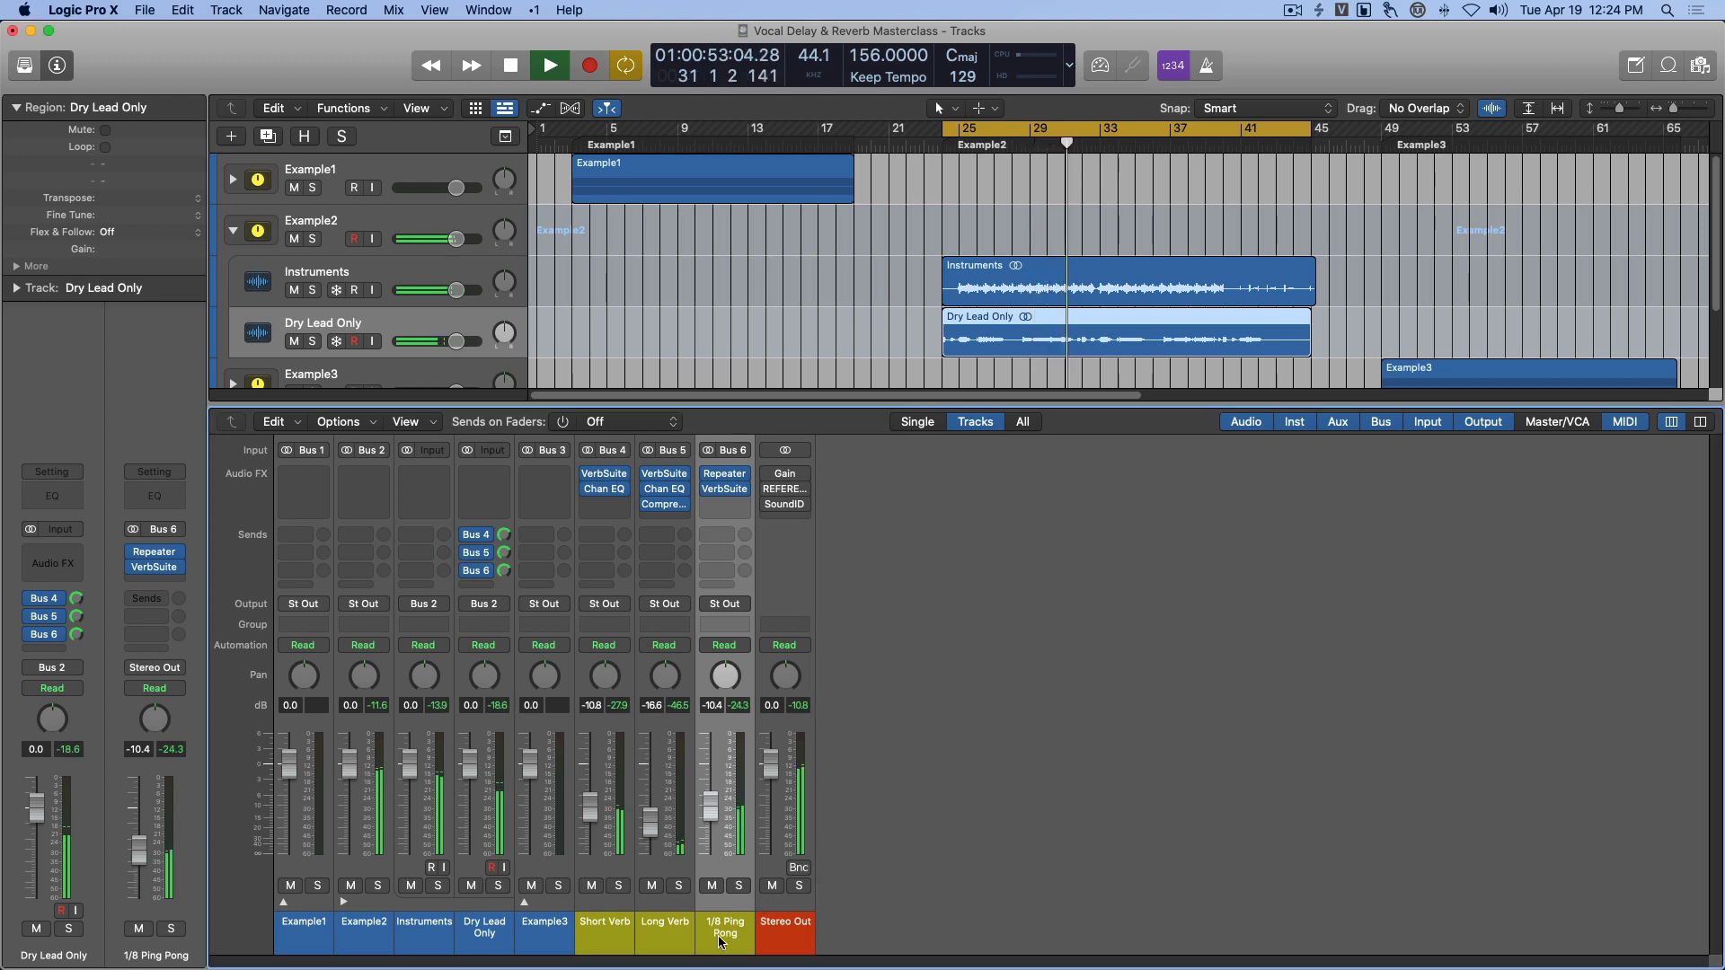
Compare the delay with VerbSuite bypassed and active during playback, soloing the Dry Lead Only track and leaving the reverb active.
key("space")
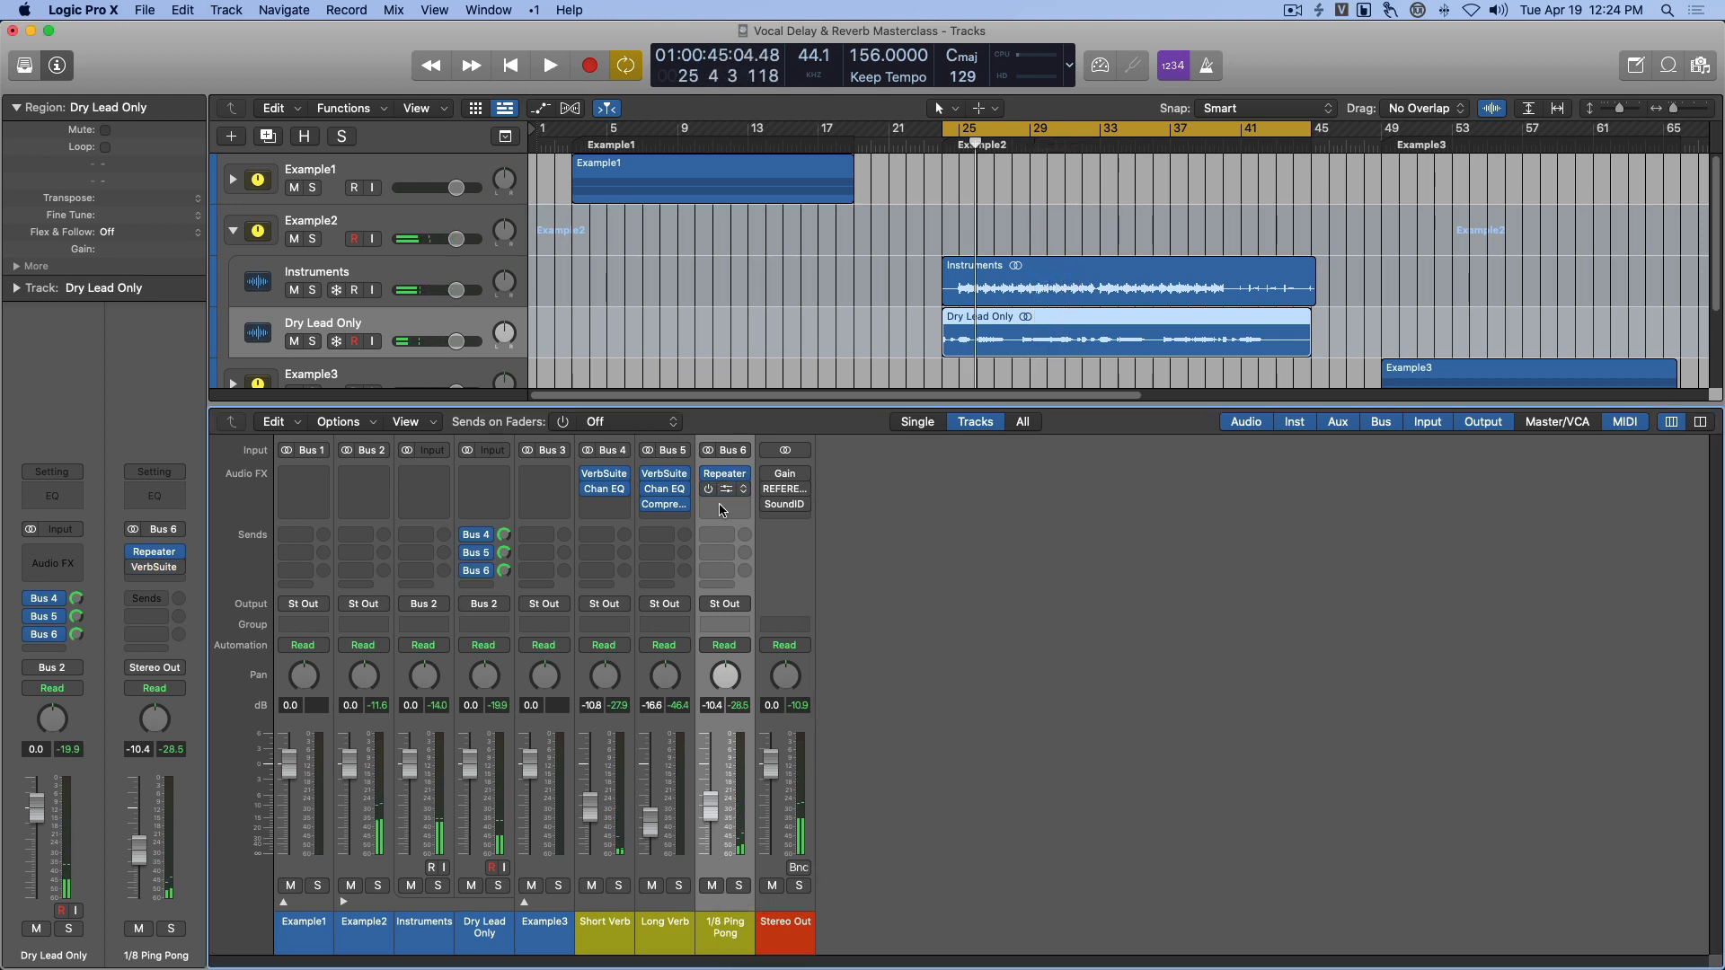
key("space")
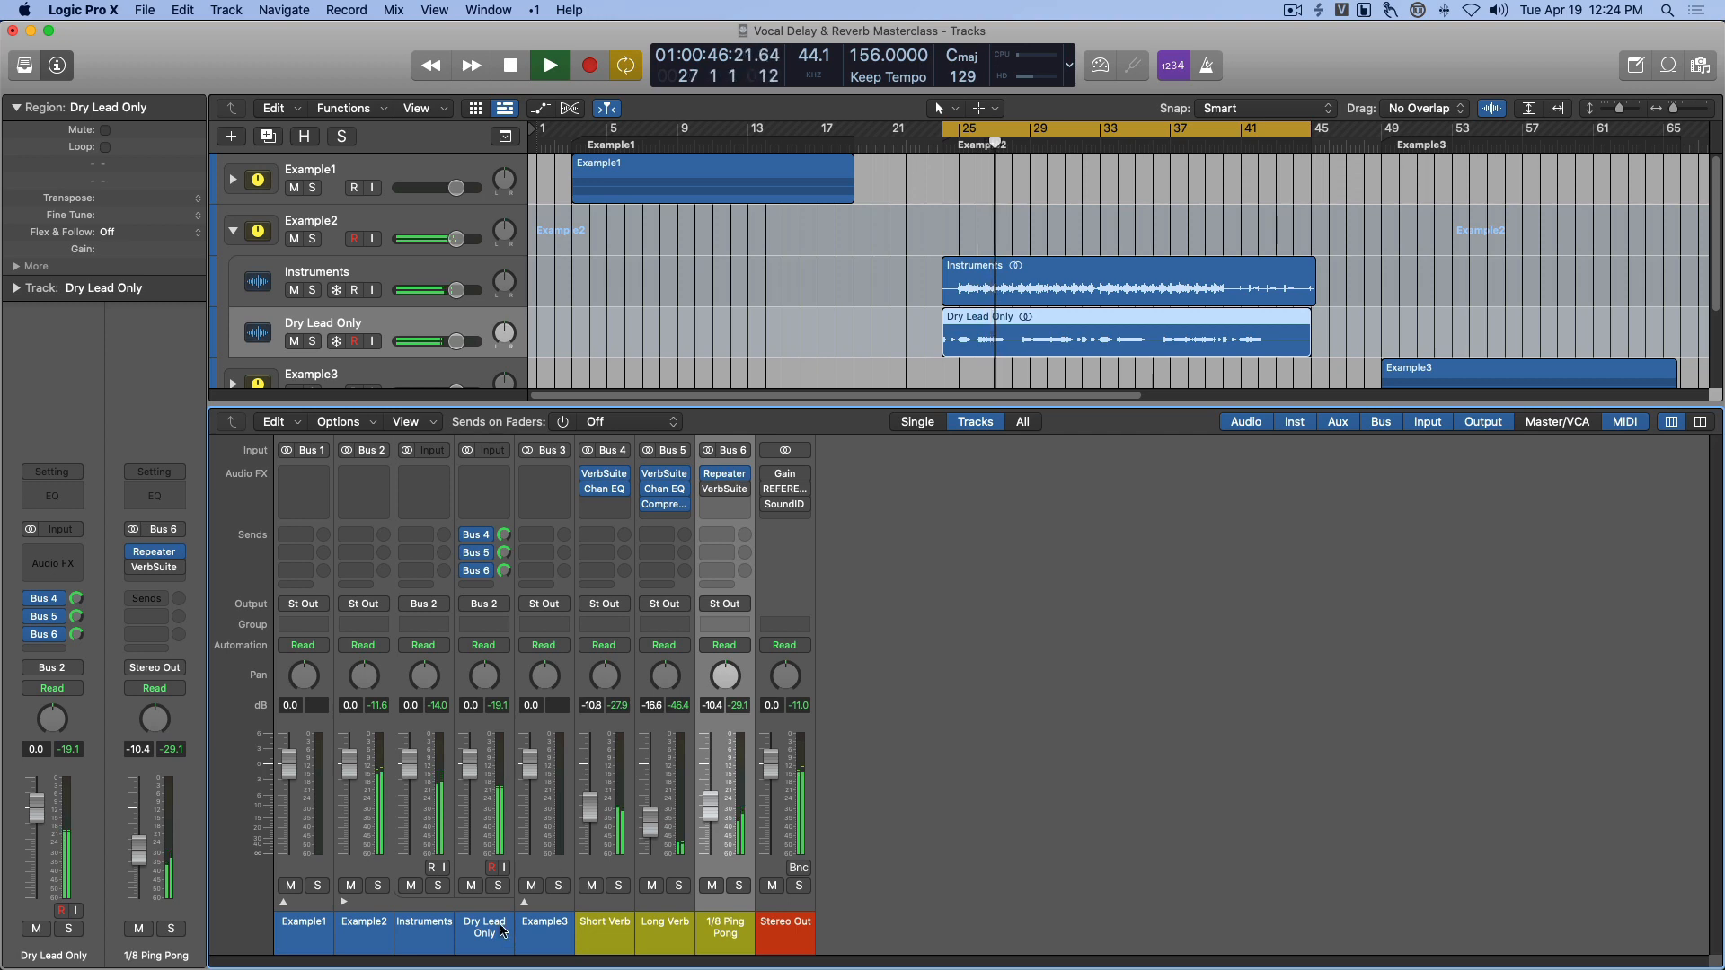
key("s")
mouse_move(710, 493)
key("space")
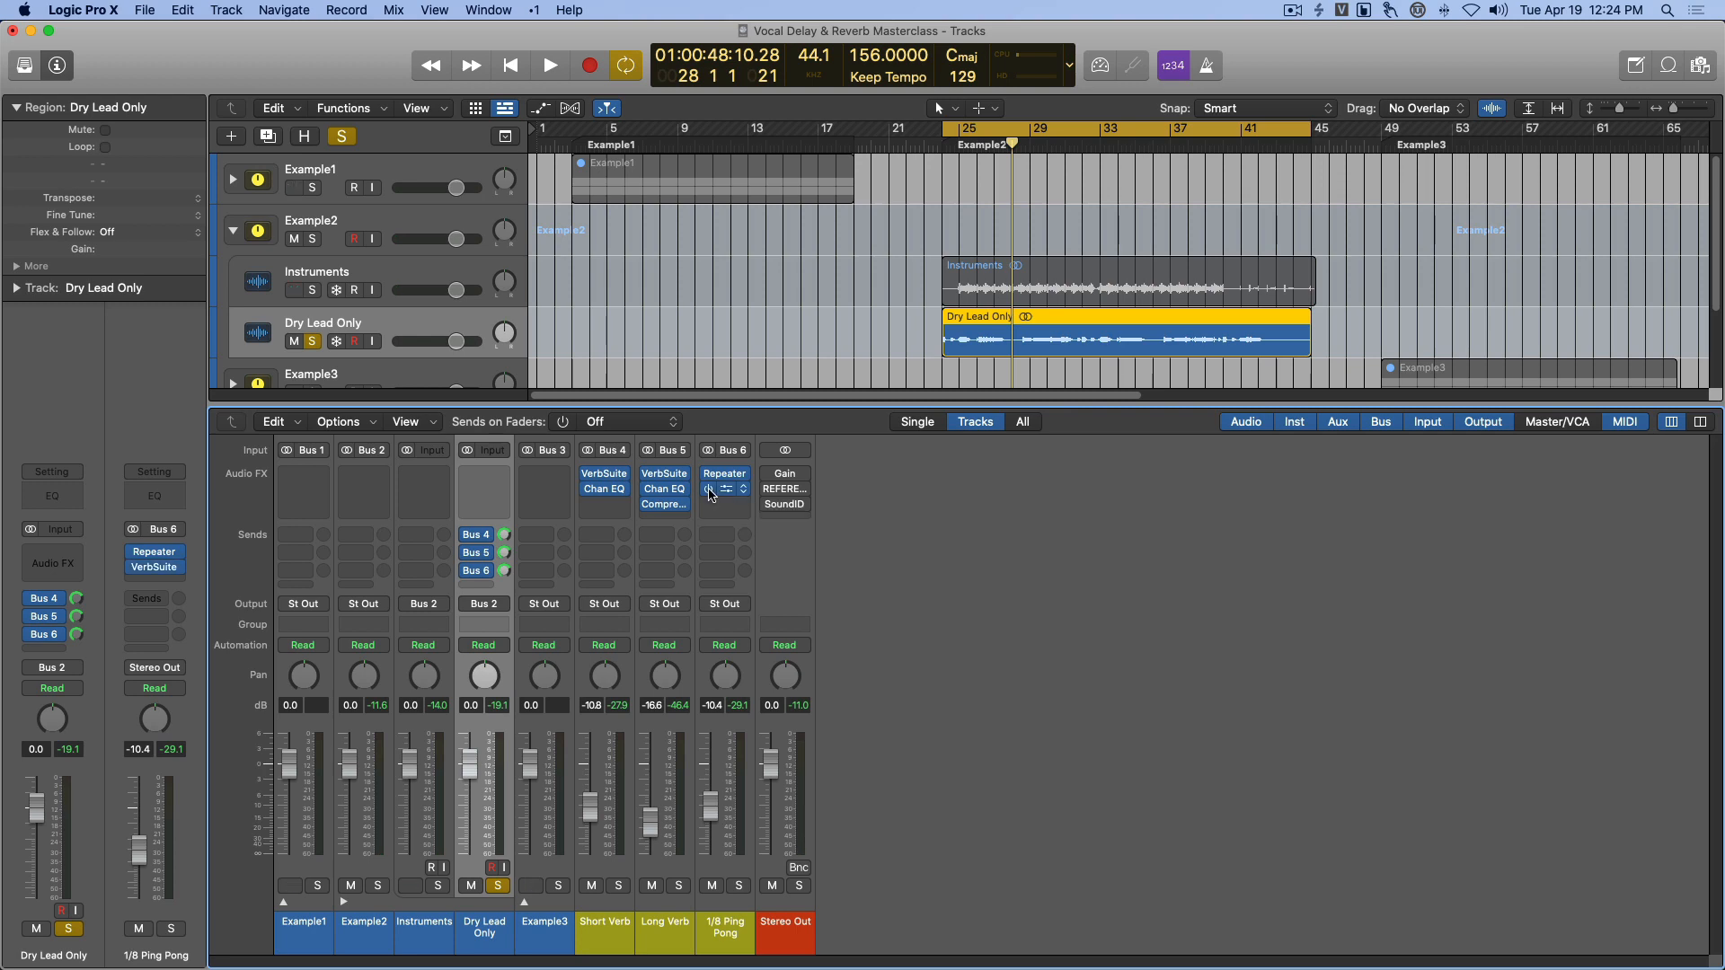
key("space")
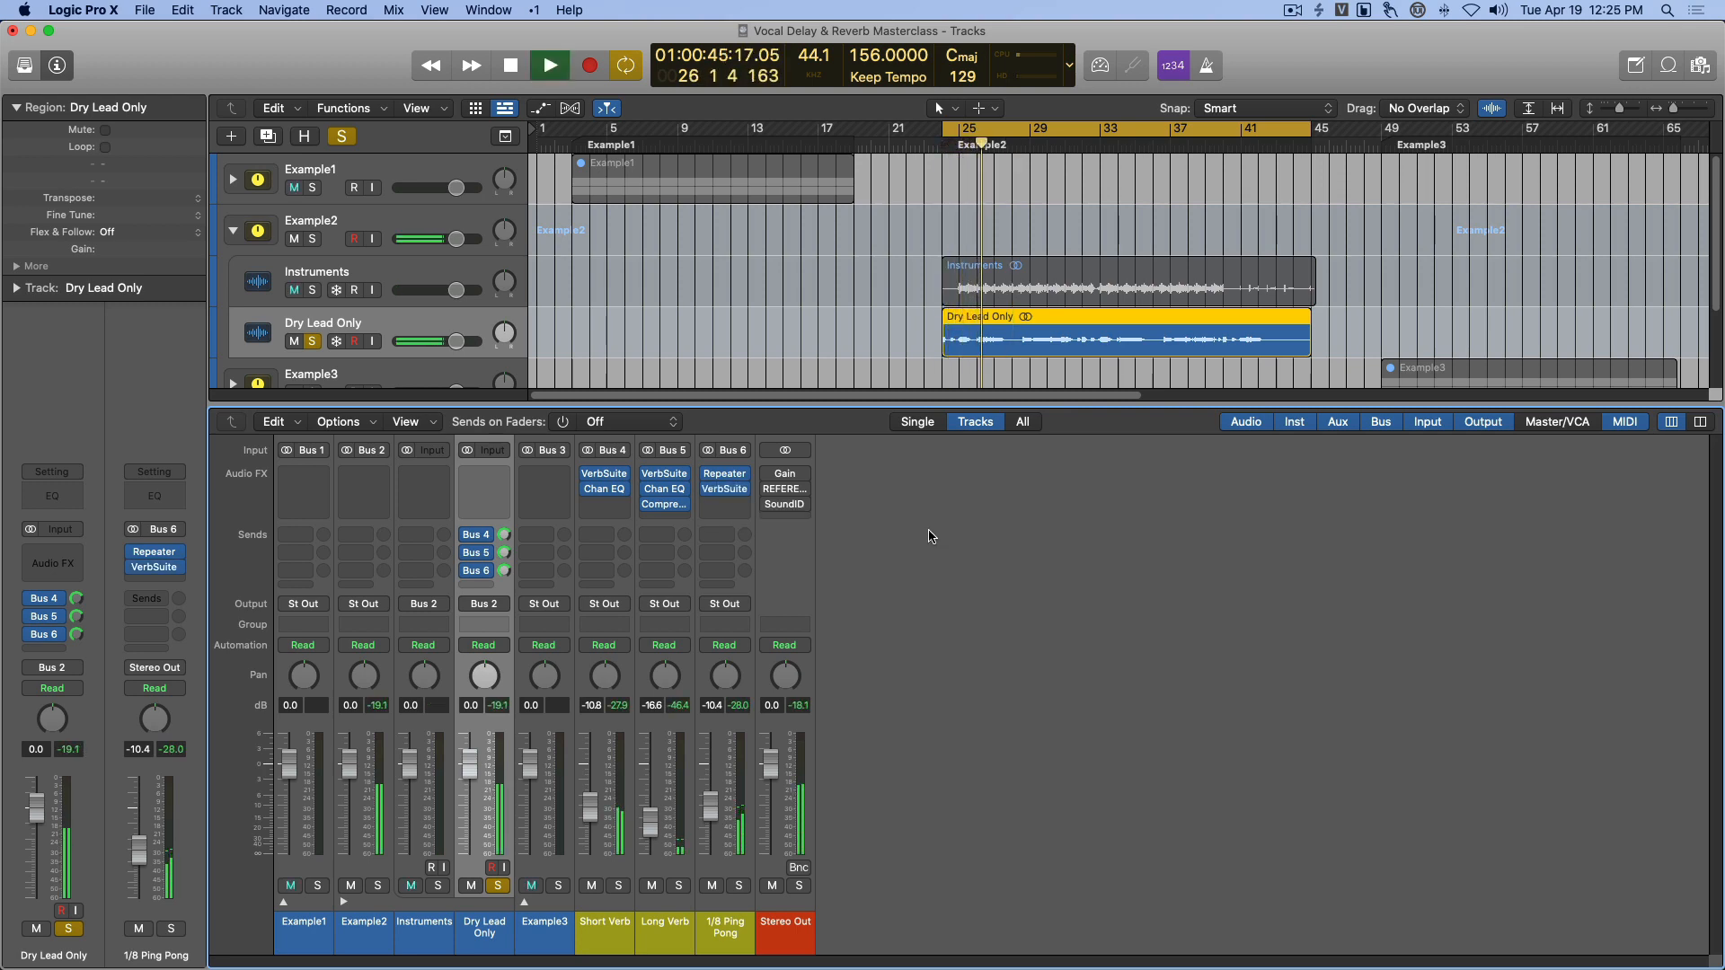
key("space")
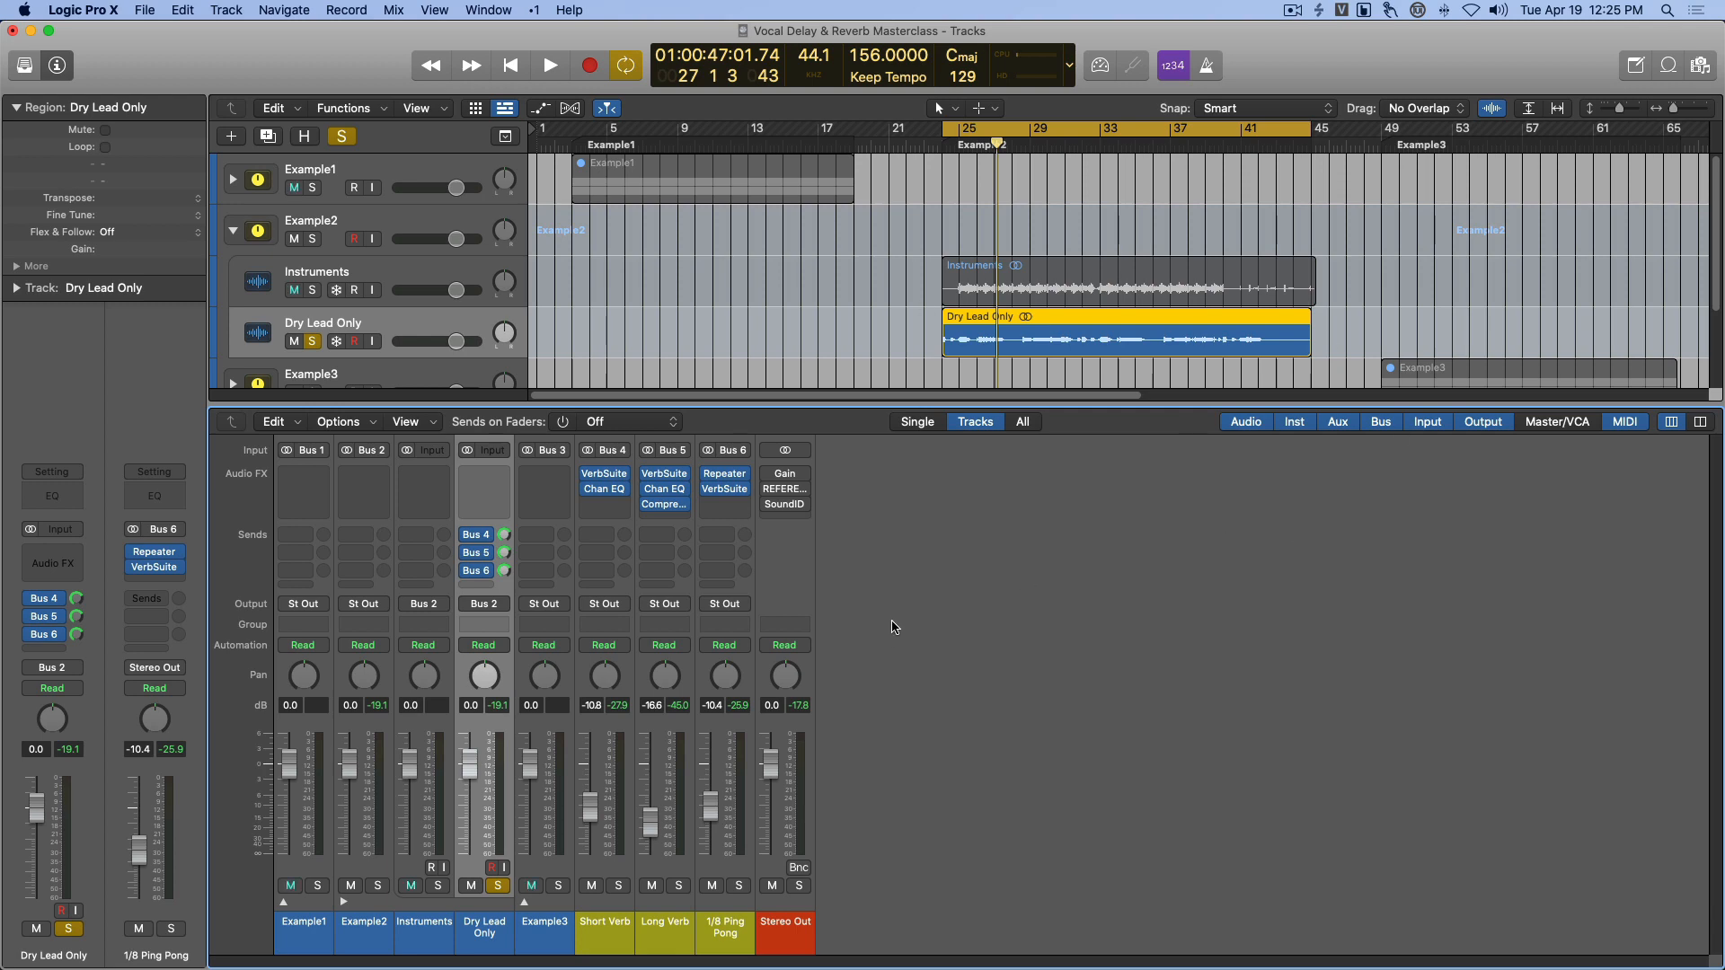
Raise the 1/8 Ping Pong channel's level to -8.6 dB while auditioning the soloed vocal.
key("space")
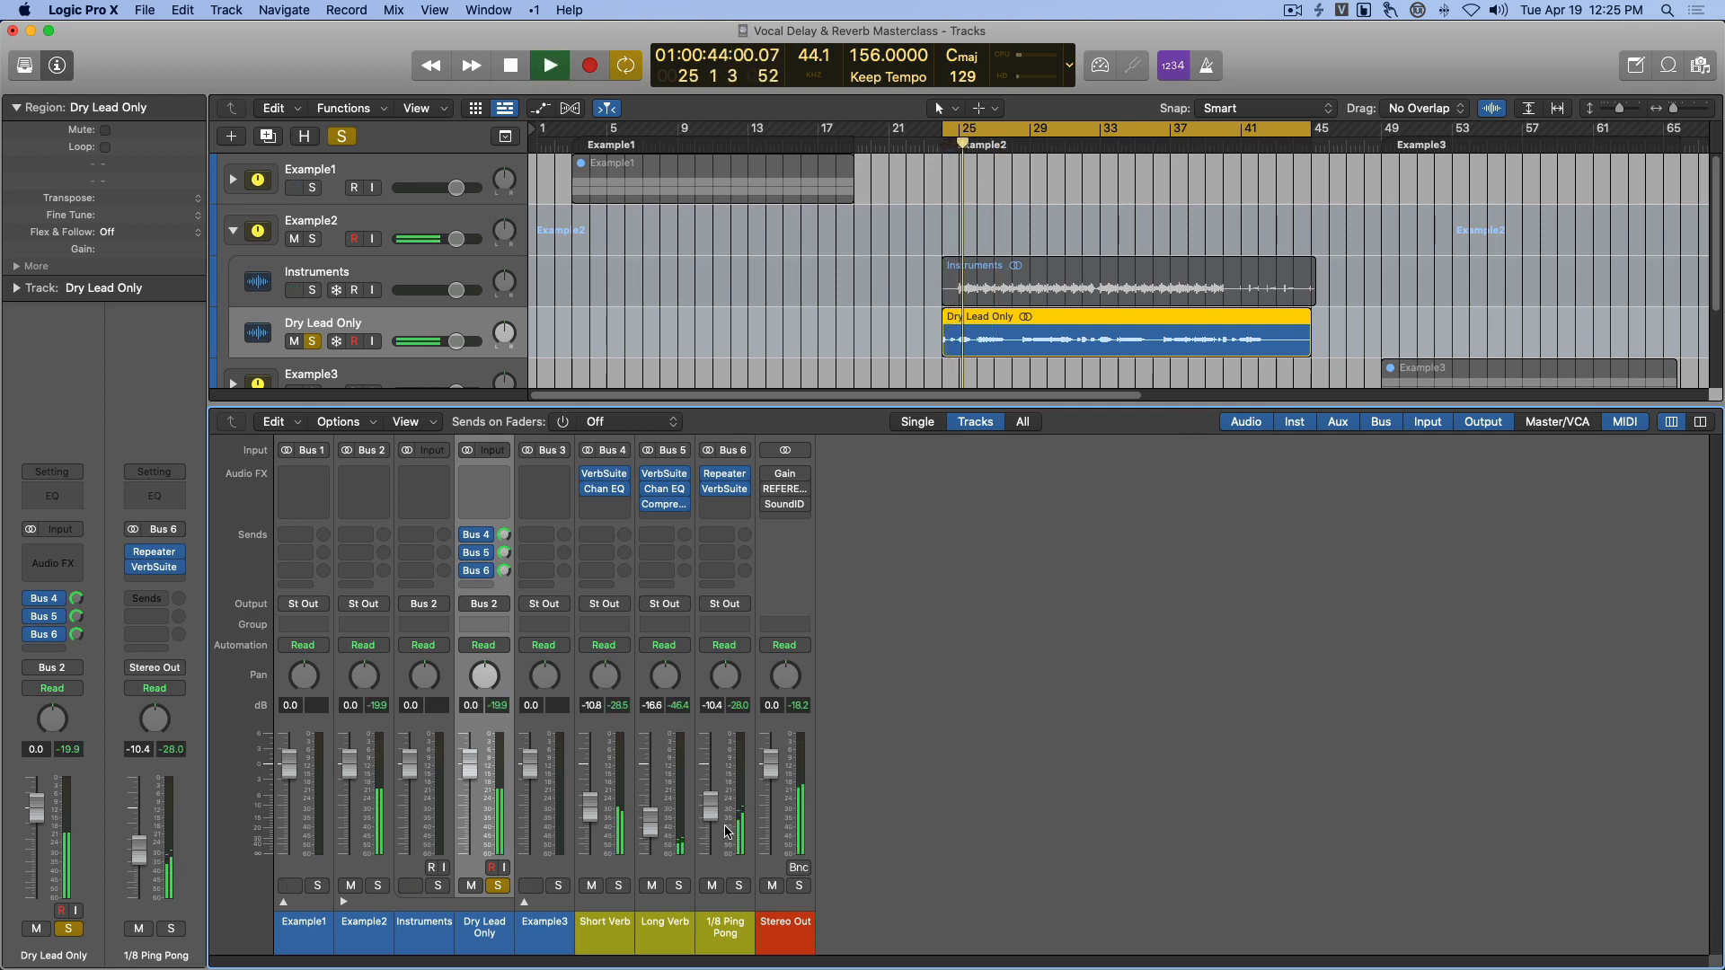
left_click_drag(710, 807, 710, 800)
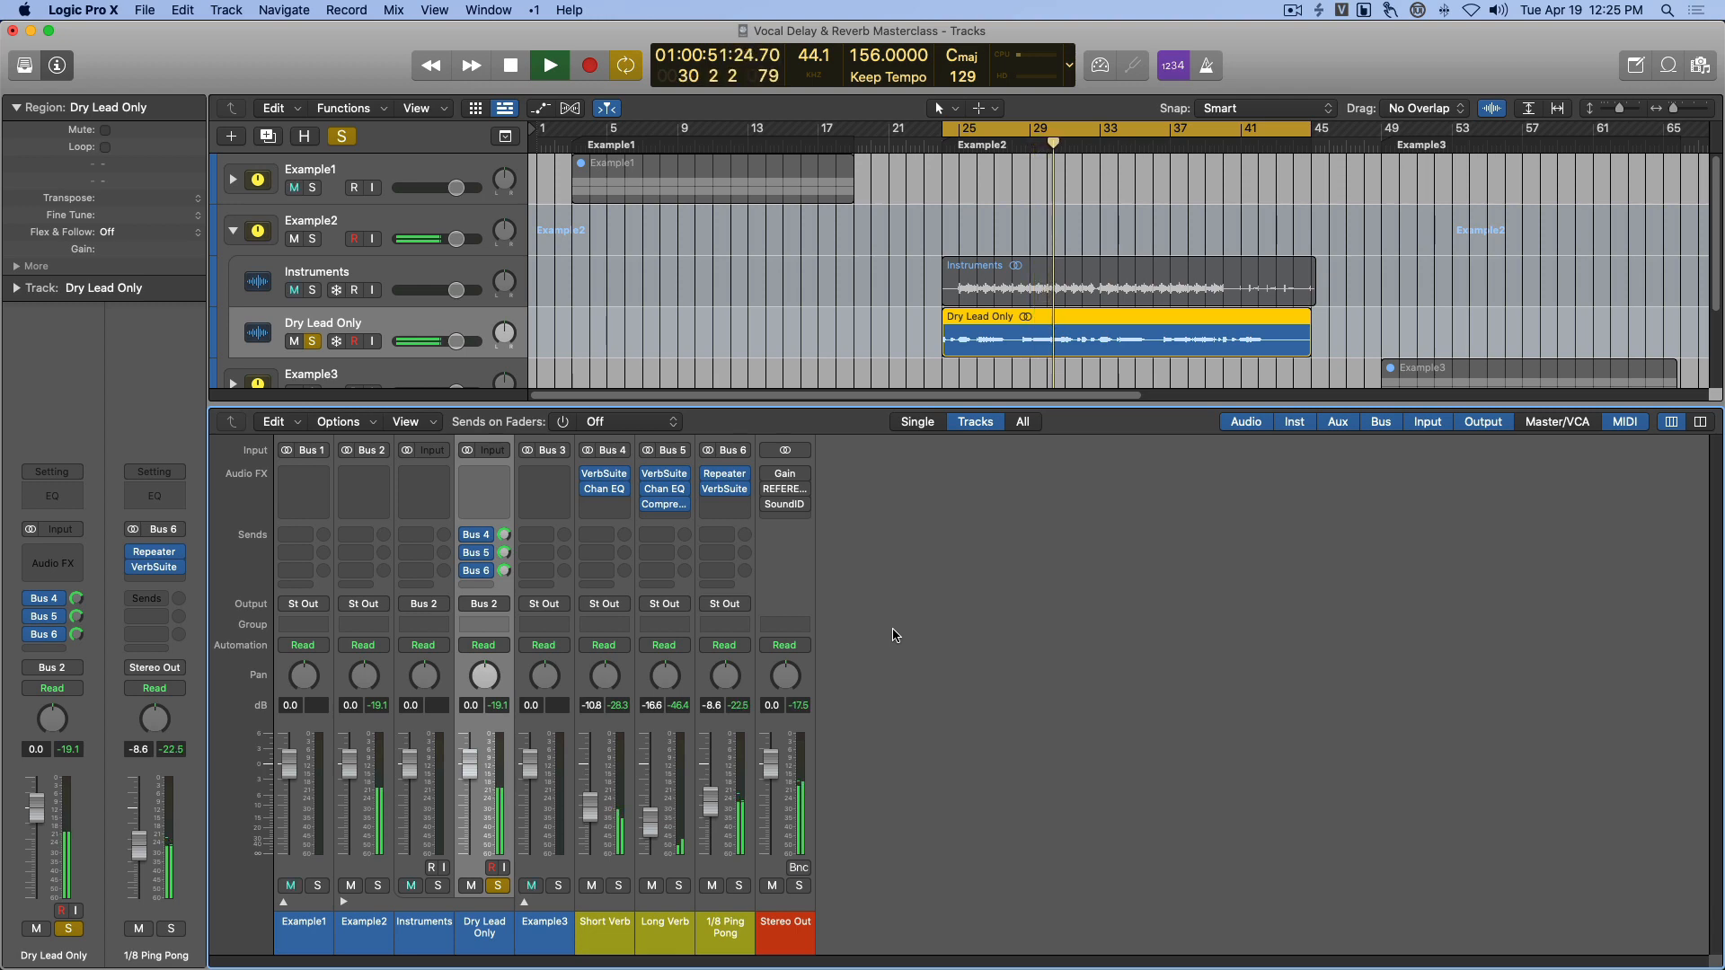
key("space")
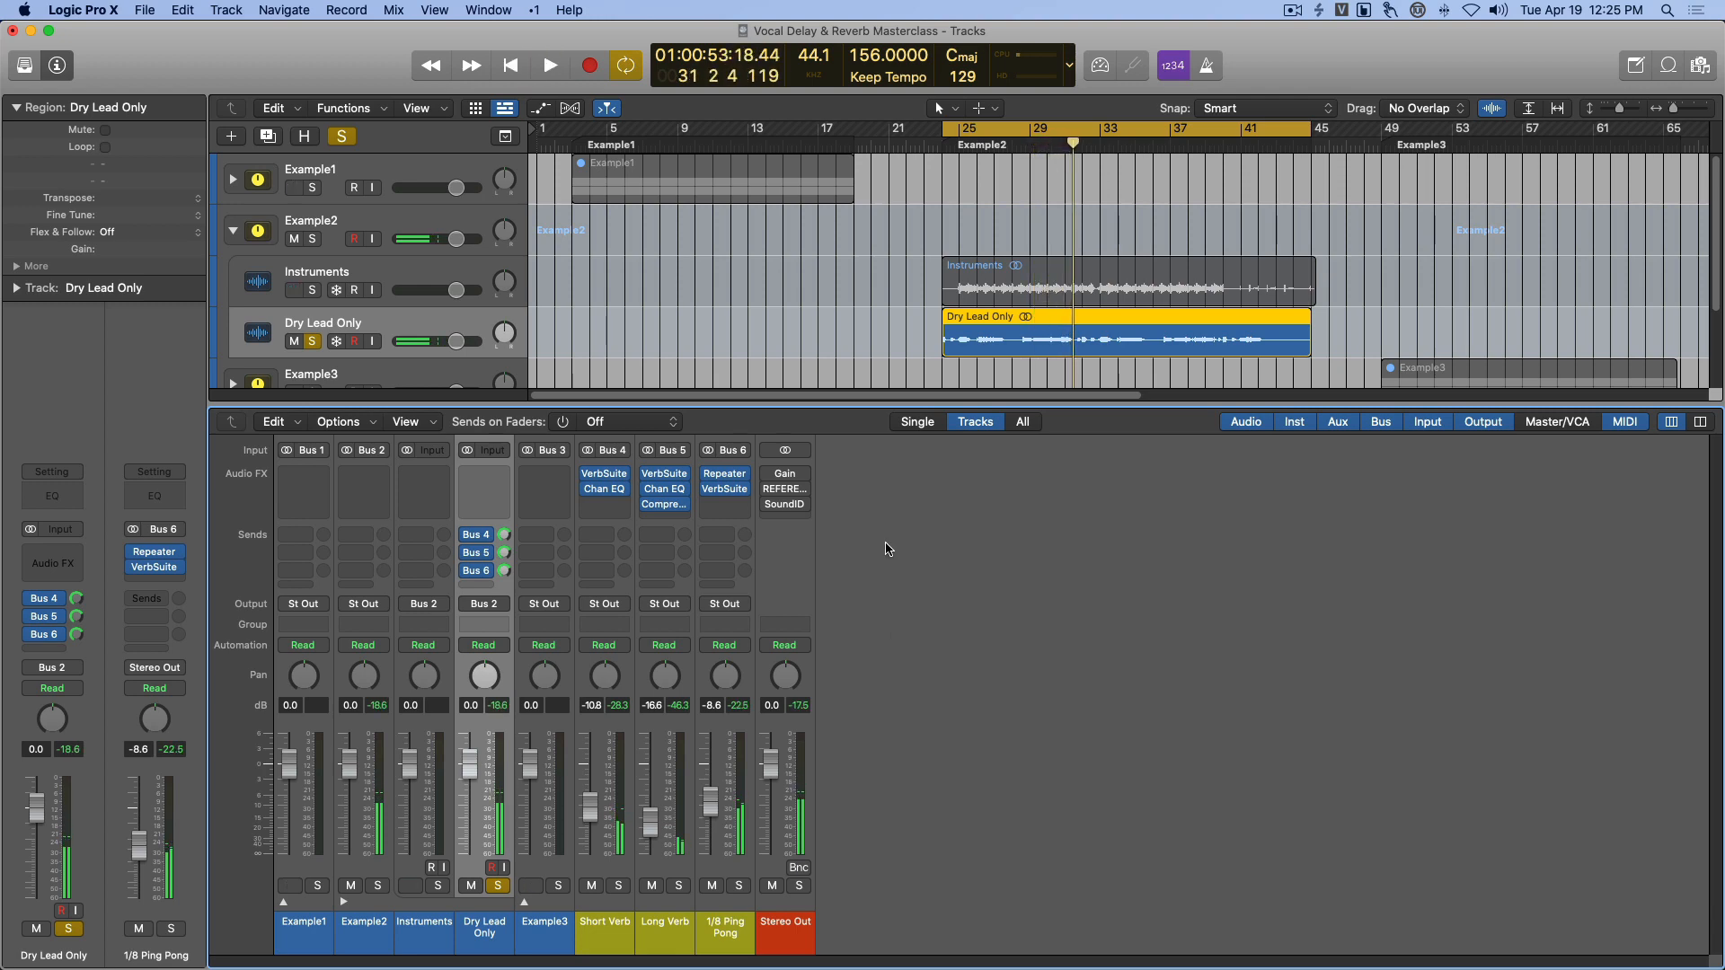
Insert a Channel EQ after VerbSuite on the 1/8 Ping Pong channel and raise its low-cut frequency to about 410 Hz during playback.
left_click(724, 503)
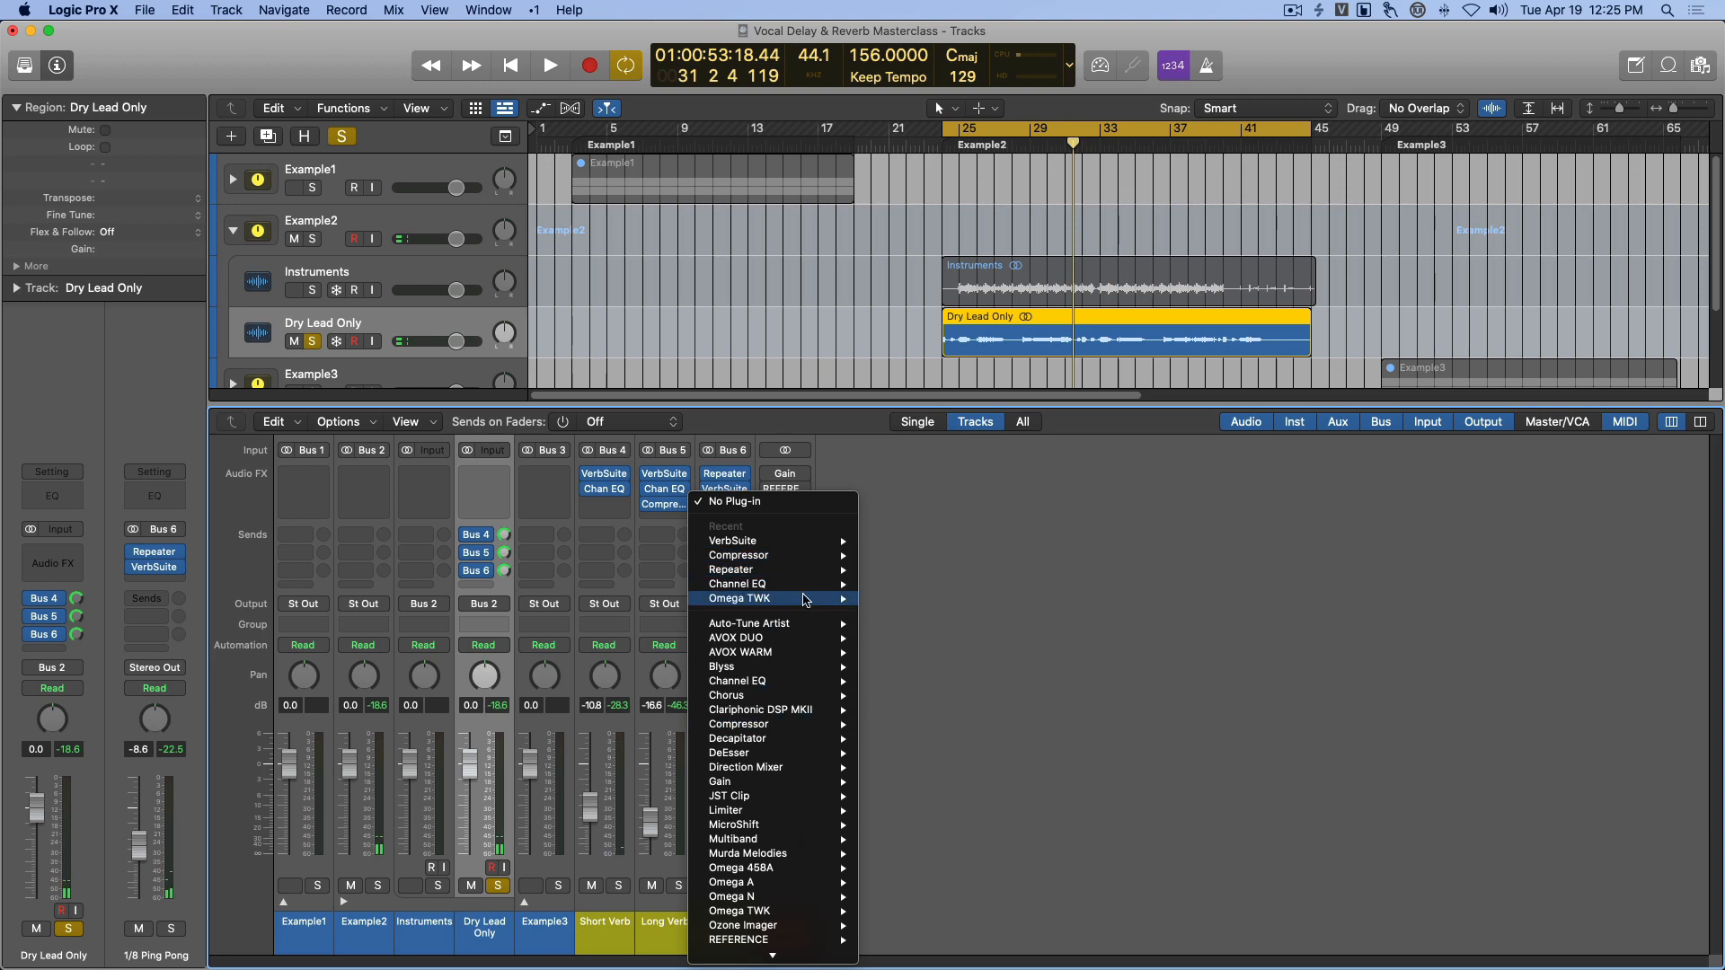
left_click(877, 586)
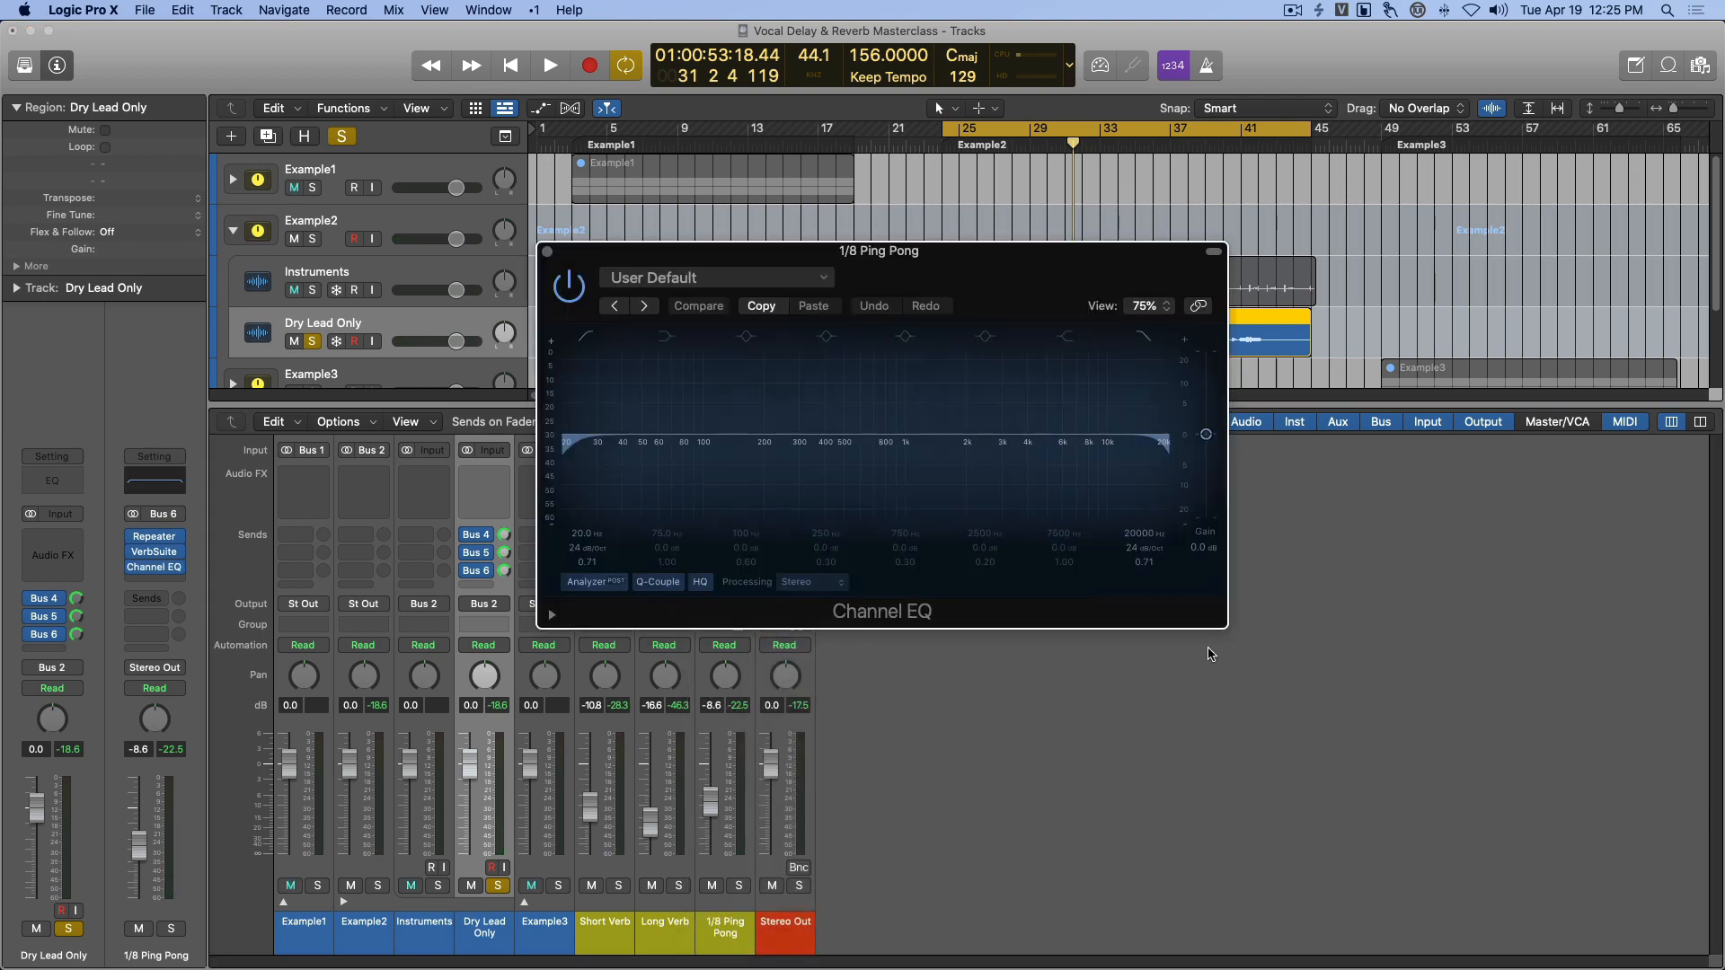
key("space")
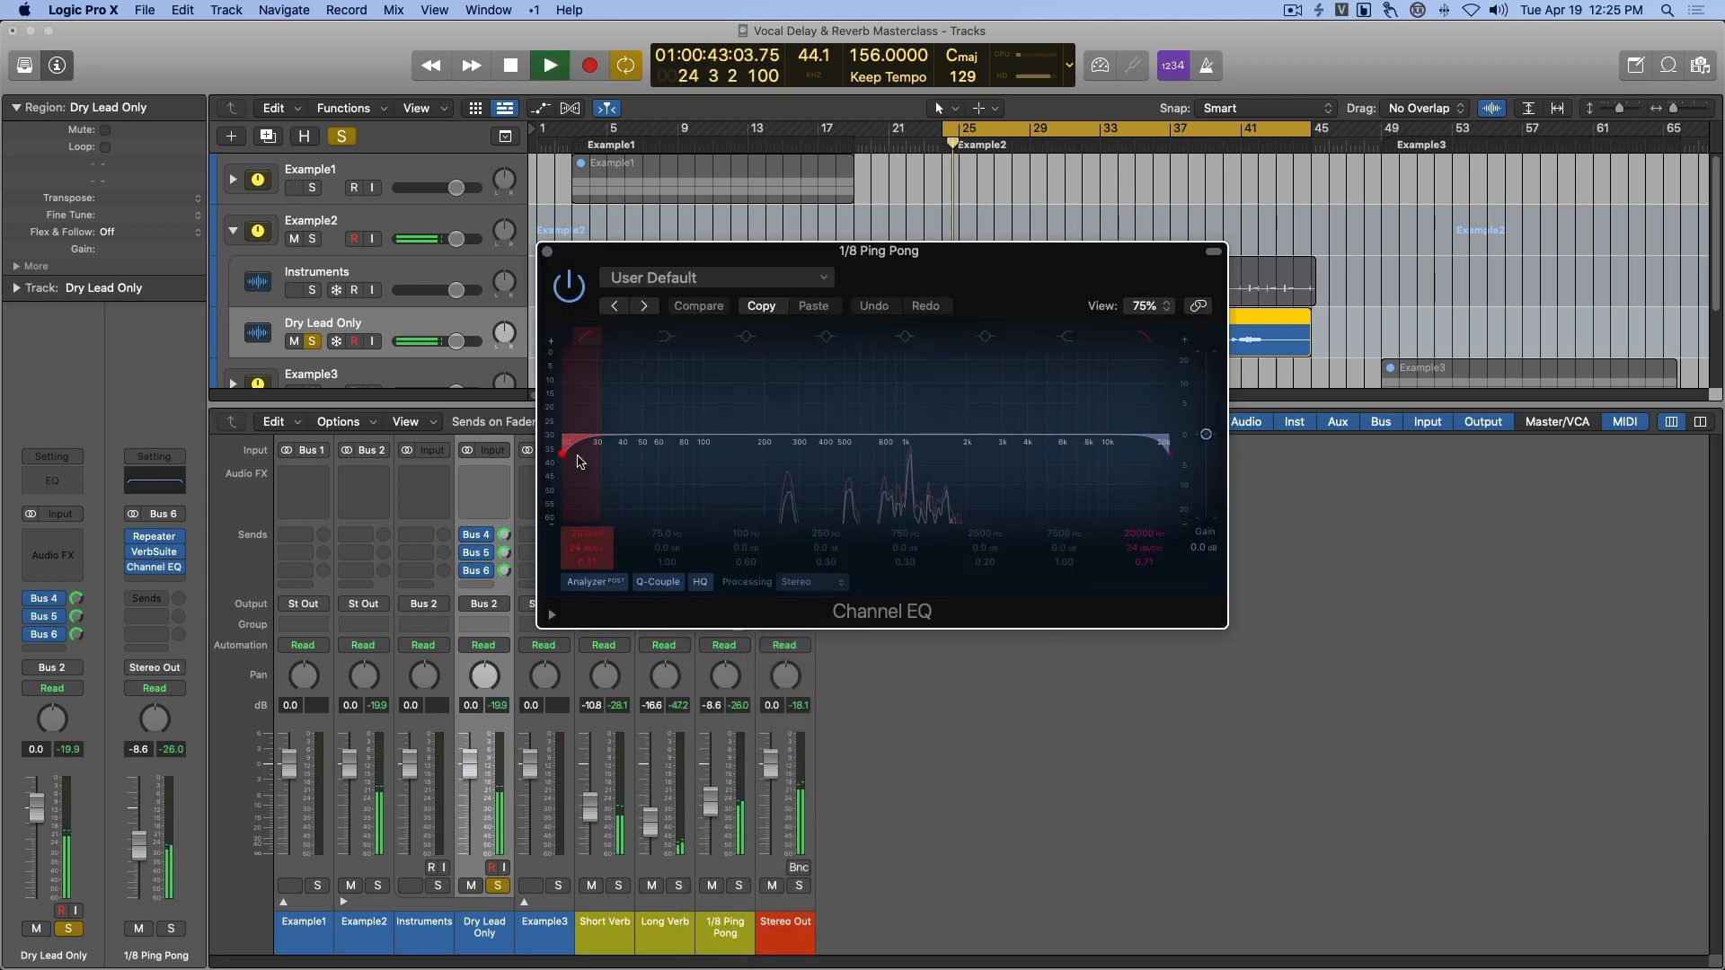
left_click_drag(578, 462, 805, 461)
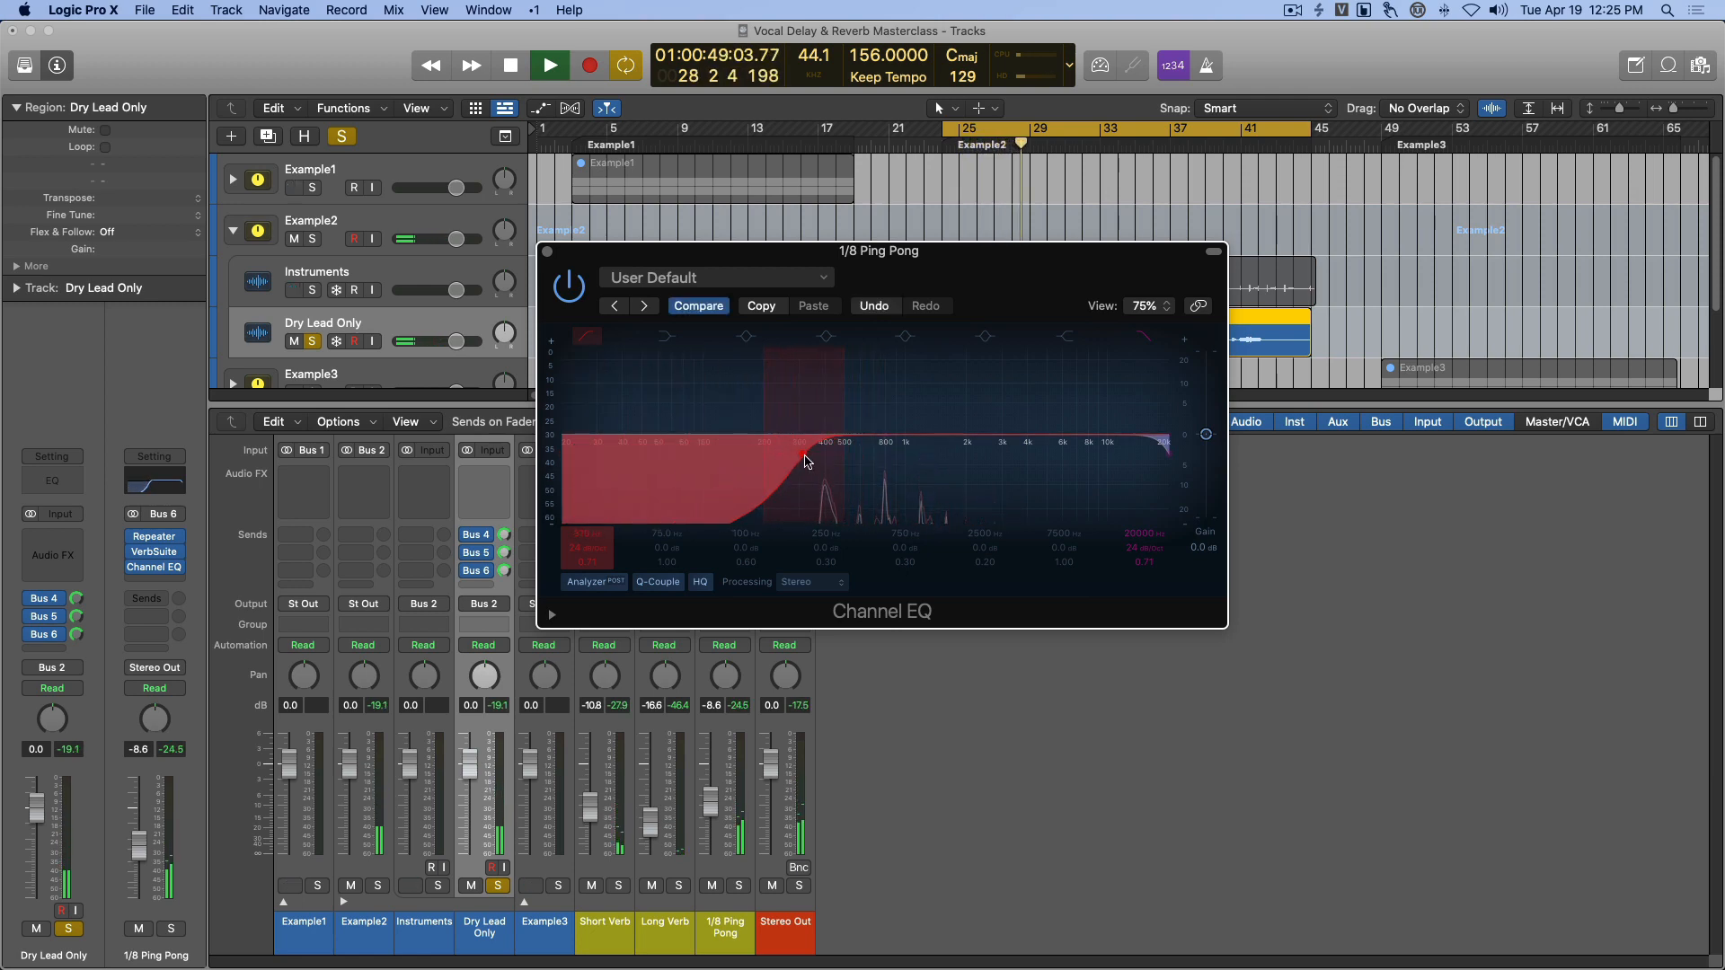
Try the Channel EQ's high cut at about 5850 Hz during playback and switch that band off.
left_click_drag(1165, 455, 1061, 454)
left_click(1144, 342)
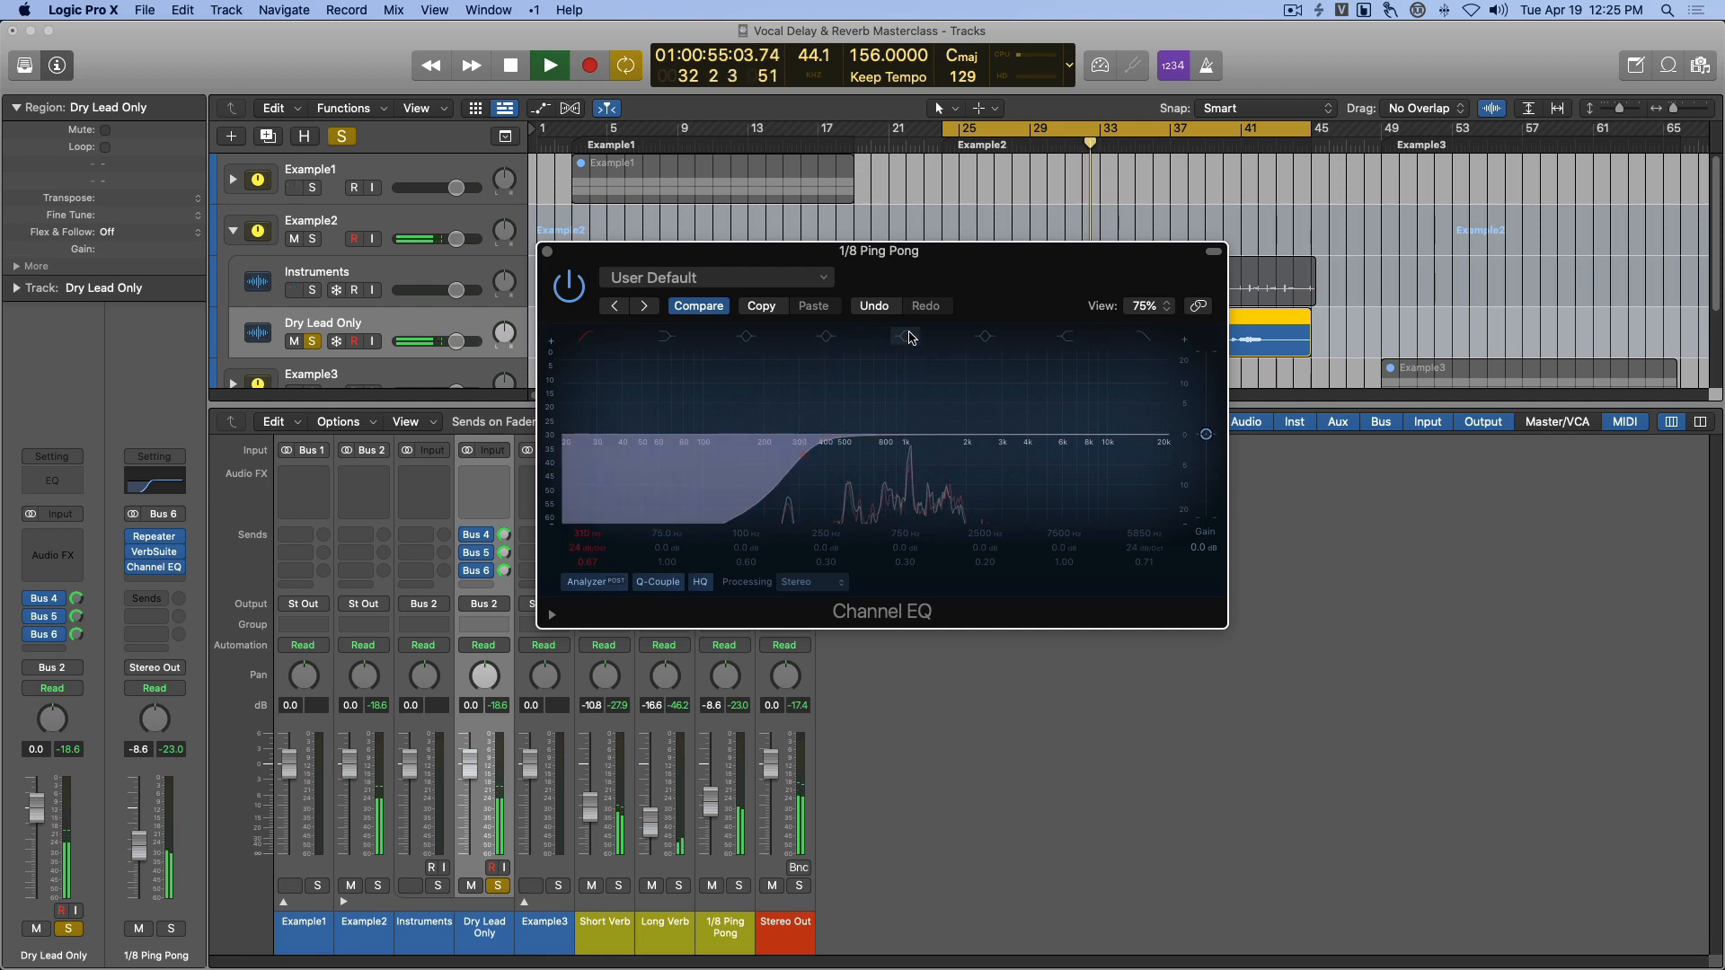
Enable a bell band in the 1/8 Ping Pong Channel EQ, cutting 4.0 dB at 1050 Hz with Q 0.71.
left_click(905, 338)
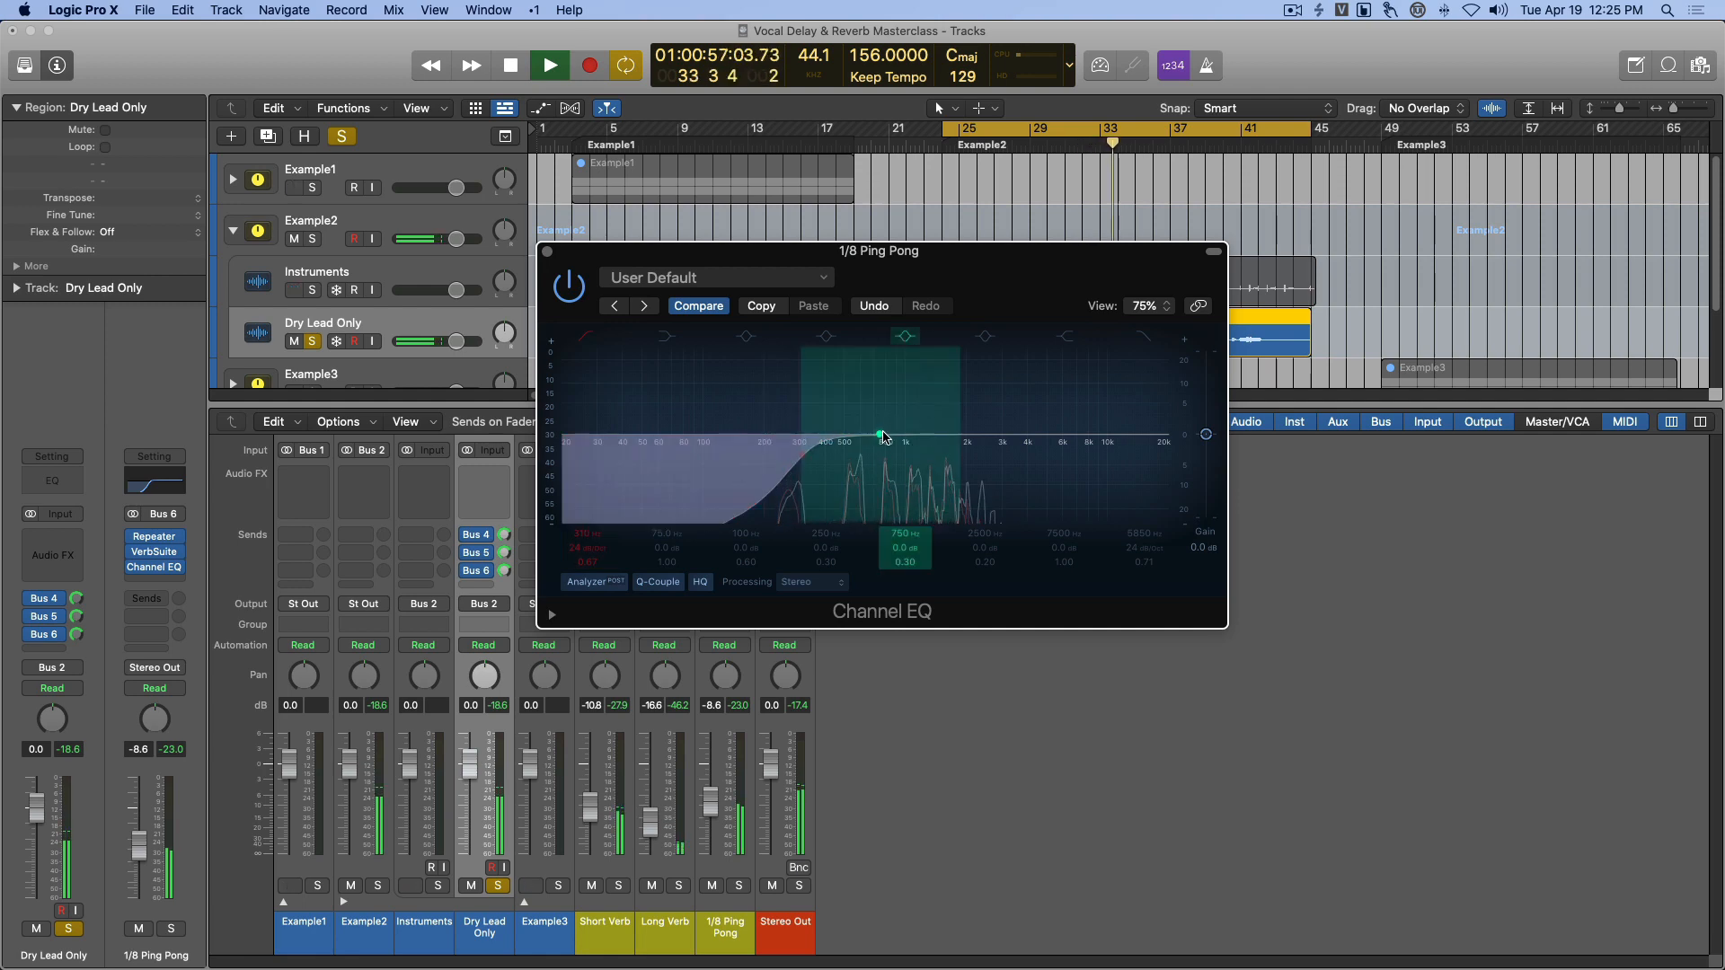
left_click_drag(882, 436, 912, 461)
left_click_drag(974, 413, 964, 415)
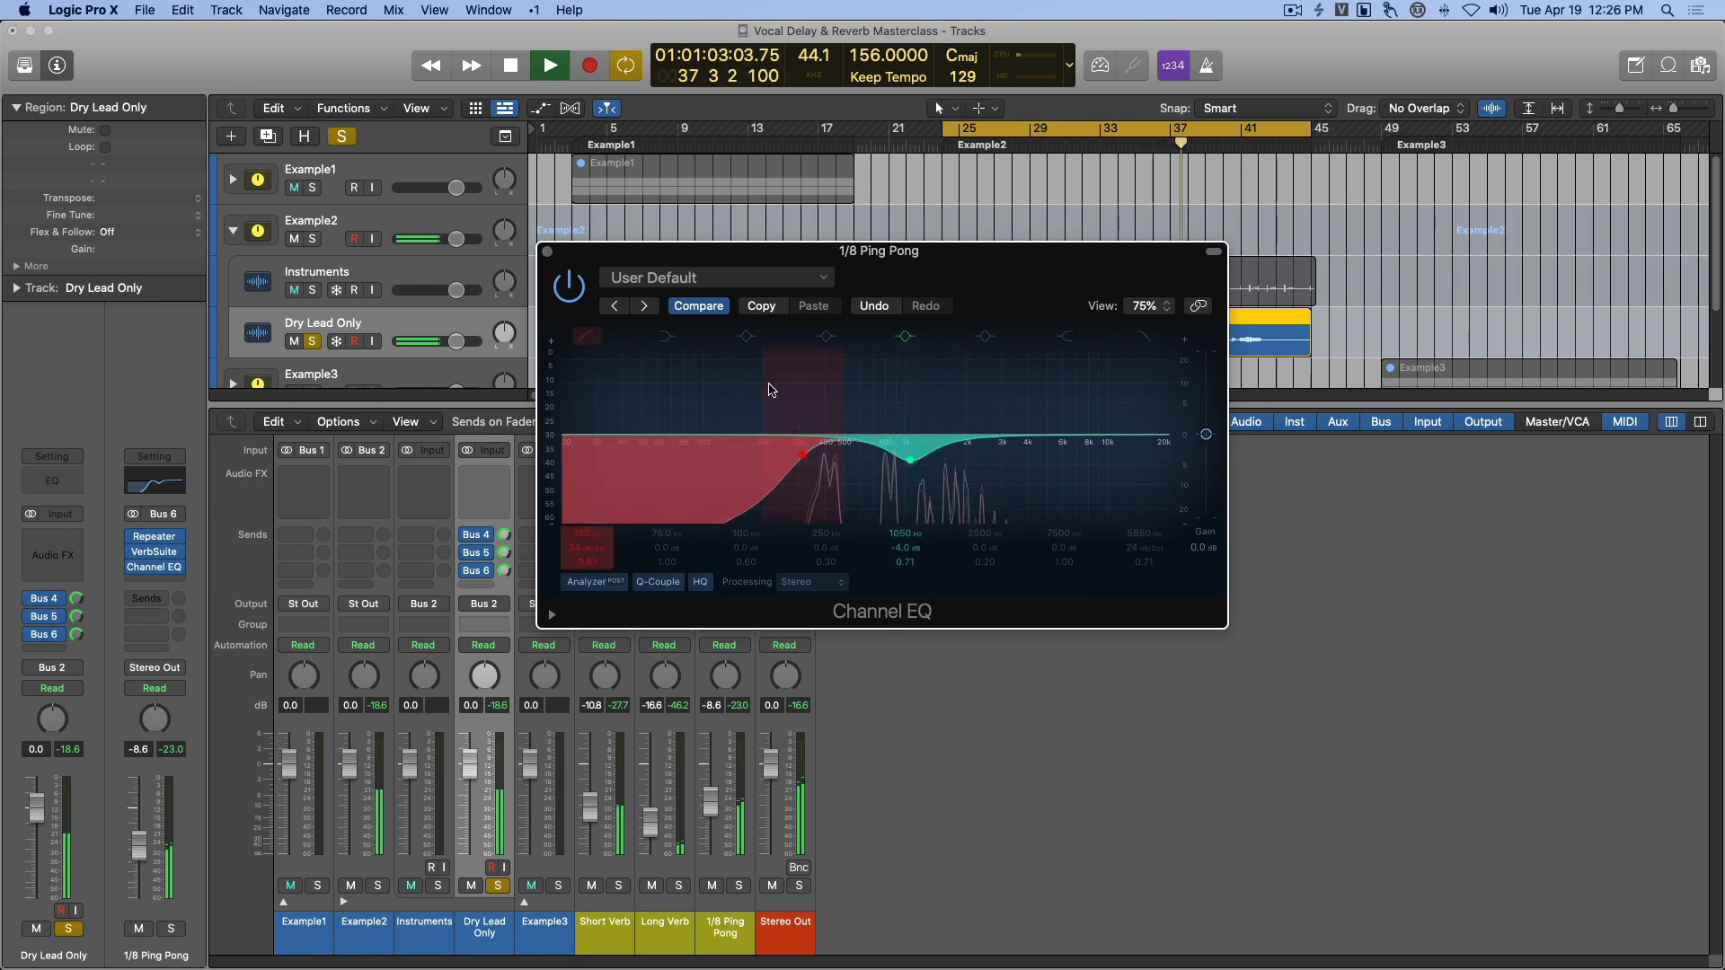
Lower the Channel EQ's low cut to 310 Hz and cut 5.4 dB at 520 Hz with Q 1.50.
left_click_drag(786, 436, 849, 463)
left_click_drag(886, 401, 893, 402)
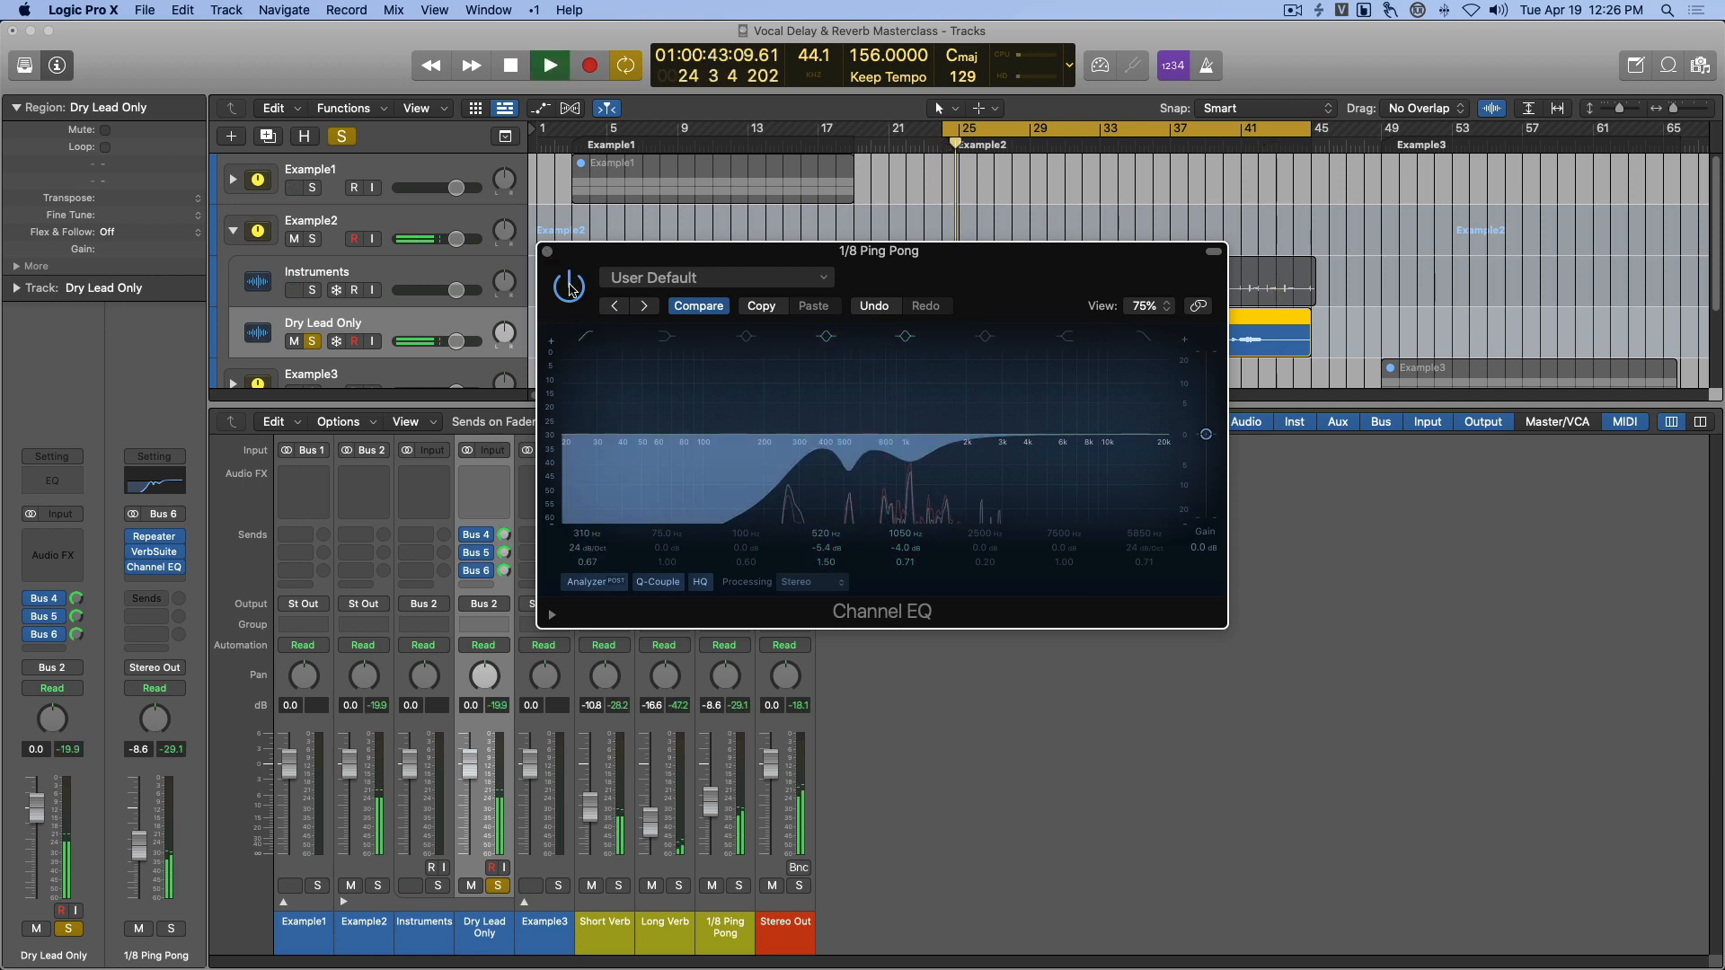
Compare the delay with the Channel EQ bypassed and active, leaving it active, close the EQ and stop playback.
left_click(569, 287)
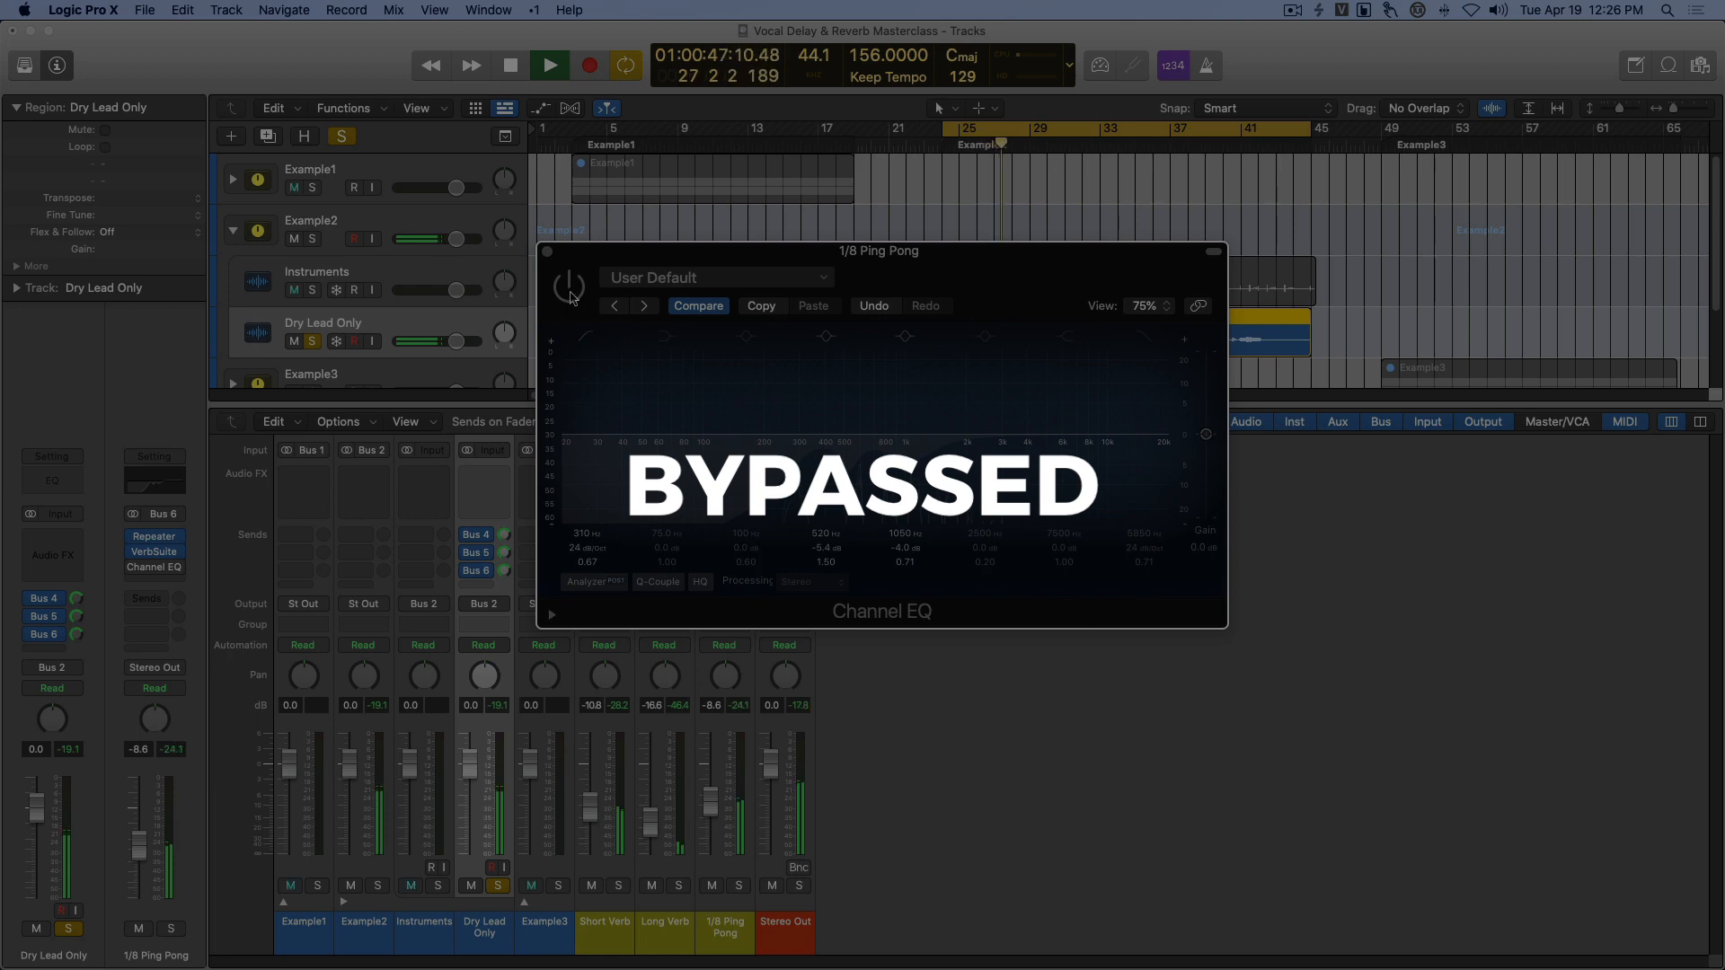
left_click(570, 289)
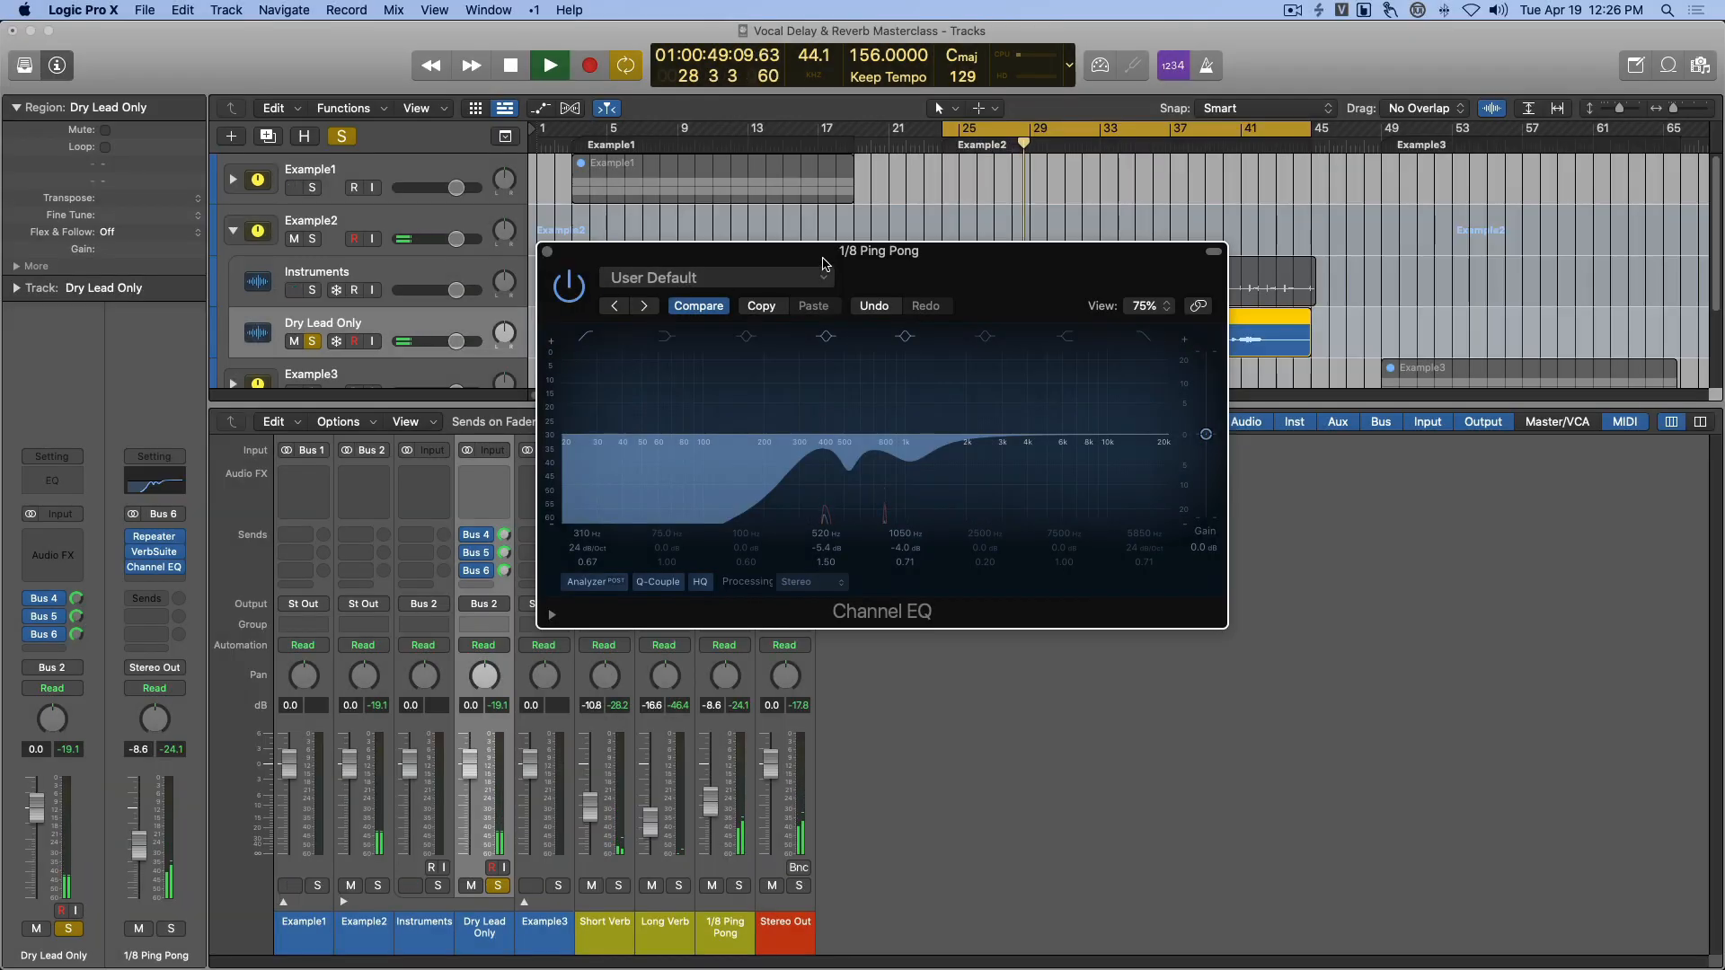
left_click_drag(543, 244, 923, 373)
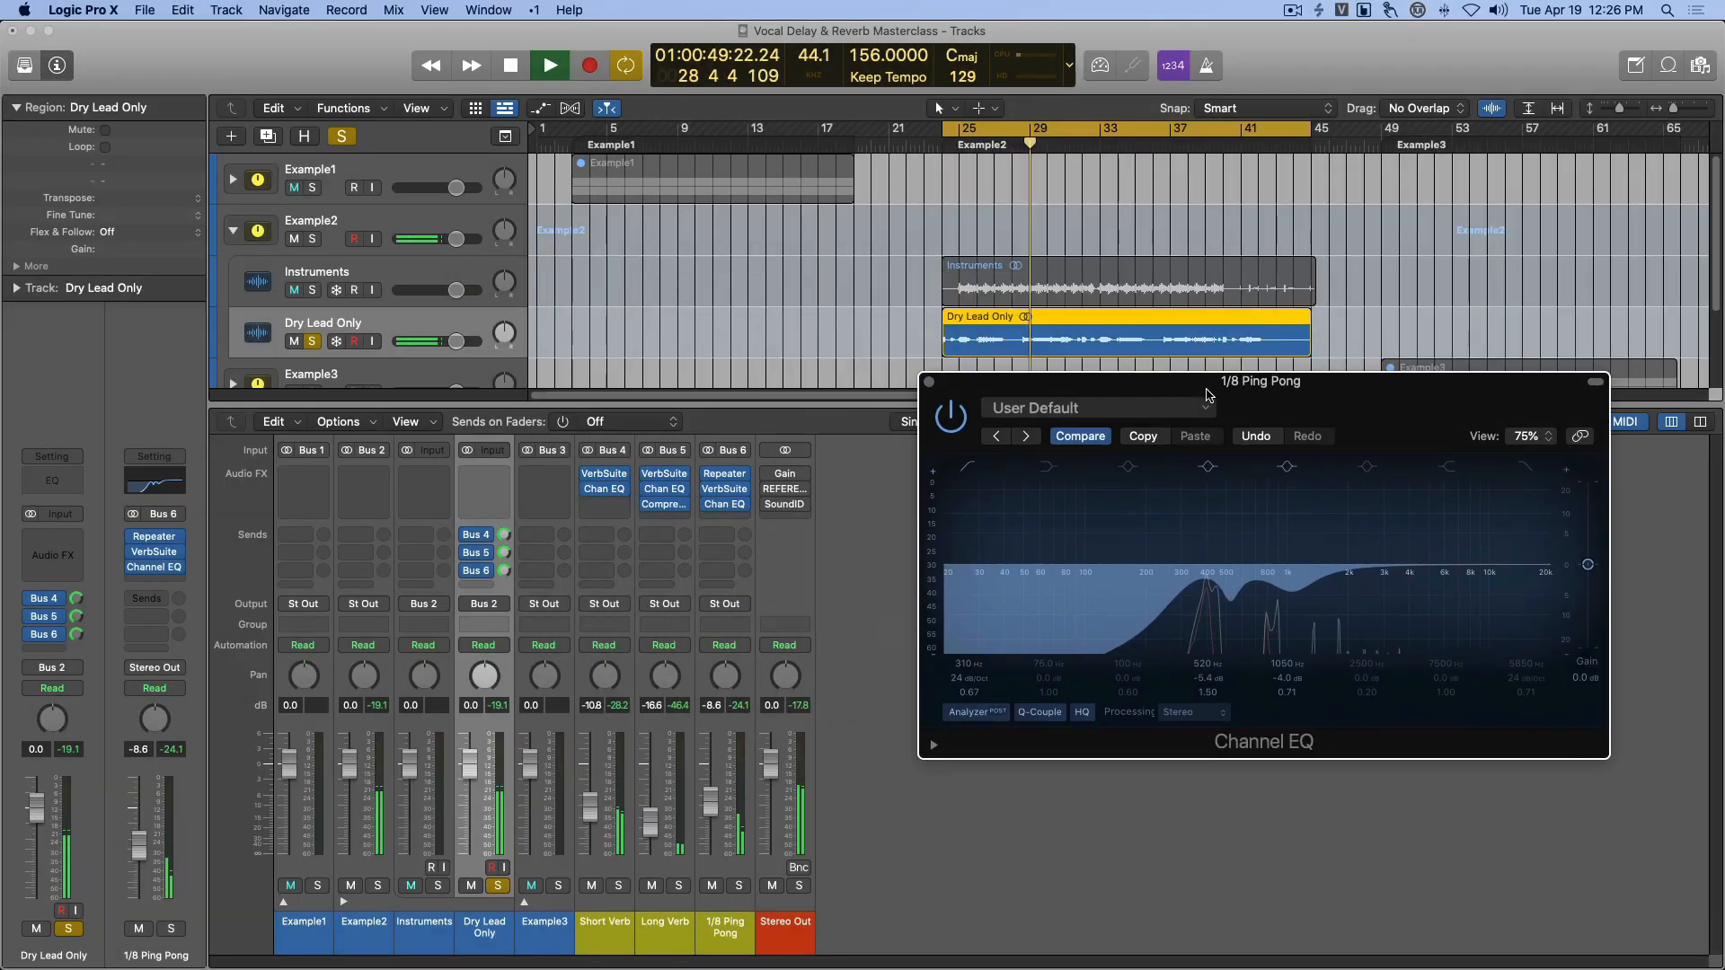
left_click(930, 384)
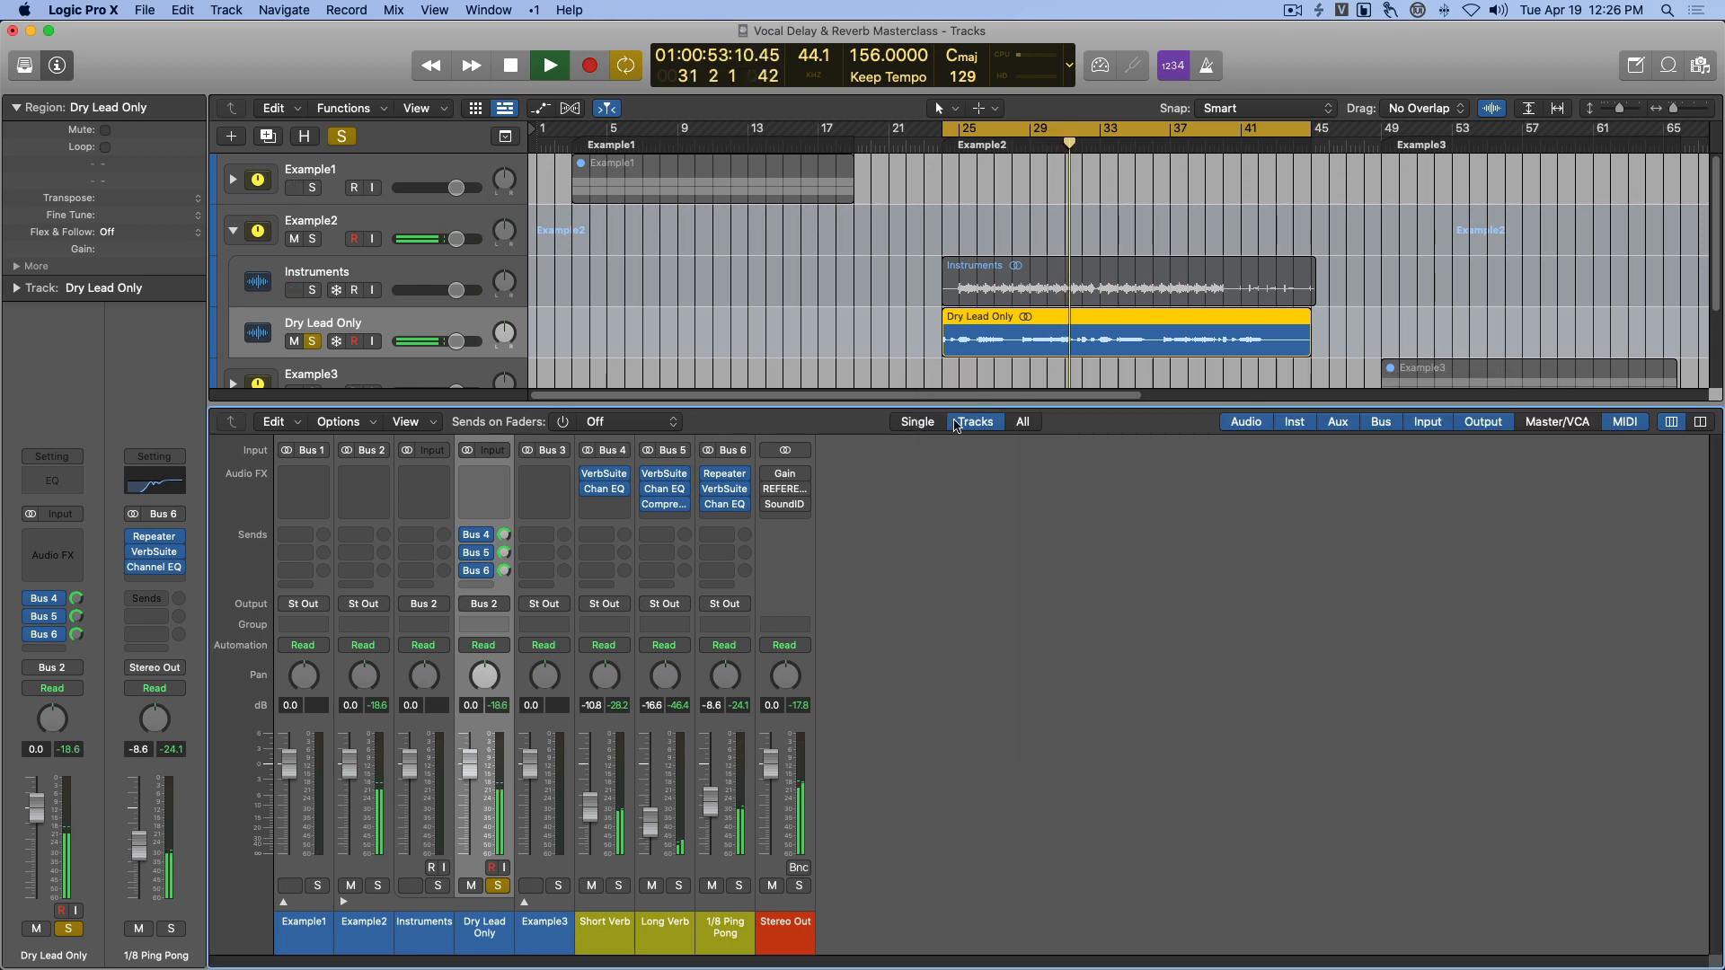
key("space")
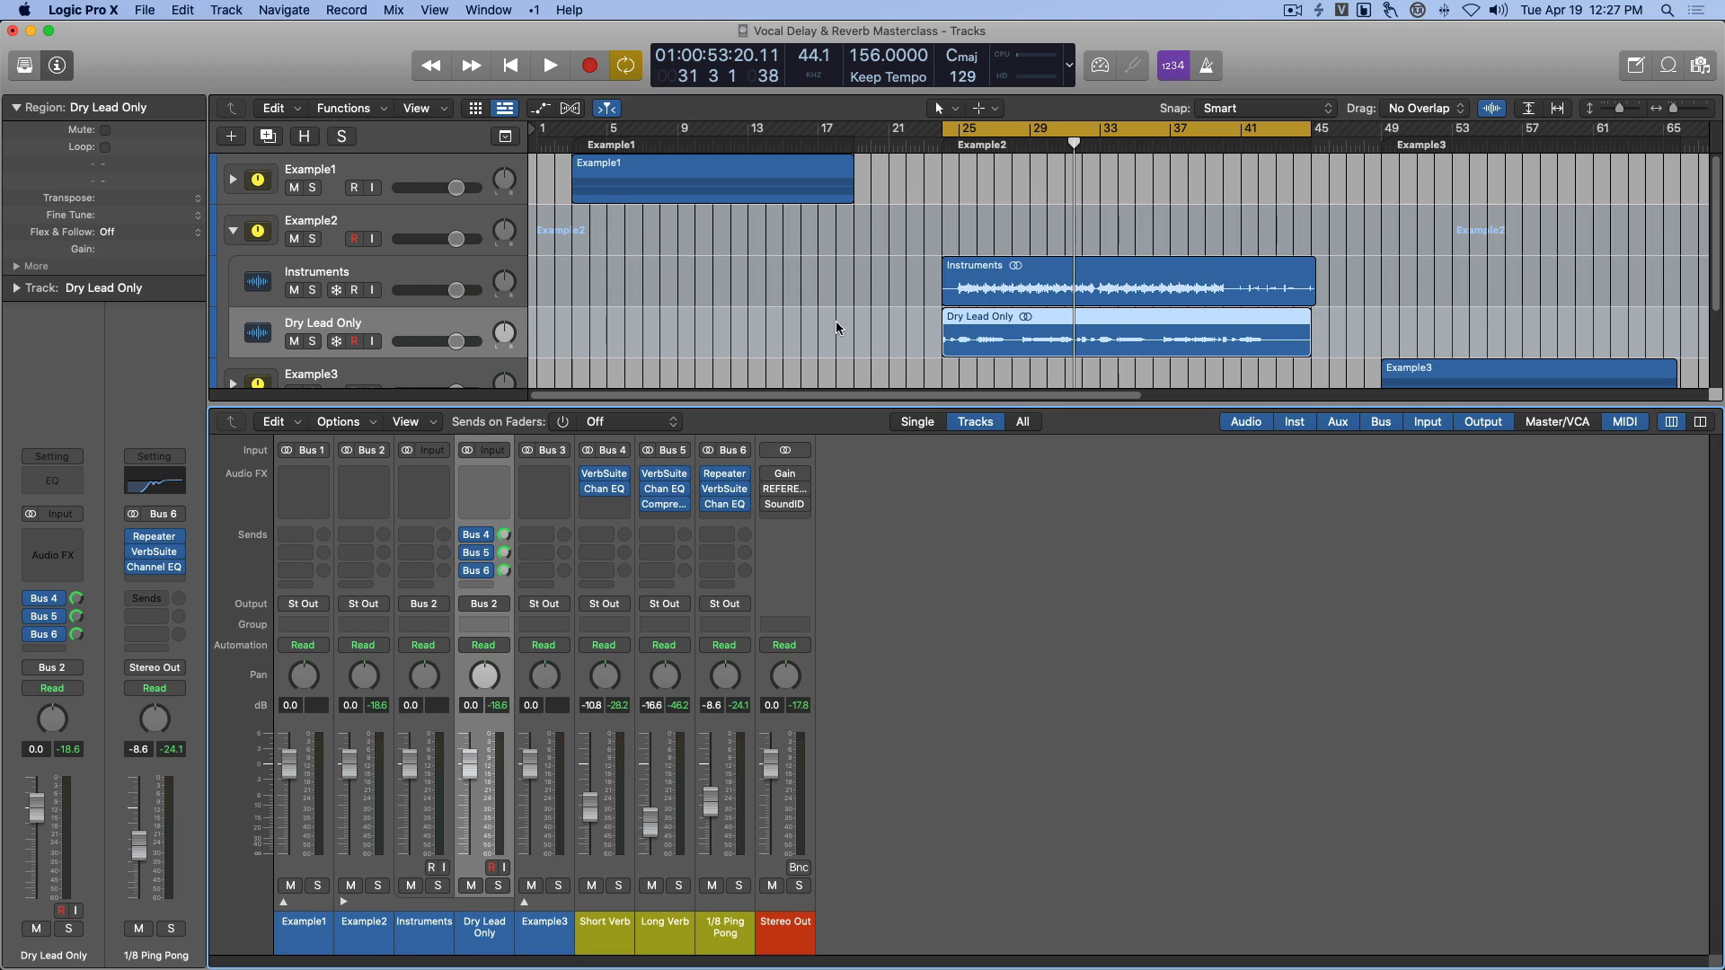
scroll(907, 338, "right", 5)
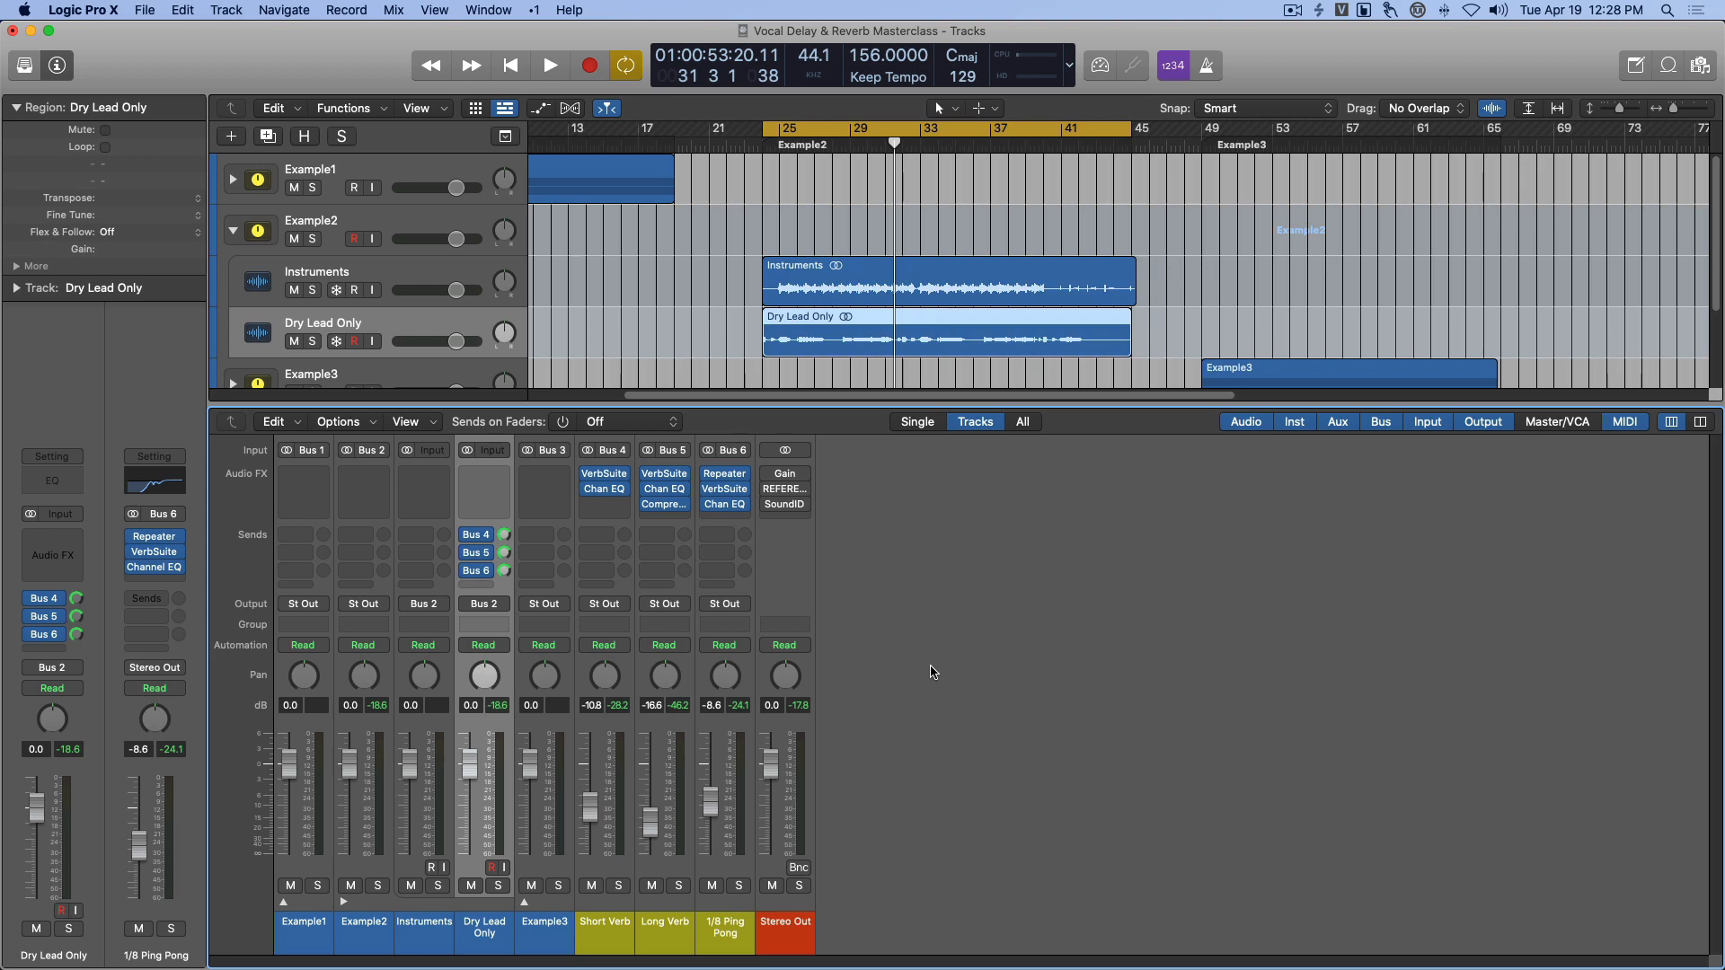
left_click(491, 482)
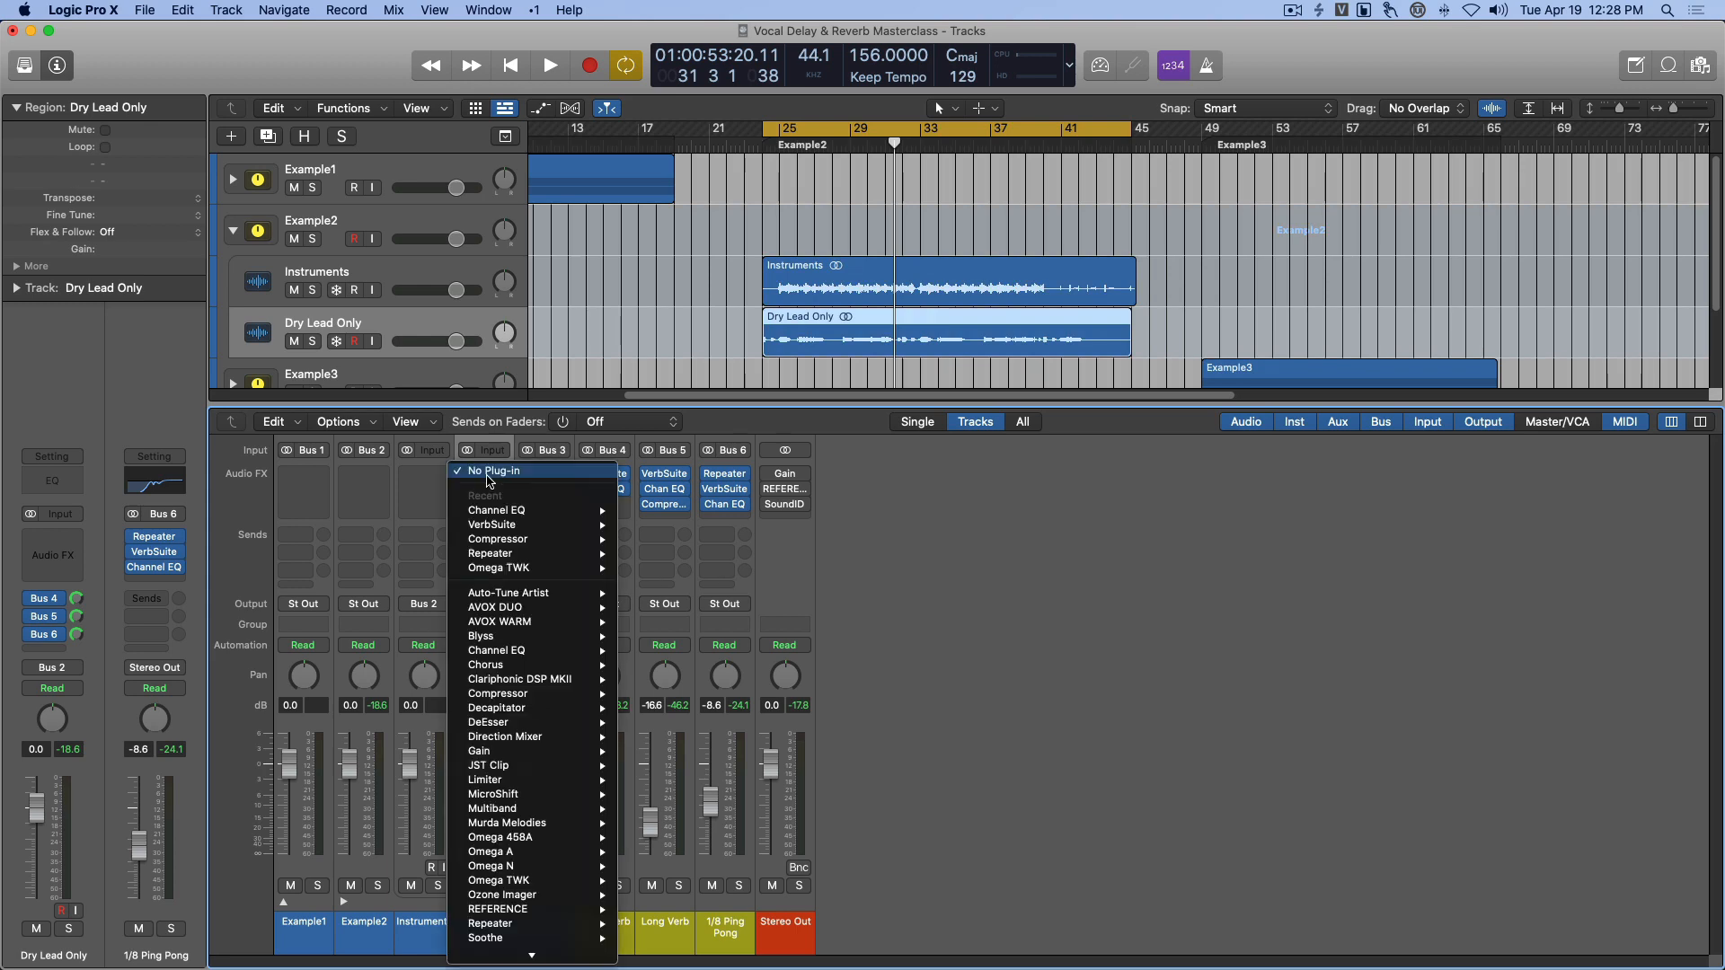
left_click(978, 553)
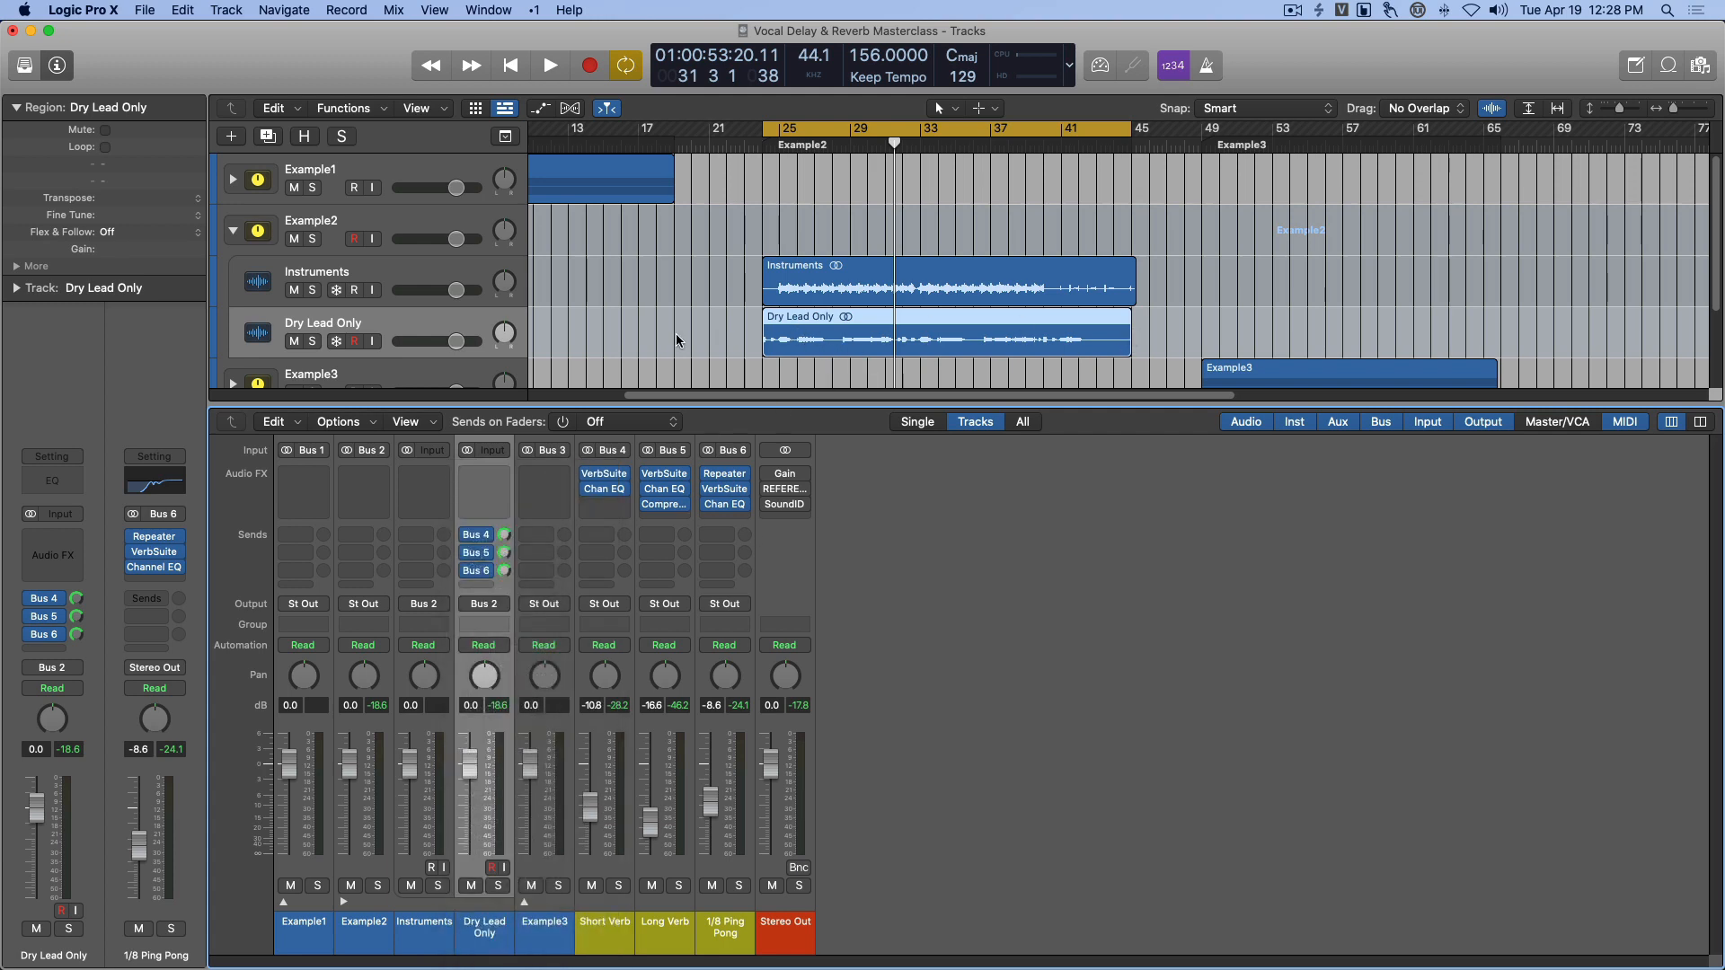
left_click(481, 585)
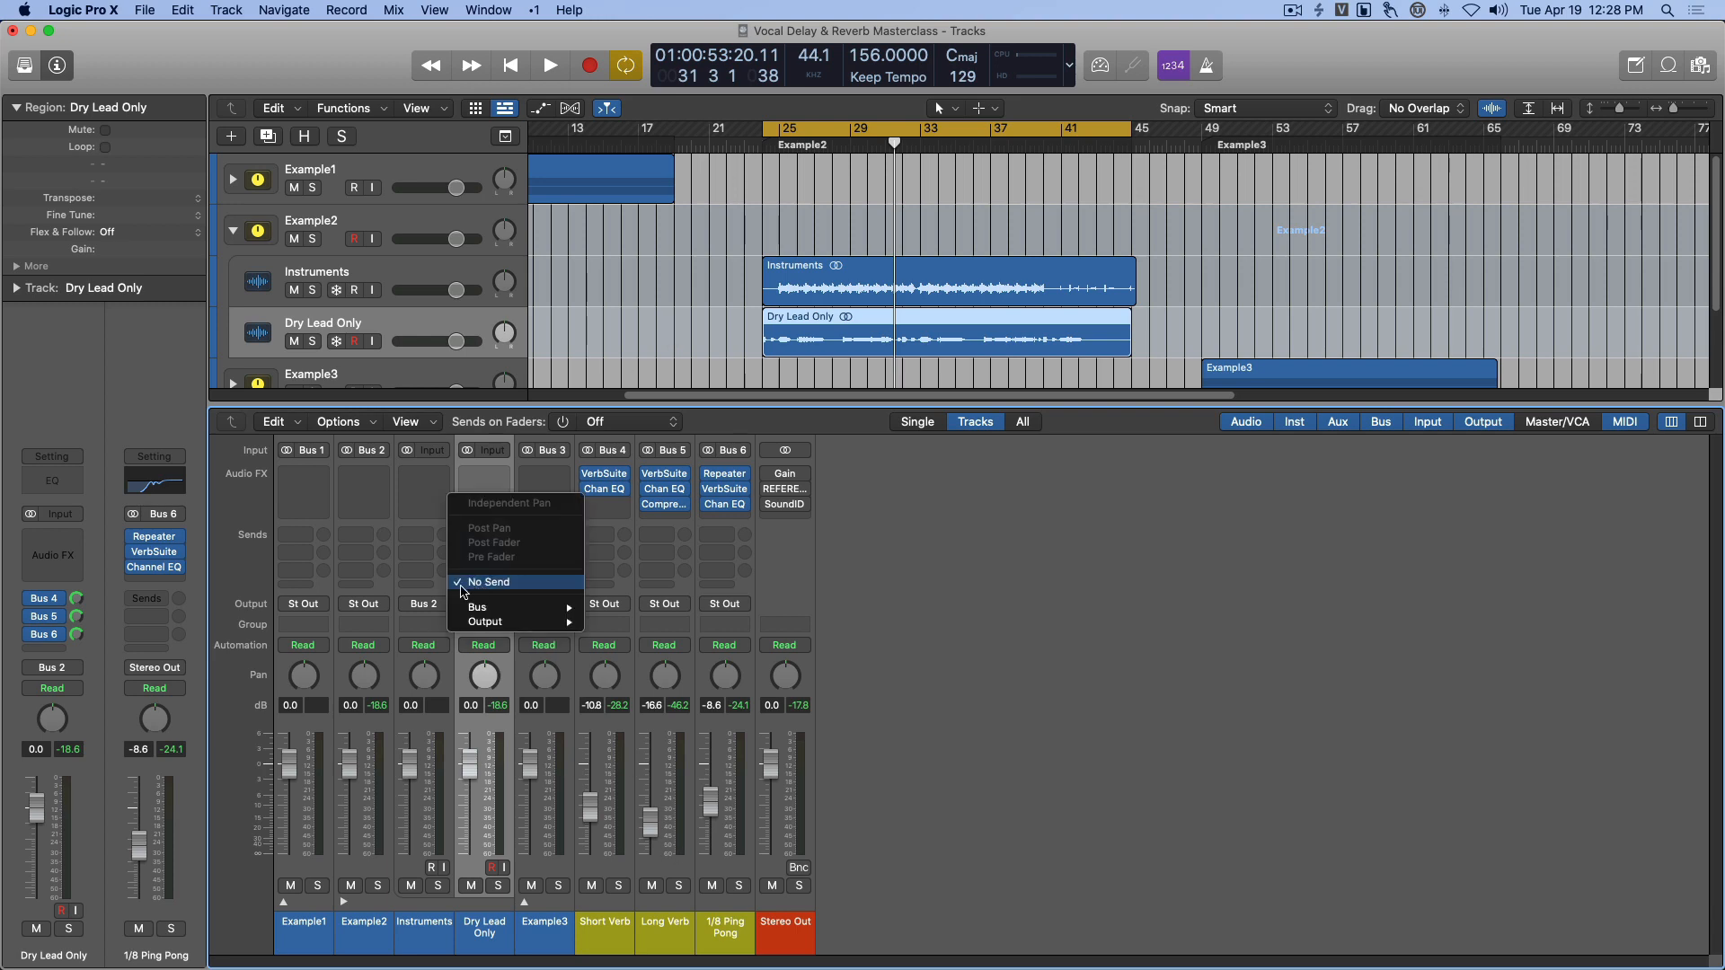
left_click(407, 534)
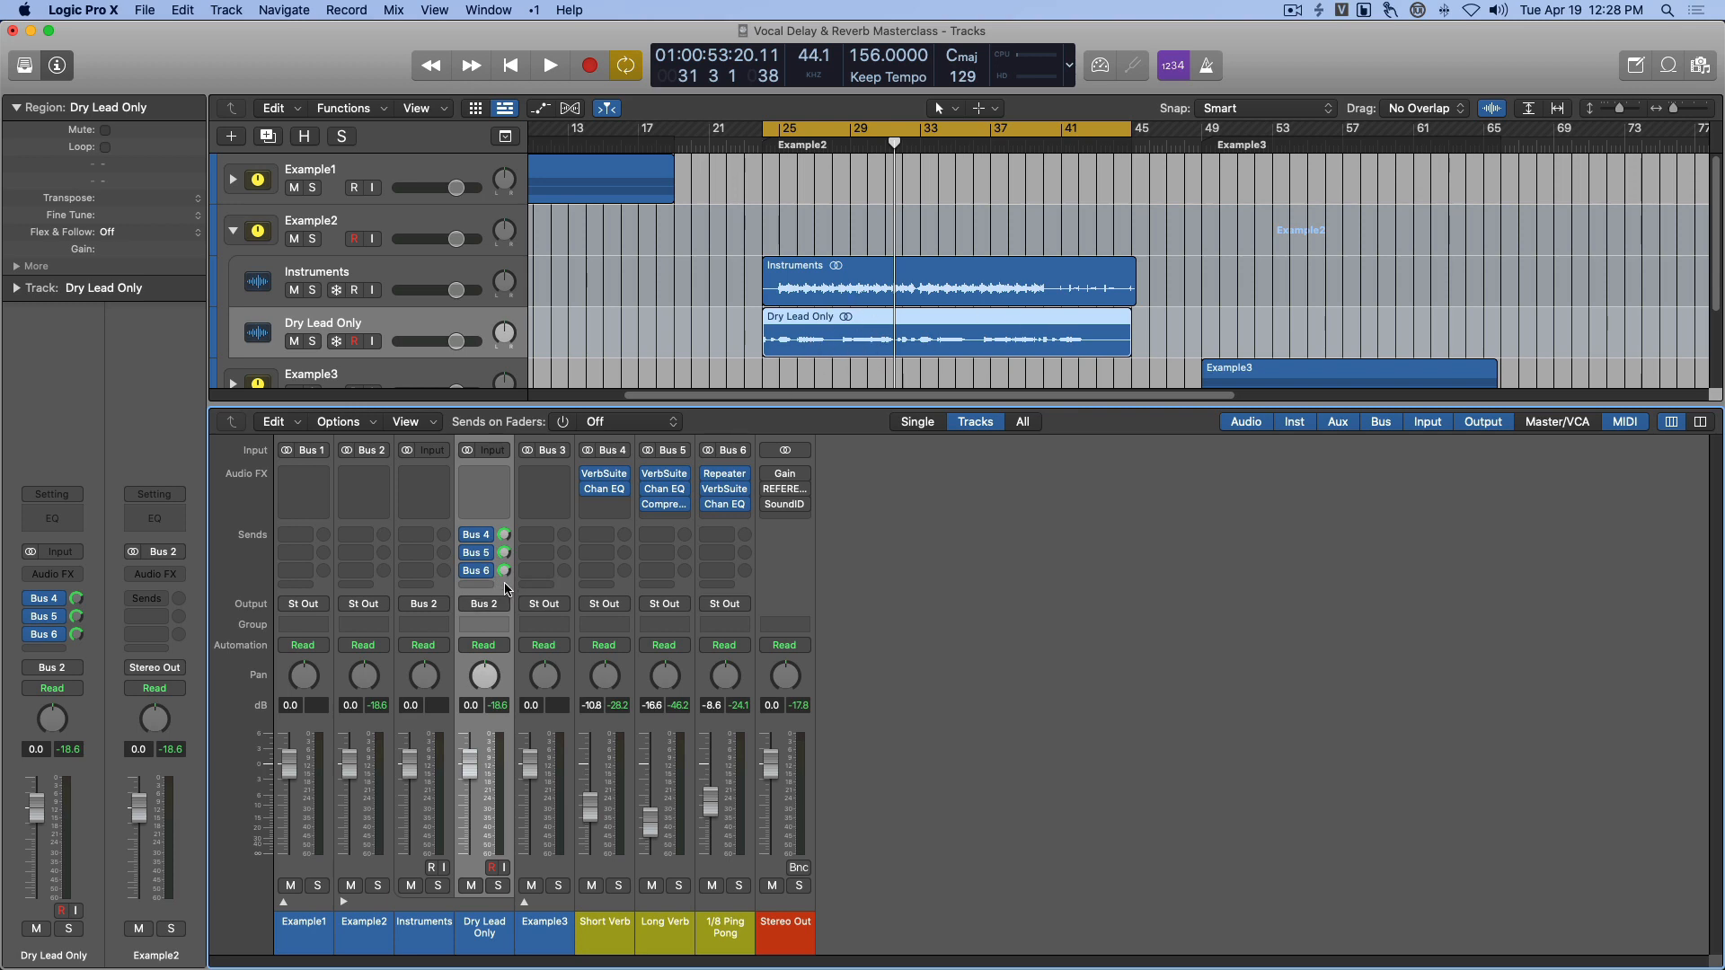
Create a new audio track below Dry Lead Only with duplicate settings and hide the mixer.
left_click(394, 320)
key("super+d")
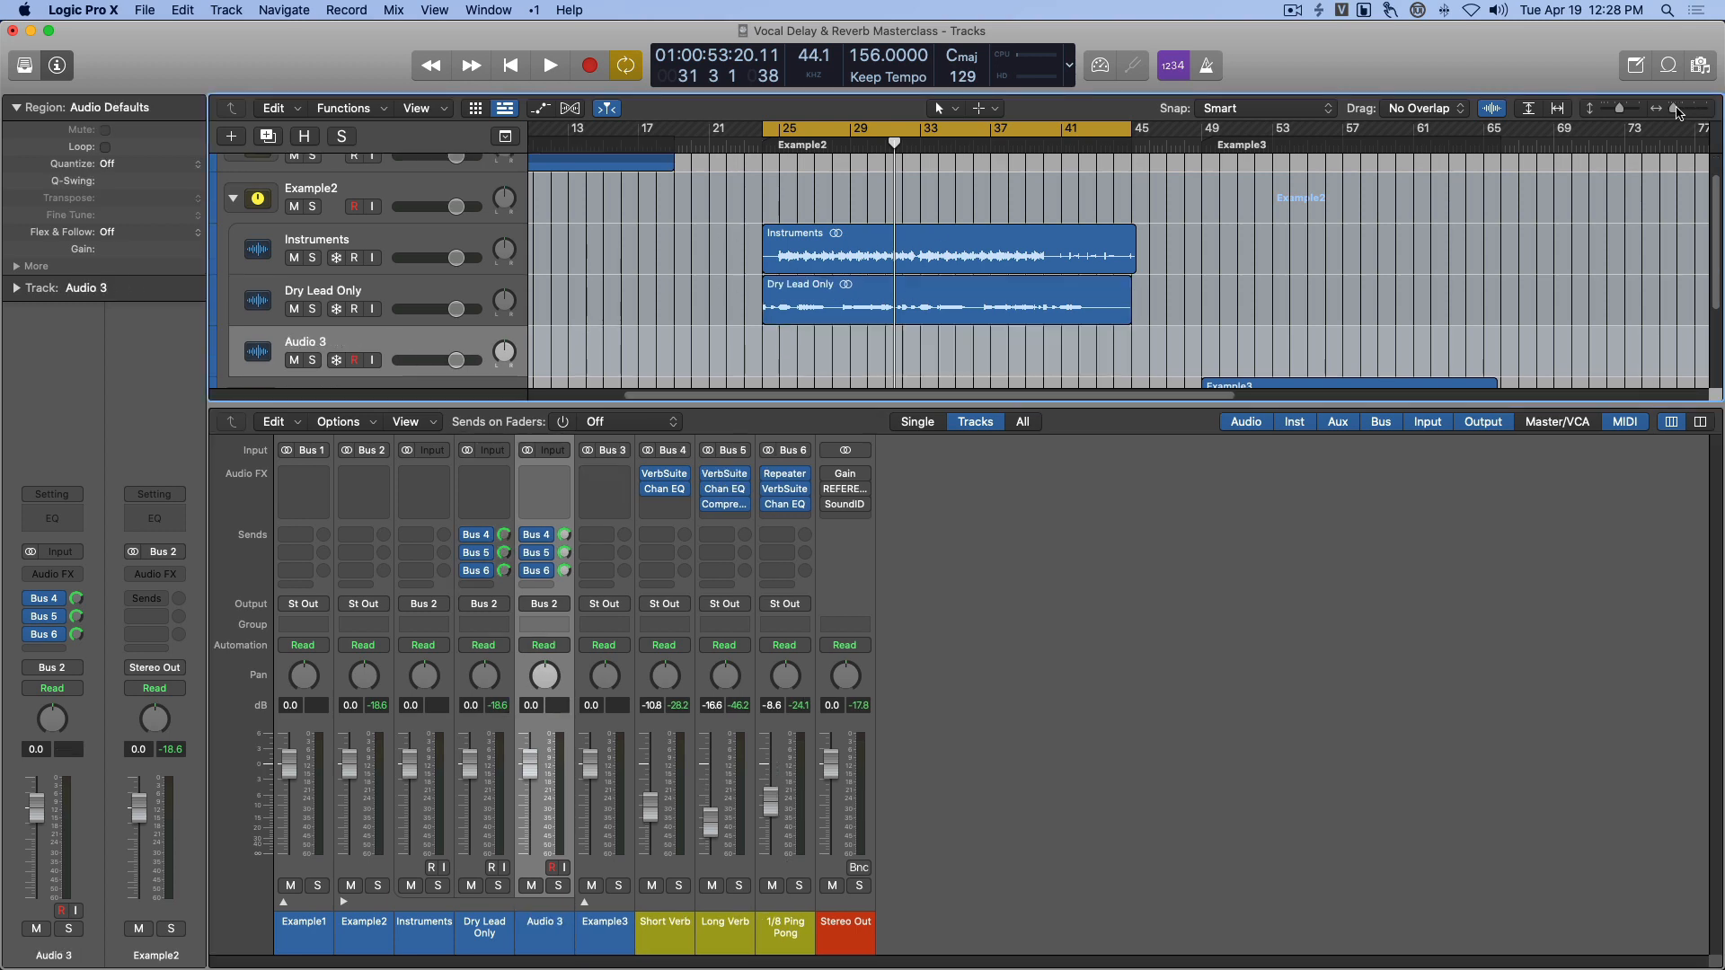
left_click_drag(1675, 109, 1638, 112)
scroll(1259, 316, "left", 5)
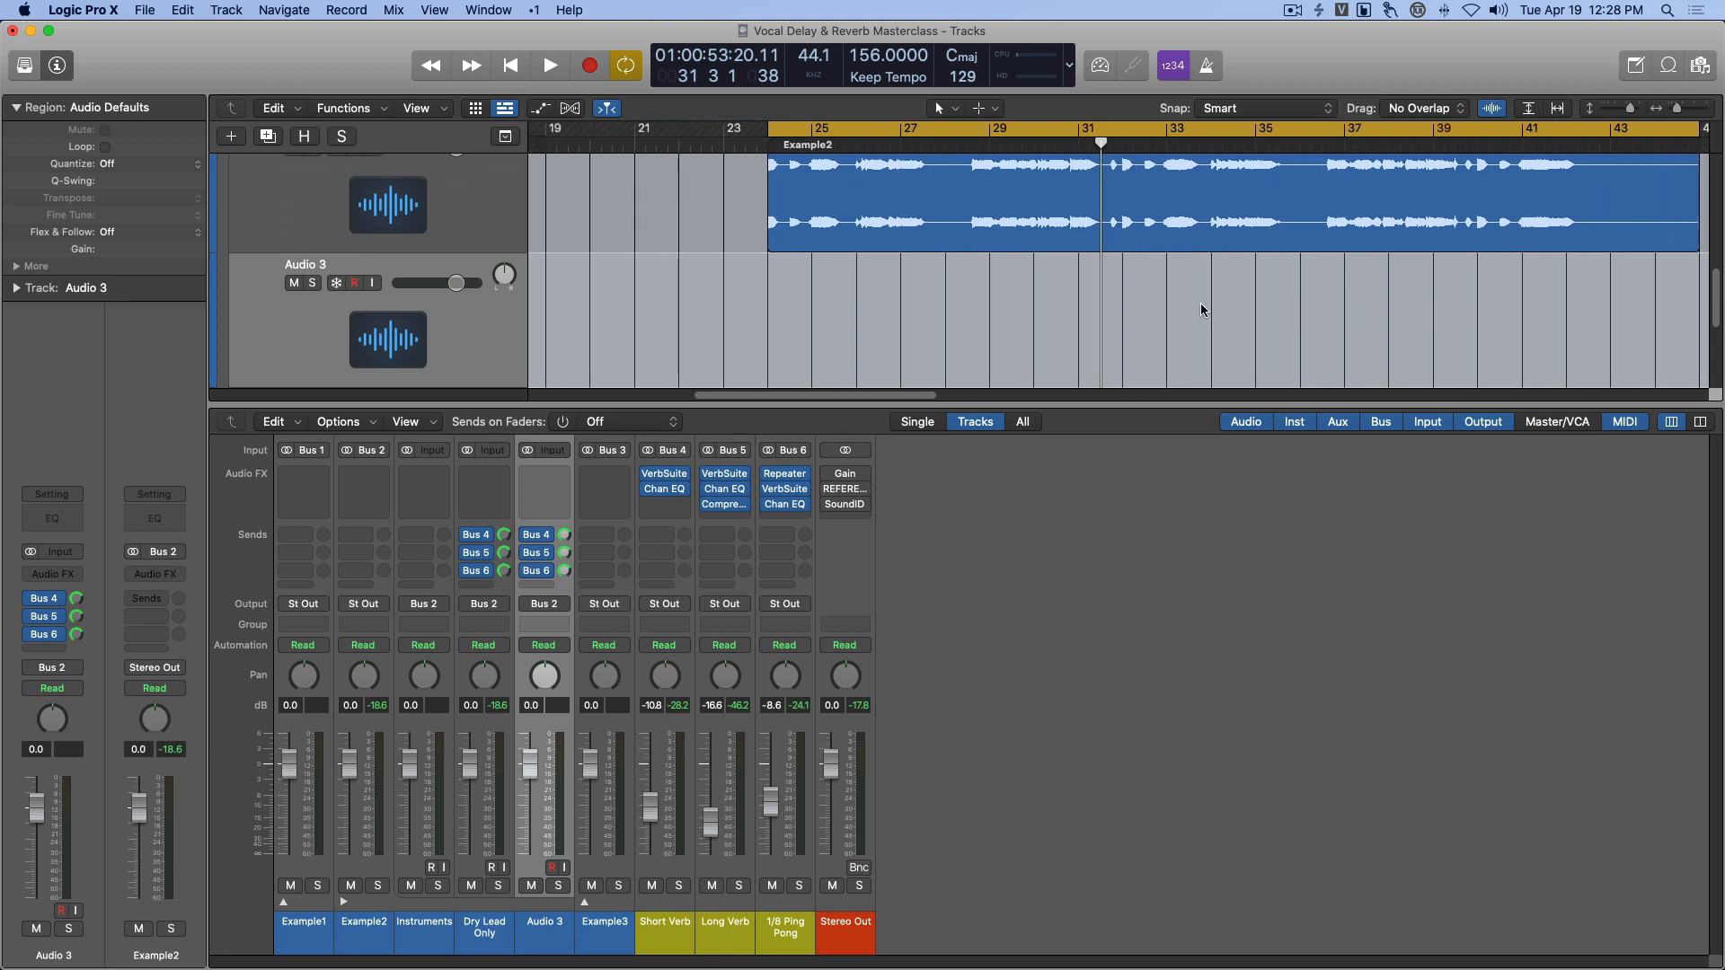
key("x")
scroll(810, 615, "right", 4)
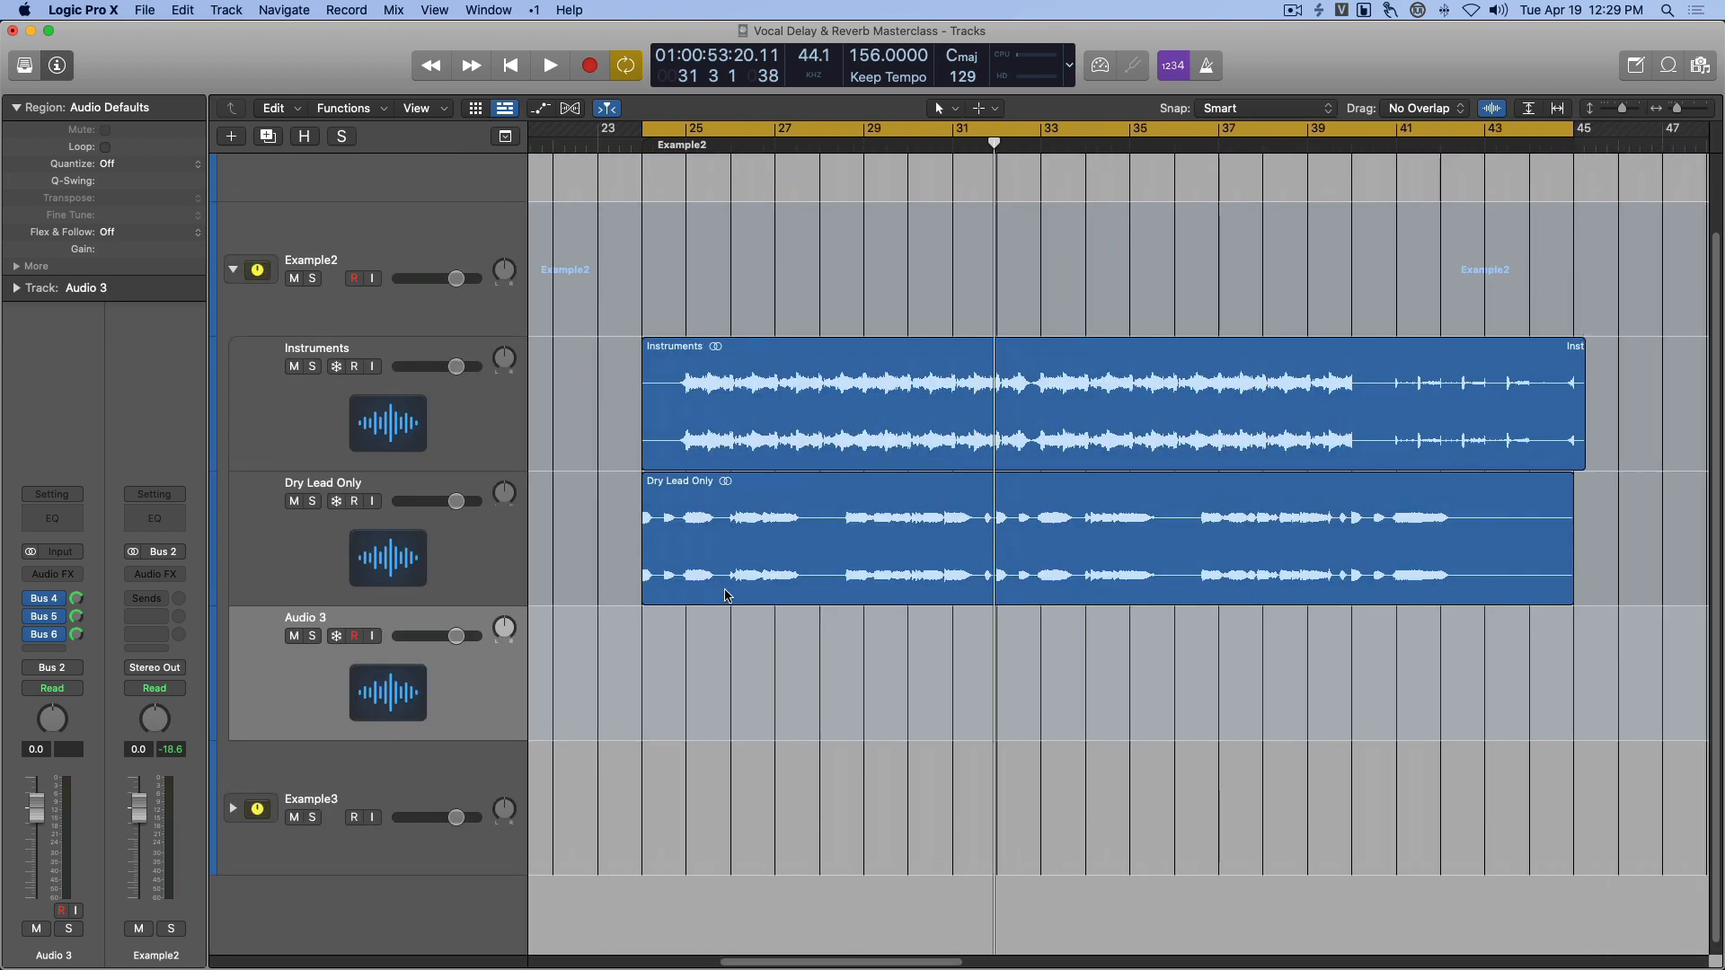
Rename the new track under Dry Lead Only as Throw Delay.
left_click(757, 552)
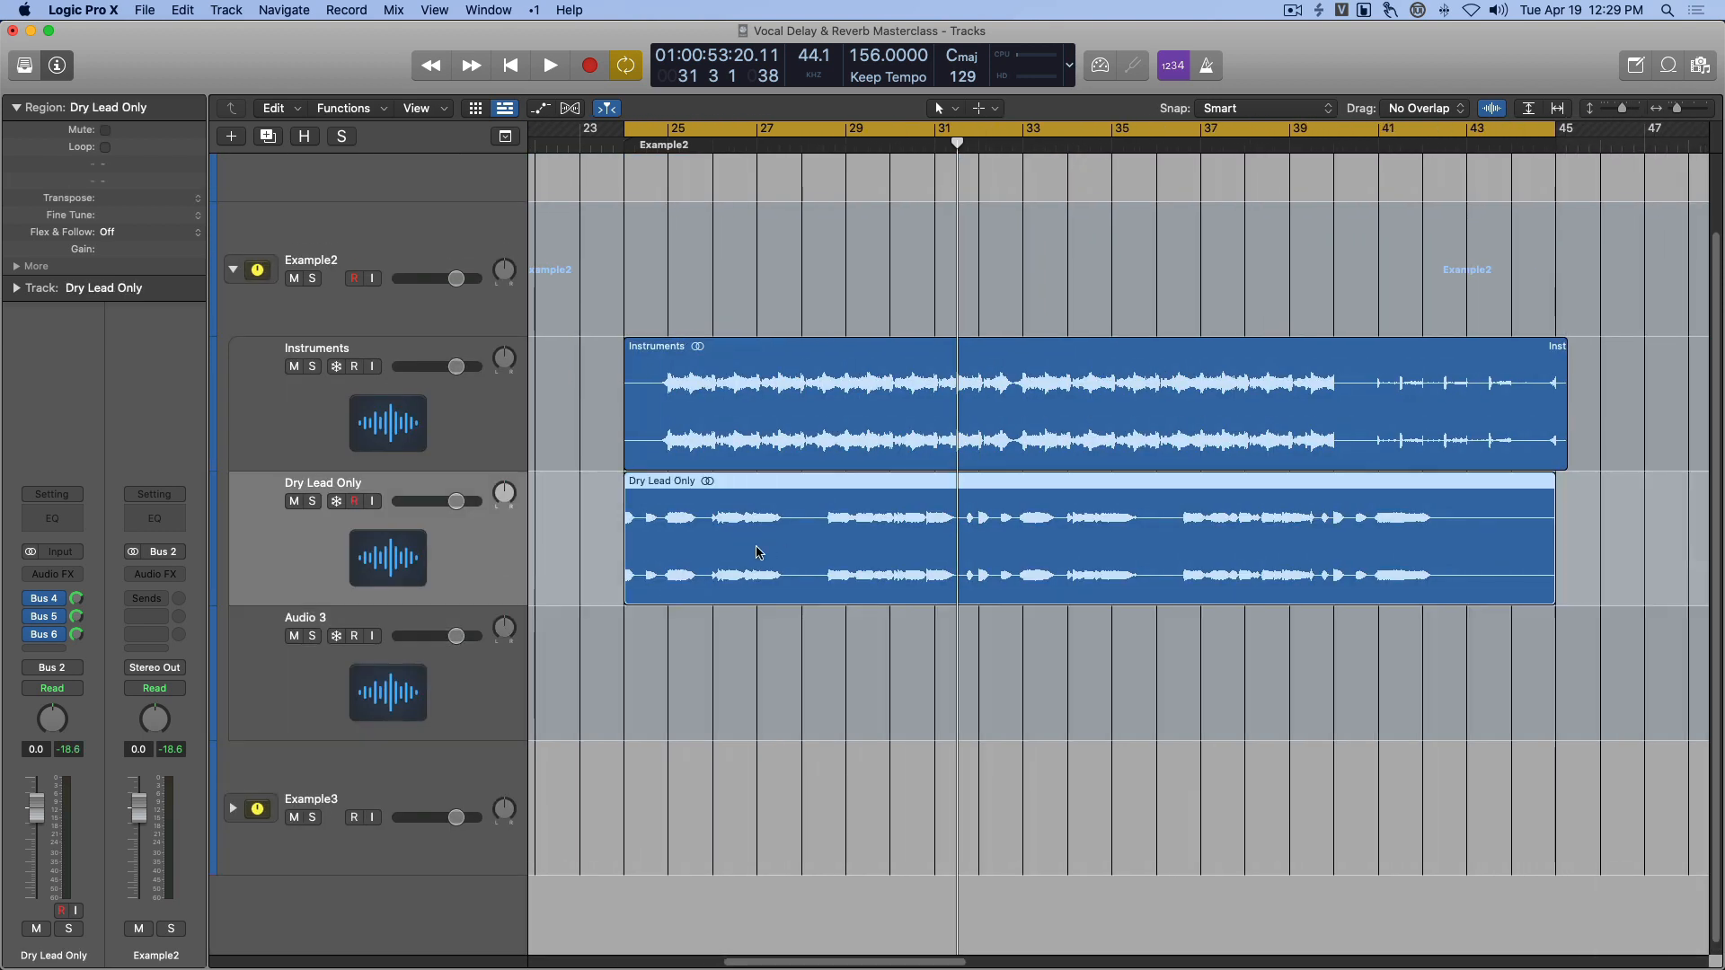
left_click(483, 709)
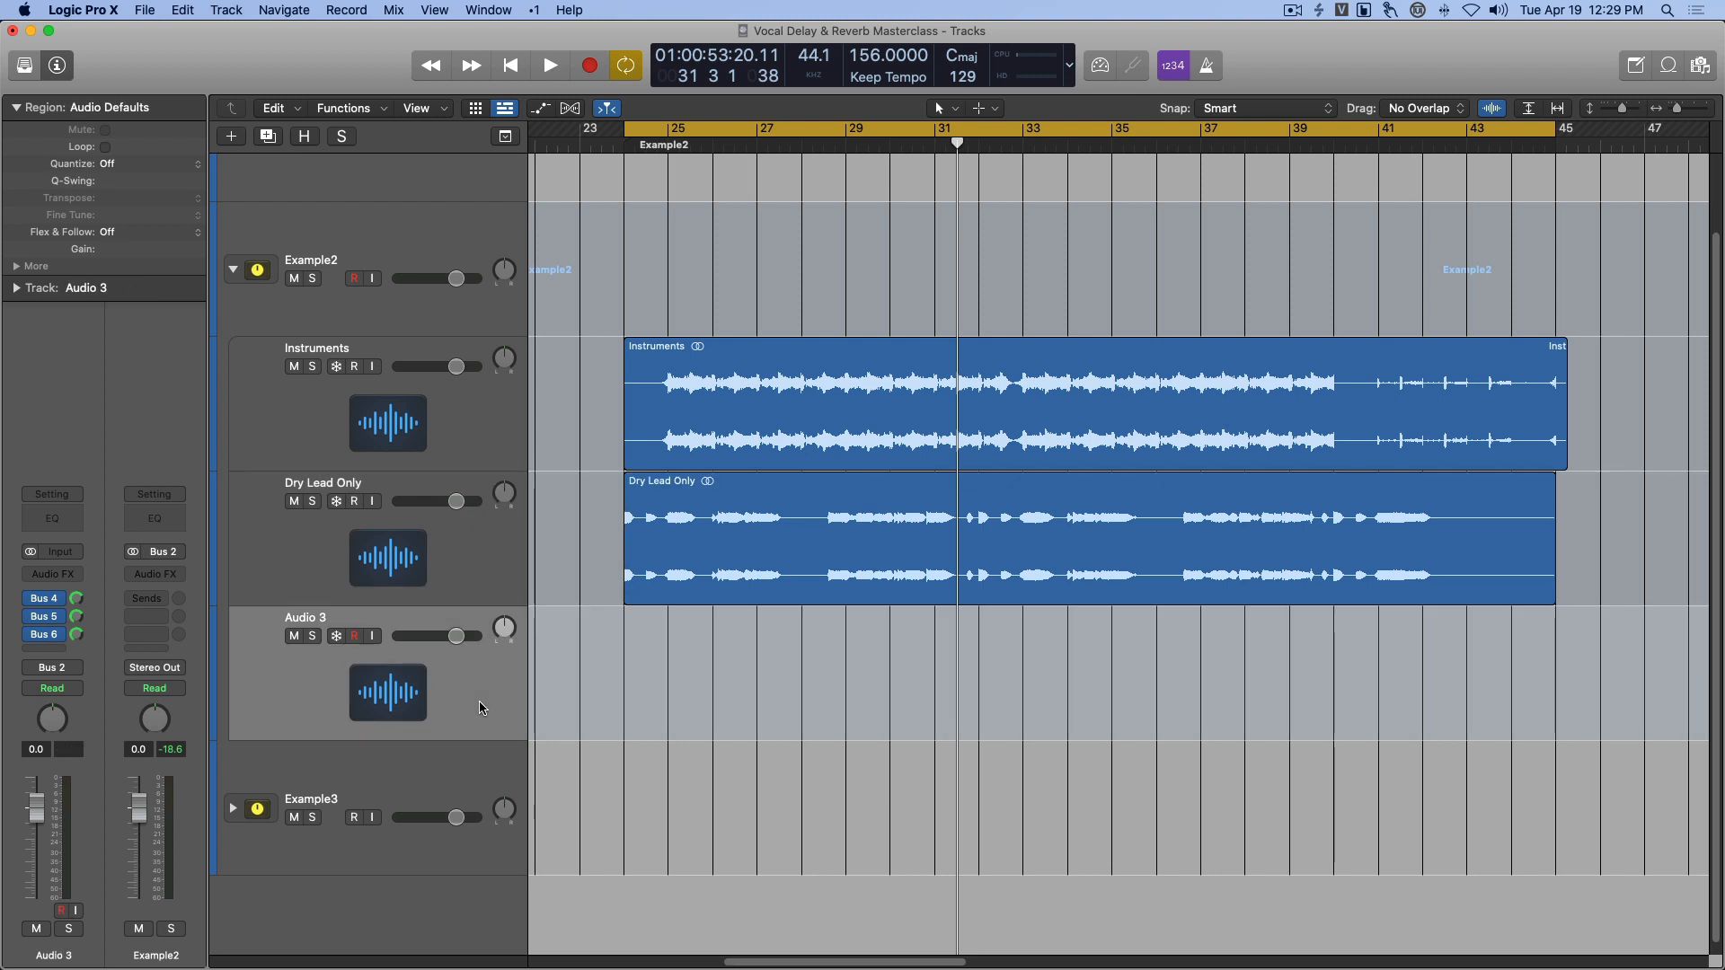
double_click(317, 617)
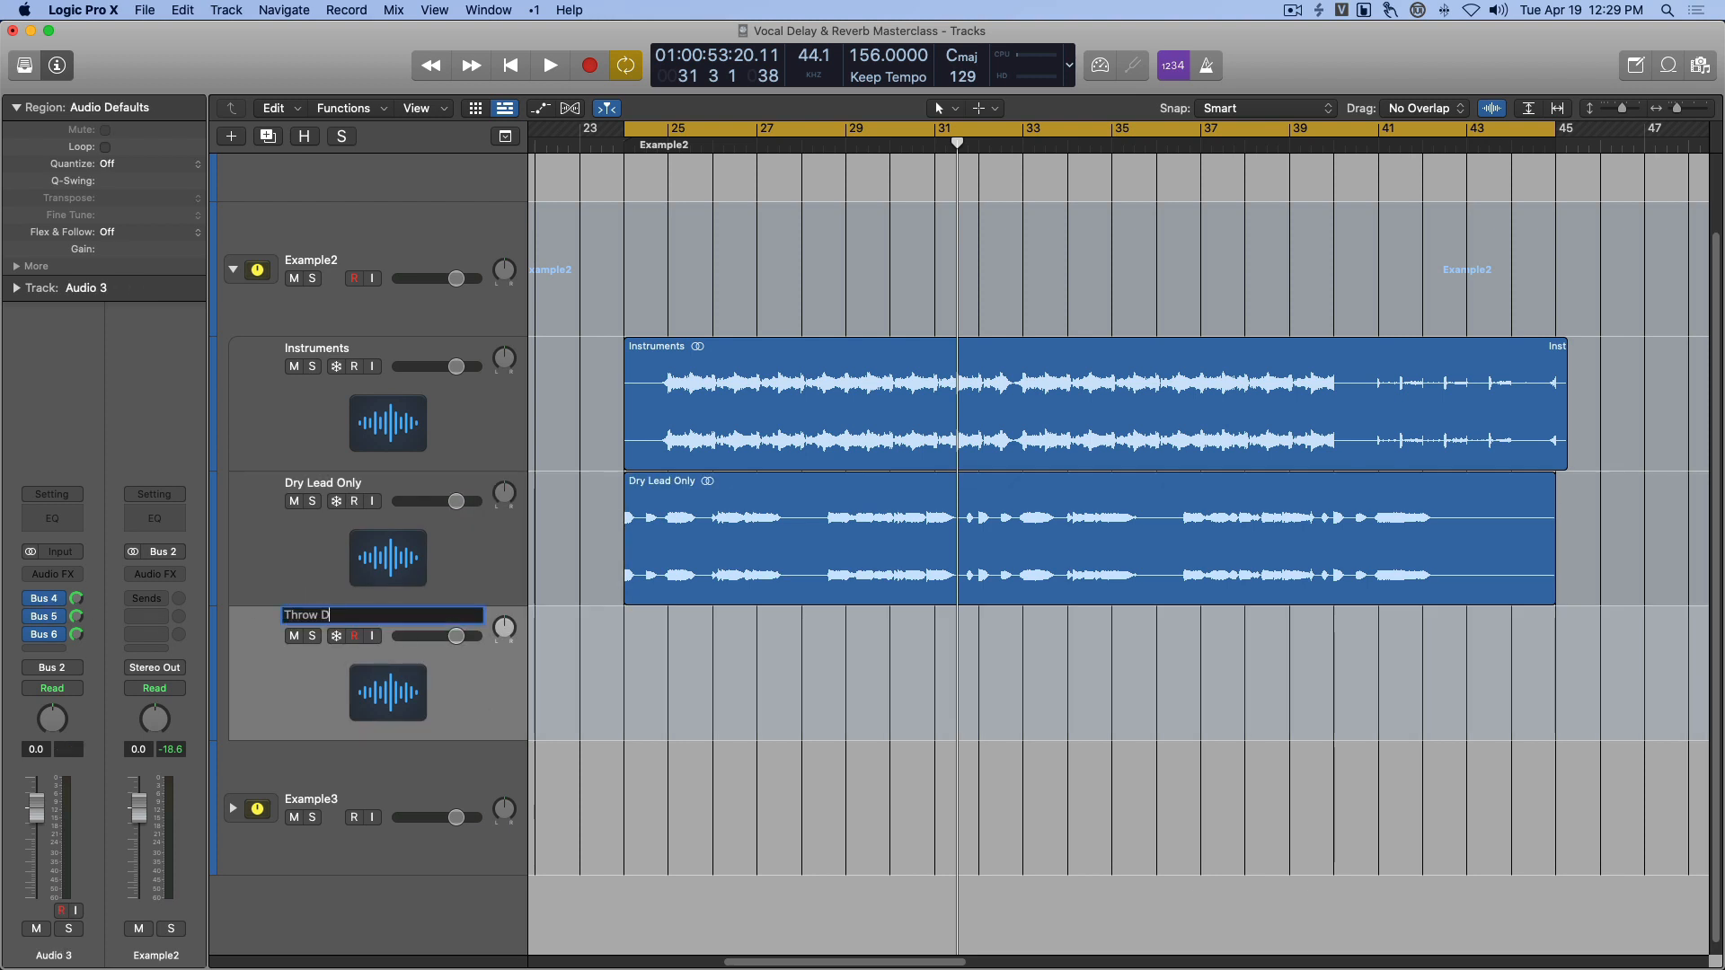
type("Throw Delay")
key("Return")
Remove the Bus 4, Bus 5 and Bus 6 sends from the Throw Delay track.
left_click(50, 599)
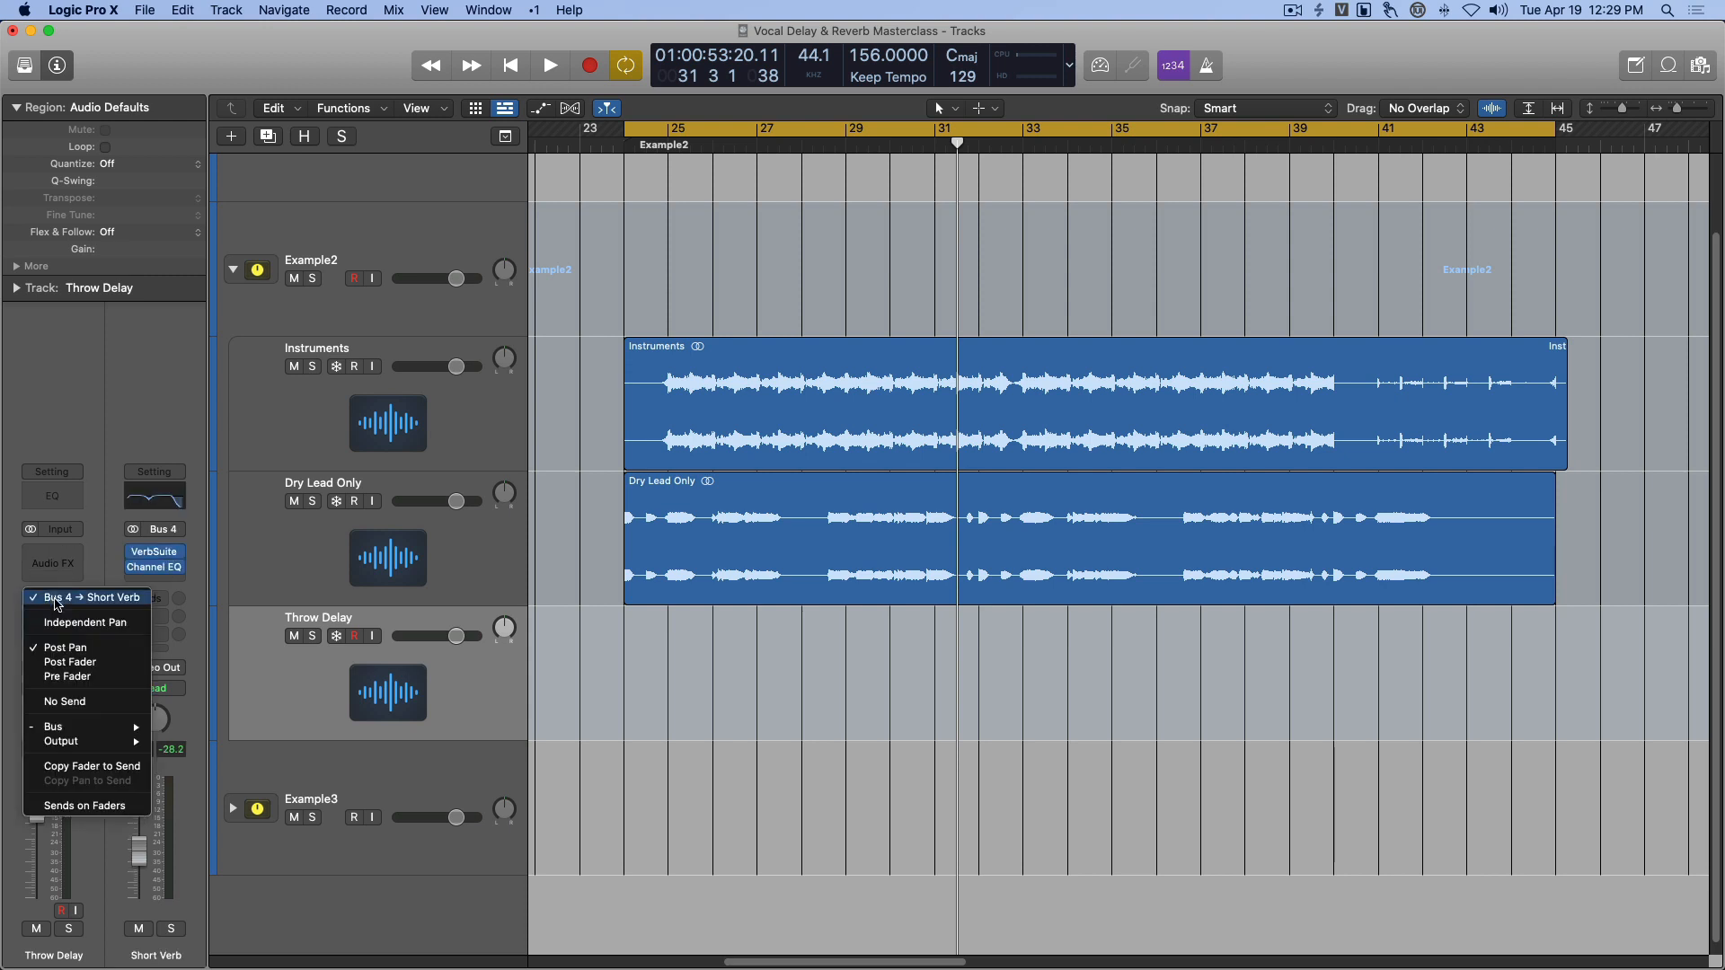
left_click(70, 703)
left_click(53, 618)
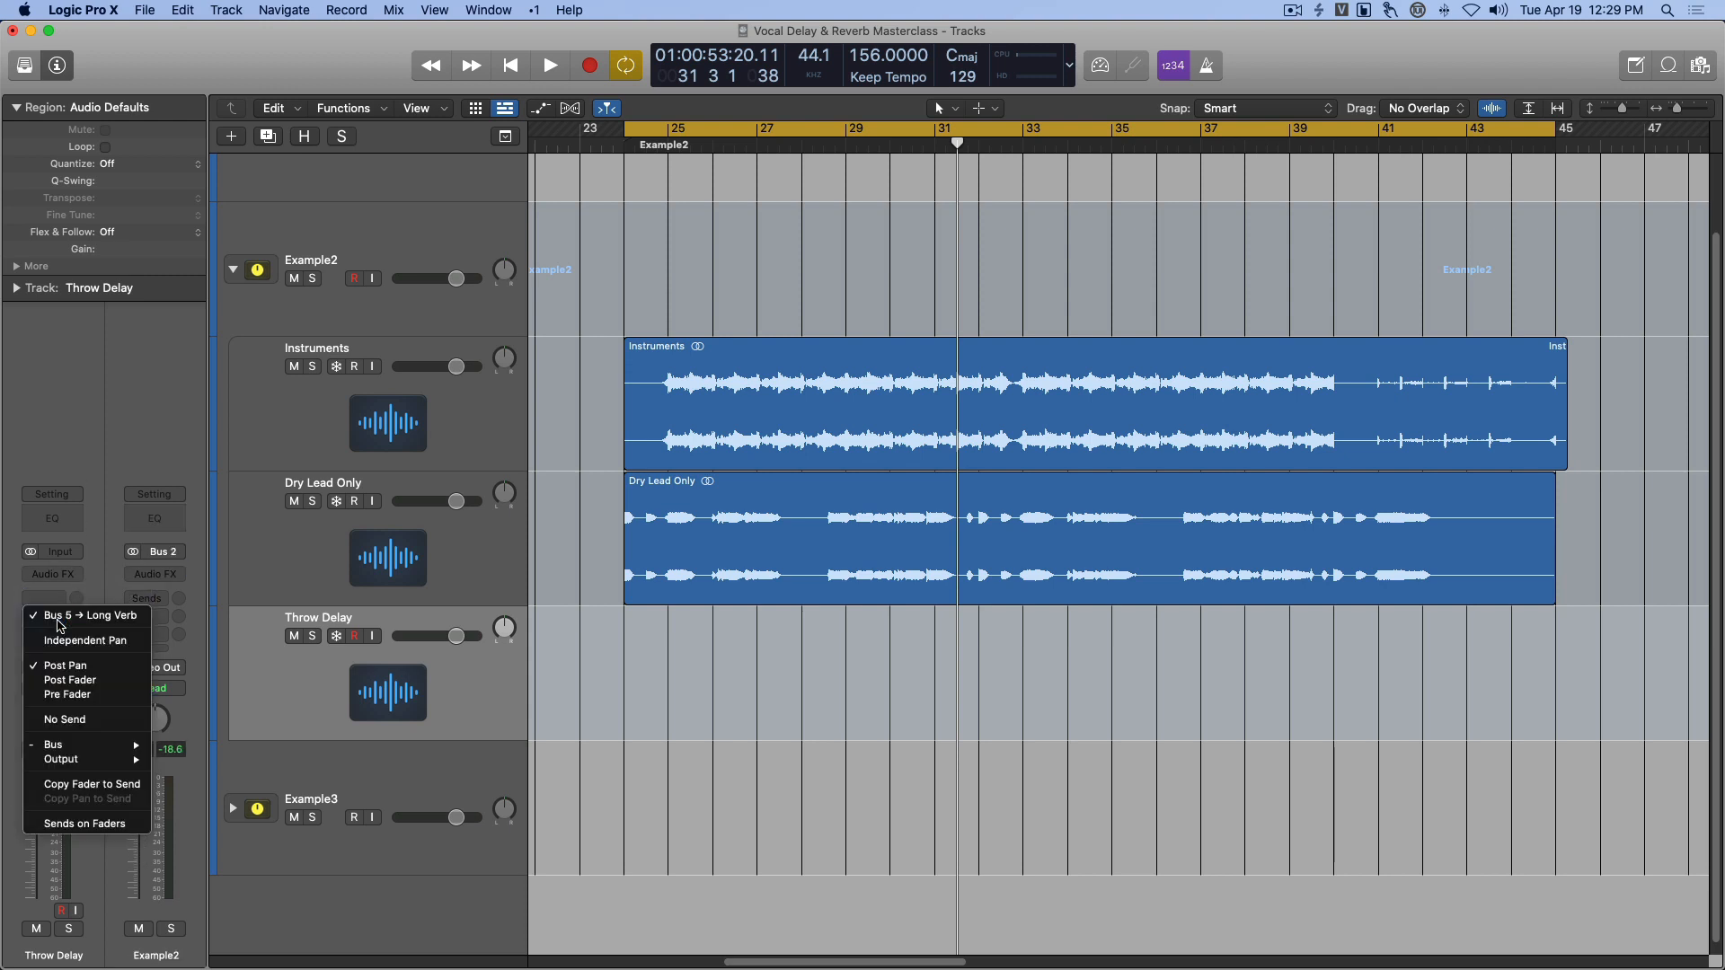
left_click(65, 720)
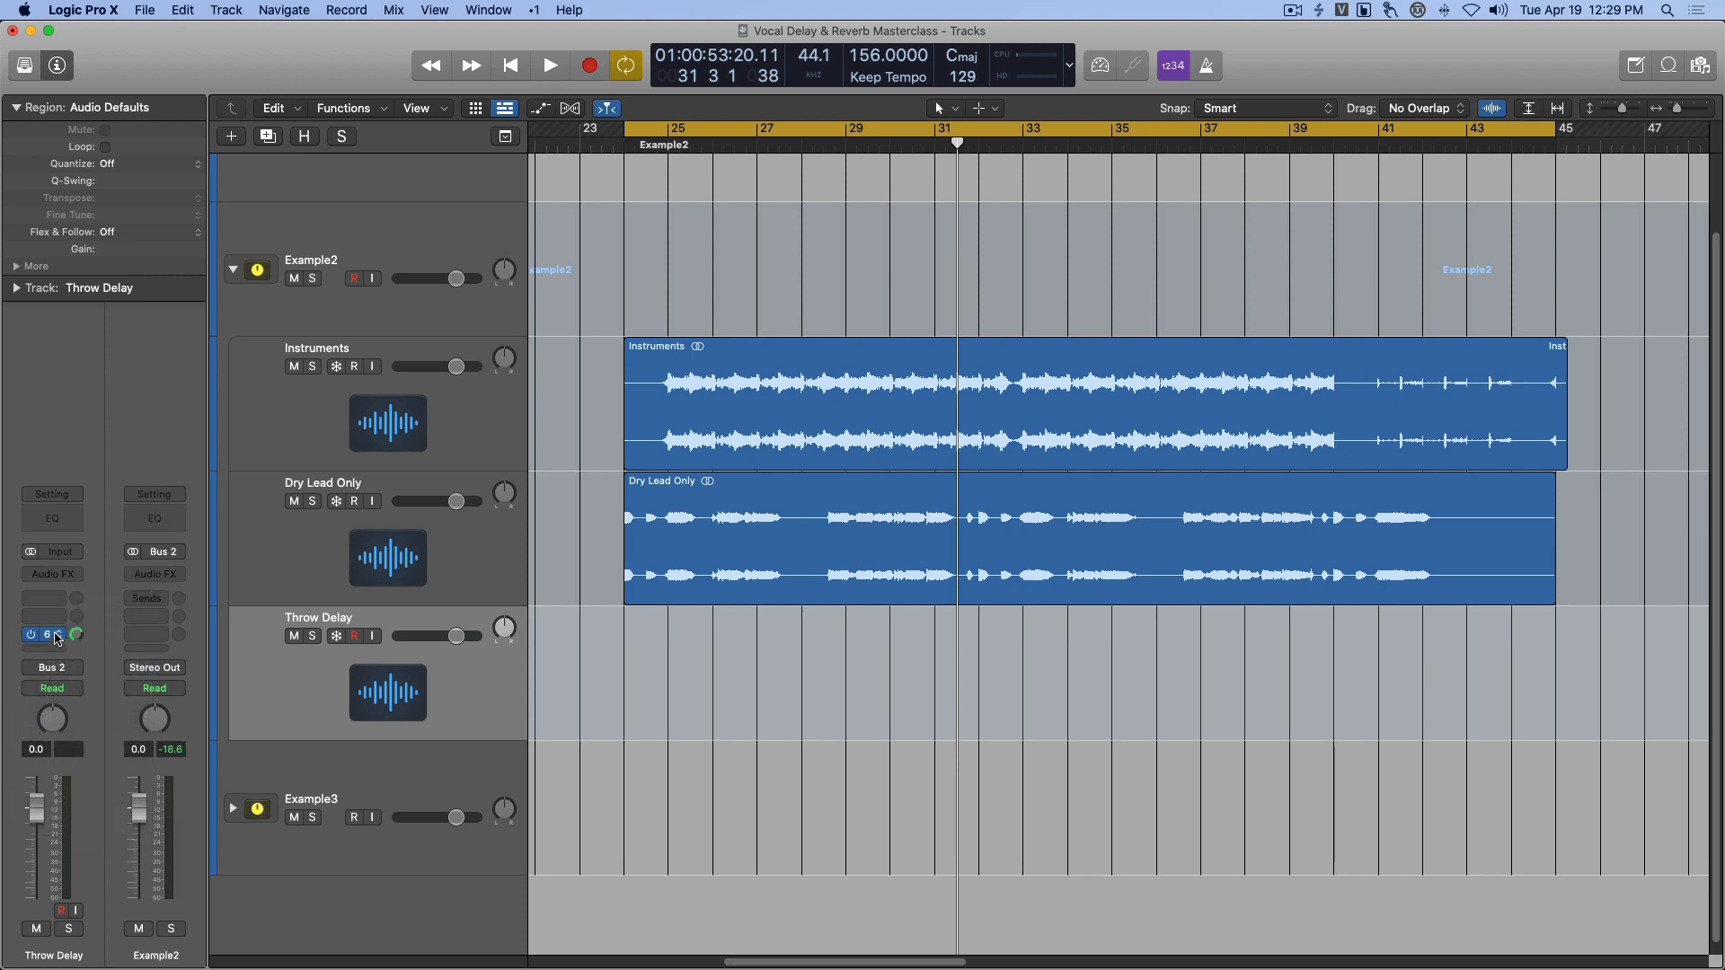
left_click(57, 635)
left_click(68, 739)
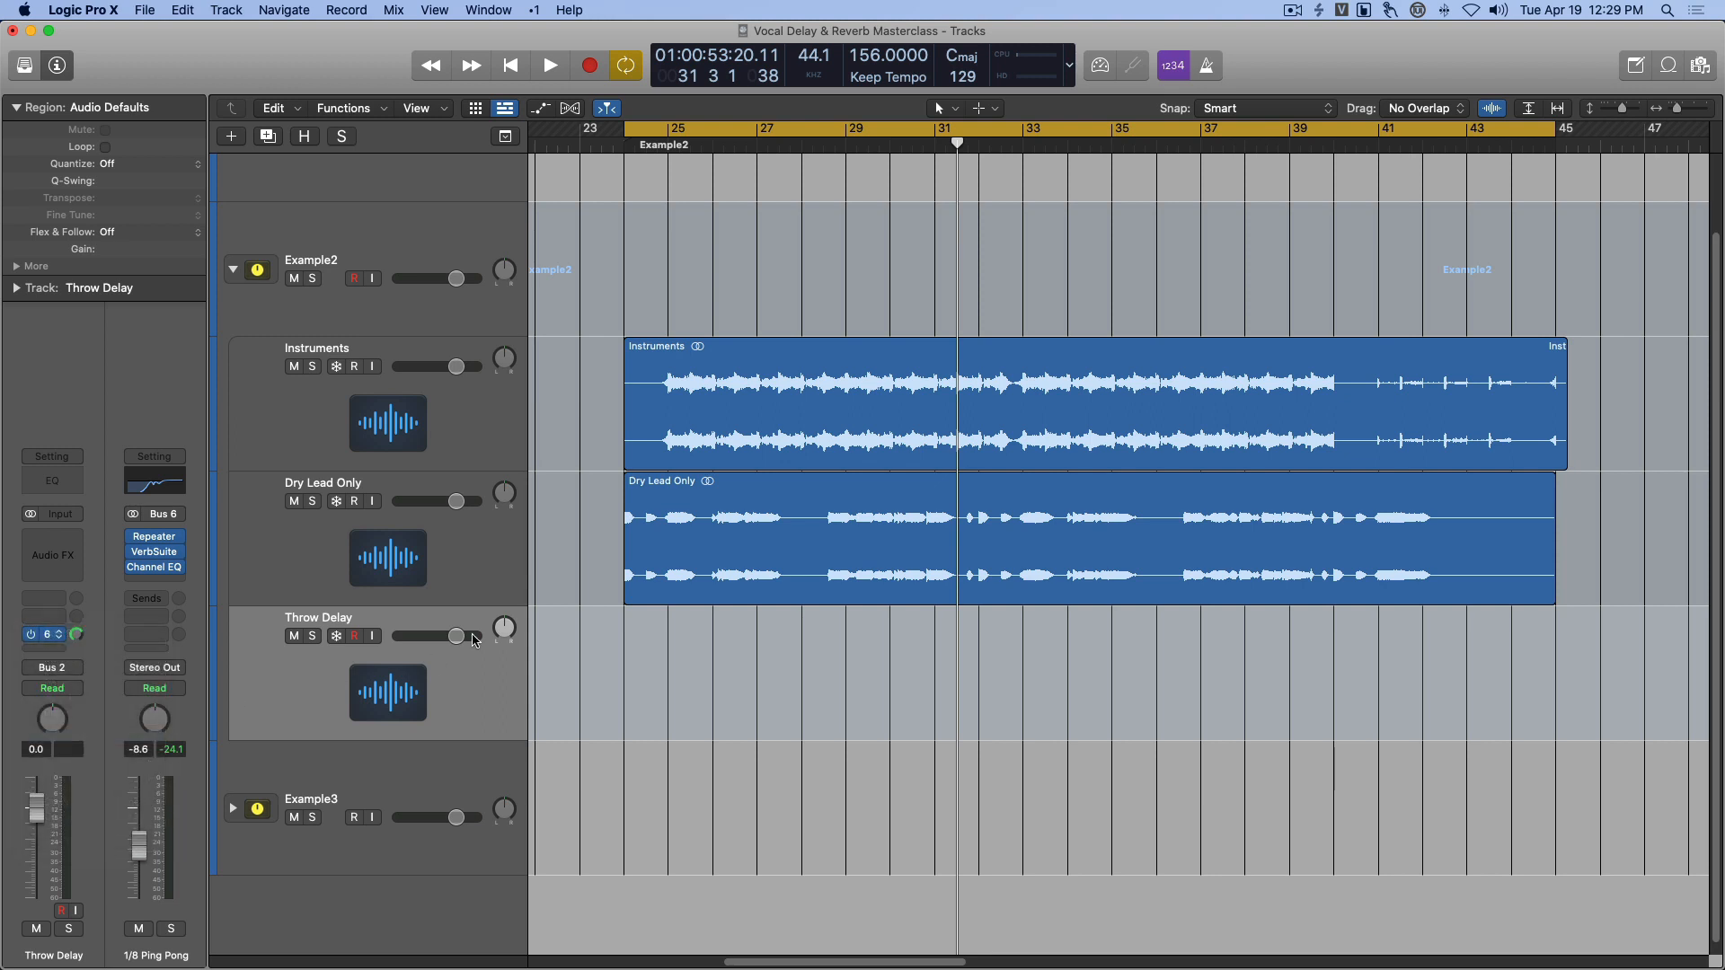
Insert the Repeater delay plug-in on the Throw Delay track.
left_click(476, 568)
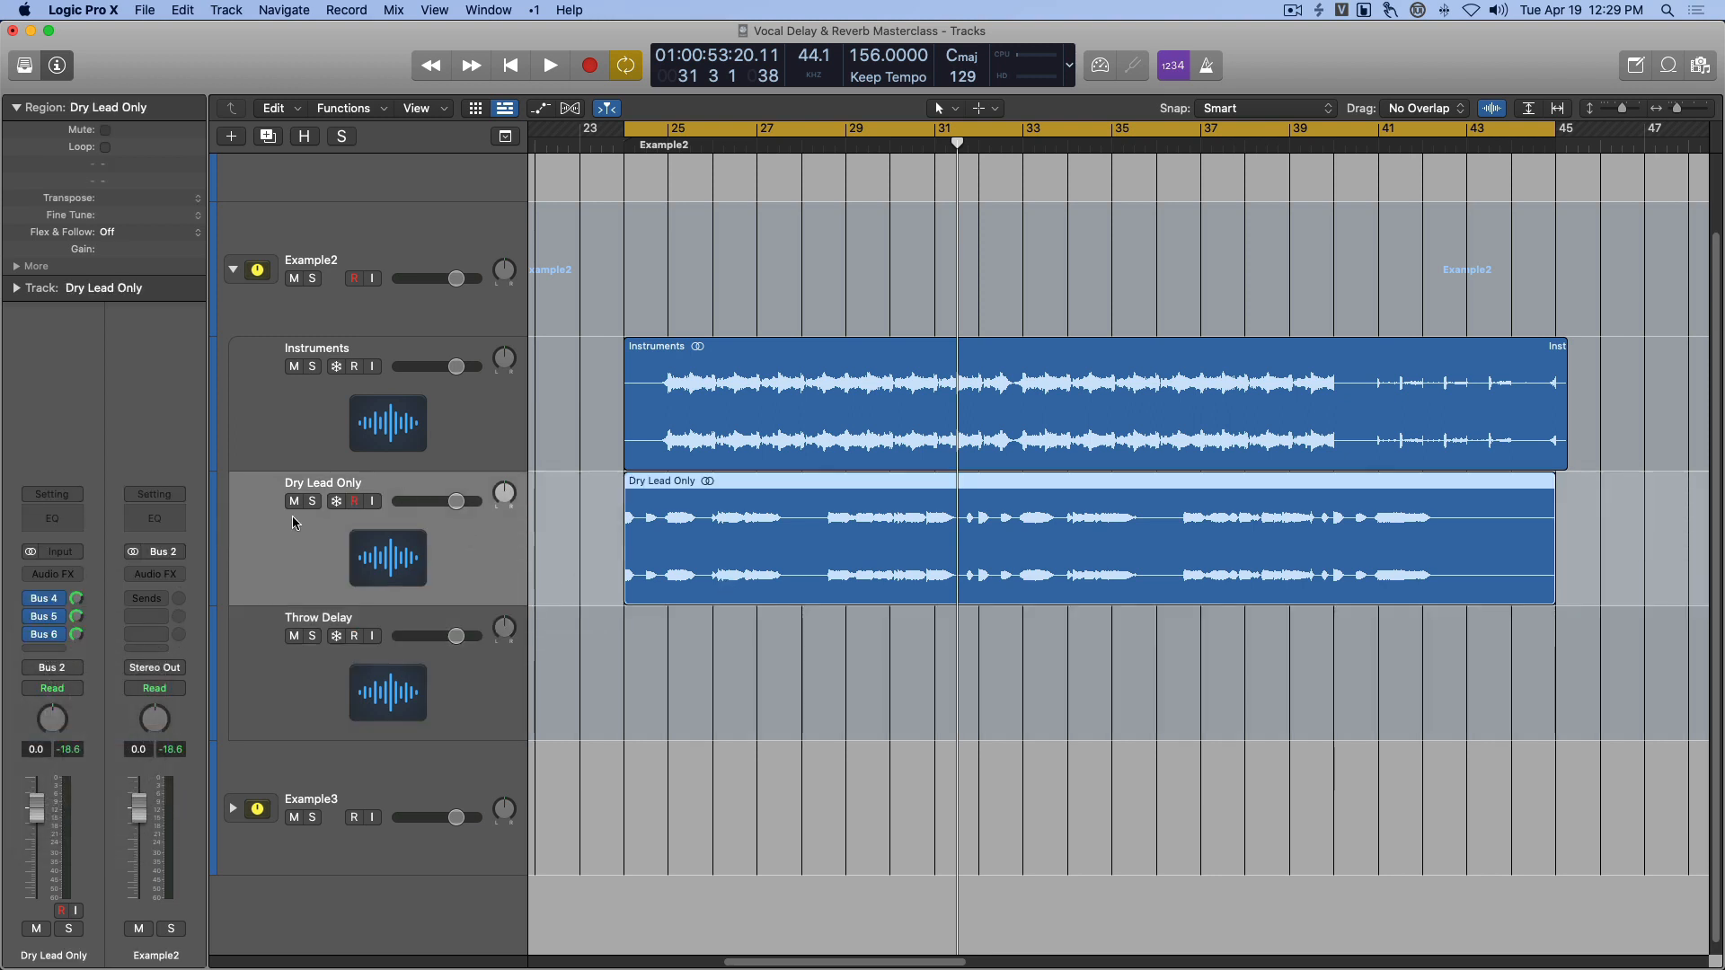
left_click(491, 690)
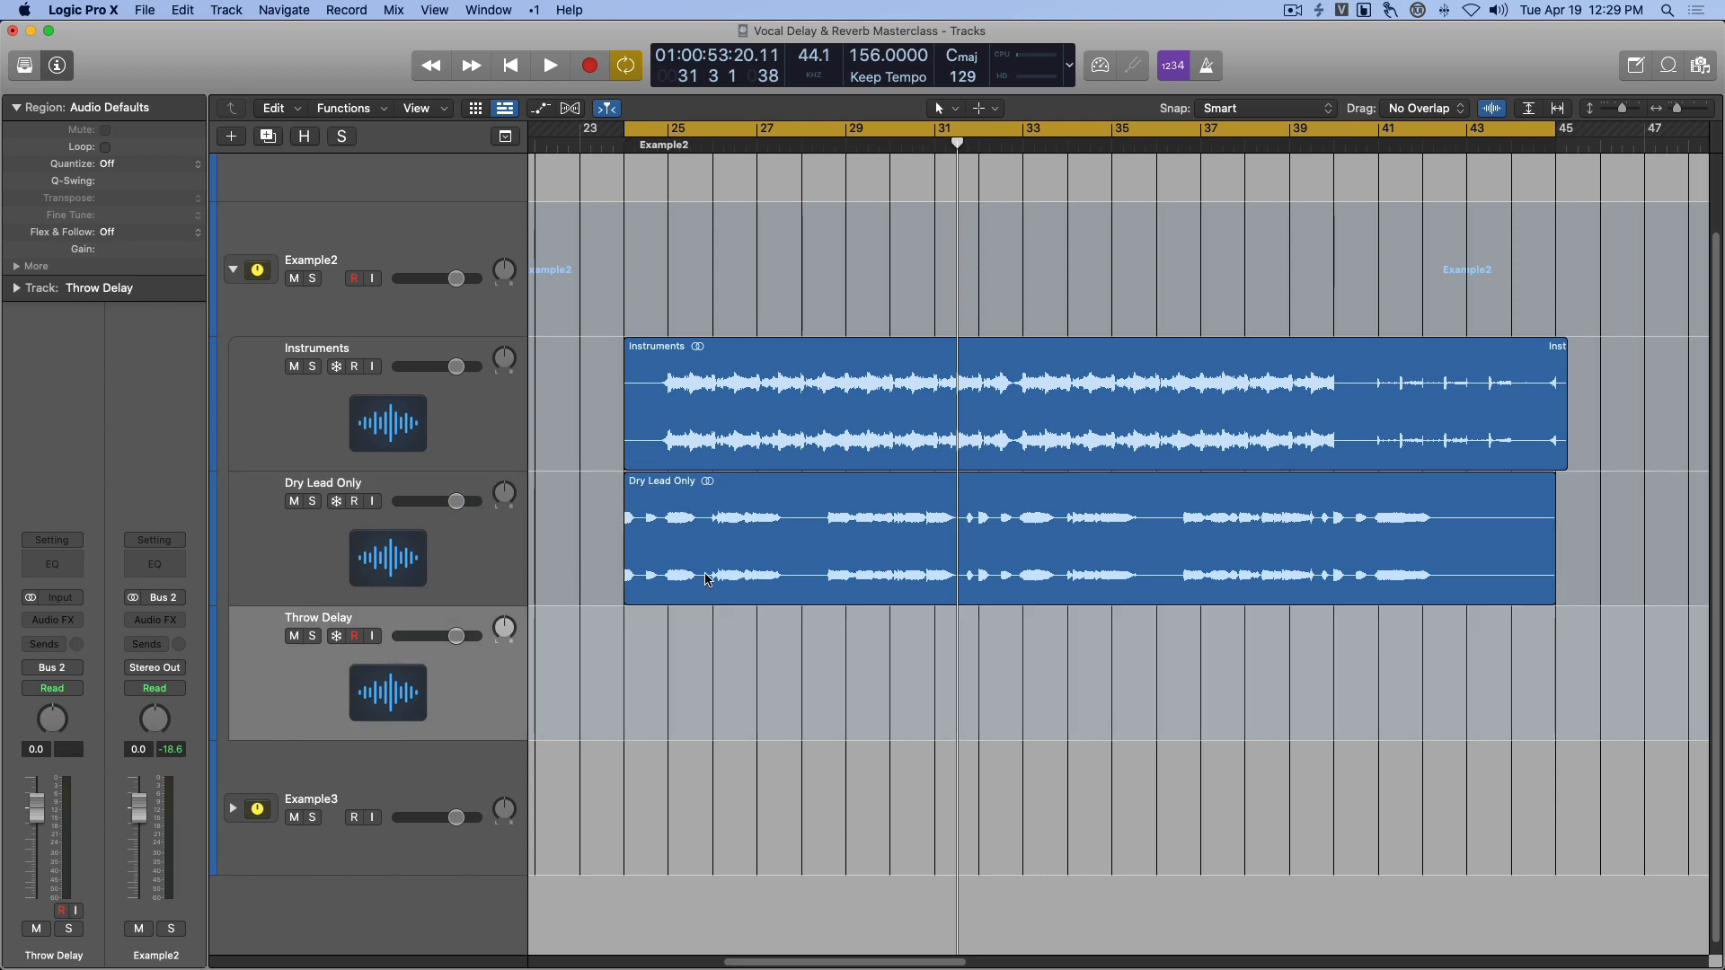
left_click(1682, 113)
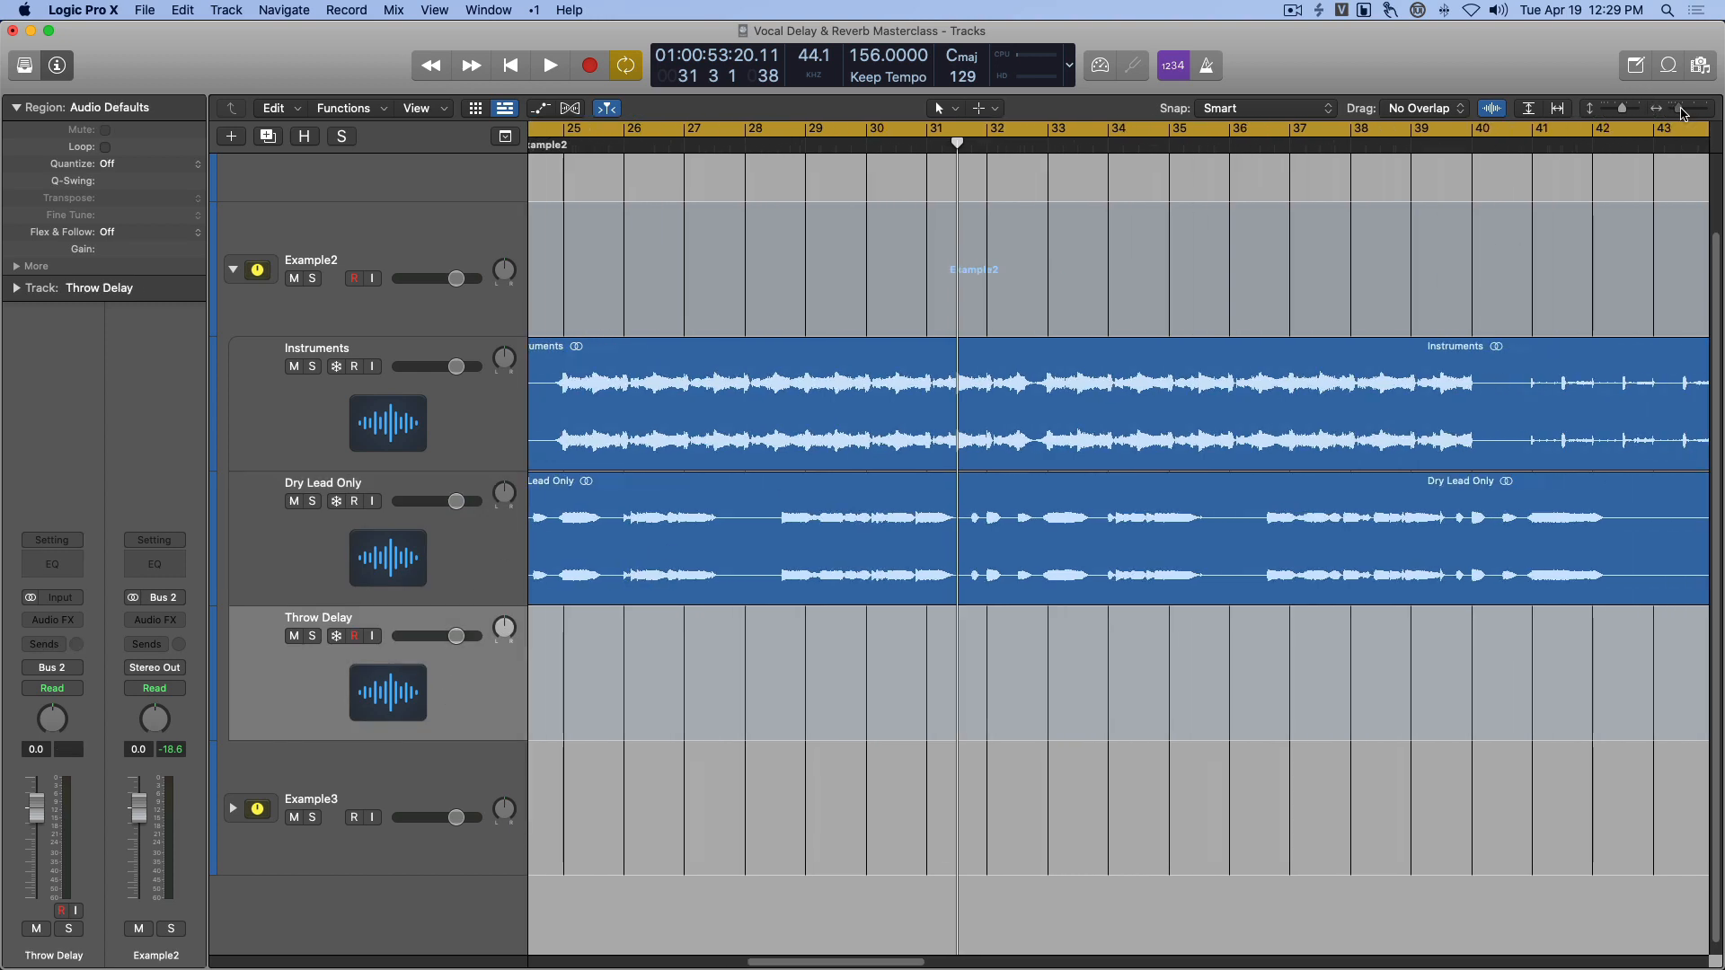
left_click(1628, 112)
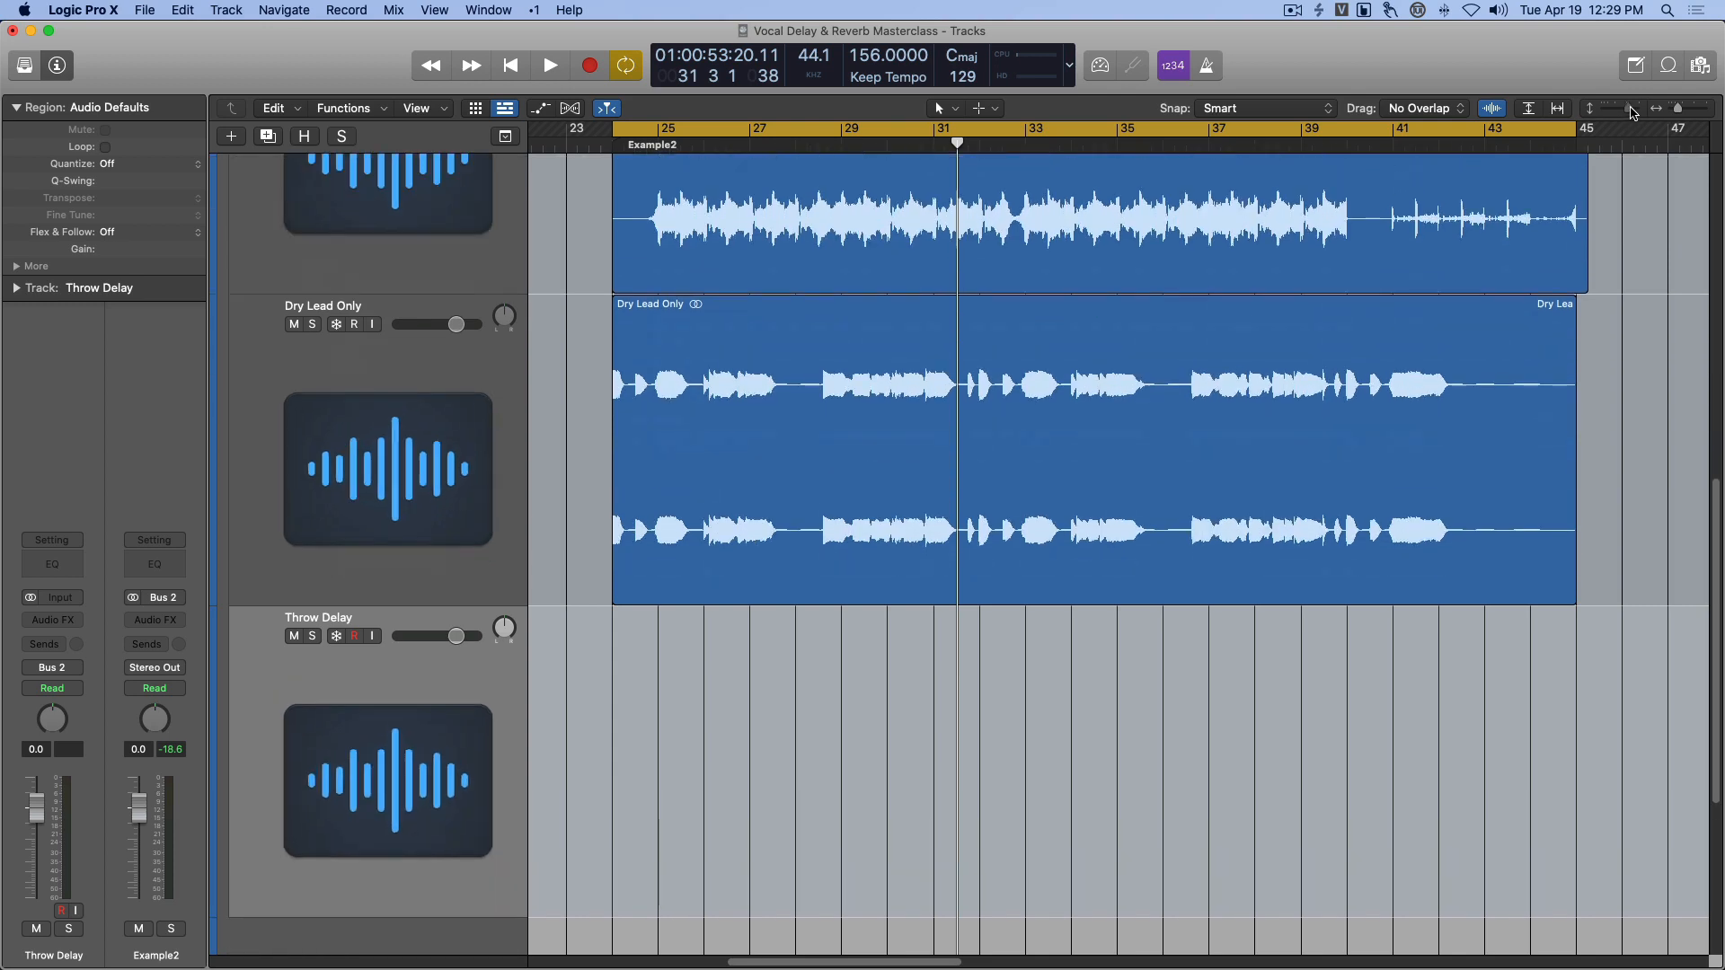
left_click(58, 620)
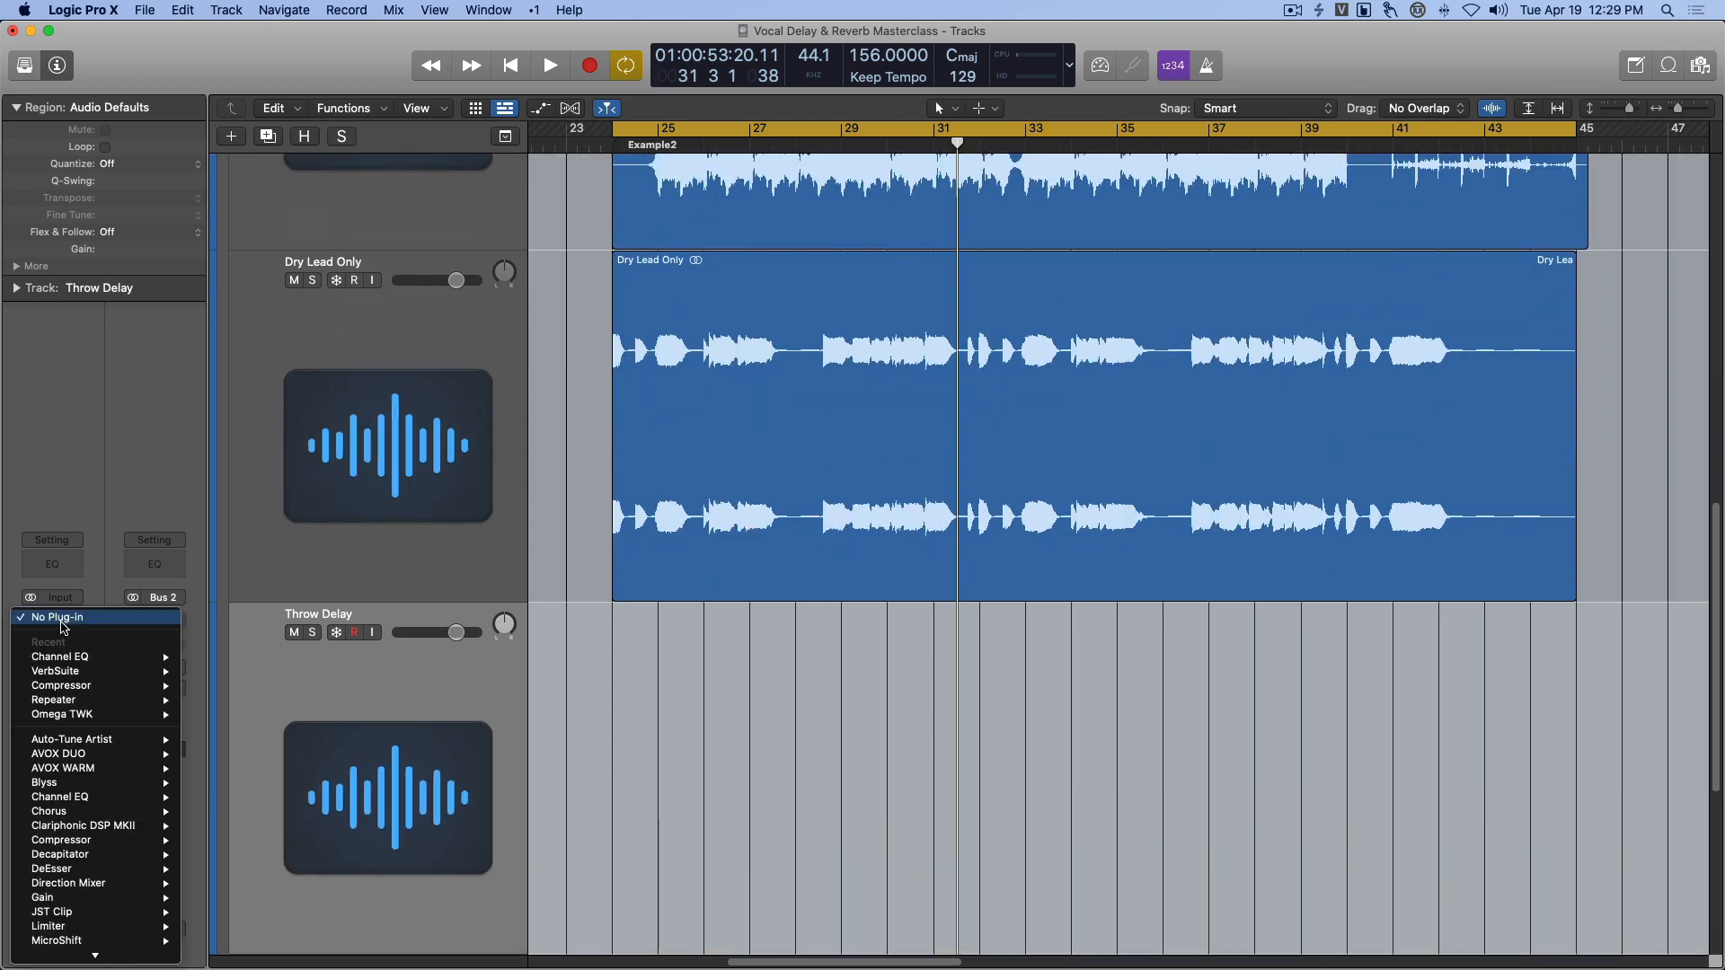
left_click(51, 536)
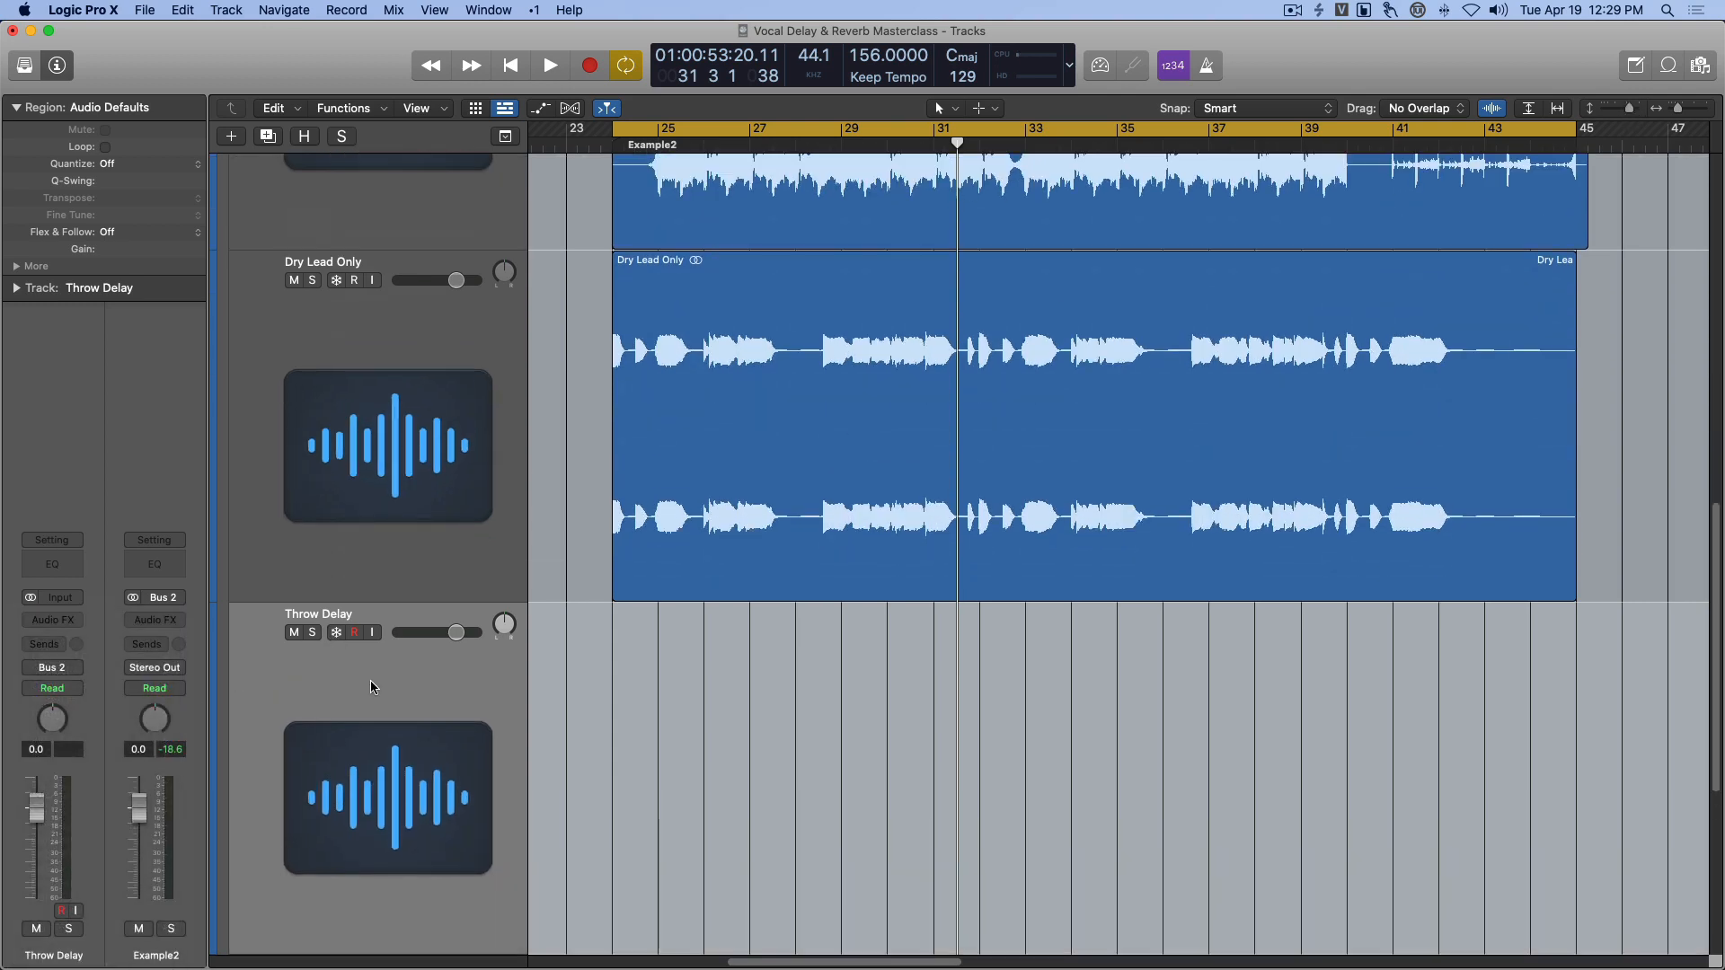
left_click(52, 622)
scroll(89, 770, "down", 2)
scroll(90, 769, "down", 4)
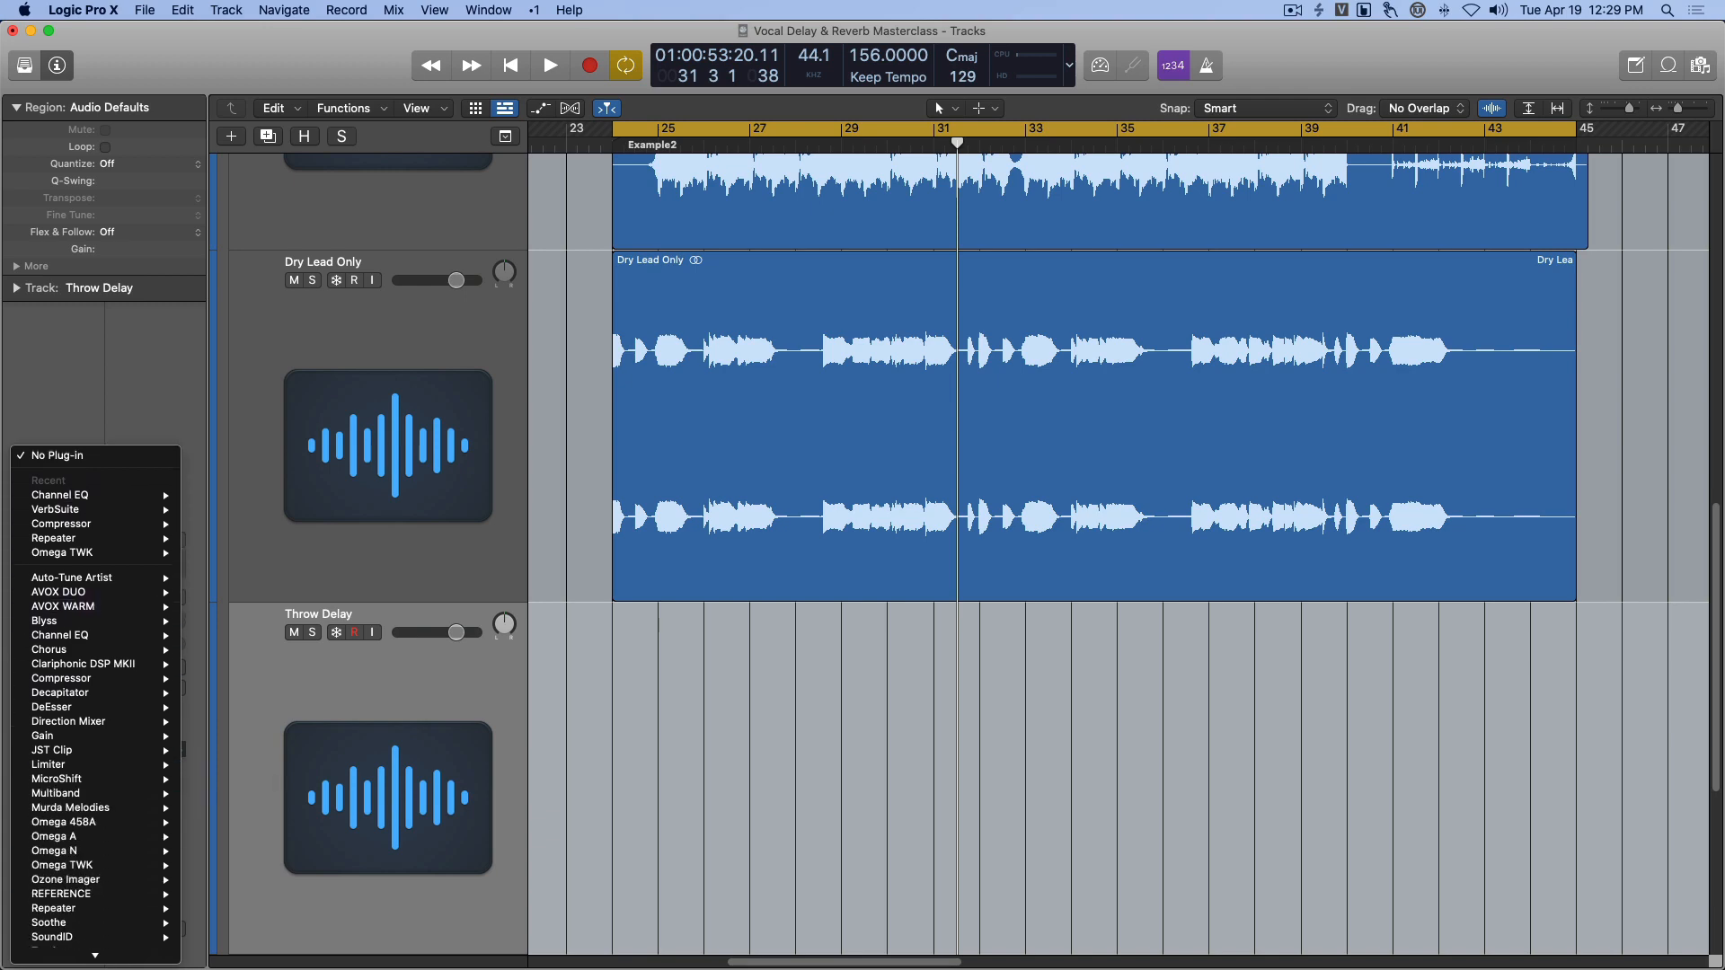
mouse_move(90, 855)
left_click(217, 856)
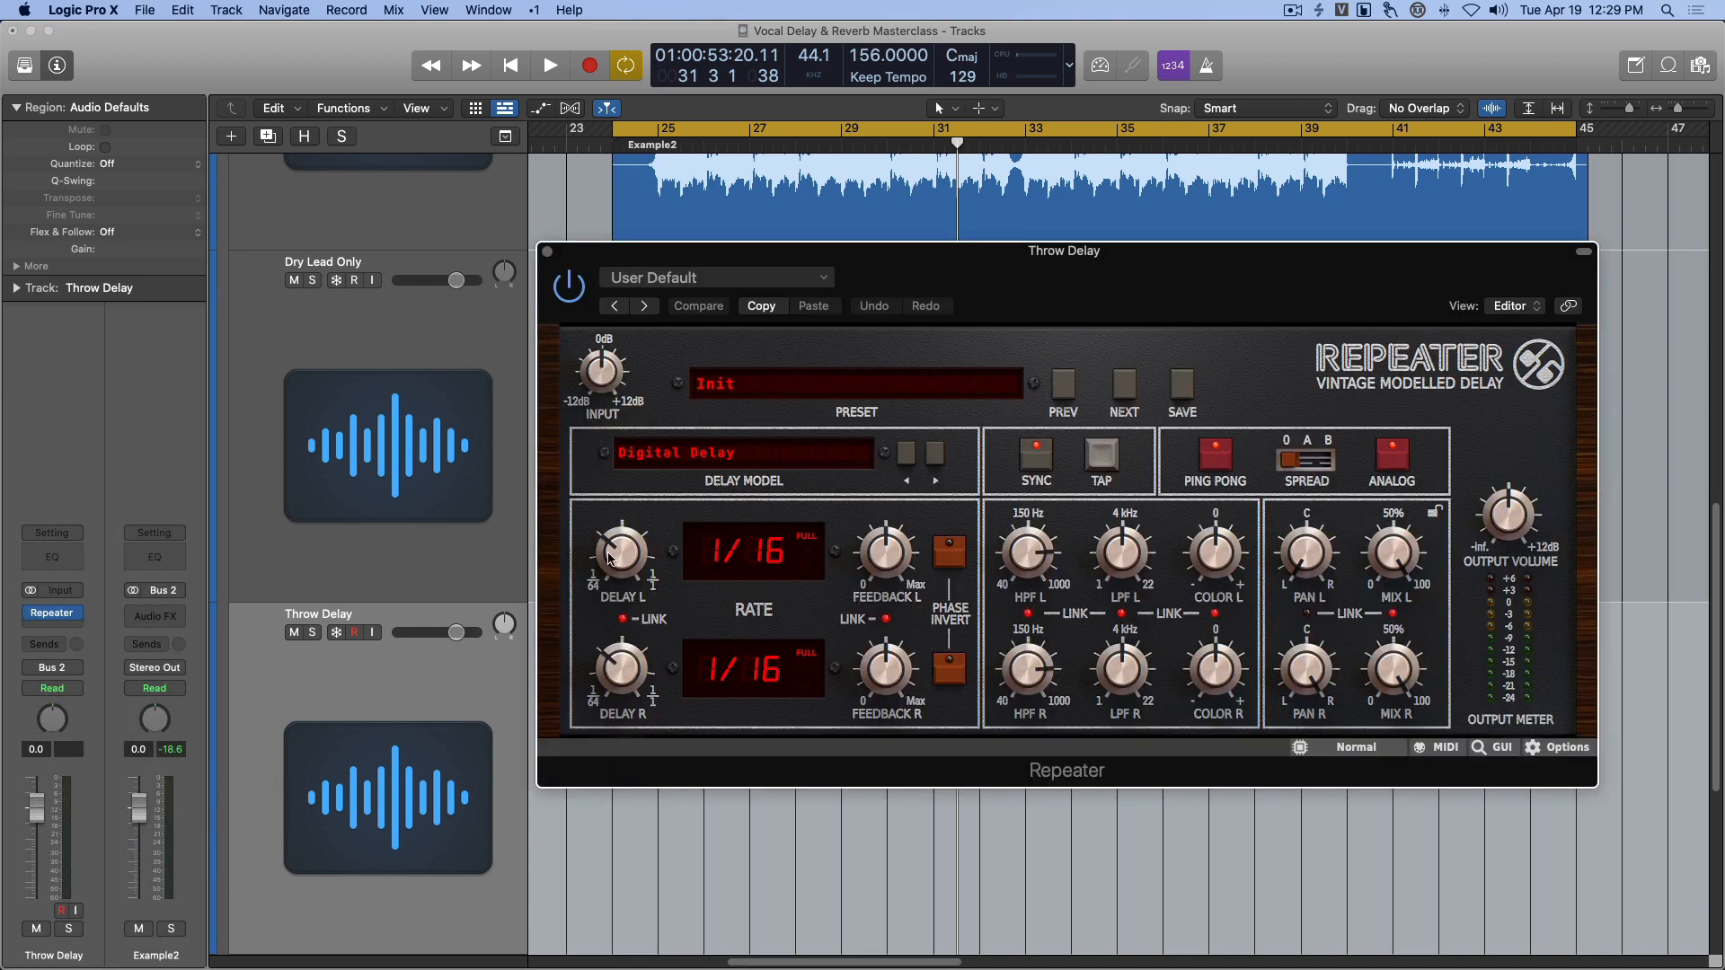
Set Repeater's linked feedback to 0% and delay rates to 1/4, toggle its Ping Pong mode and close the plug-in.
left_click_drag(895, 551, 688, 634)
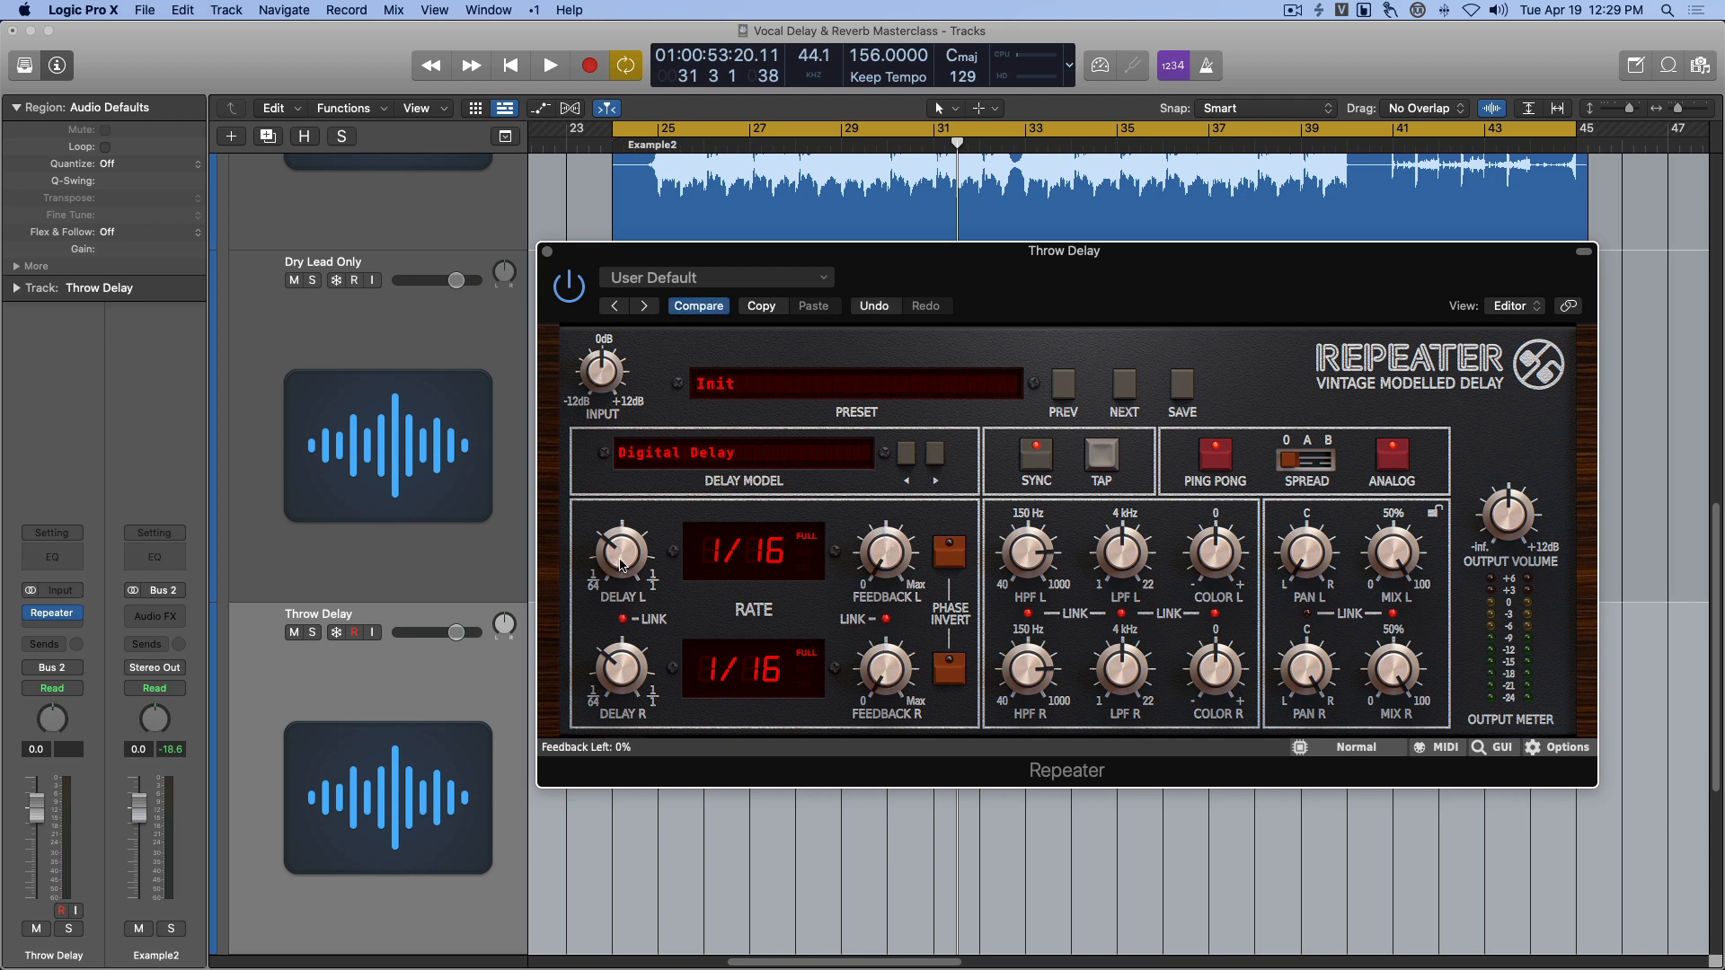
left_click_drag(622, 565, 626, 496)
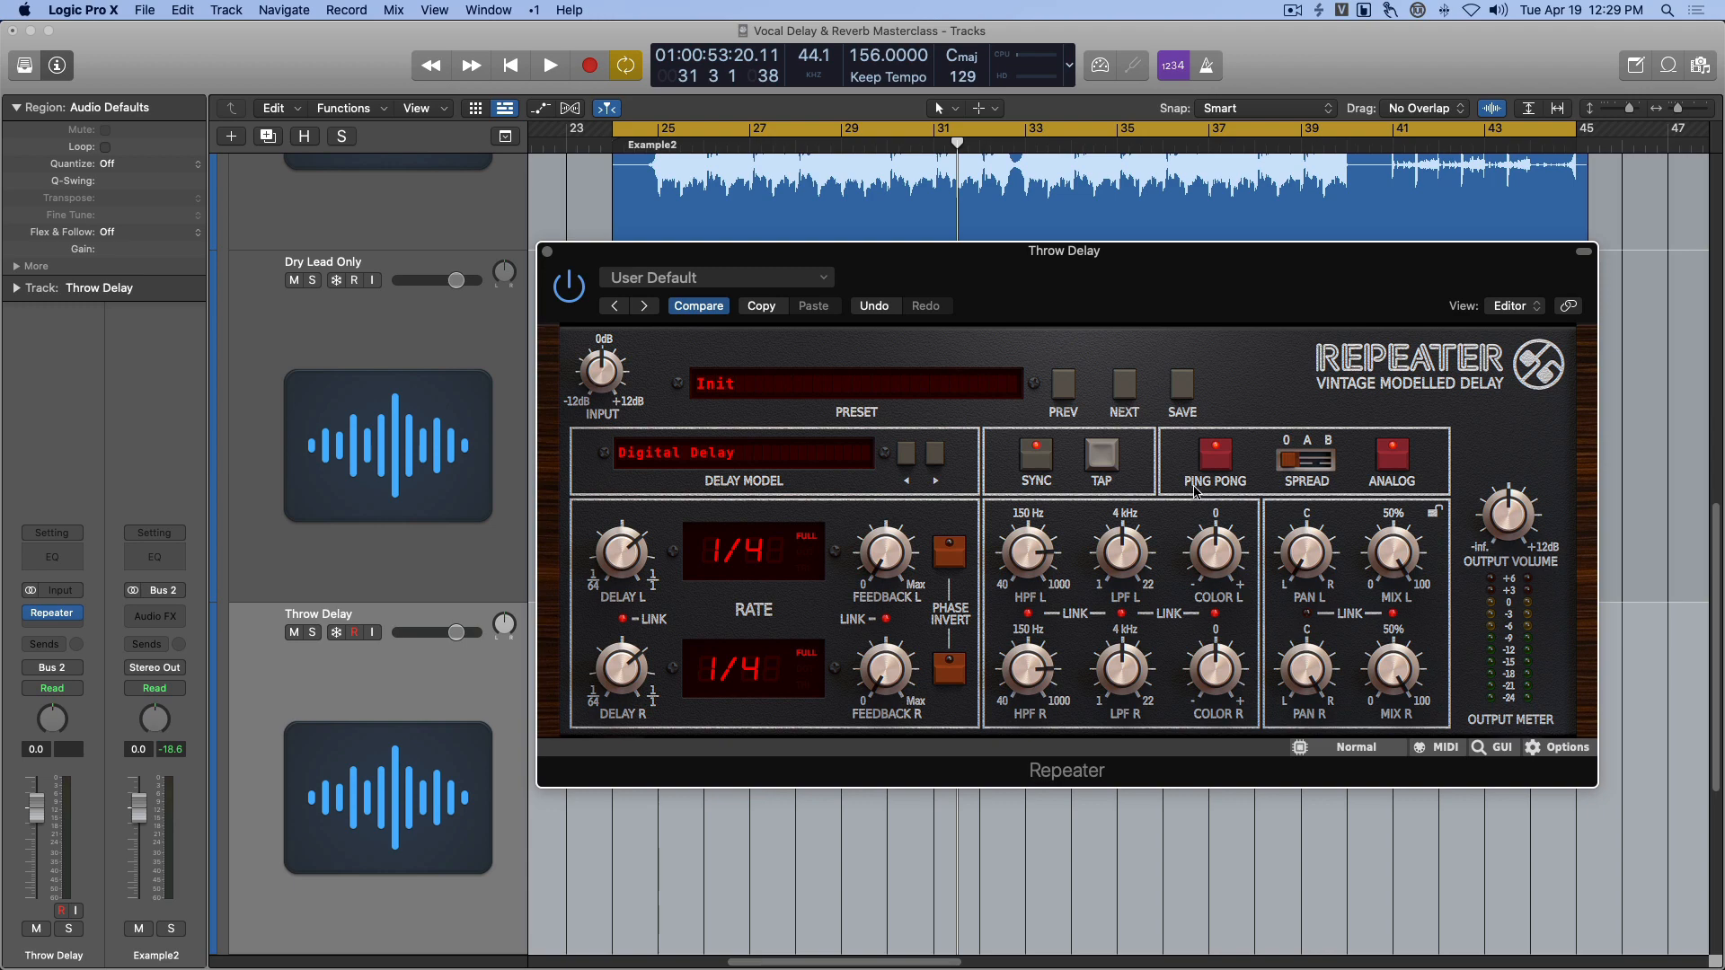
left_click(1208, 461)
left_click(547, 252)
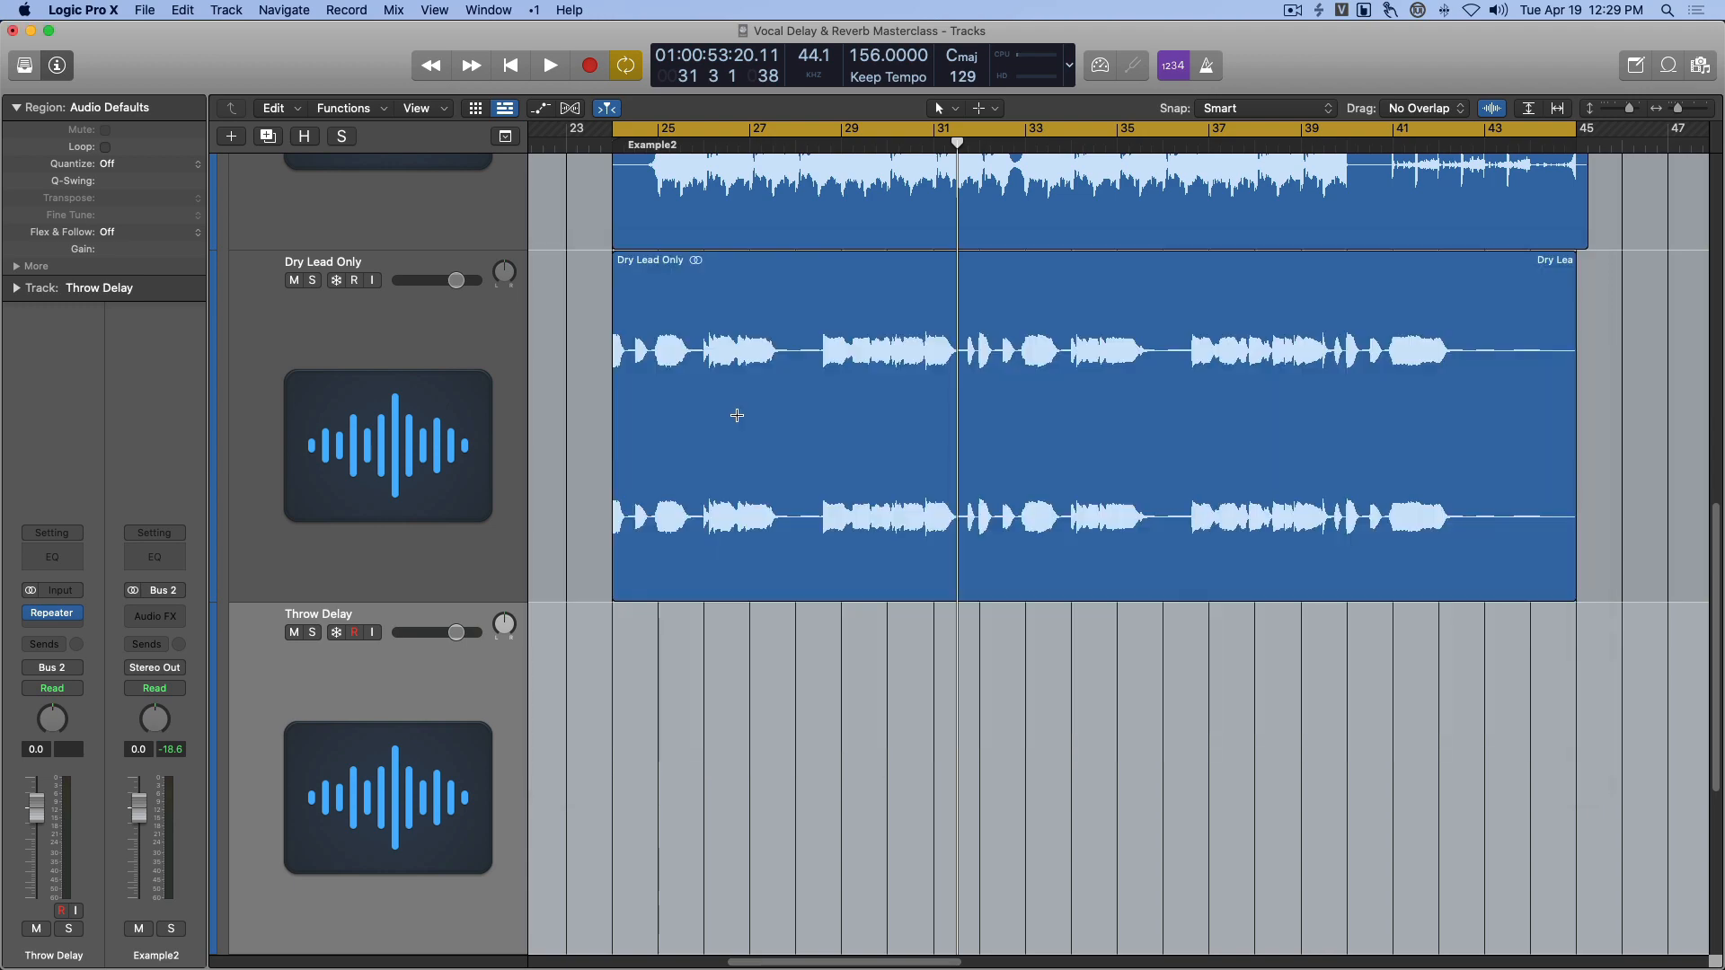
Play the Dry Lead Only vocal from around bar 25 through the phrase ending in bar 27.
left_click(1697, 113)
left_click(1696, 112)
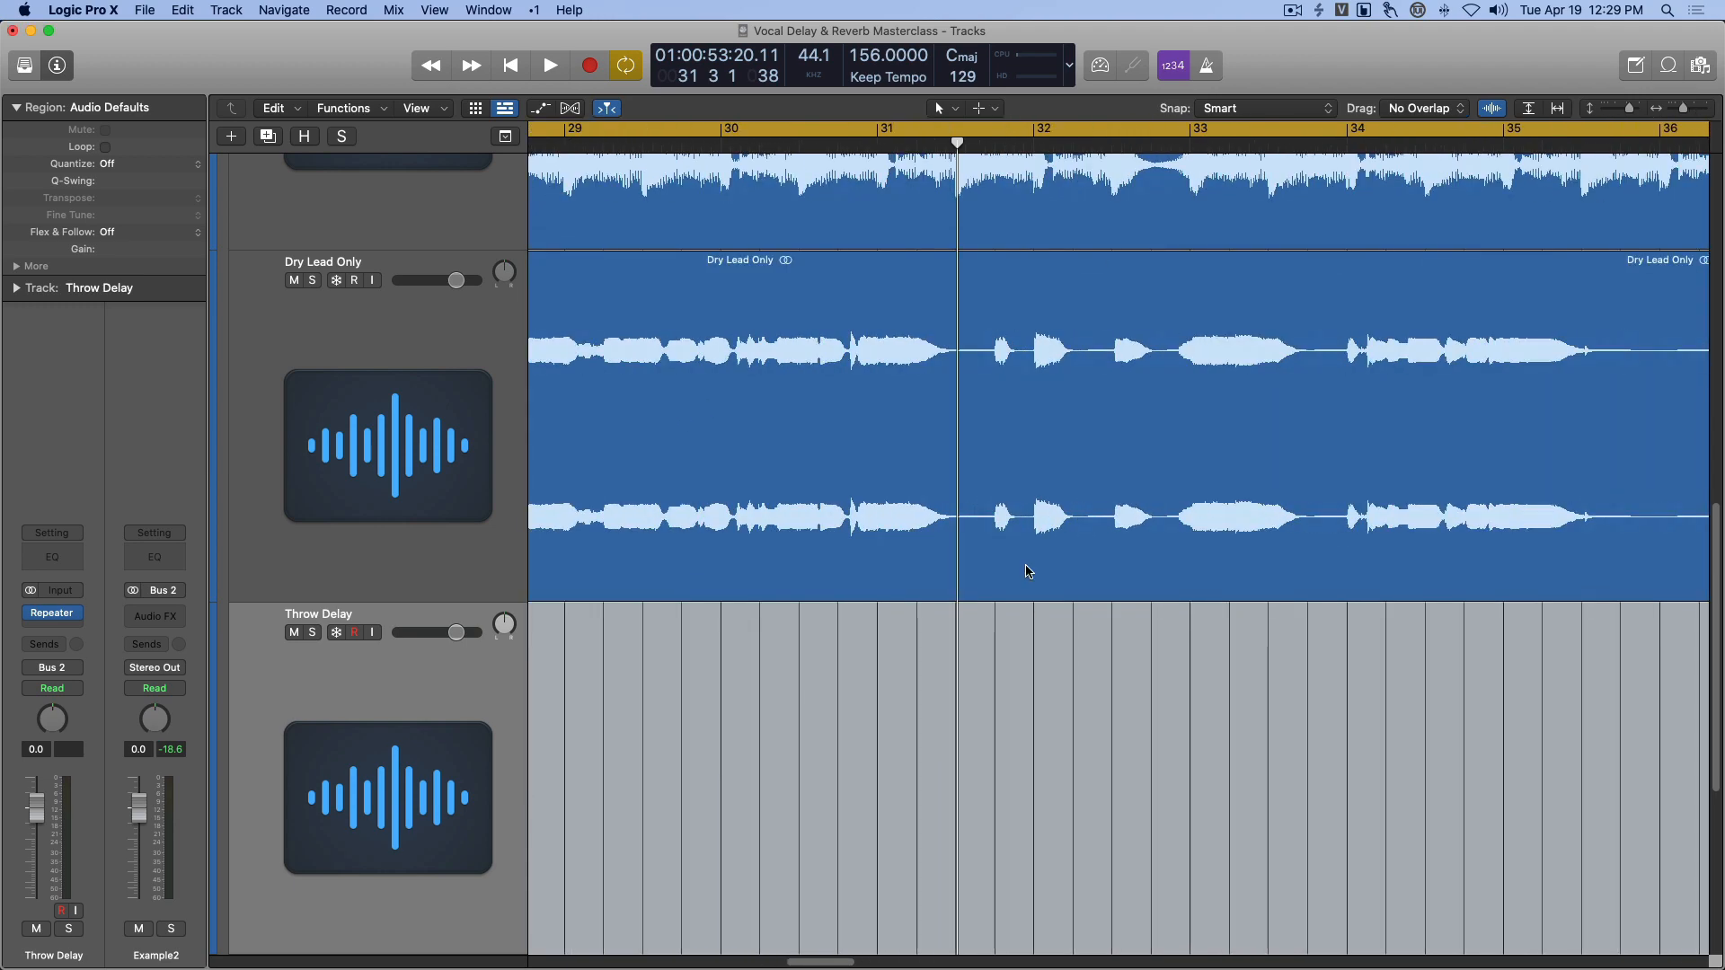
scroll(1029, 571, "left", 10)
key("space")
scroll(924, 526, "right", 5)
scroll(908, 518, "left", 3)
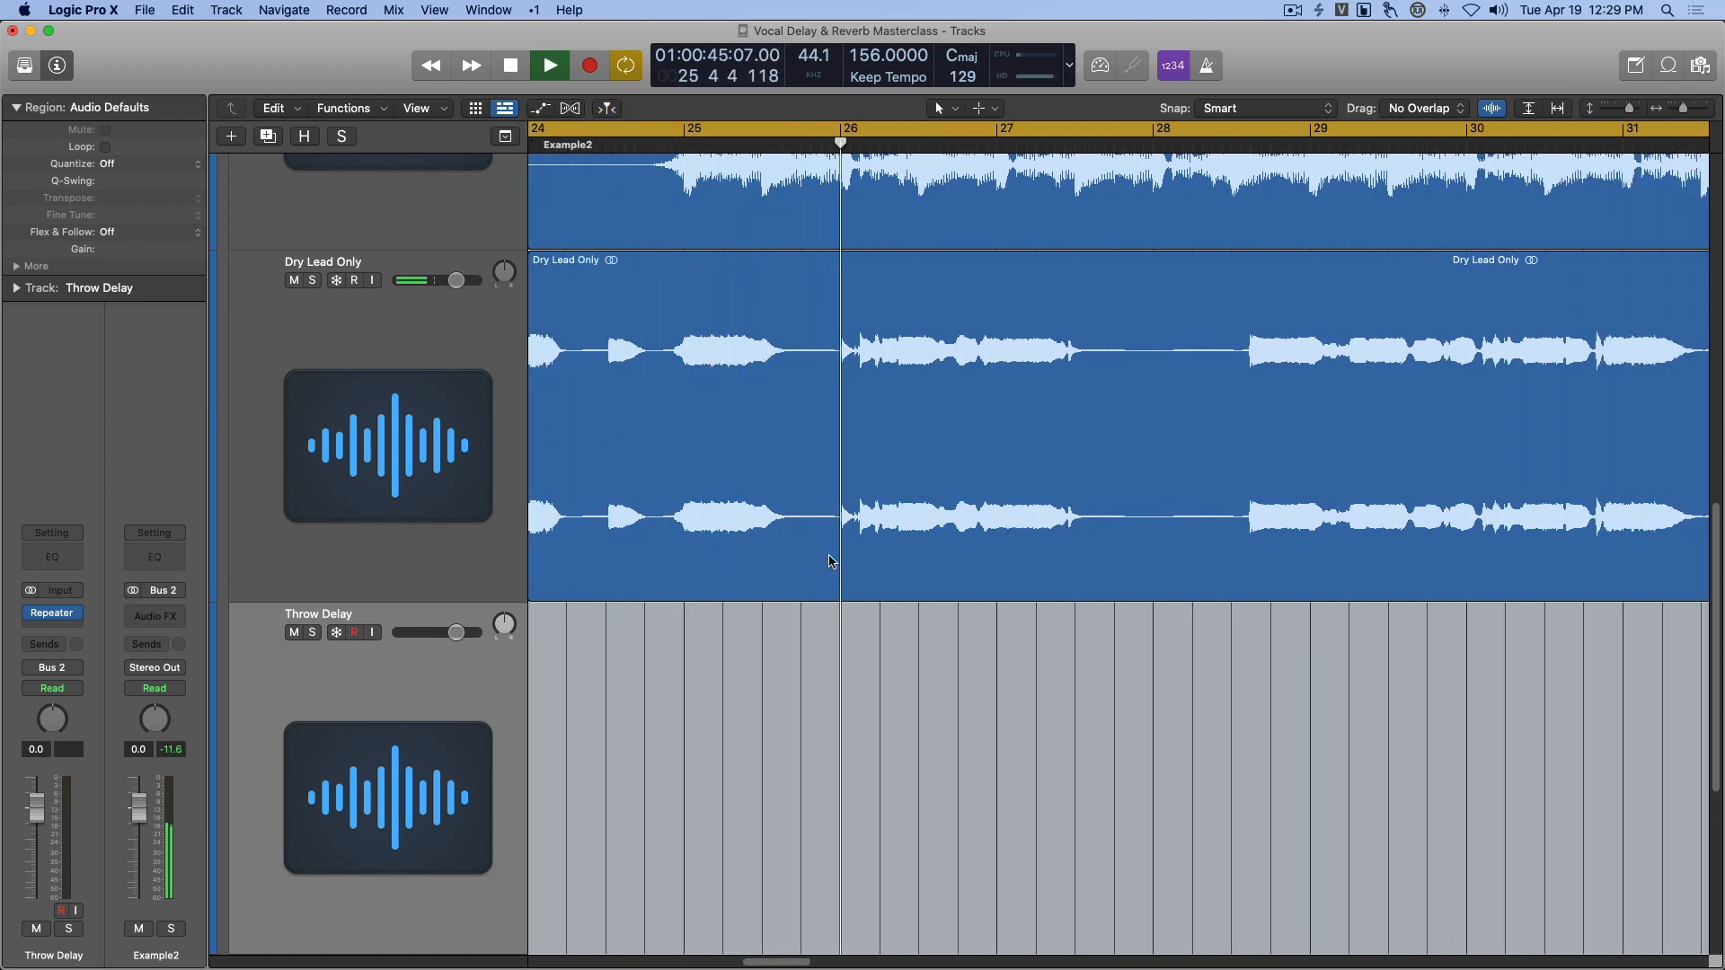
scroll(829, 557, "right", 2)
scroll(820, 550, "right", 1)
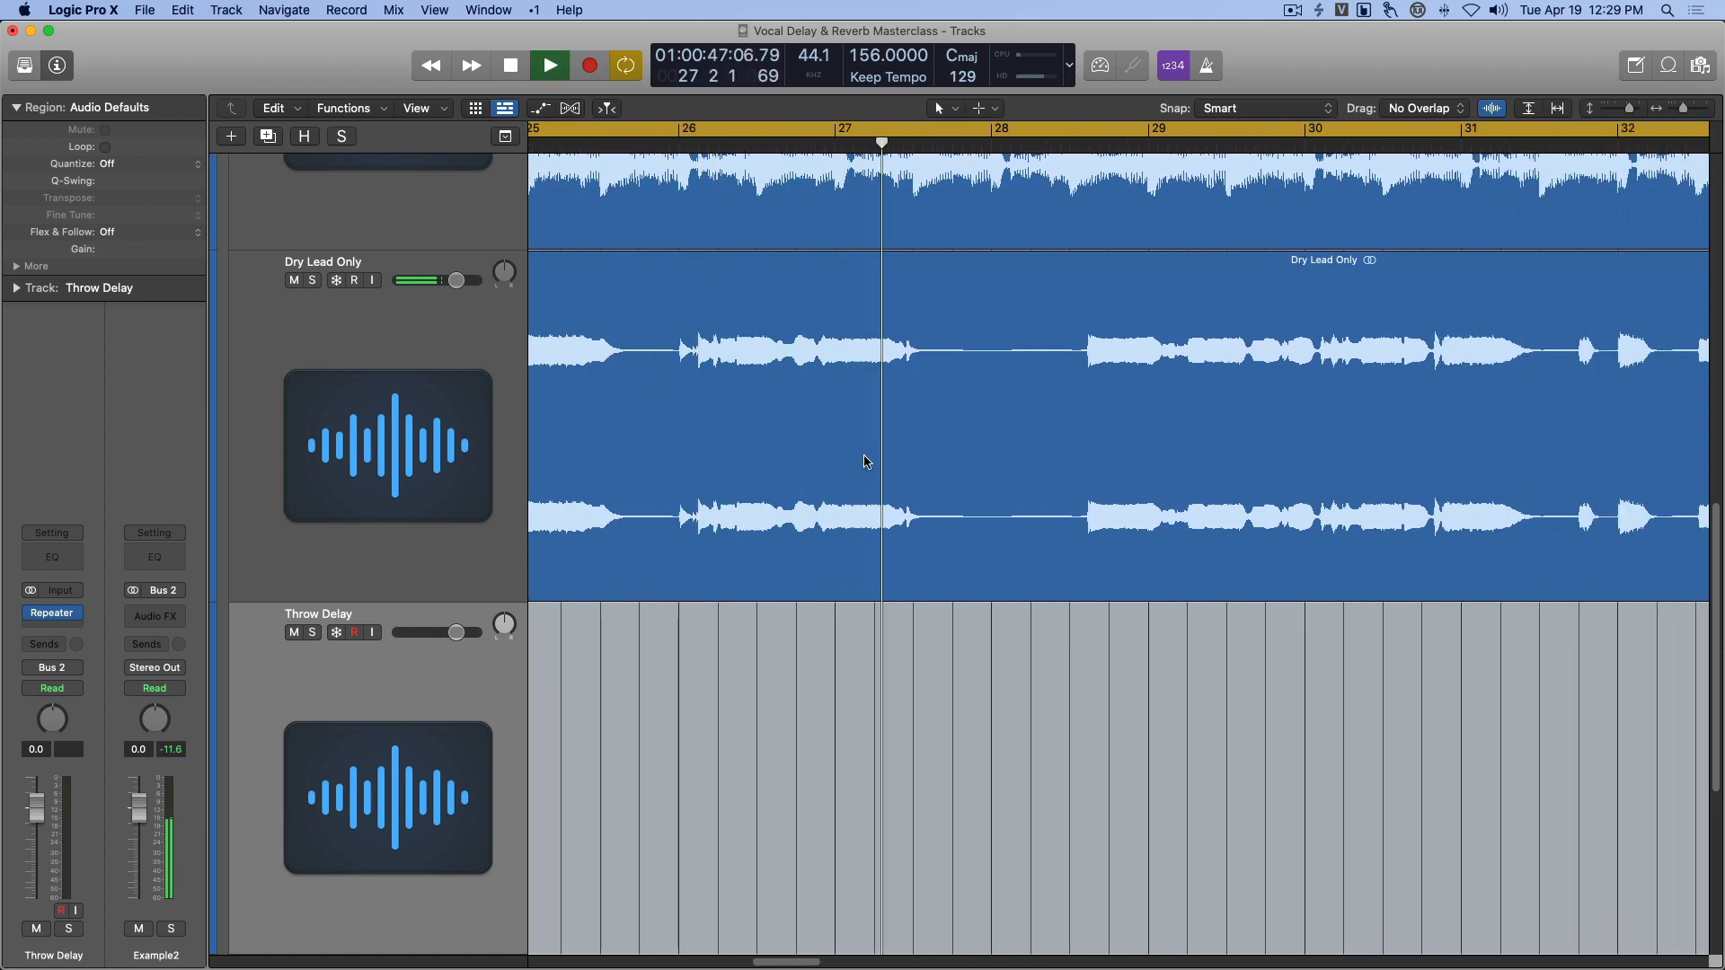
key("space")
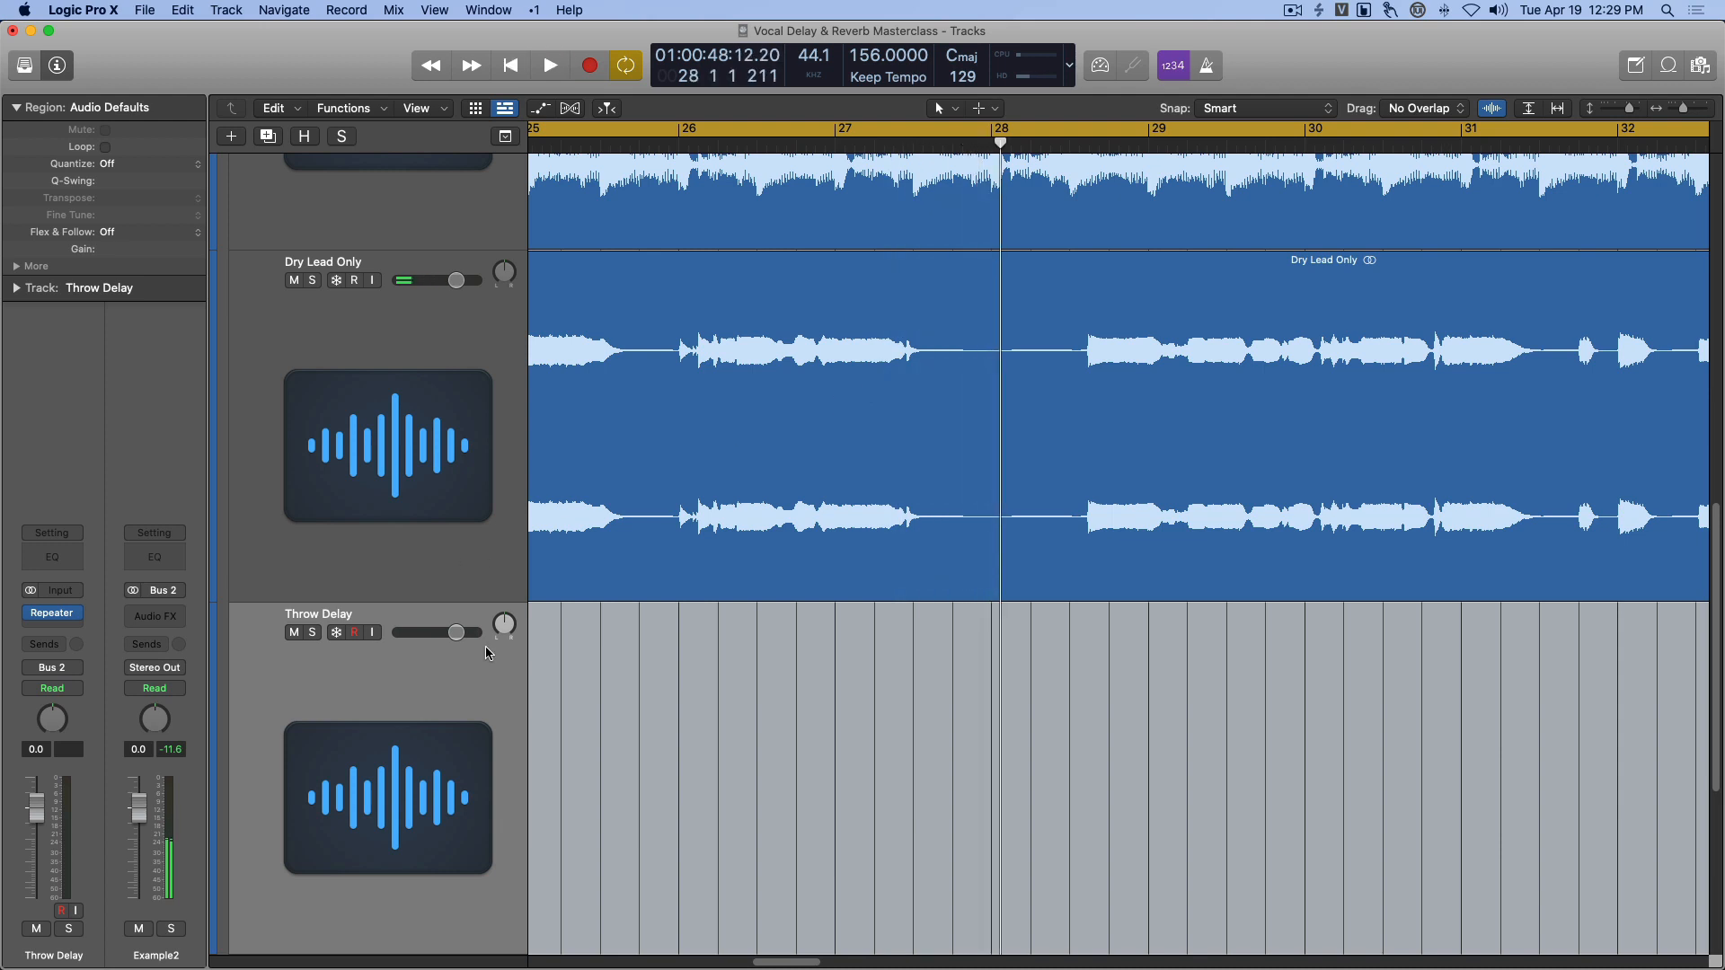
Check the 1/8 Ping Pong channel in the mixer, then return to the tracks view.
key("x")
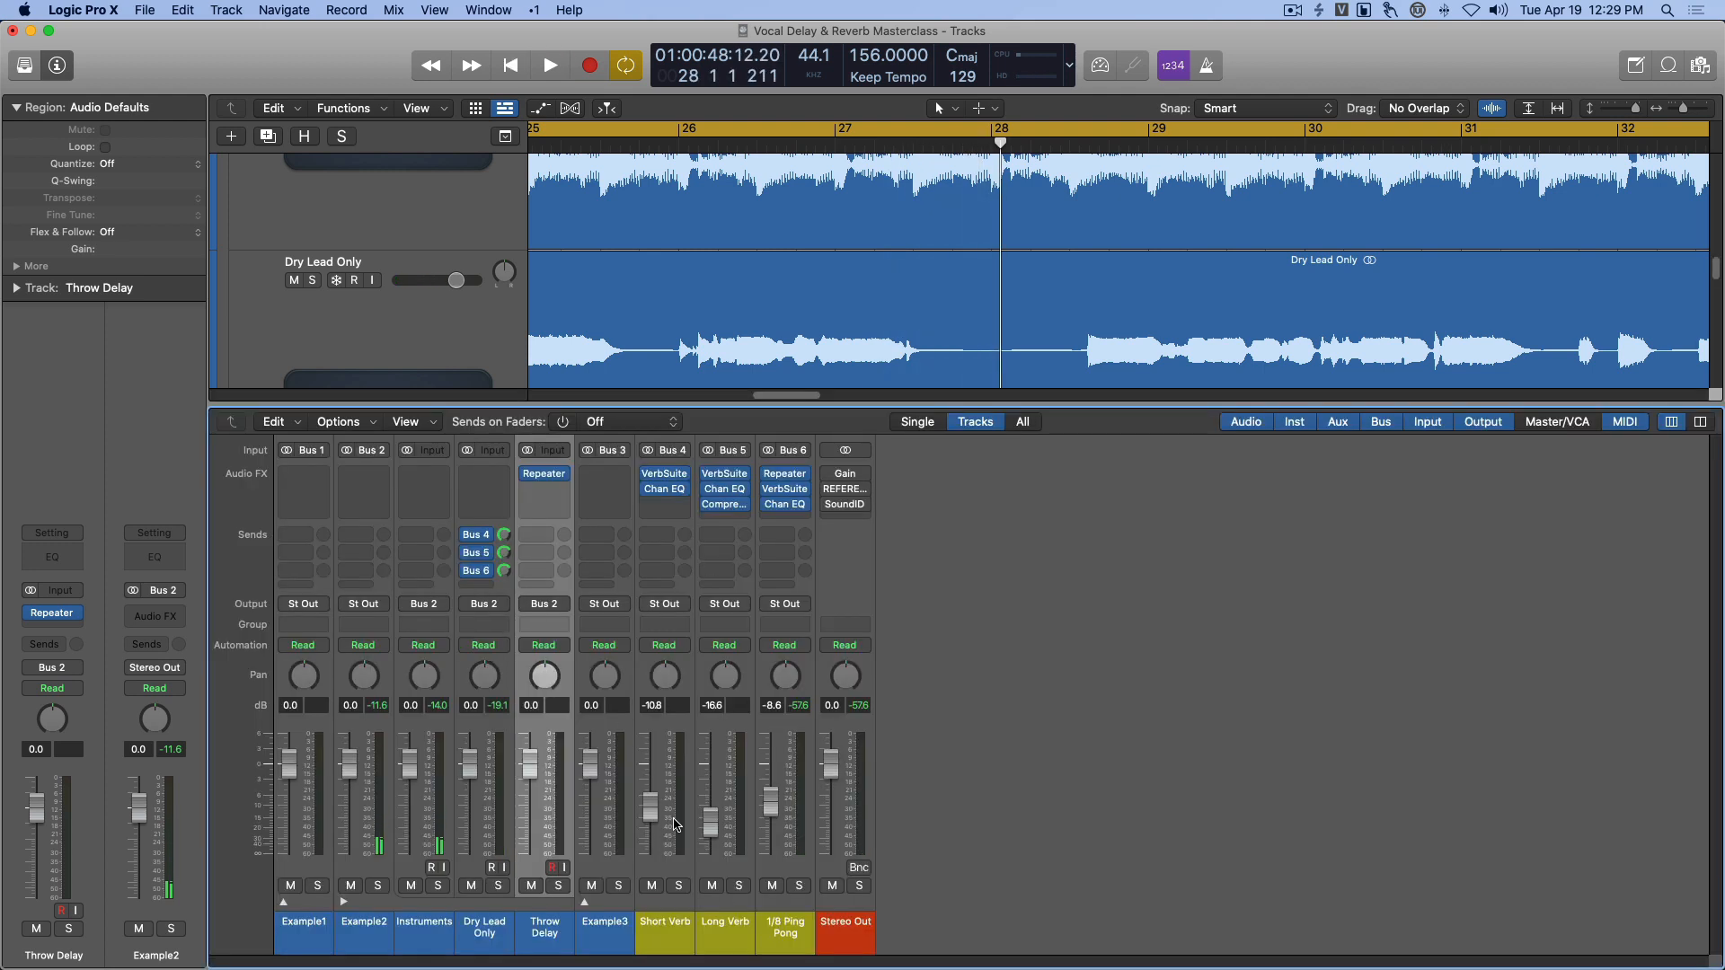
left_click(802, 933)
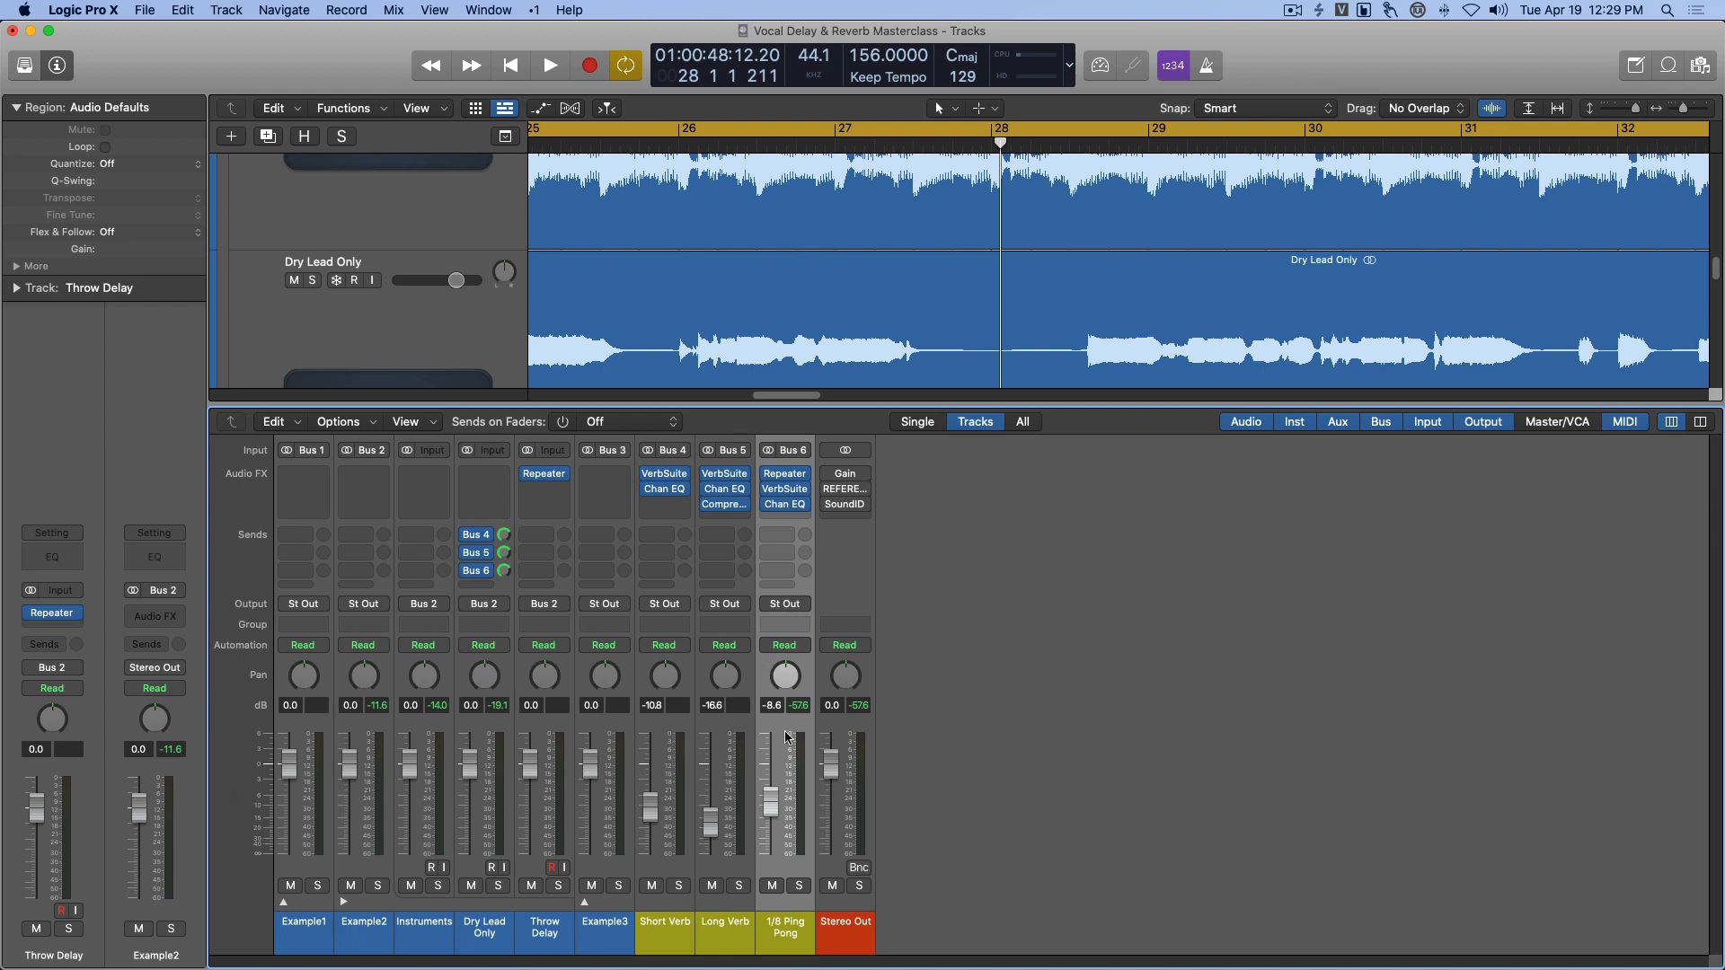
key("x")
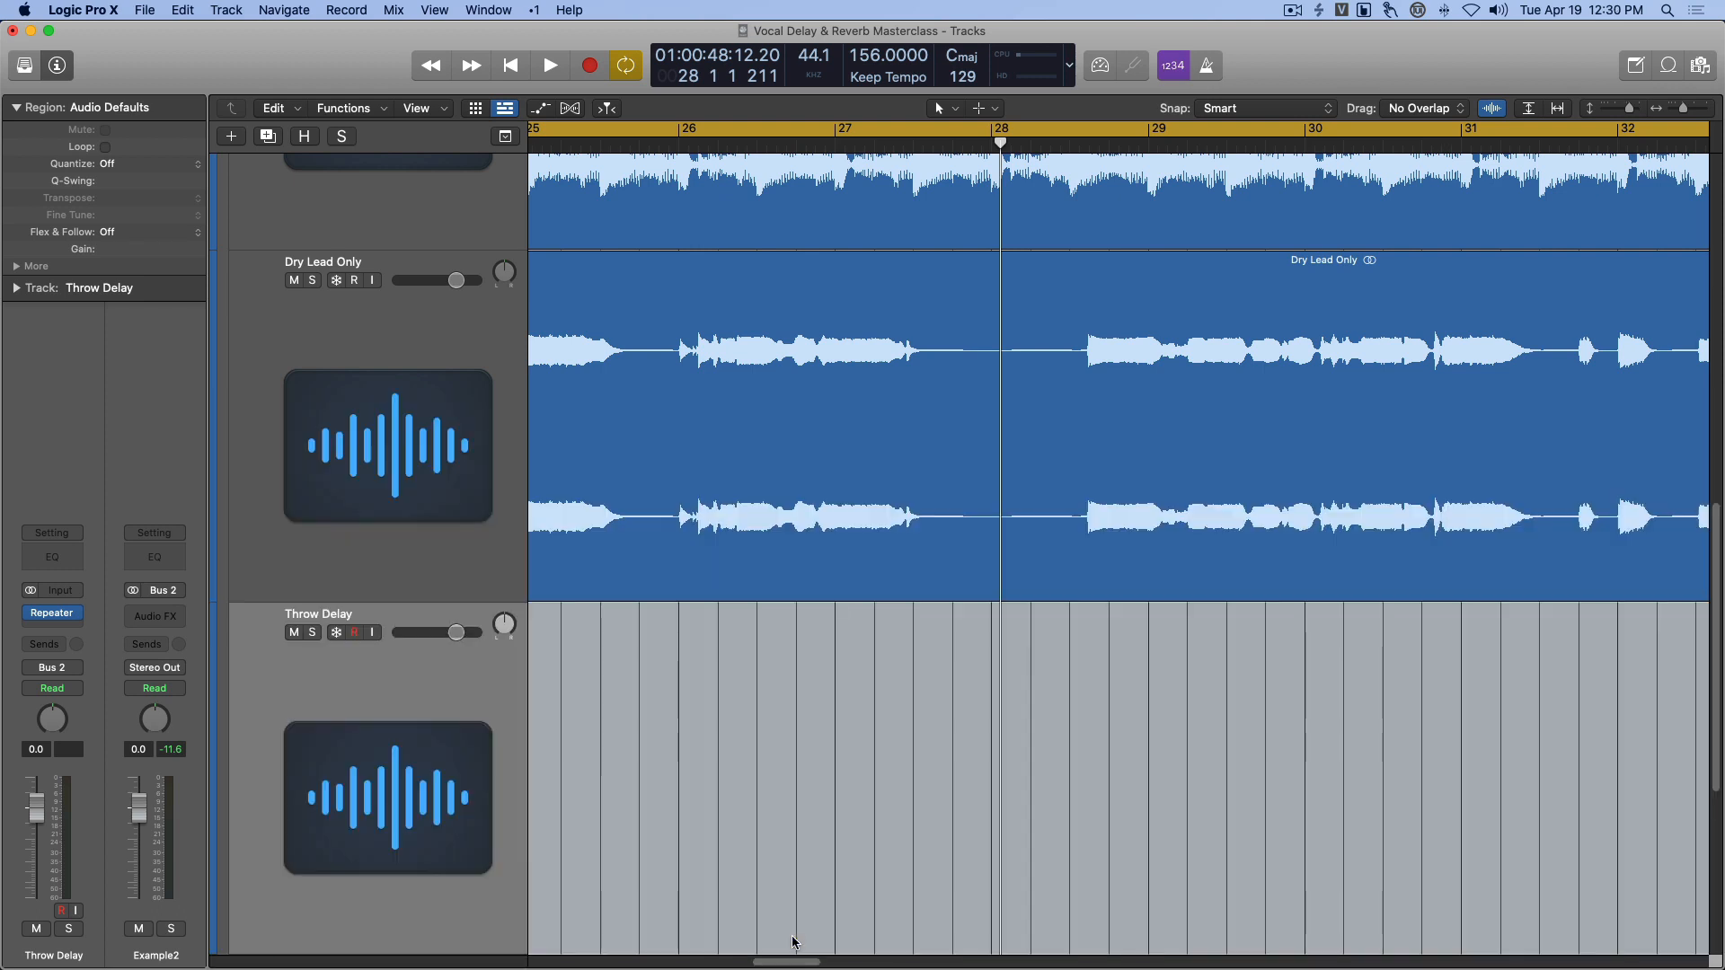
Cycle the phrase ending from late bar 26 to mid bar 28 and play it back.
left_click(792, 134)
left_click_drag(797, 133, 1079, 144)
key("space")
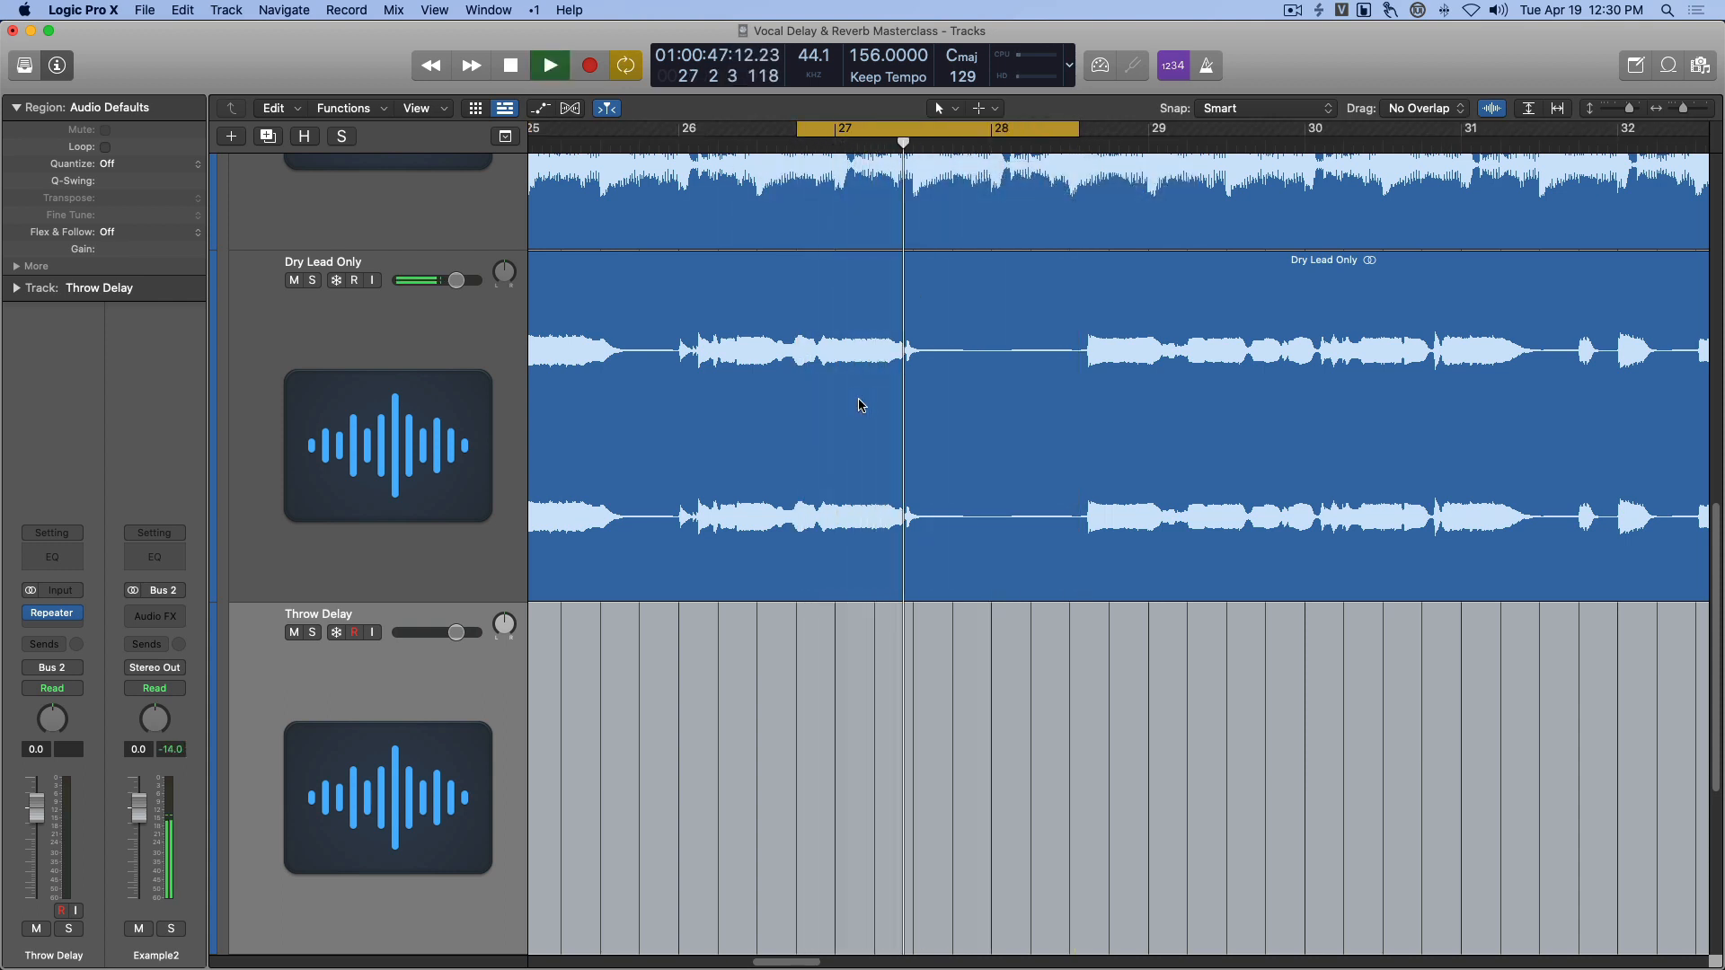
key("space")
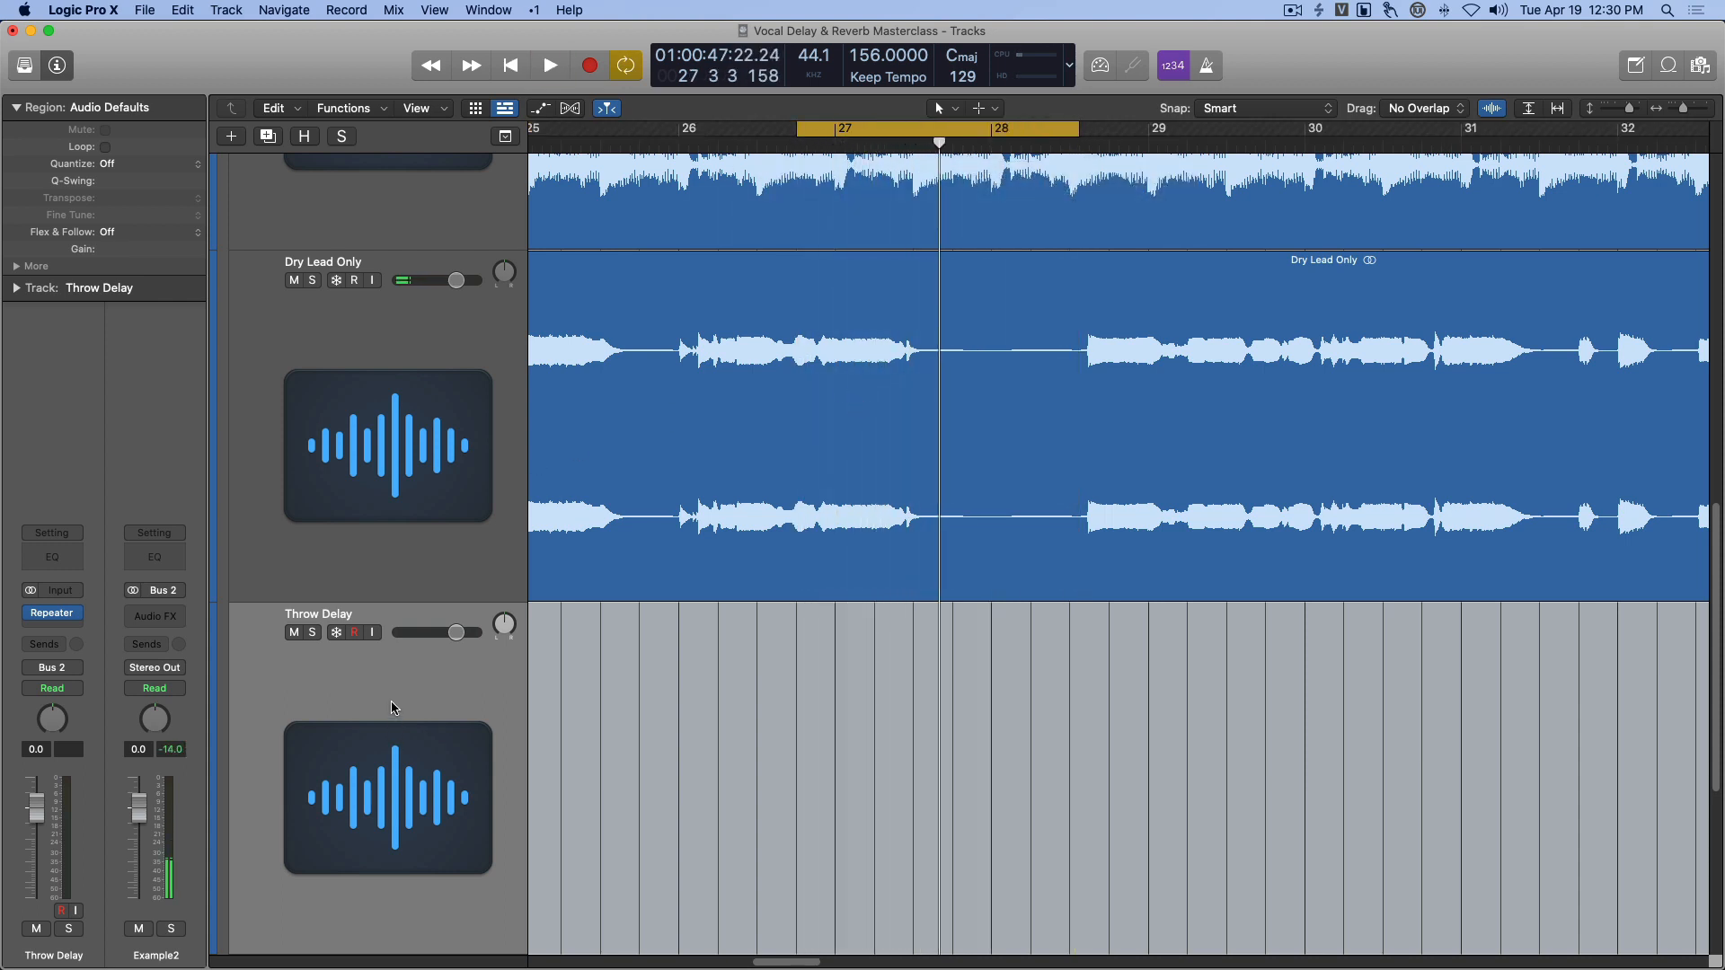
Copy the vocal's phrase ending between late bar 26 and mid bar 27 from Dry Lead Only onto the Throw Delay track.
left_click_drag(794, 503, 851, 724)
left_click(1031, 728)
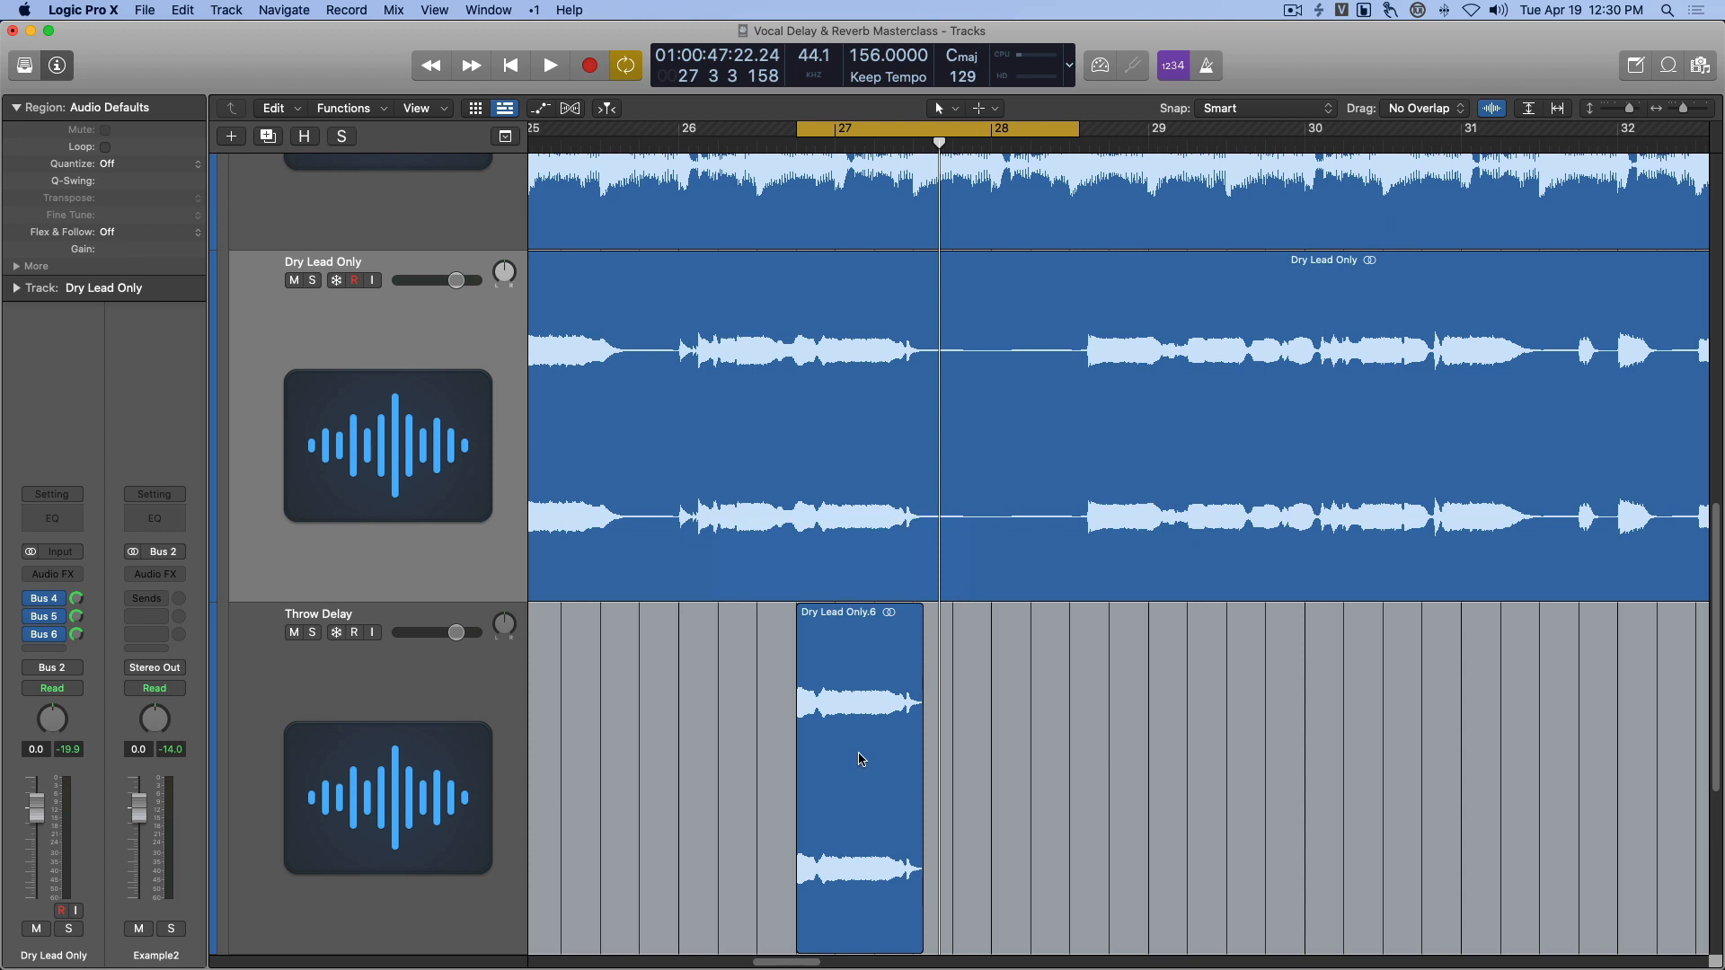
left_click(423, 676)
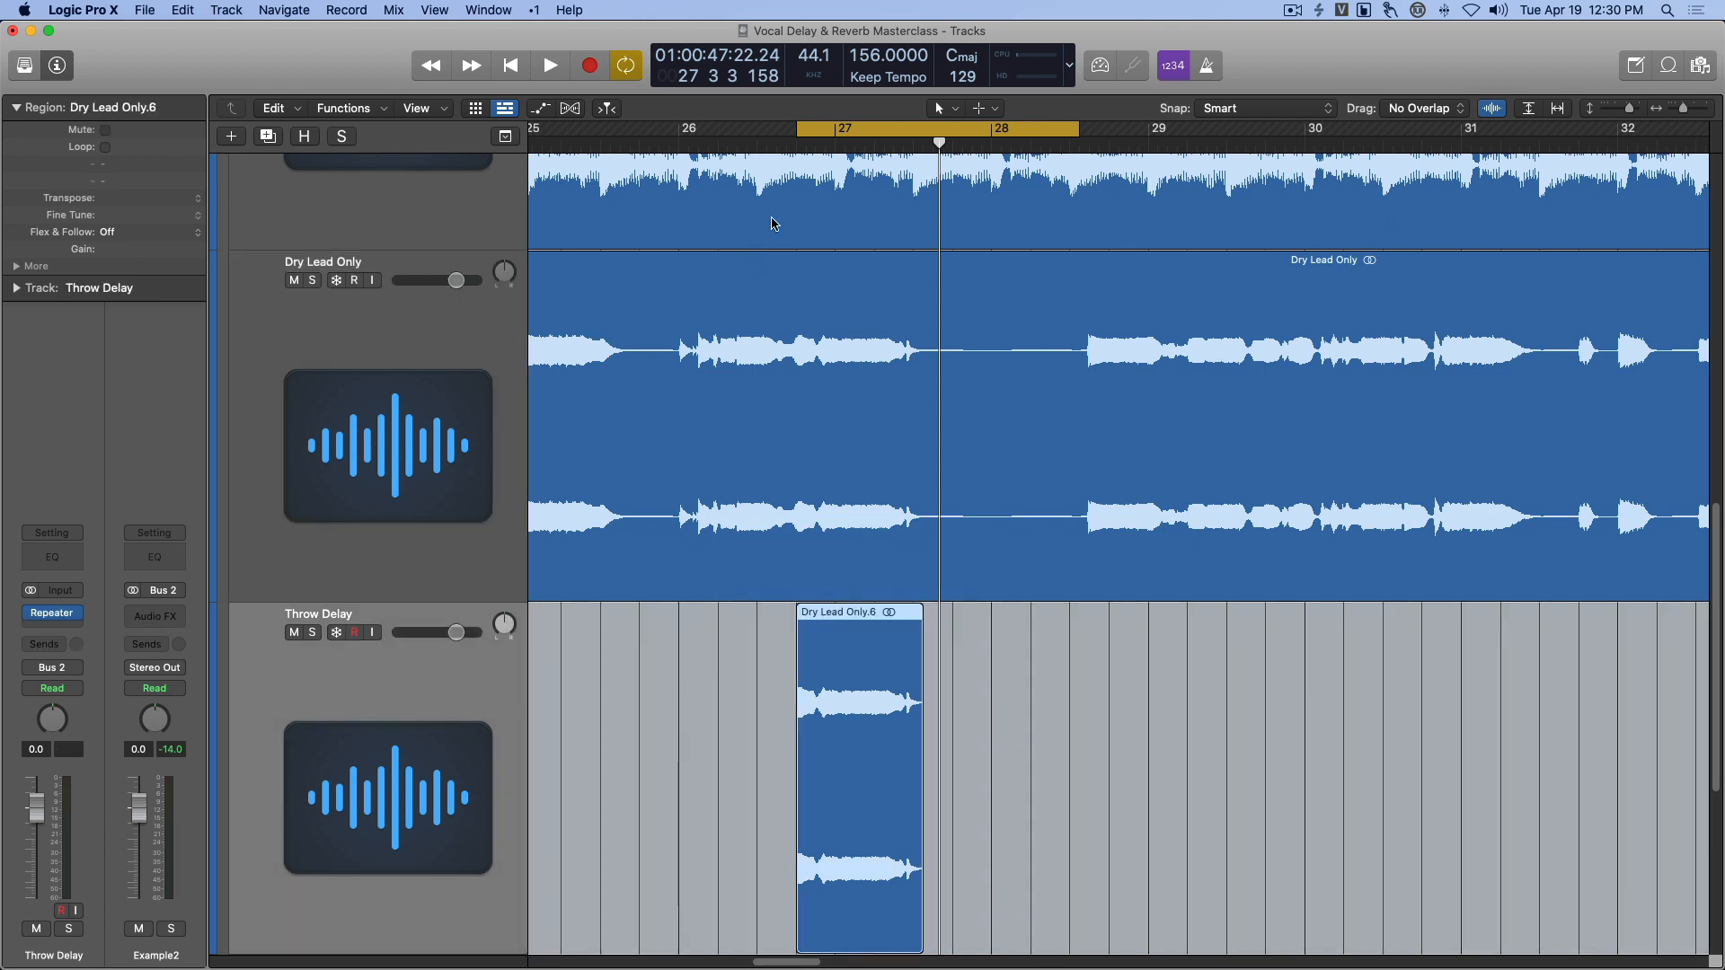
Audition the copied phrase on its own by soloing the Throw Delay track with the cycle off, then unsolo it.
left_click(837, 126)
left_click(795, 138)
key("s")
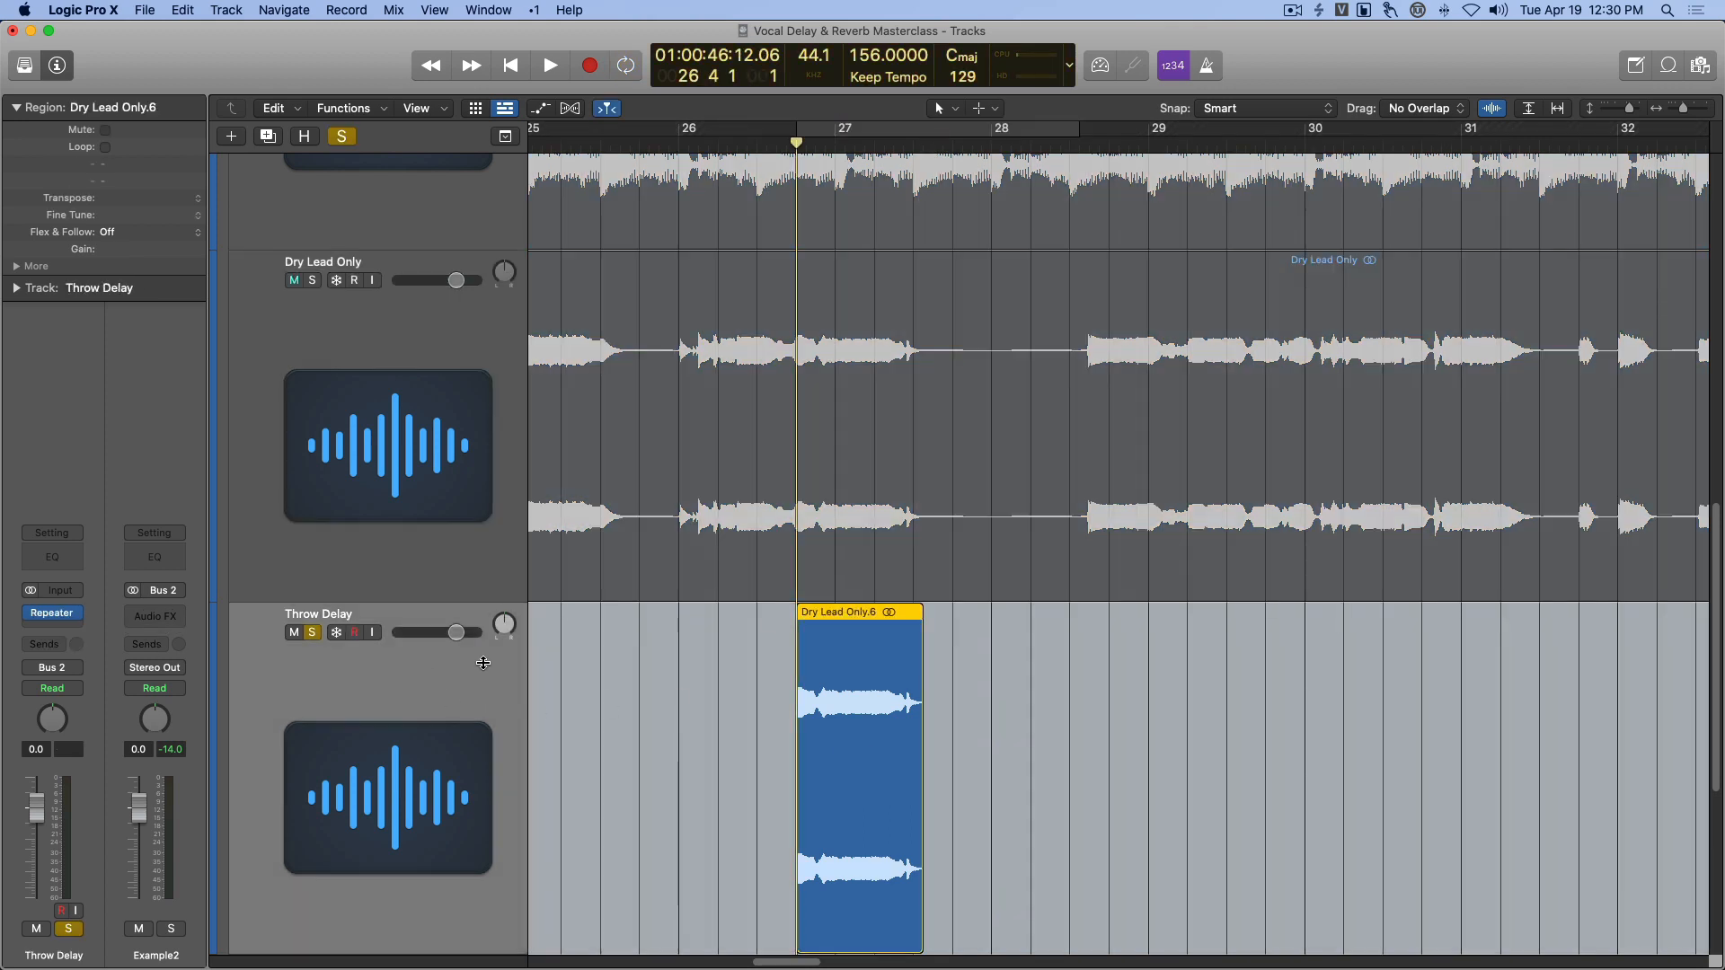
key("space")
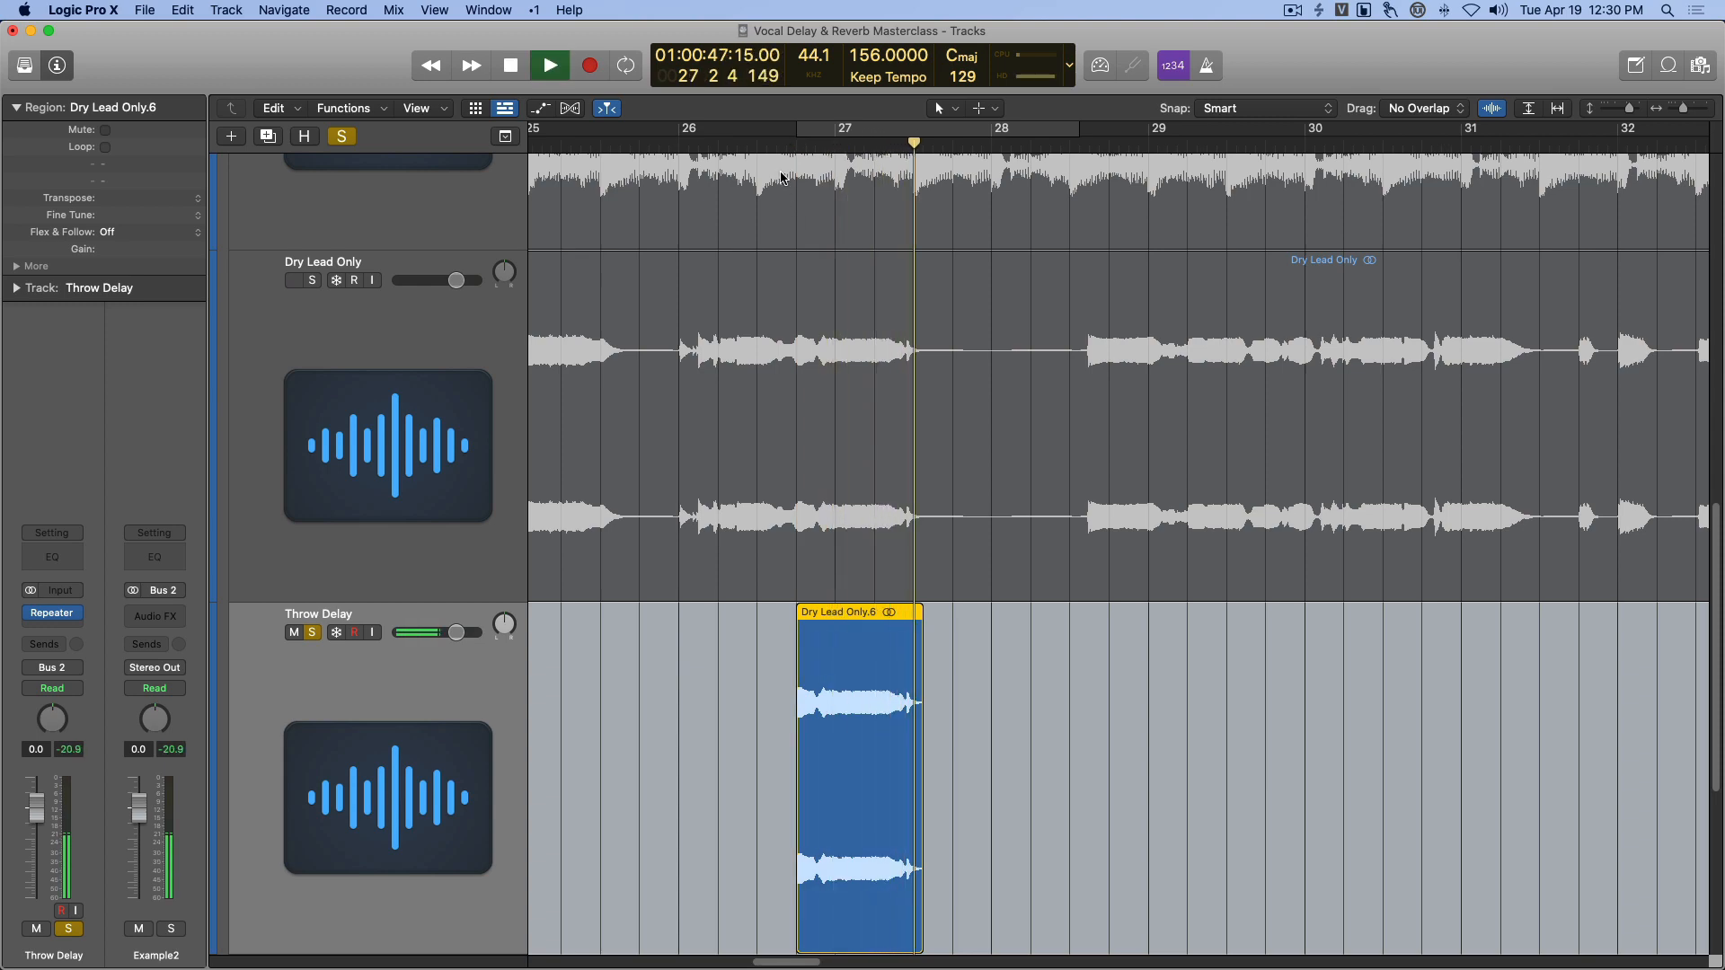
key("space")
key("s")
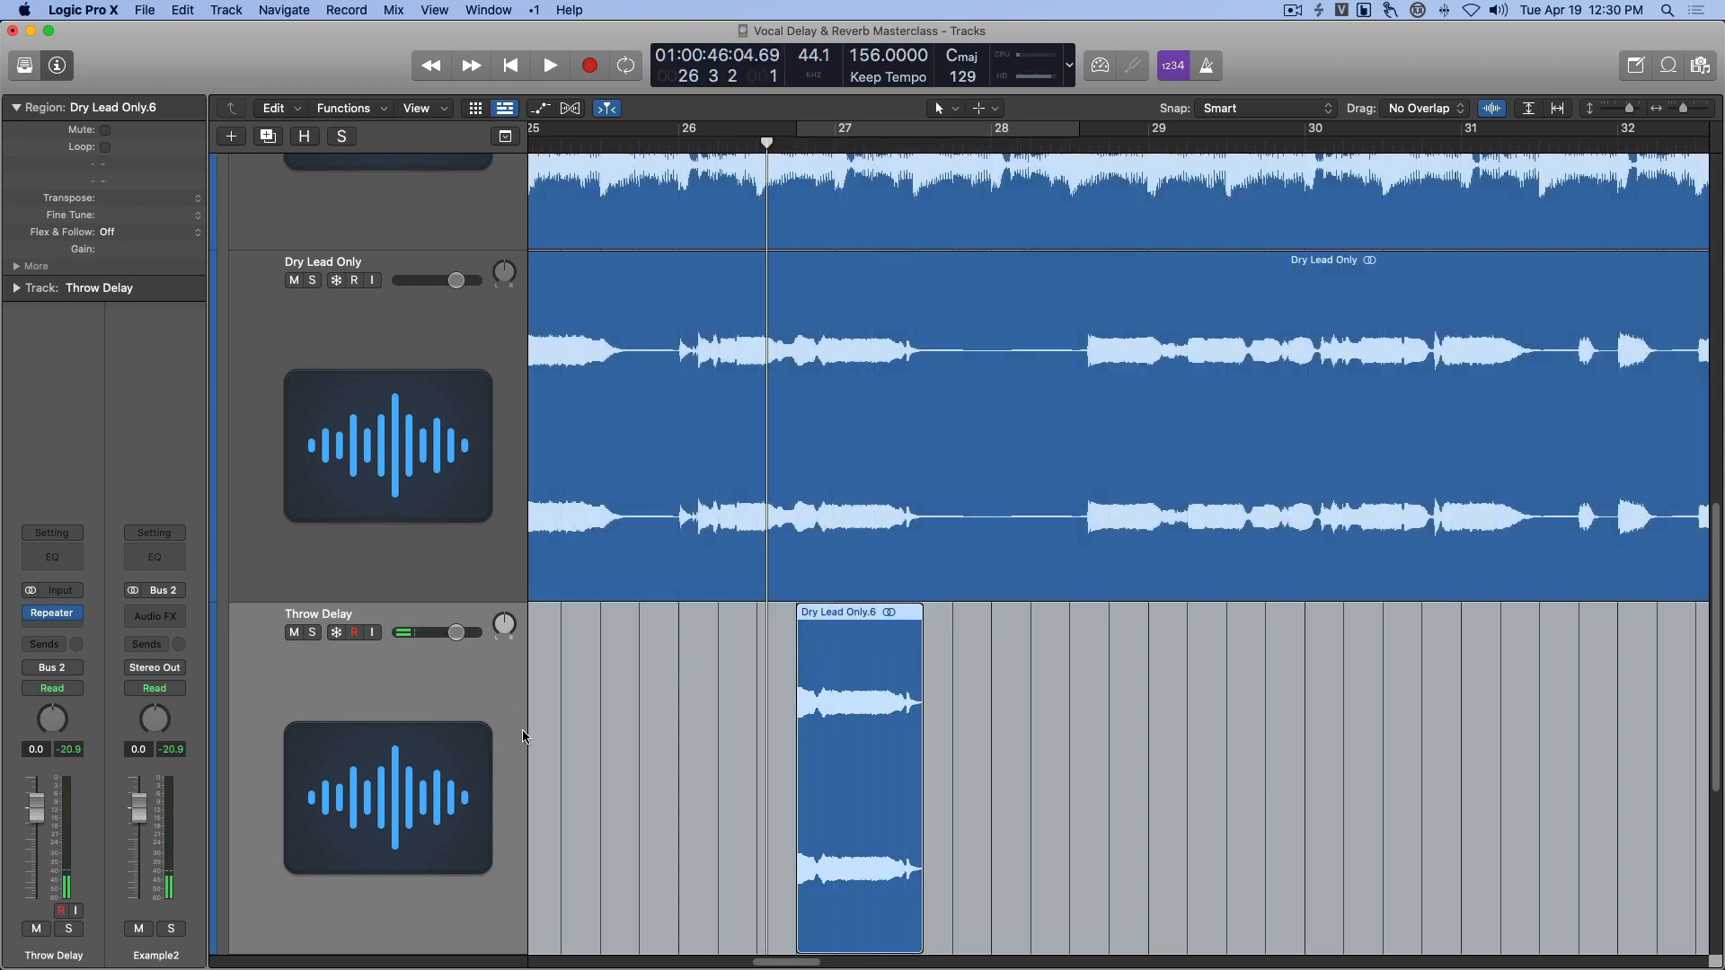
Review Repeater's mix and delay settings on the Throw Delay track and close the plug-in.
left_click(55, 616)
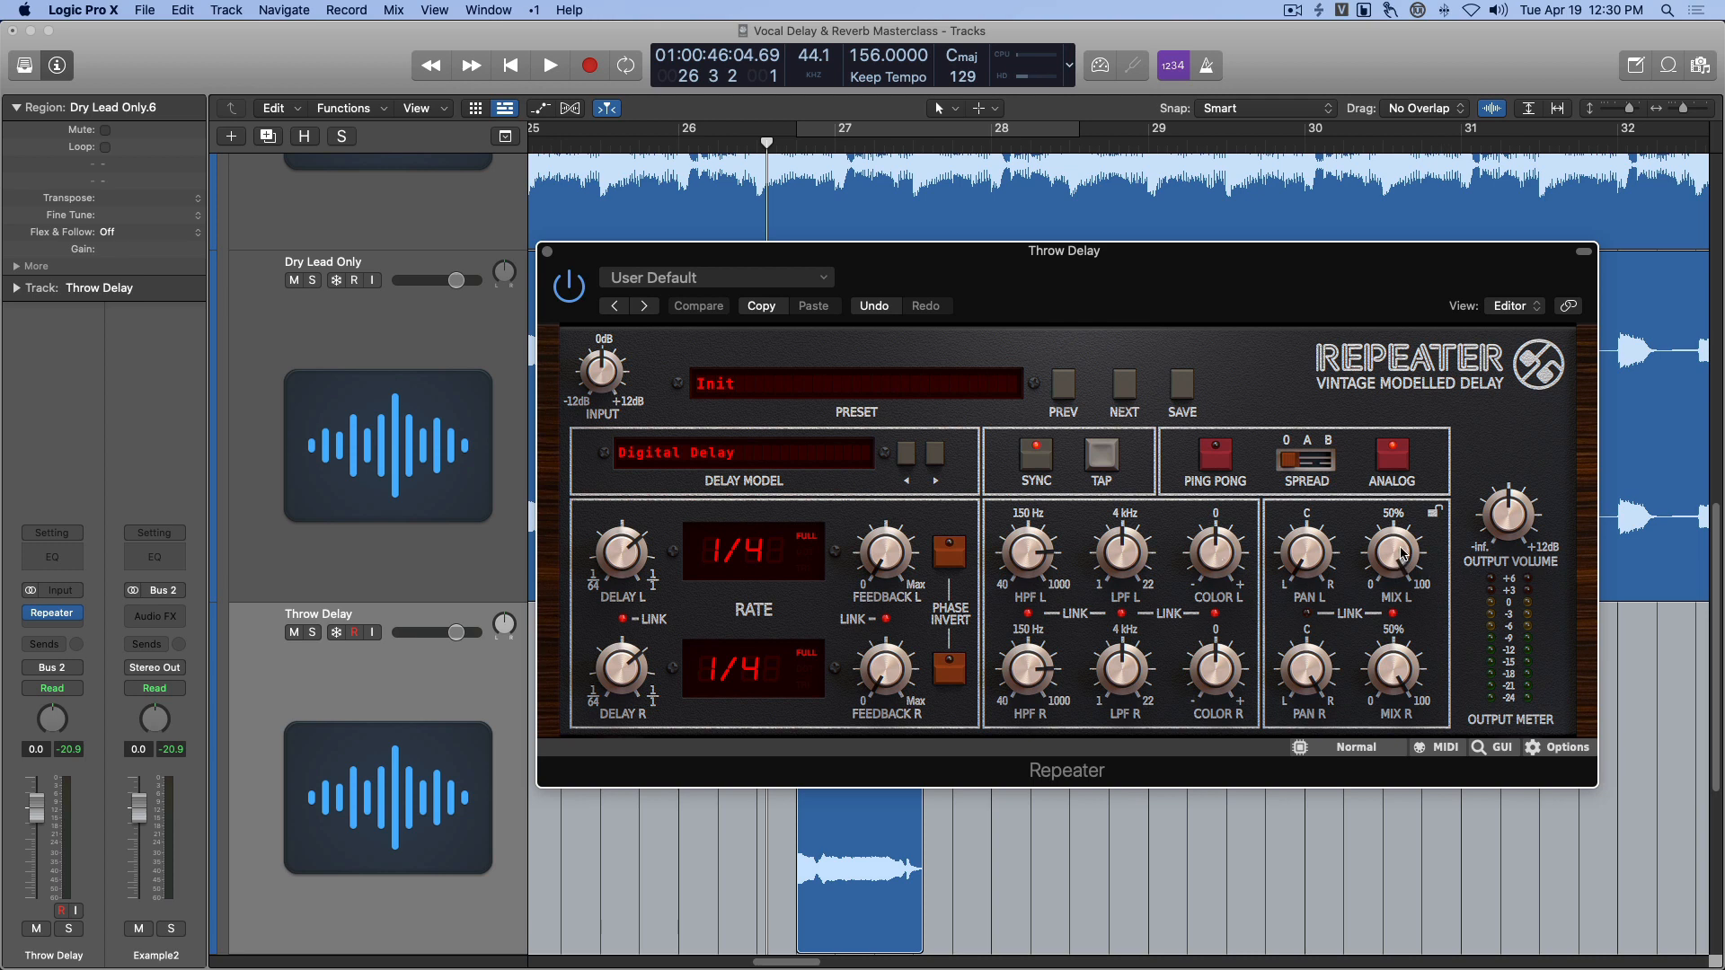
left_click_drag(1029, 271, 549, 259)
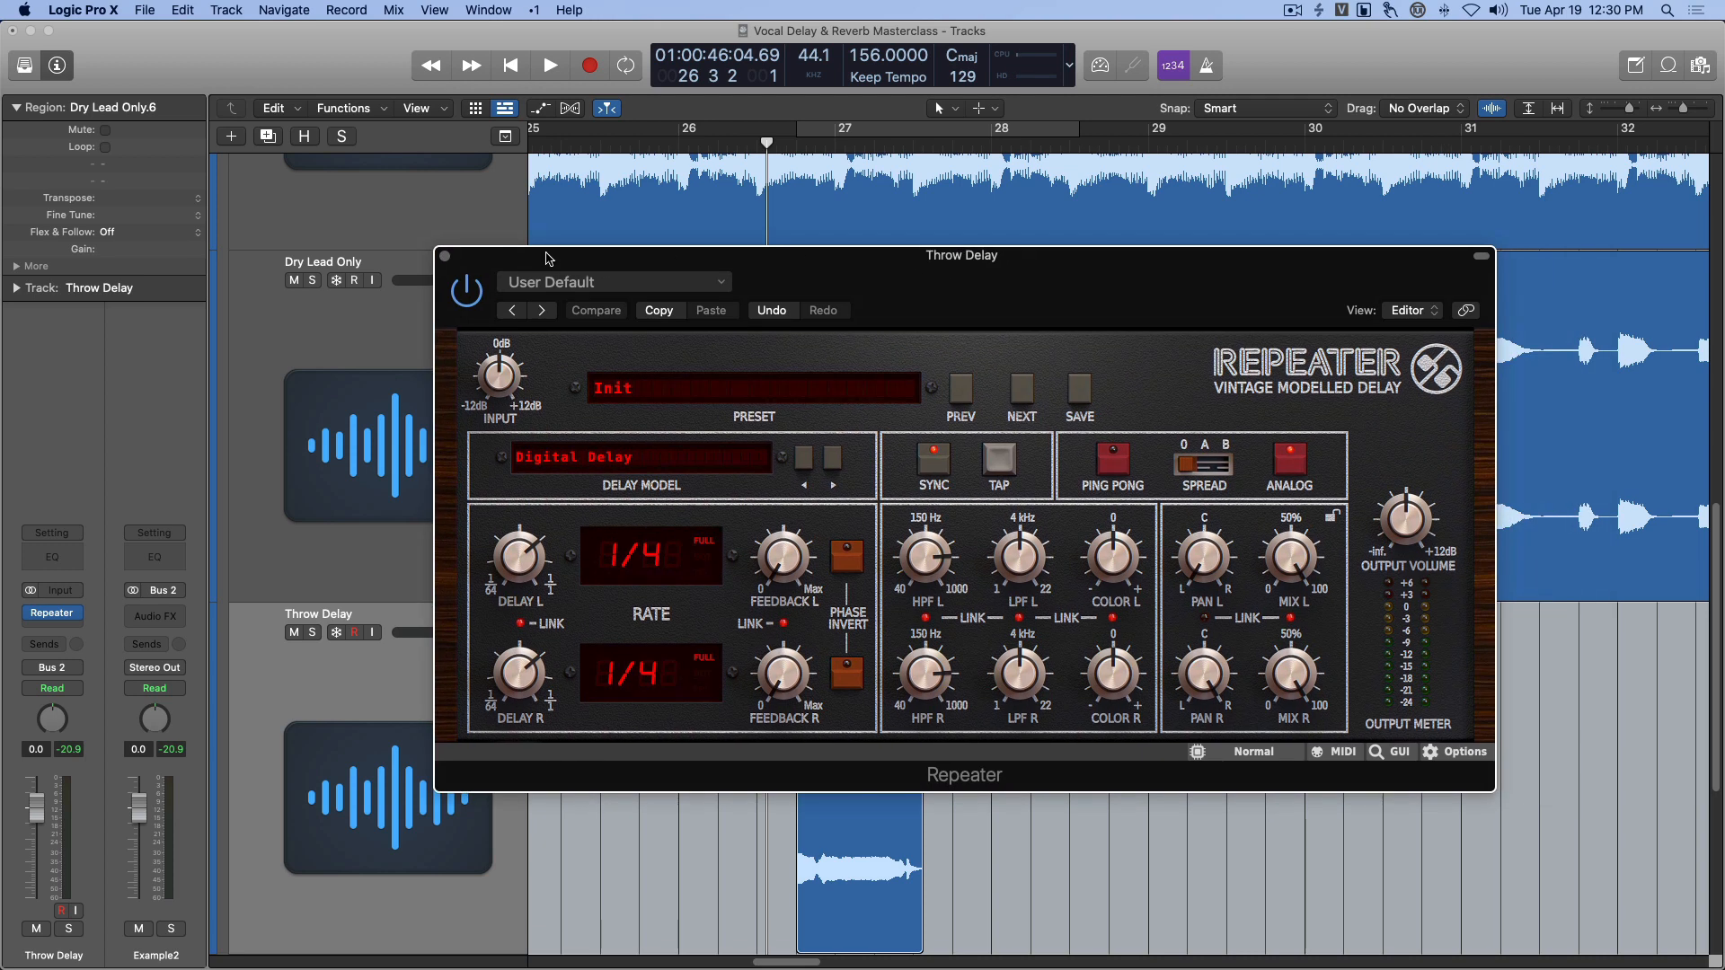
left_click(445, 257)
Play the throw phrase in the full mix from around bar 26 with the cycle off.
left_click(719, 143)
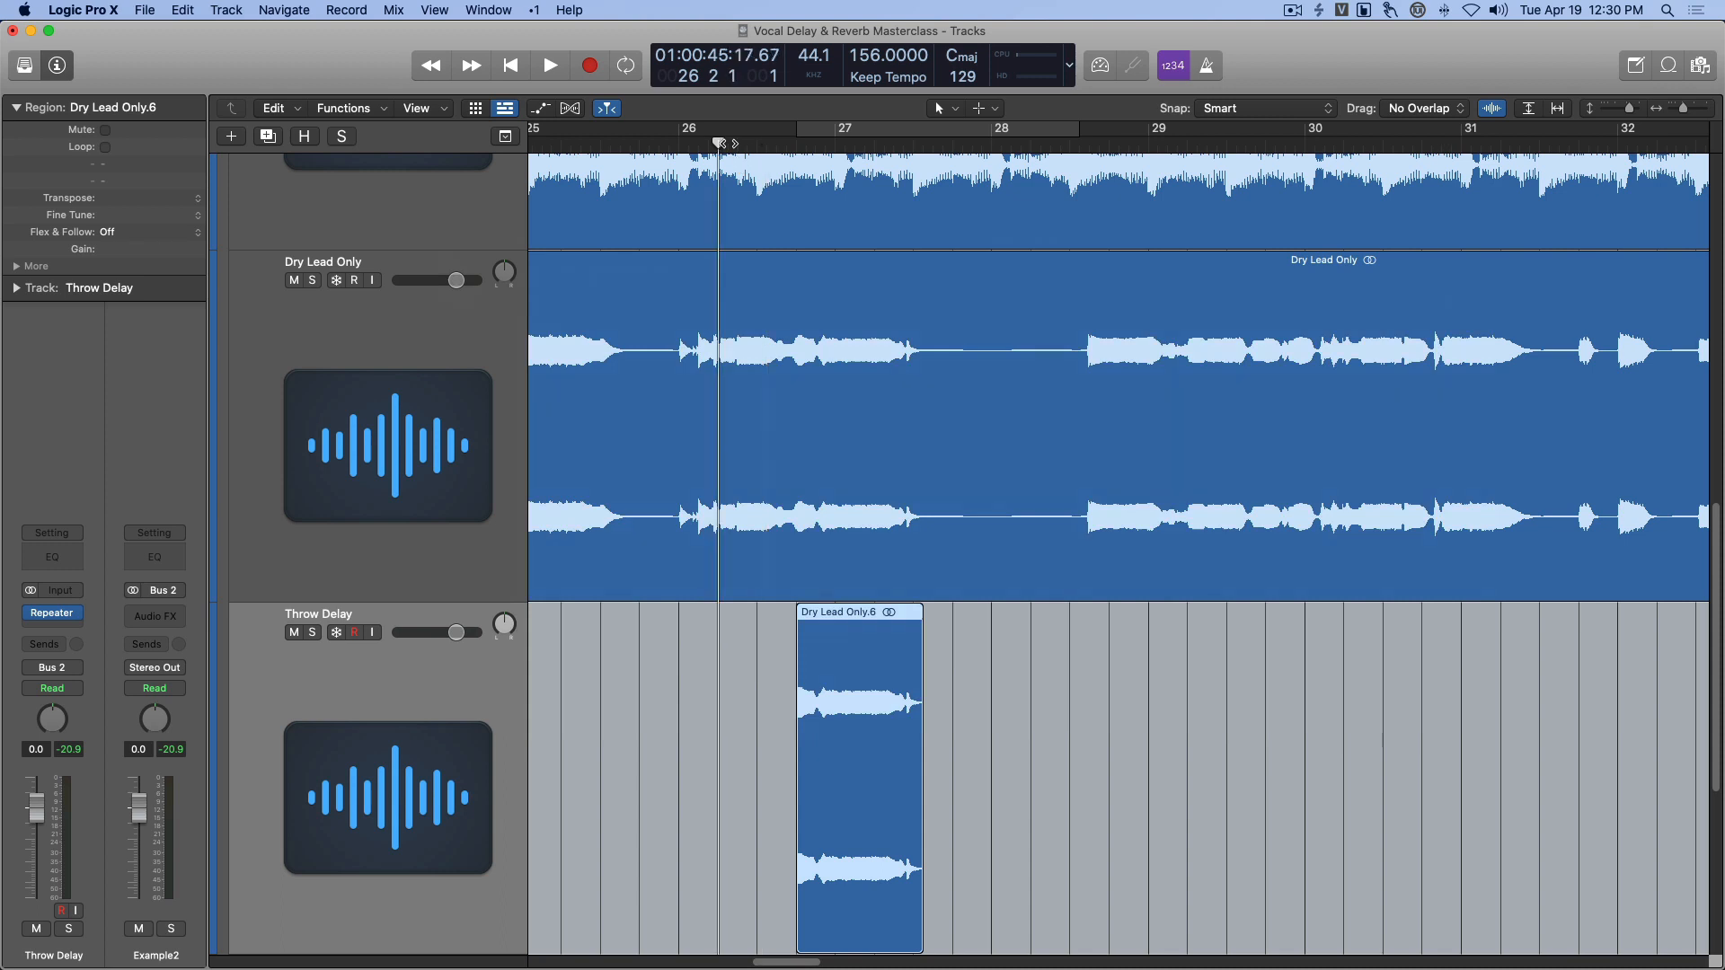
left_click(844, 130)
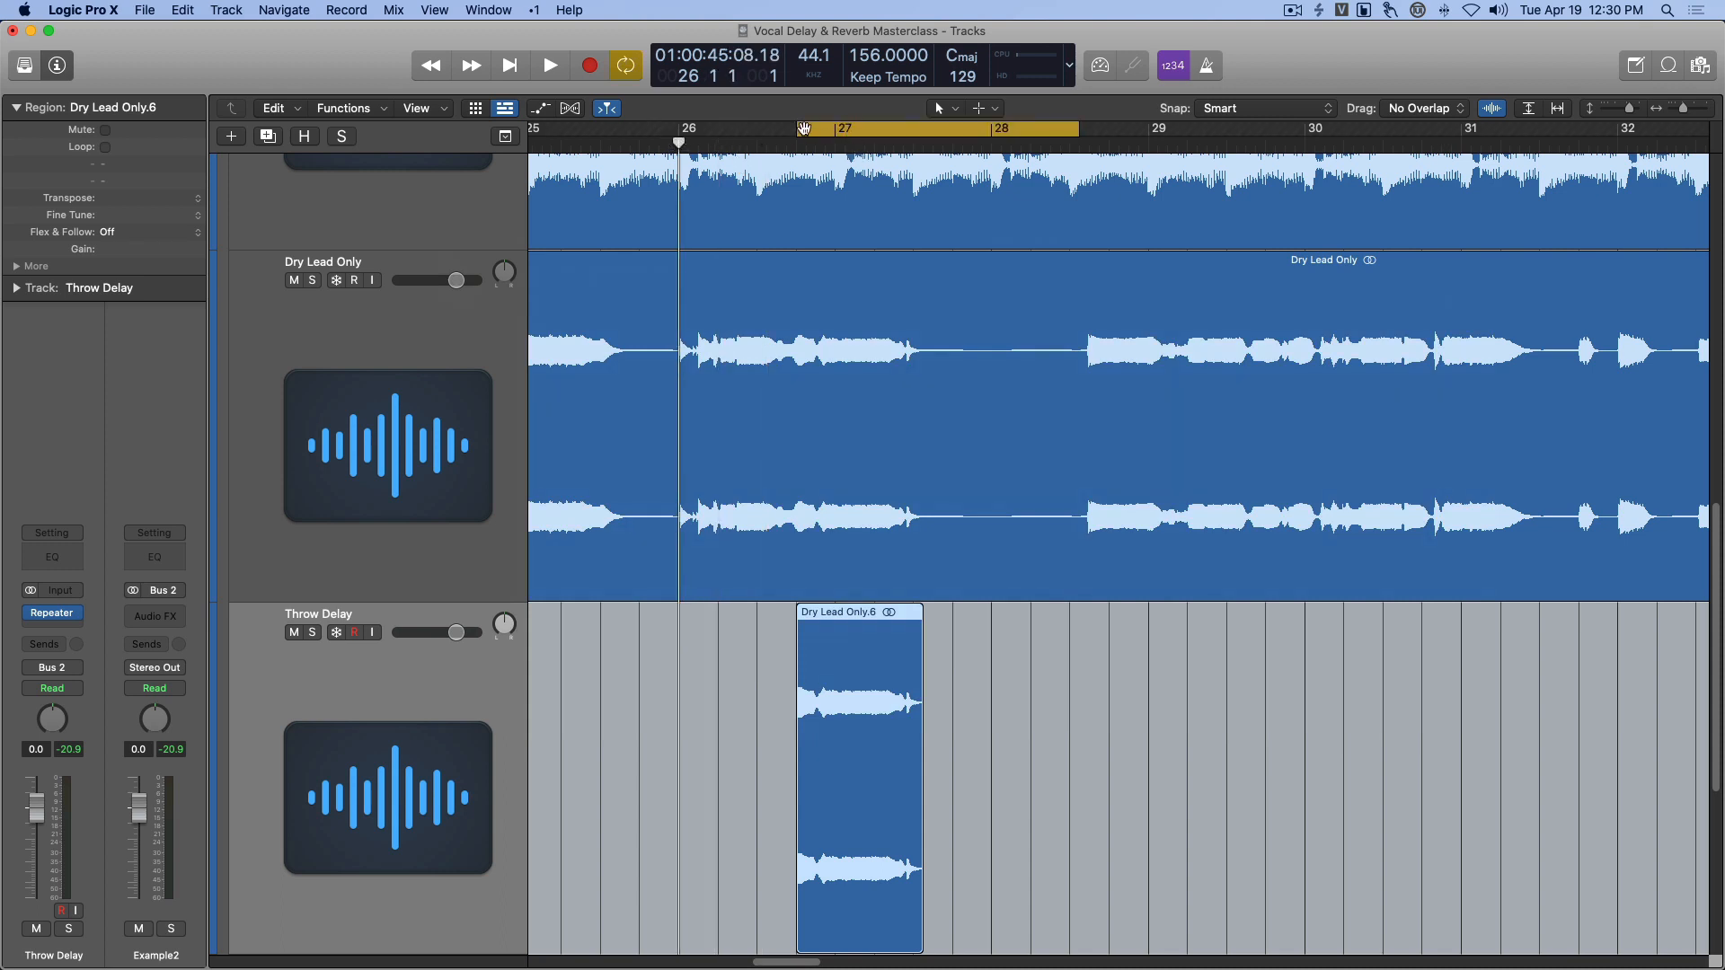
left_click(804, 128)
key("space")
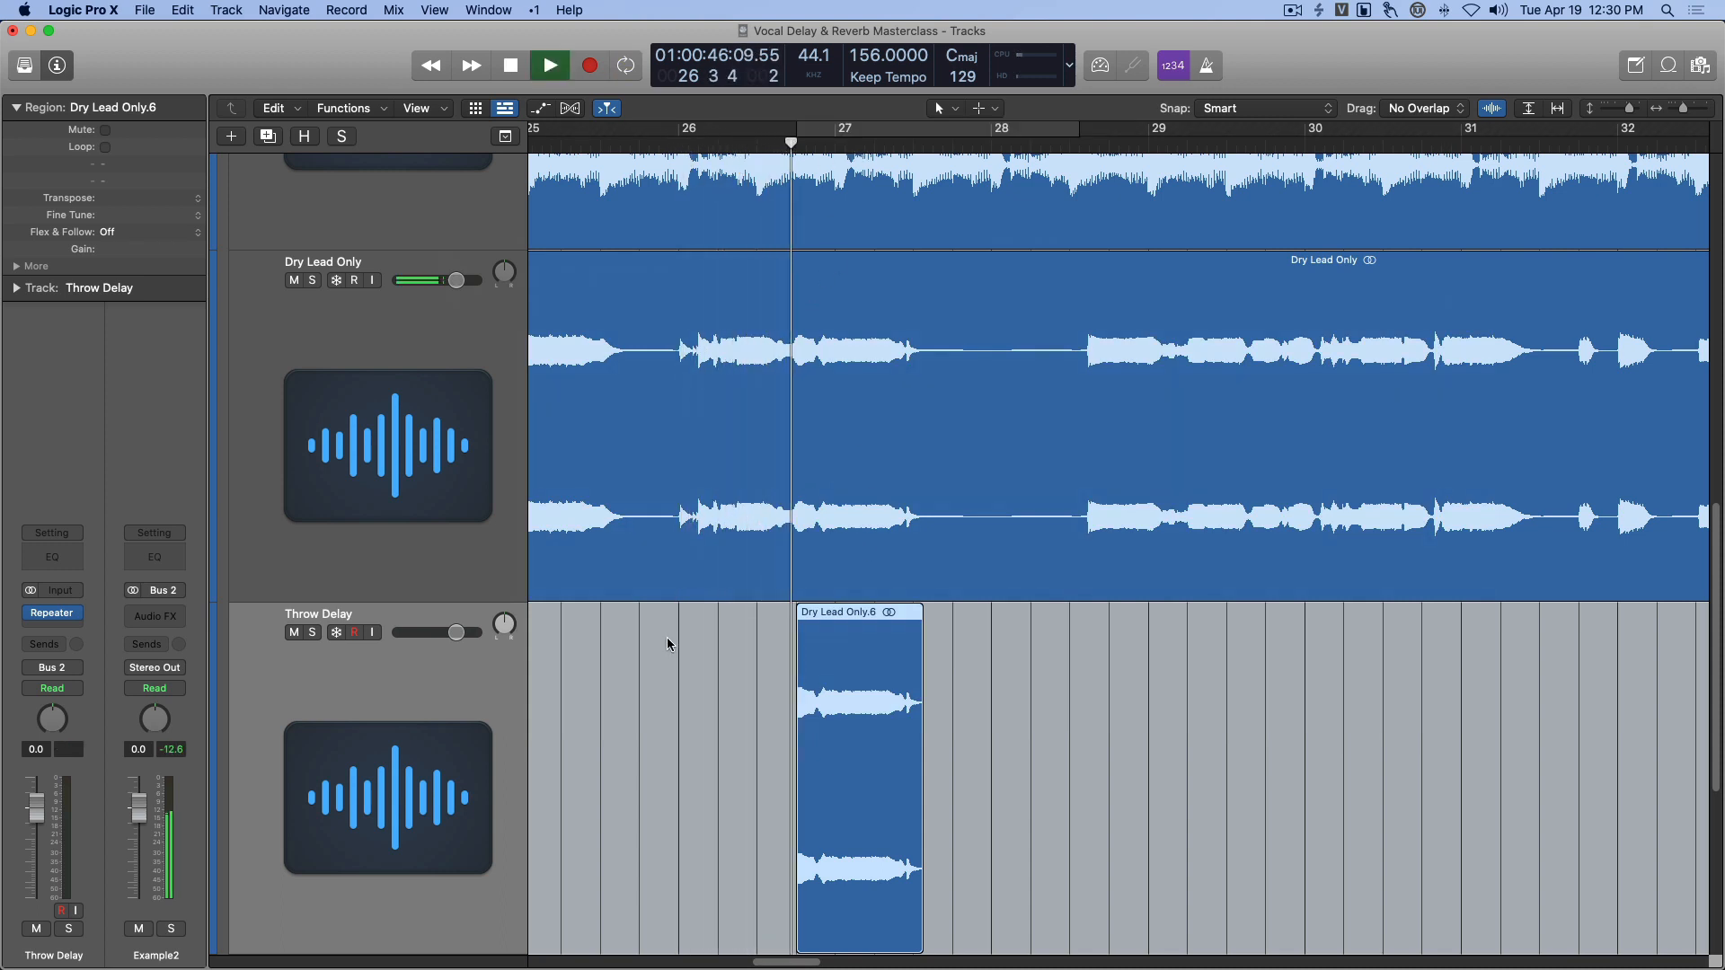
key("space")
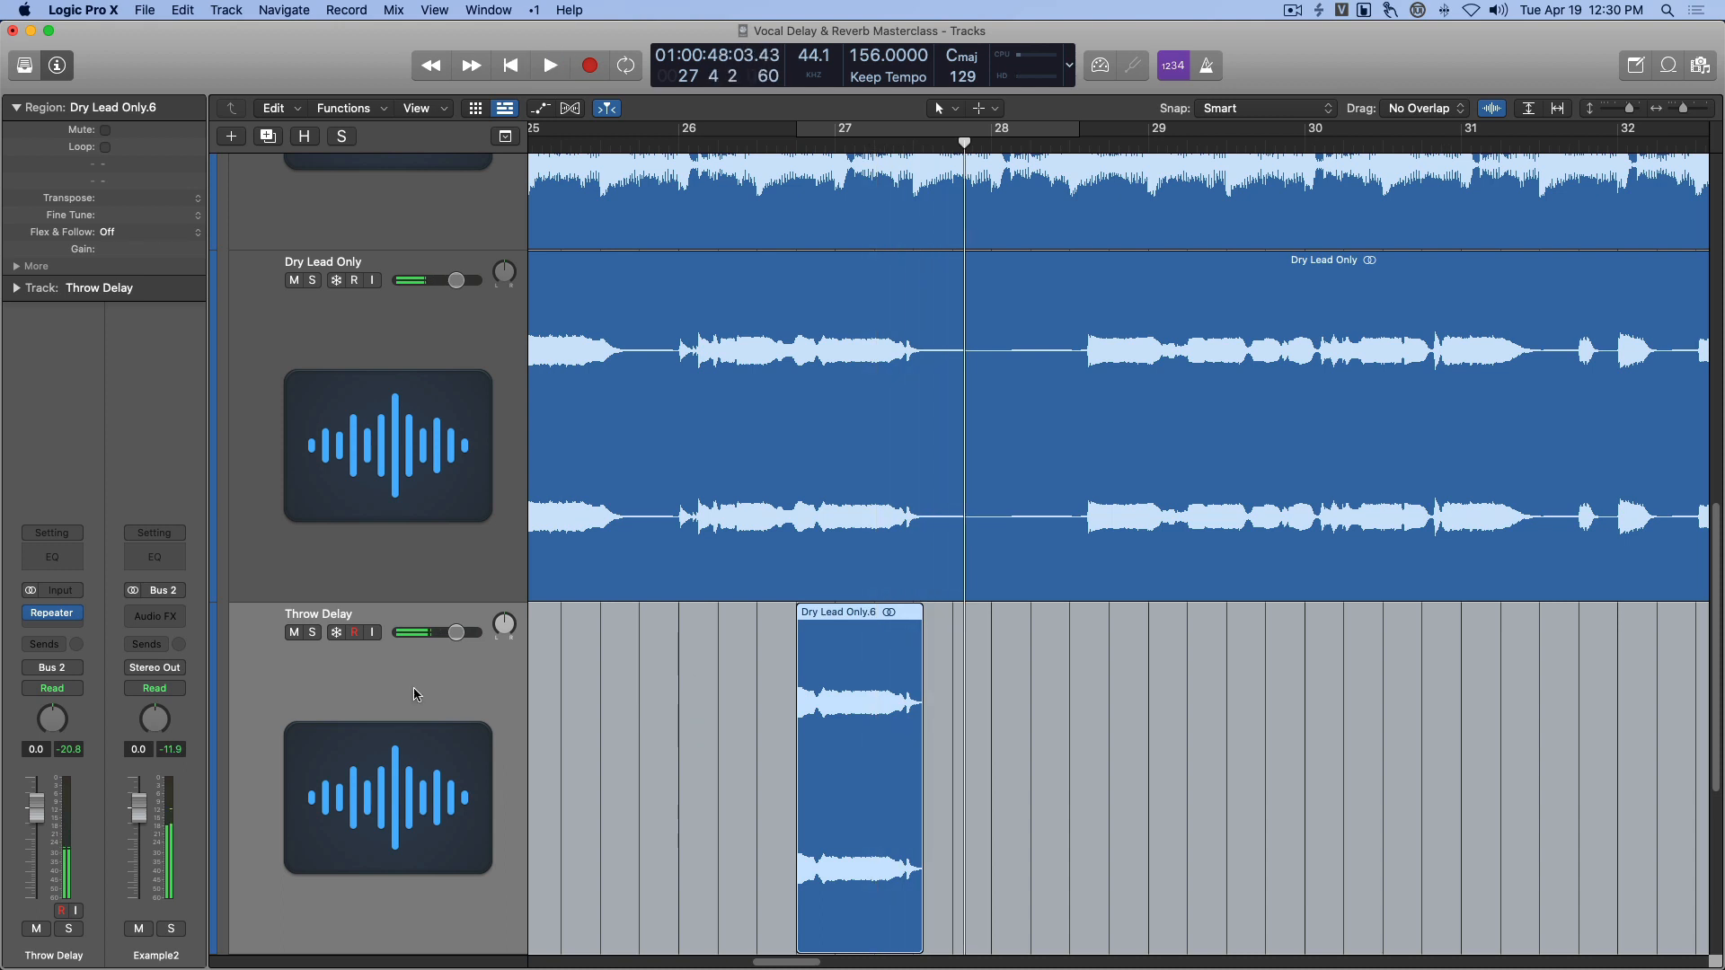
Set the linked delay rates in the Throw Delay track's Repeater to 1/2 and listen to the throw.
left_click(68, 614)
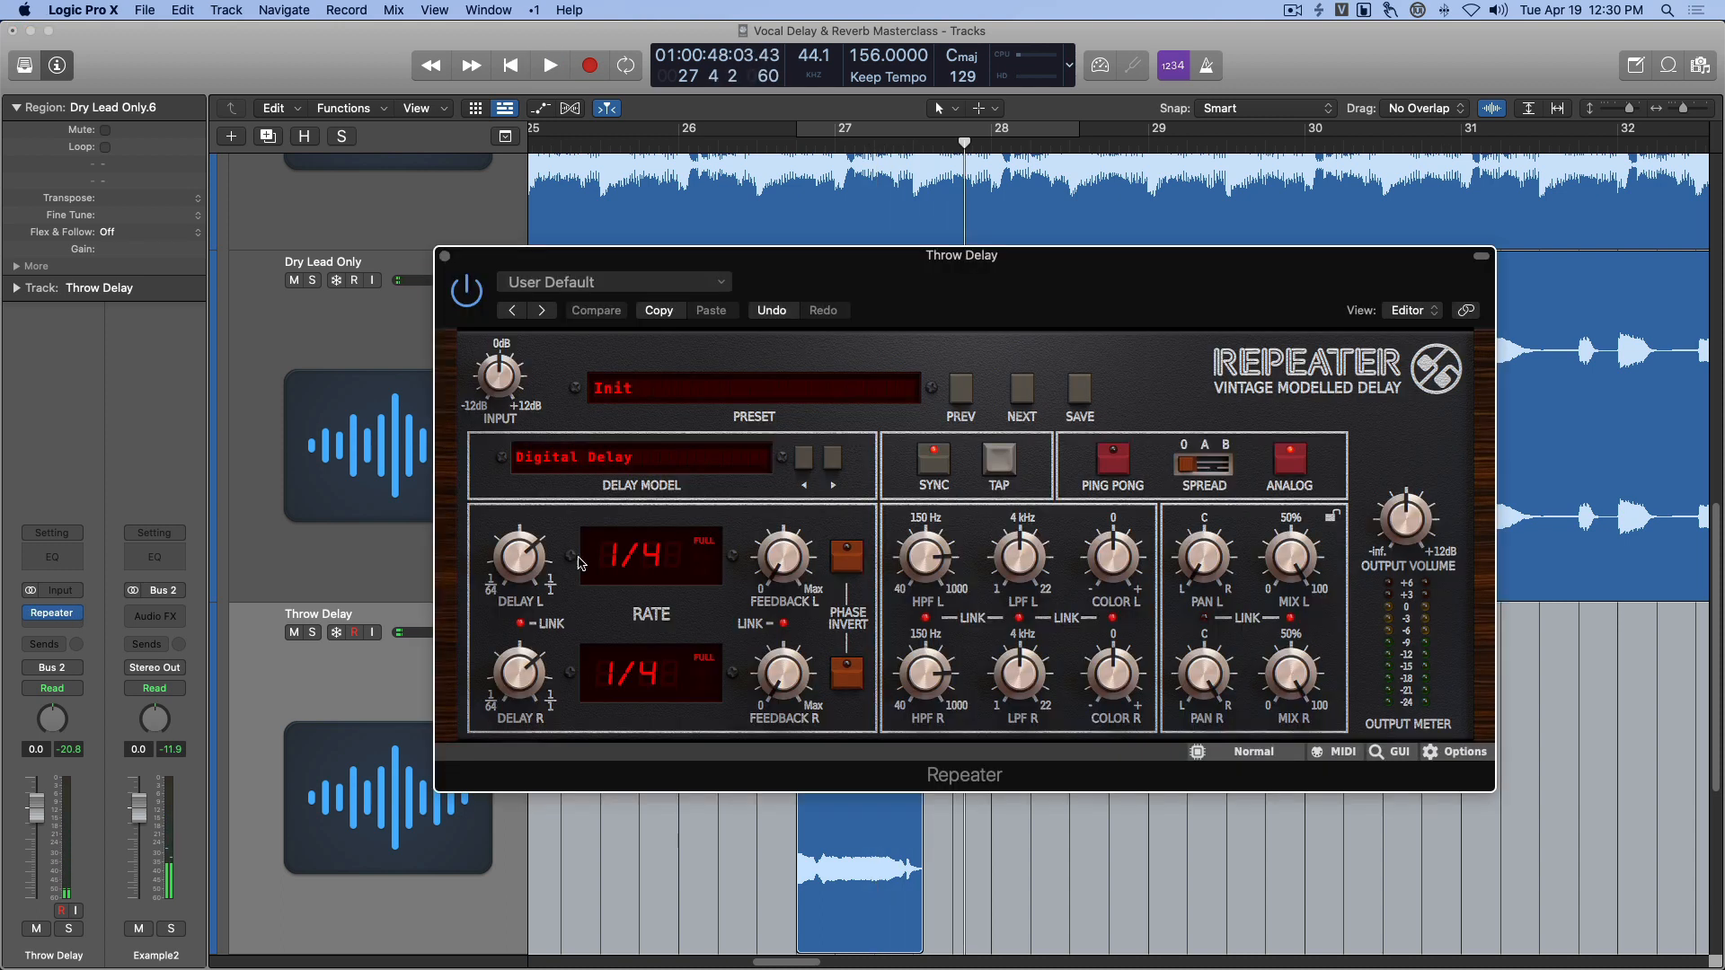
left_click_drag(535, 567, 533, 525)
left_click(758, 142)
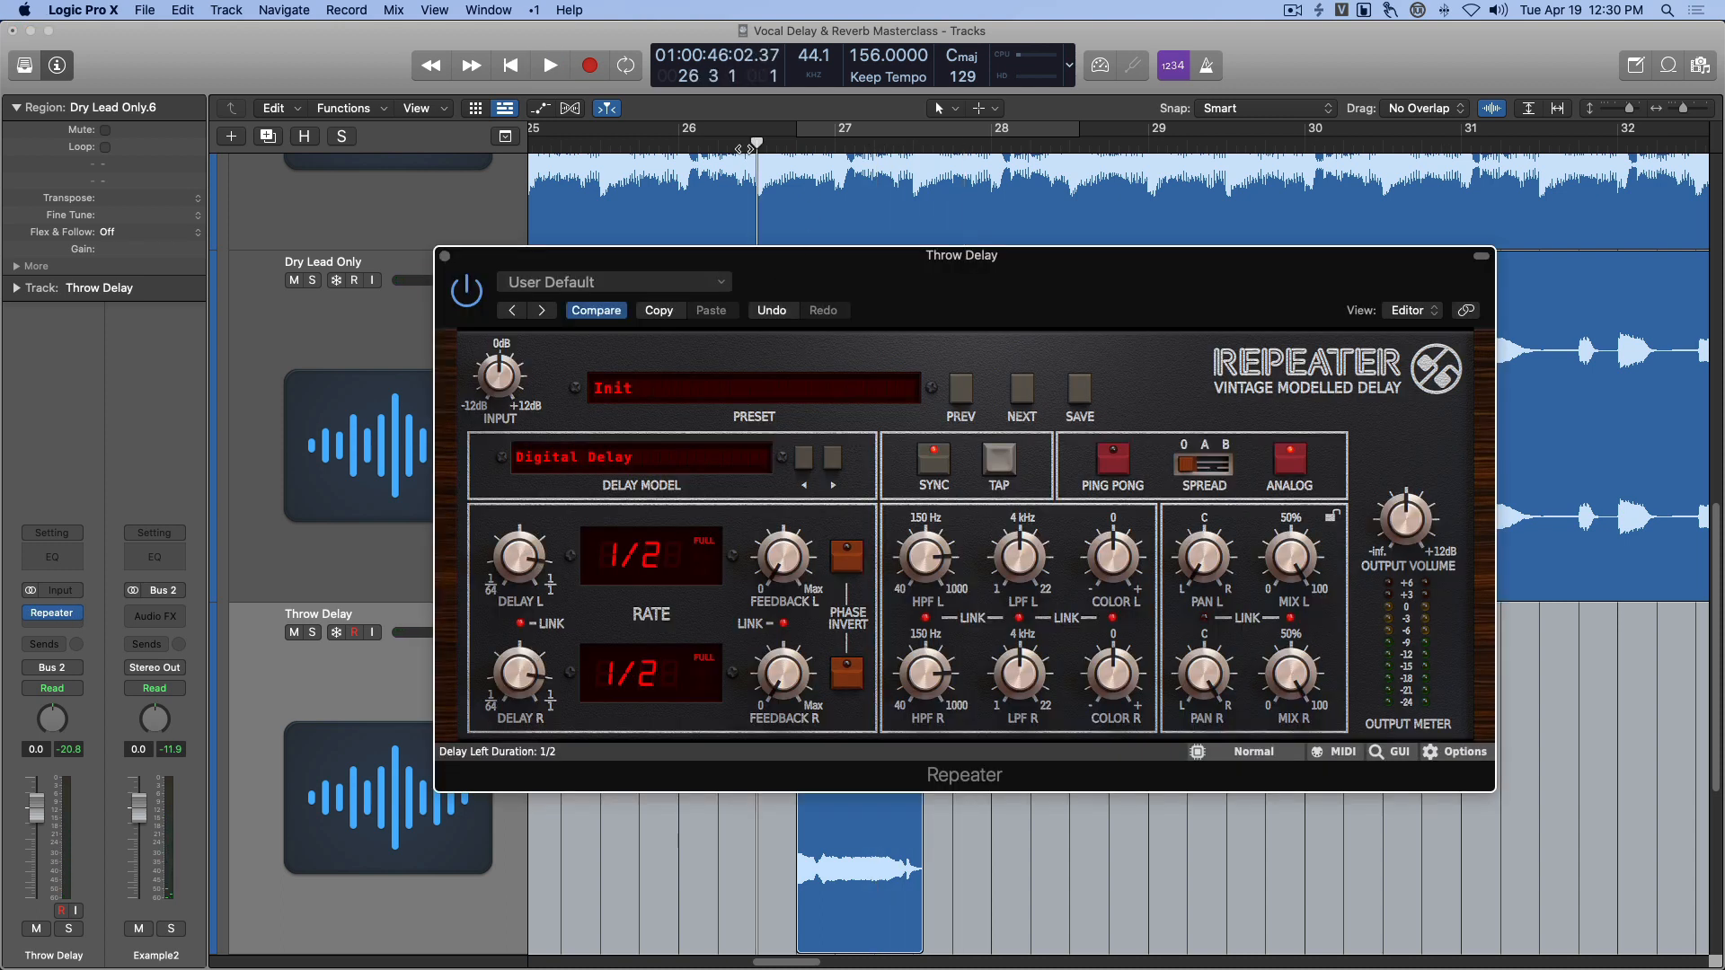
key("space")
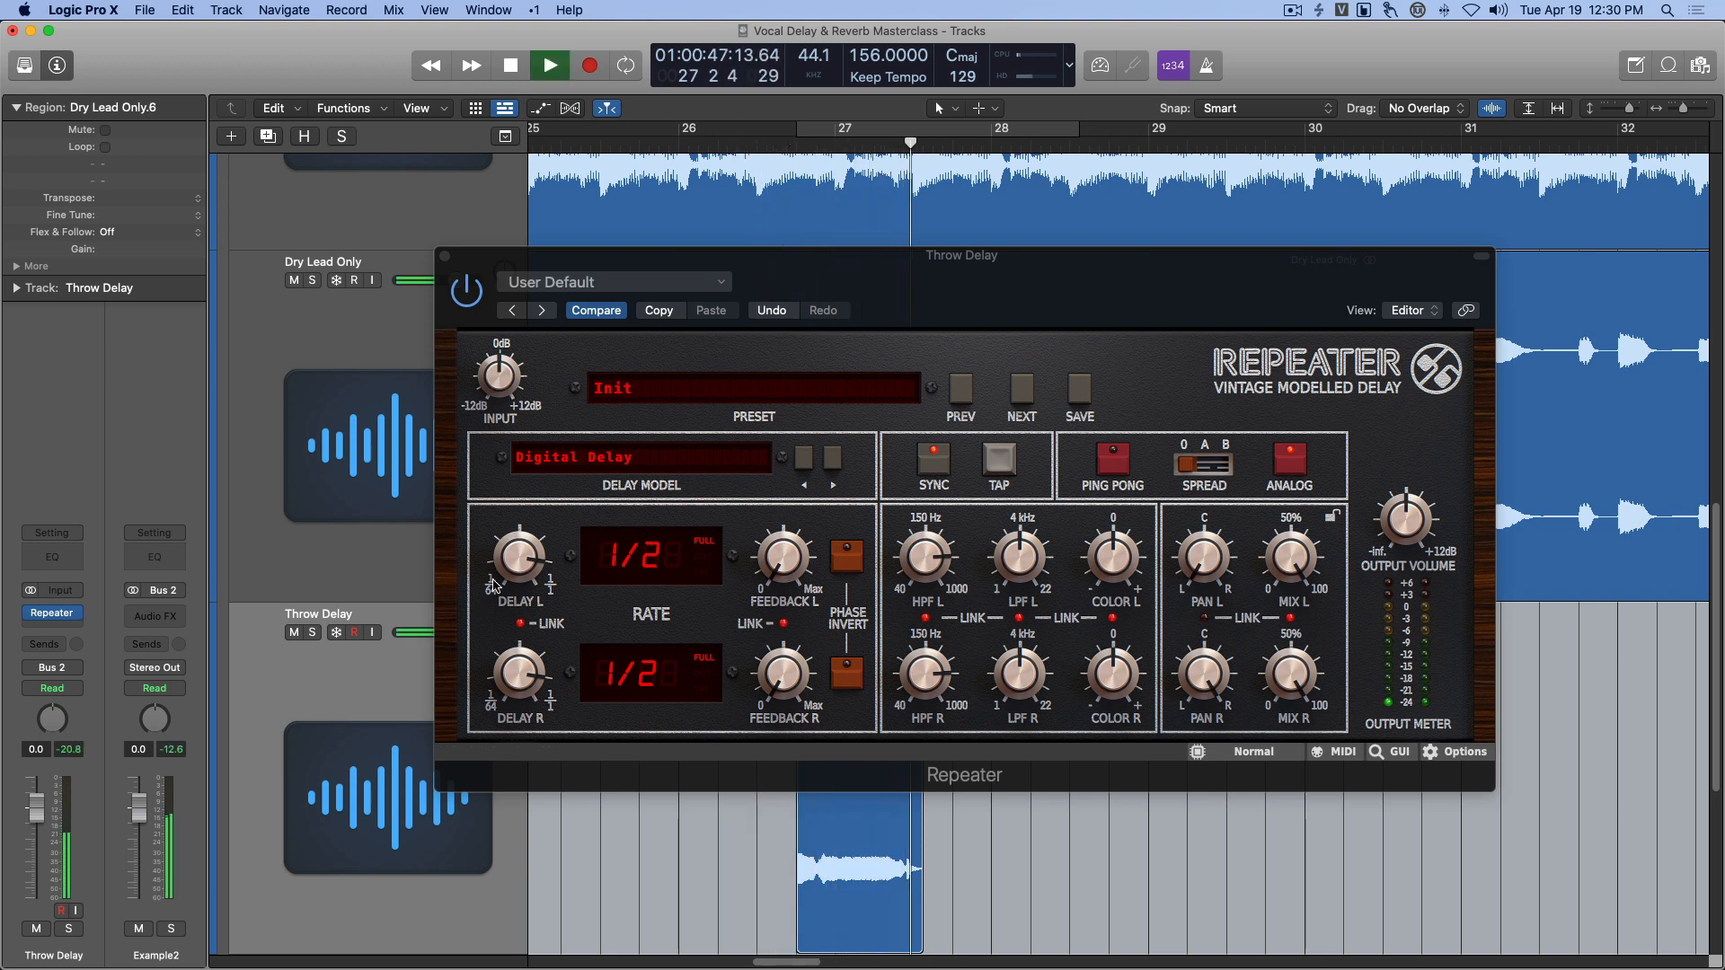
key("space")
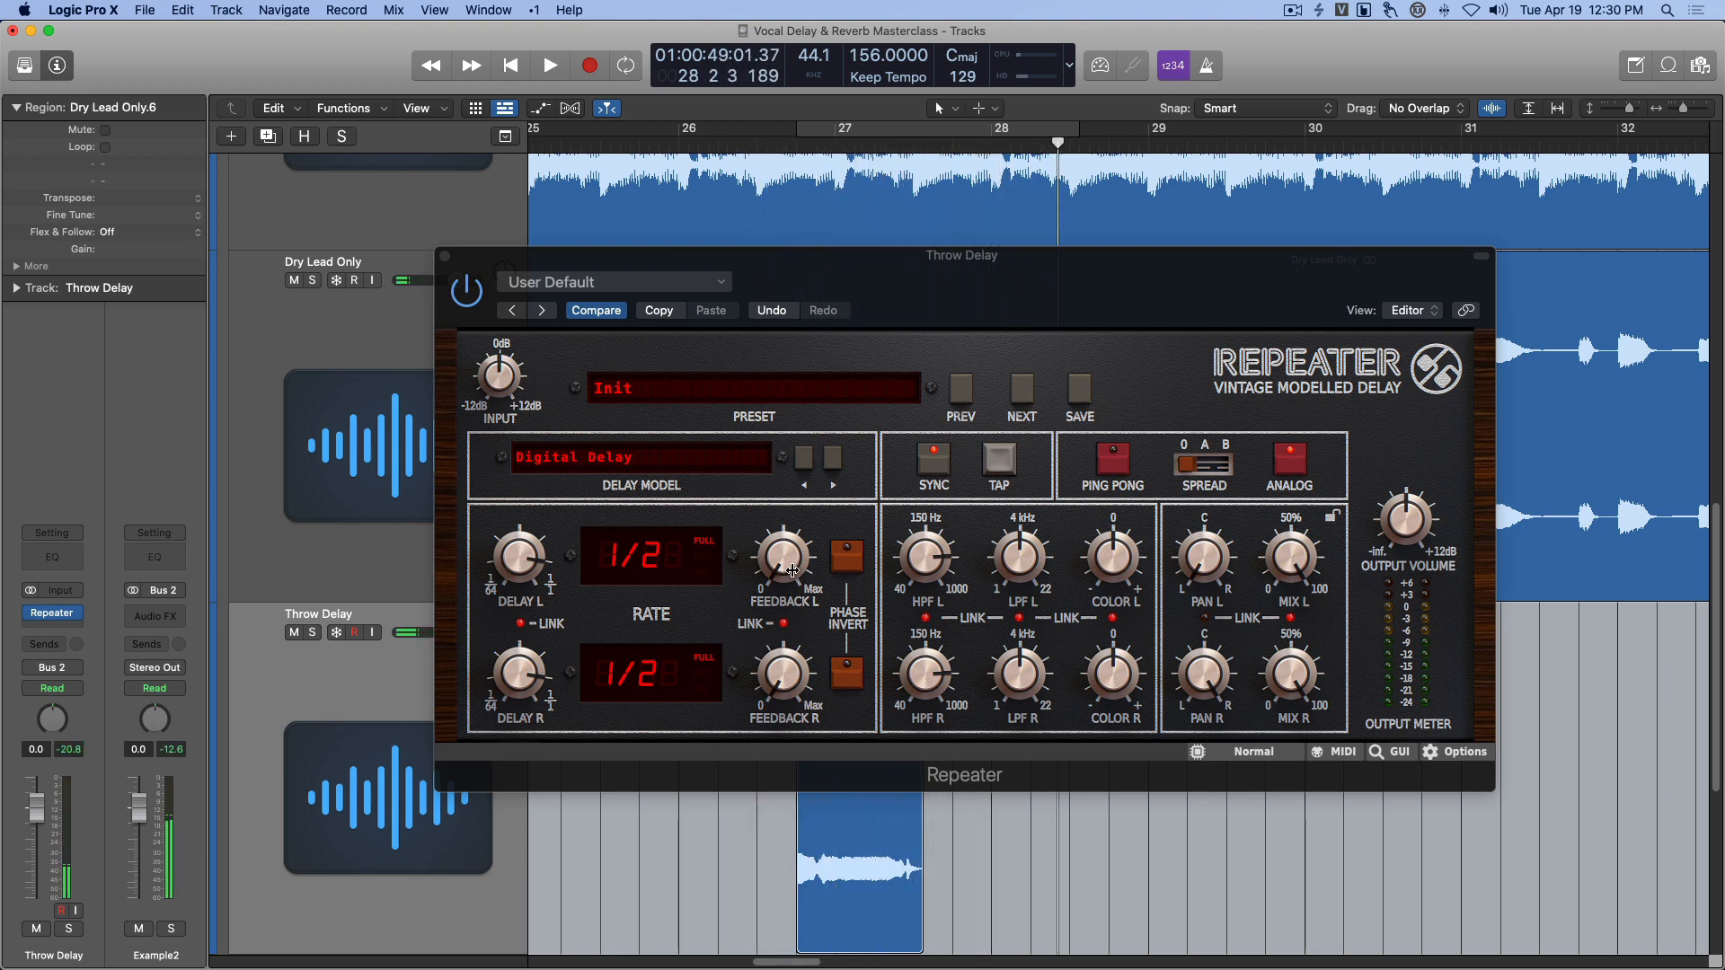
Set Repeater's linked feedback to 42% and audition the throw with a cycle from bar 26 to bar 29.
left_click_drag(787, 566, 788, 488)
key("space")
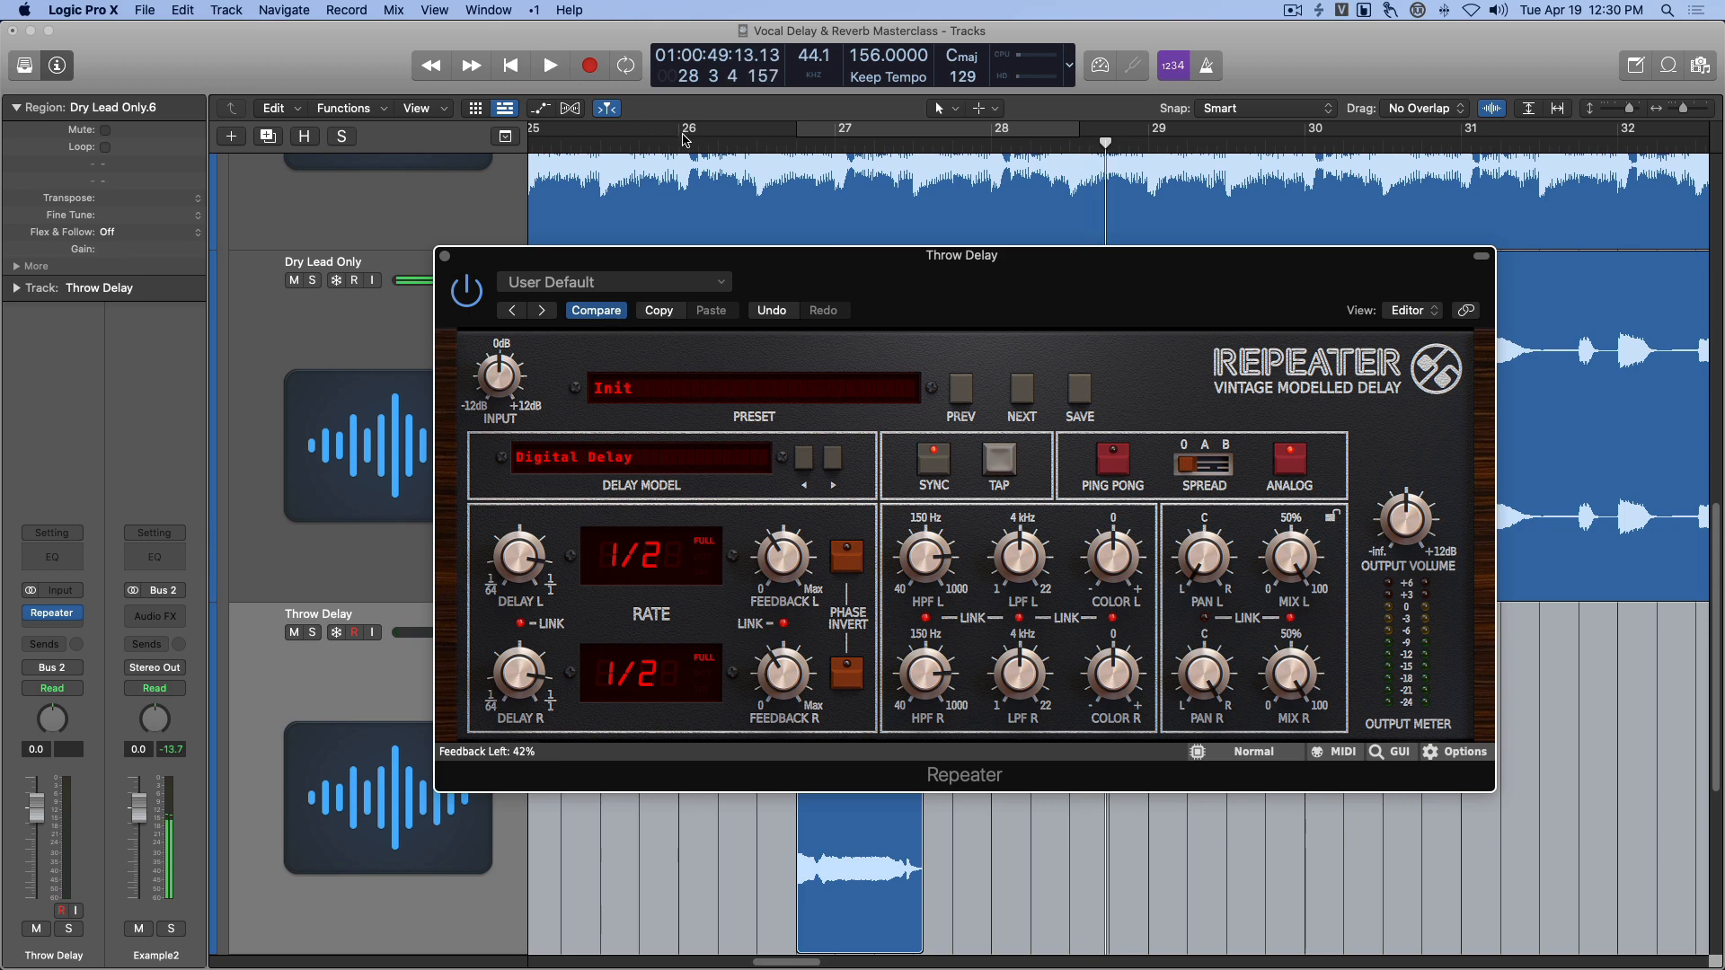
left_click(687, 135)
left_click_drag(687, 135, 1150, 137)
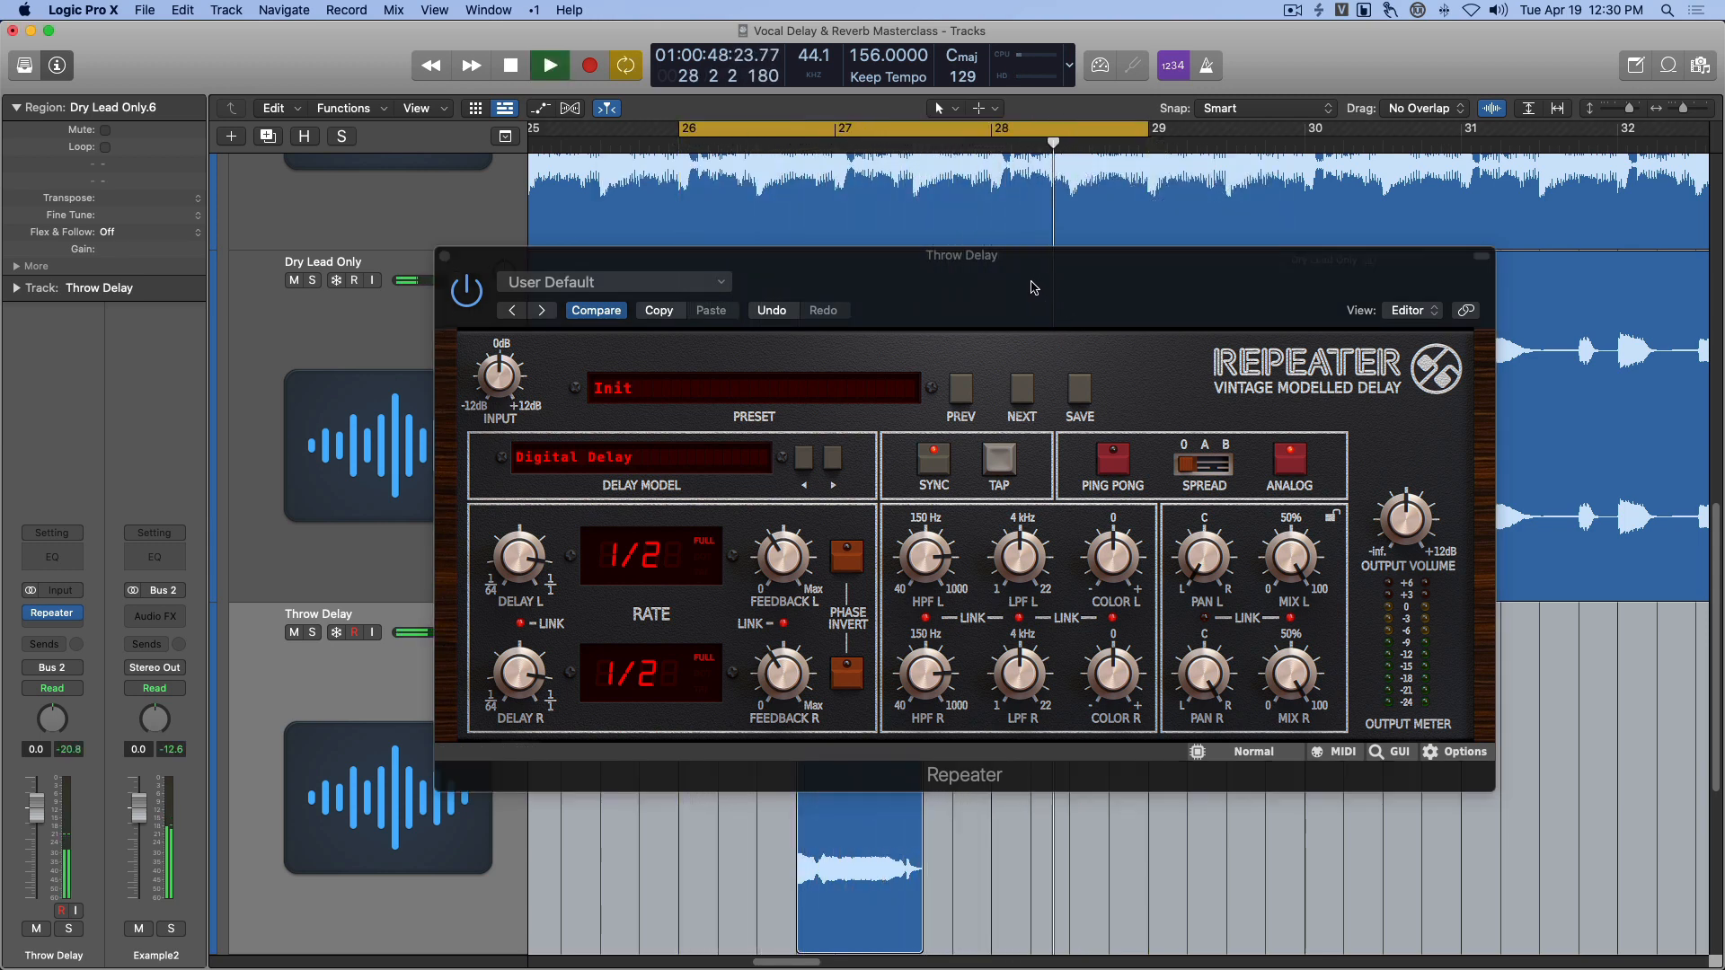
key("space")
Raise Repeater's linked feedback to 56%, turn Ping Pong mode on, audition the throw and close the plug-in.
left_click_drag(778, 575, 791, 550)
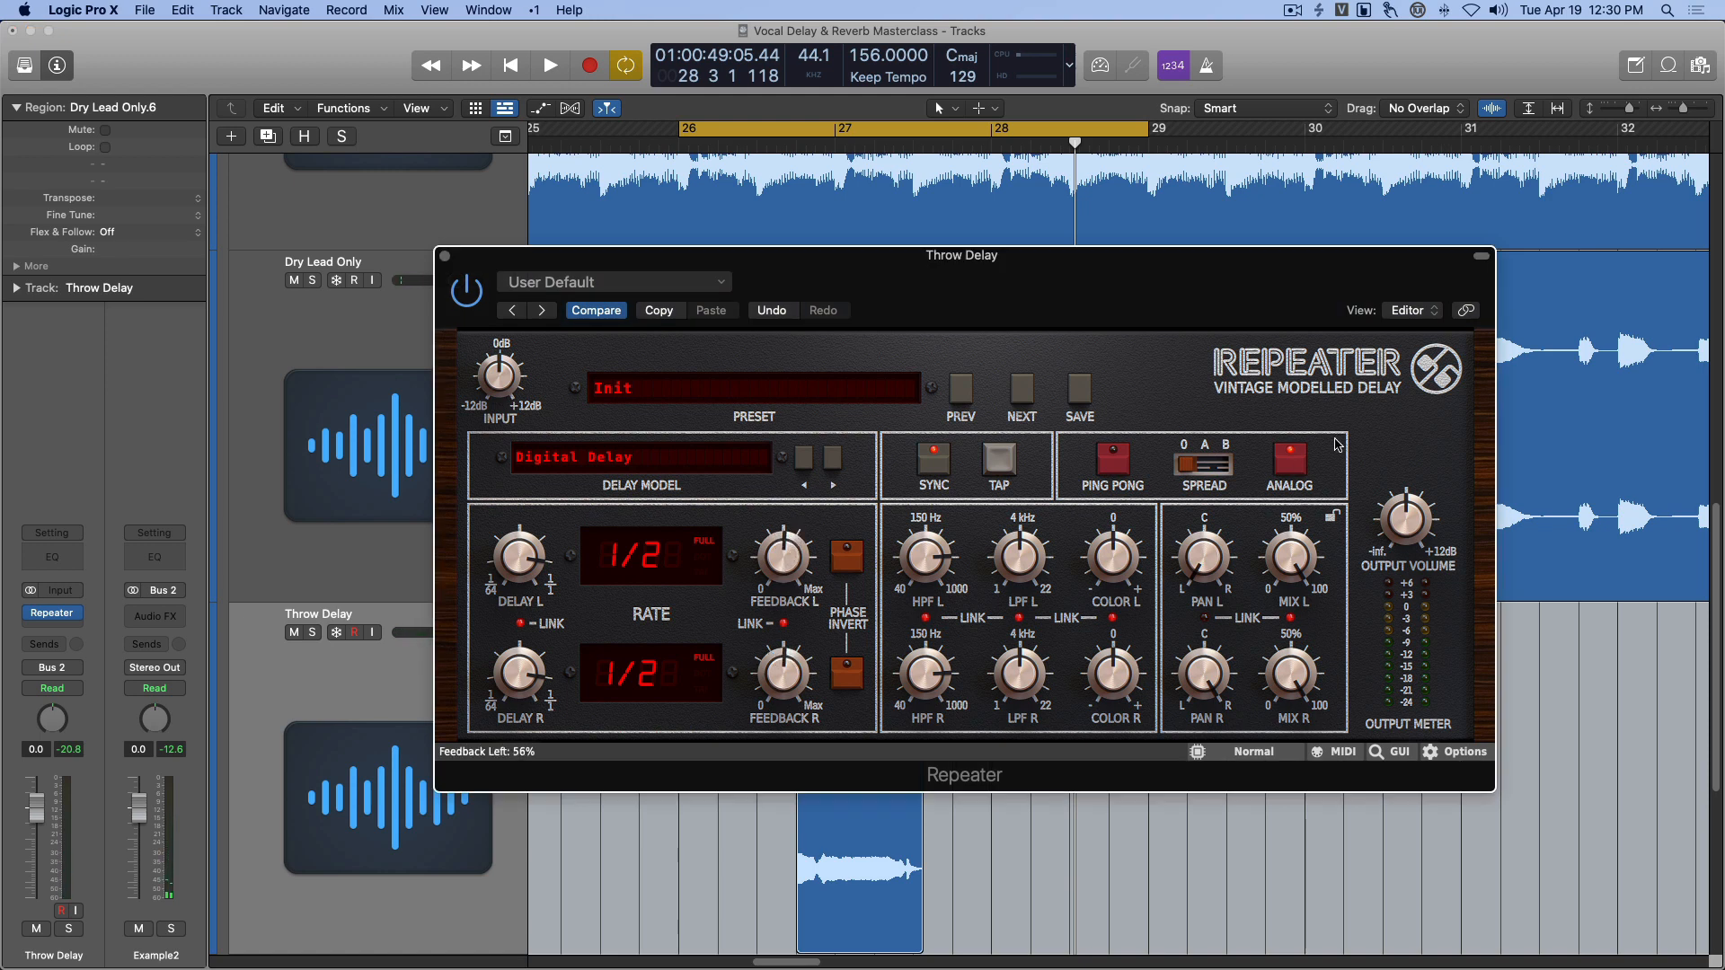
left_click(1115, 463)
left_click_drag(959, 277, 991, 331)
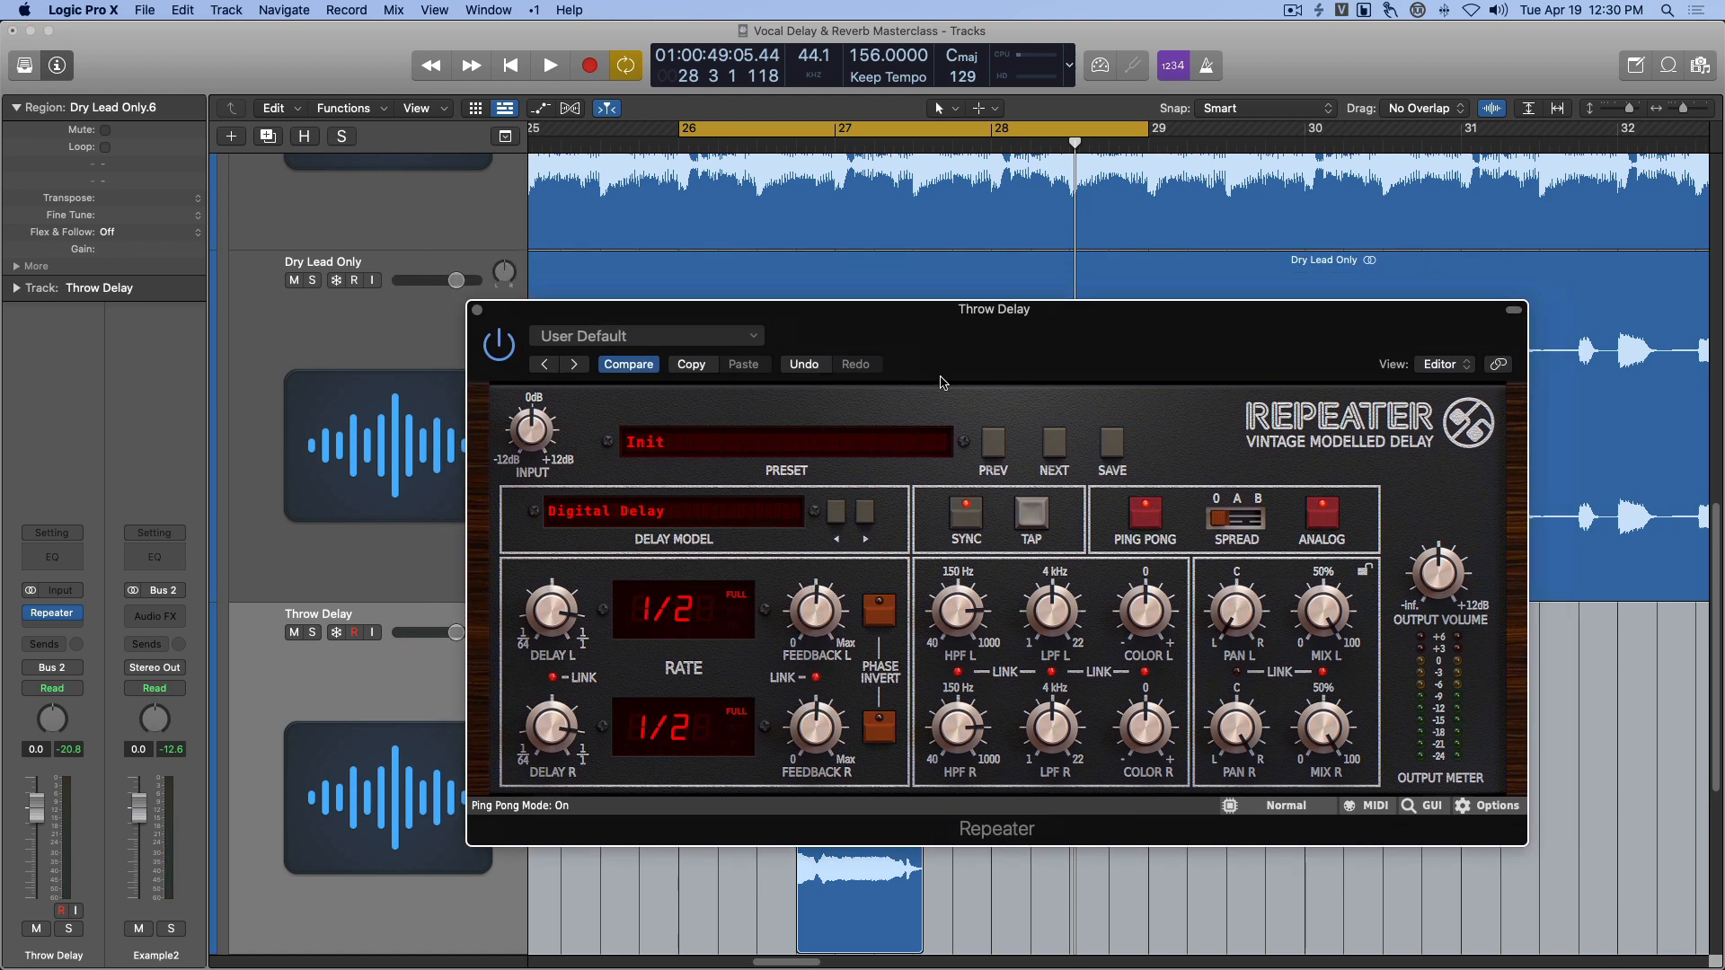
key("space")
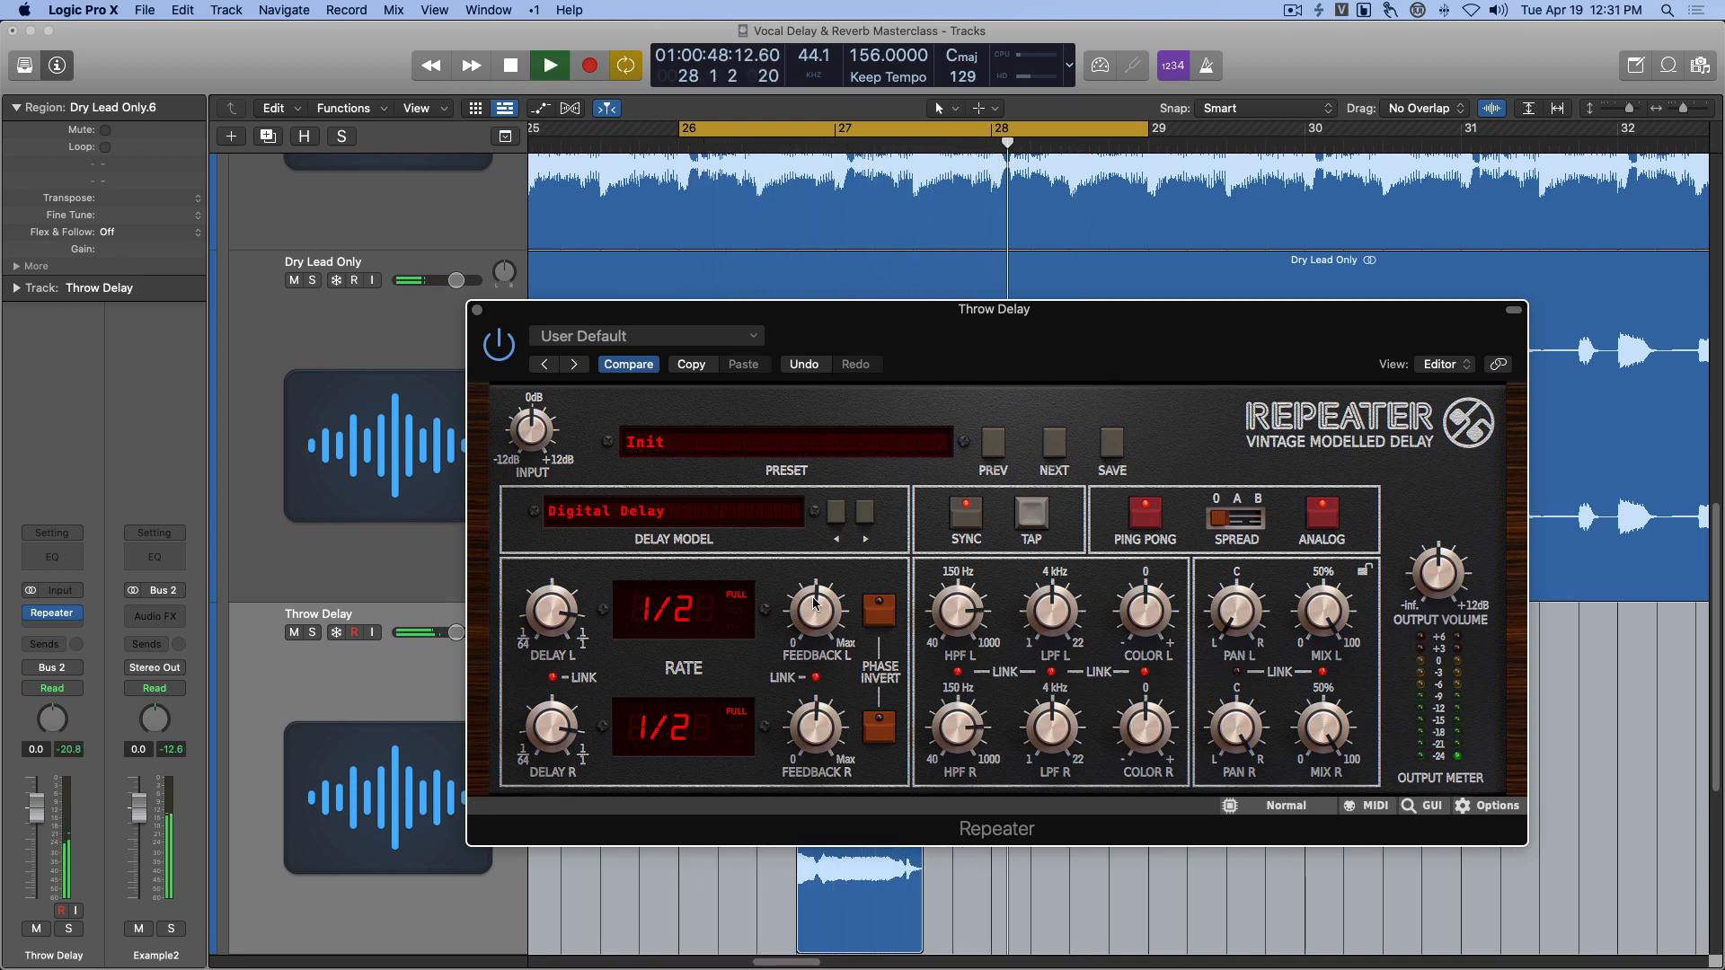
key("space")
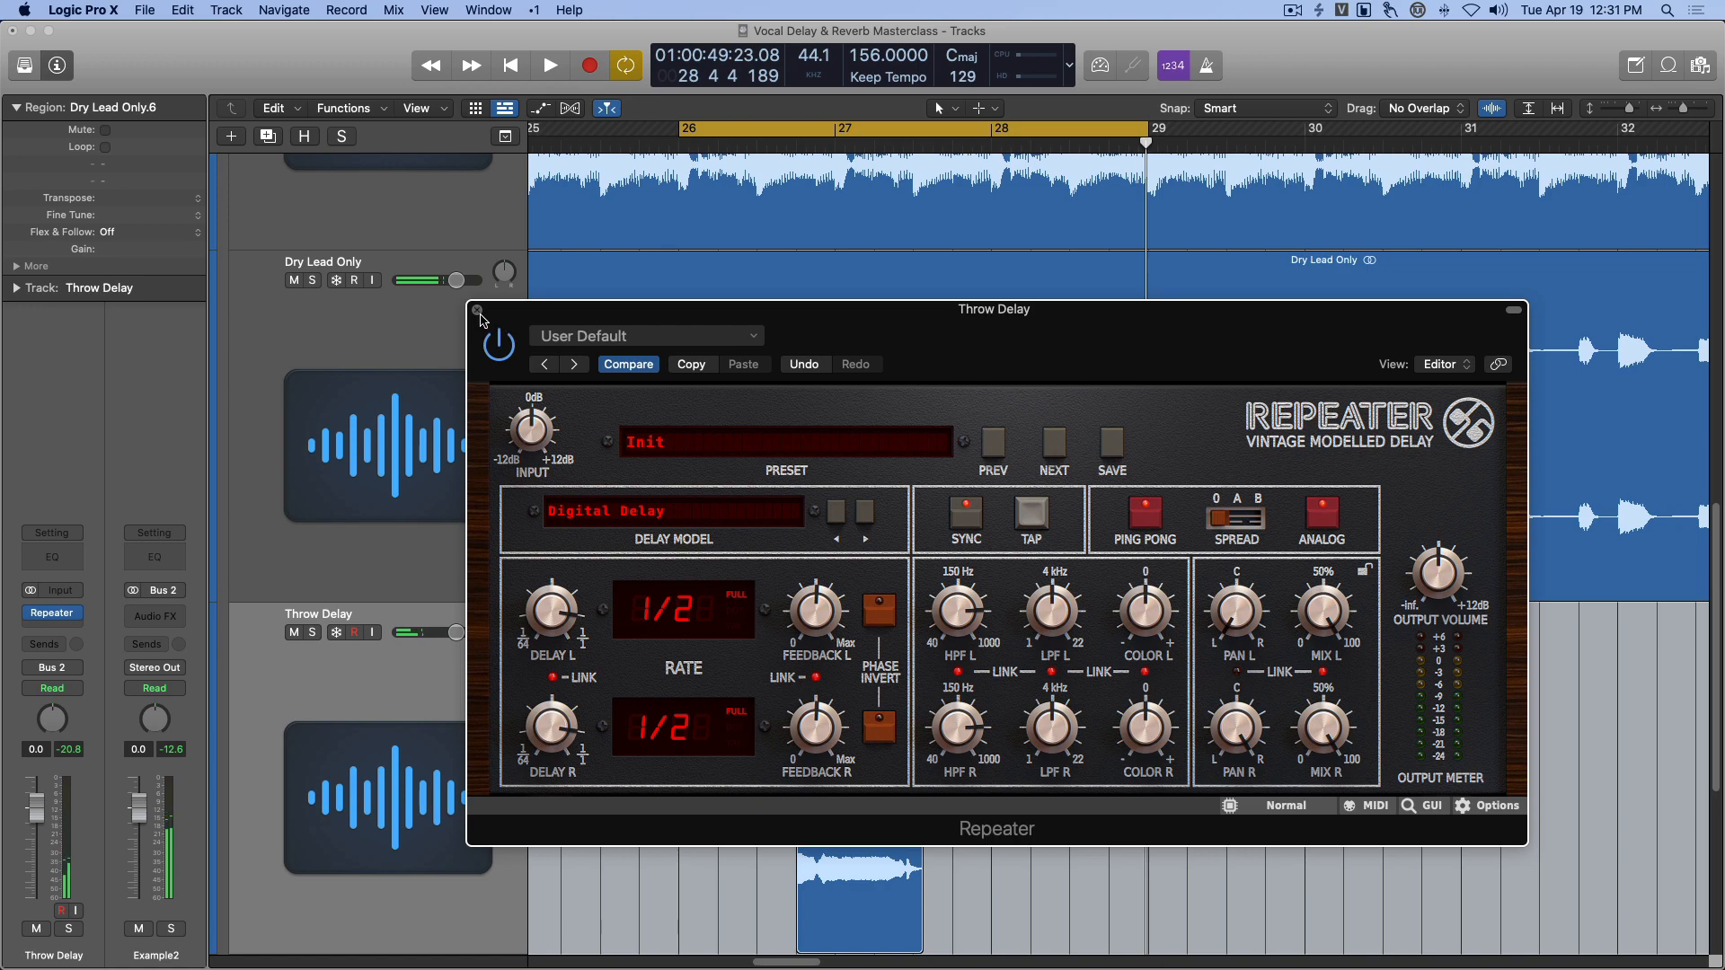
left_click(478, 311)
Insert the VerbSuite reverb after Repeater on the Throw Delay track and reposition its window over the arrangement.
scroll(498, 630, "down", 2)
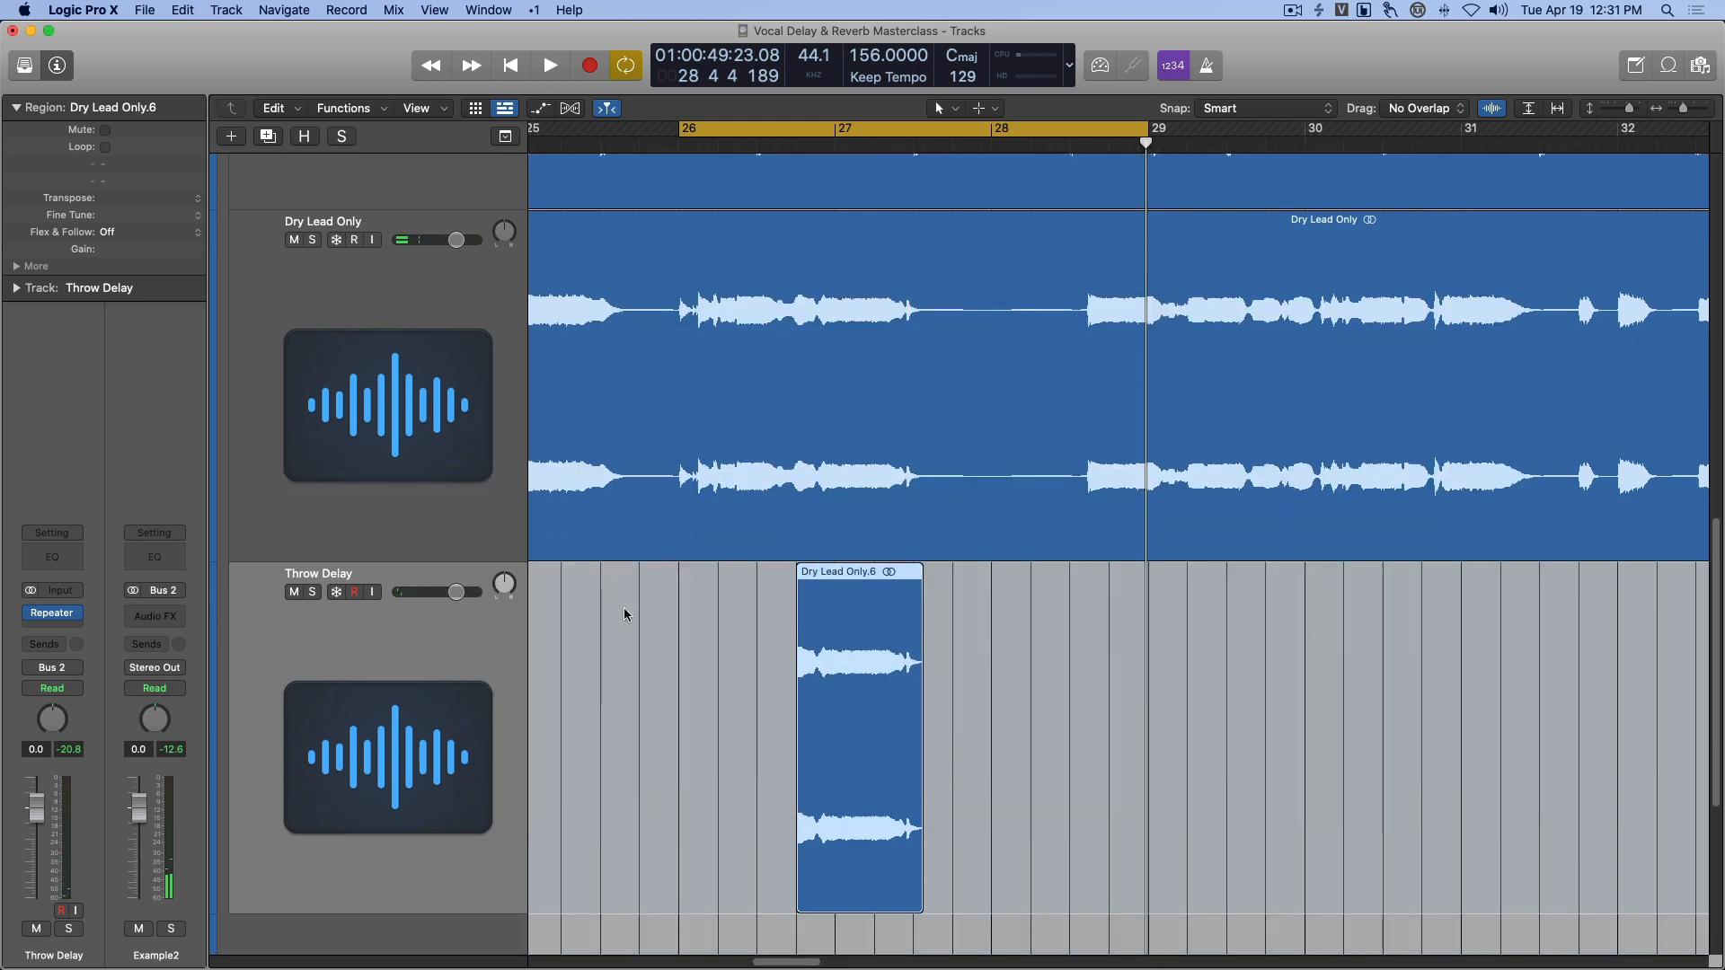
left_click(72, 626)
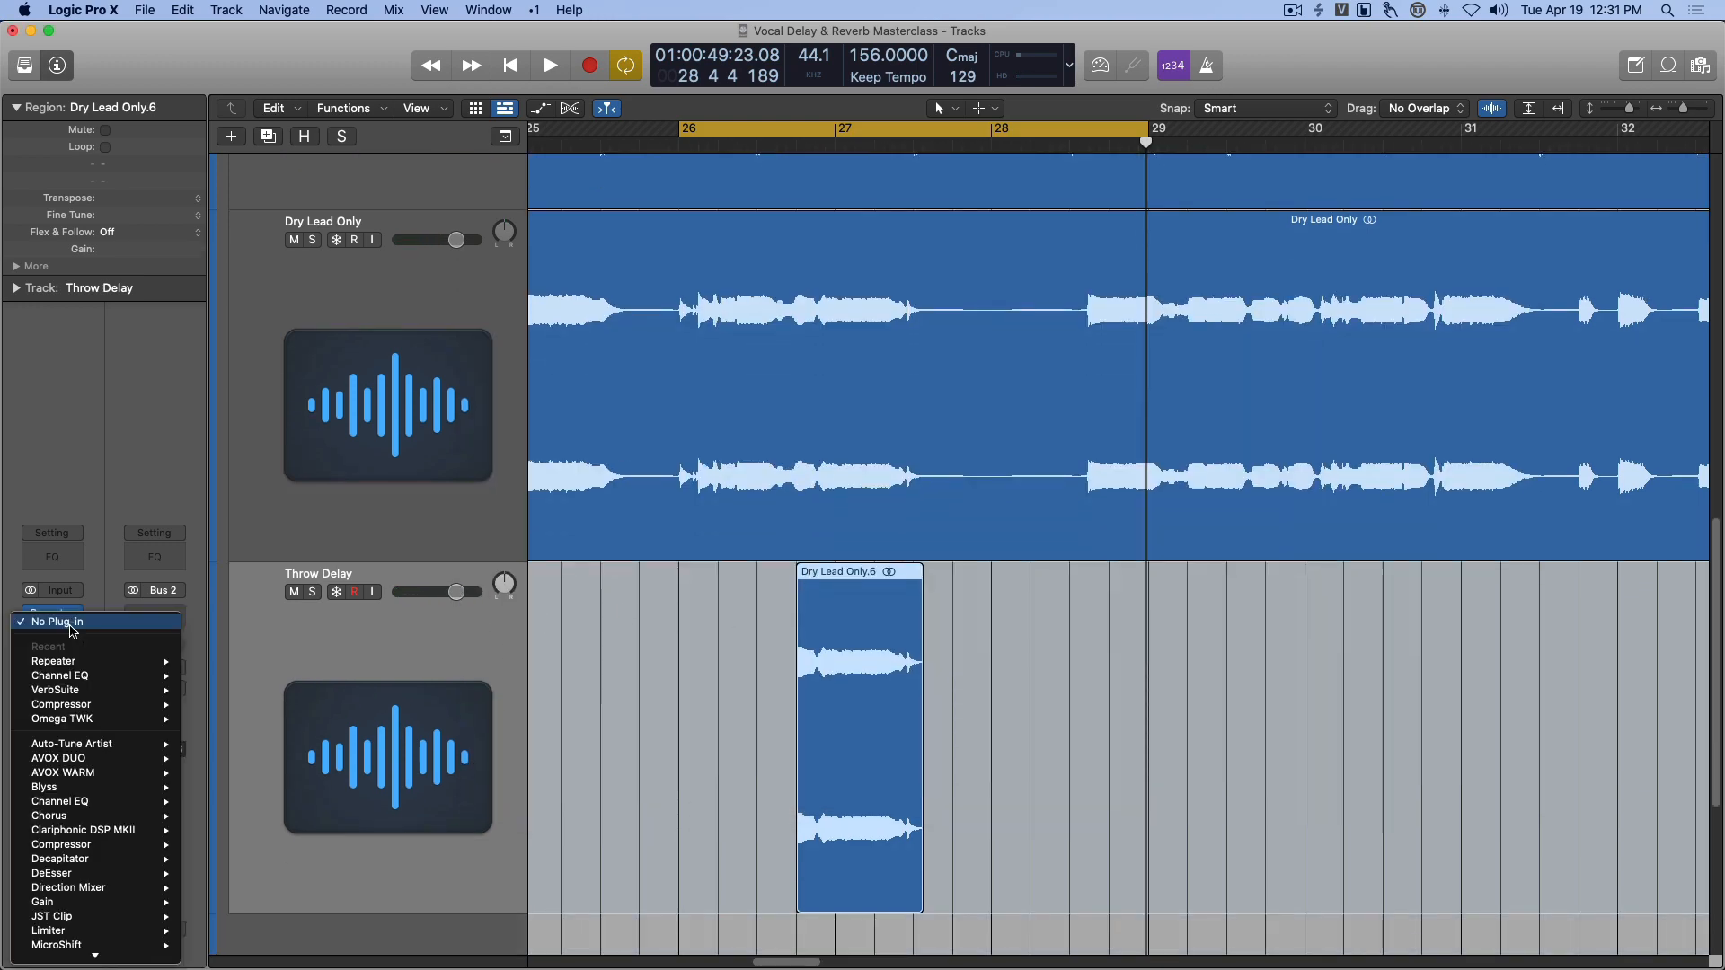
mouse_move(132, 692)
left_click(207, 696)
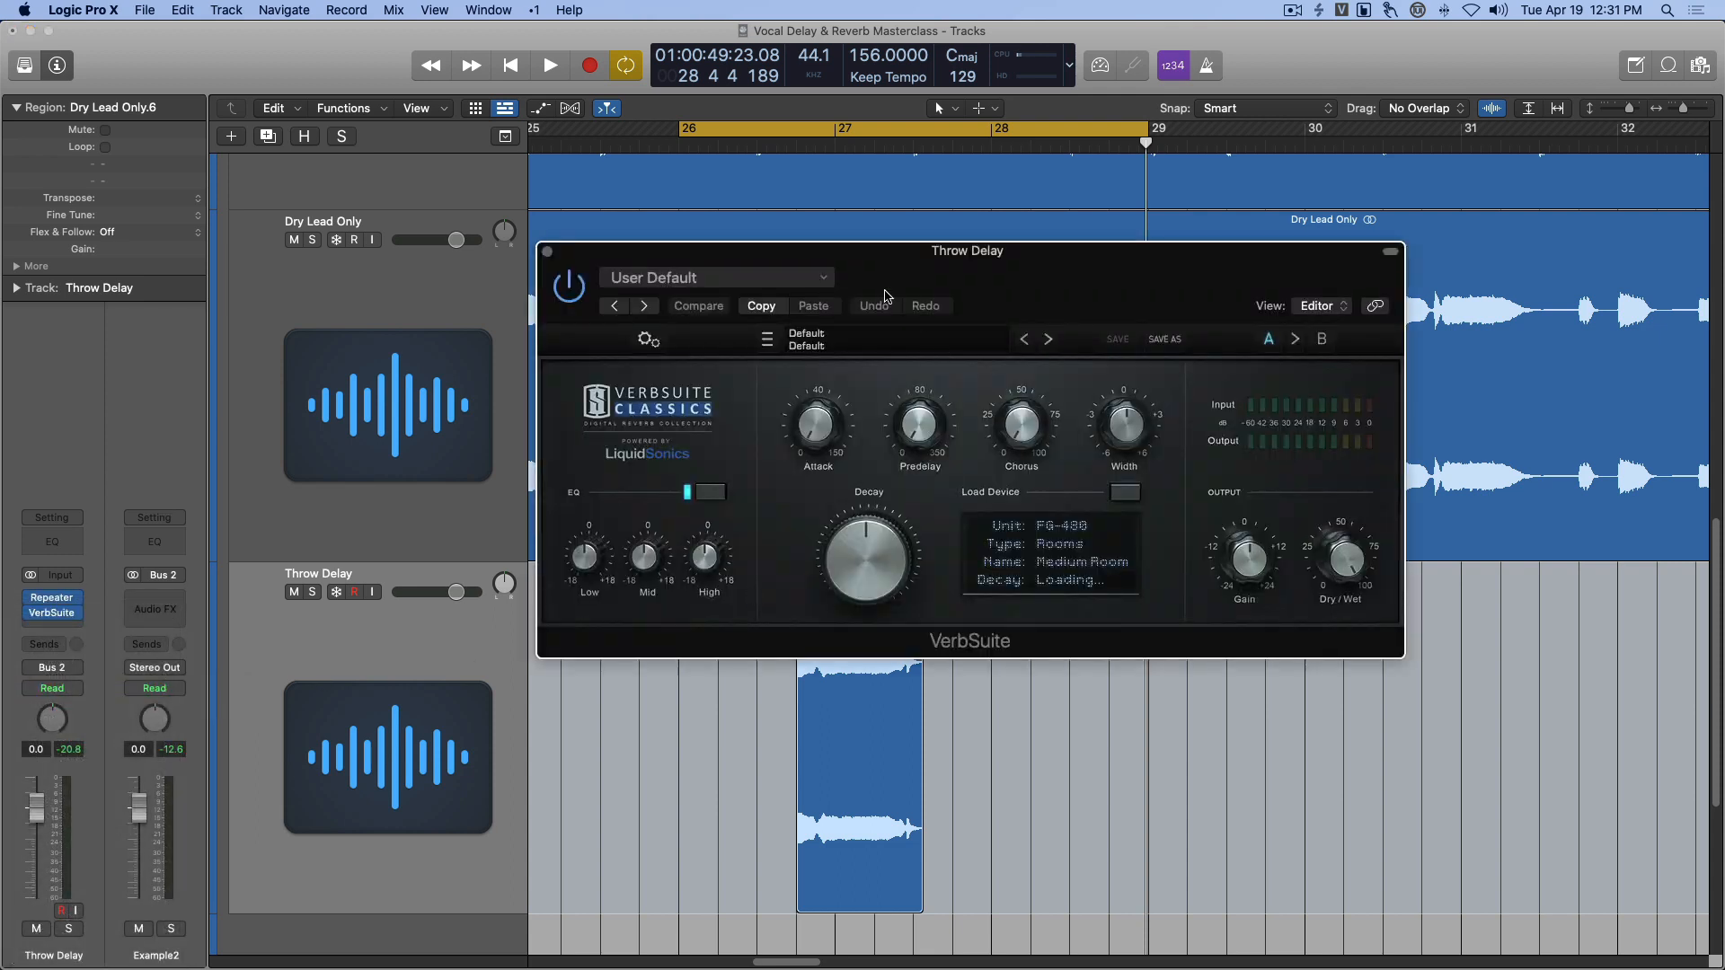
left_click_drag(886, 296, 1224, 491)
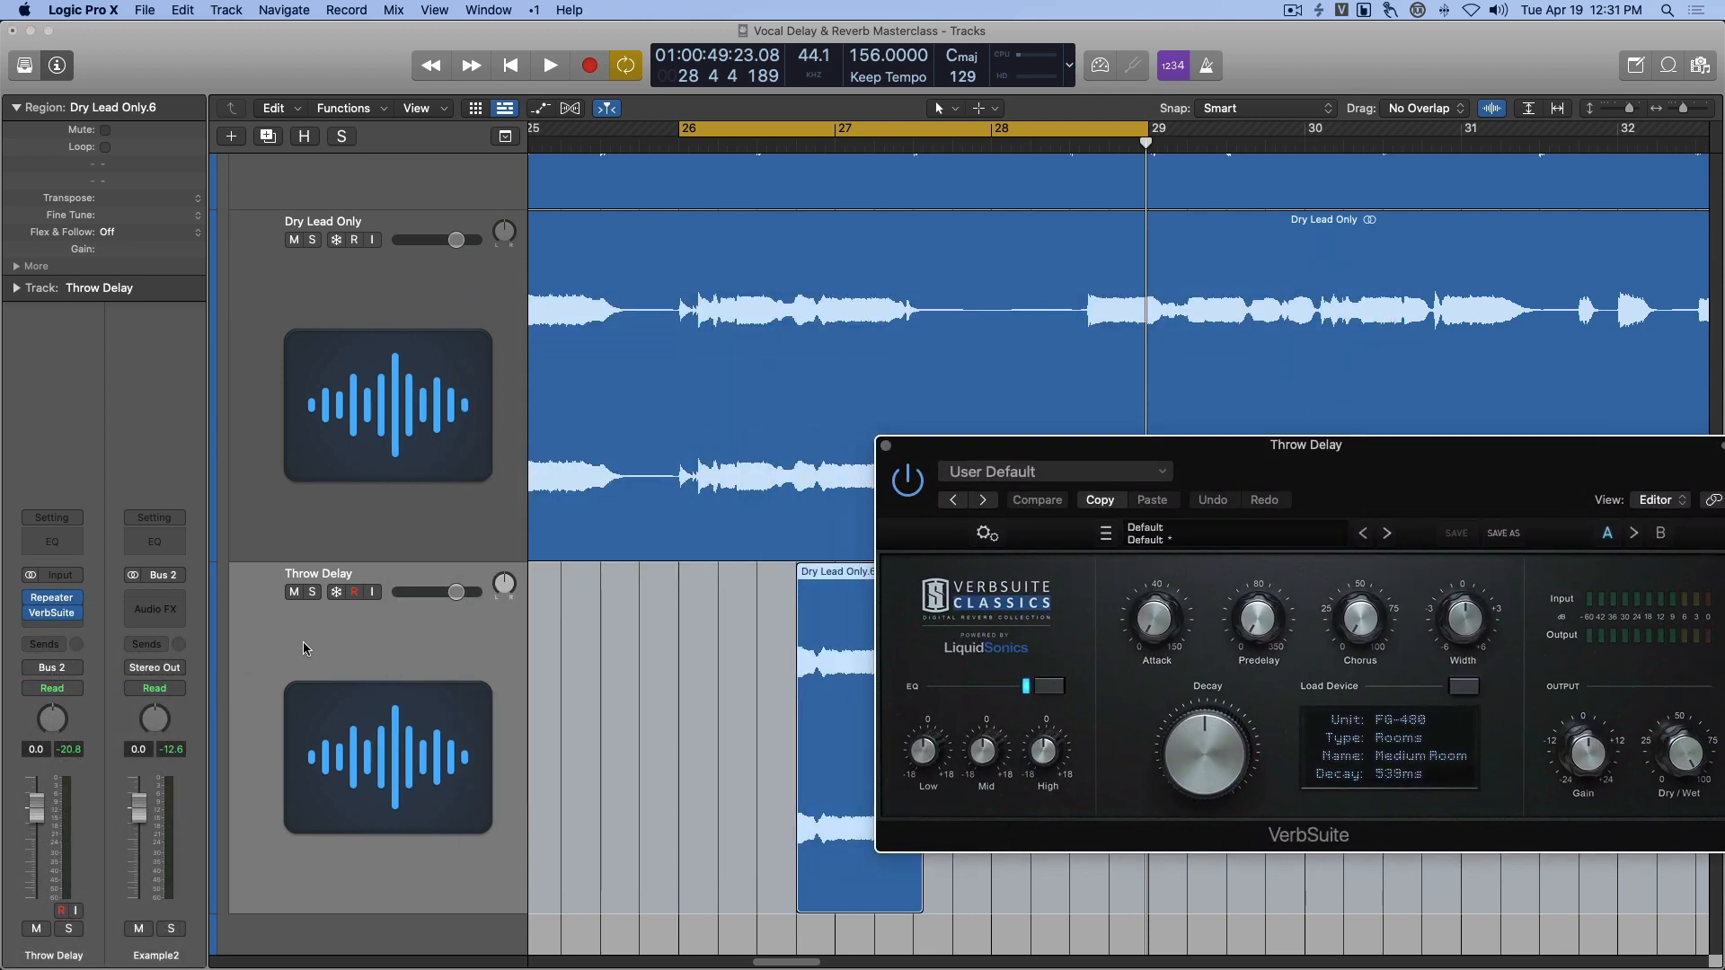
left_click_drag(1348, 466, 1054, 464)
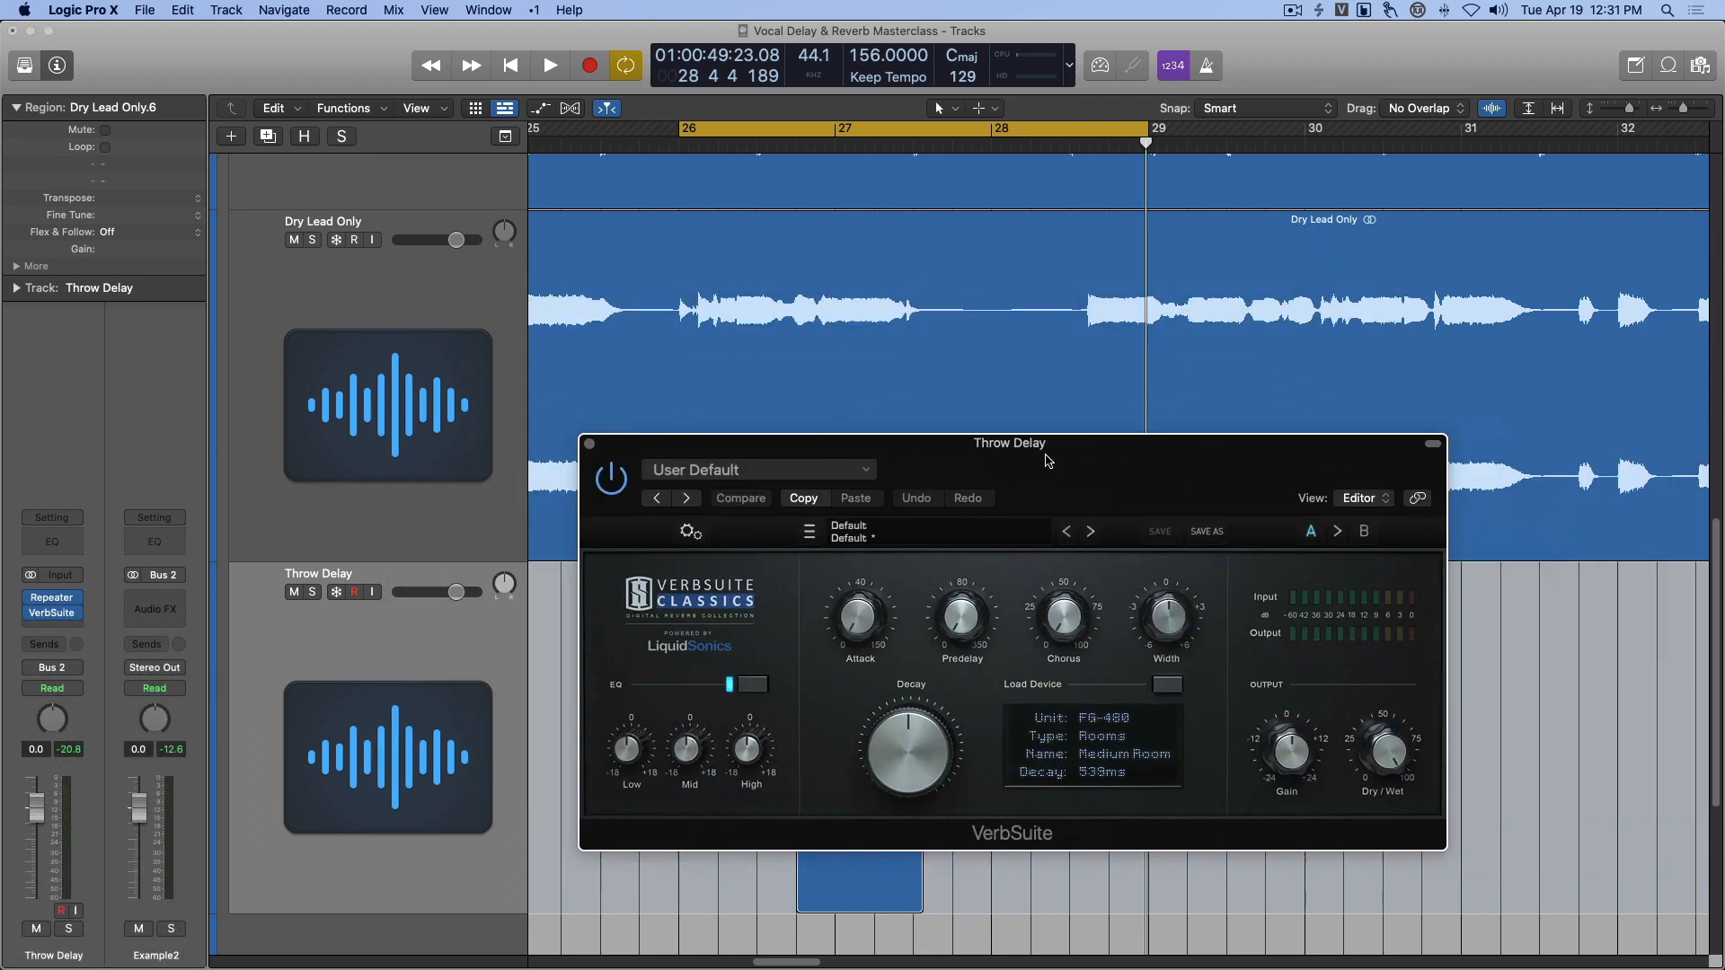
Load the FG-480 Halls device Medium Hall in VerbSuite and shift the plug-in window lower over the arrangement.
left_click(1170, 683)
mouse_move(1229, 419)
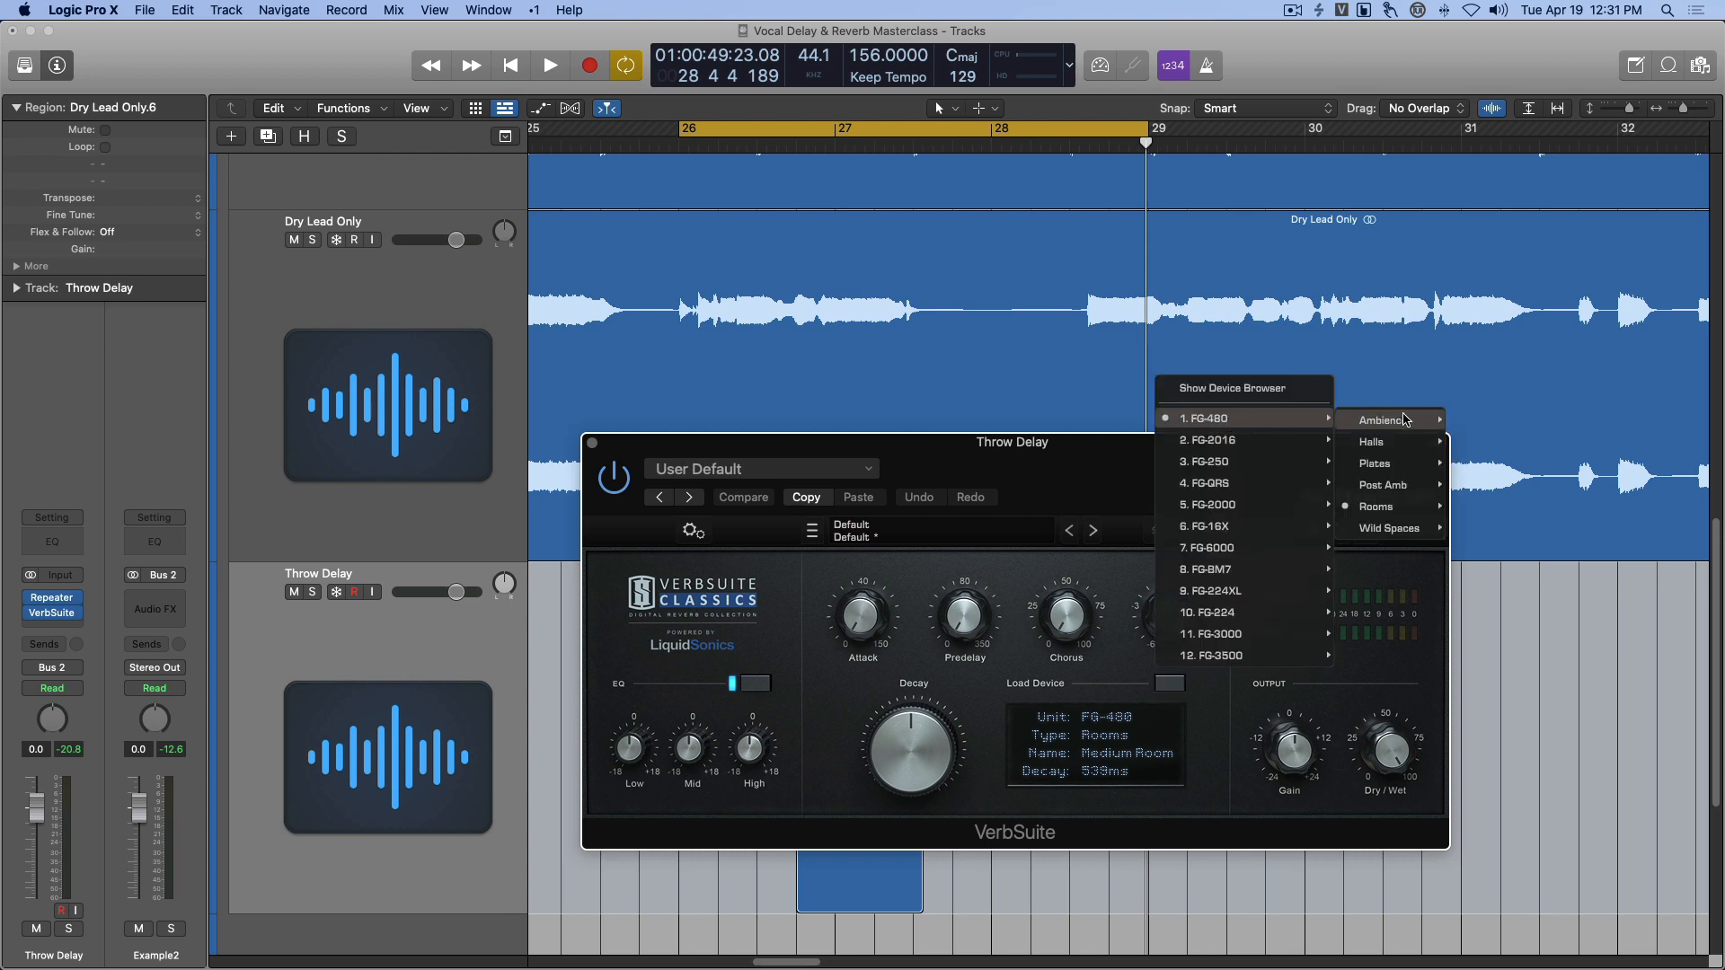
mouse_move(1409, 443)
left_click(1500, 552)
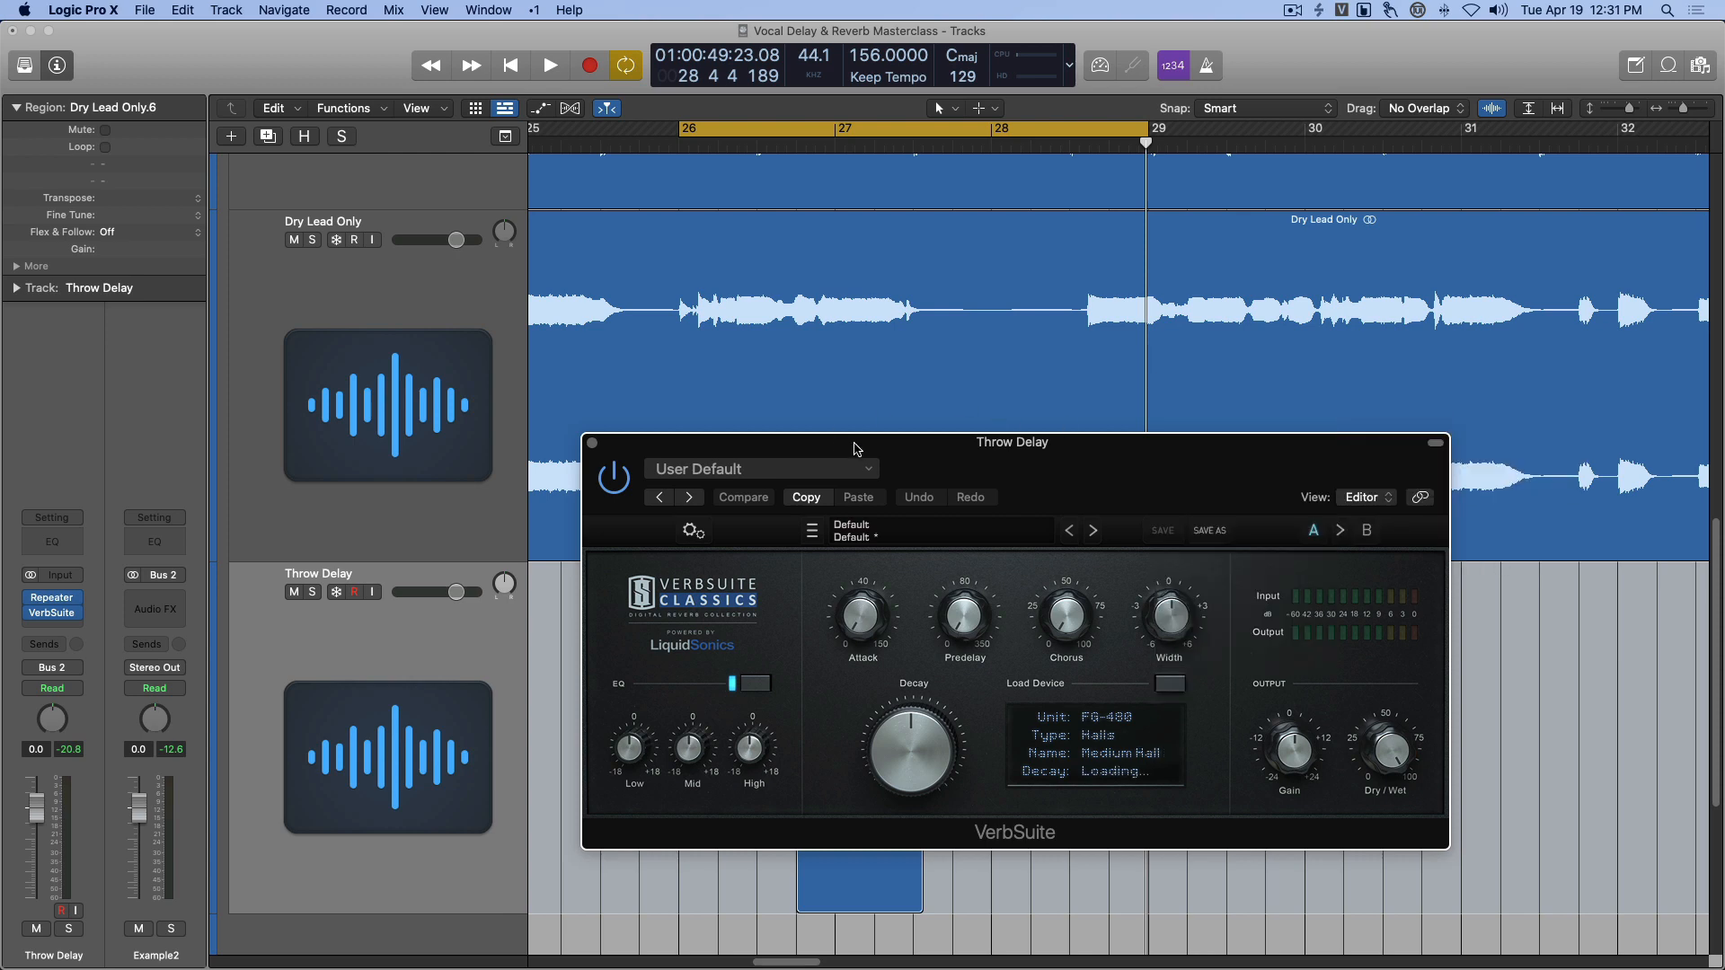
left_click_drag(858, 449, 931, 497)
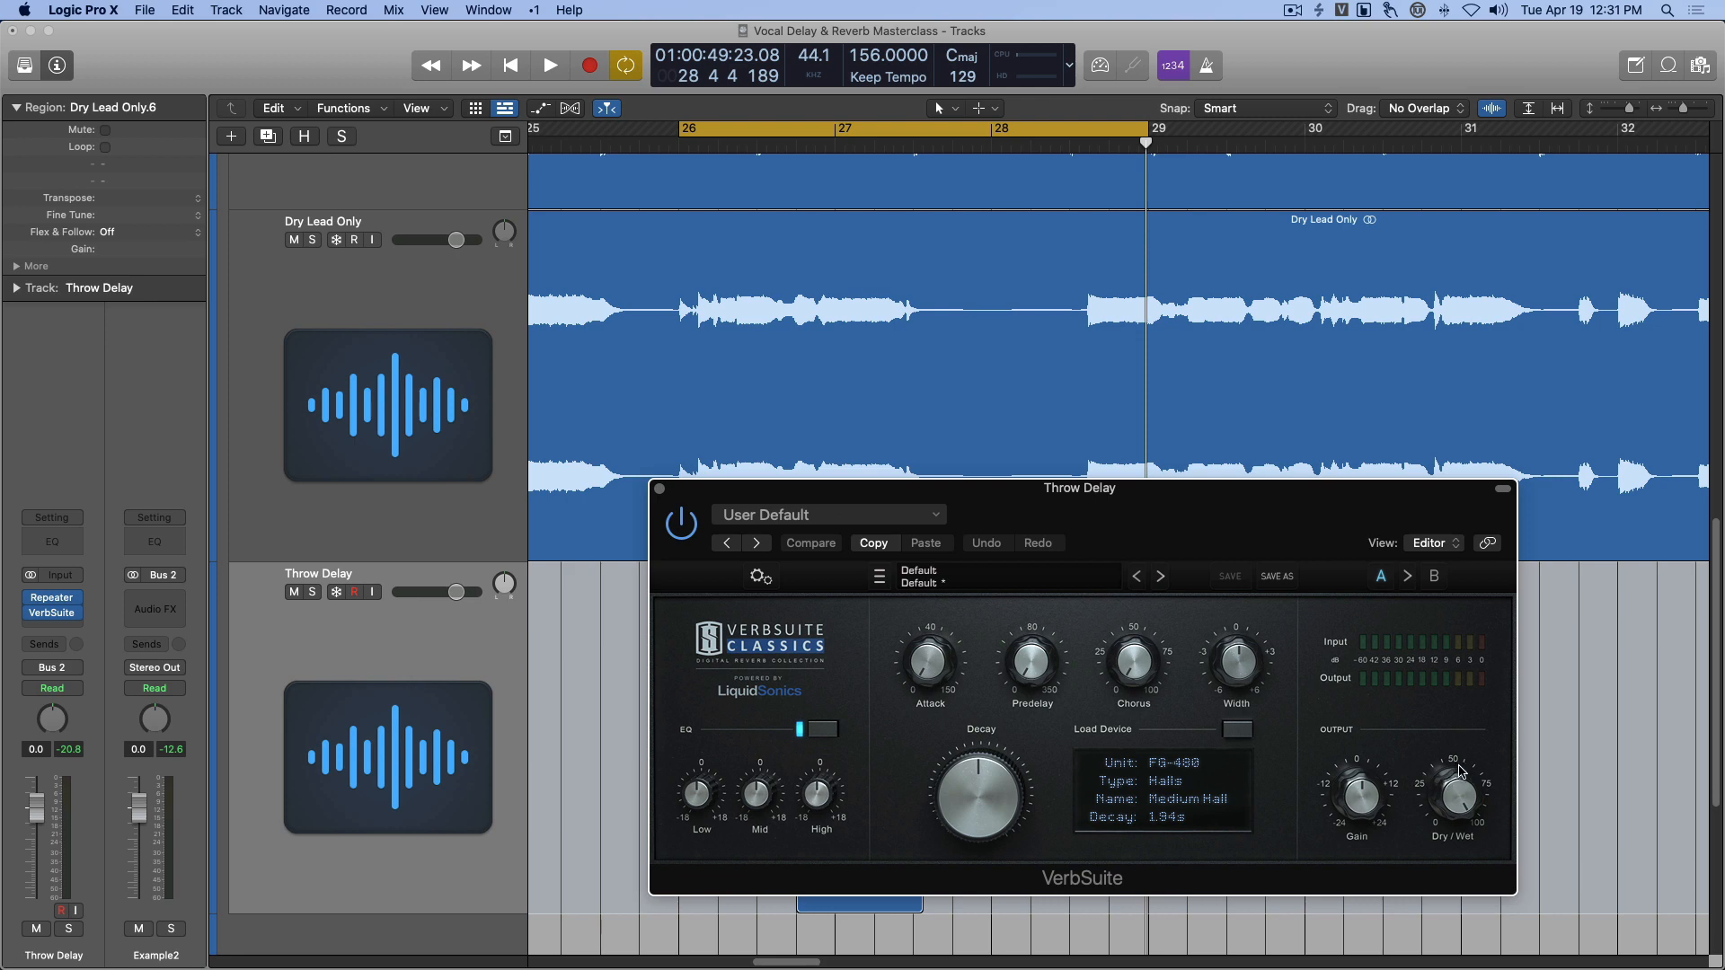
Set VerbSuite's Dry/Wet mix to 50%, close the plug-in and audition the throw.
left_click_drag(1460, 771, 1459, 766)
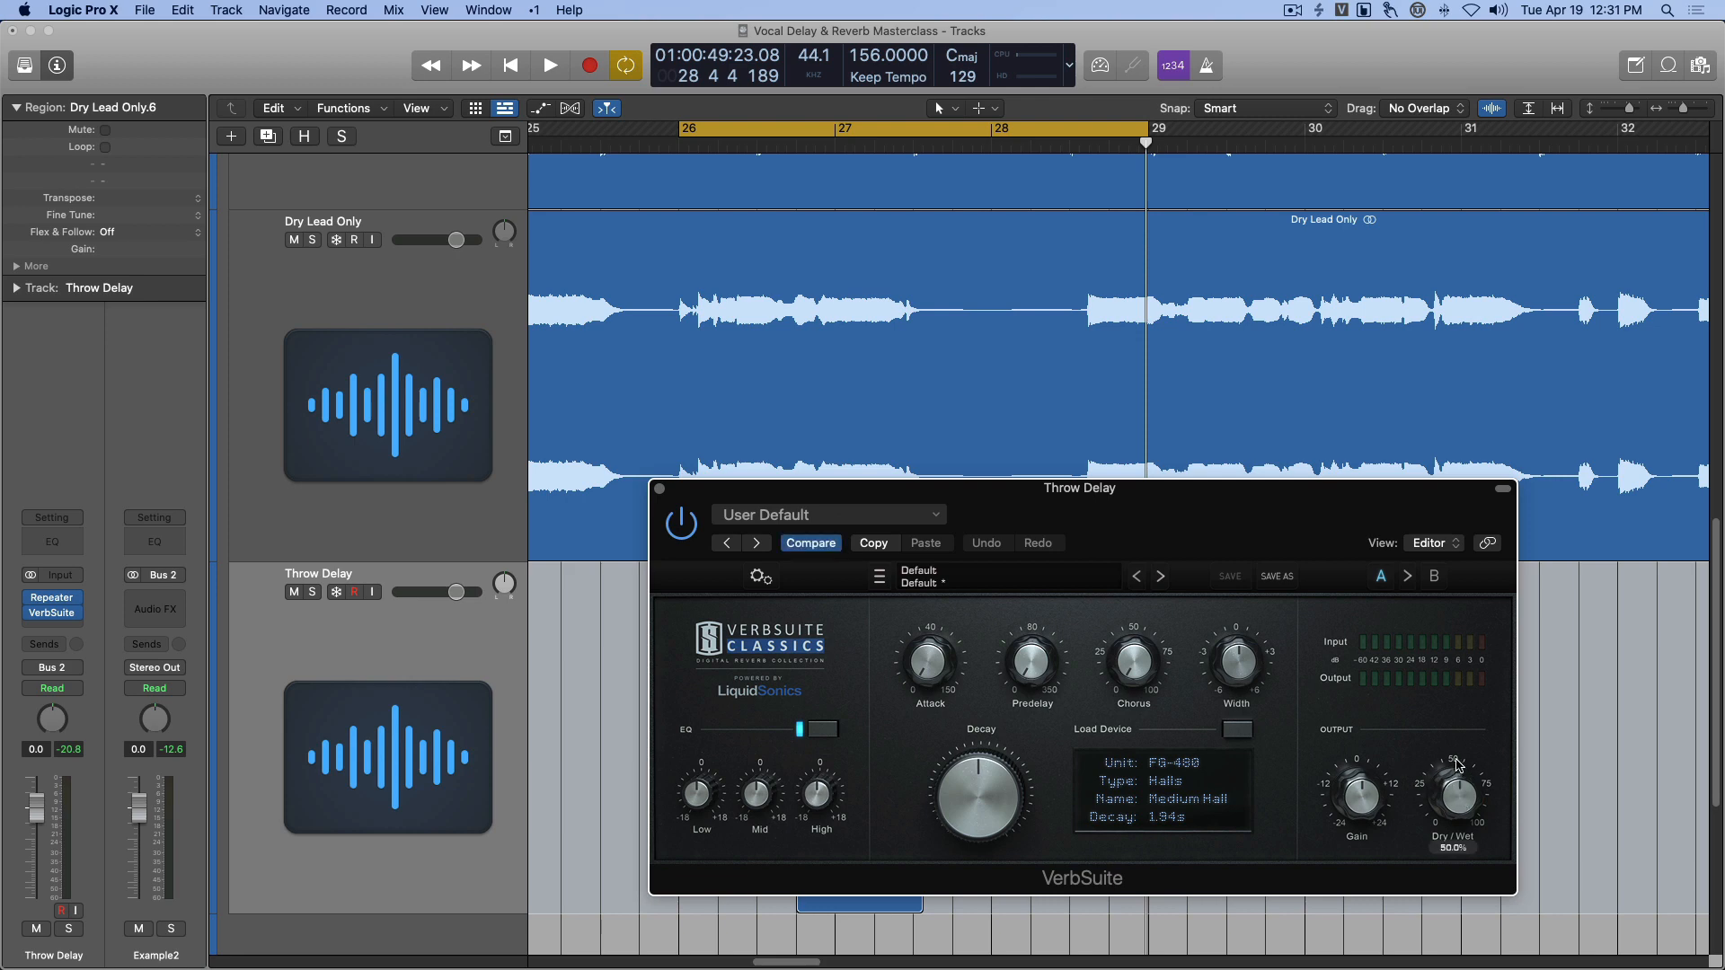
left_click(660, 491)
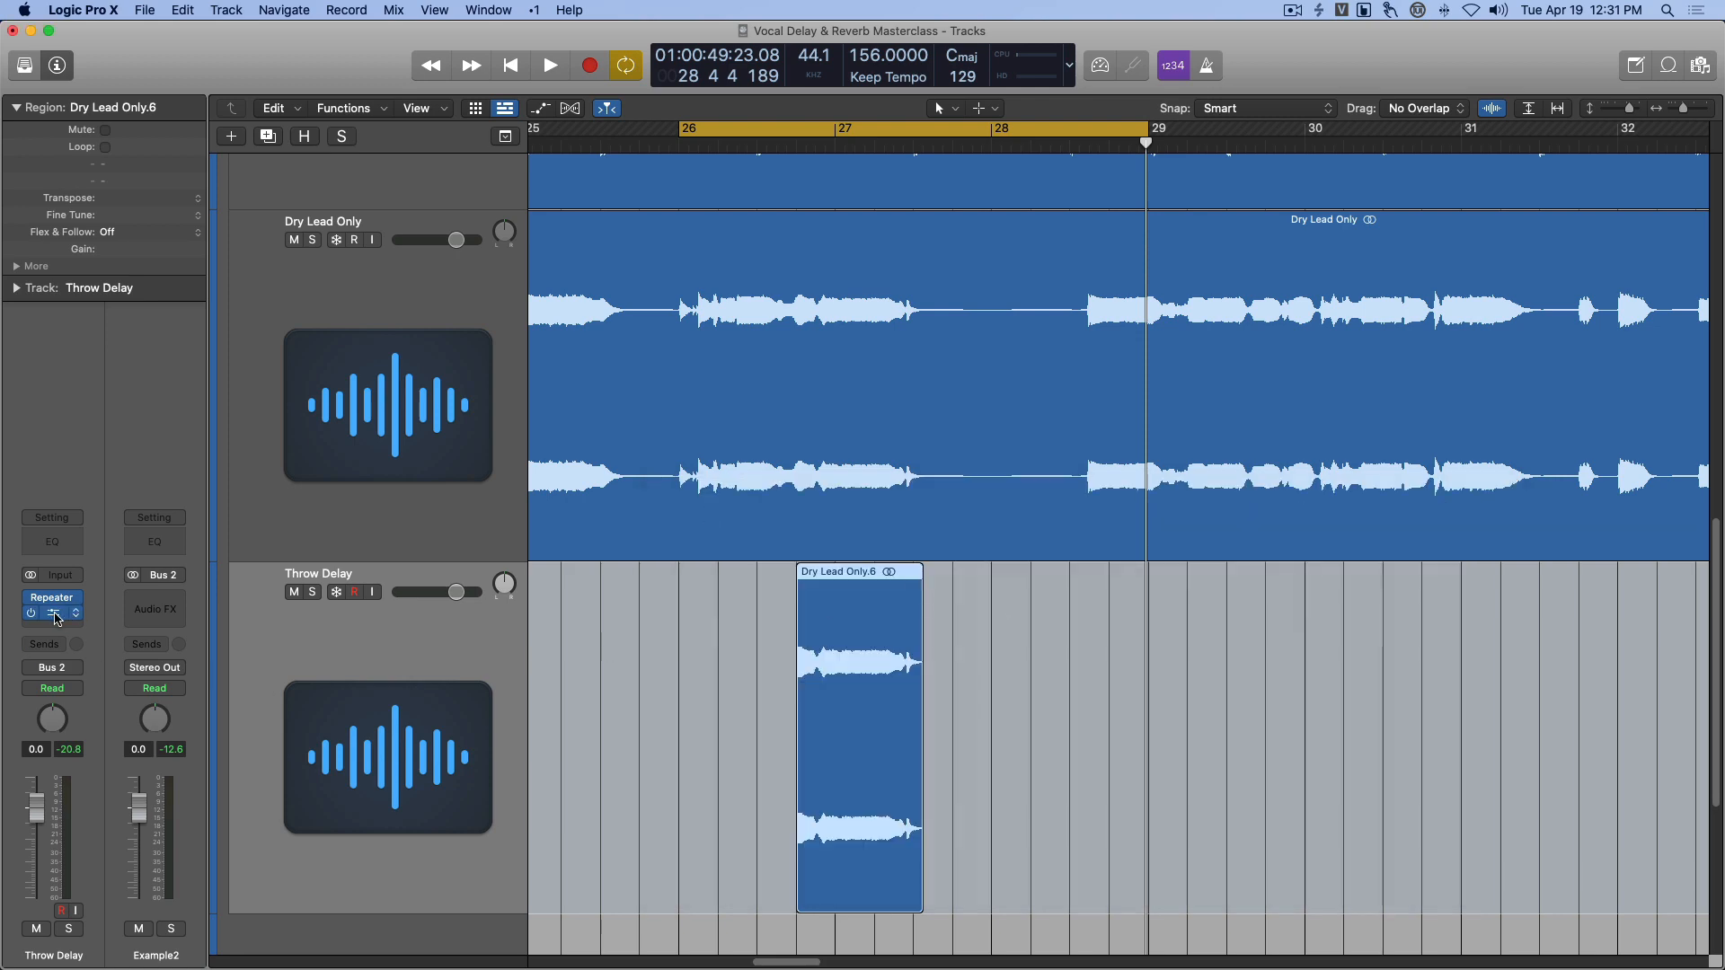
key("space")
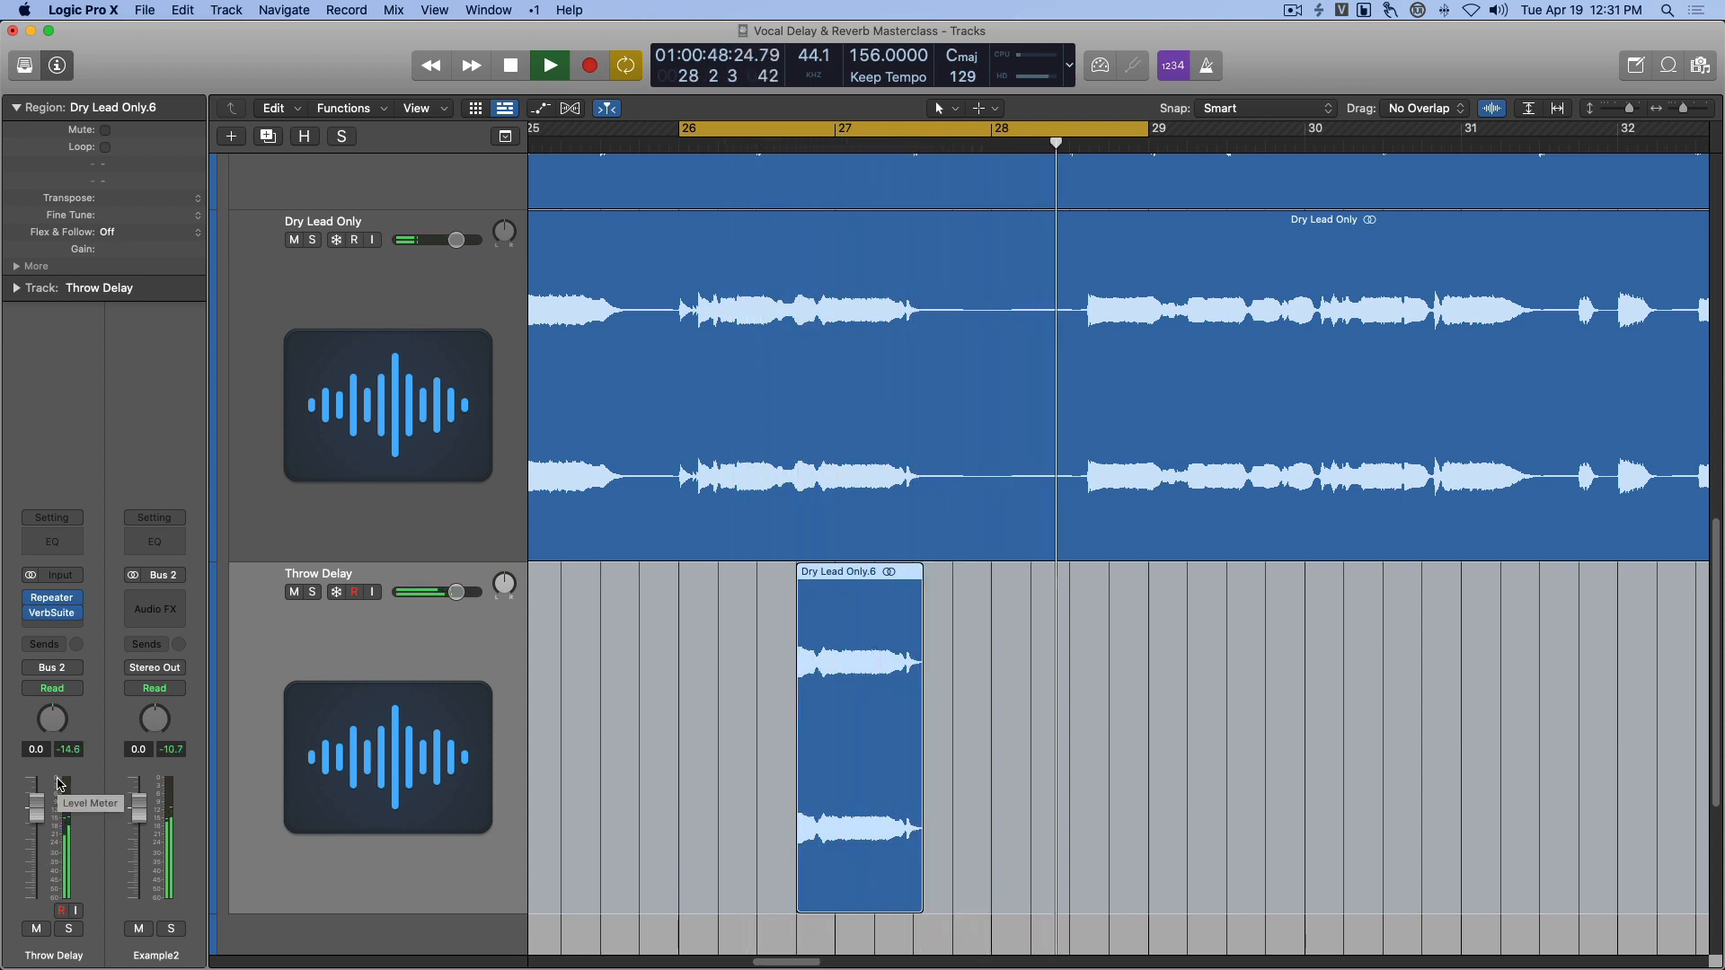
key("space")
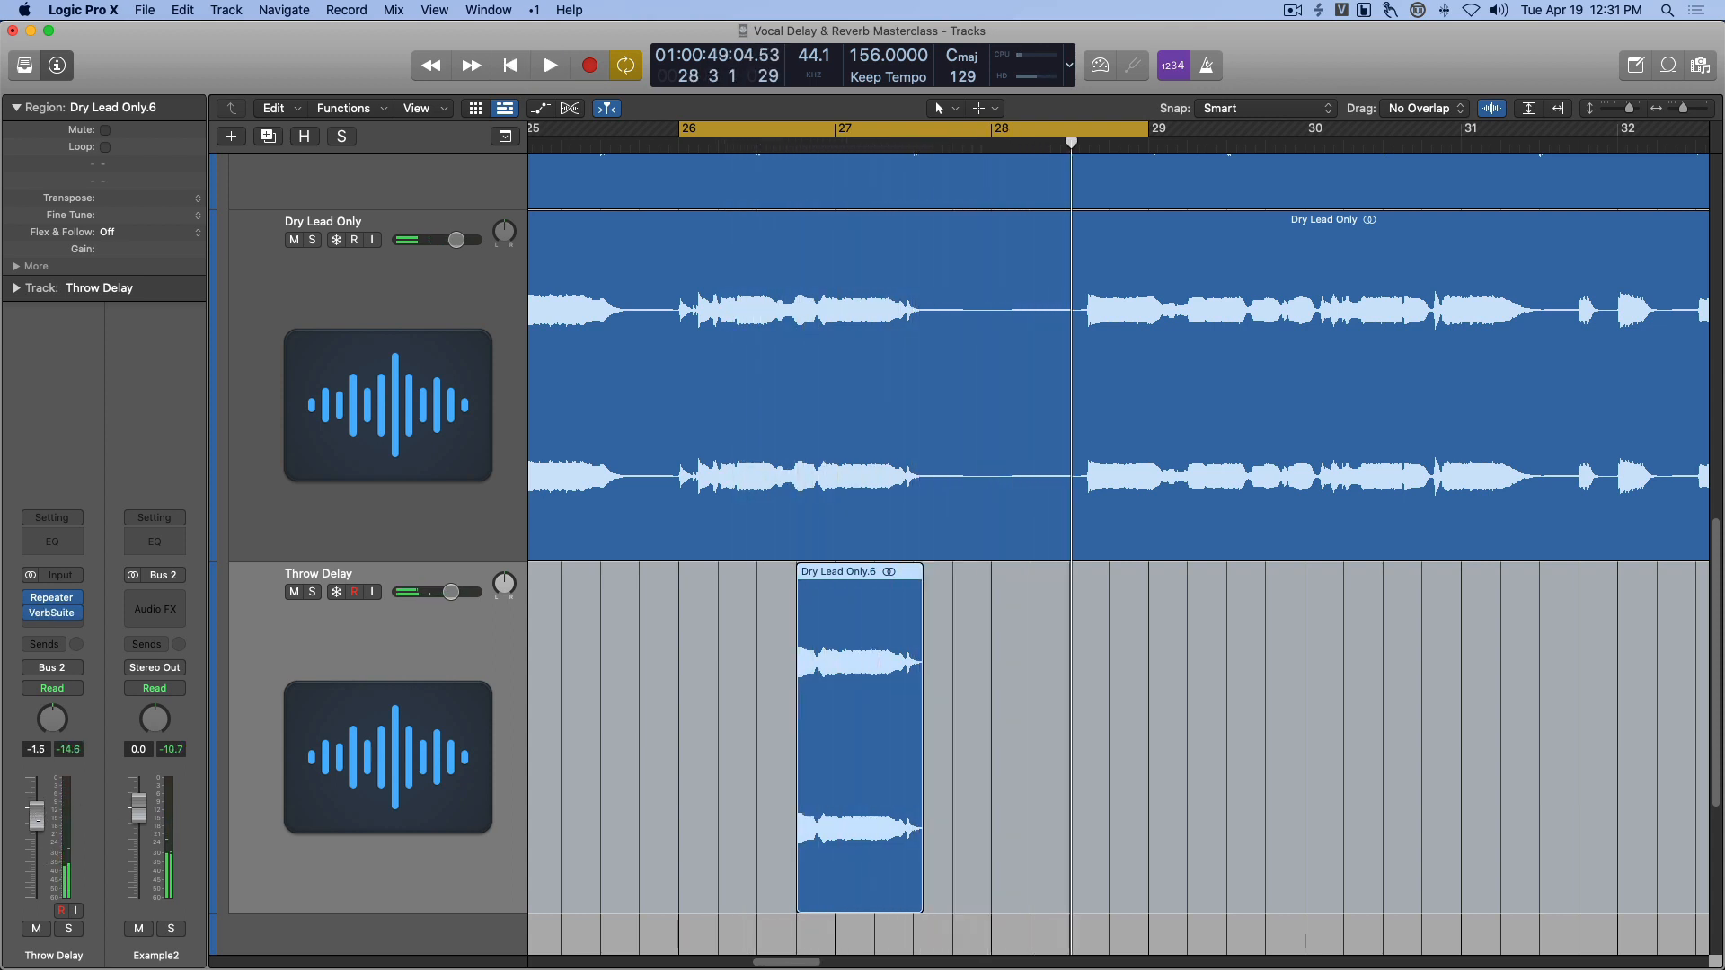
Lower the Throw Delay track's volume to -10.0 dB and play the cycled section.
left_click_drag(36, 818, 36, 845)
left_click(38, 876, "alt")
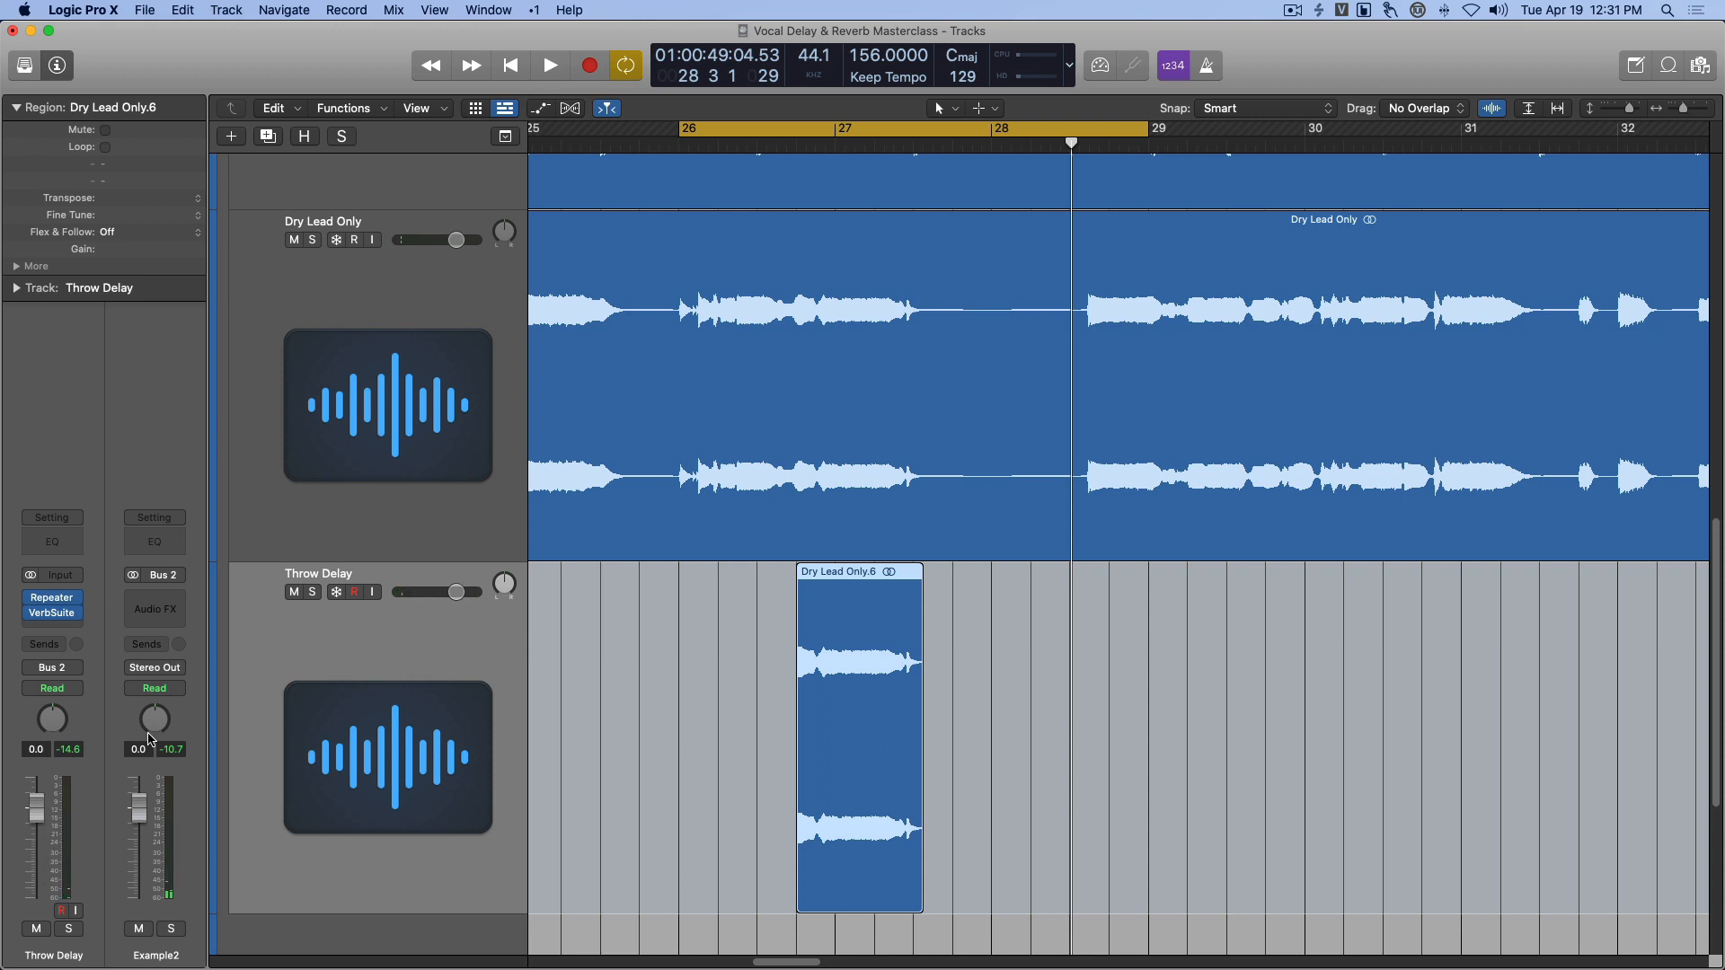
left_click_drag(458, 600, 399, 606)
key("space")
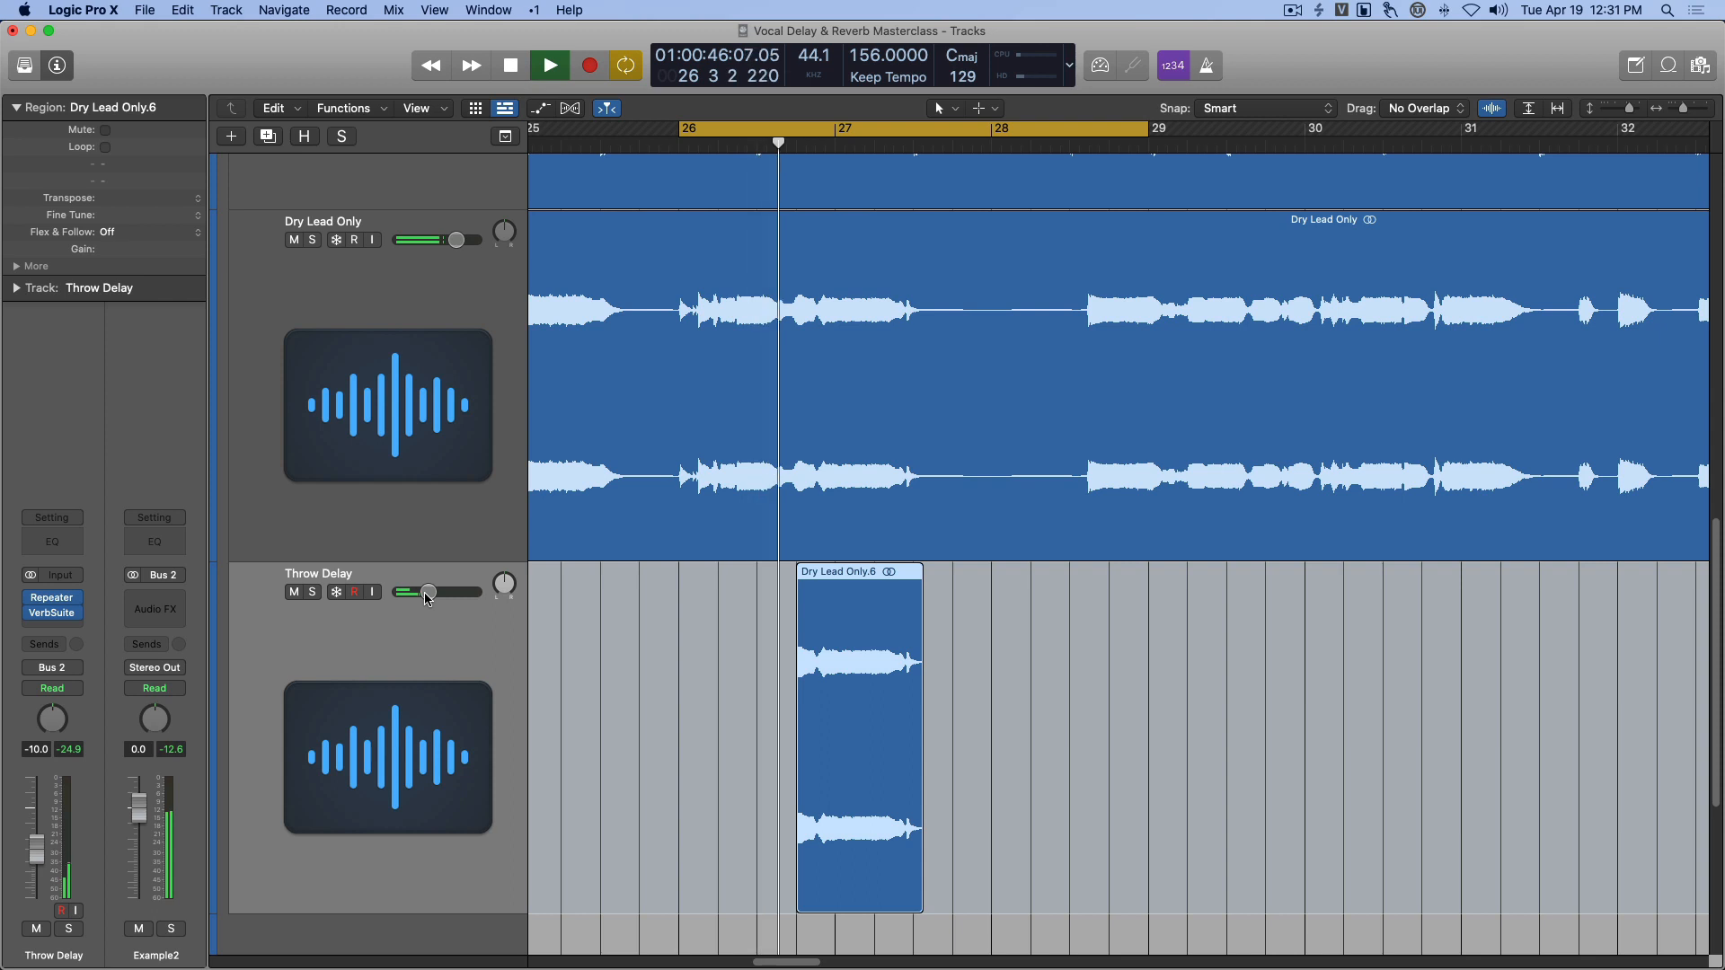
Turn the cycle off and listen to the quieter throw under the following phrase up to about bar 31.
left_click(878, 130)
scroll(941, 617, "right", 5)
scroll(941, 617, "left", 5)
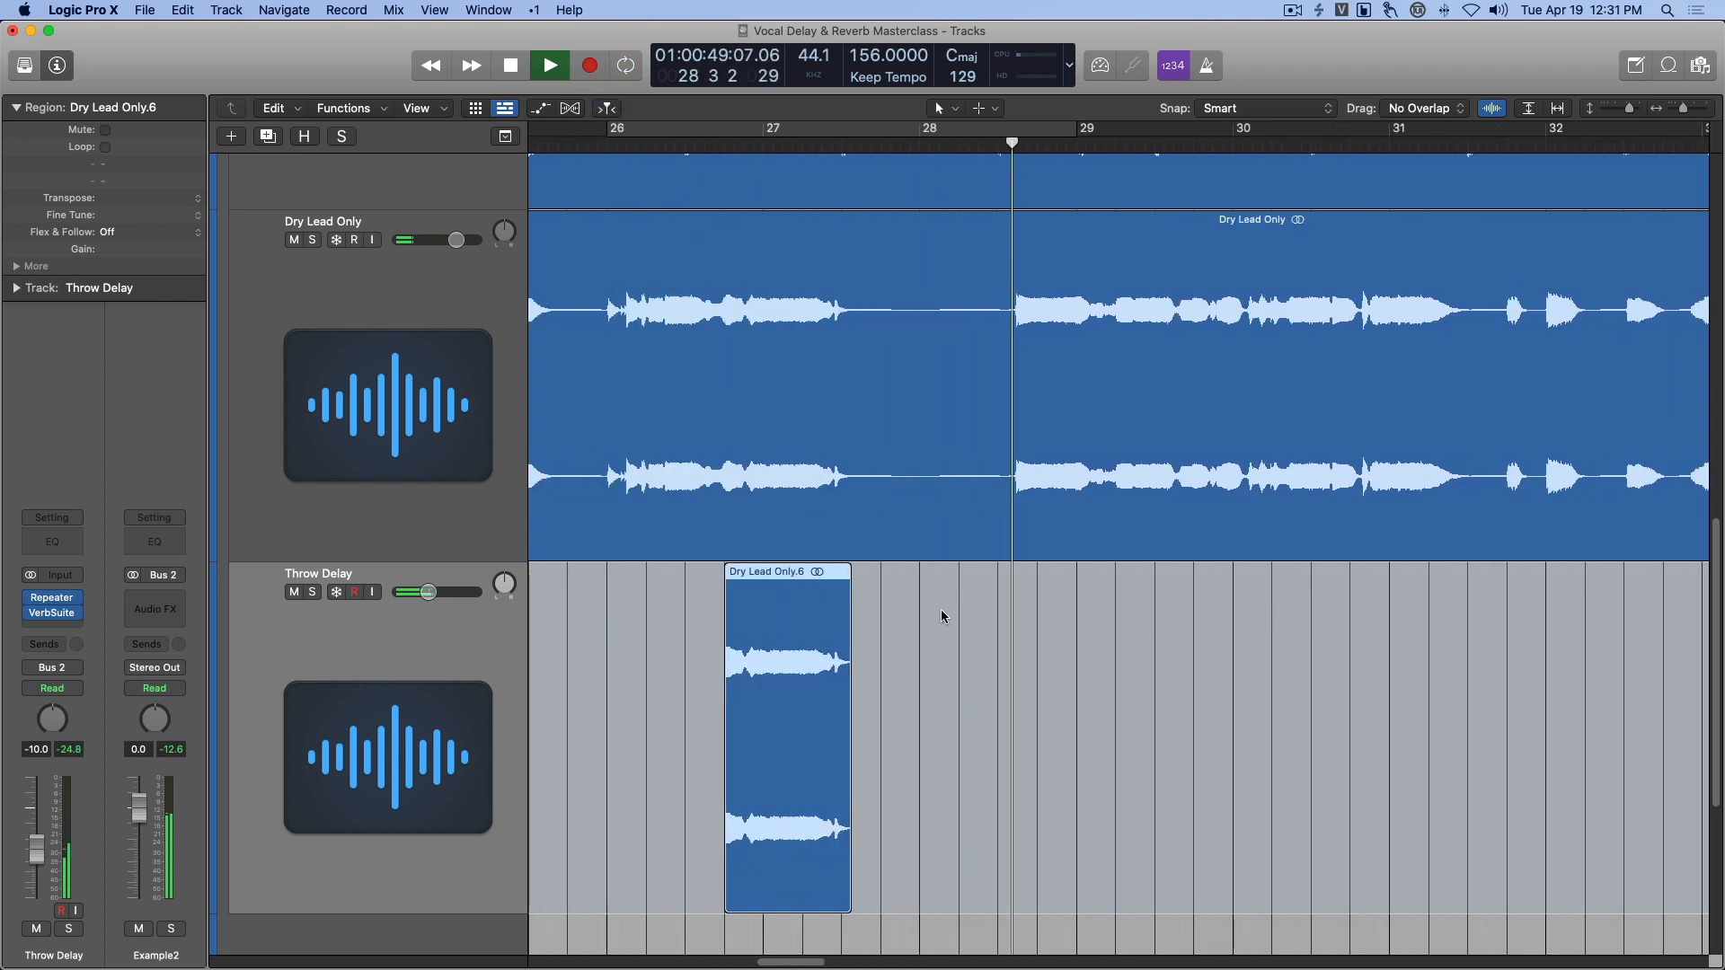
scroll(952, 613, "right", 3)
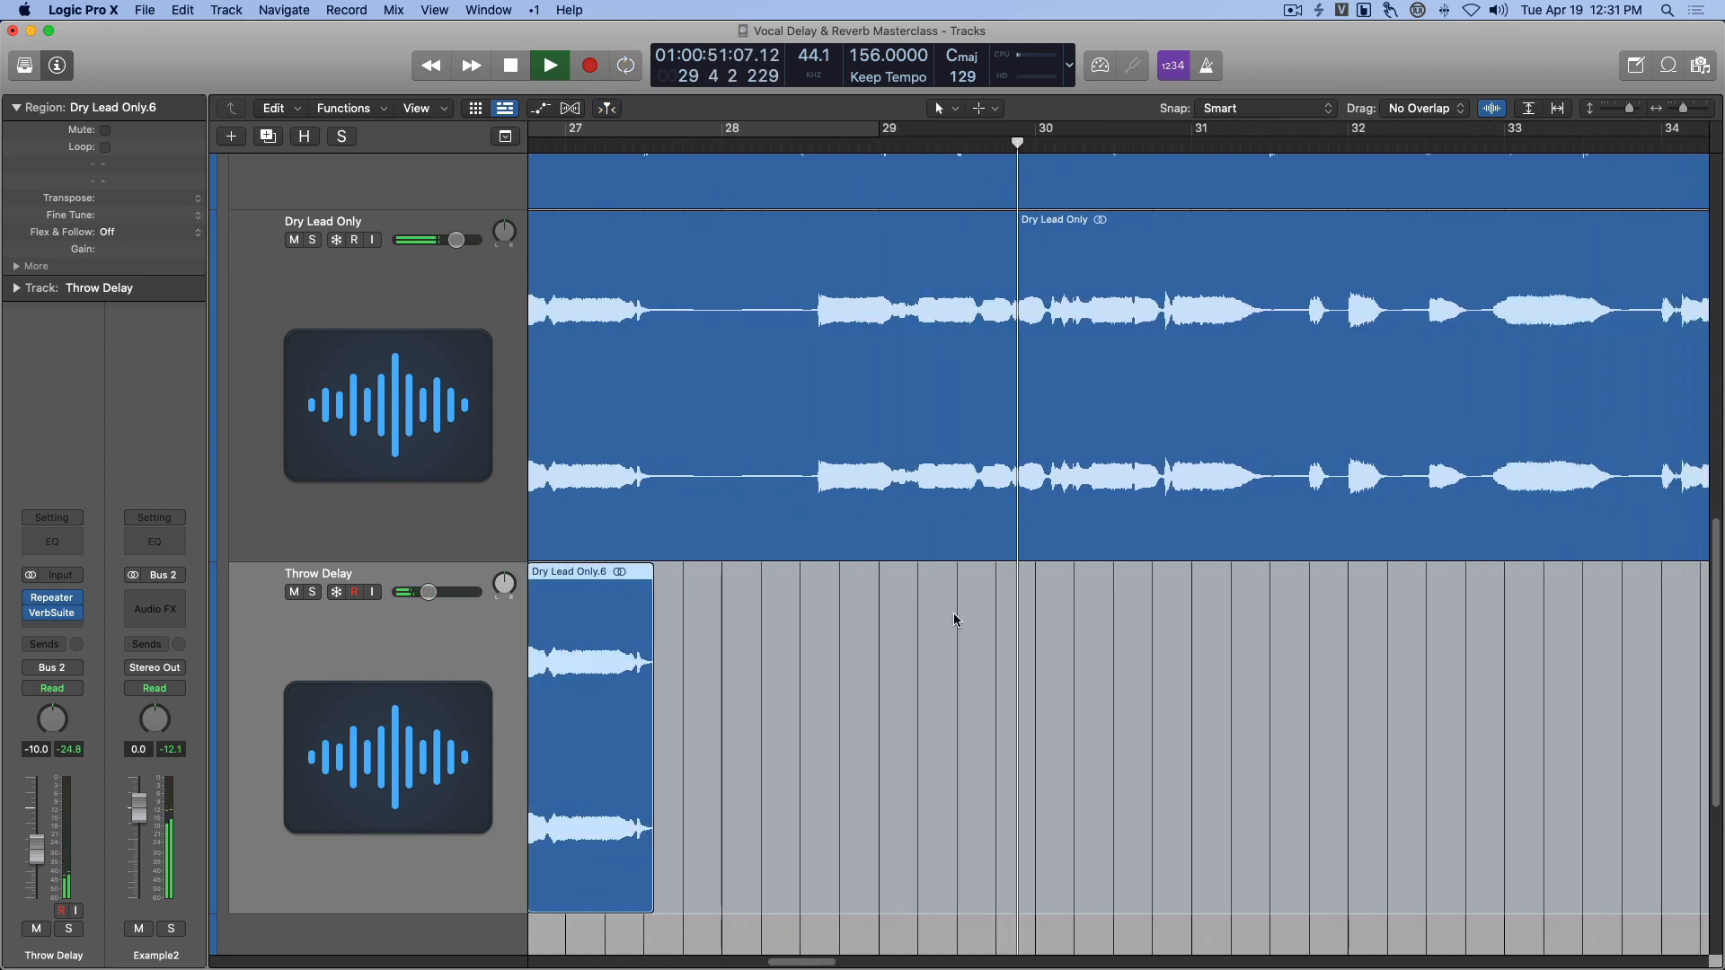
key("space")
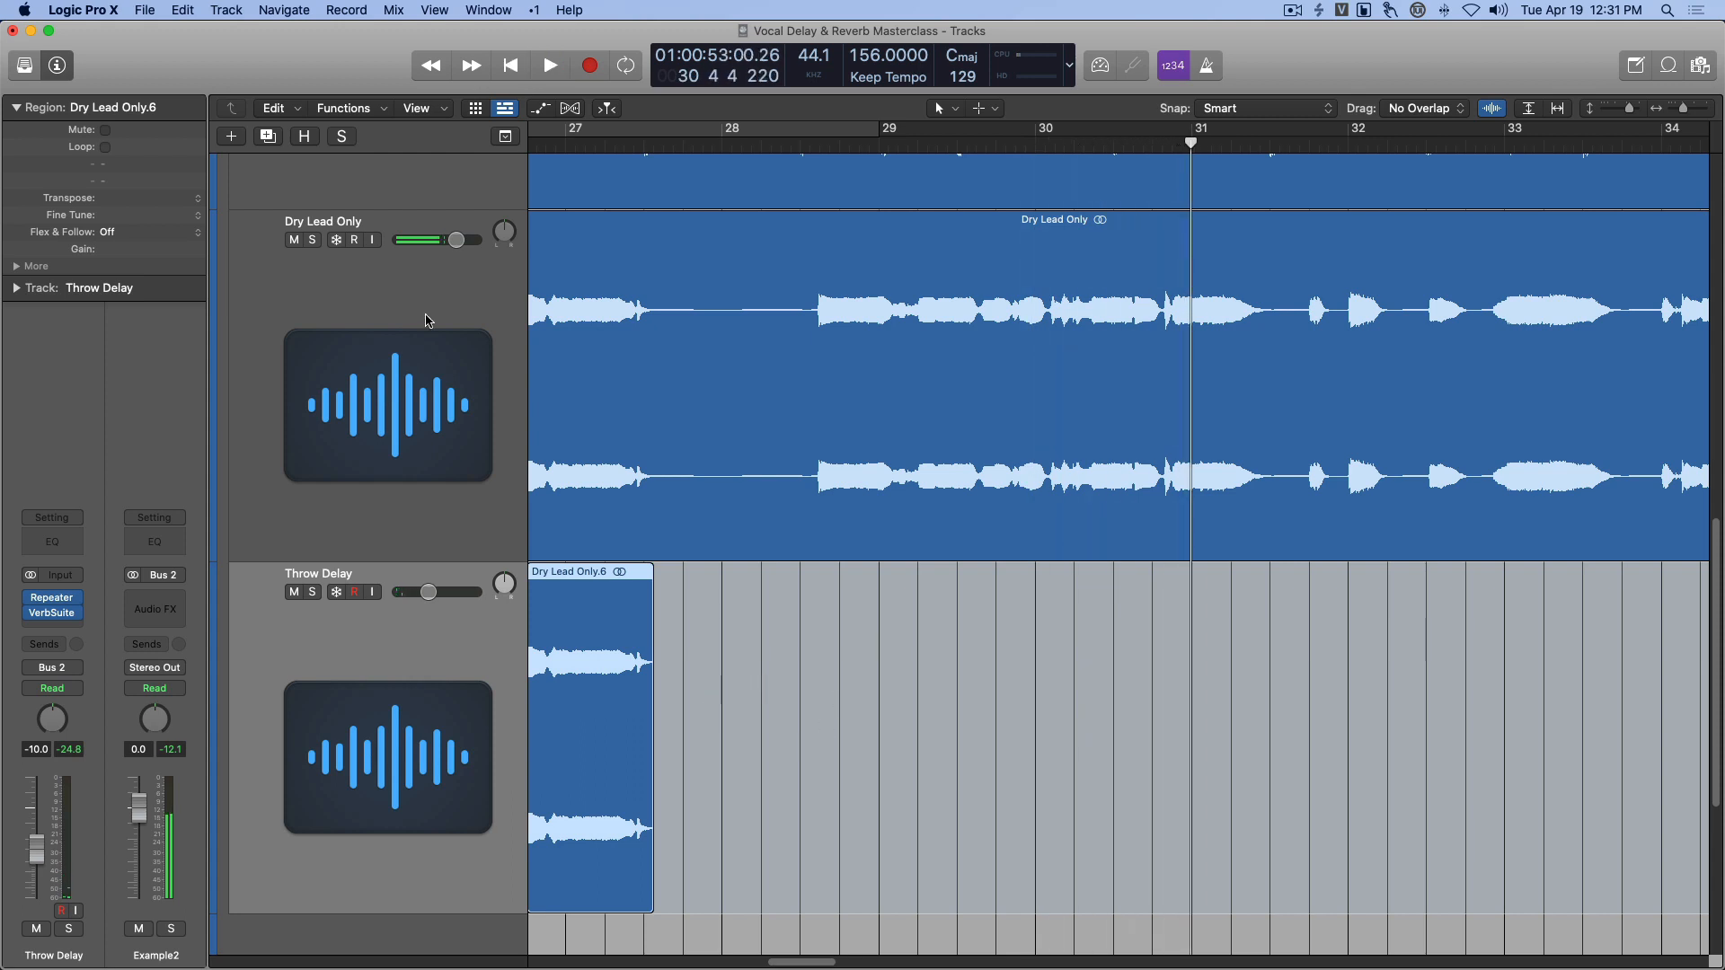
Show the mixer, raise the Long Verb fader to -13.2 dB and hide the mixer again.
left_click(368, 305)
key("x")
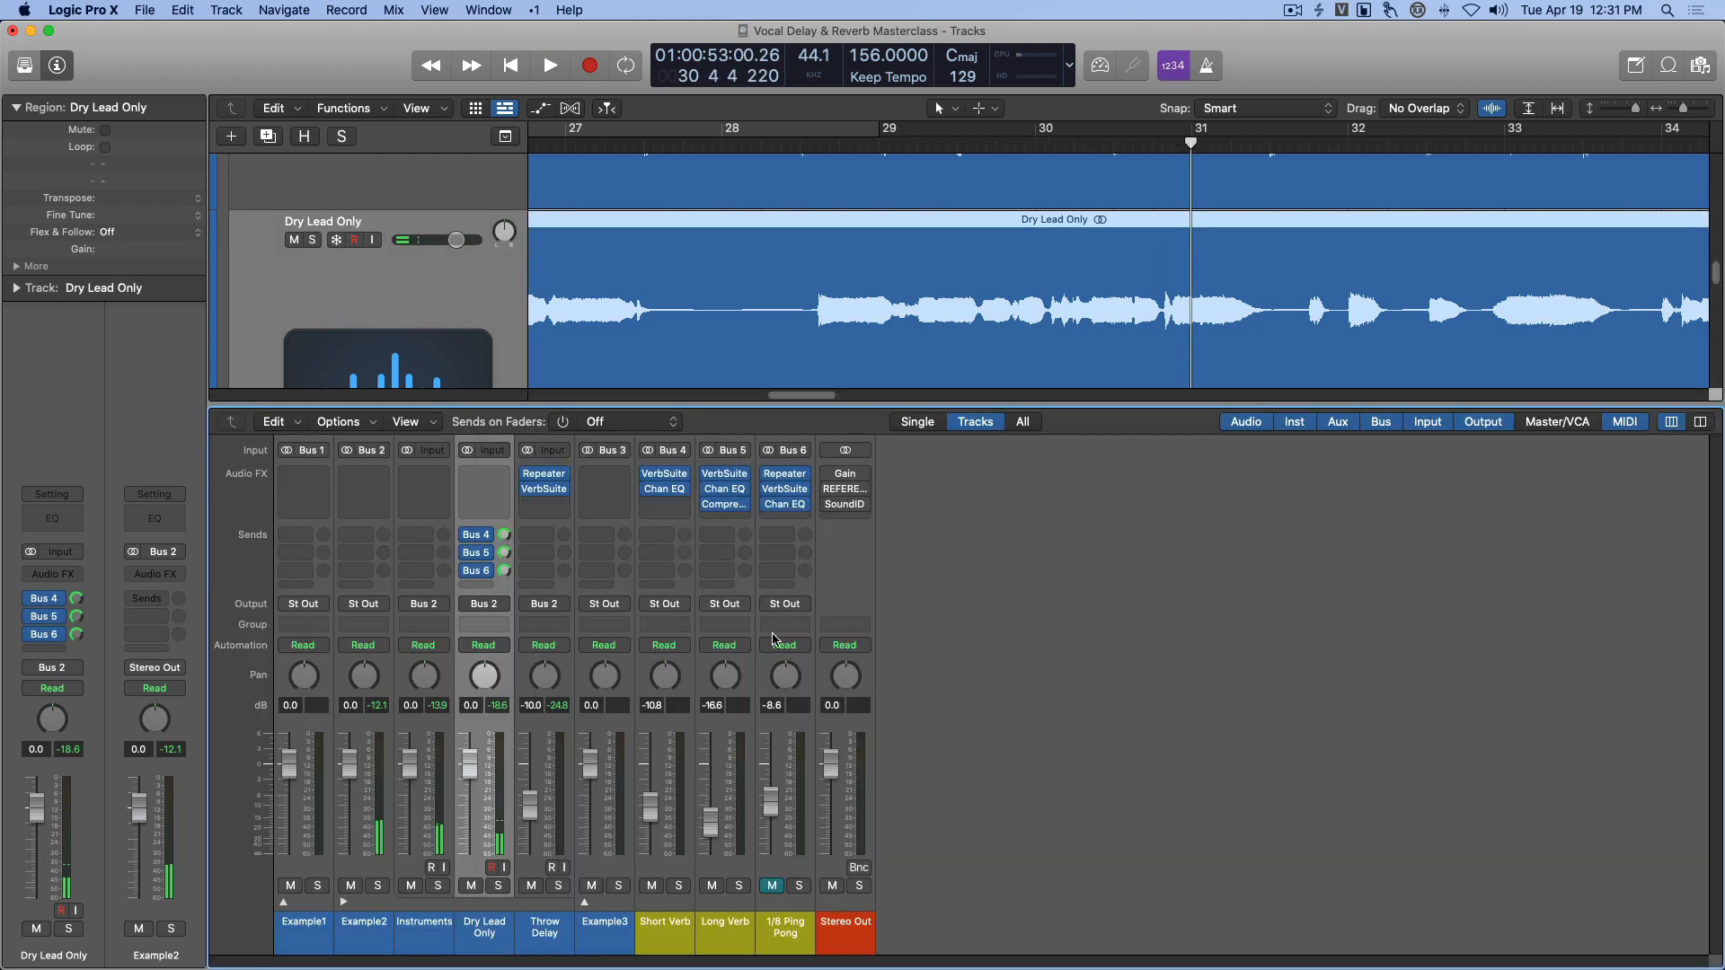
left_click(550, 934)
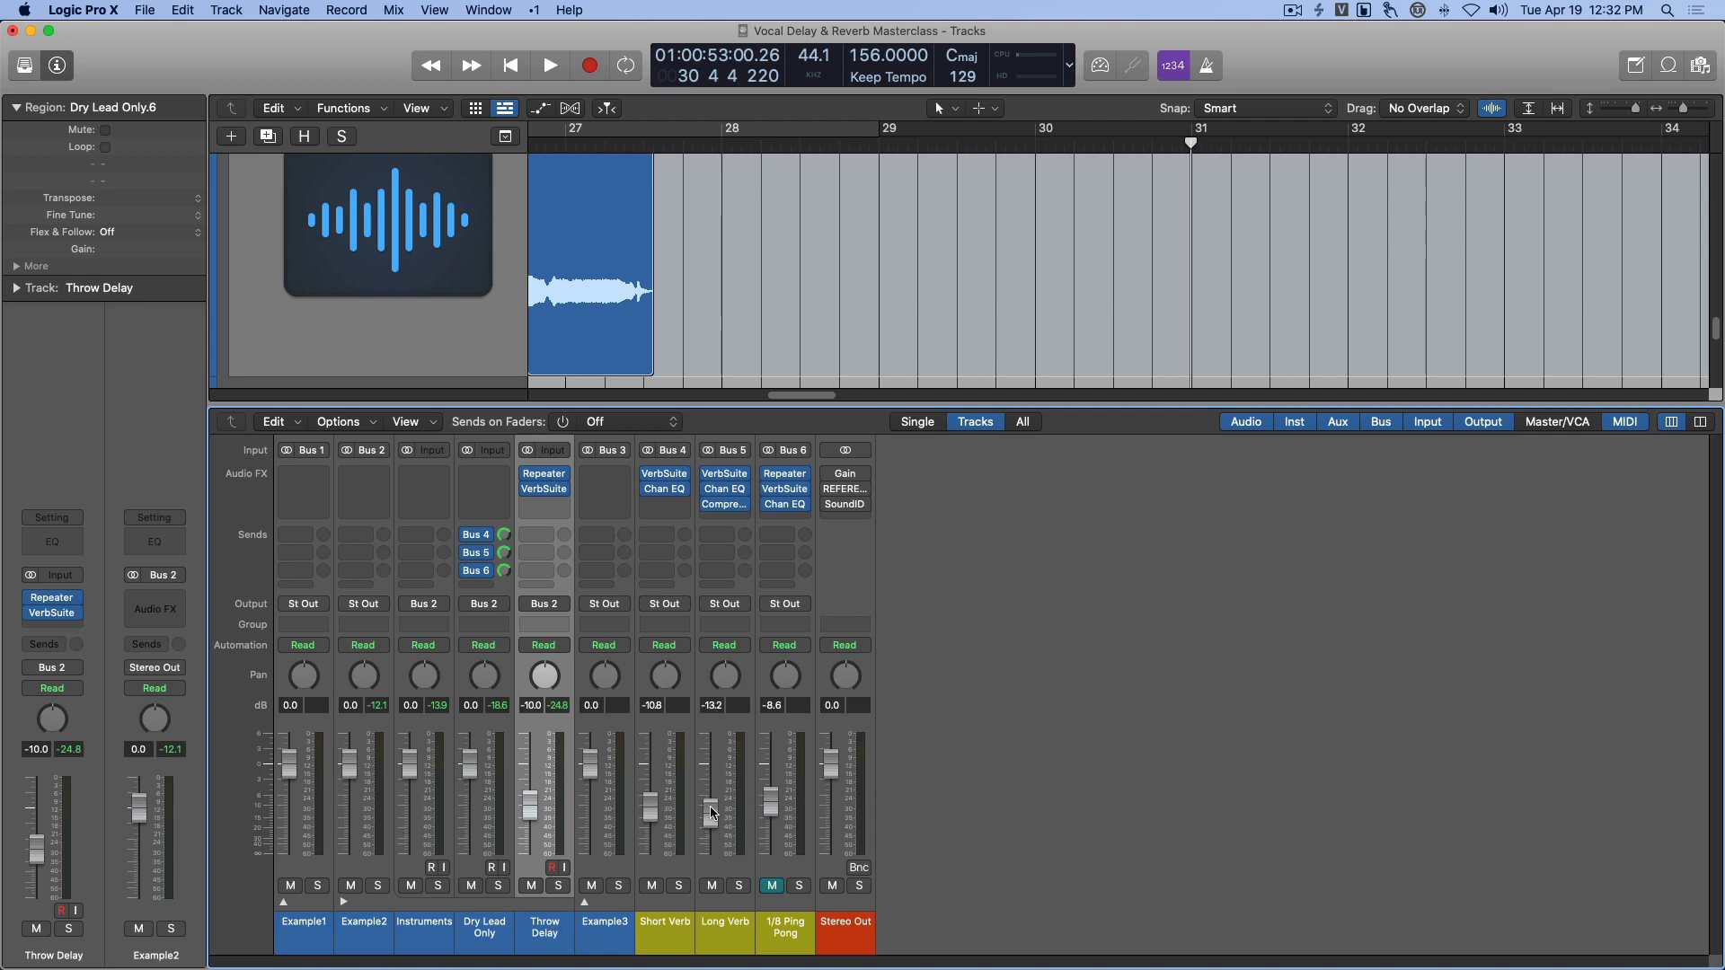
key("x")
Copy the vocal phrase ending around bar 35 from the Dry Lead Only track onto the Throw Delay track at the same position.
left_click(743, 537)
scroll(743, 538, "left", 5)
scroll(743, 537, "up", 5)
scroll(743, 537, "right", 2)
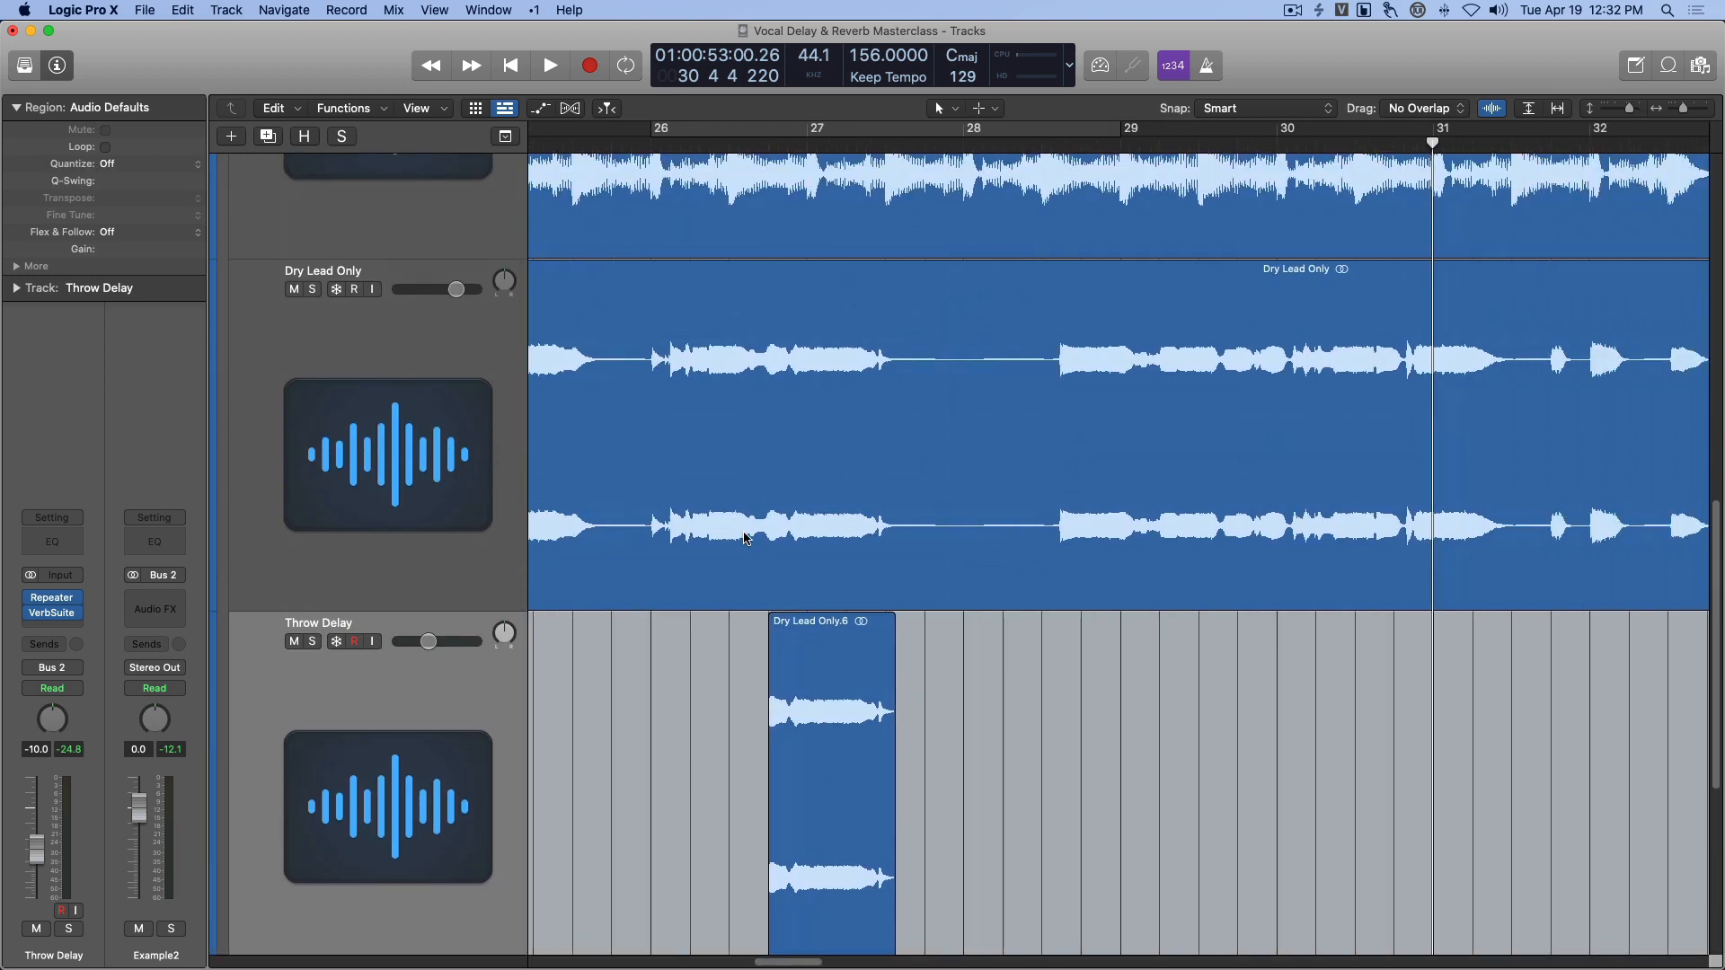
scroll(744, 538, "right", 10)
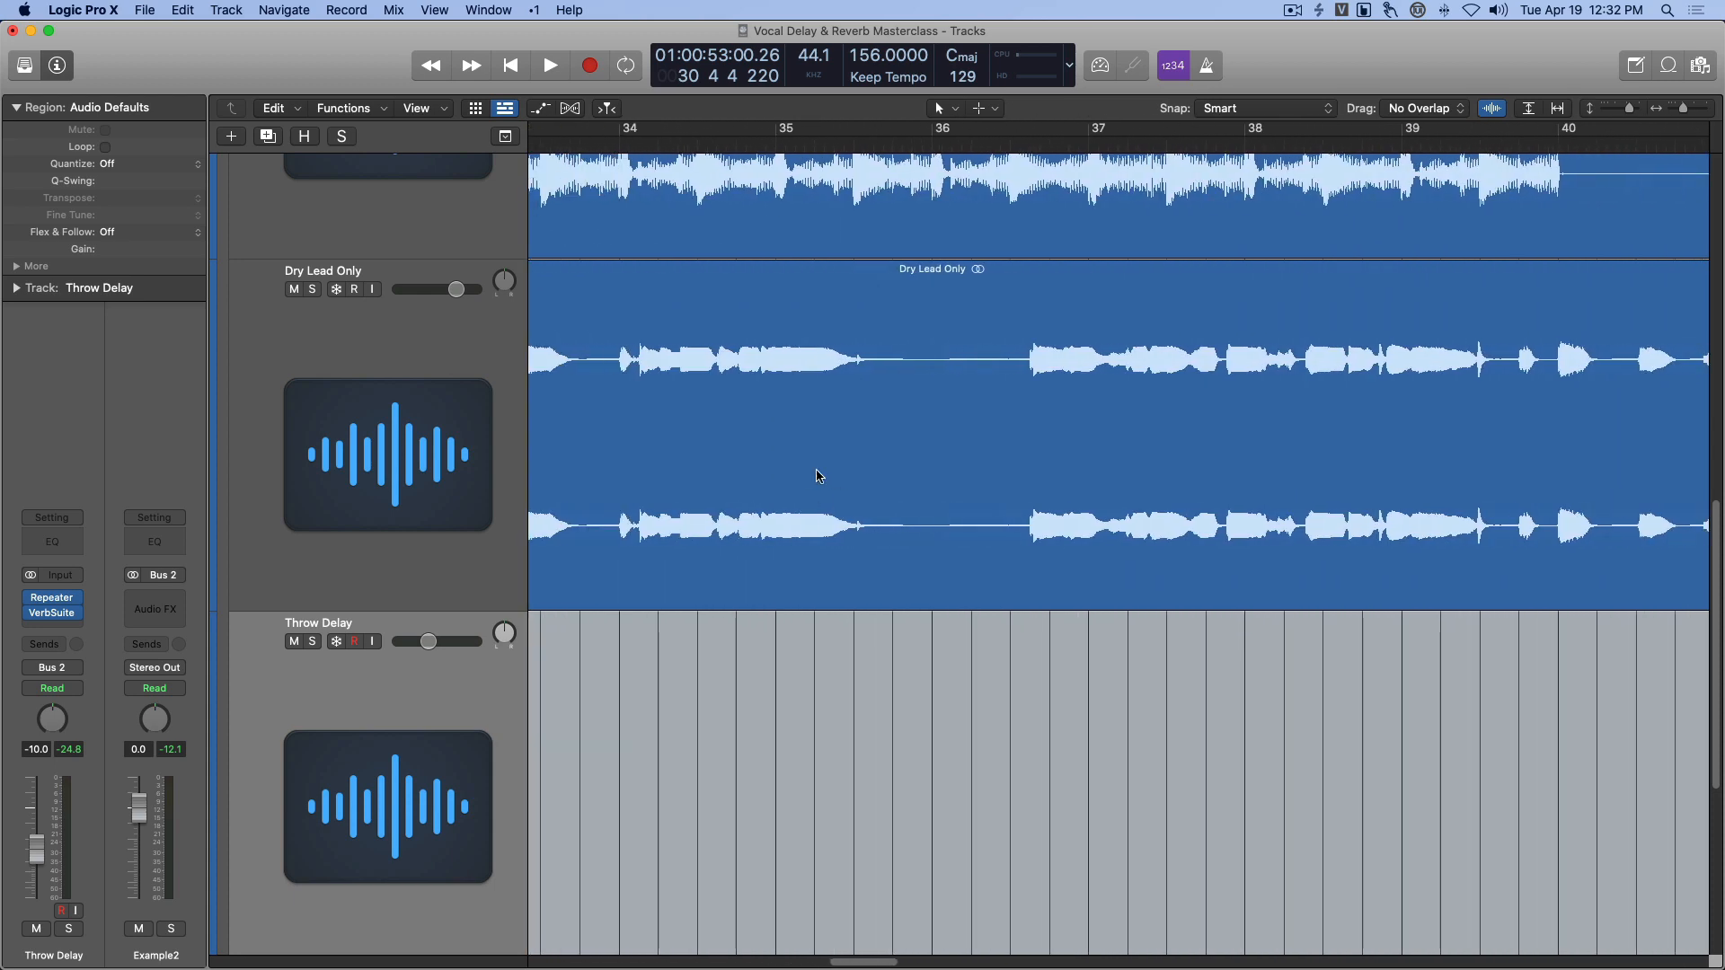
left_click_drag(736, 505, 849, 683)
scroll(821, 692, "down", 2)
scroll(821, 692, "left", 2)
left_click(1005, 674)
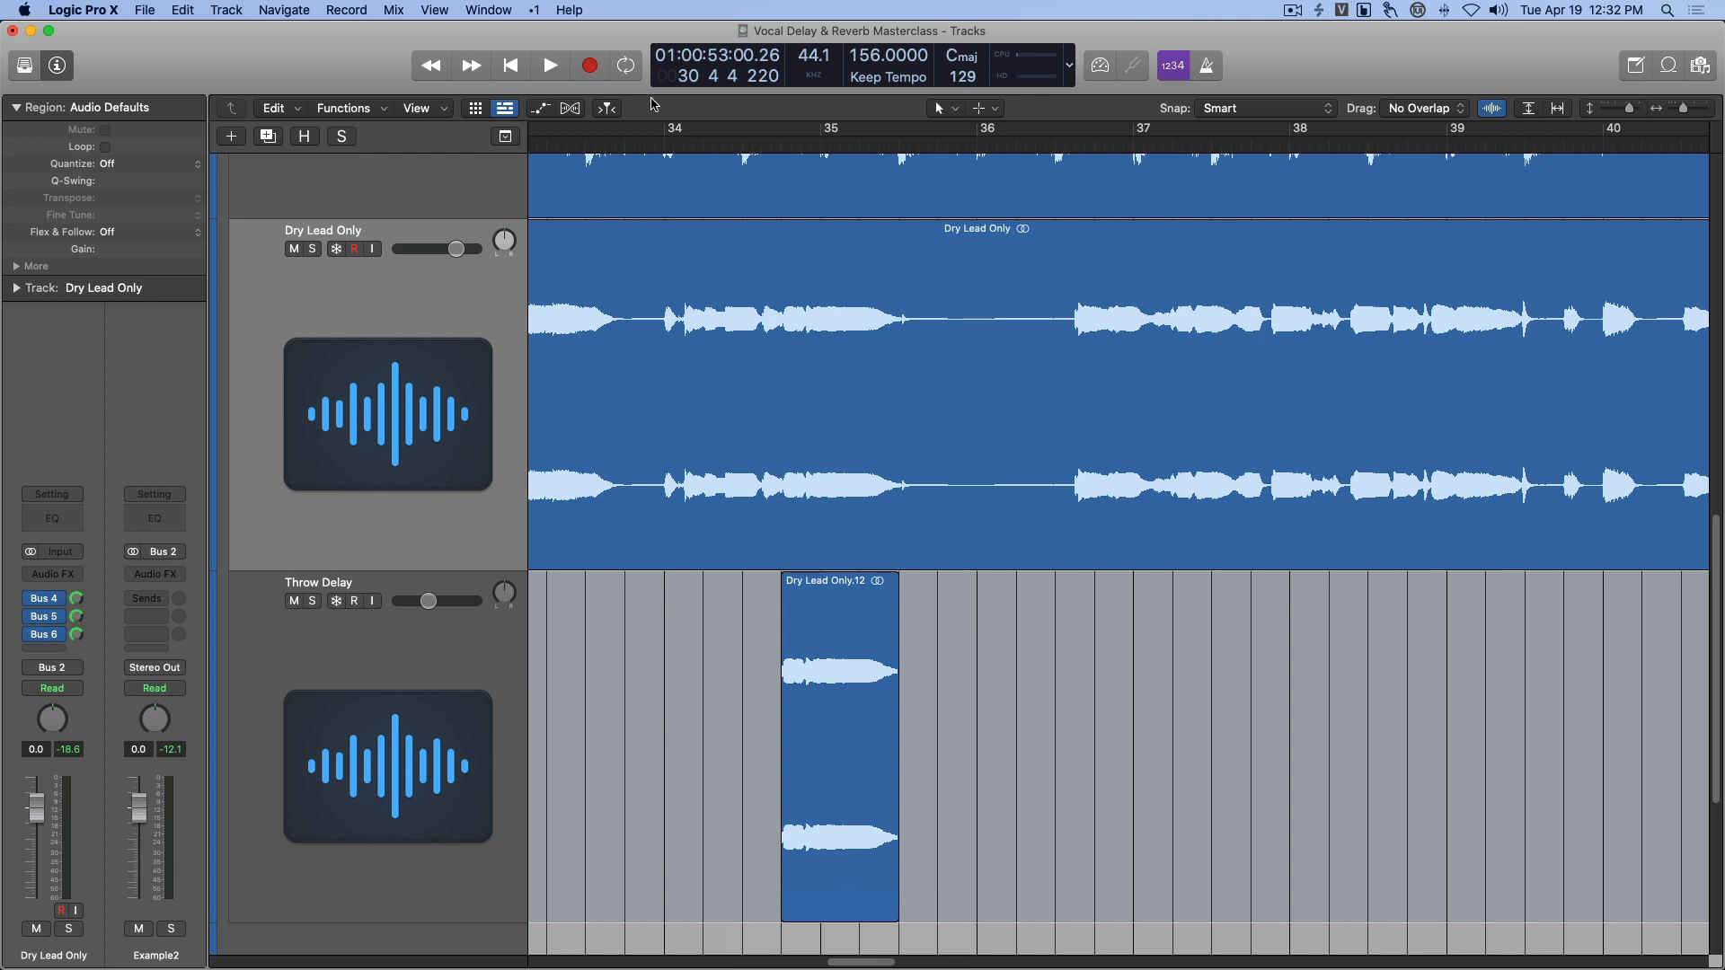
Play the vocal from just before bar 34 to about bar 41 to hear the new throw in context.
double_click(629, 146)
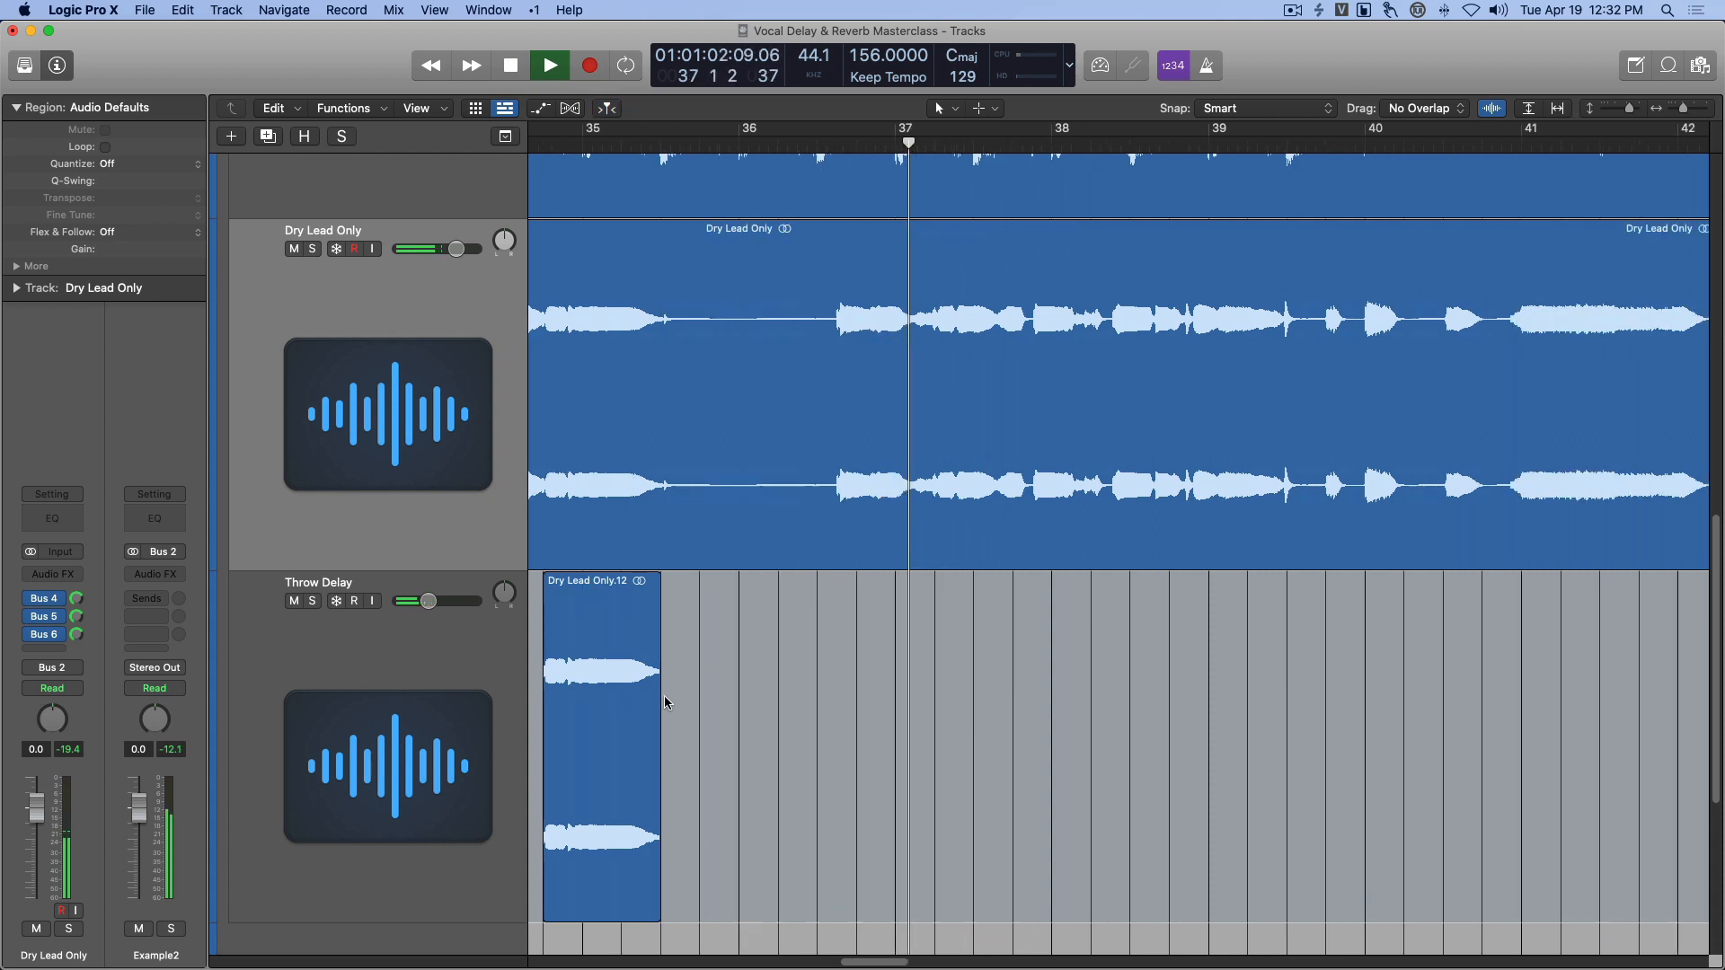
scroll(665, 697, "right", 5)
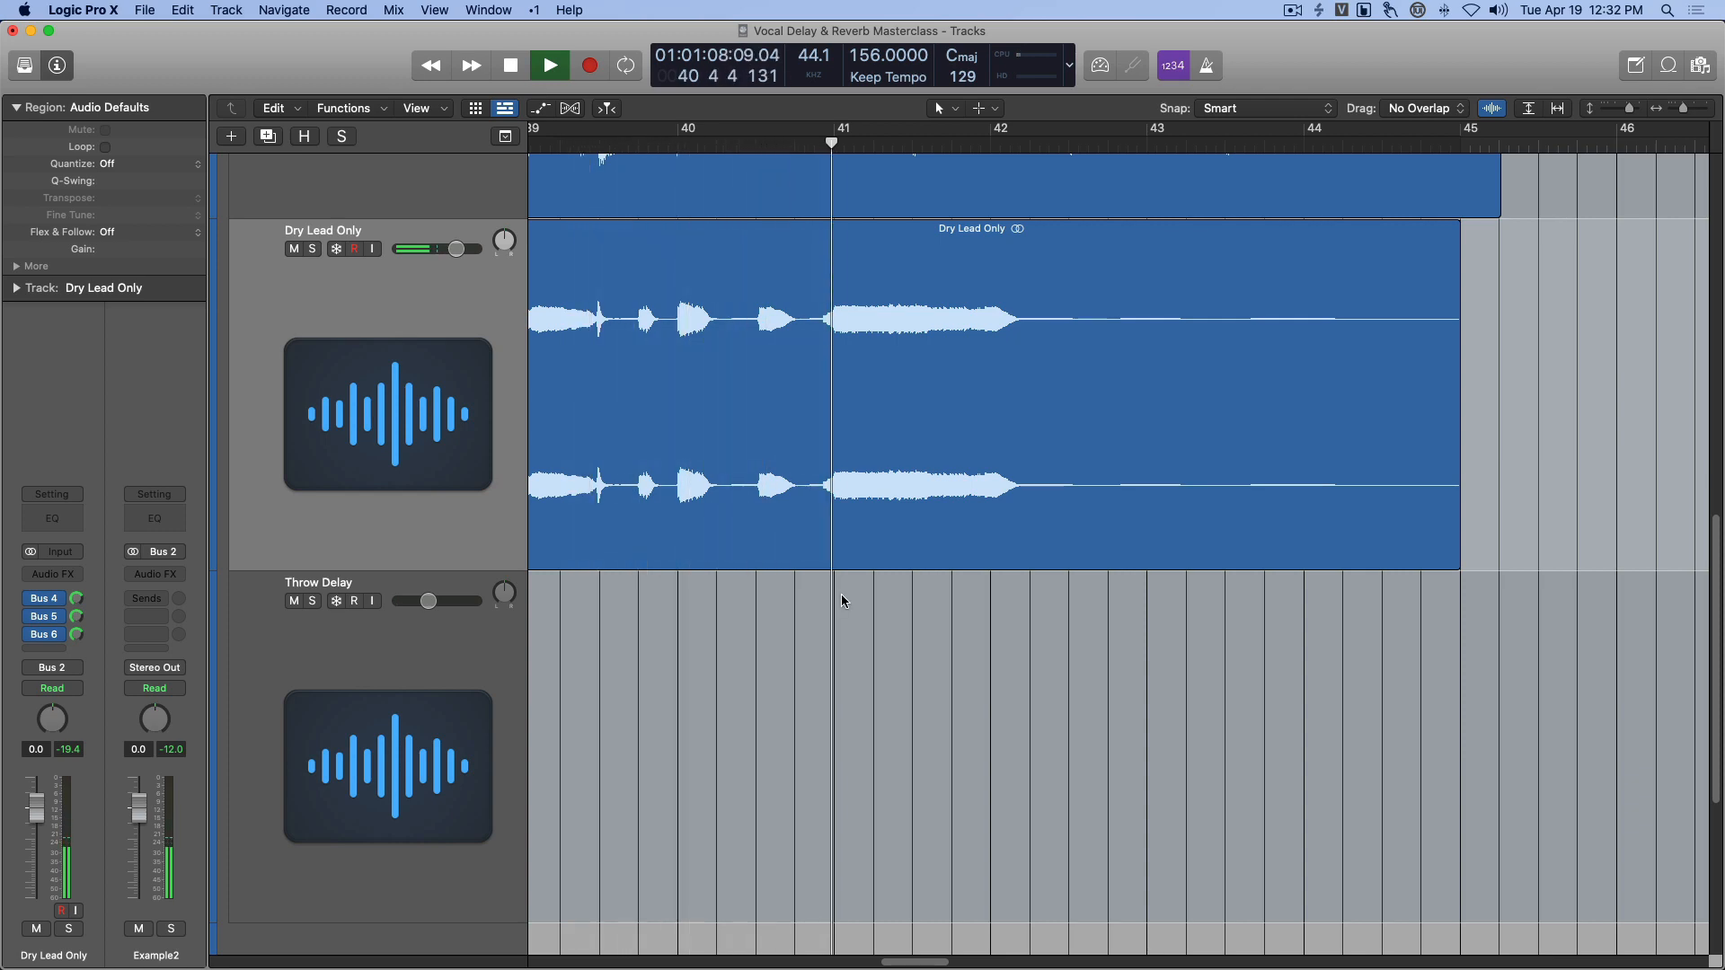
key("space")
Duplicate the Throw Delay track with its settings and remove Repeater from the copy, keeping only VerbSuite.
scroll(836, 641, "left", 15)
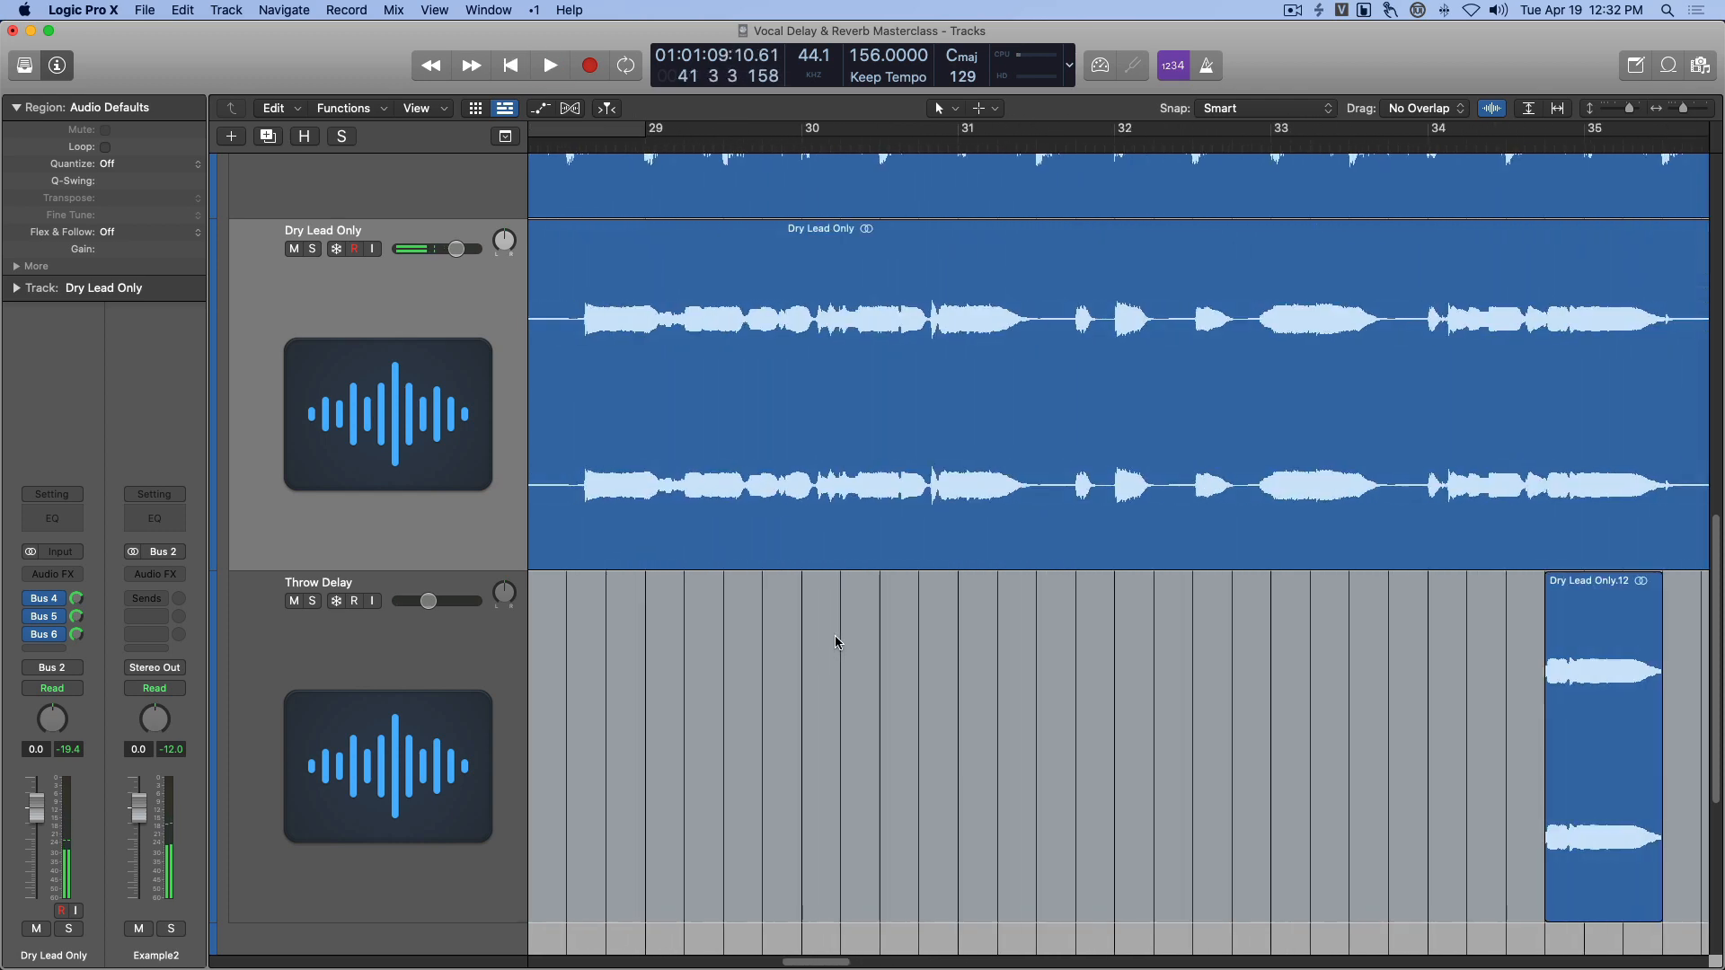
scroll(836, 641, "left", 8)
scroll(763, 703, "left", 2)
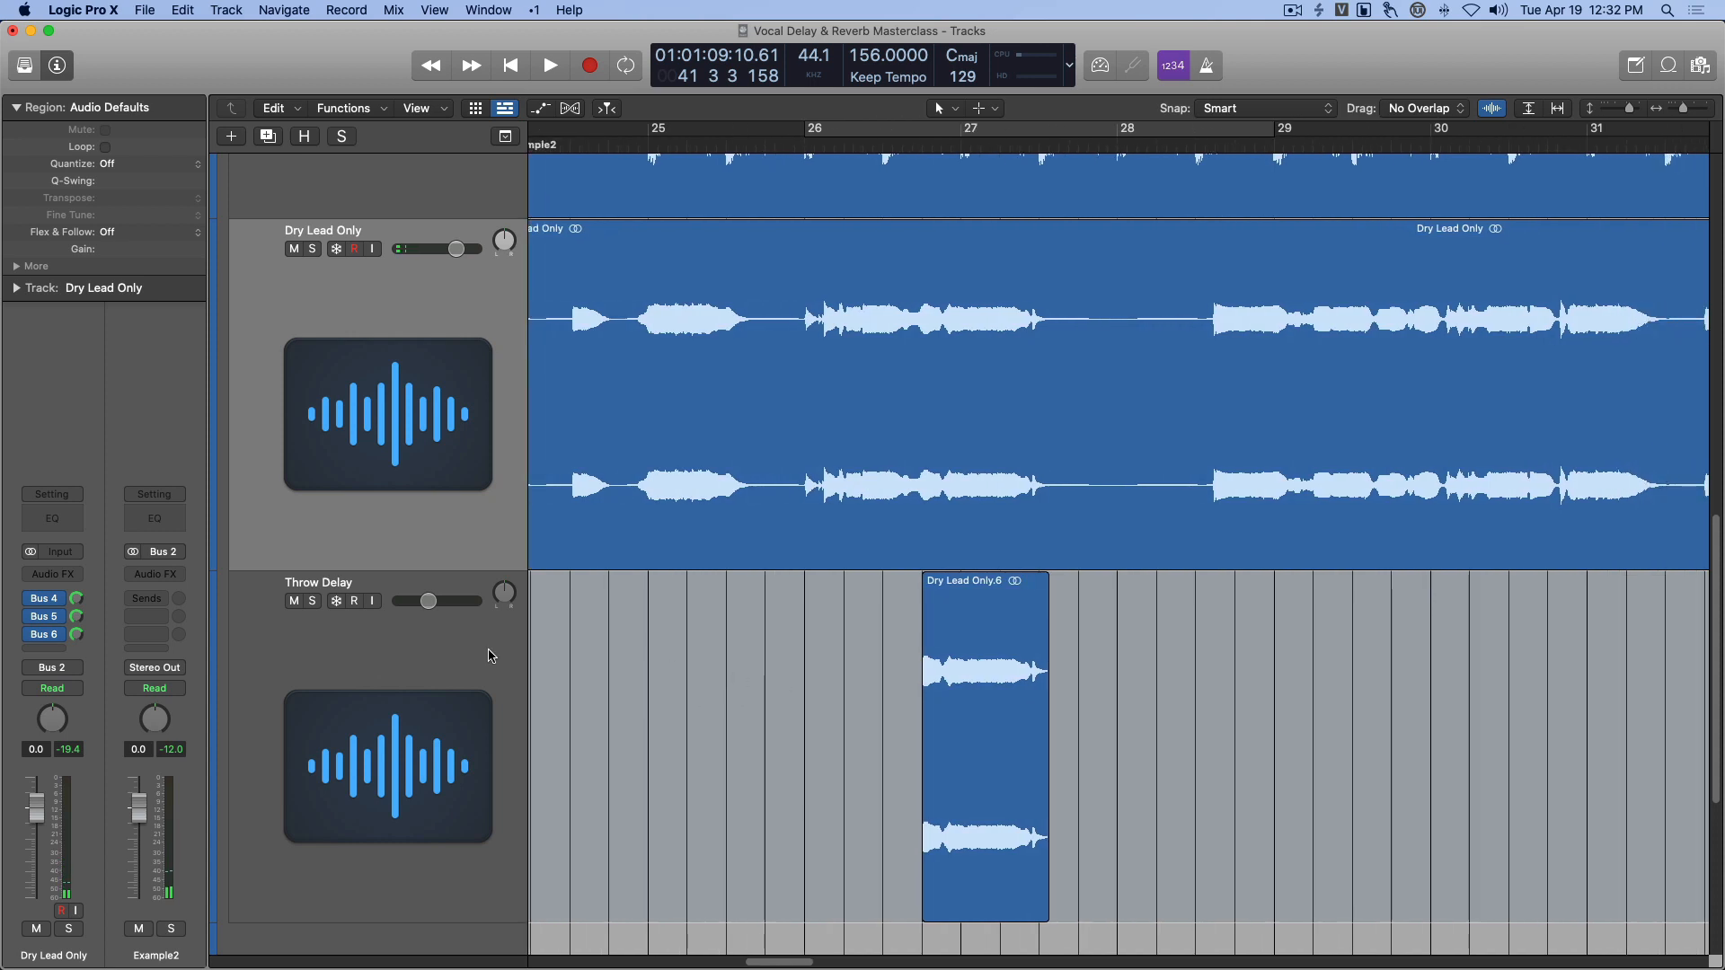
left_click(898, 702)
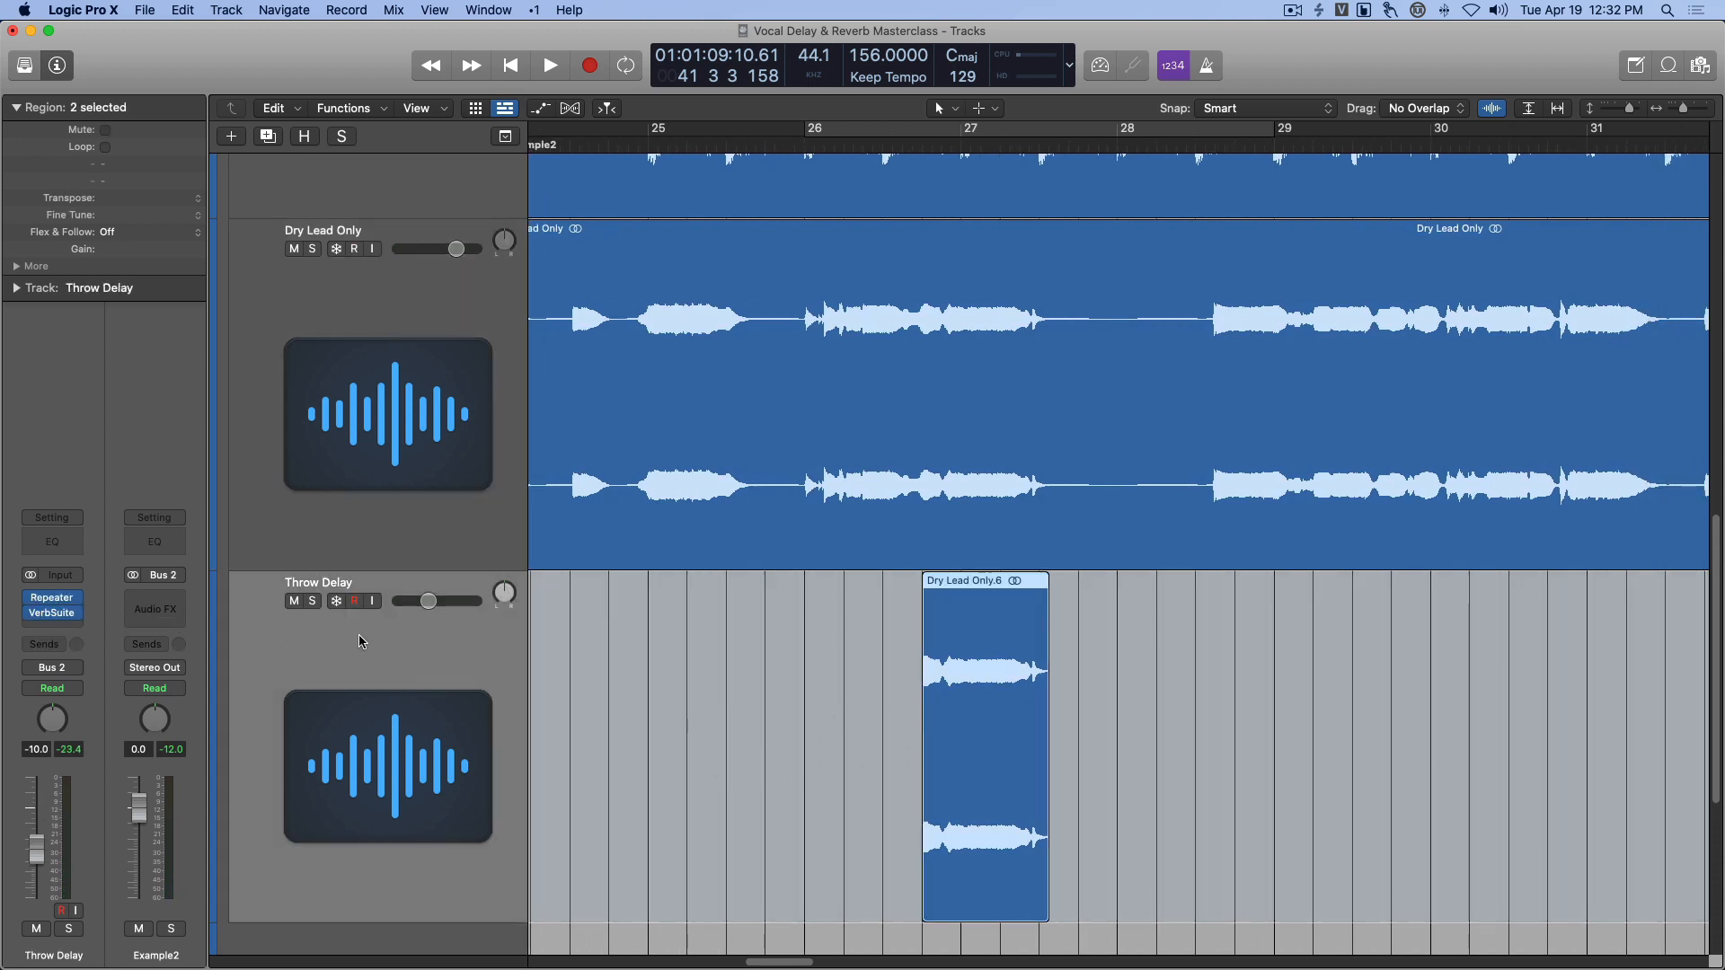
scroll(670, 611, "down", 3)
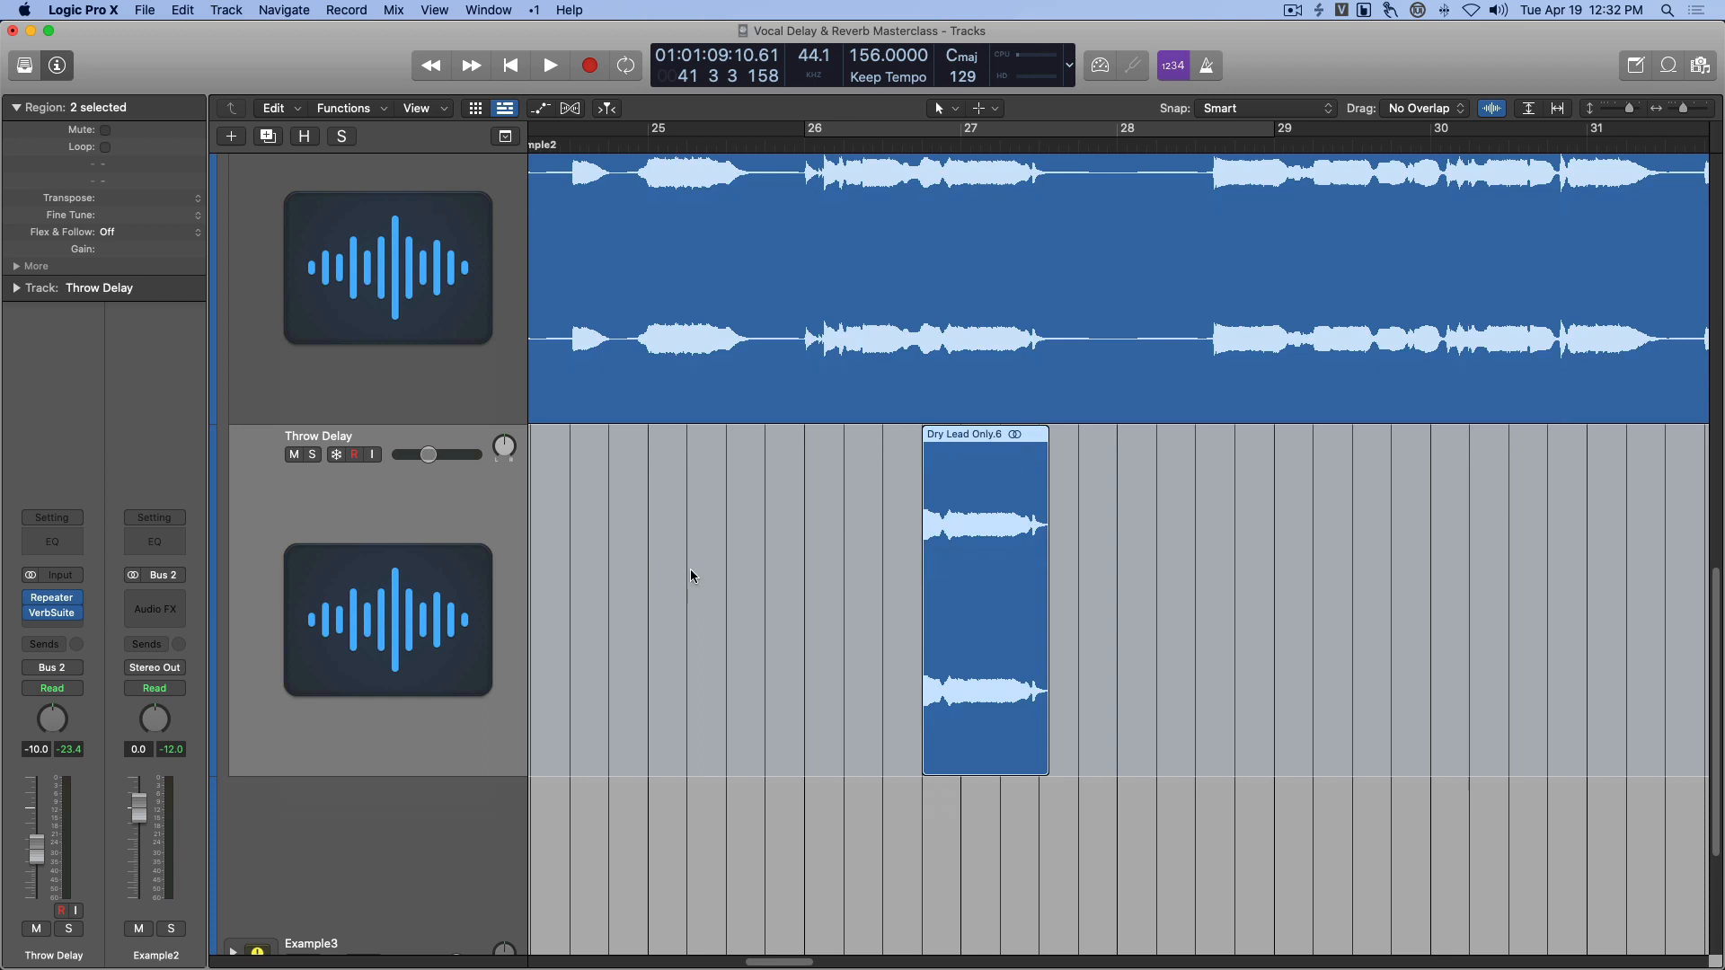
key("super+d")
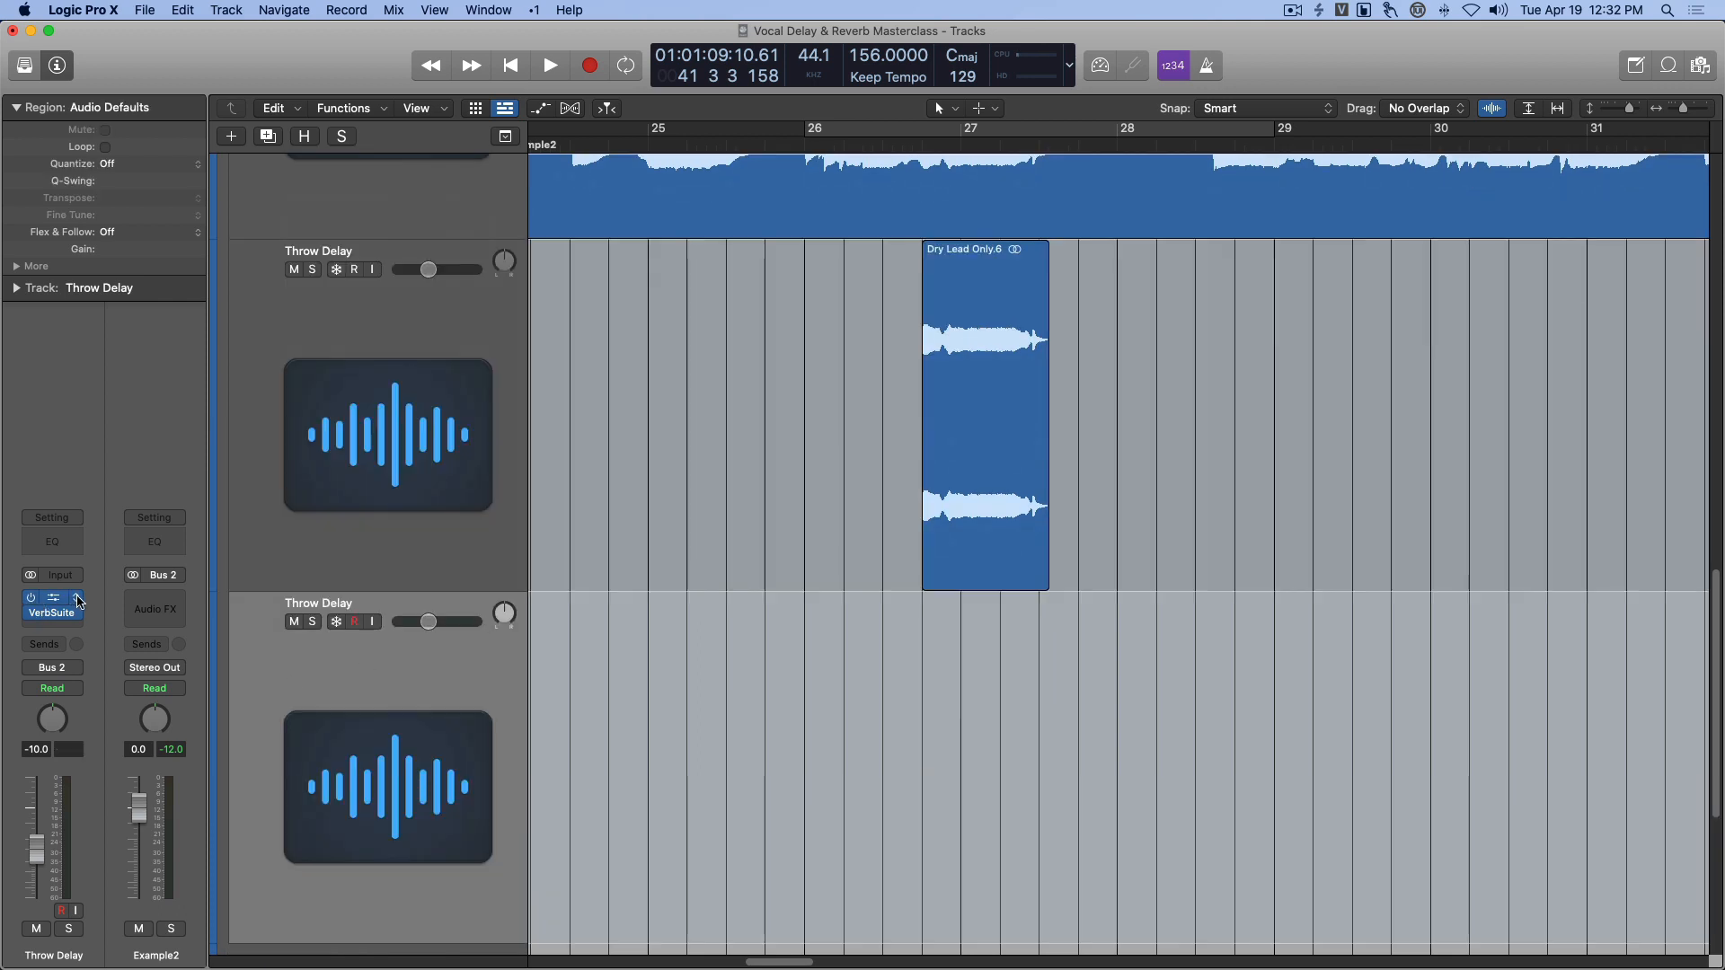
left_click(79, 602)
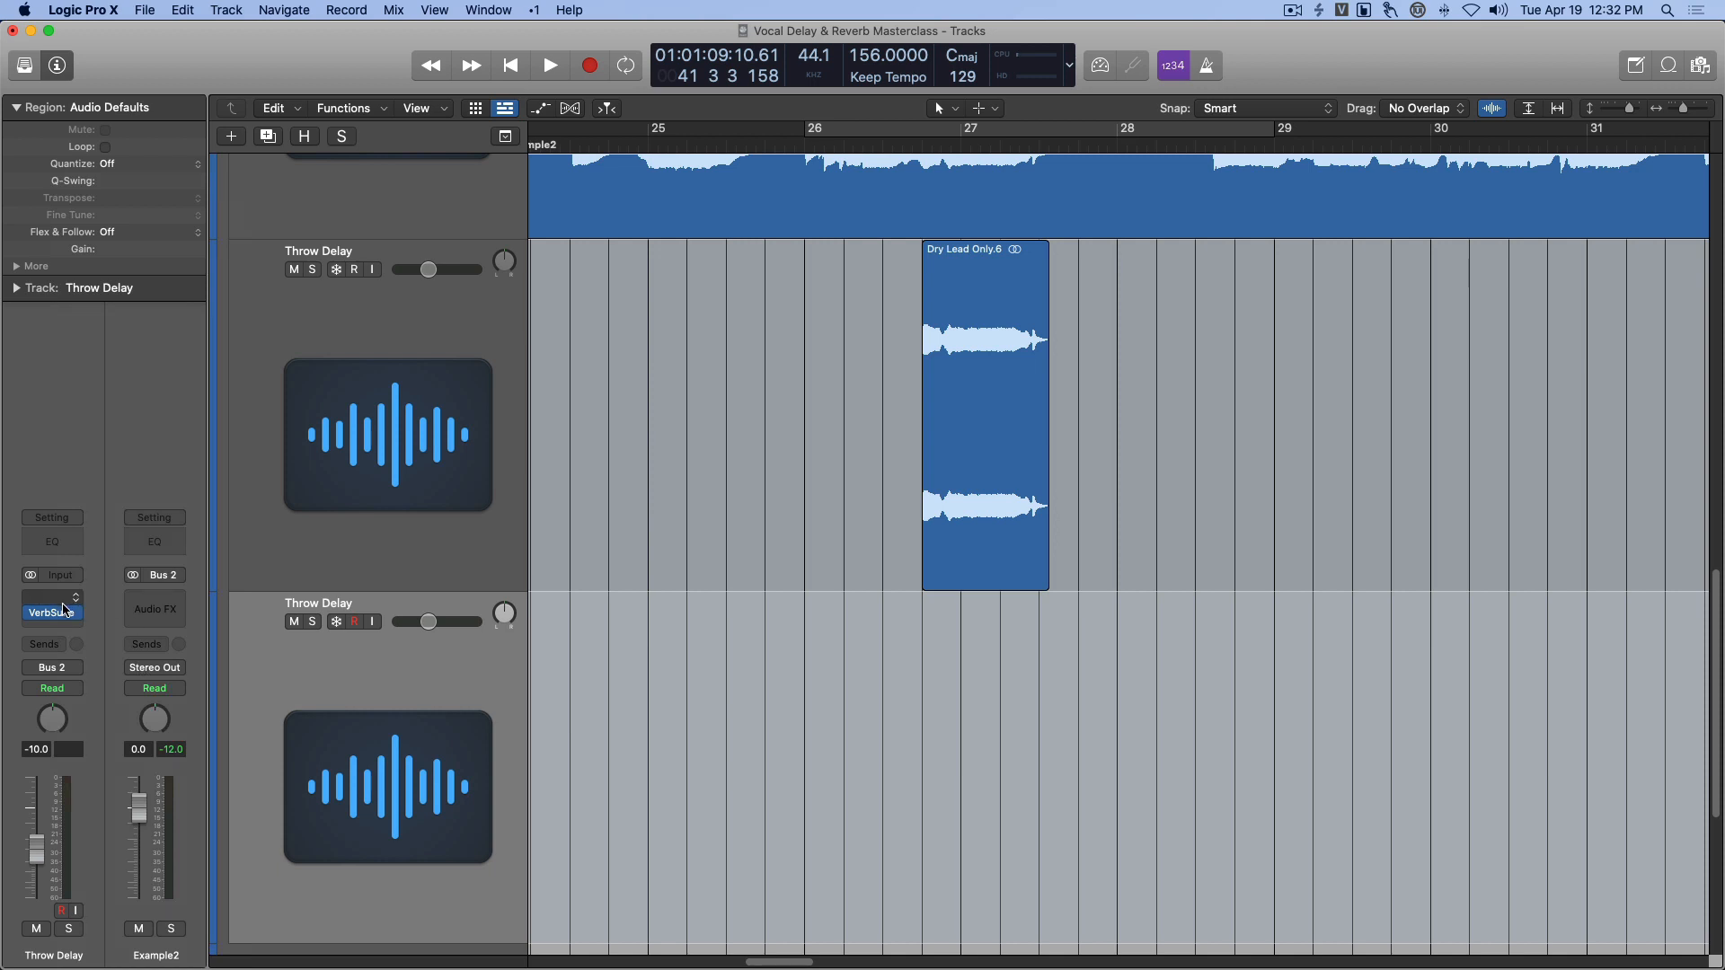
left_click_drag(61, 613, 57, 596)
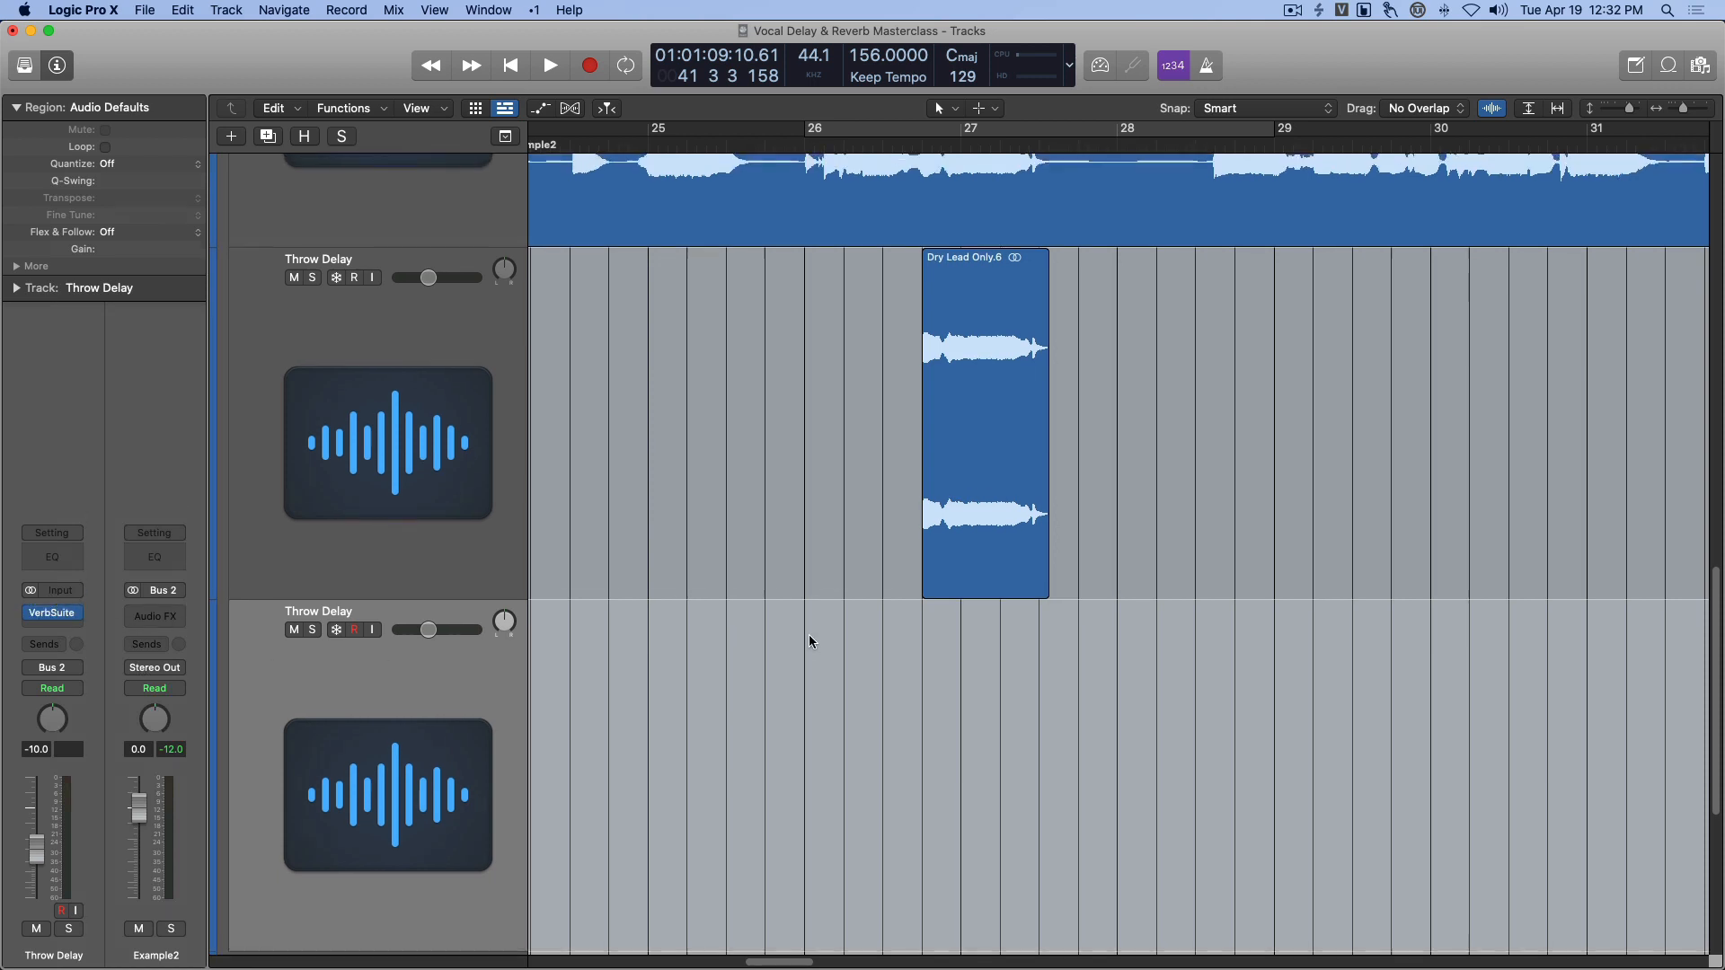
Move the vocal region near bar 27 from the original Throw Delay track down to the duplicate track.
scroll(809, 638, "up", 3)
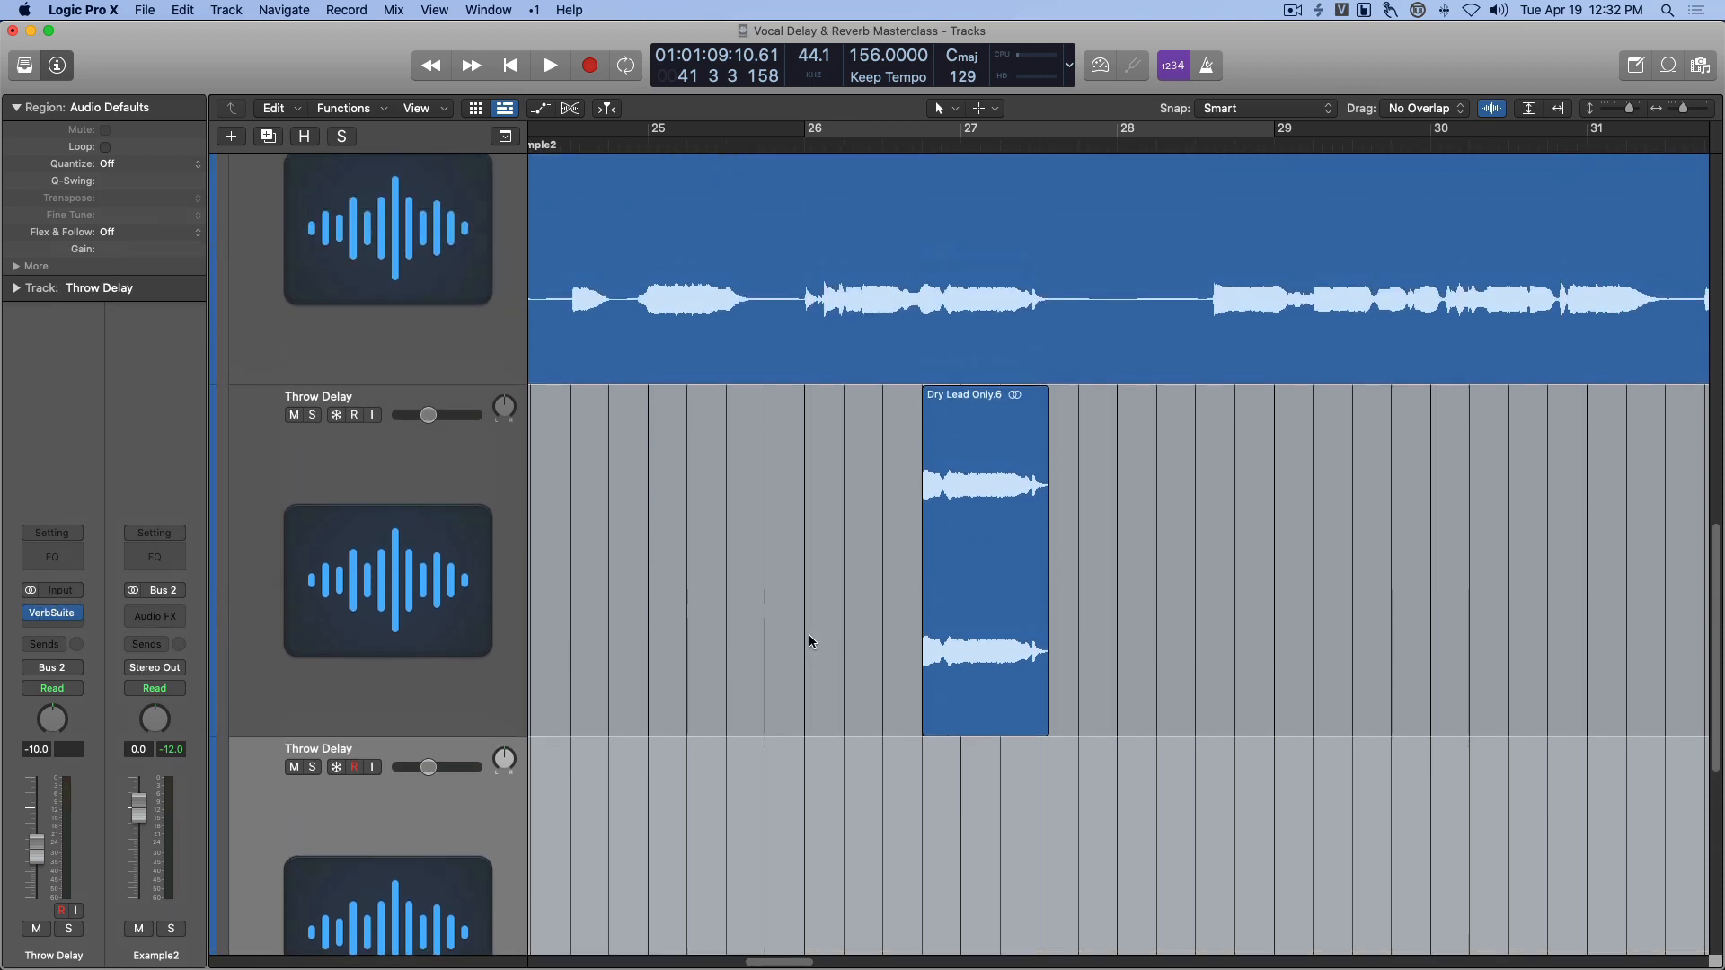
scroll(833, 544, "right", 3)
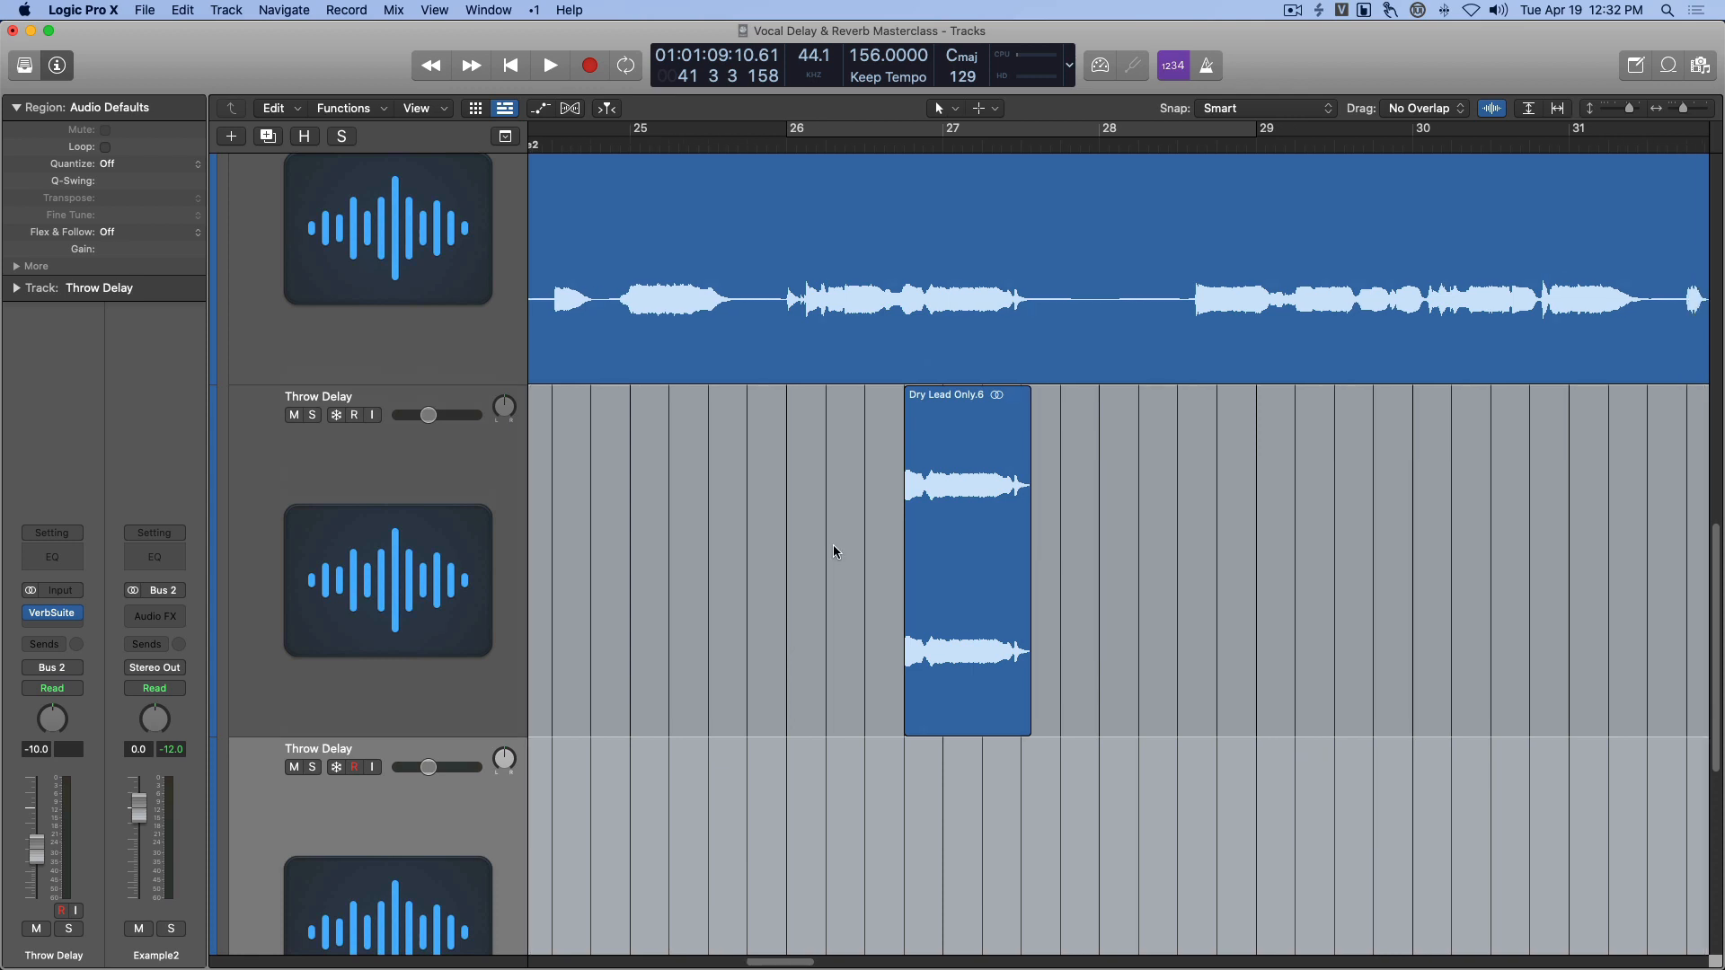
left_click(888, 612)
scroll(888, 600, "down", 2)
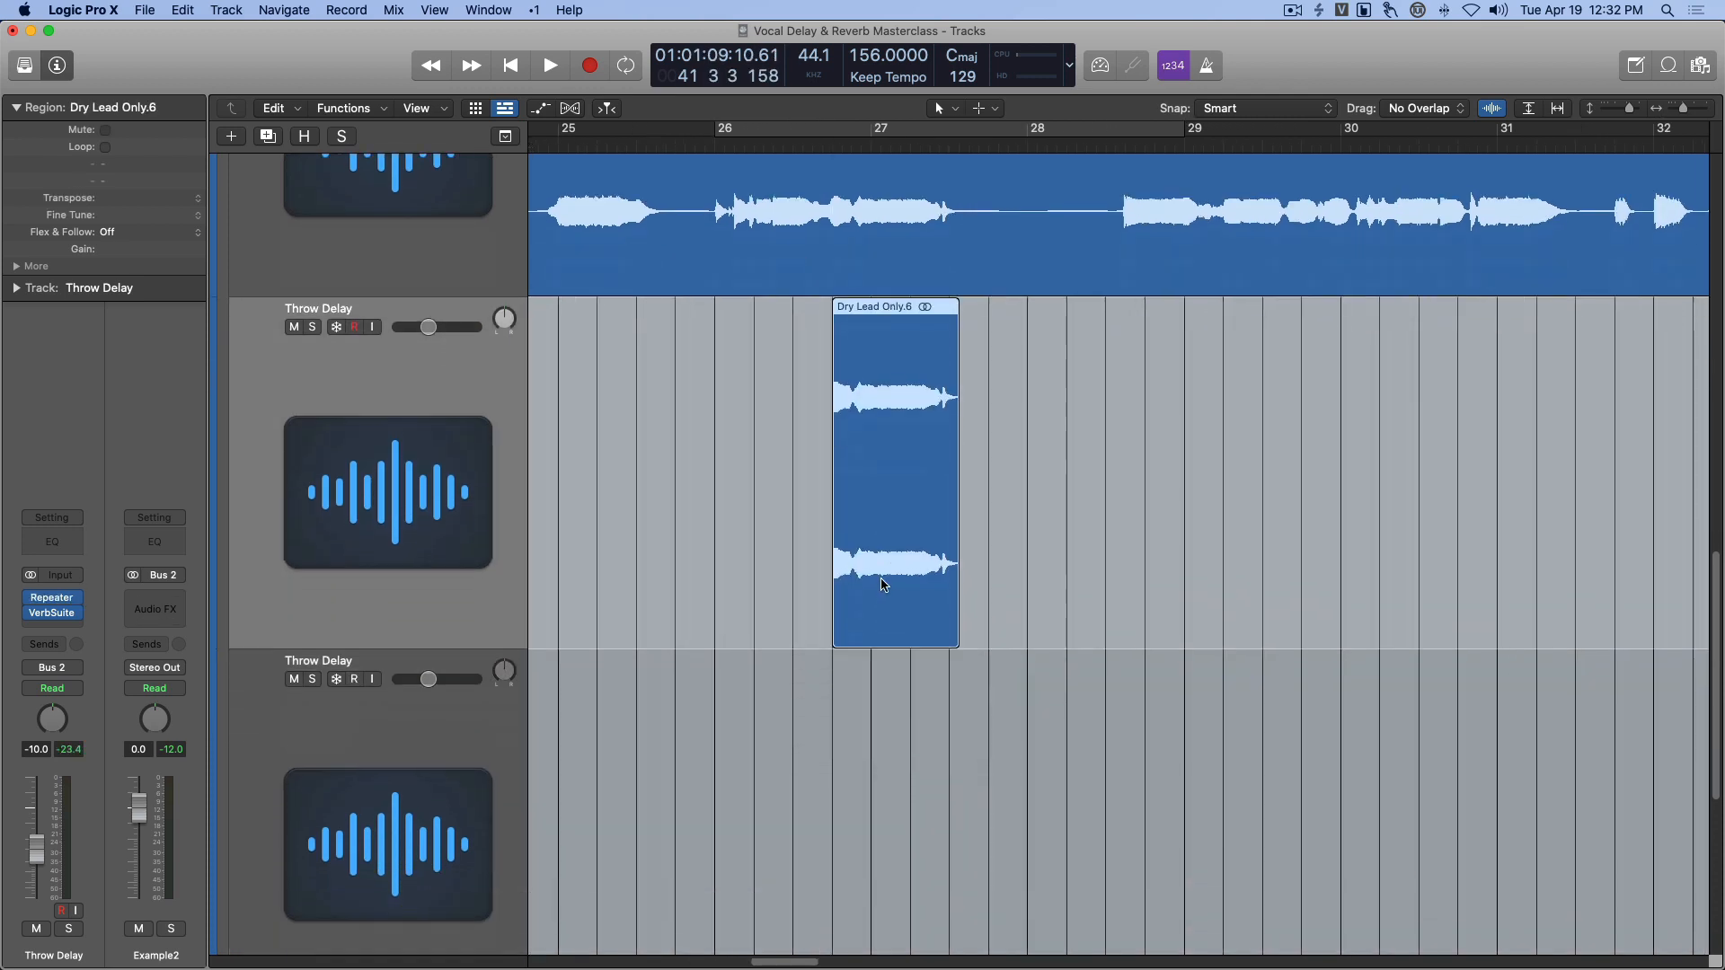
left_click_drag(906, 591, 912, 711)
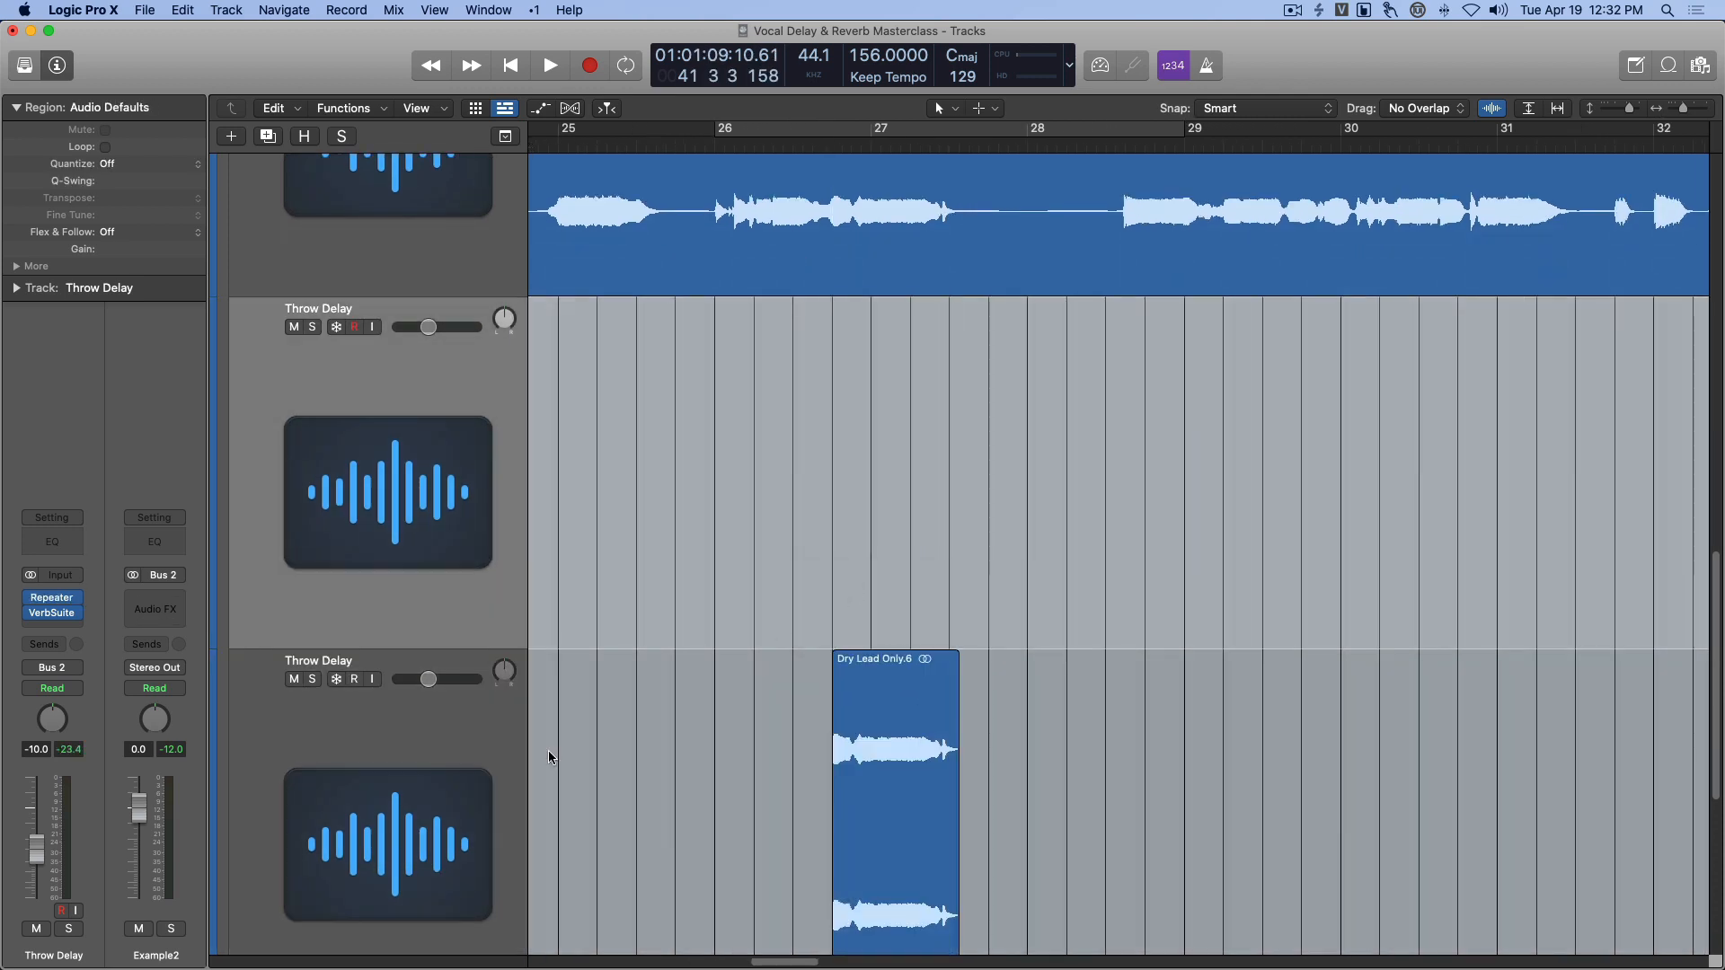
scroll(483, 732, "down", 1)
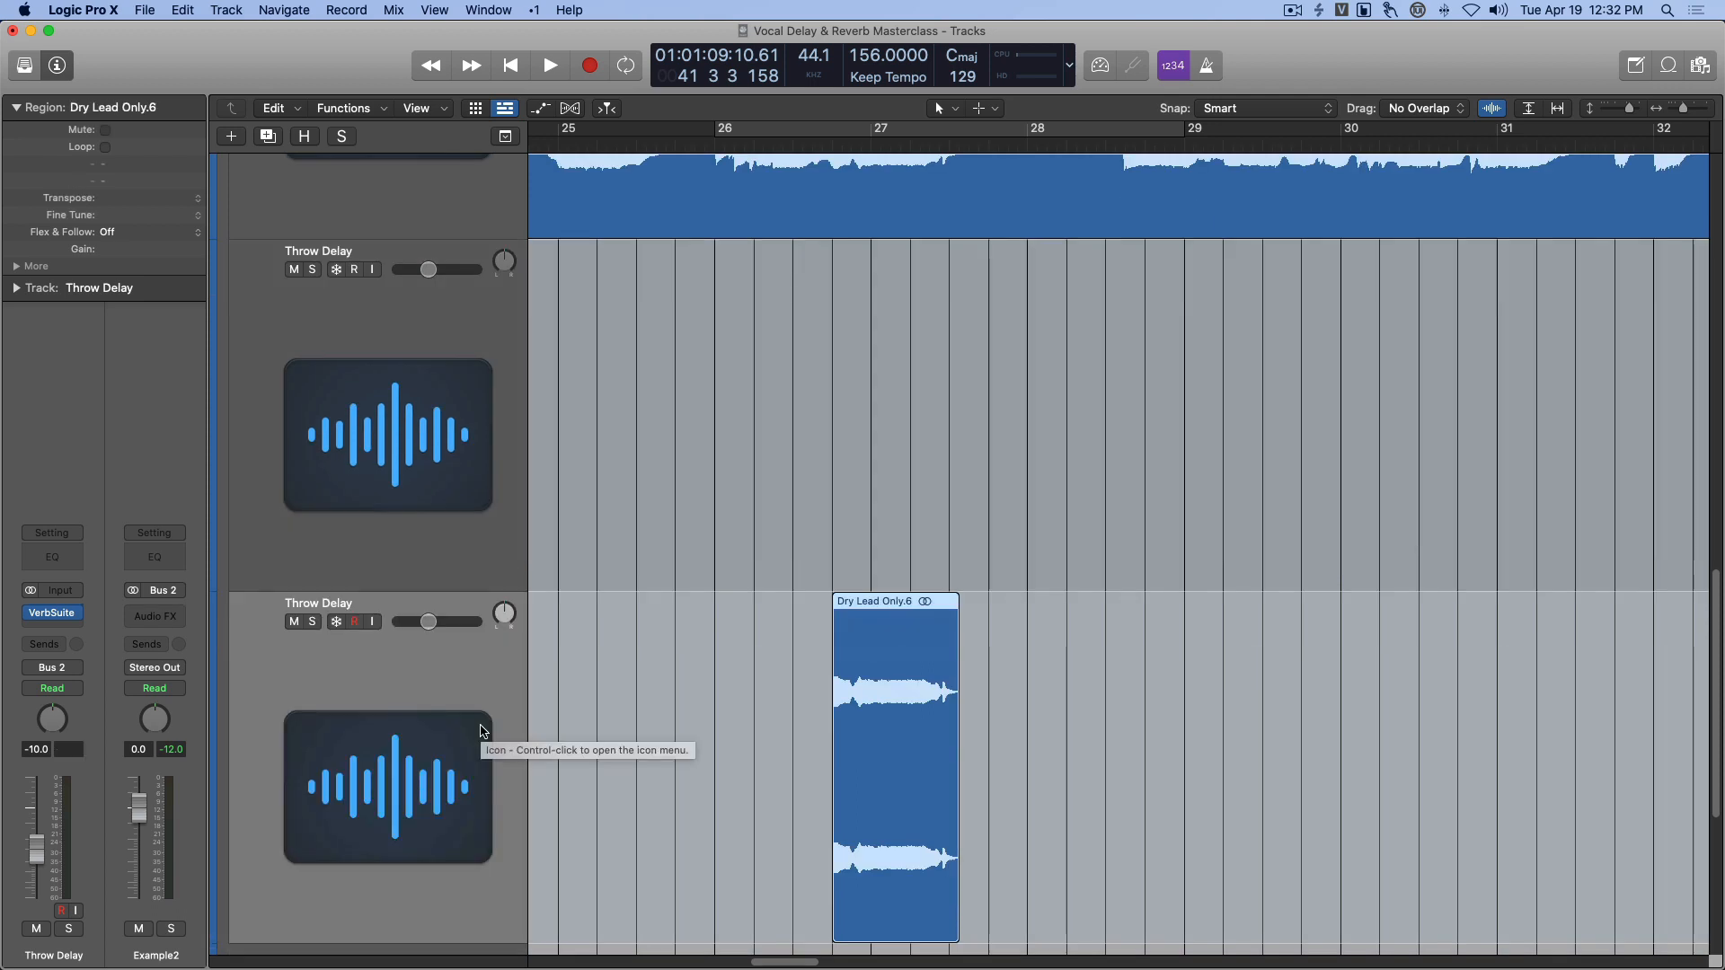
left_click(640, 744)
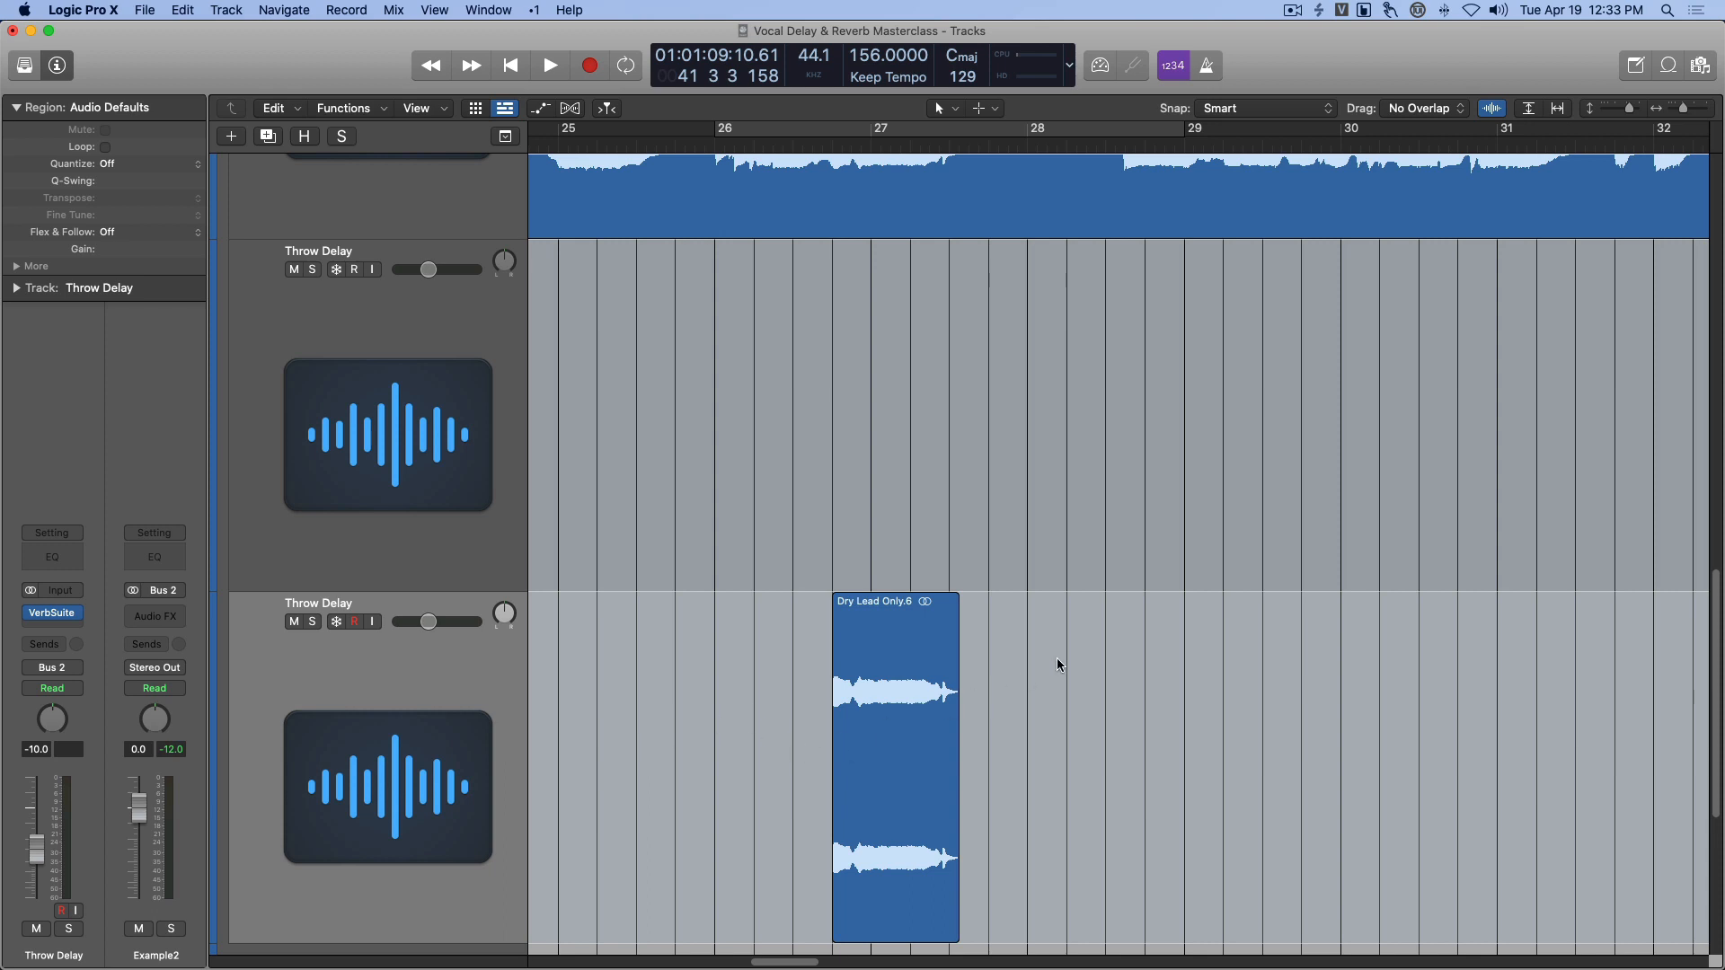
Place the playhead just before the moved region and rename the duplicate track as Throw Verb.
left_click(813, 135)
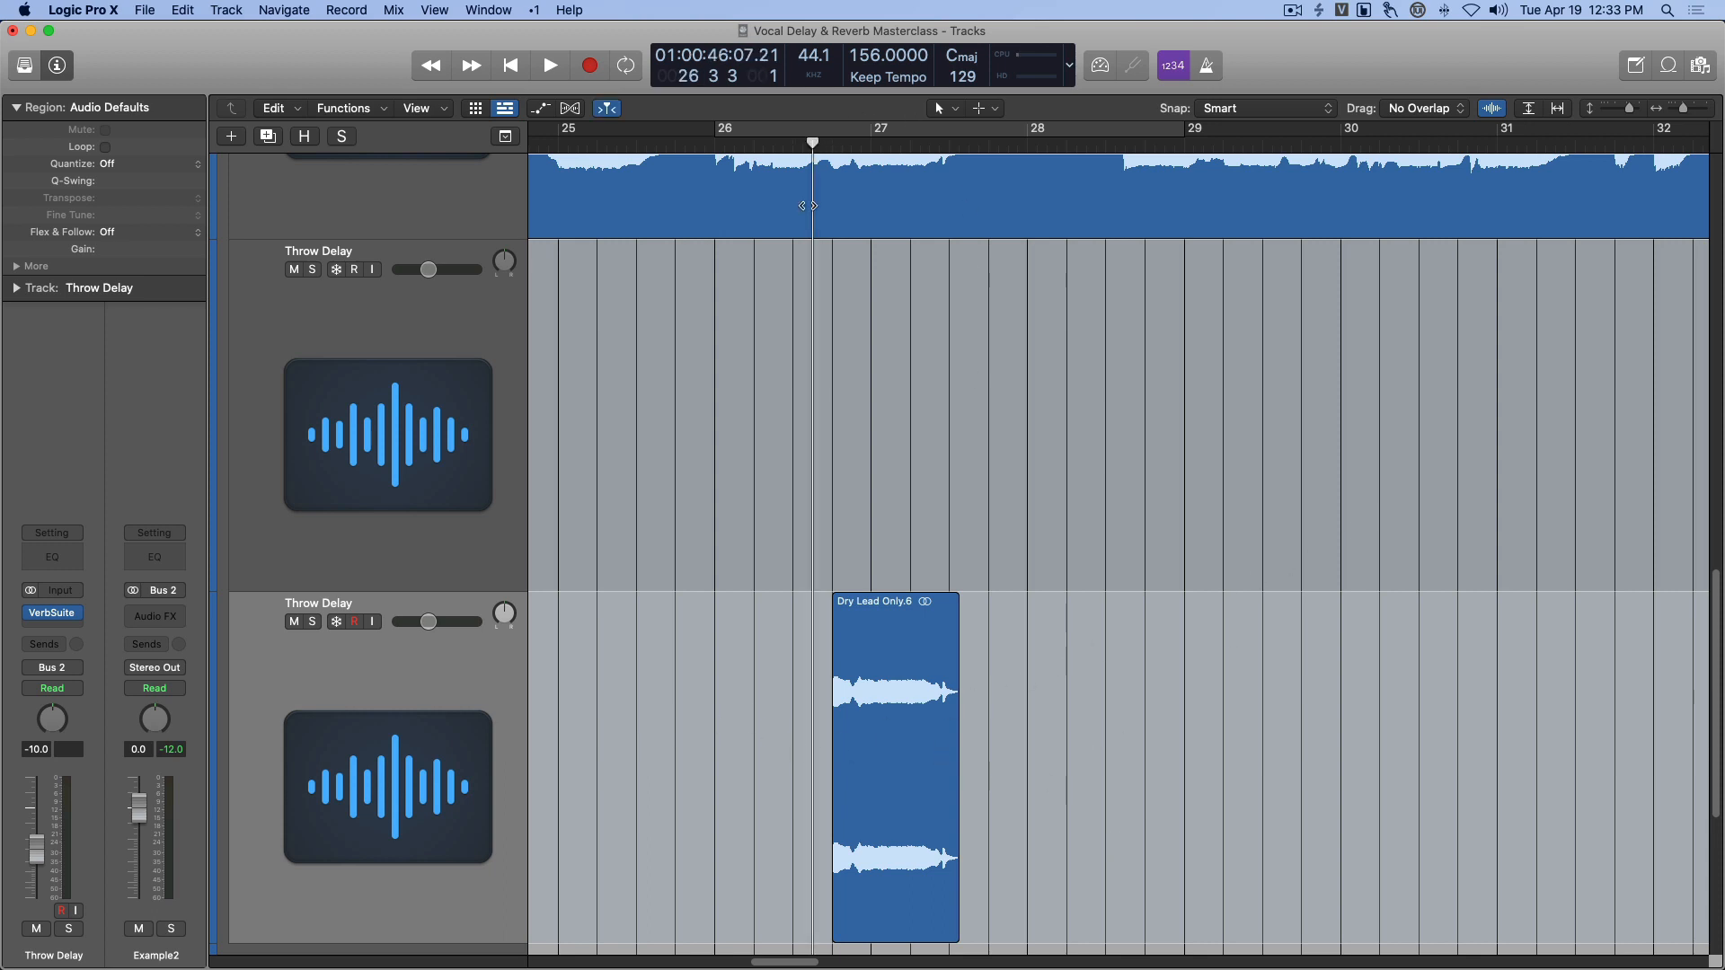
double_click(338, 602)
double_click(338, 602)
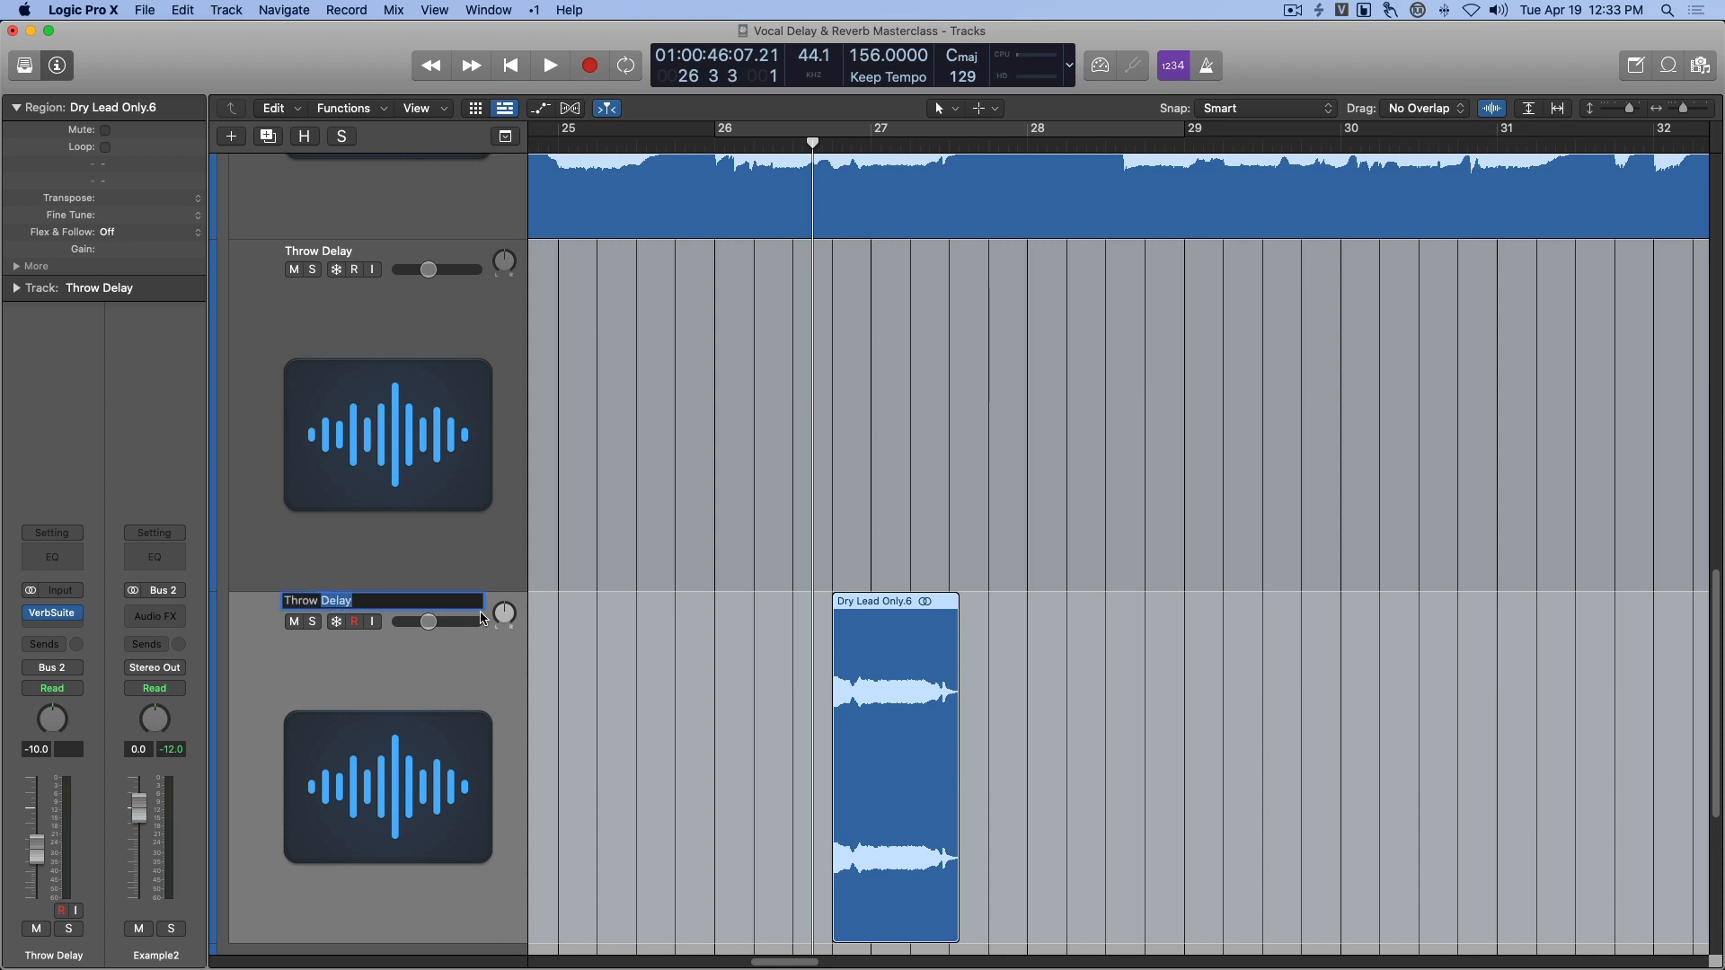
type("Verb")
key("Return")
mouse_move(57, 622)
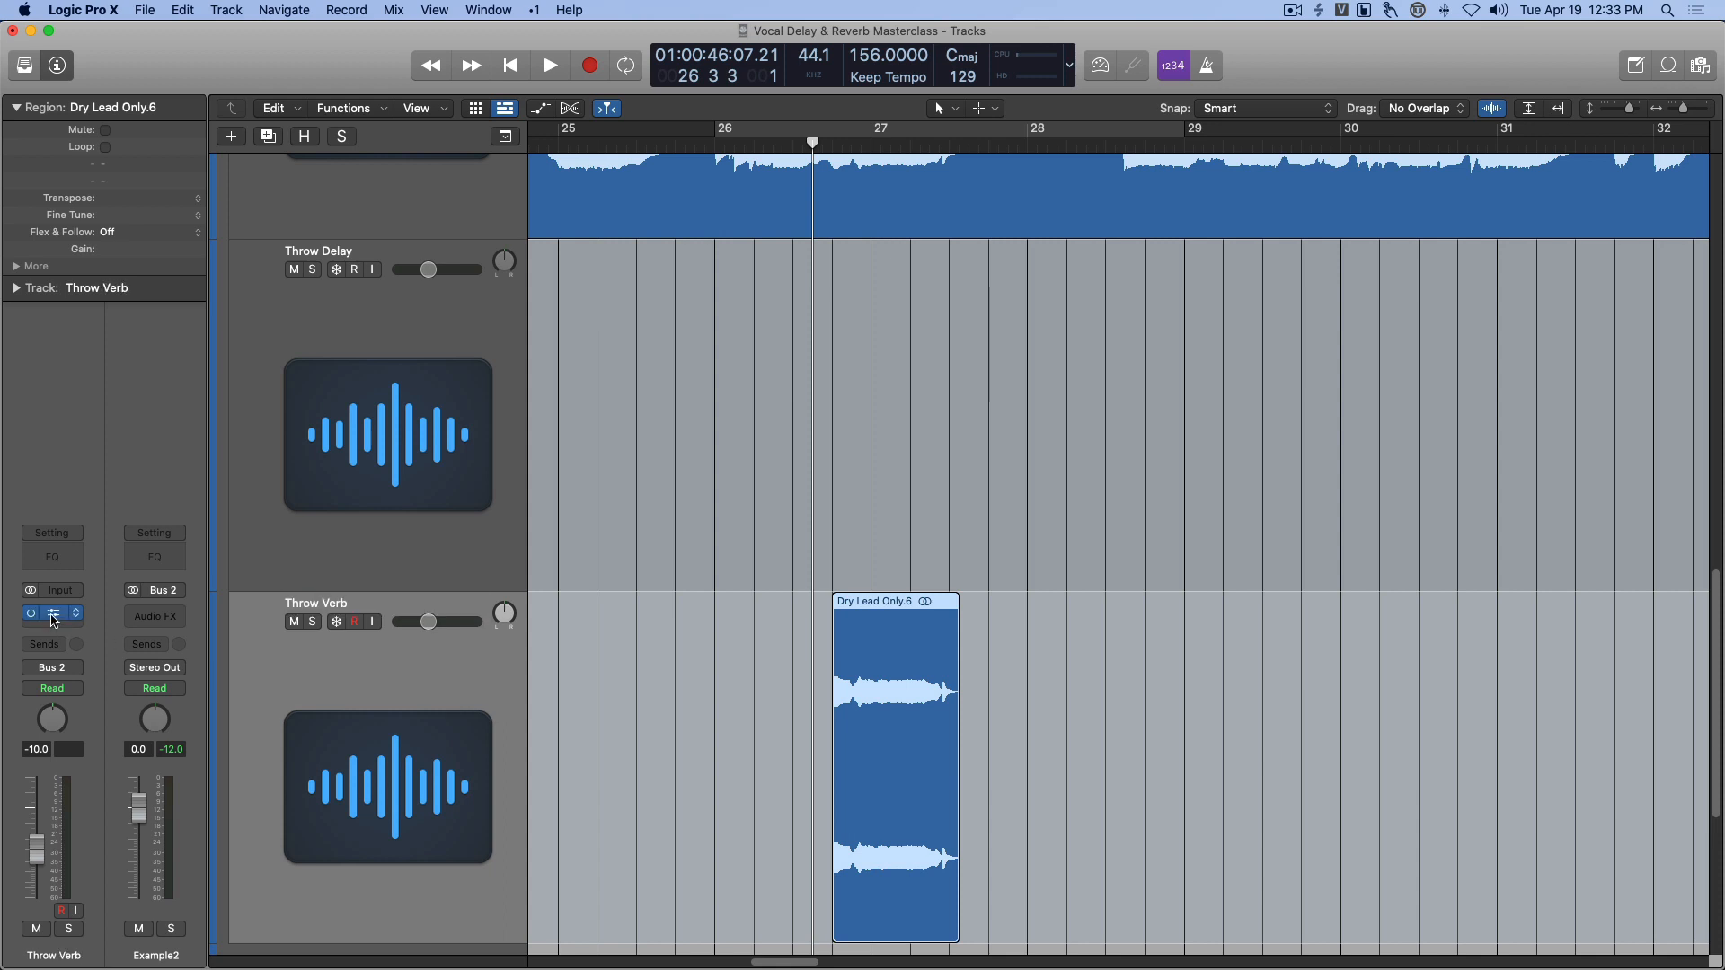
Play the throw phrase near bar 27 and set the Decay of VerbSuite on the Throw Verb track to 130%.
key("space")
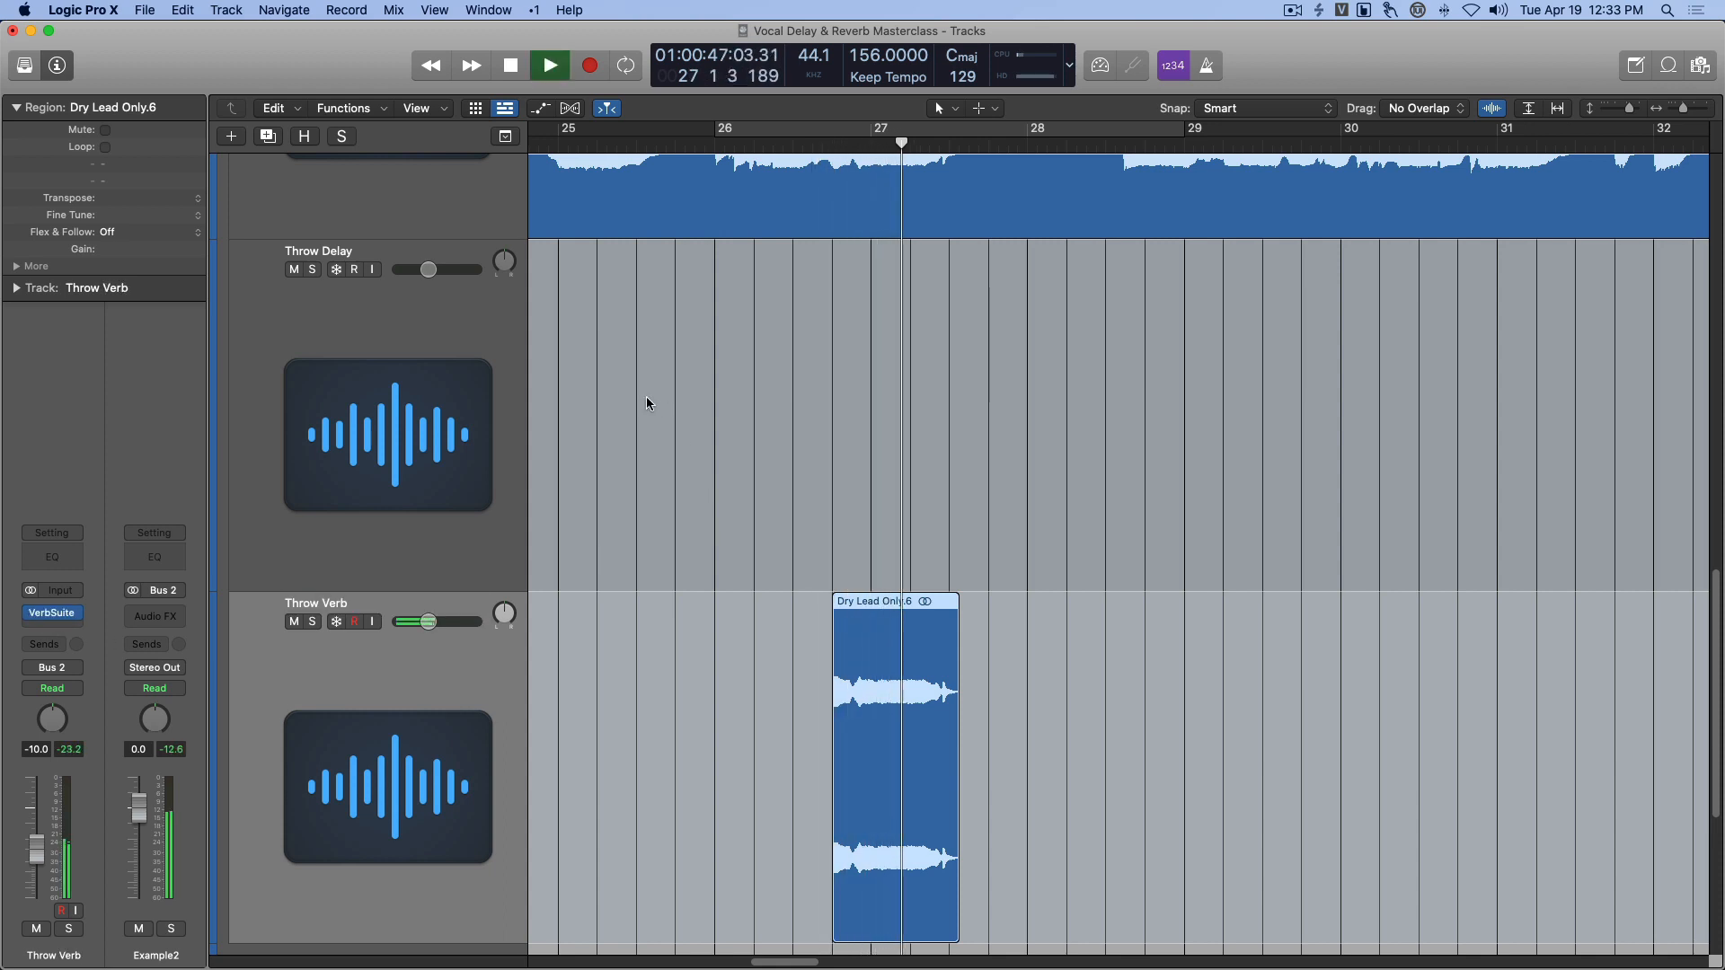
key("space")
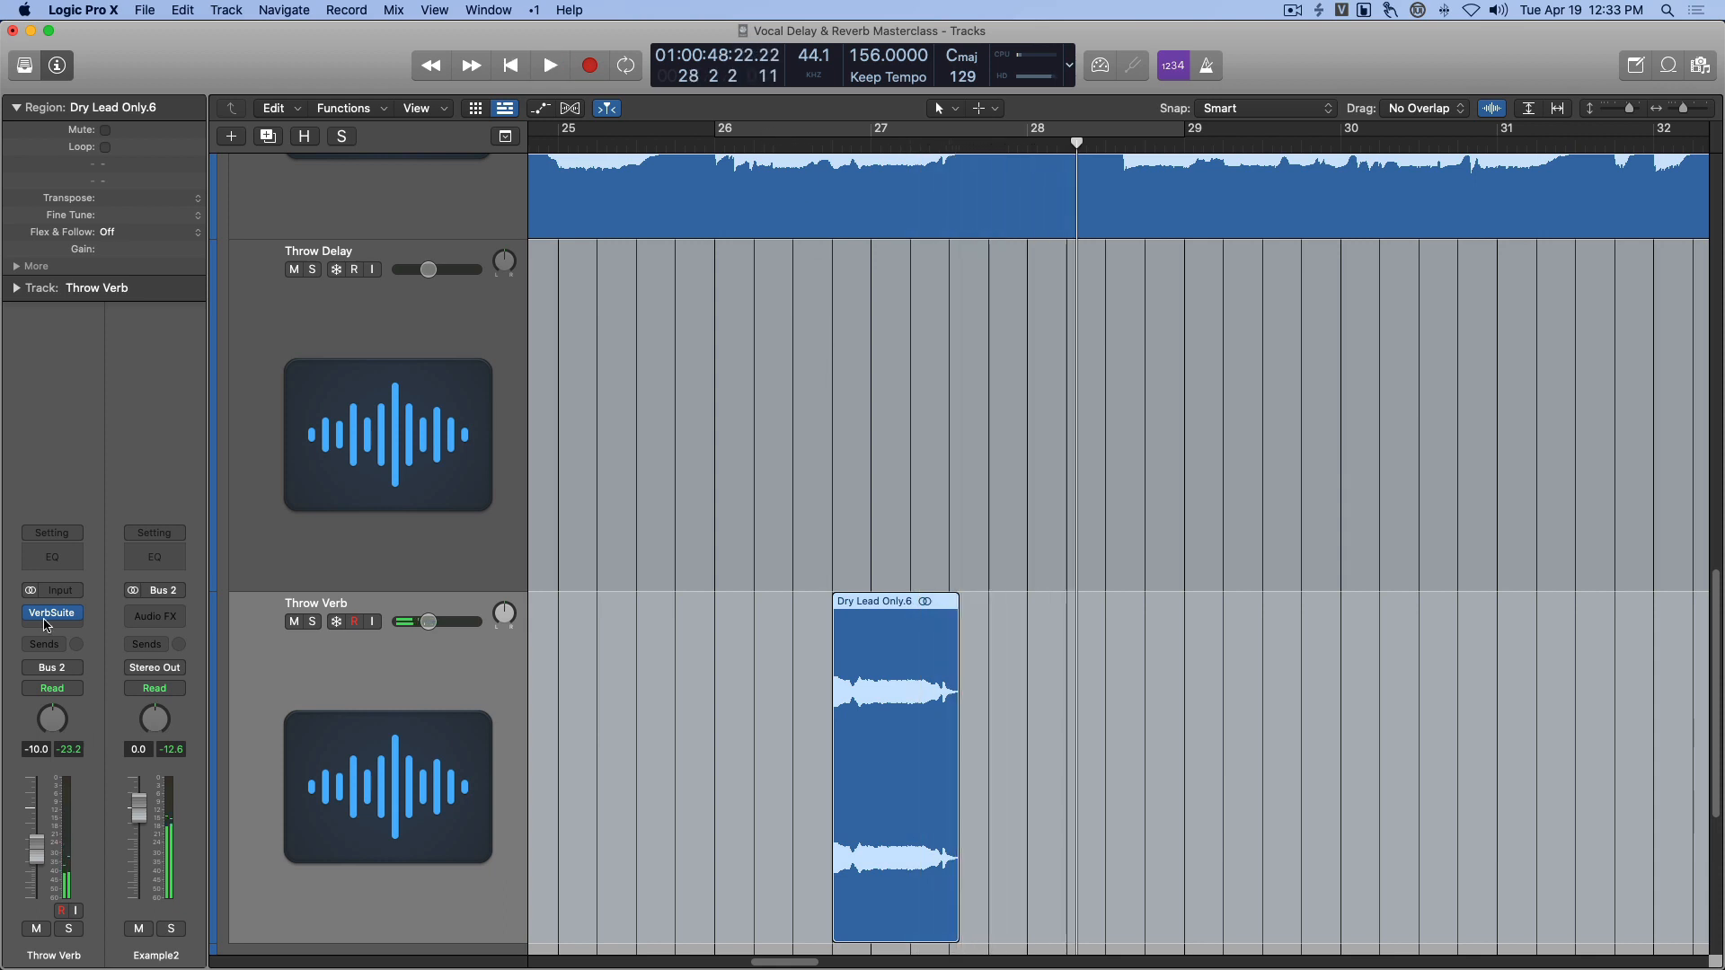
left_click(51, 613)
left_click_drag(852, 561, 730, 147)
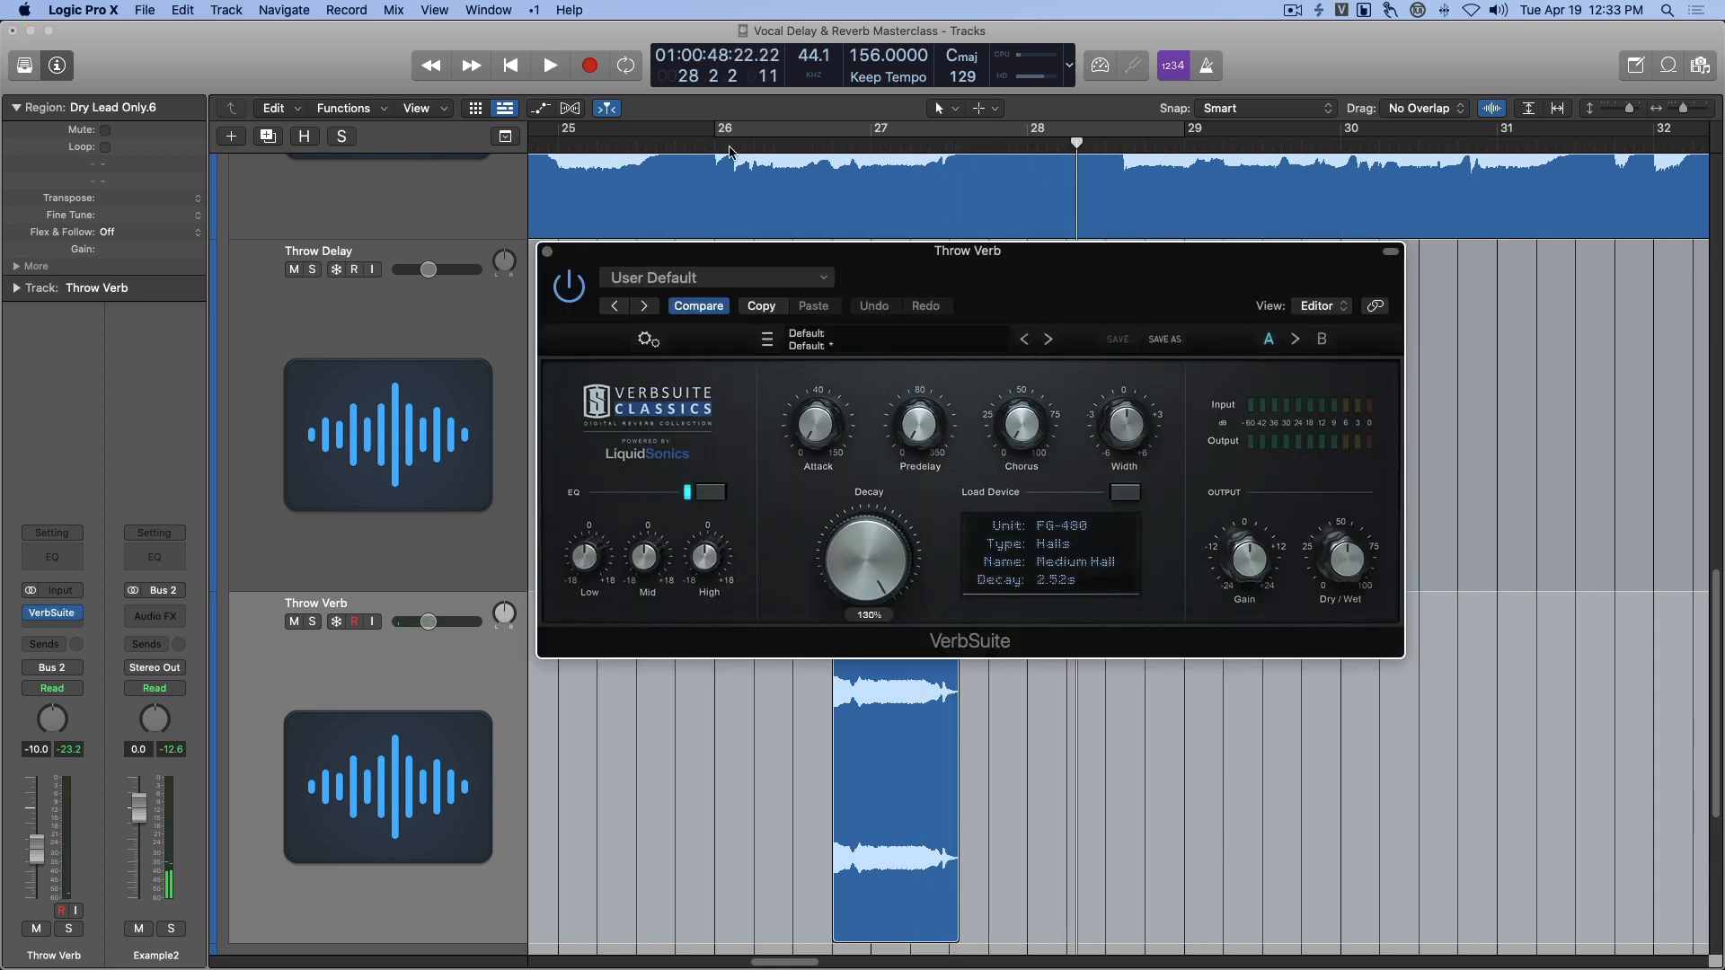
left_click(548, 251)
Set the Throw Verb track volume to -6.2 dB and its VerbSuite Dry/Wet mix to 100%.
left_click(426, 624, "alt")
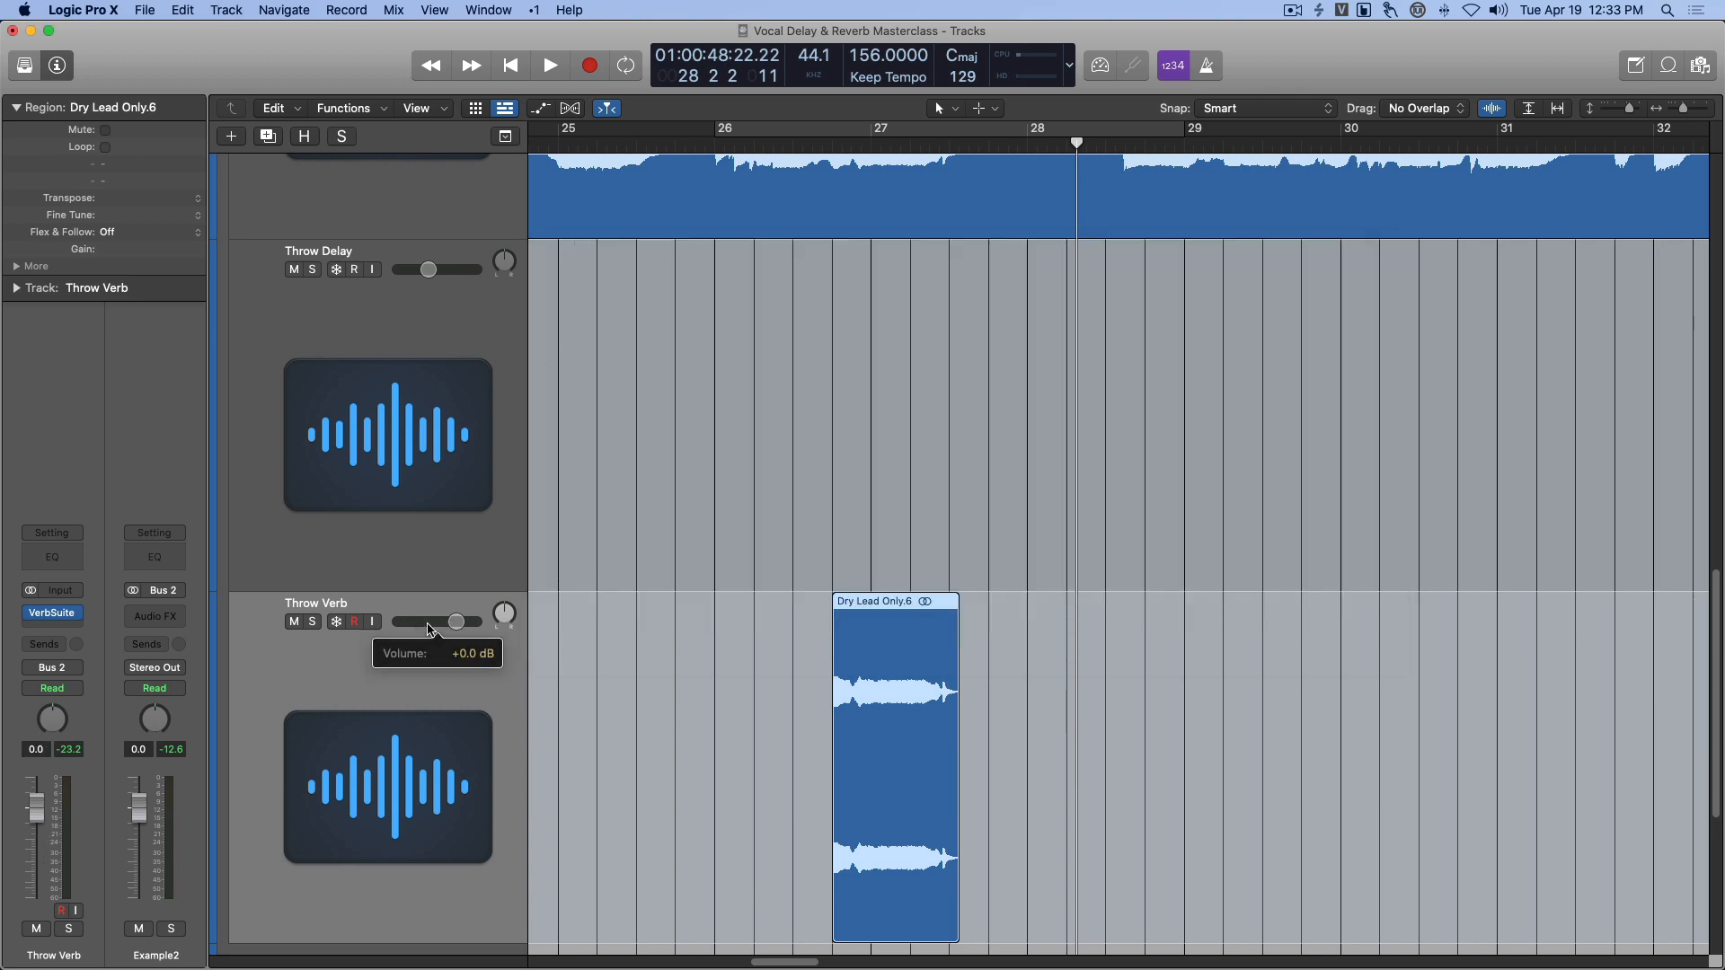
left_click_drag(457, 621, 436, 621)
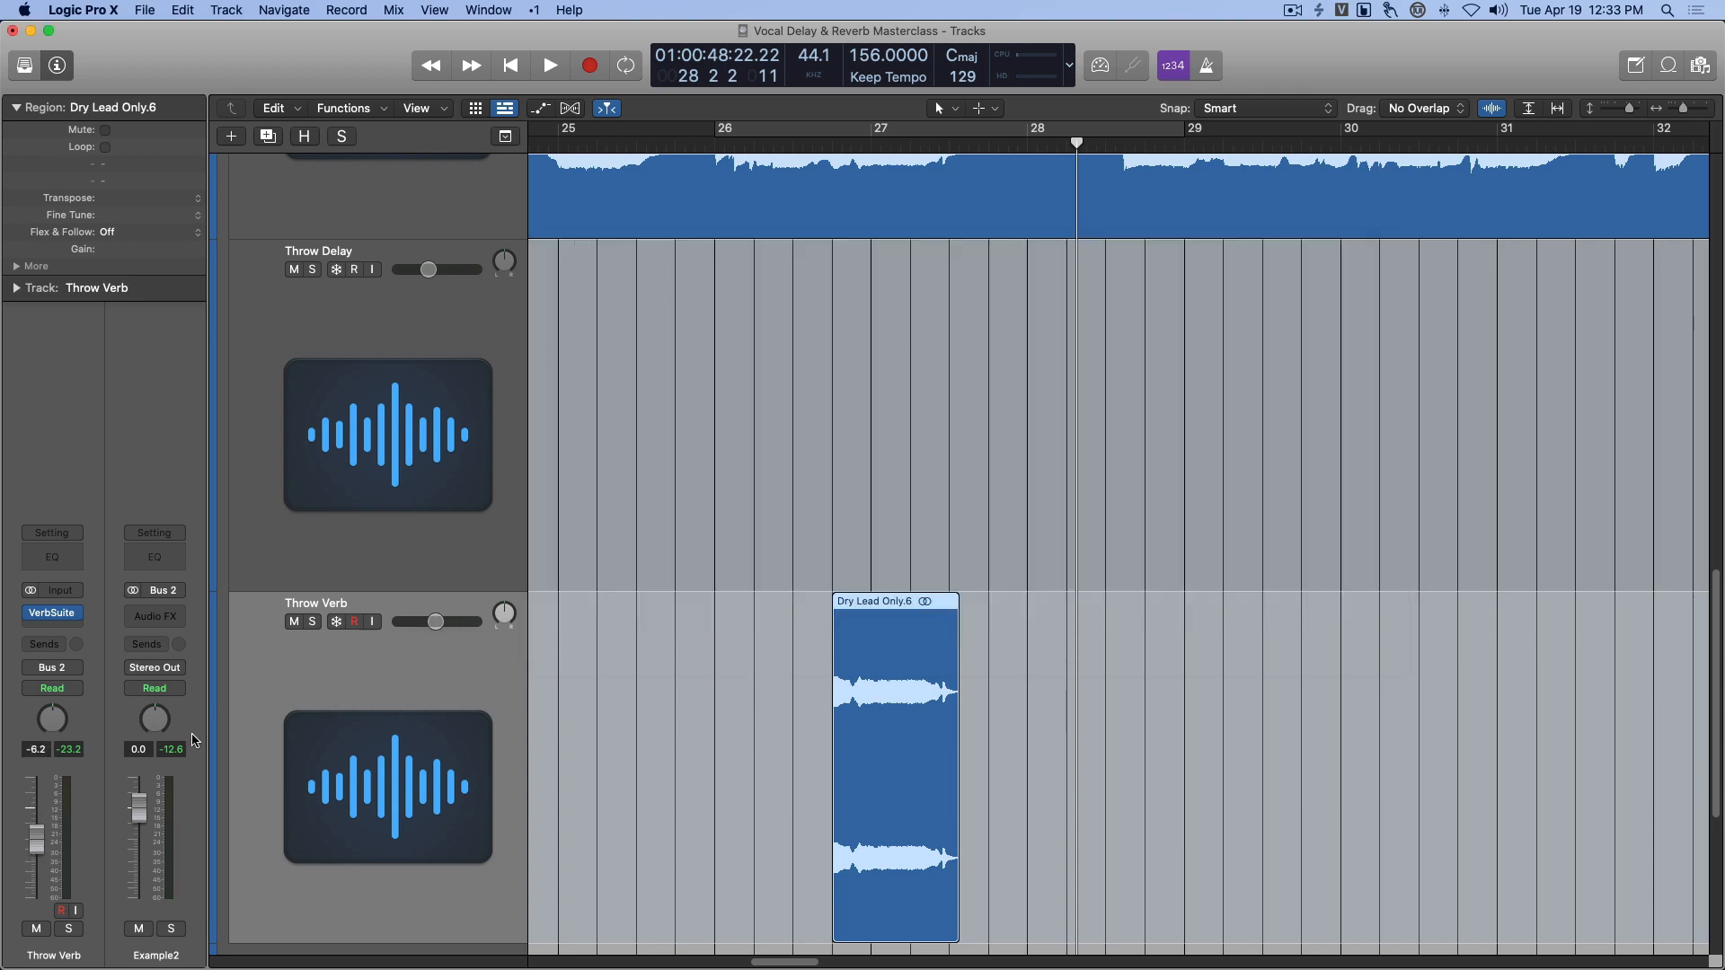
left_click(53, 613)
left_click_drag(1323, 566, 1338, 401)
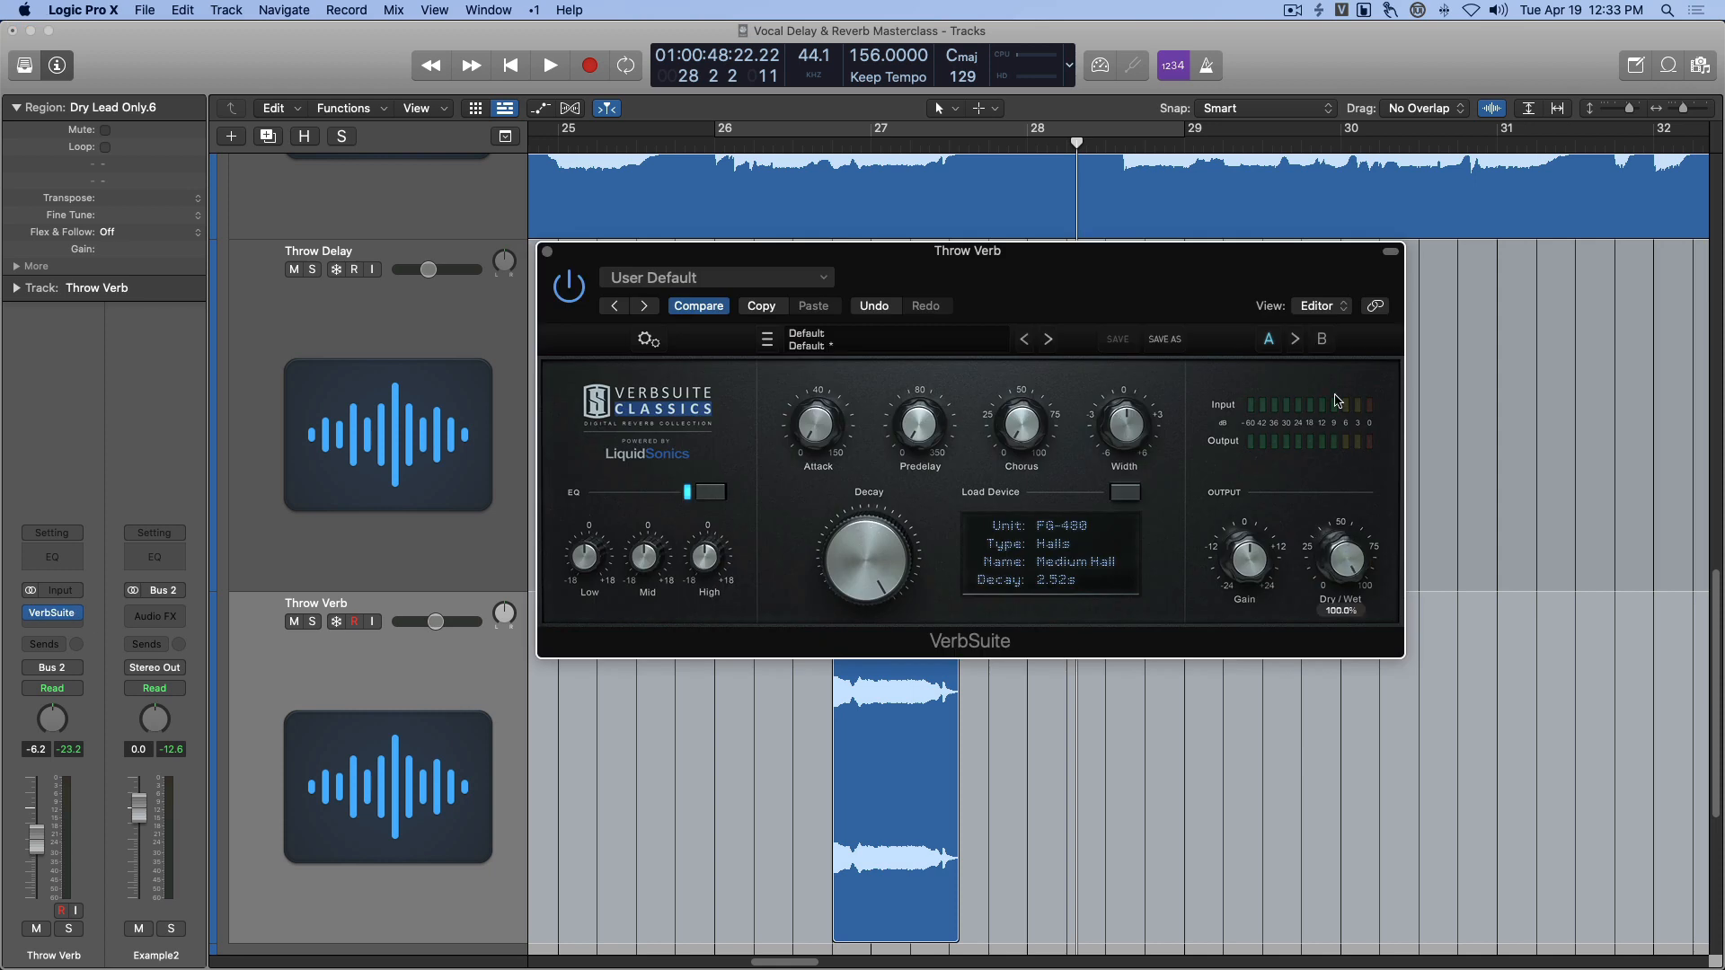
left_click(548, 253)
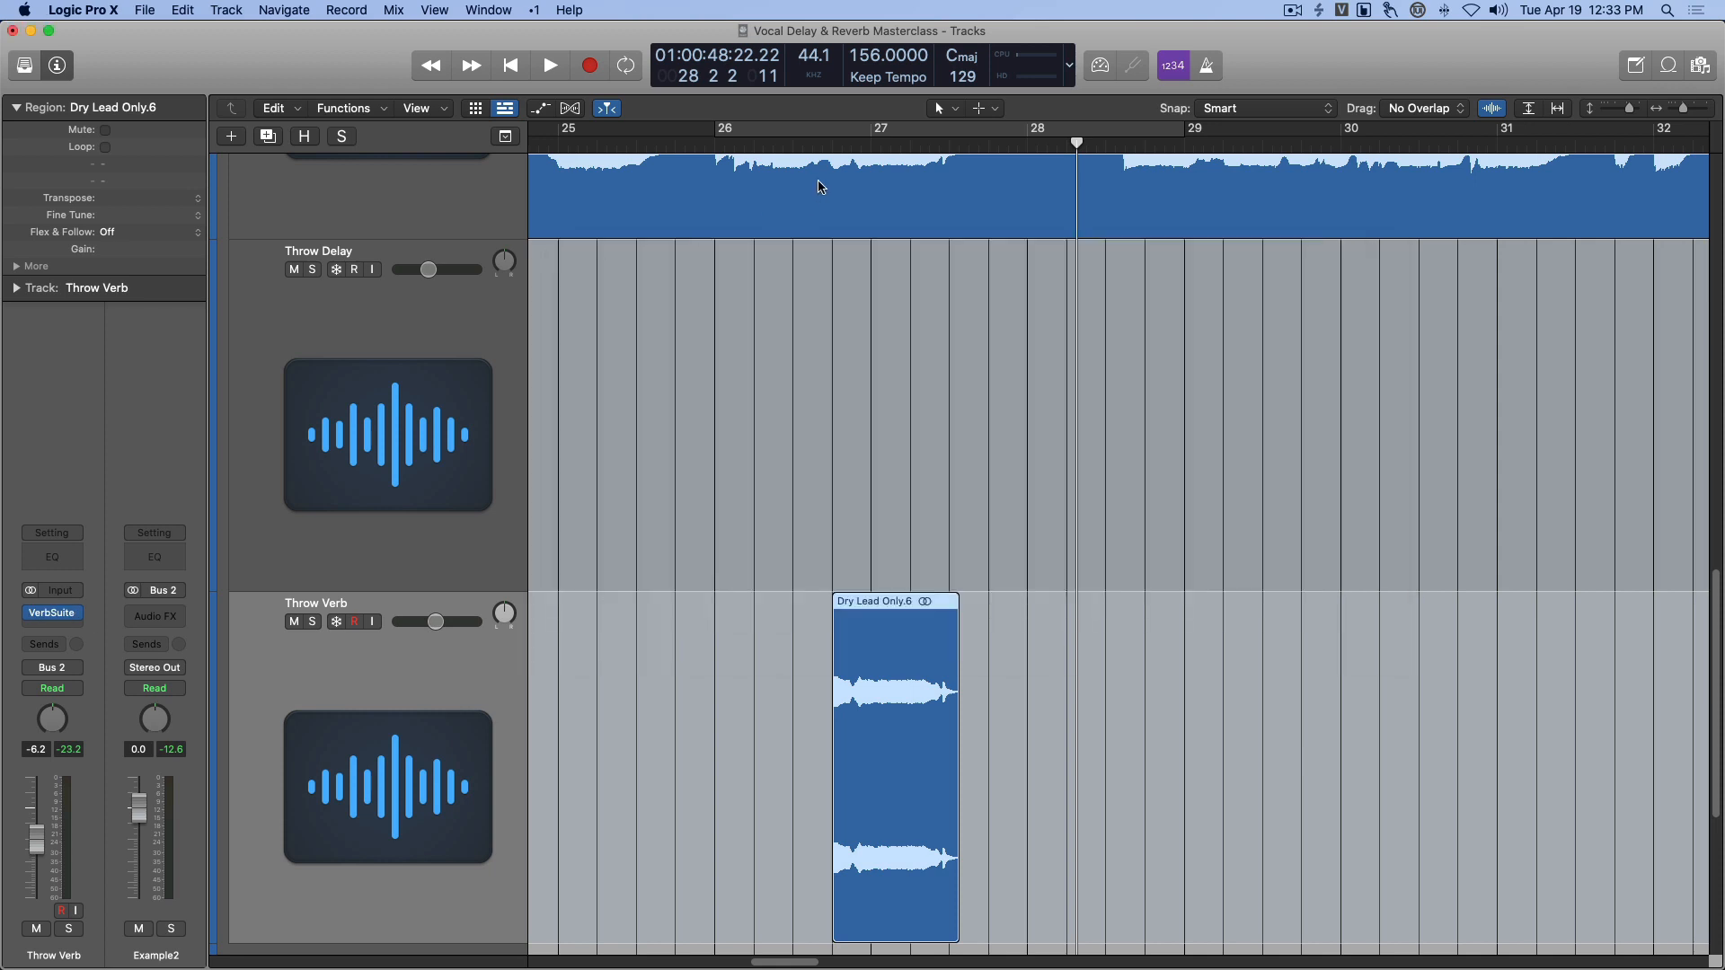
Play the throw from about bar 26 and raise the Throw Verb volume slightly to about -6.0 dB.
left_click(780, 143)
key("space")
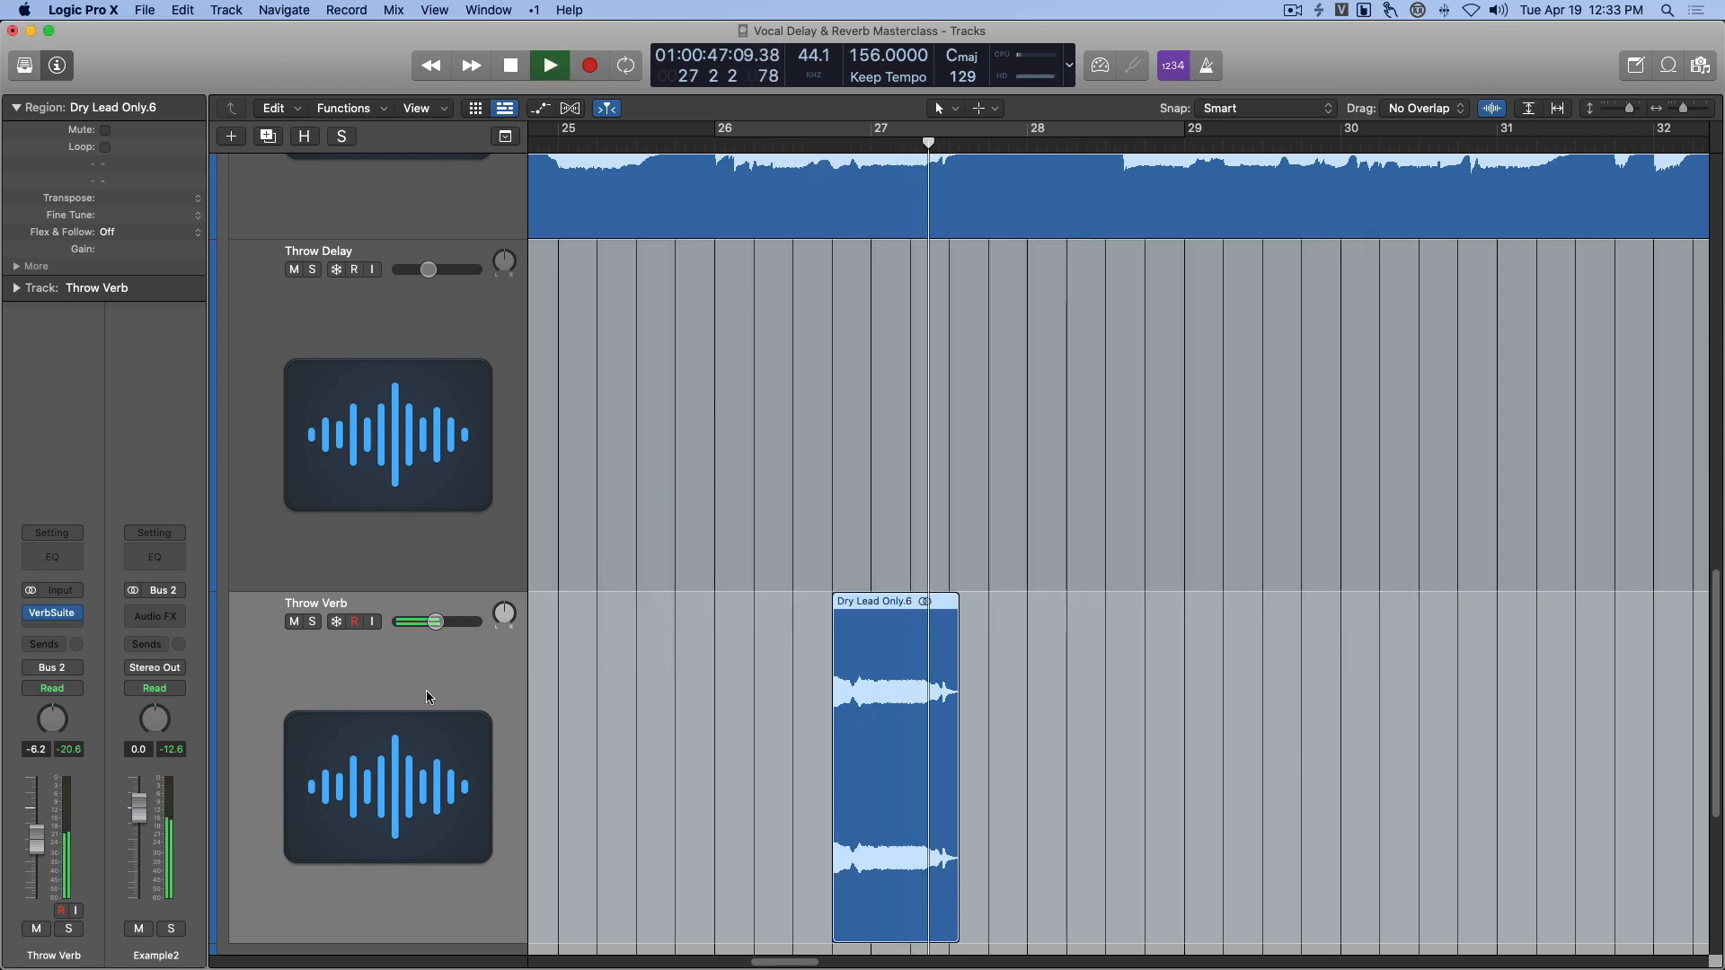
left_click_drag(435, 621, 436, 622)
key("space")
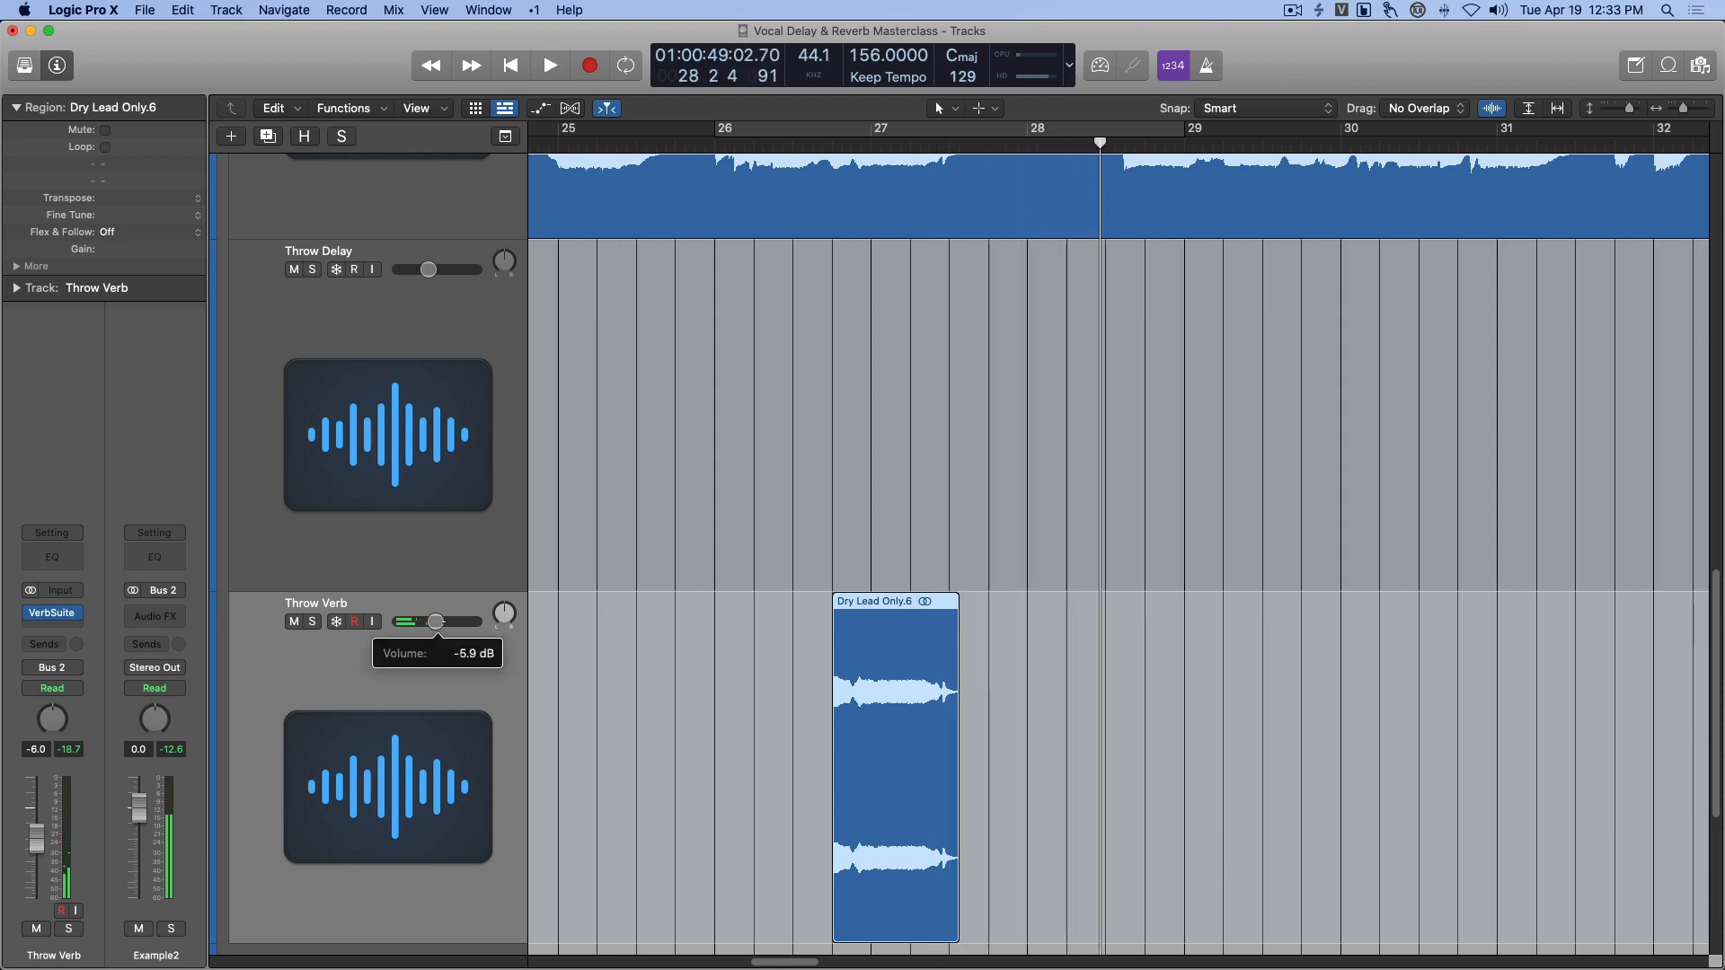
Audition the throw with the Throw Verb volume at 0 dB, and bring the volume back down to -5.4 dB.
left_click(435, 622, "alt")
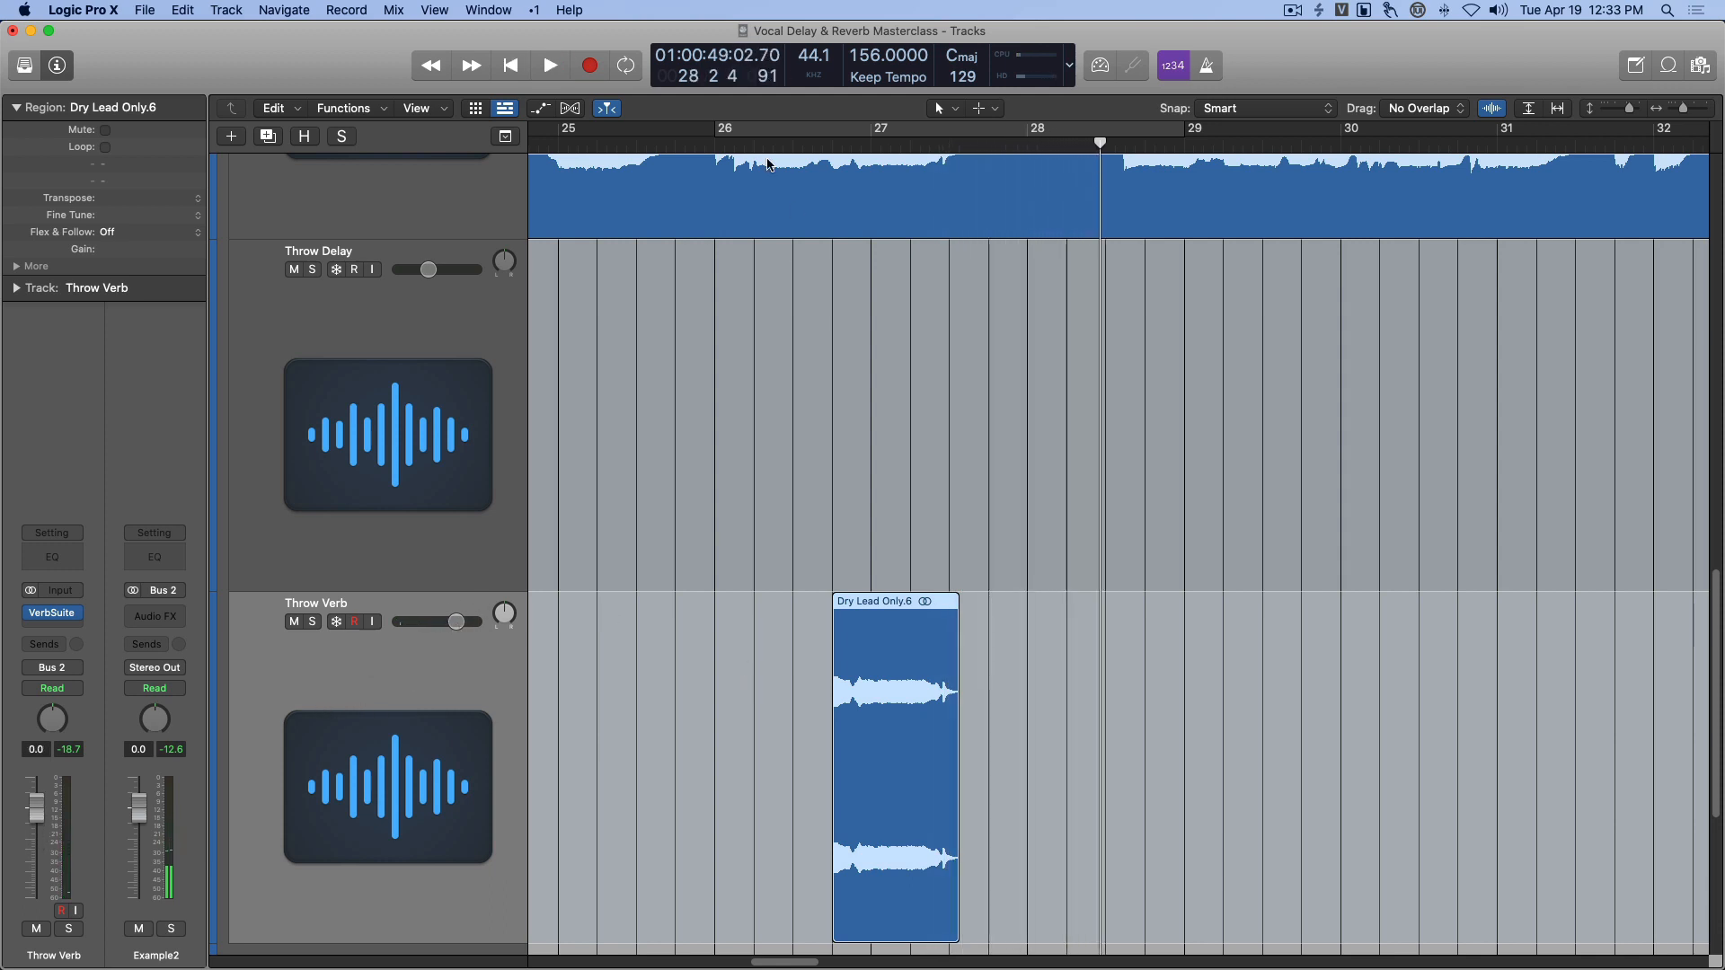
left_click(789, 143)
key("space")
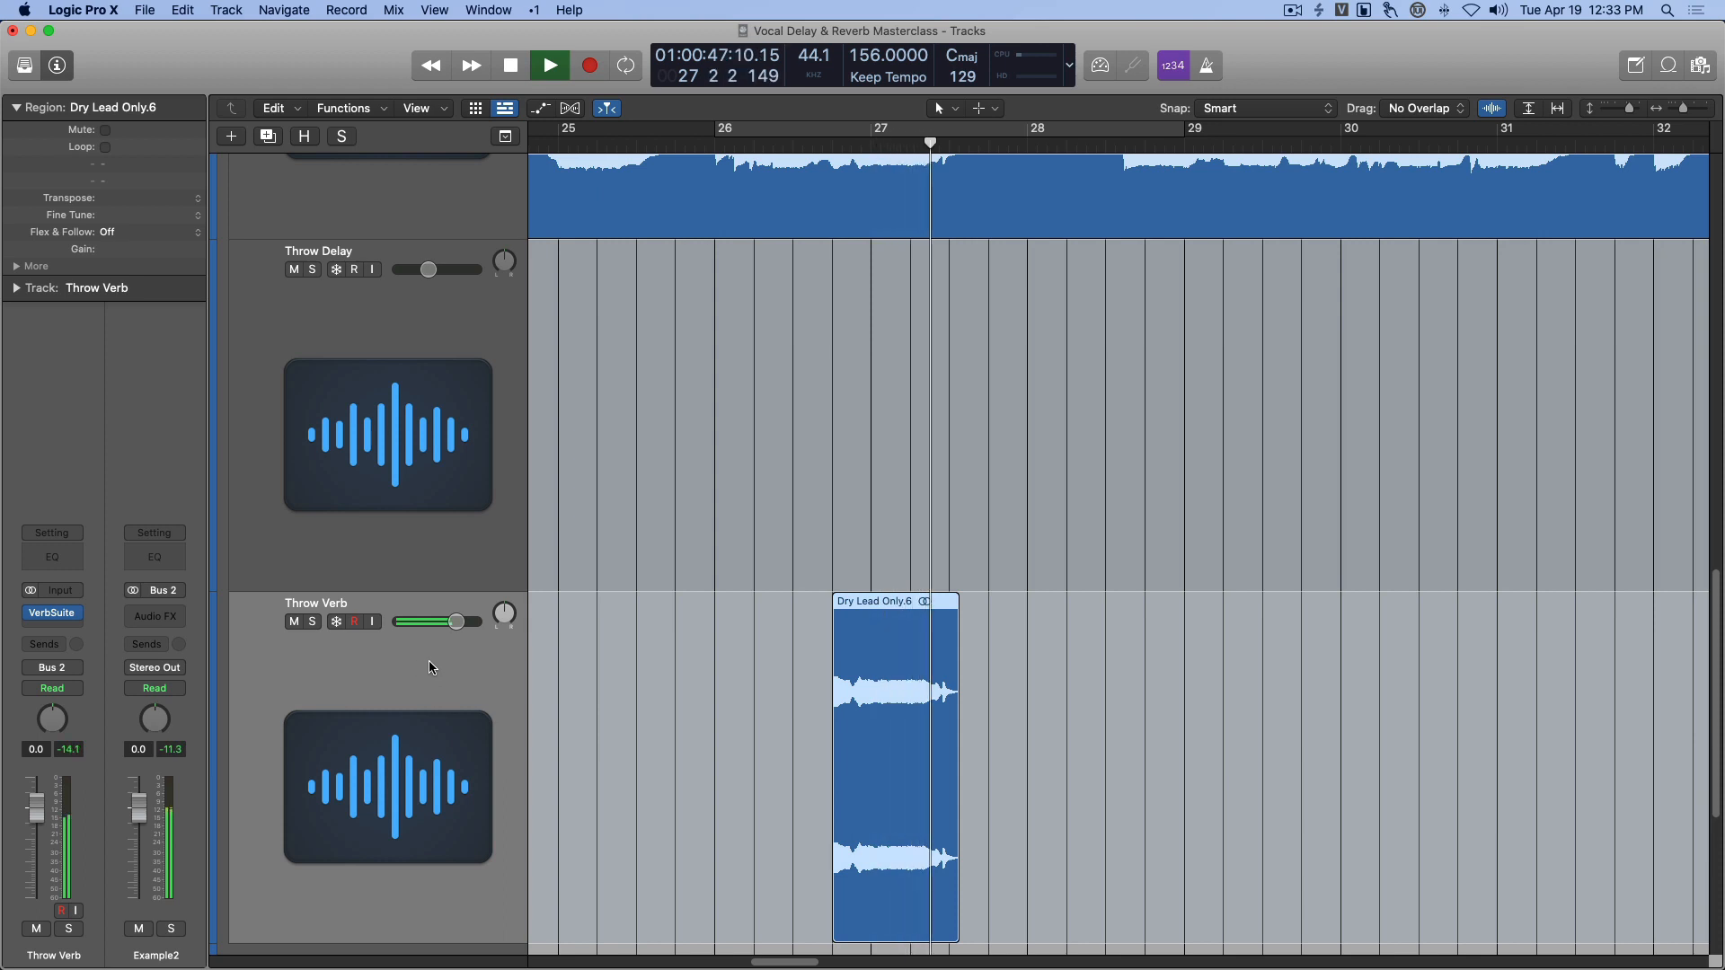
key("space")
left_click_drag(457, 621, 438, 622)
Play the throw from about bar 26 while lowering the Throw Verb volume to -14.4 dB.
left_click(774, 142)
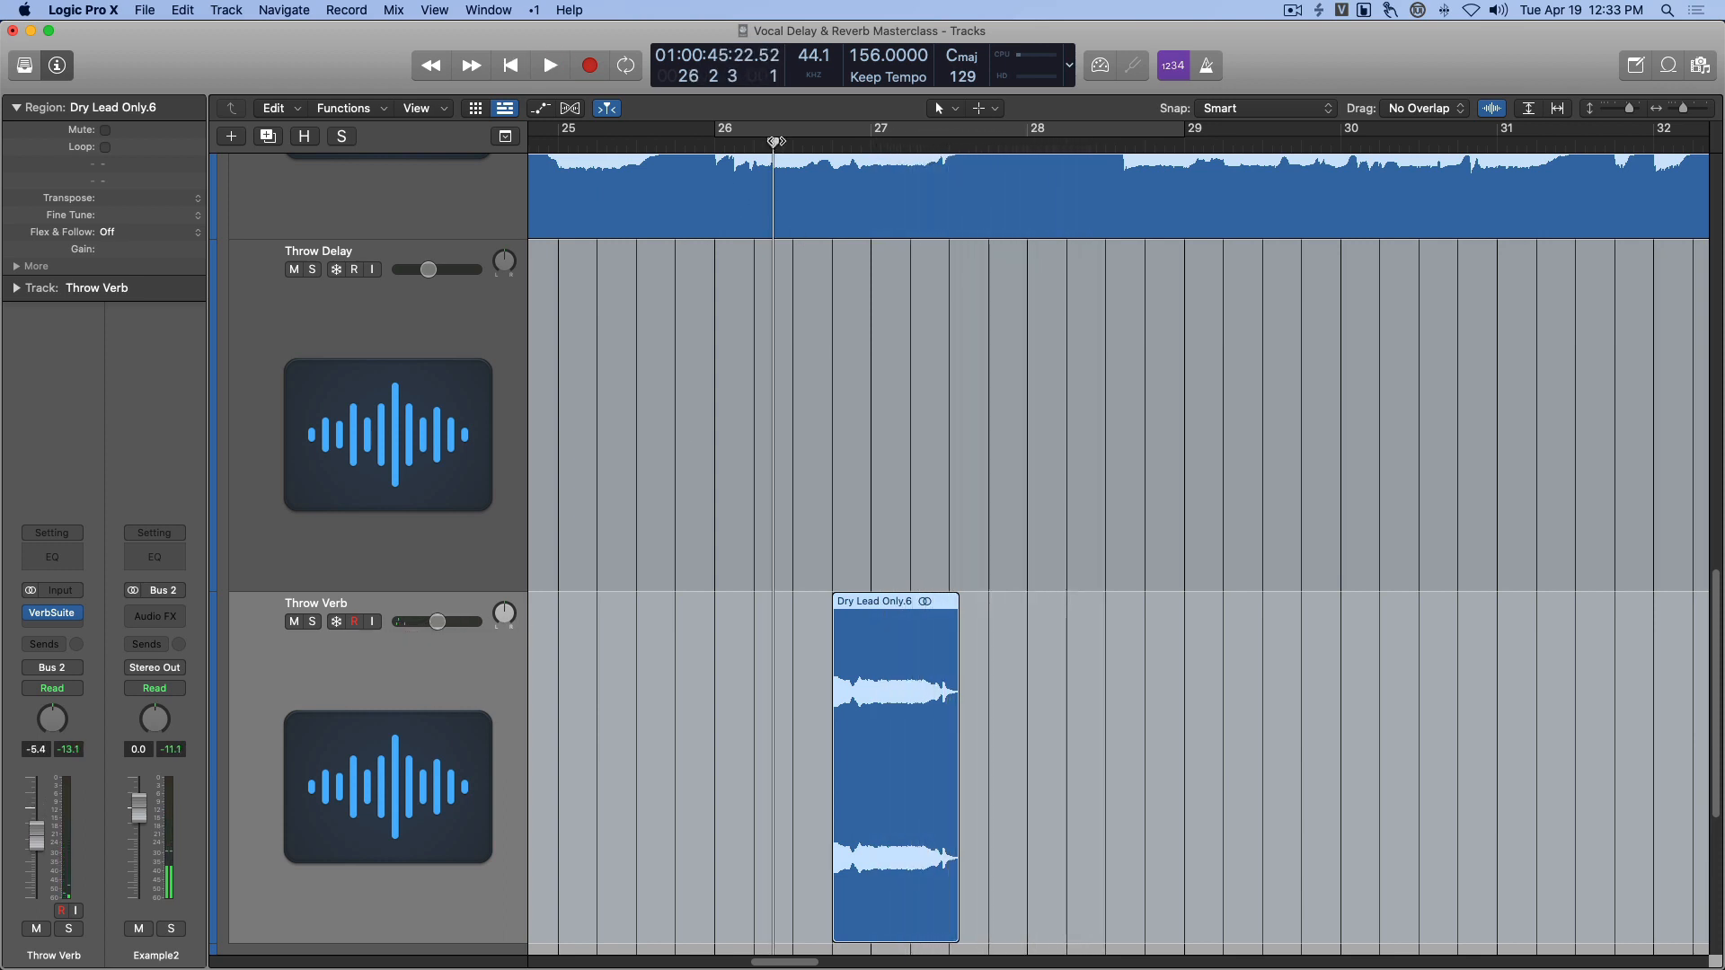
key("space")
left_click_drag(437, 622, 420, 622)
left_click(815, 142)
key("space")
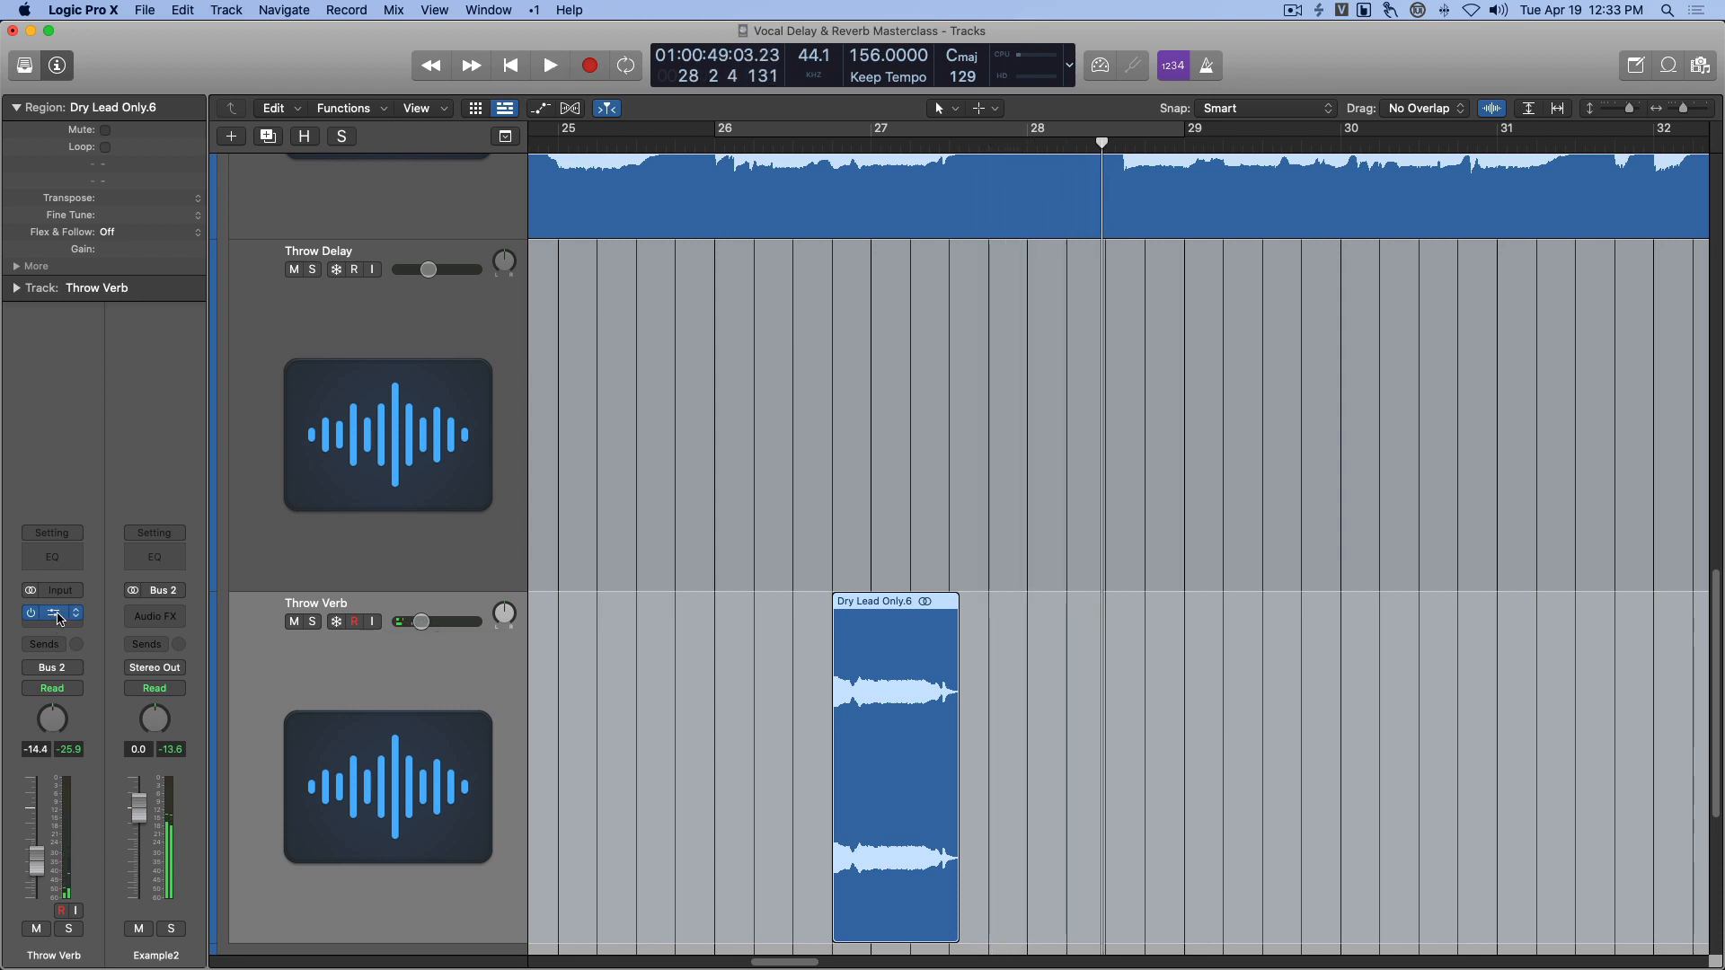
Load the FG-480 Large Church hall in VerbSuite on the Throw Verb track and adjust its Decay.
left_click(59, 619)
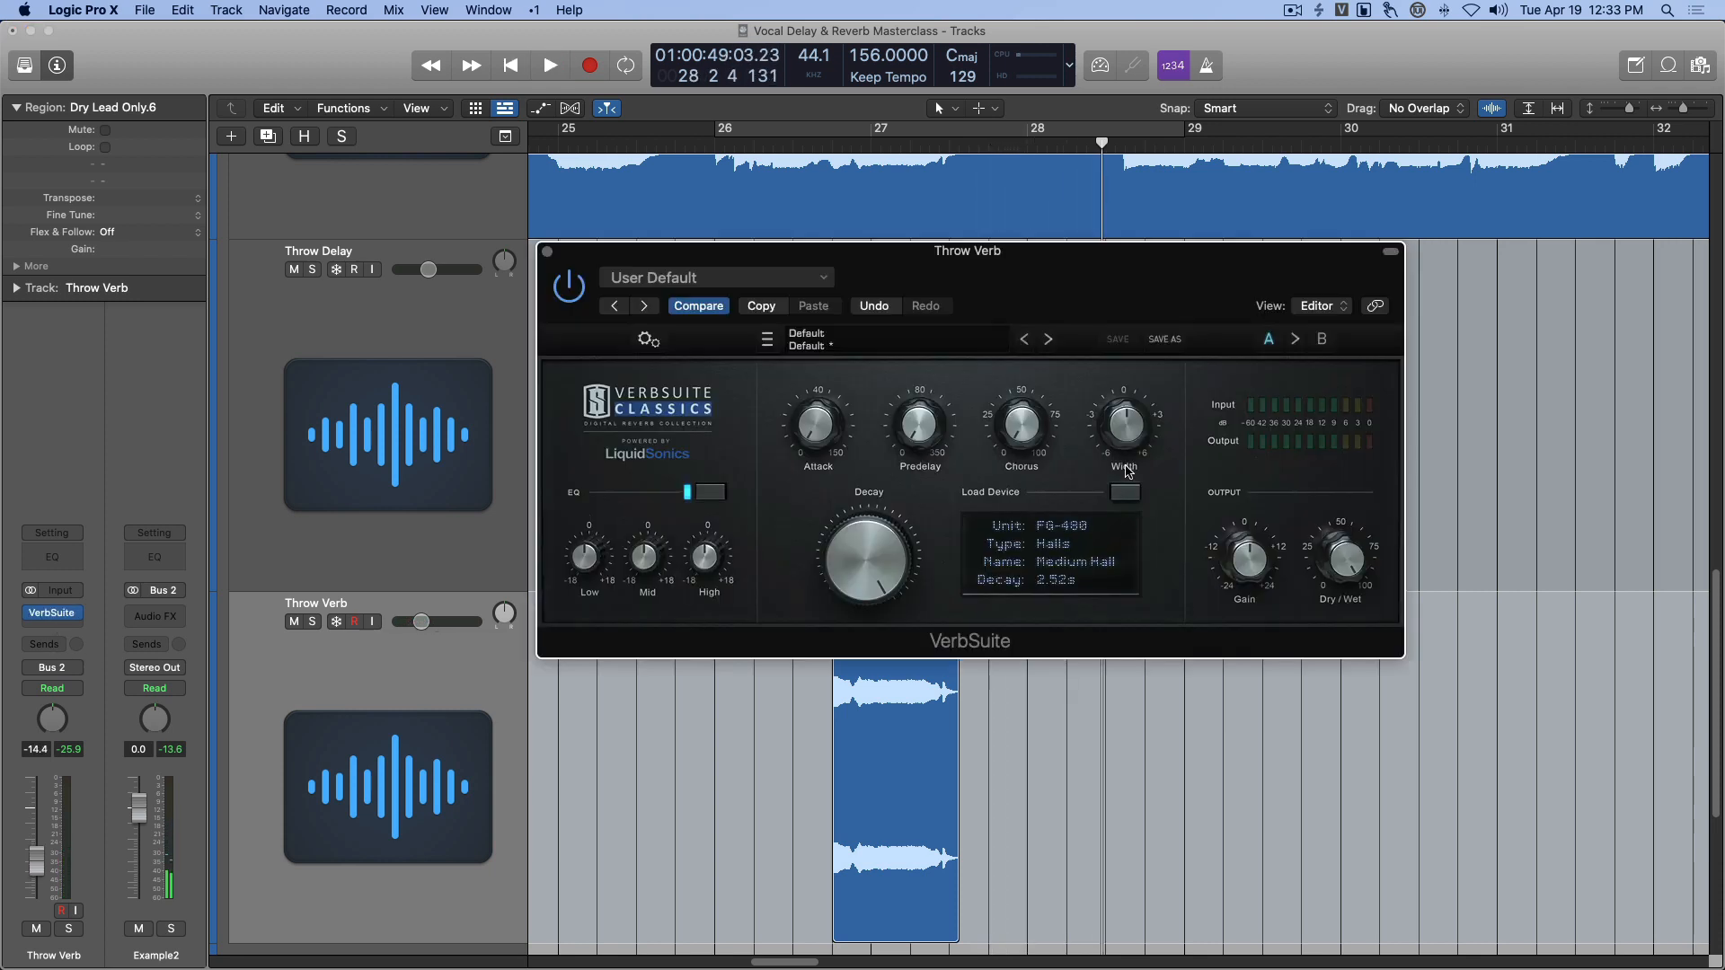
left_click(1126, 494)
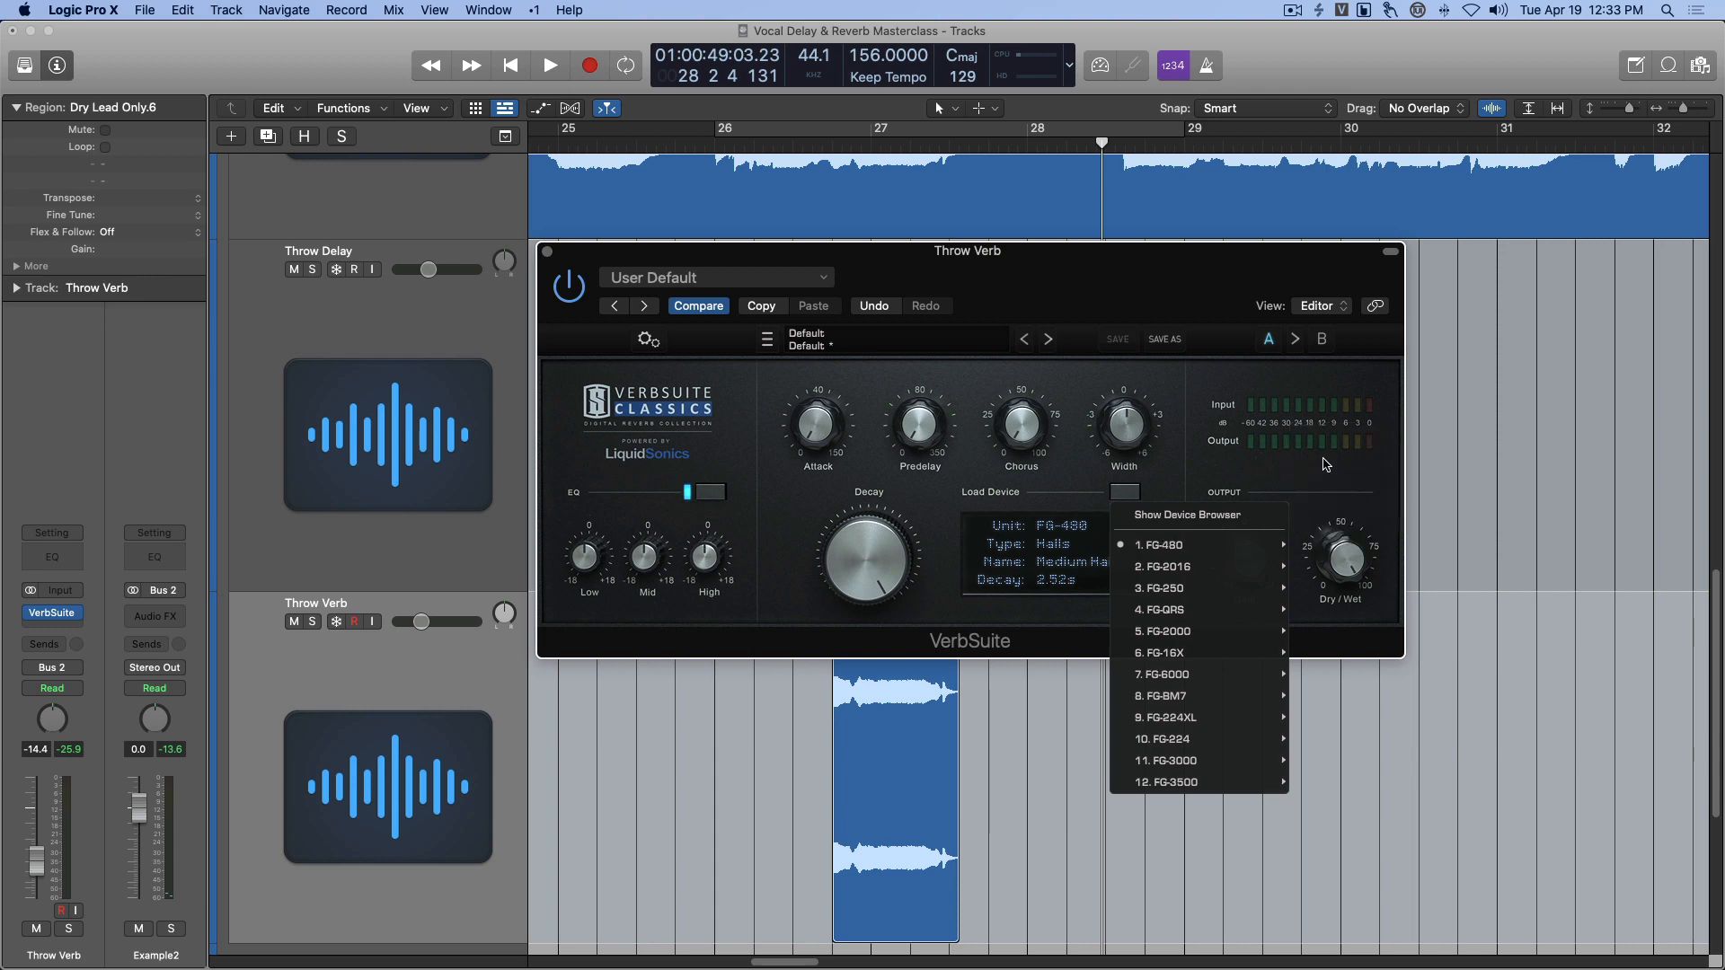
mouse_move(1239, 545)
mouse_move(1337, 460)
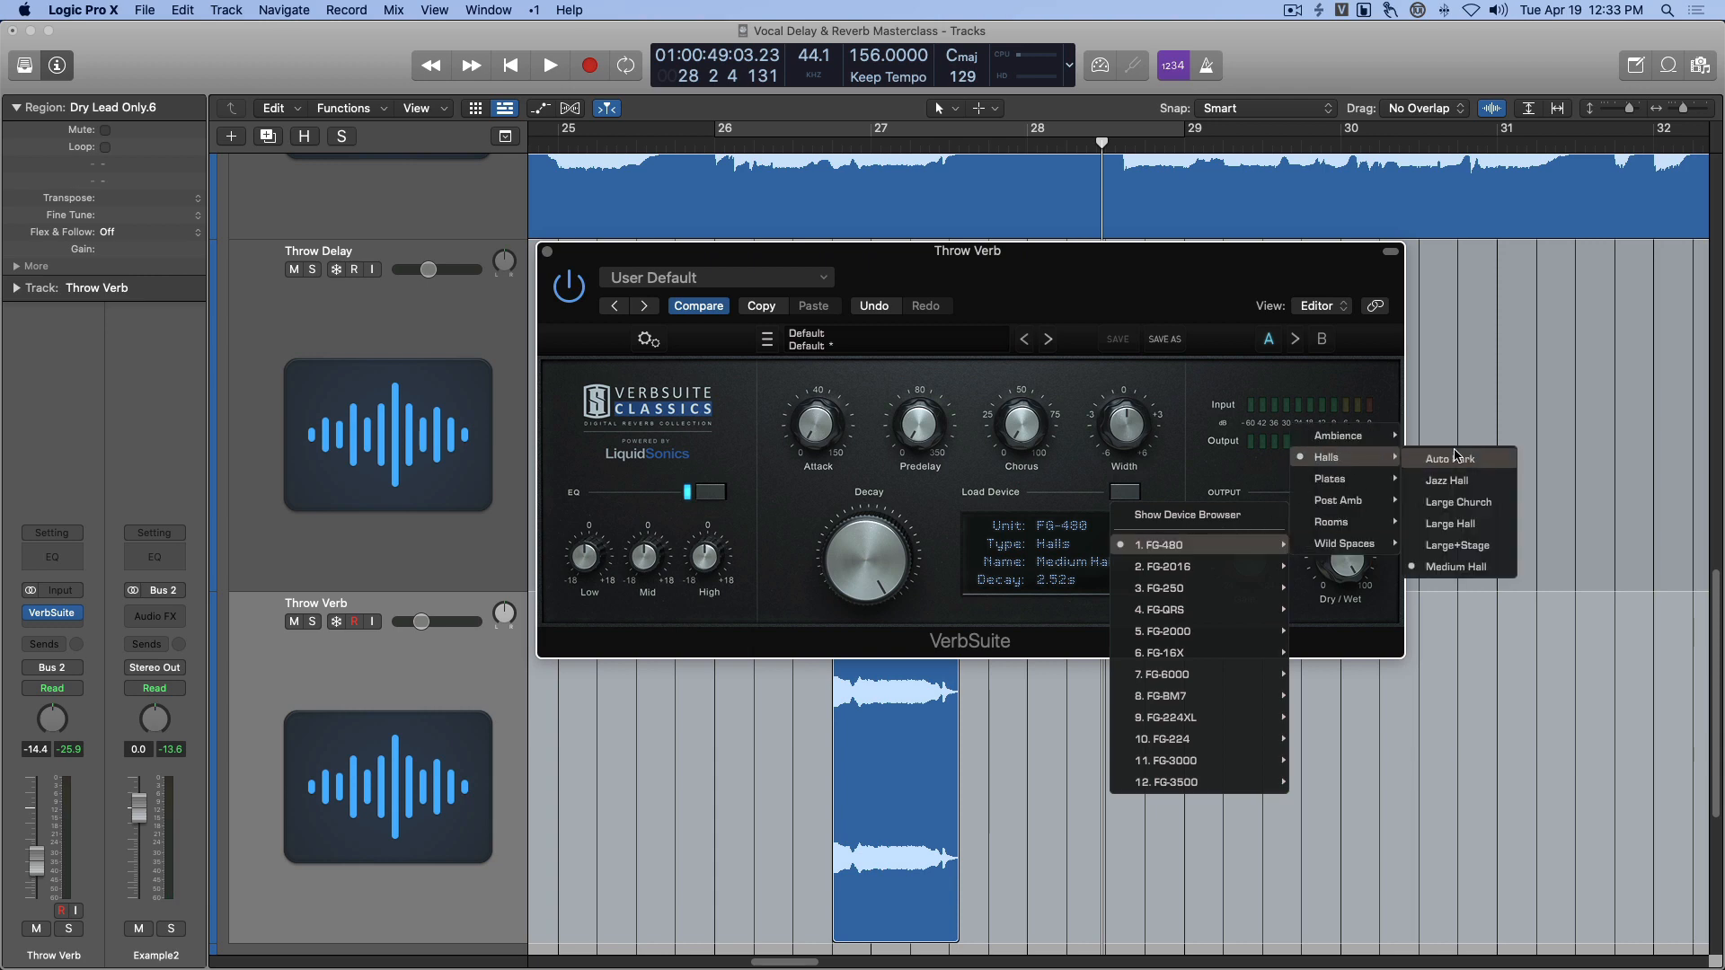
left_click(1459, 502)
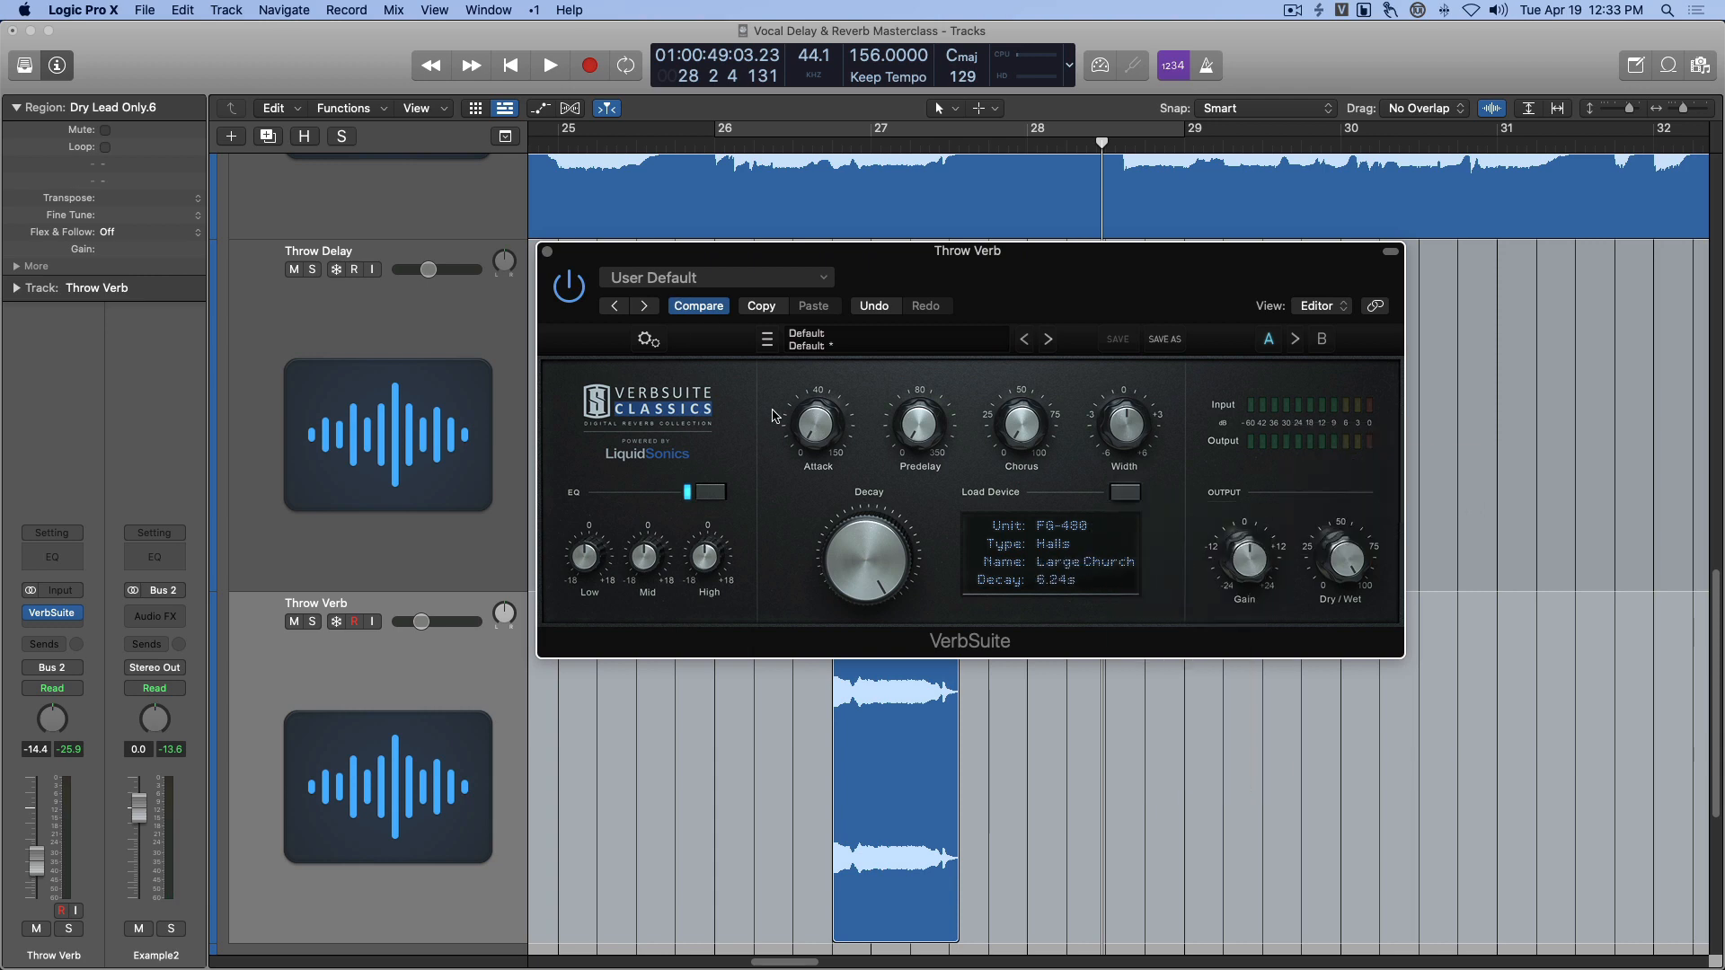
double_click(865, 554)
left_click(549, 253)
Play from bar 26 to about bar 29 to hear the new hall and set the Throw Verb volume to -13.0 dB.
left_click(715, 141)
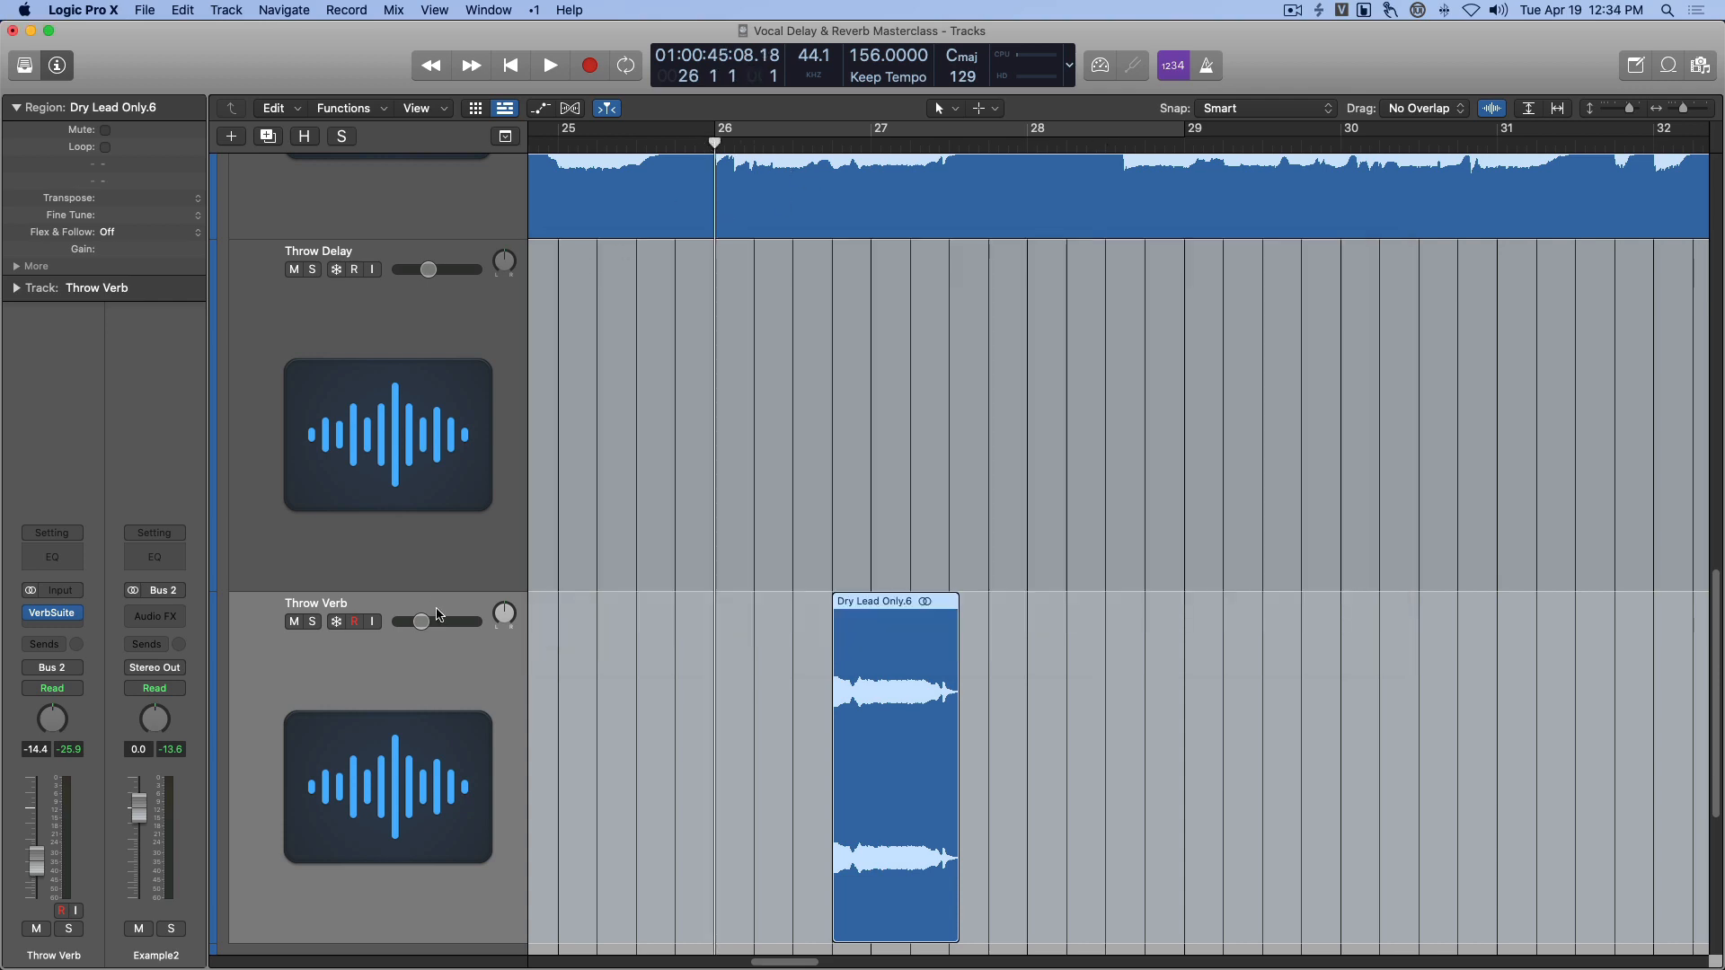
key("space")
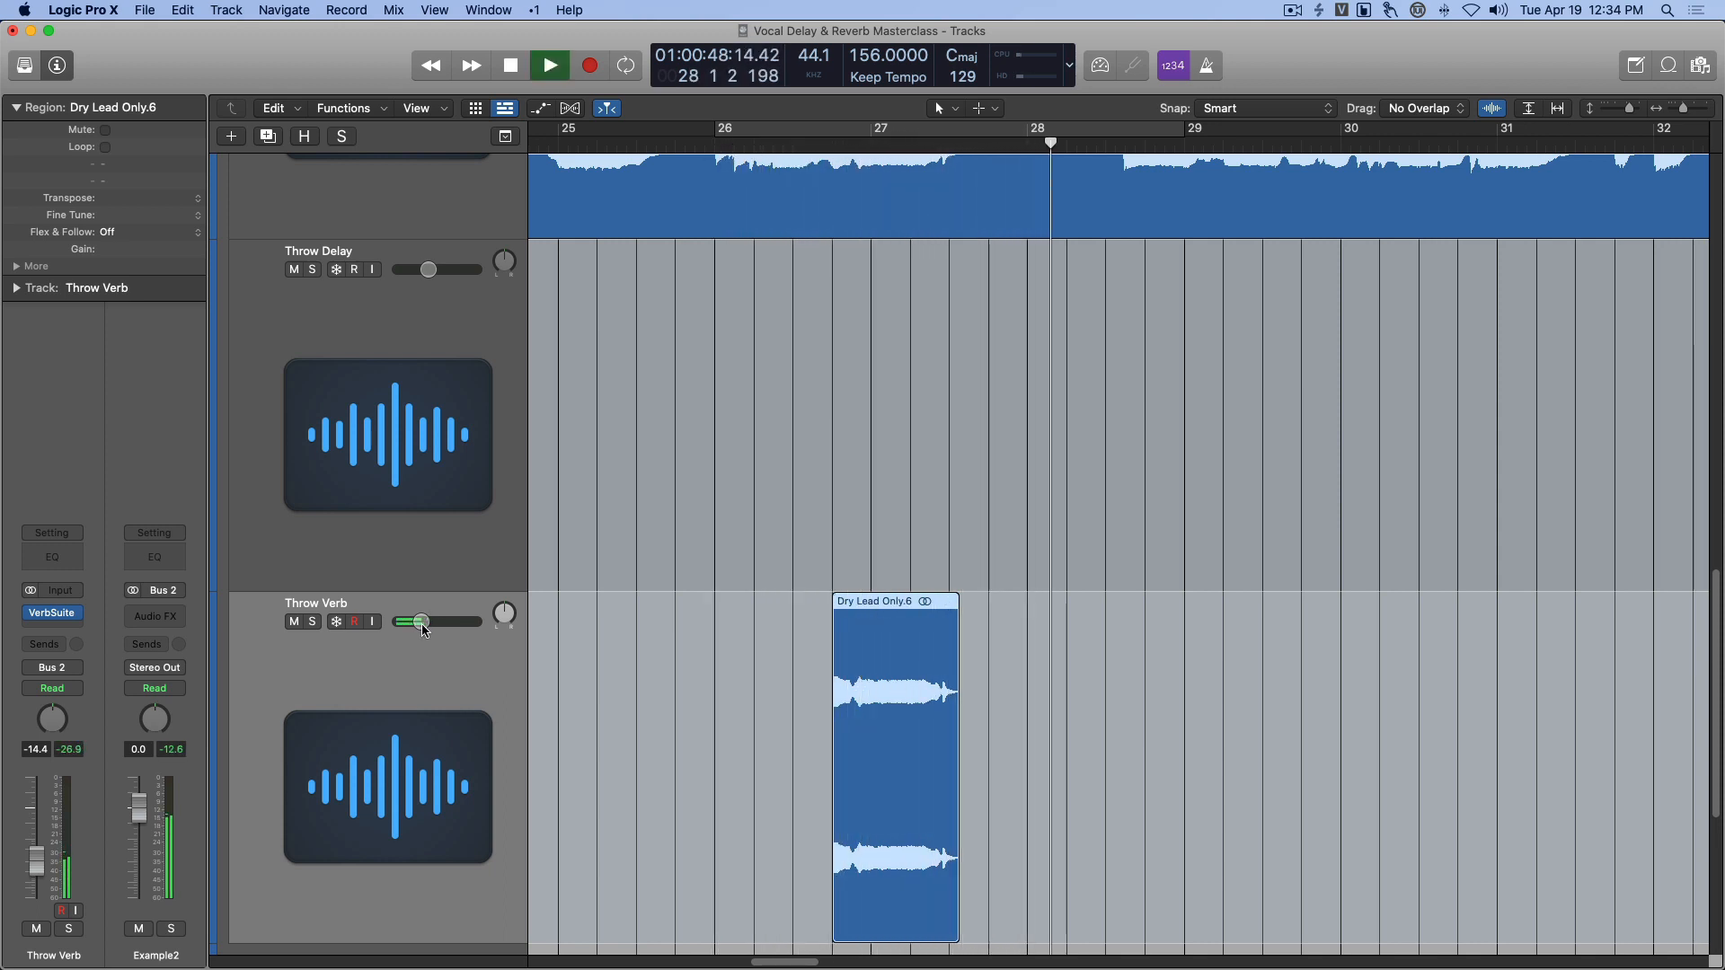
key("space")
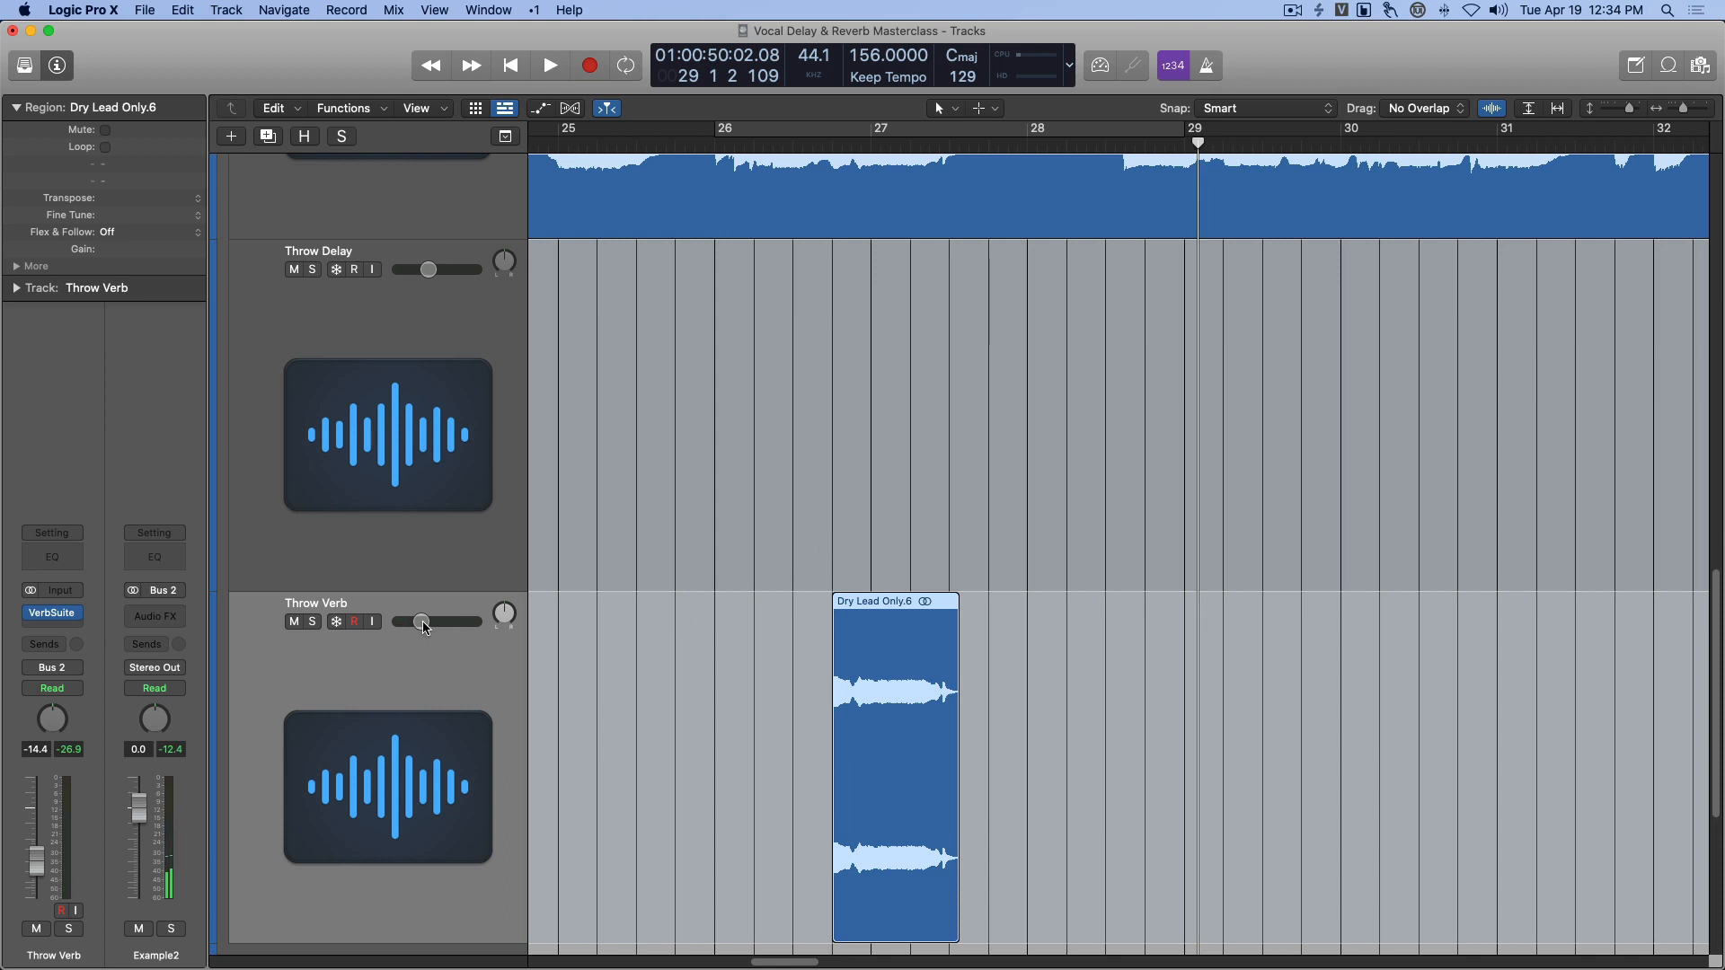
left_click_drag(426, 628, 432, 631)
Examine the plug-in chains and sends of the Throw Delay, Throw Verb and Dry Lead Only tracks.
scroll(762, 586, "down", 1)
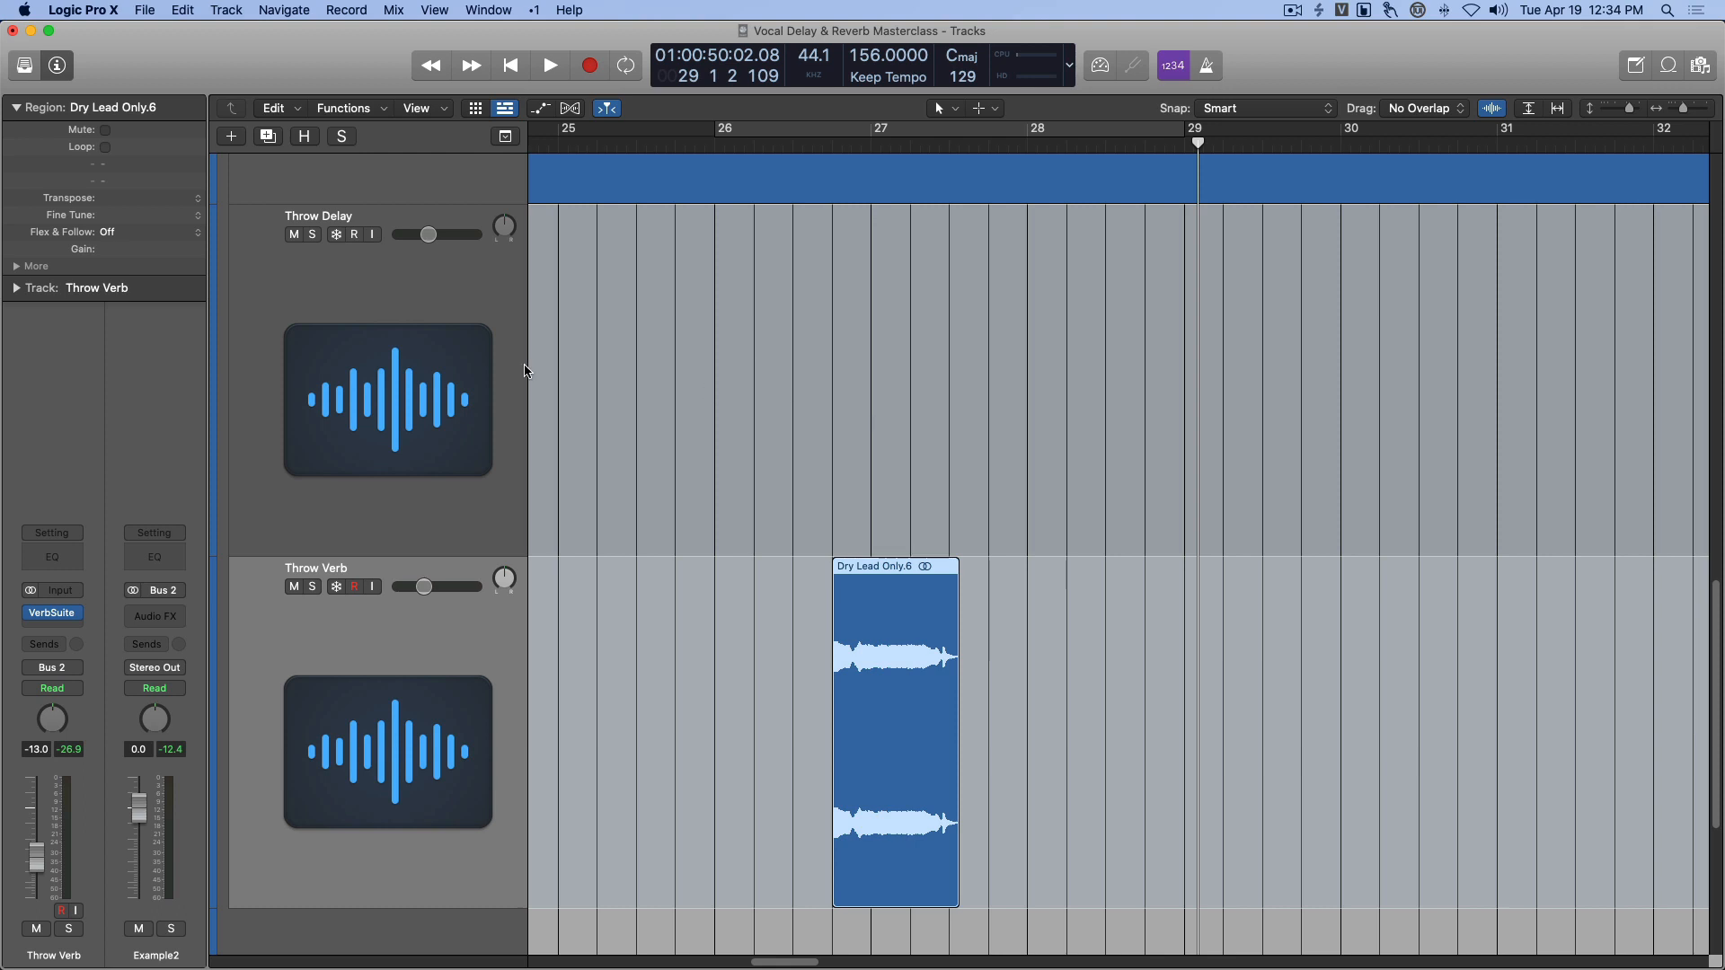
left_click(412, 306)
left_click(417, 697)
left_click(429, 312)
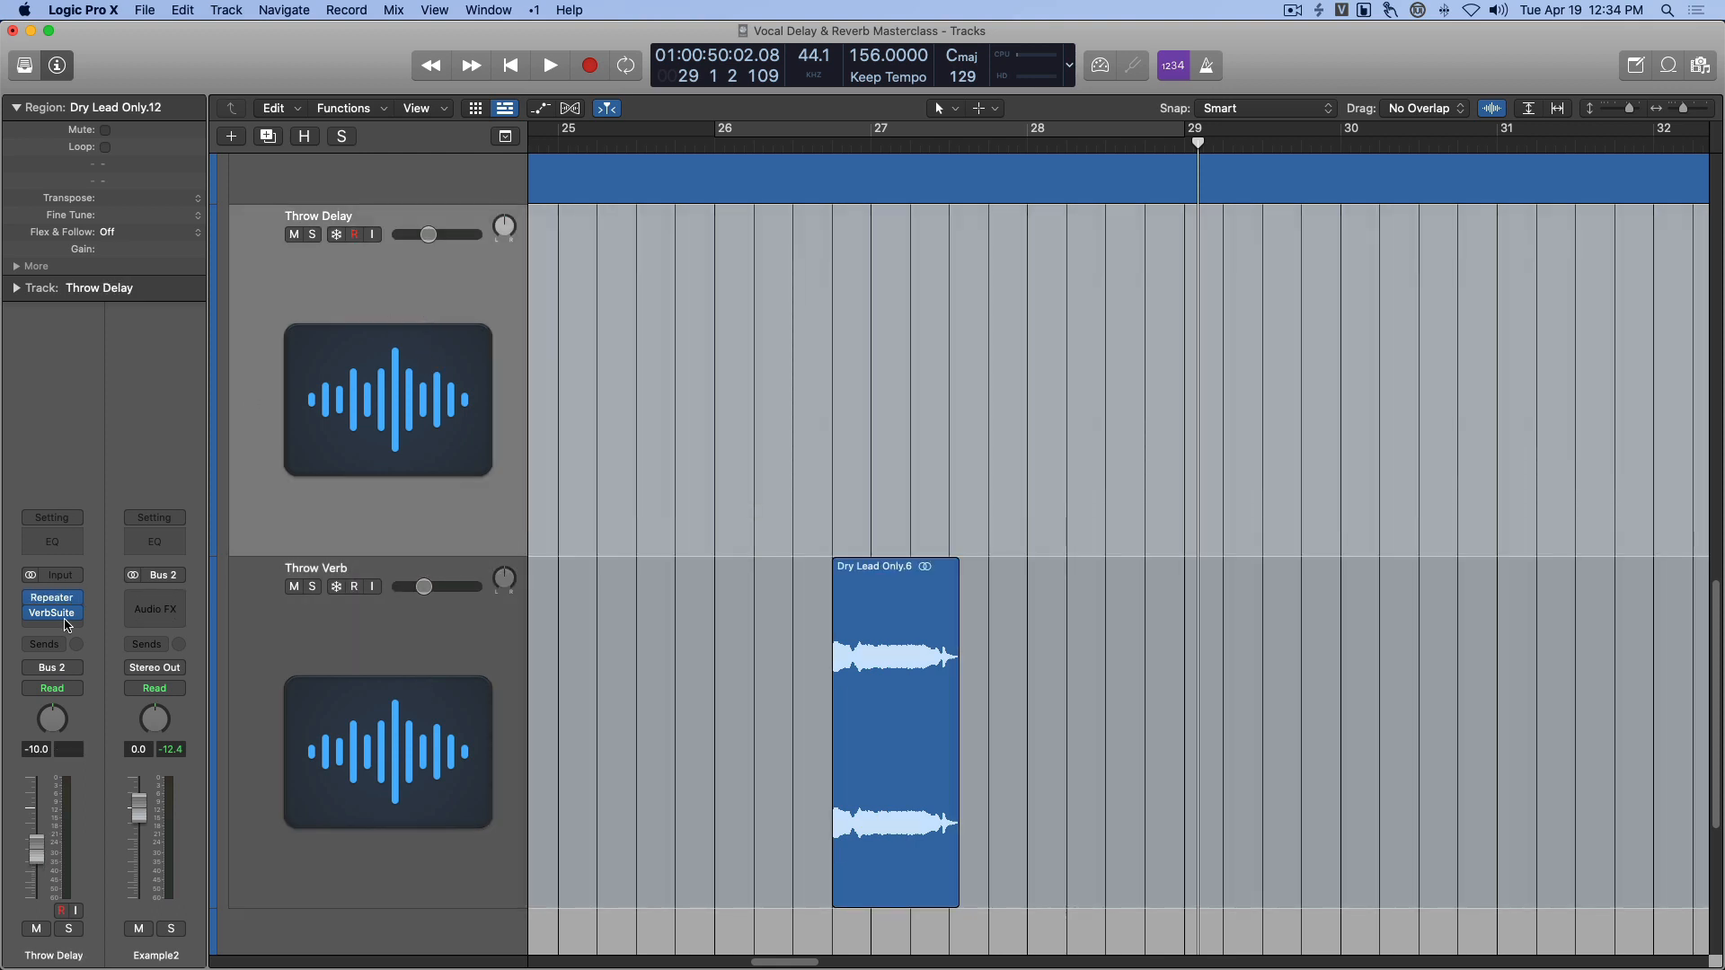
left_click(818, 357)
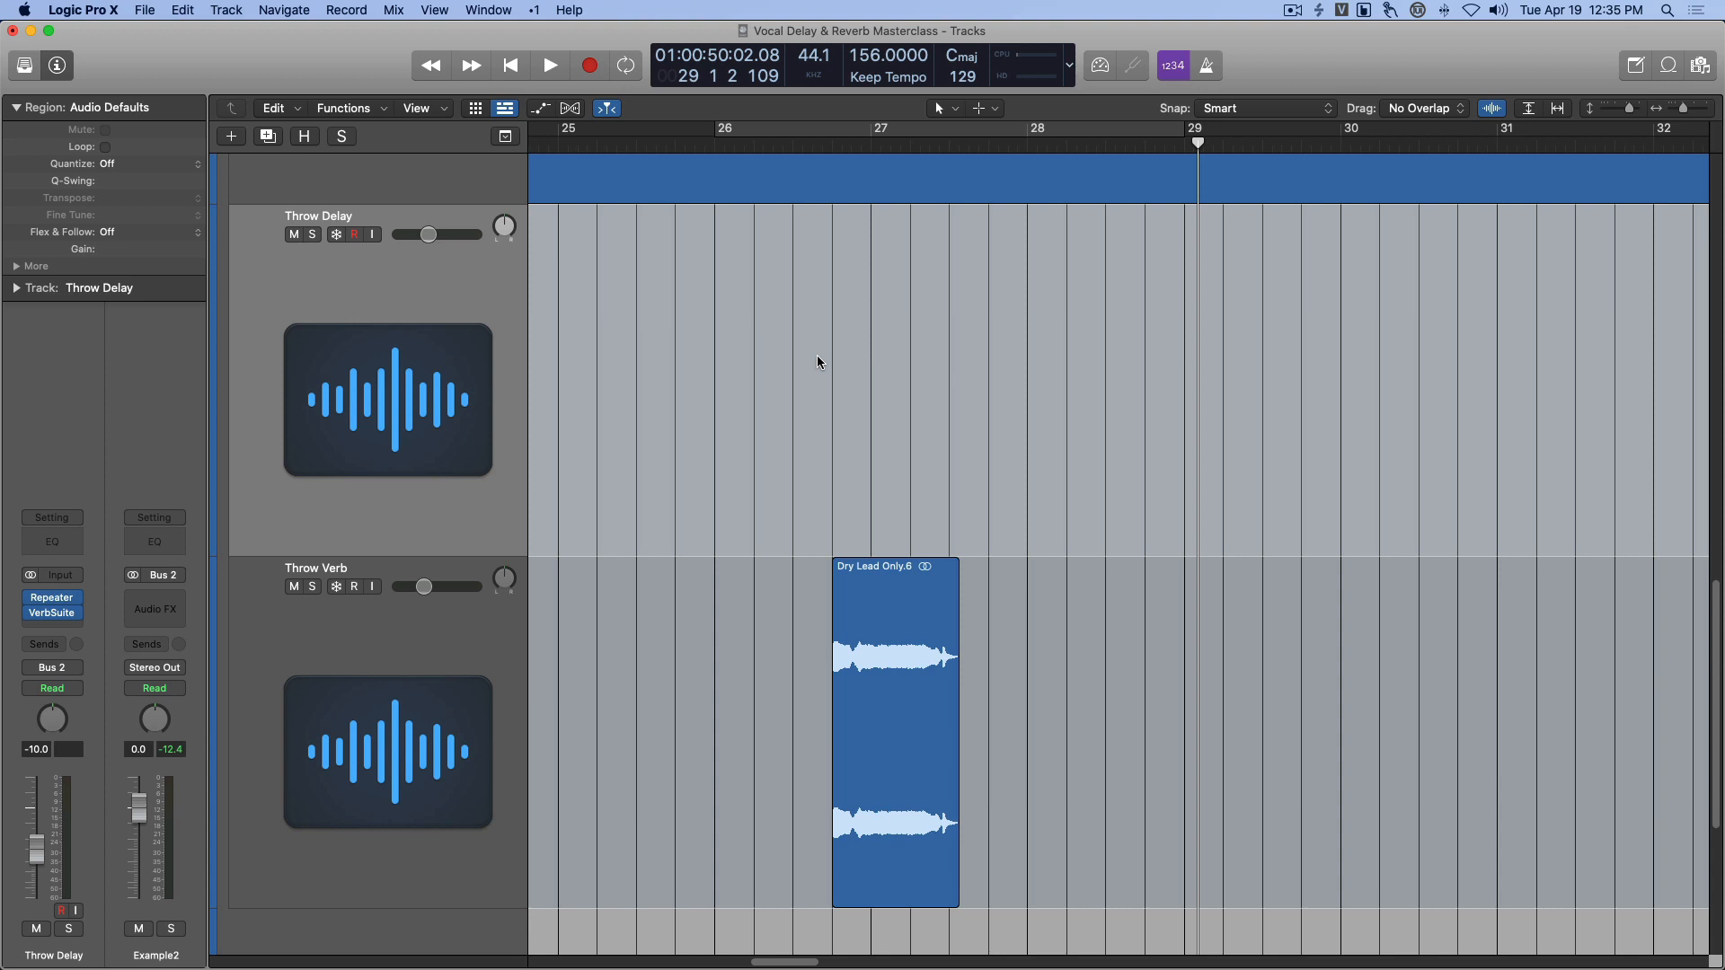
scroll(852, 536, "up", 6)
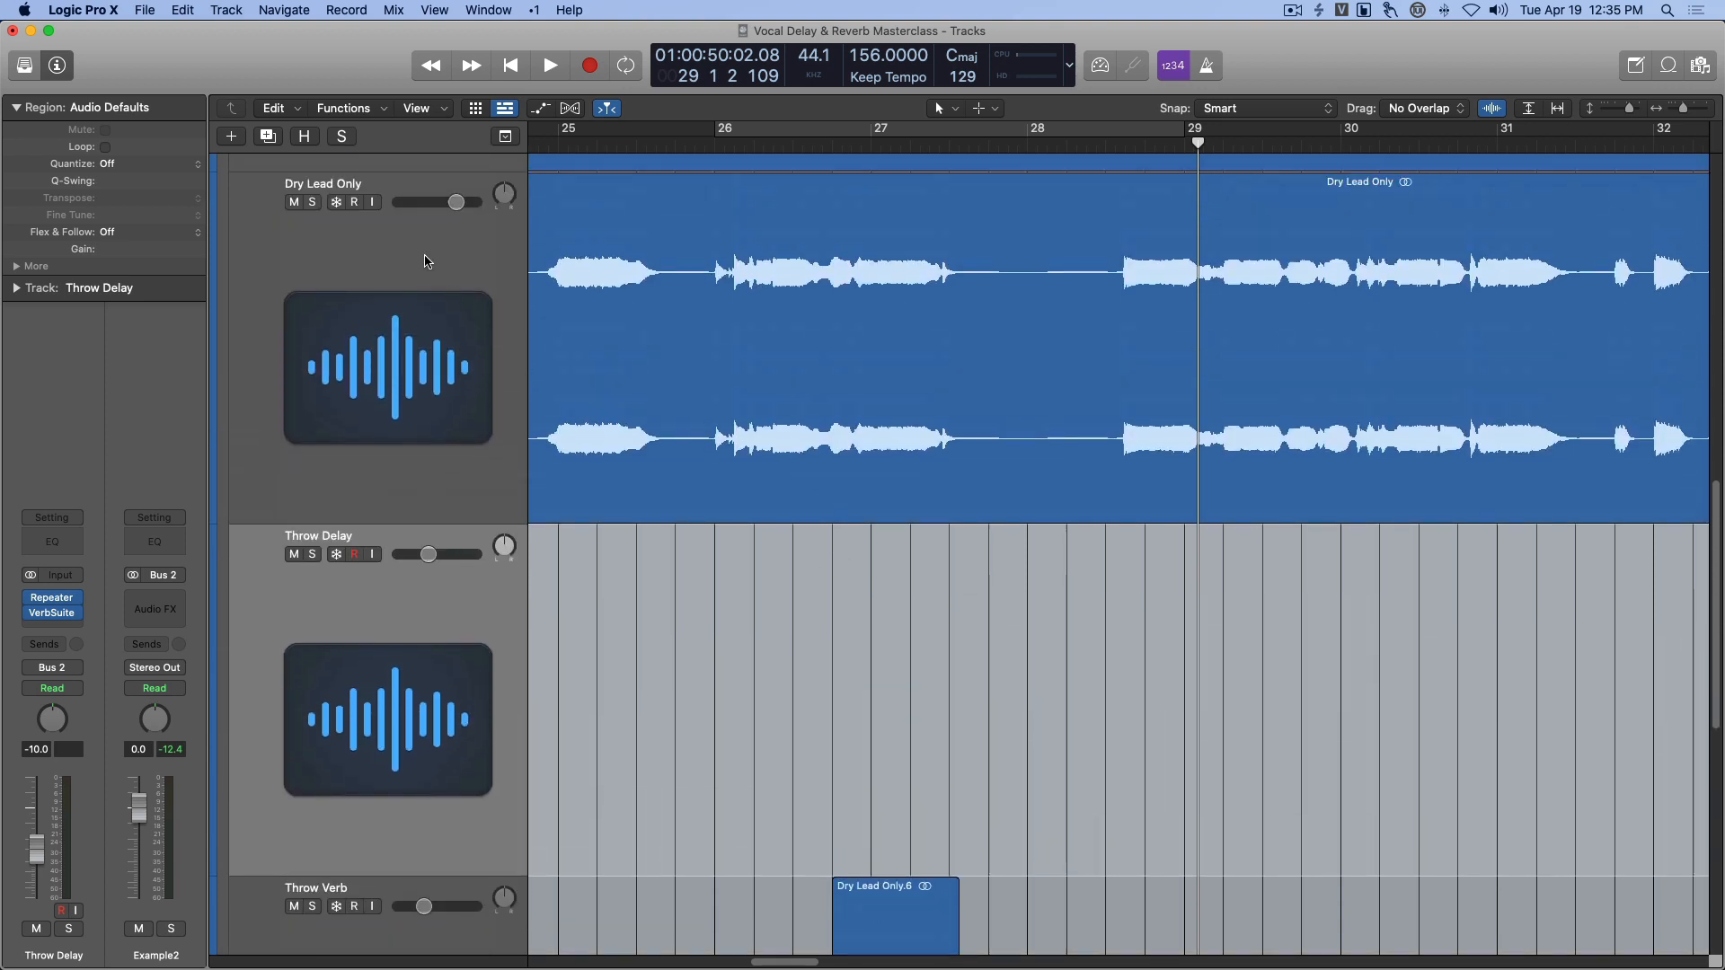
left_click(427, 258)
scroll(675, 665, "up", 3)
left_click(52, 574)
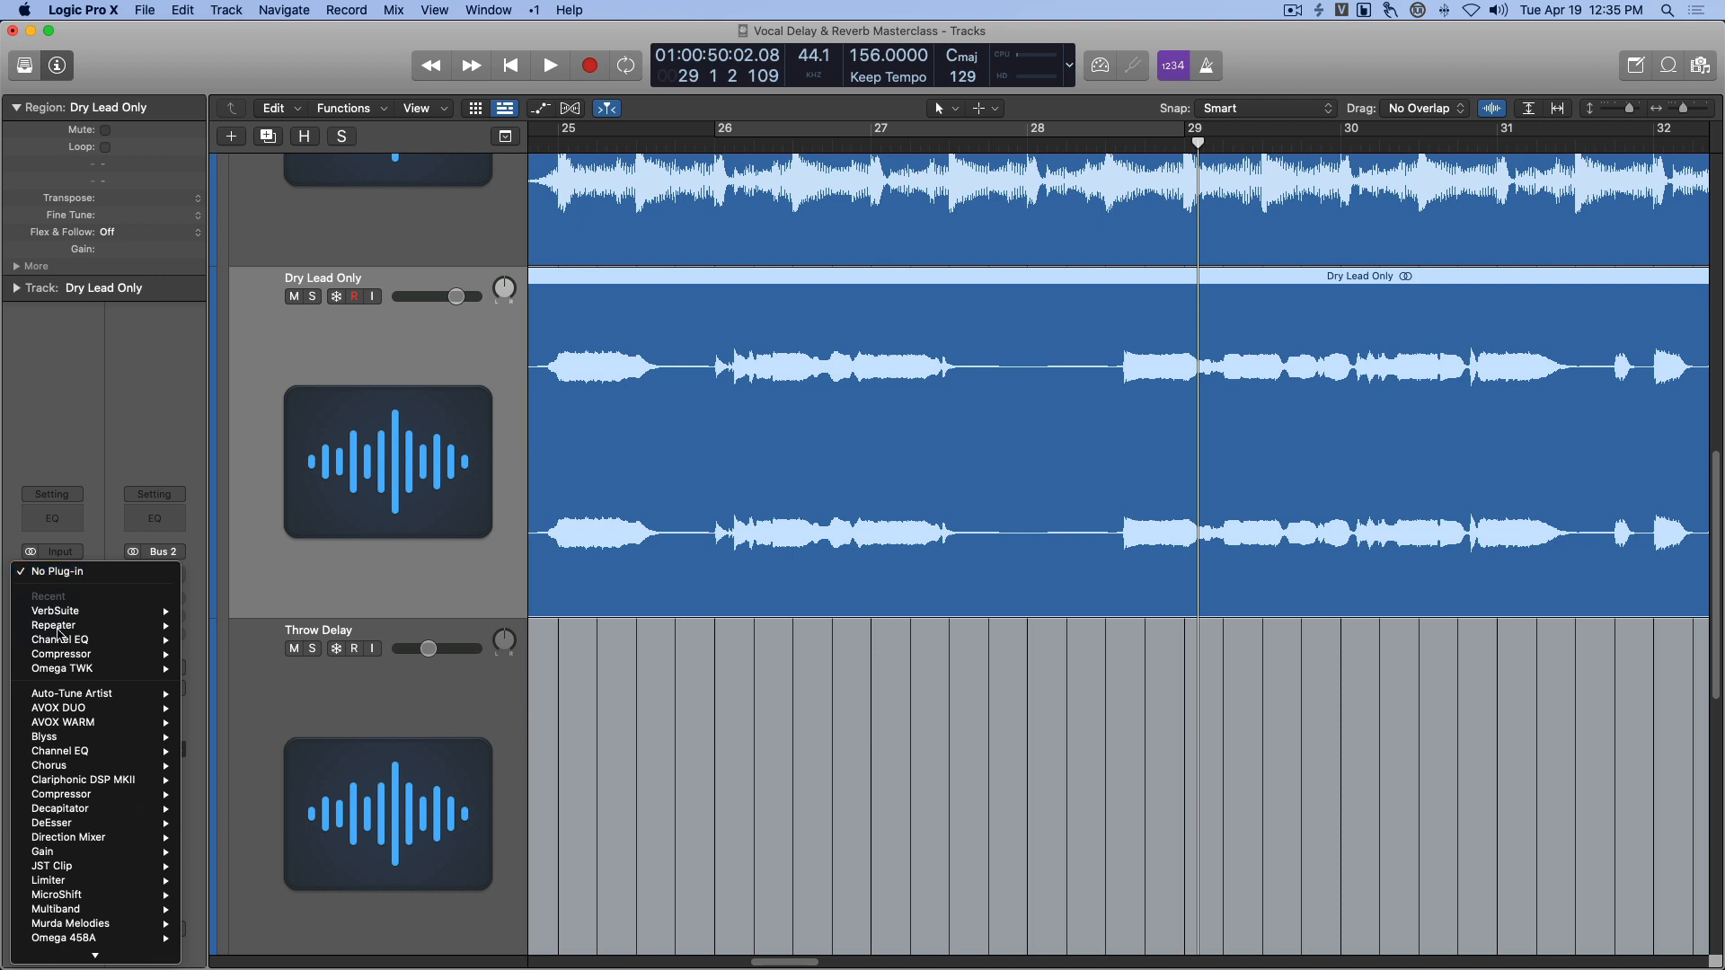
left_click(61, 493)
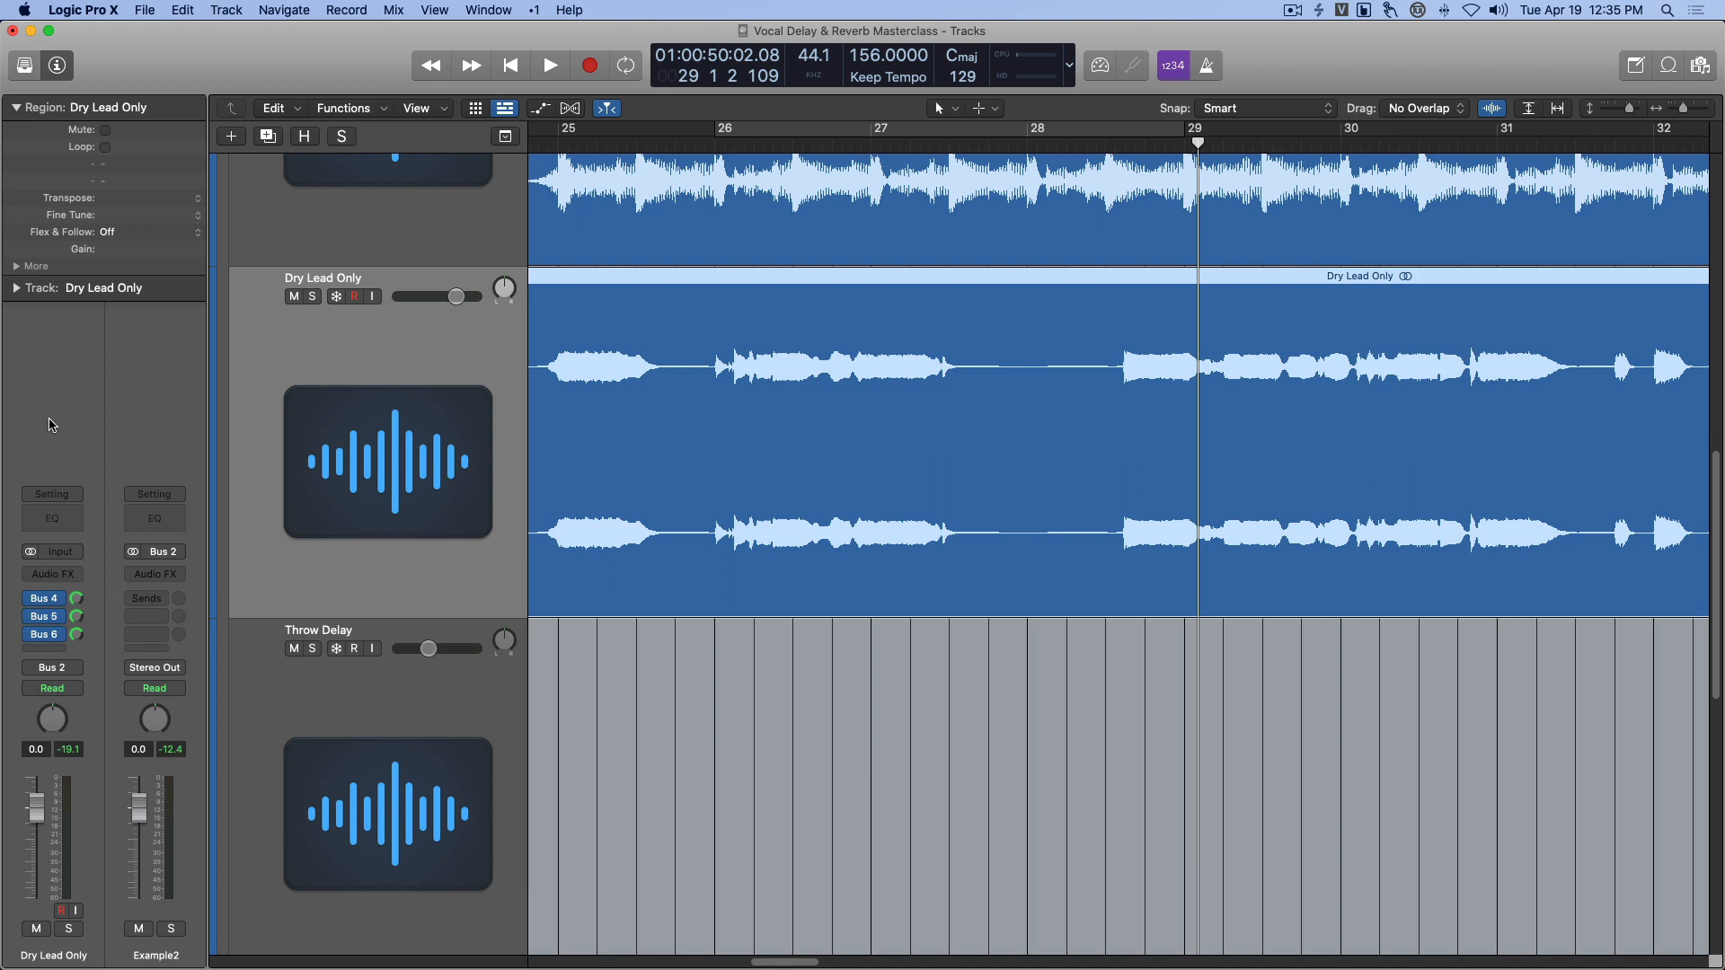
scroll(897, 512, "down", 10)
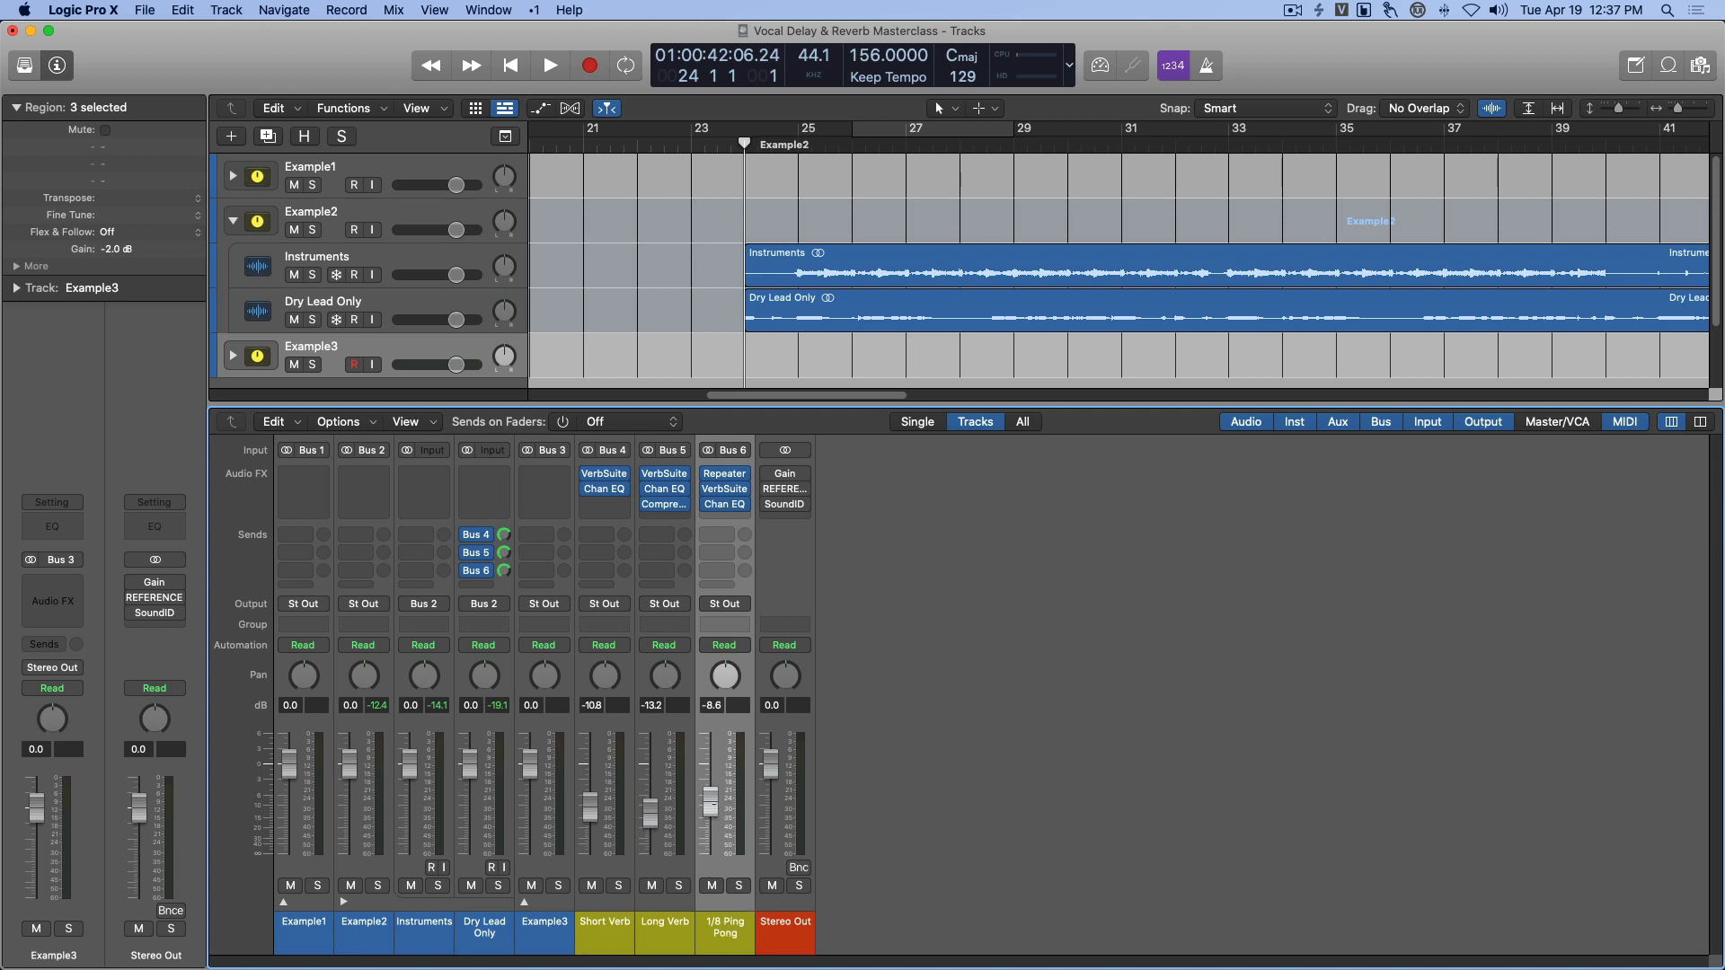
Loop bars 24 to 39 and raise the 1/8 Ping Pong aux level to -4.0 dB during playback.
left_click_drag(710, 801, 710, 795)
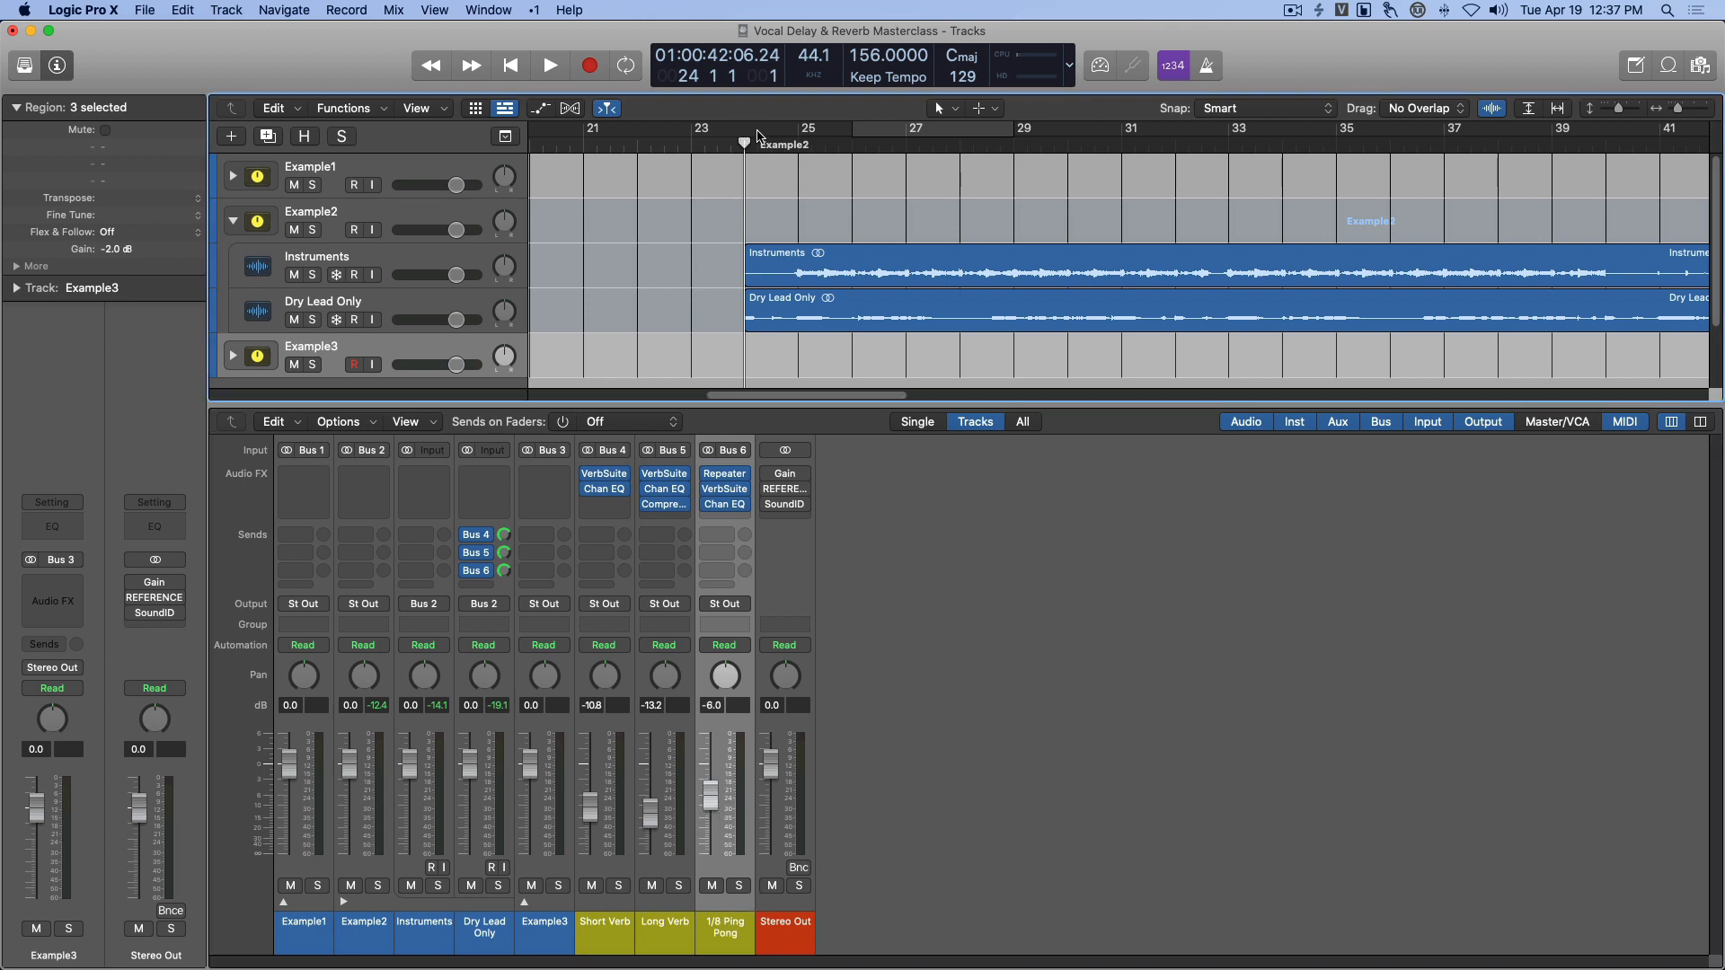
left_click_drag(757, 137, 1552, 135)
key("space")
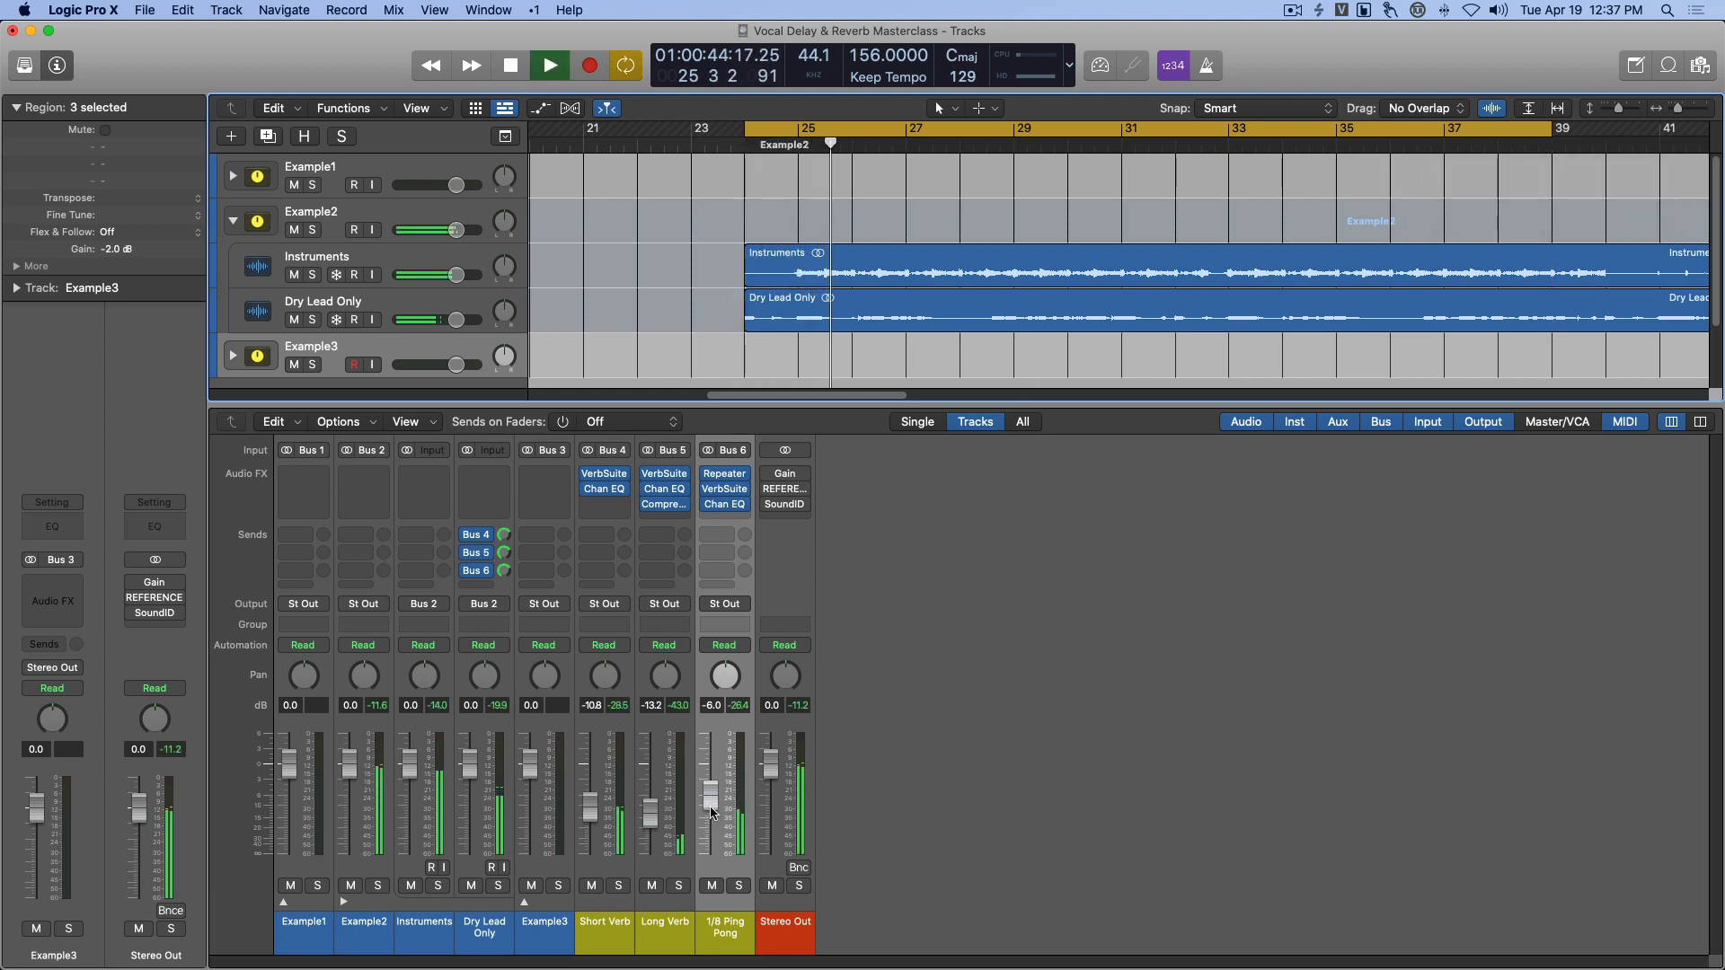
left_click_drag(712, 814, 713, 793)
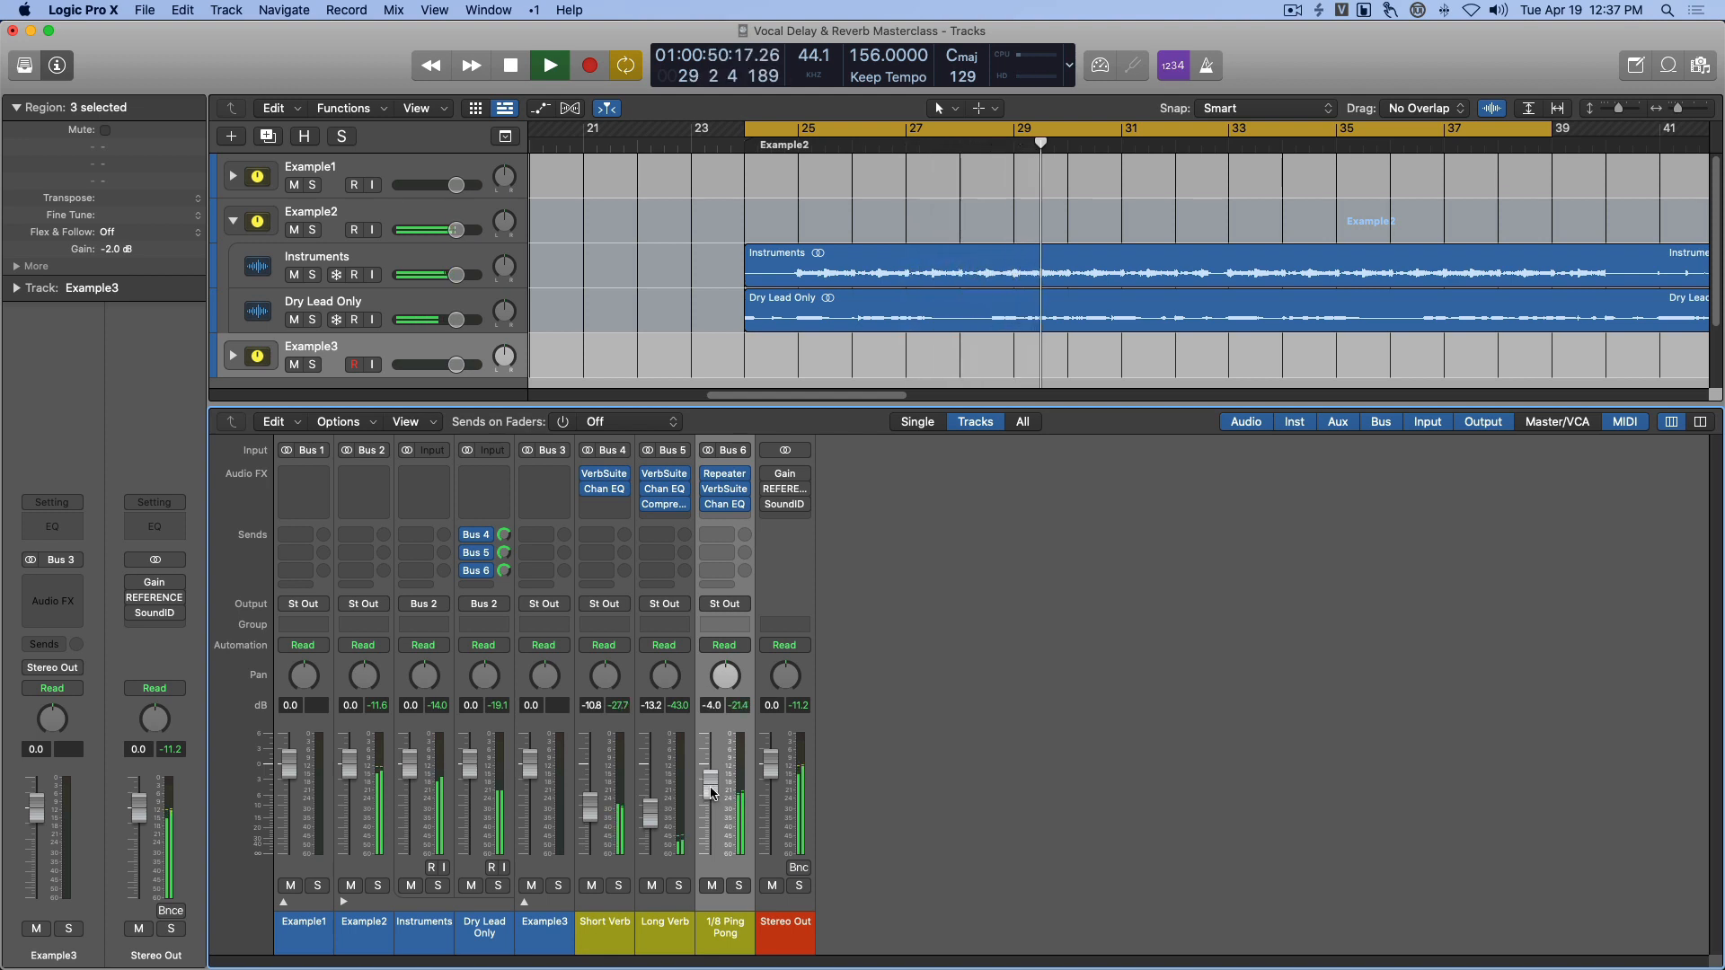
key("space")
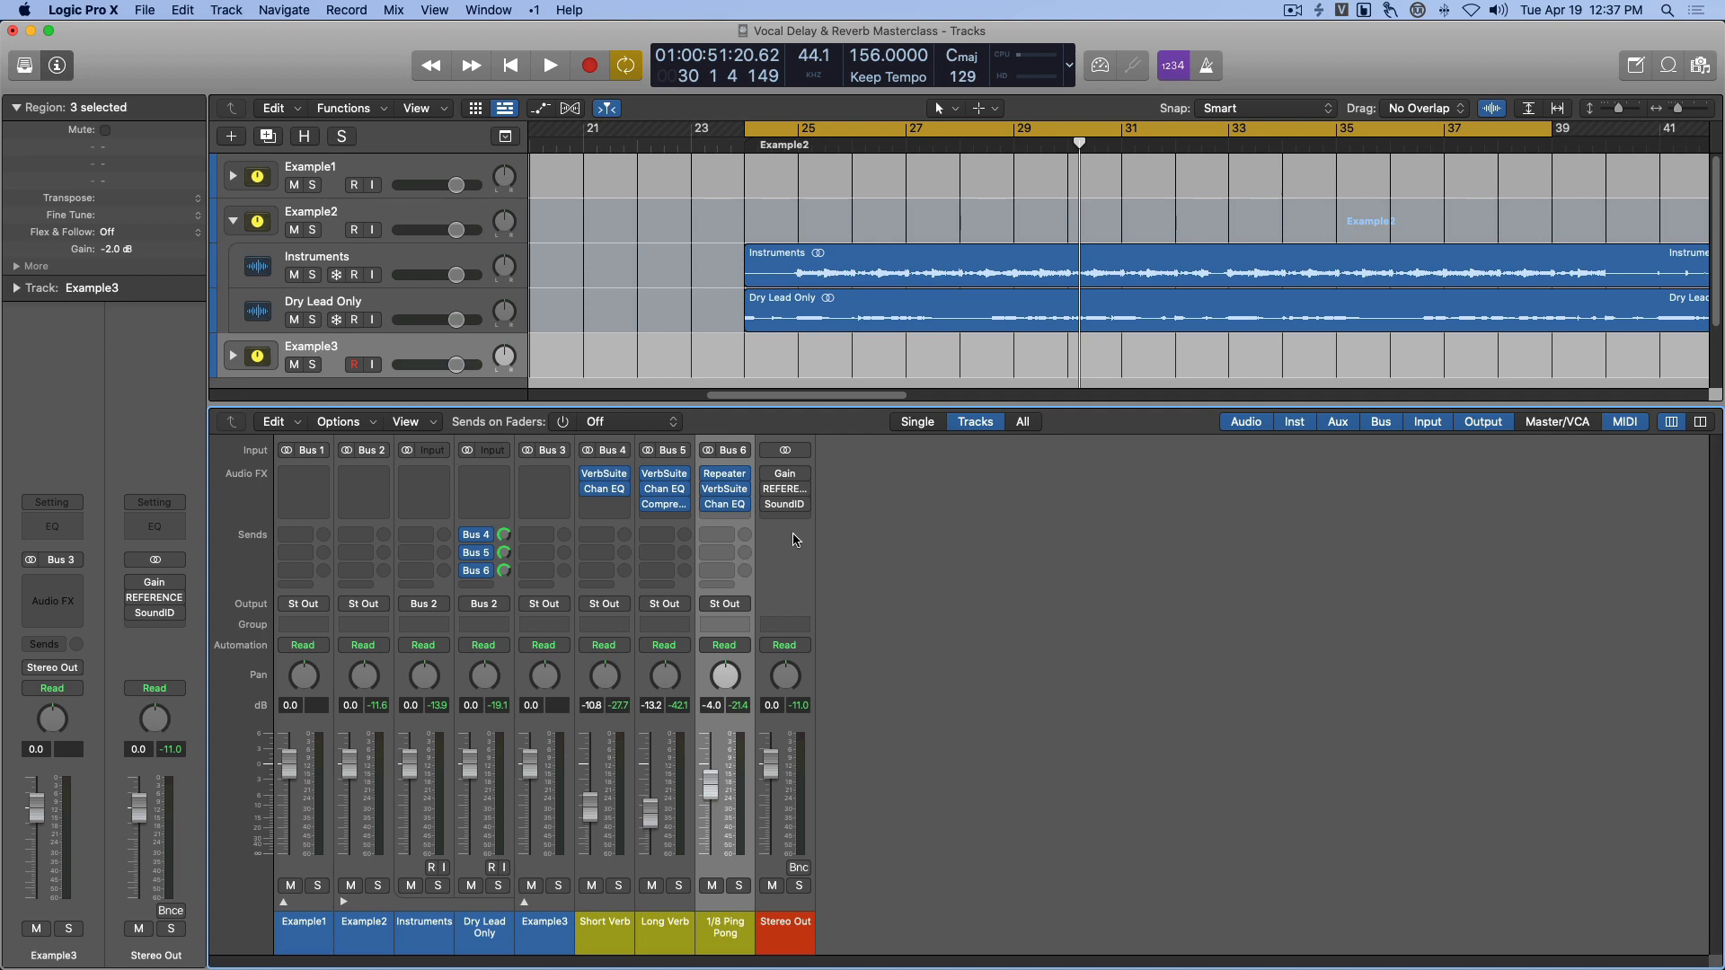
Insert a Compressor after the Channel EQ on the 1/8 Ping Pong aux.
left_click(728, 519)
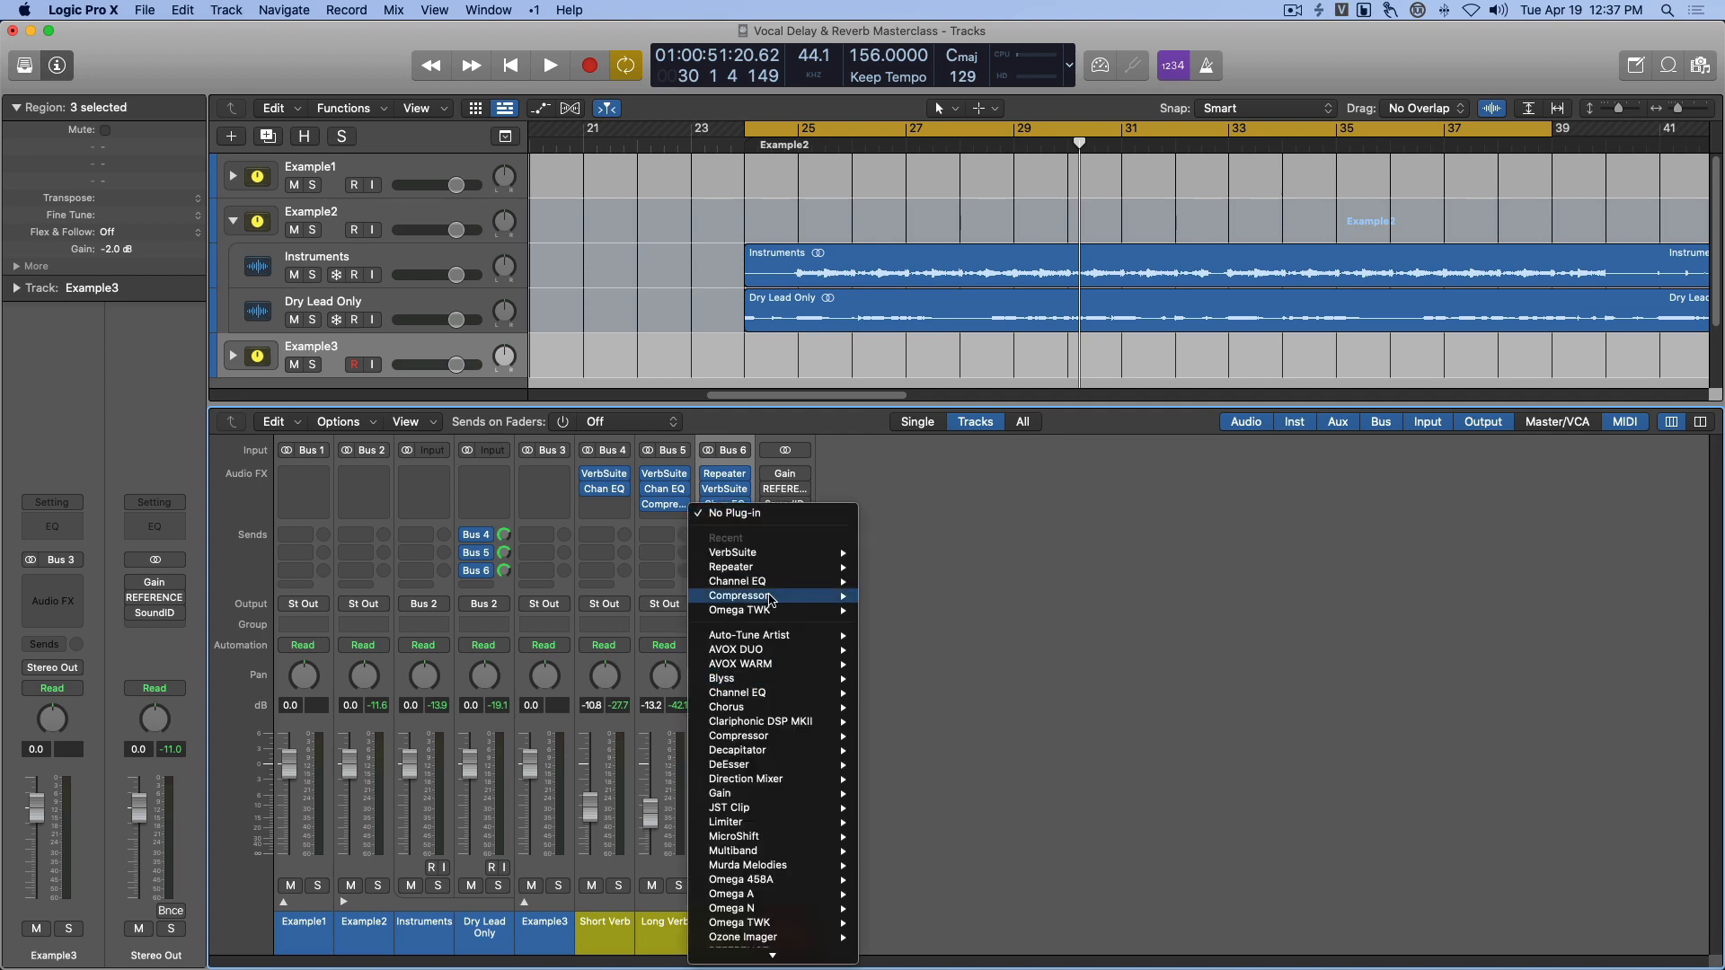
mouse_move(771, 600)
left_click(885, 596)
left_click_drag(899, 222, 1036, 257)
Set the Compressor's side chain source to Dry Lead Only (Audio 8) and turn Auto Gain off.
left_click(1521, 278)
mouse_move(1507, 322)
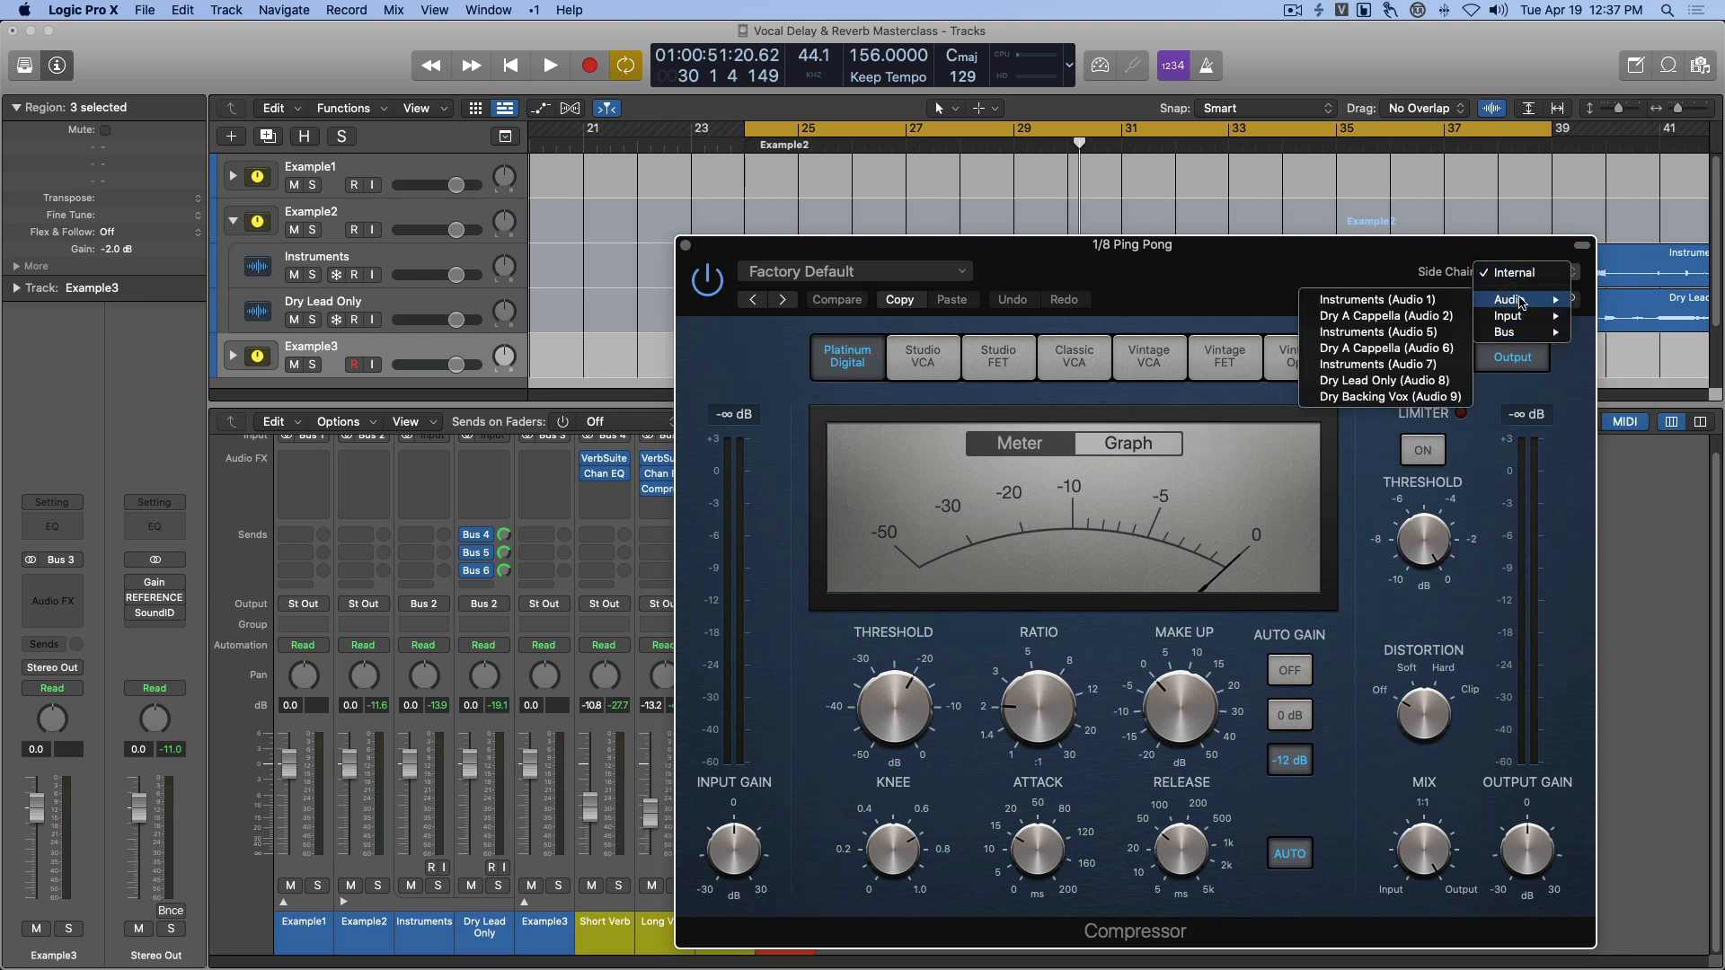
left_click(1386, 381)
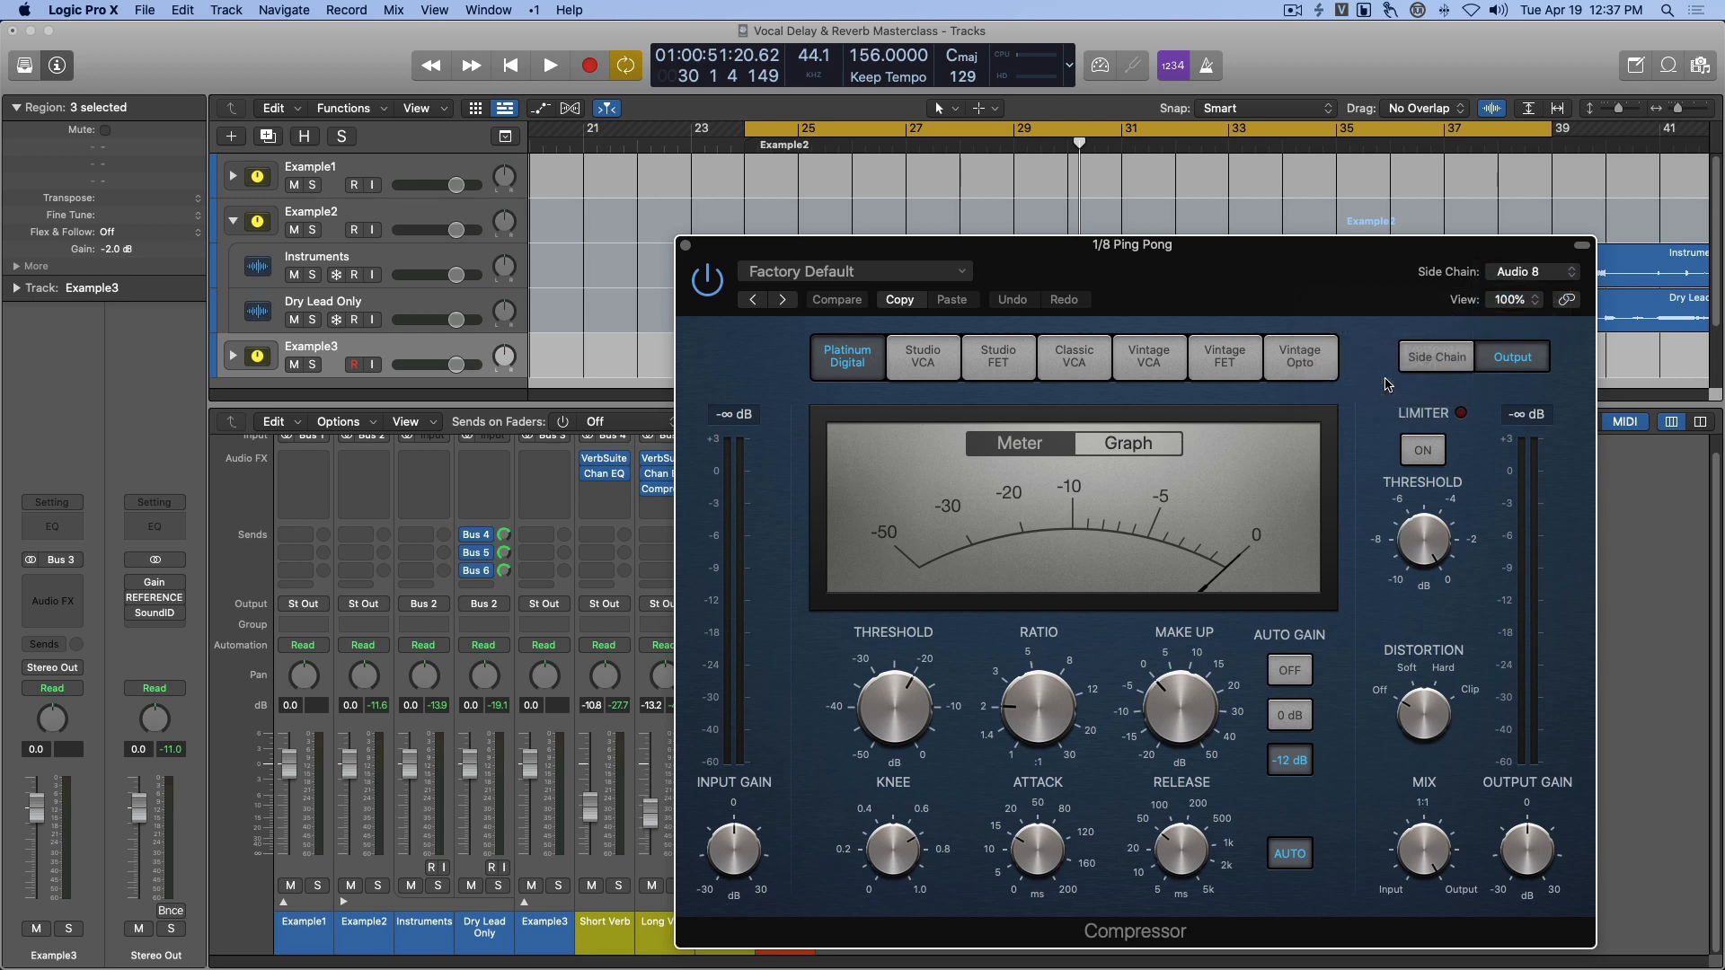
left_click(1285, 670)
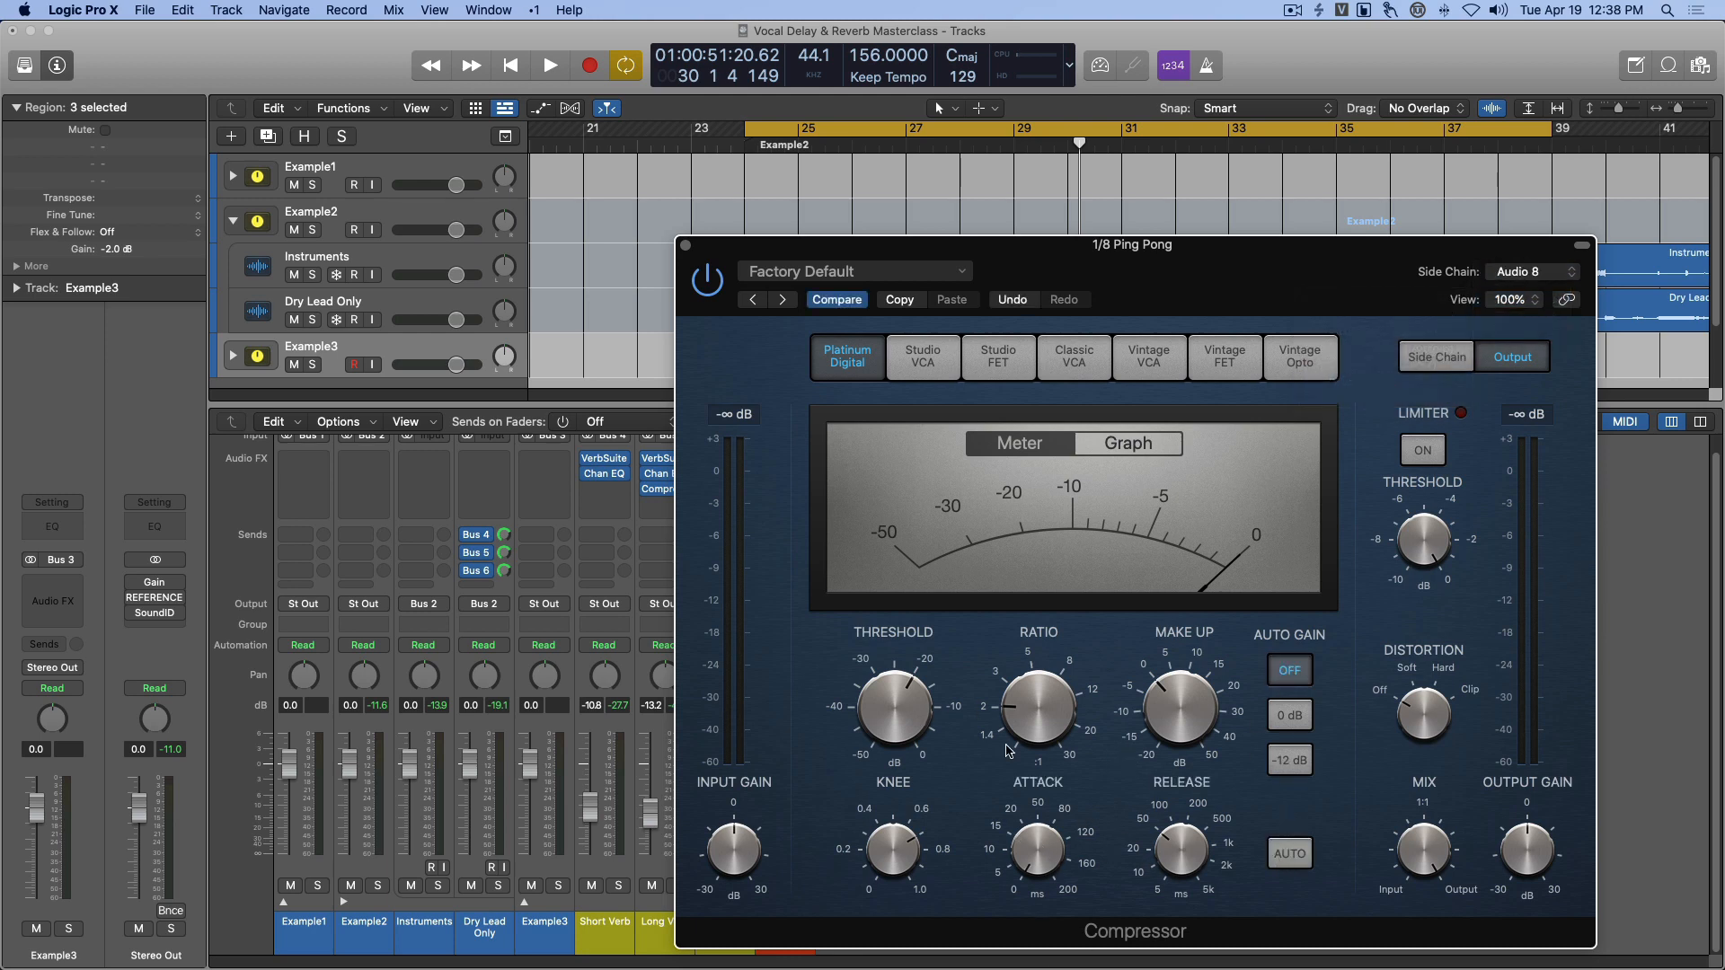
Lower the Compressor's threshold to -45.5 dB while the loop plays.
key("space")
left_click_drag(900, 708, 901, 711)
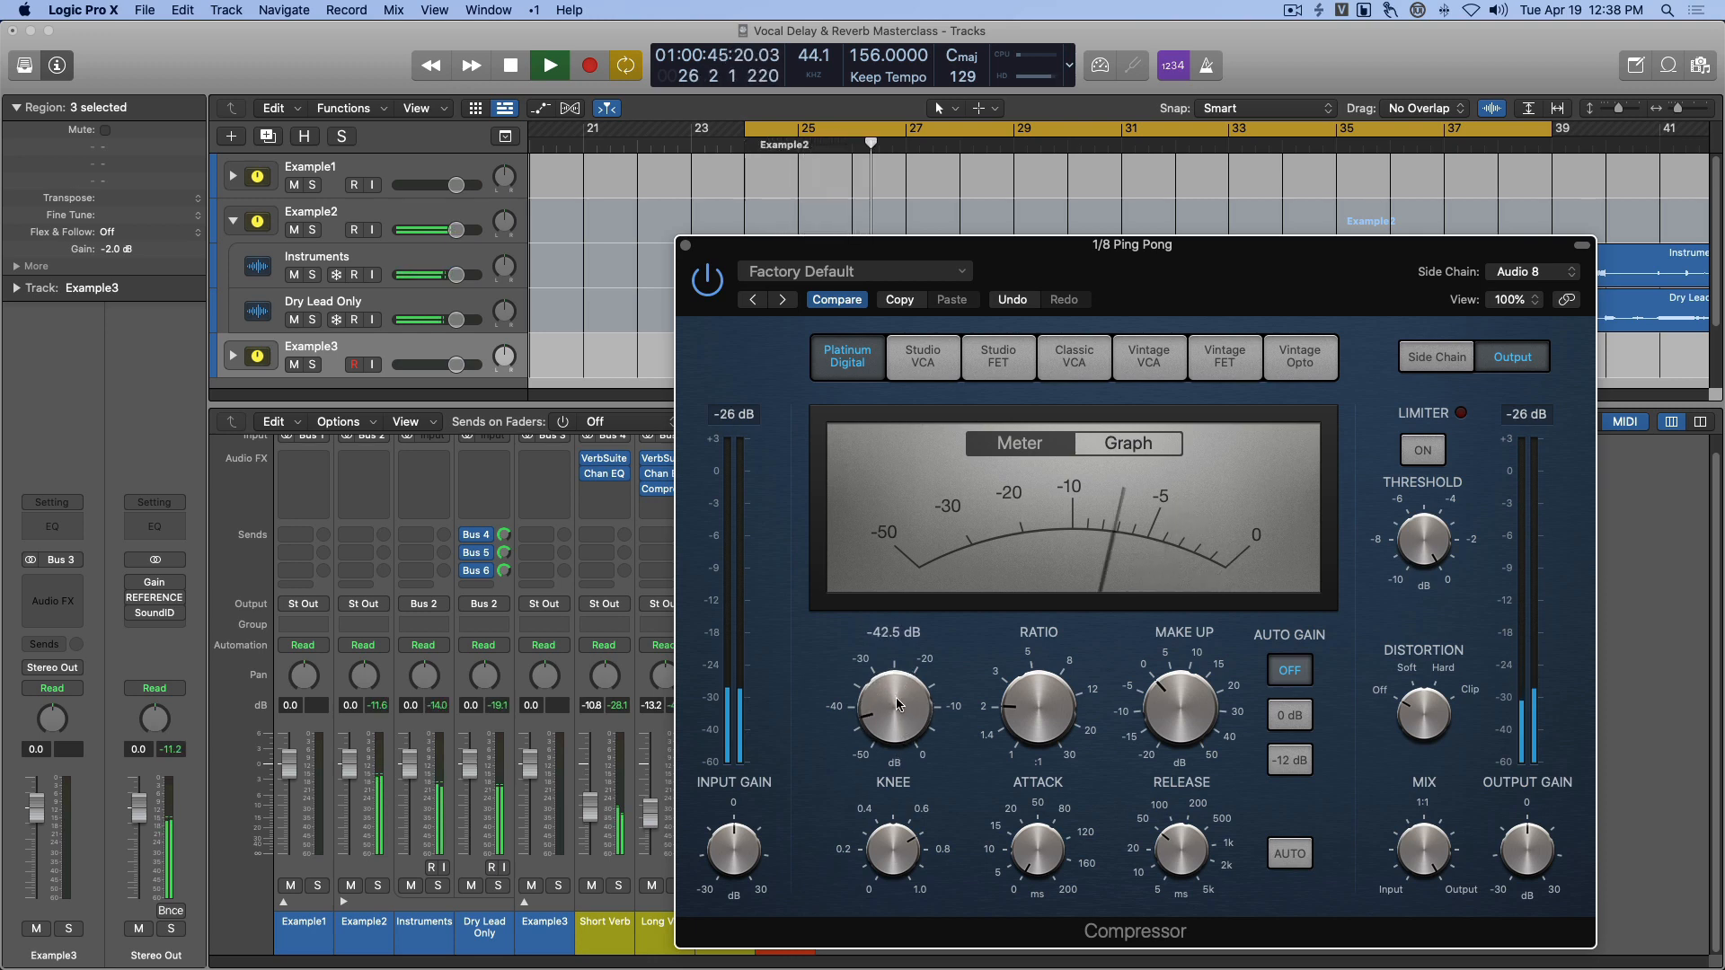
left_click_drag(900, 701, 900, 710)
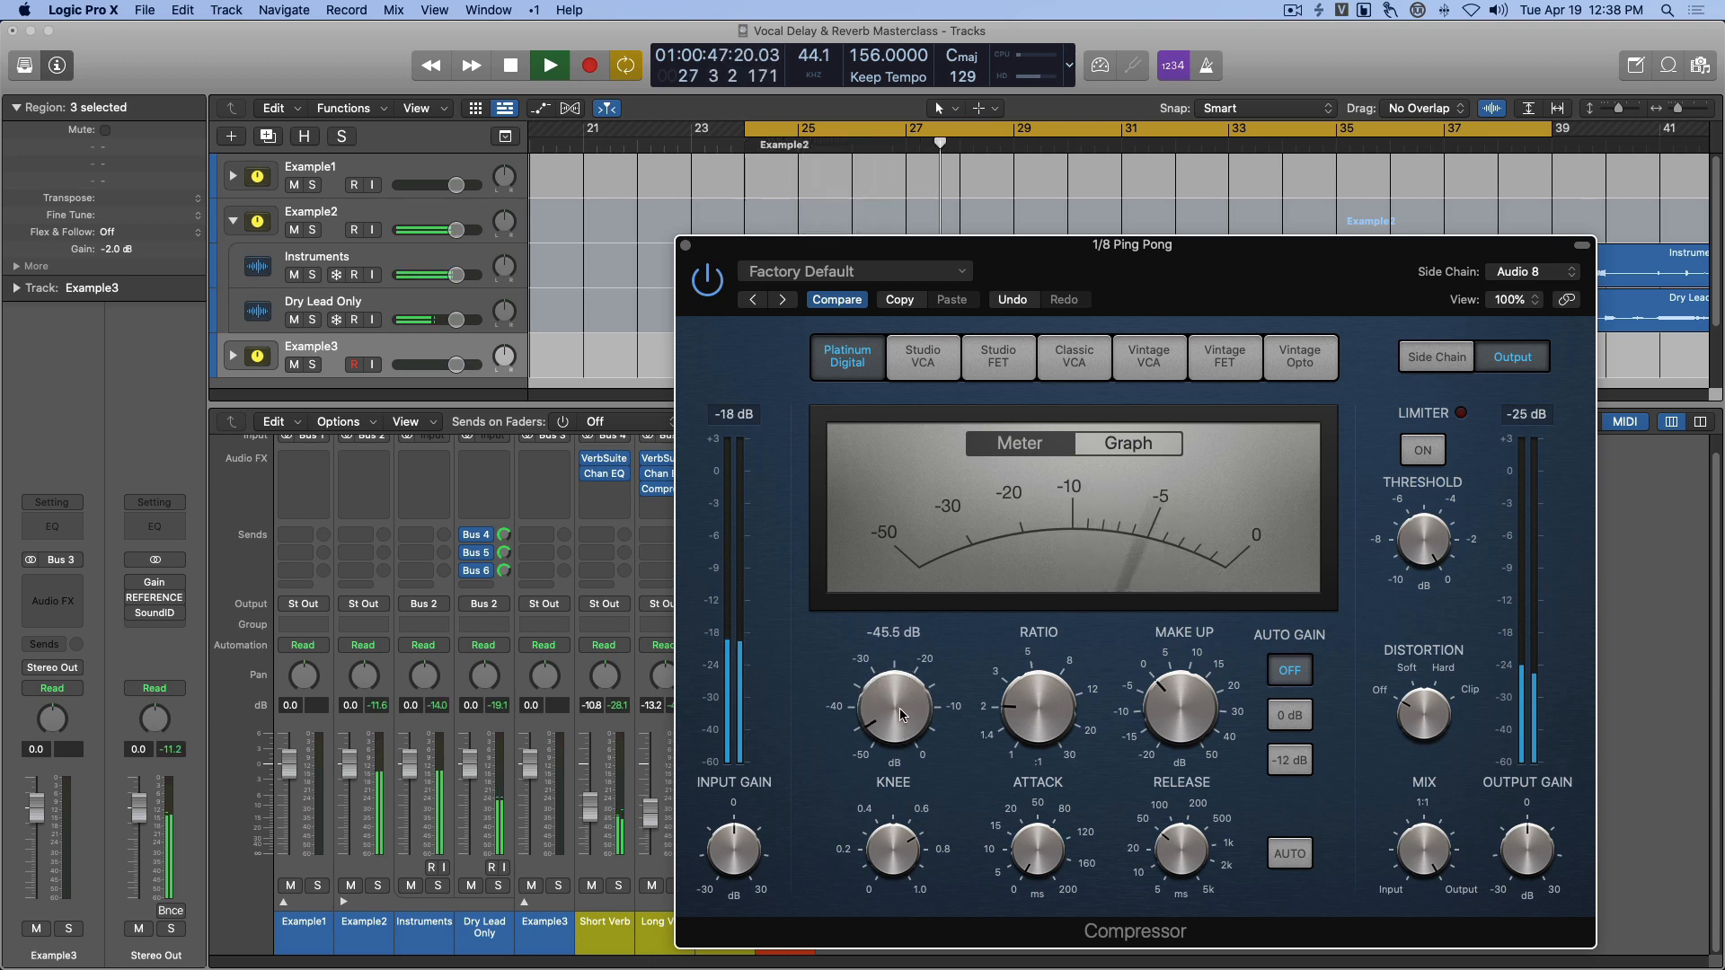
Lengthen the Compressor's release time and raise its ratio during playback.
left_click_drag(1178, 849, 1180, 791)
left_click_drag(1180, 856, 1180, 853)
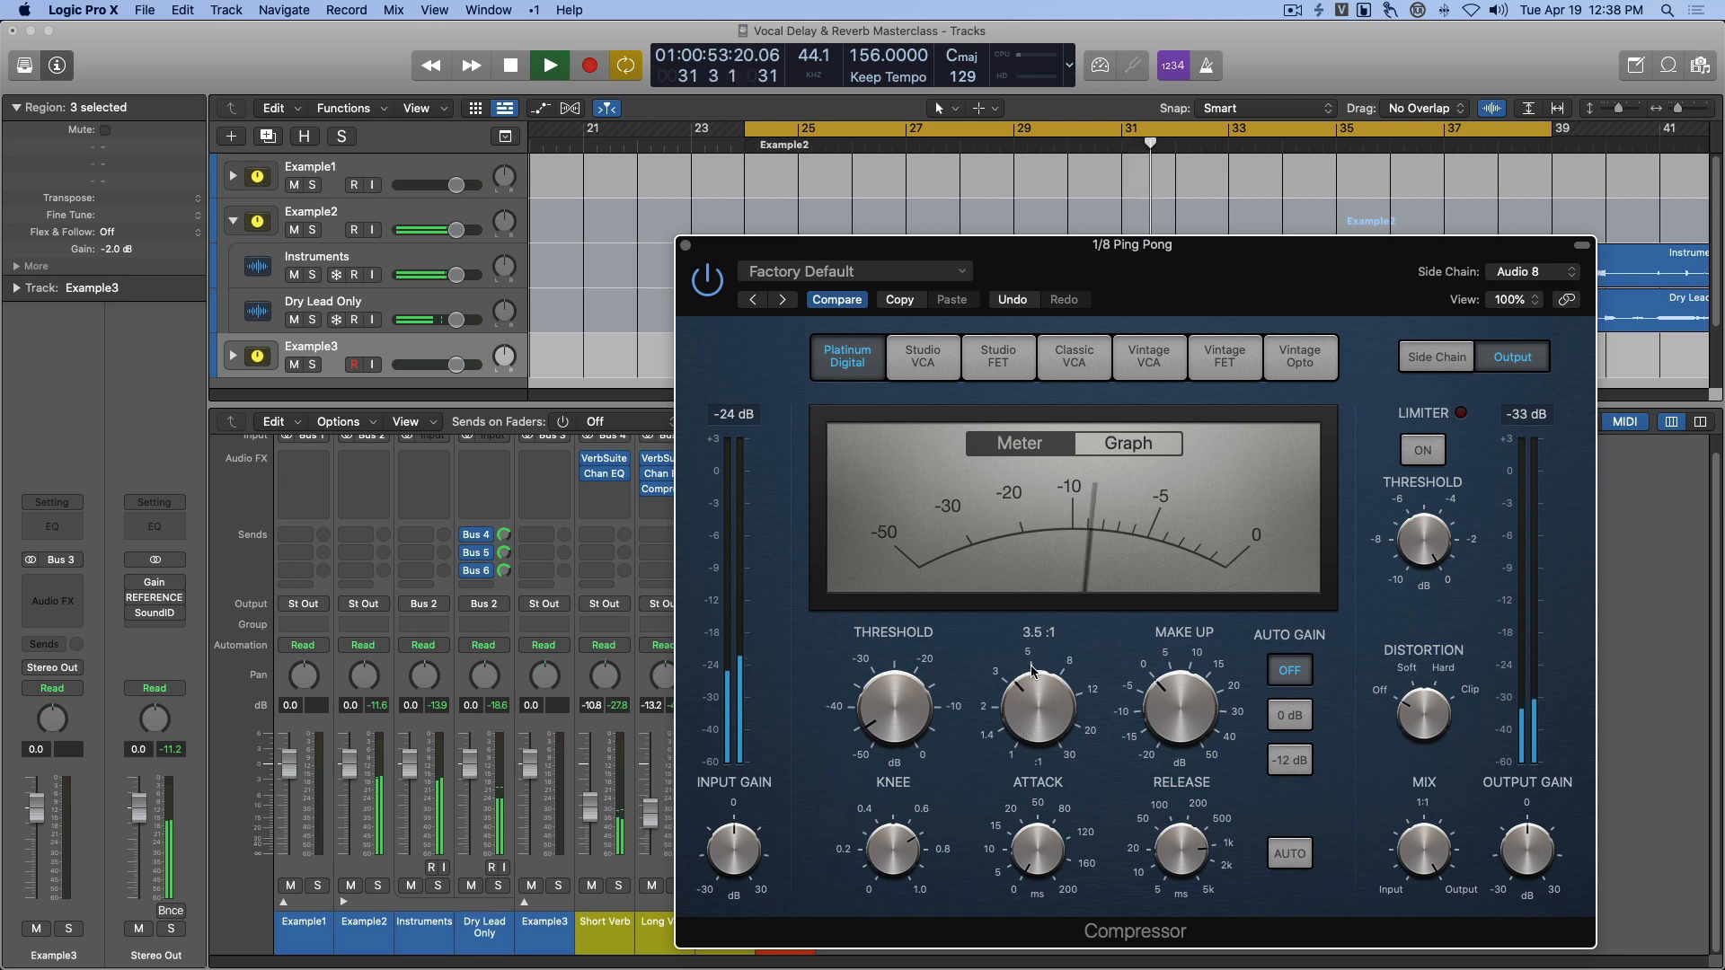
left_click_drag(1021, 751, 1046, 666)
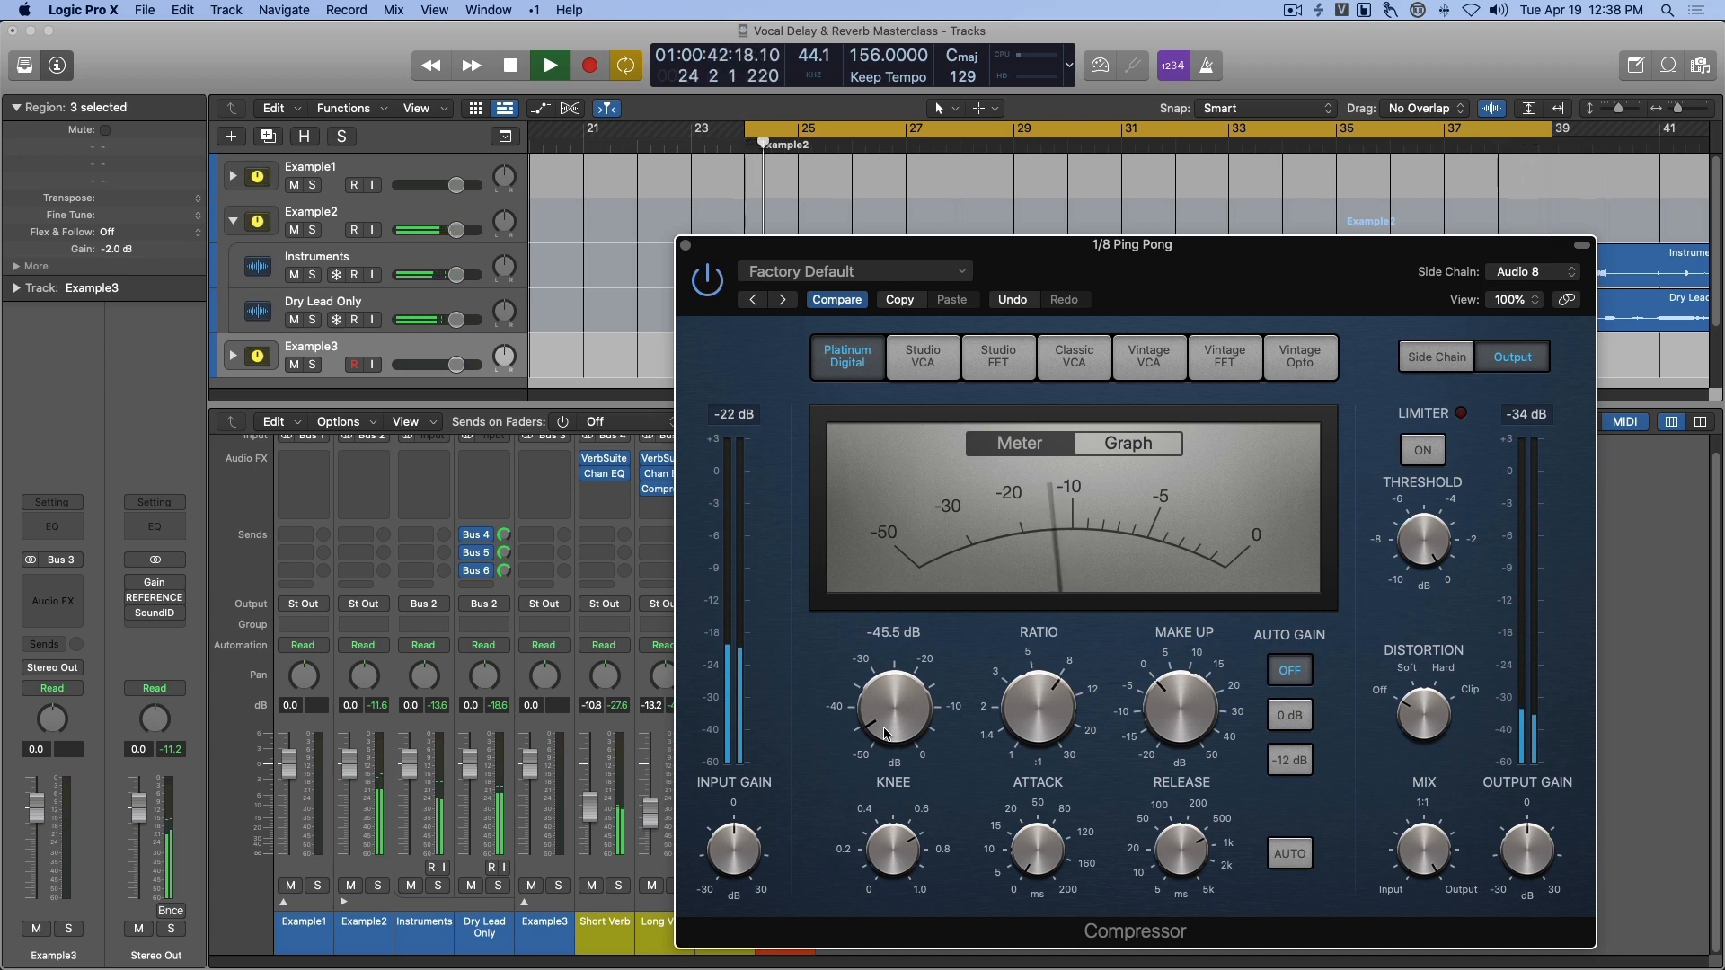
Extend the cycle range to span bars 24 to 45 and close the Compressor window.
scroll(1363, 144, "right", 5)
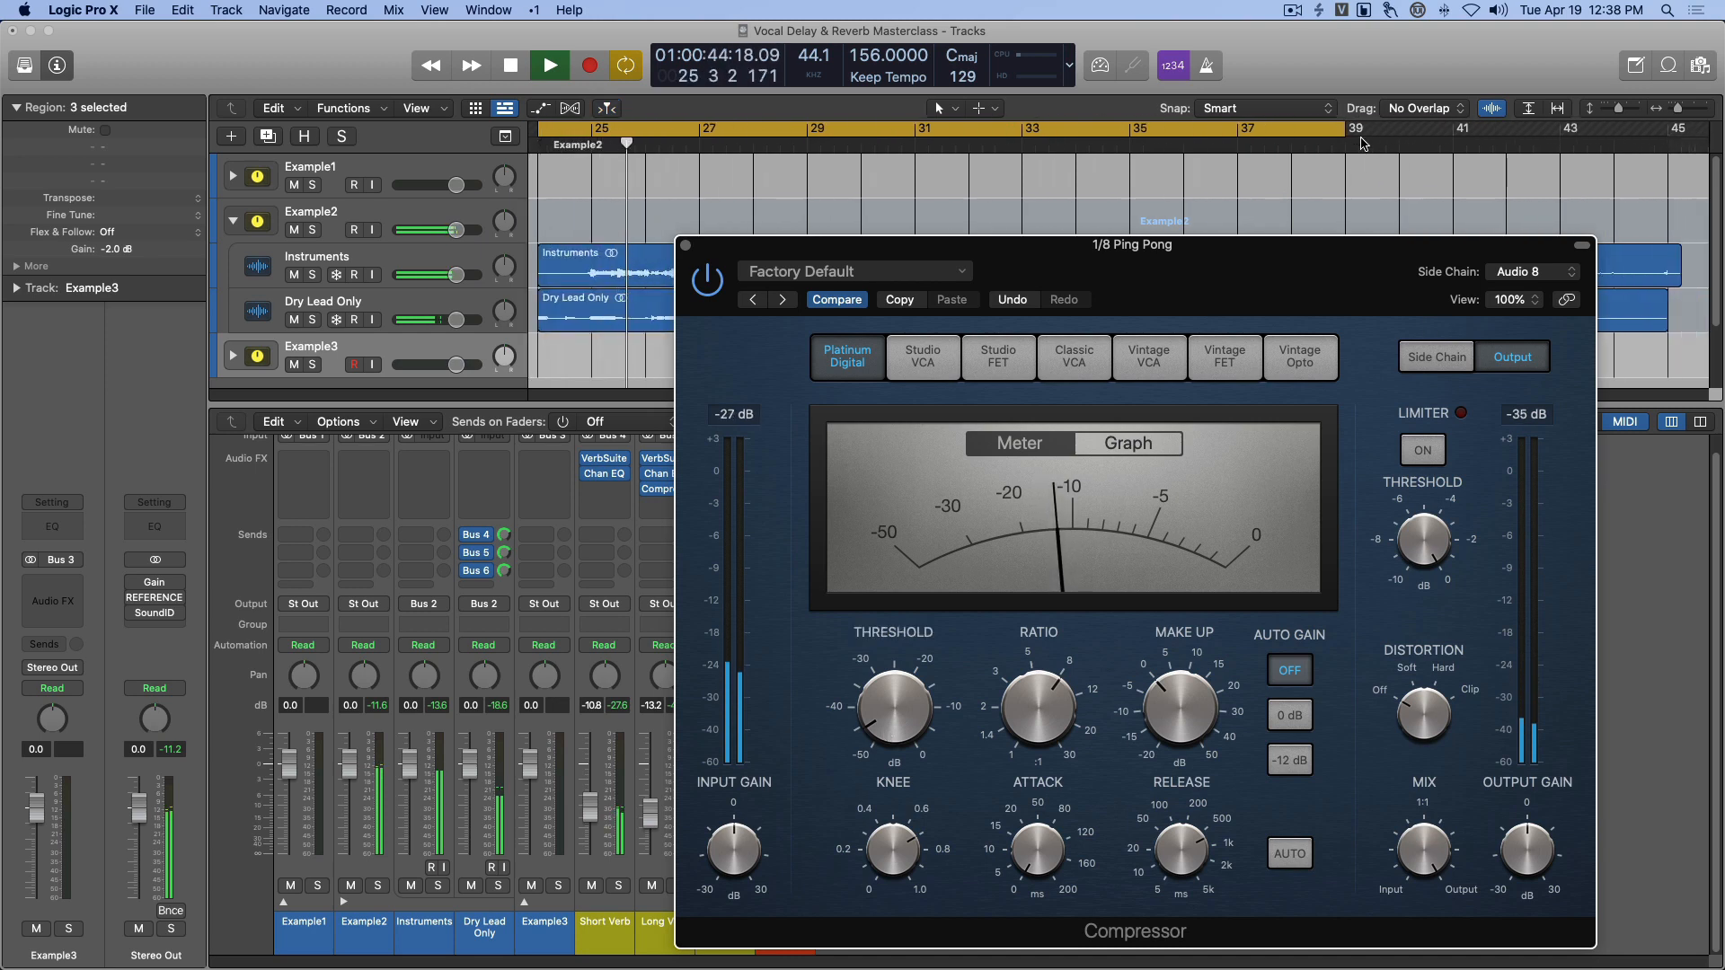
left_click_drag(1363, 143, 1668, 139)
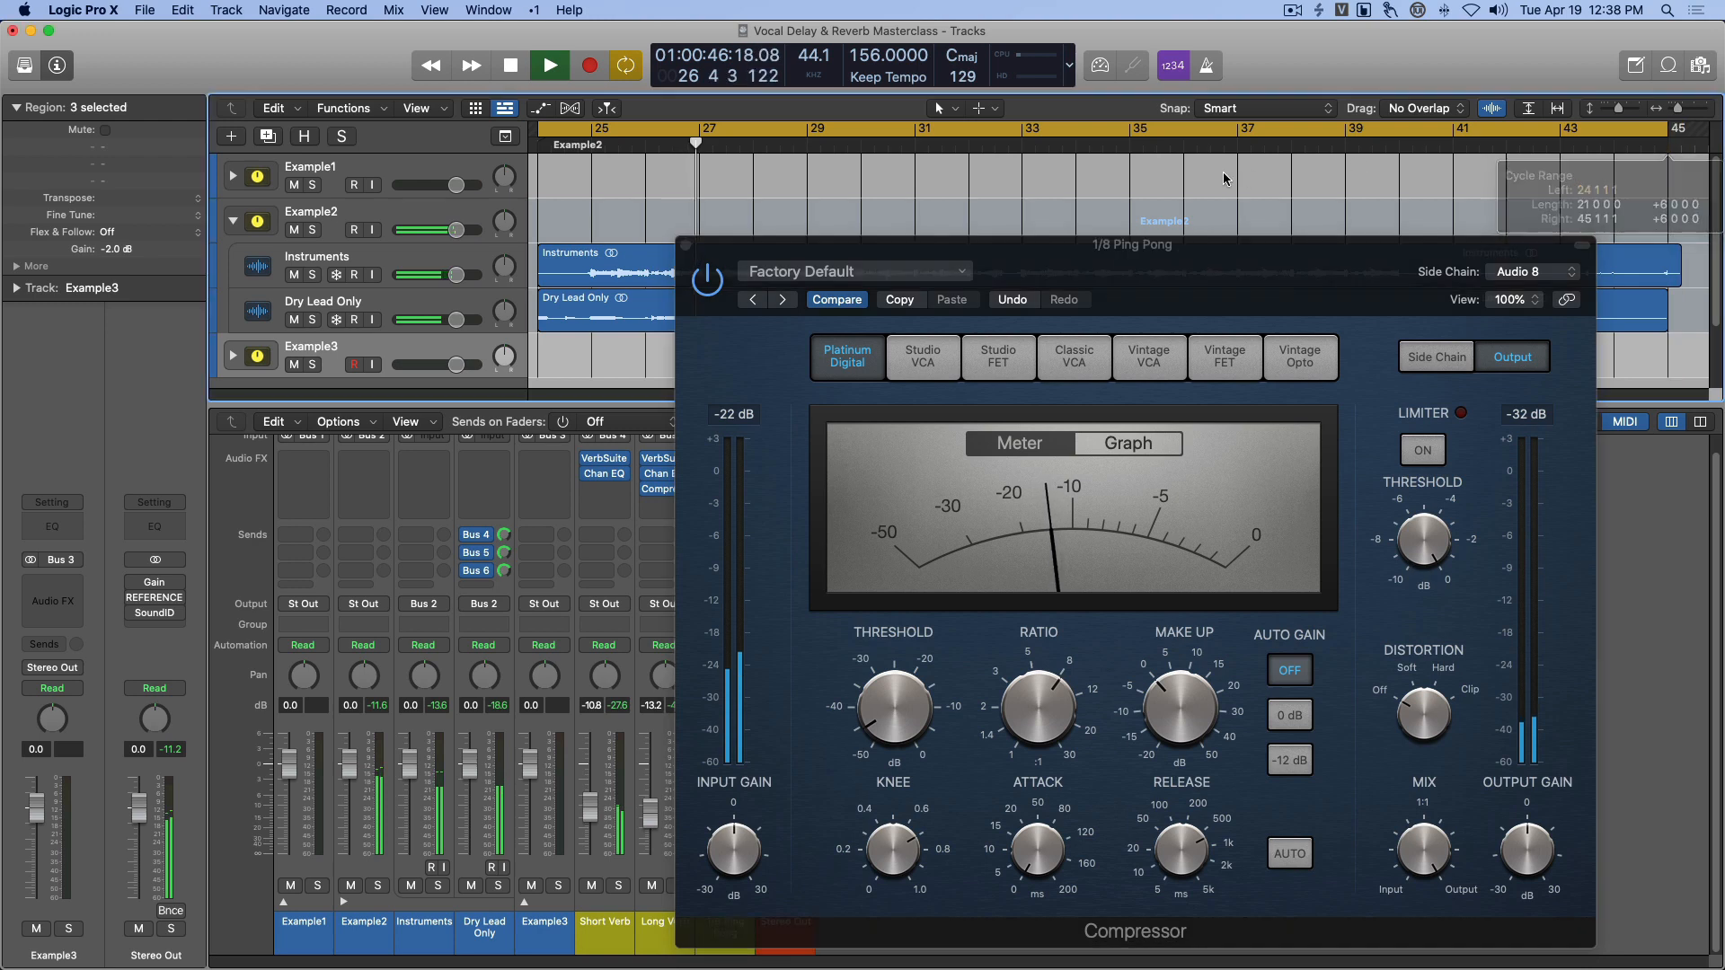
scroll(1224, 178, "left", 10)
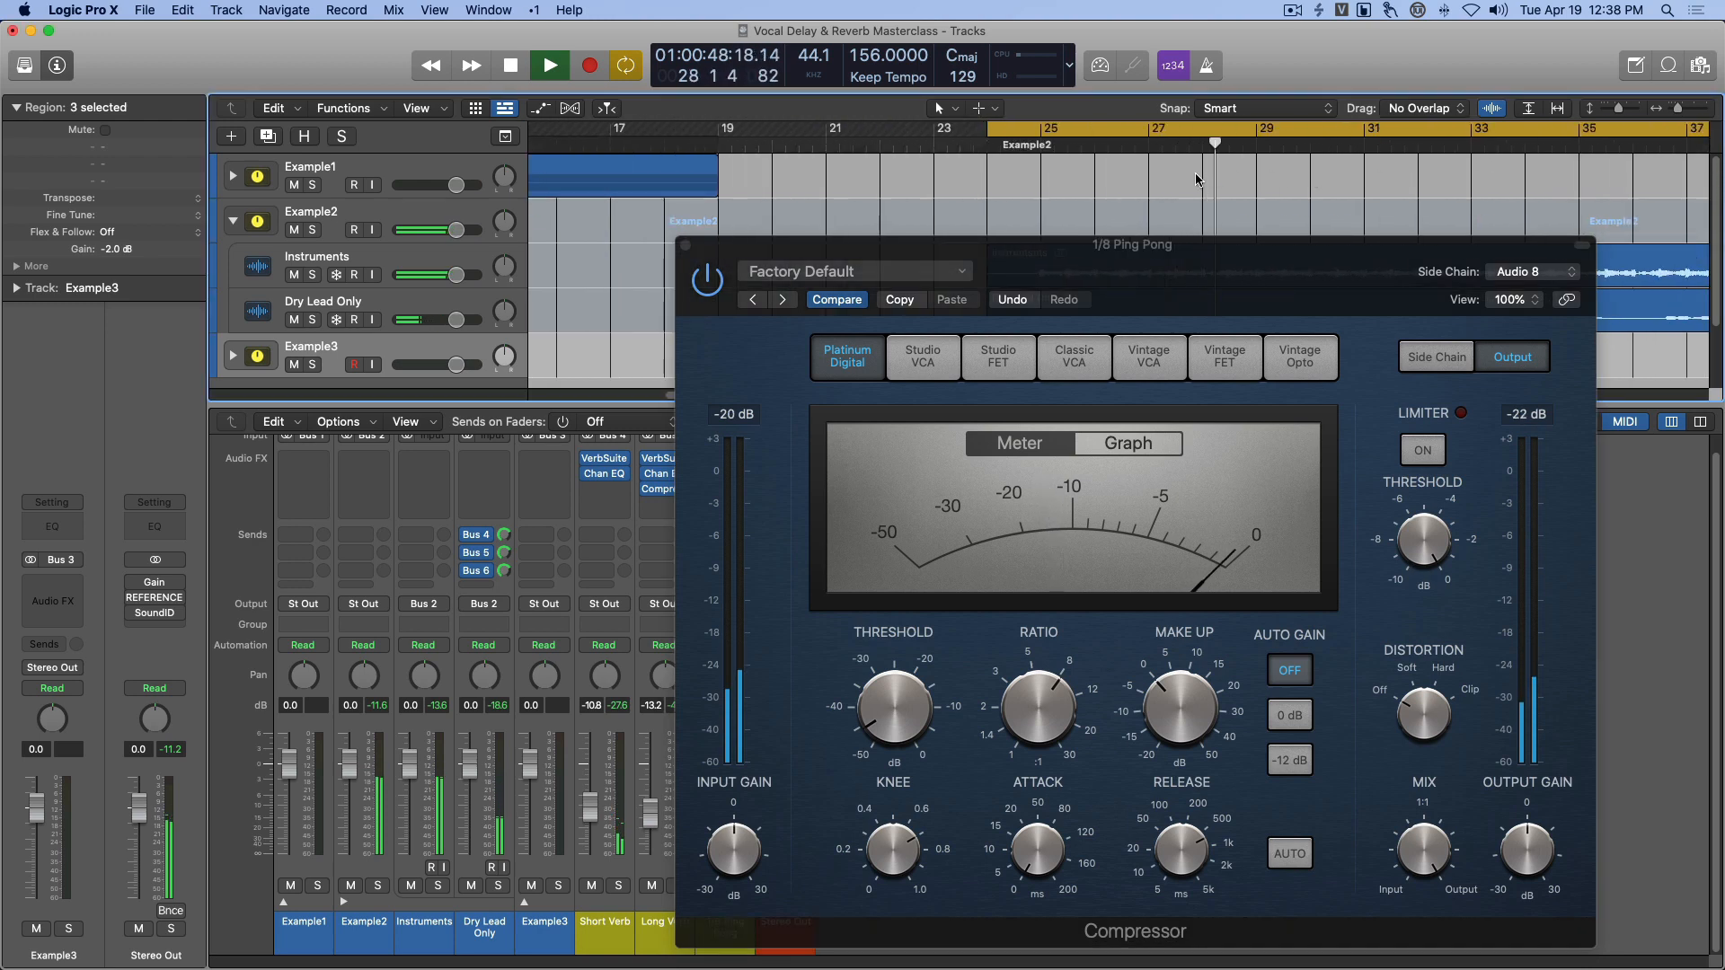
left_click(685, 246)
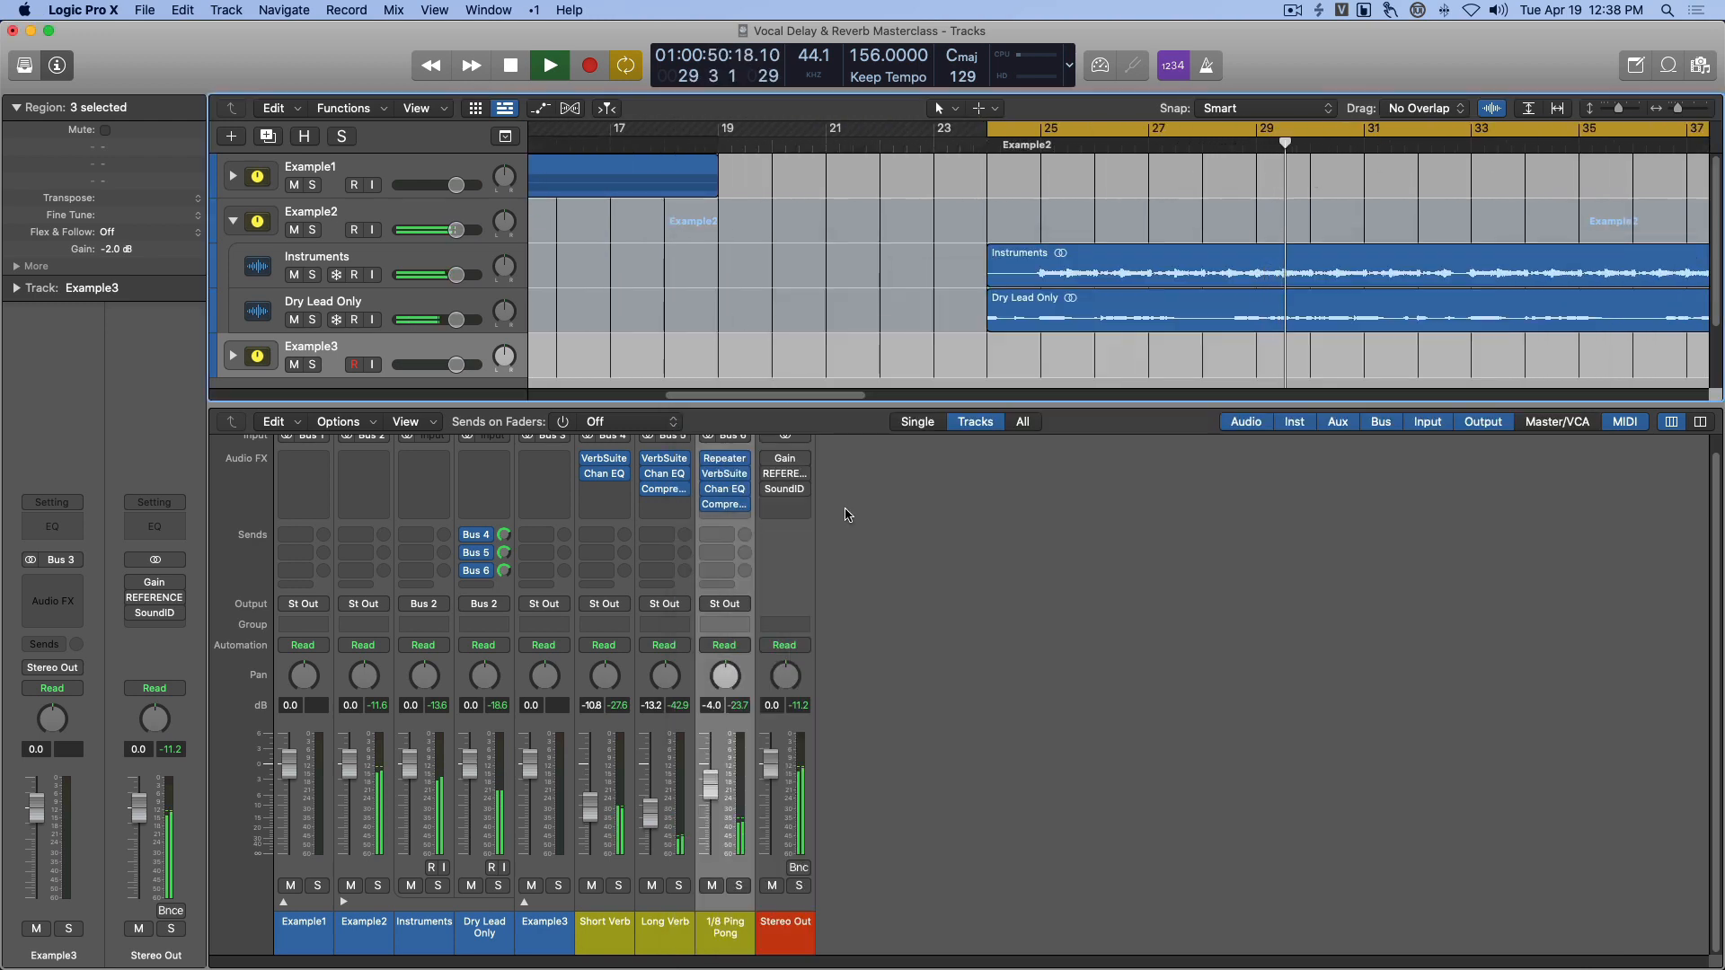
scroll(878, 284, "right", 5)
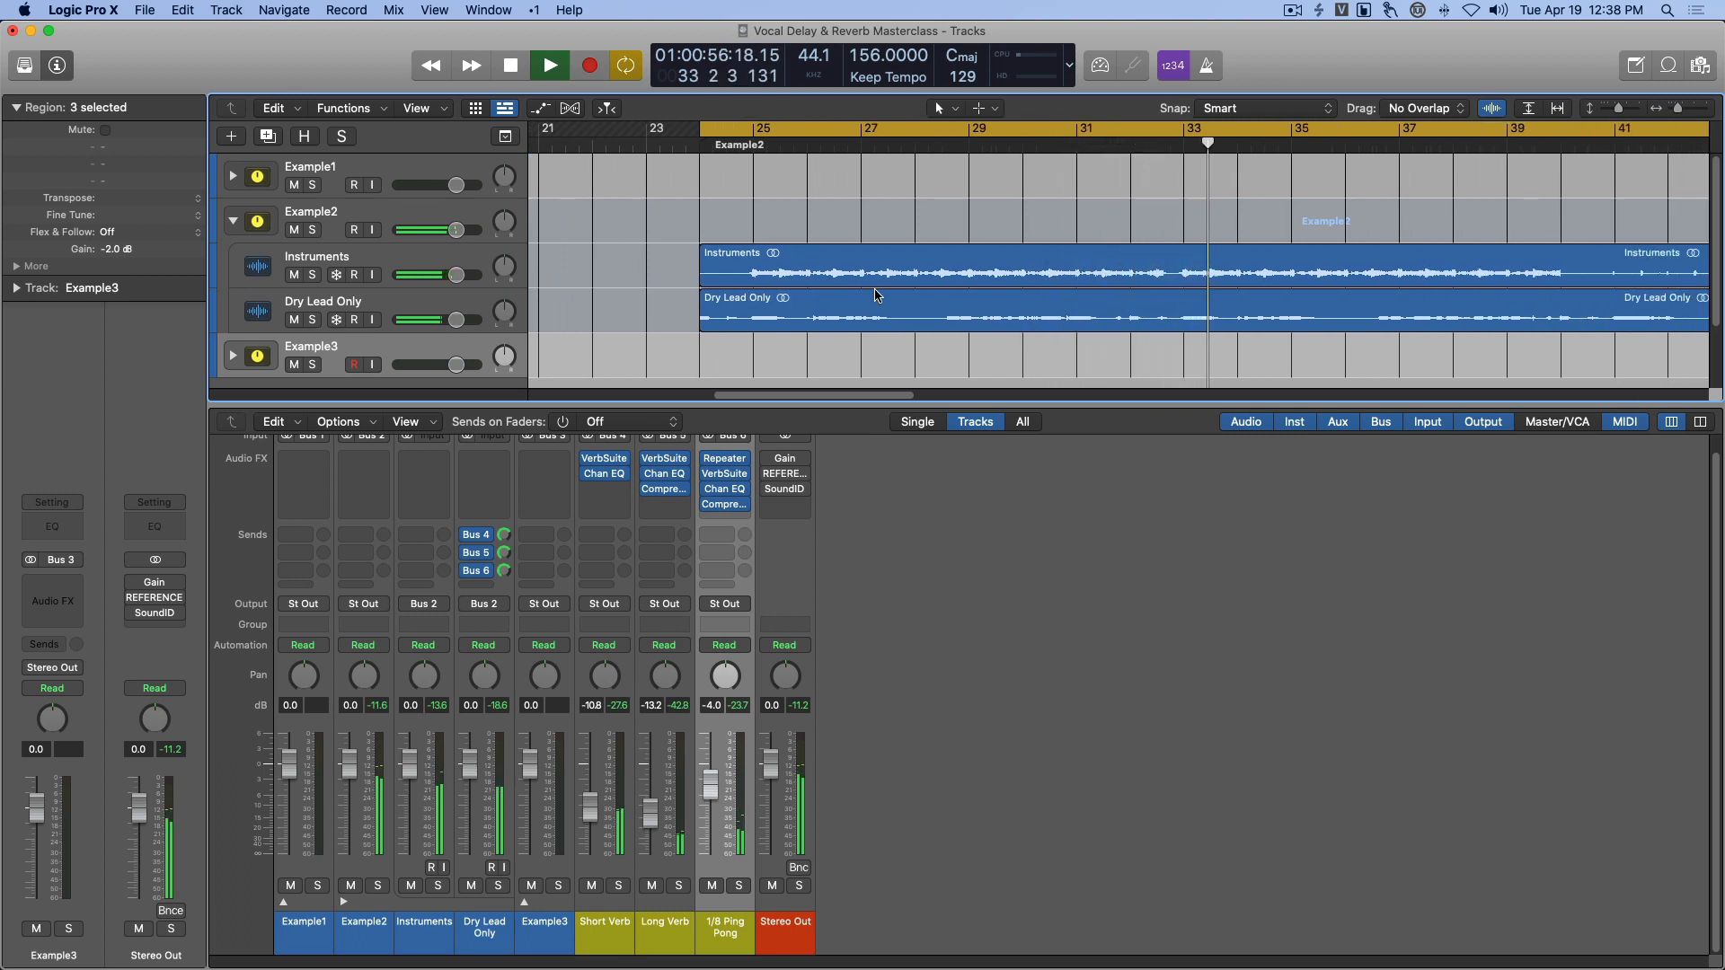
Audition the loop with the 1/8 Ping Pong aux's Compressor bypassed and again with it enabled.
key("space")
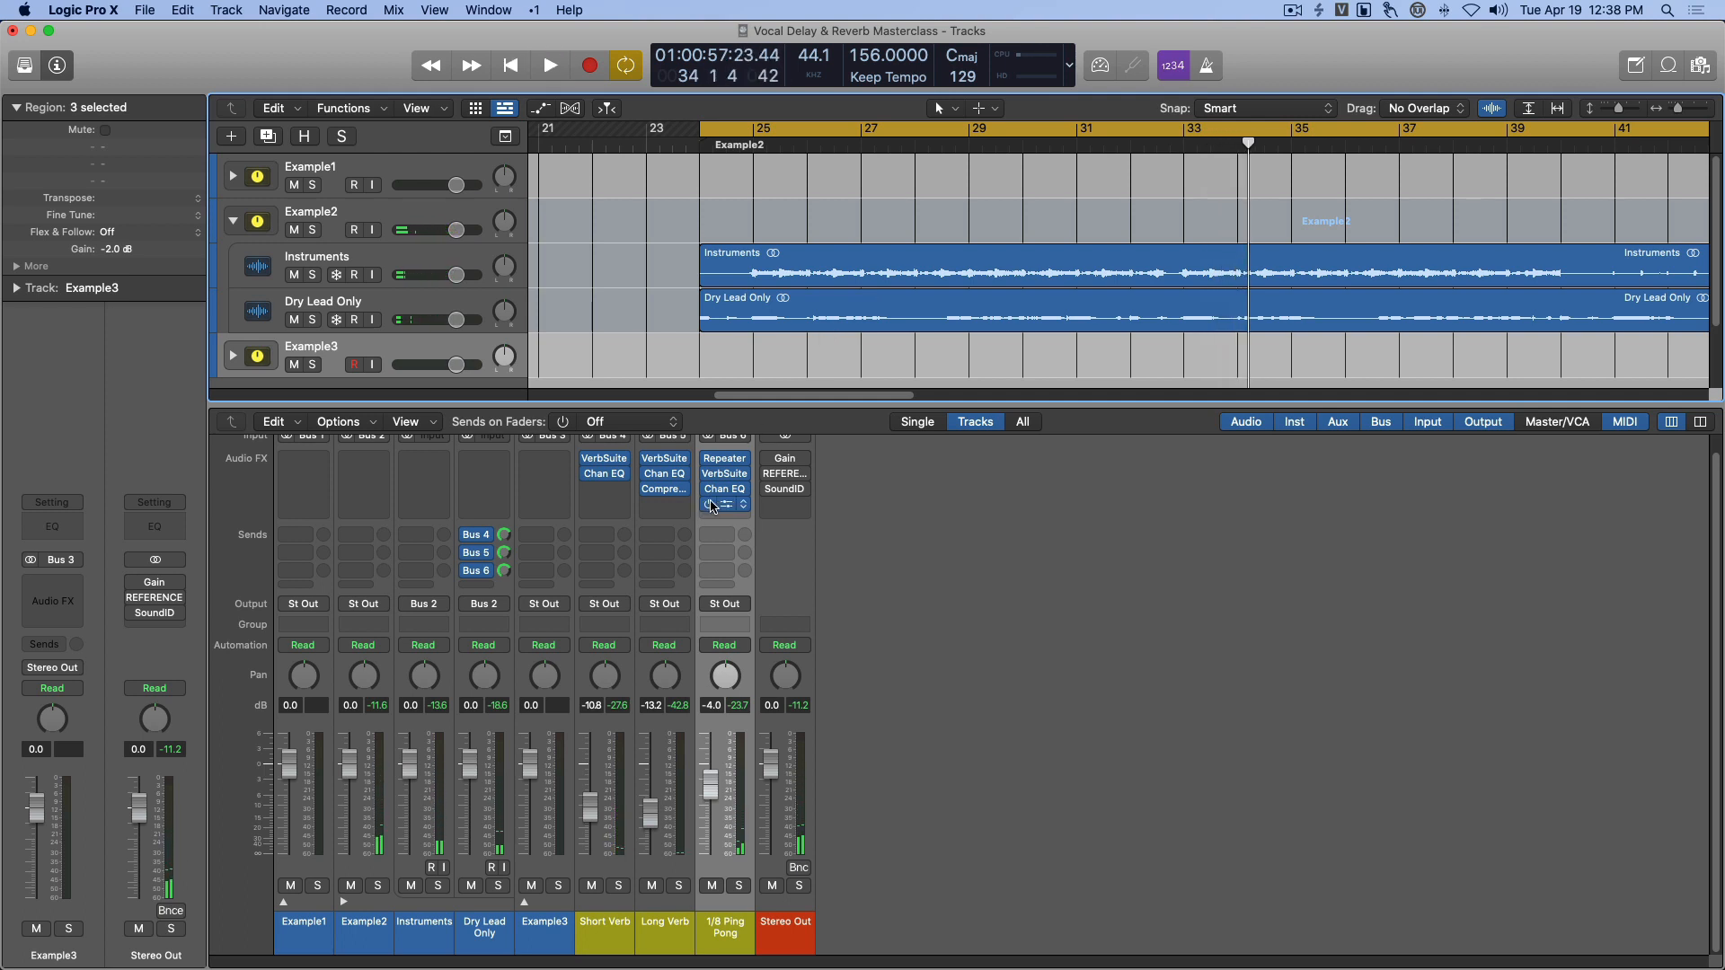
left_click(710, 505)
key("space")
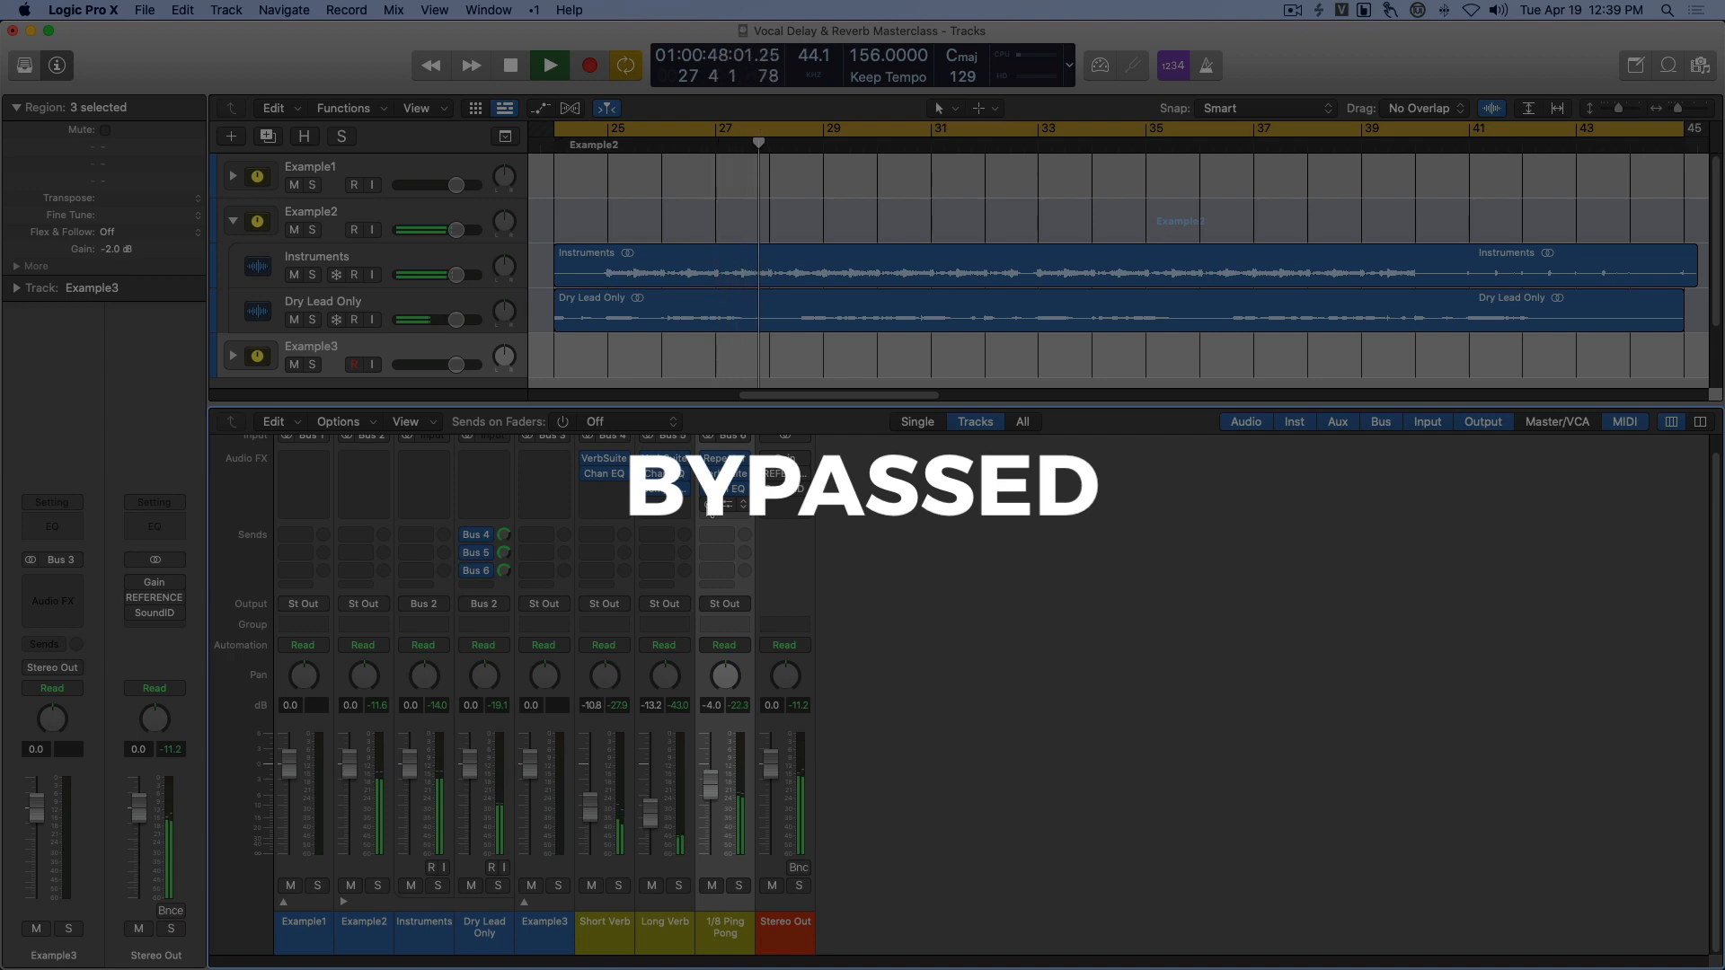
key("space")
key("space")
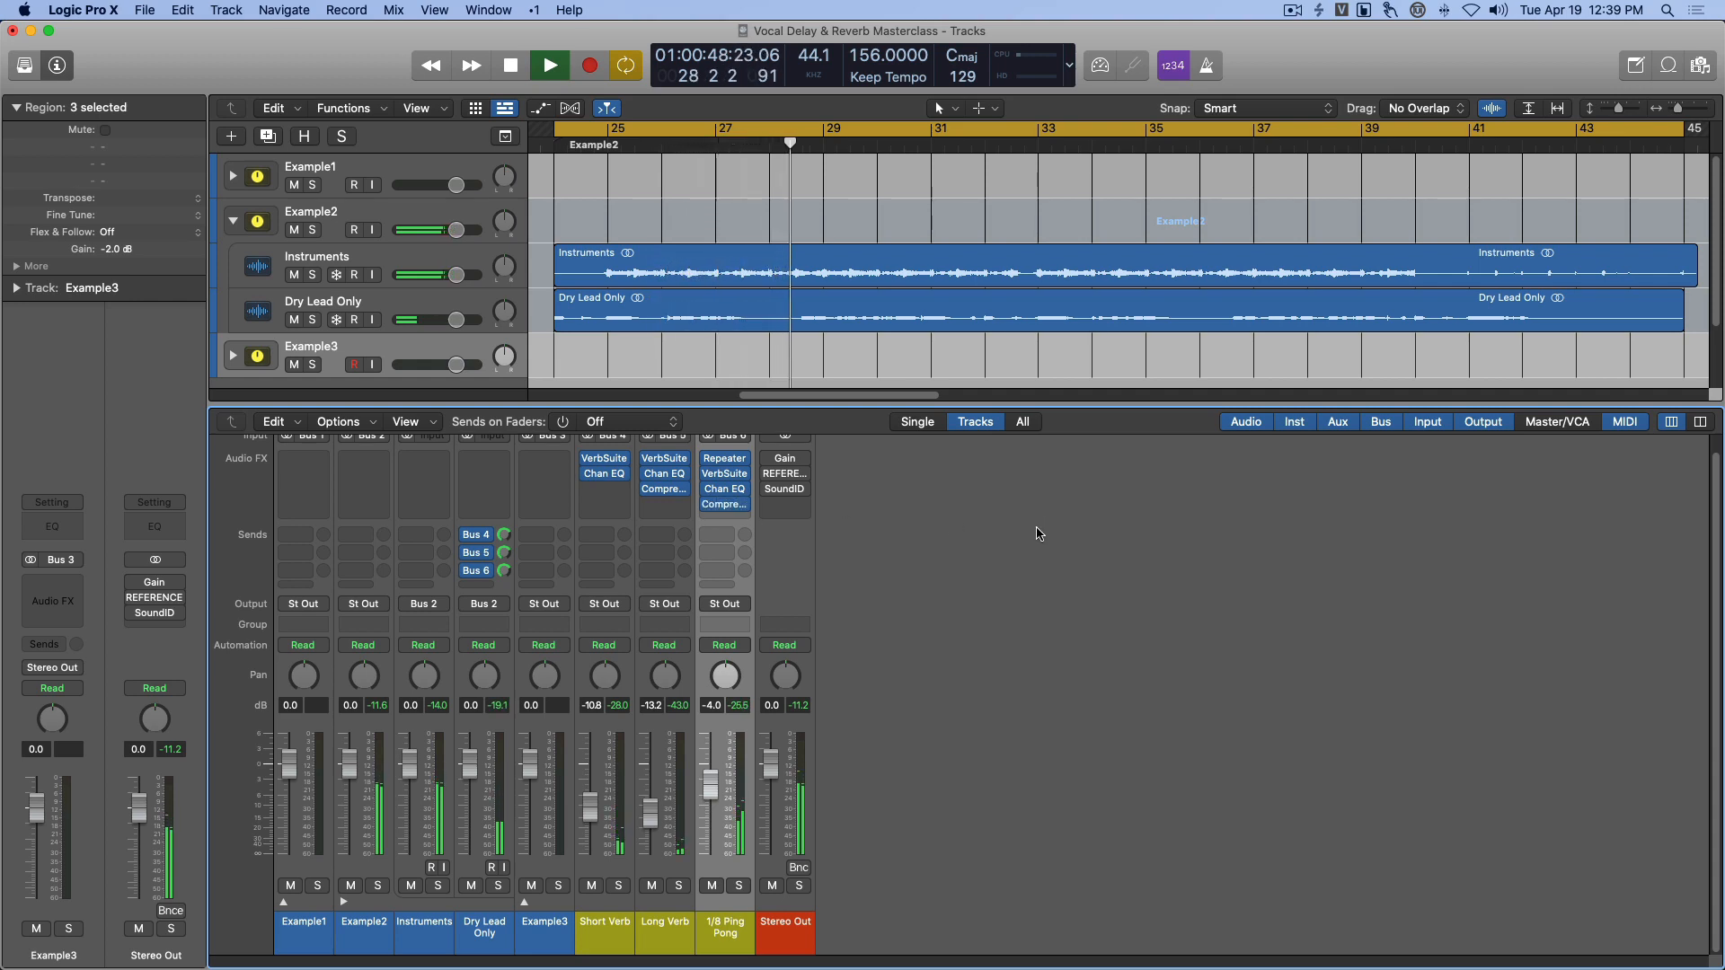
key("space")
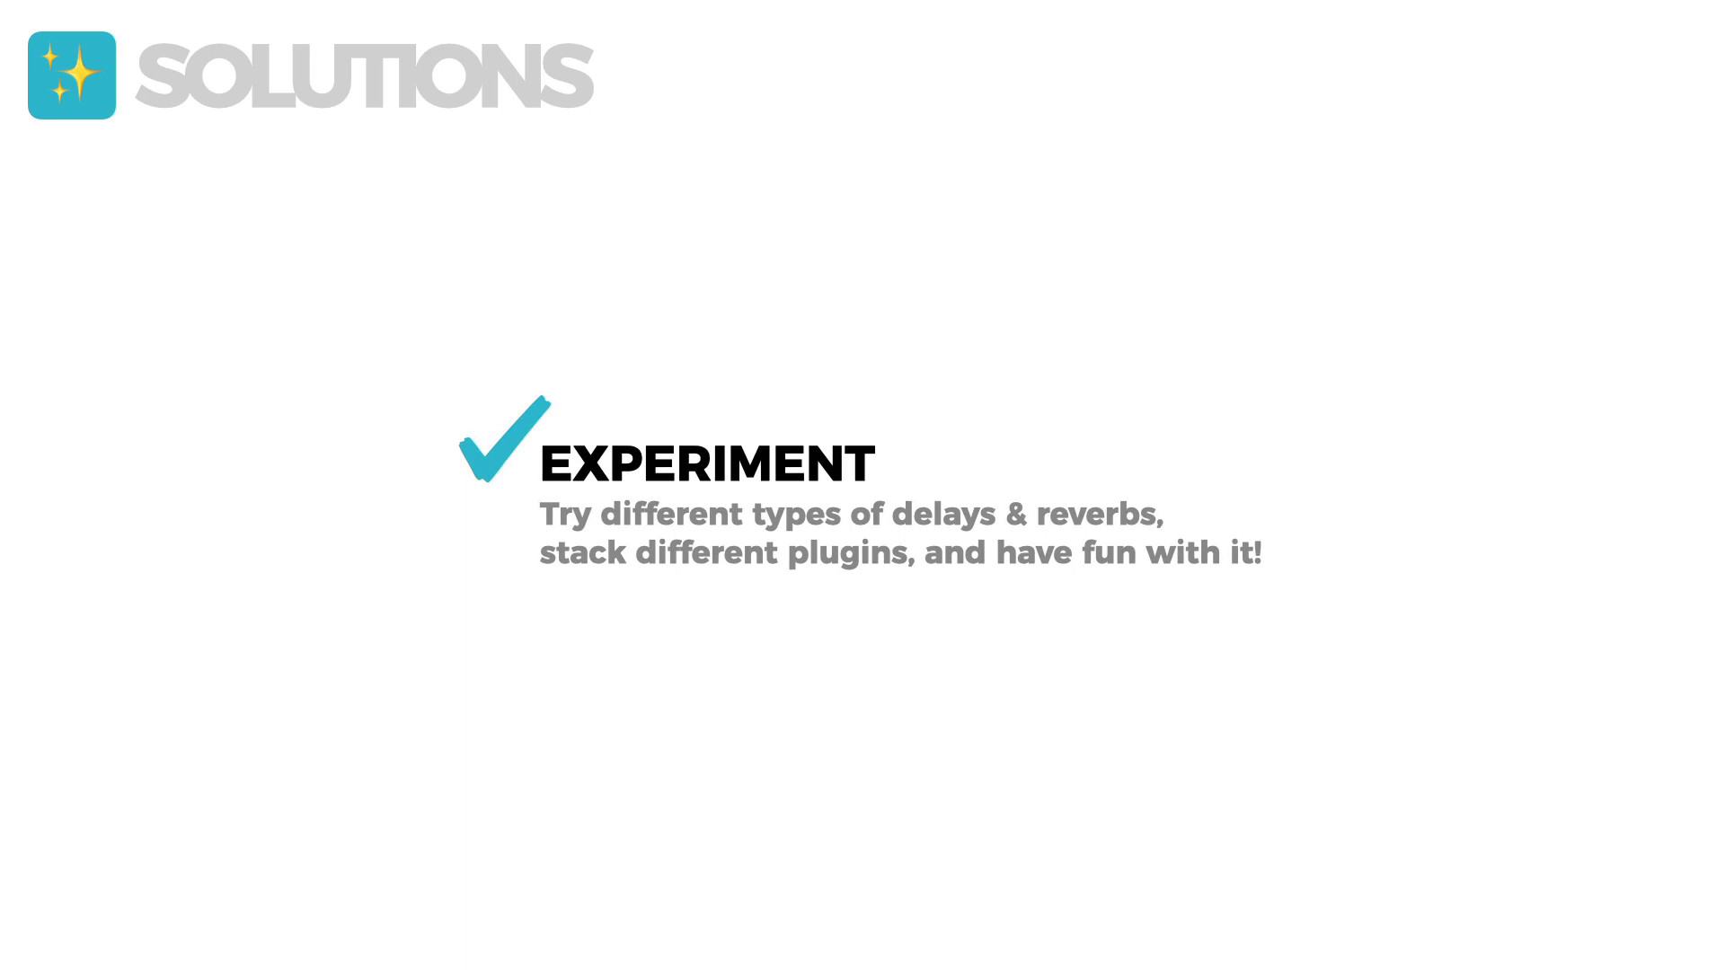